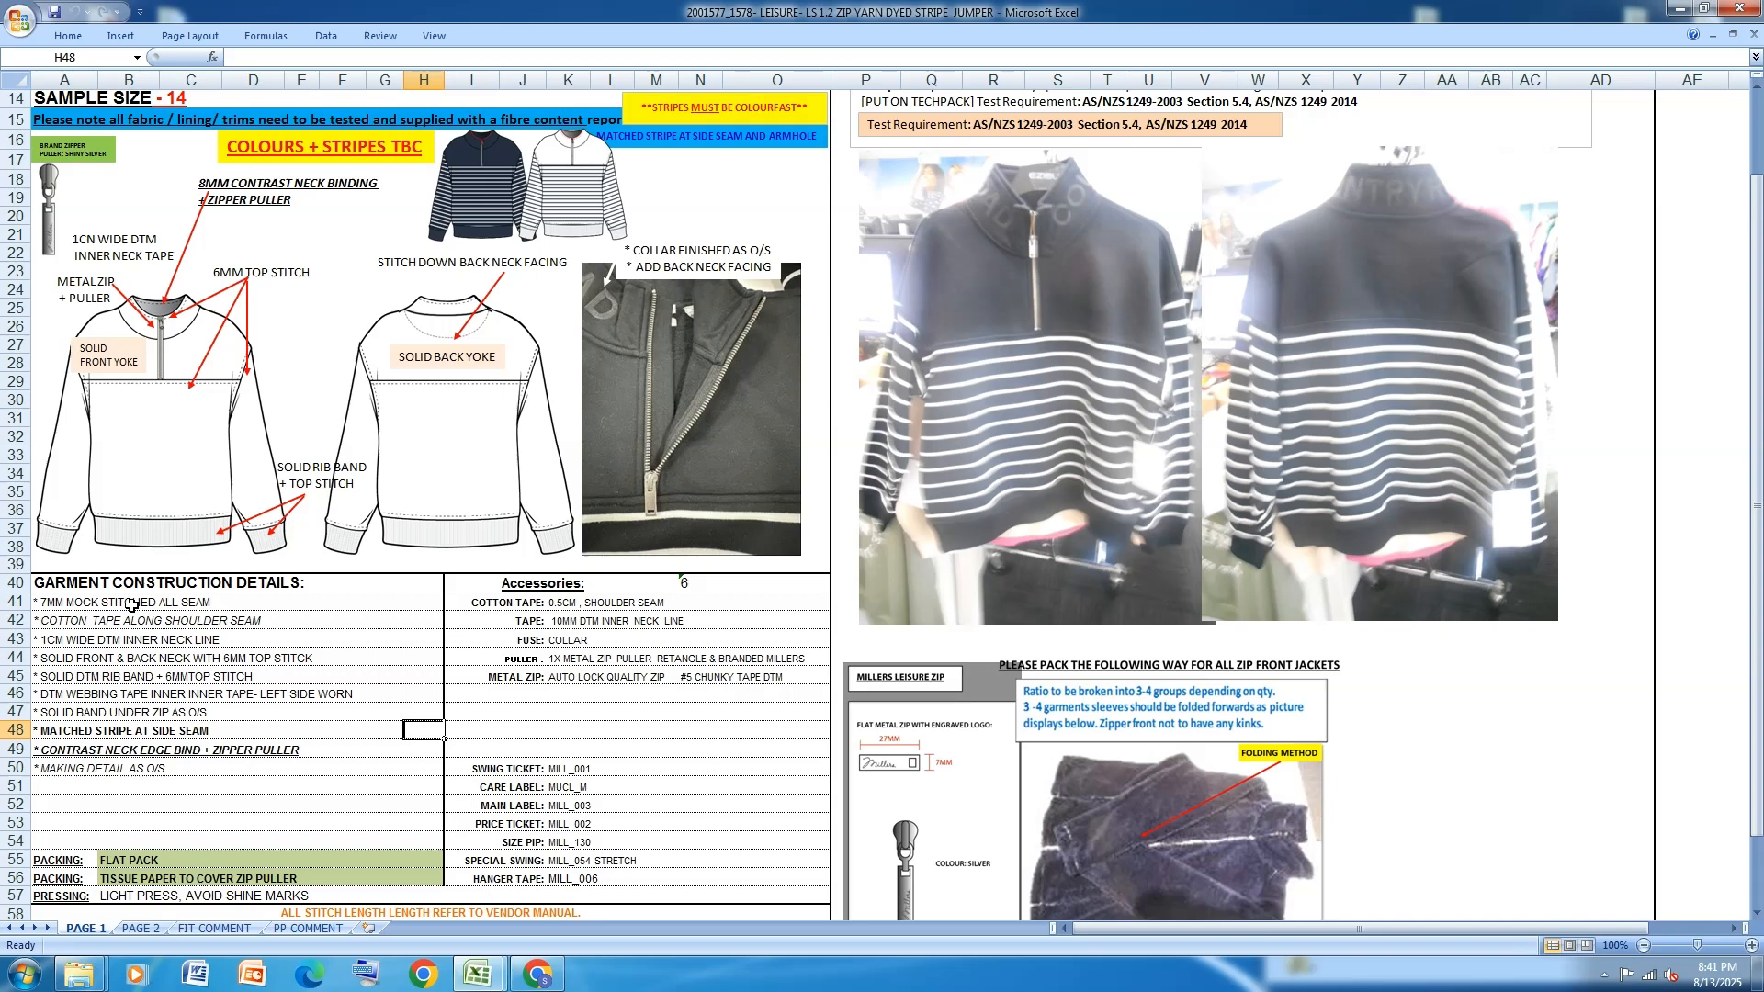
Review the jumper's sketches and construction details on PAGE 1 and the production size specification on PAGE 2
scroll(258, 474, "up", 3)
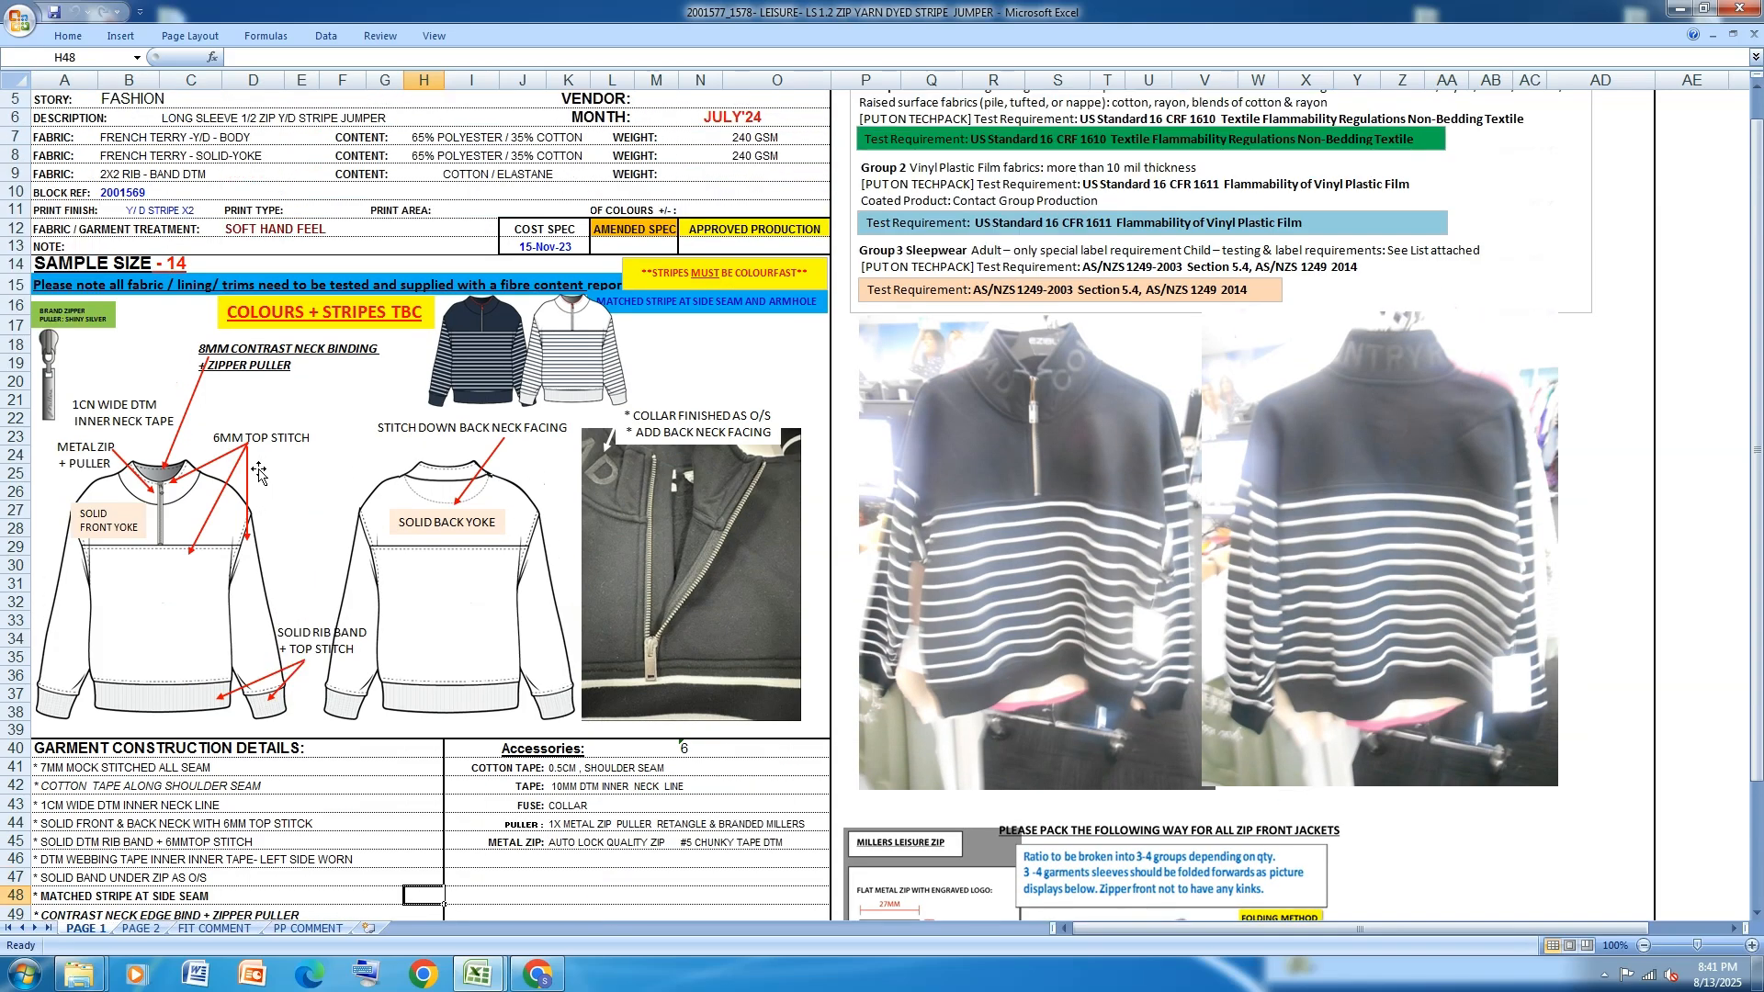
scroll(258, 474, "up", 1)
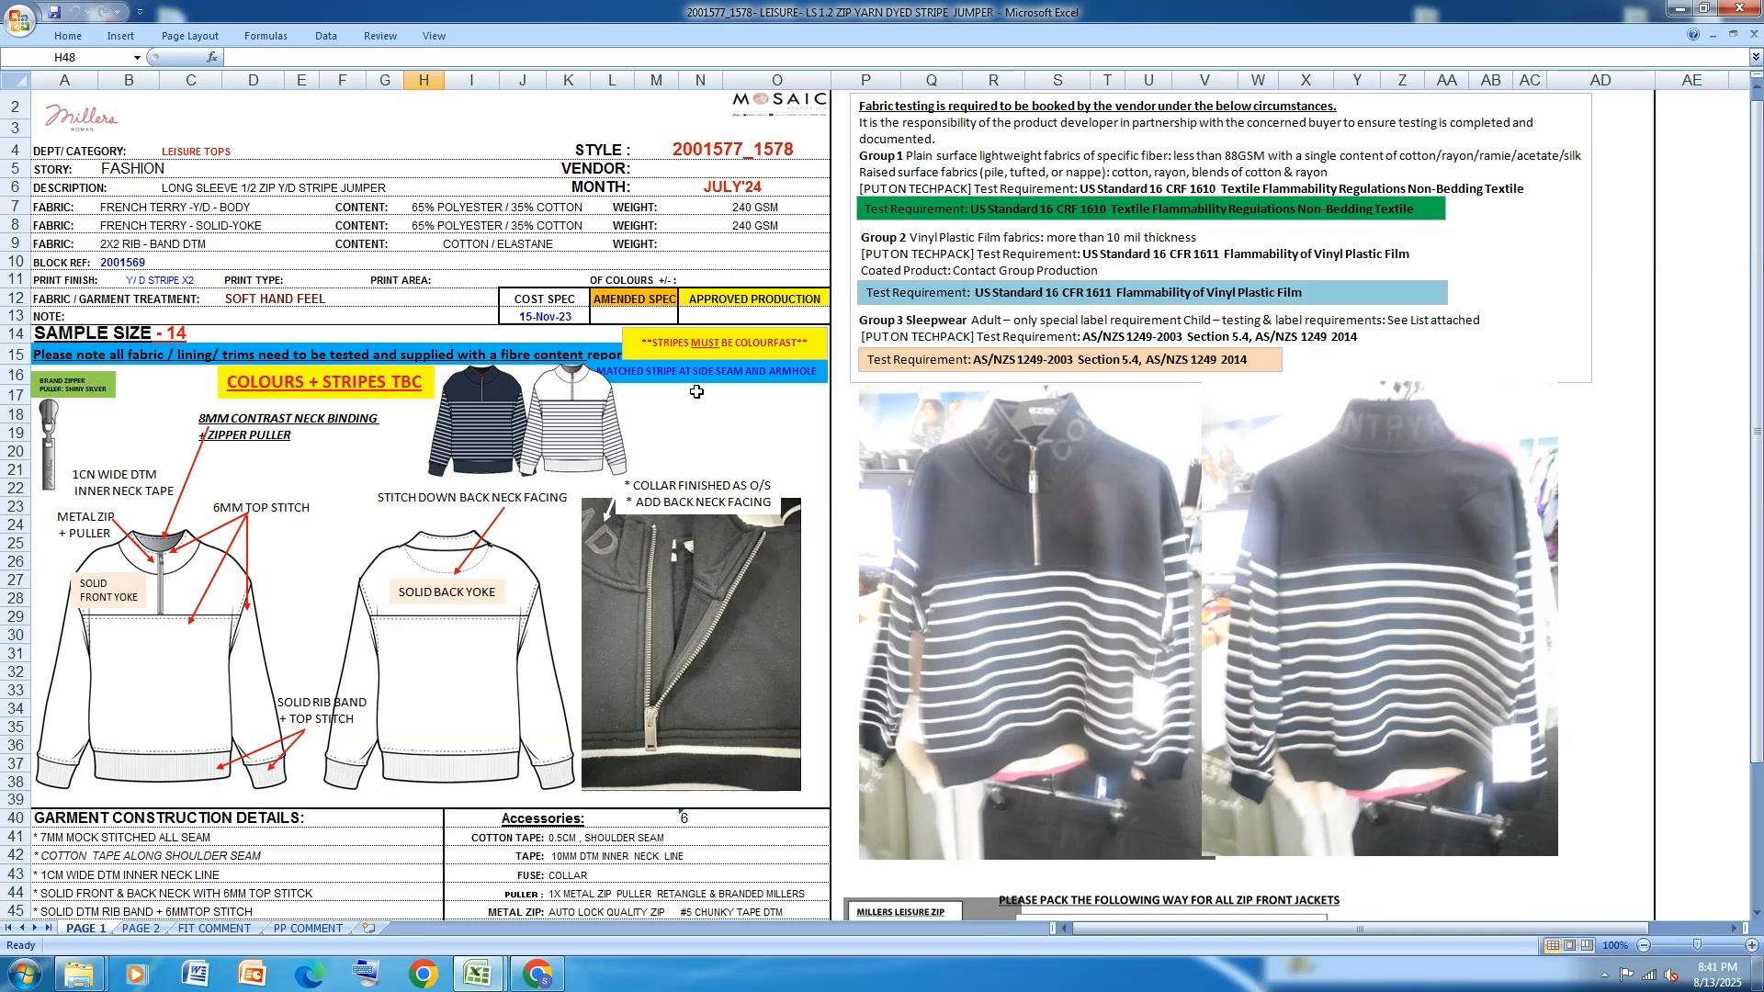
scroll(225, 695, "down", 6)
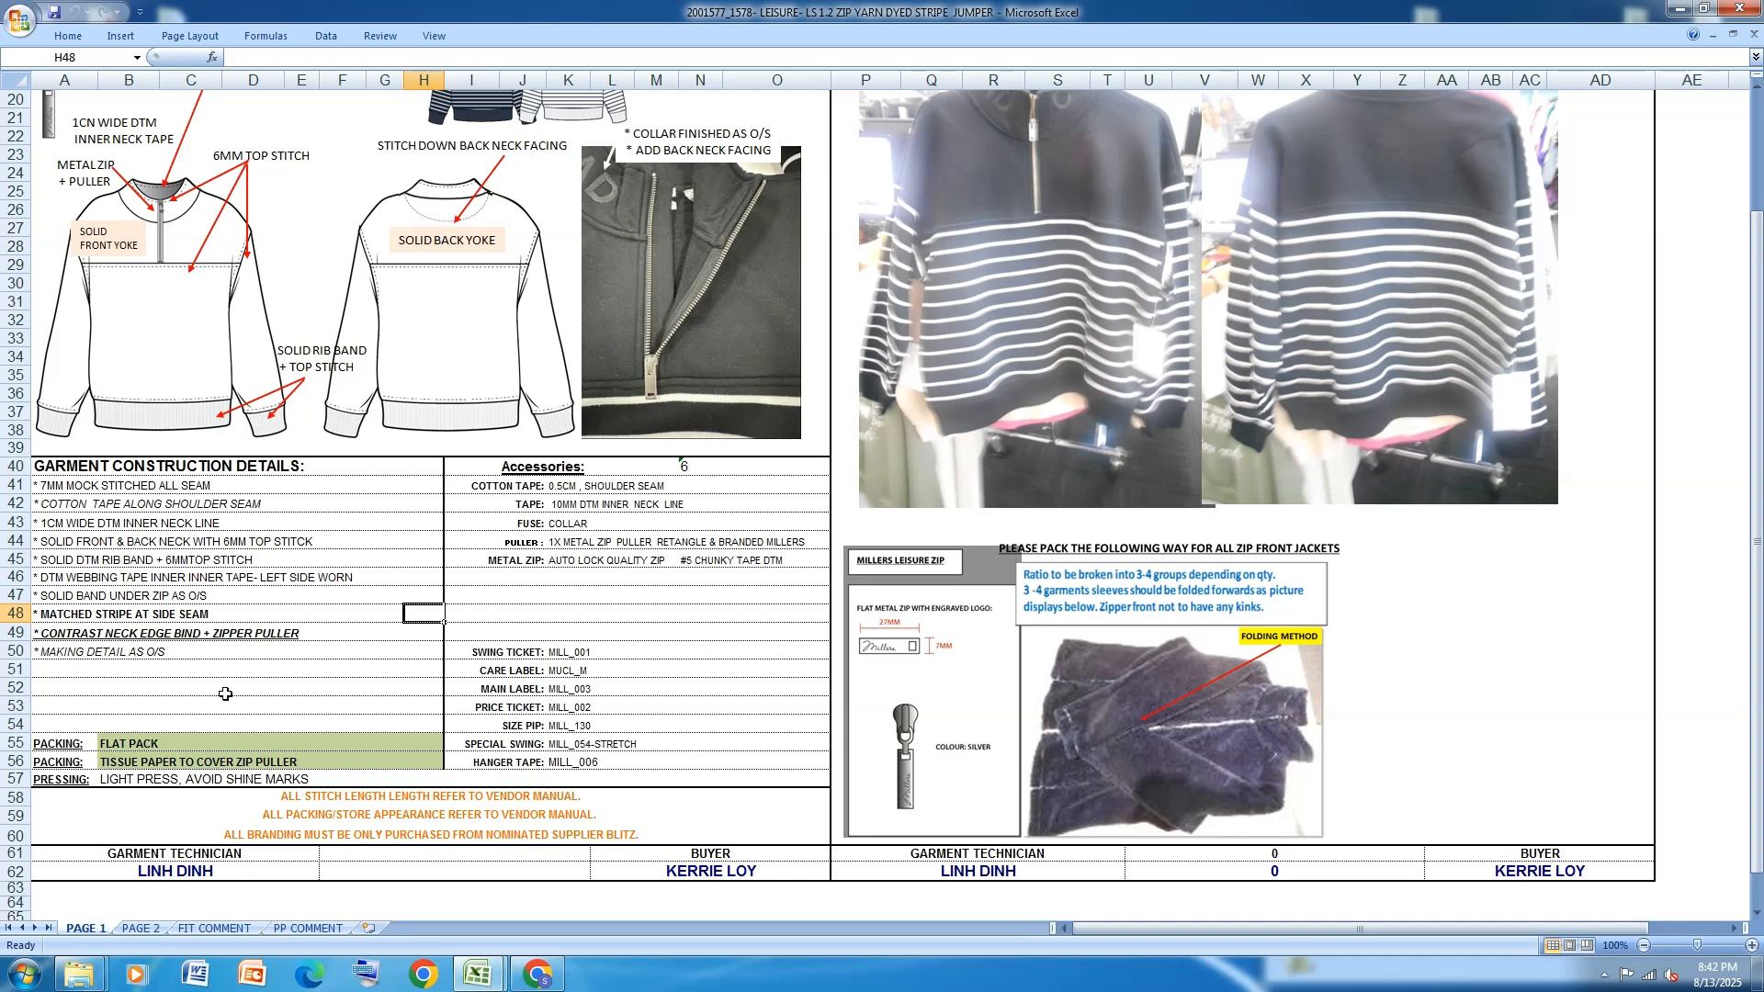
scroll(225, 695, "up", 6)
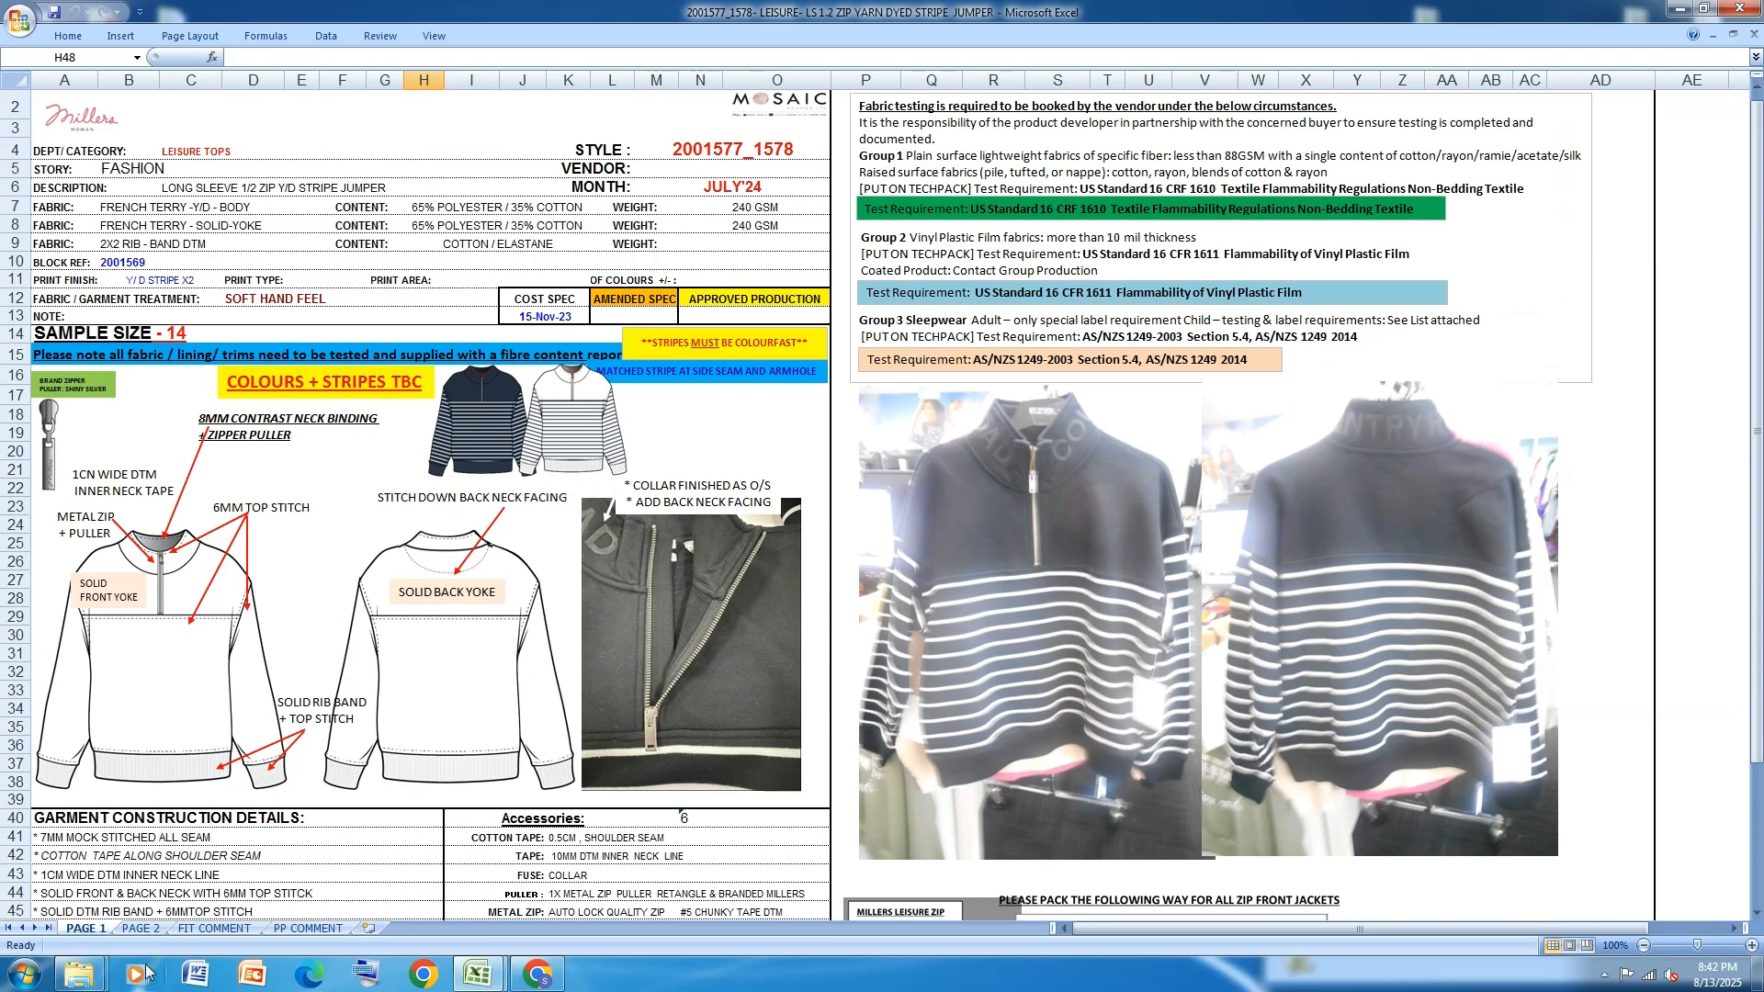
left_click(140, 929)
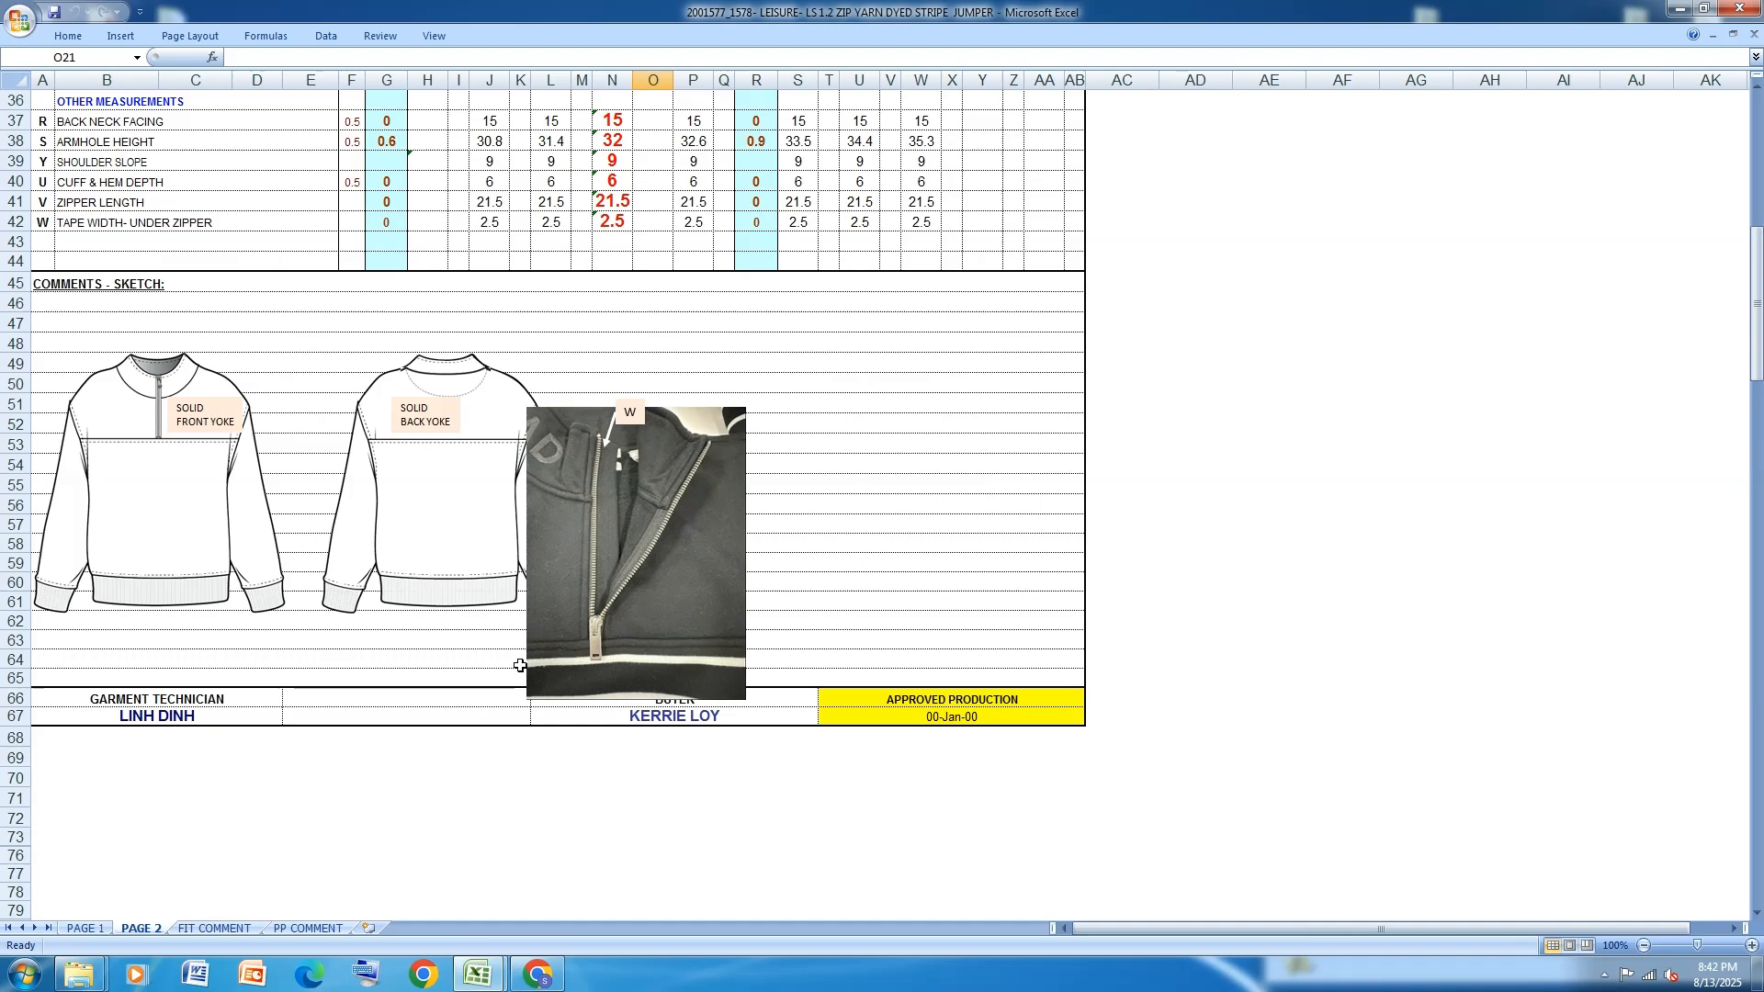
scroll(520, 666, "up", 1)
scroll(520, 666, "up", 11)
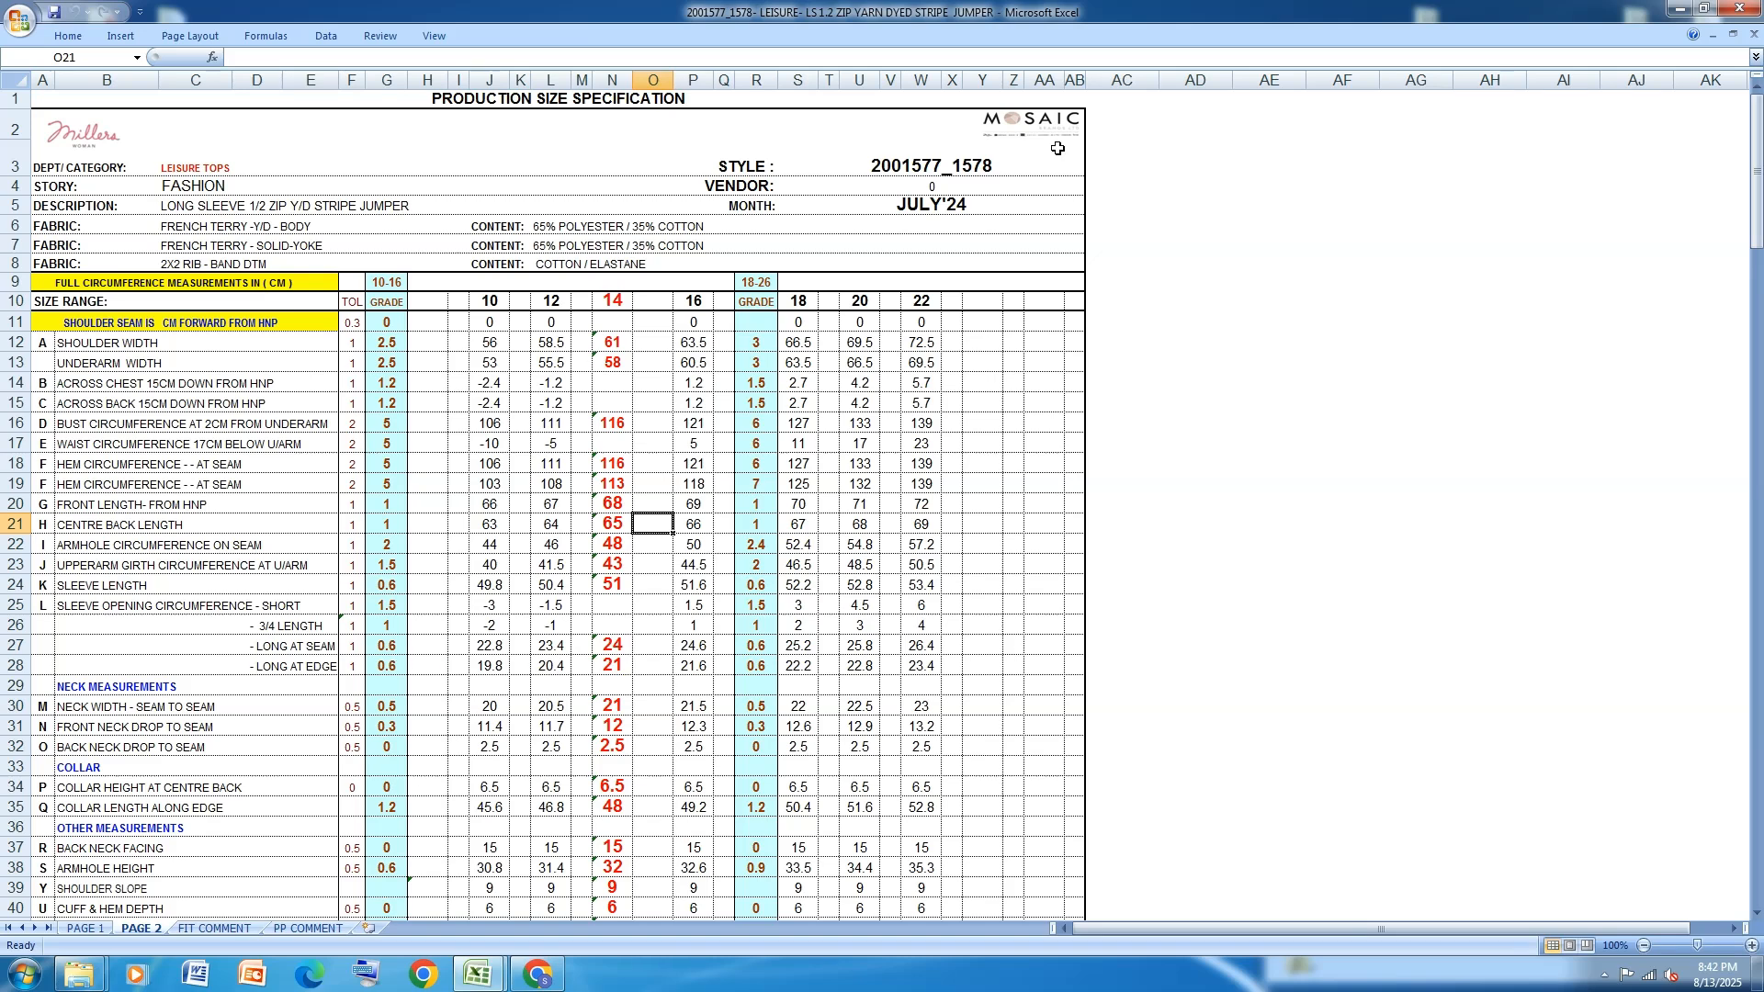
Shrink the specification window beside the style's folder, then create a new text document in that folder and open it
left_click(1704, 12)
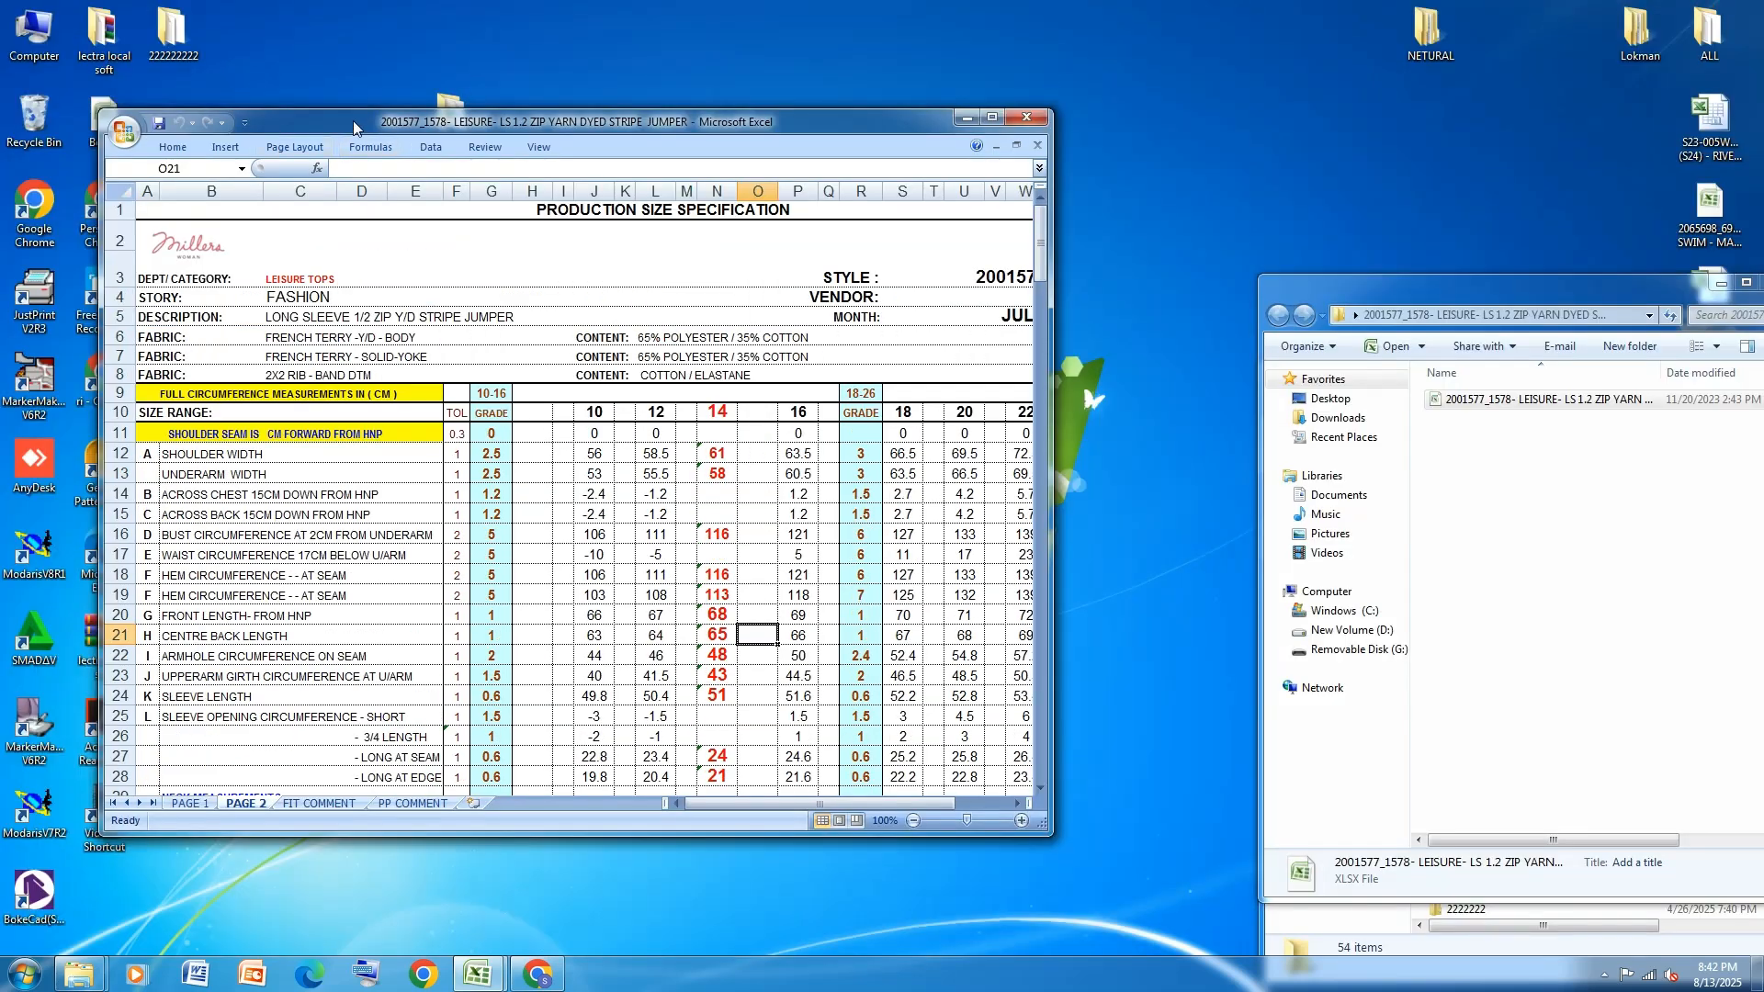
left_click_drag(354, 126, 286, 69)
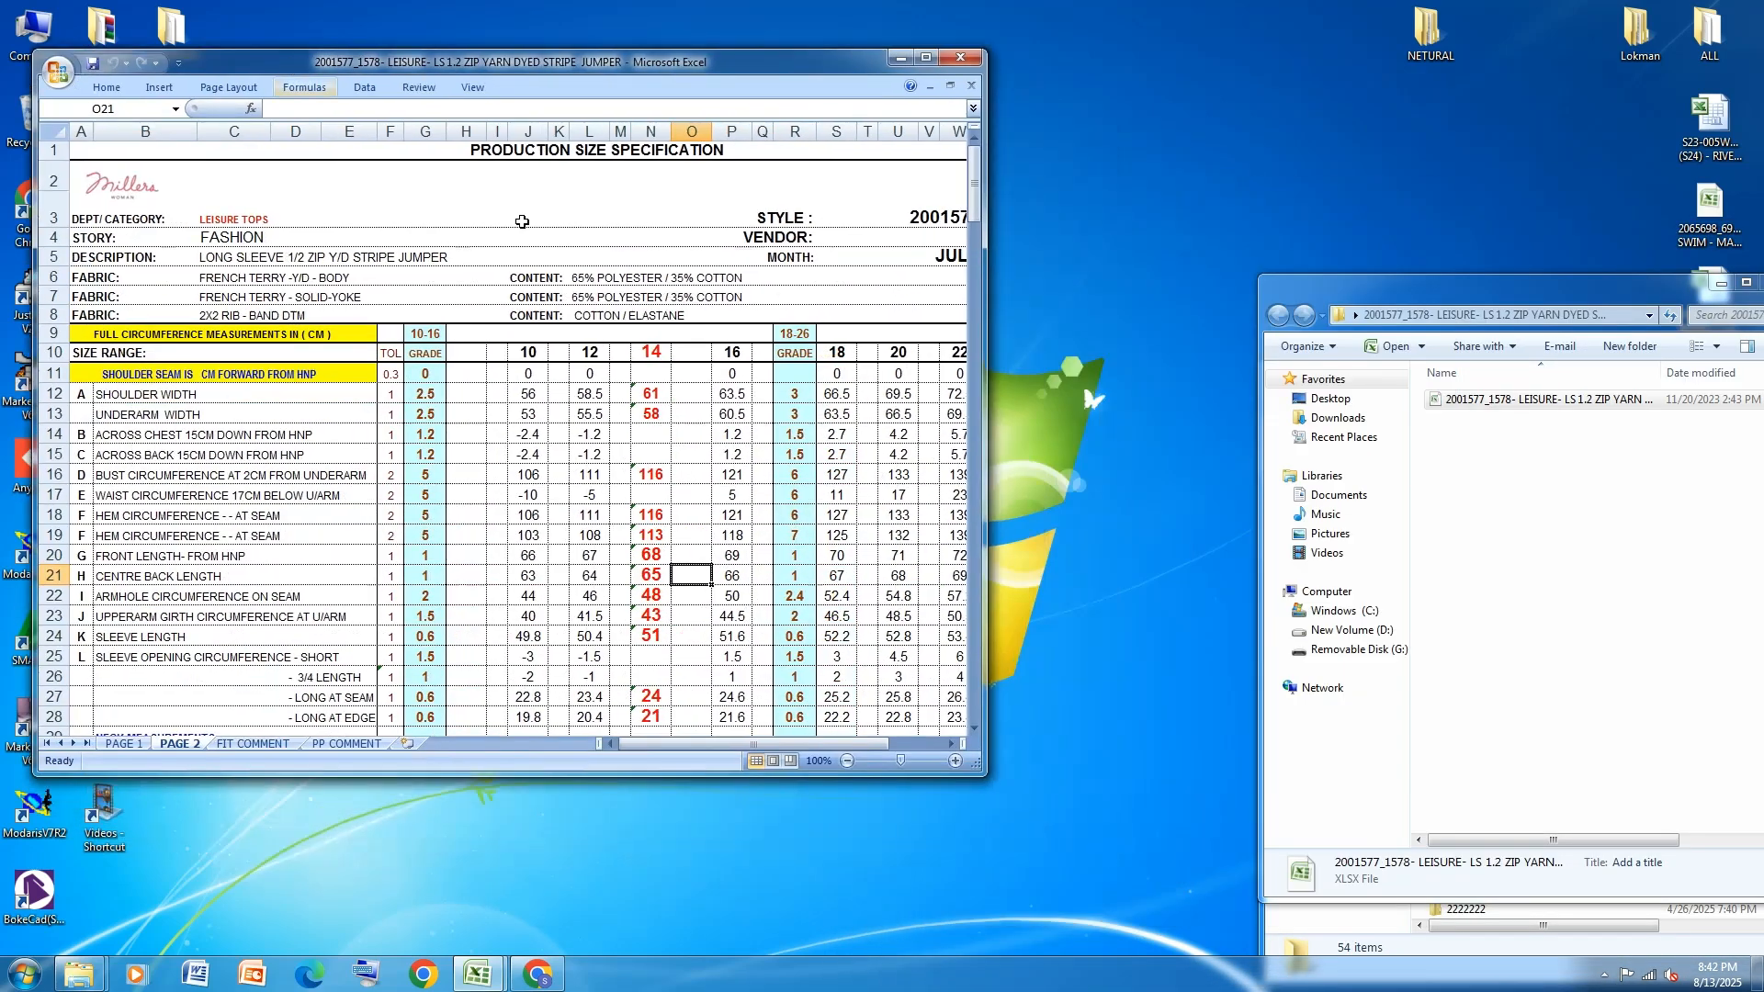
right_click(1508, 526)
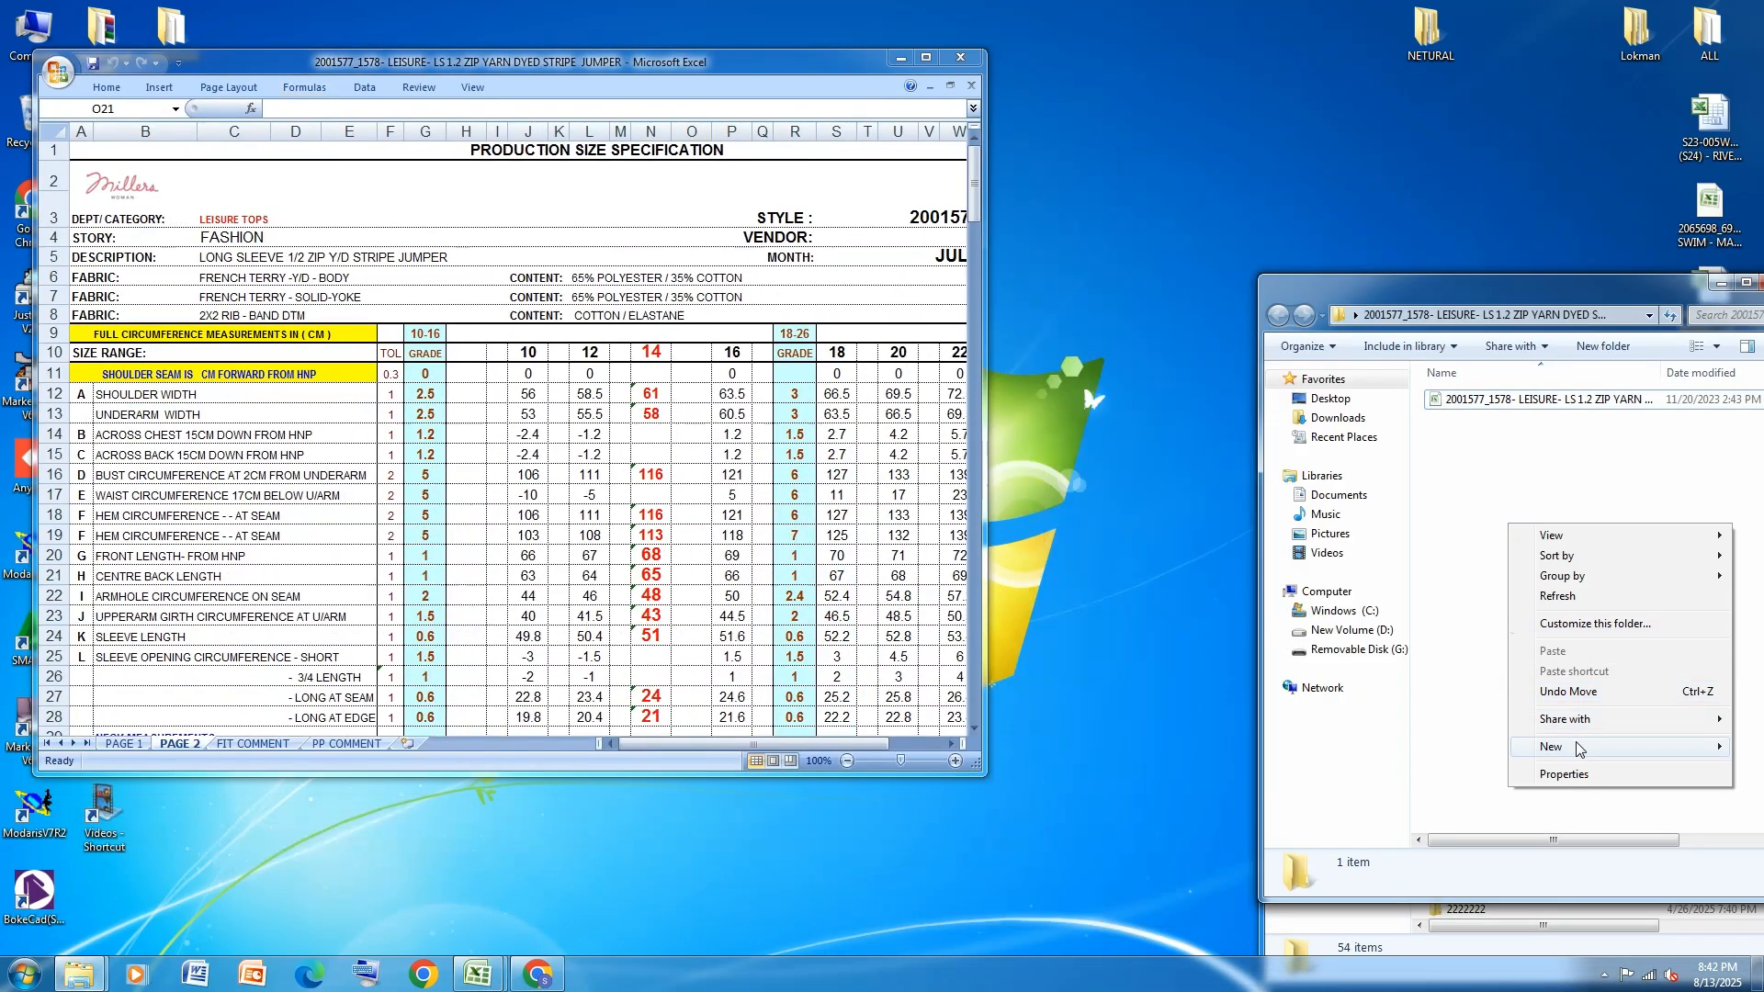
left_click(1573, 747)
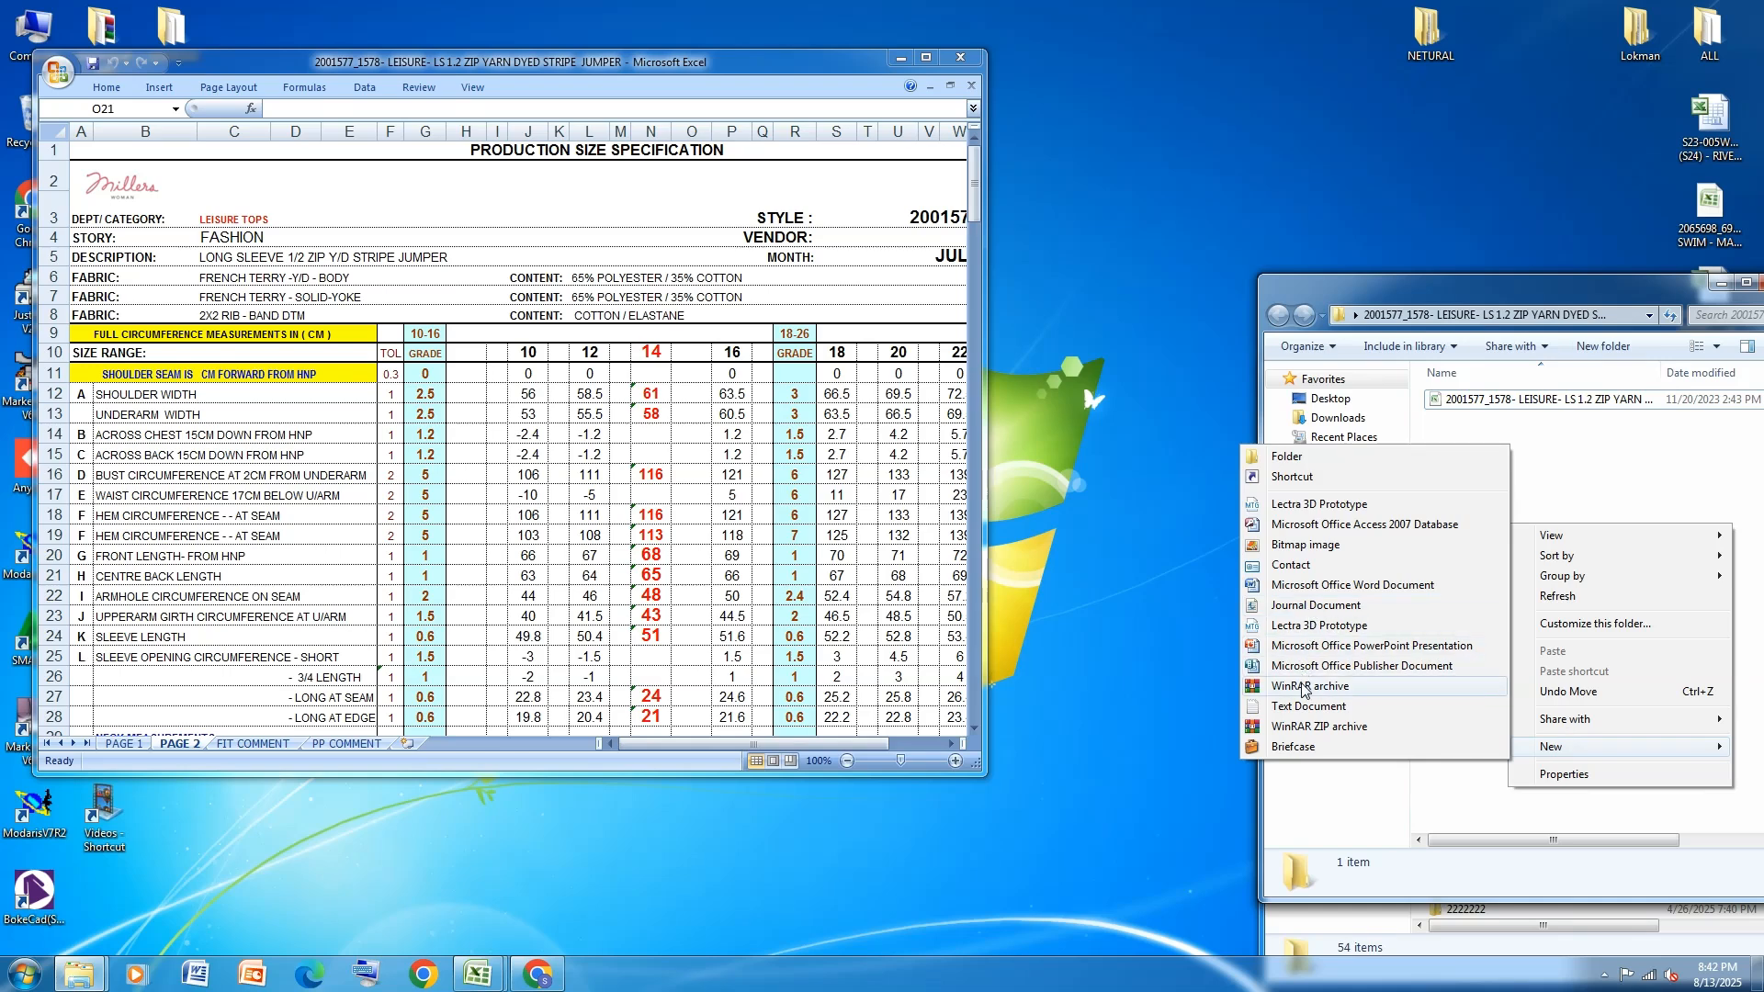
left_click(1309, 706)
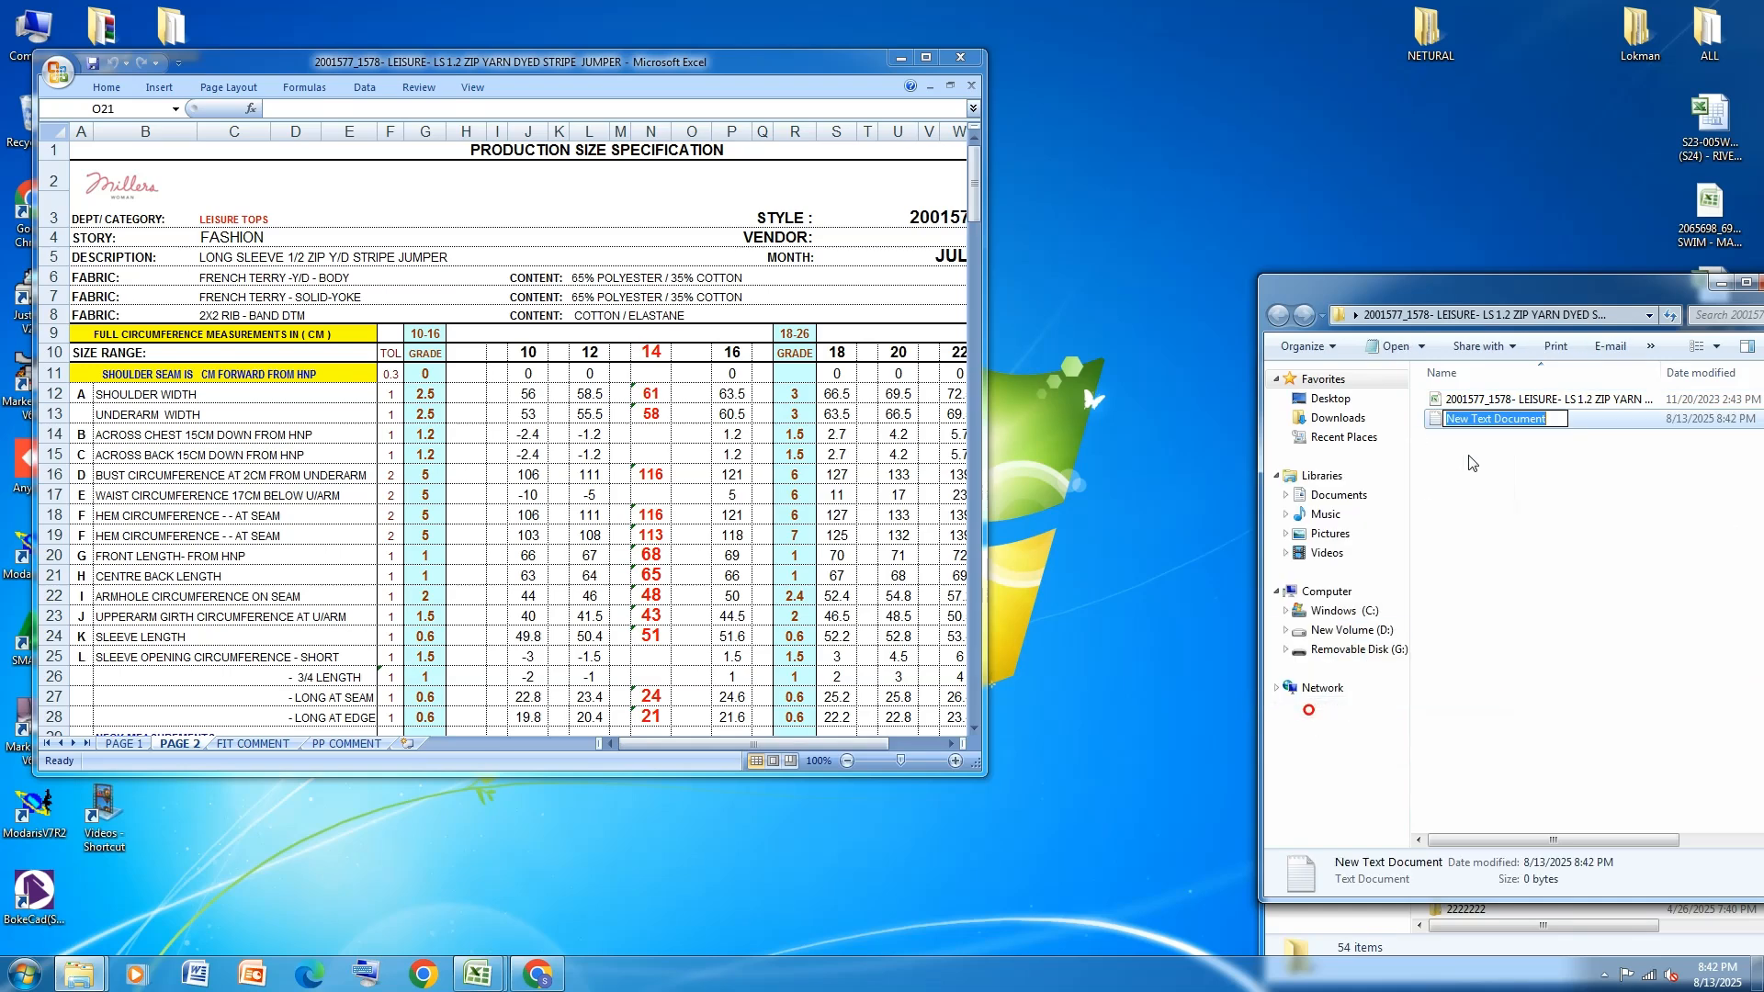
double_click(1582, 421)
left_click_drag(1498, 545, 1477, 526)
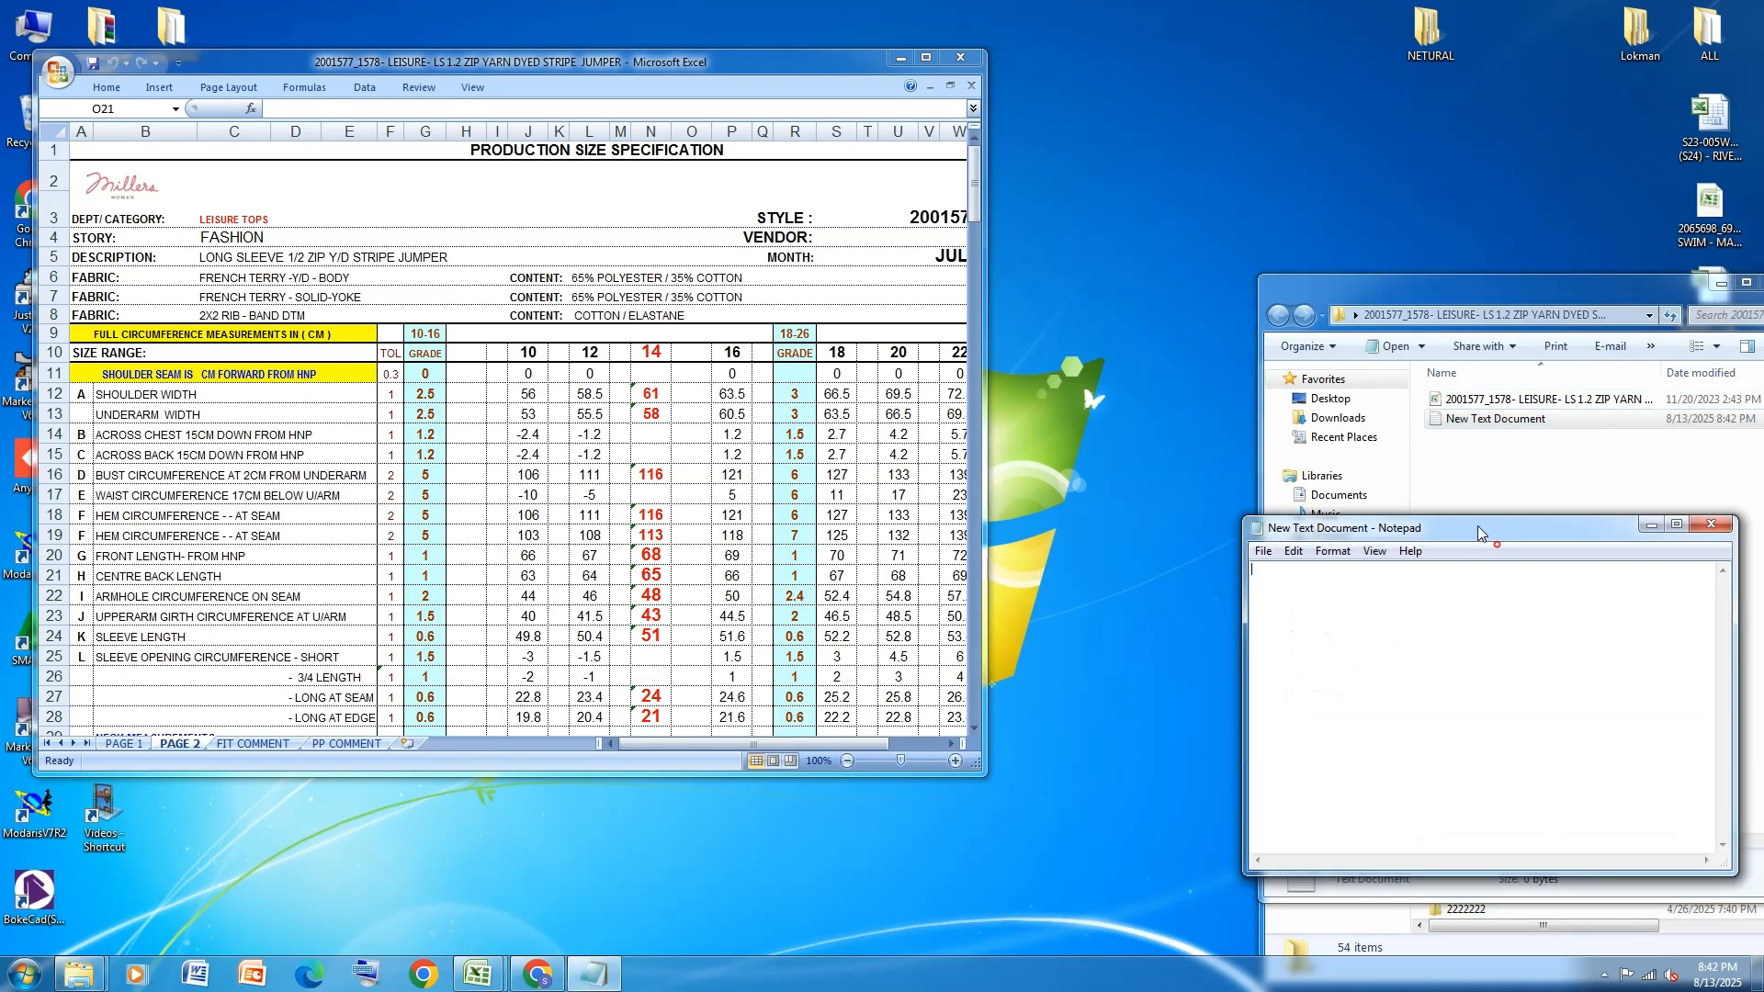
Write the size range in the text document, one entry per line: alpha, 10, 12, *14, 16, 18, 20, 22, and save it
left_click(1293, 578)
left_click(952, 744)
left_click(952, 744)
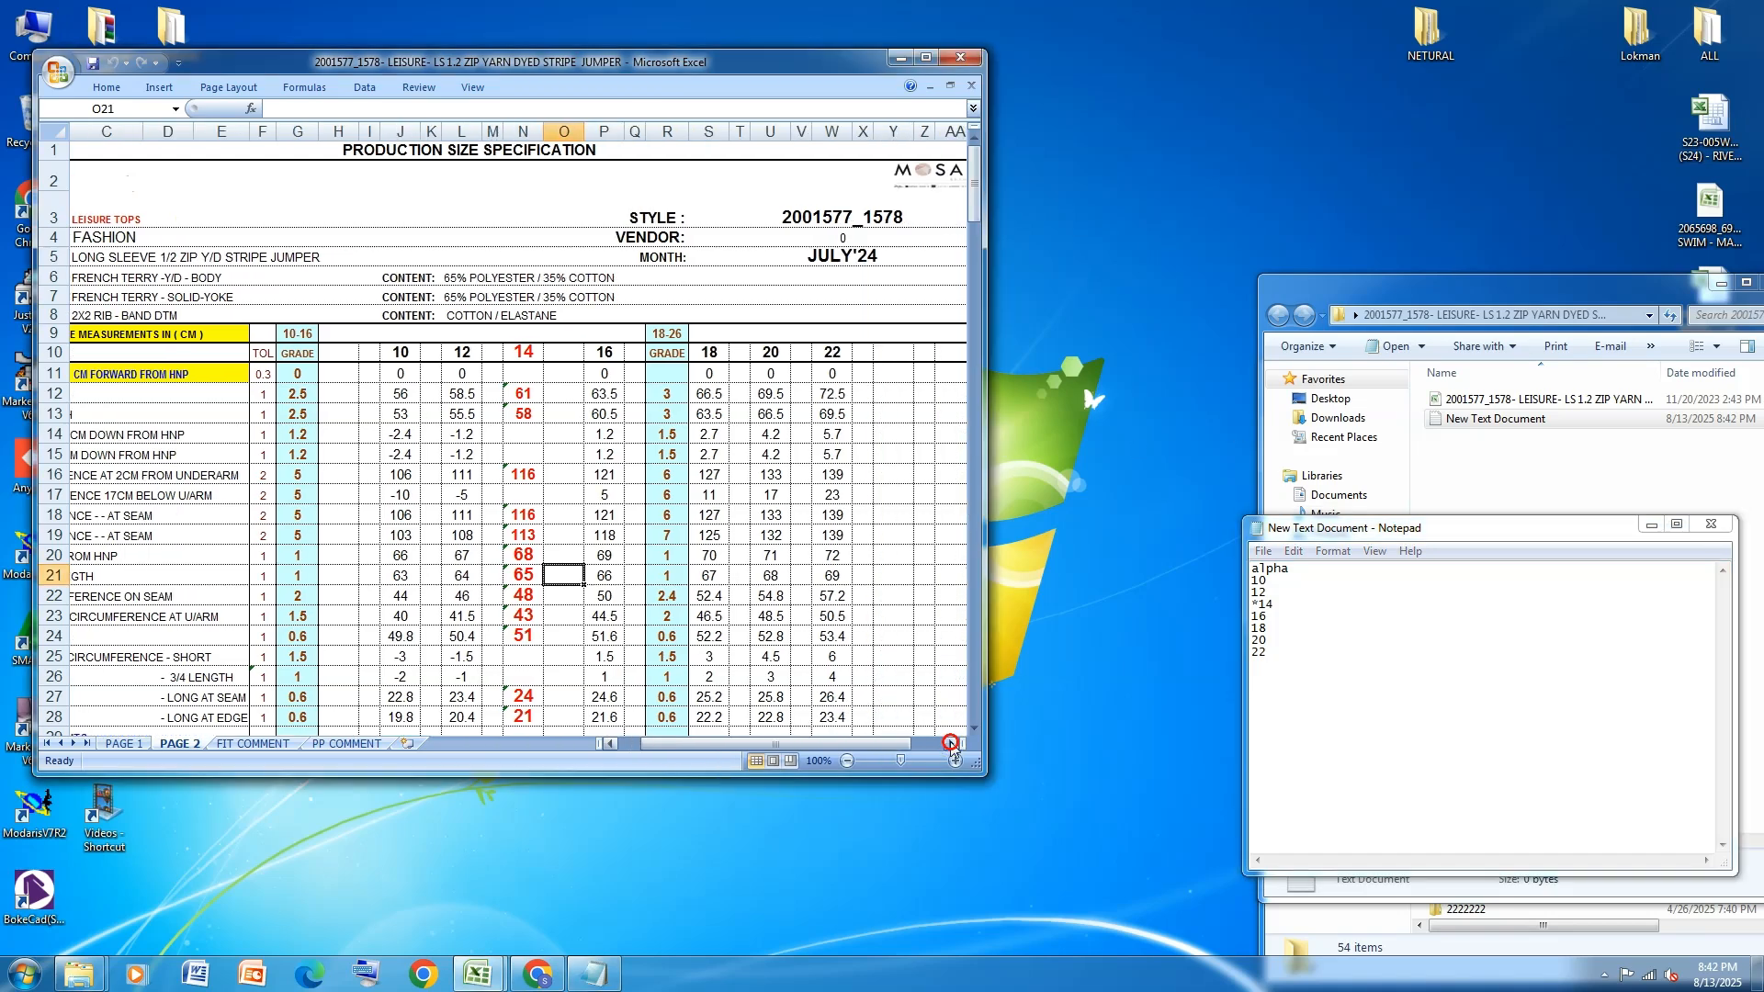
left_click(1375, 646)
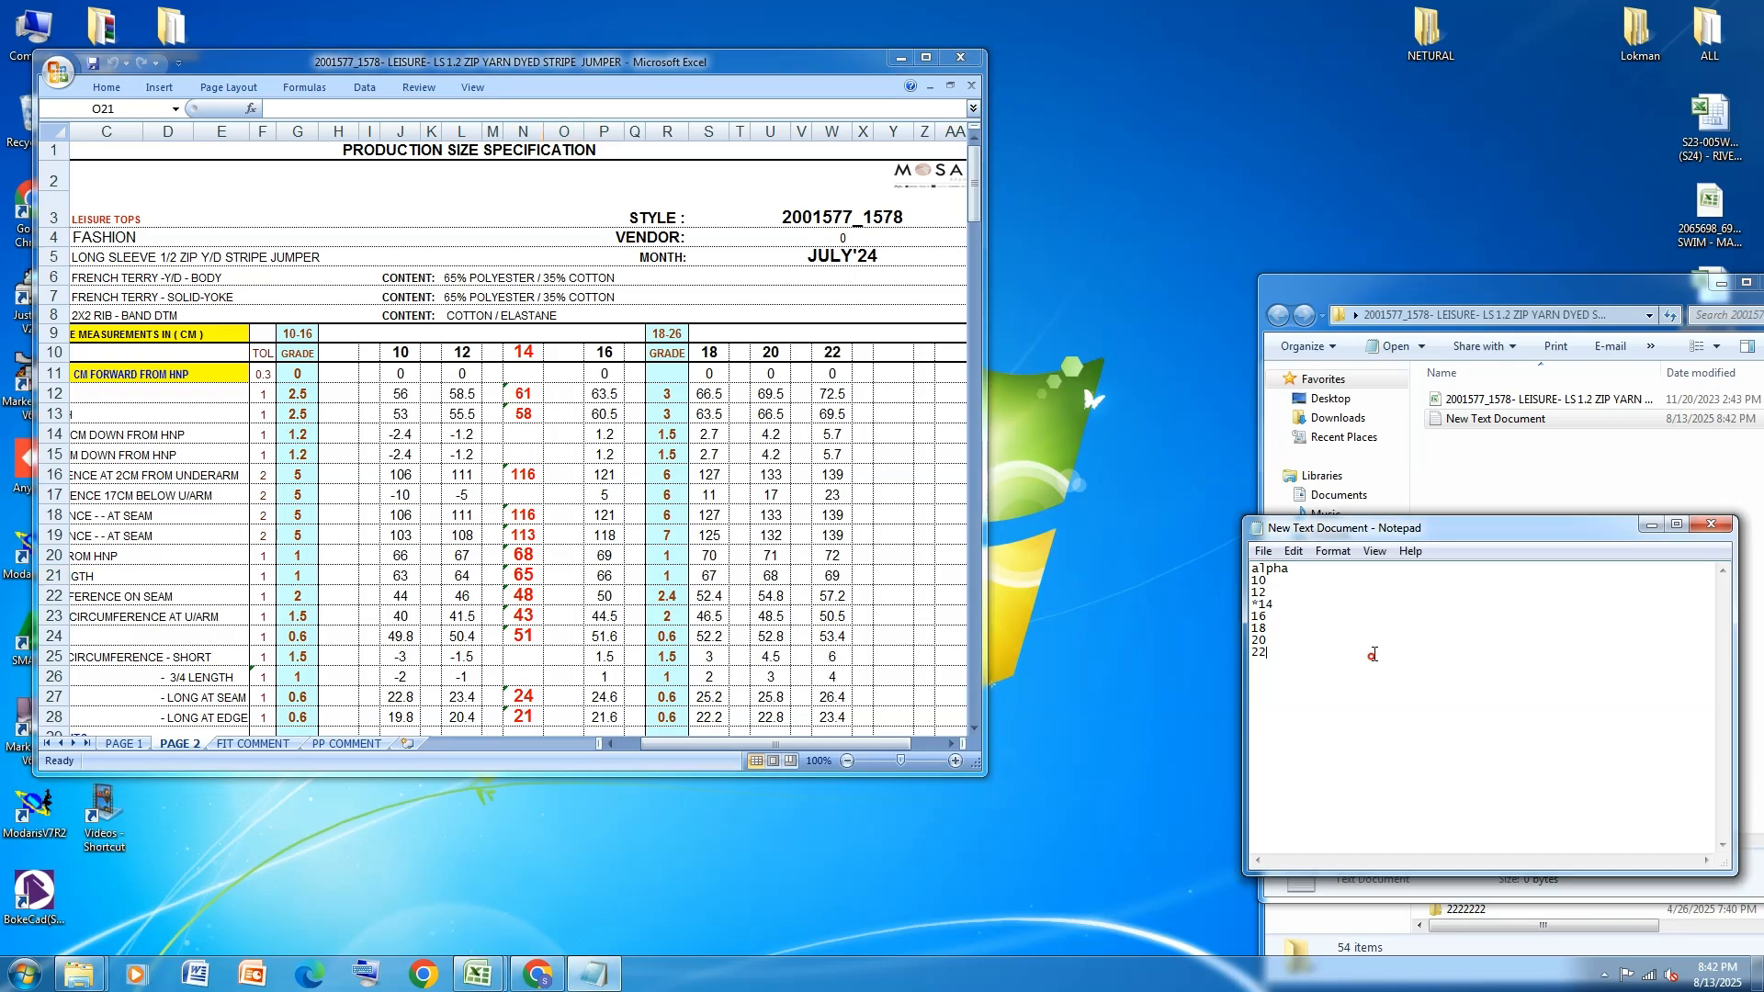
left_click(1265, 553)
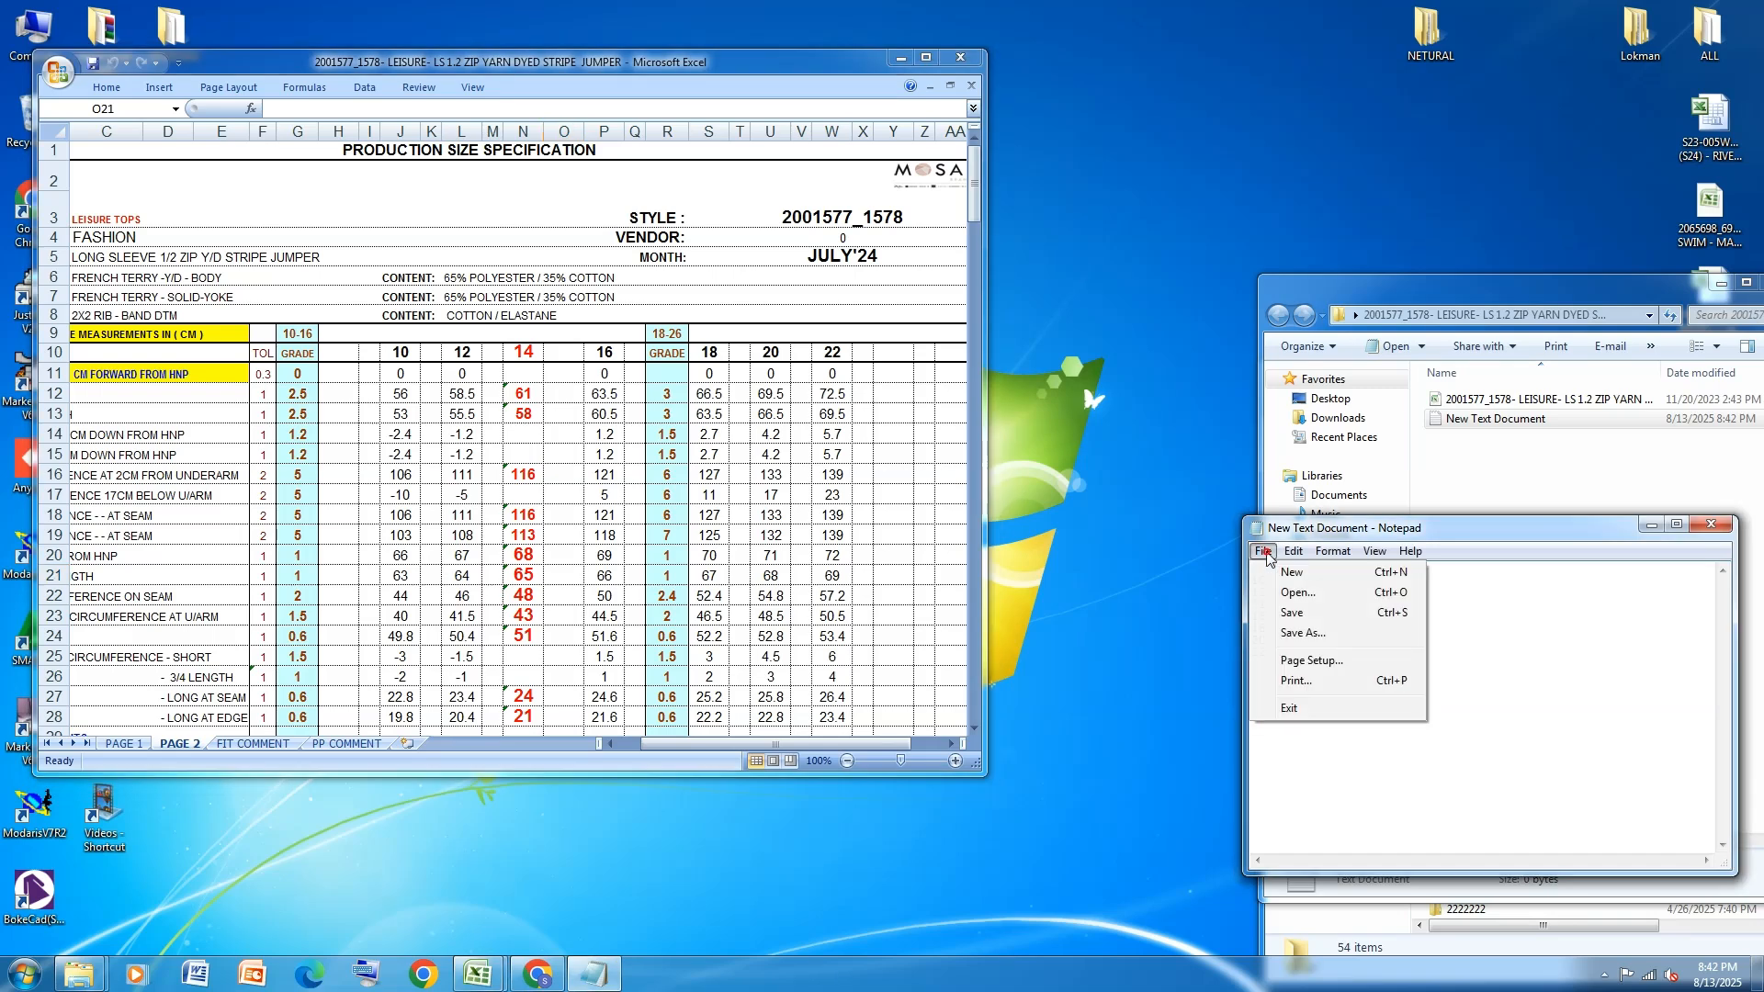
left_click(1293, 613)
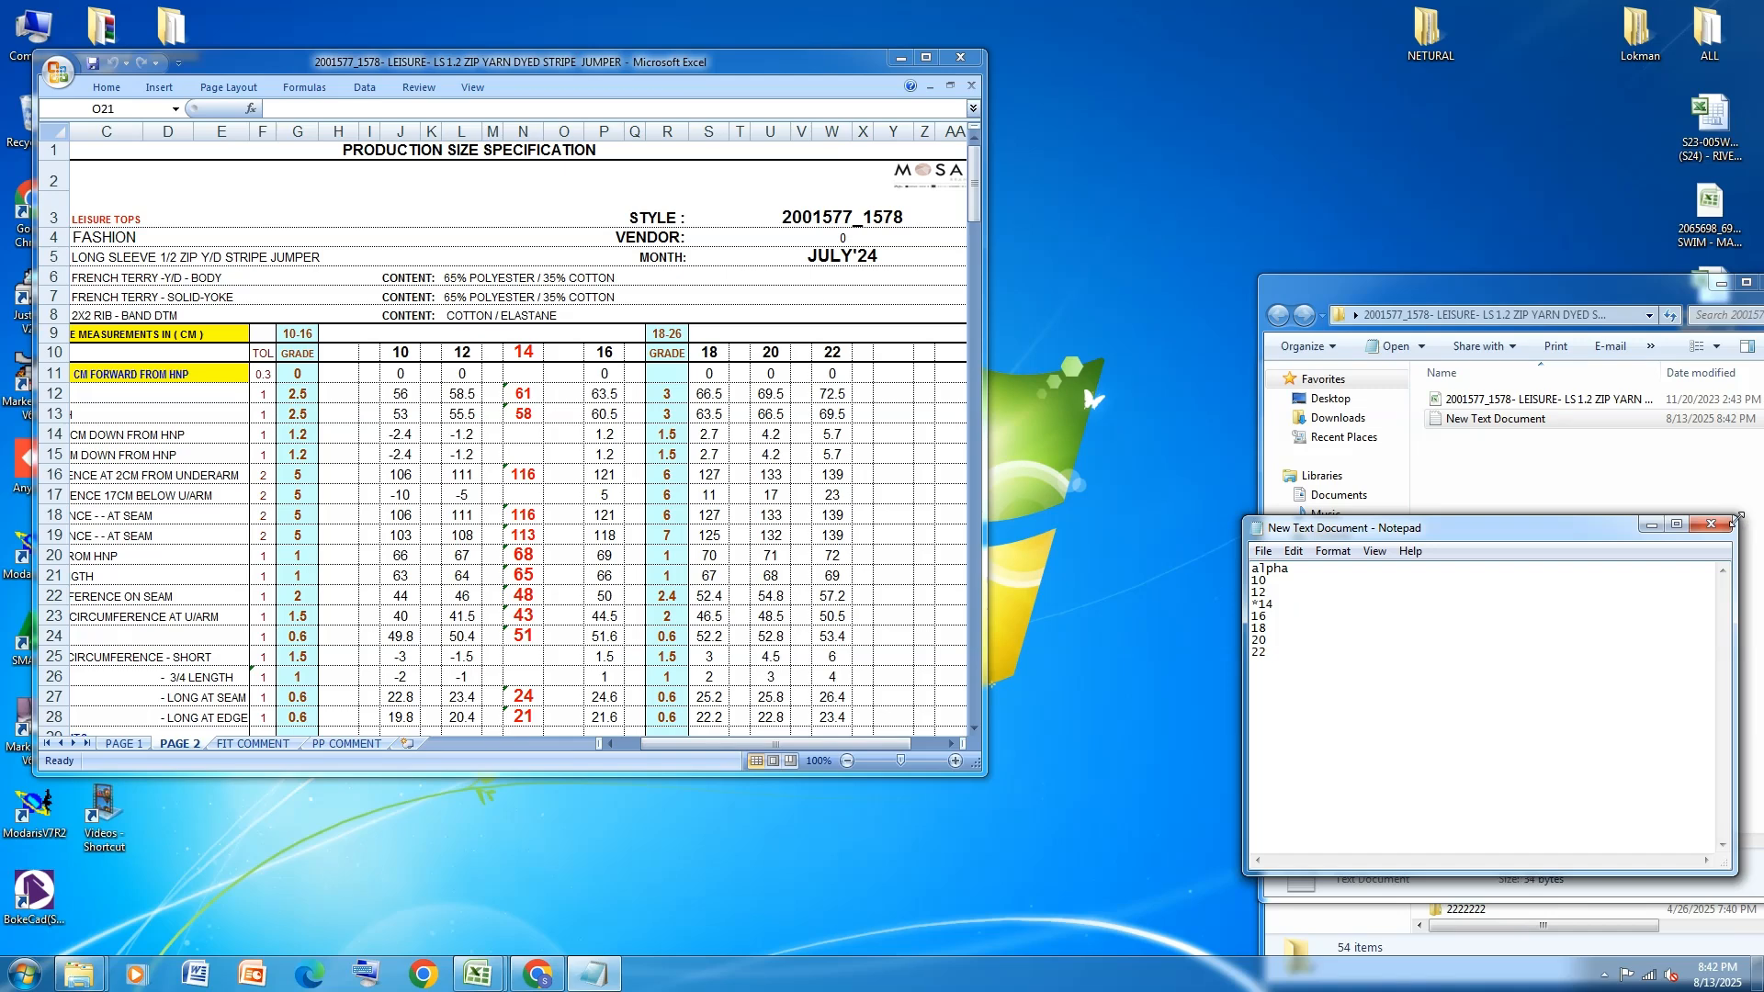
Close the text document, reopen it to check the saved size list, and close it again
left_click(1712, 525)
double_click(1479, 419)
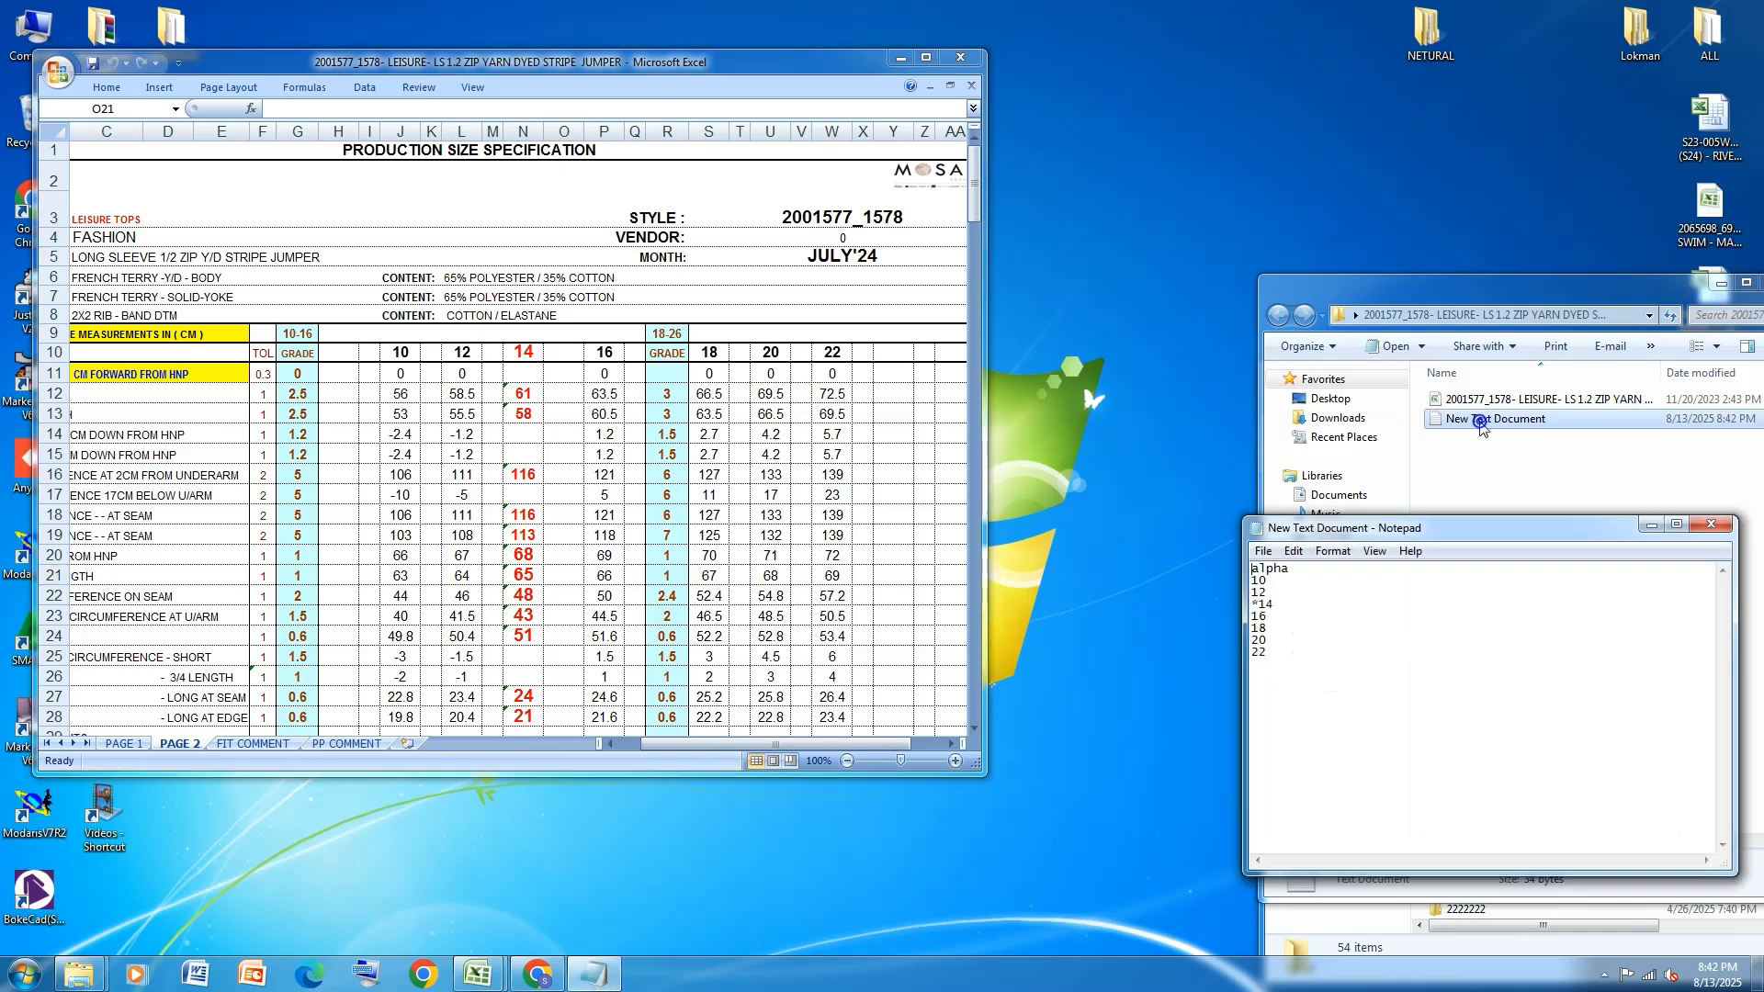
left_click(1712, 525)
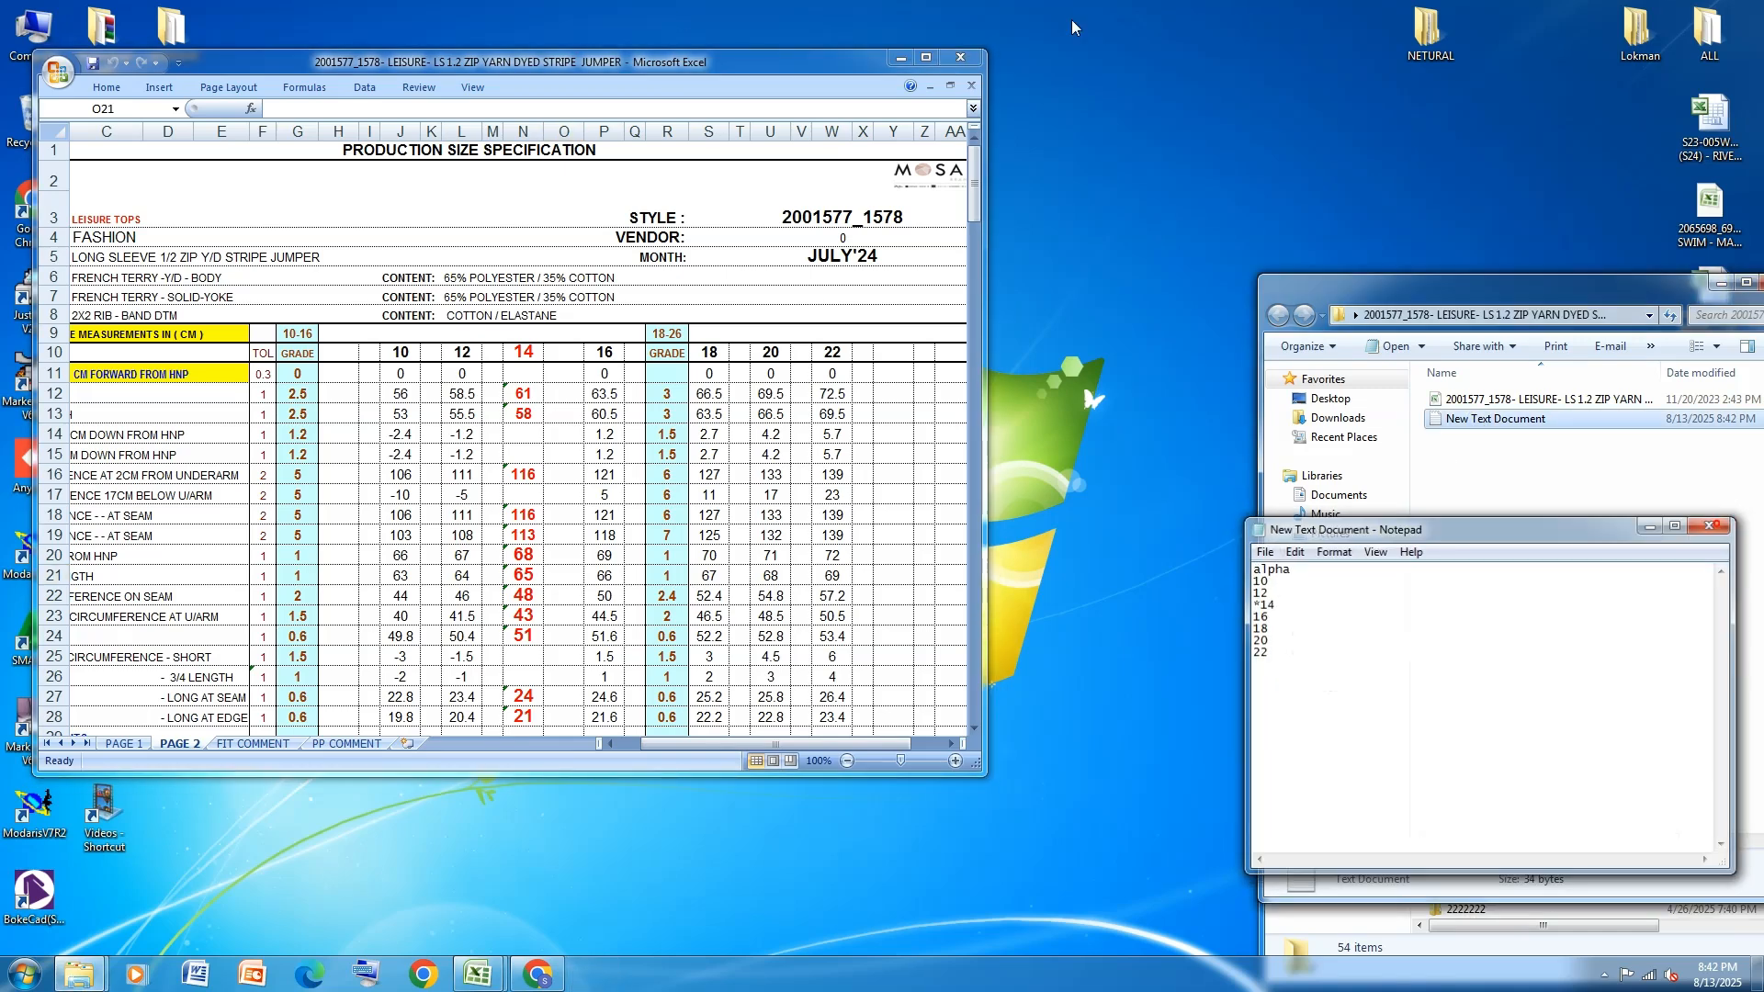
Maximise the size specification for a last look, minimise it, and launch ModarisV8R1 from the desktop
left_click(927, 57)
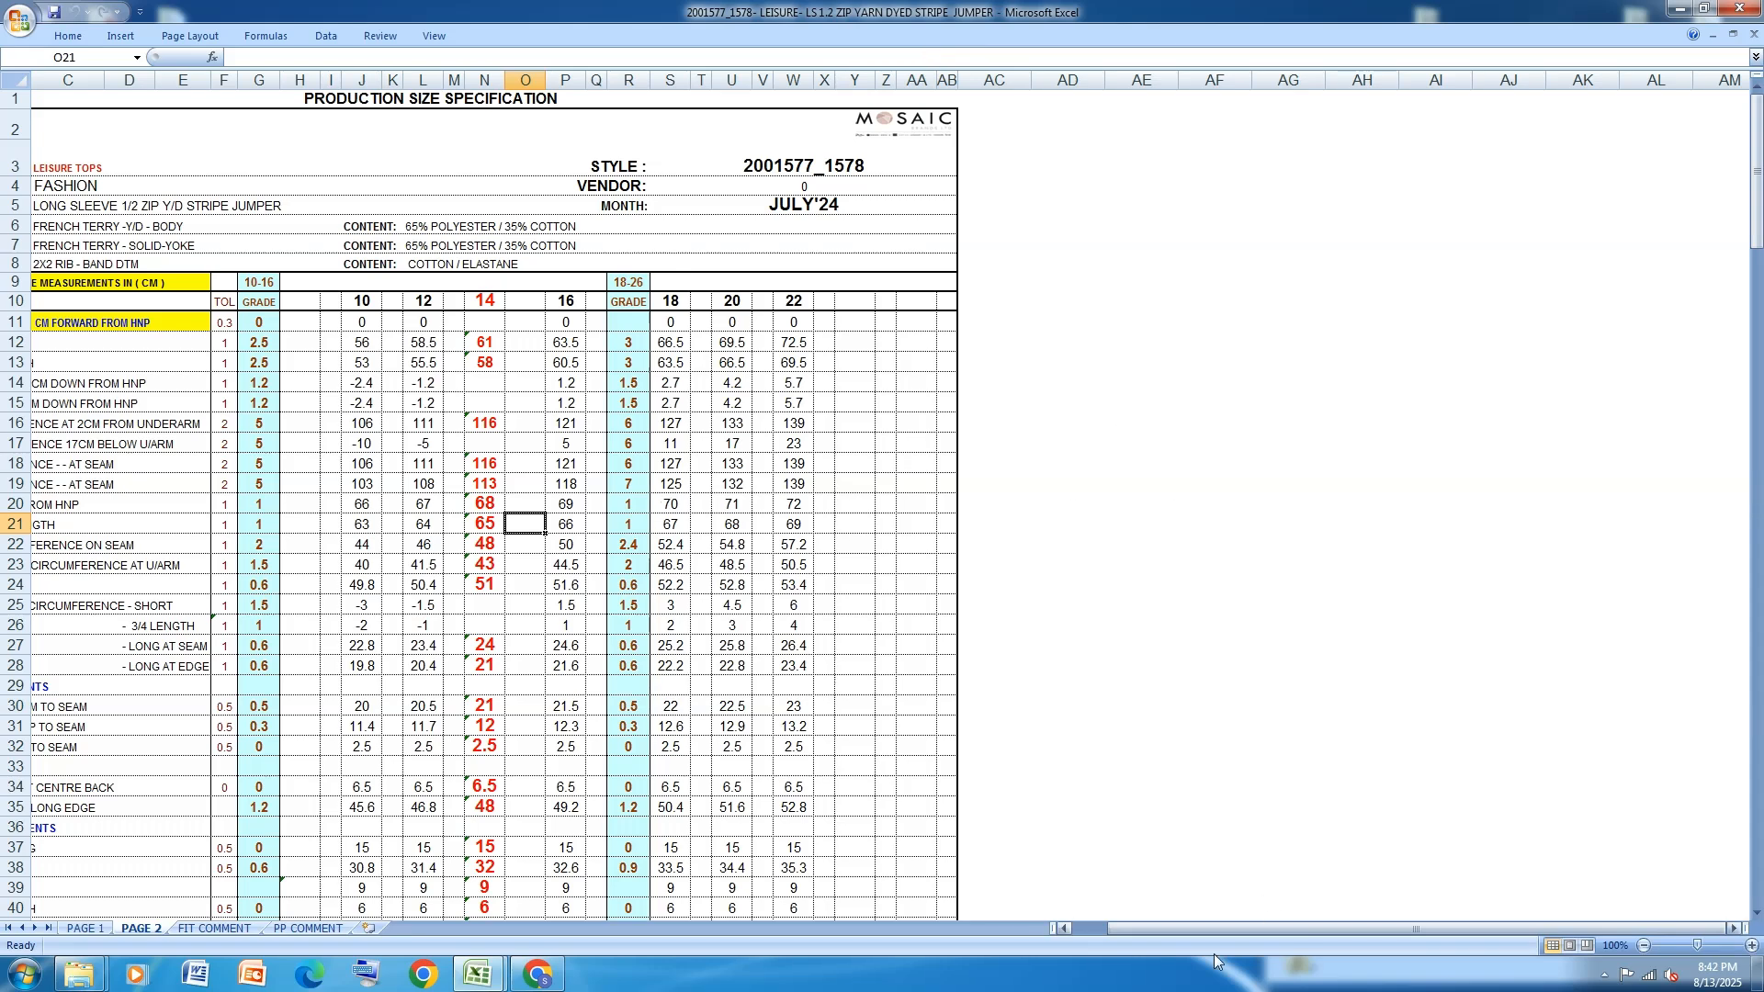
left_click_drag(1132, 925, 1071, 928)
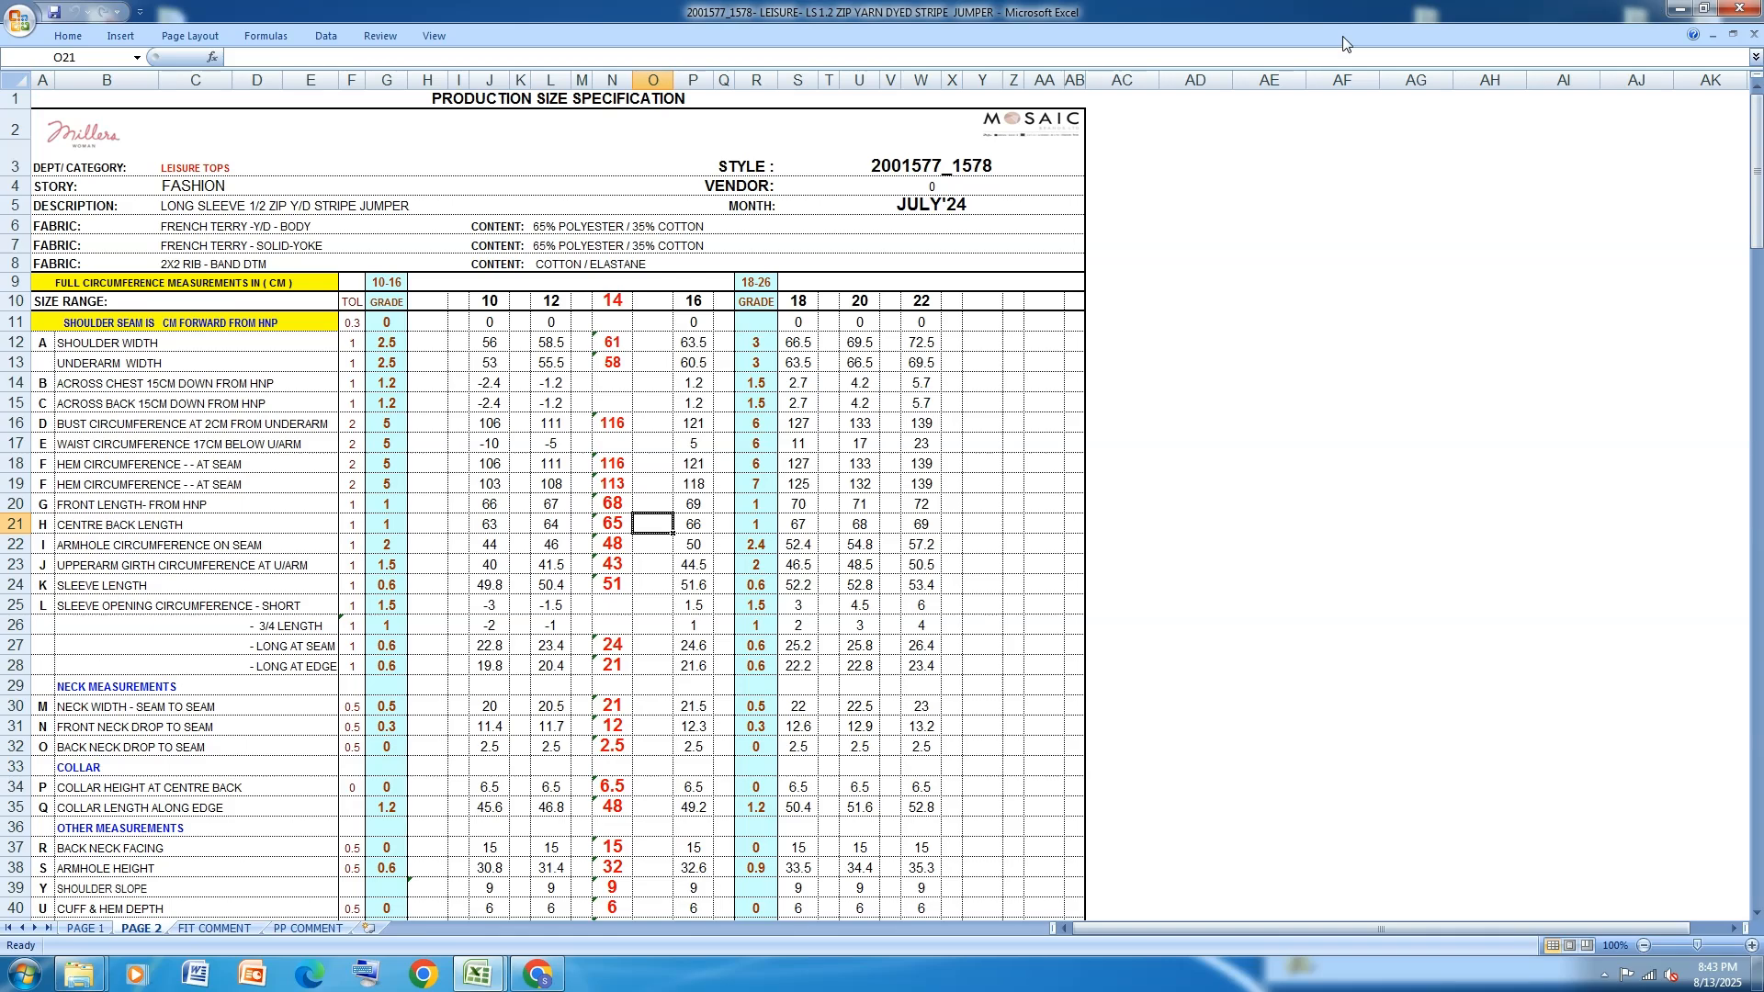
left_click(1680, 9)
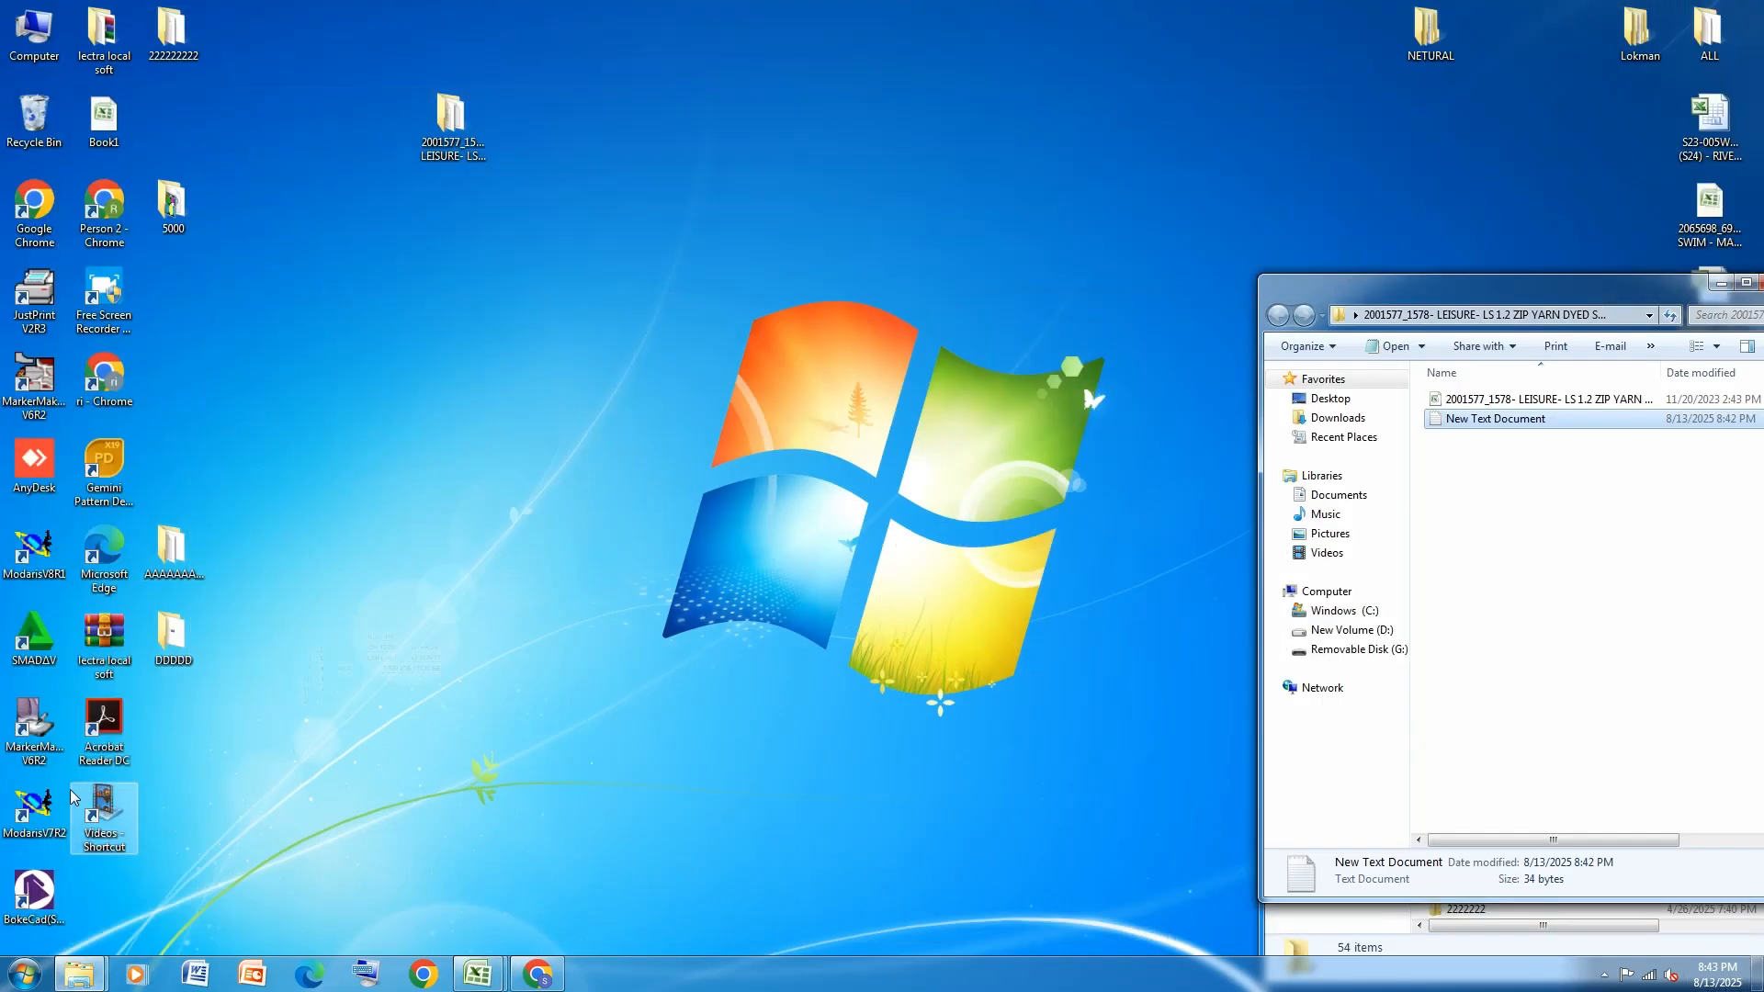
double_click(20, 556)
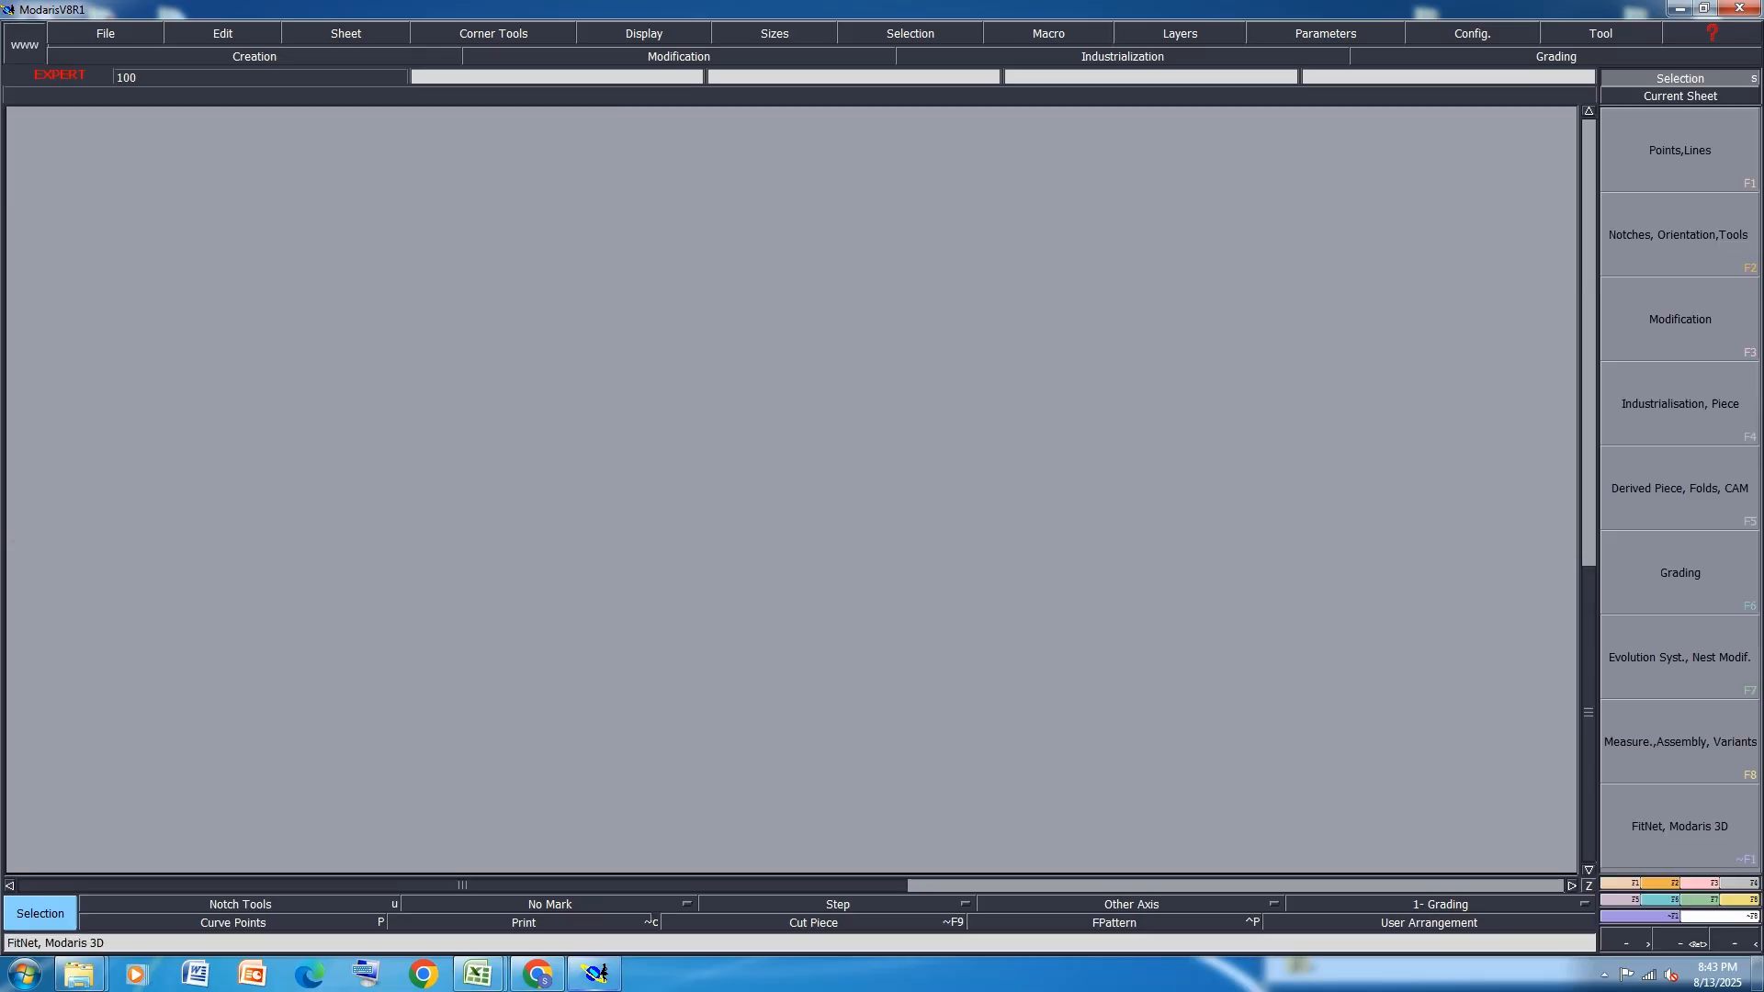
Set all access paths to the desktop folder "2001577_1578- LEISURE- LS 1.2 ZIP YARN DYED STRIPE JUMPER"
left_click(108, 33)
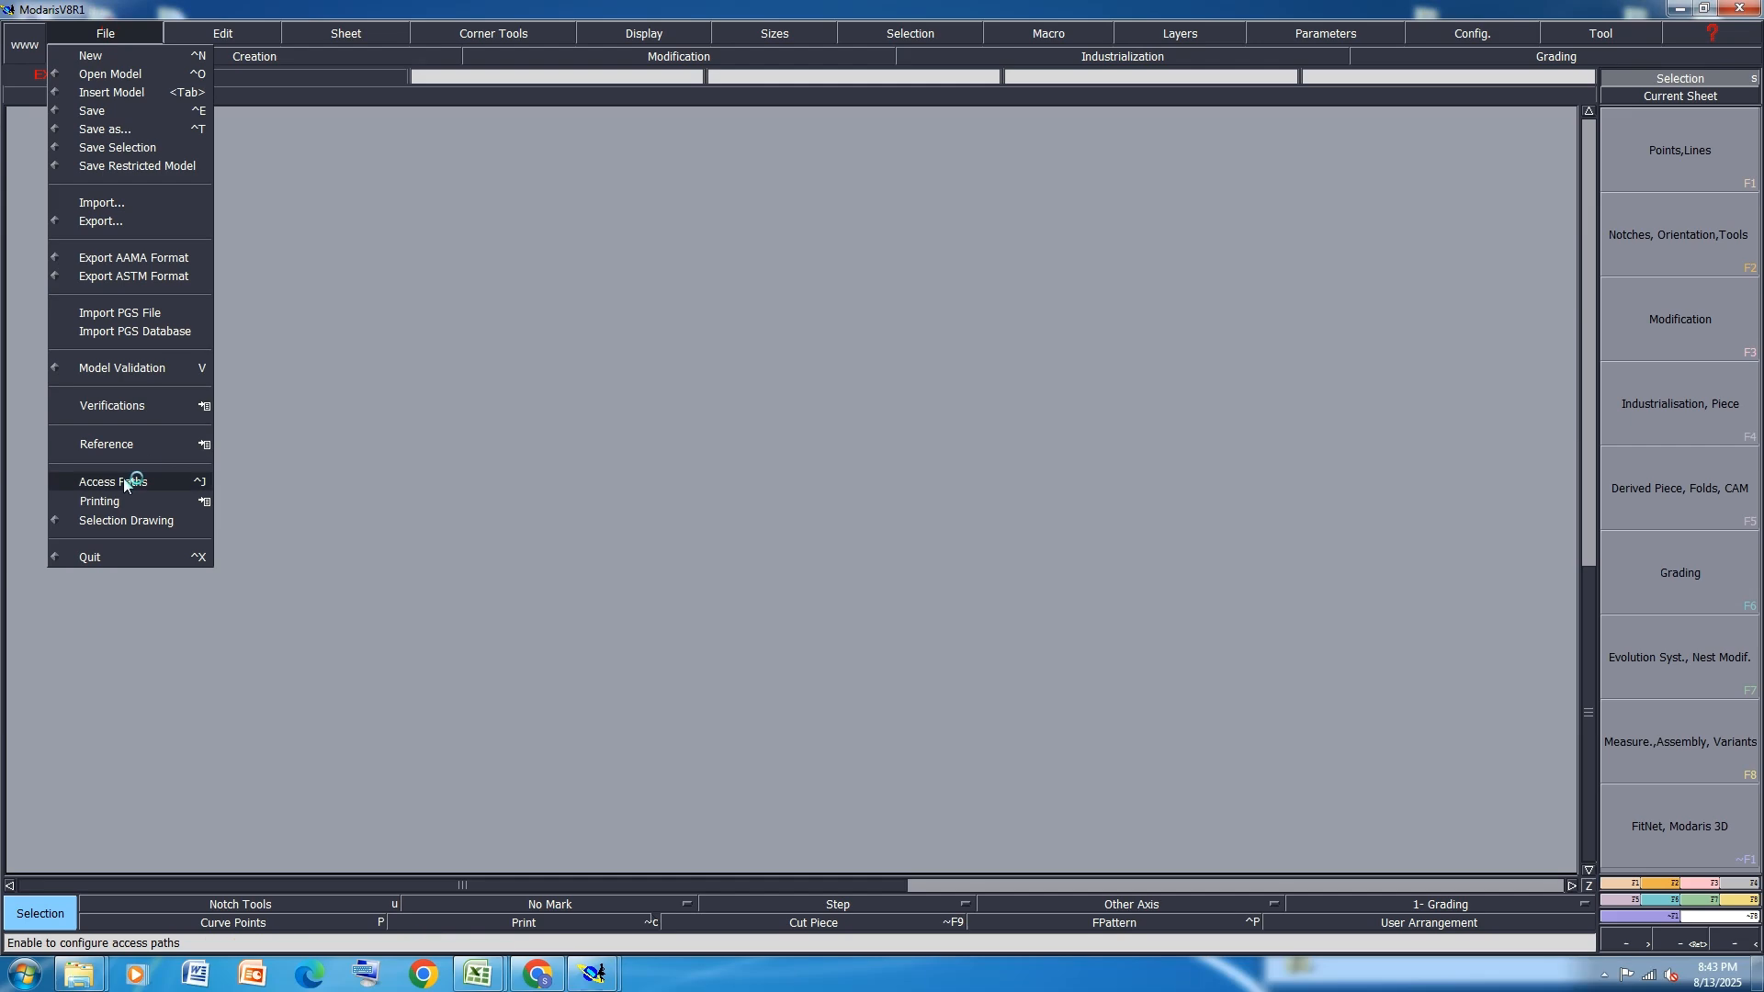
left_click(125, 474)
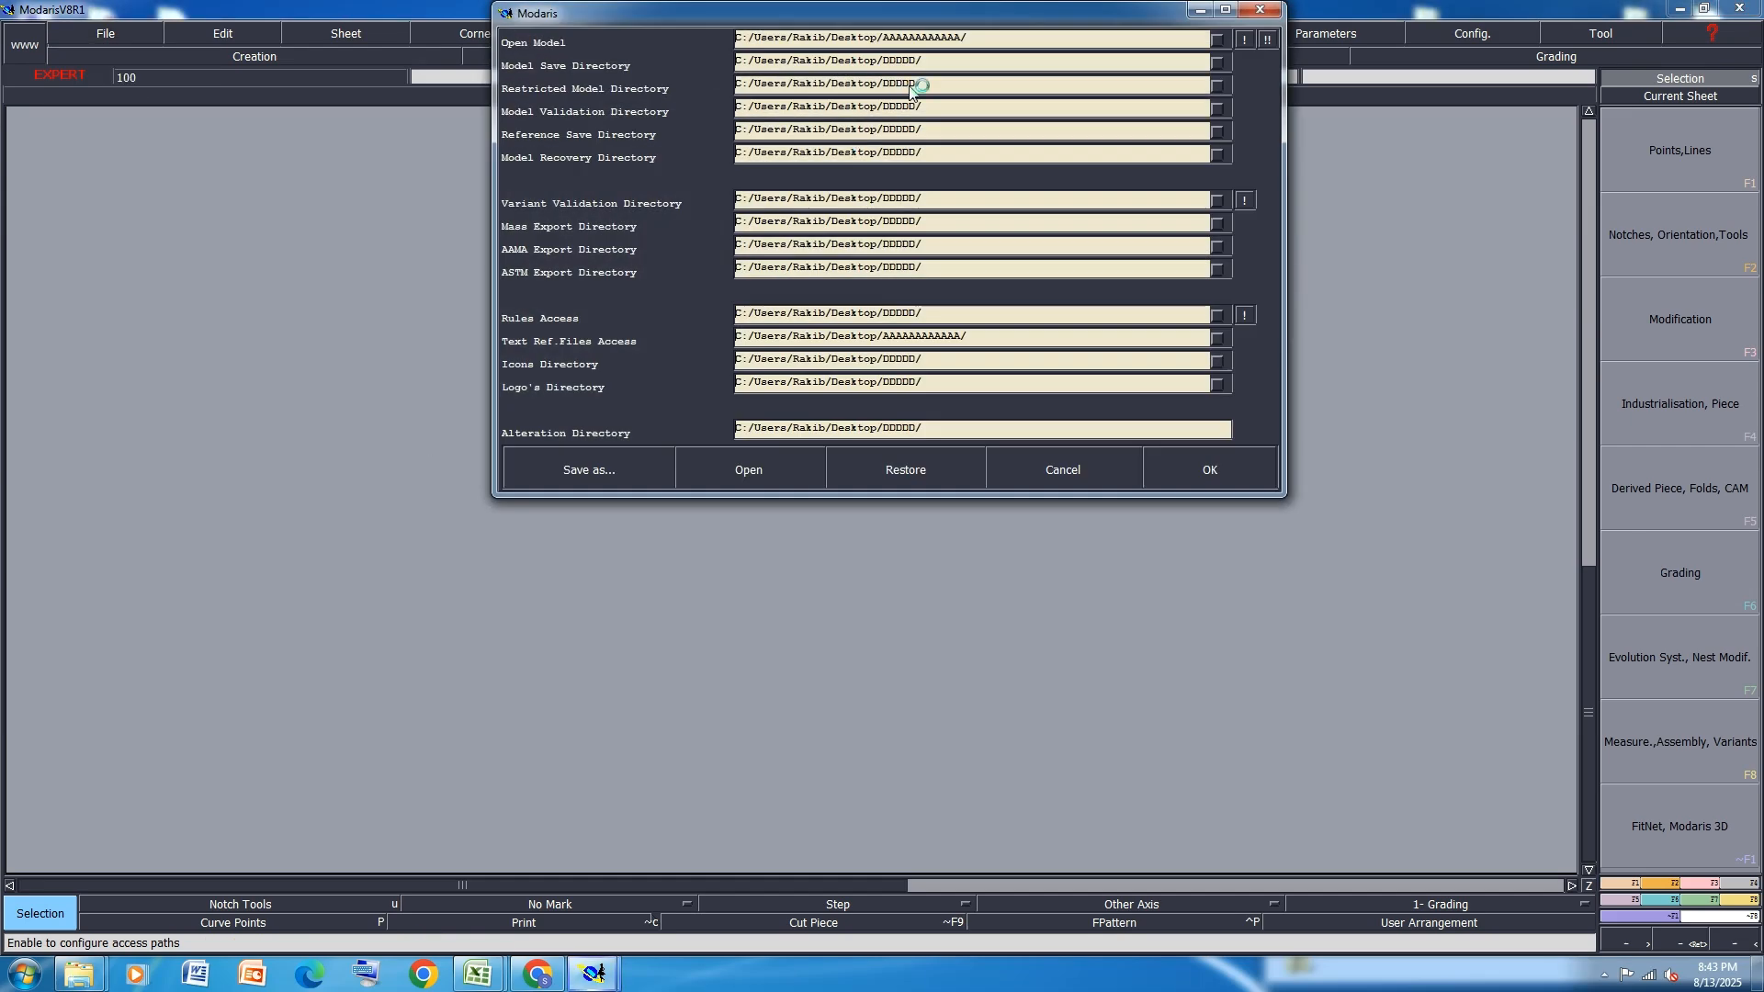
left_click(1014, 36)
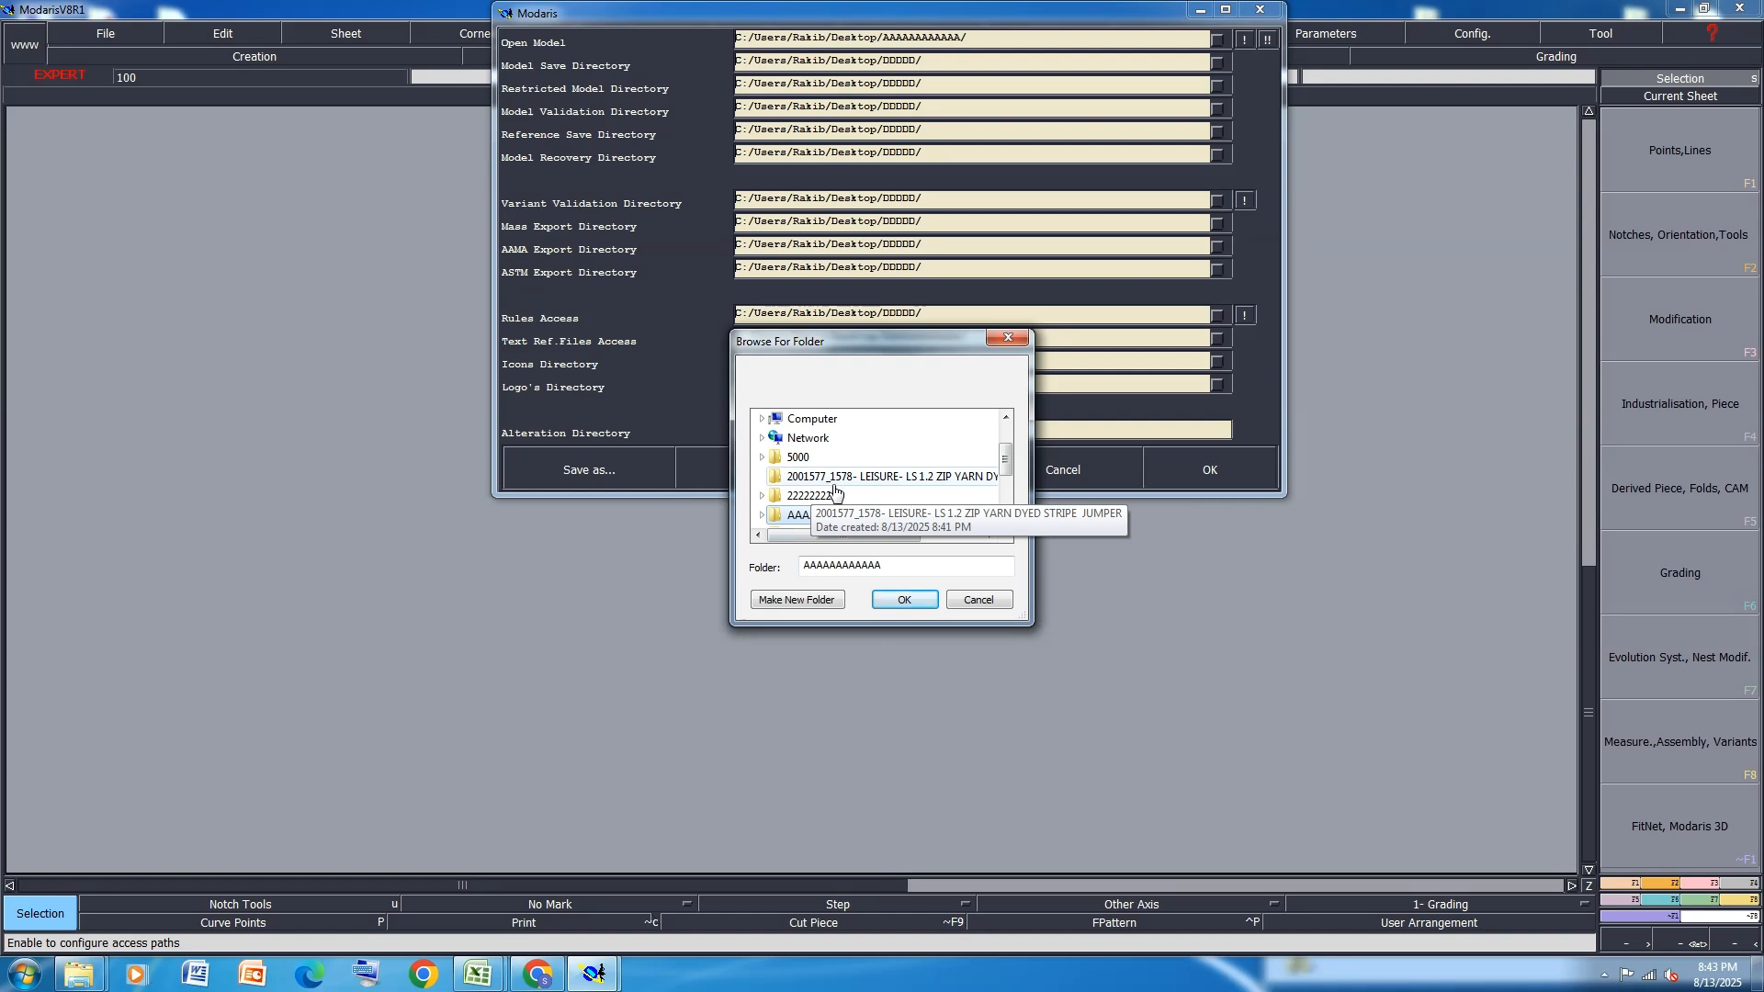
left_click(975, 488)
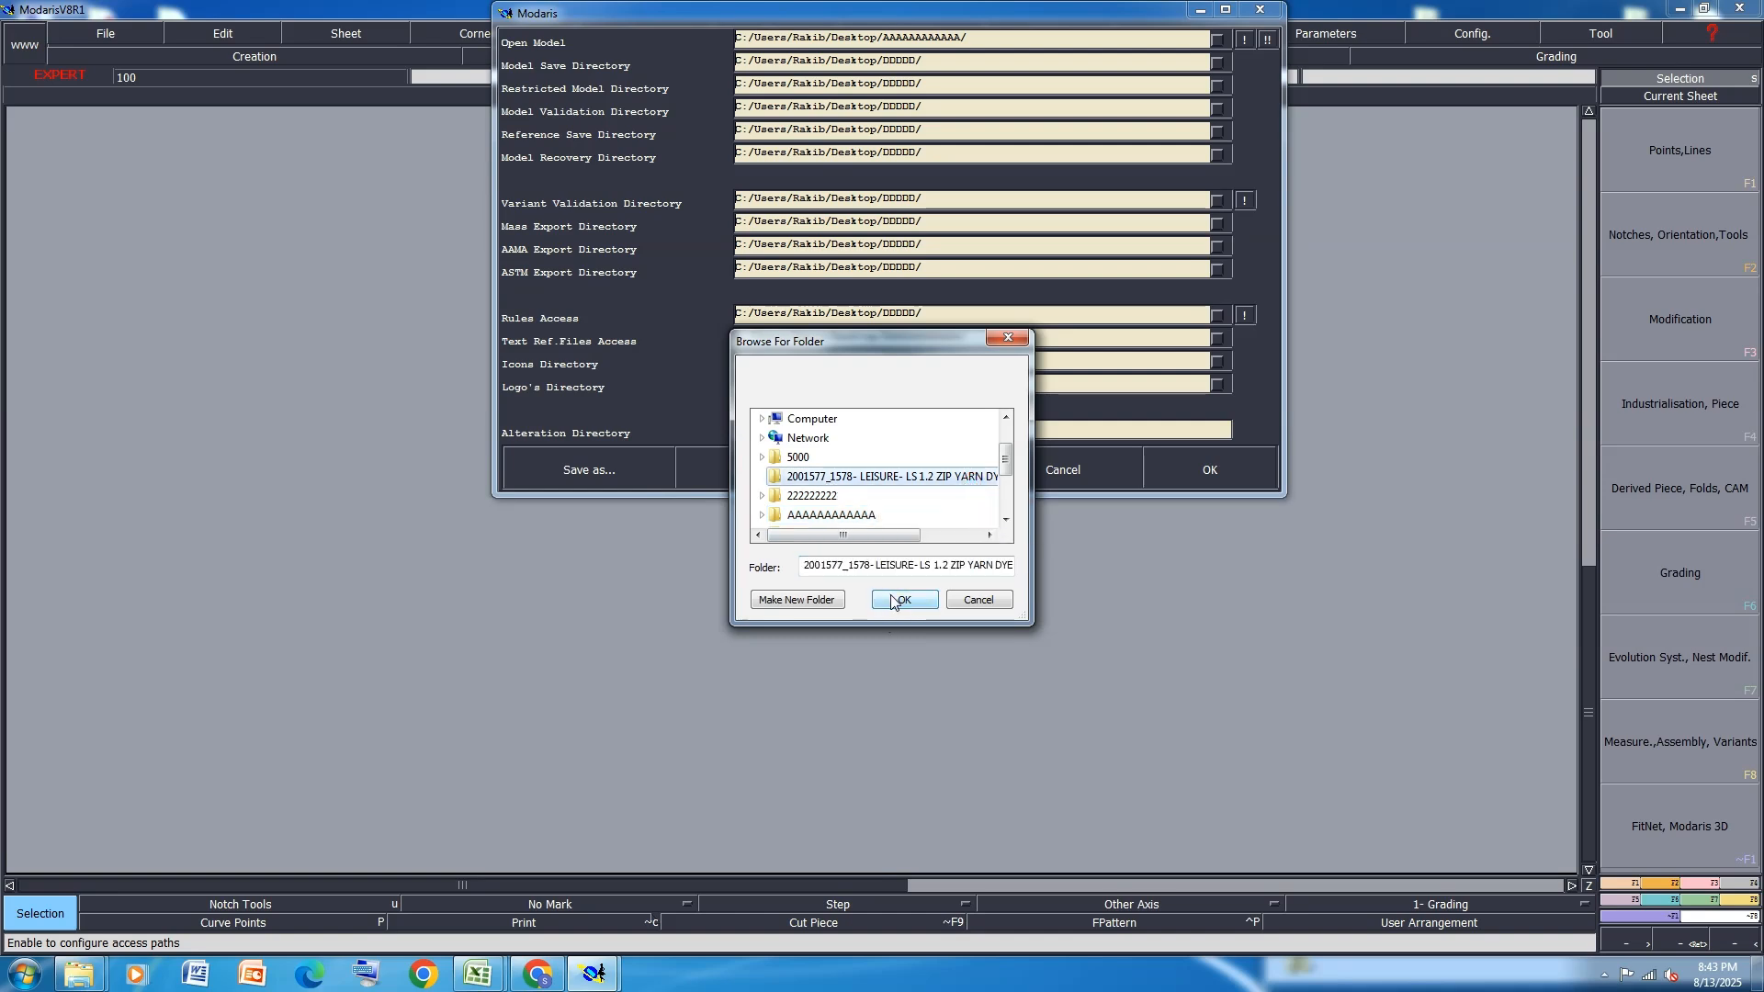
left_click(903, 599)
left_click(1267, 39)
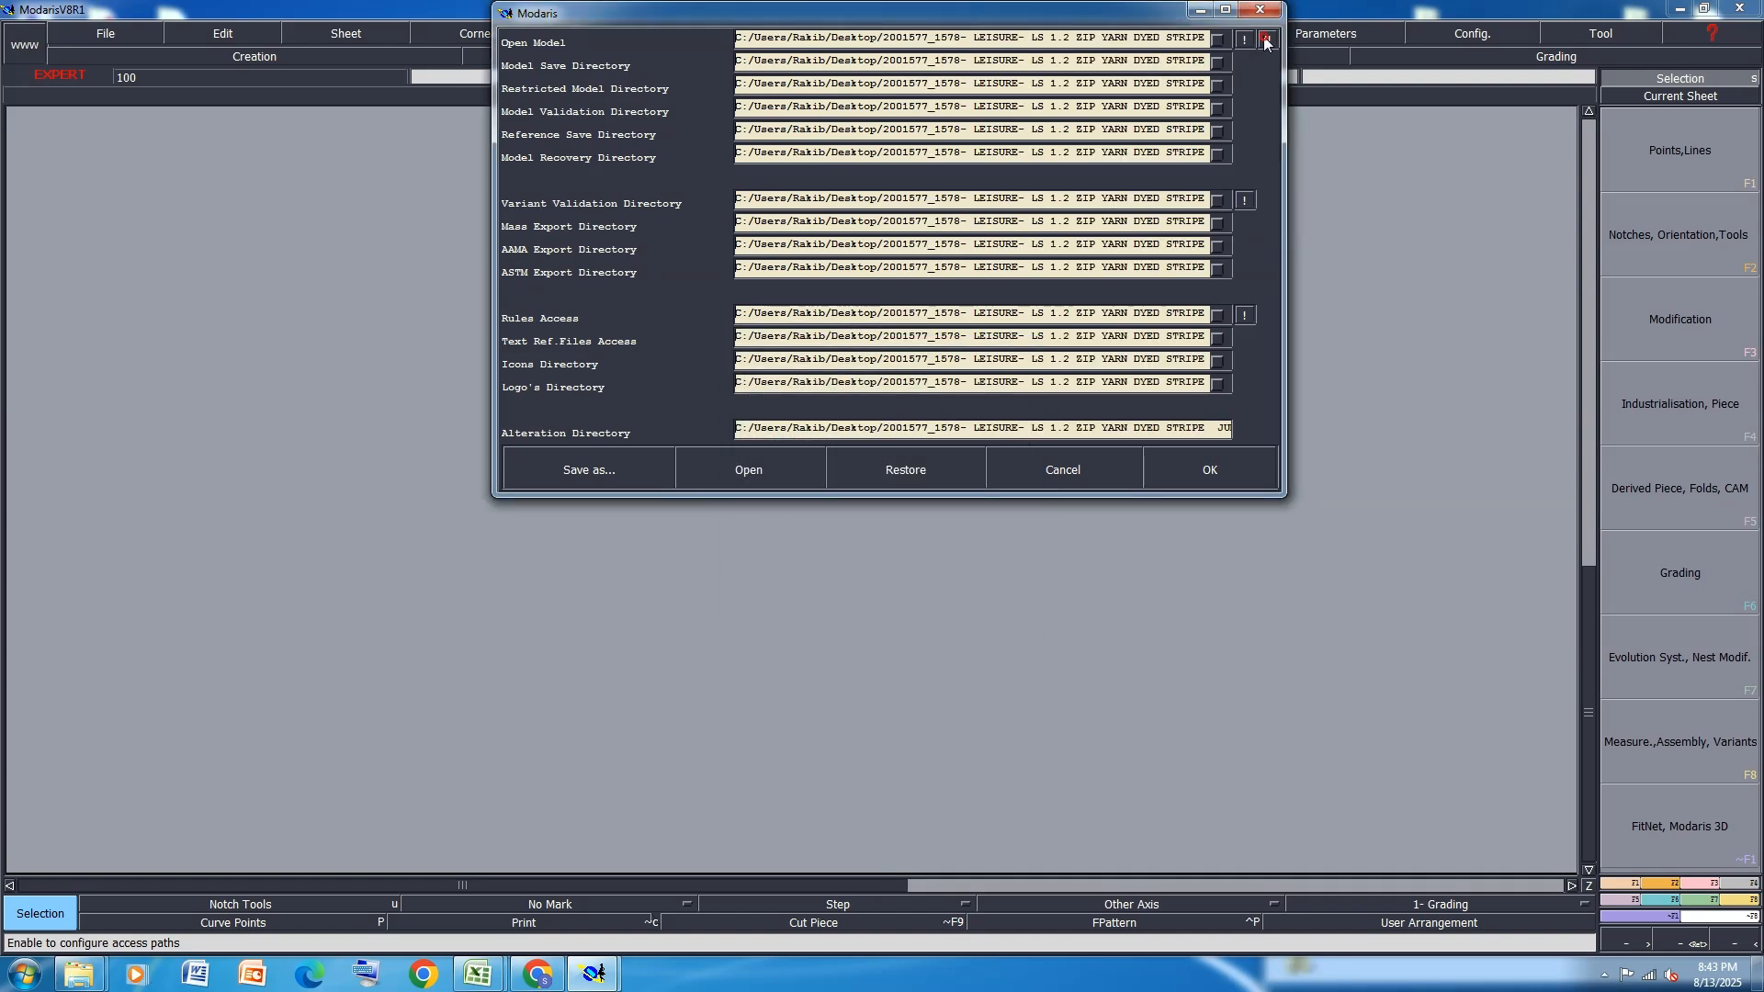
left_click(1211, 470)
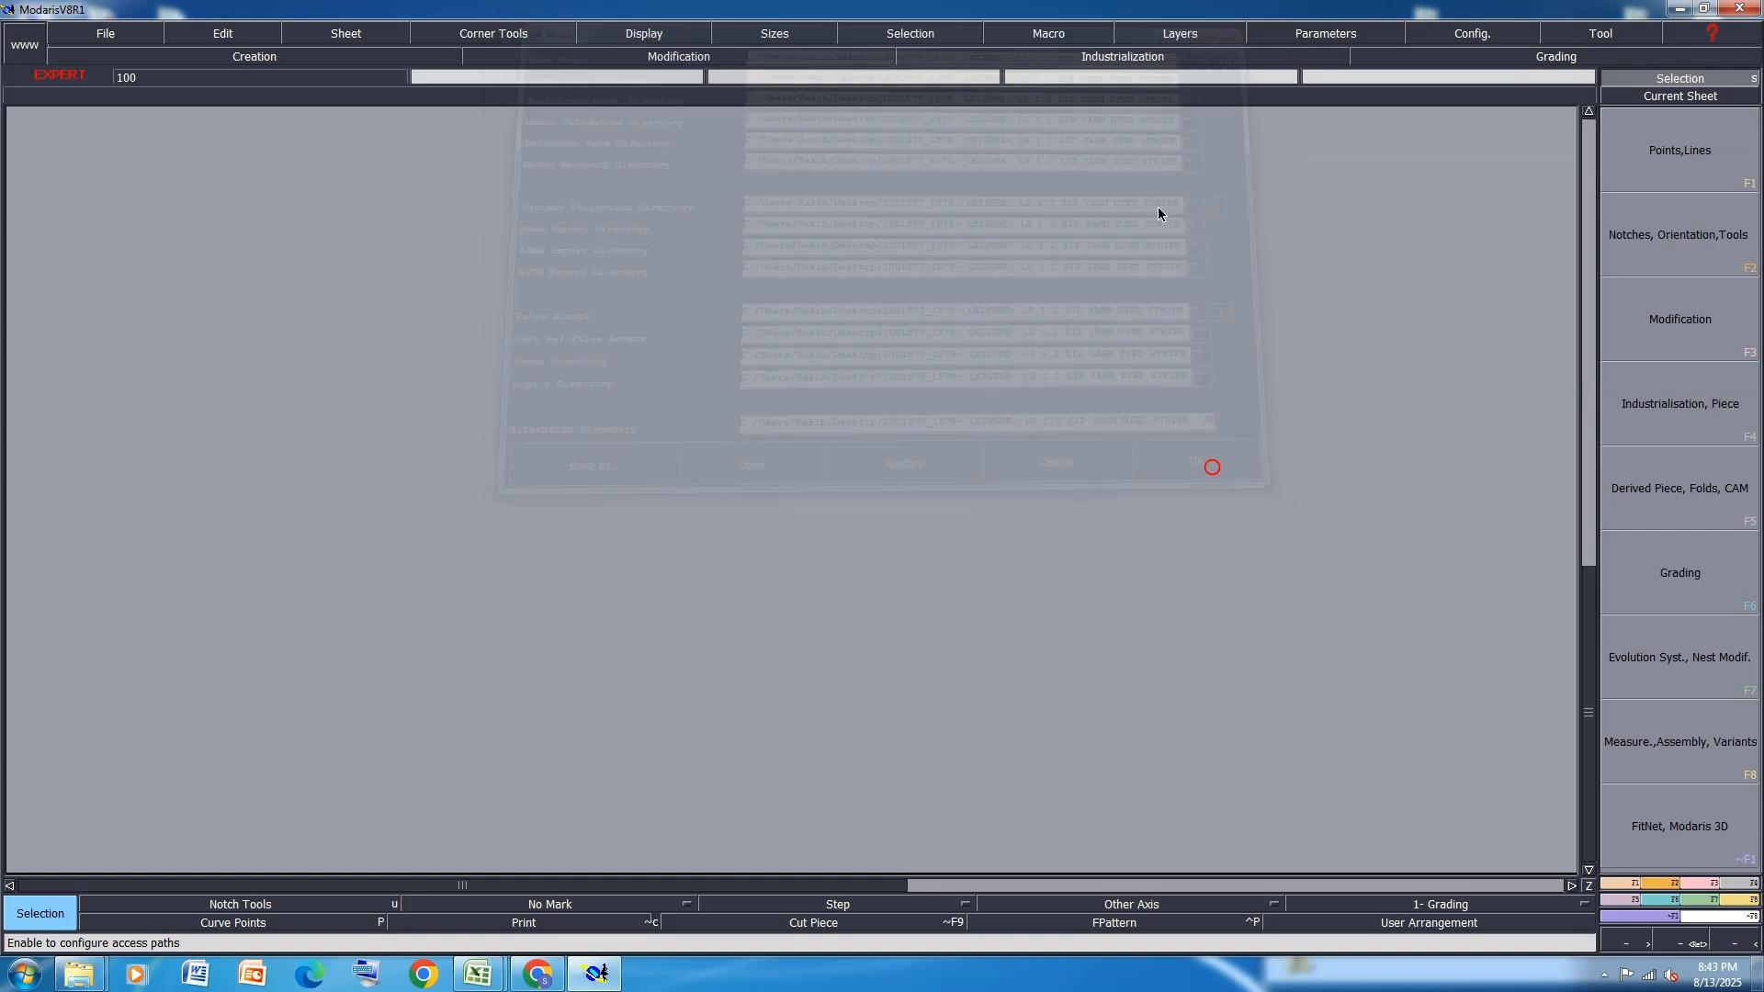
Create a new model named 2001577
left_click(105, 34)
left_click(83, 108)
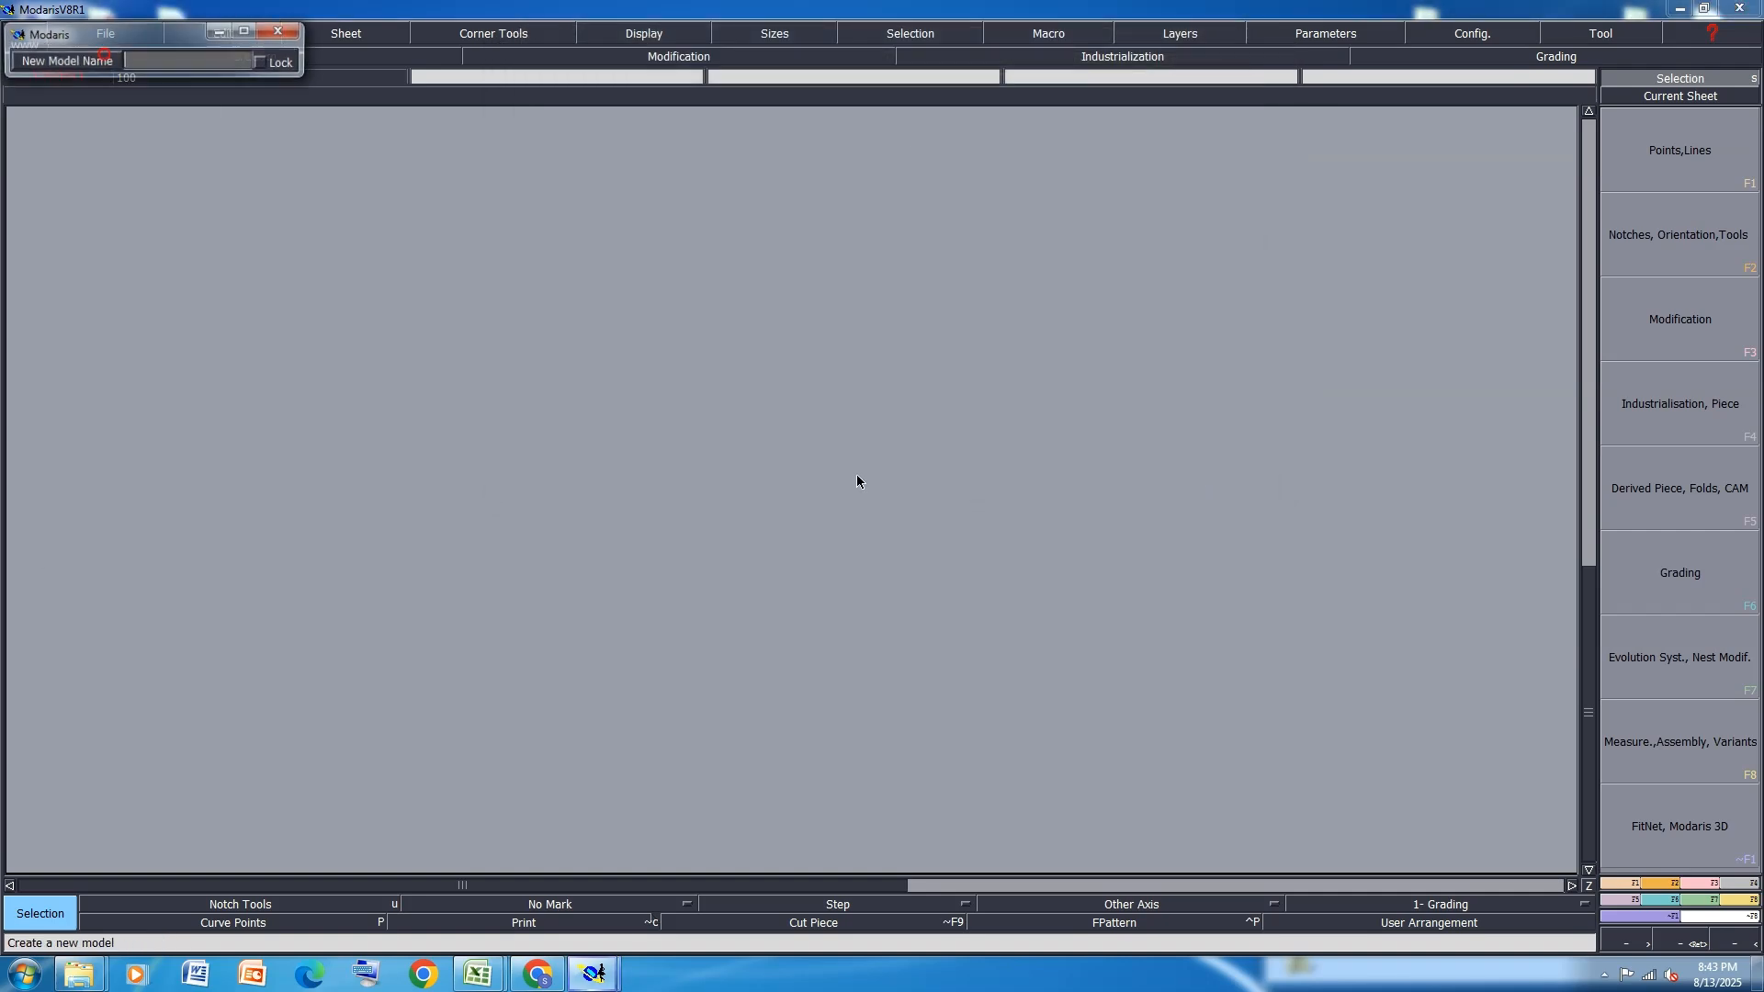
type("200")
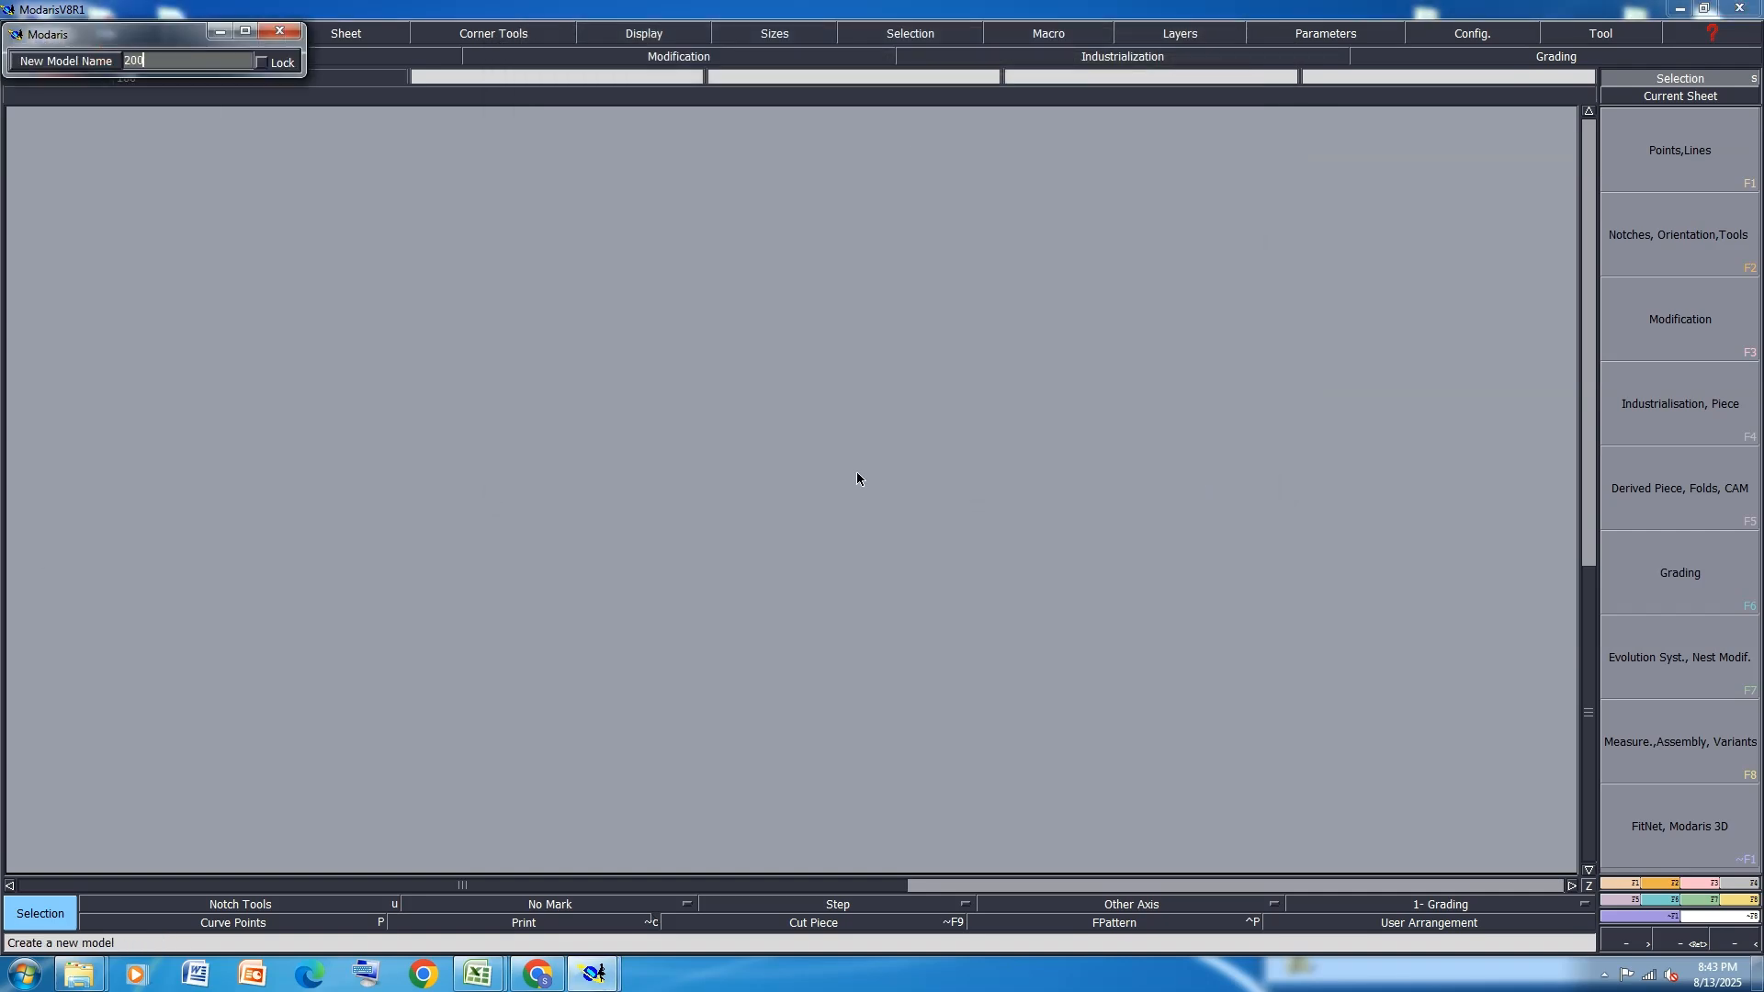
type("1577")
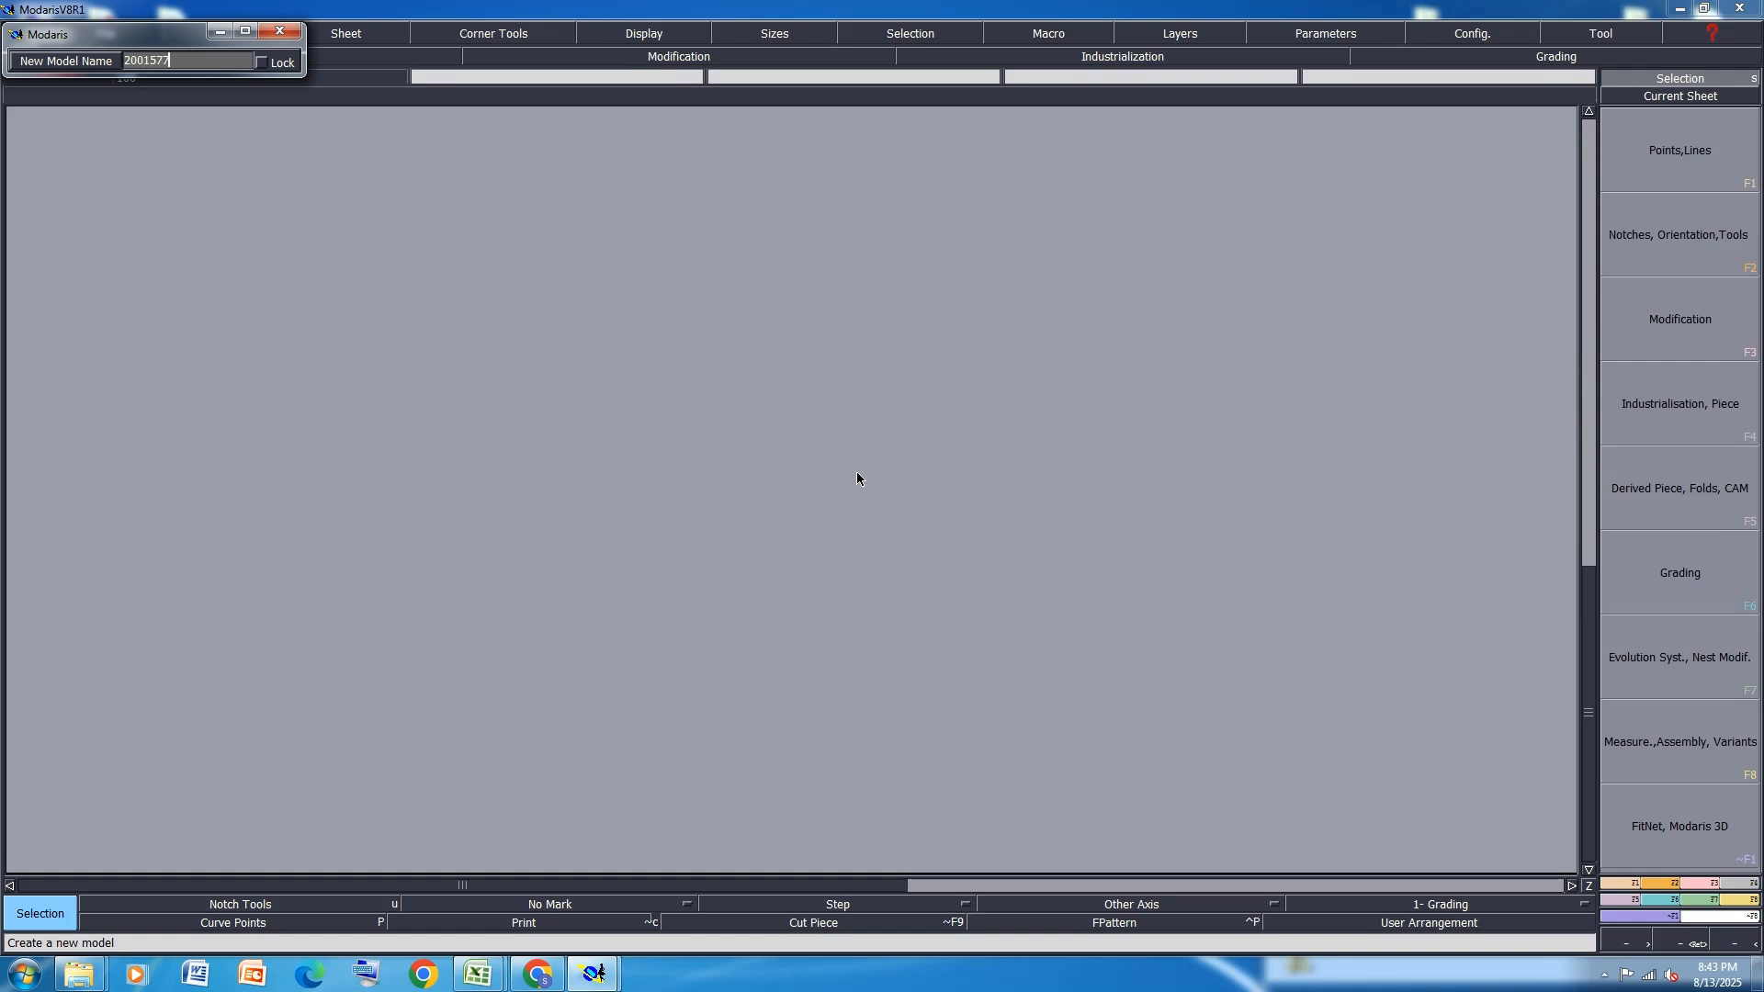
key("Return")
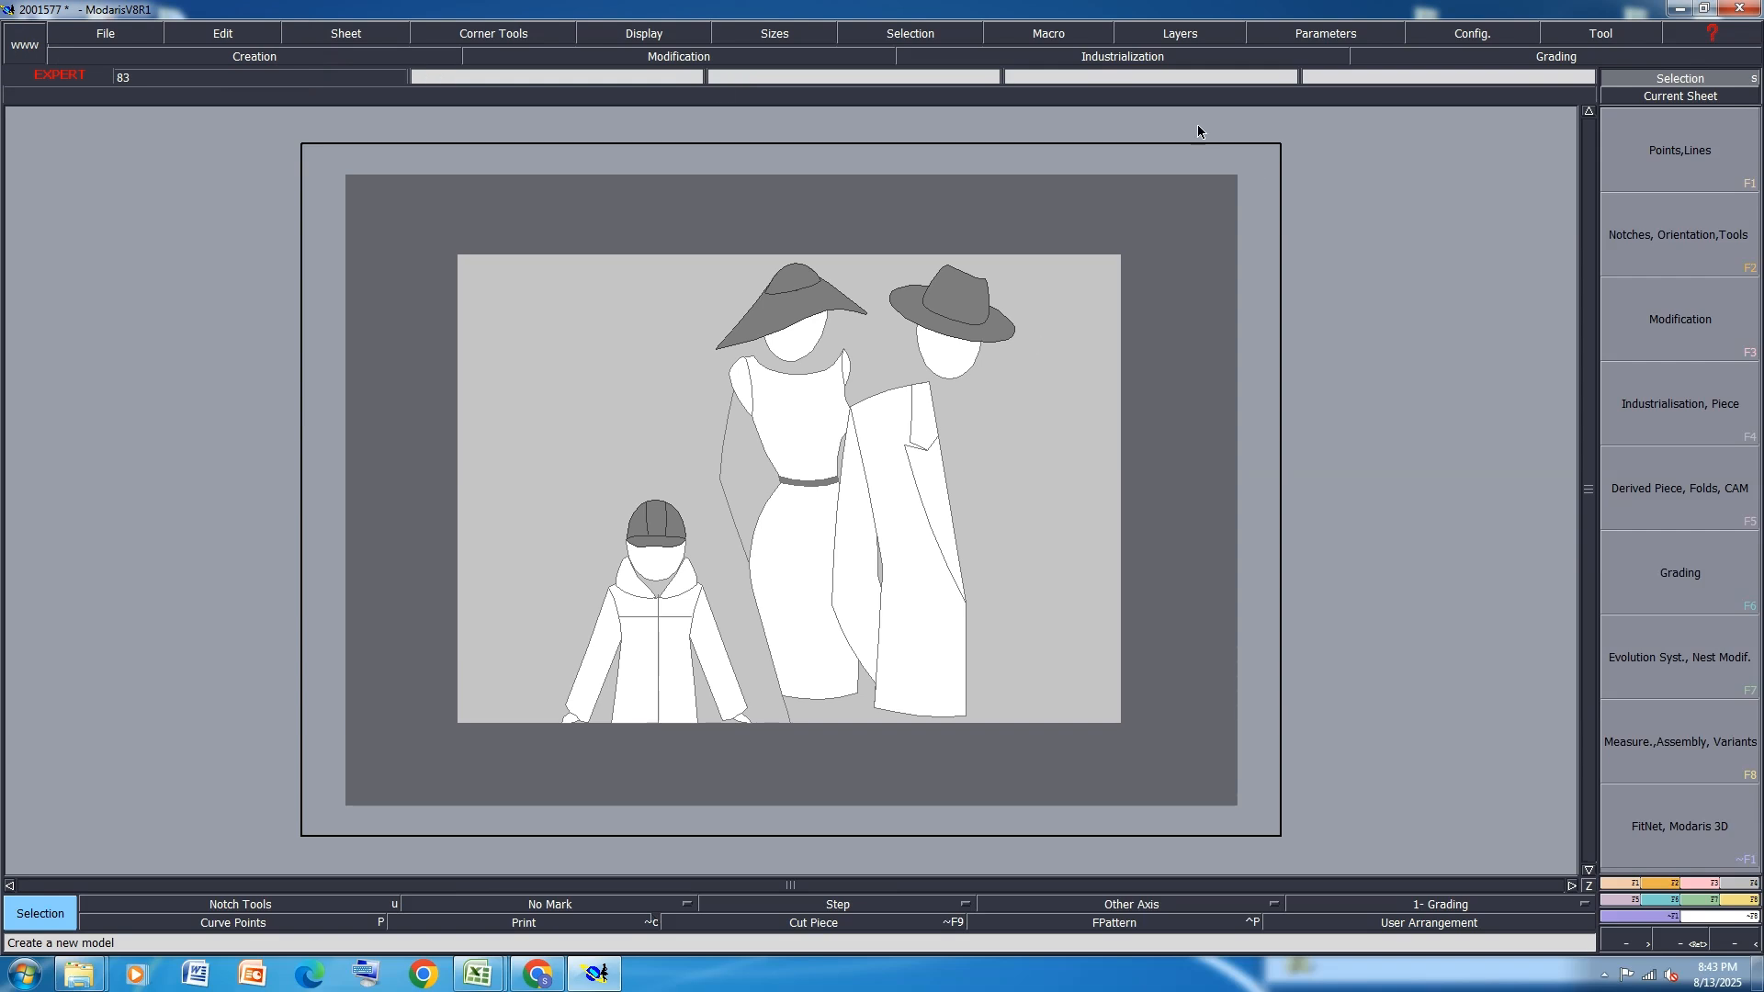
Toggle the sizes display and show the title block on the model sheet
left_click(625, 42)
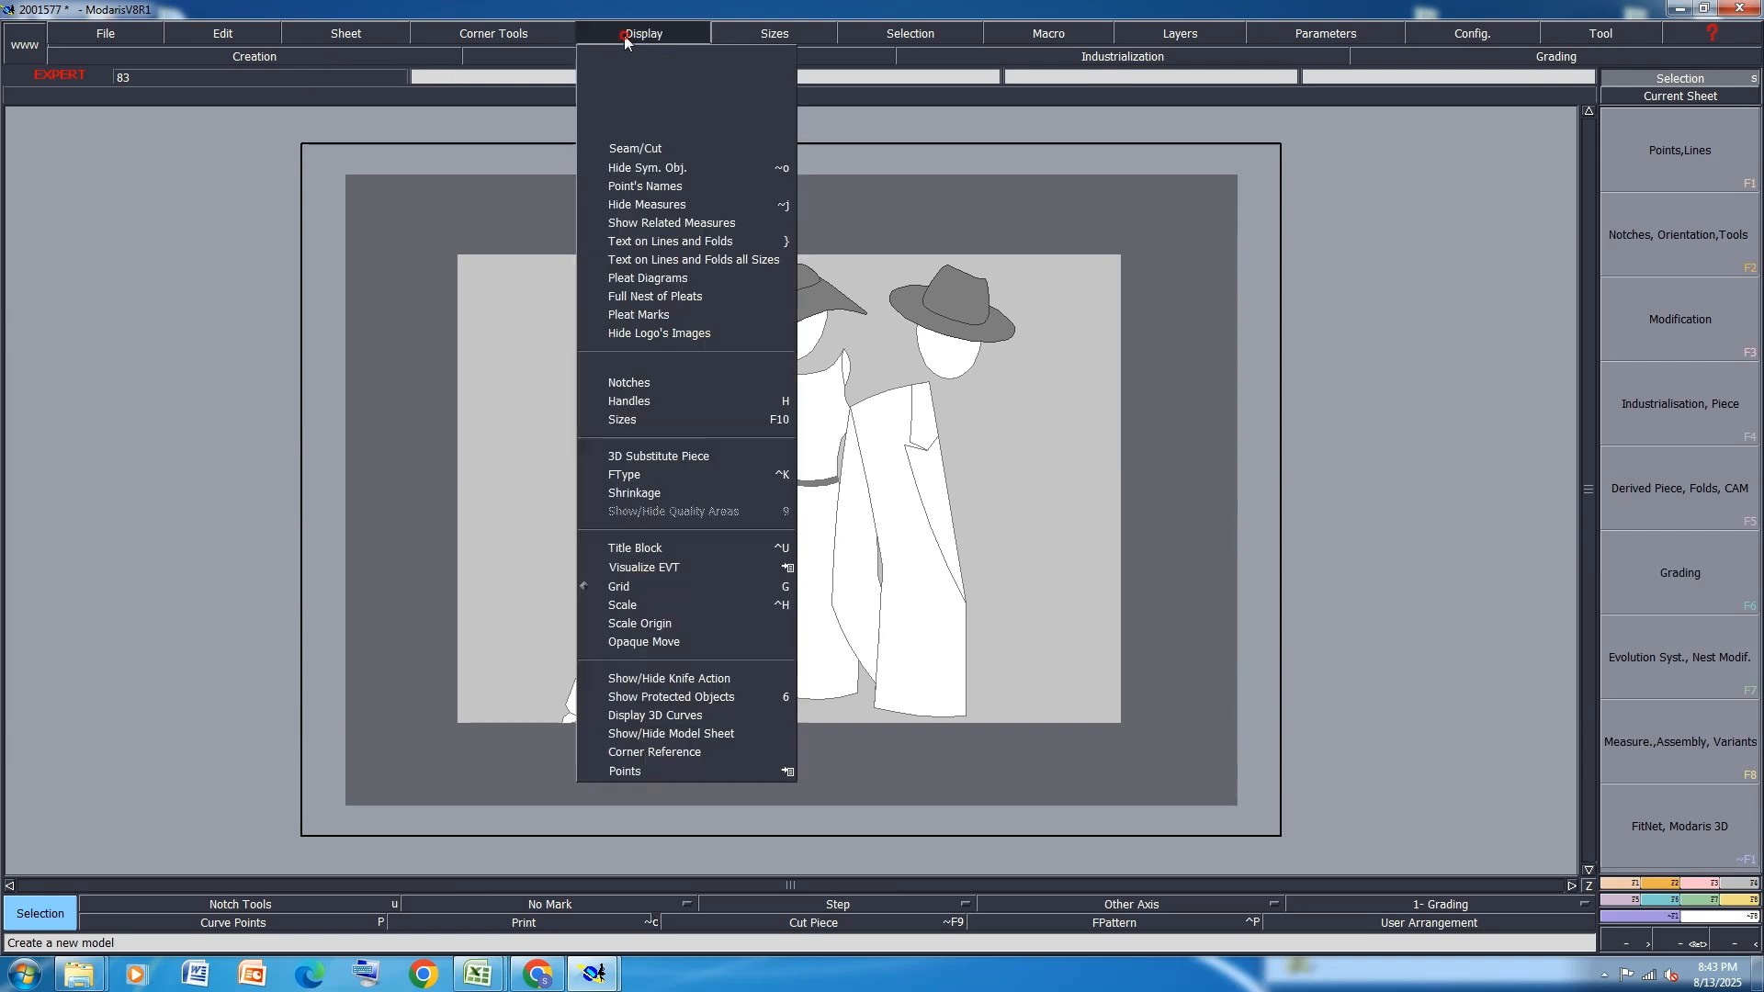
left_click(625, 419)
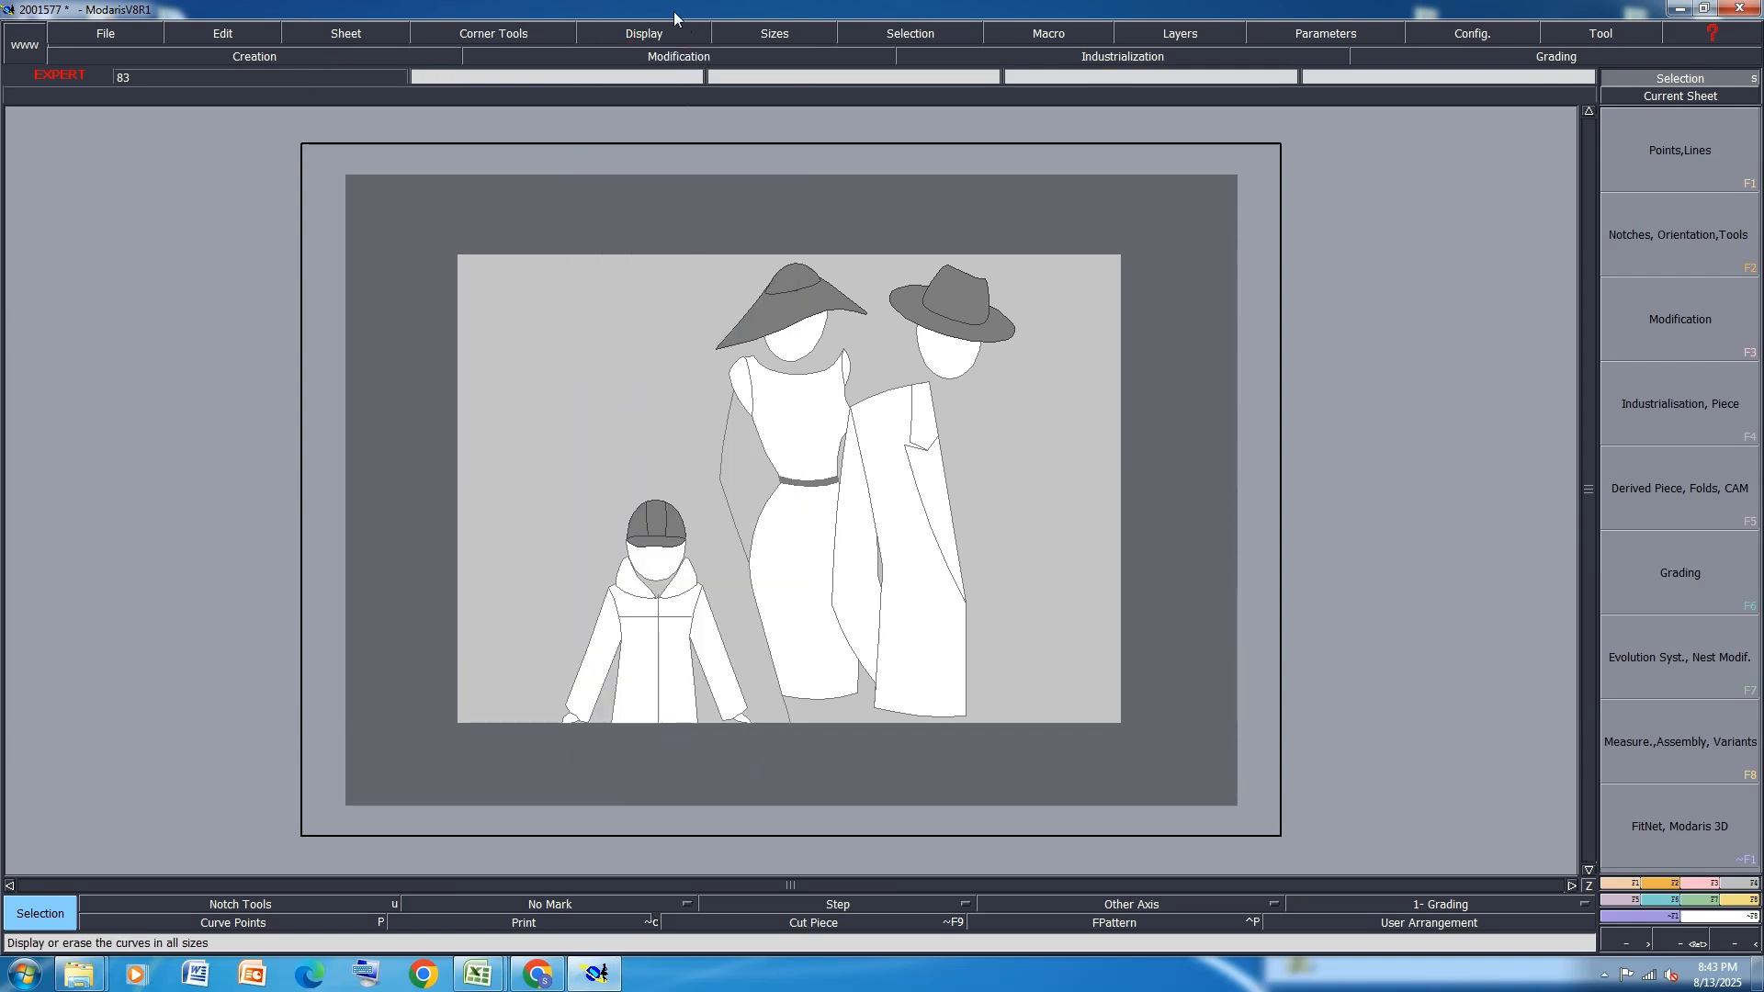
left_click(662, 33)
left_click(636, 549)
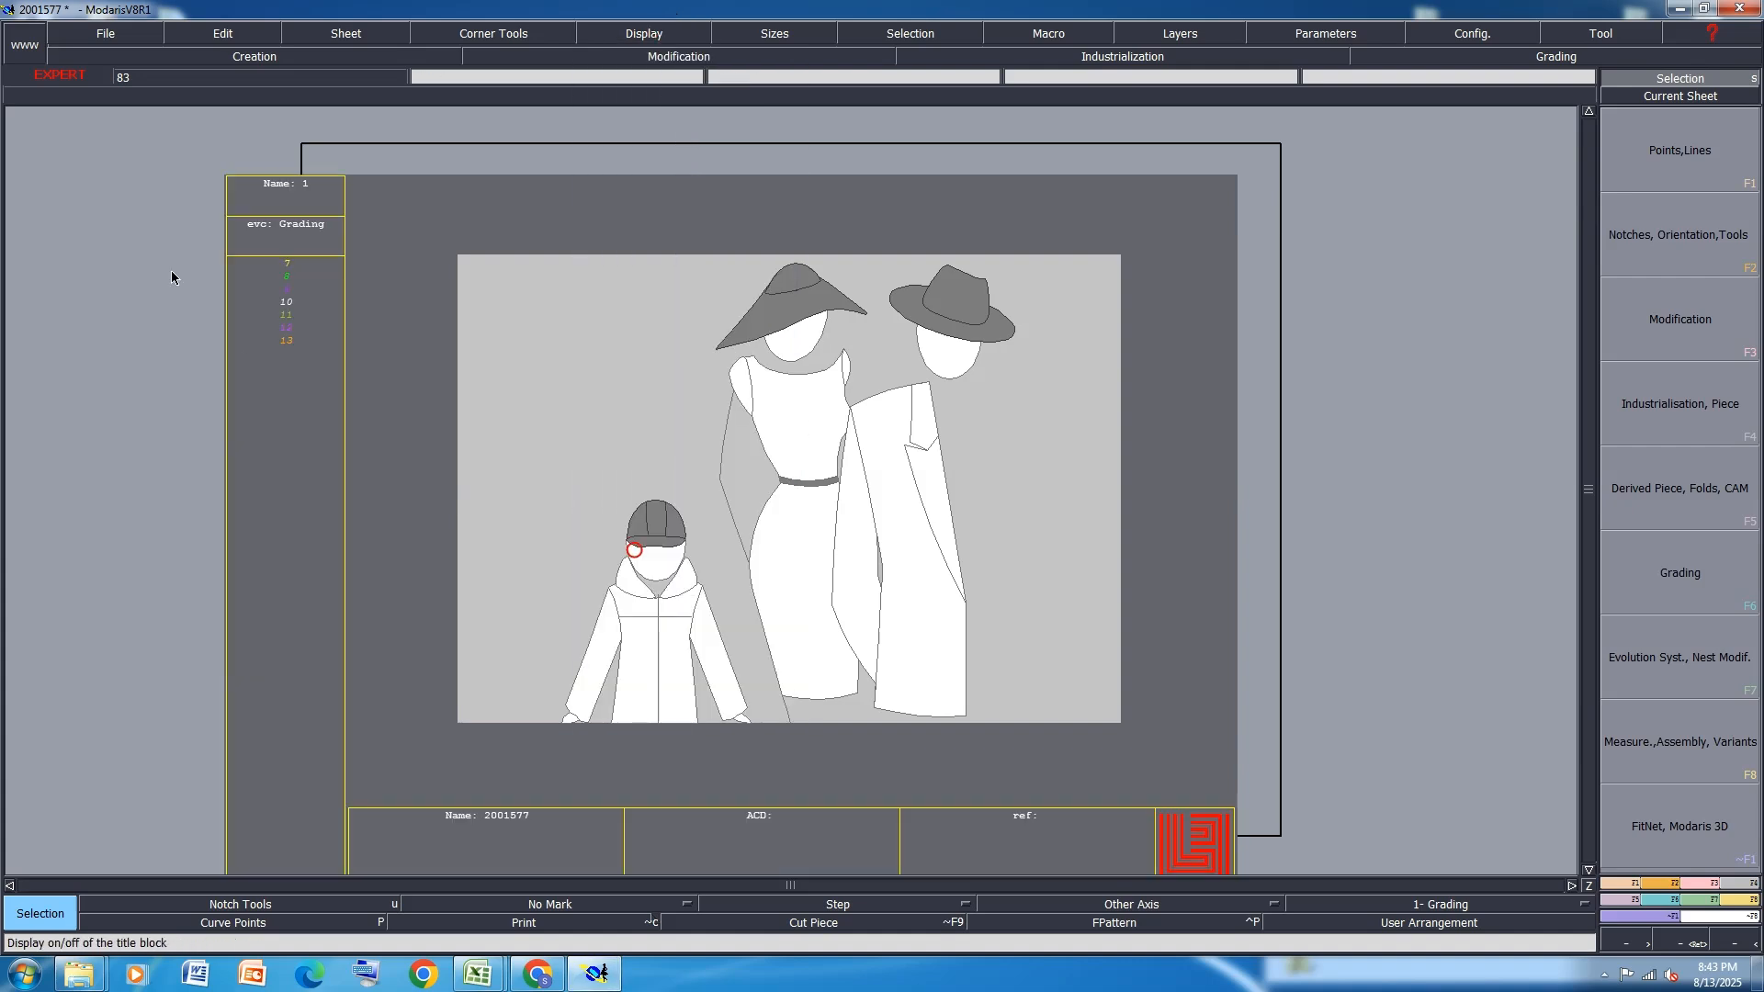
Import the evolution file "New Text Document" from the desktop's 2001577_1578 stripe jumper folder and compare its sizes with the Excel size specification
left_click(1715, 900)
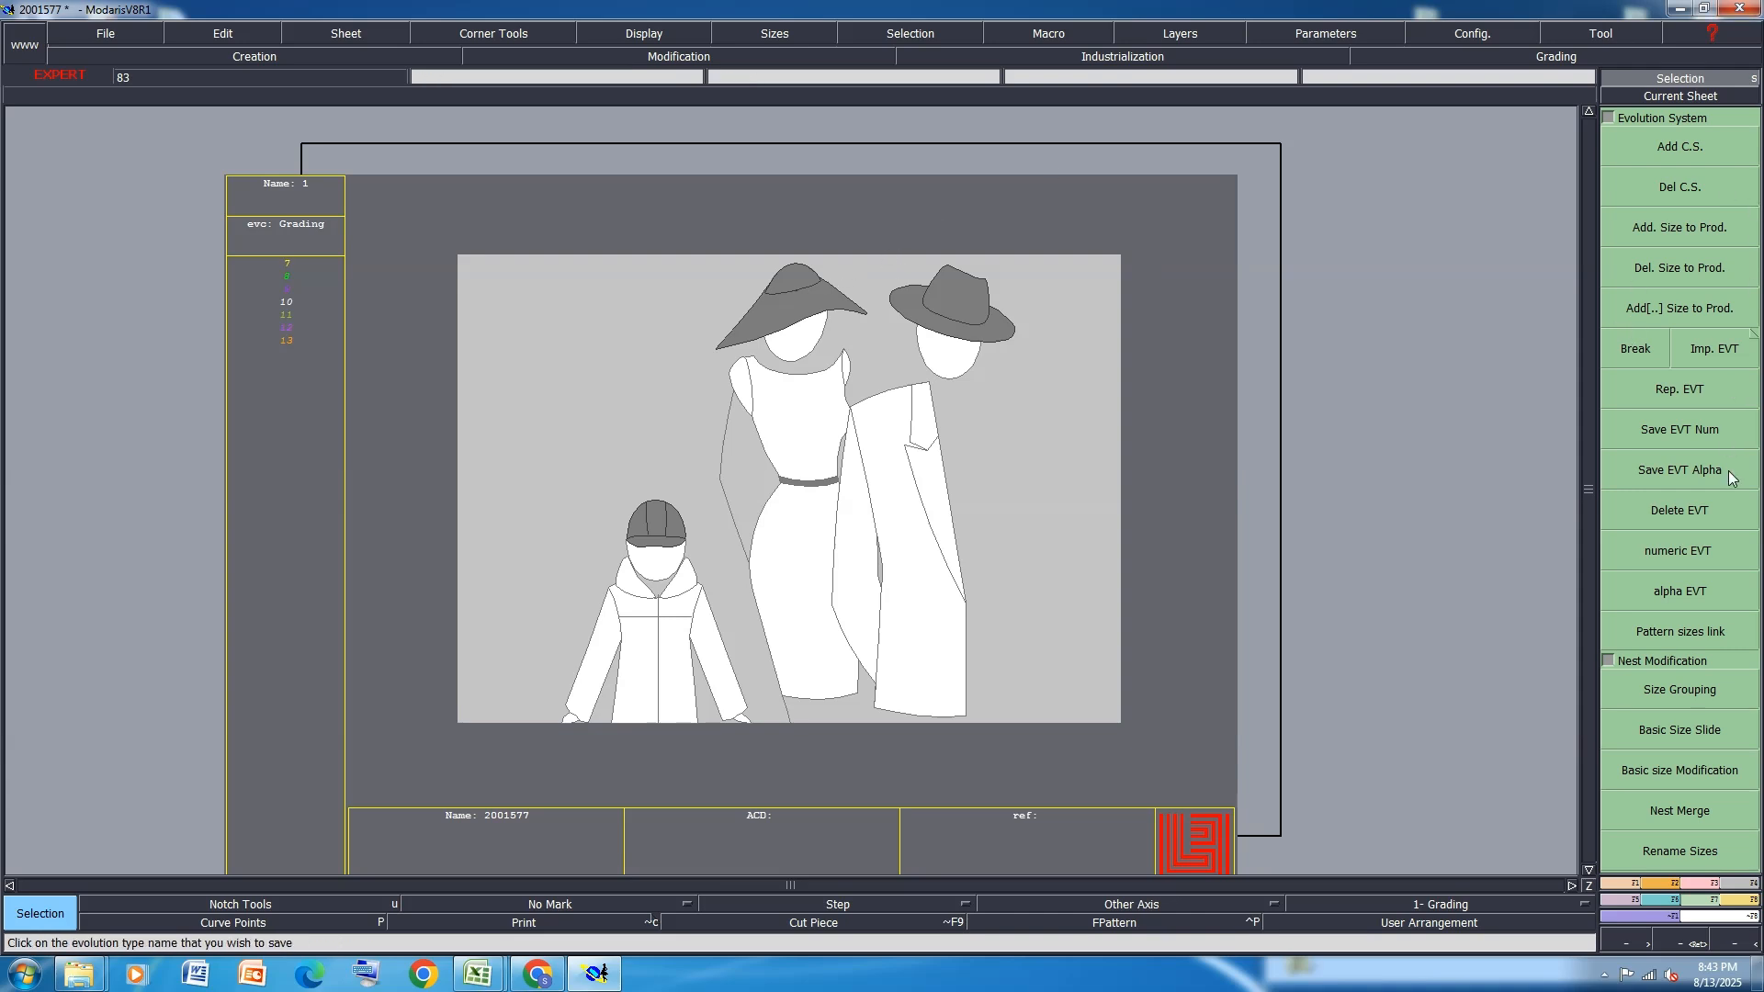
left_click(1717, 351)
left_click(395, 390)
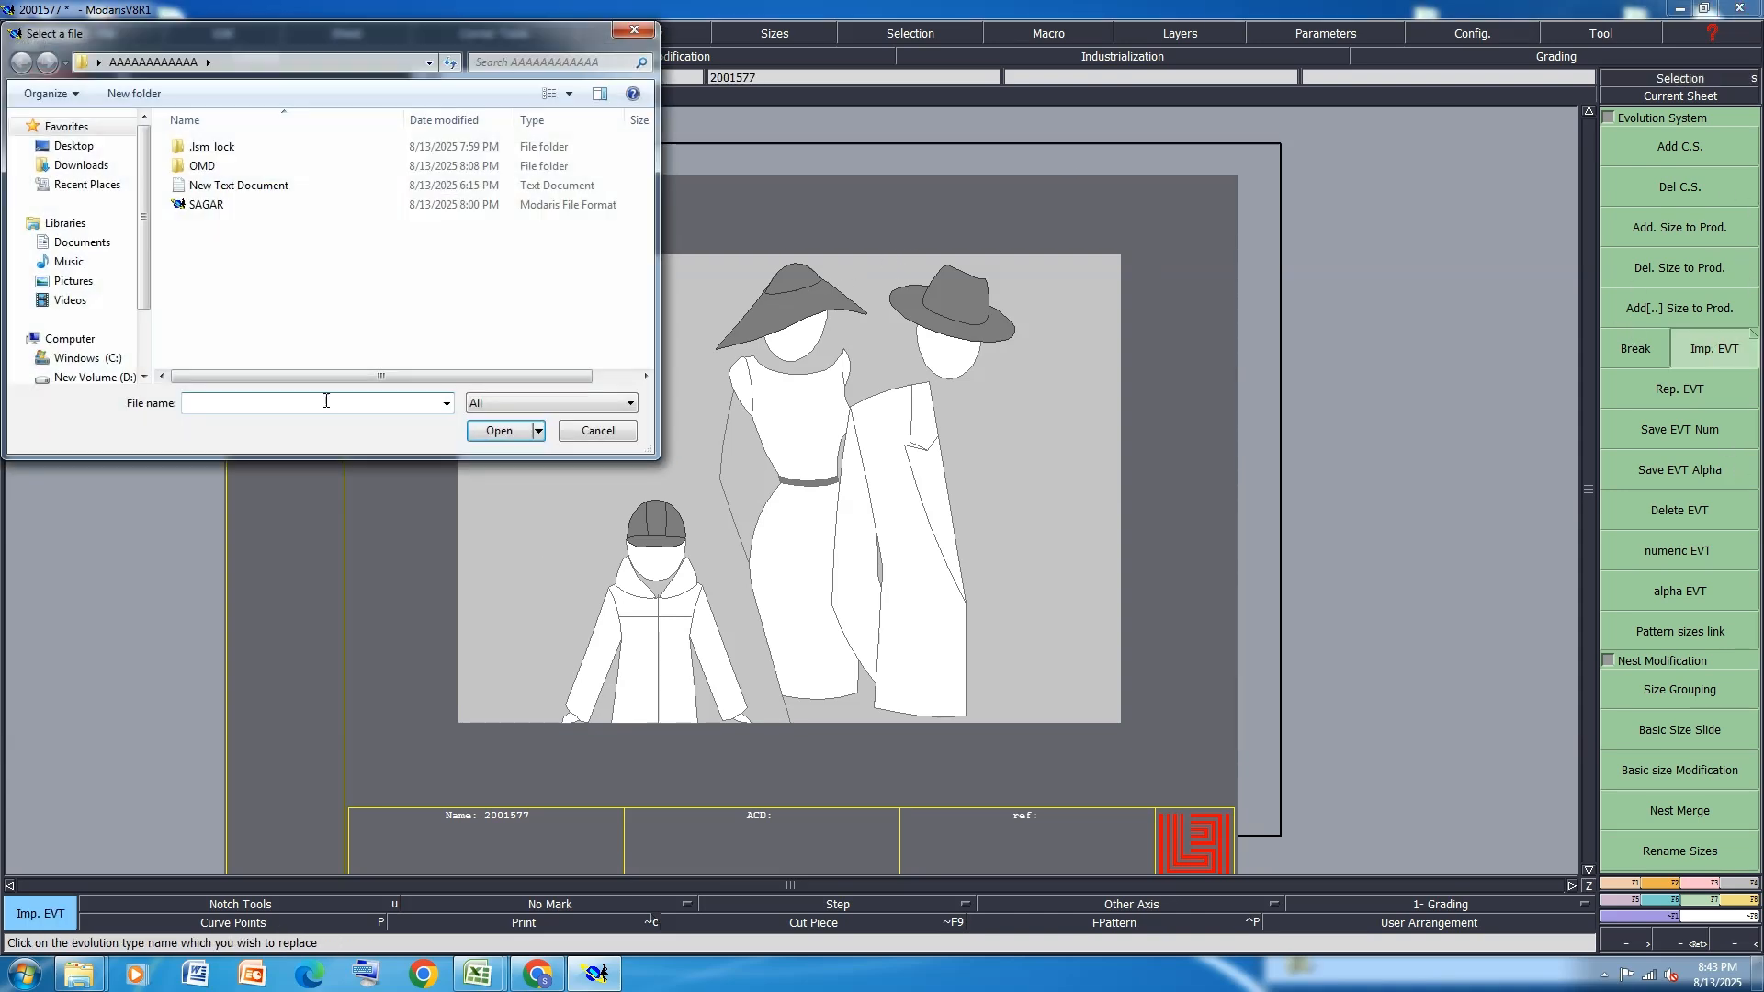
left_click(73, 146)
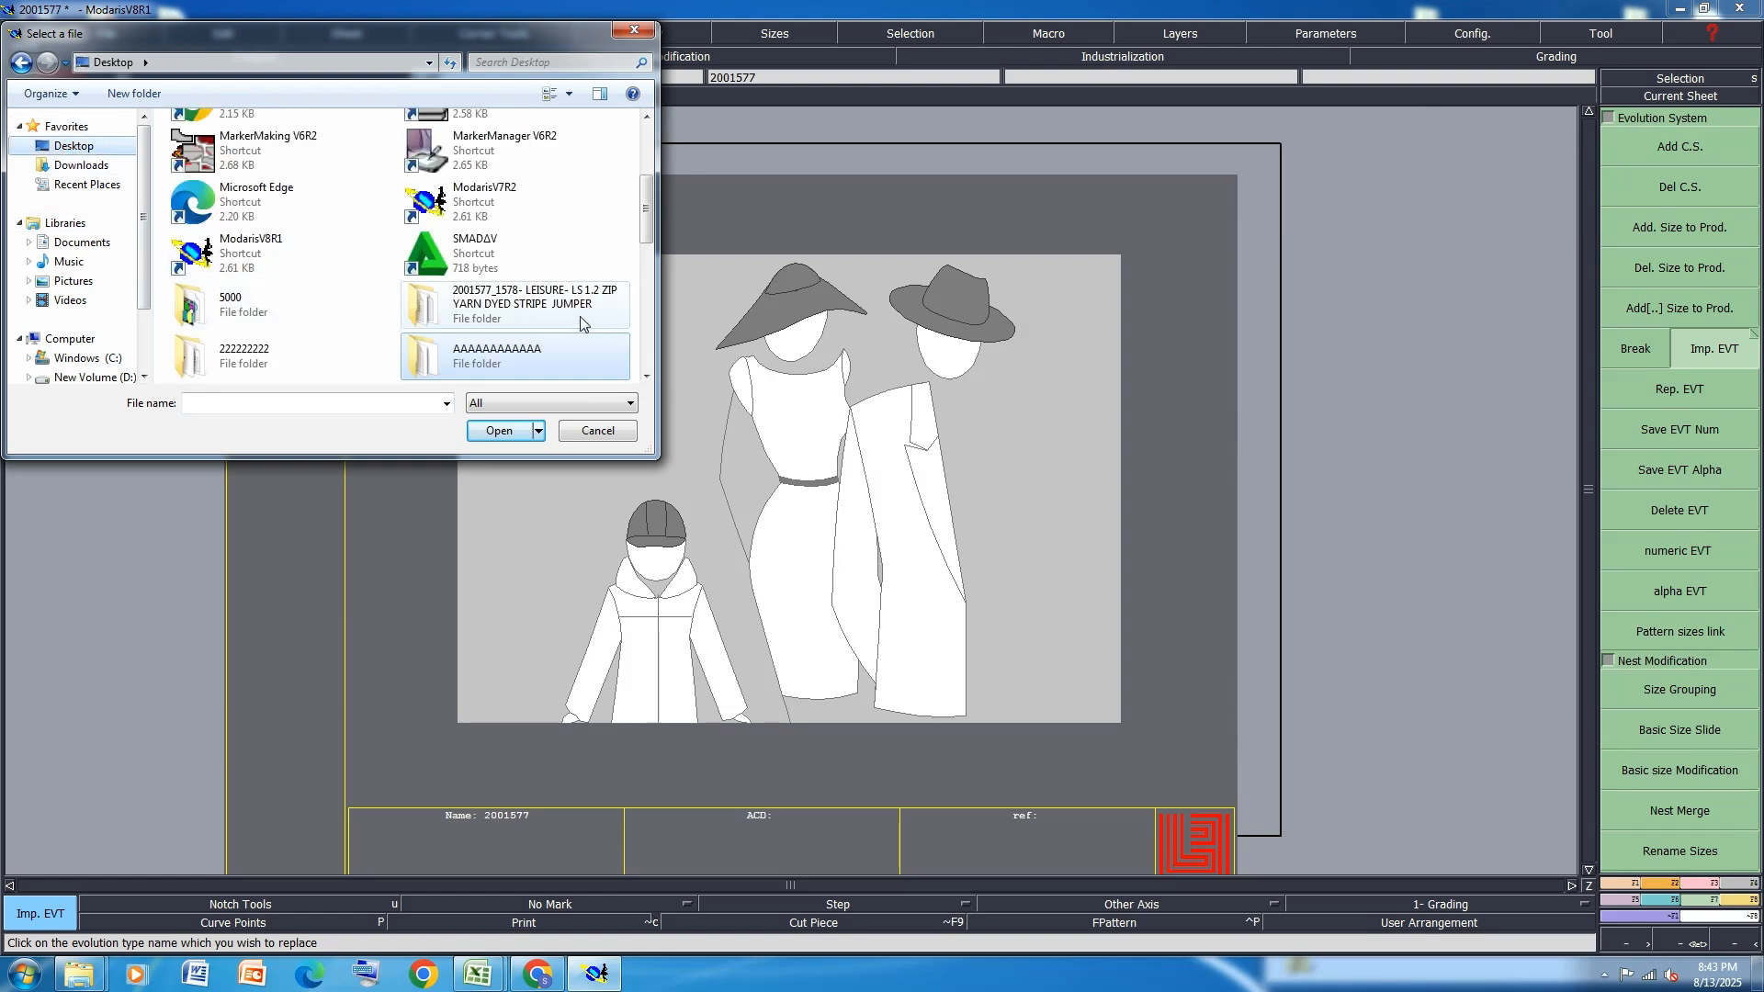
double_click(581, 324)
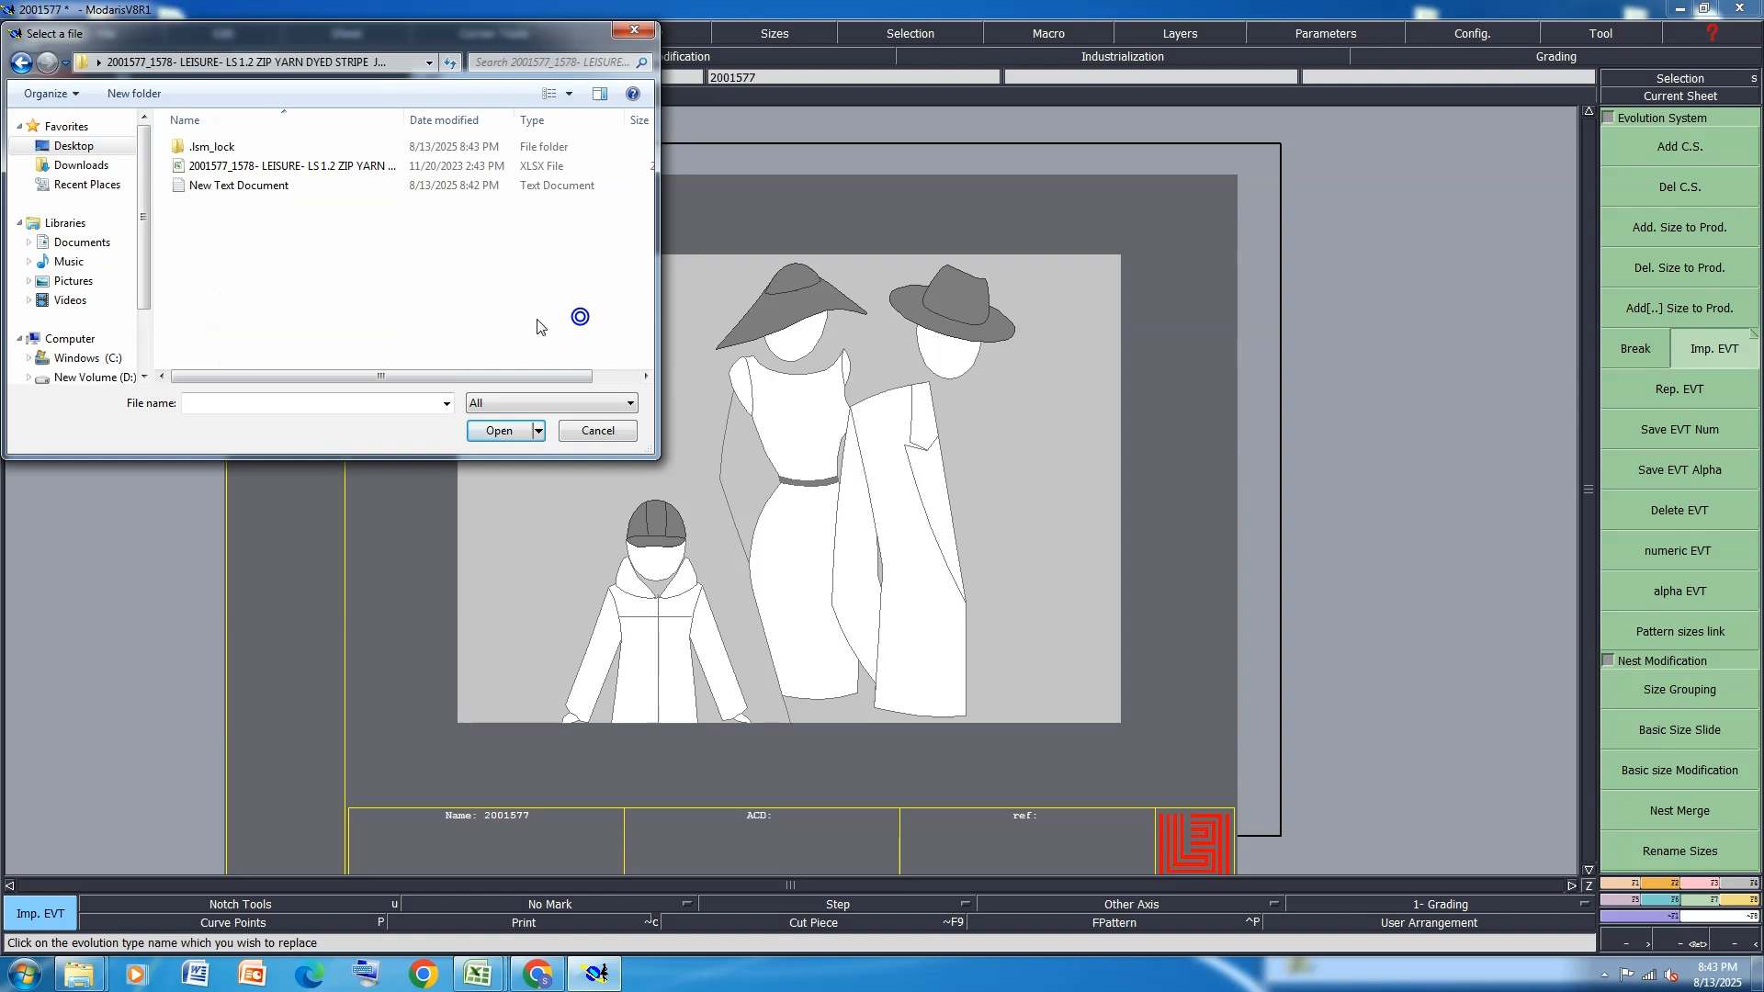
left_click(239, 186)
left_click(503, 437)
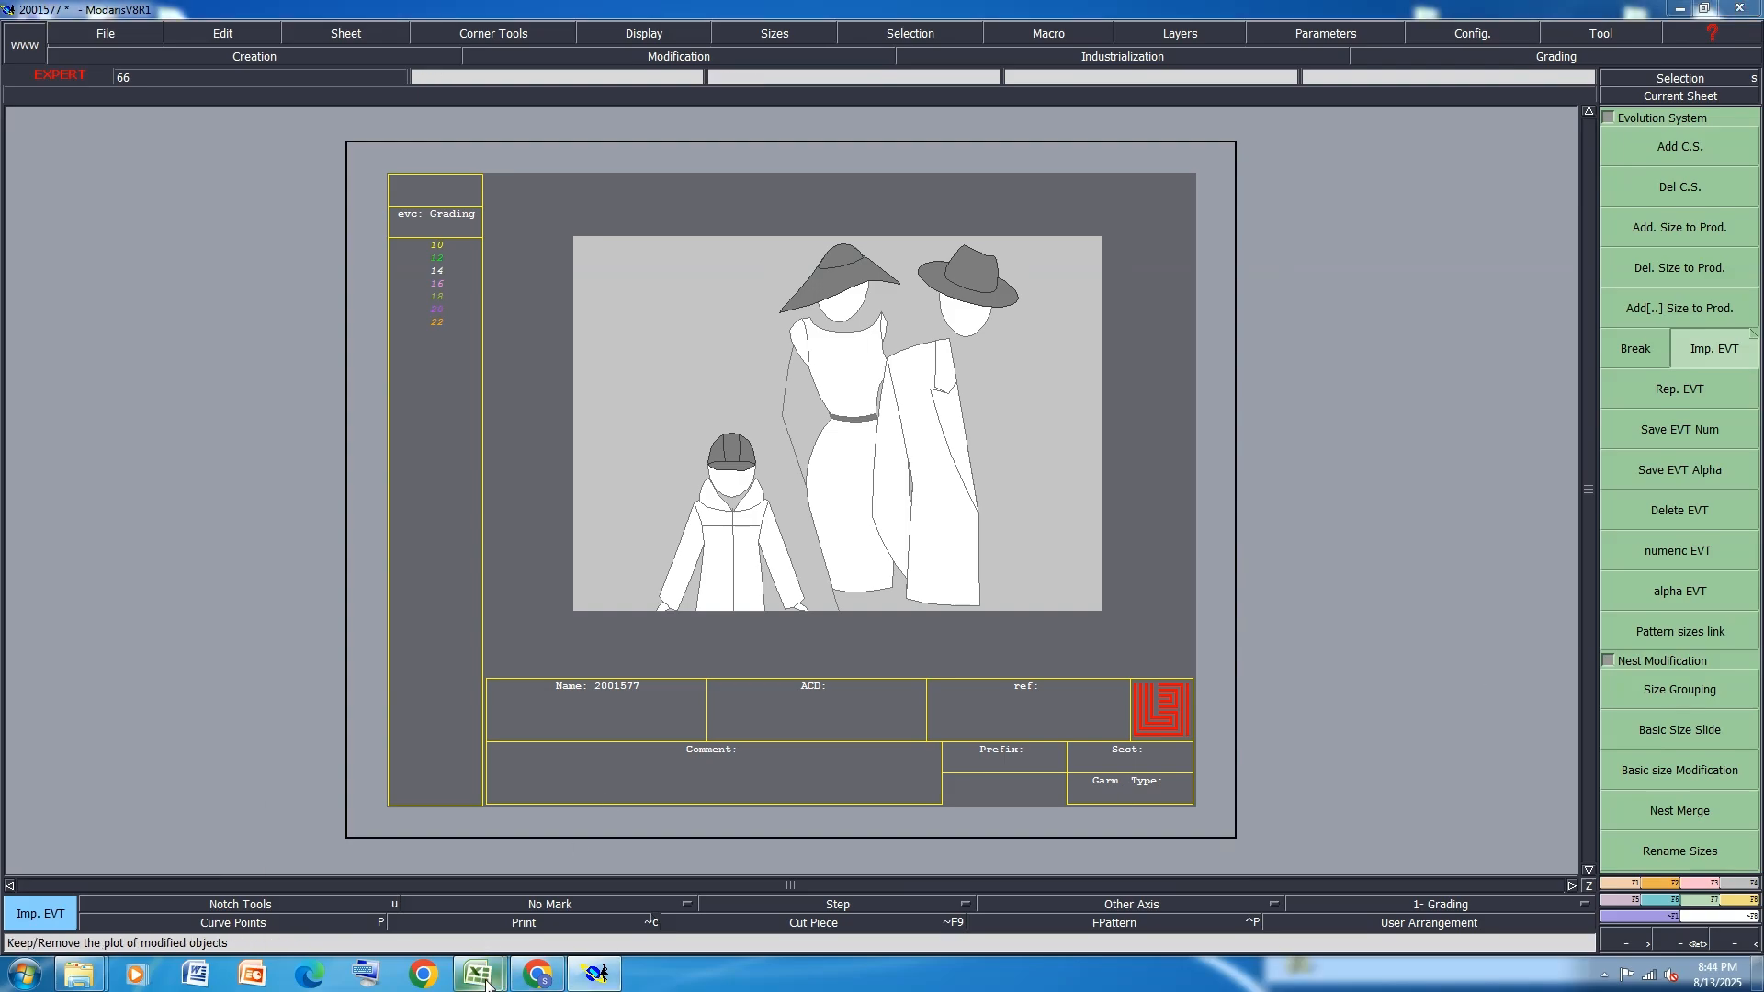
mouse_move(485, 982)
left_click(598, 913)
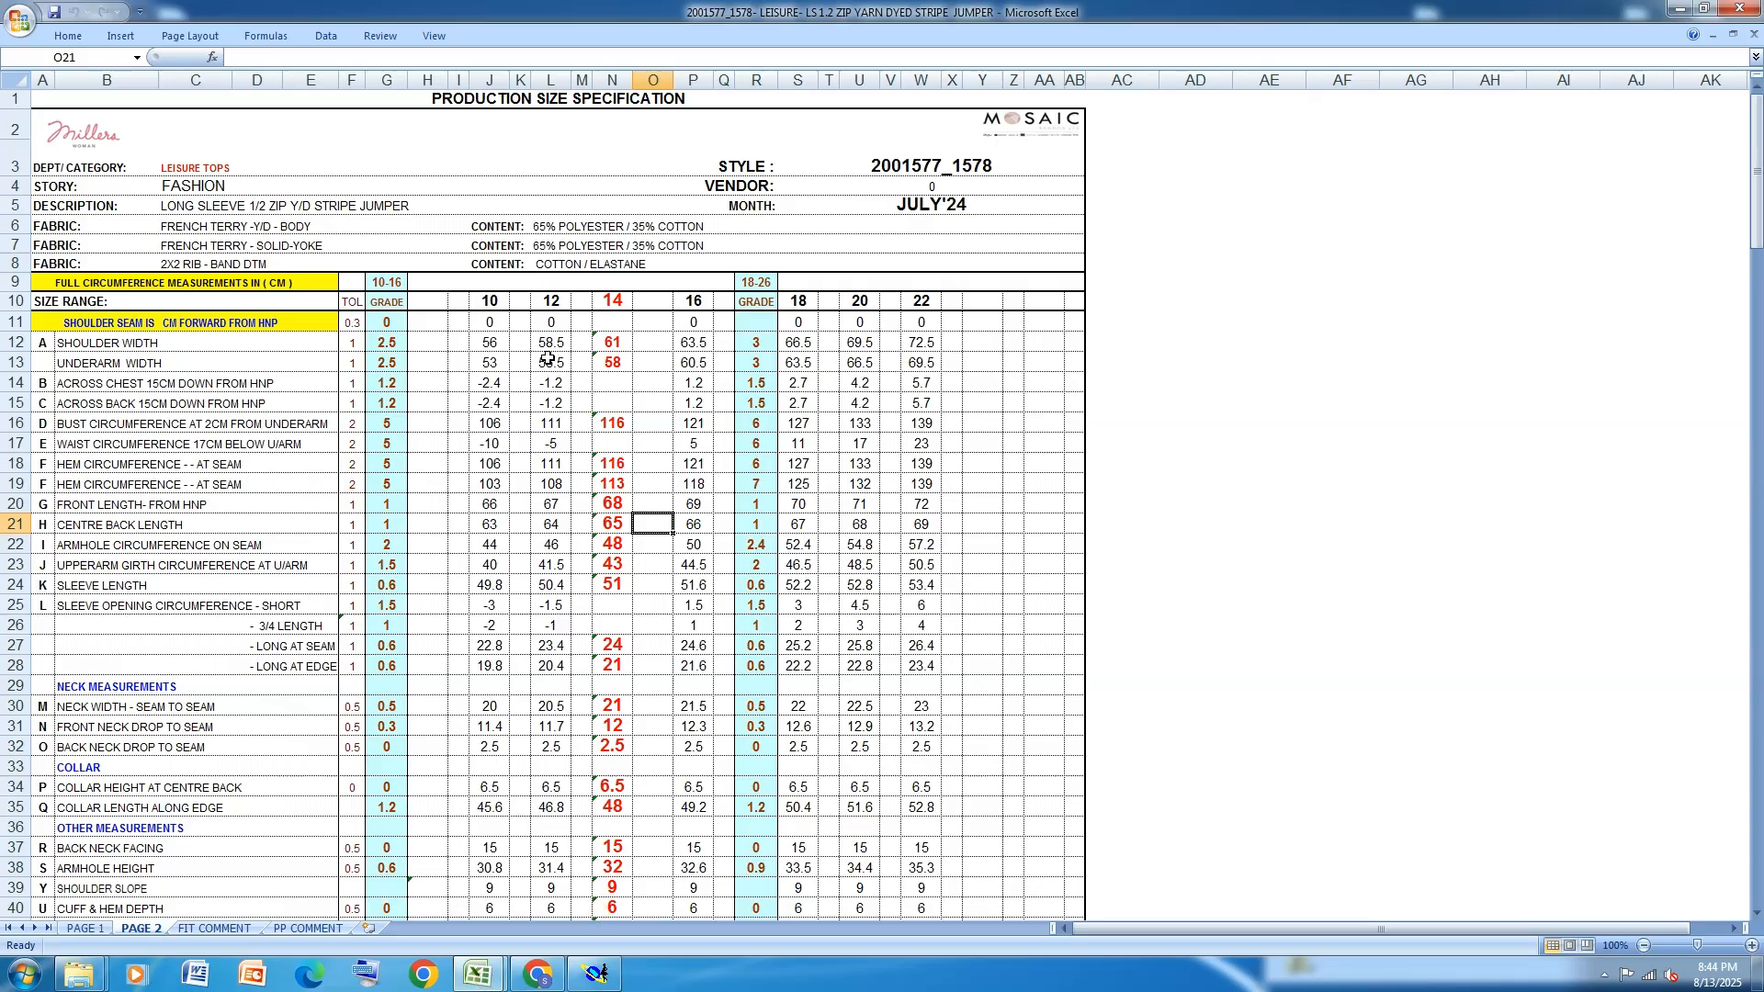
left_click(1674, 9)
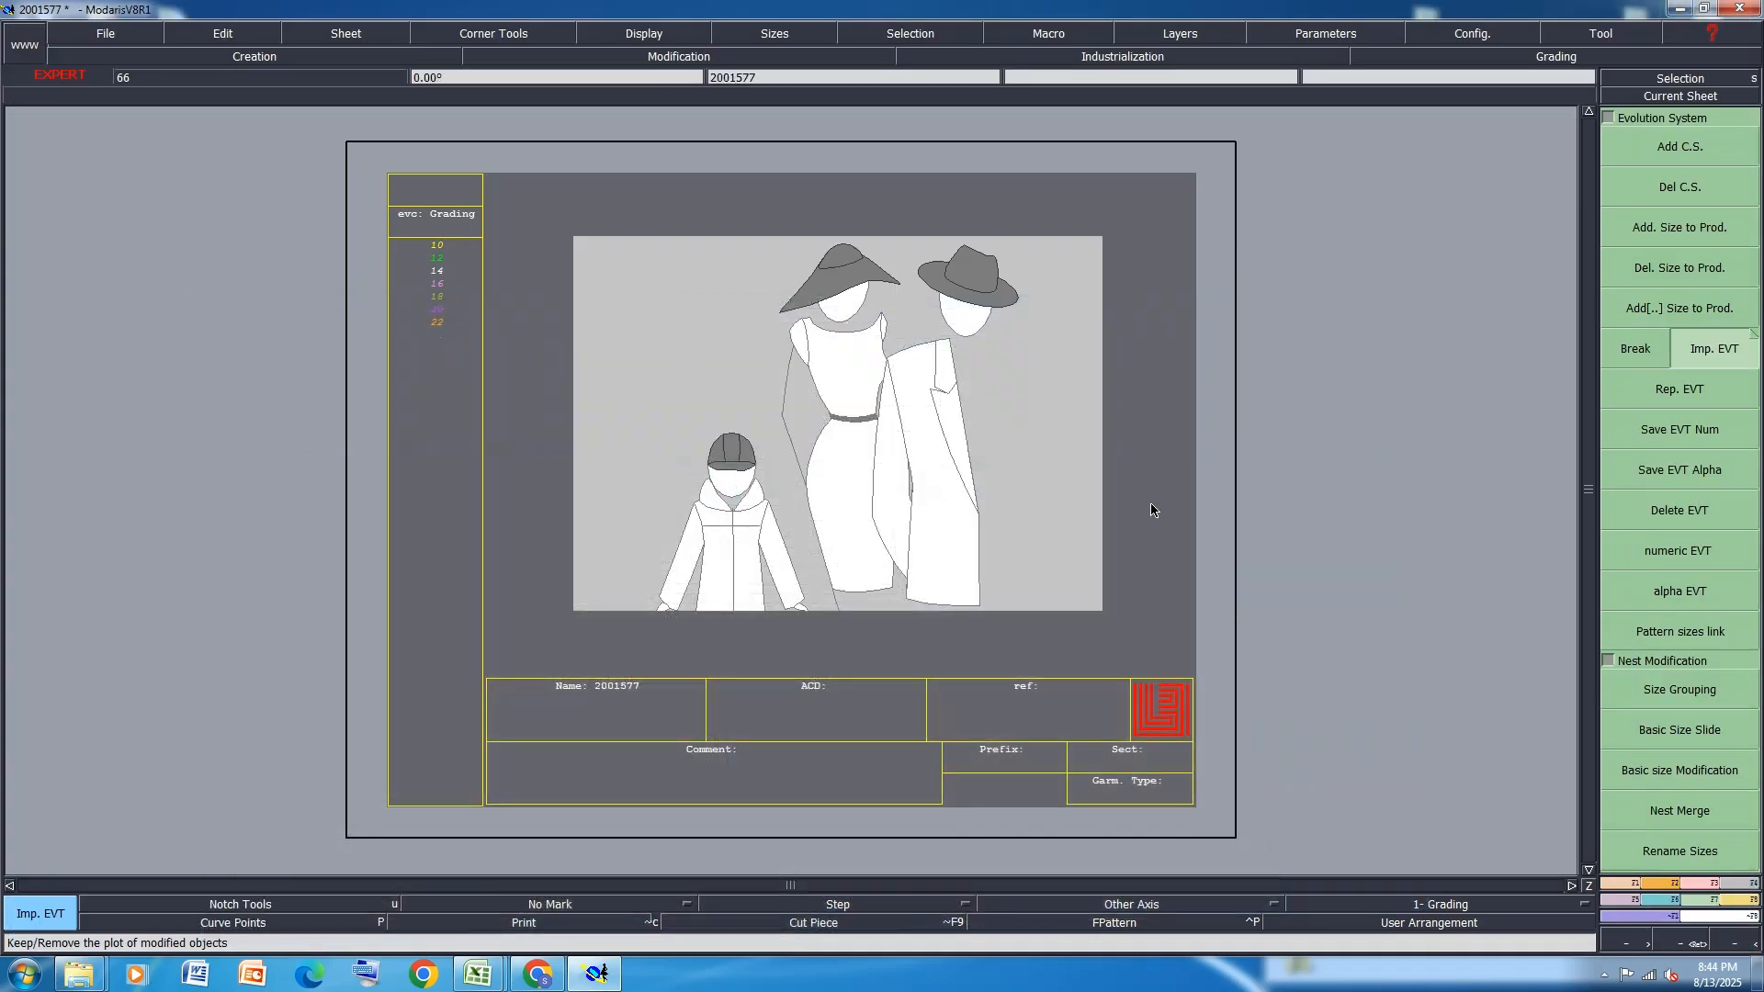
Create a new blank sheet in the model and arrange all sheets on the desk
left_click(349, 41)
left_click(352, 60)
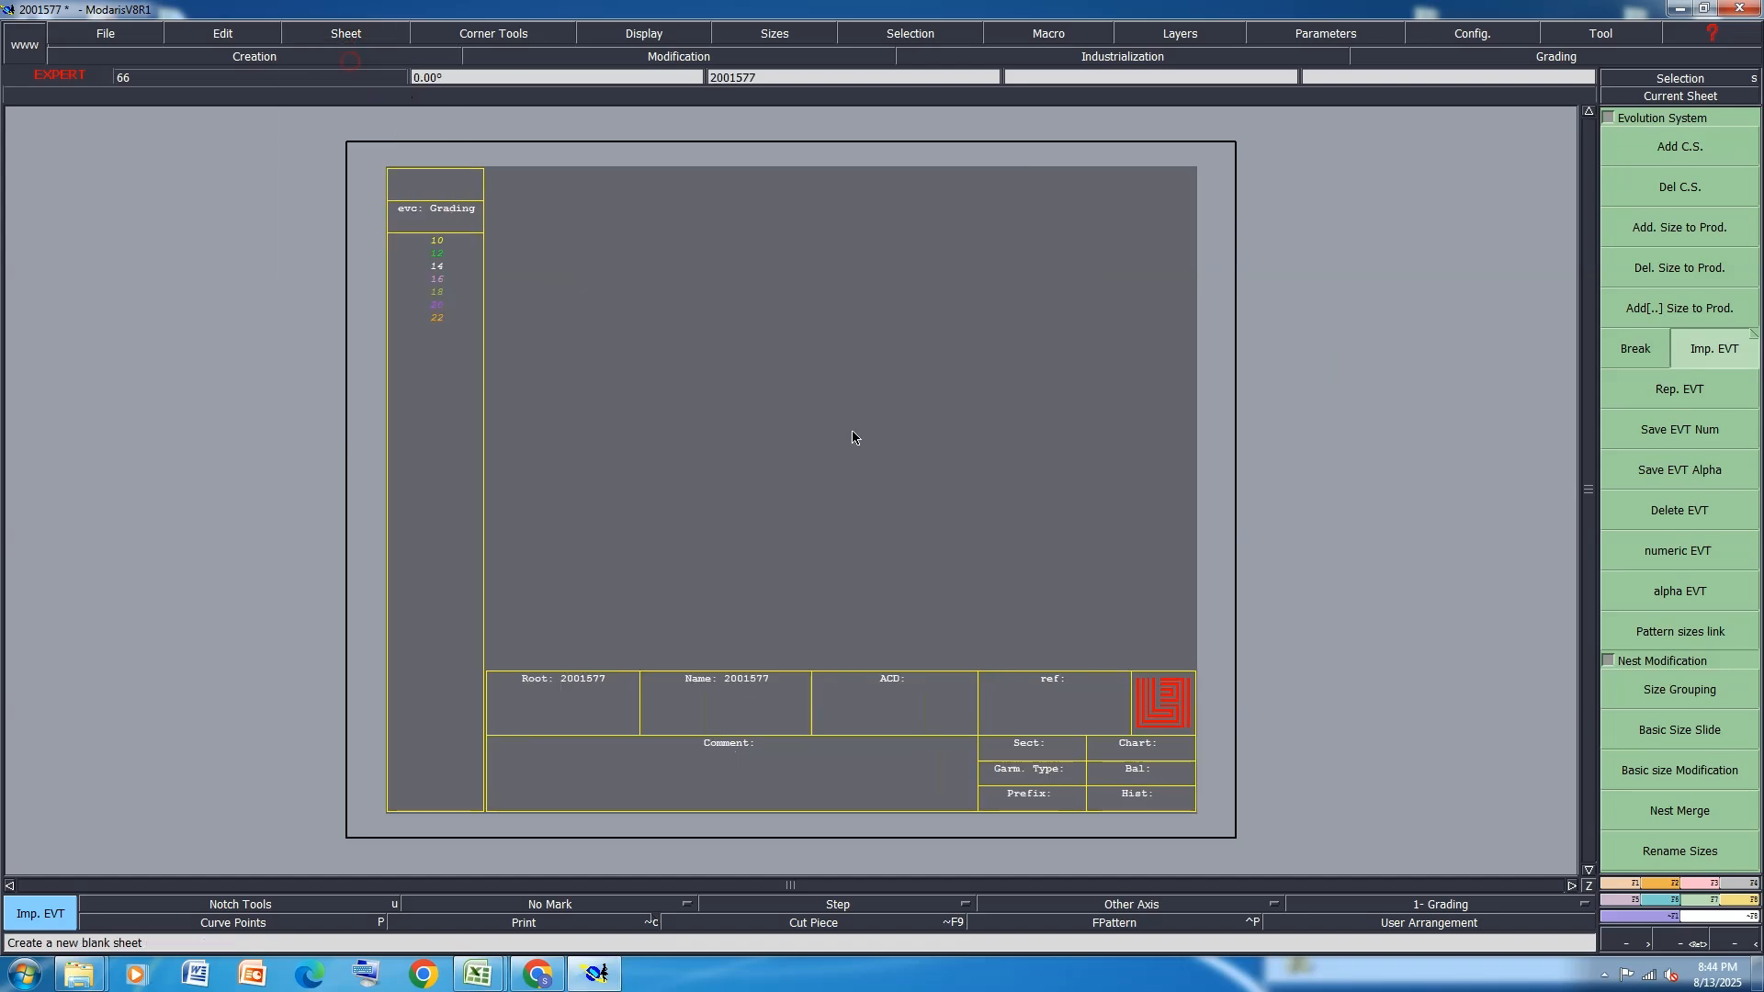
key("8")
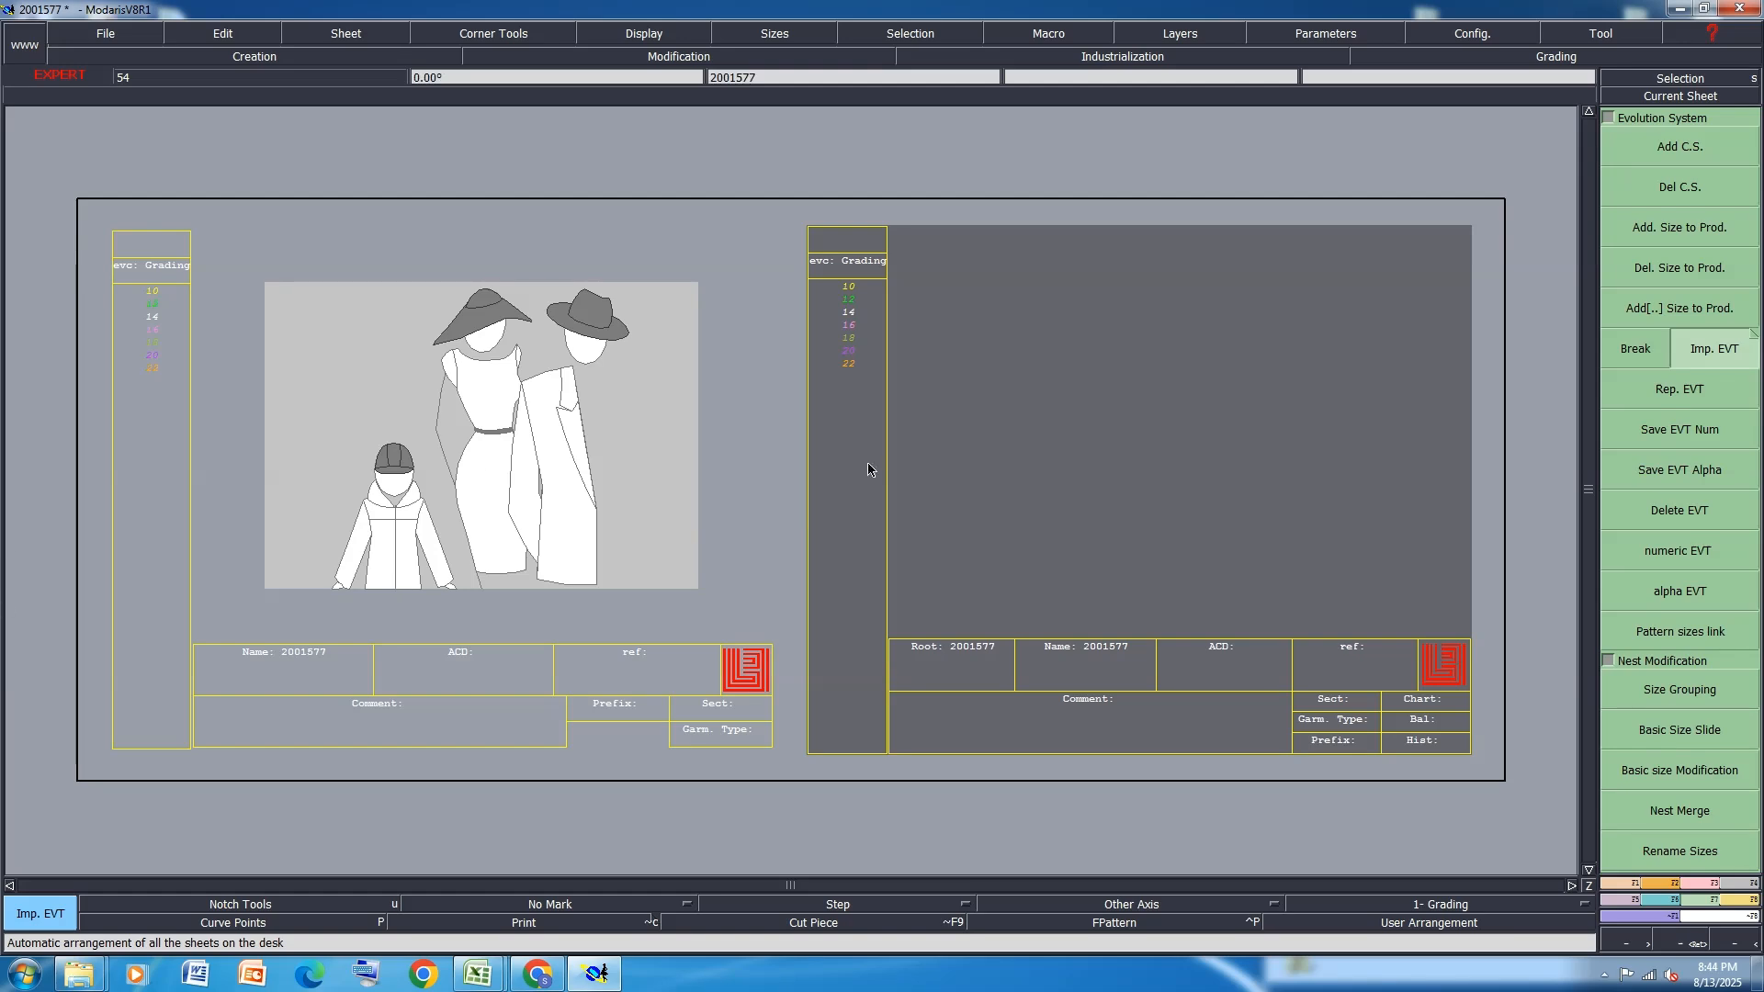
scroll(1502, 330, "up", 2)
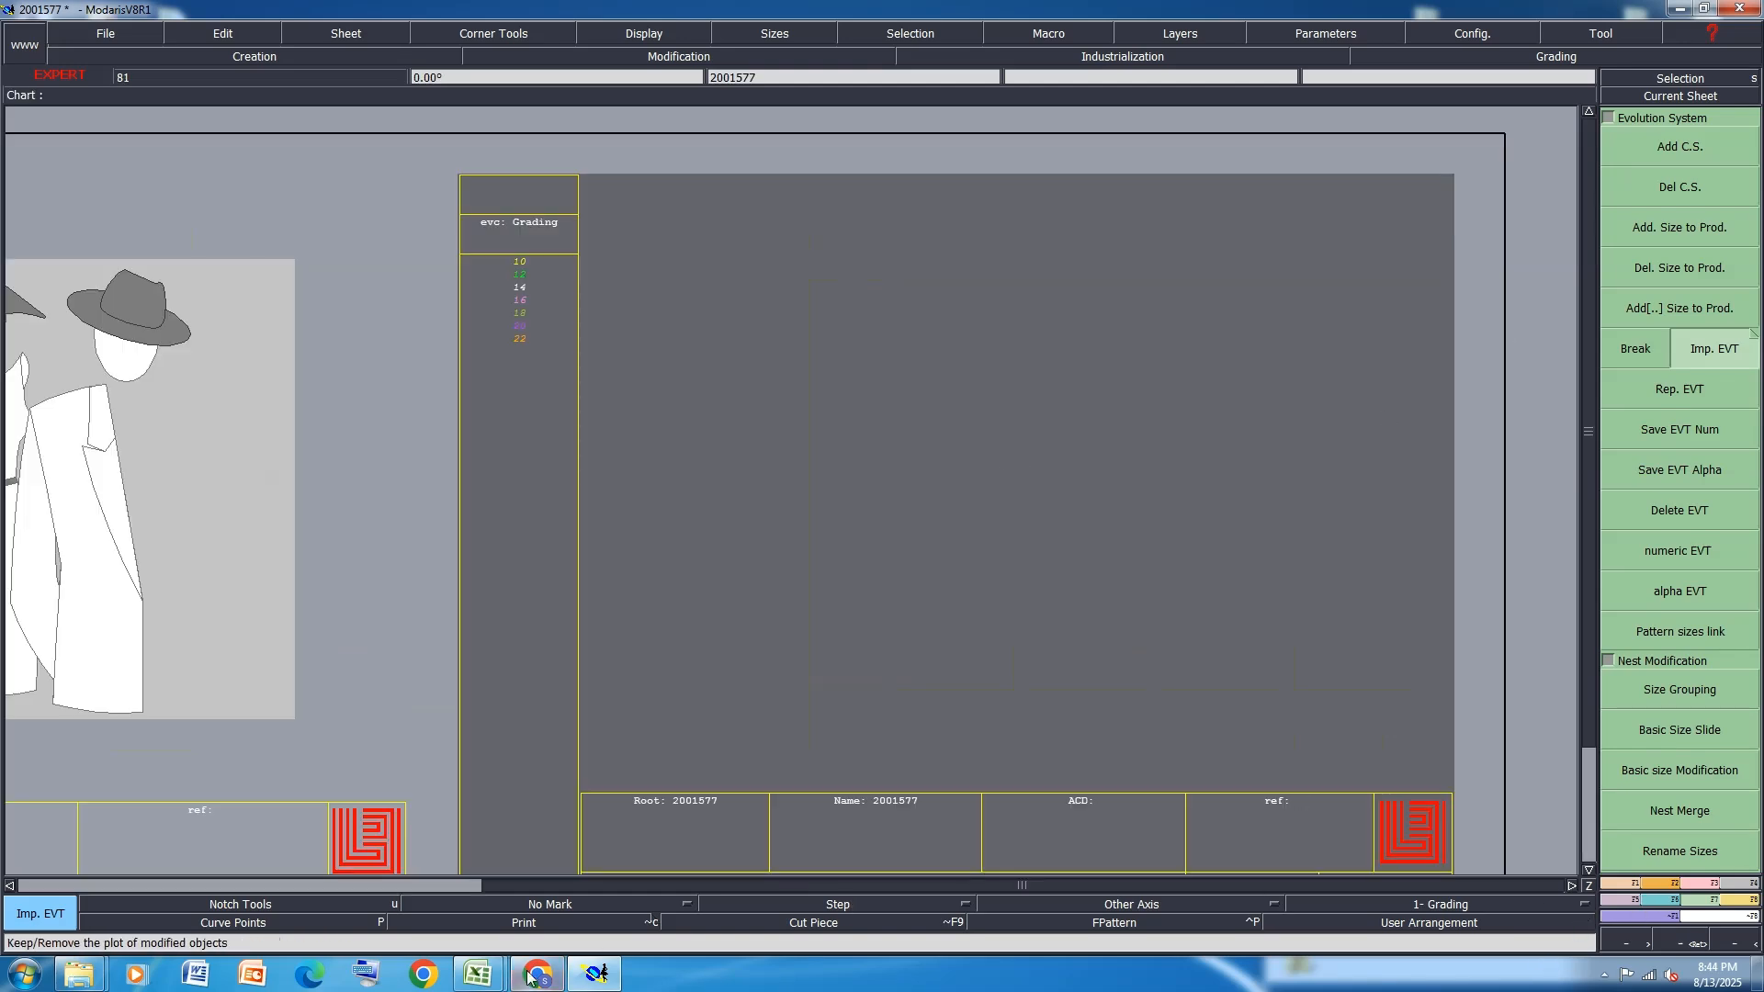
Switch to the Excel size specification and highlight row 16, bust circumference at 2cm from underarm, with a yellow fill
mouse_move(478, 974)
left_click(598, 901)
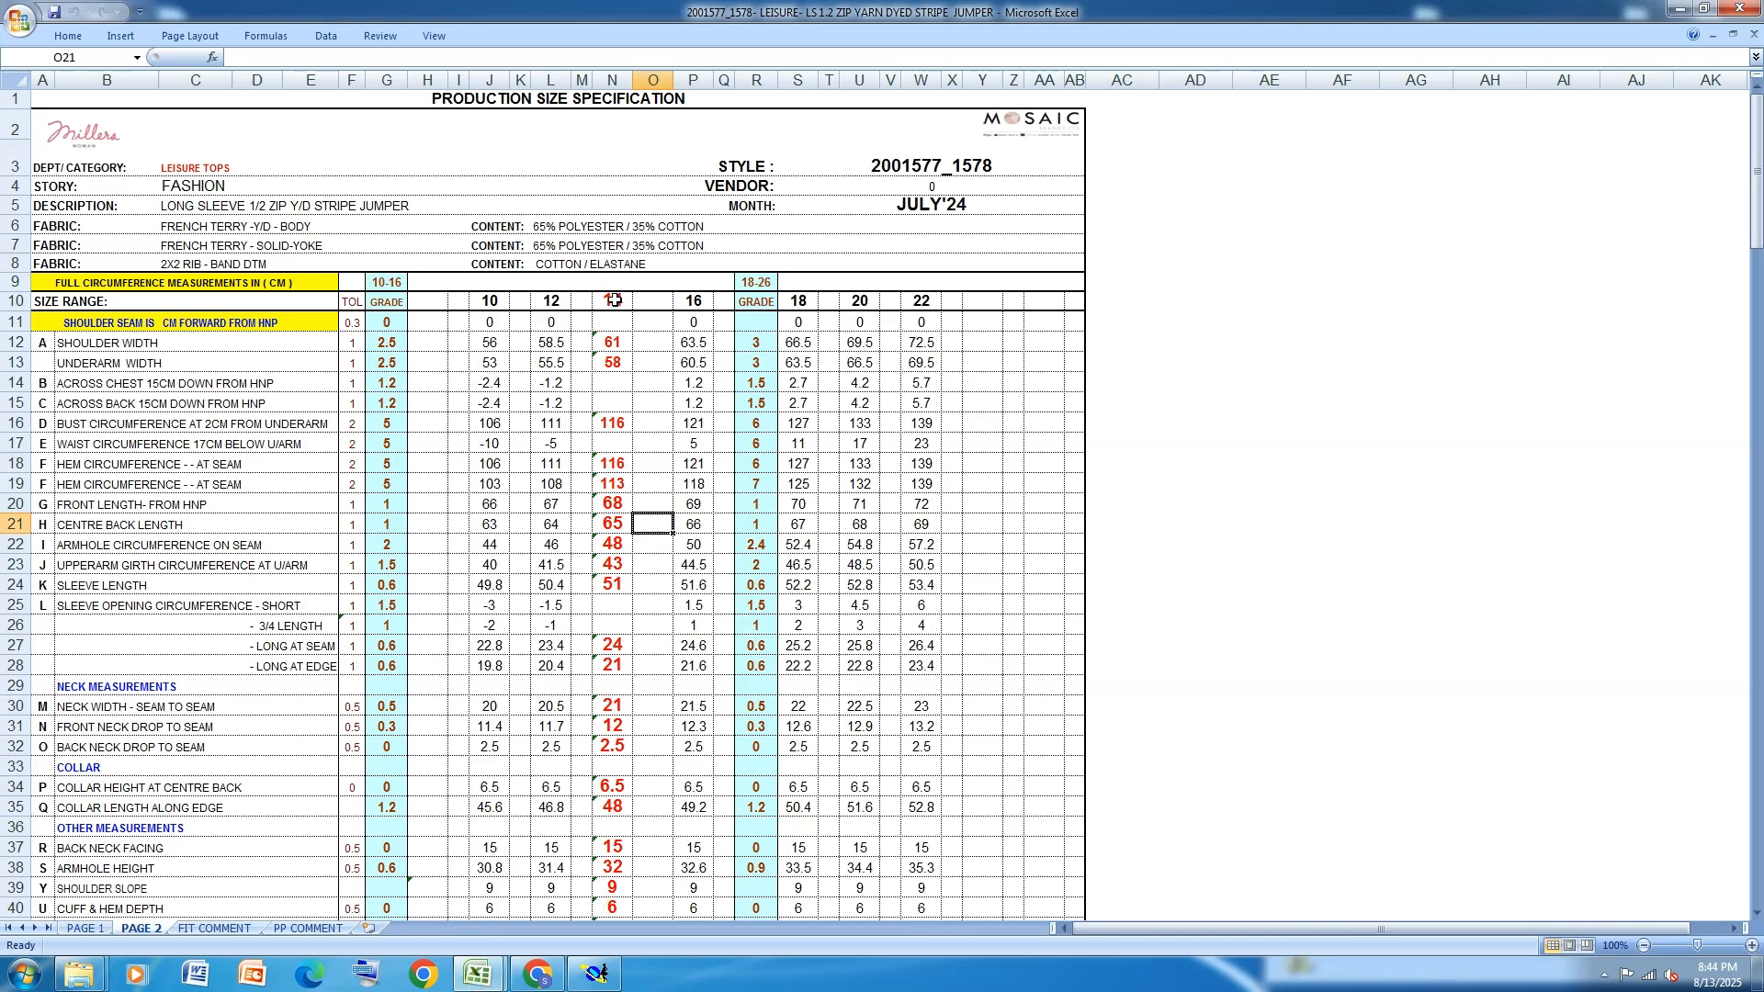
left_click(13, 342)
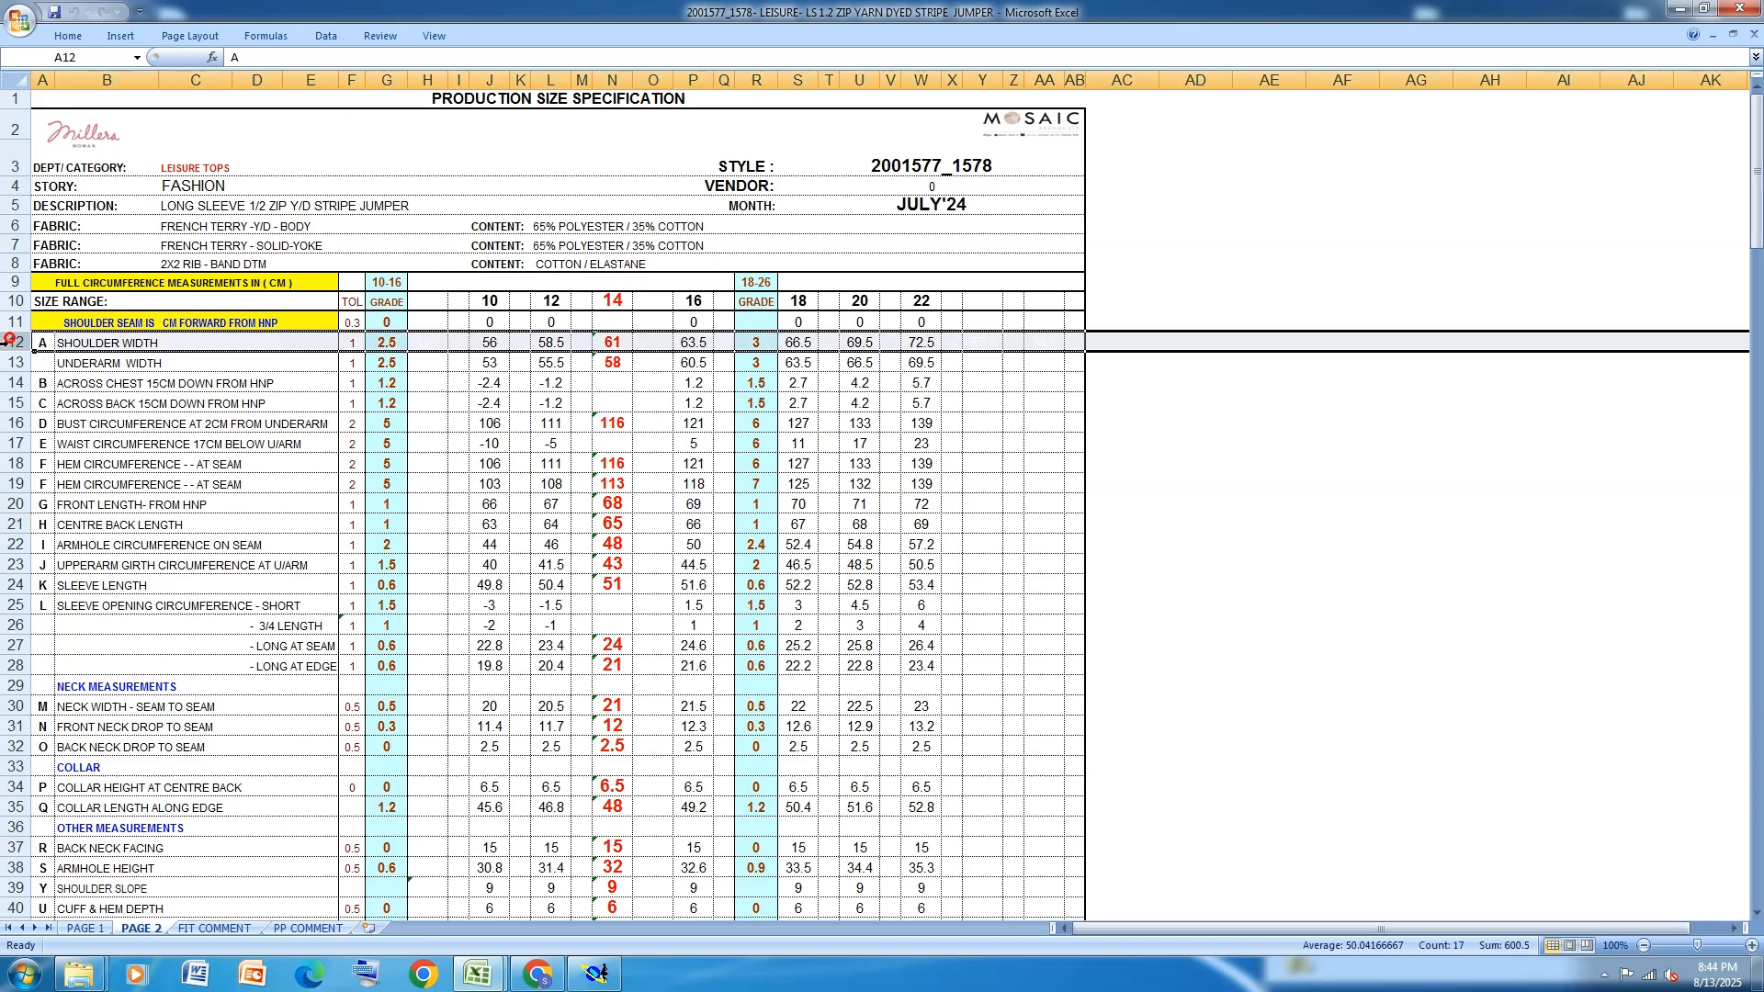
left_click(13, 363)
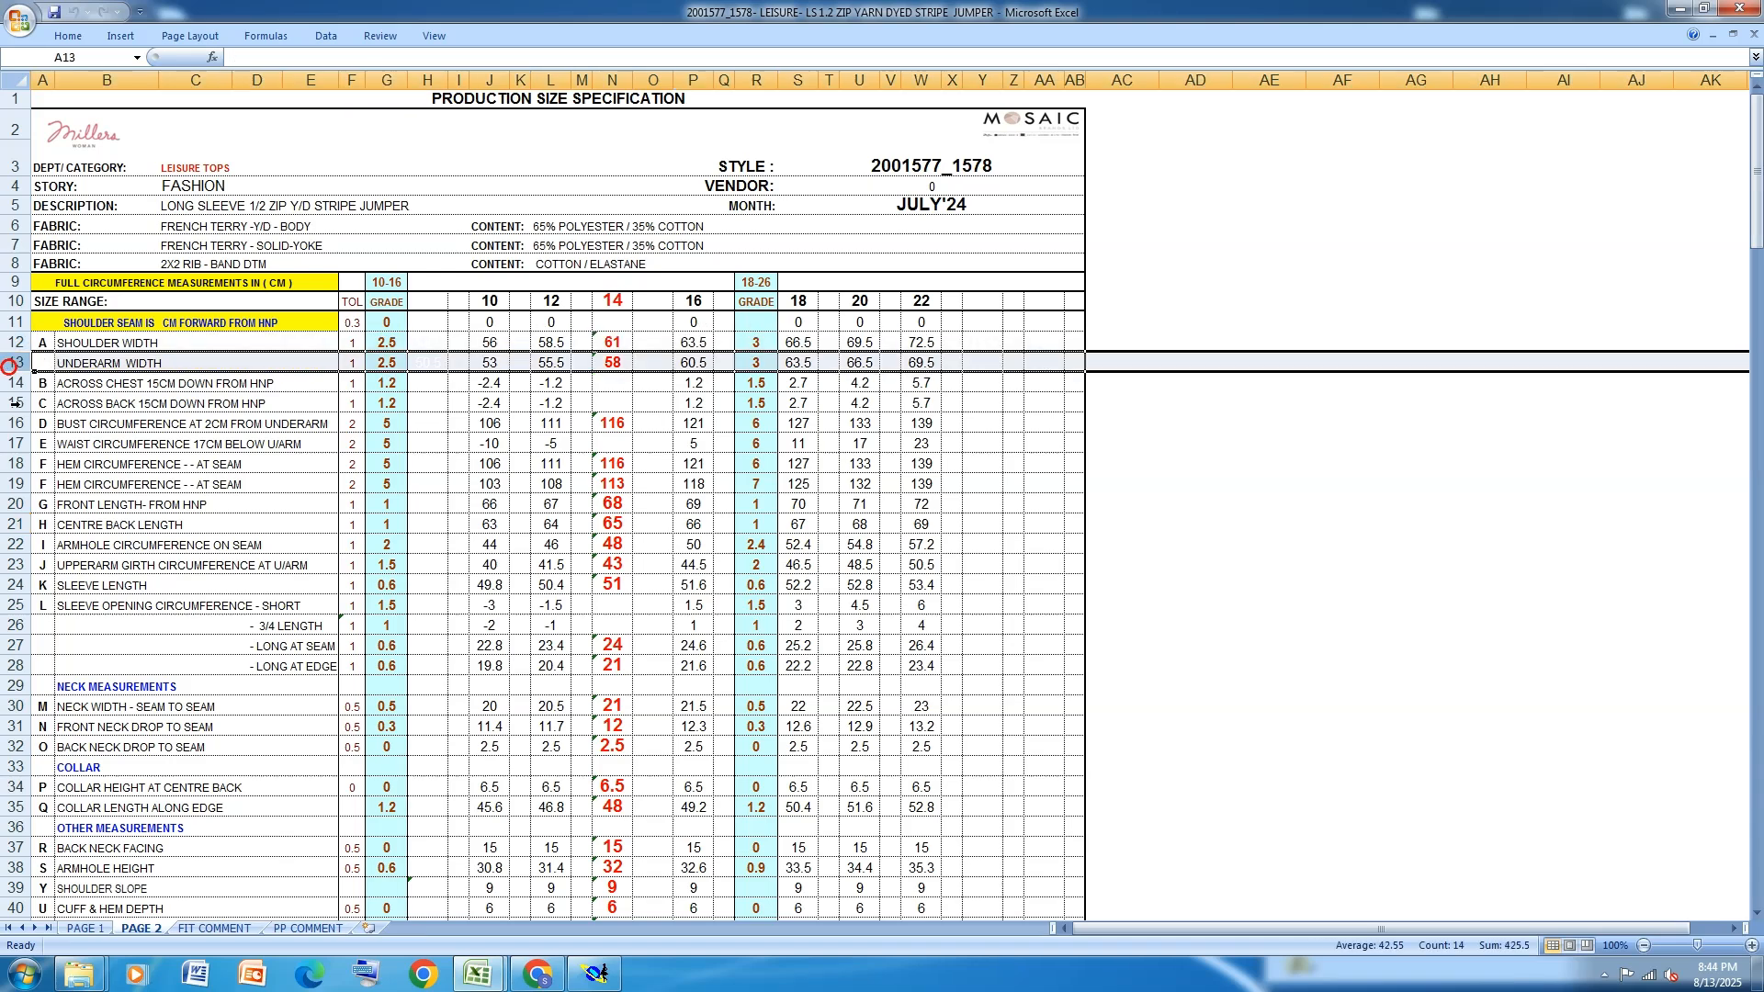
left_click(17, 385)
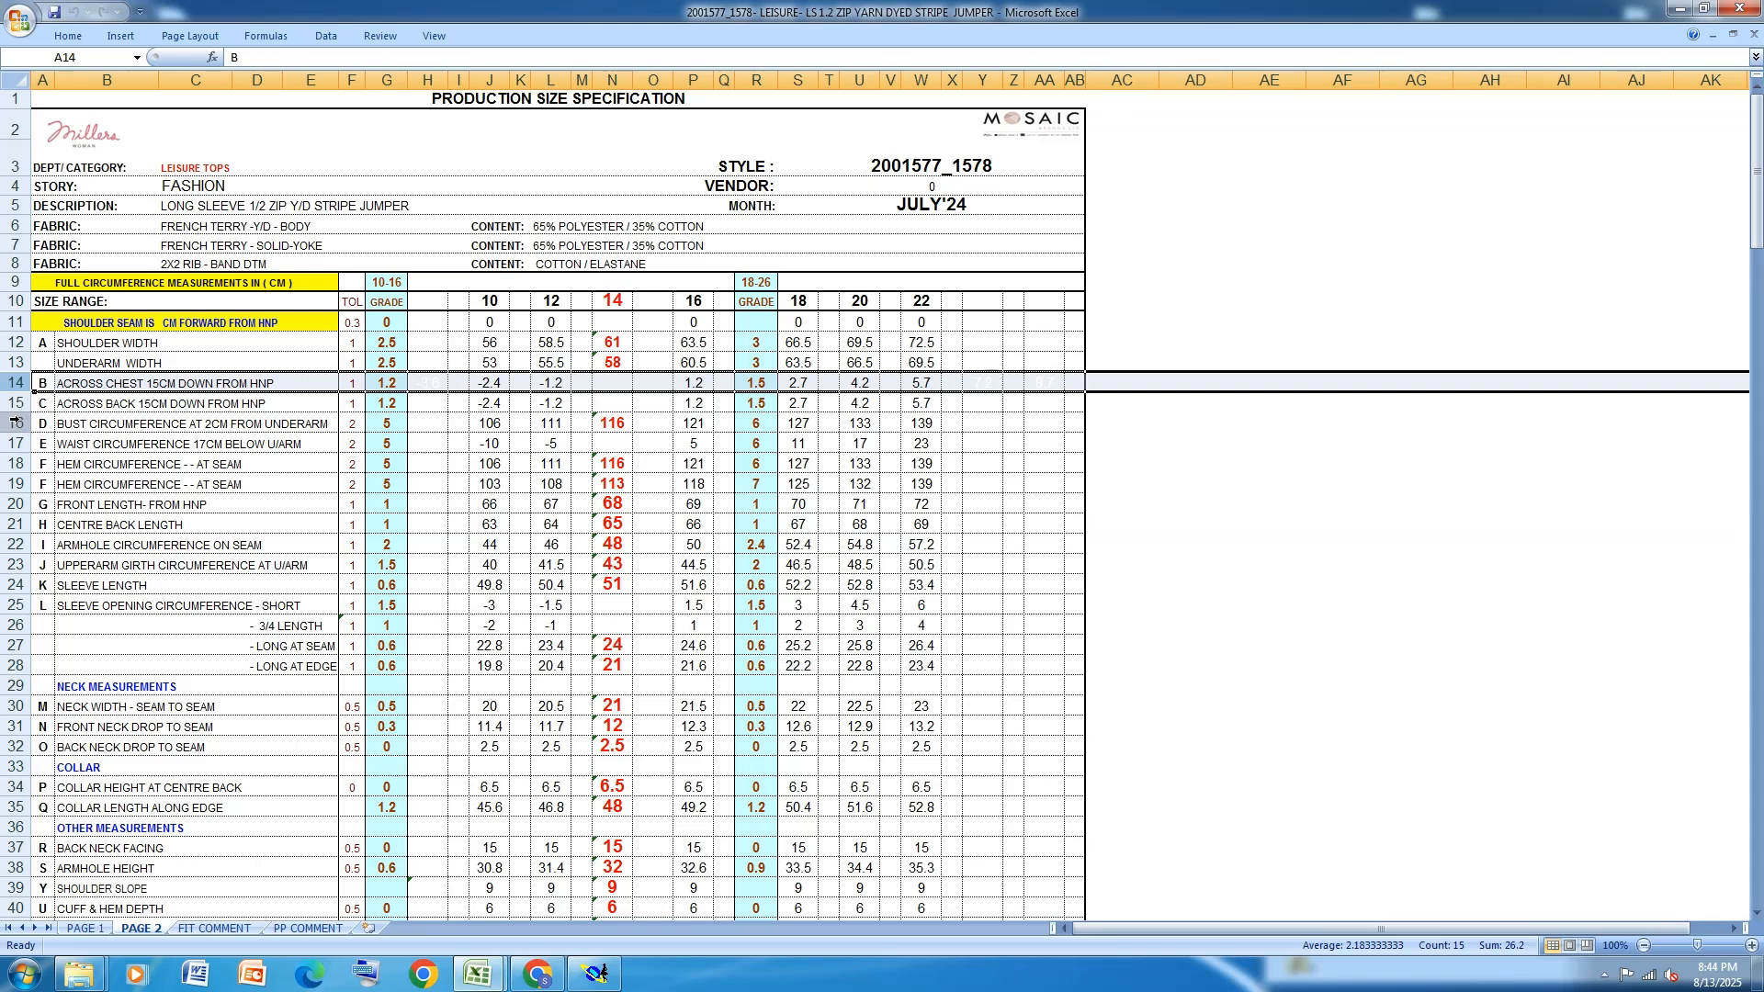
left_click(17, 423)
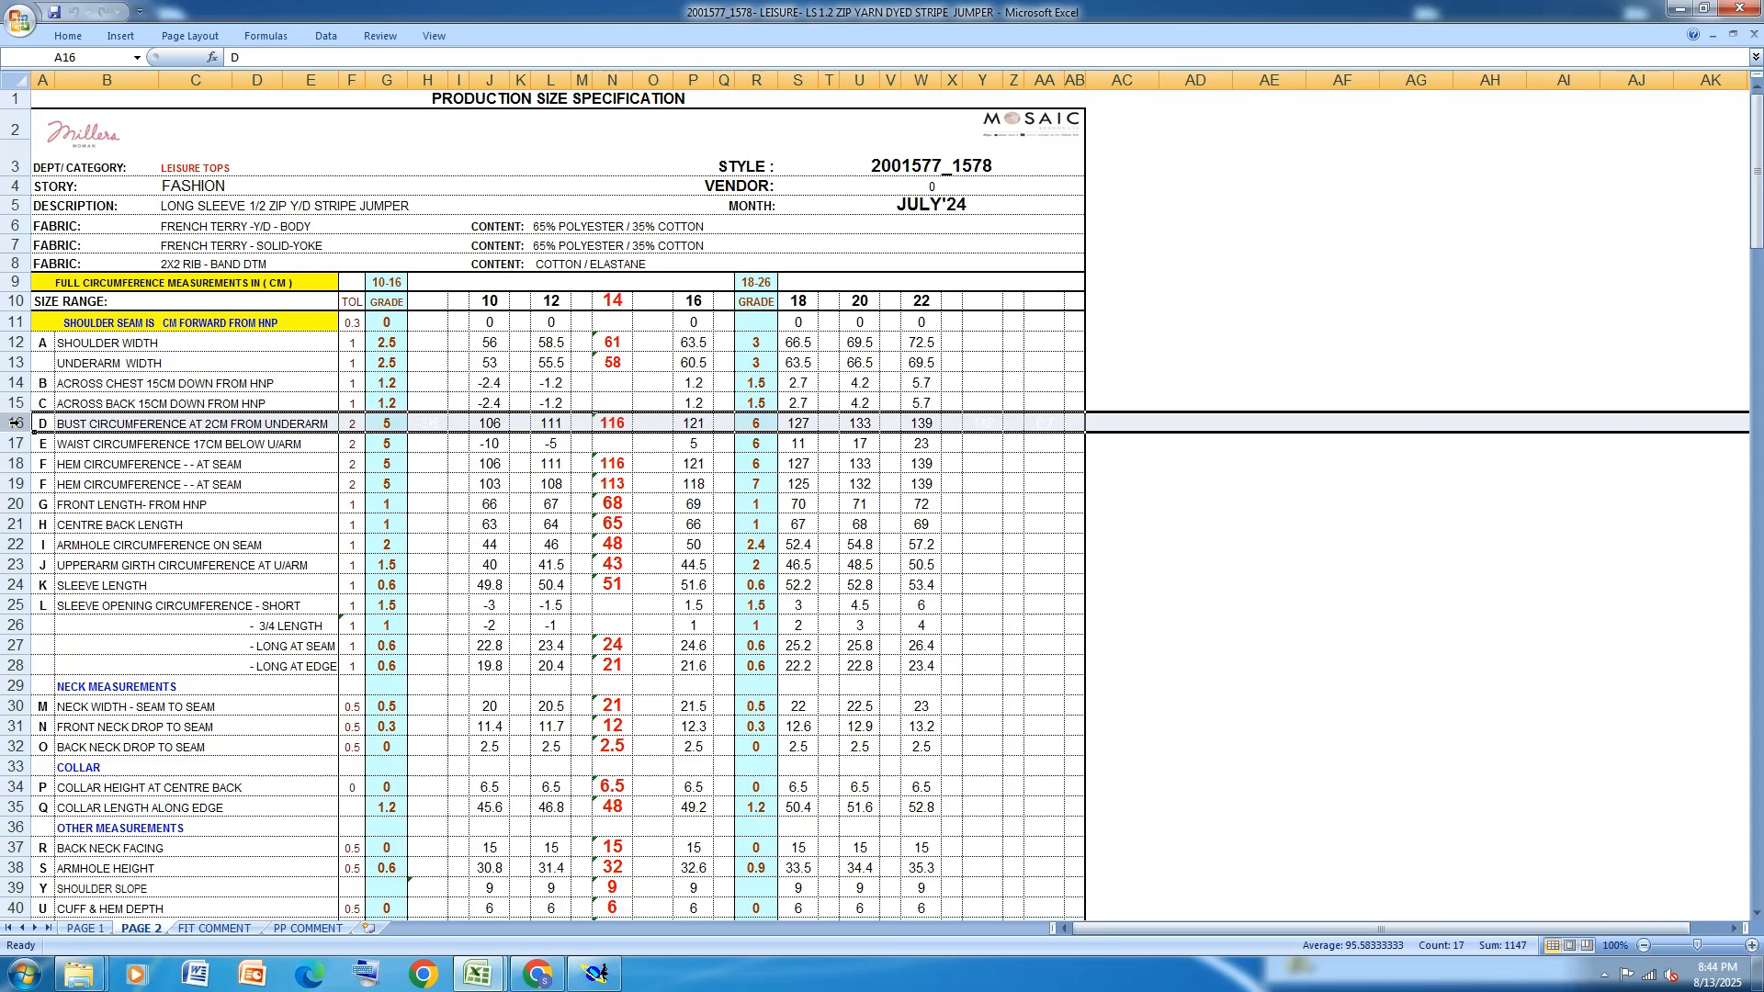
left_click(68, 36)
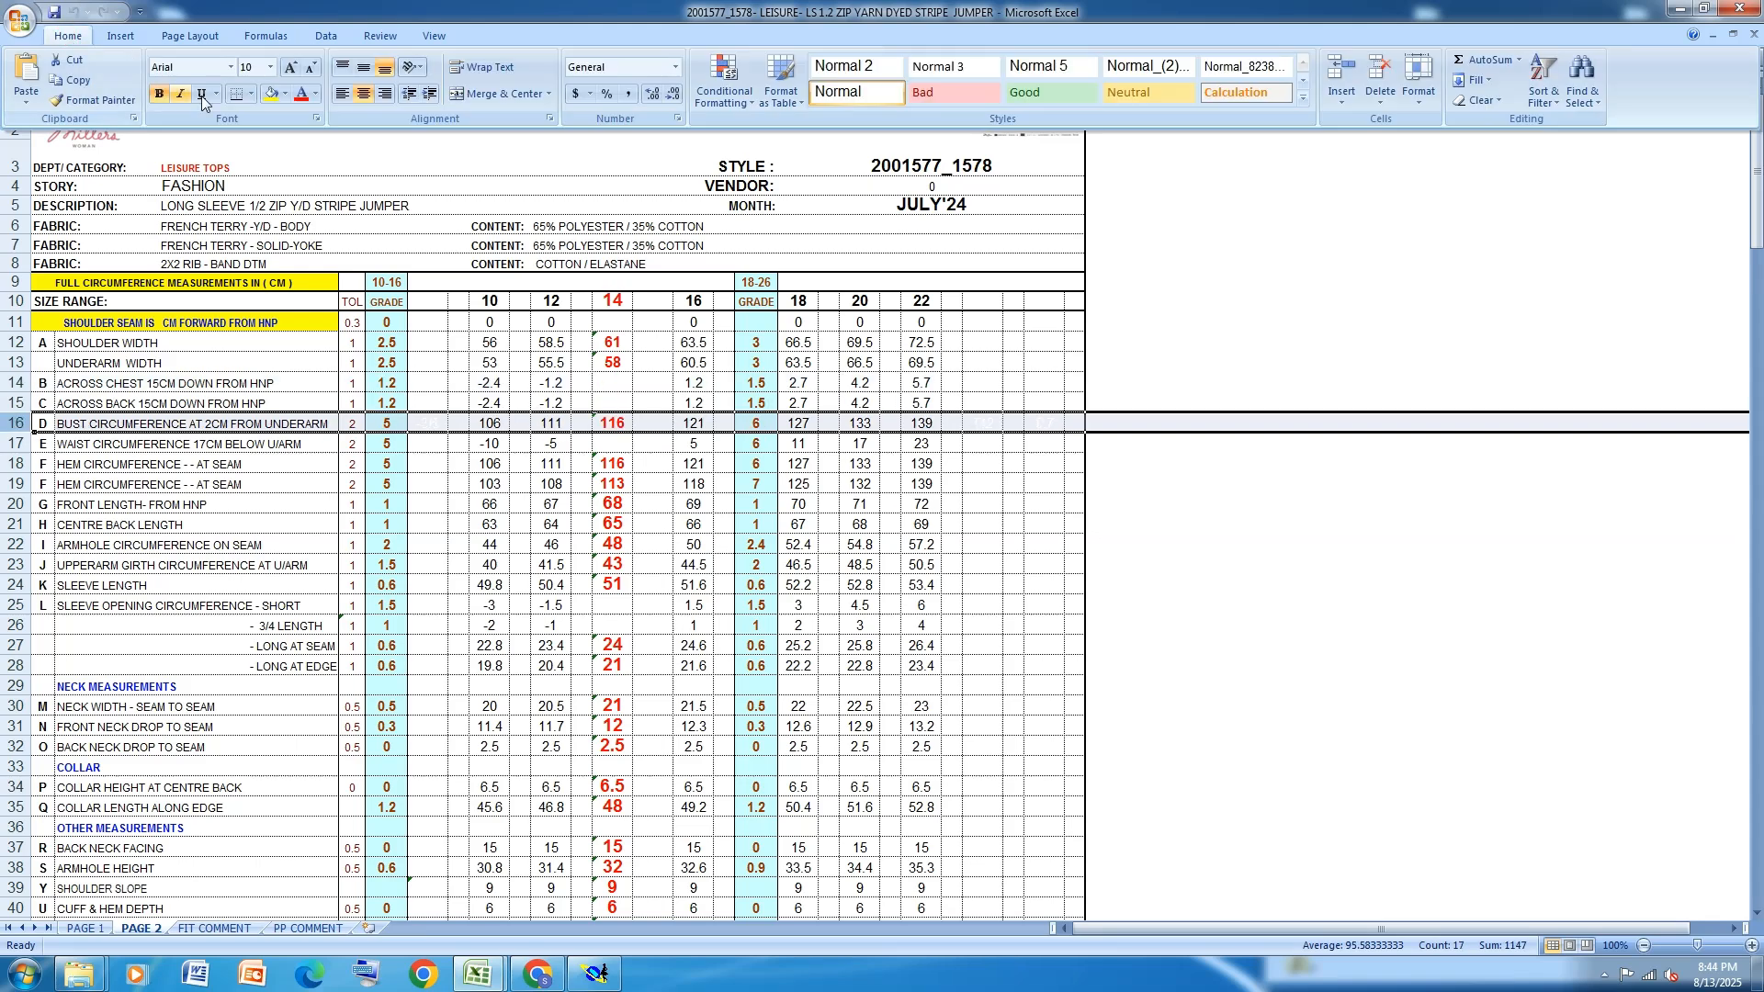
left_click(273, 94)
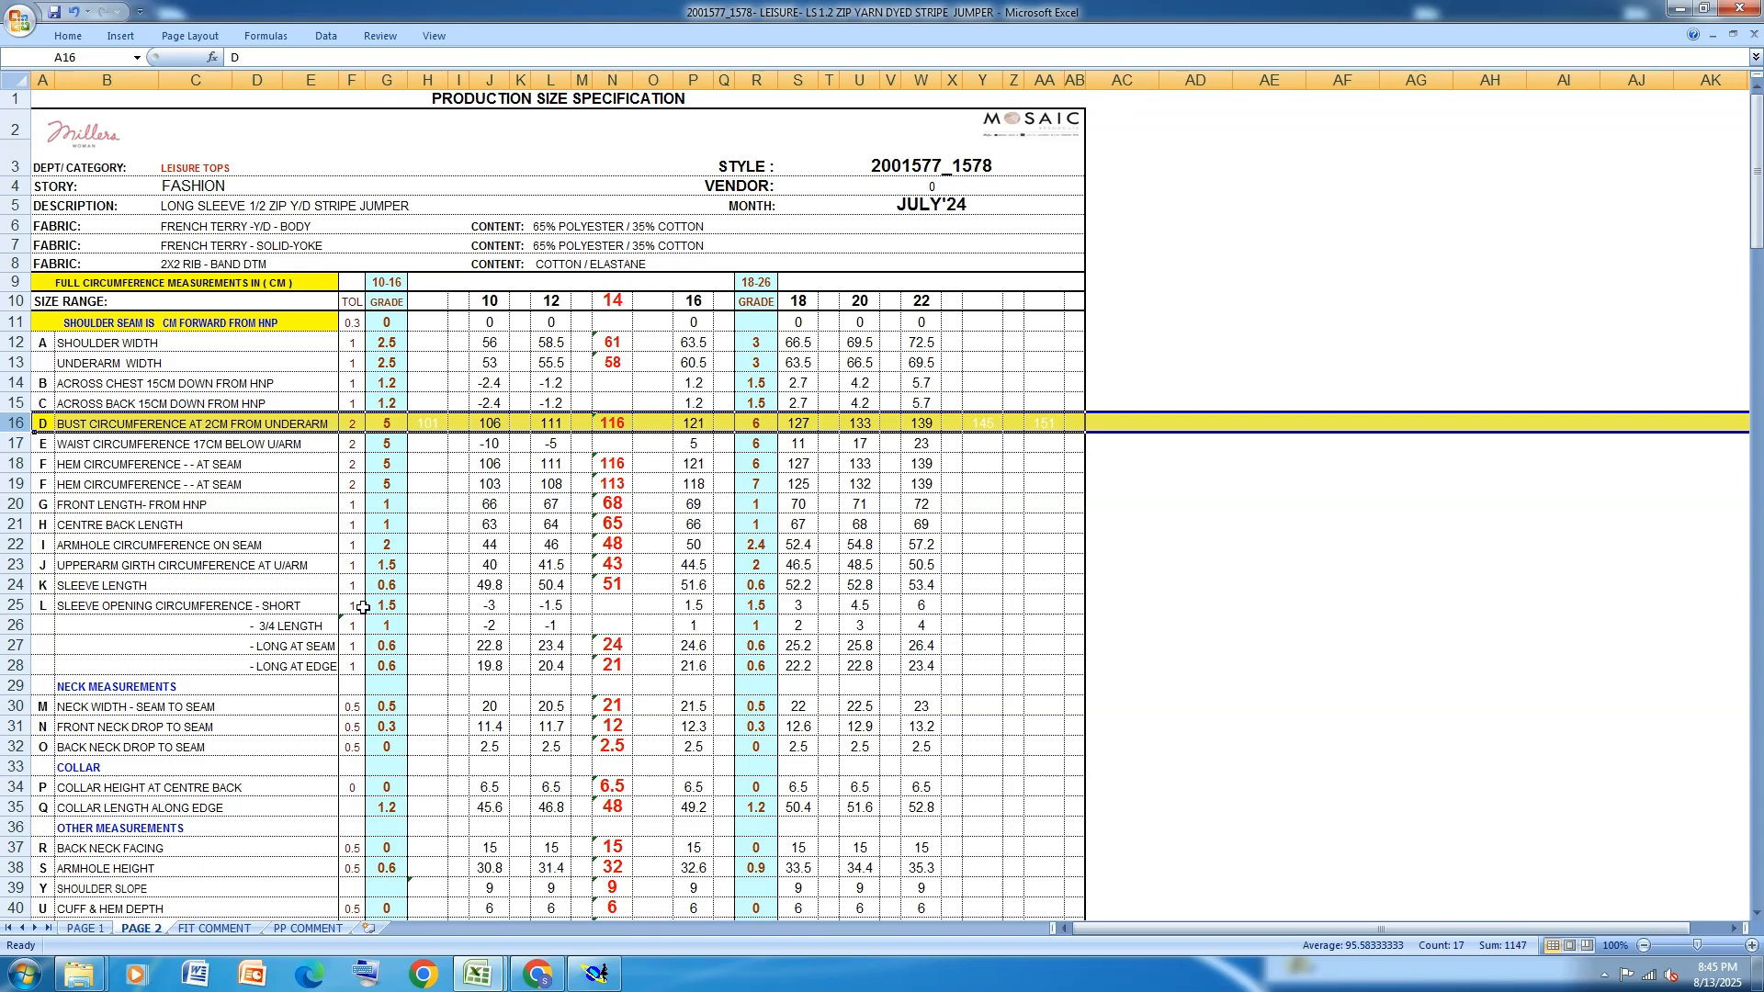
Switch back to ModarisV8R1 and draw a horizontal straight line on the blank sheet with a dx of -68 cm
left_click(596, 974)
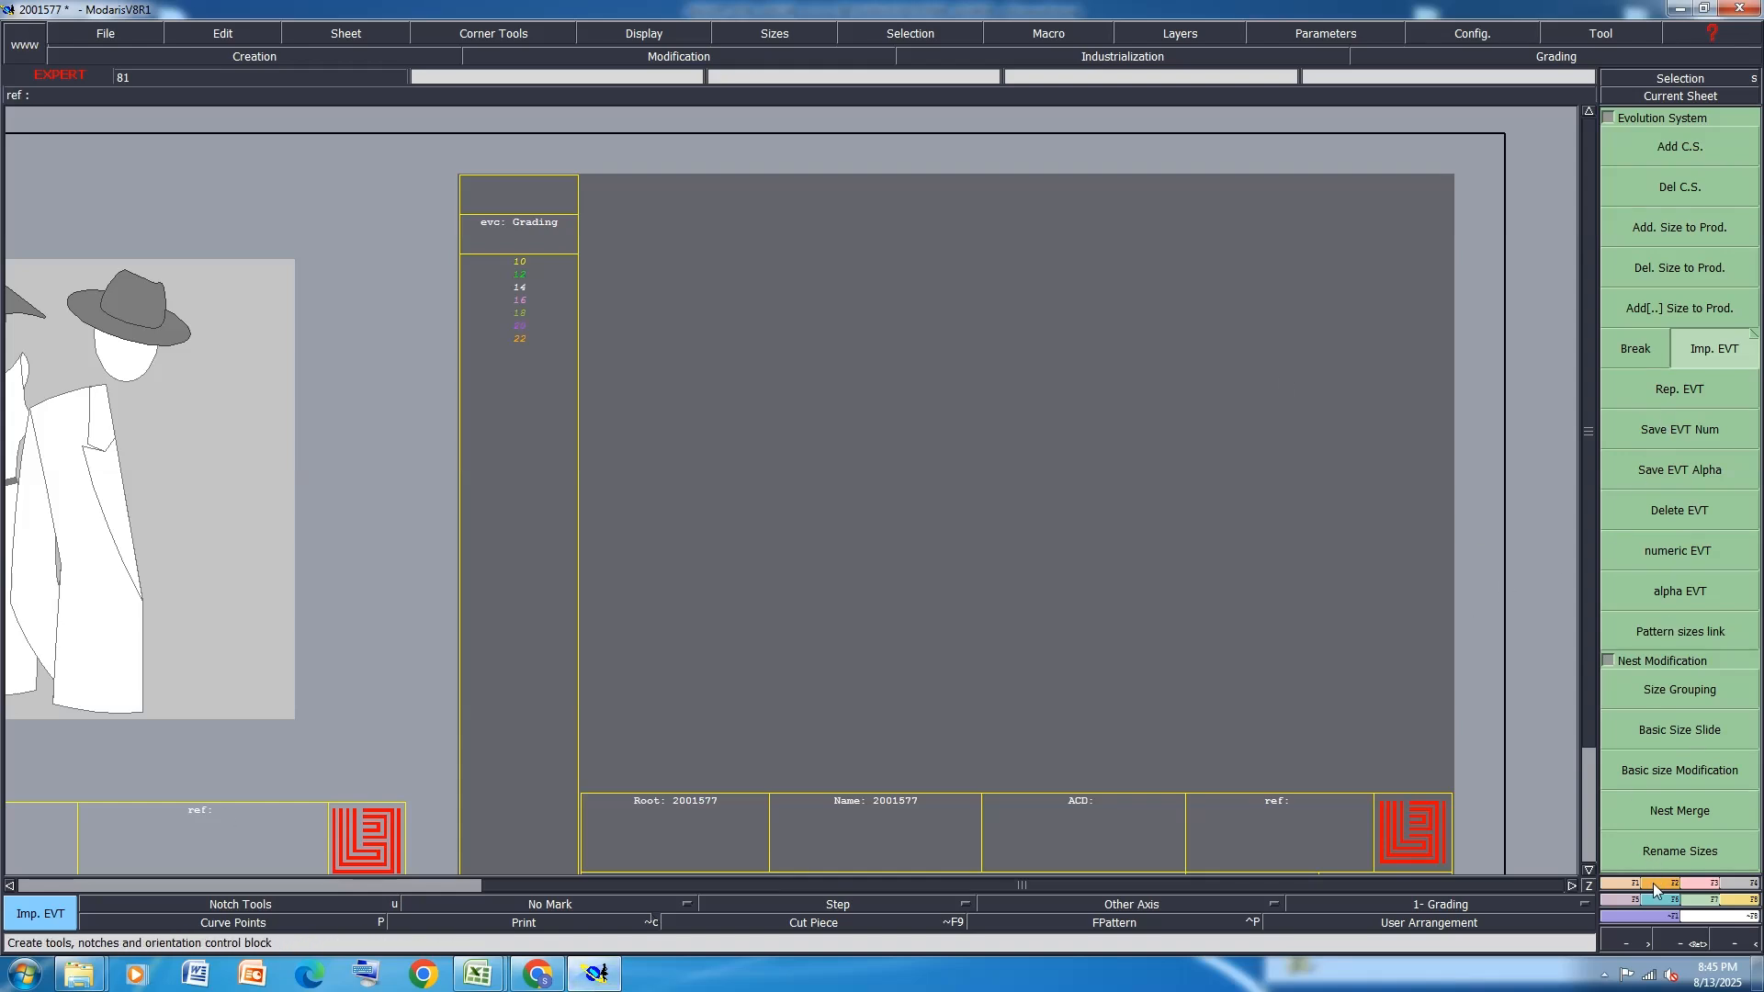
left_click(1622, 891)
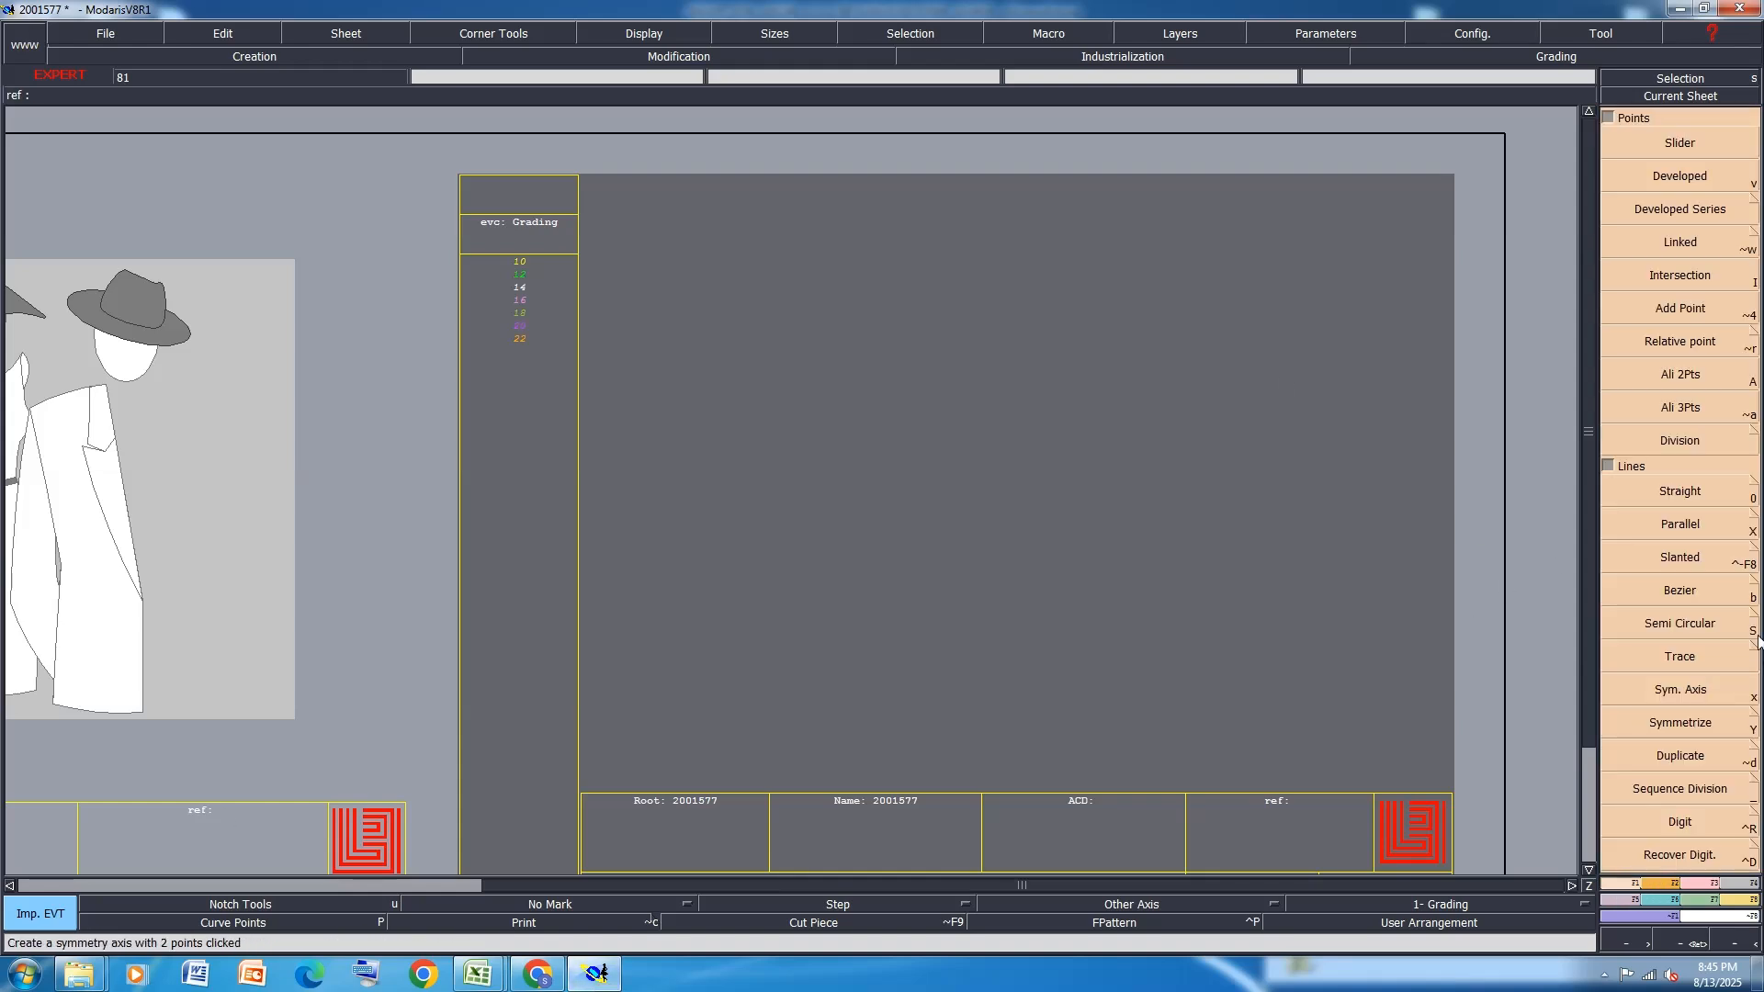
left_click(1731, 494)
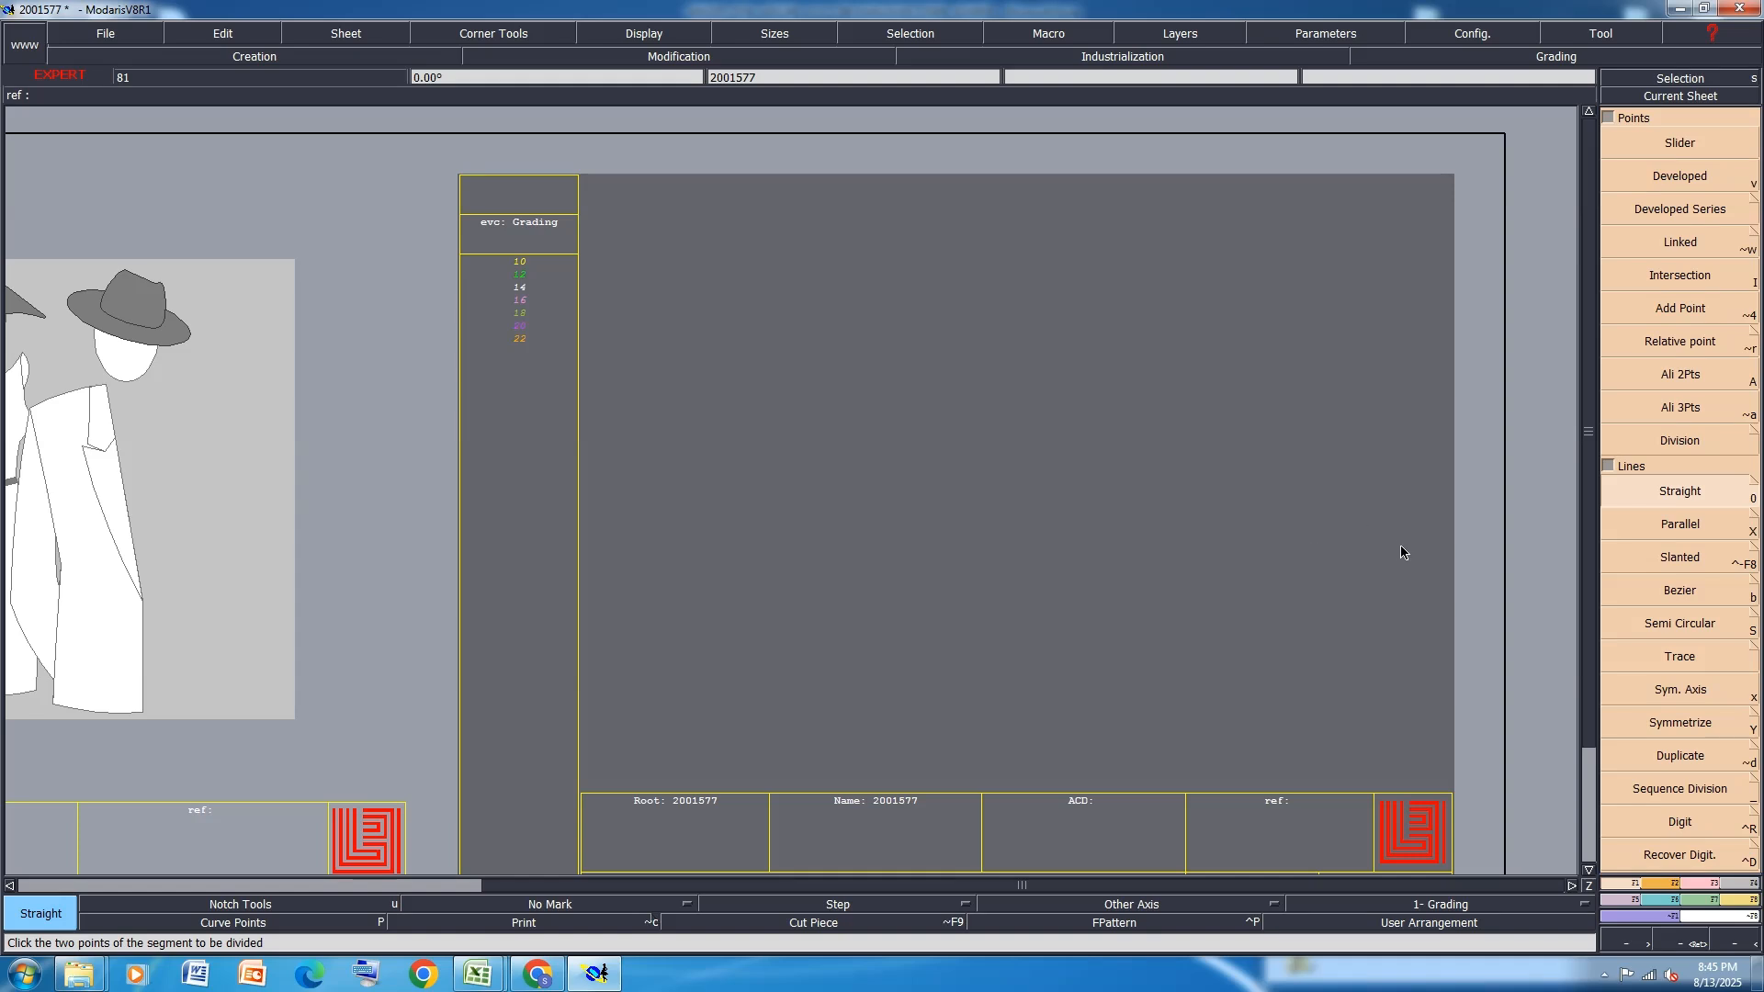
left_click(917, 558)
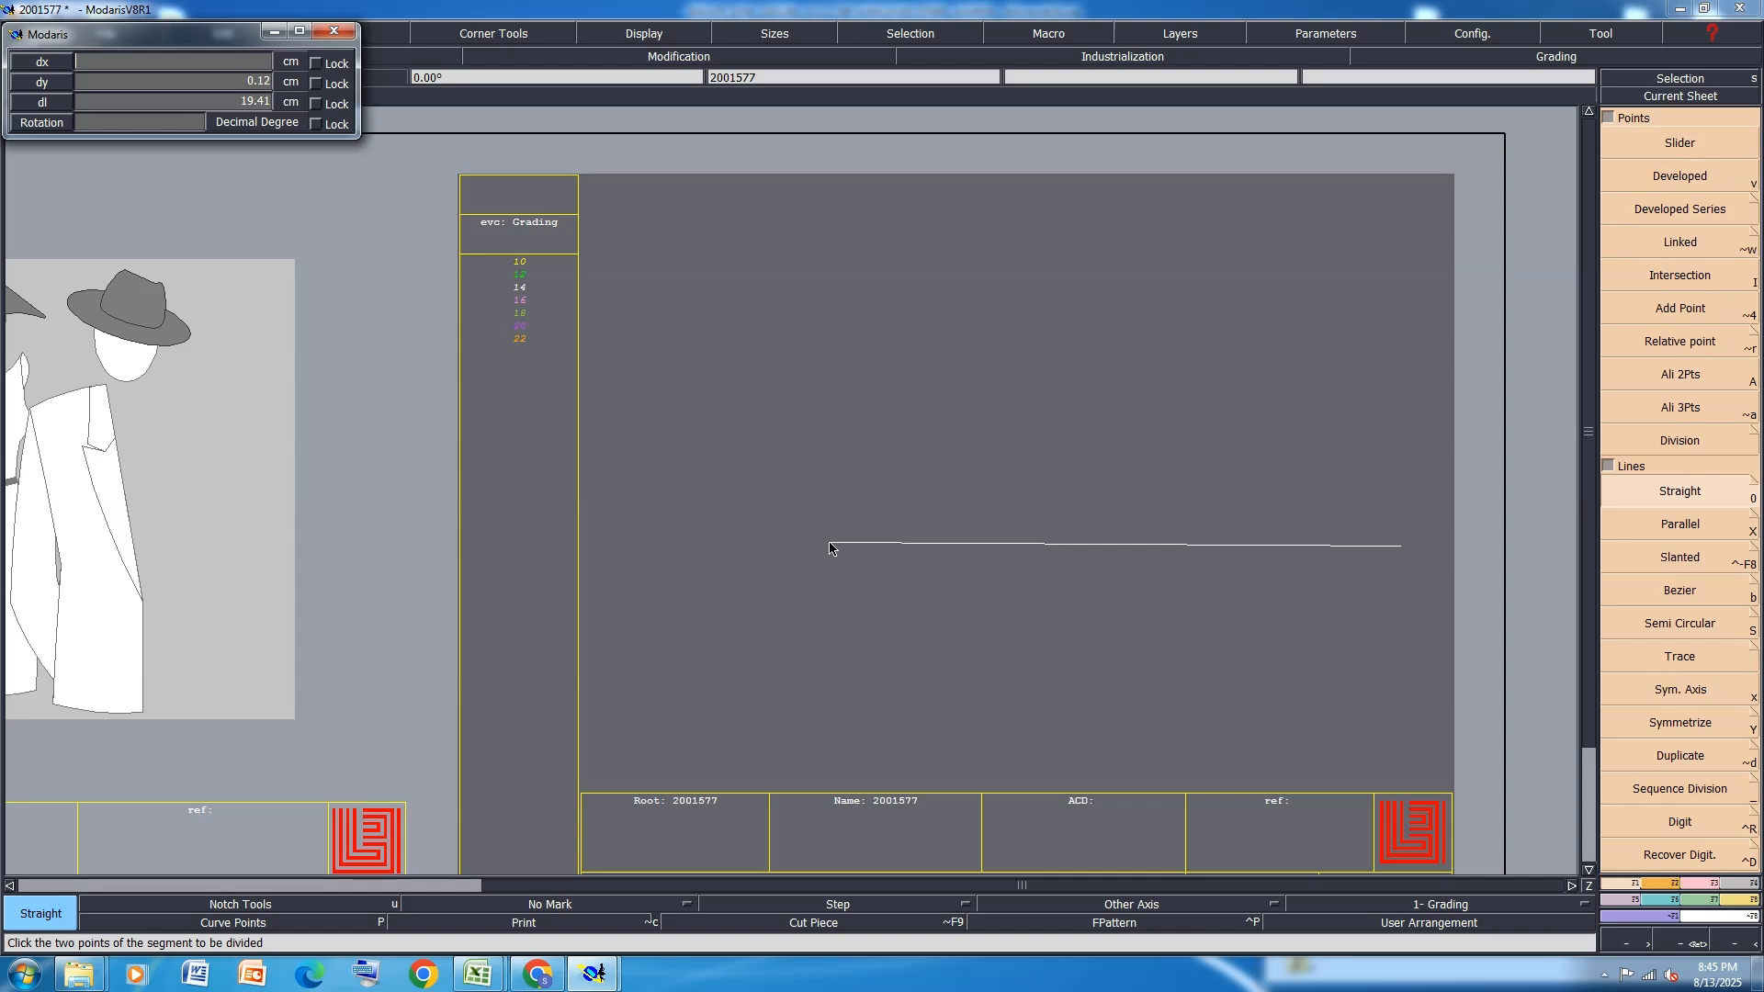
type("-68")
key("Return")
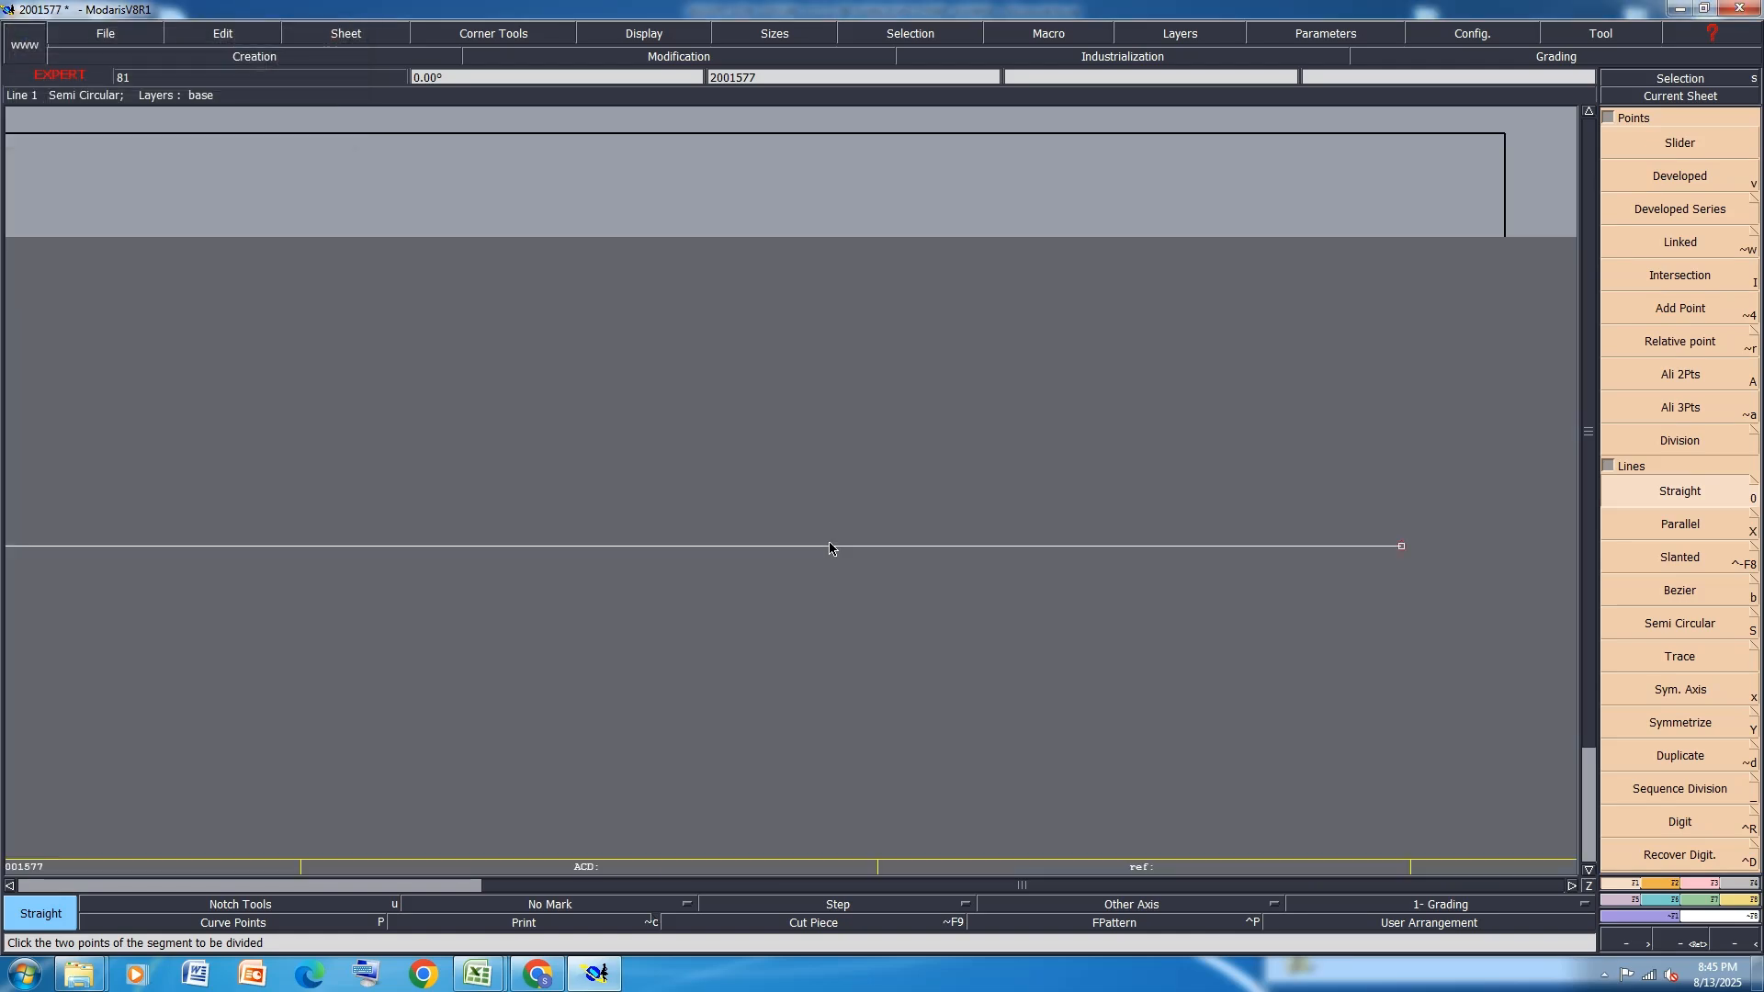
scroll(829, 548, "down", 2)
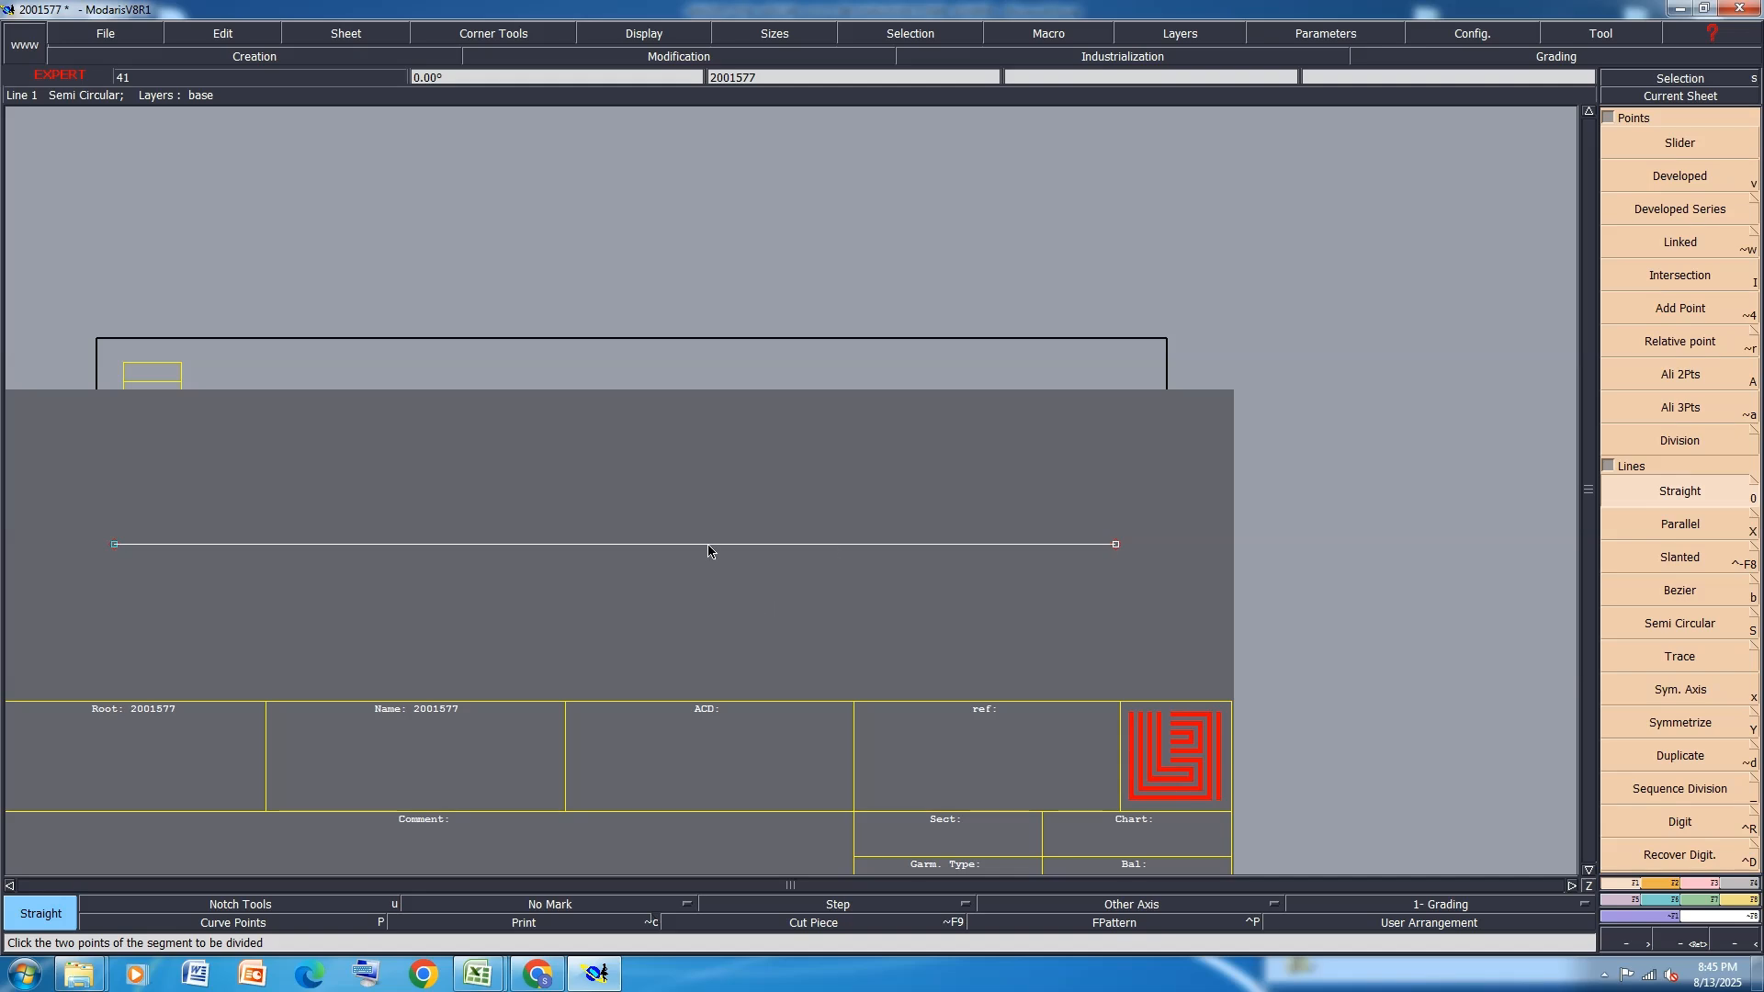
Try creating a parallel of the horizontal line at distances of 29 cm and -29 cm, and check the Parallel options
left_click(1706, 526)
left_click(822, 546)
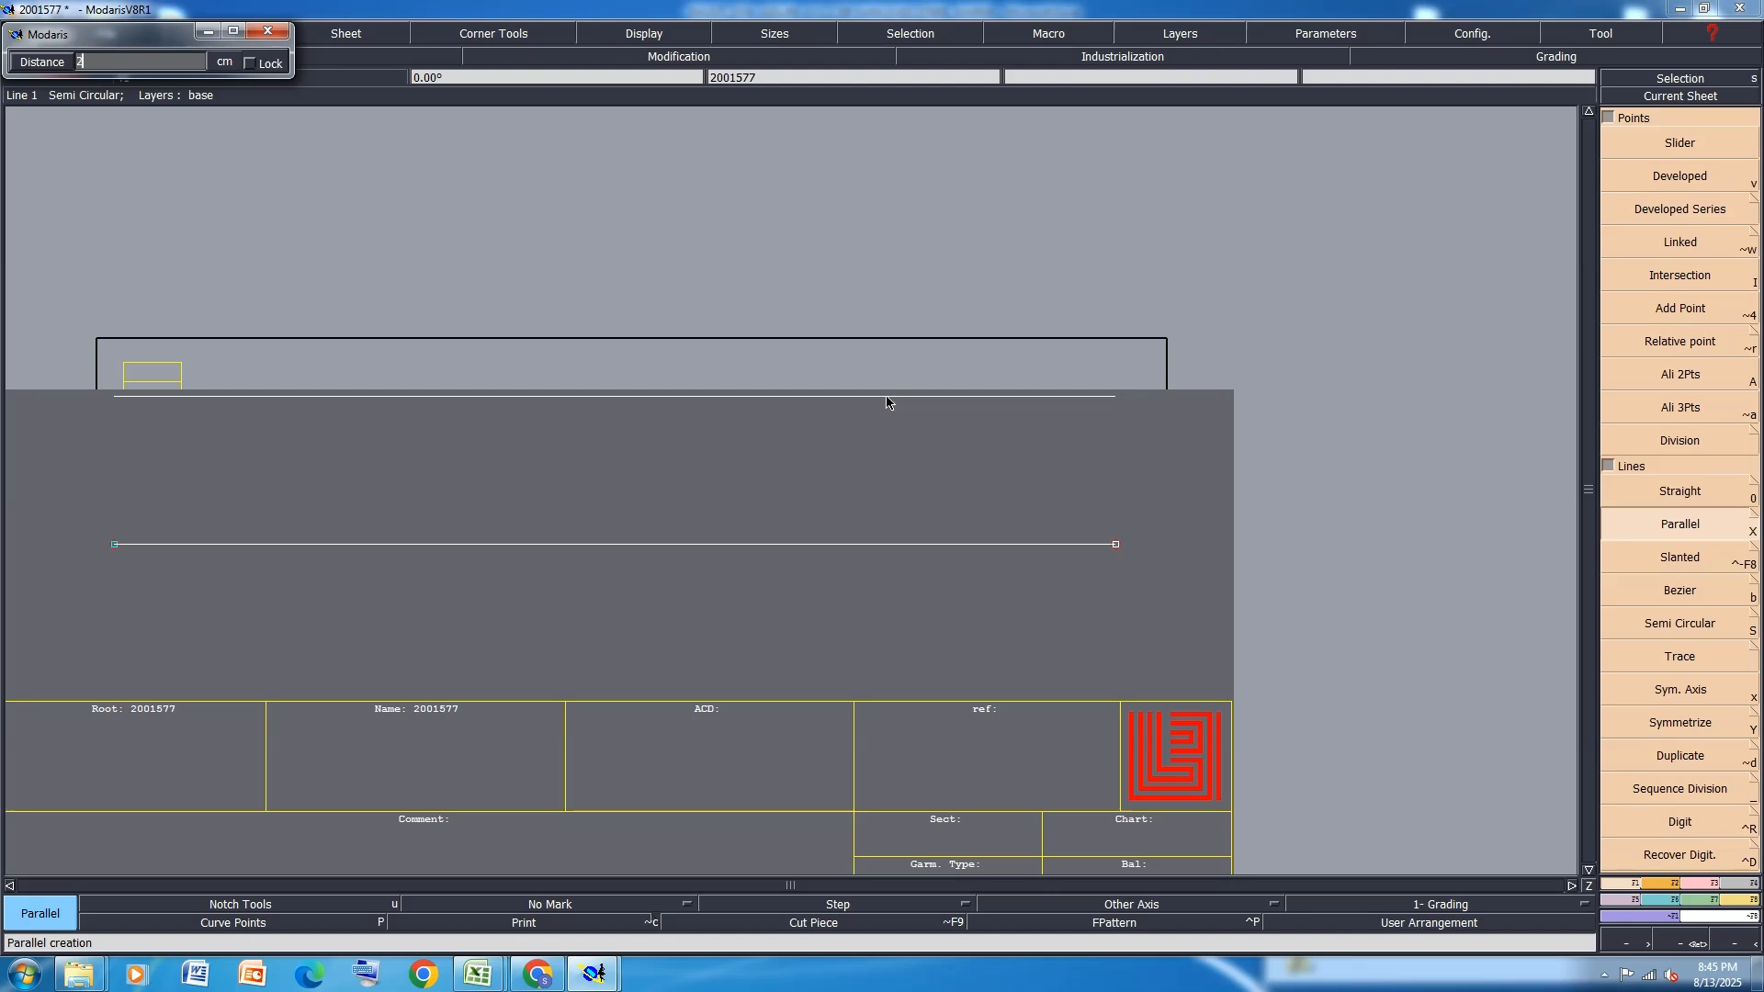
type("2")
key("Return")
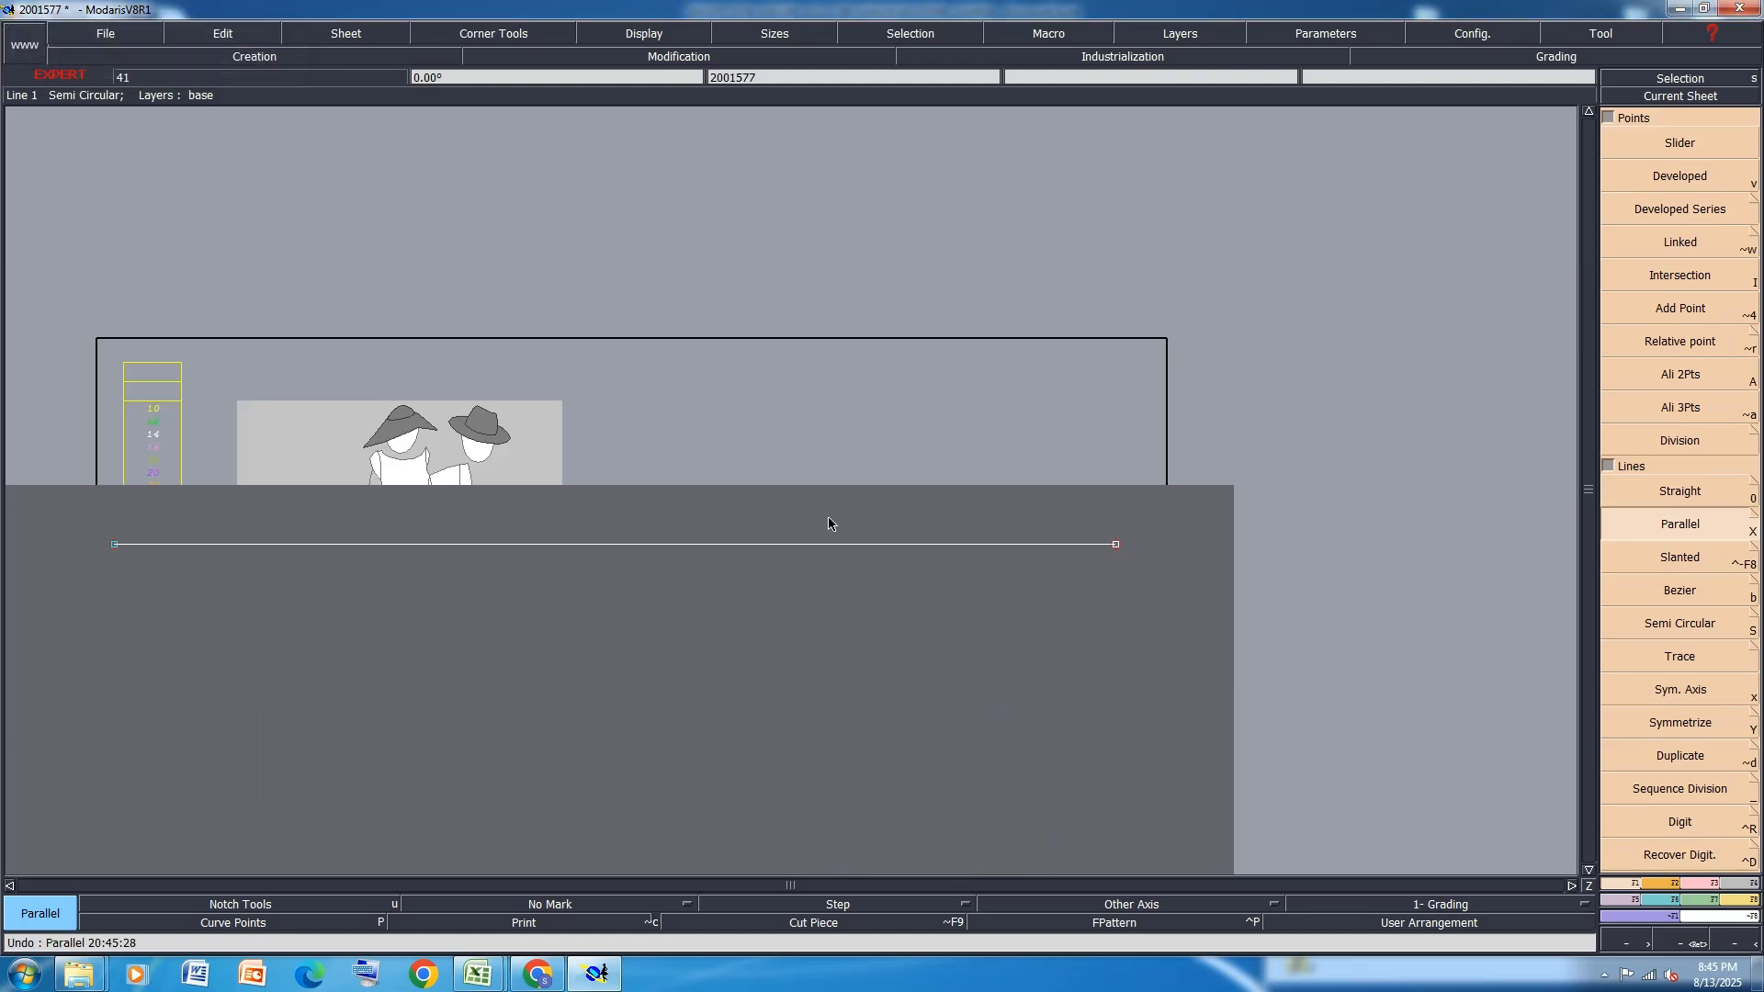
left_click(832, 546)
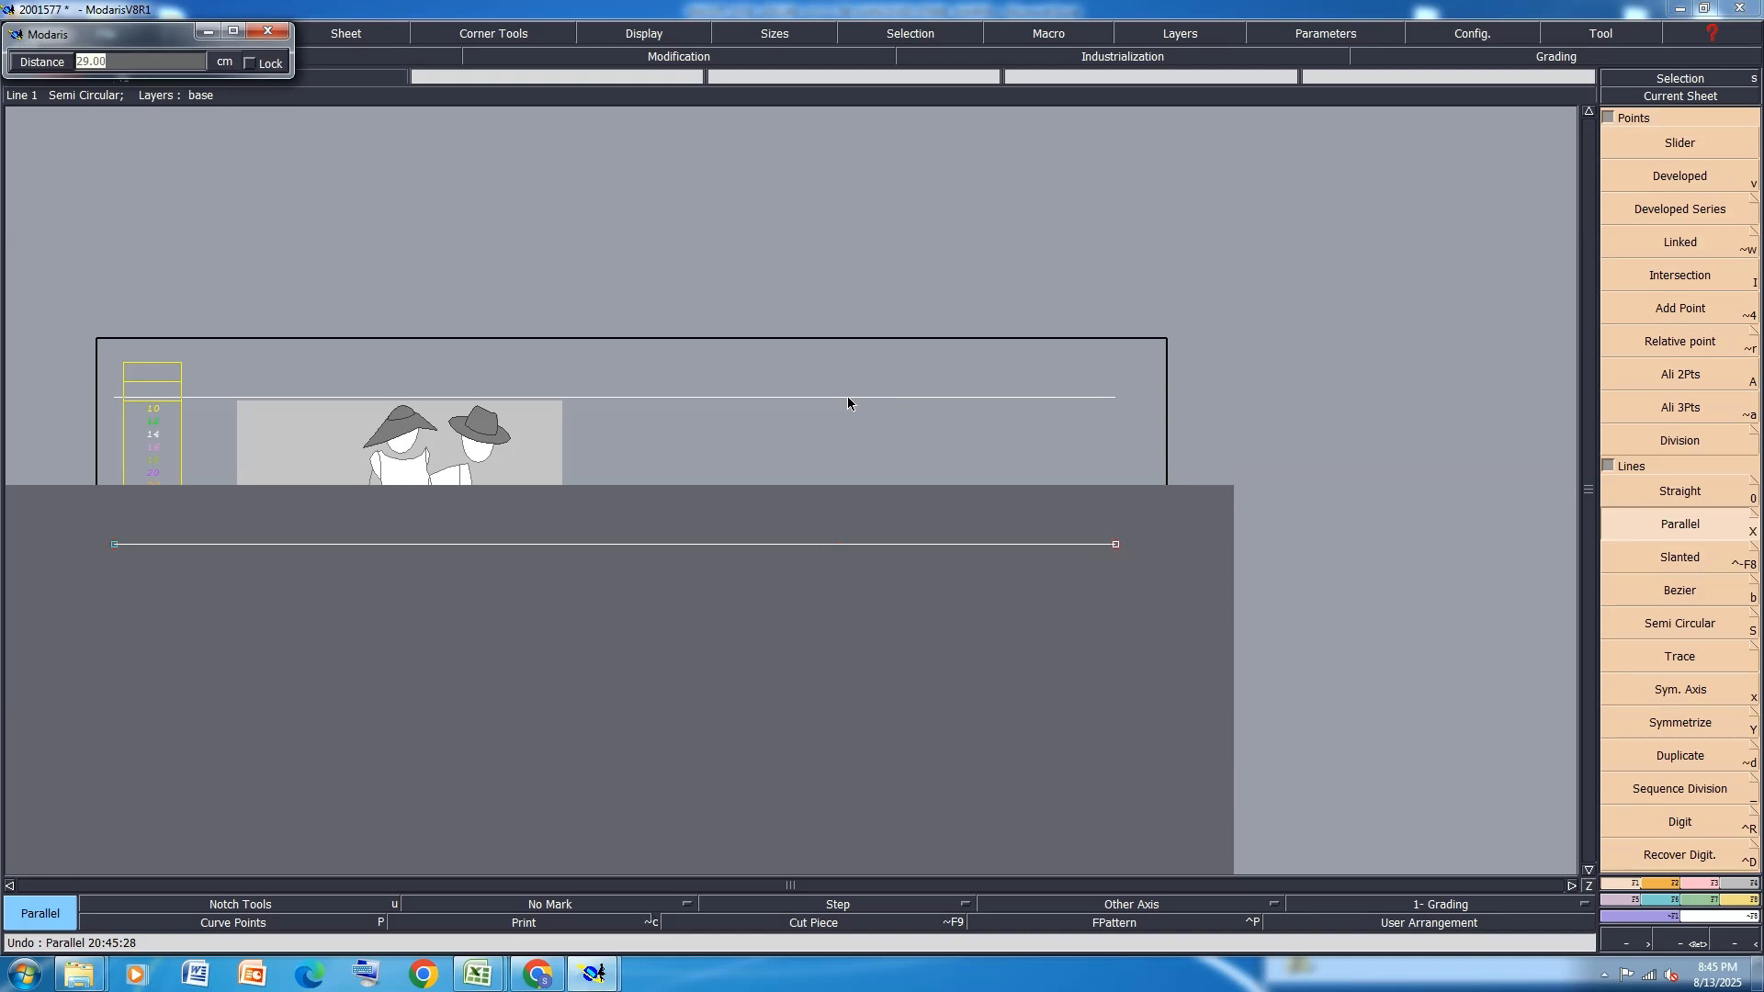
type("-29")
key("Return")
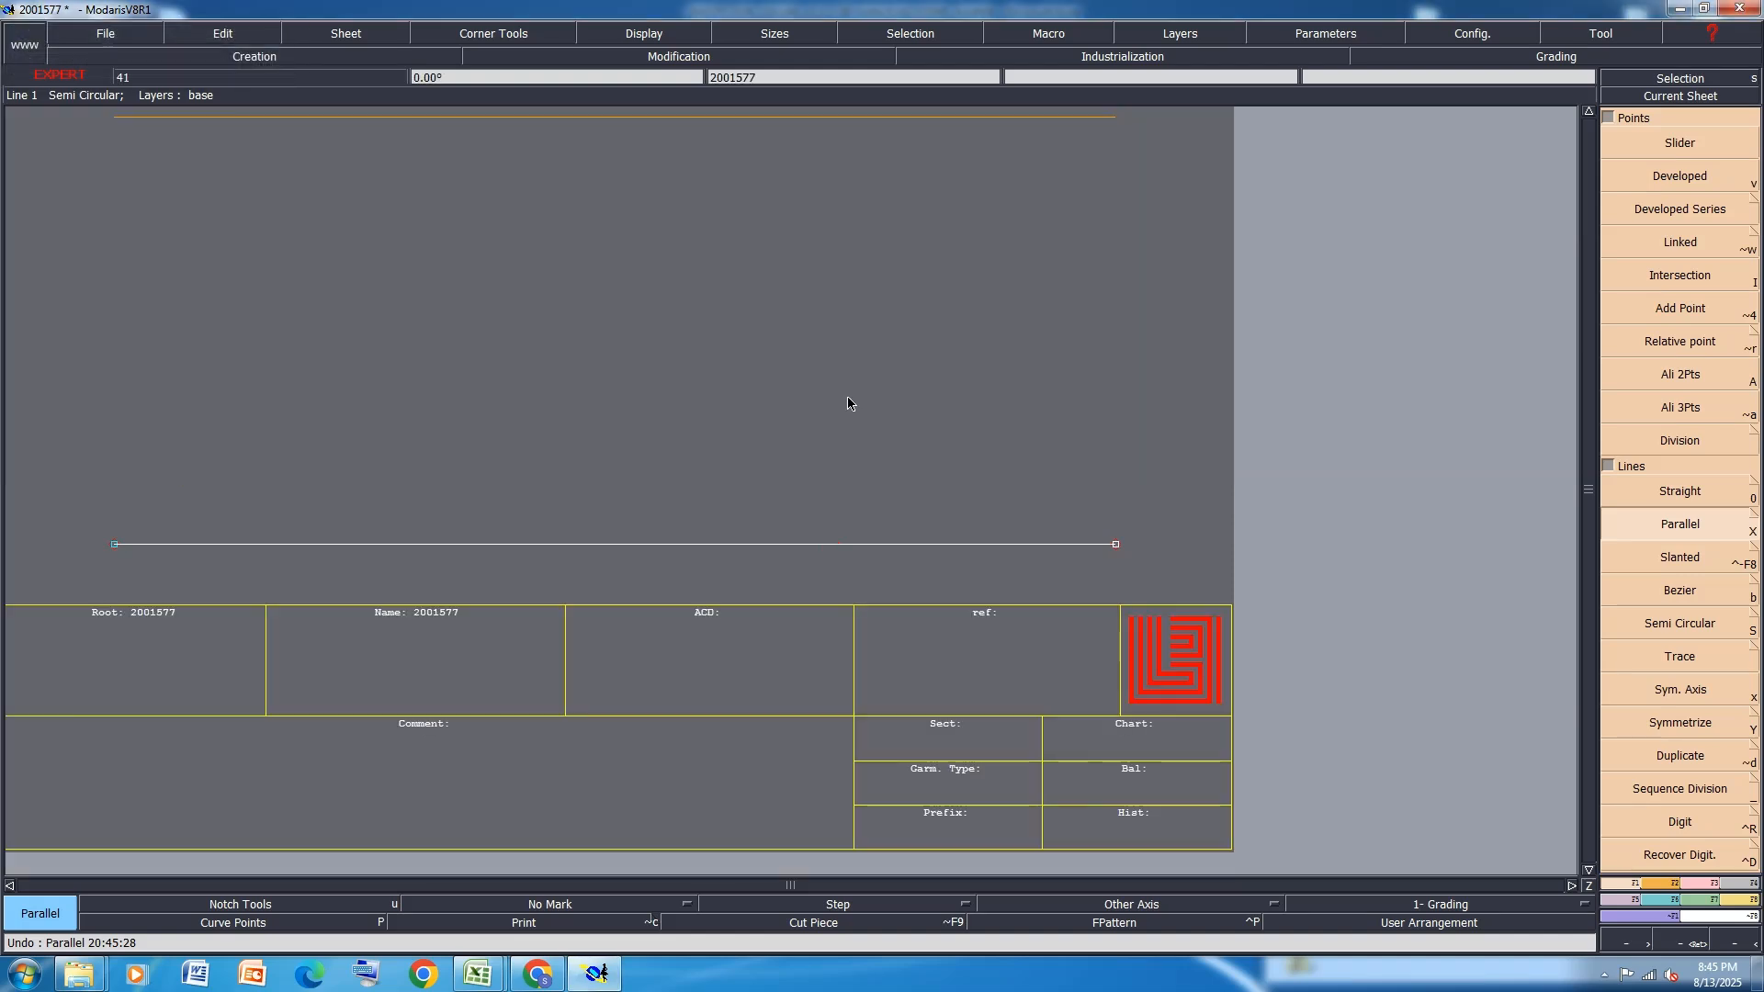
scroll(854, 464, "down", 3)
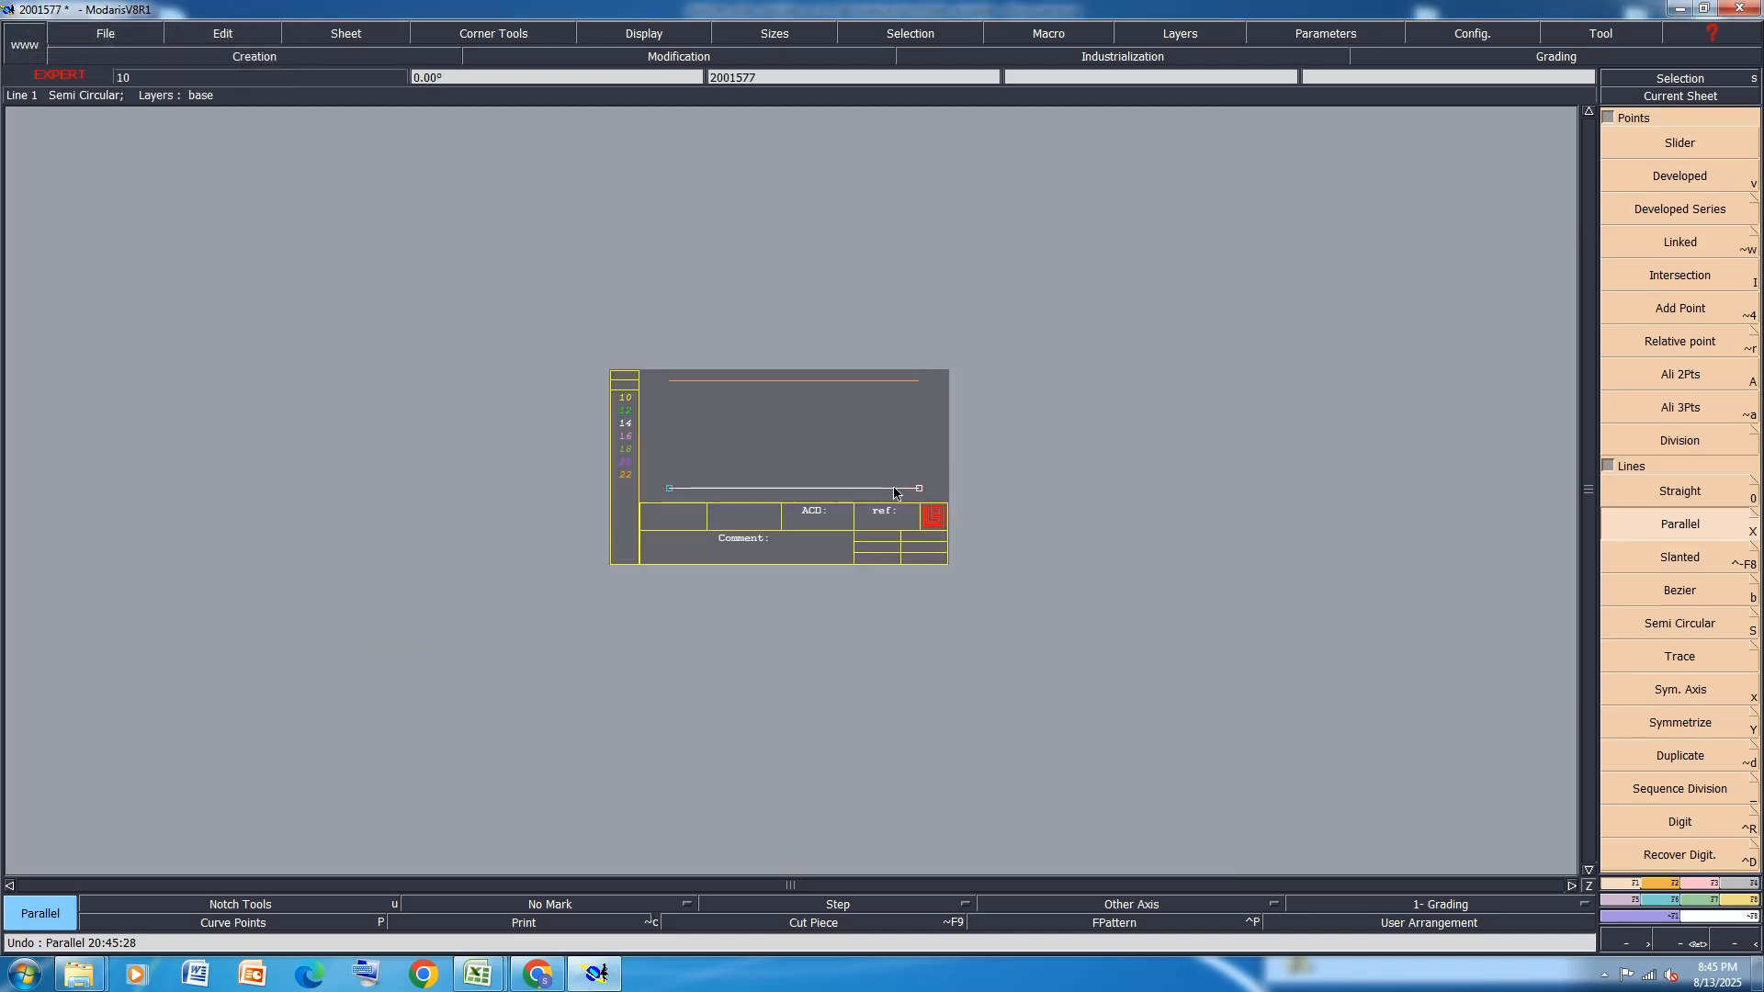
left_click(1753, 515)
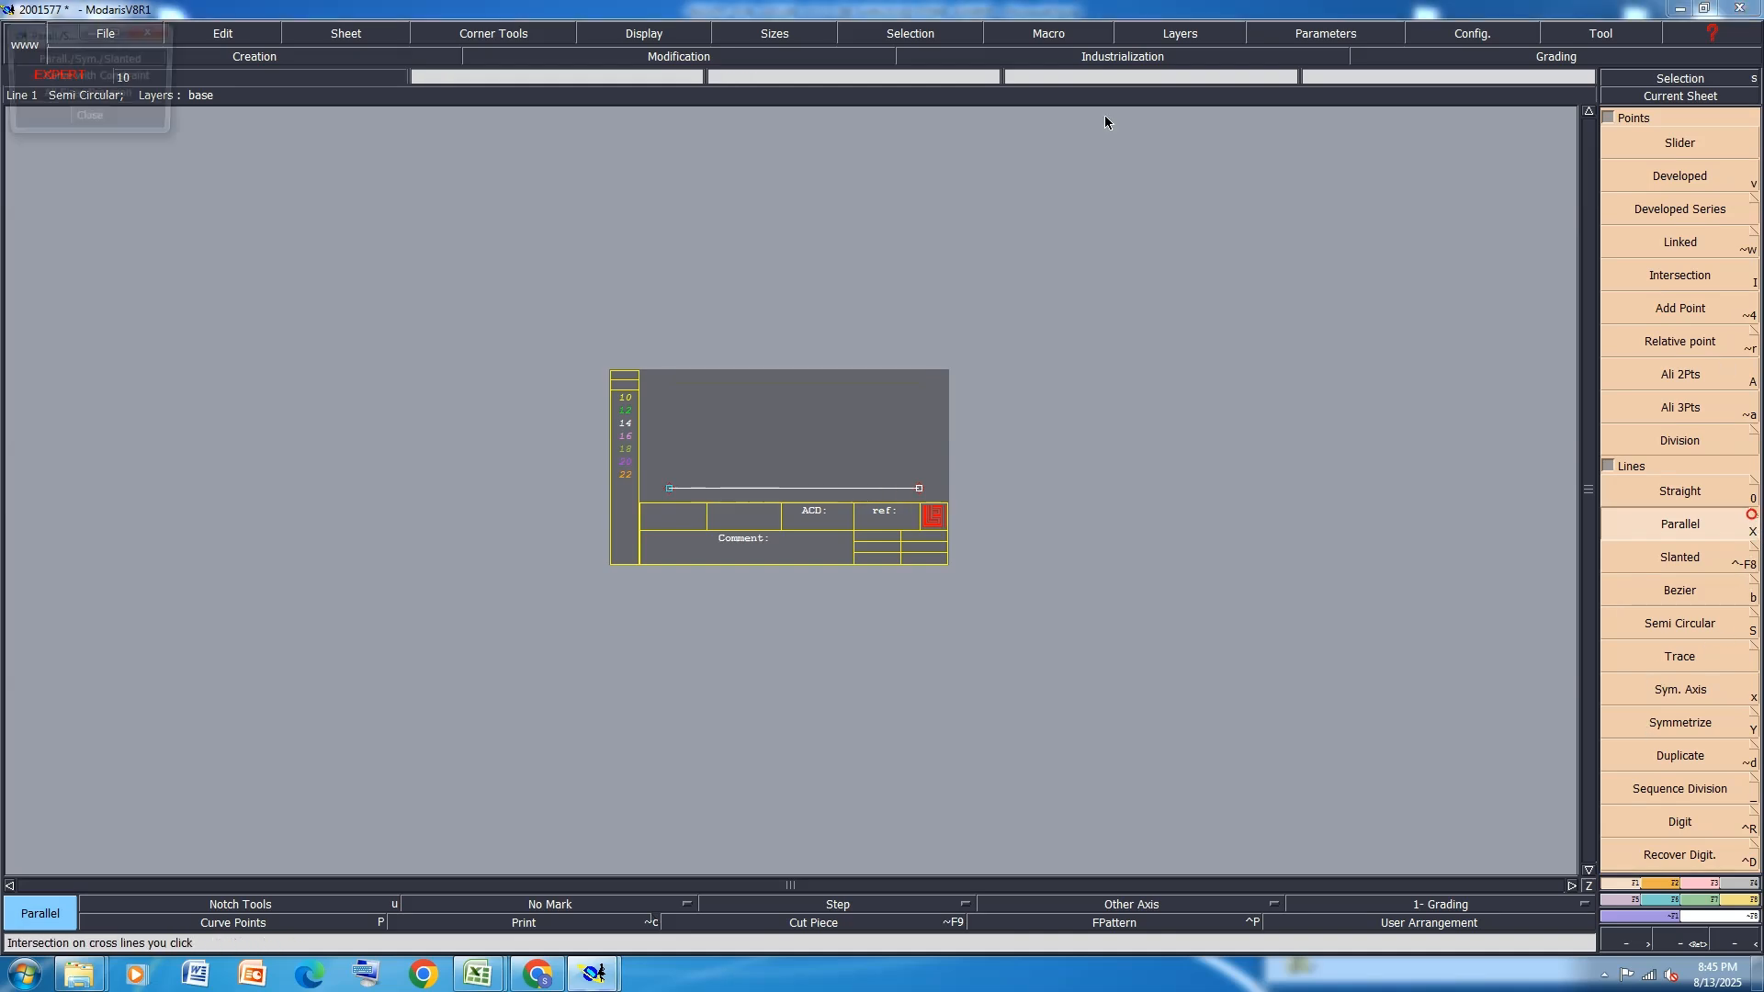
left_click(90, 115)
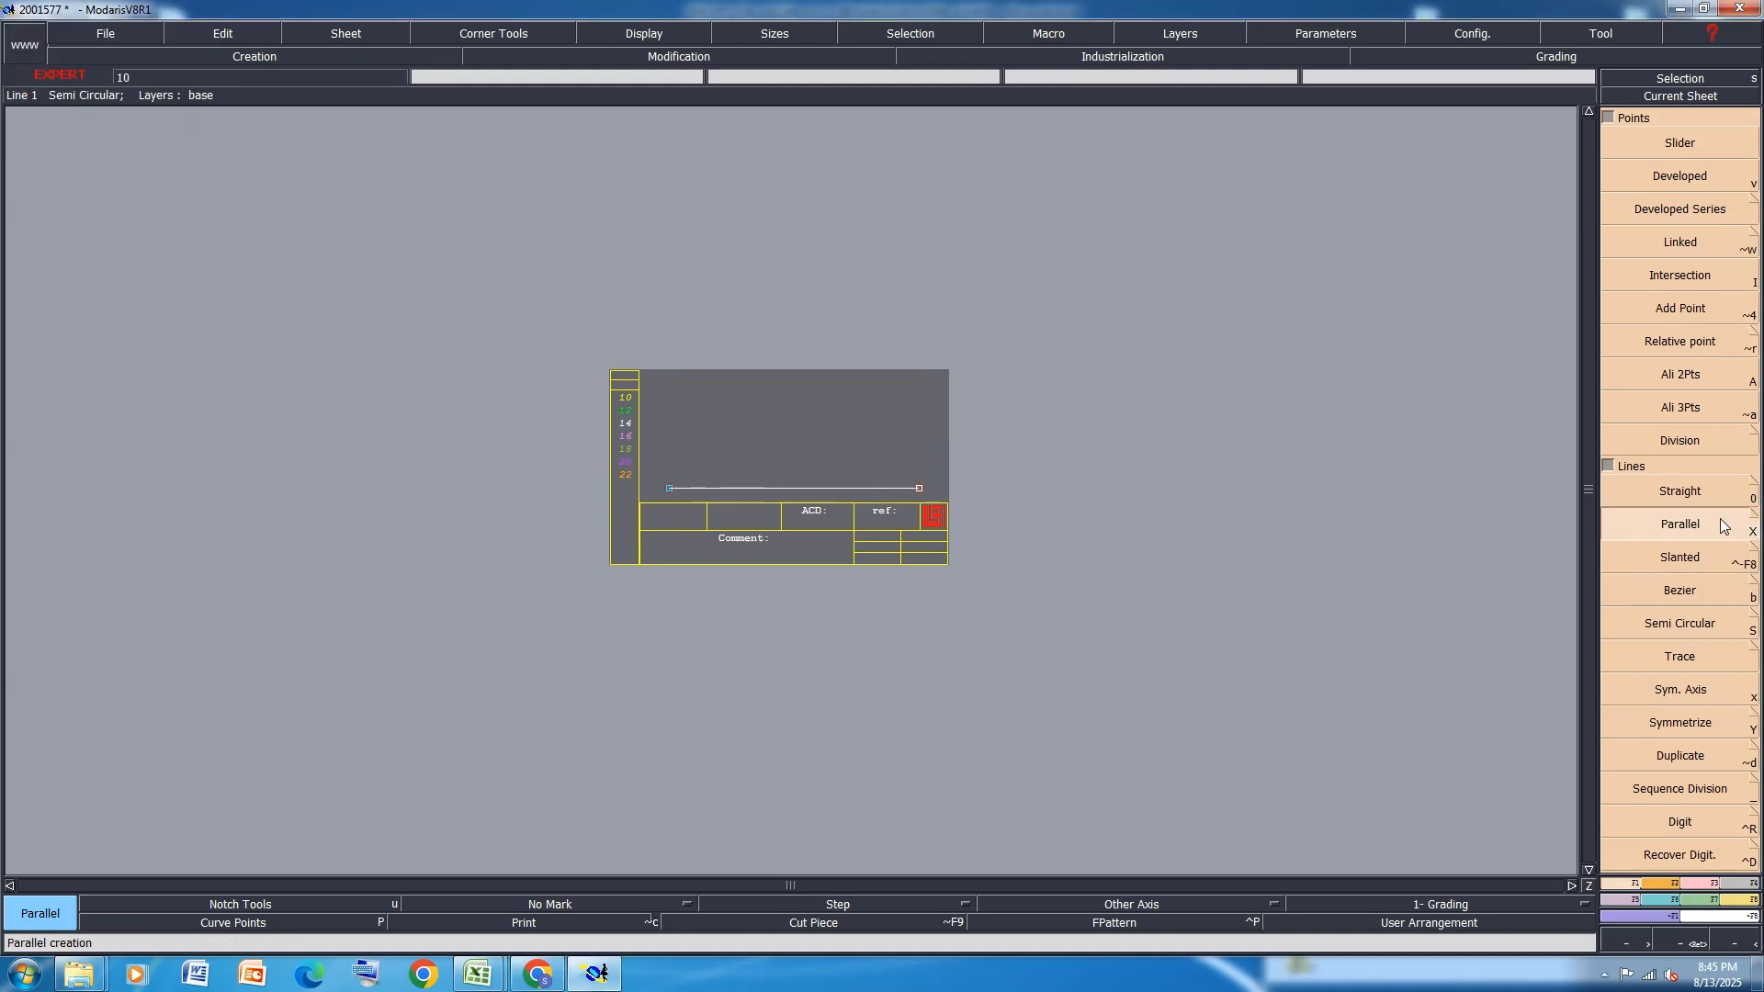
Create a parallel of the horizontal line above it at a distance of -29 cm
left_click(1691, 492)
left_click(1695, 523)
scroll(864, 465, "up", 1)
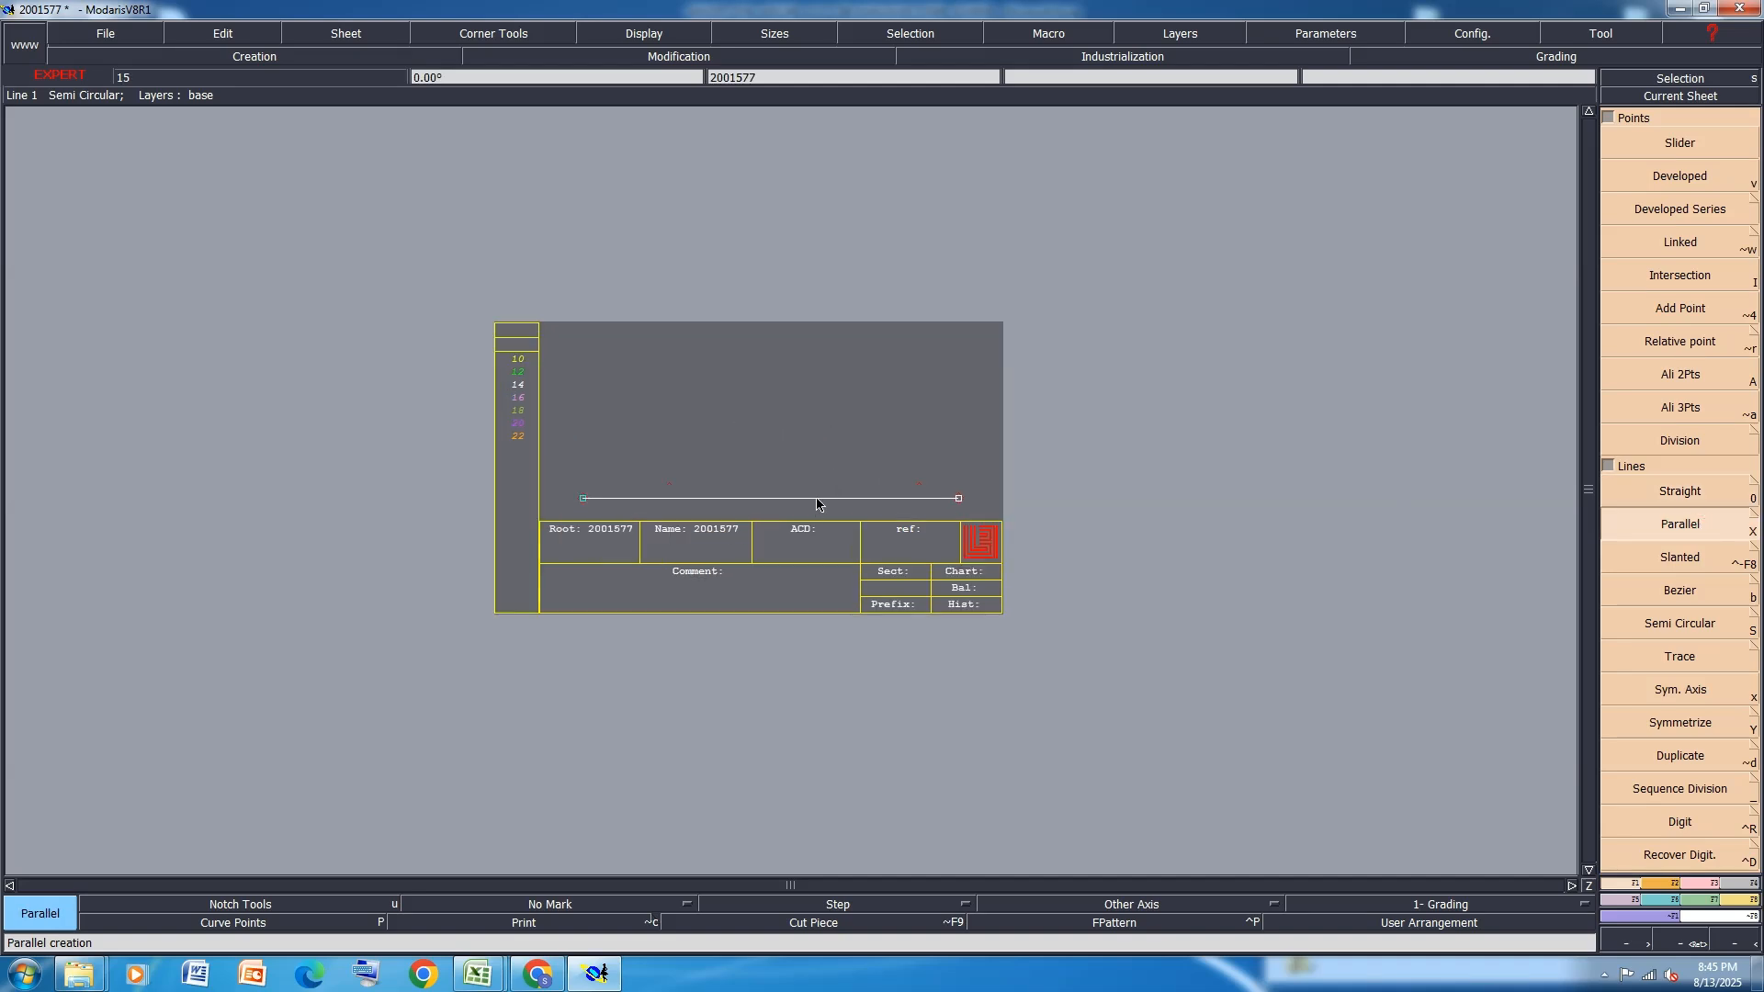
left_click(816, 499)
key("Down")
type("-29")
key("Return")
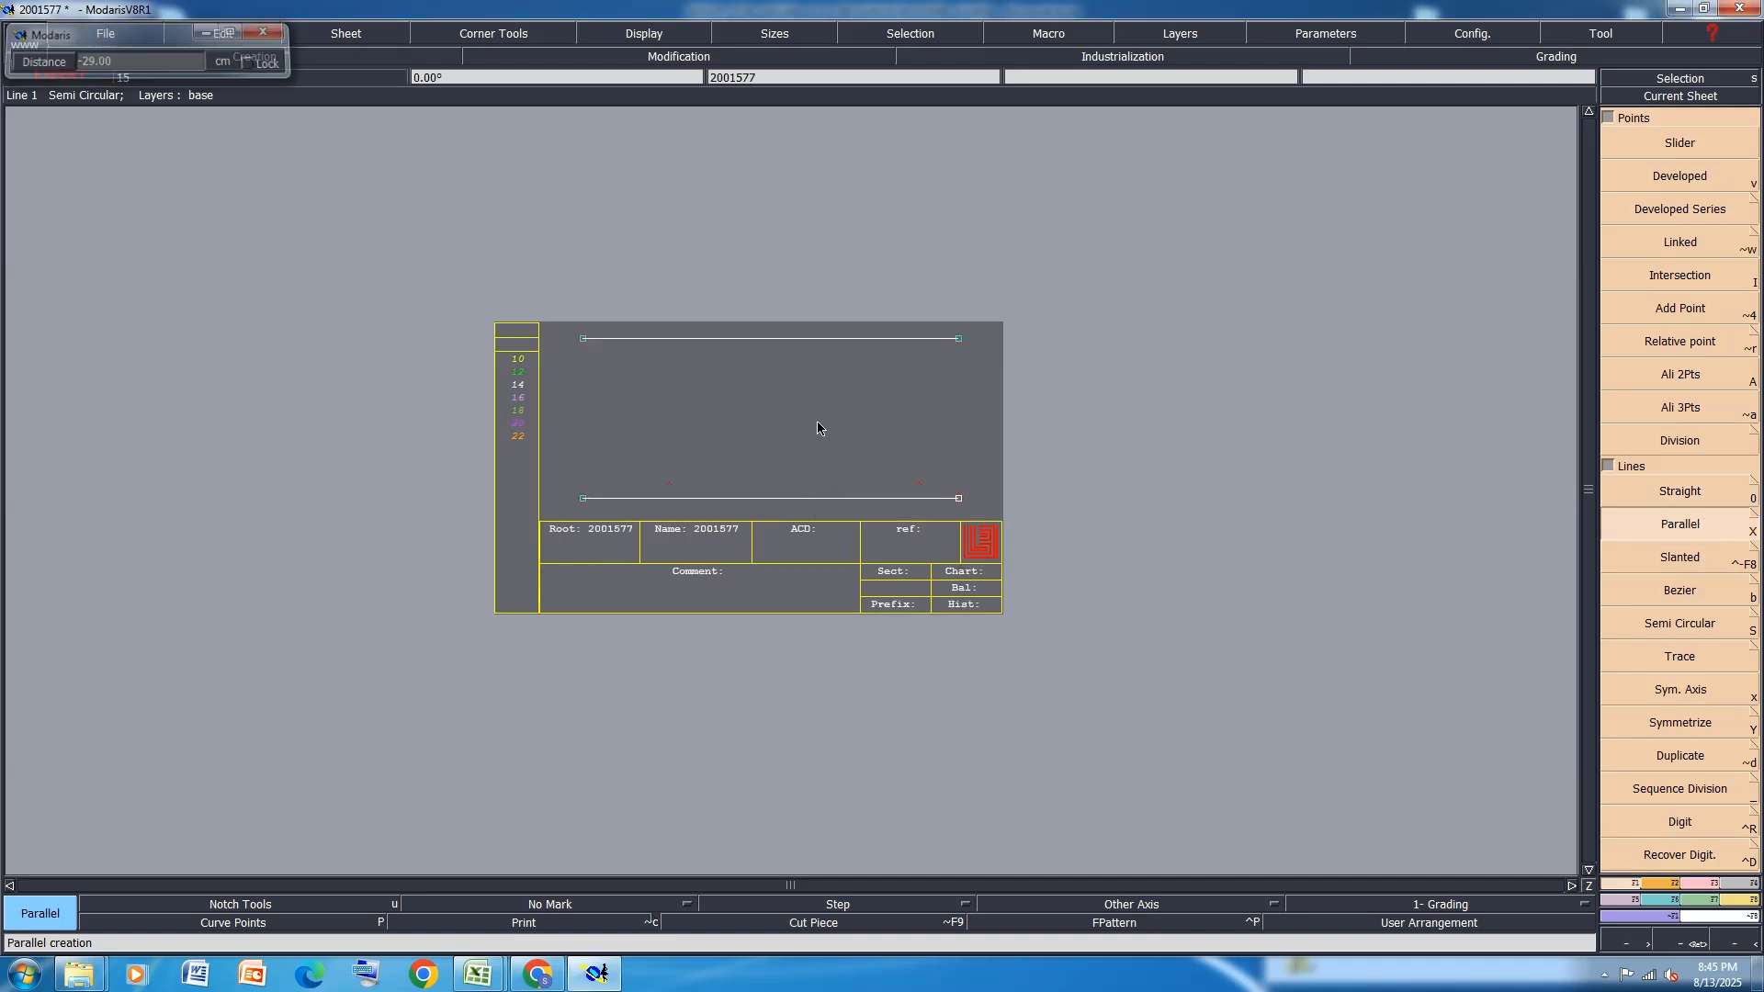
Join the right-hand endpoints of the two horizontal lines with a vertical straight line
key("Home")
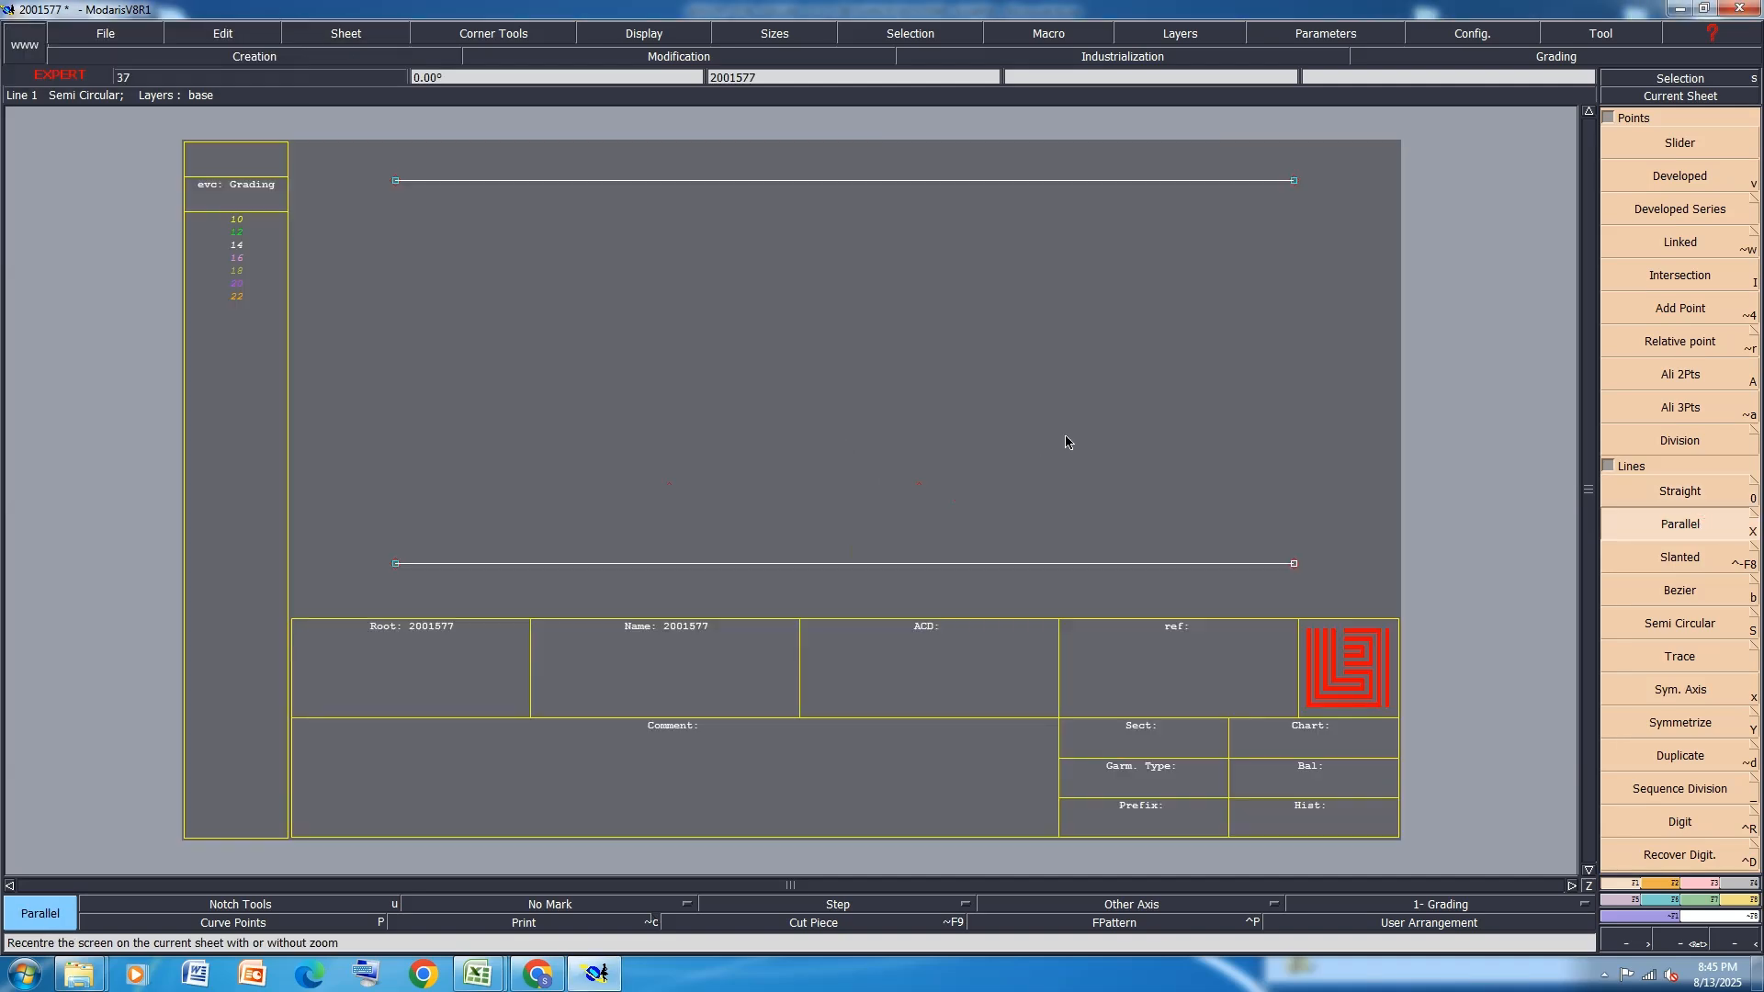
key("0")
left_click(1294, 180)
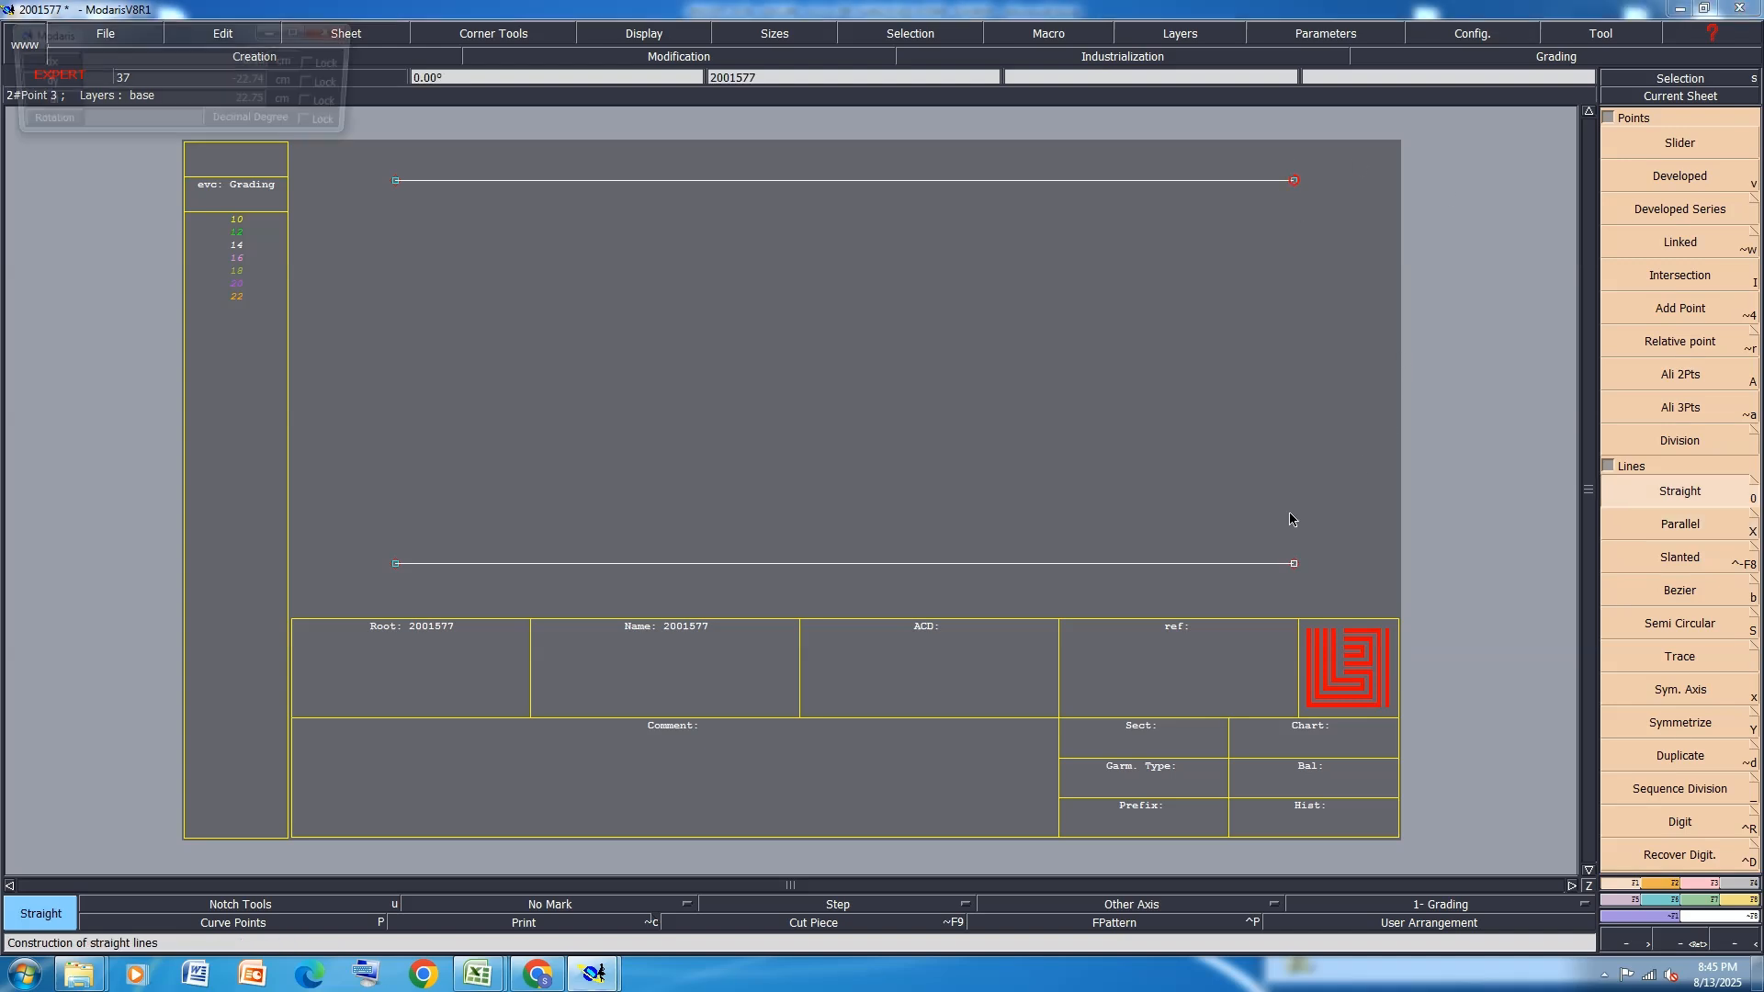
left_click(1295, 564)
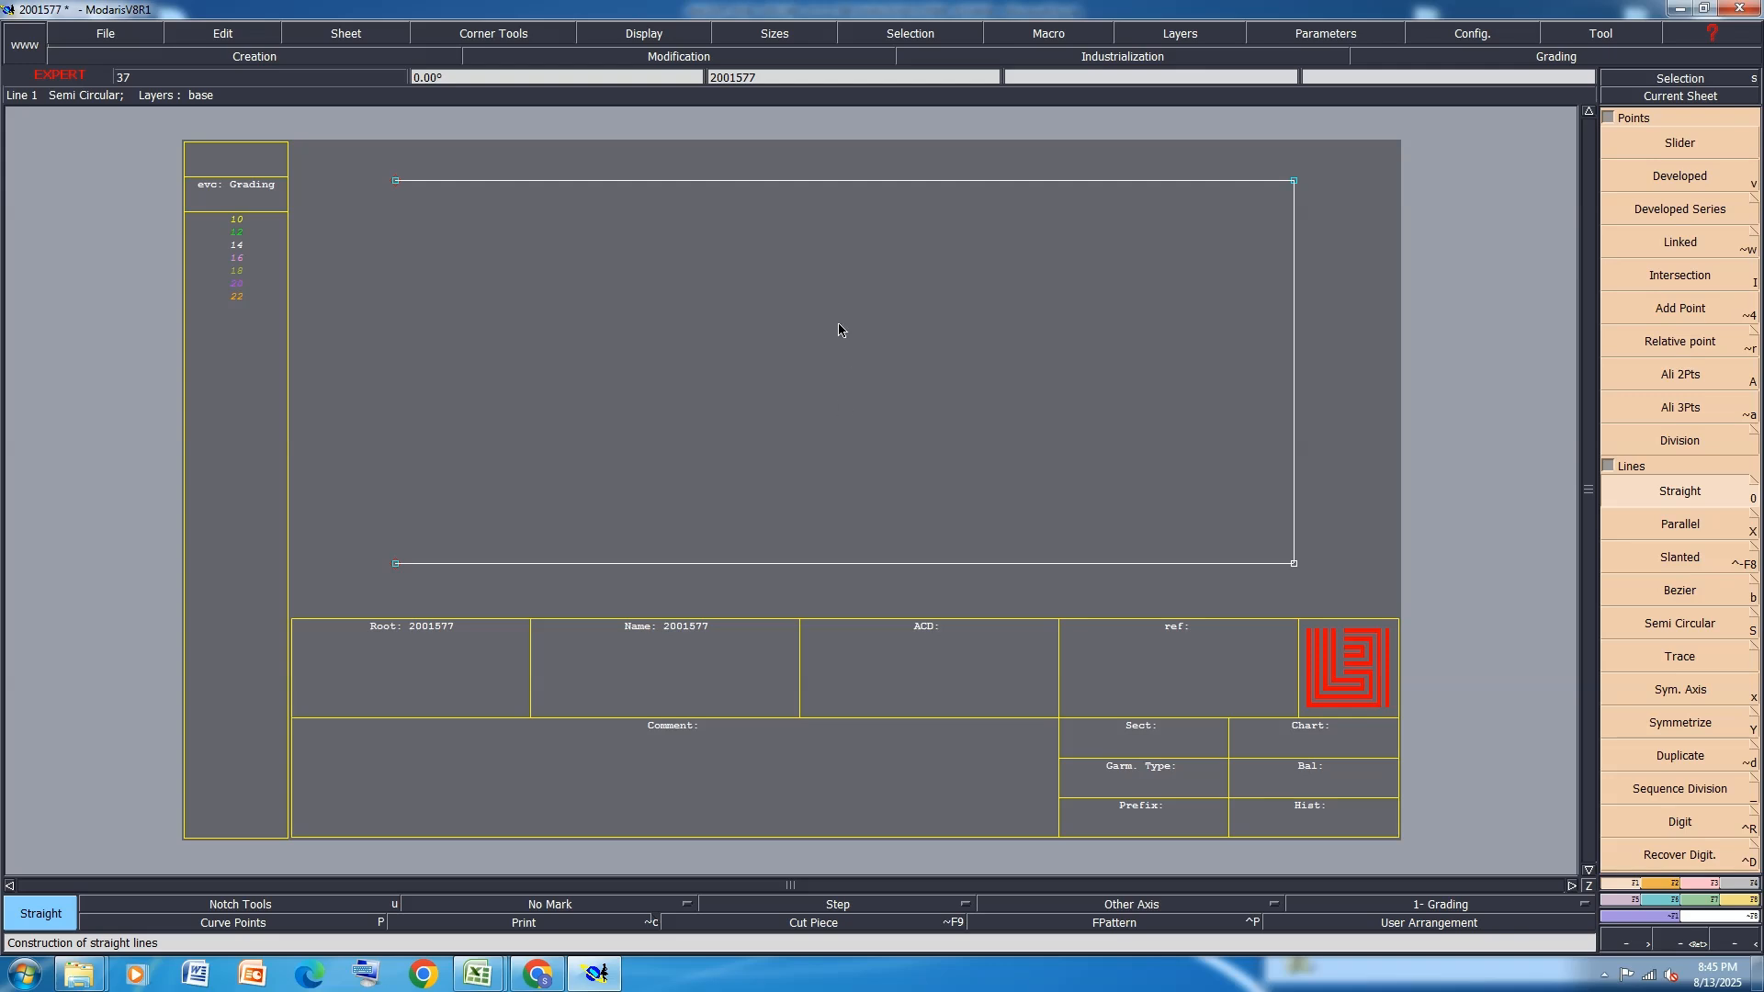
Save the model in the save directory and continue through the anomalies dialog
key("ctrl+s")
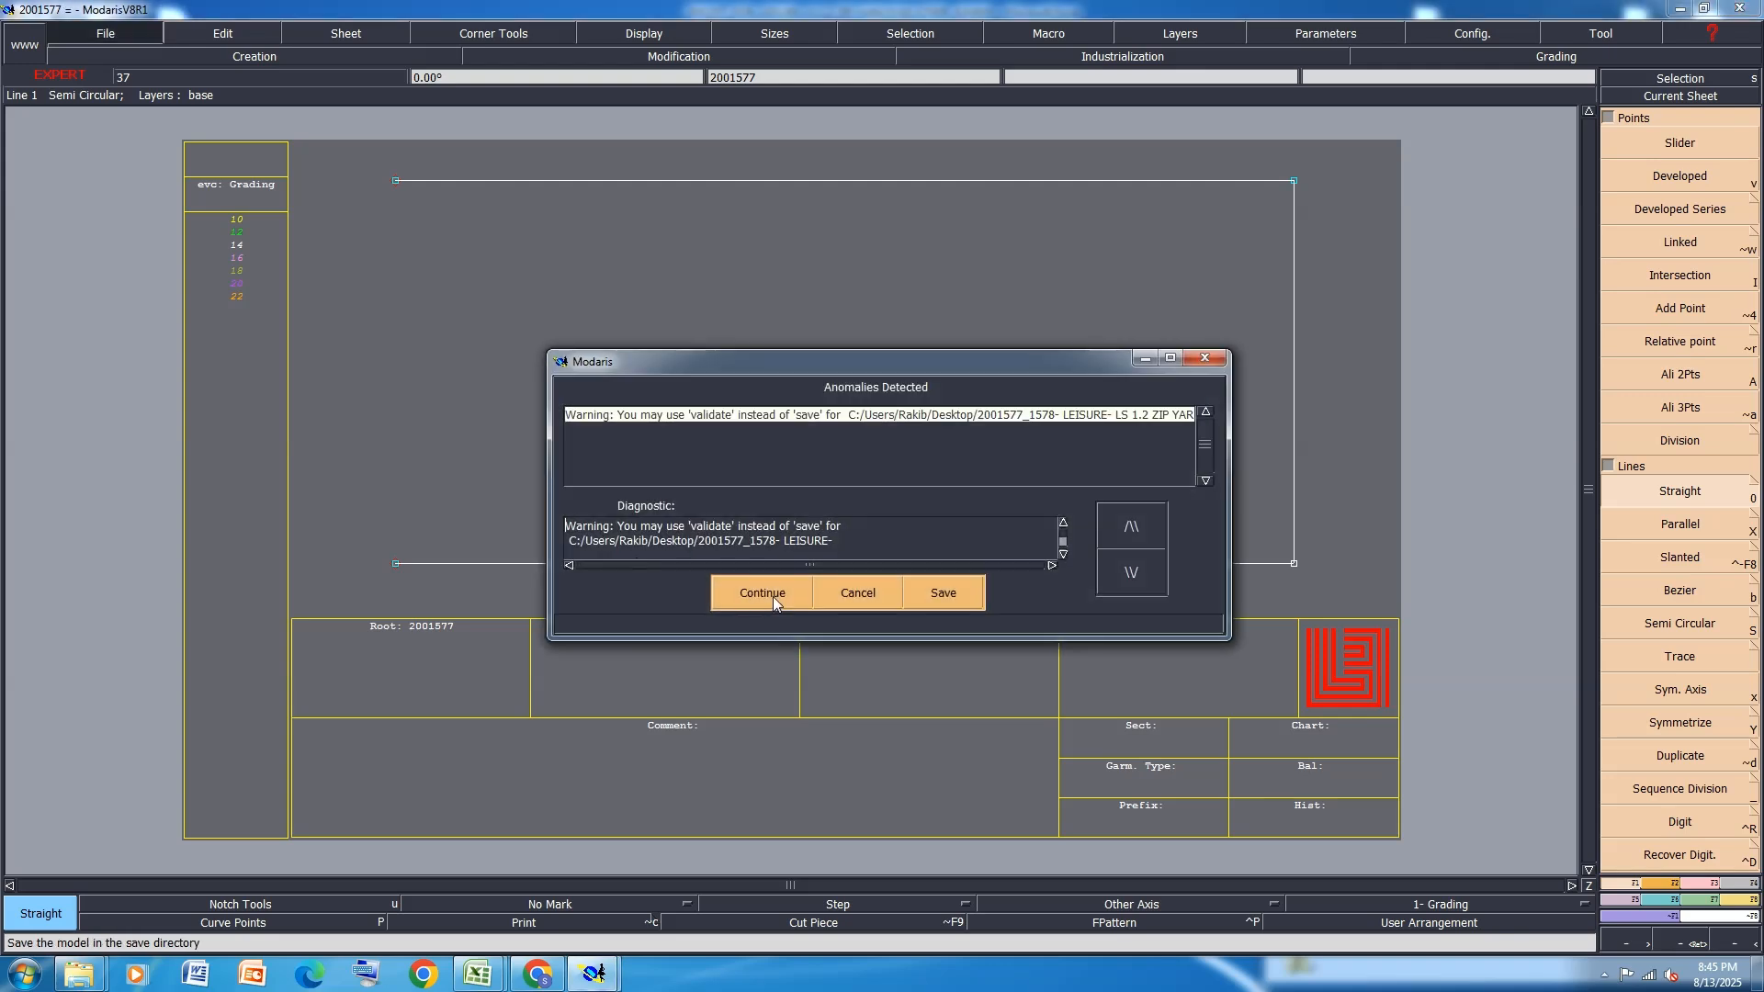
left_click(776, 595)
Switch to the 2001577_1578 size specification in Excel and highlight row 30, Neck Width - Seam to Seam, in yellow
mouse_move(477, 975)
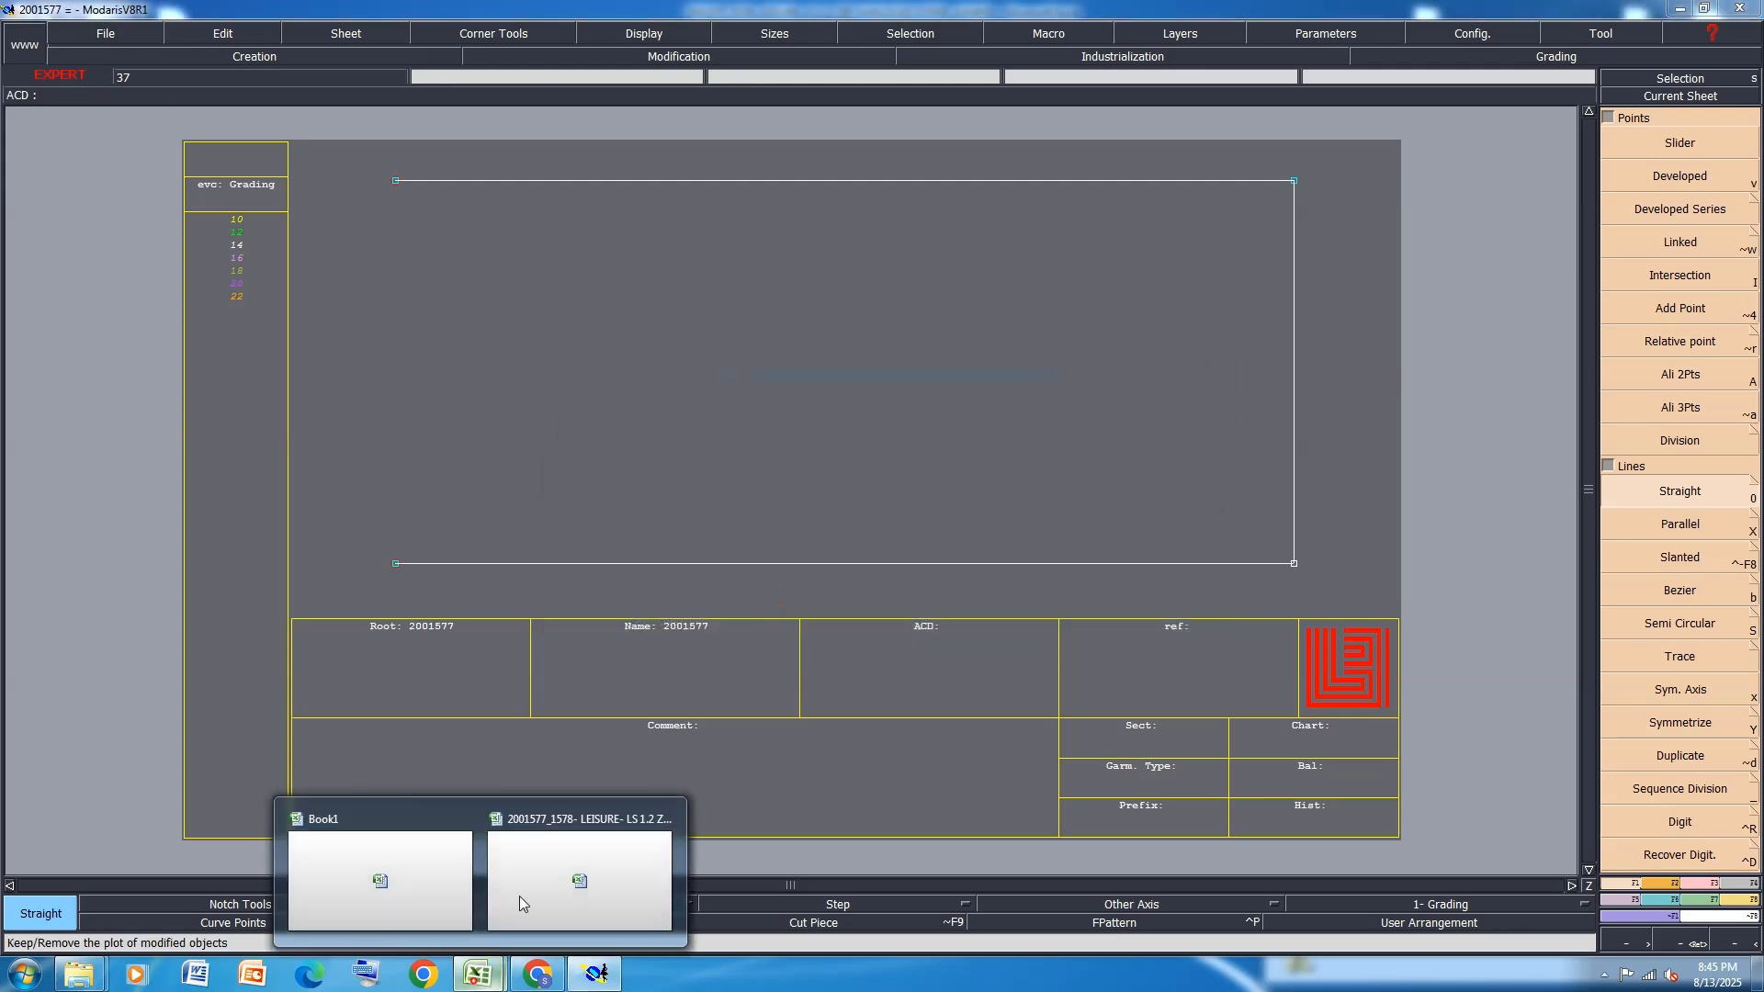
left_click(521, 907)
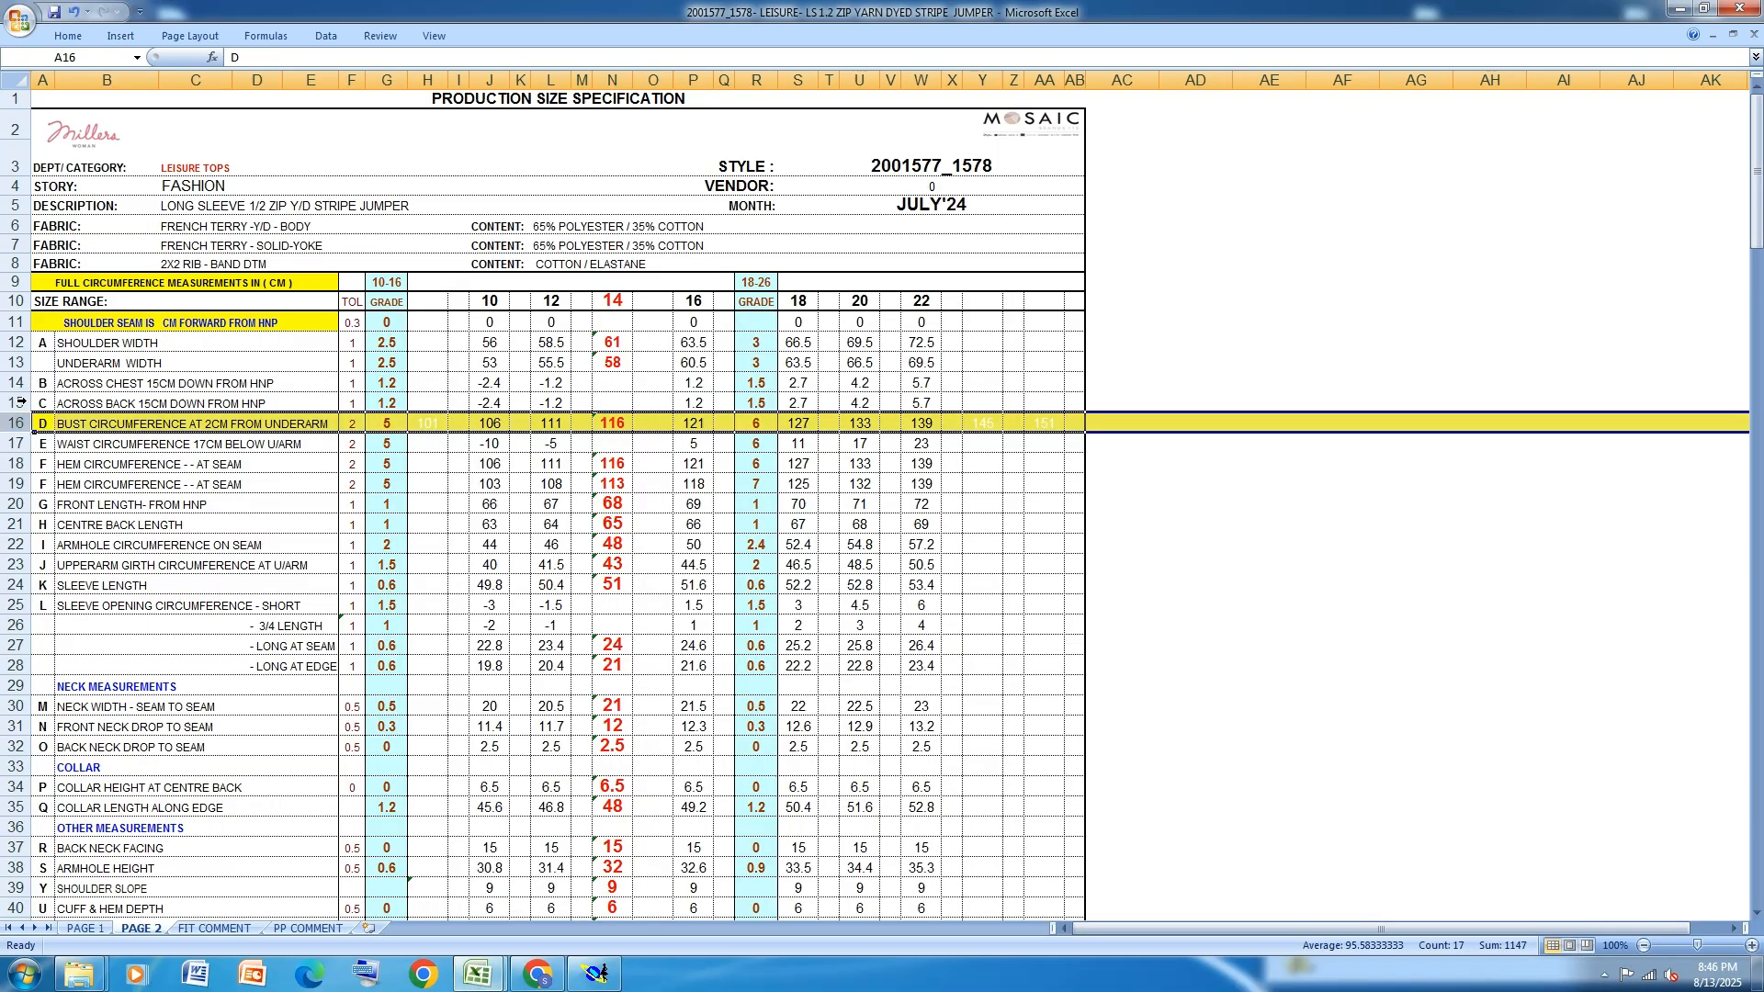
scroll(74, 718, "down", 2)
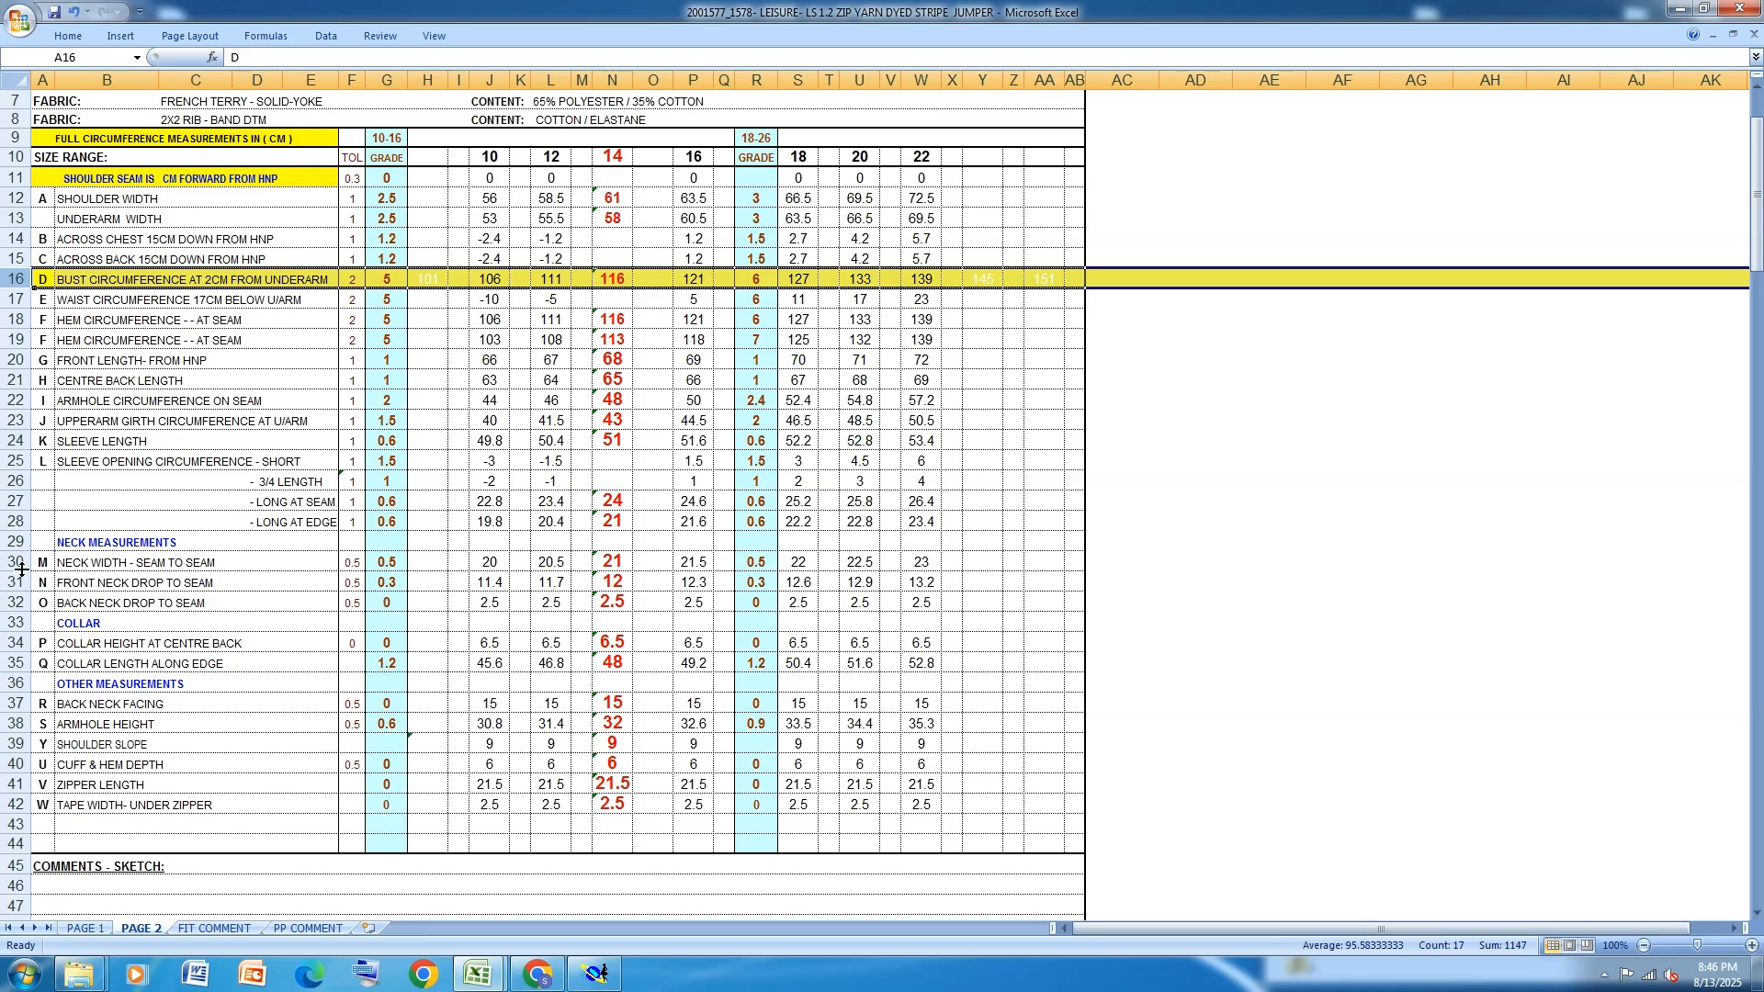
left_click(14, 562)
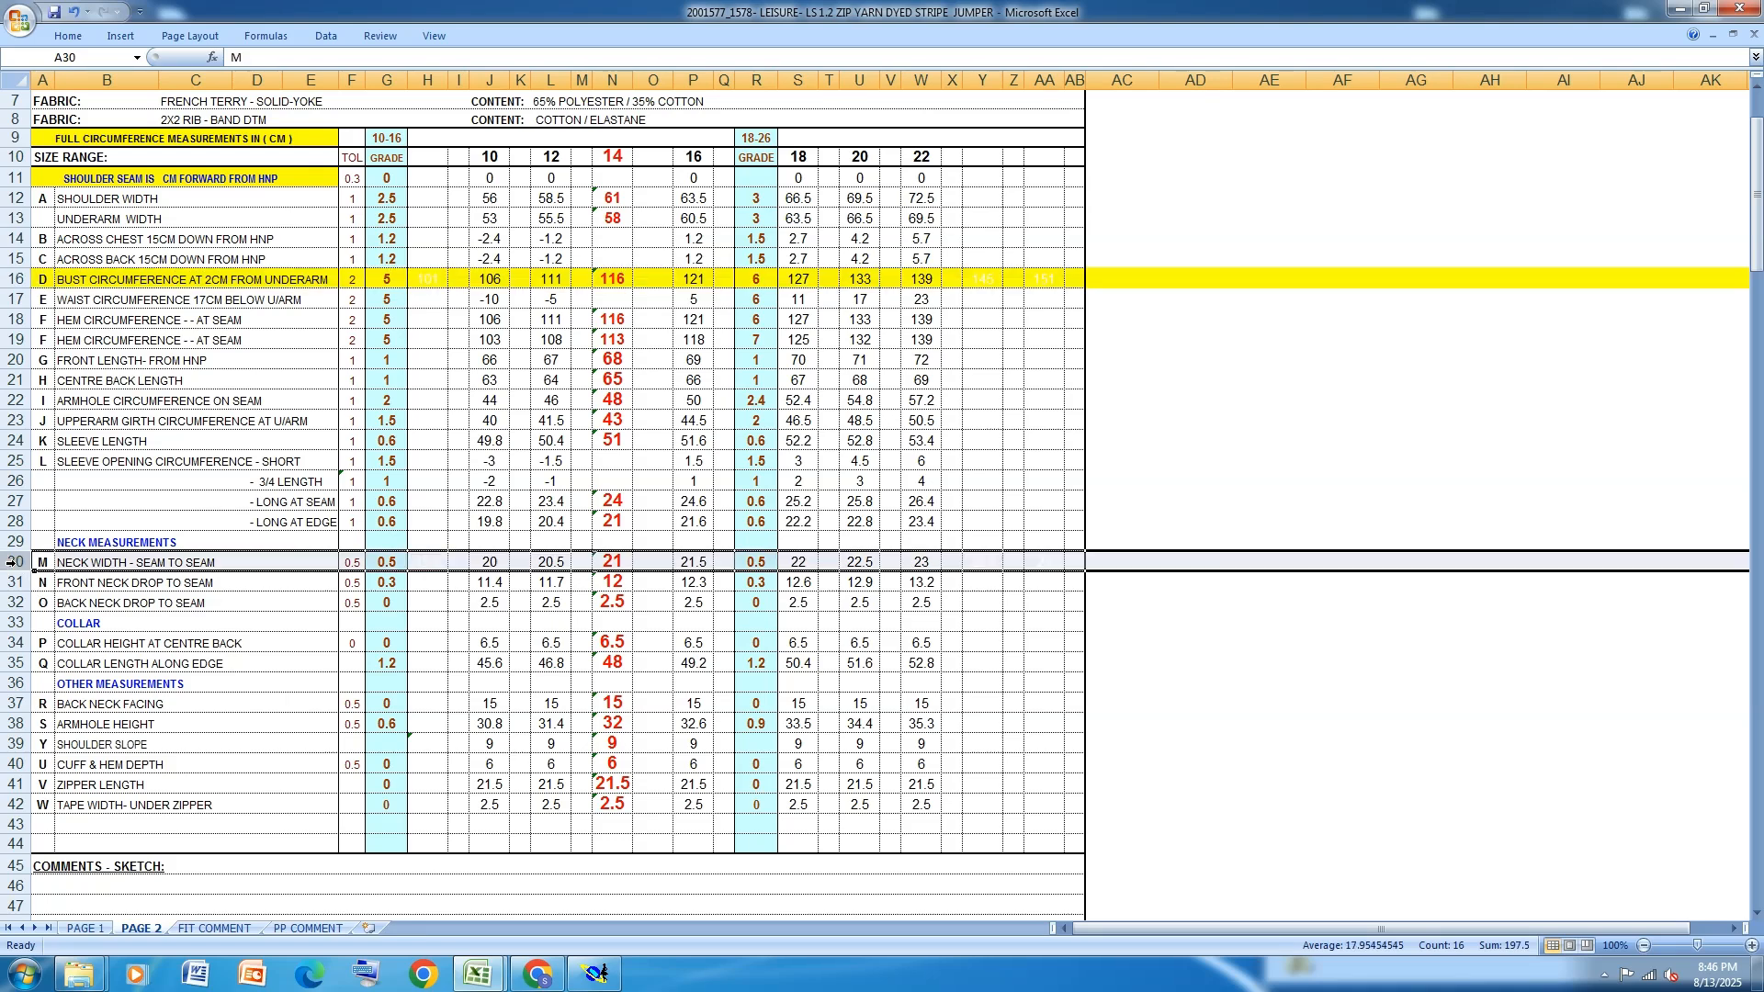
left_click(68, 35)
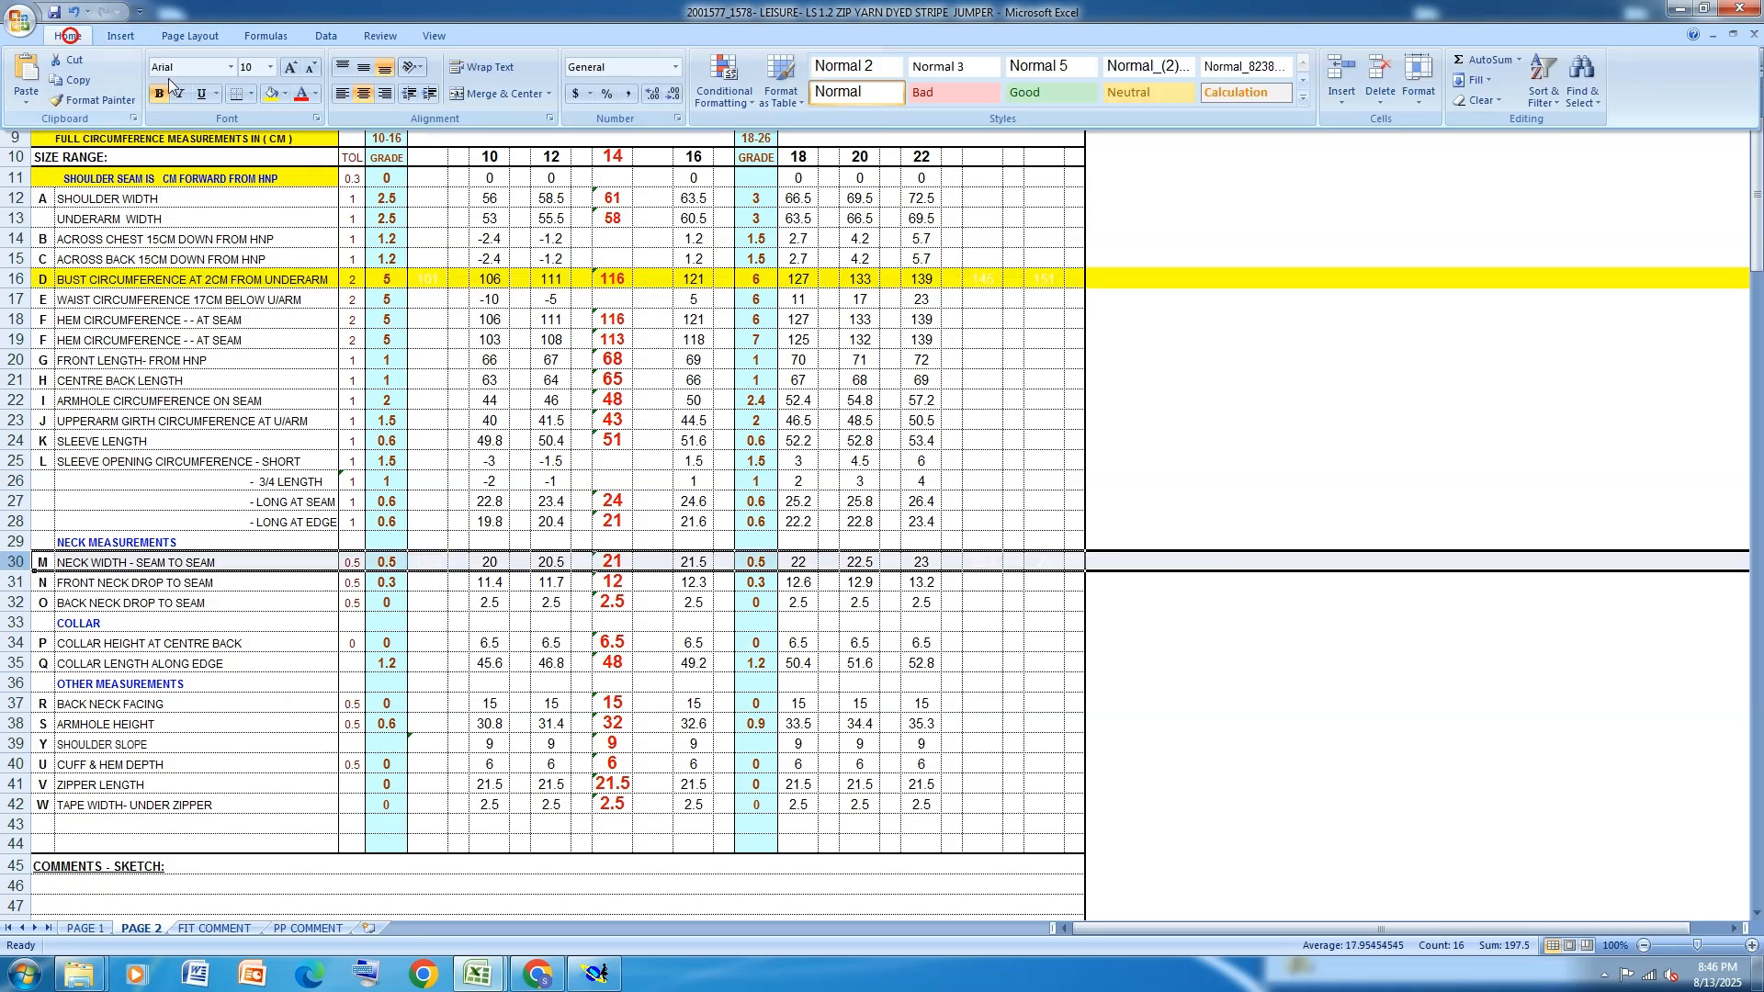
left_click(272, 103)
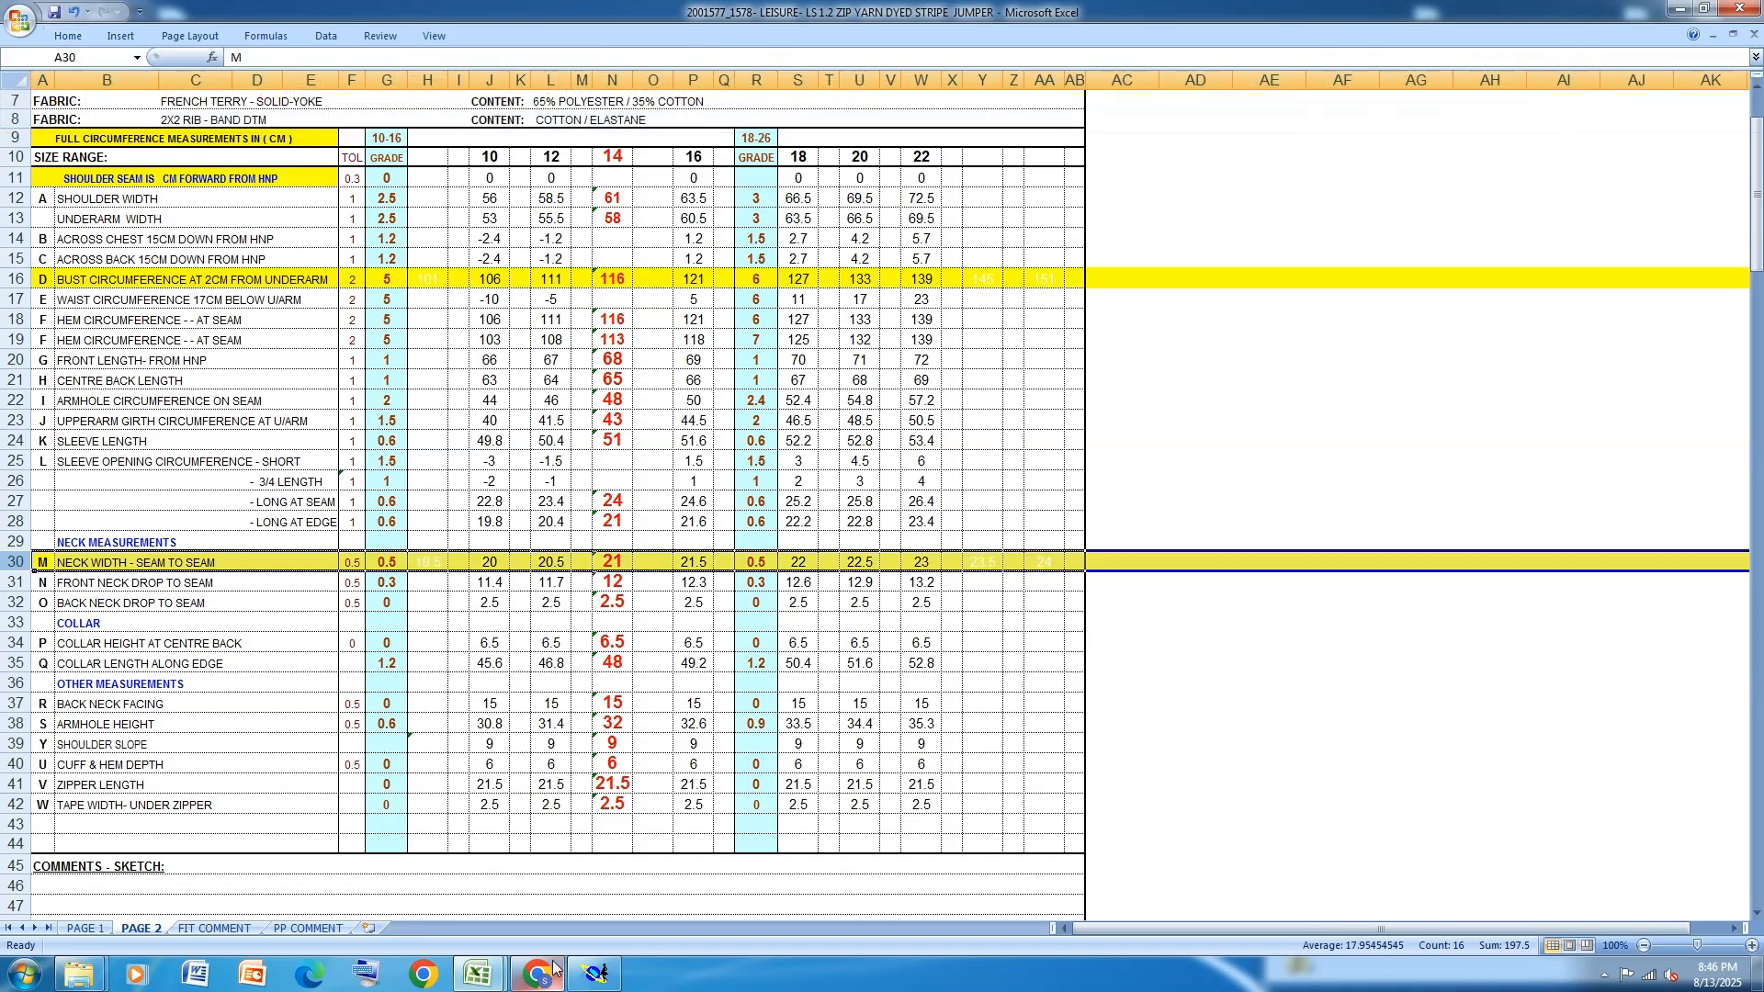
Switch back to ModarisV8R1 and create a developed point on the vertical line, 10.5 cm from its lower endpoint
mouse_move(554, 966)
left_click(595, 974)
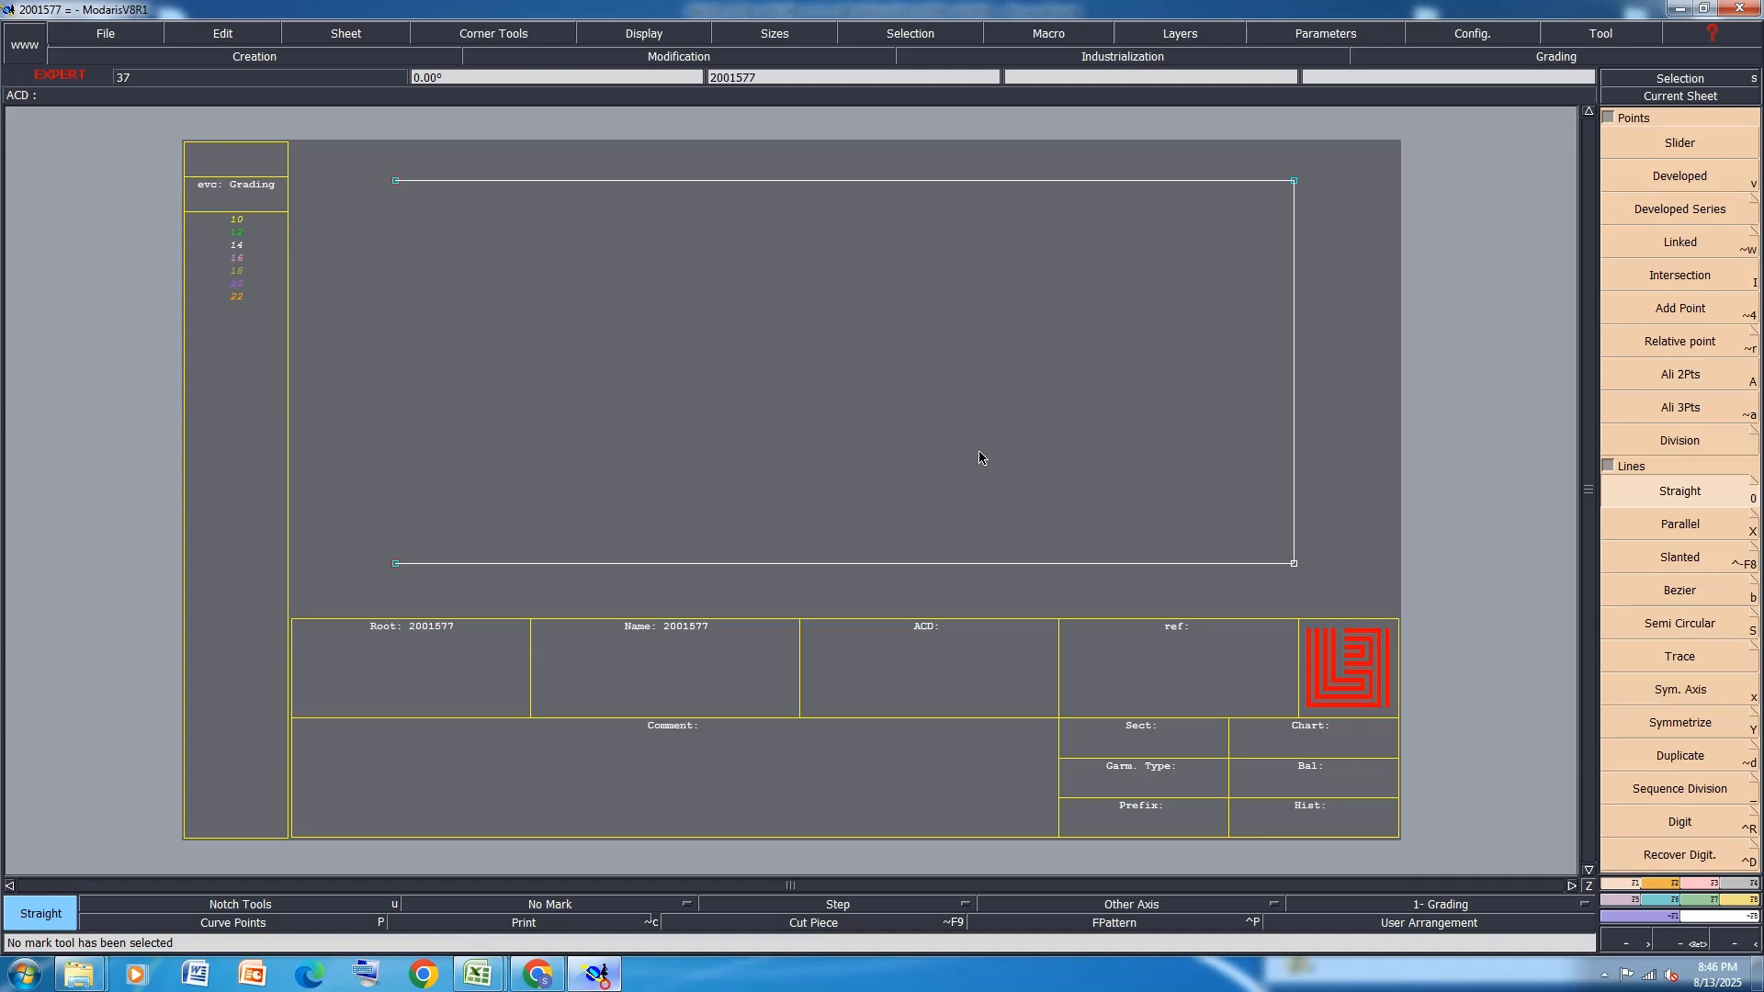
left_click(1705, 176)
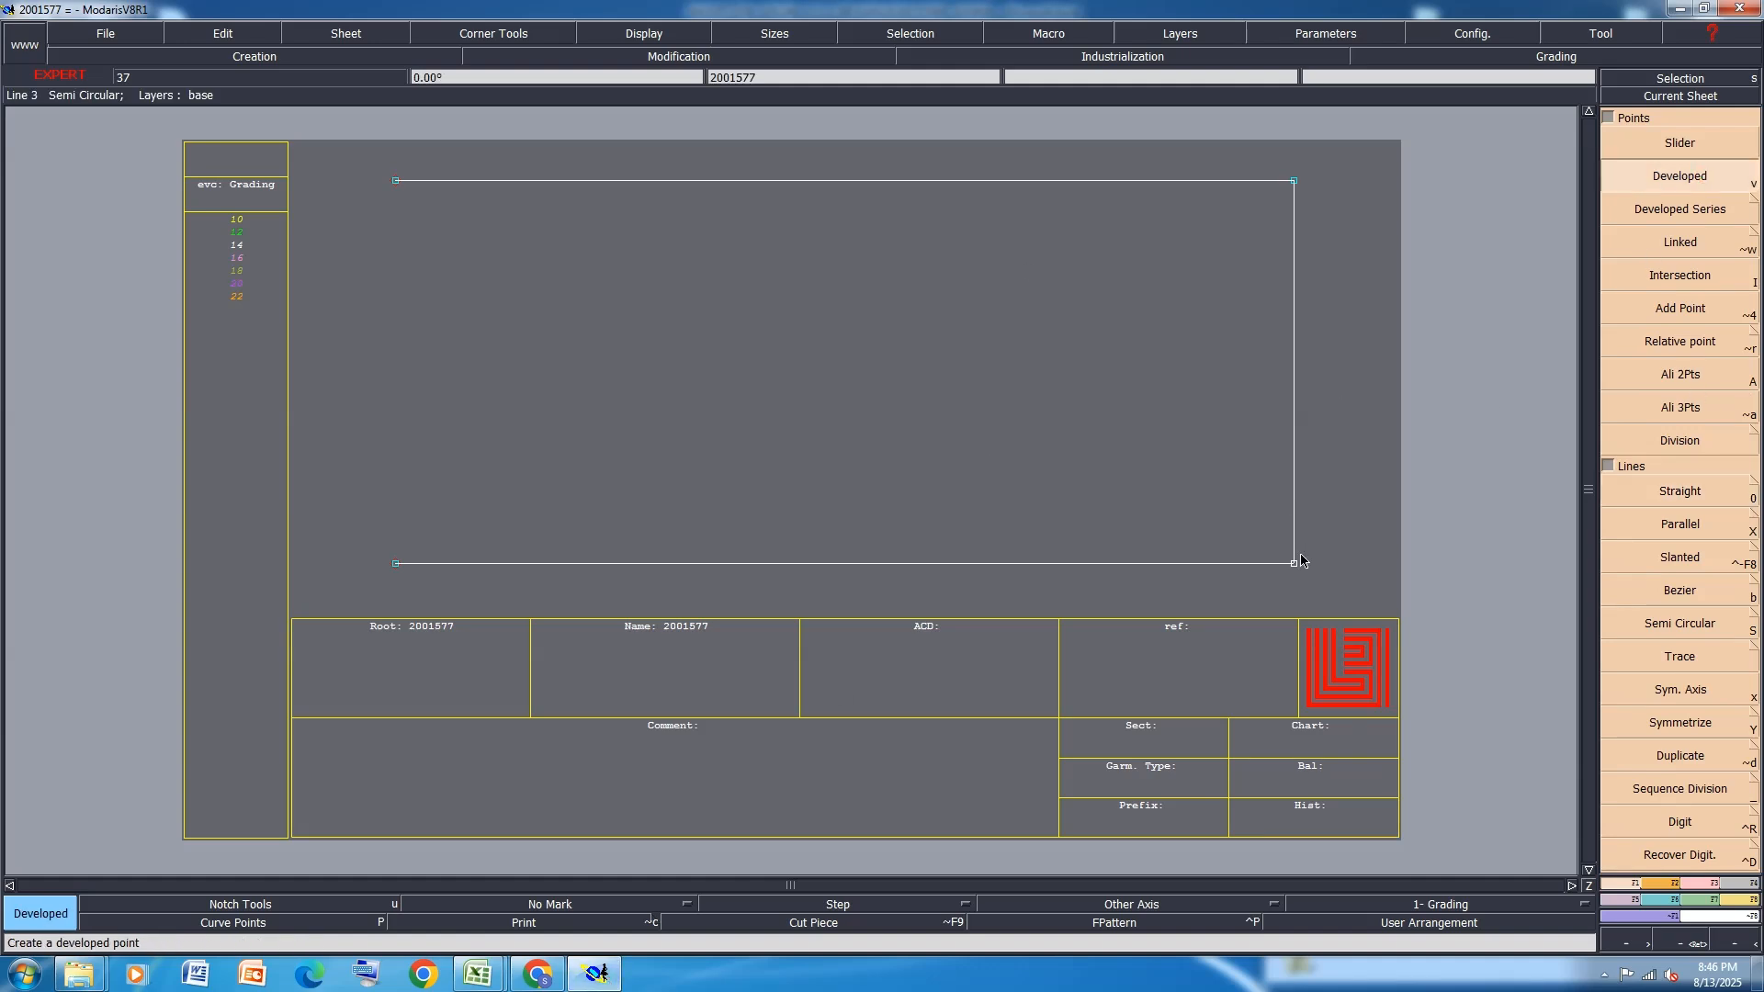
left_click(1295, 563)
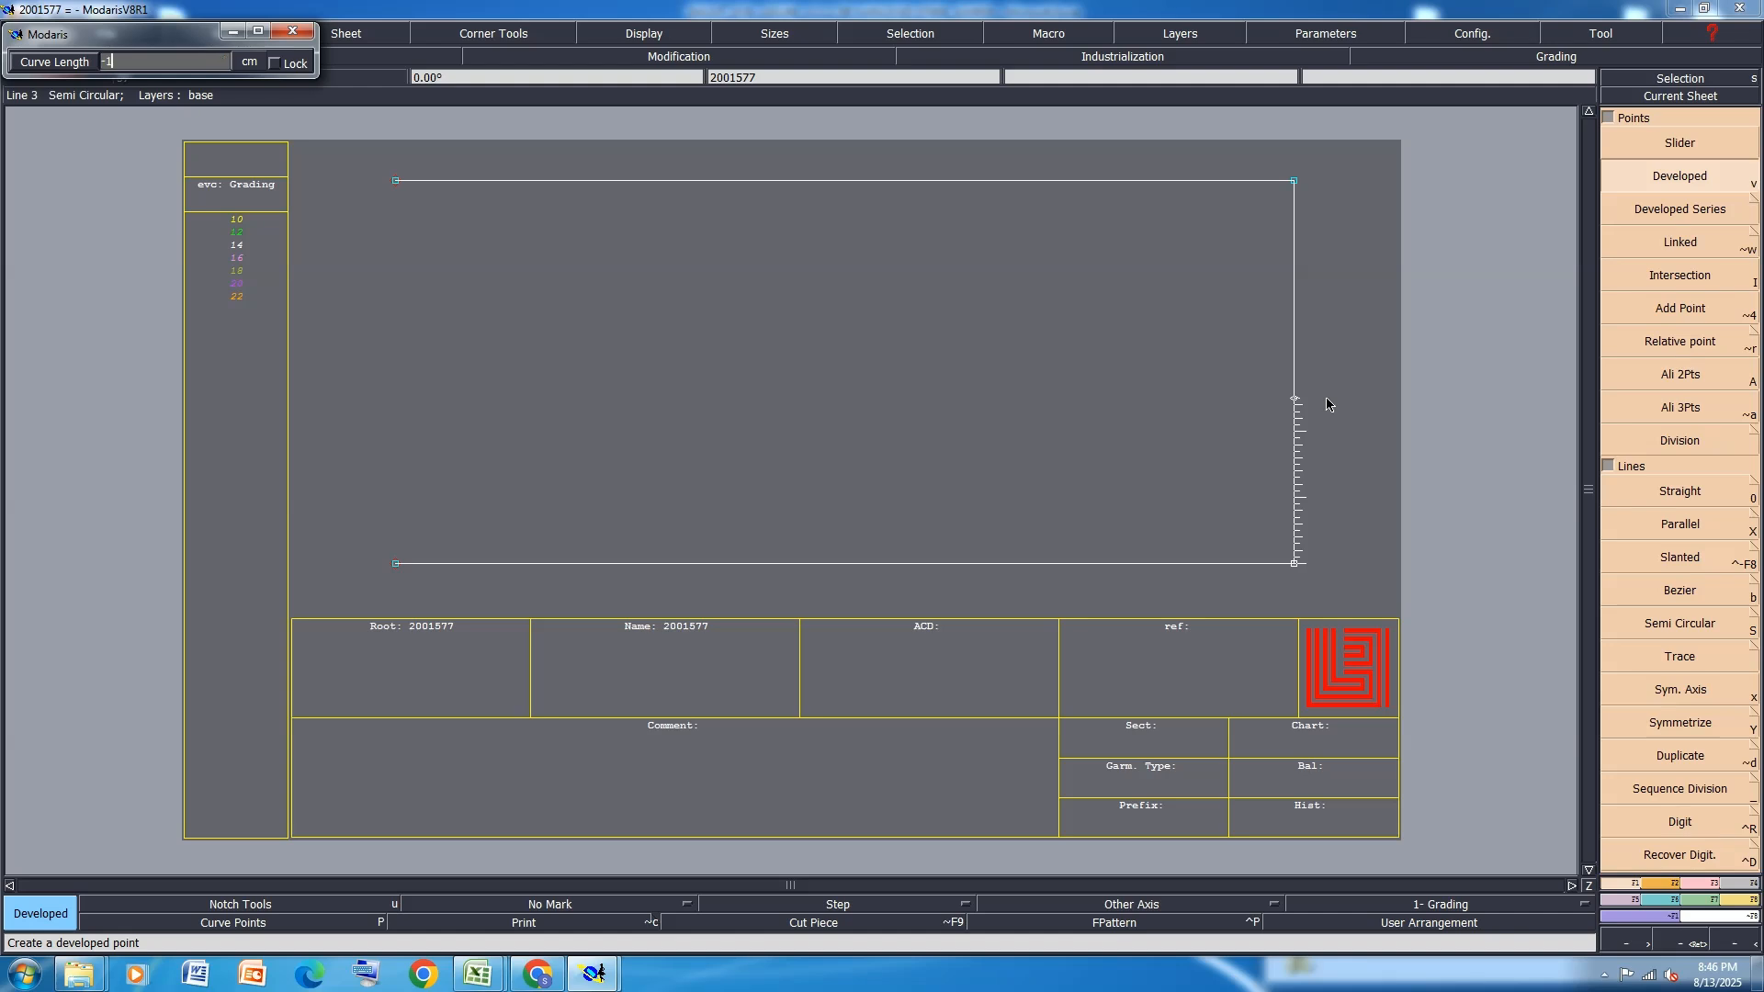
left_click(1344, 479)
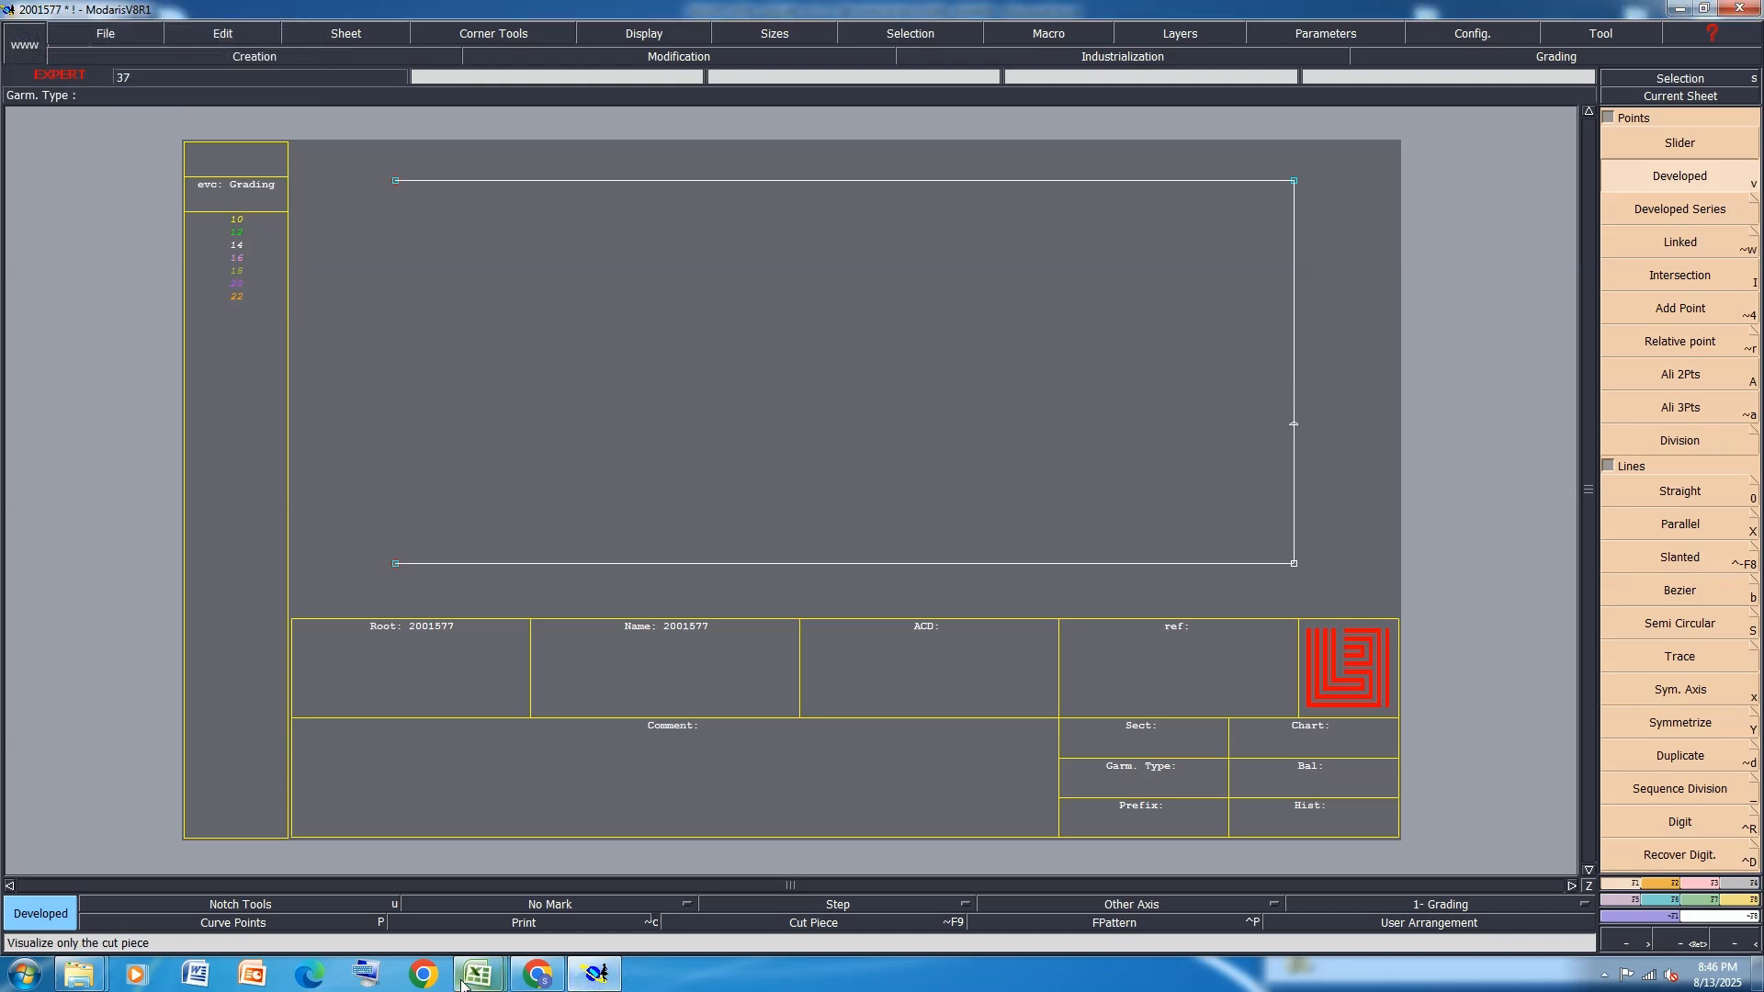
Switch to the Excel size specification and highlight row 32, Back Neck Drop to Seam, in yellow
mouse_move(462, 981)
left_click(551, 868)
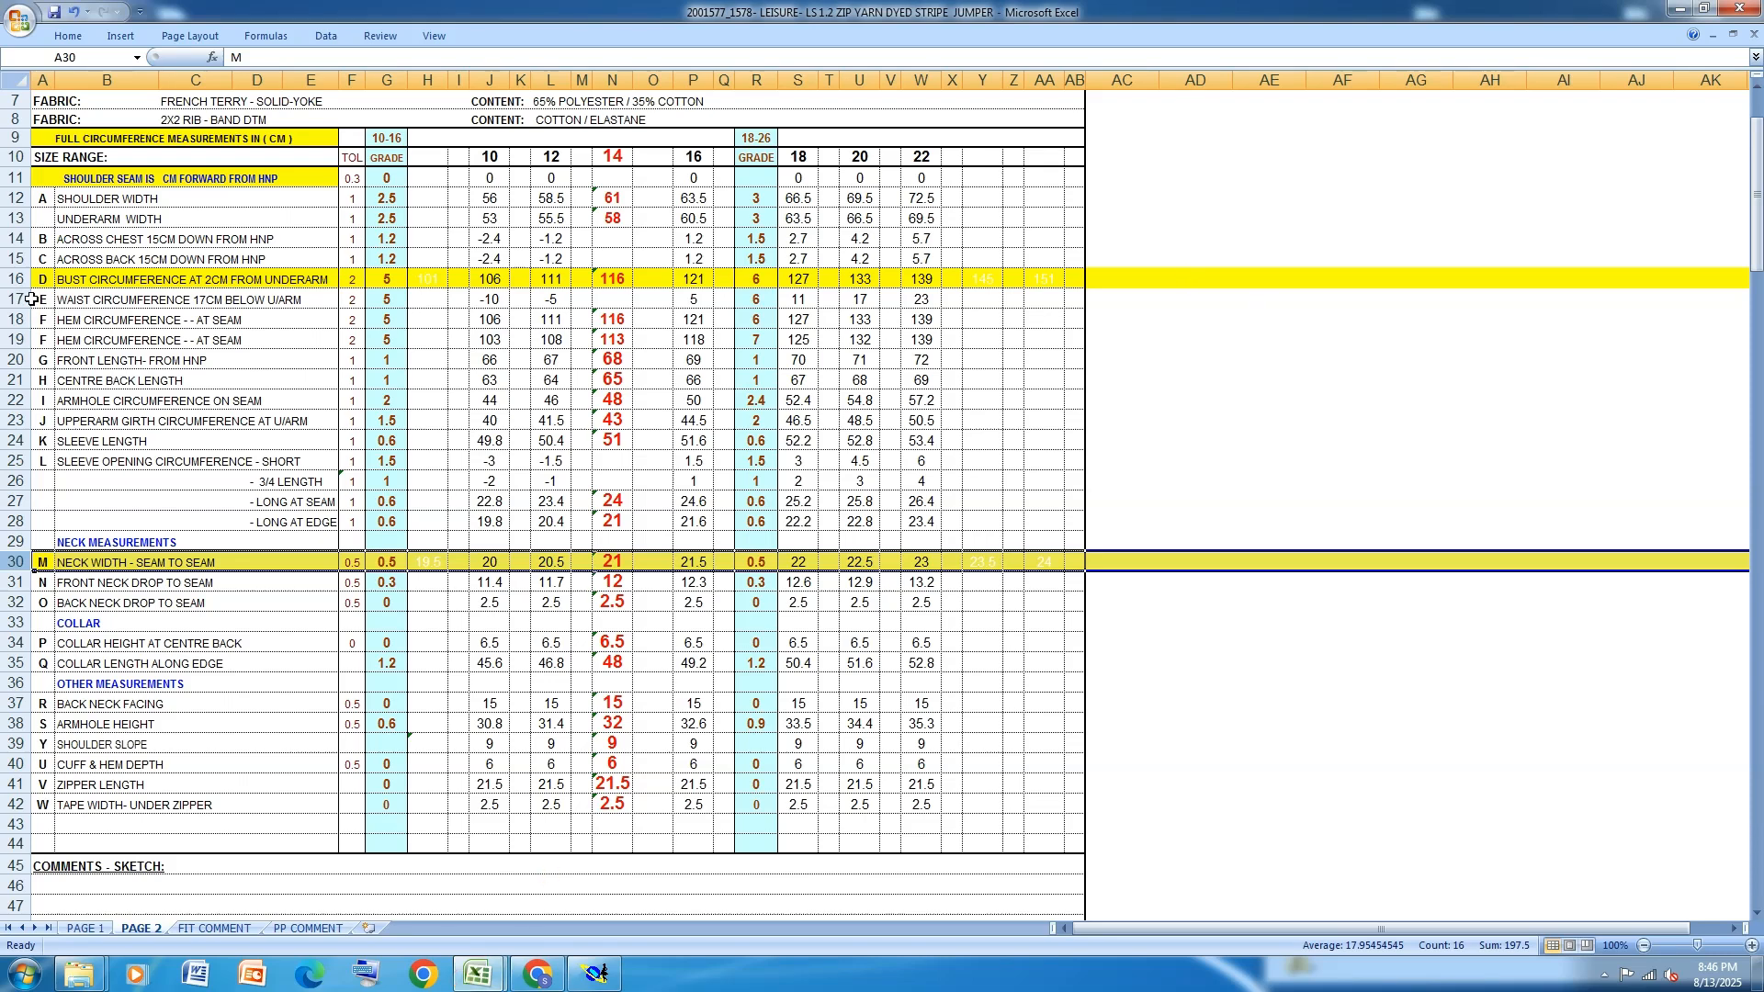
left_click(16, 602)
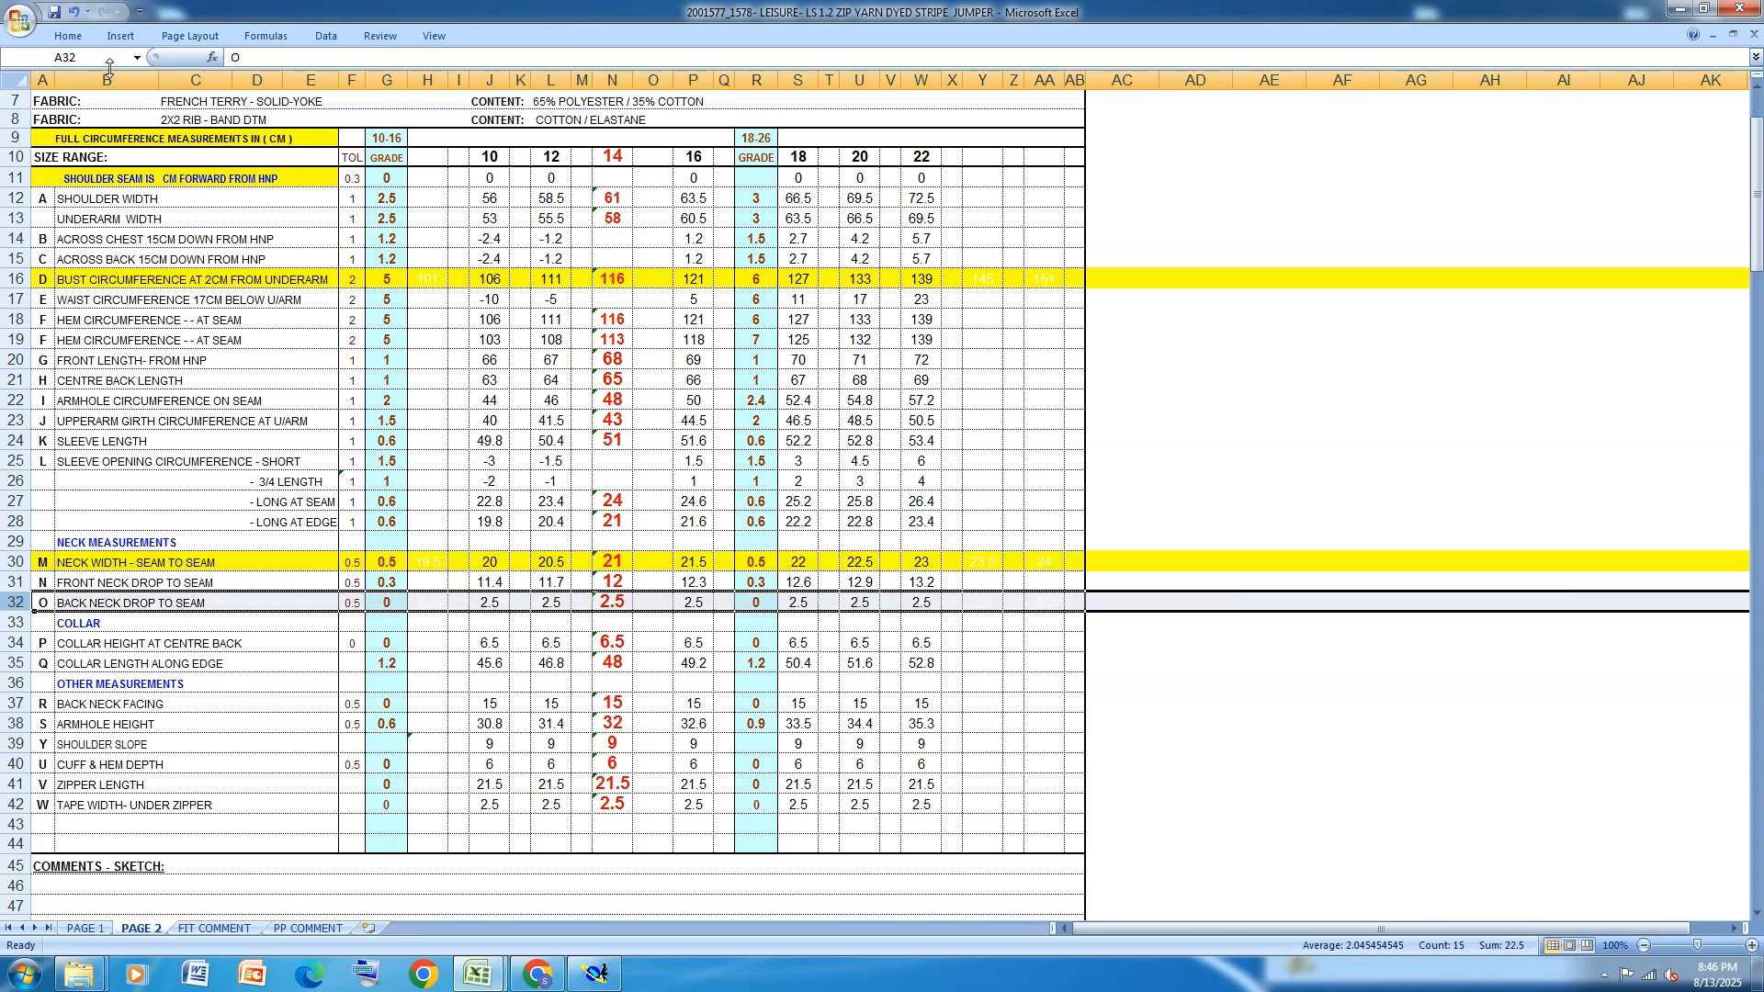
left_click(67, 37)
left_click(272, 92)
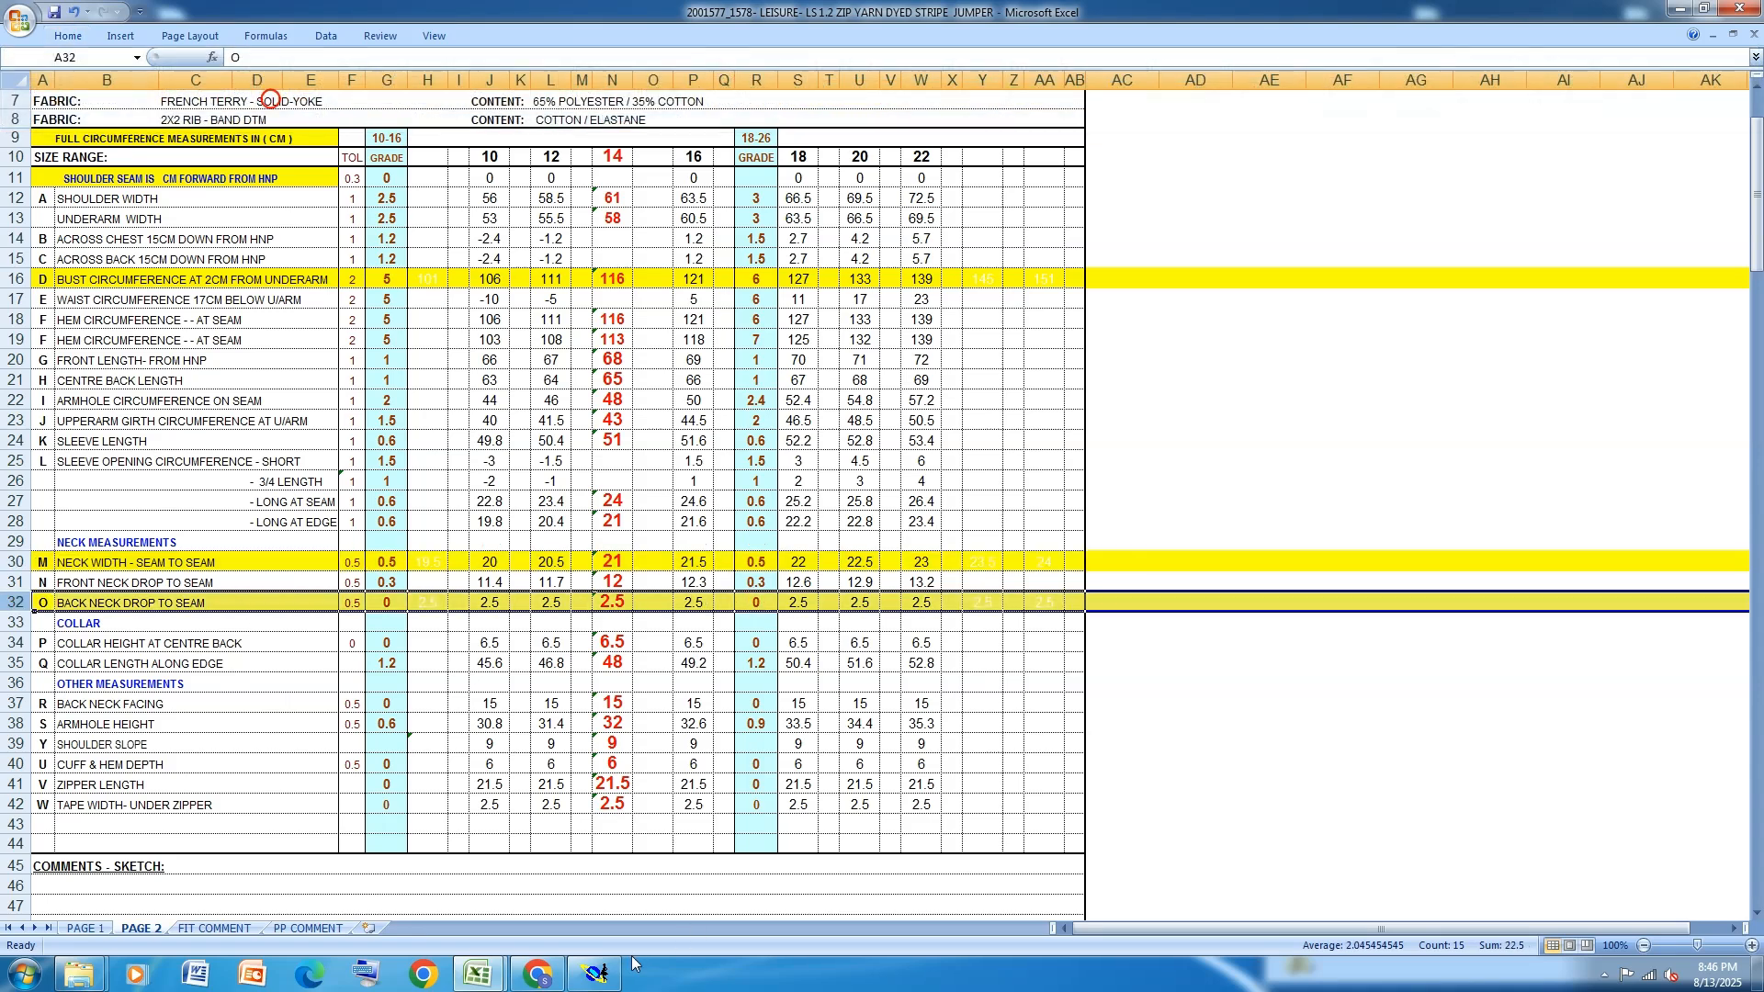
Return to ModarisV8R1 and create a developed point on the lower horizontal line, 2.5 cm from the right-hand corner
left_click(596, 976)
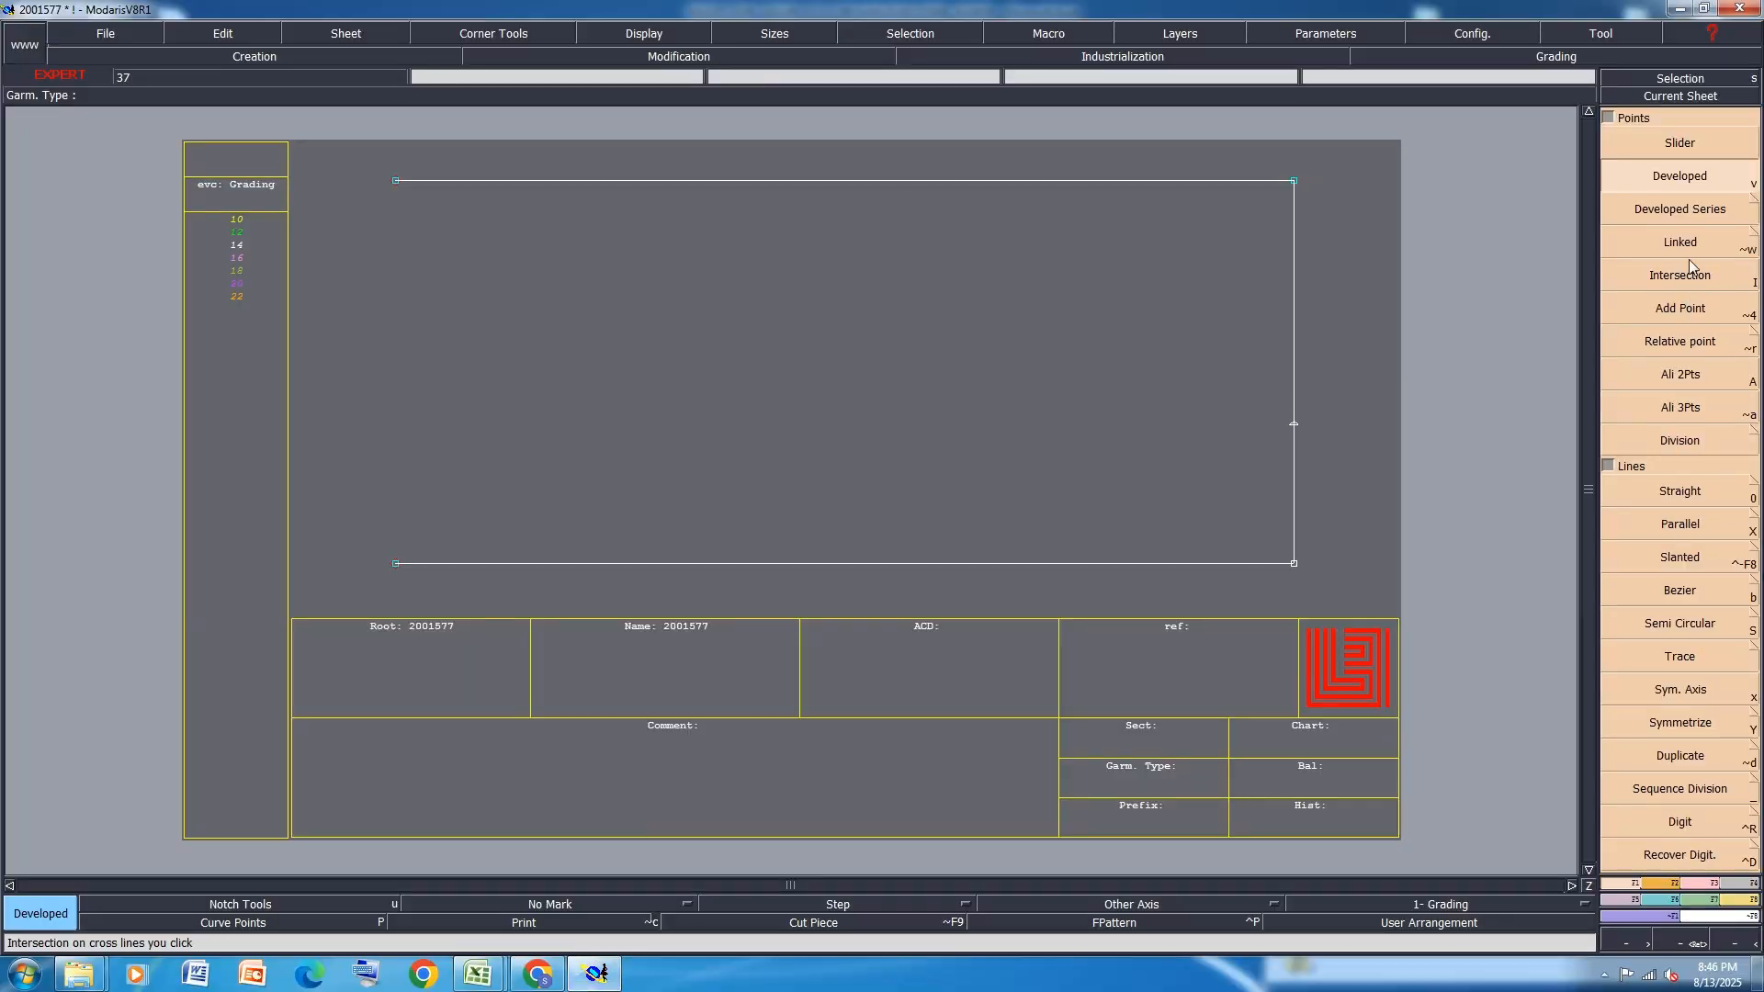
left_click(1297, 565)
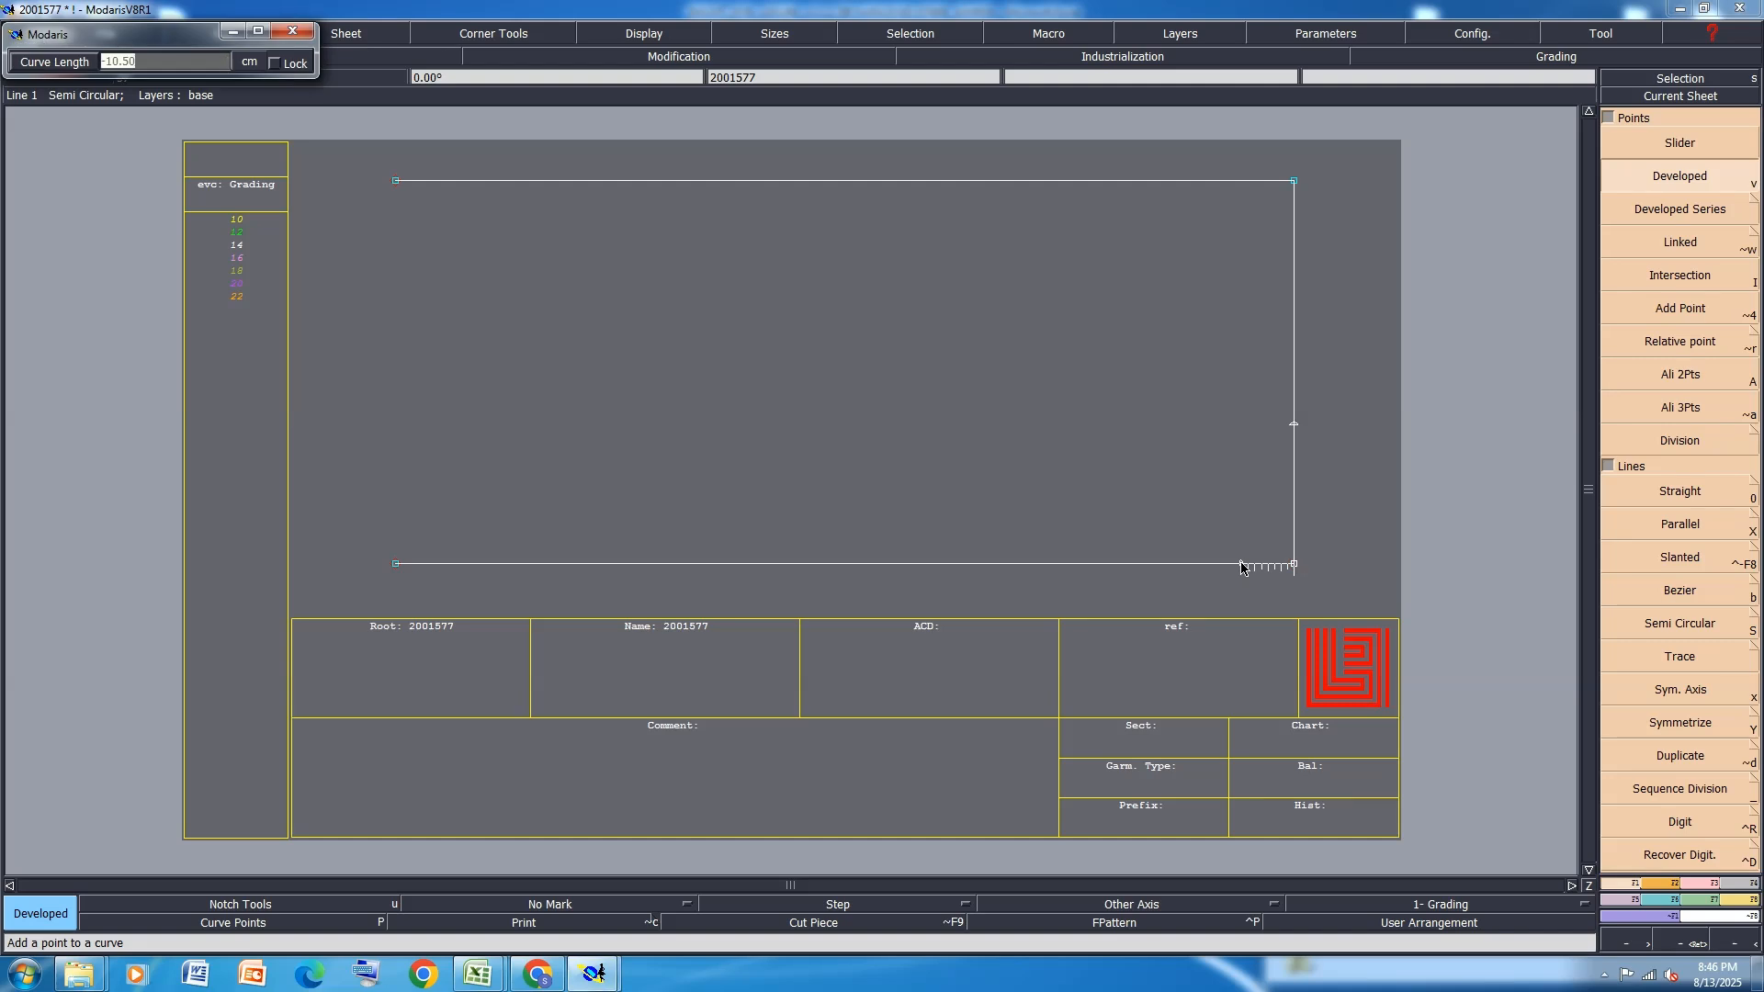
type("2.5")
key("Return")
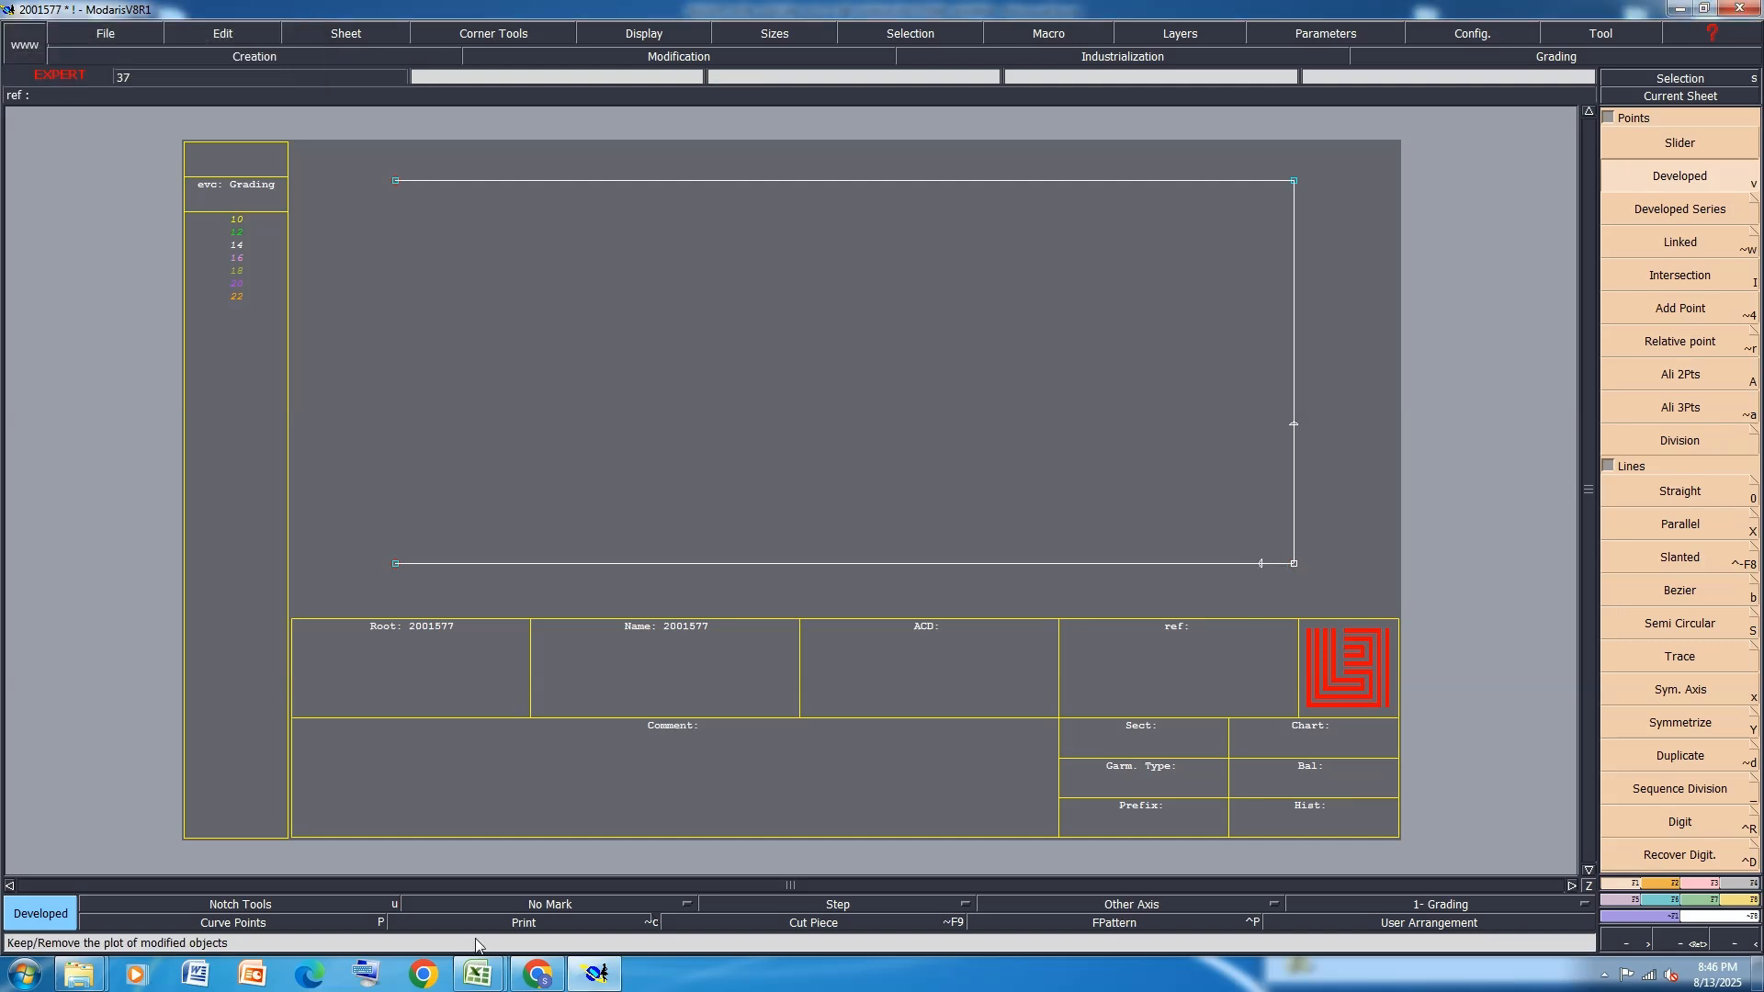
Switch to the Excel size specification and highlight row 31, Front Neck Drop to Seam, in yellow
mouse_move(478, 974)
left_click(538, 889)
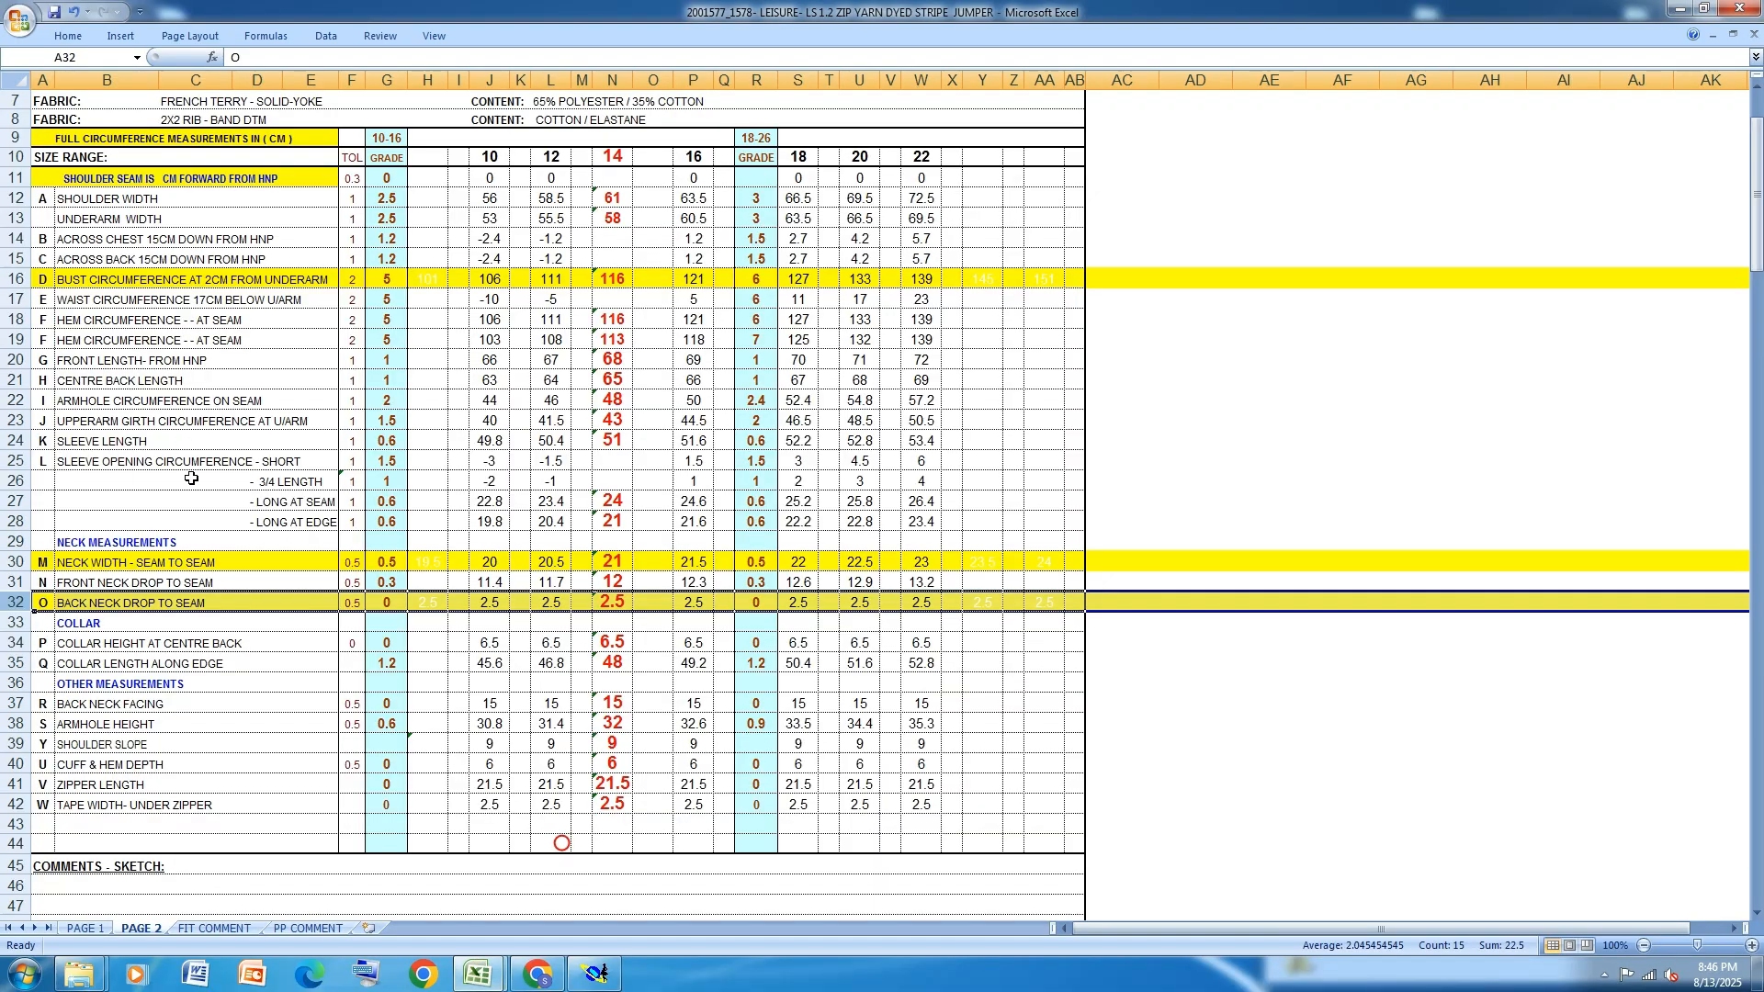
left_click(15, 583)
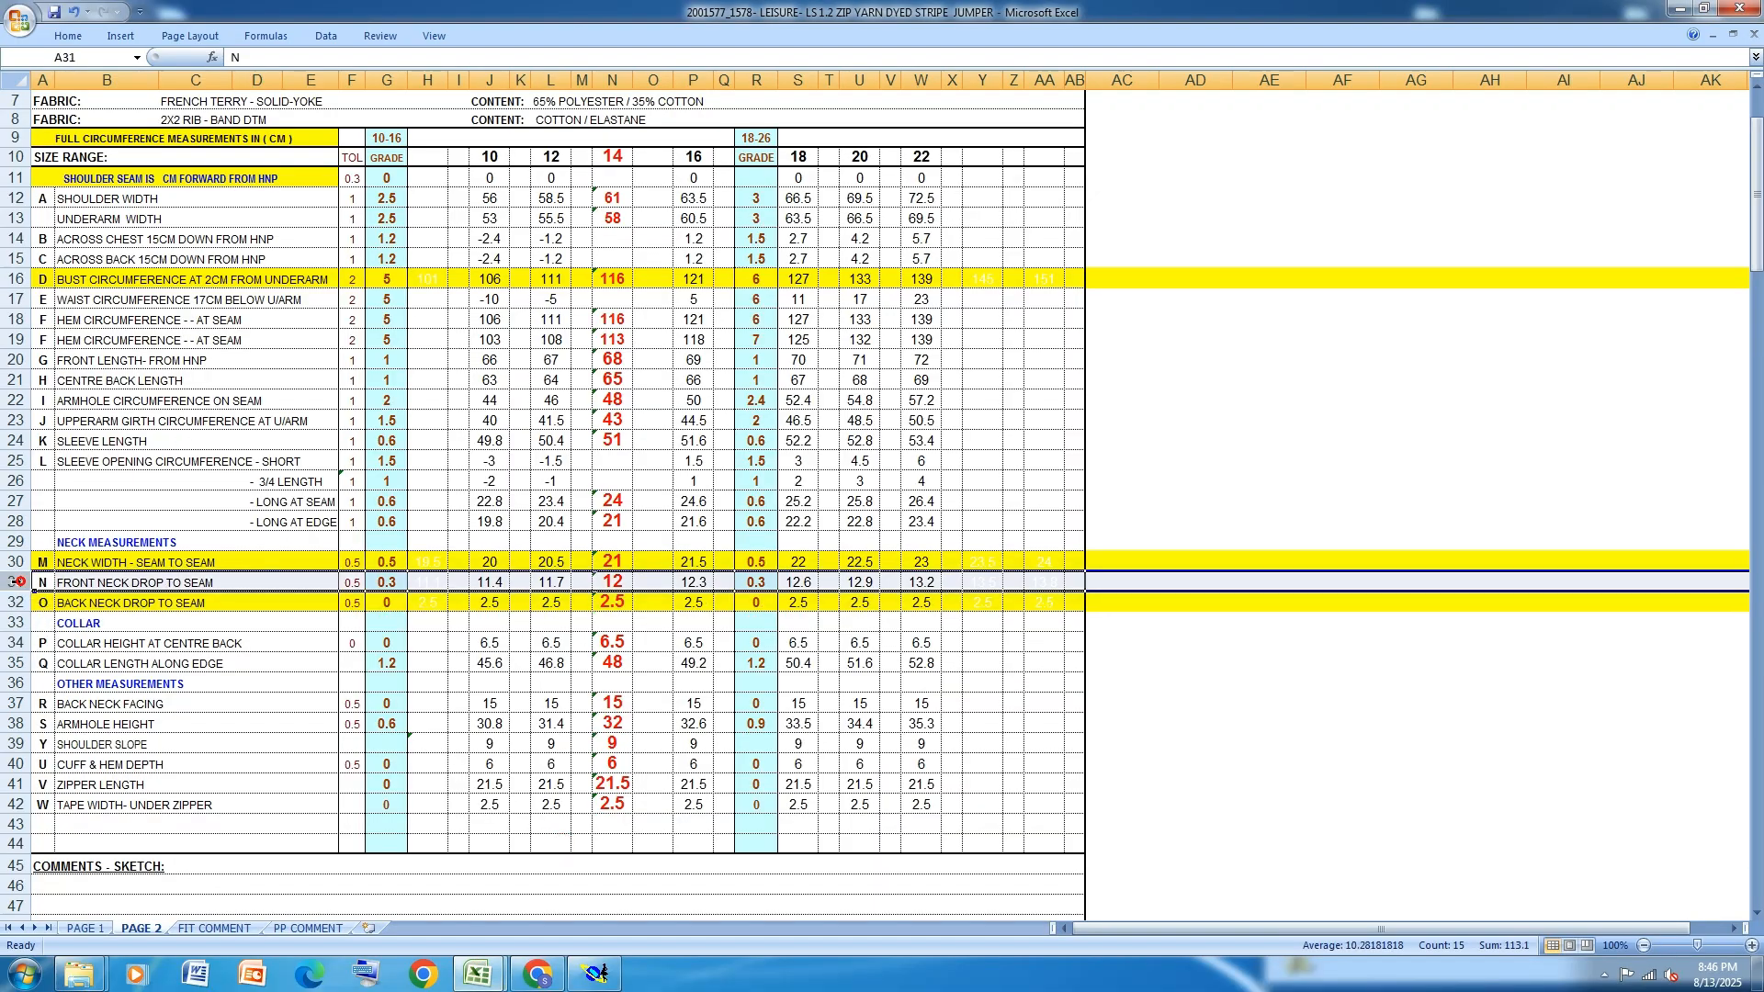
left_click(68, 36)
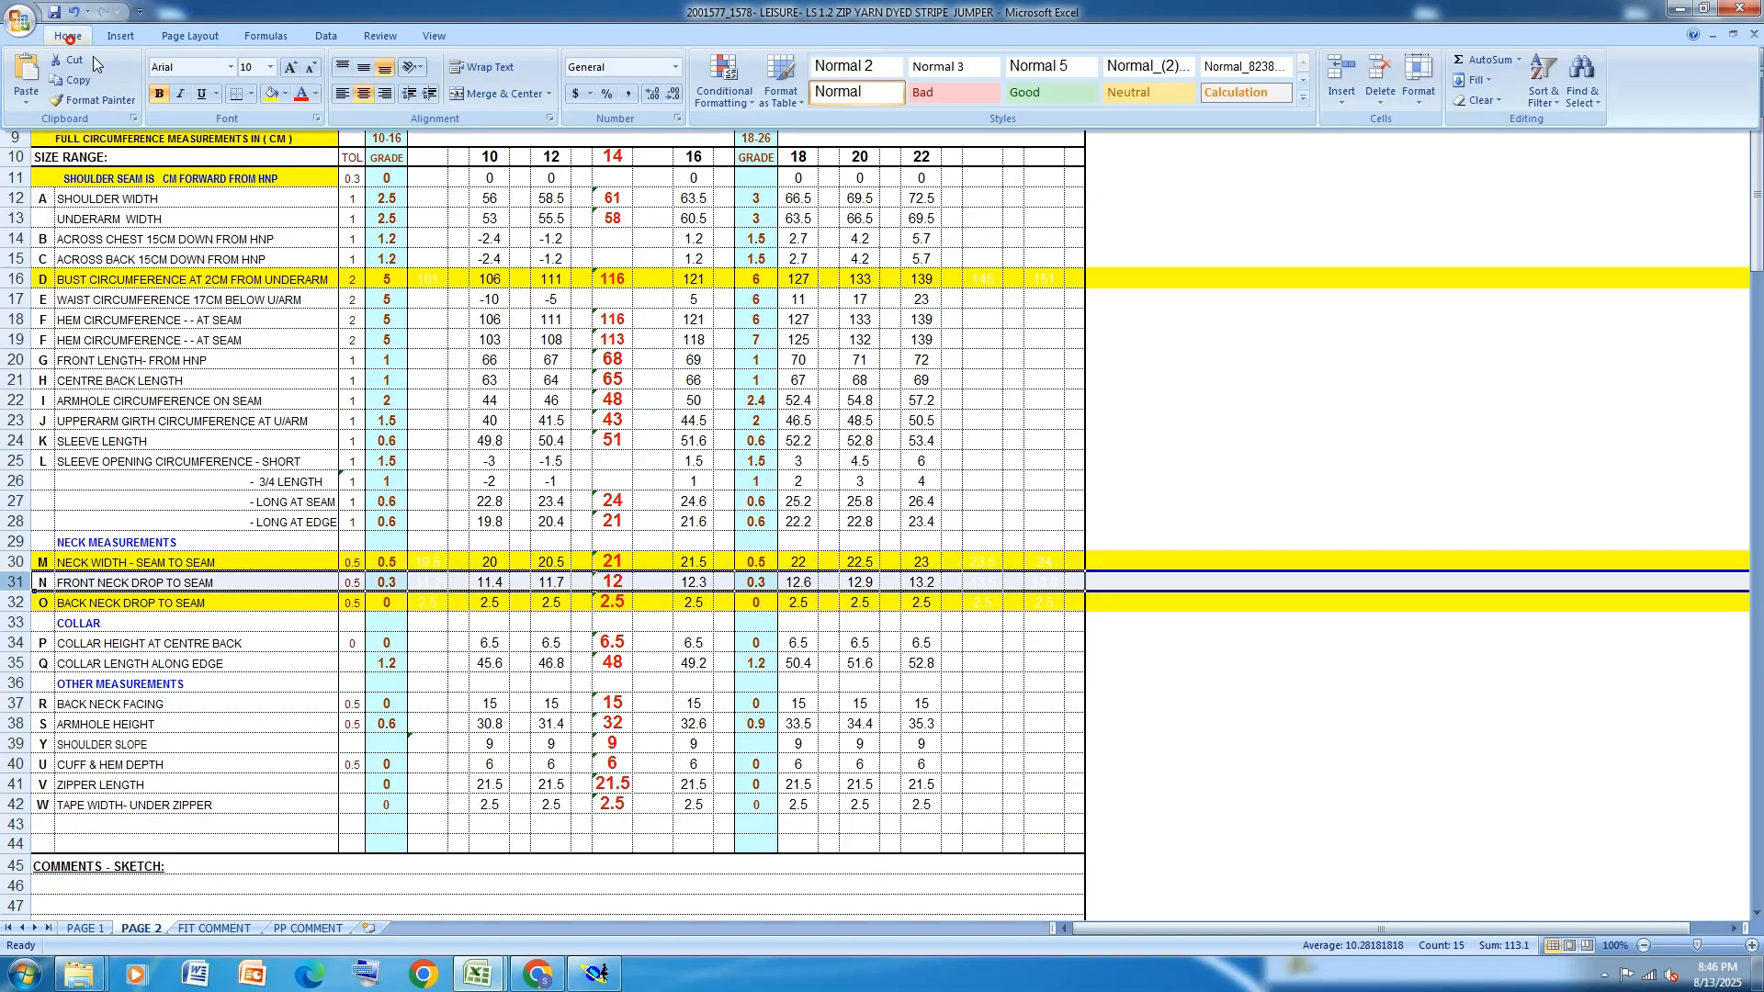
left_click(273, 93)
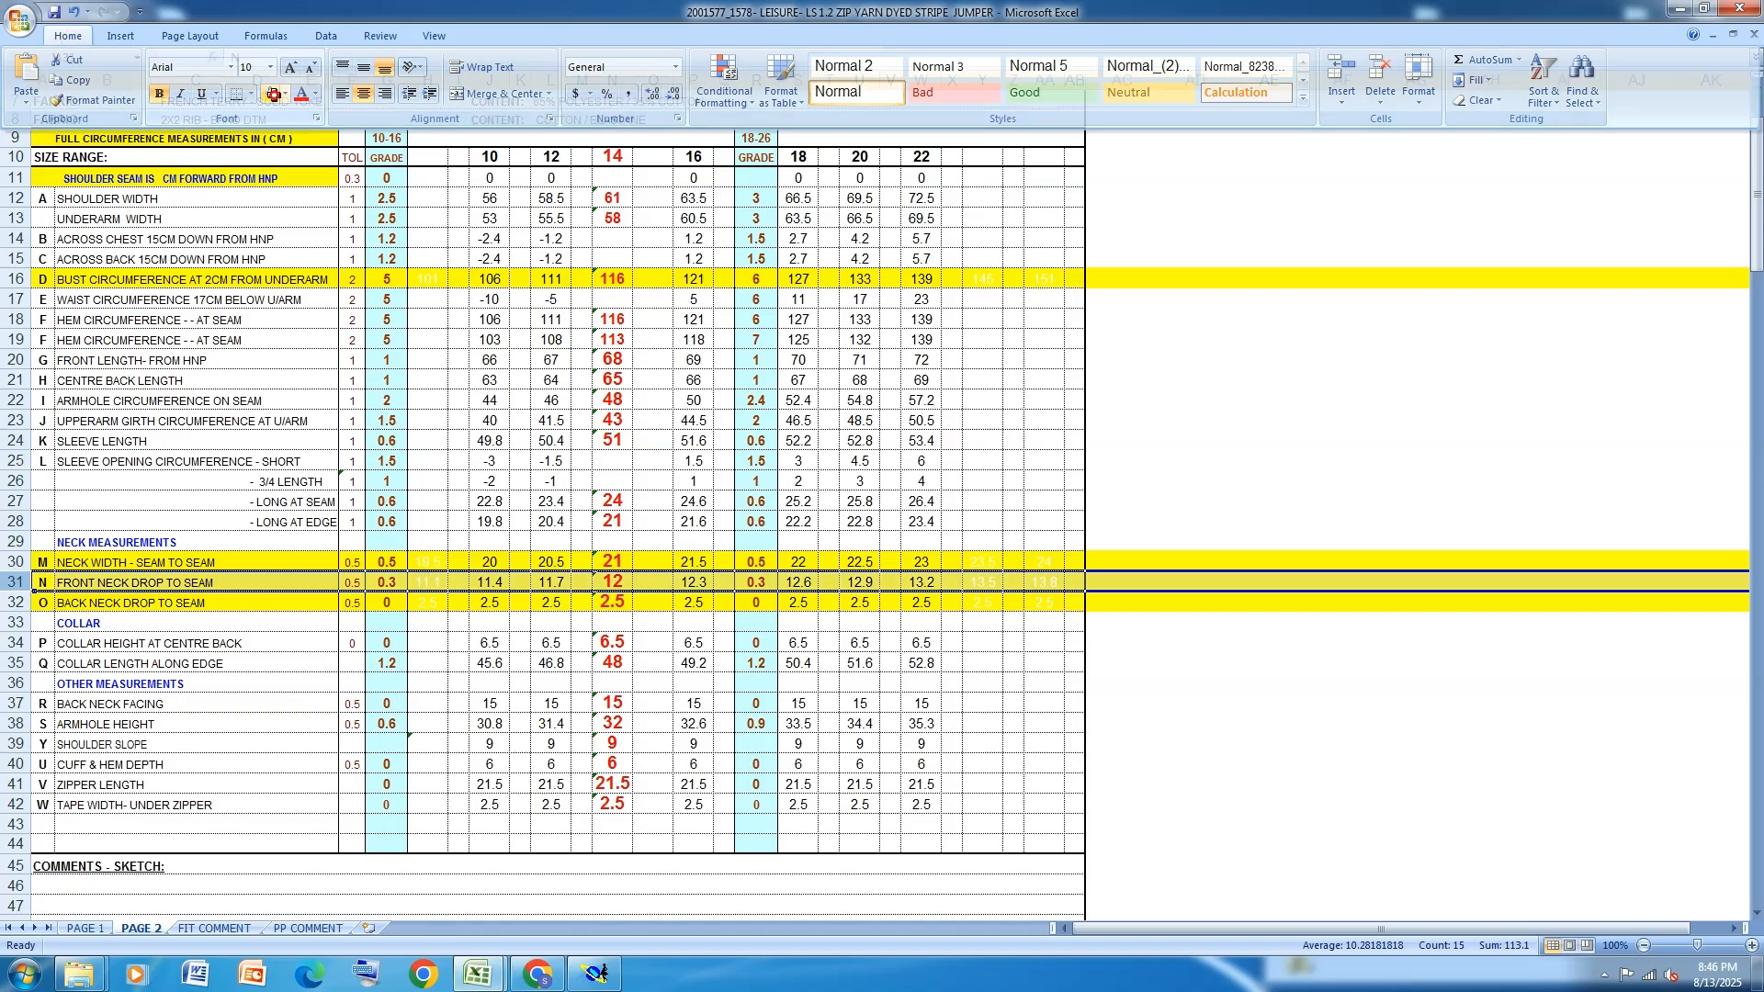
Return to ModarisV8R1 and create a developed point on the lower horizontal line, 12 cm from the right-hand corner
left_click(595, 974)
left_click(1738, 337)
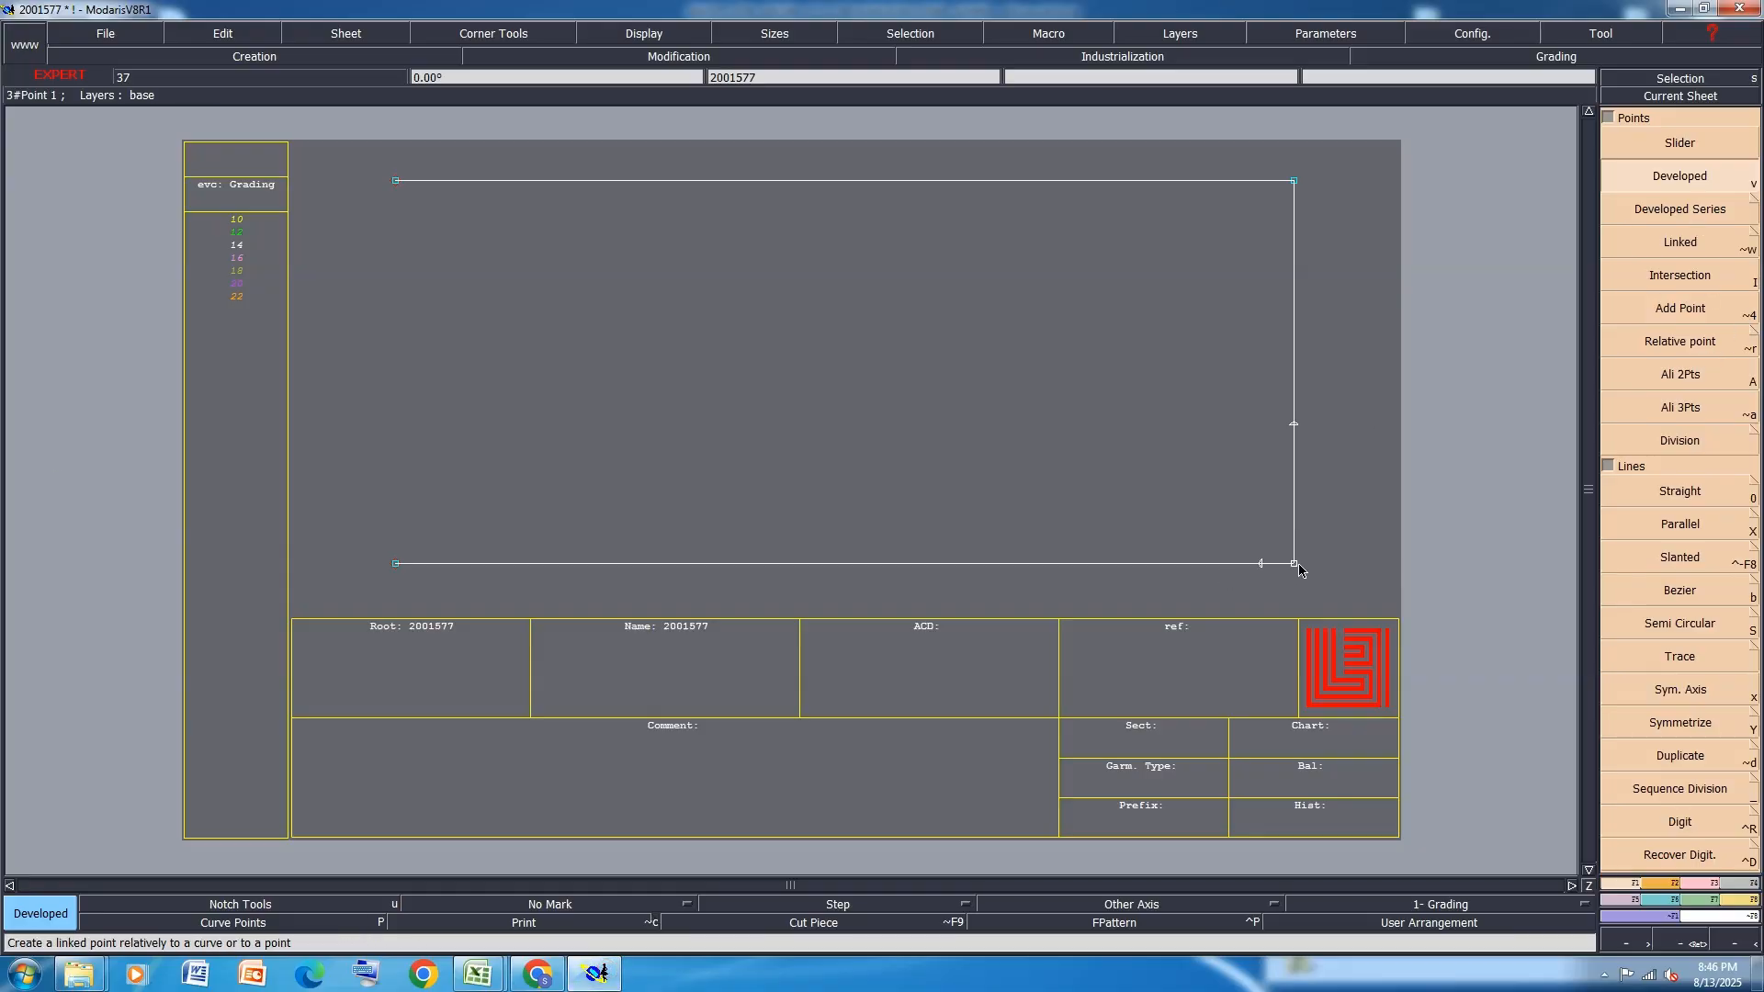
left_click(1294, 566)
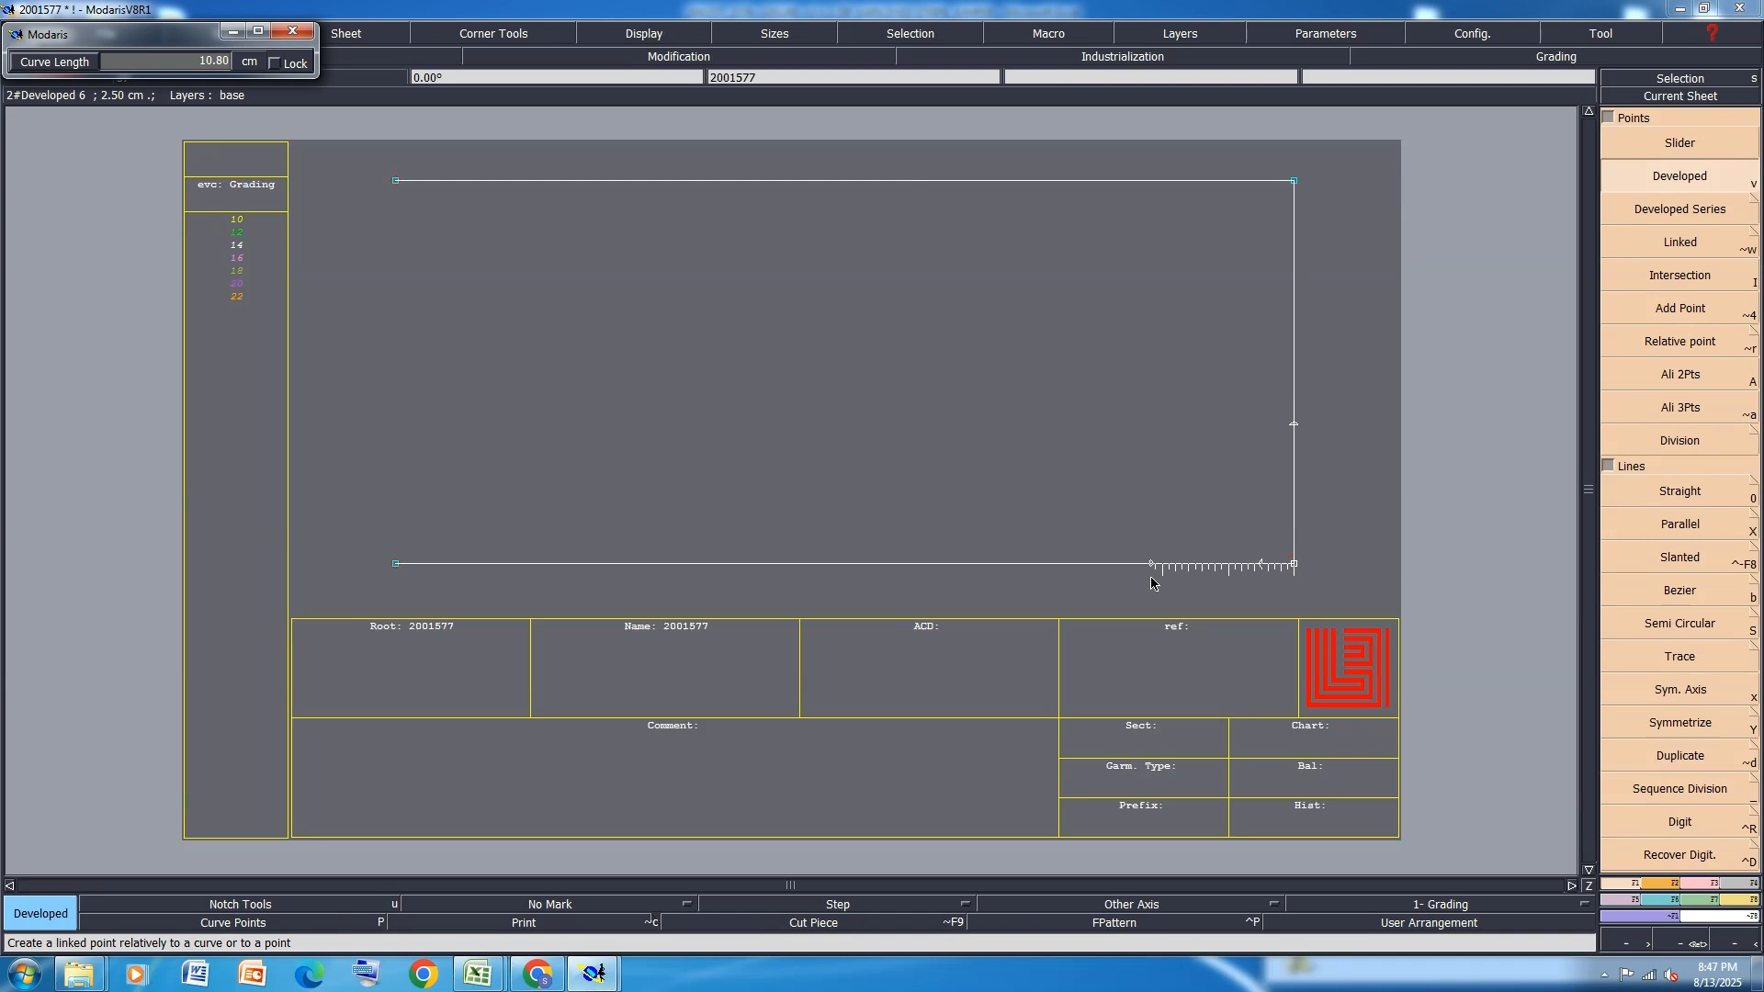
type("12.")
key("Return")
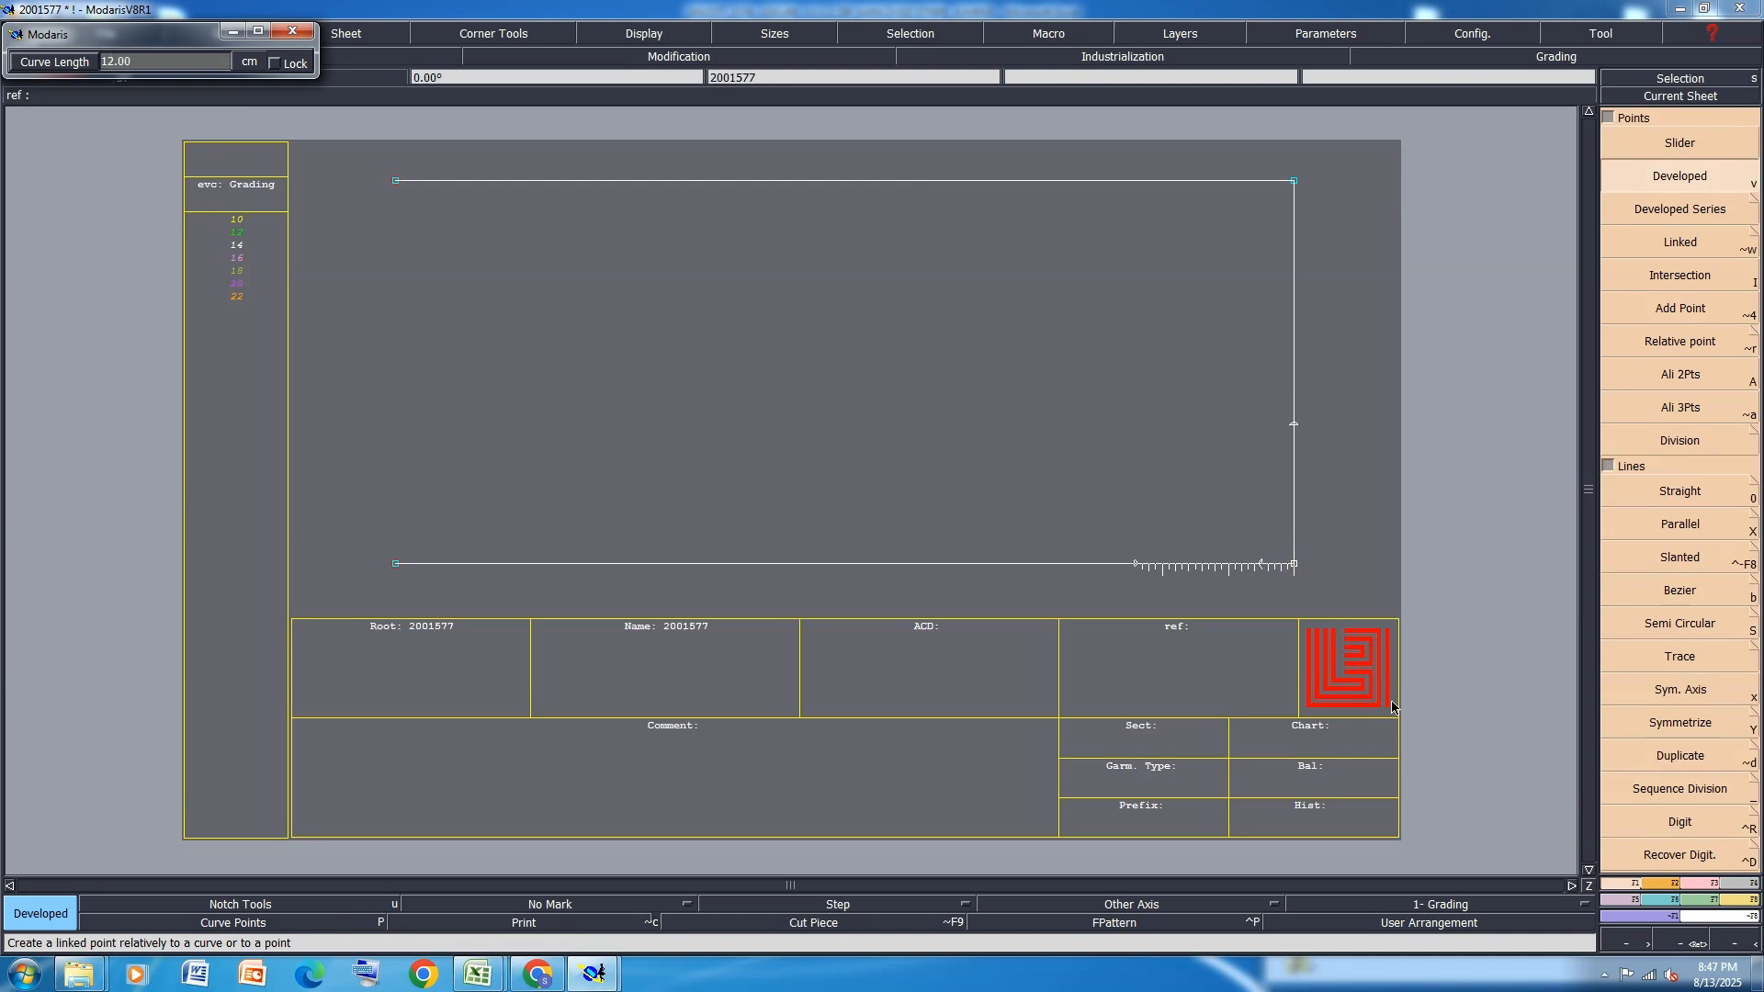
Insert the three developed neck points into their lines with Insert Point
left_click(1701, 885)
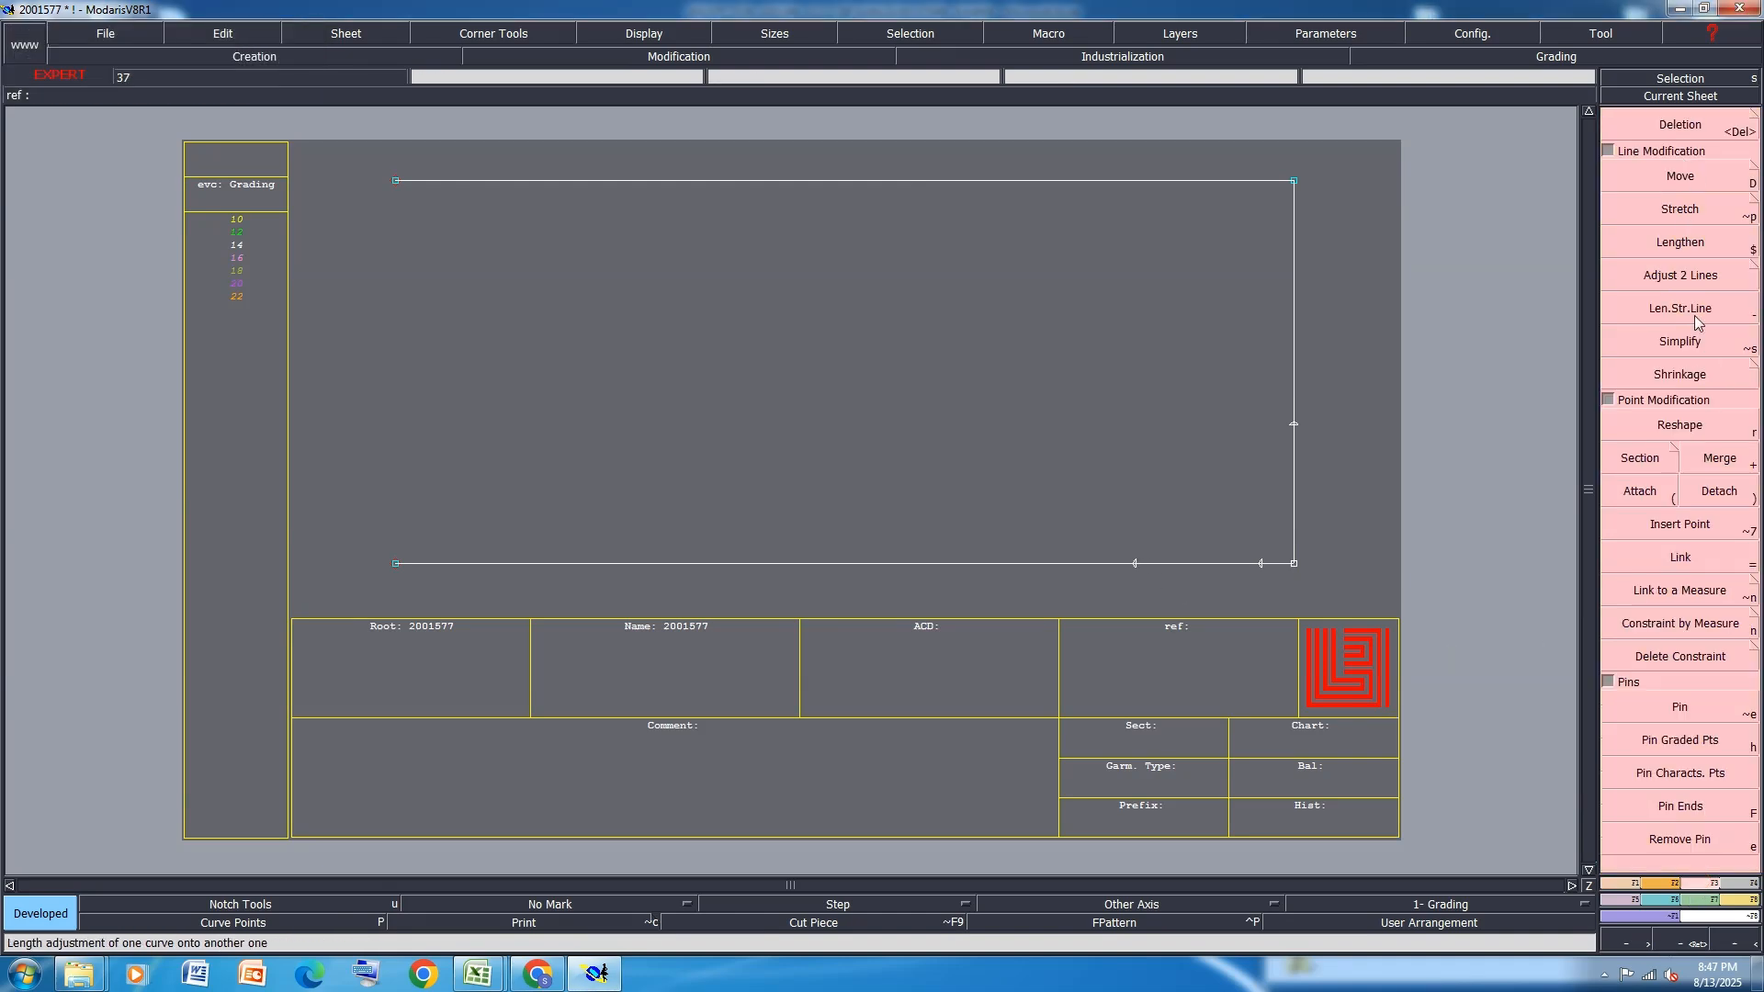
left_click(1681, 524)
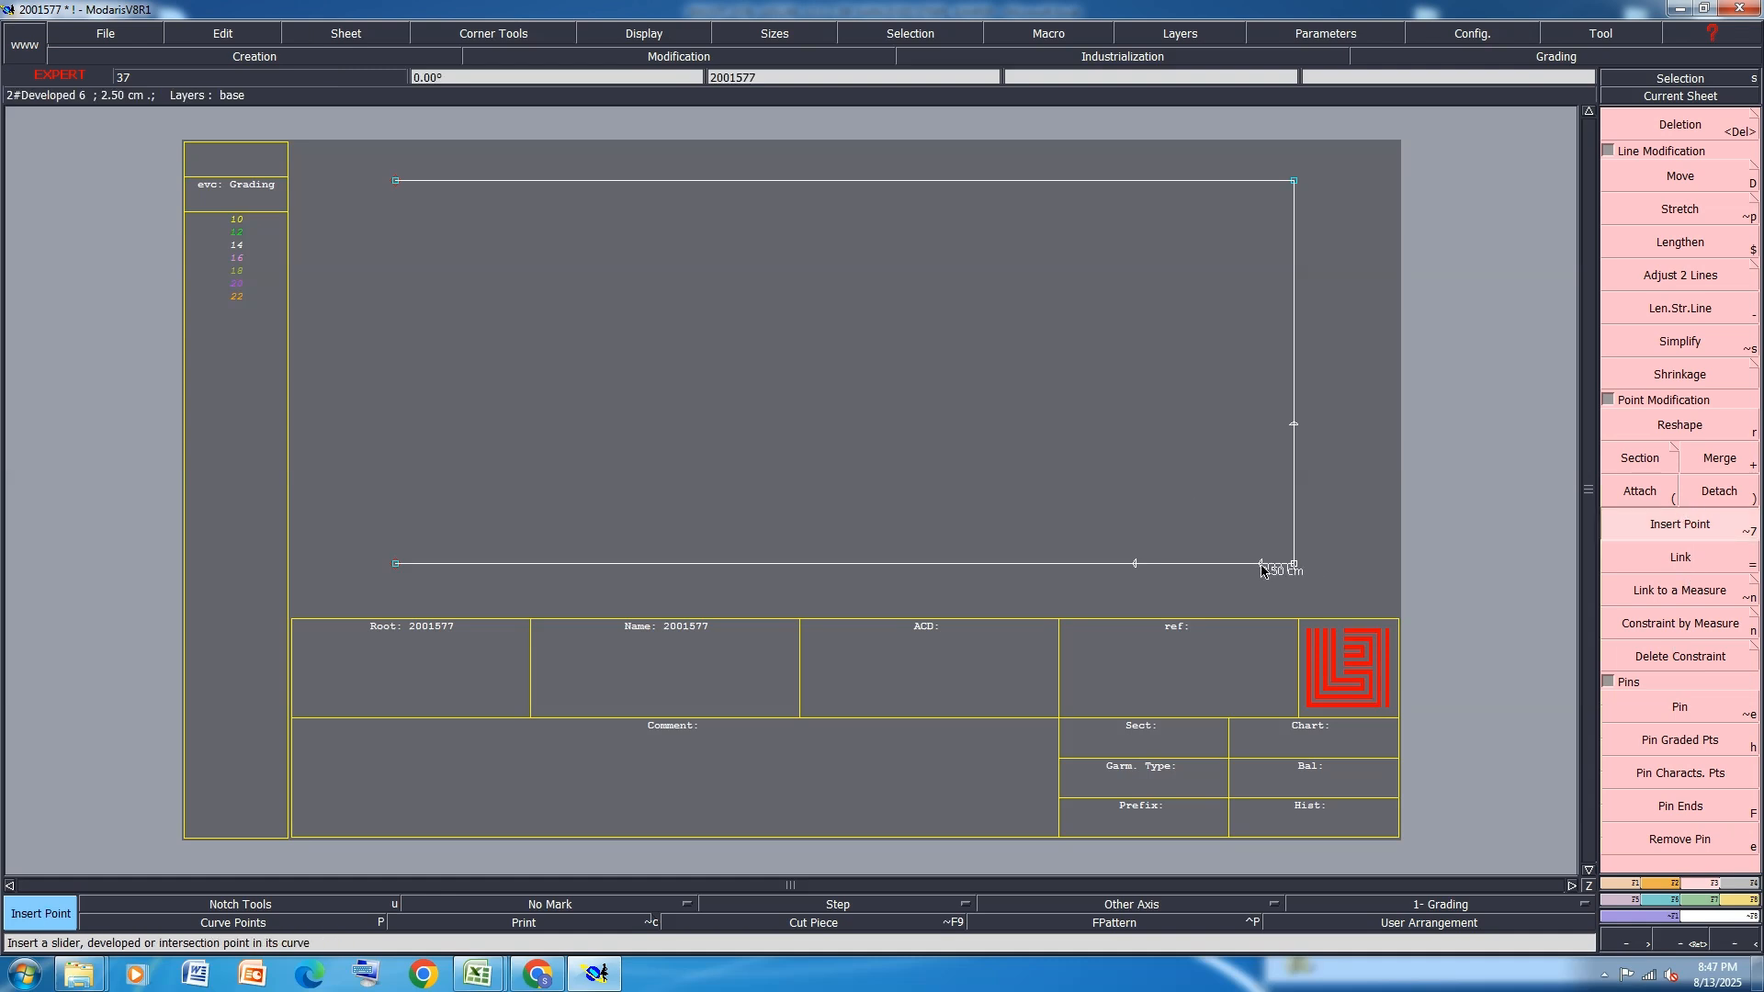
left_click(1293, 426)
Switch to the Excel size specification and highlight row 39, Shoulder Slope, in yellow
mouse_move(469, 972)
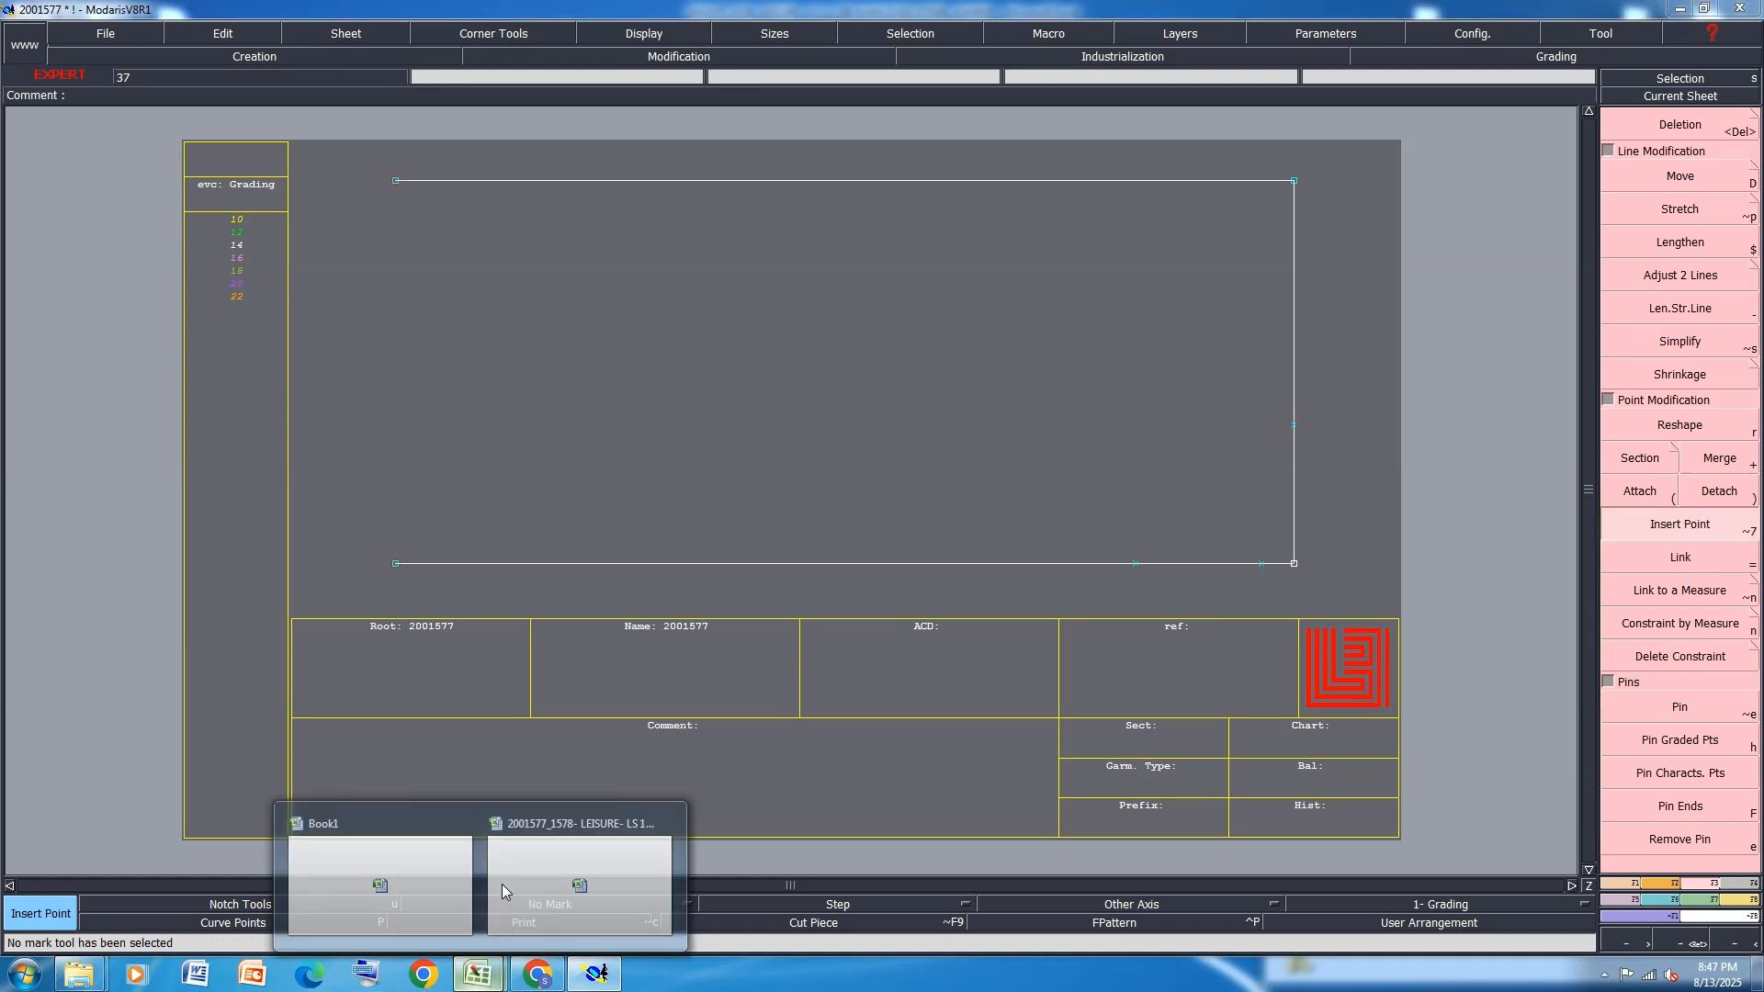
left_click(547, 880)
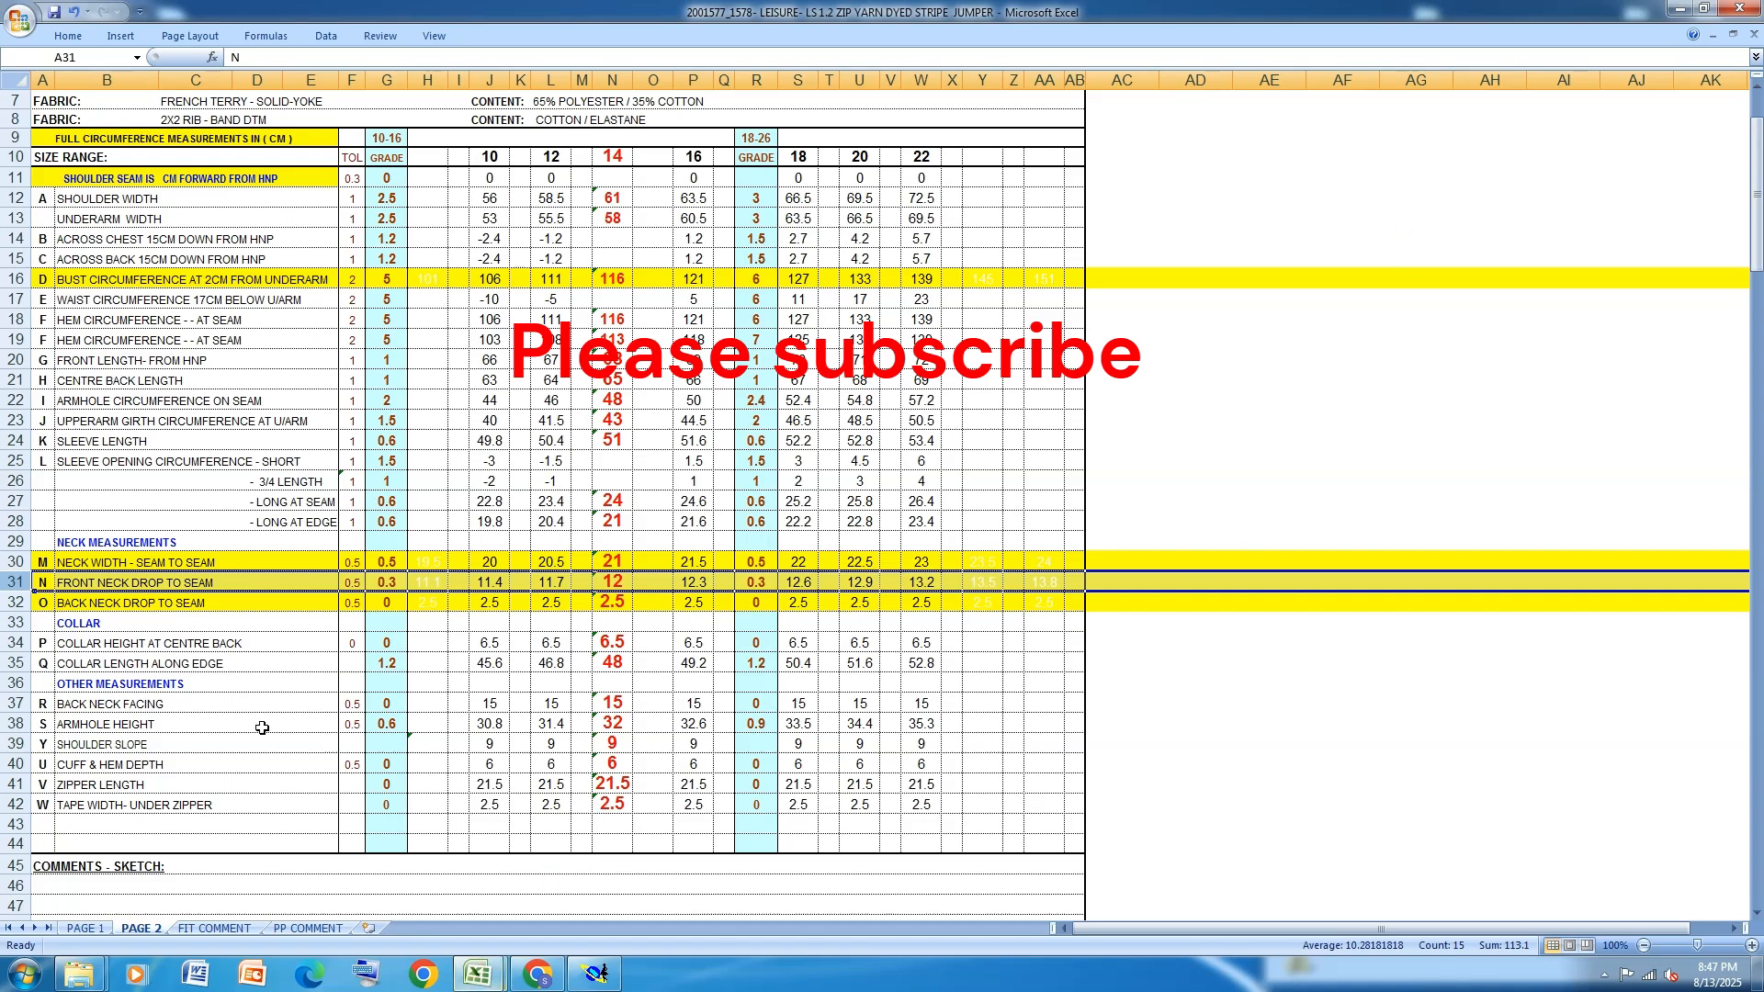
left_click(18, 744)
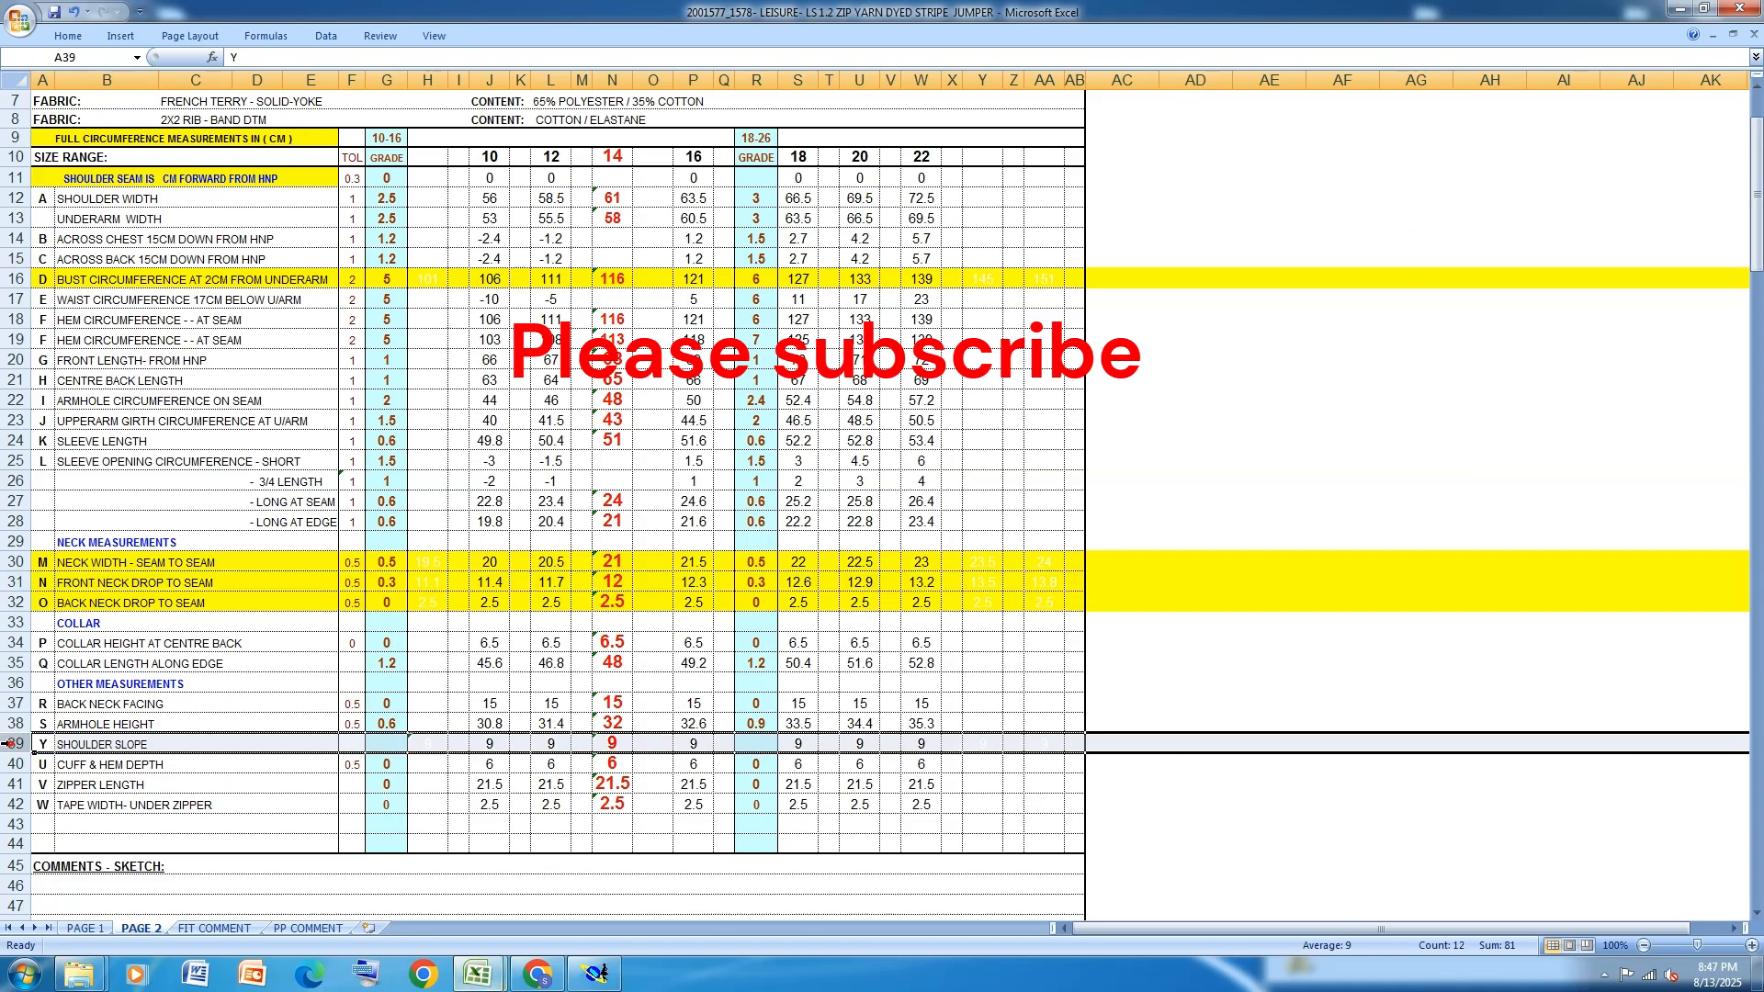
left_click(74, 38)
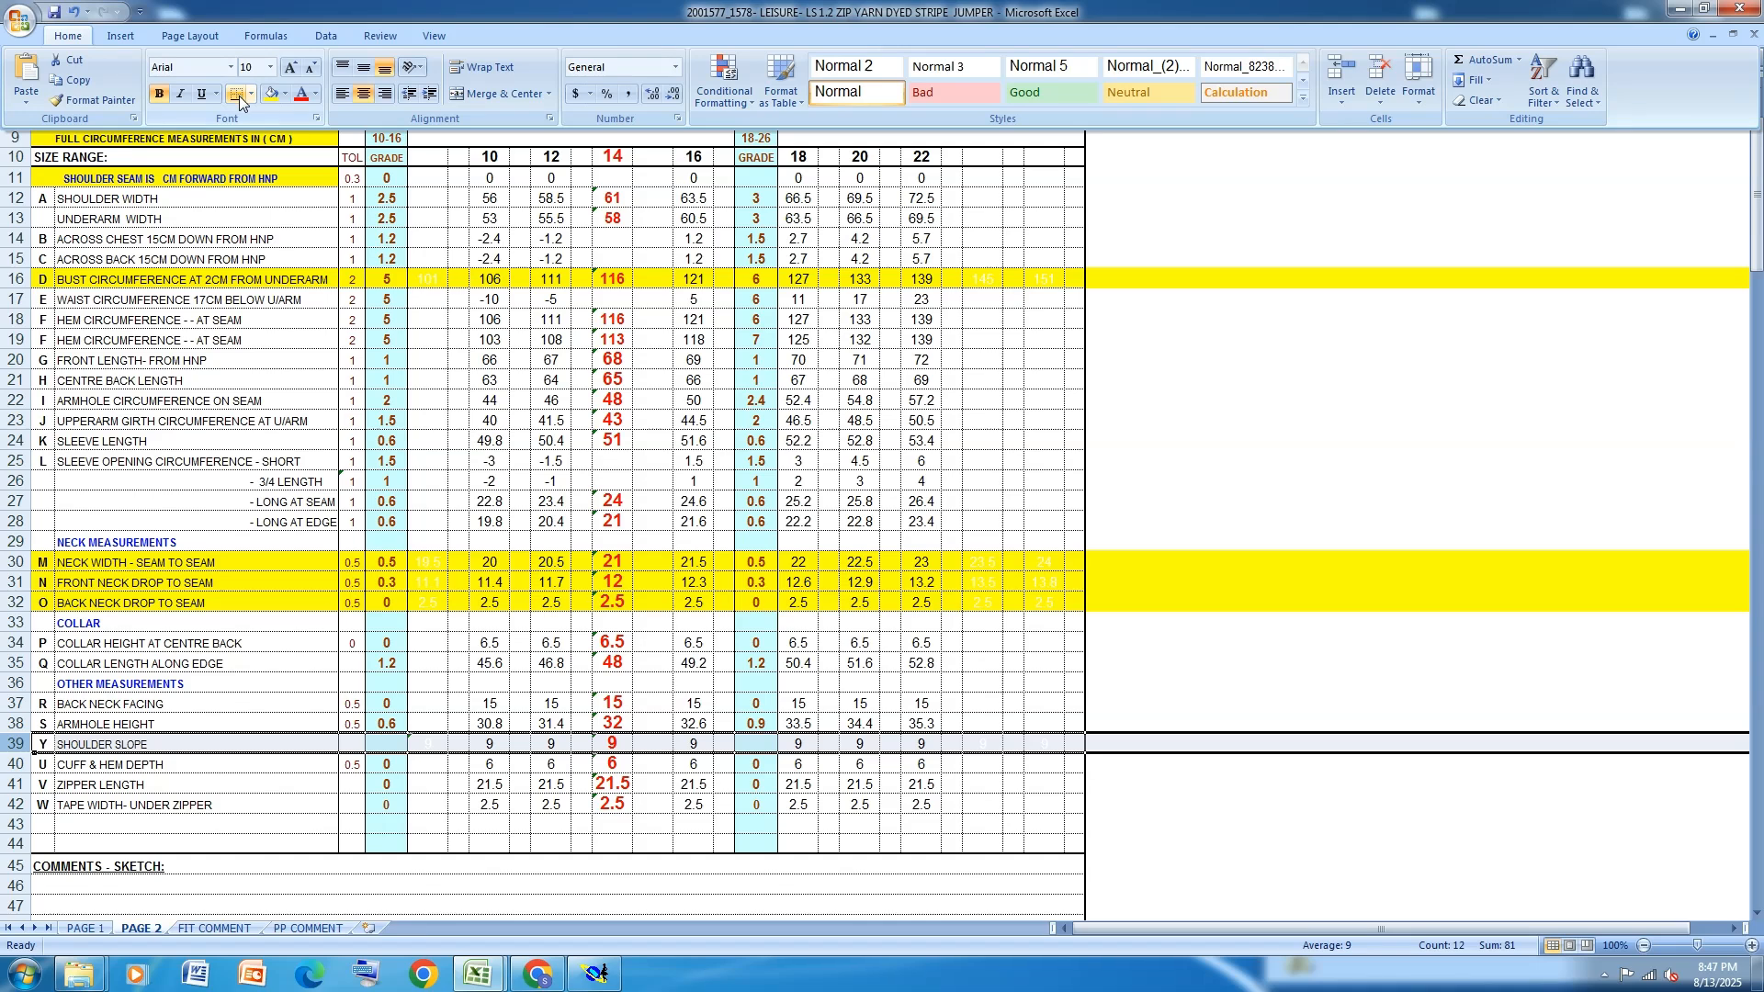
left_click(268, 94)
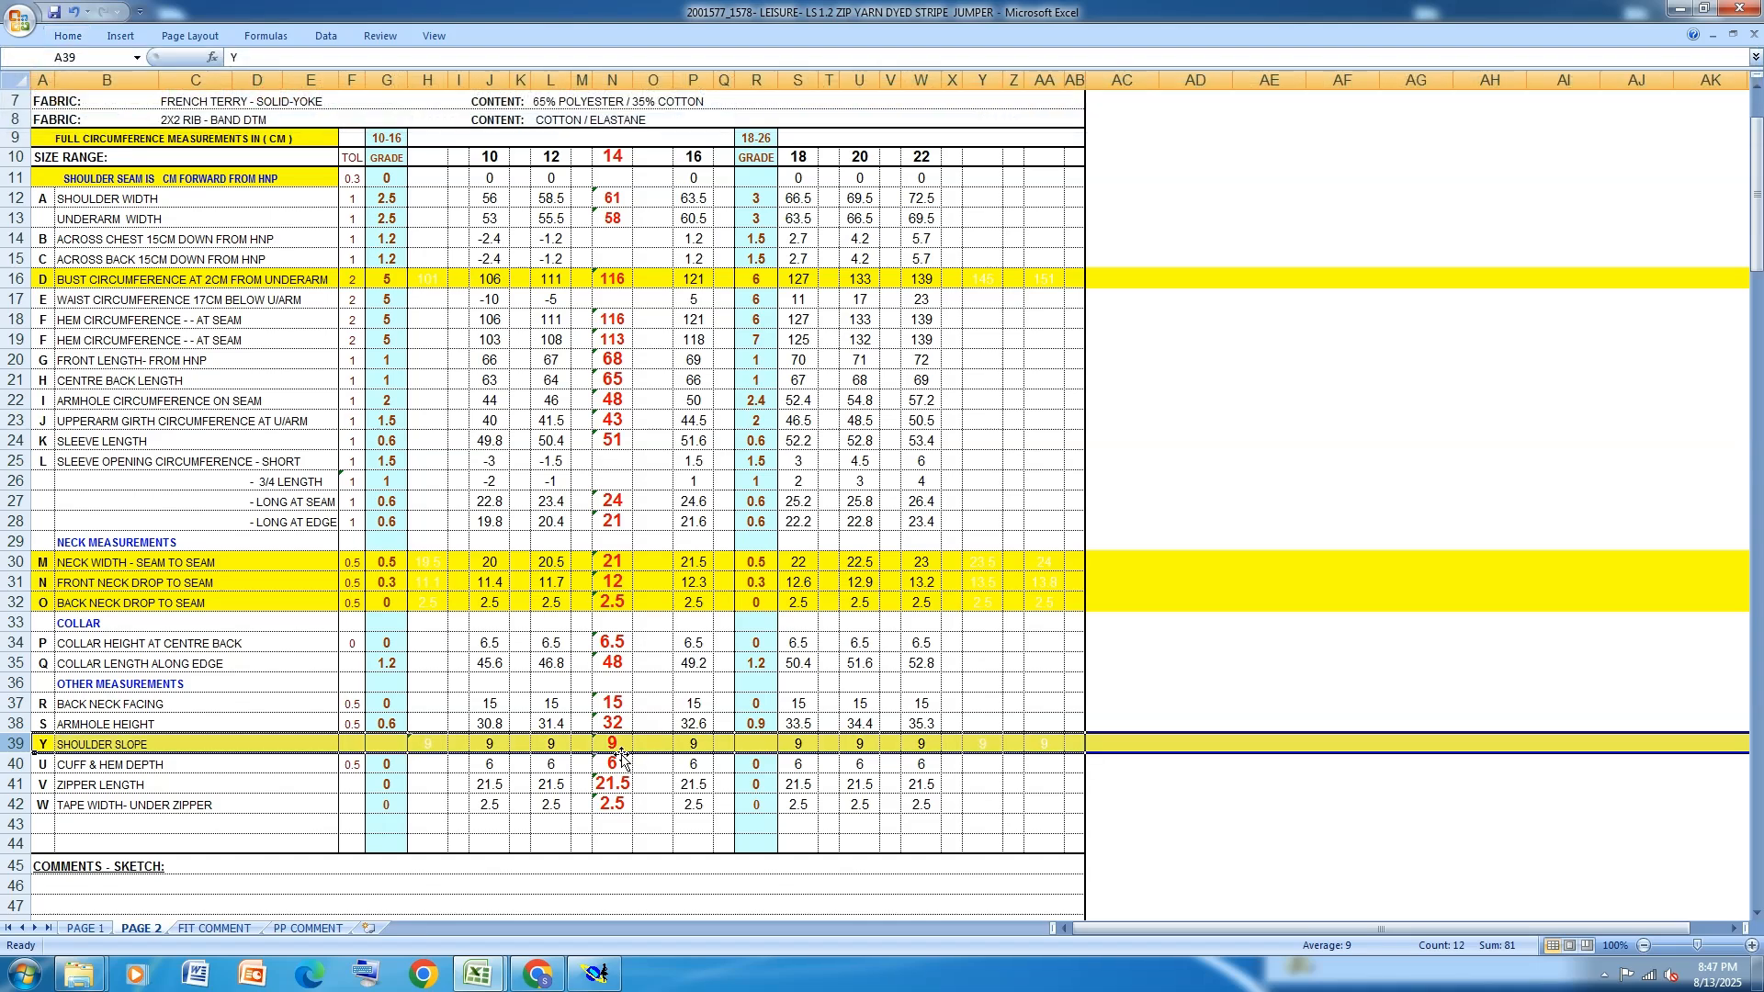
Switch back to ModarisV8R1 and pin the characteristic points of the pattern lines
left_click(596, 974)
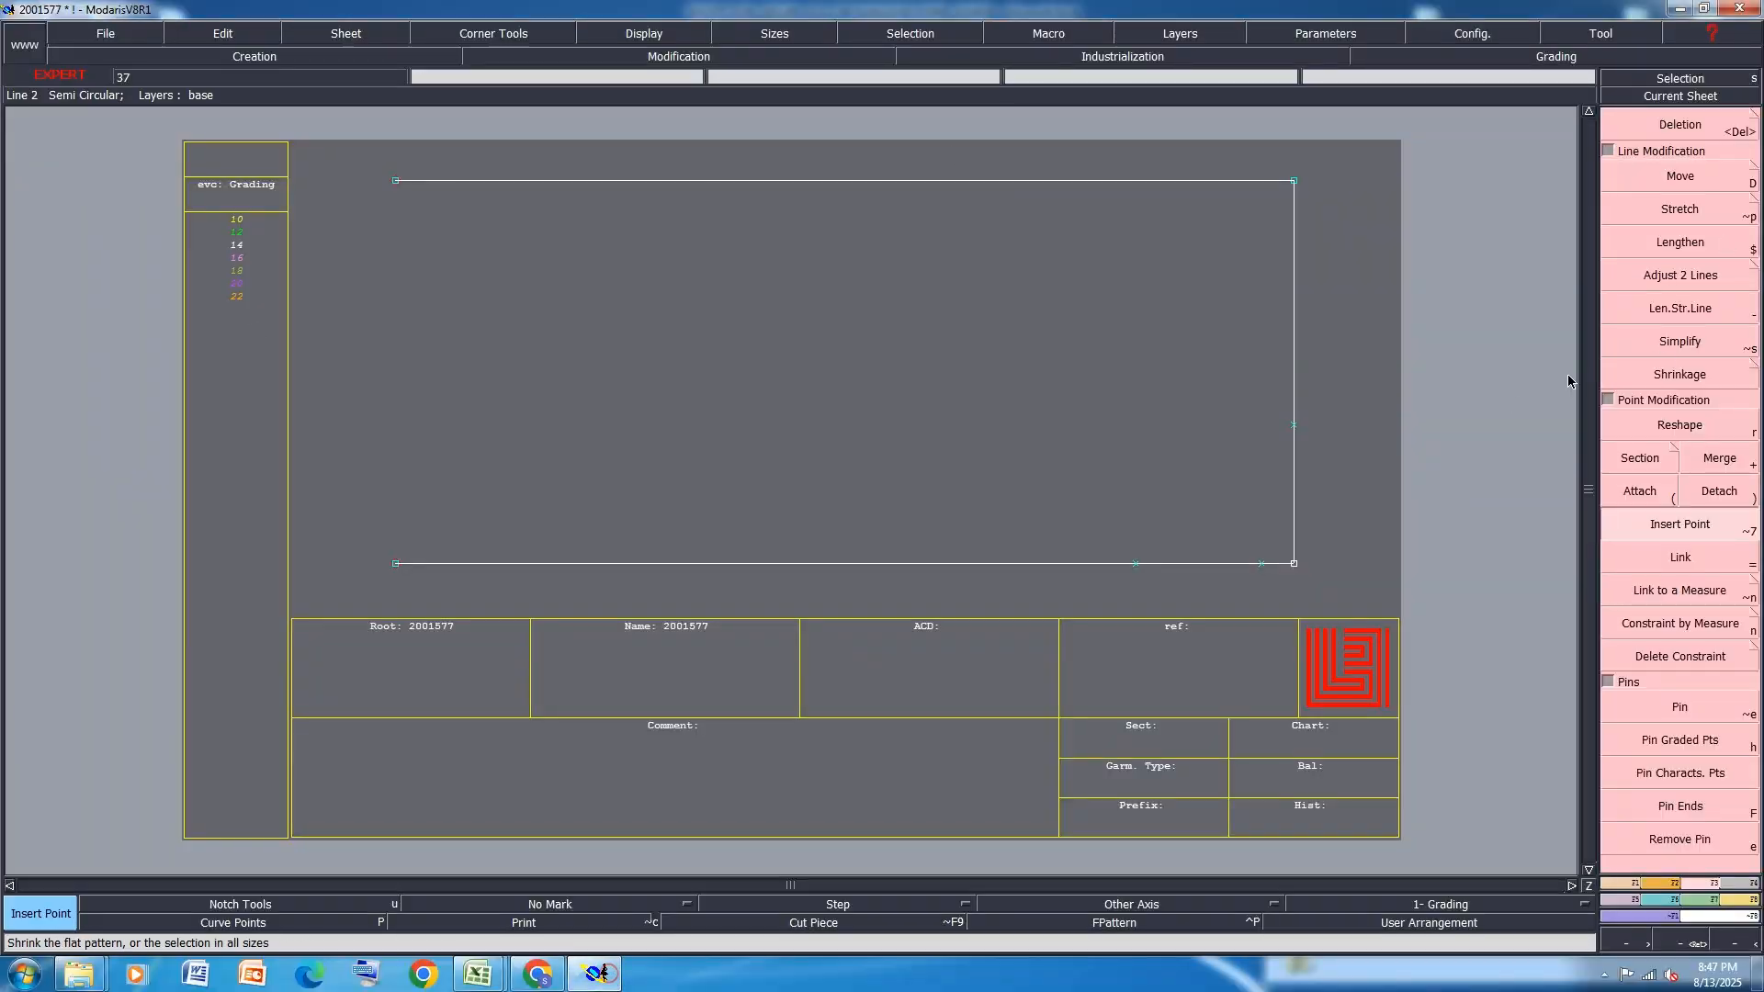
left_click(1700, 772)
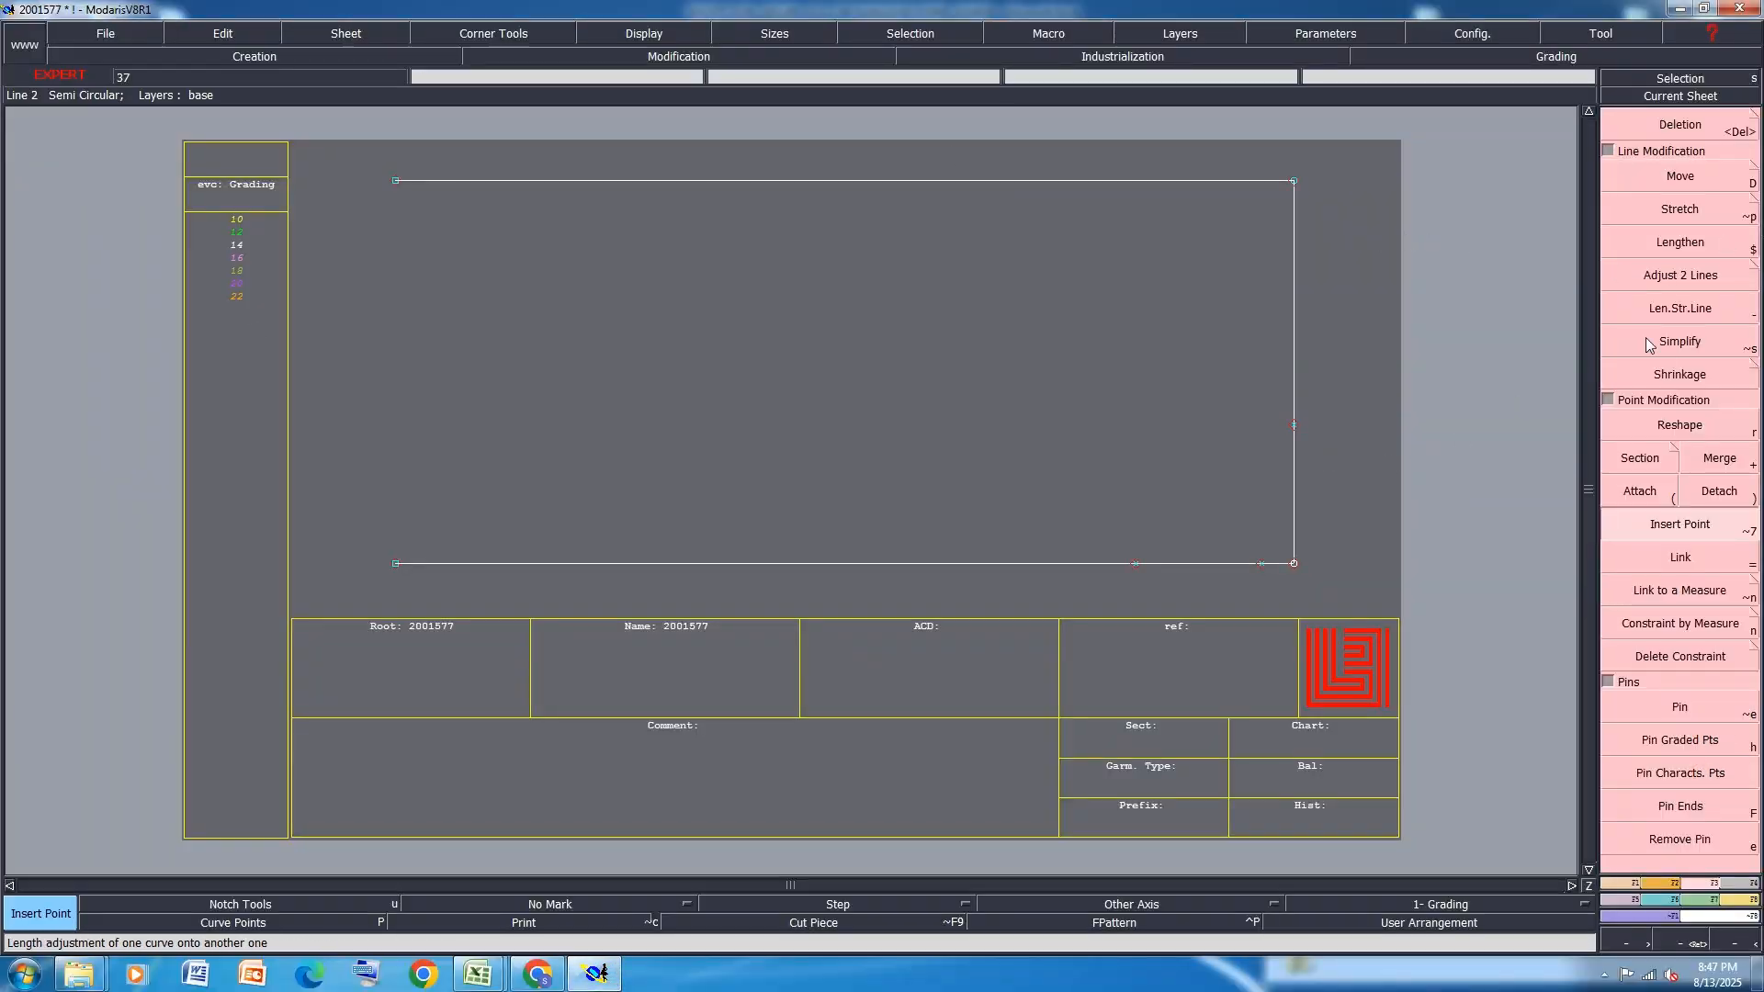
Create a parallel of the right-hand vertical line 9 cm inward for the shoulder slope, and delete its middle point
left_click(1635, 883)
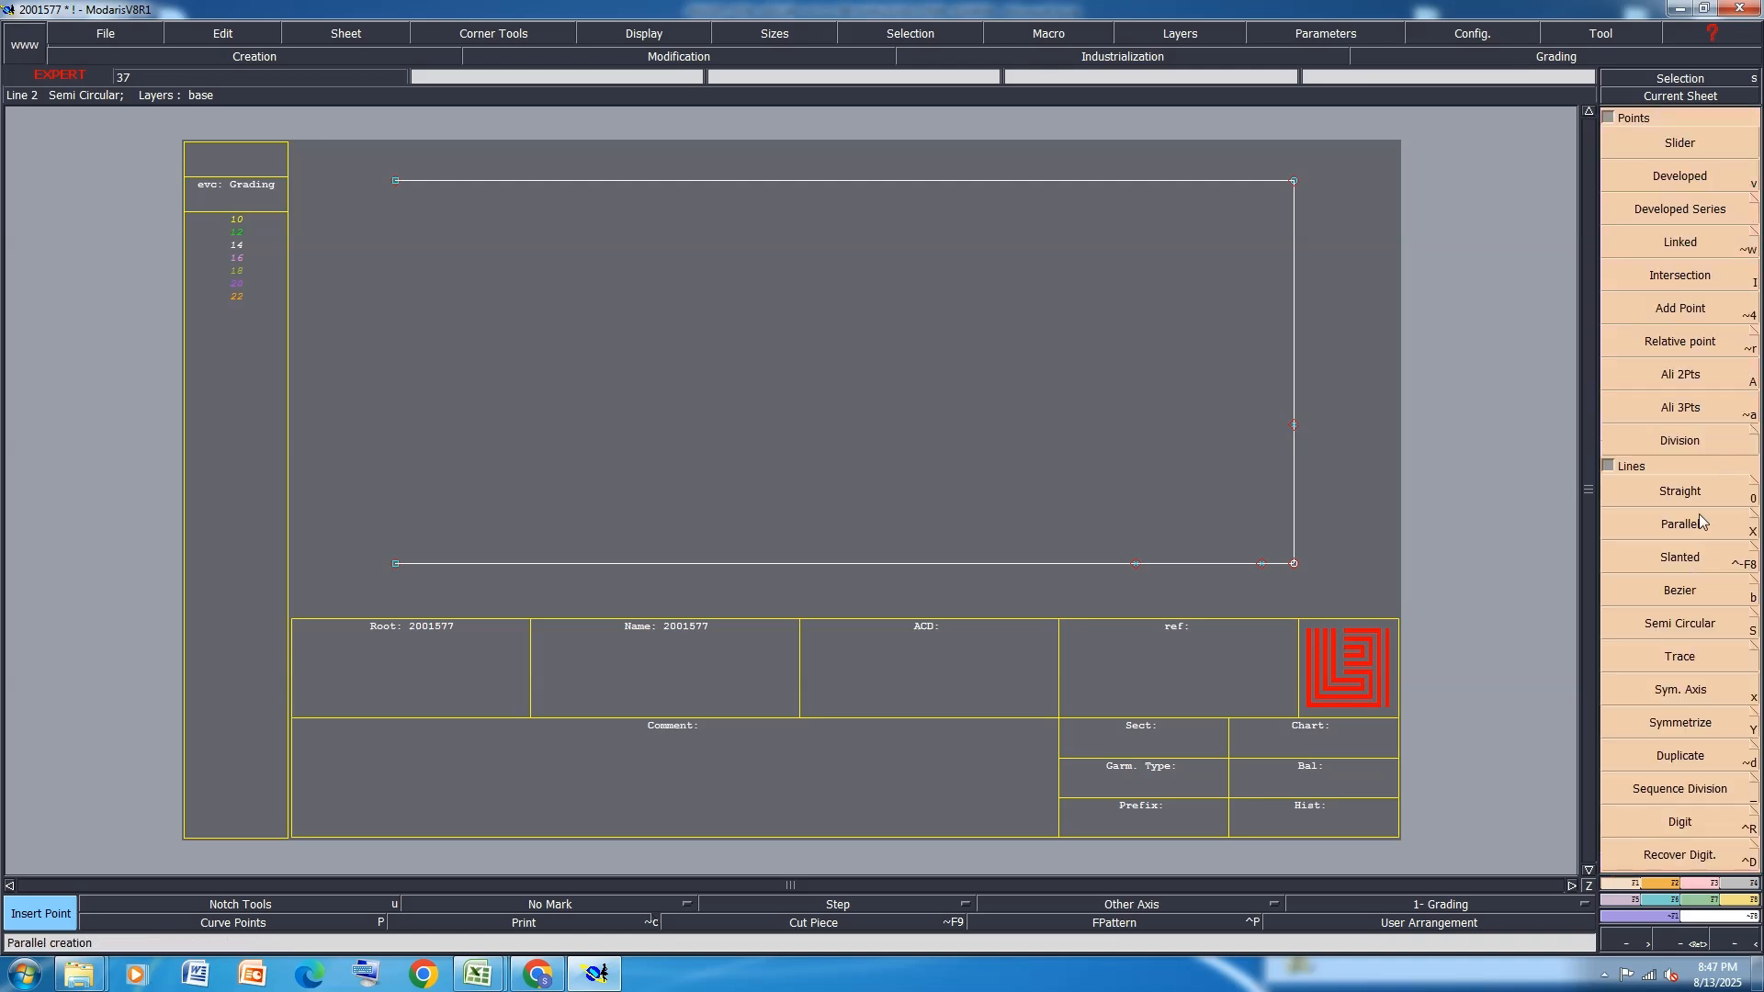
left_click(1612, 511)
left_click_drag(1296, 362, 1167, 367)
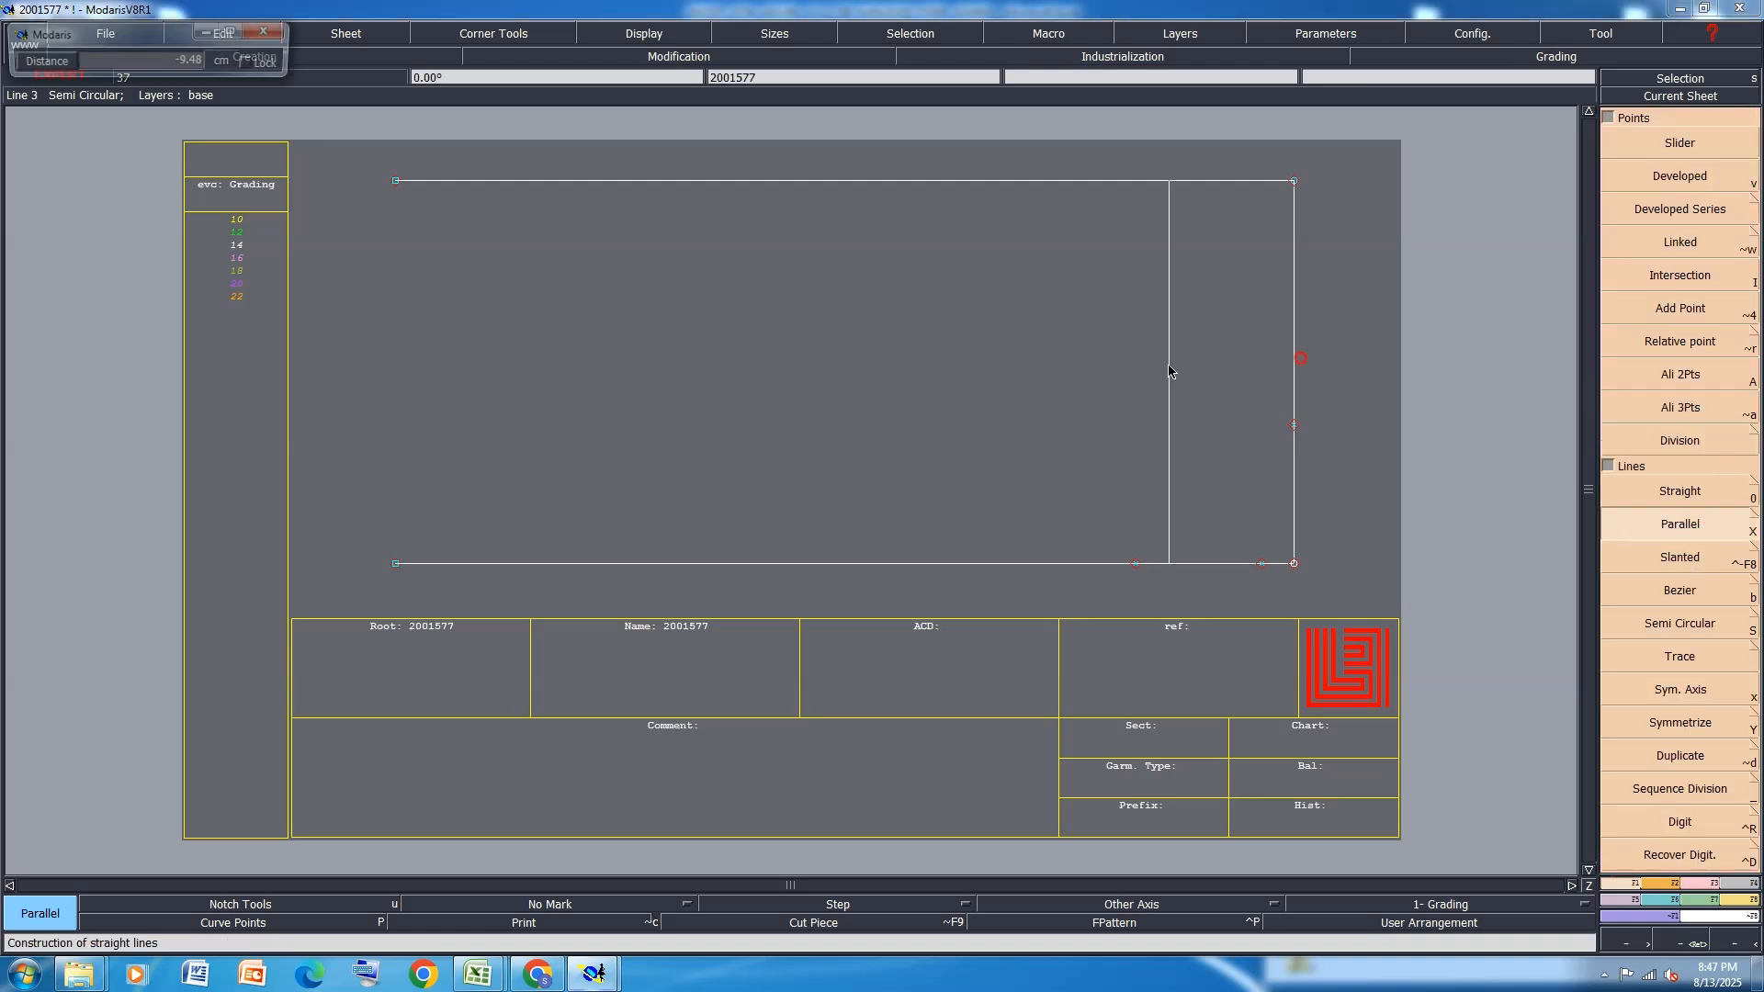
type("-27.5")
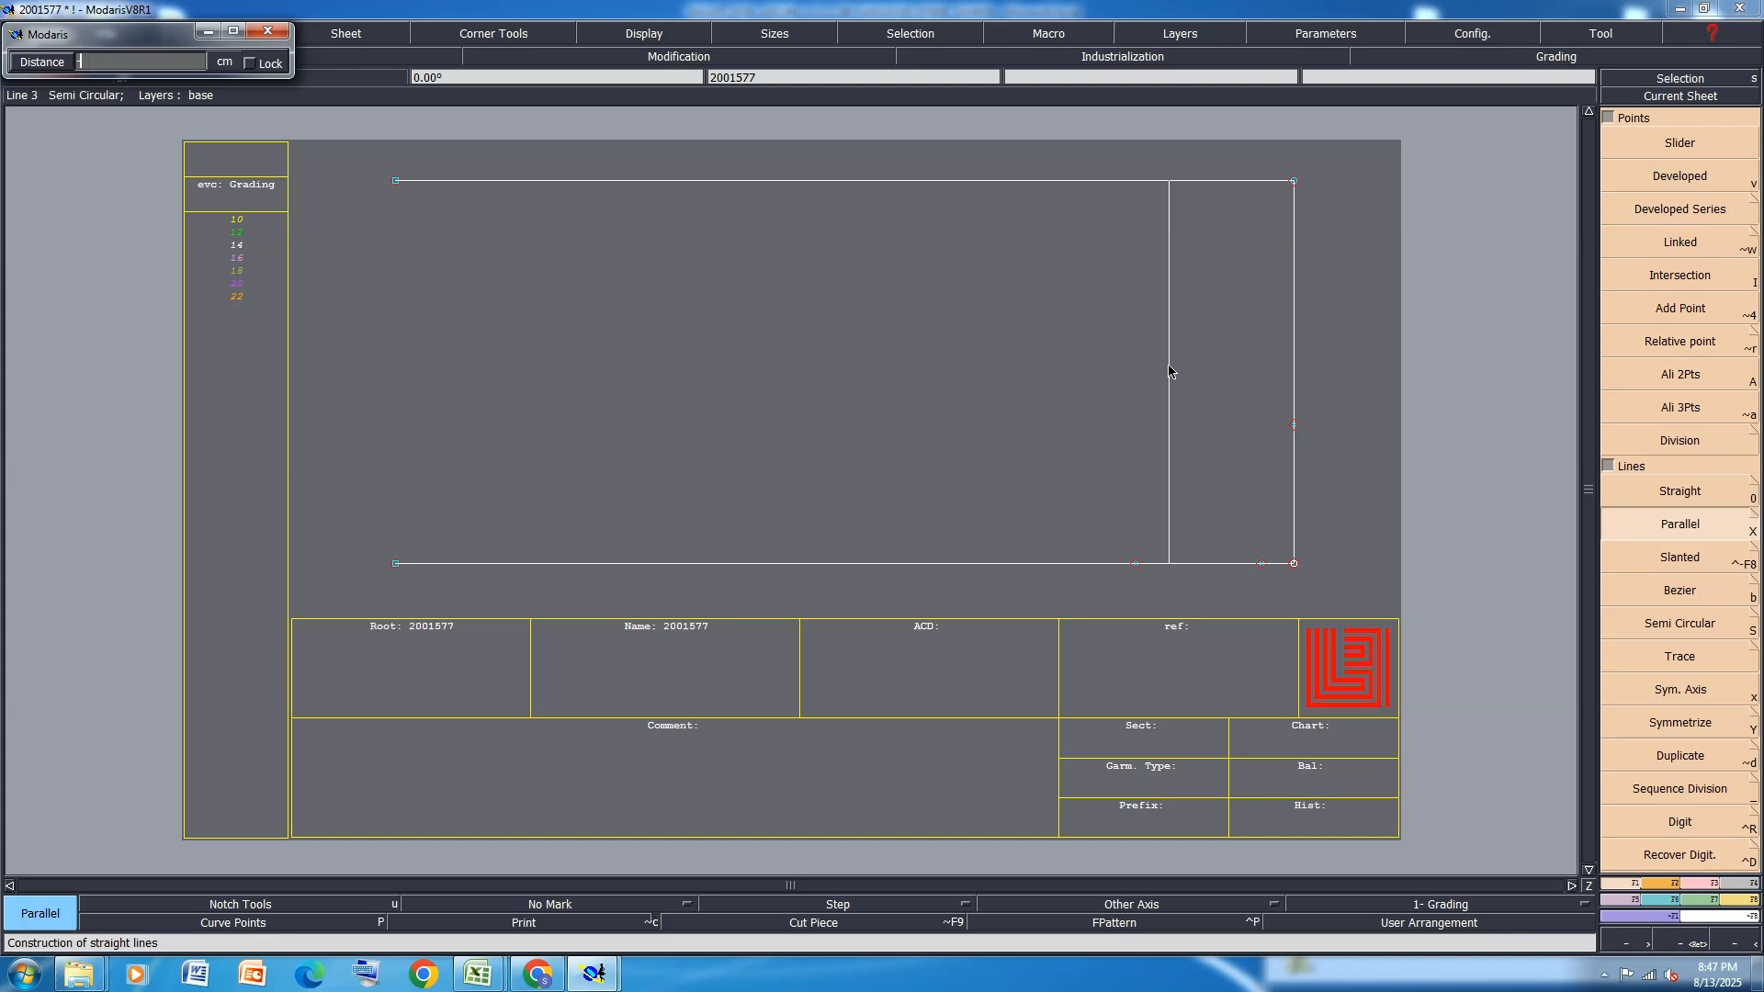
key("Return")
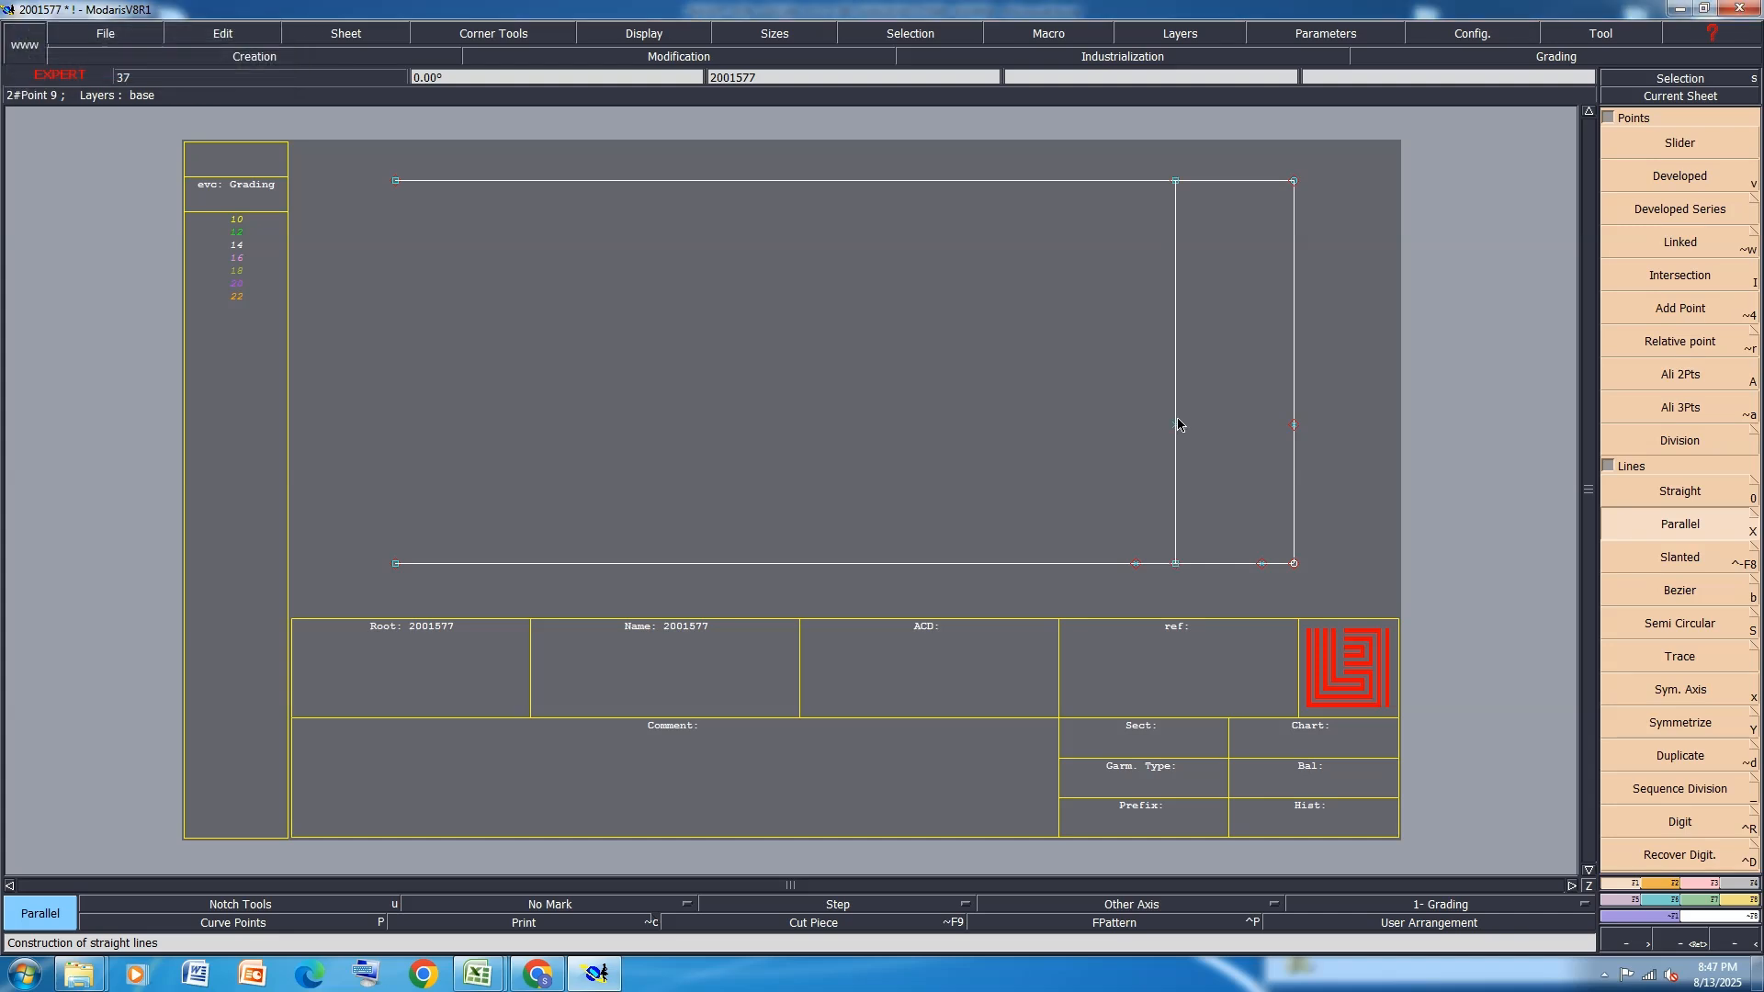
key("Delete")
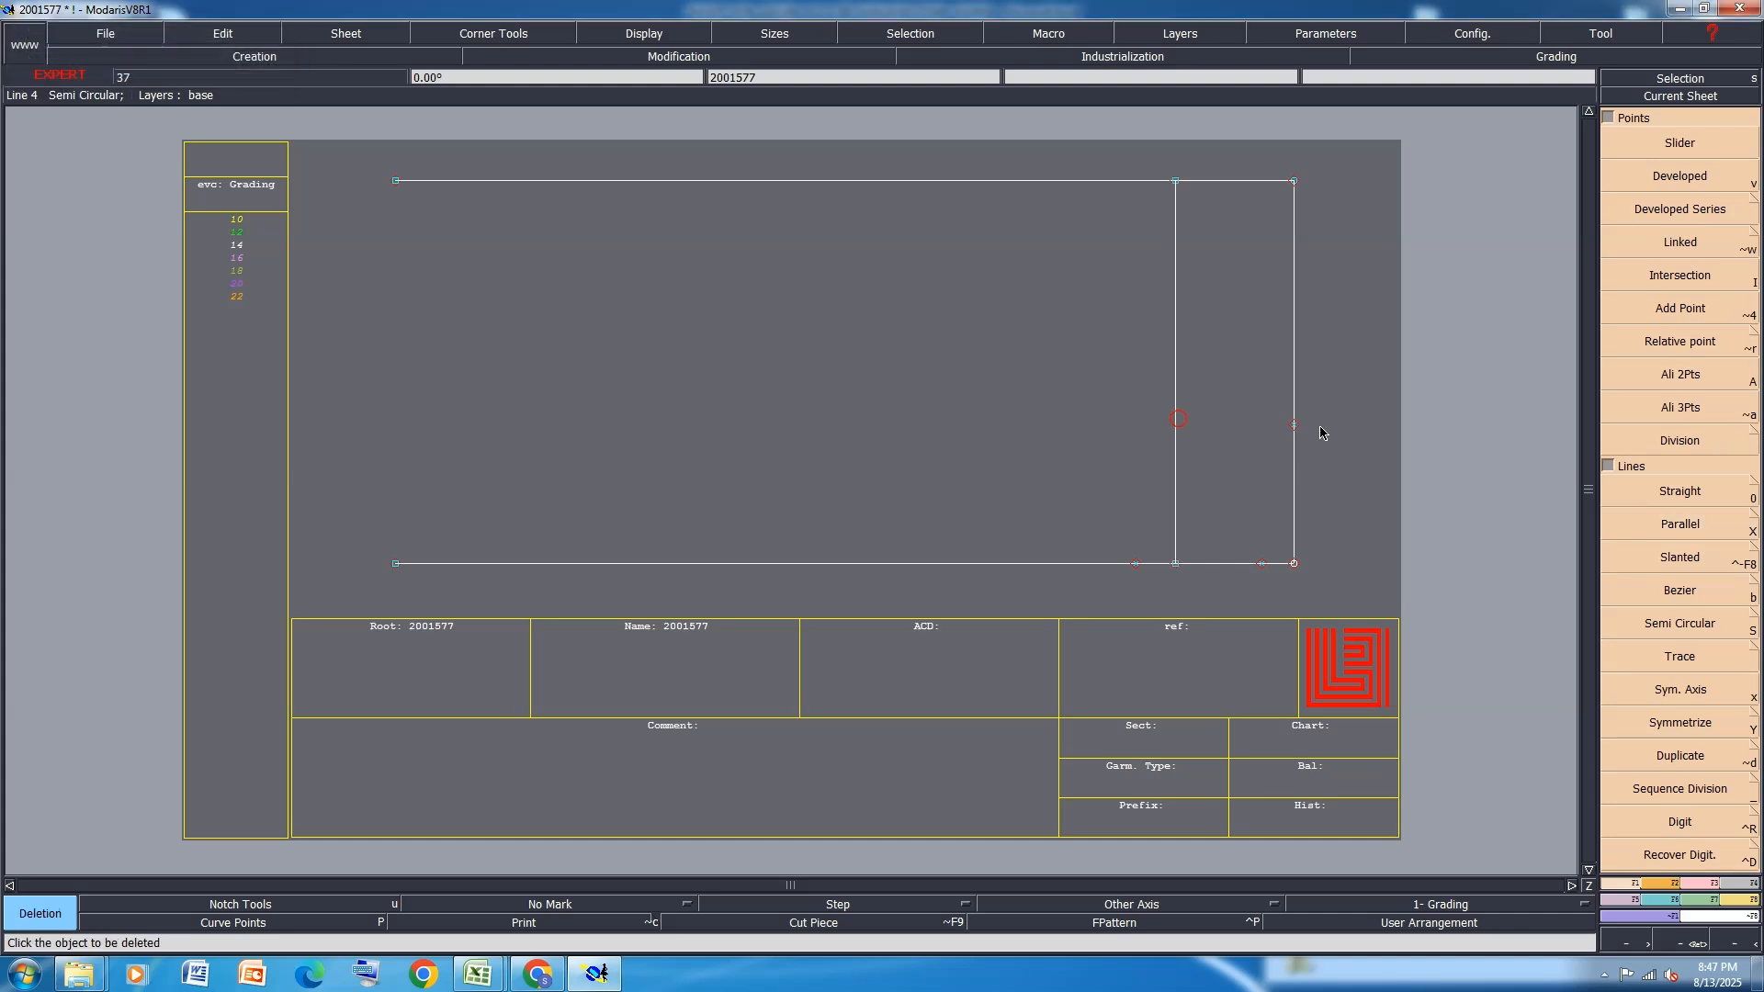
Switch to the Excel size specification and highlight row 12, Shoulder Width, in yellow
mouse_move(480, 974)
left_click(513, 912)
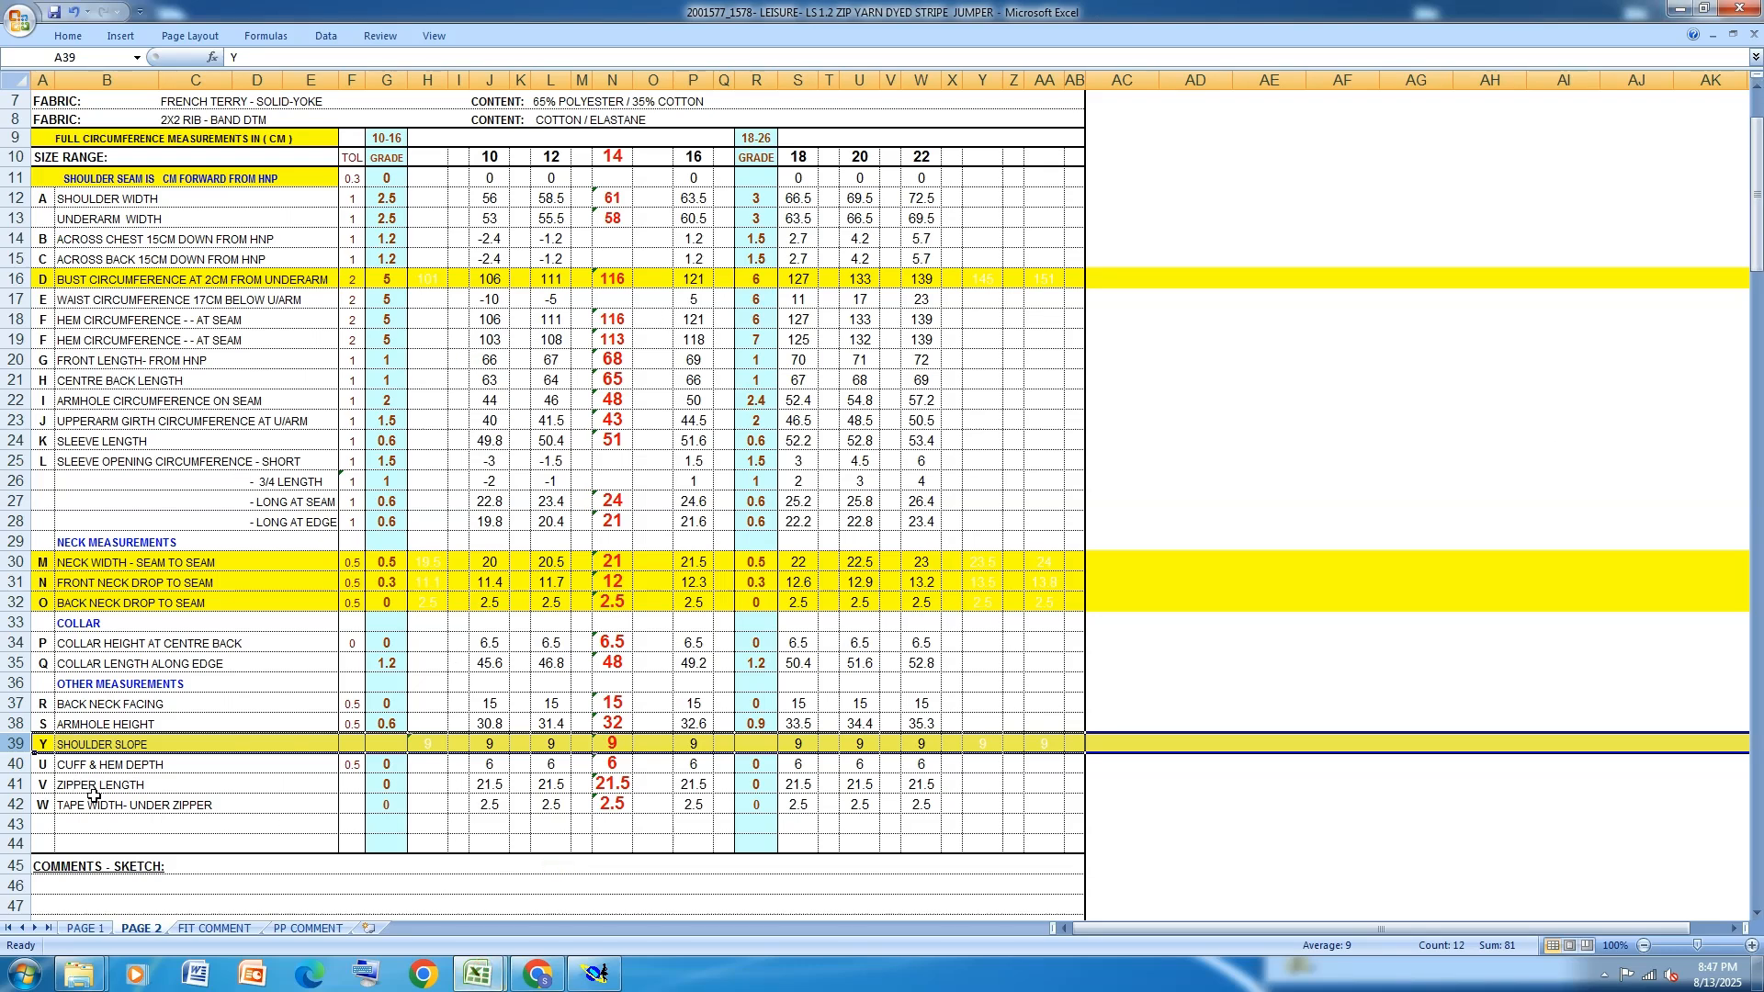
left_click(17, 197)
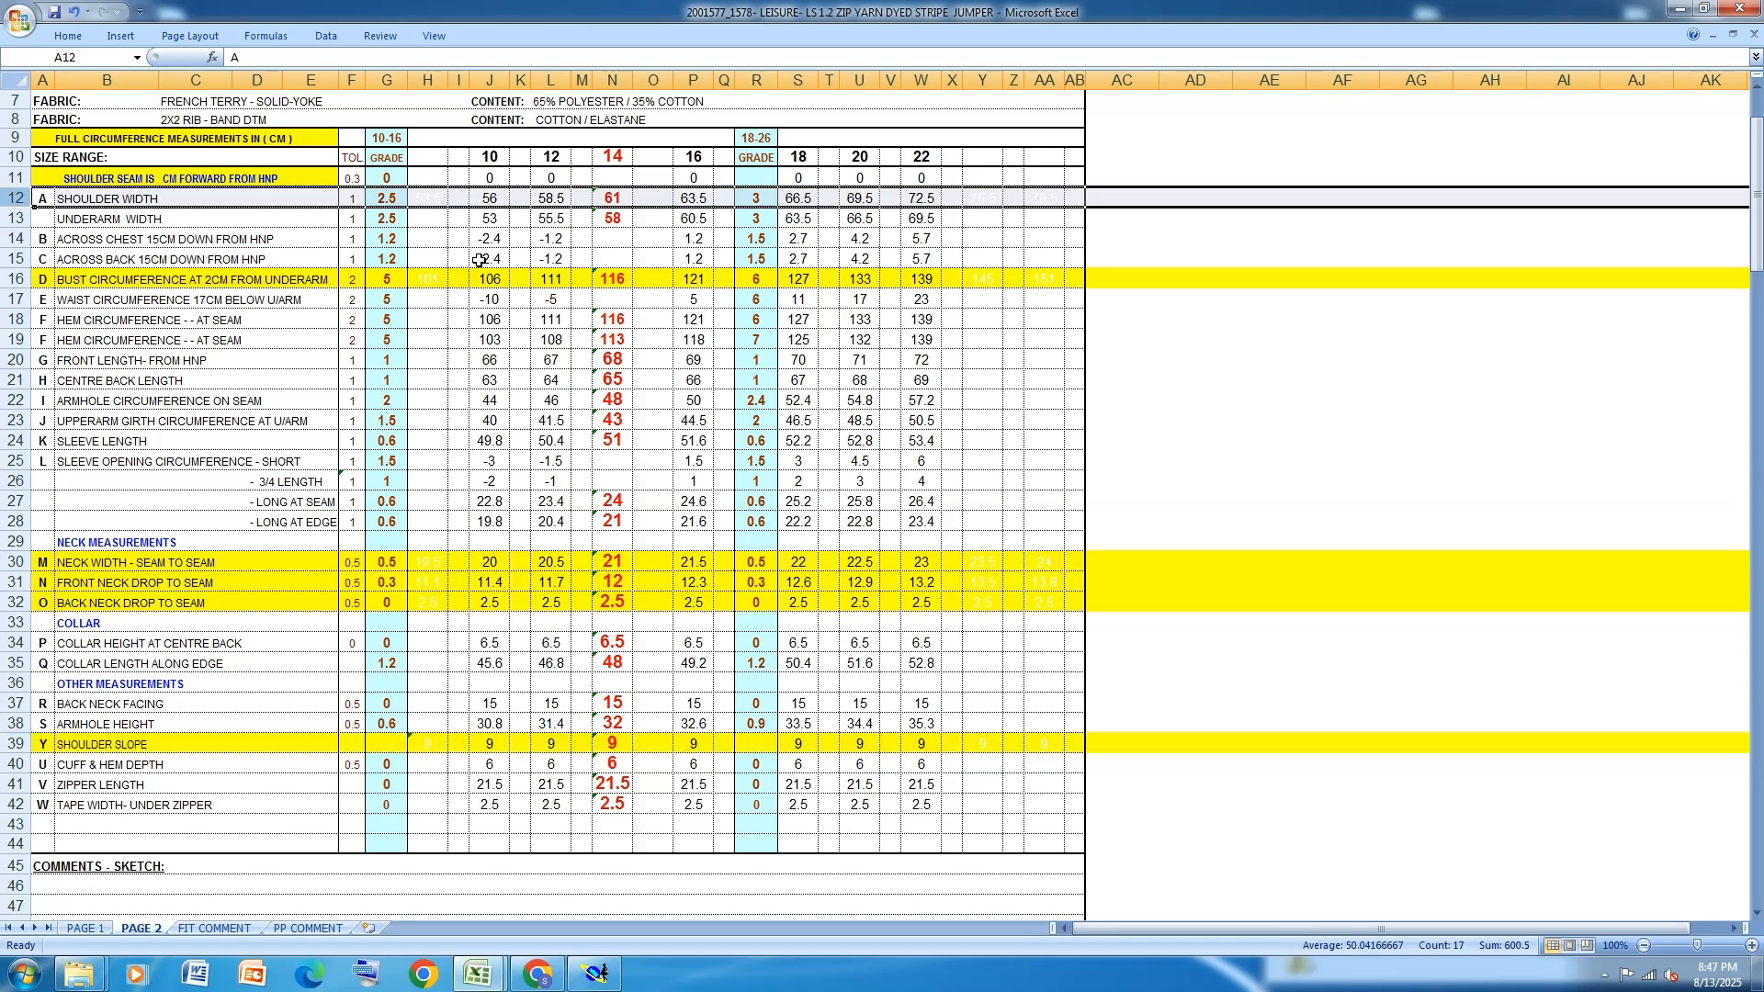
left_click(68, 36)
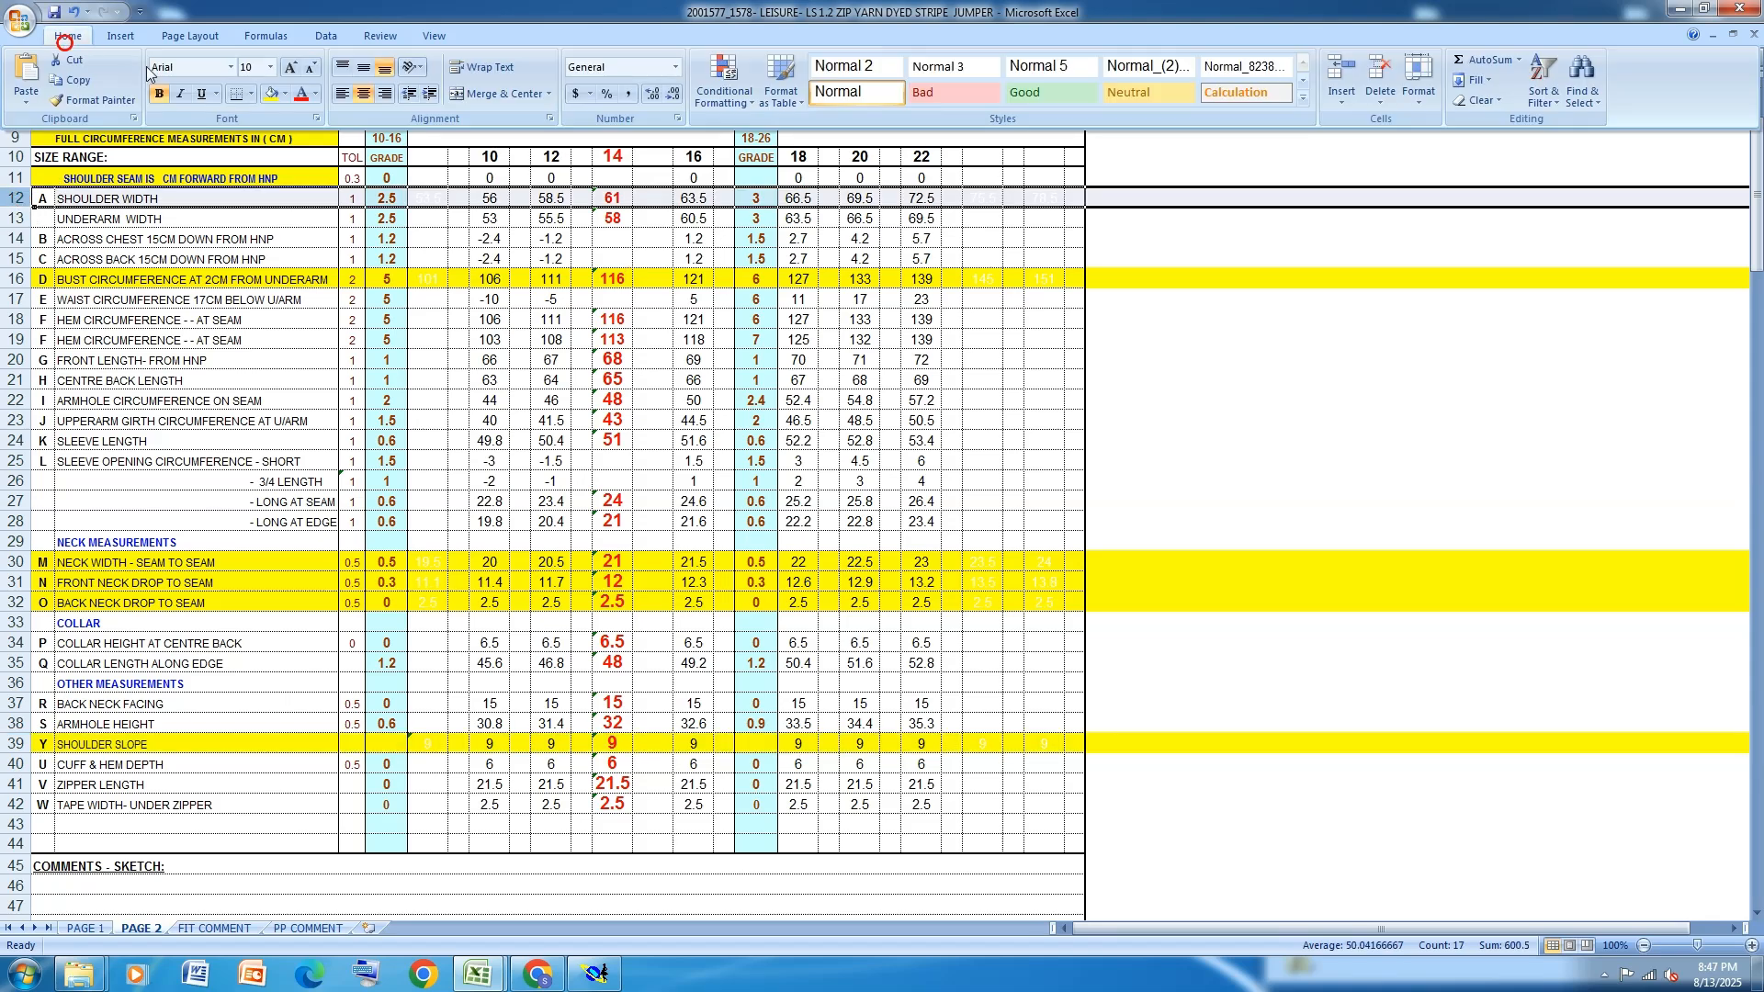
left_click(269, 95)
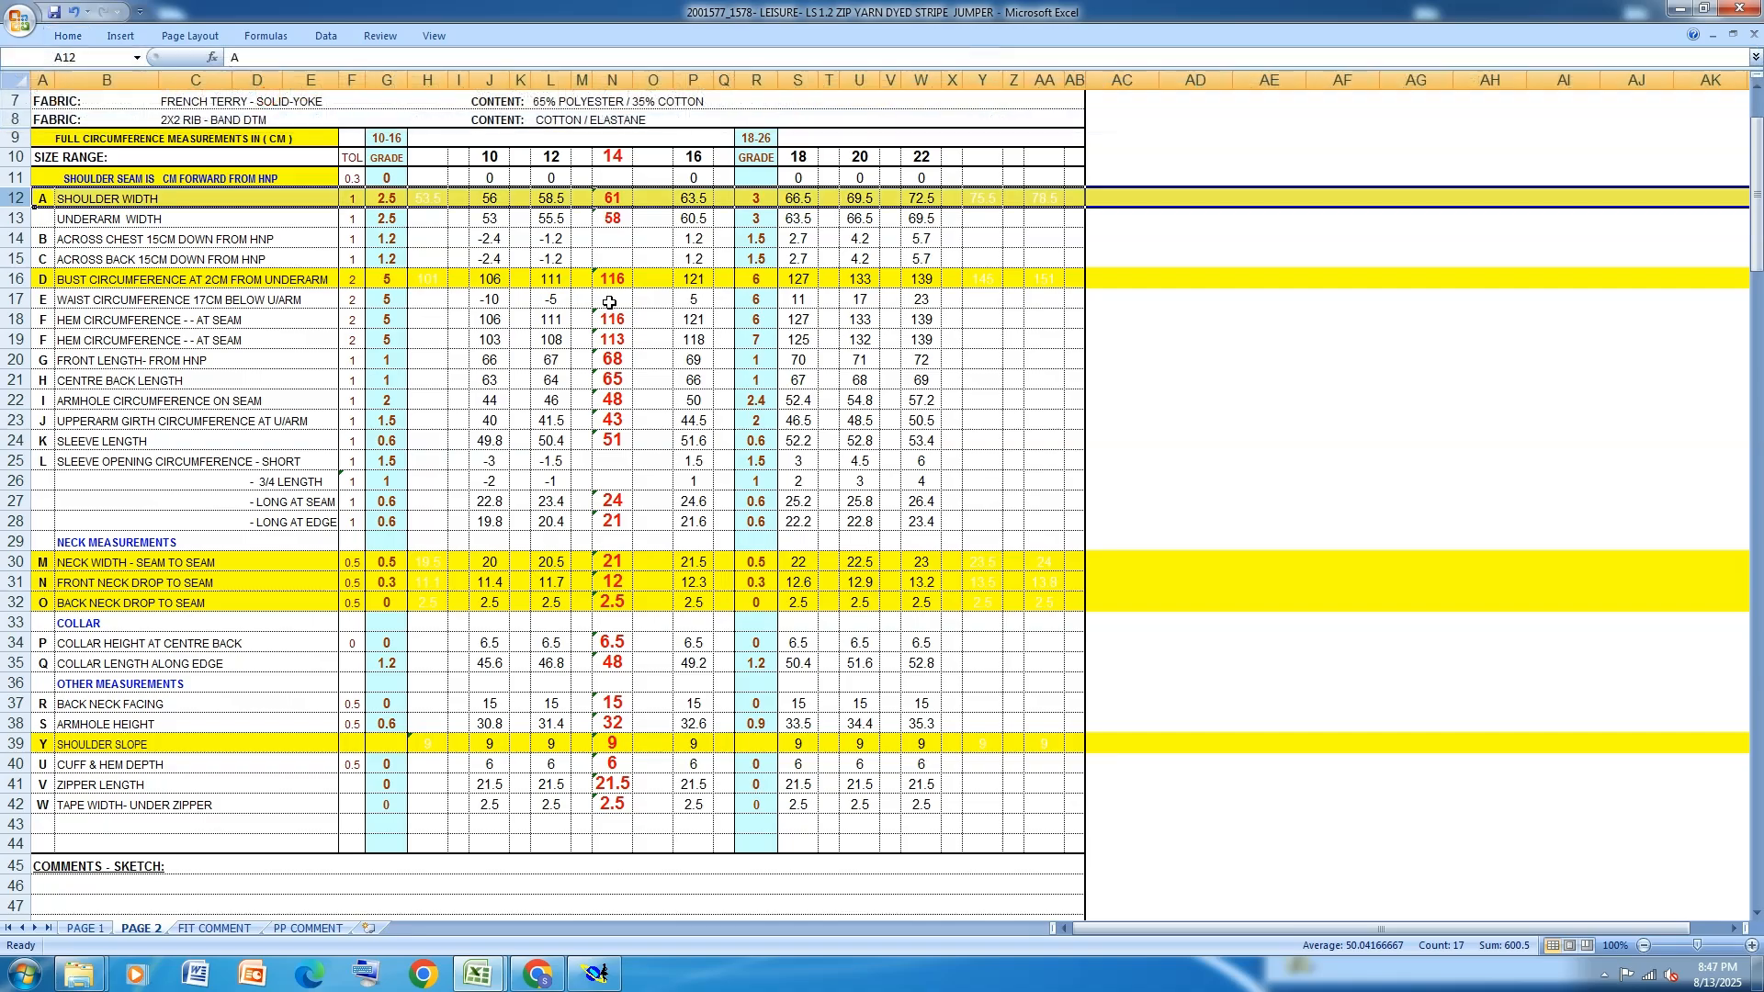
Return to ModarisV8R1 and create a developed point on the shoulder slope line, 30.5 cm from its lower end
left_click(596, 976)
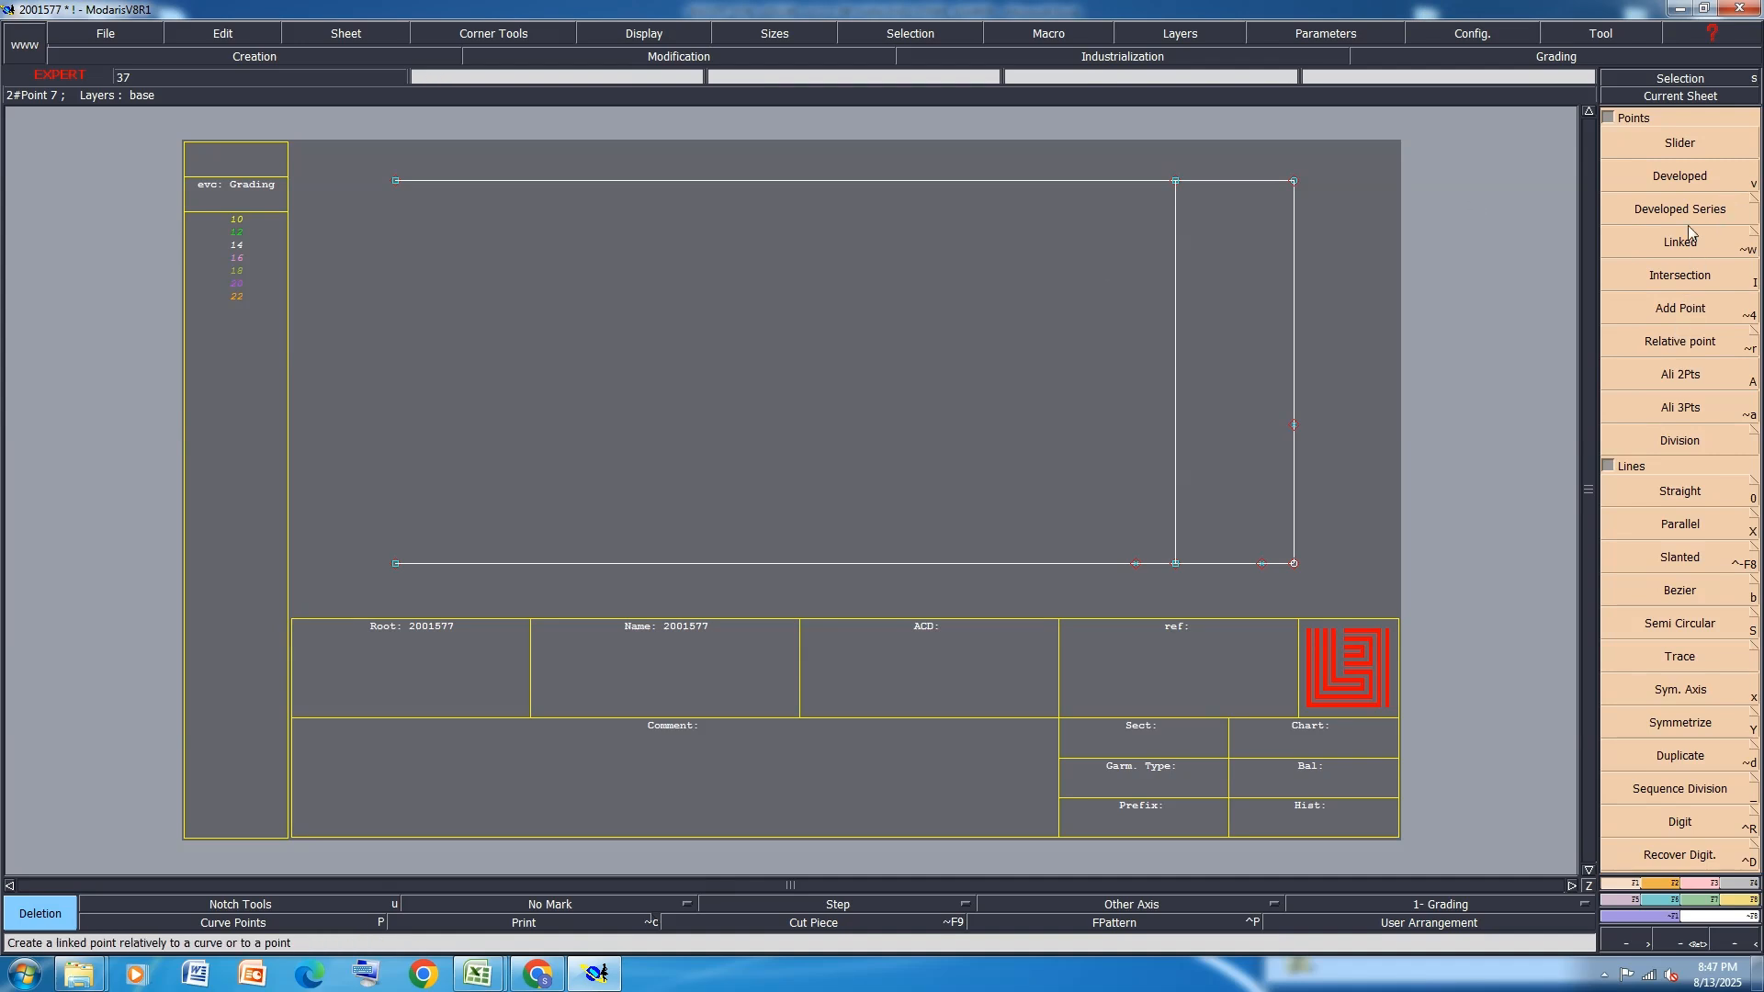
left_click(1689, 179)
left_click(1196, 379)
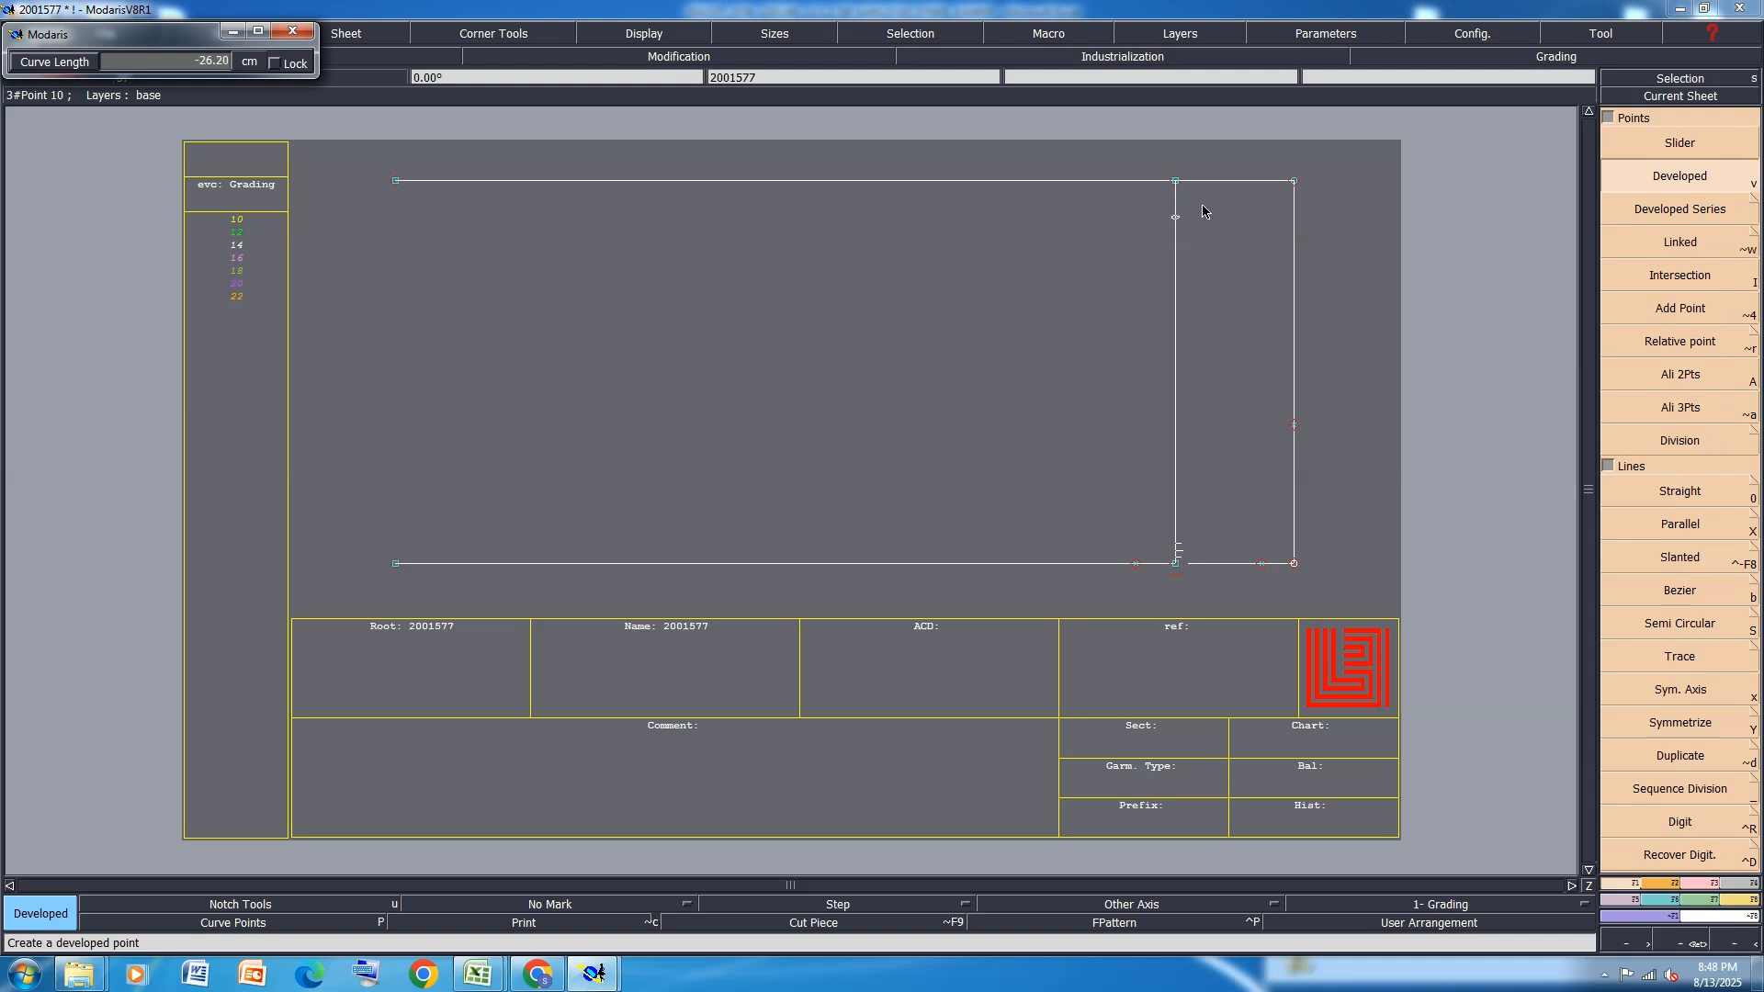
key("Down")
type("-")
left_click(1272, 325)
scroll(1251, 381, "down", 2)
scroll(1265, 286, "up", 1)
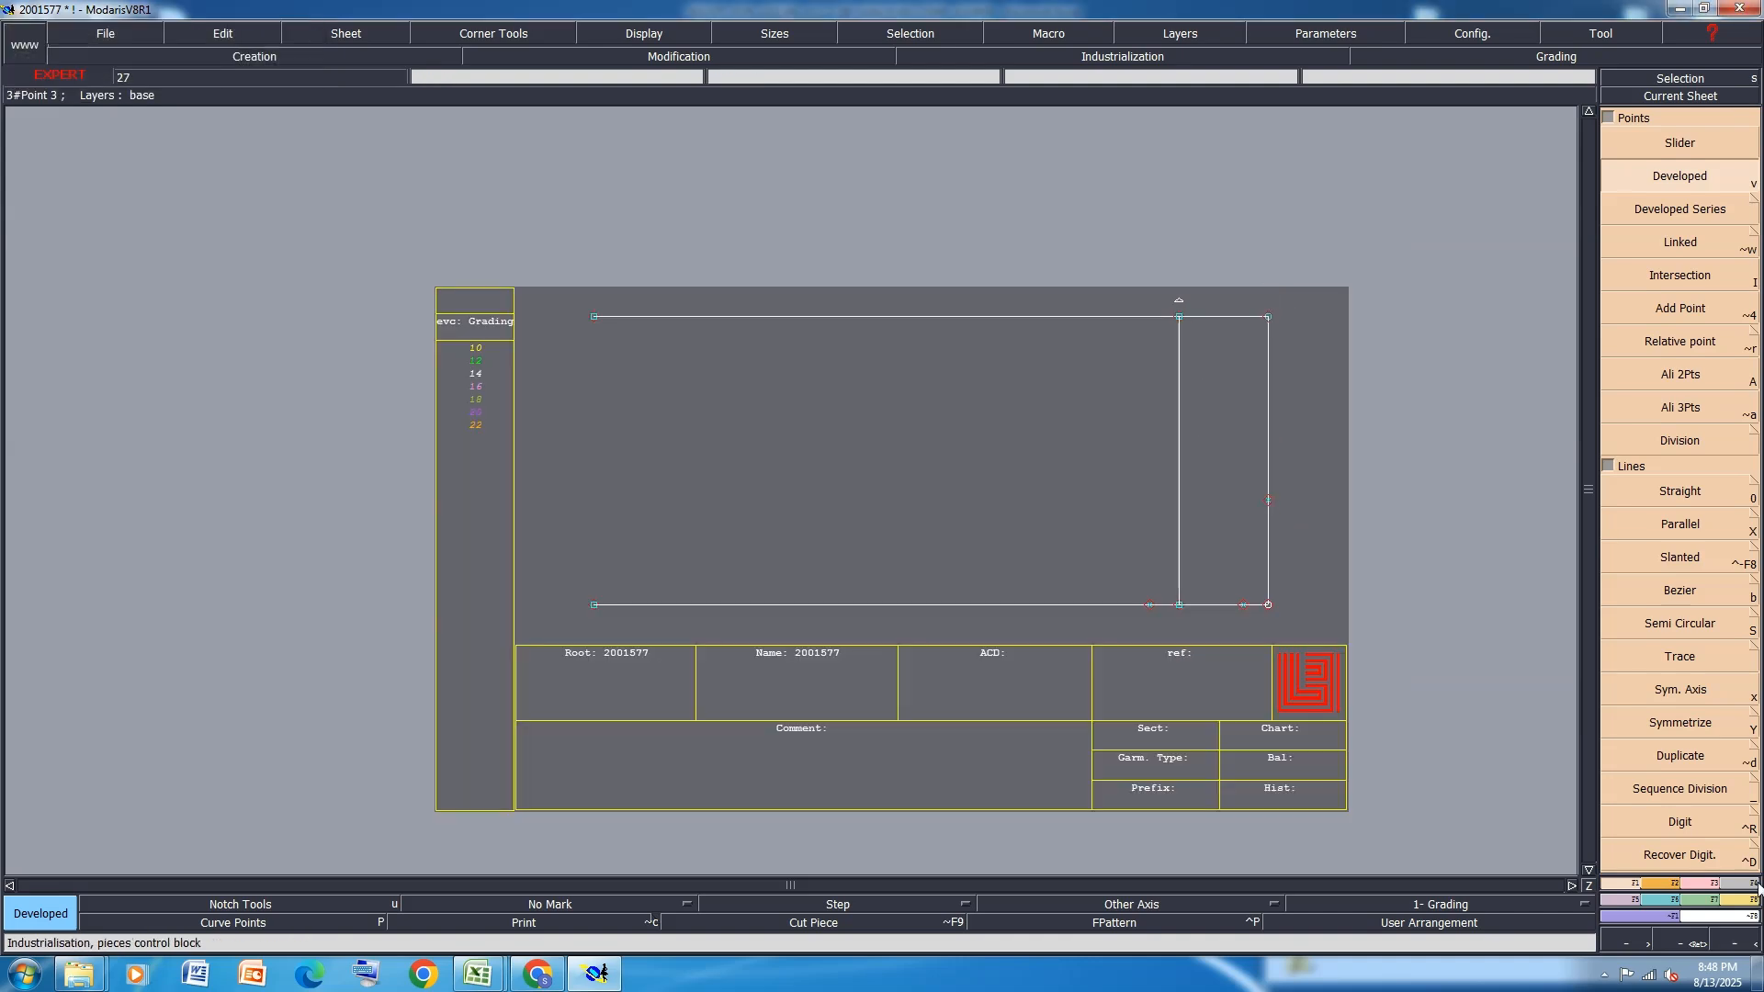
Lengthen the shoulder slope line upward with Len.Str.Line so that it extends past the developed point
left_click(1705, 885)
key("Home")
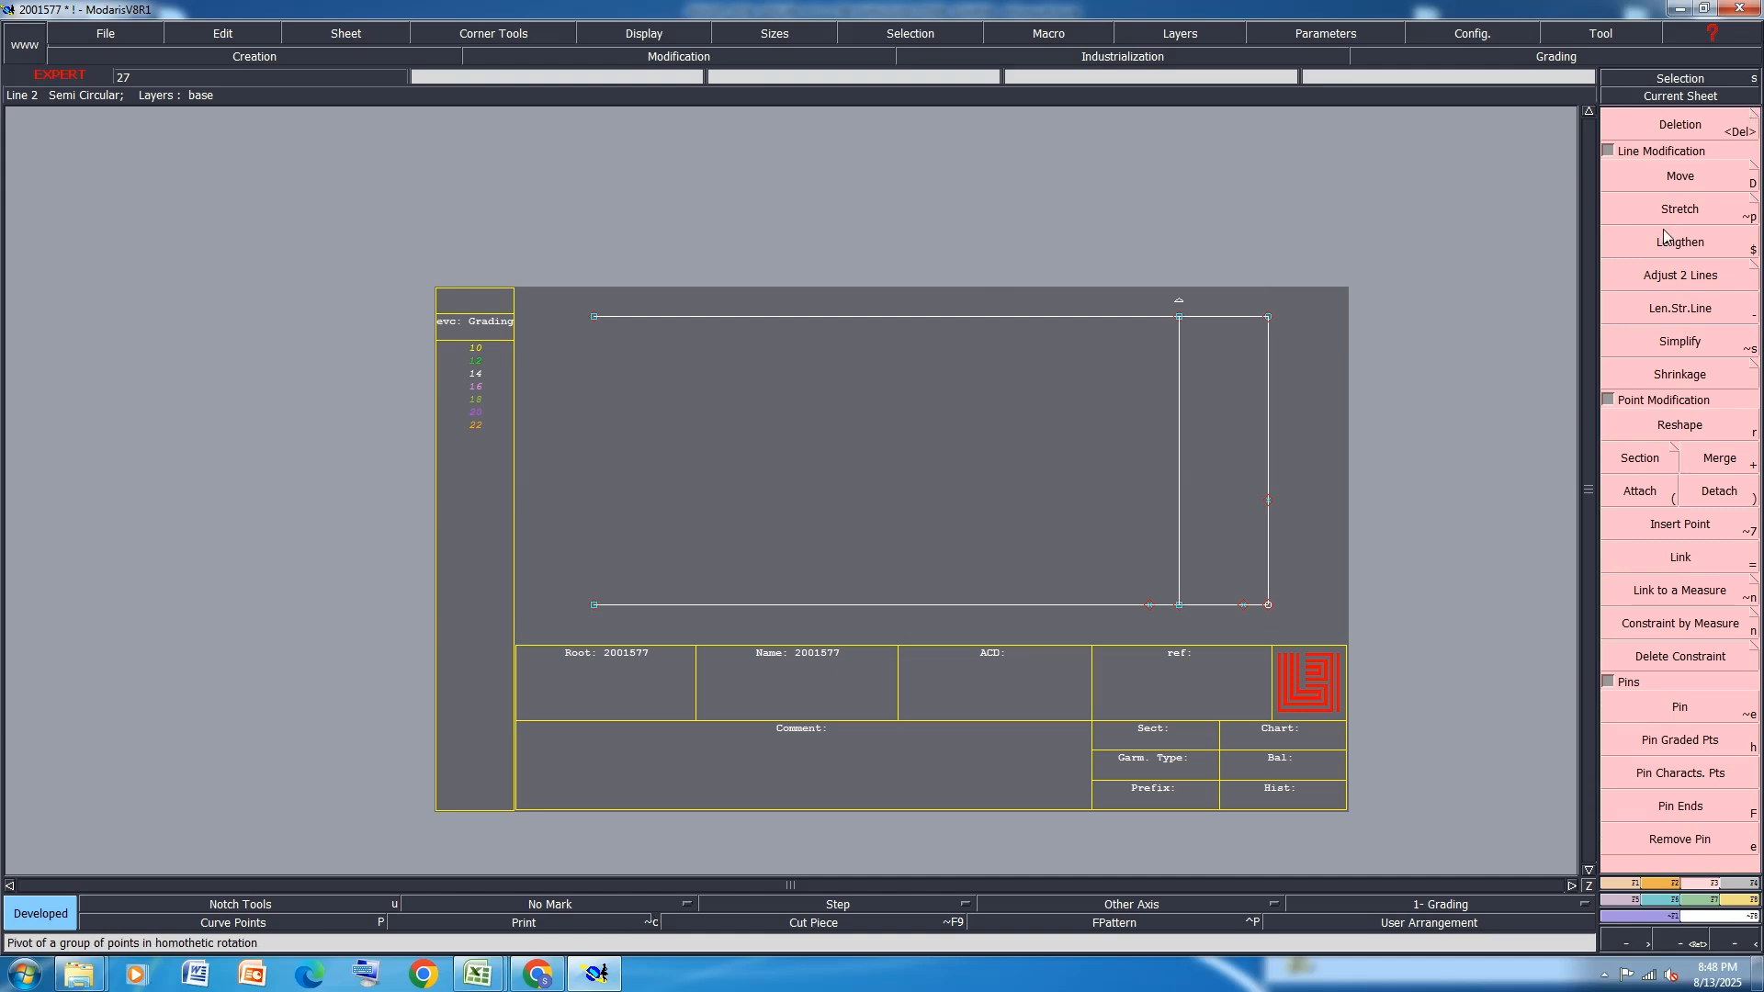
left_click(1681, 308)
left_click(1179, 368)
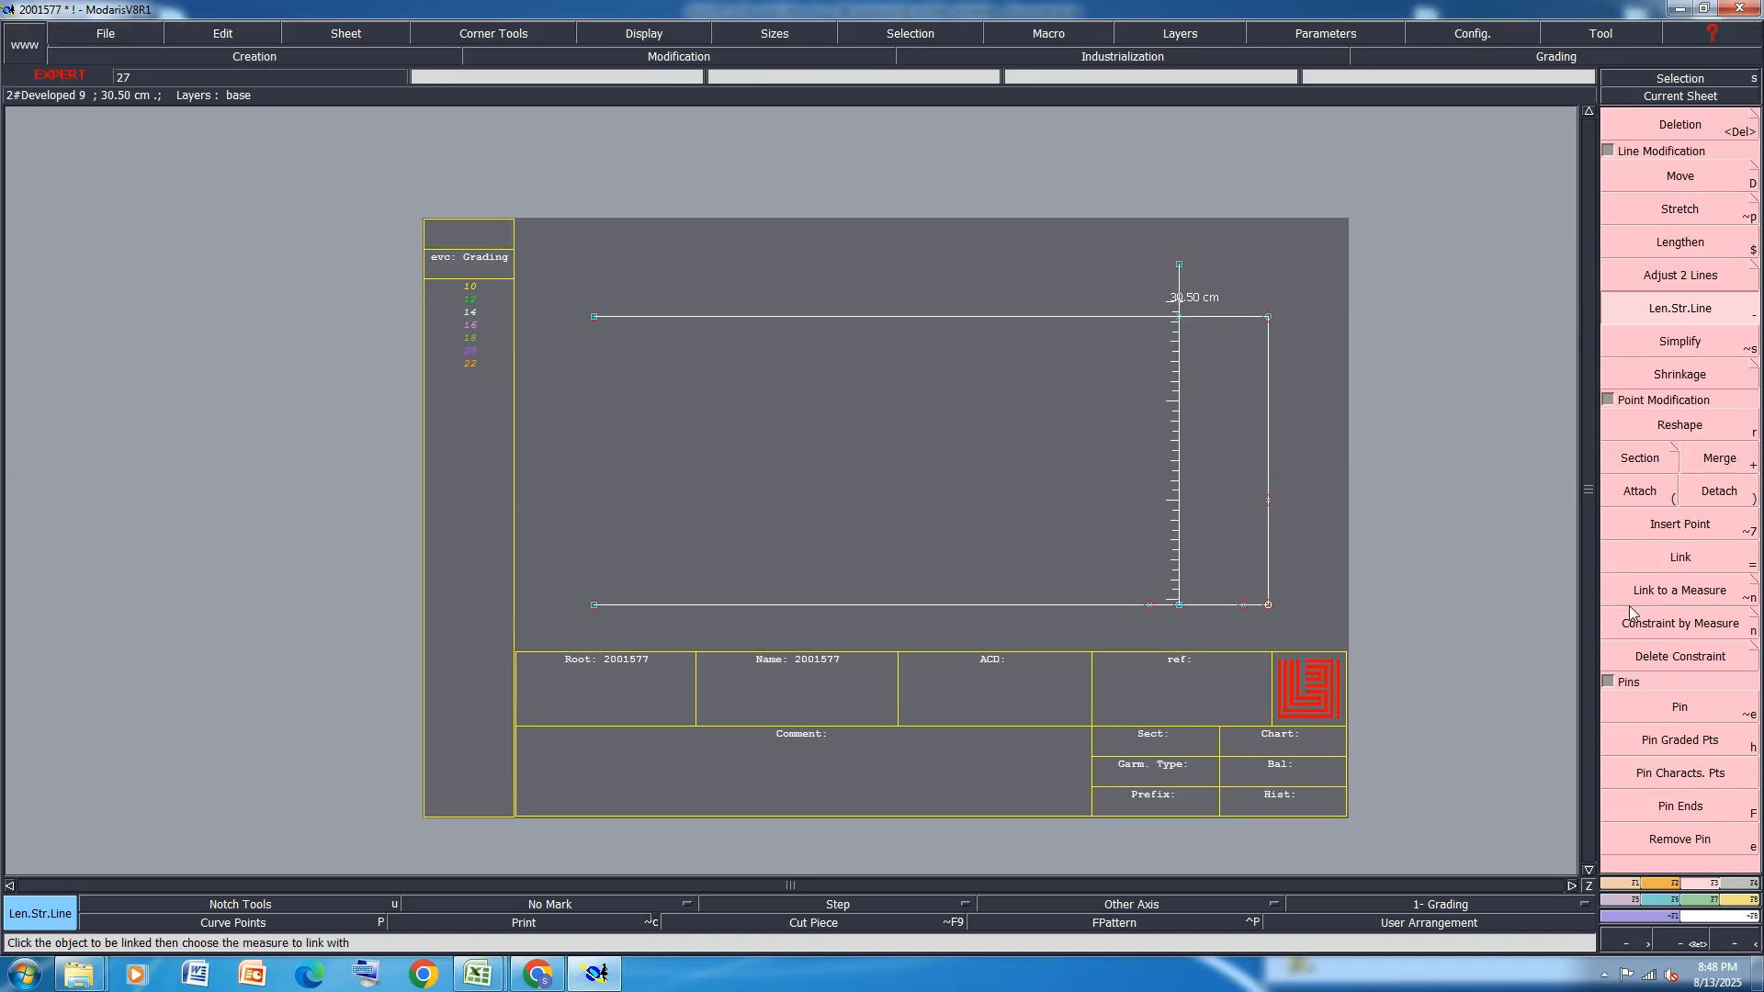
Insert the 30.5 cm developed point into the lengthened shoulder slope line with Insert Point
left_click(1681, 524)
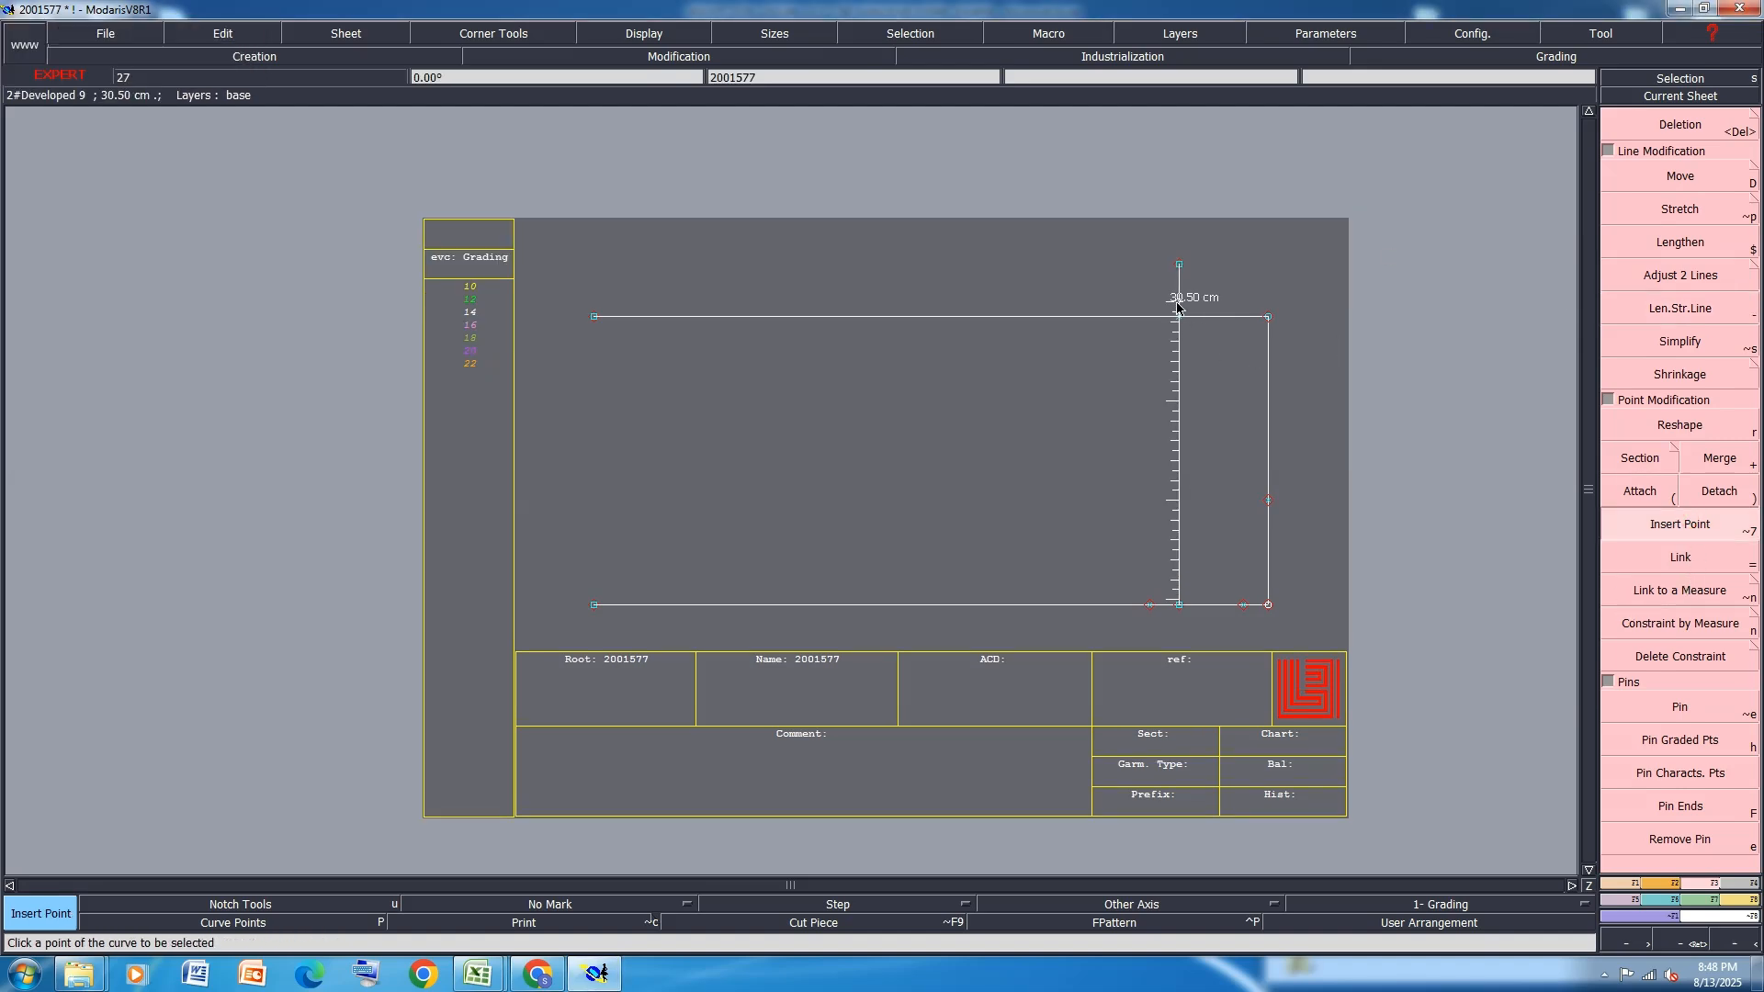
left_click(1179, 302)
key("Delete")
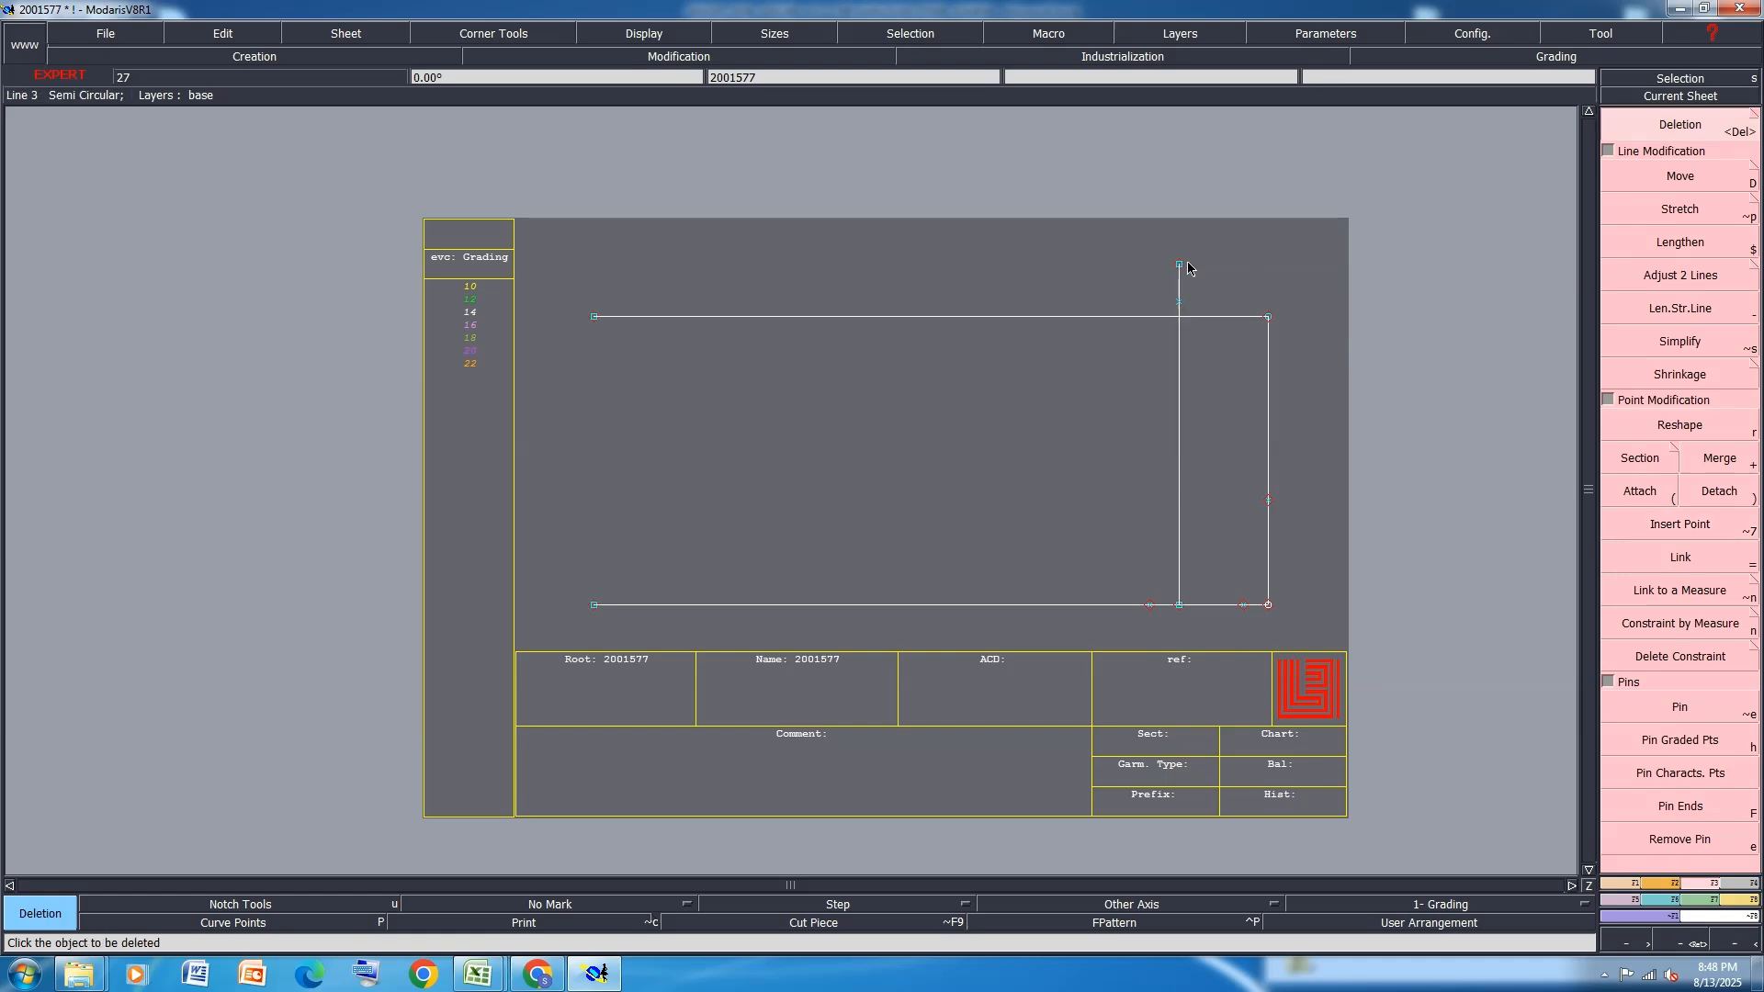
Confirm the access paths and save the model, continuing past the anomalies report
key("ctrl+a")
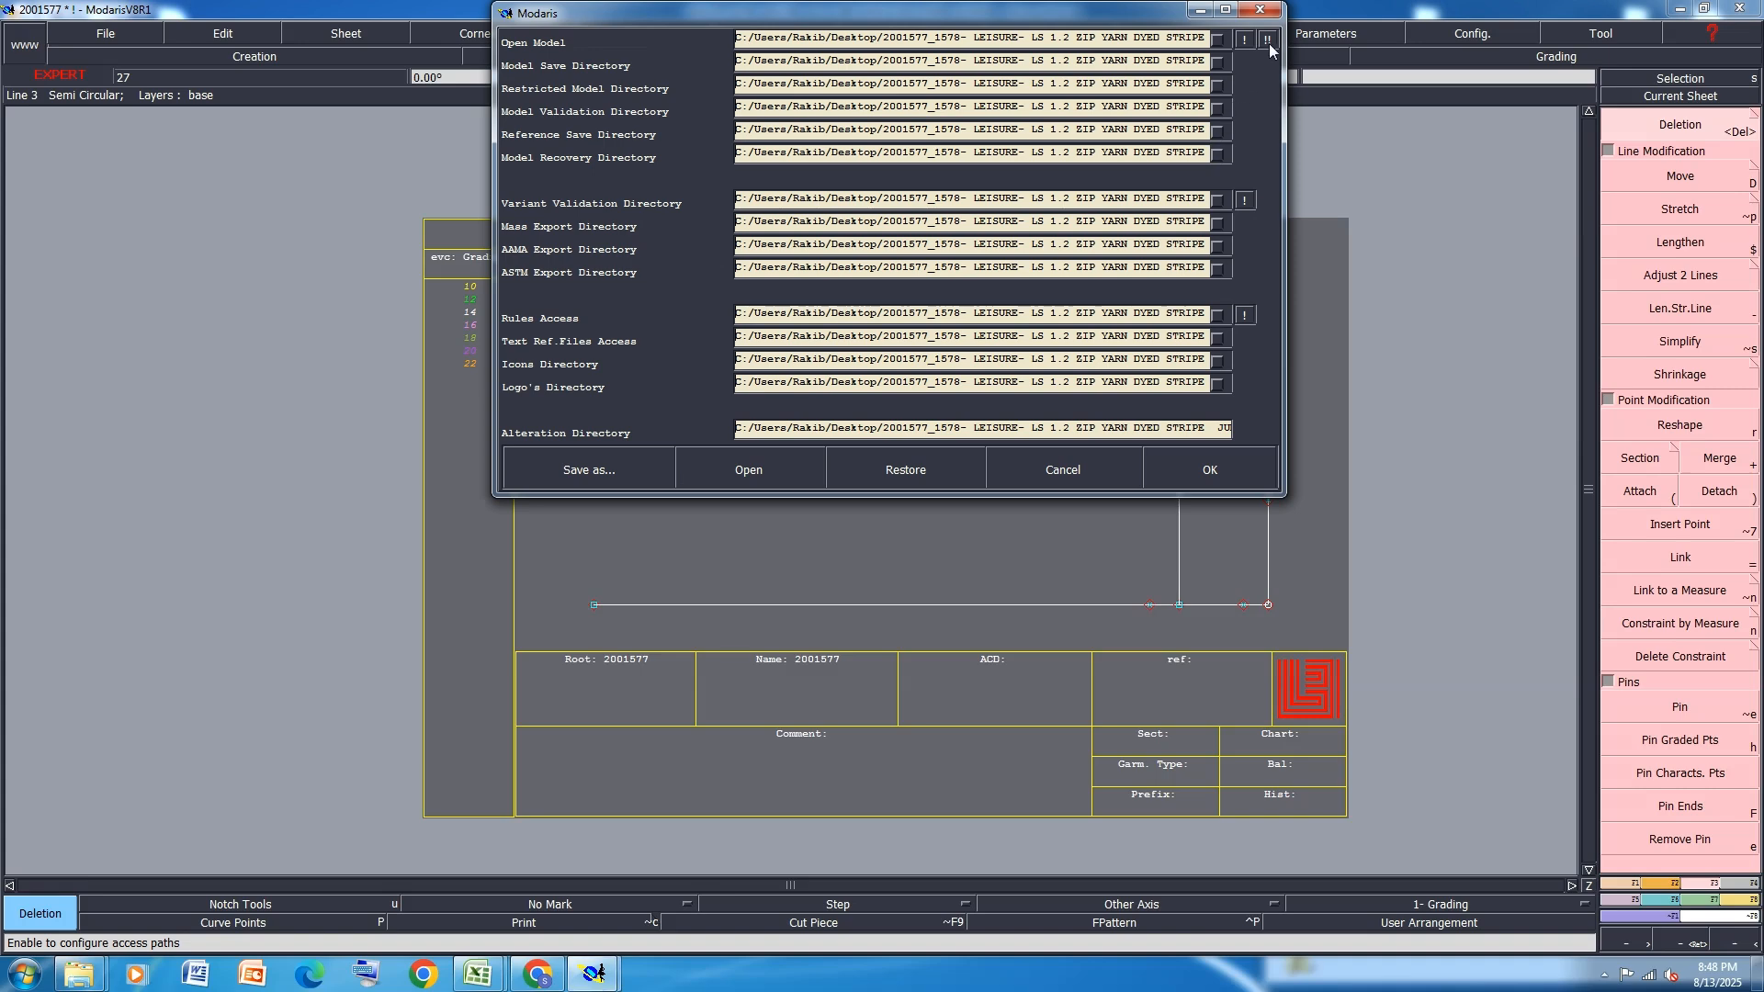
left_click(1209, 469)
key("ctrl+s")
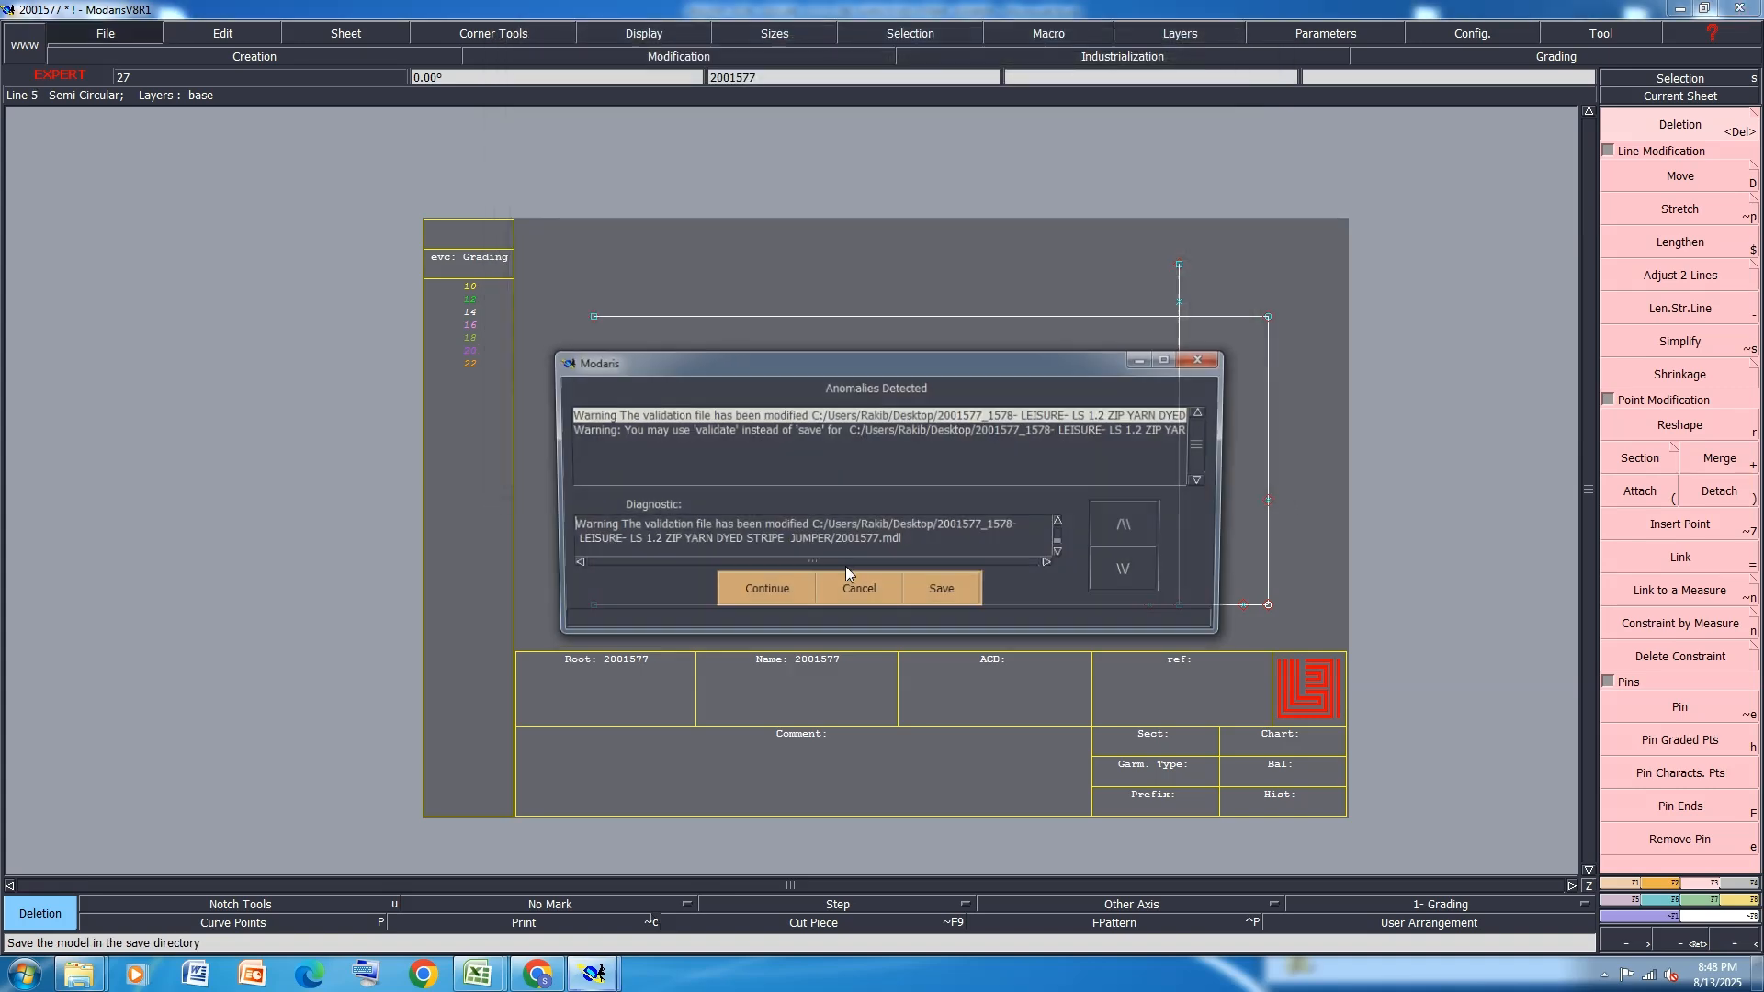
left_click(768, 586)
Delete the upper end point of the shoulder slope line so that it ends at the inserted shoulder point
key("shift+d")
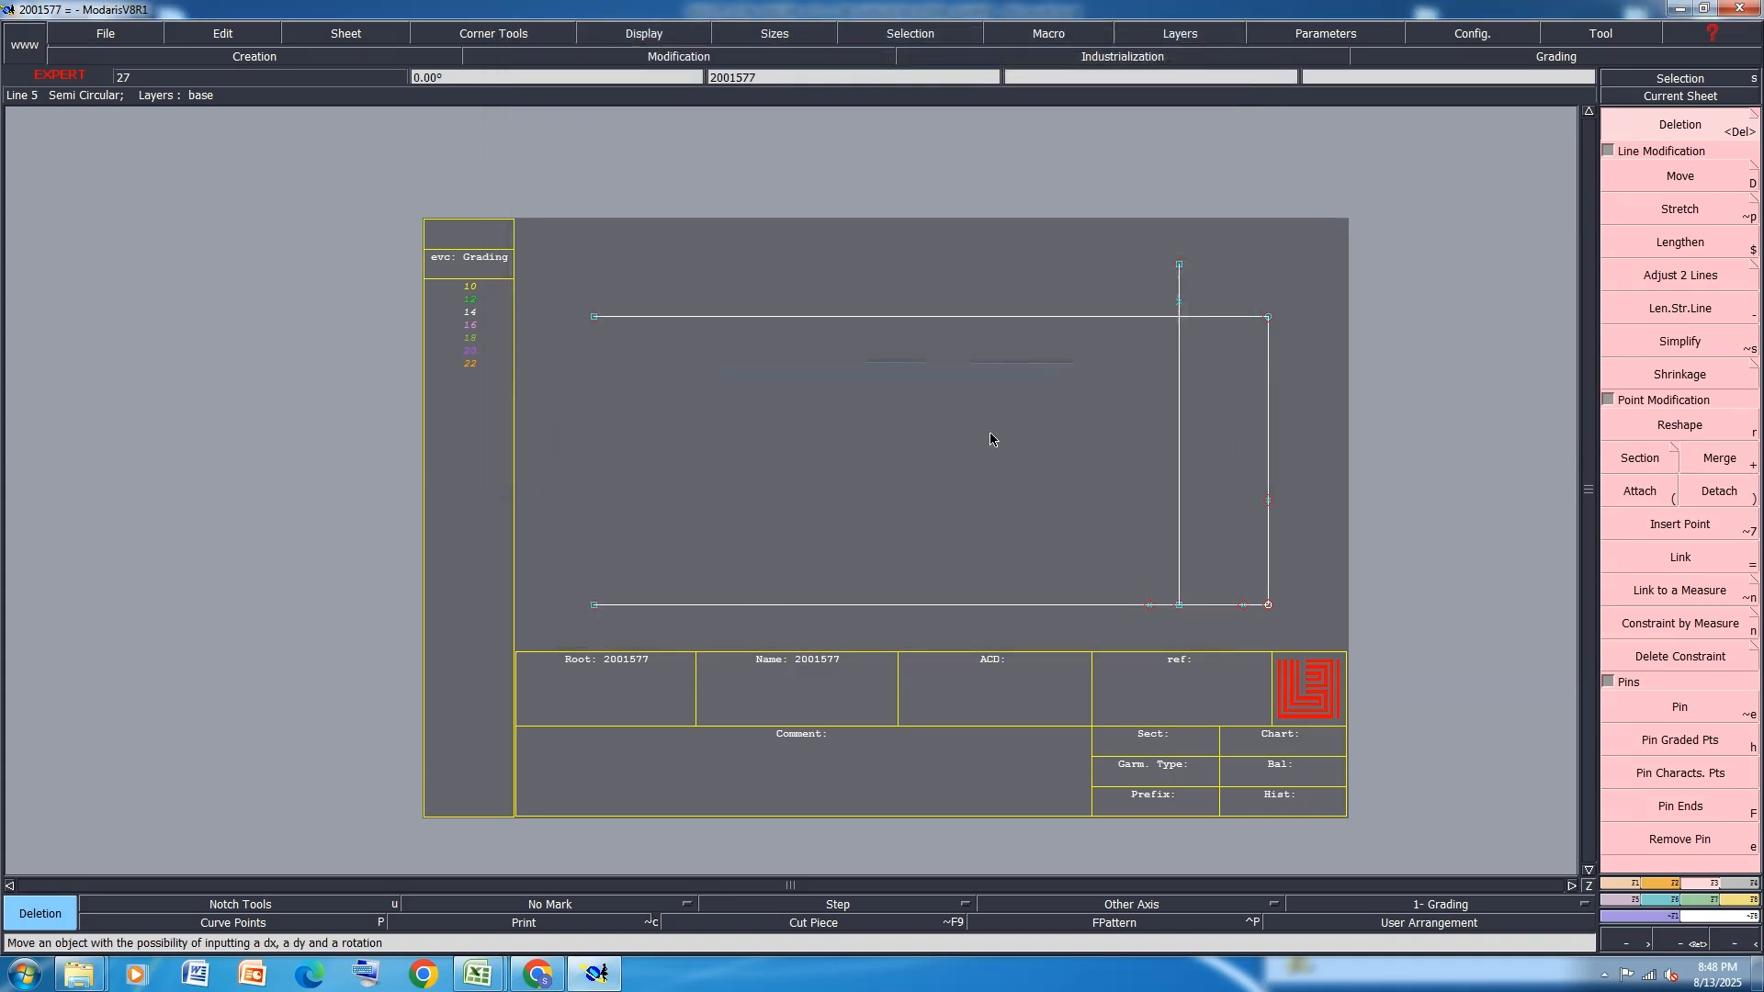
left_click(1180, 266)
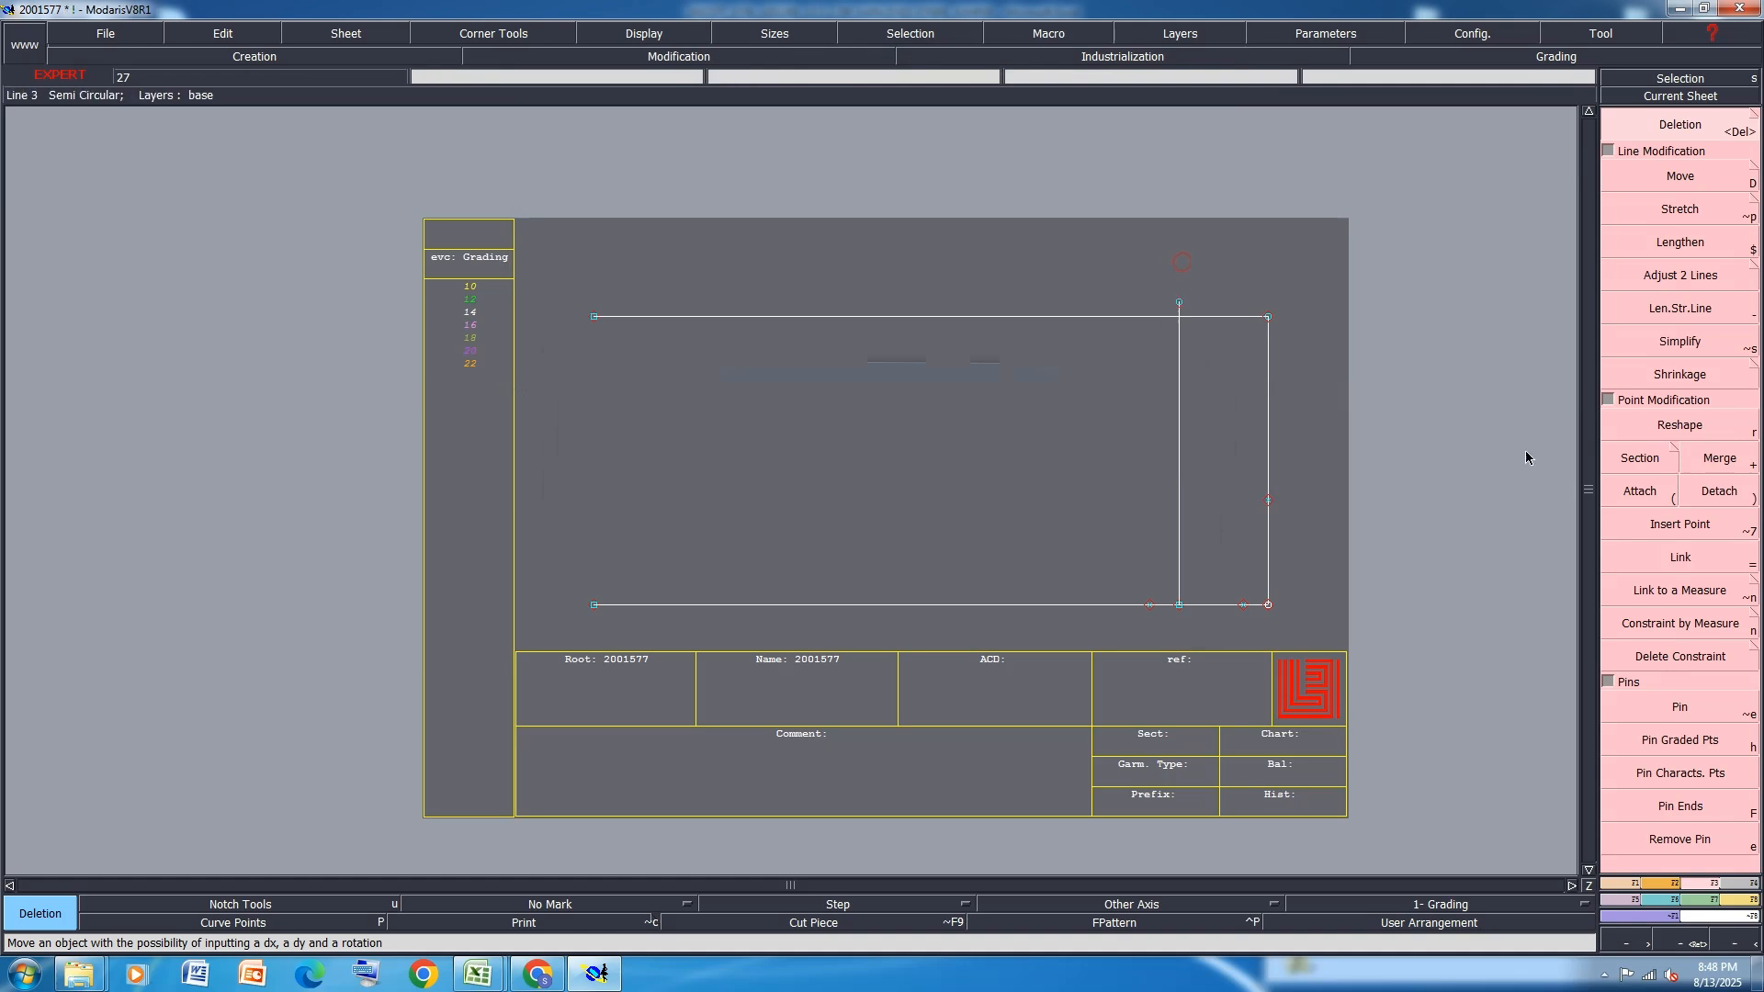
Switch to the Excel size specification and highlight row 38, Armhole Height, in yellow
left_click(477, 974)
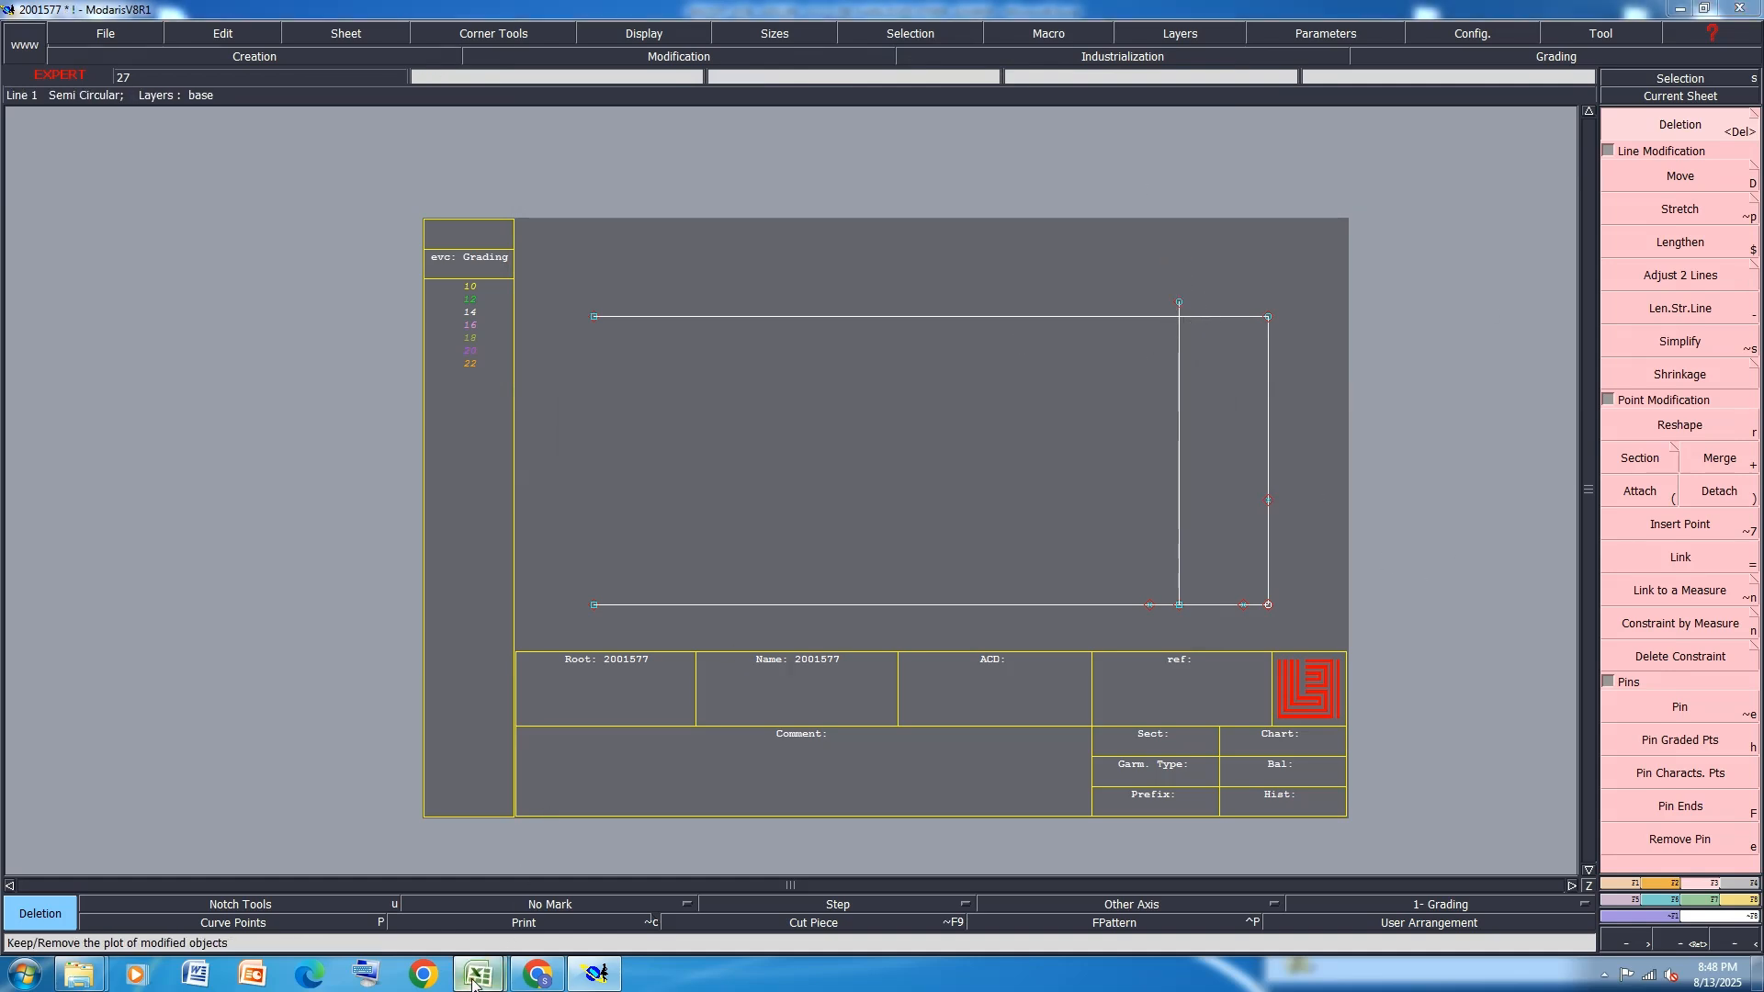
left_click(574, 879)
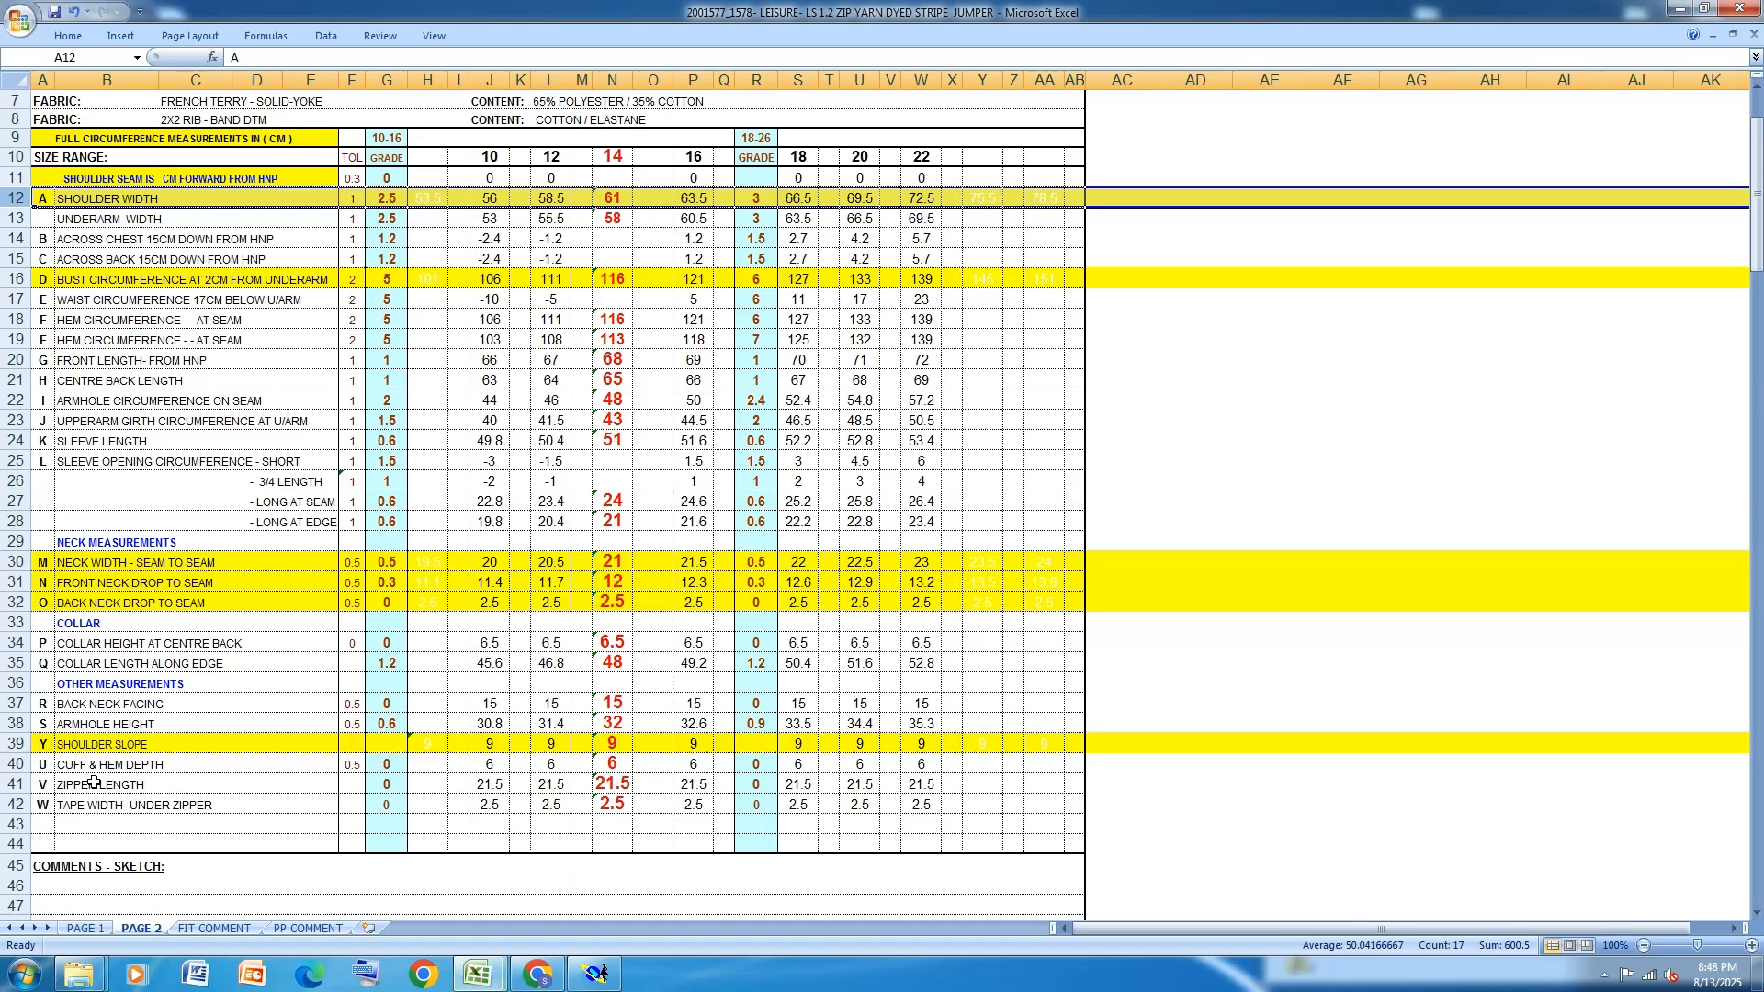
left_click(14, 724)
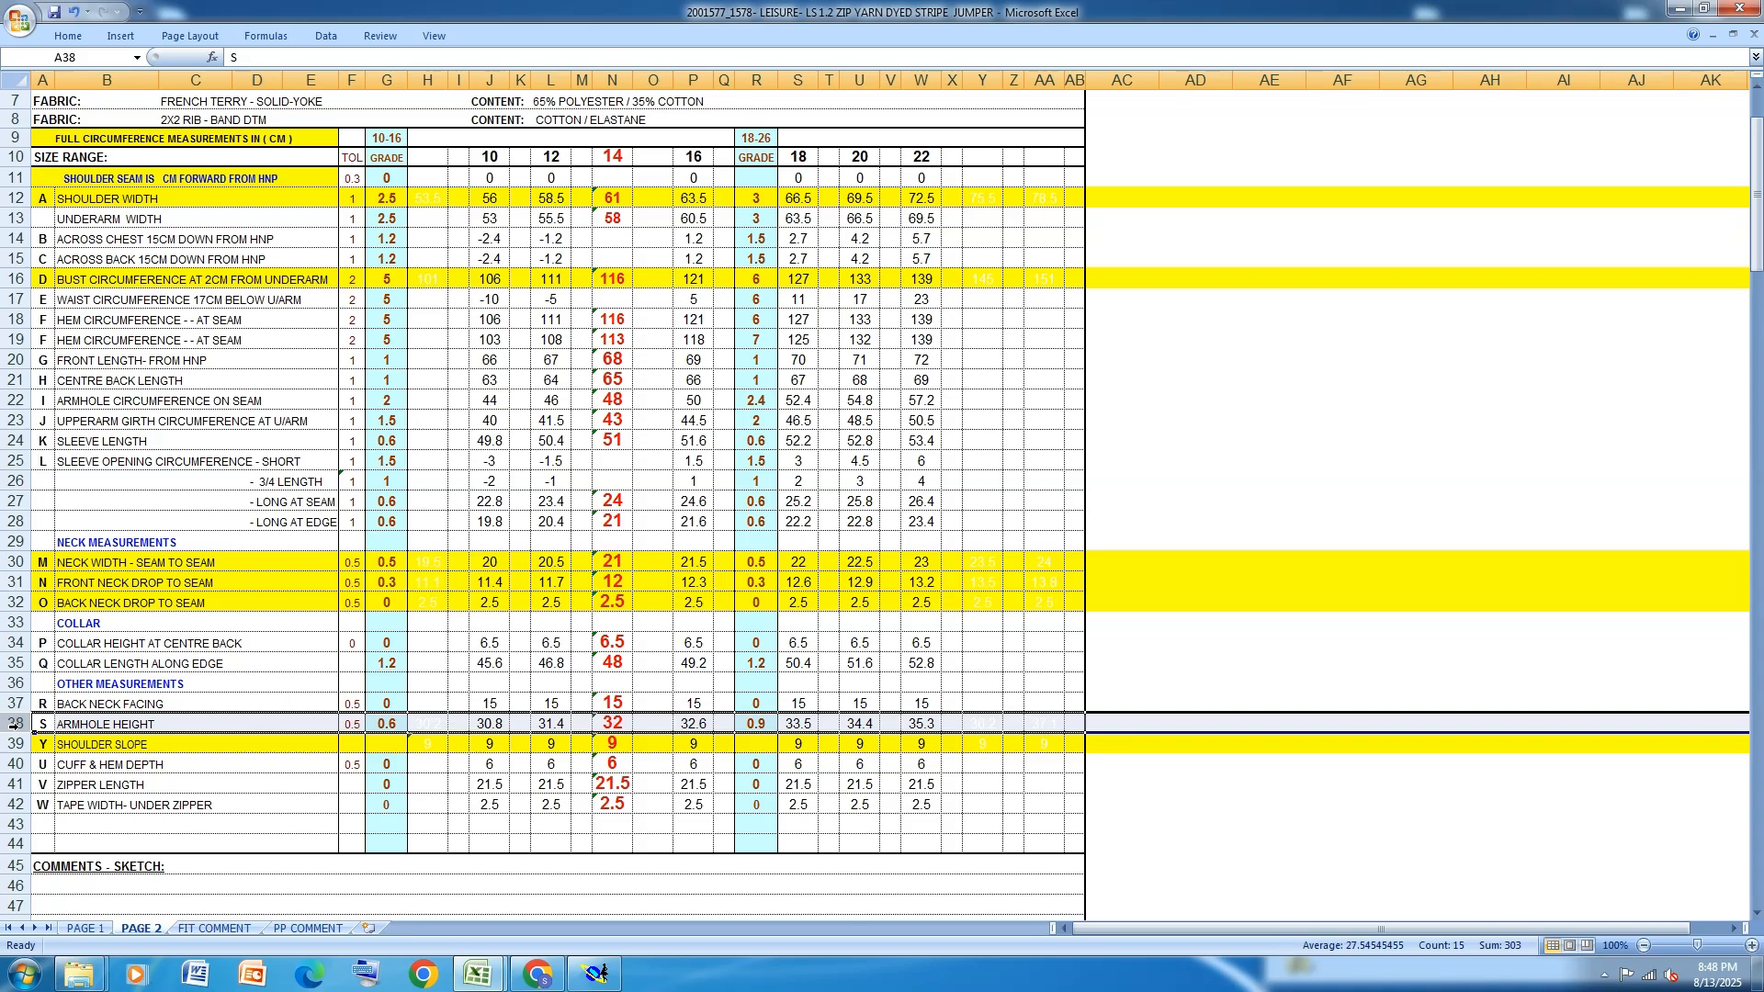
left_click(68, 35)
left_click(269, 93)
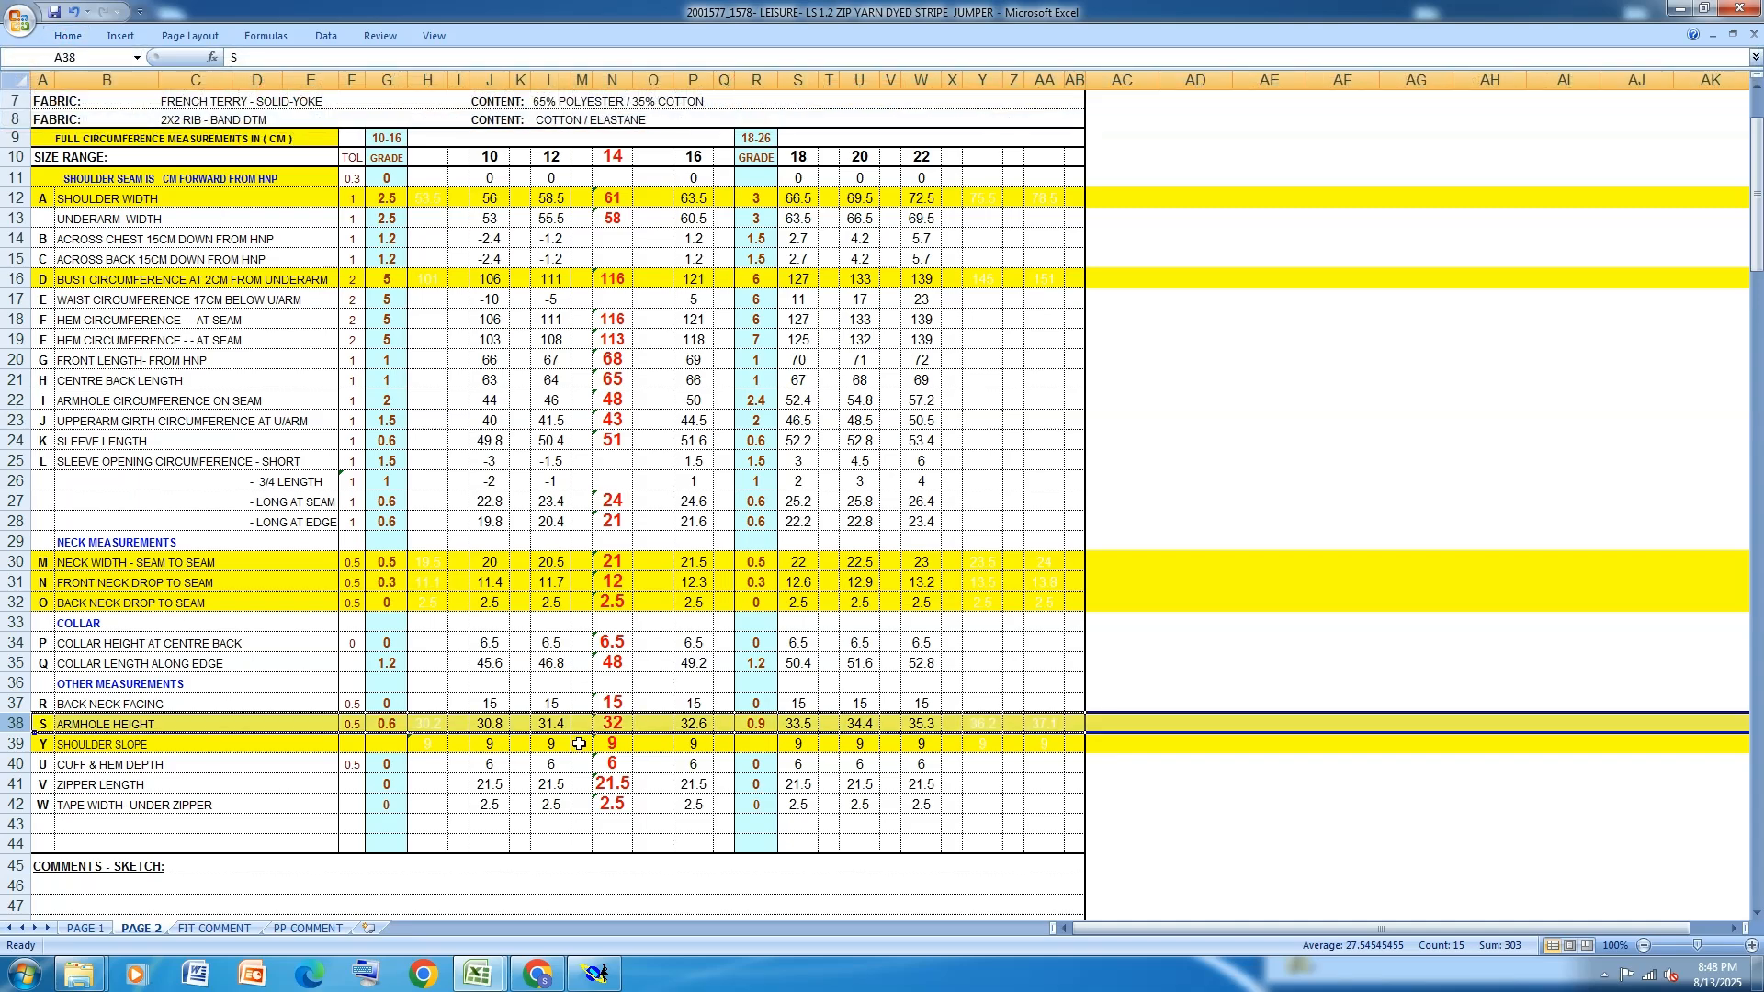
scroll(761, 506, "down", 3)
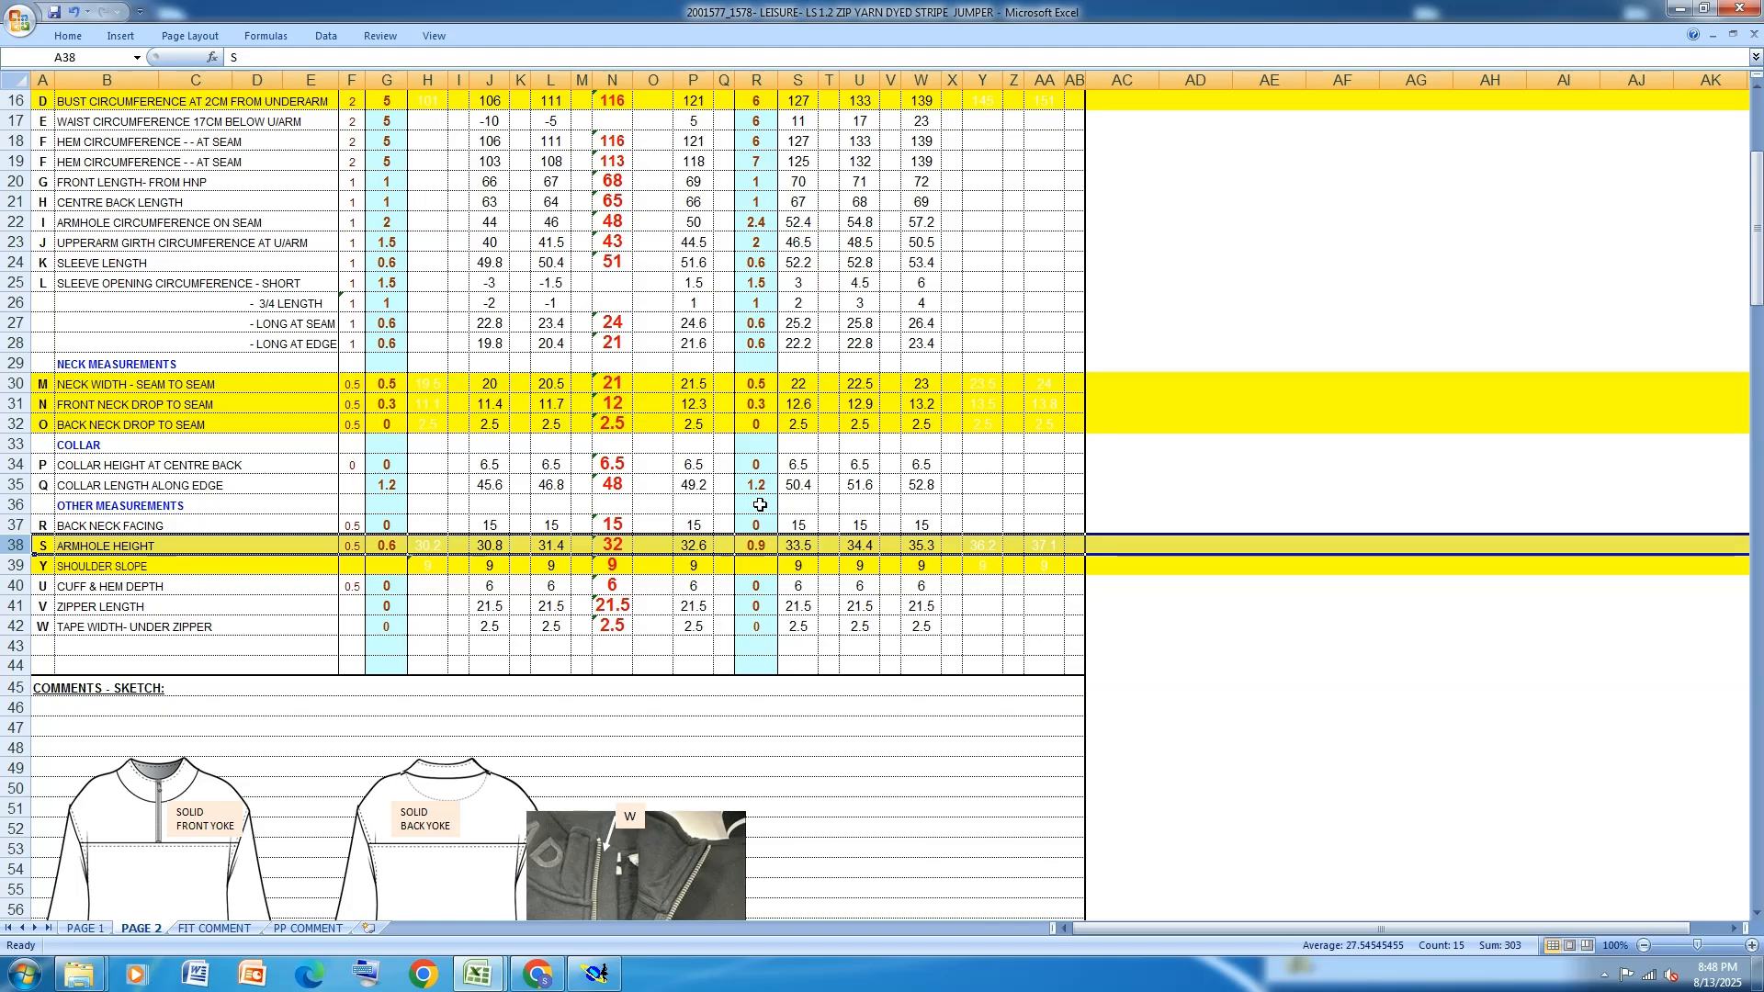
scroll(761, 506, "down", 3)
scroll(761, 505, "up", 8)
scroll(761, 506, "down", 7)
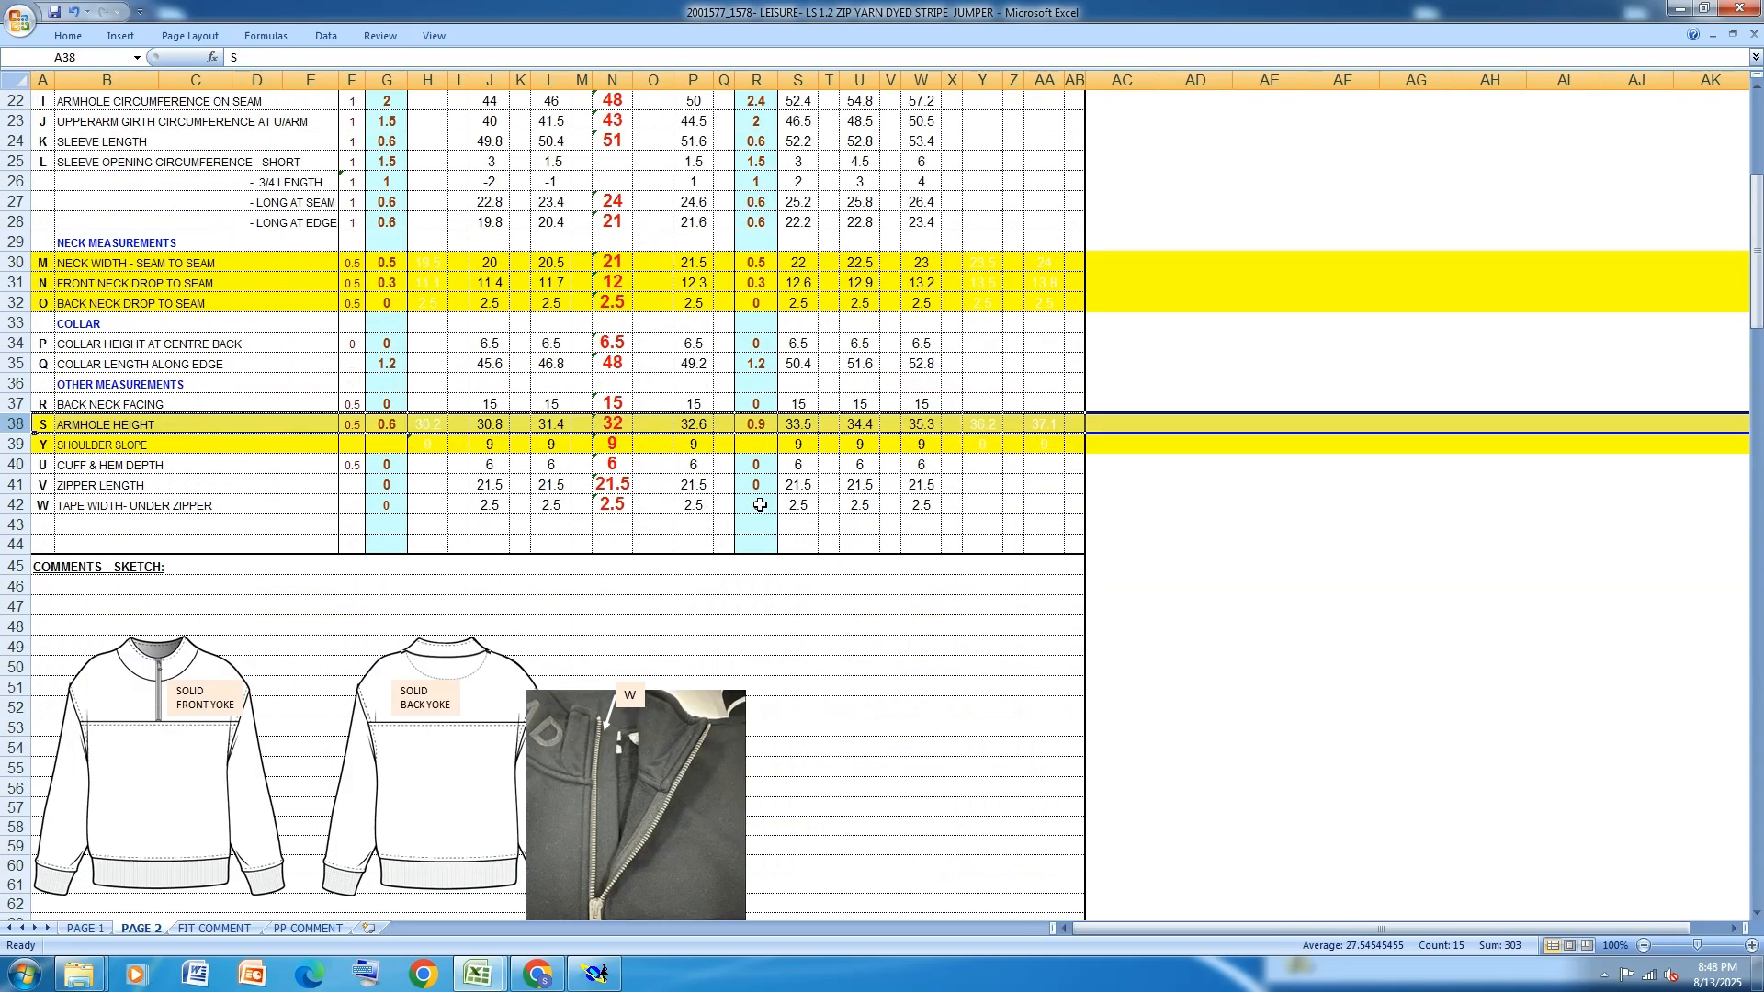
scroll(761, 506, "up", 7)
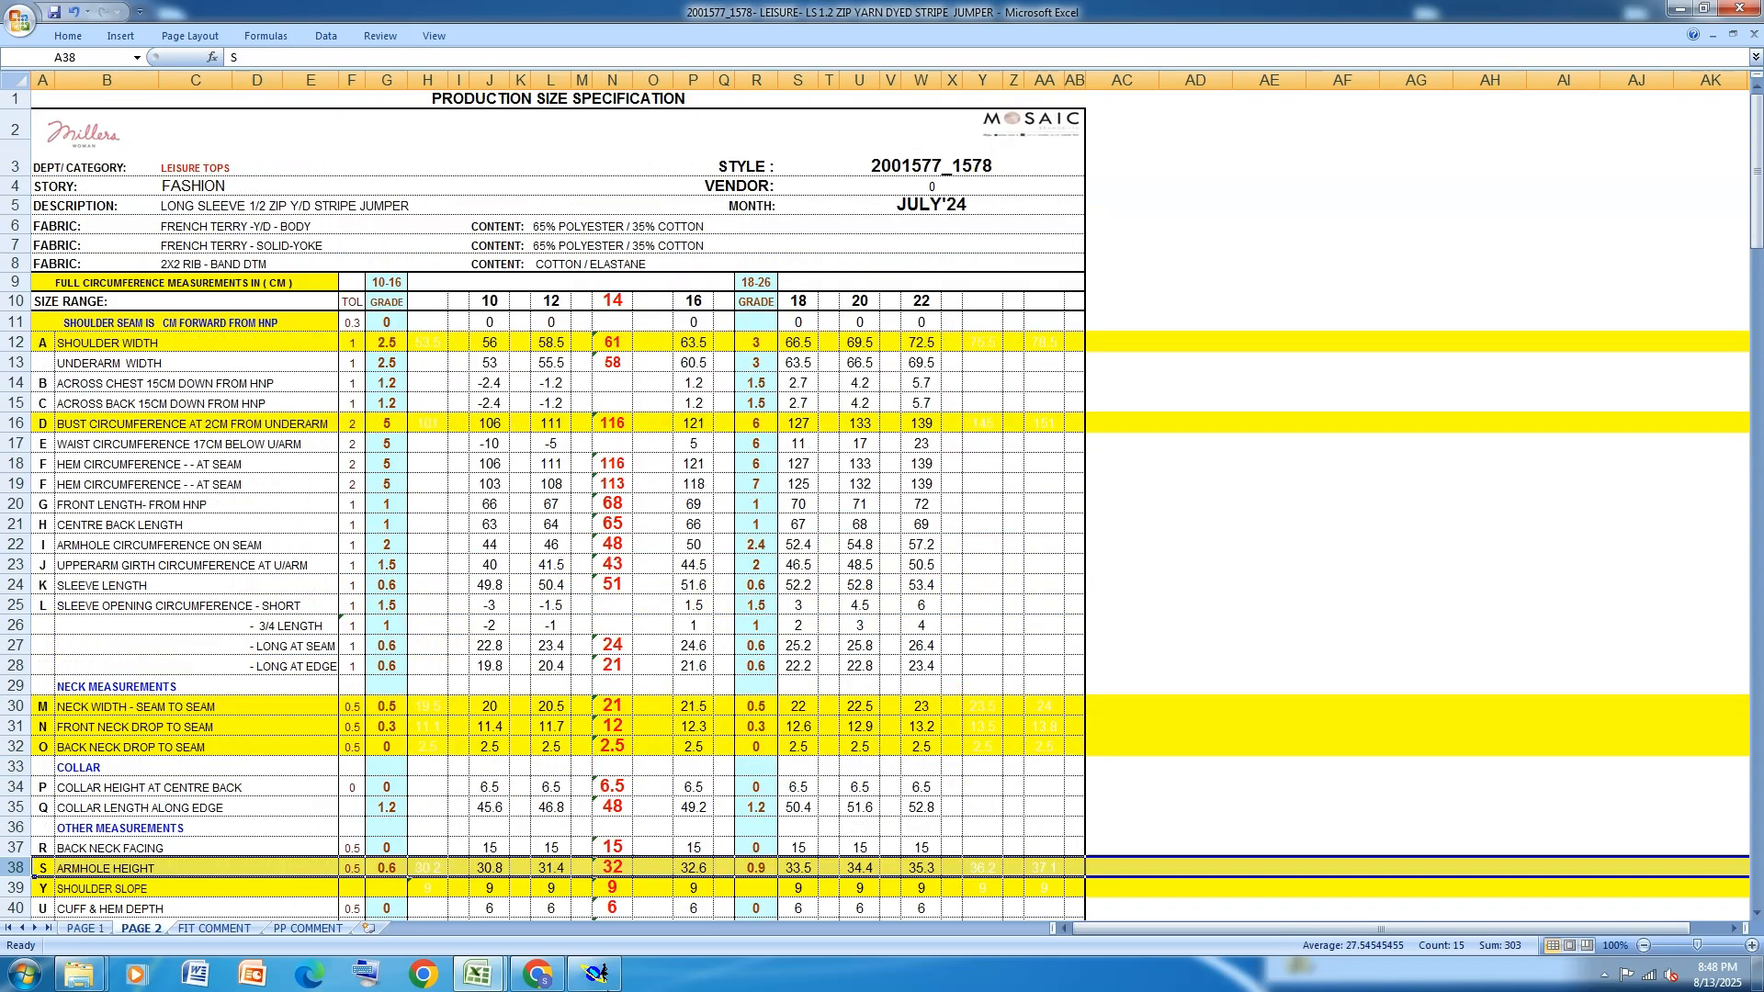
Return to ModarisV8R1, create a parallel of the right-hand vertical line 32 cm inward for the armhole height, and delete its middle point
left_click(599, 976)
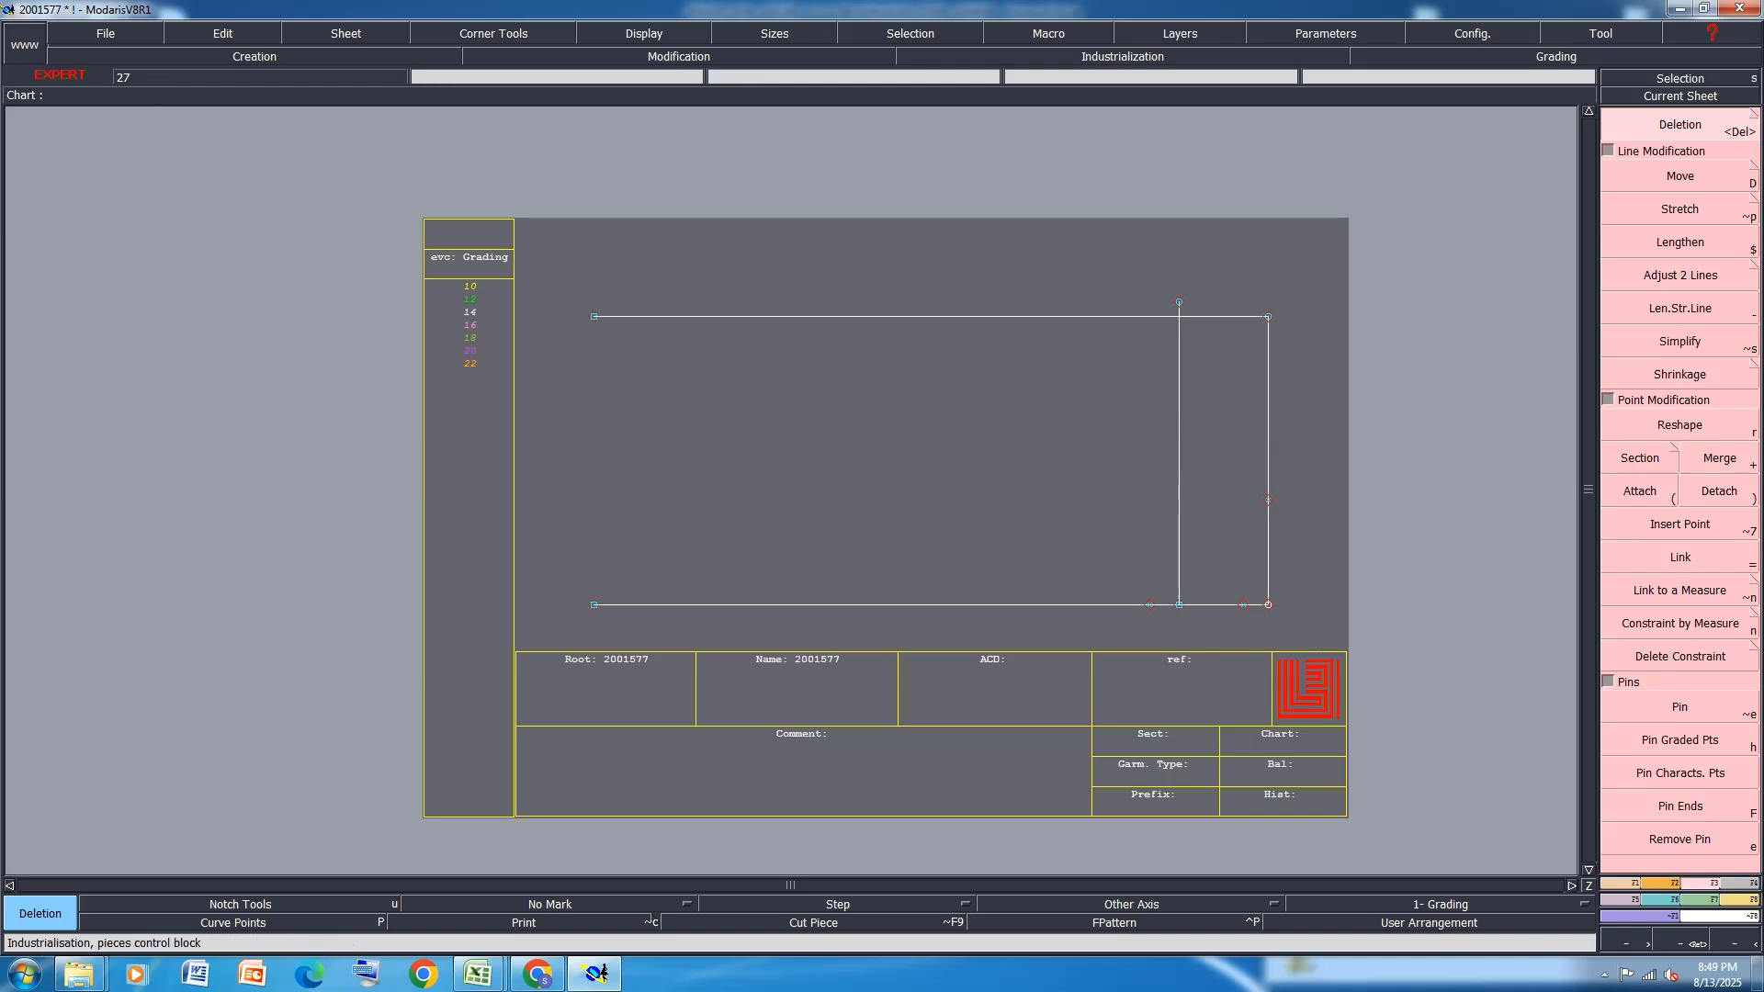
left_click(1629, 885)
left_click(1705, 526)
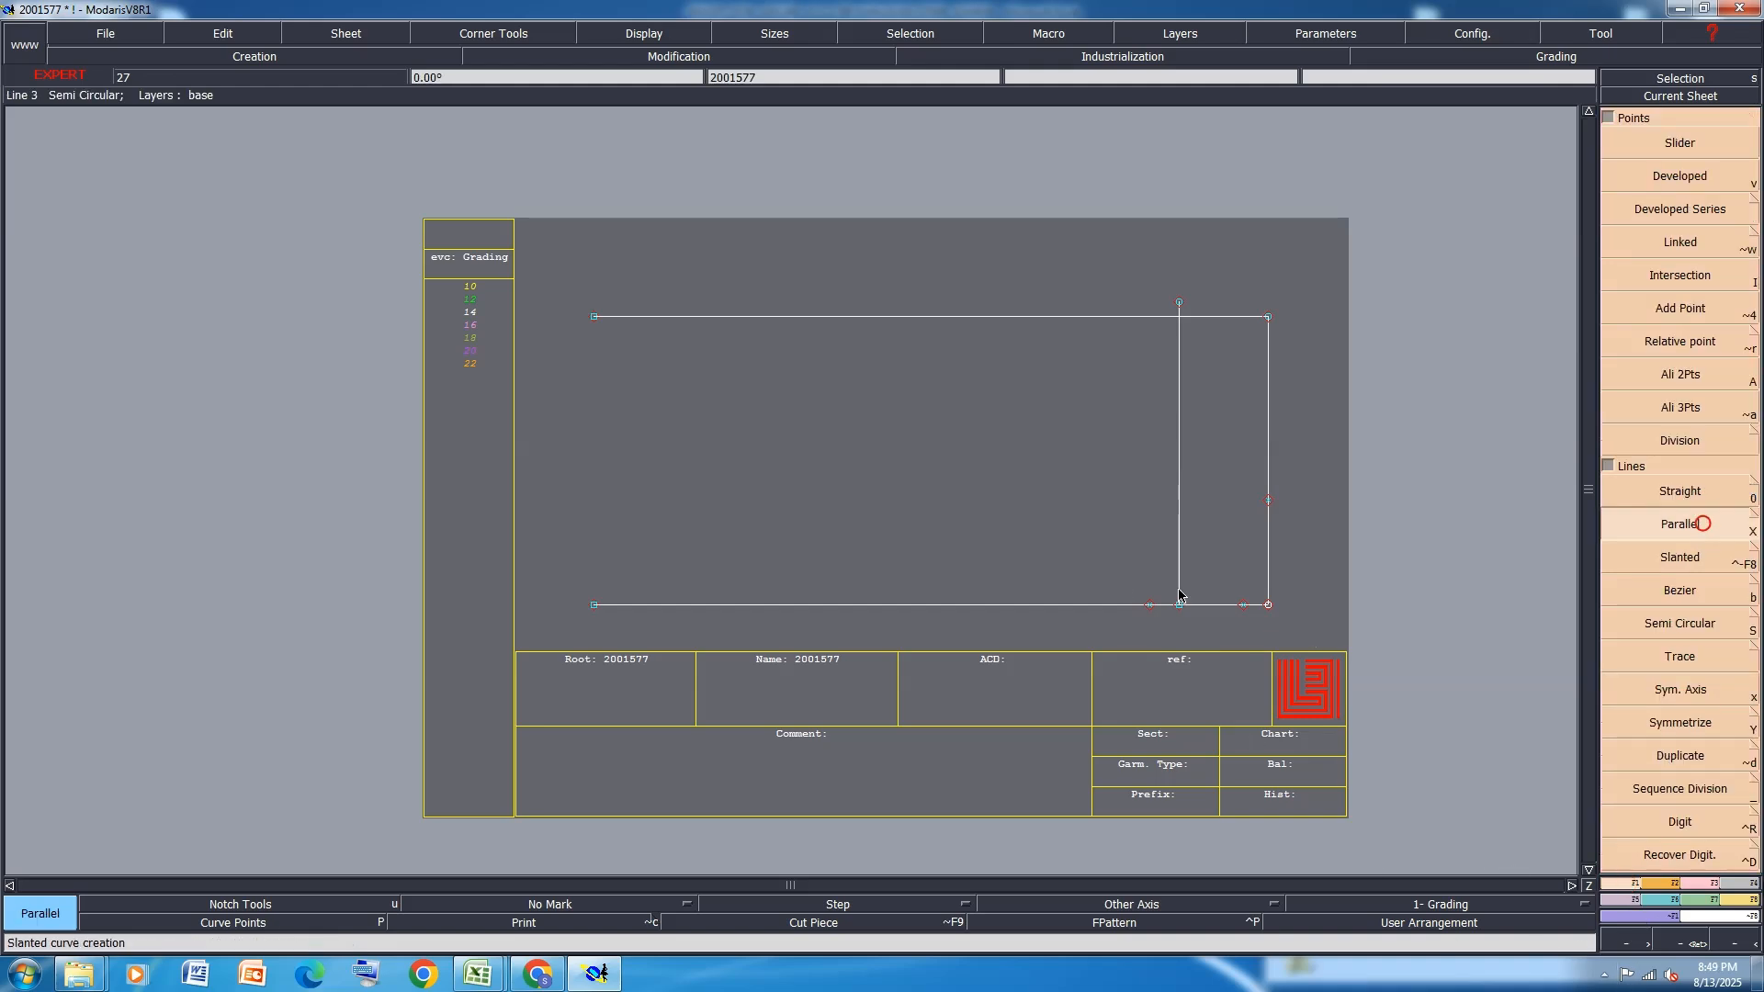
left_click(1272, 578)
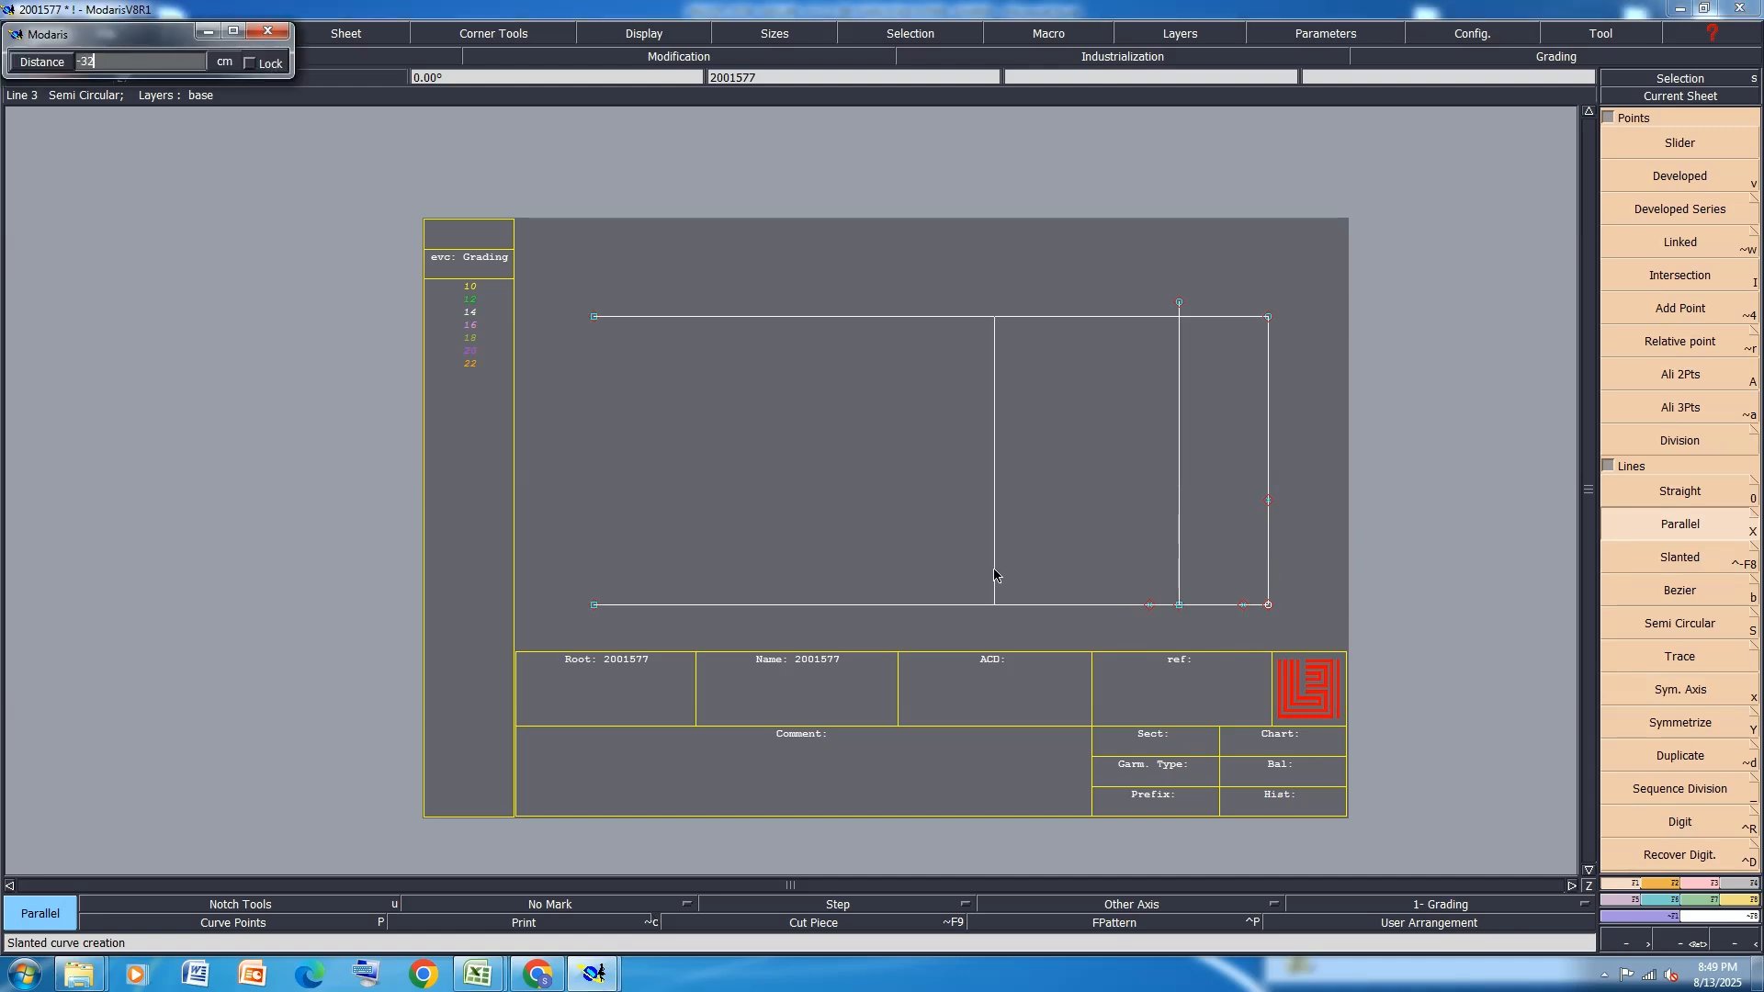
key("Return")
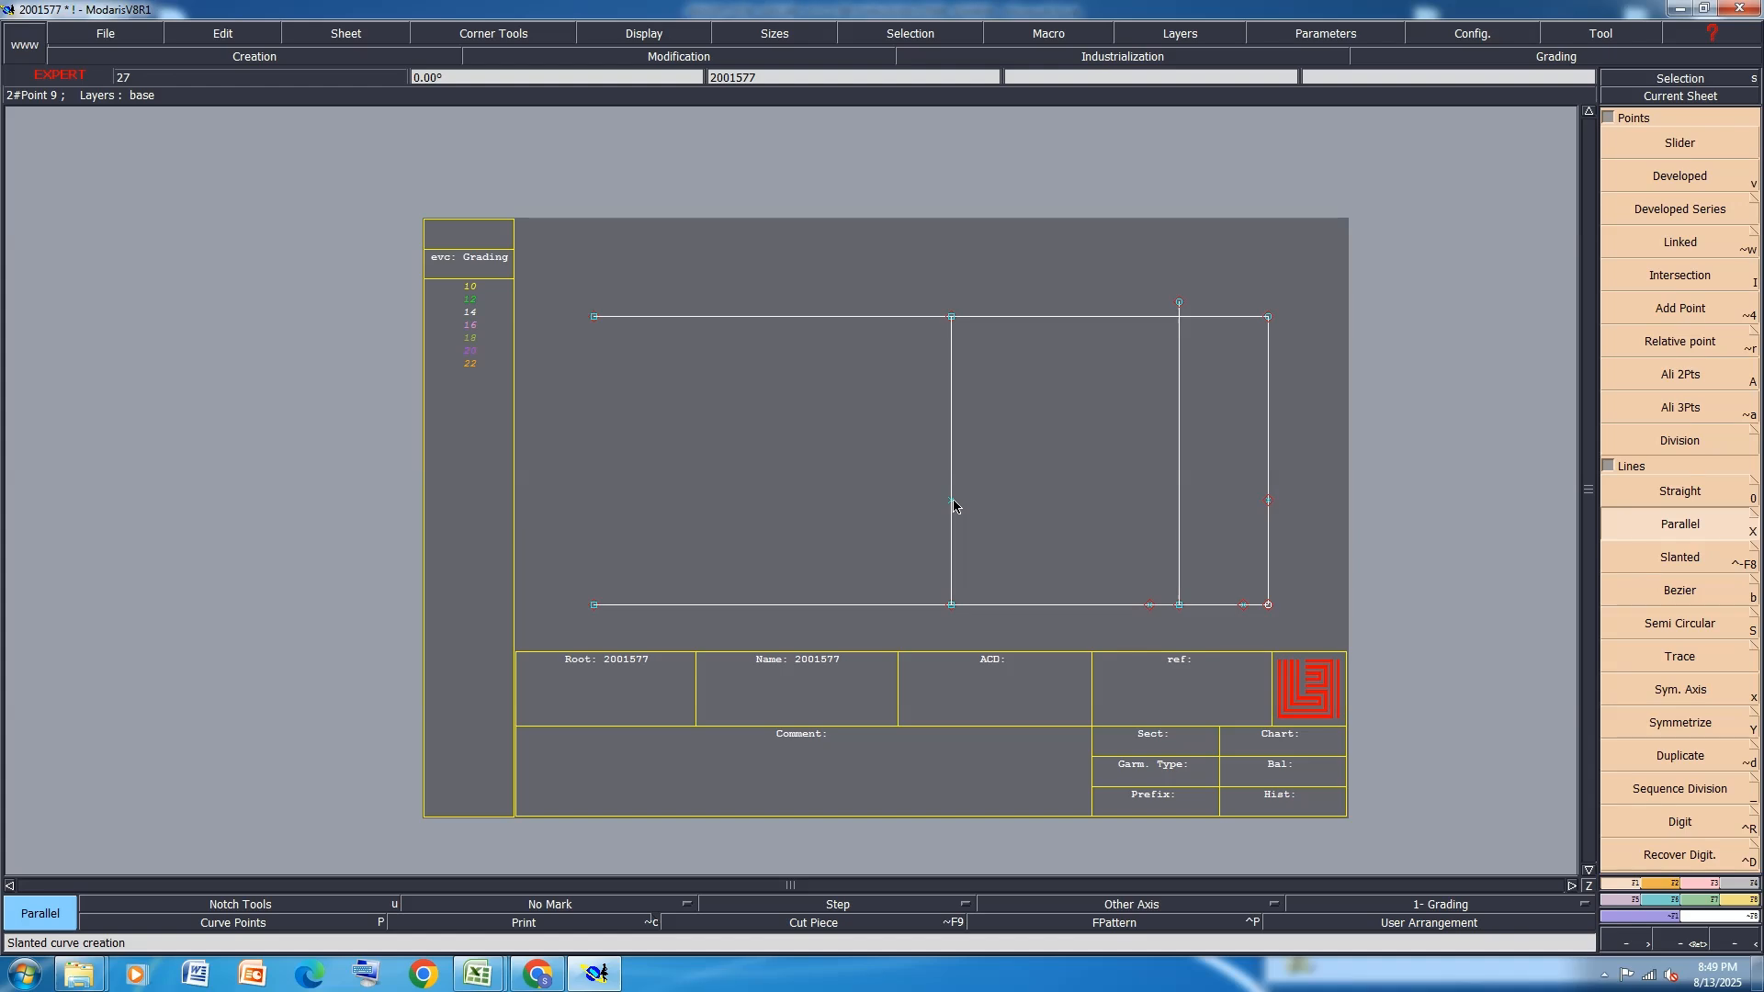
key("Delete")
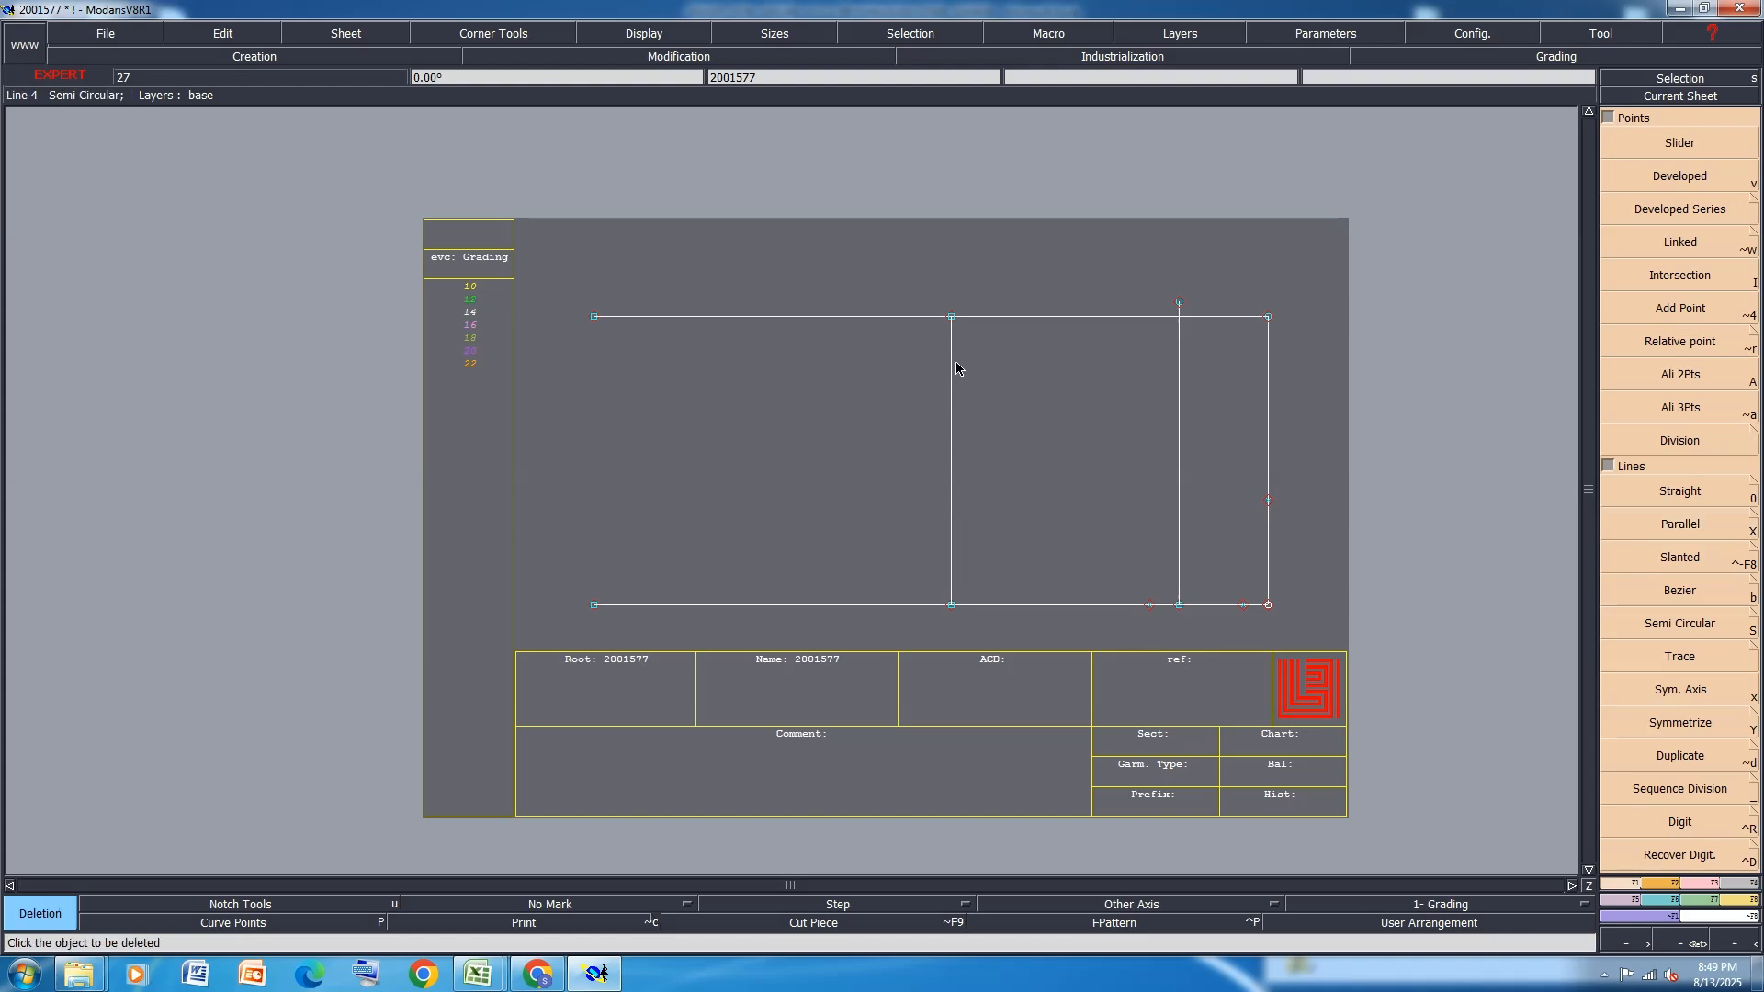
Switch to the Excel size specification and highlight rows 14 and 15, Across Chest and Across Back, in yellow
mouse_move(477, 974)
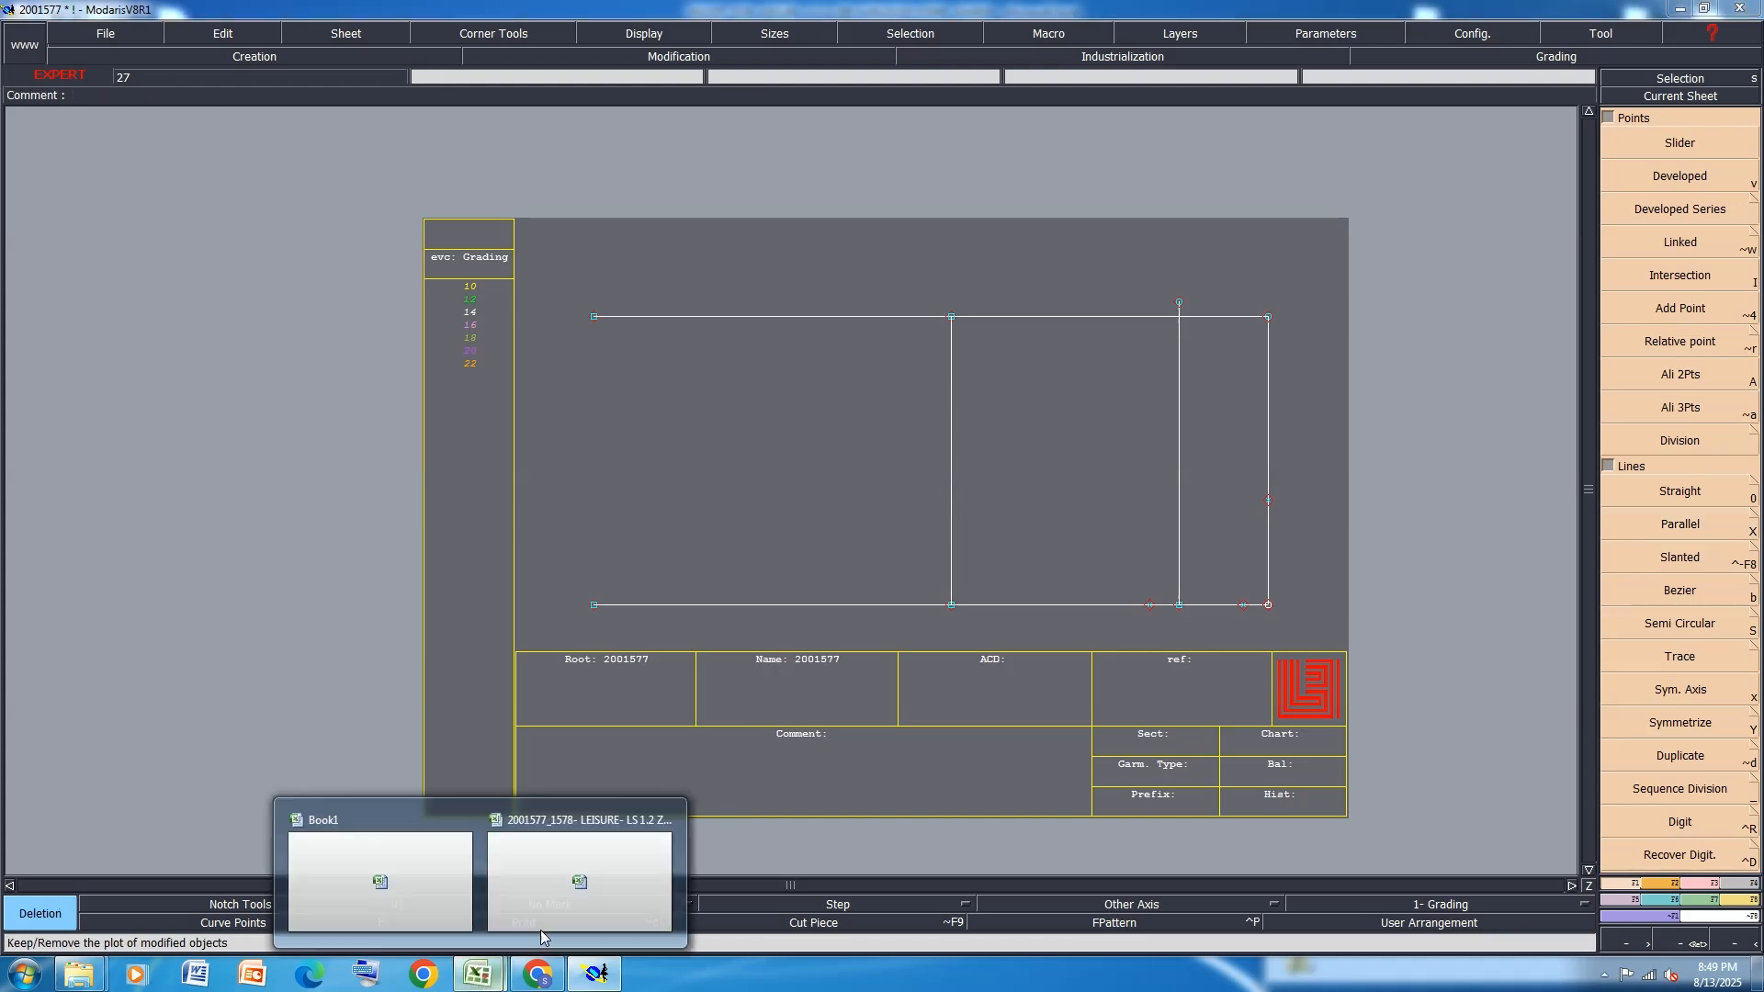
left_click(542, 923)
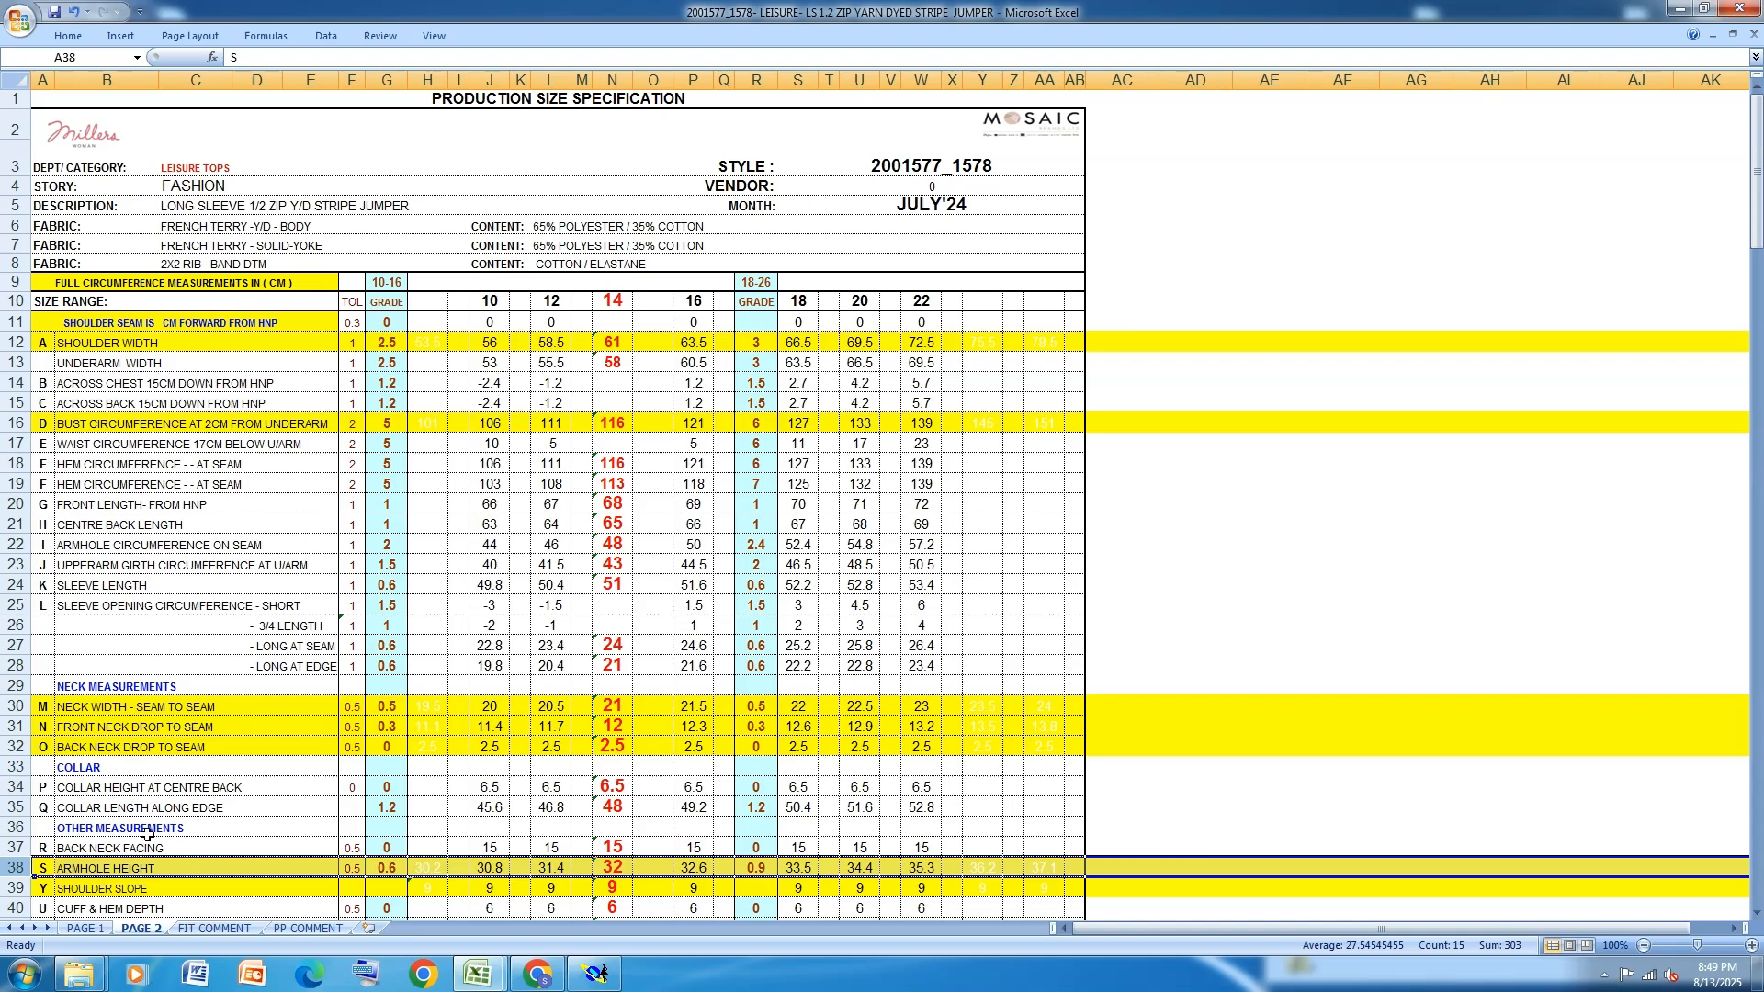
scroll(331, 662, "down", 3)
scroll(316, 669, "up", 3)
left_click(16, 382)
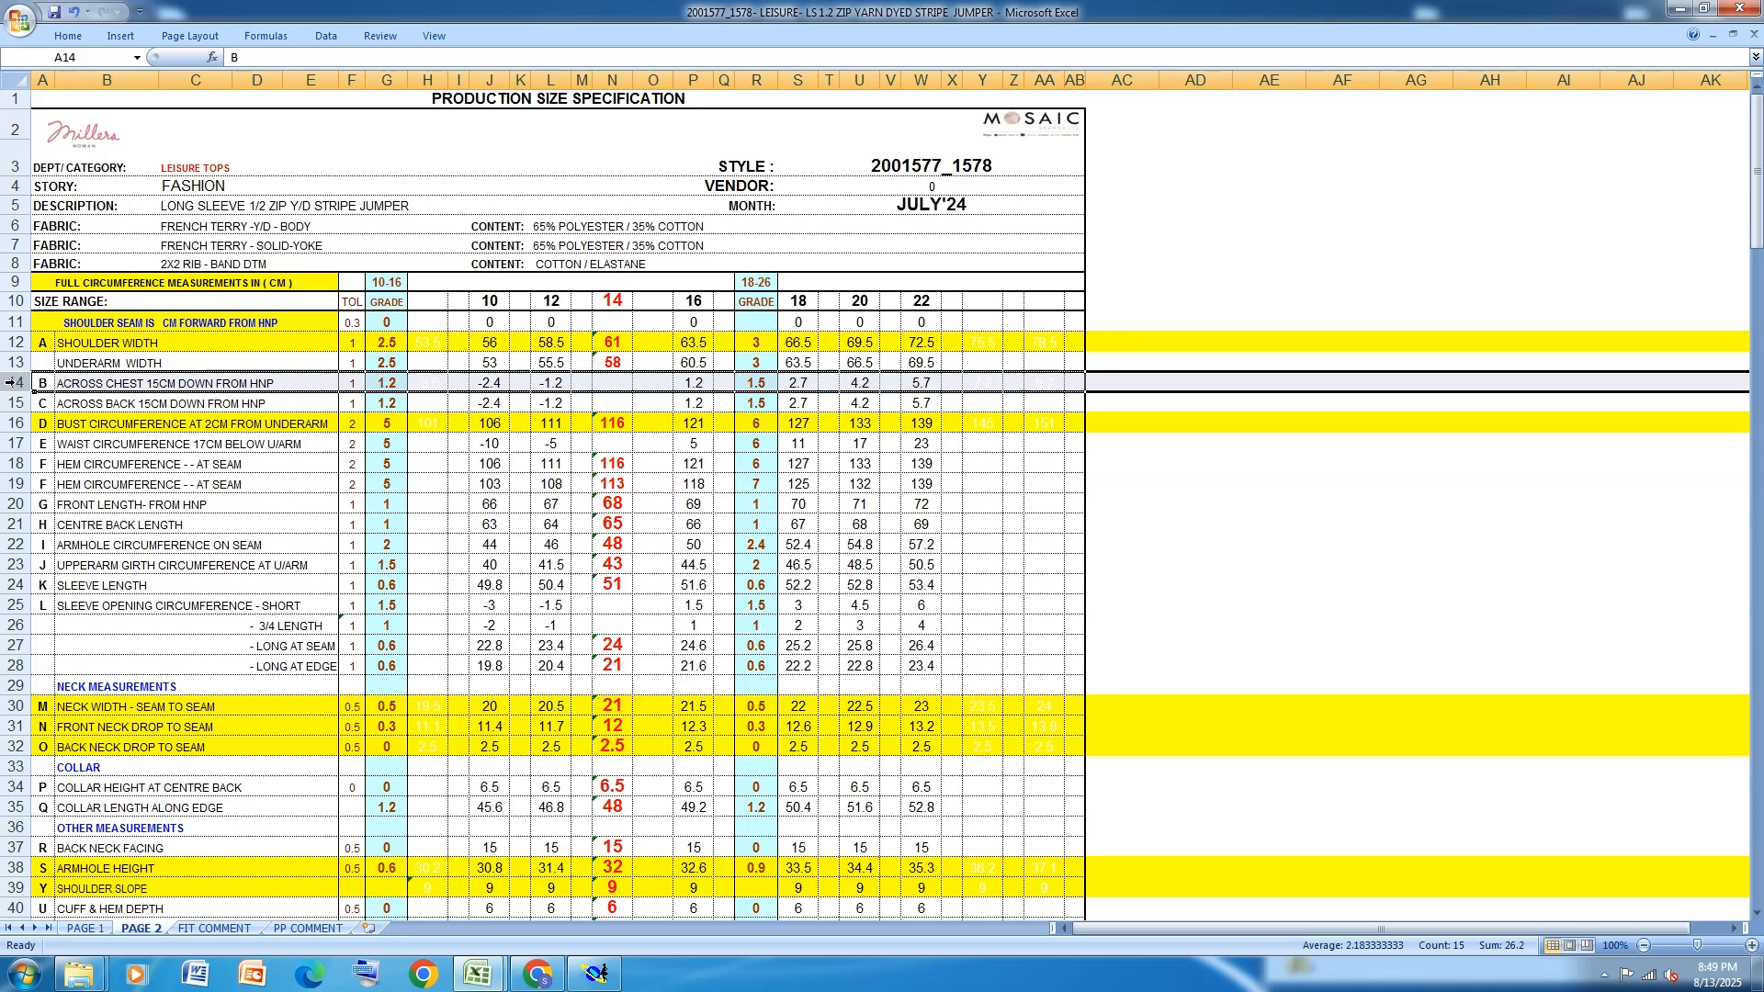
left_click_drag(16, 382, 15, 403)
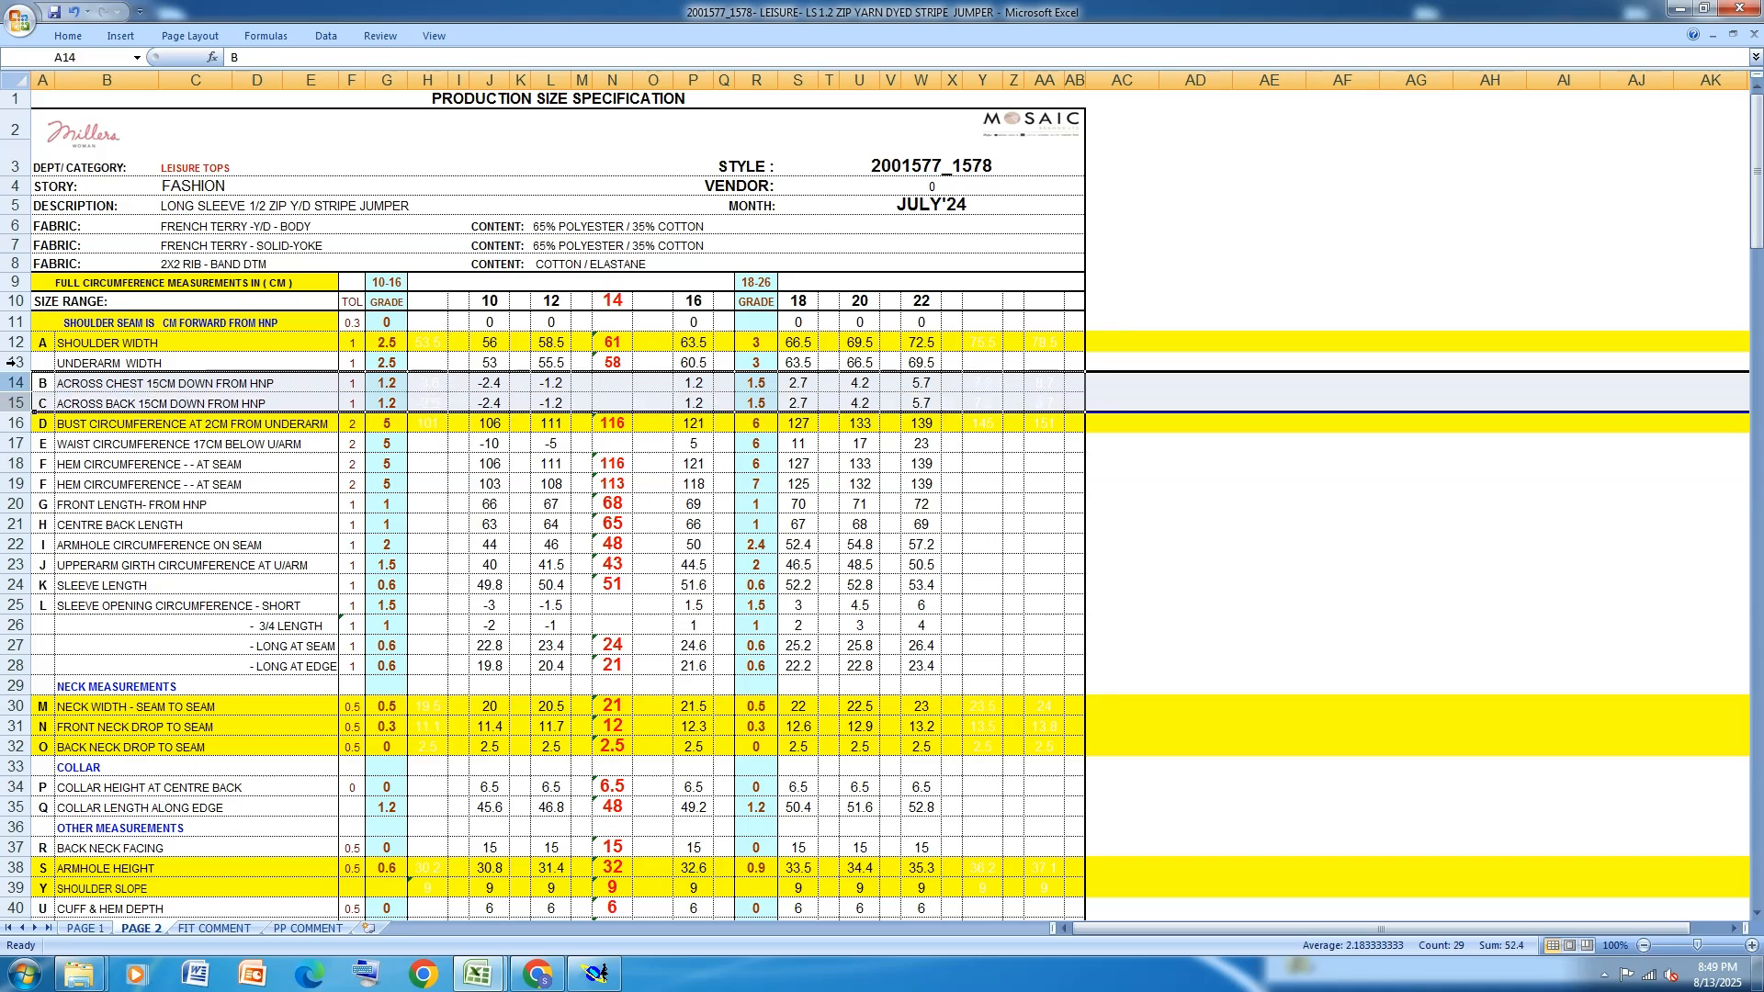
left_click(66, 37)
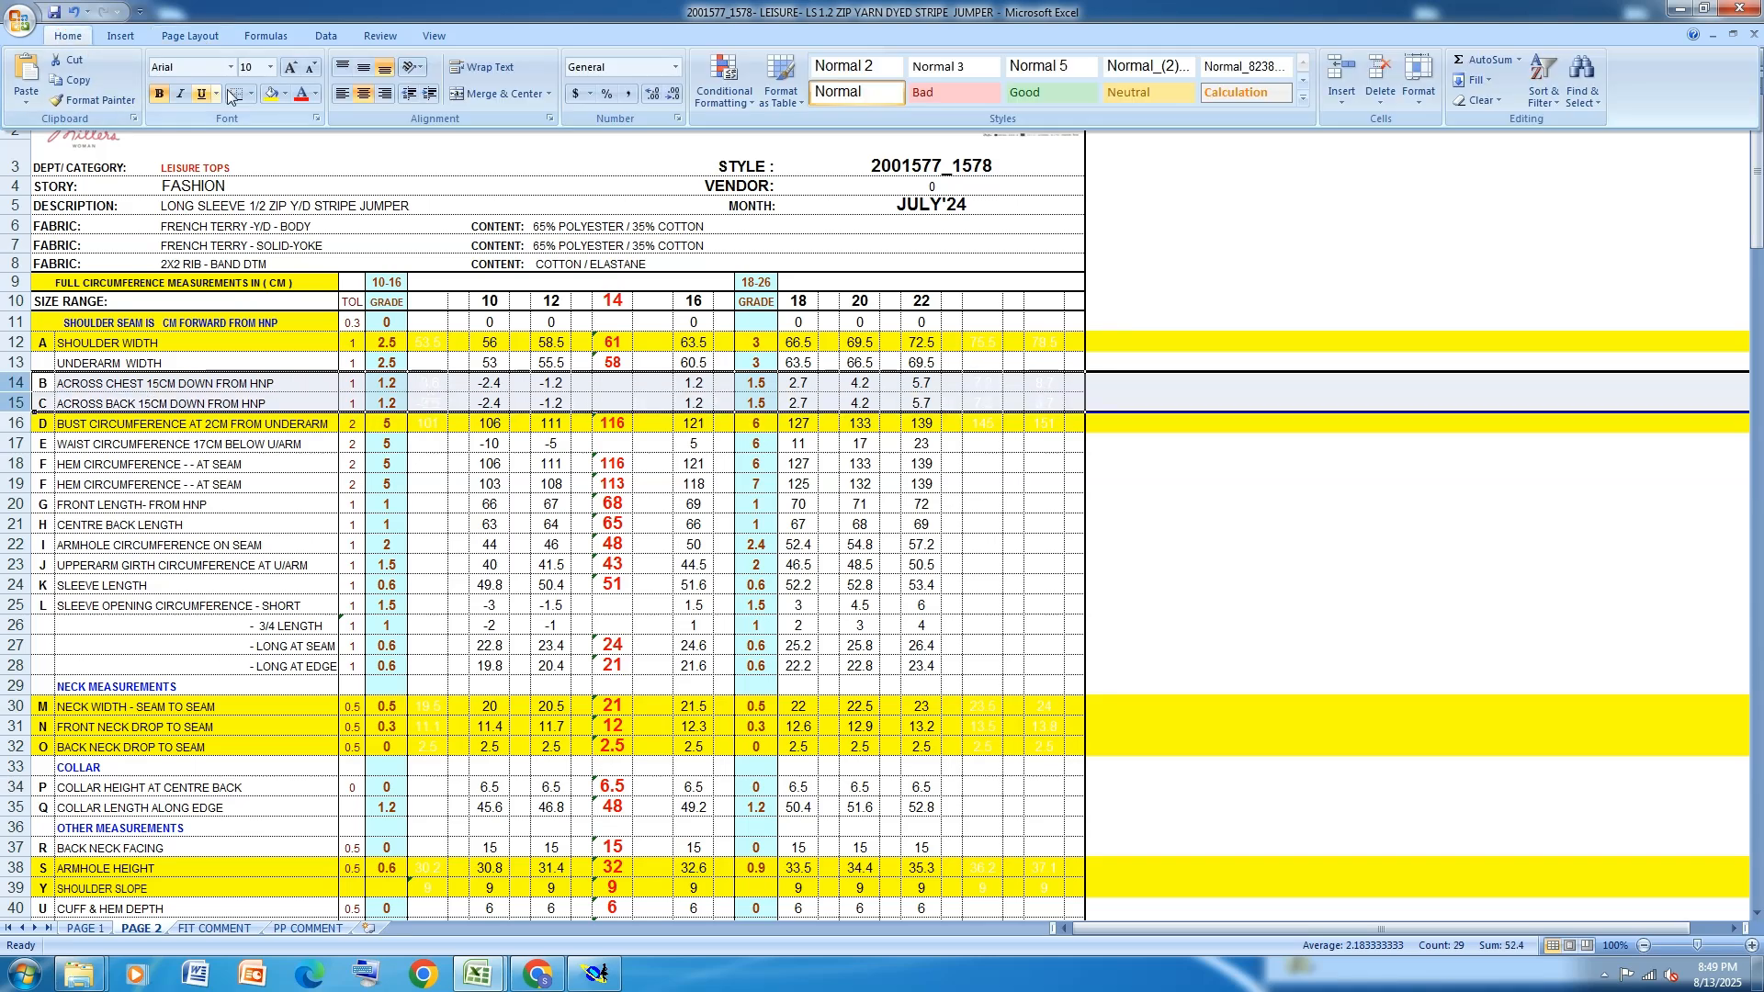
left_click(264, 89)
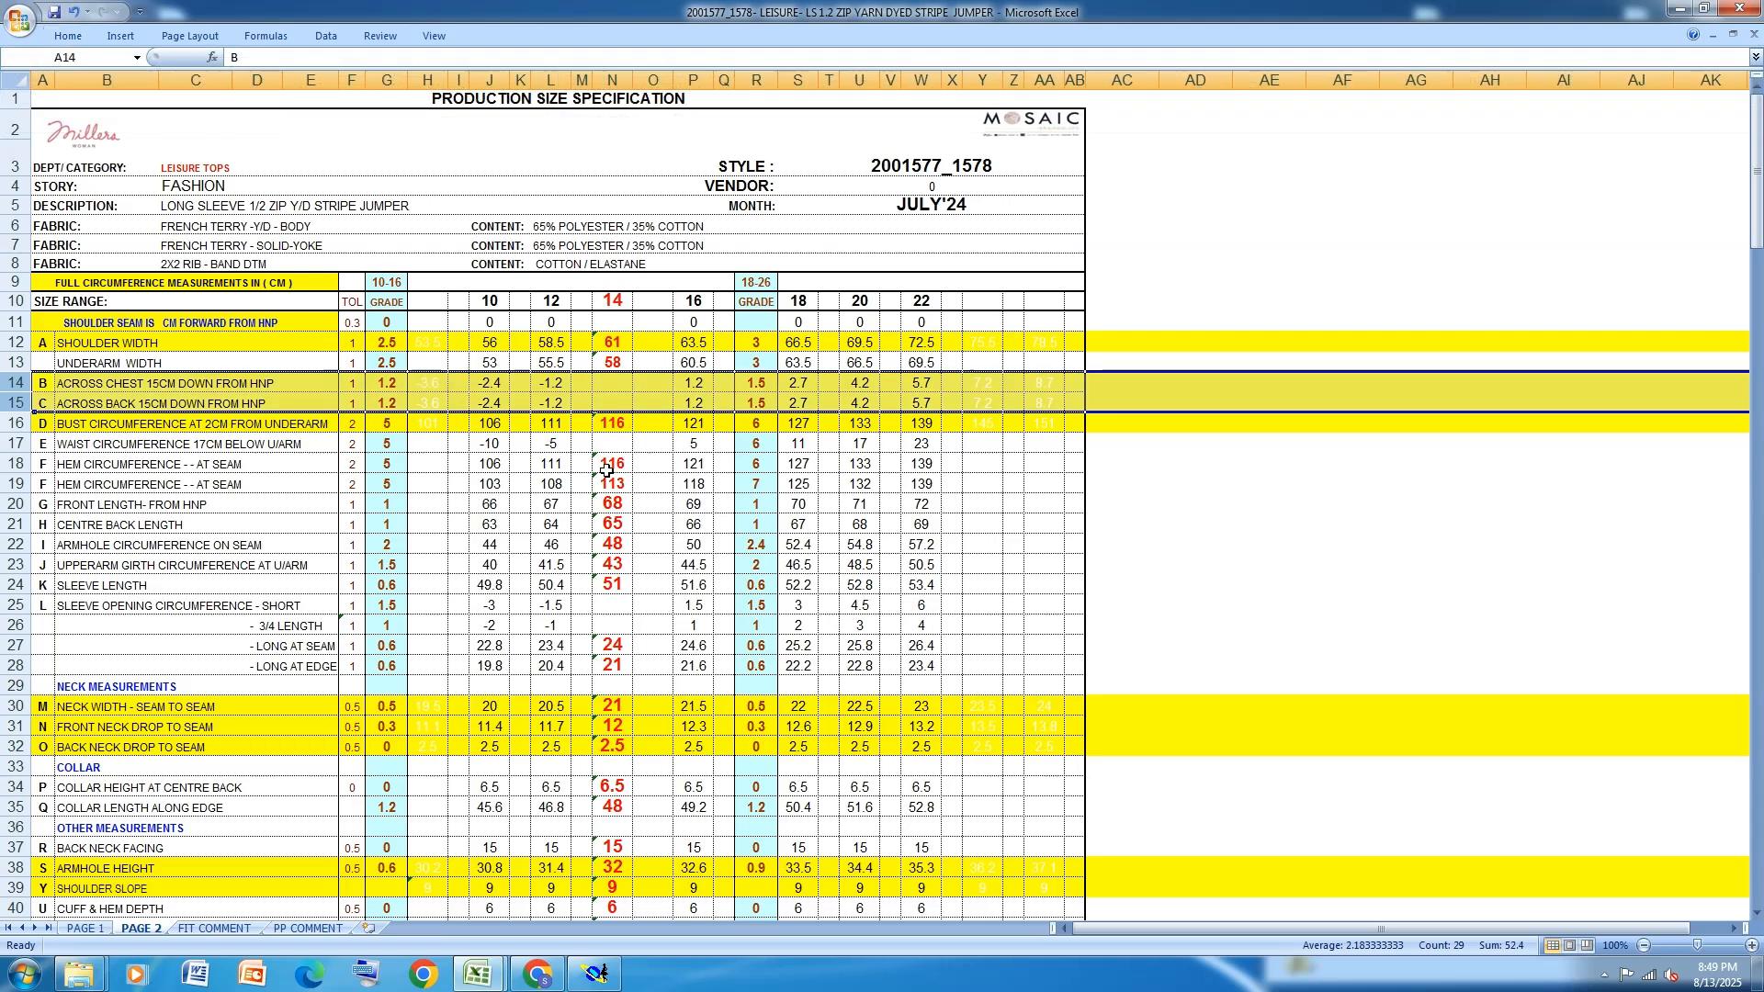
Highlight row 17, Waist Circumference, and row 18, the first Hem Circumference row, in yellow
left_click(16, 444)
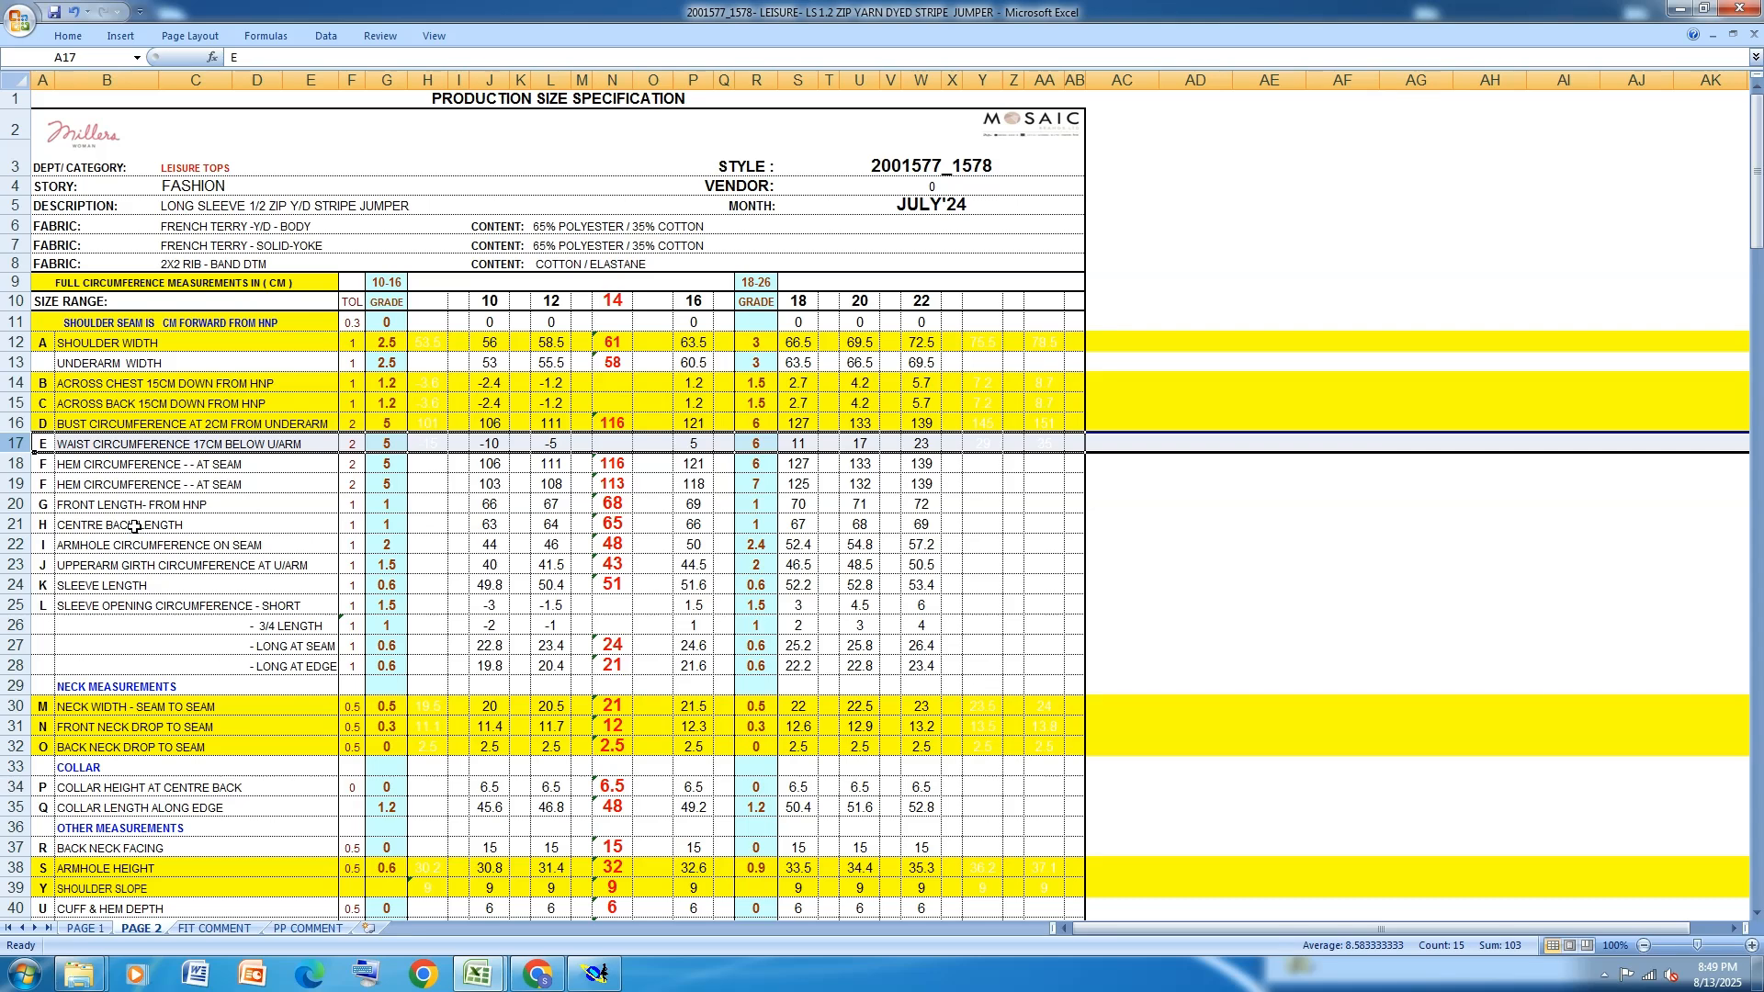
left_click(50, 35)
left_click(59, 506)
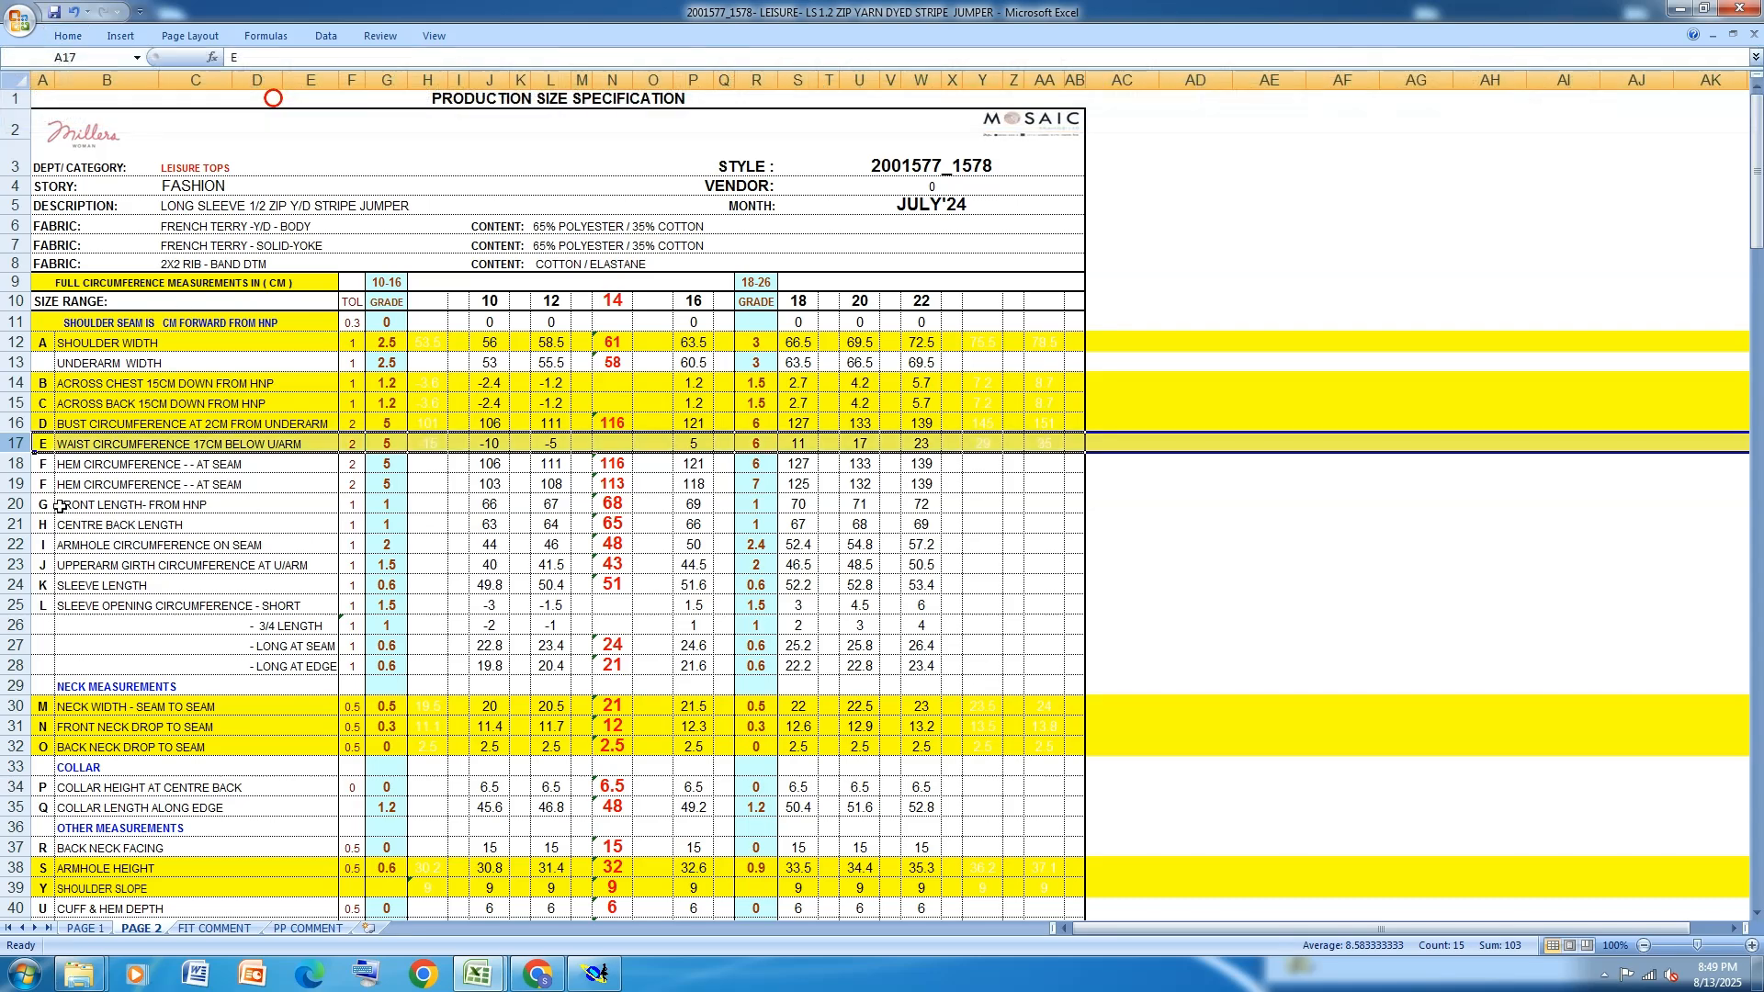
left_click(16, 463)
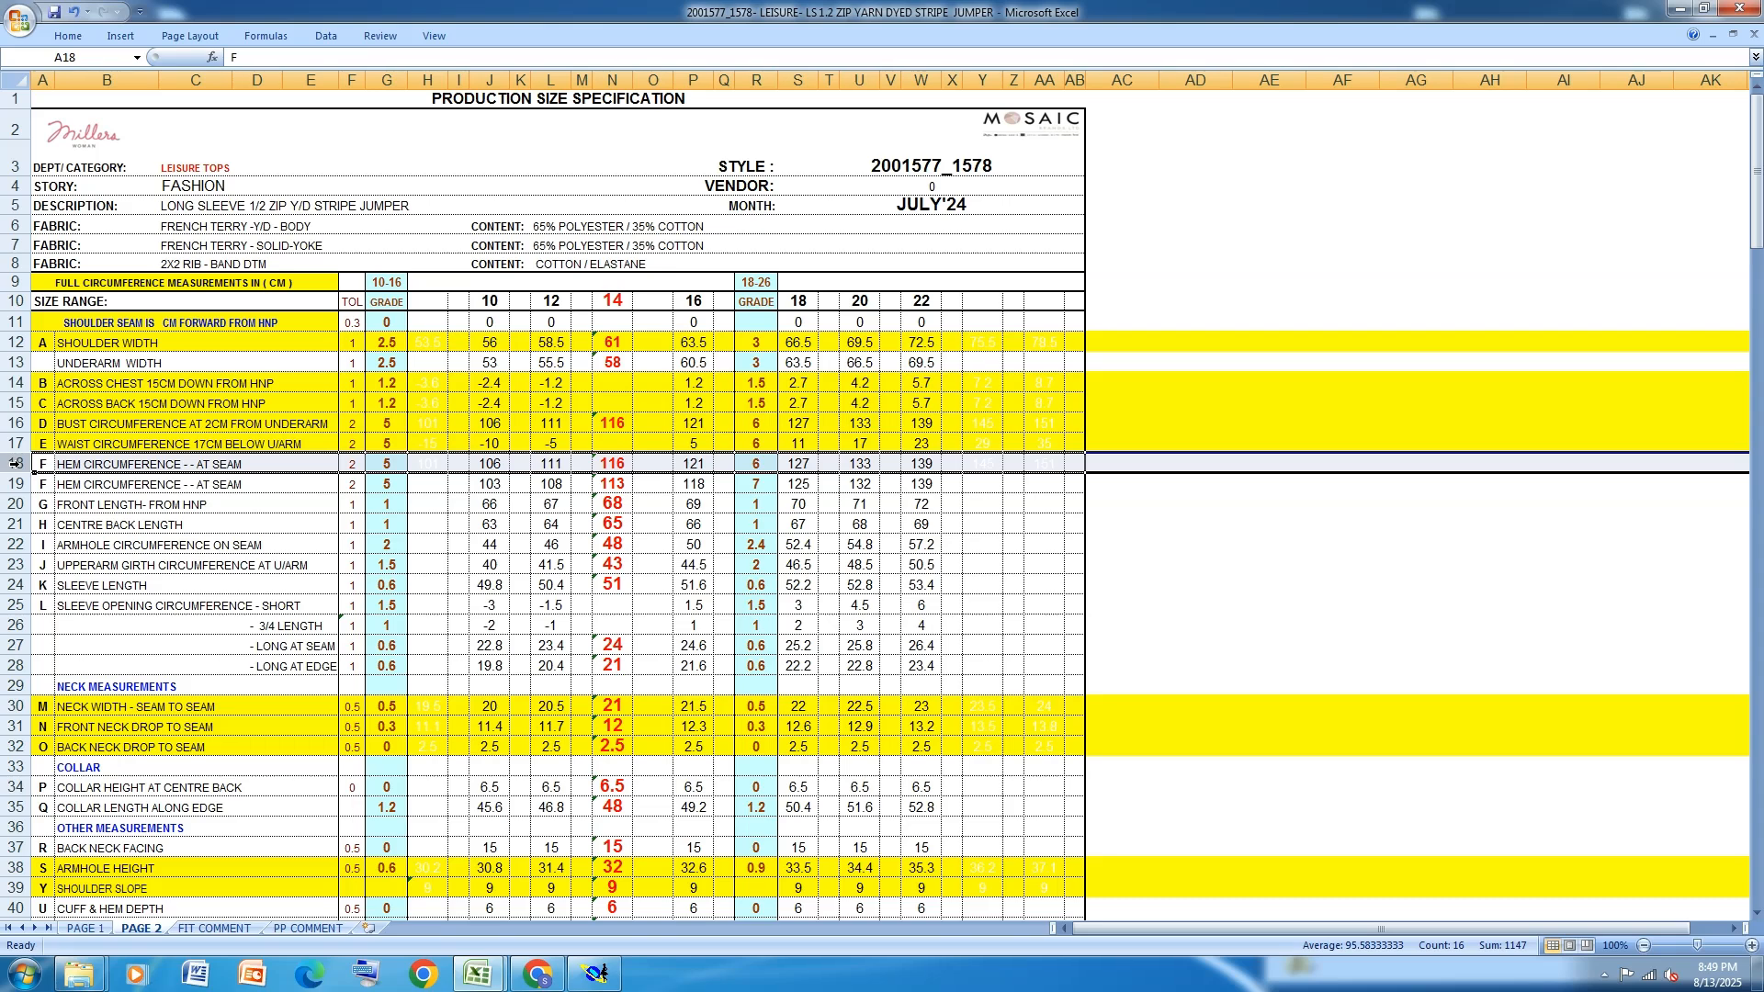
left_click(74, 37)
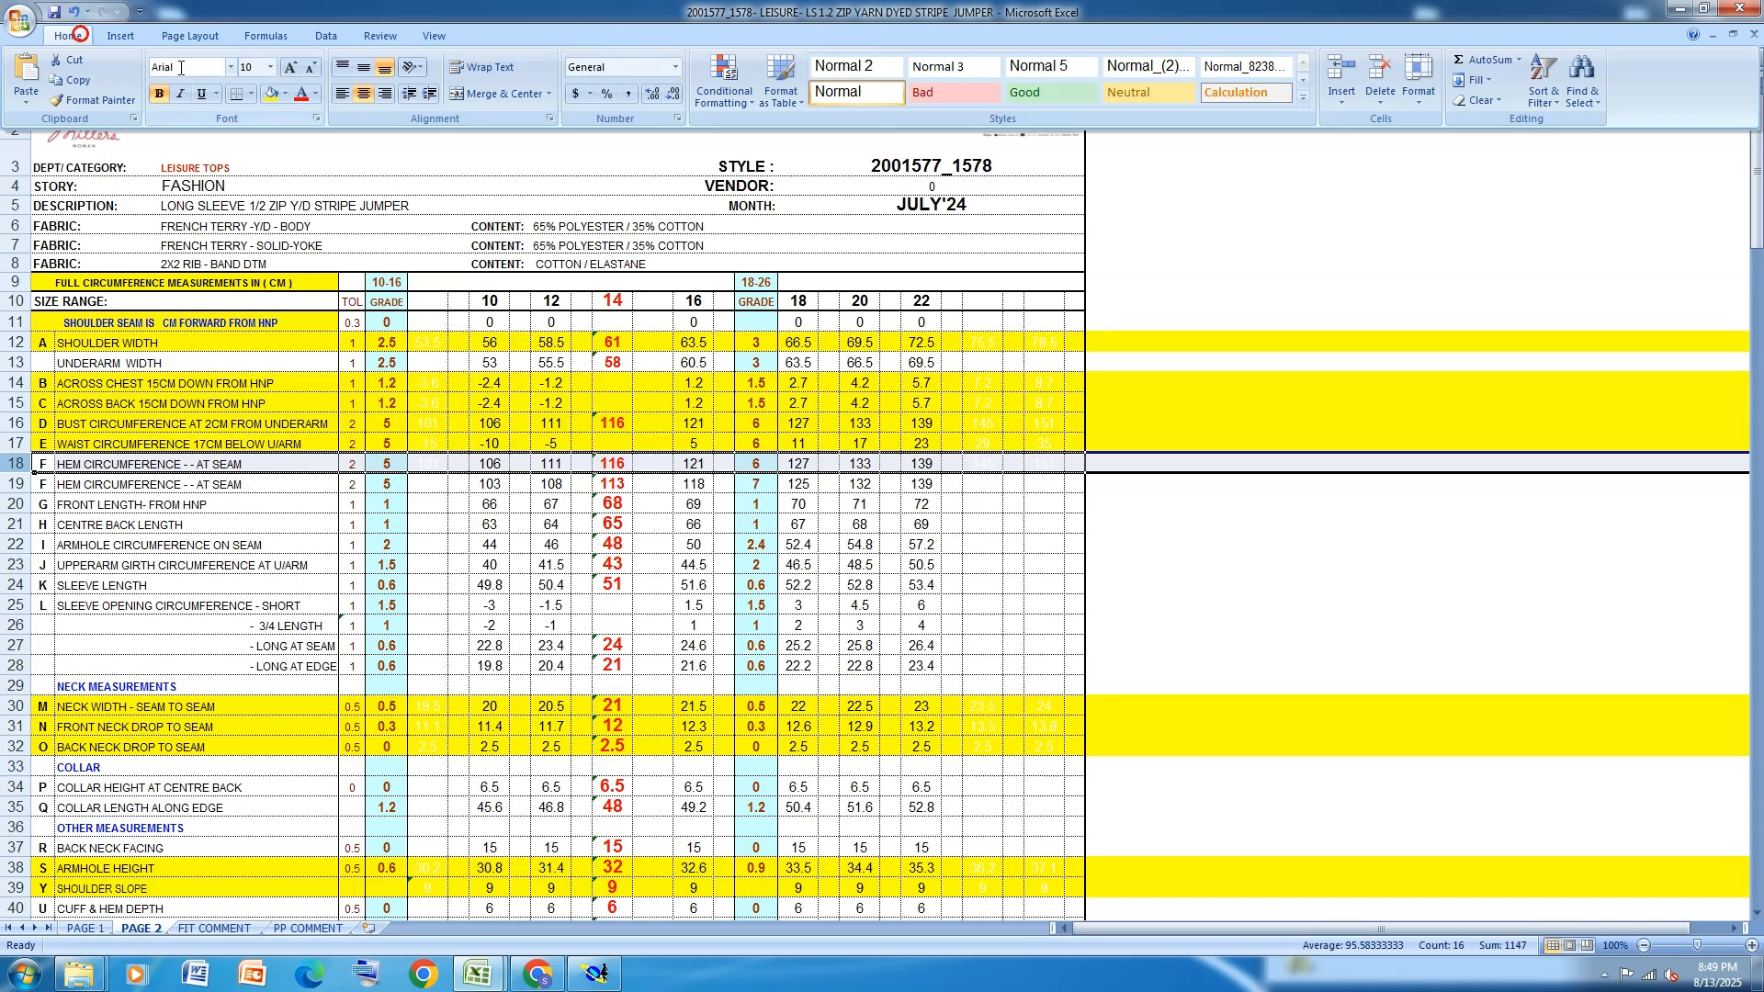
left_click(269, 100)
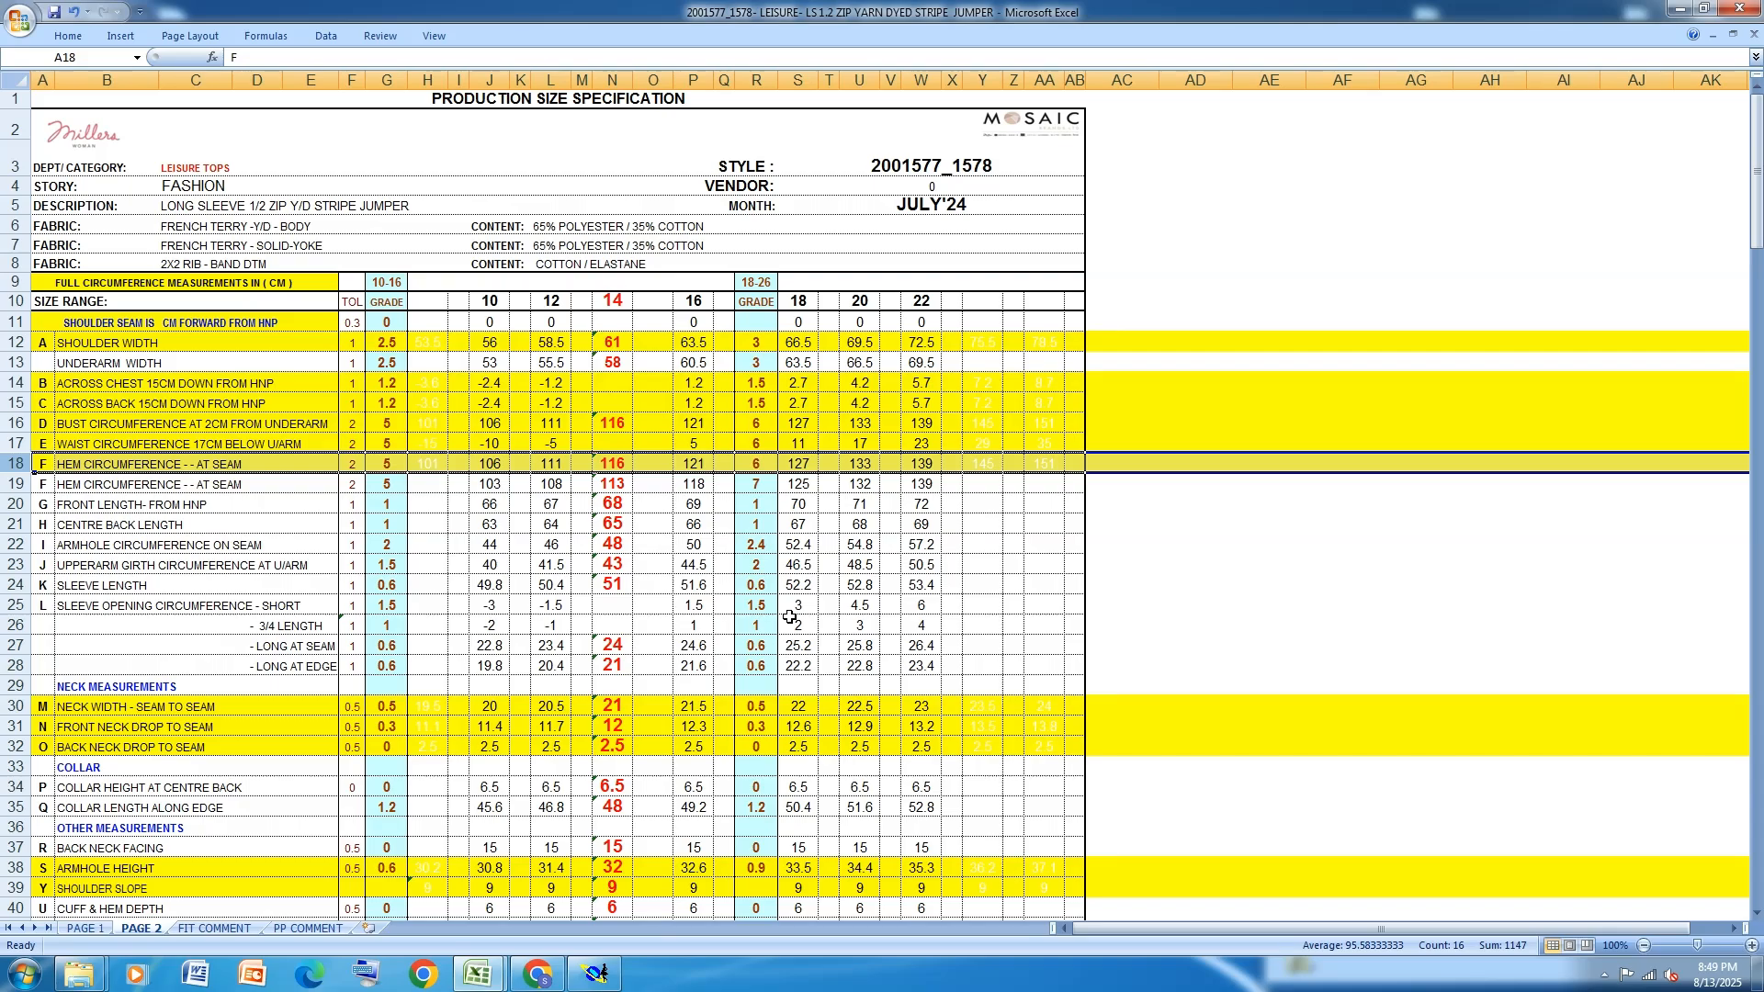
Return to ModarisV8R1 and draw a straight hem line joining the left-hand ends of the two horizontal lines
left_click(598, 974)
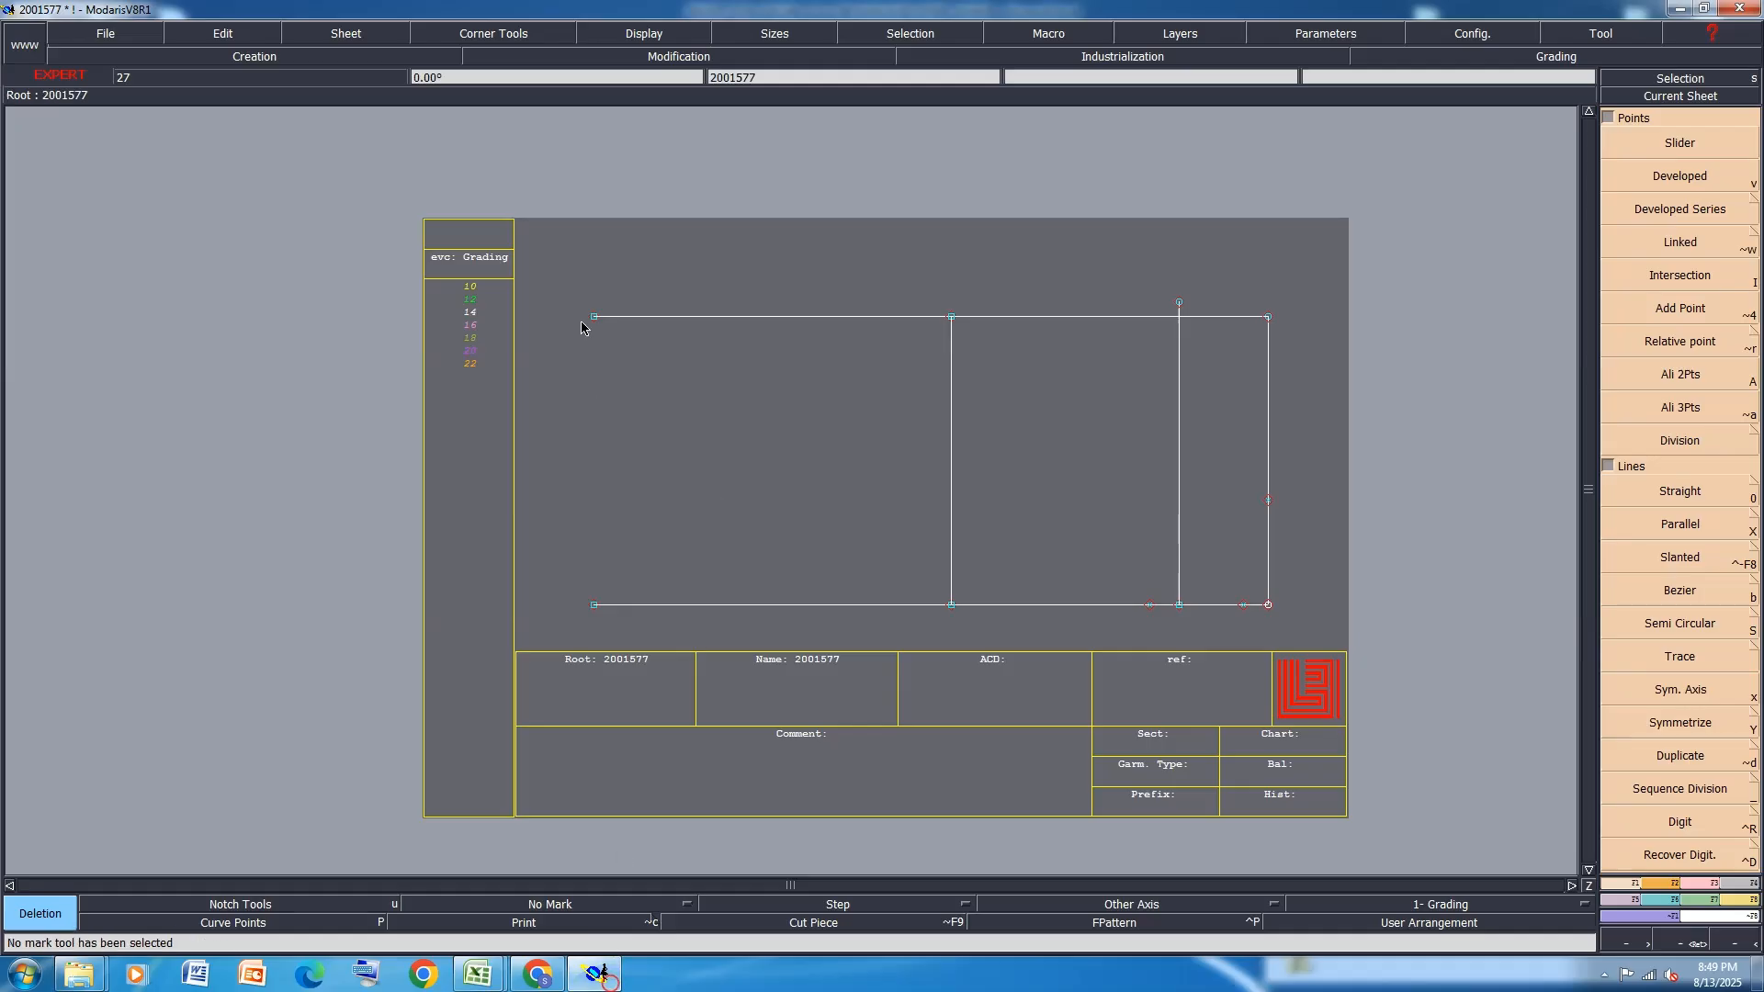
key("0")
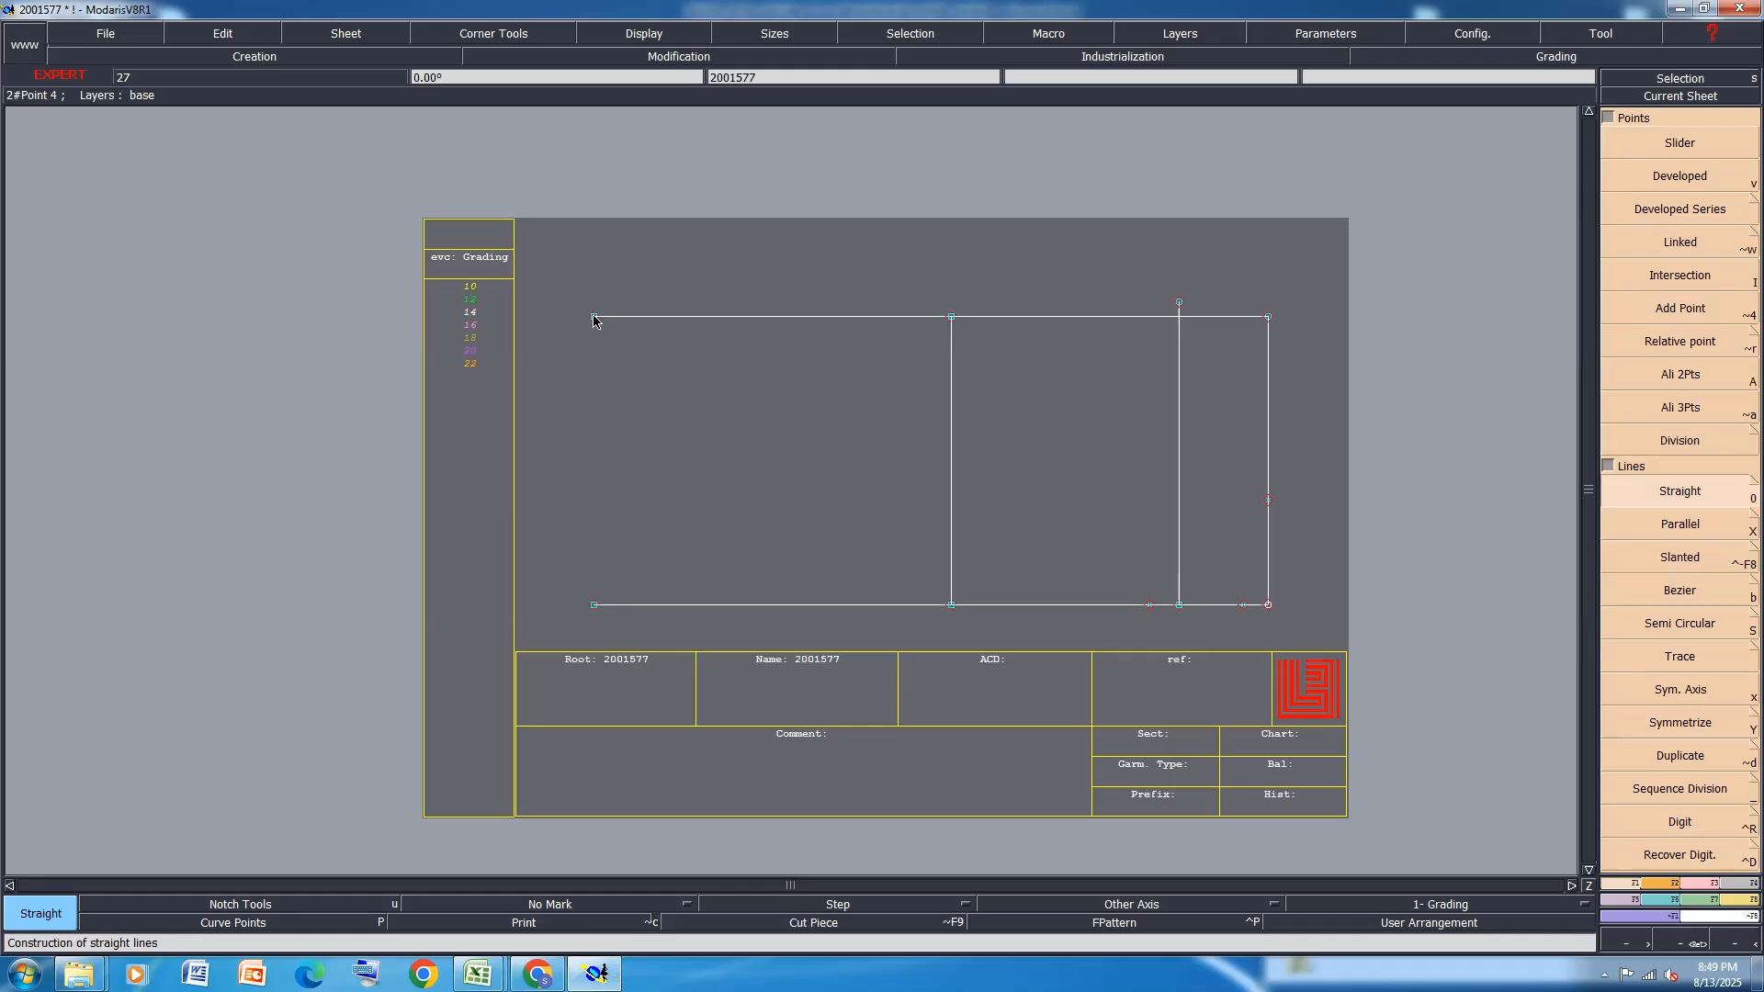
left_click(594, 317)
left_click(594, 605)
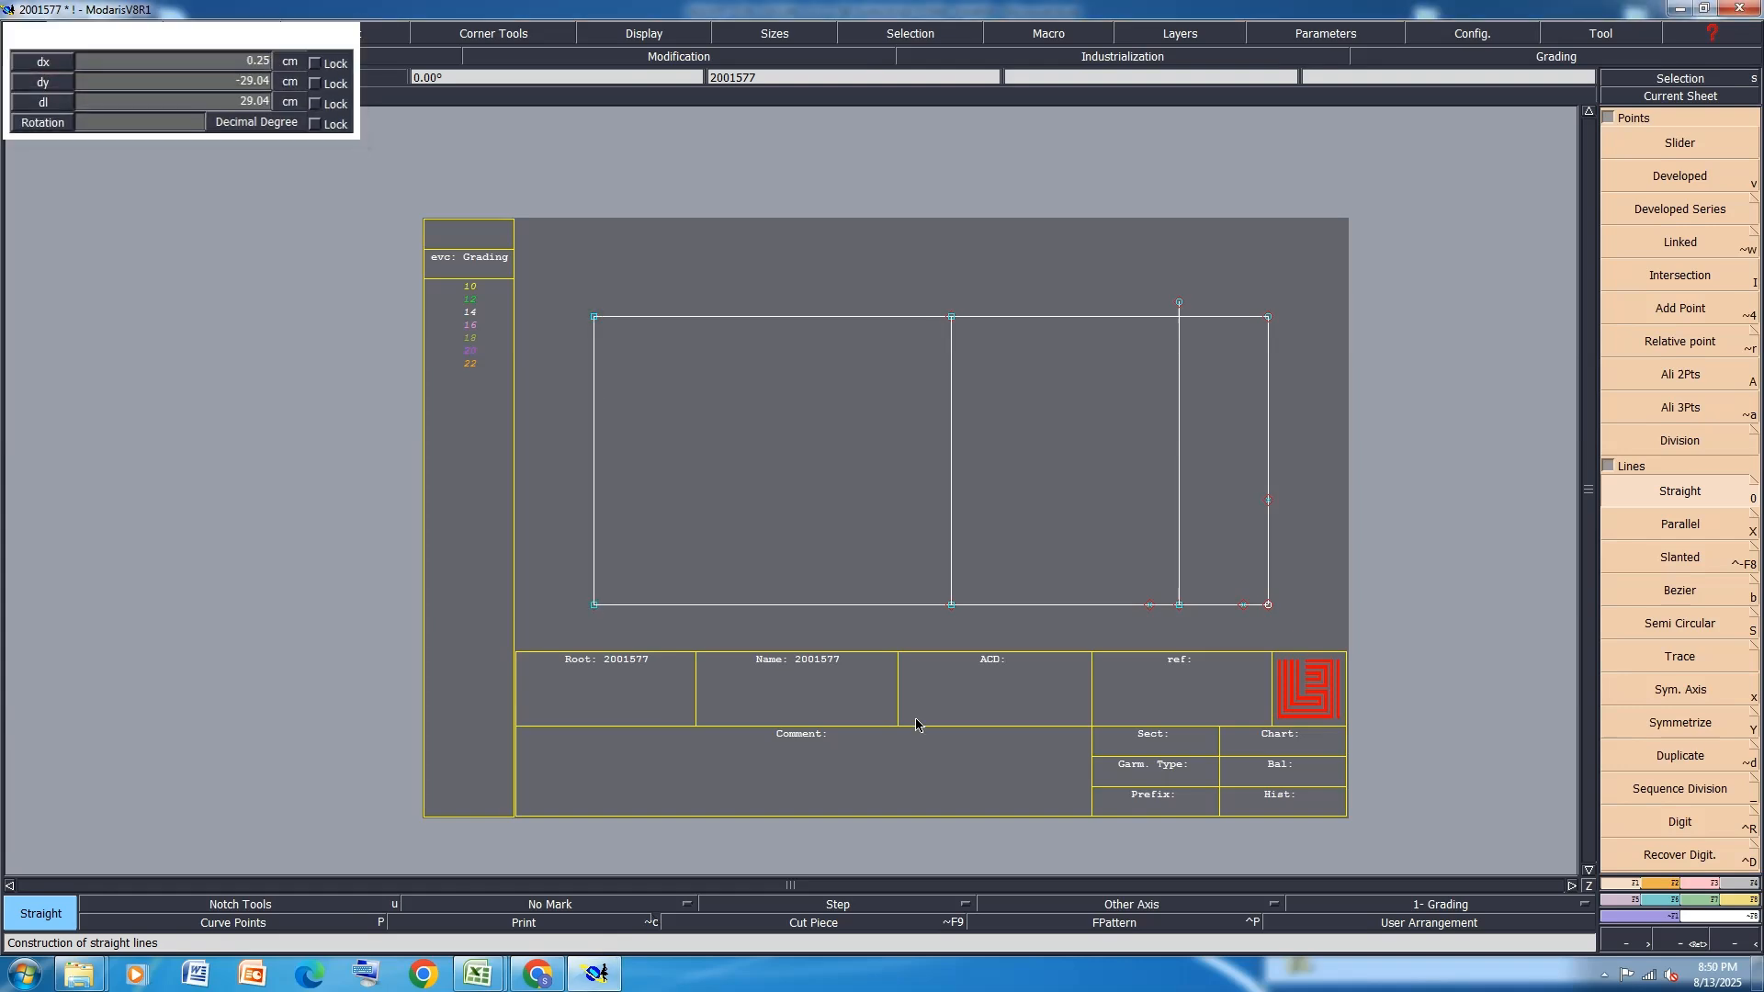
Add a dynamic length measure between the upper and lower end points of the hem line
left_click(1714, 885)
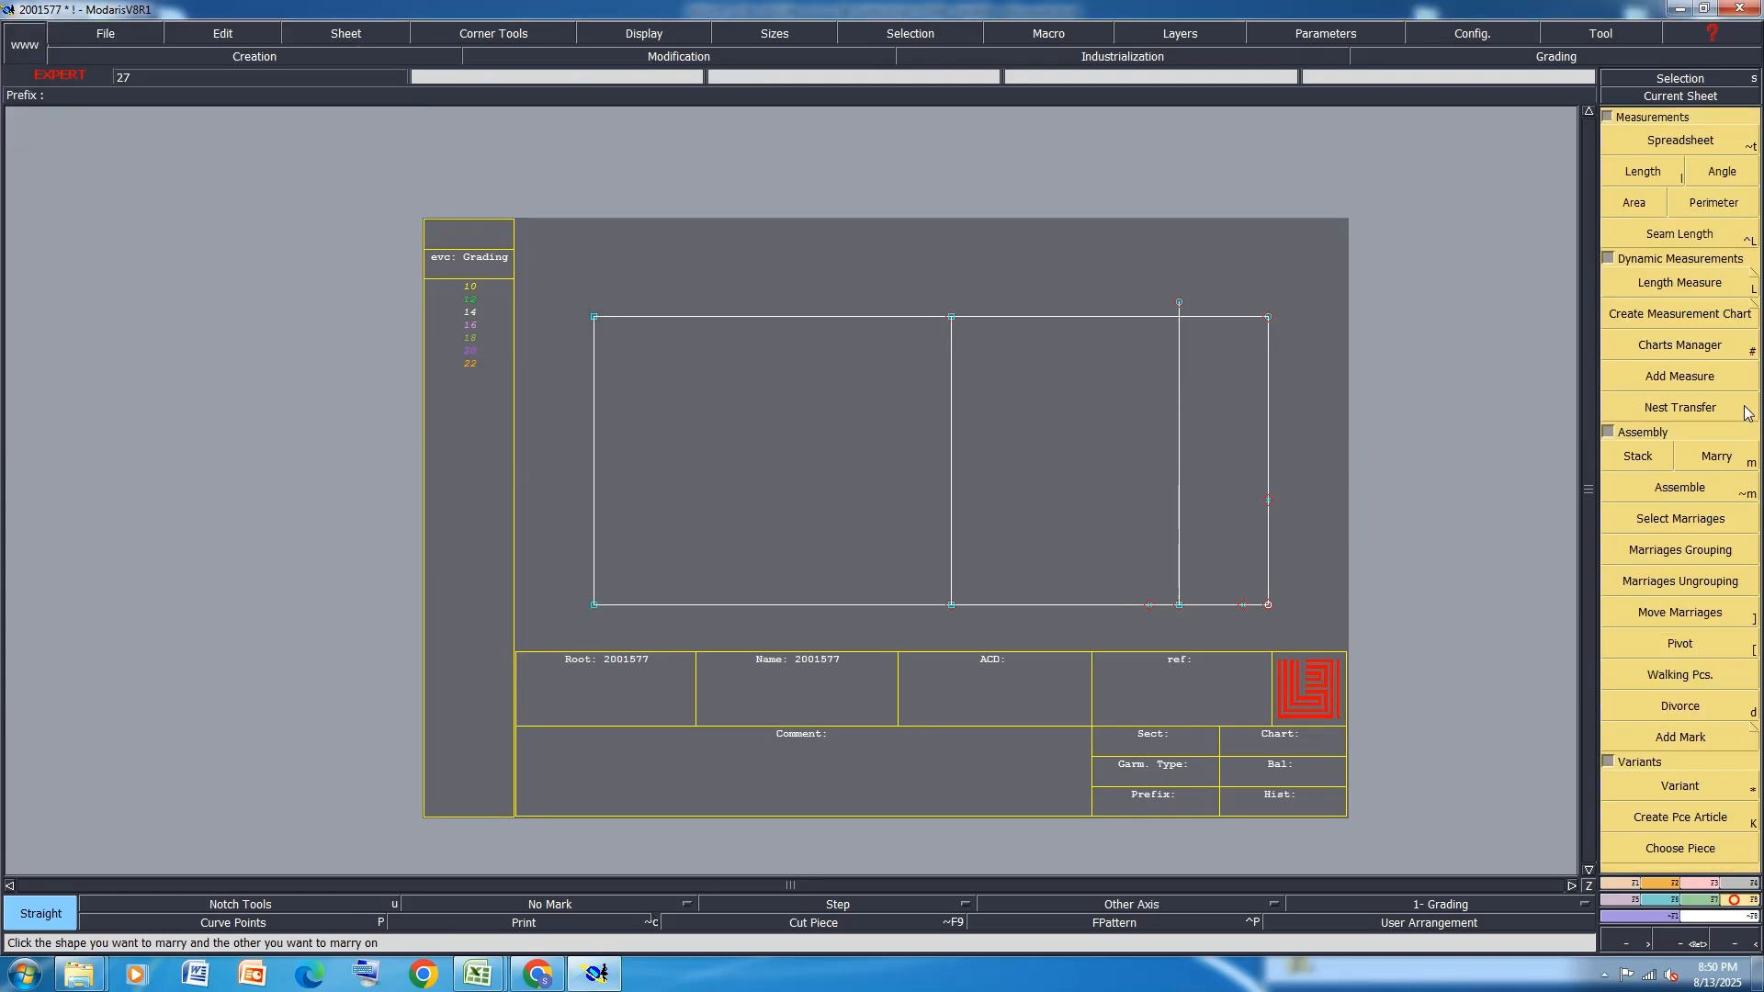
left_click(1696, 280)
left_click(594, 317)
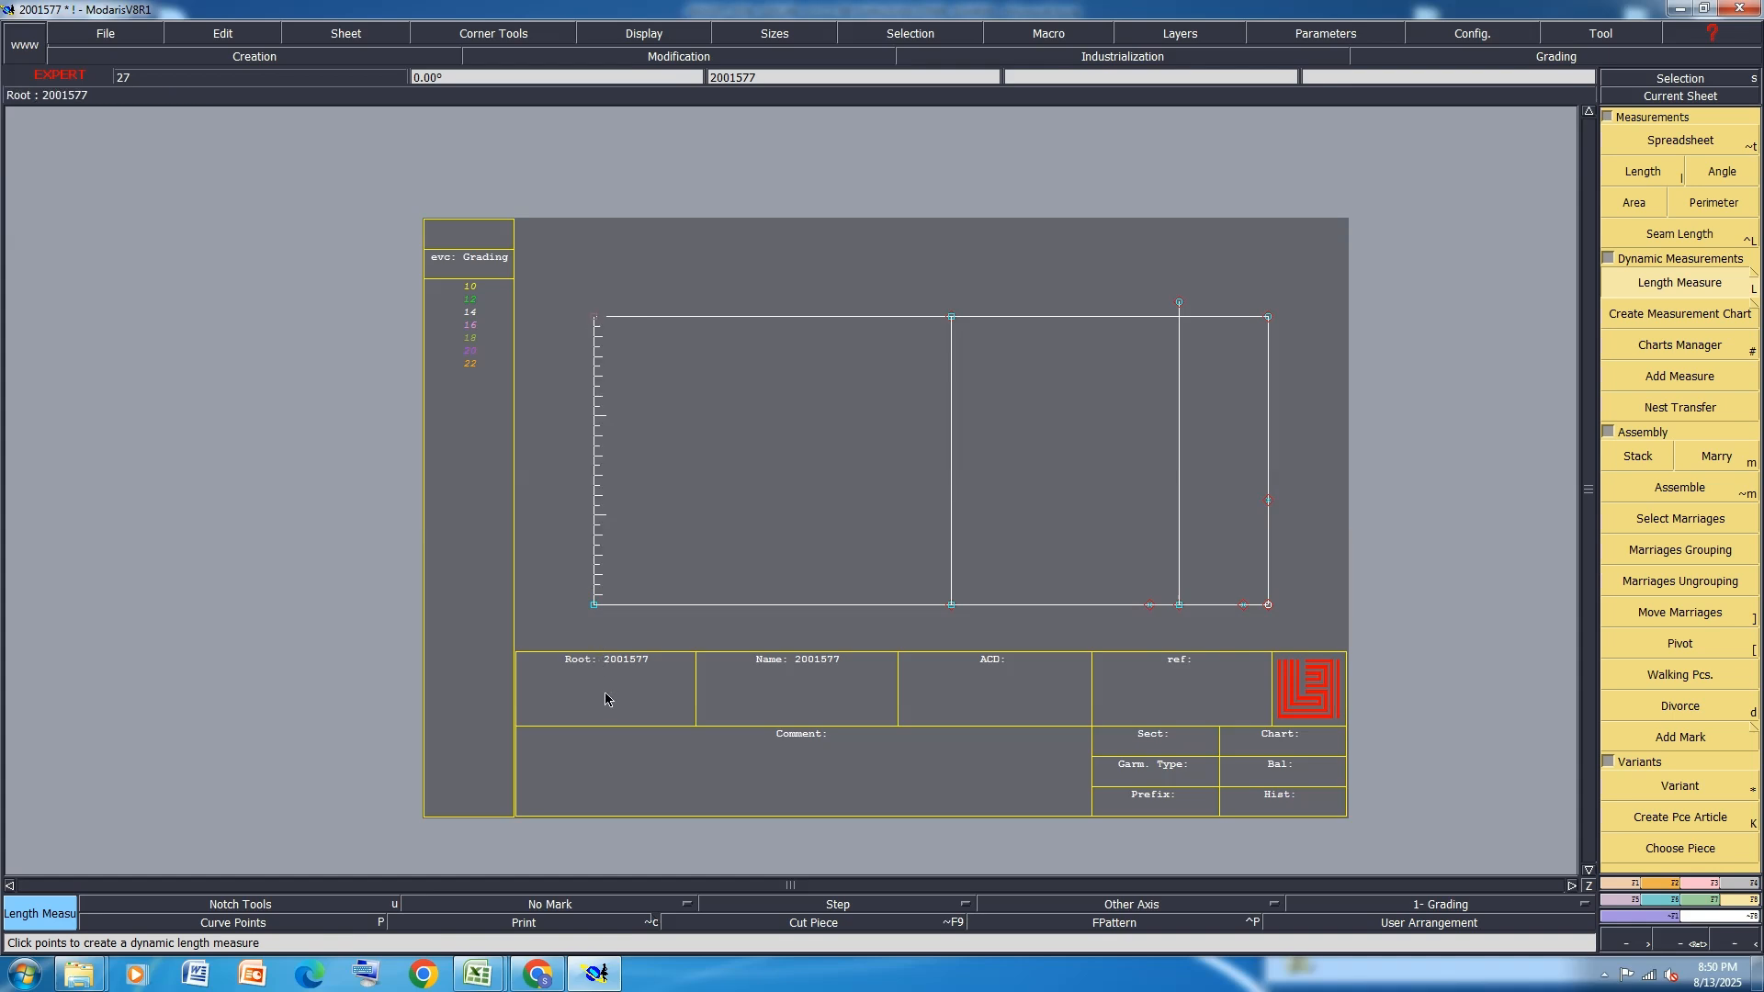
left_click(594, 605)
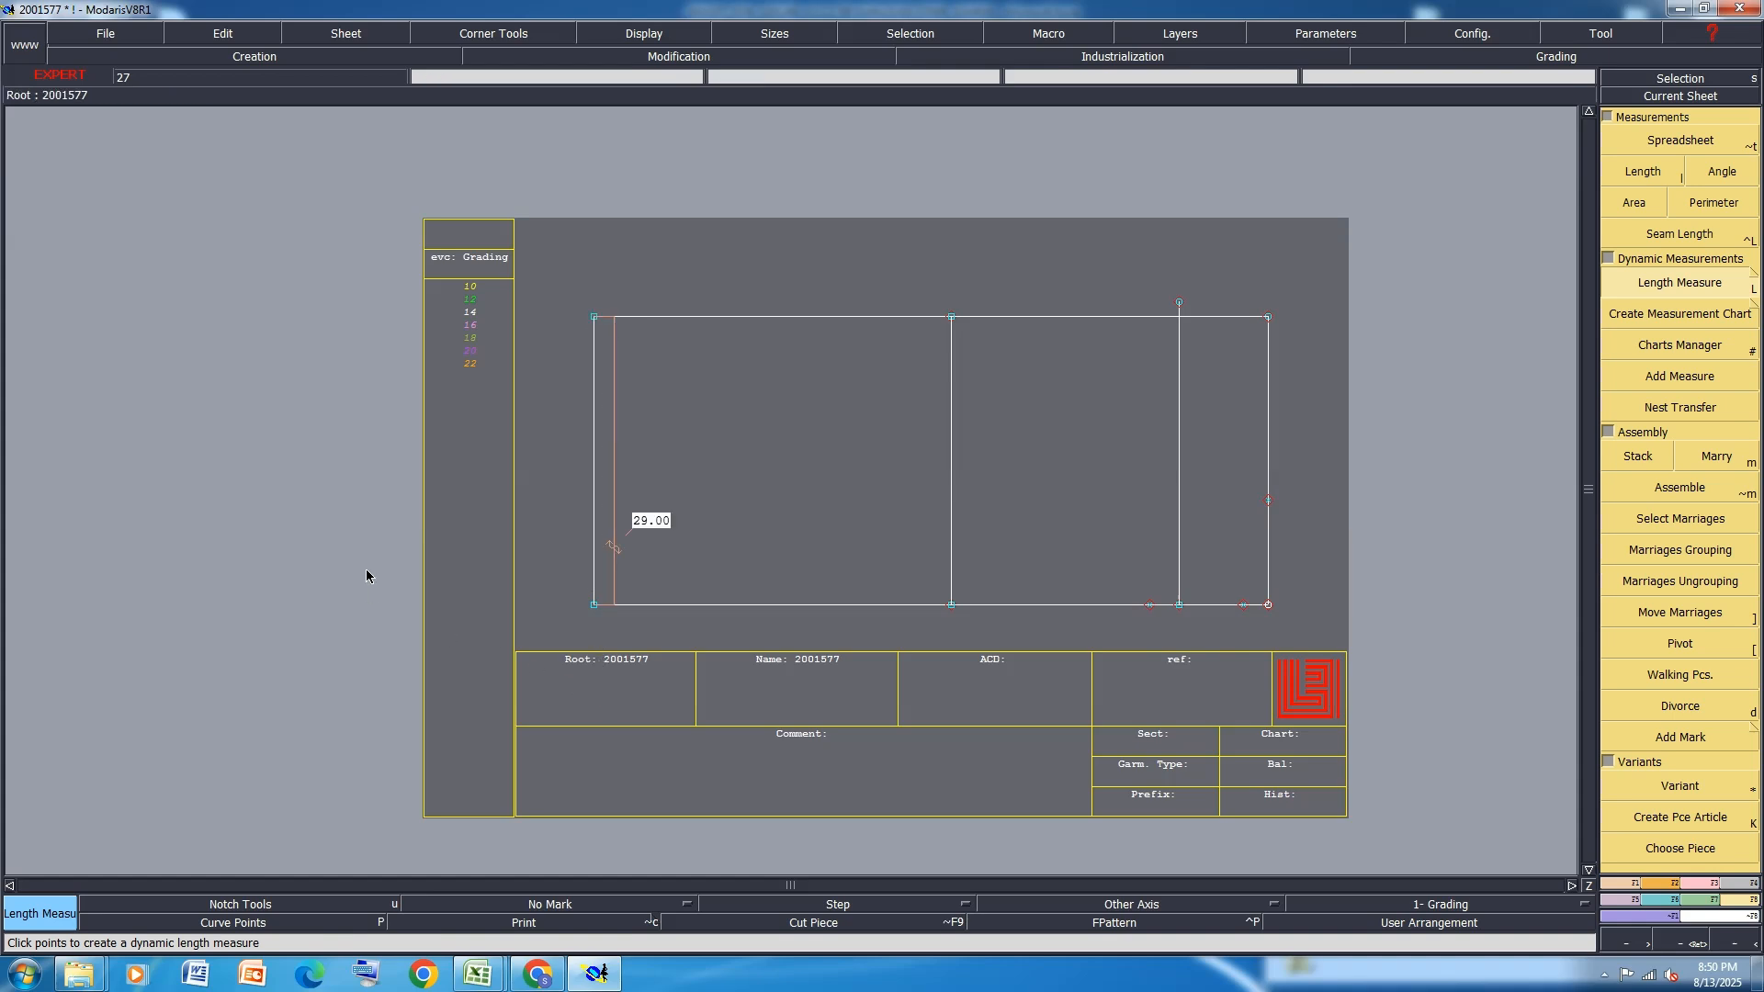
left_click(1714, 897)
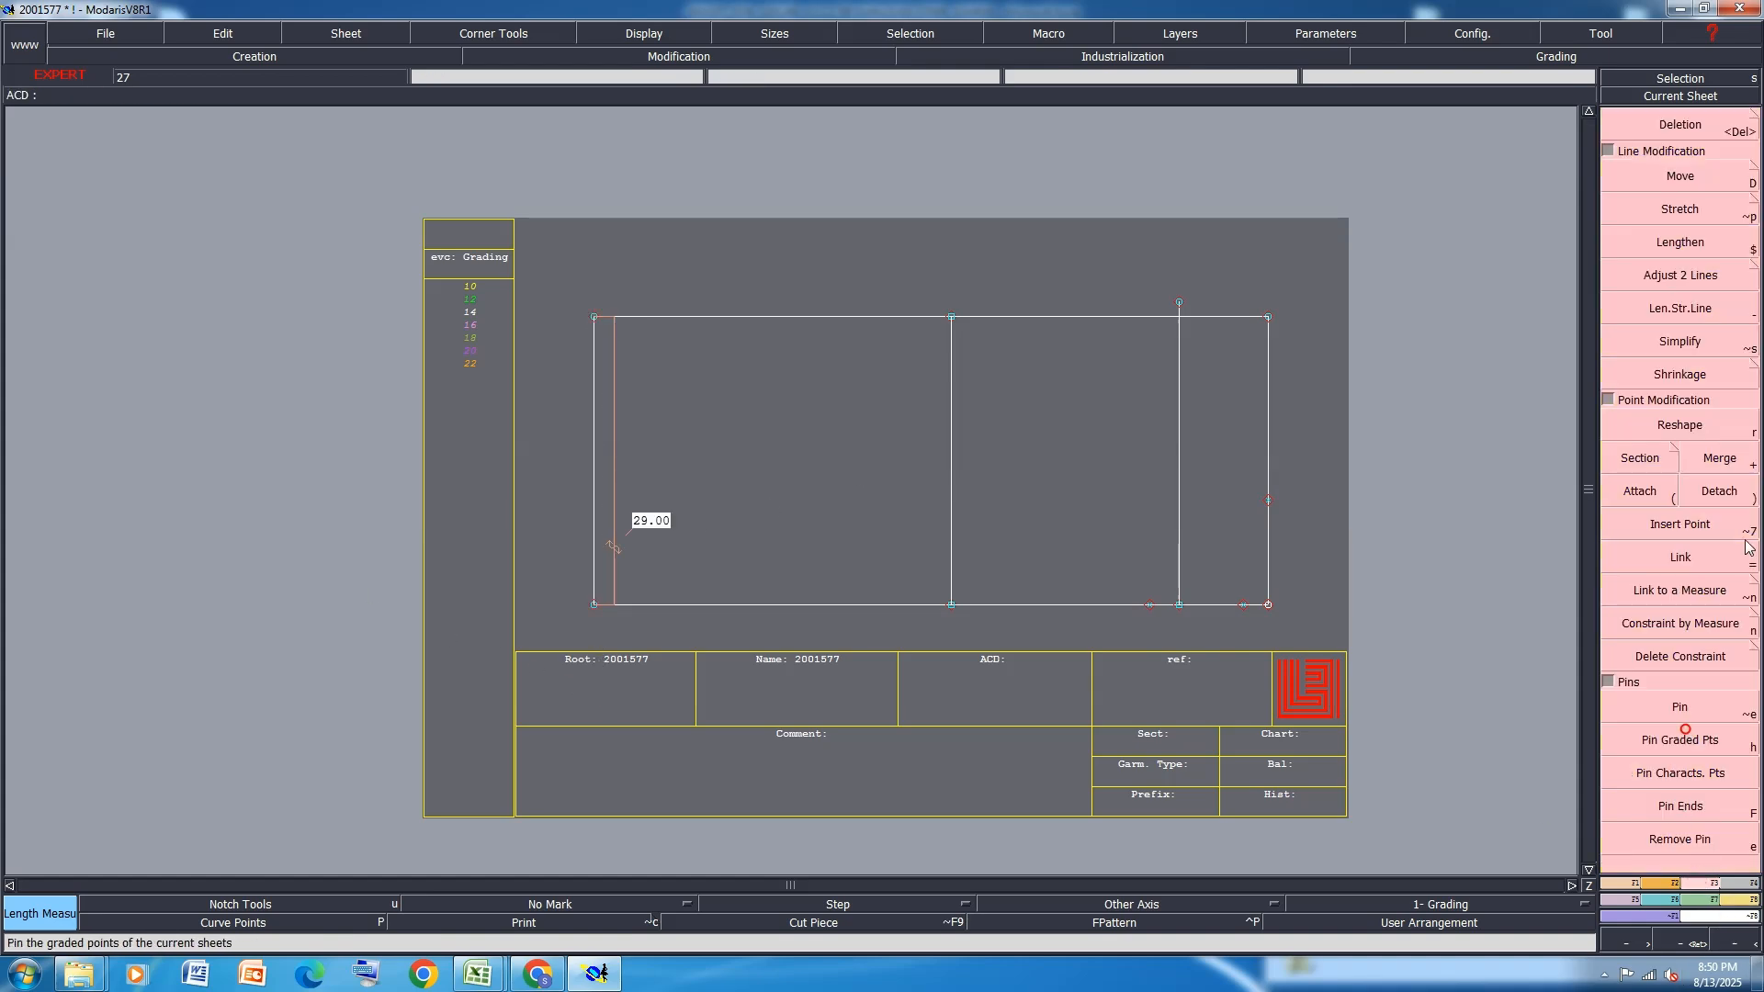
Switch to the Excel size specification and highlight row 20, Front Length, and row 21, Centre Back Length, in yellow
left_click(478, 974)
left_click(591, 873)
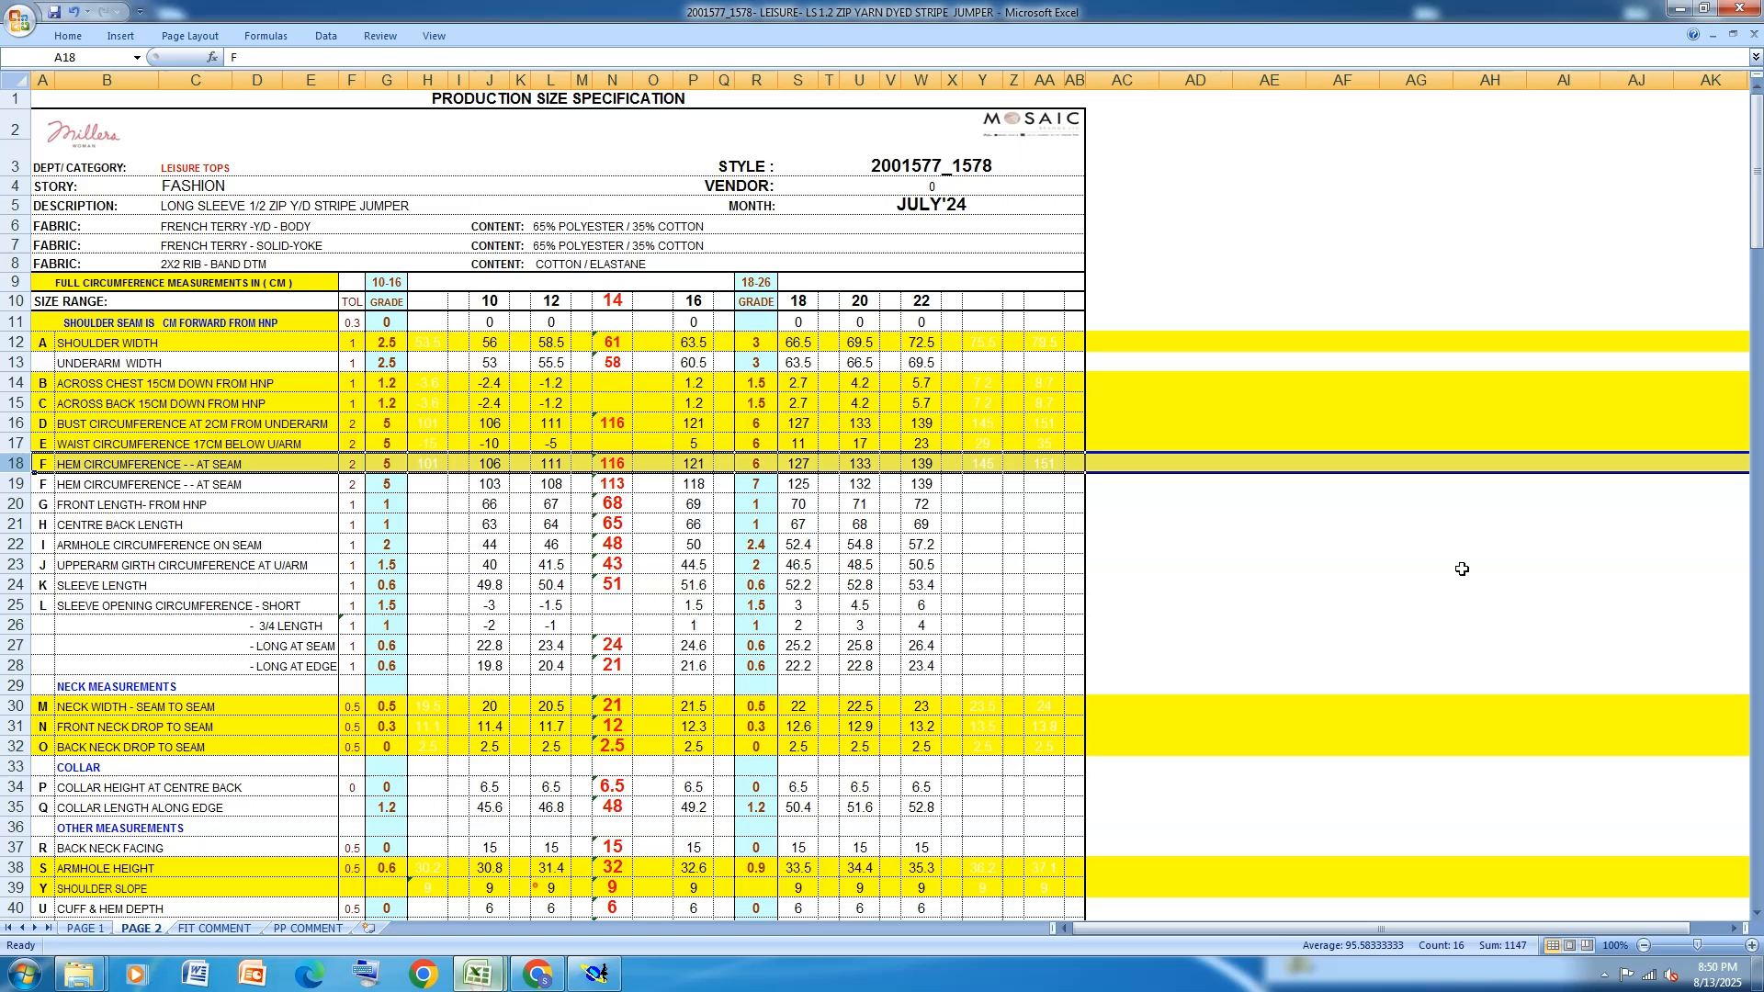
left_click(16, 484)
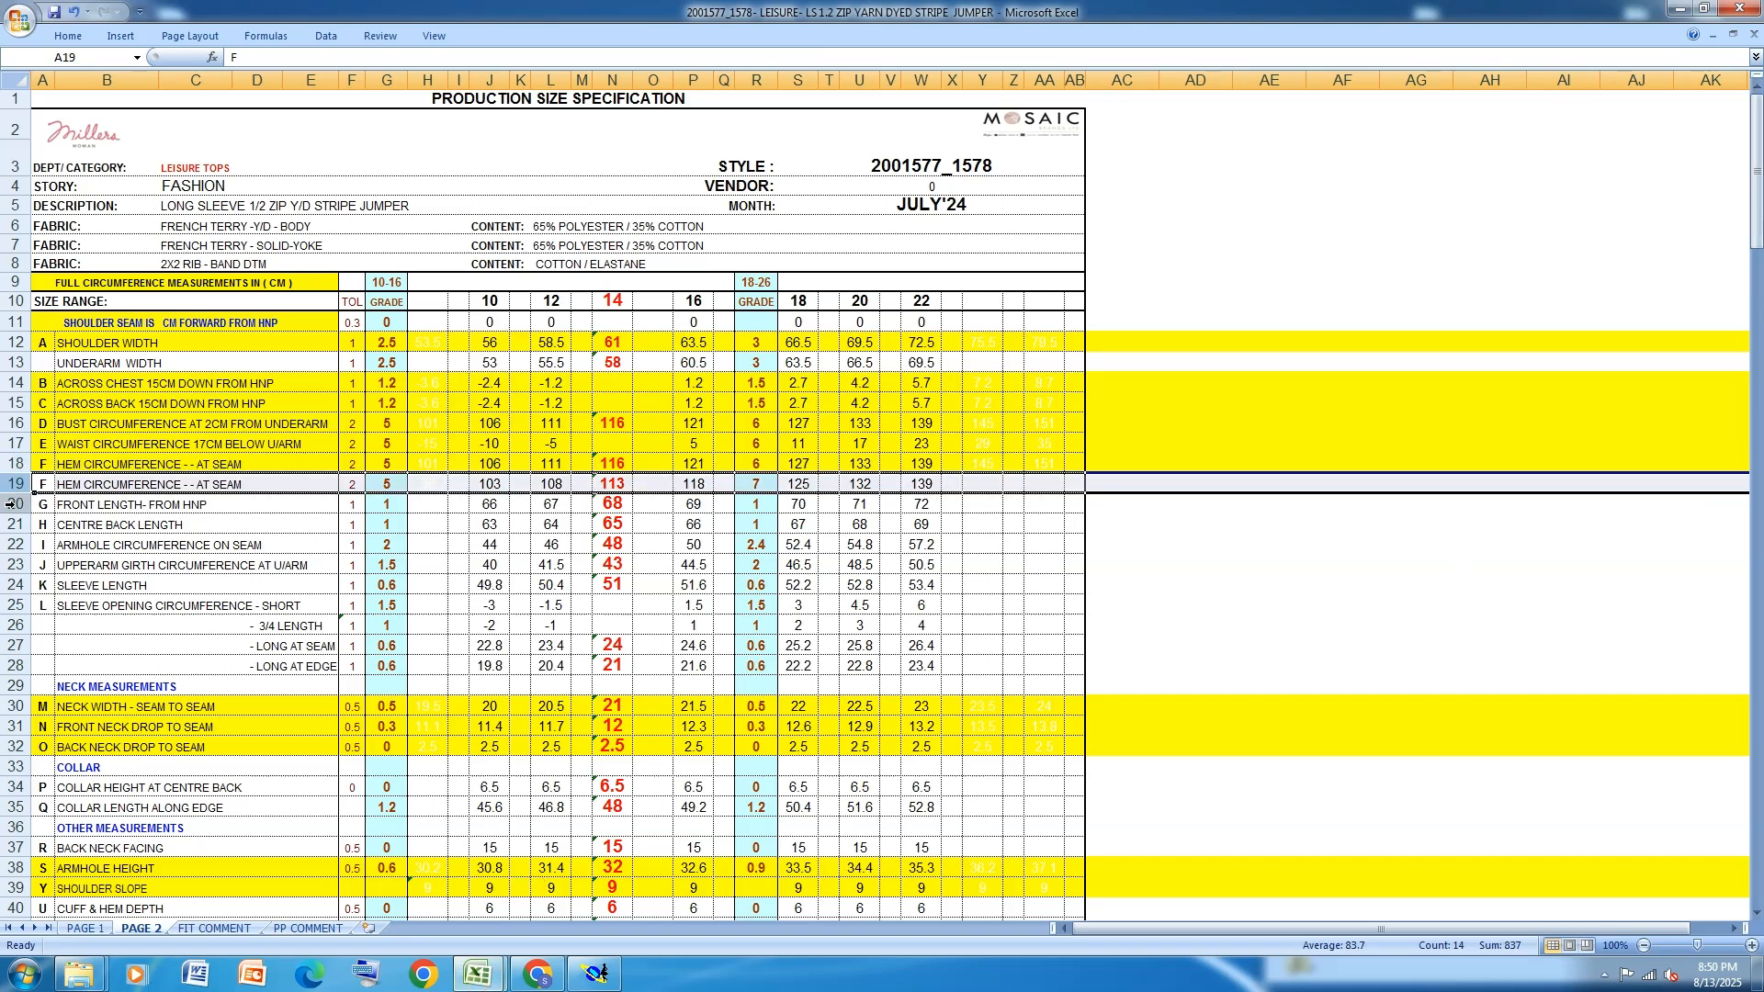
left_click(13, 504)
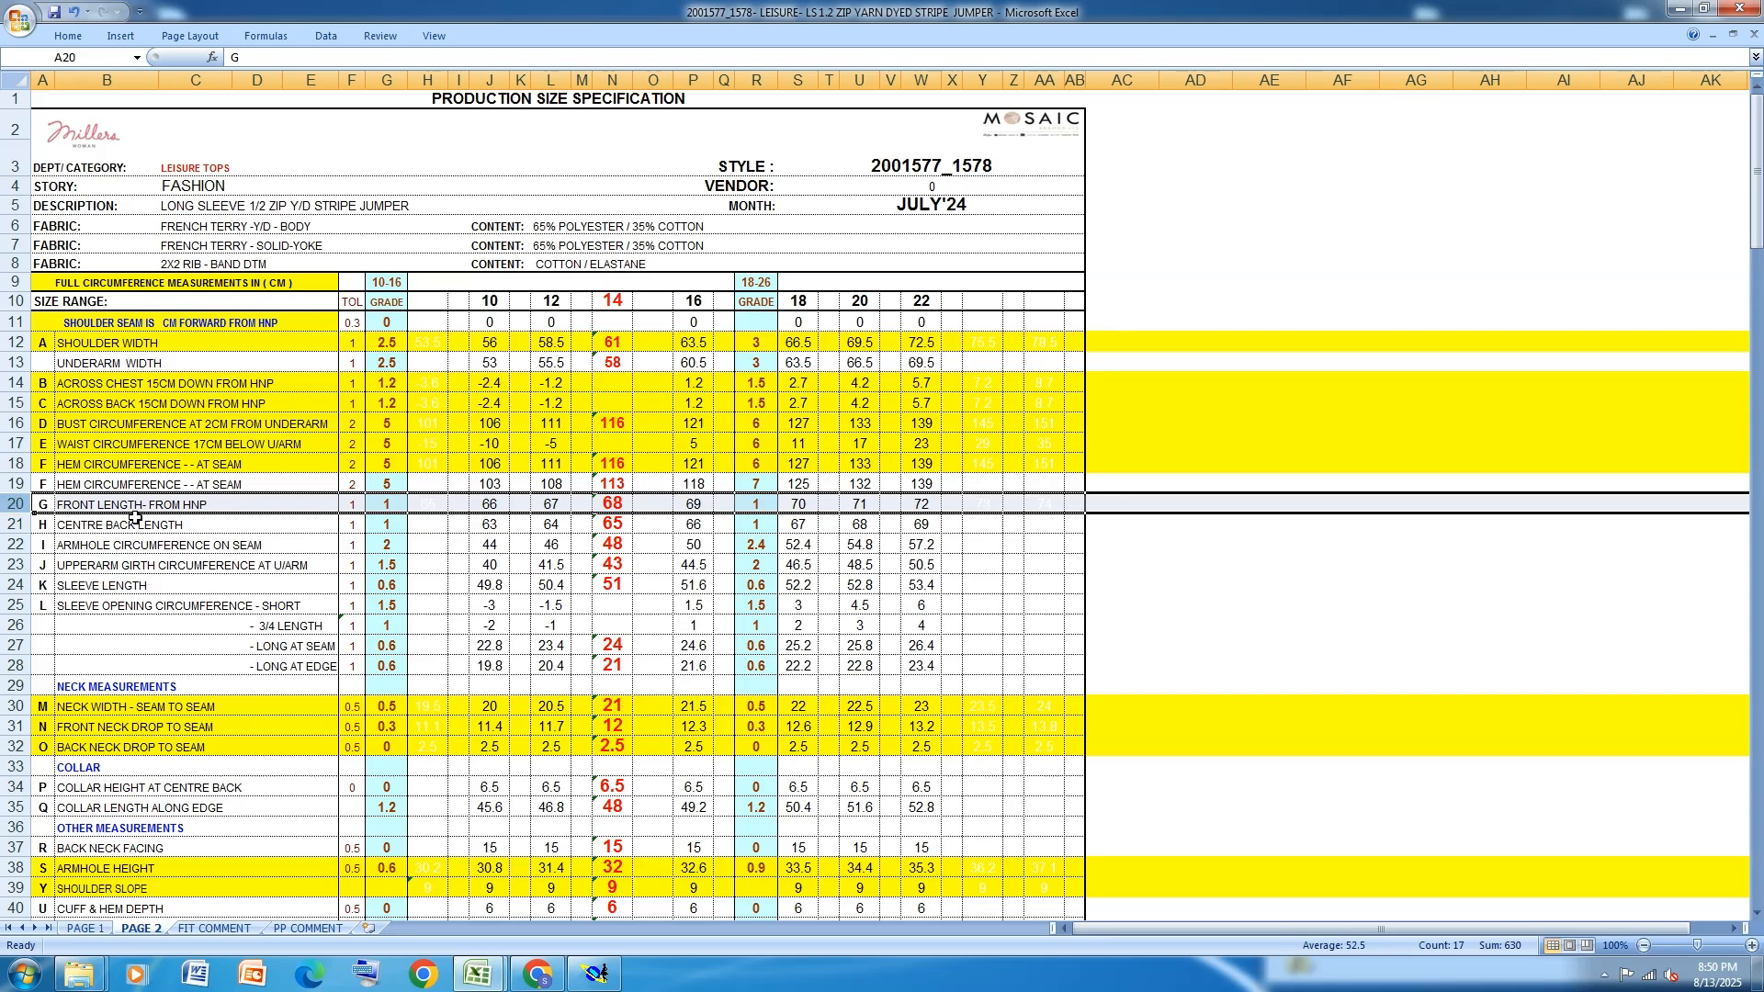
left_click(67, 36)
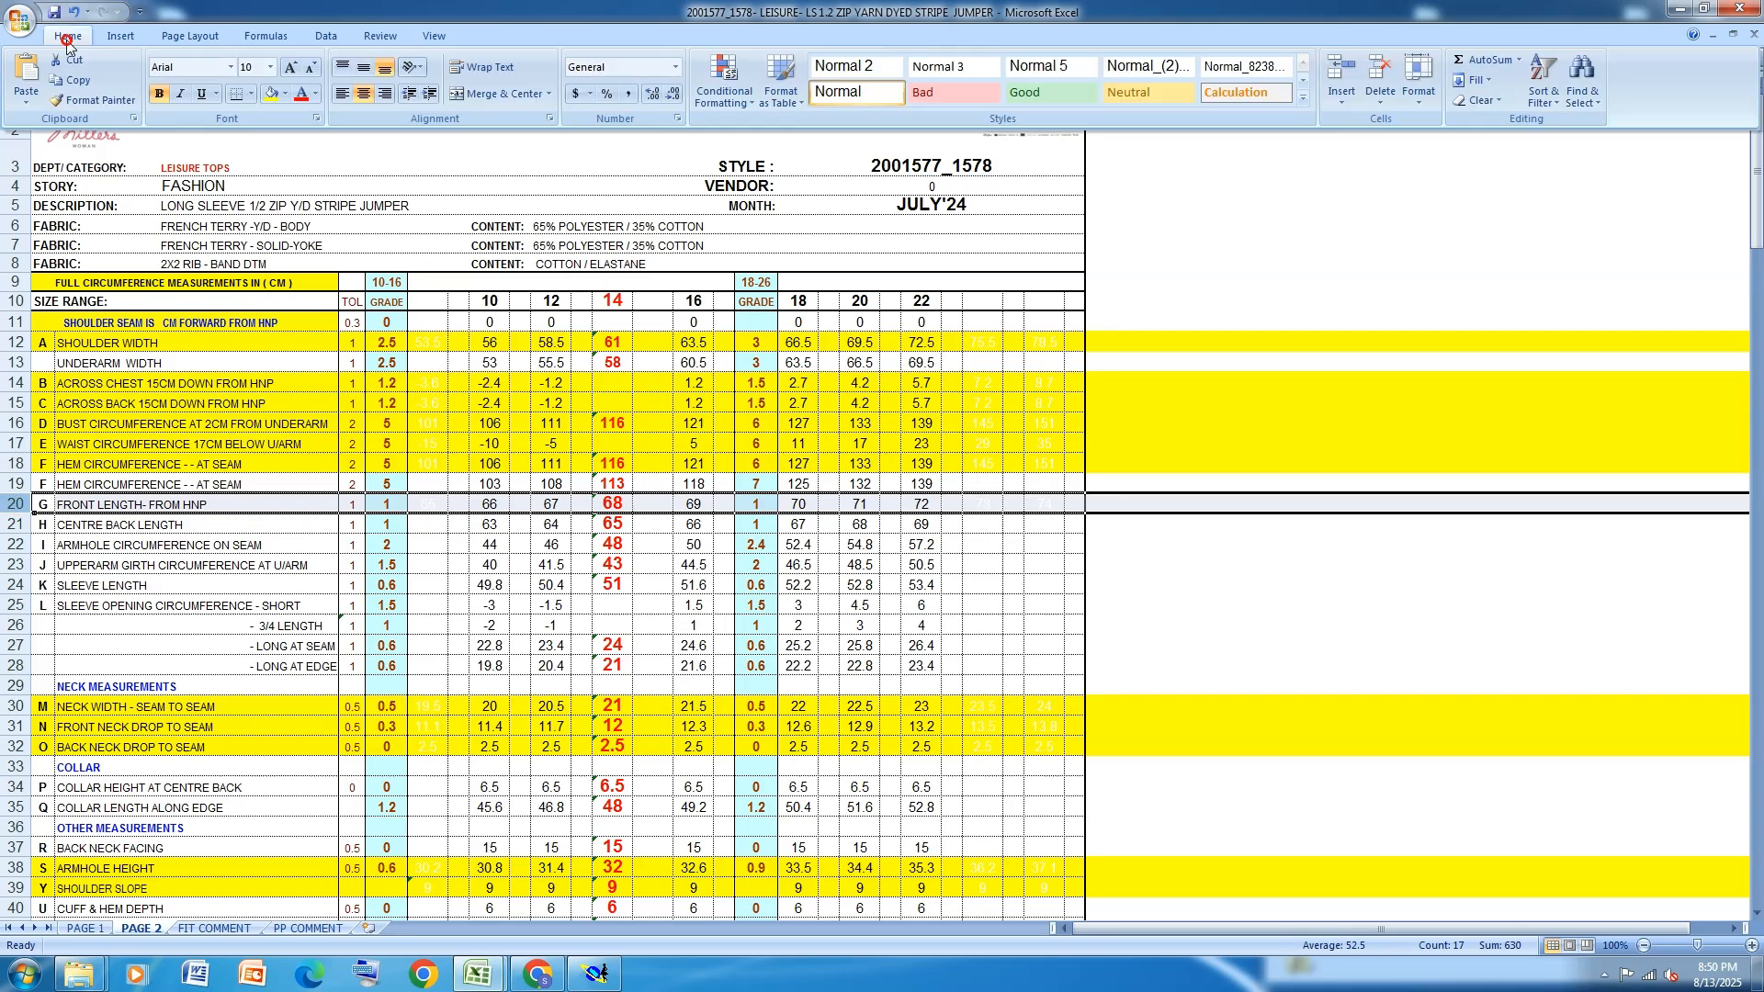
left_click(273, 95)
left_click(14, 524)
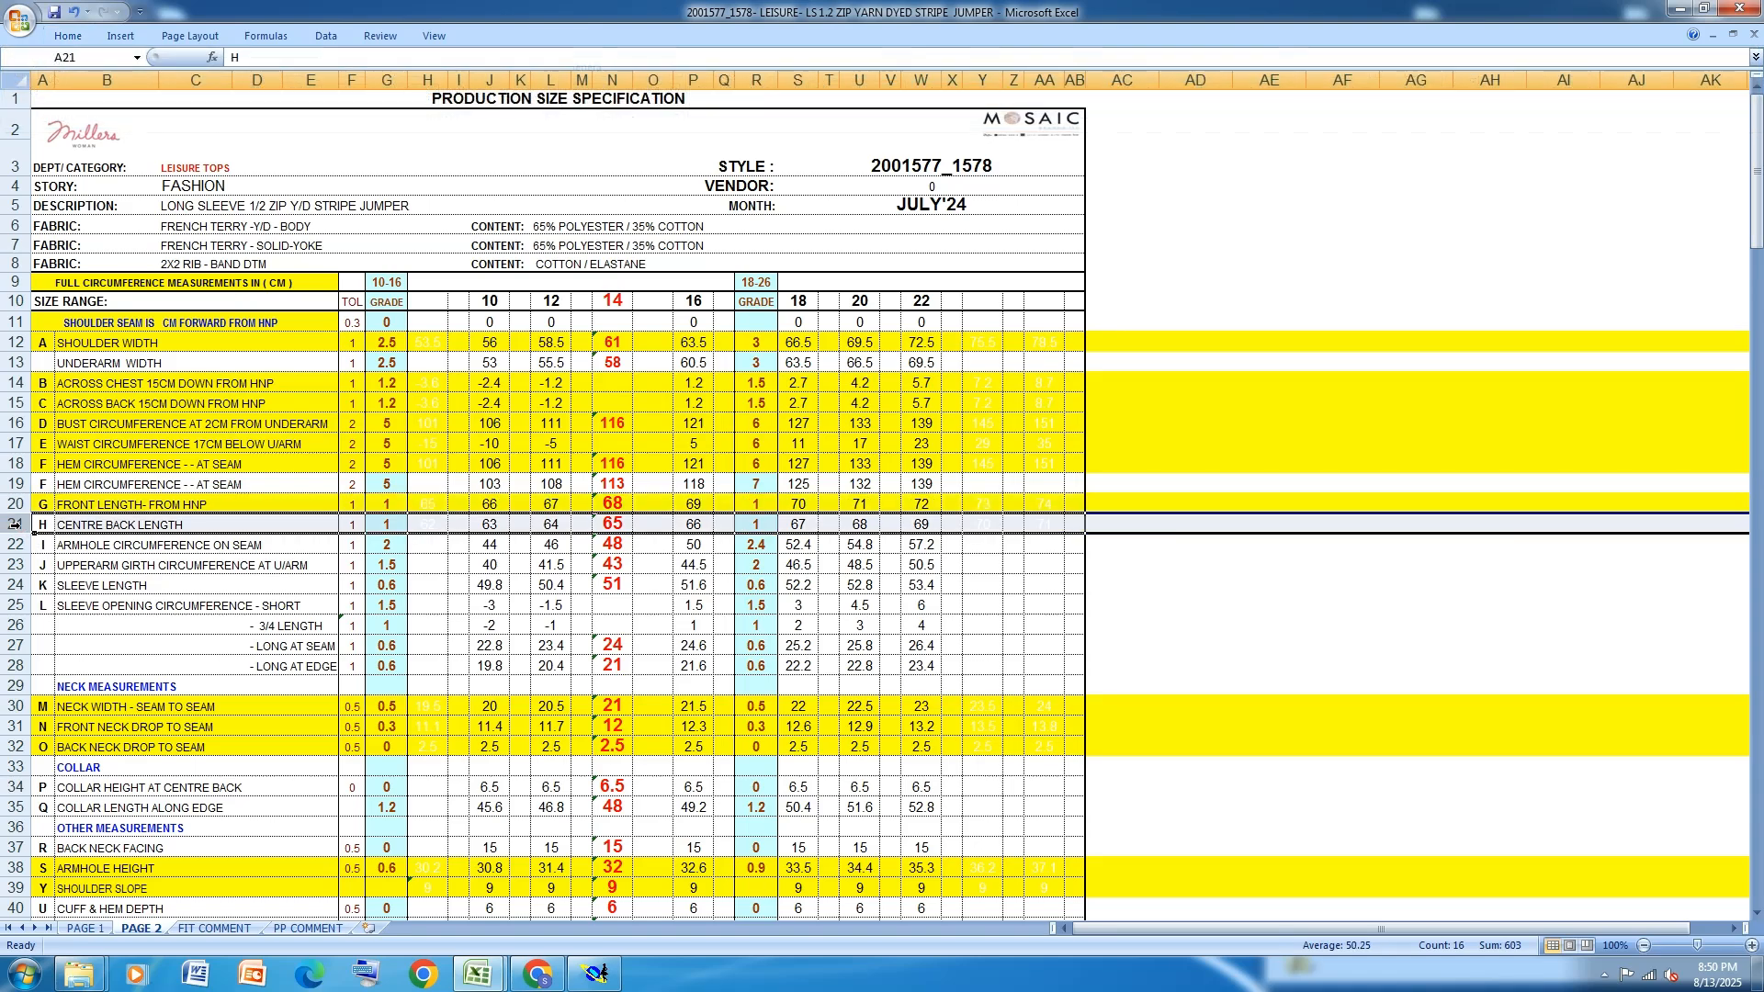
left_click(68, 37)
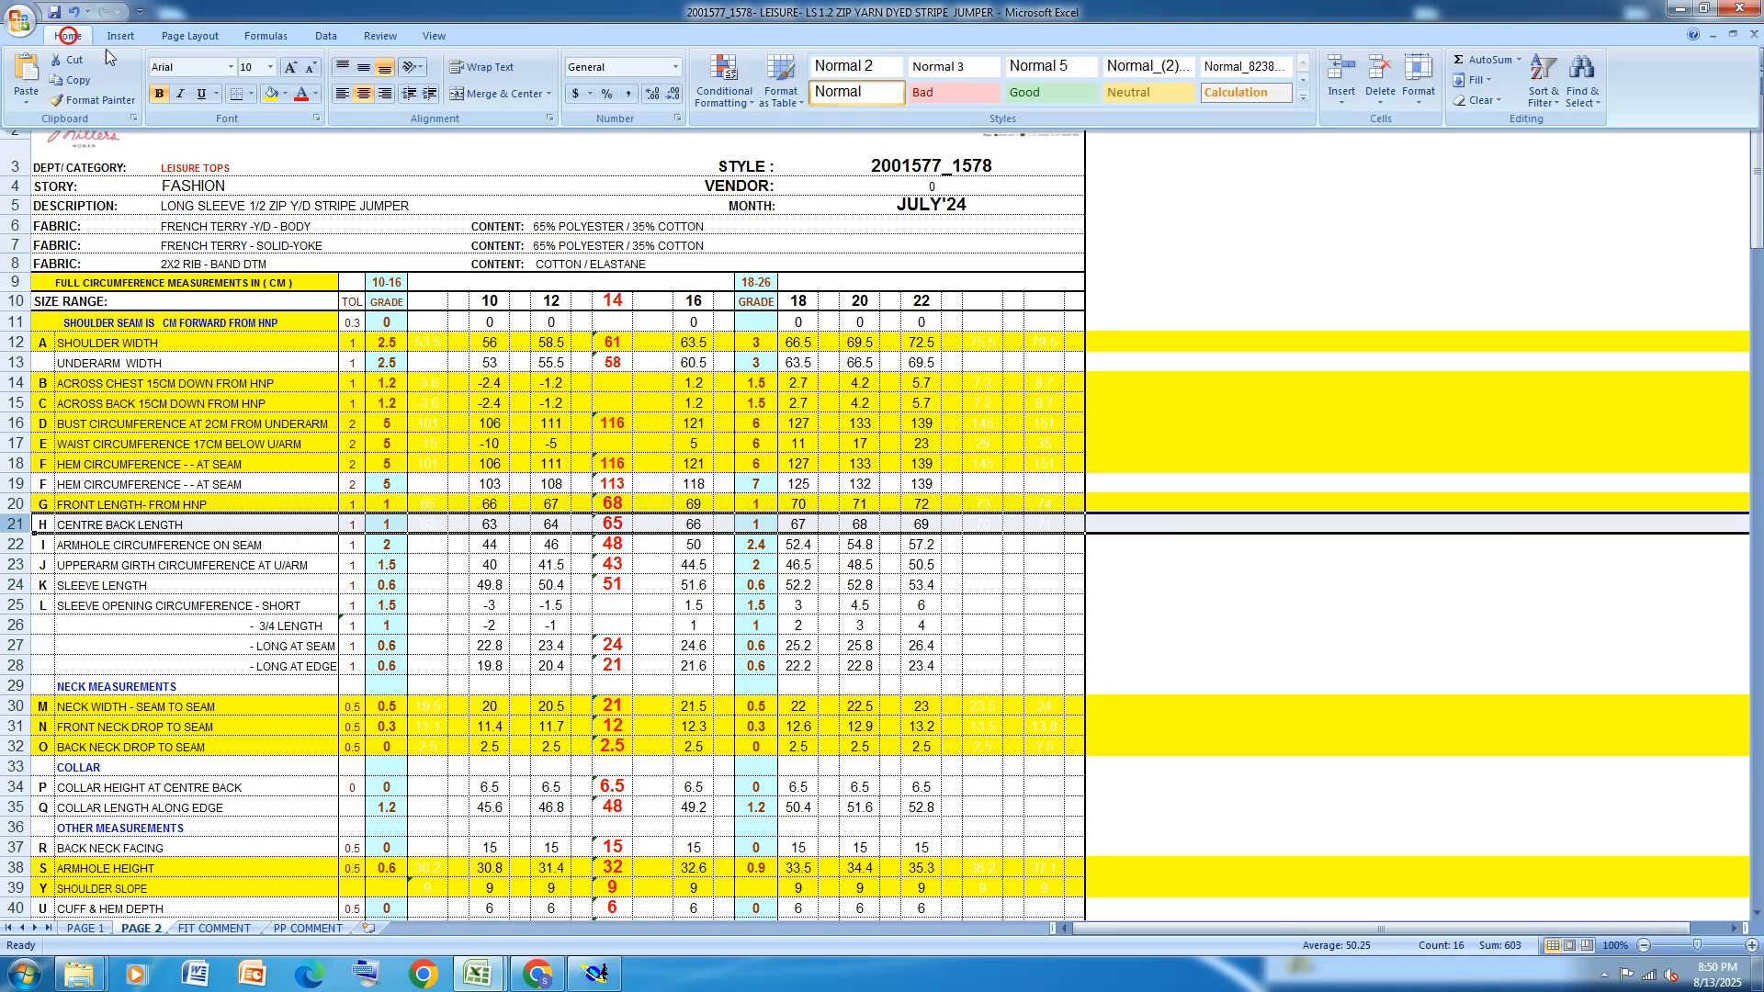
left_click(273, 96)
Return to ModarisV8R1 and place a developed point 65 cm from the back neck drop point along the lower horizontal line
left_click(595, 974)
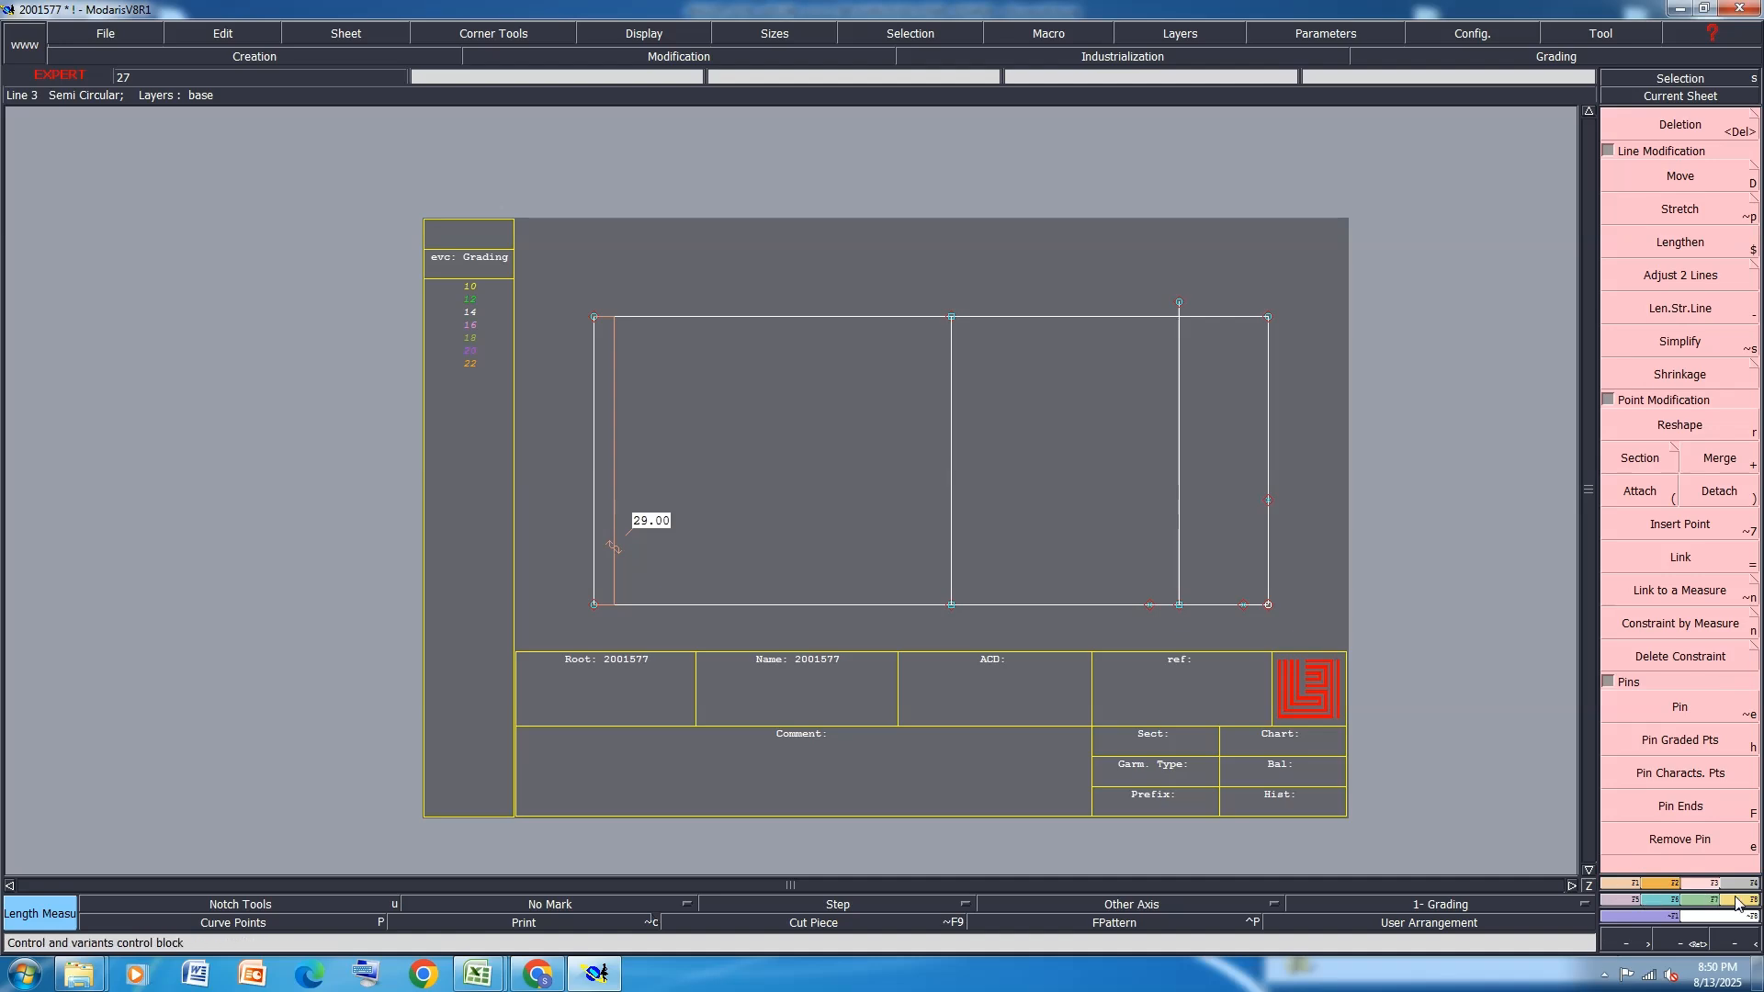
left_click(1621, 883)
left_click(1689, 184)
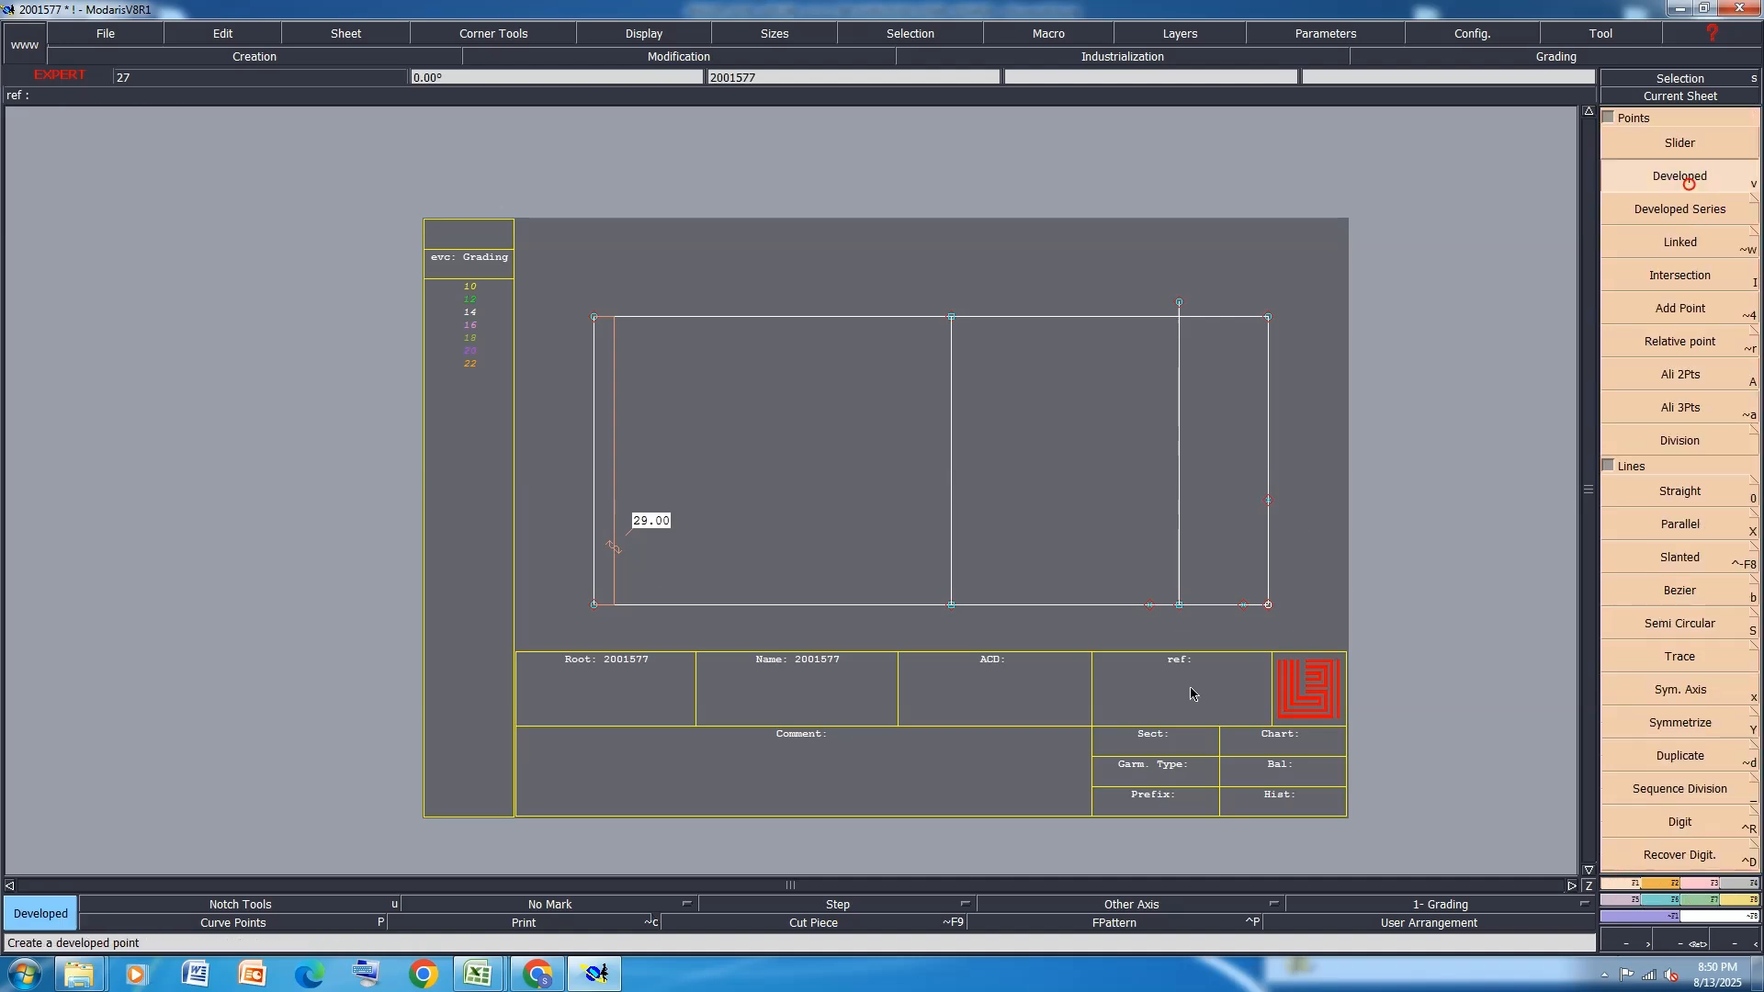
left_click(1119, 606)
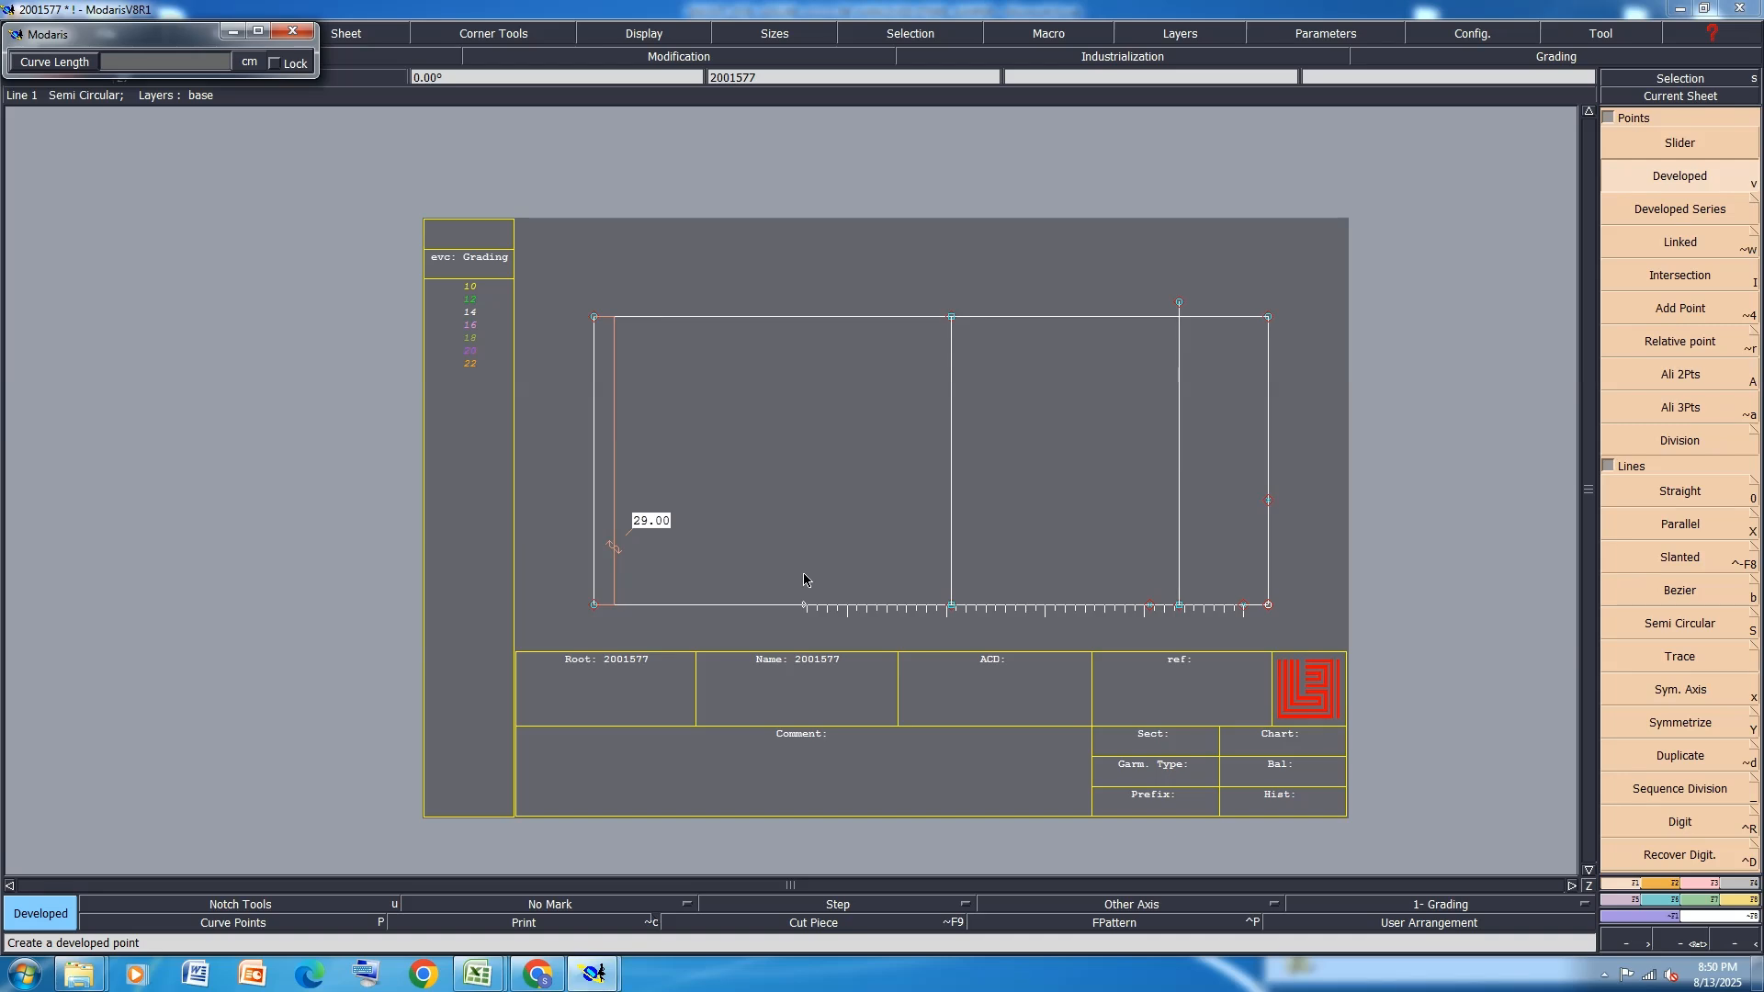
type("65")
key("Return")
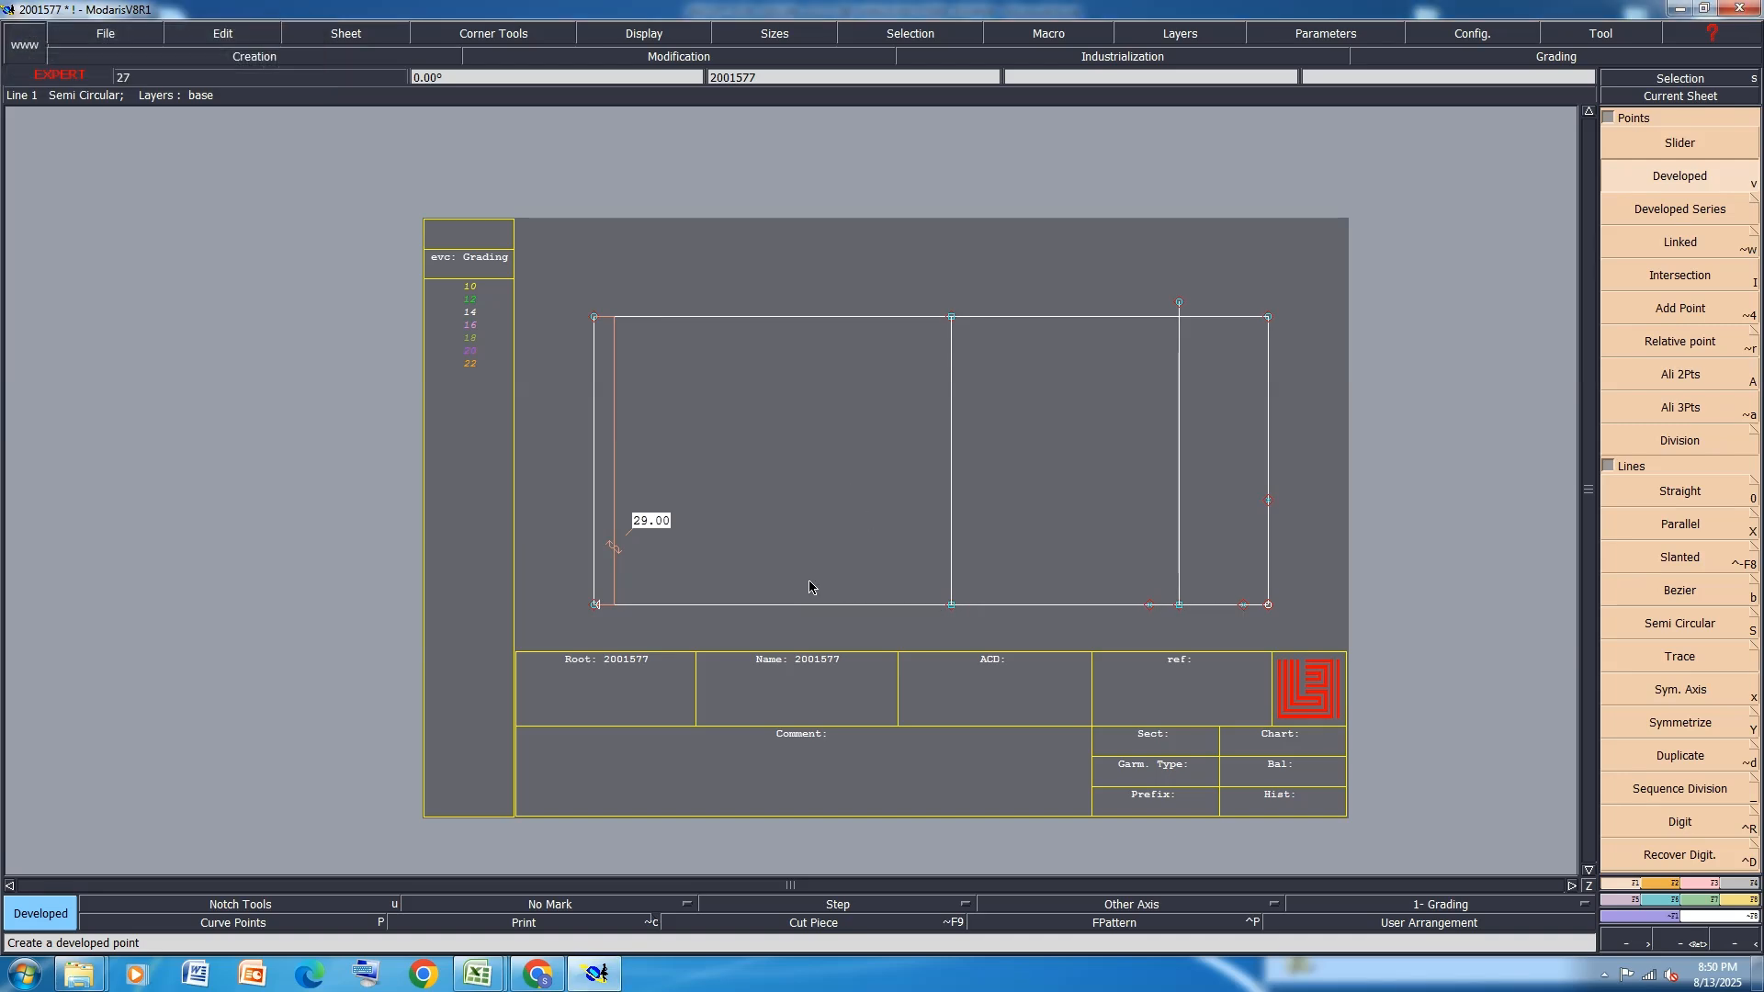
Insert the 65 cm developed point into the lower horizontal line near the hem corner
scroll(605, 619, "up", 3)
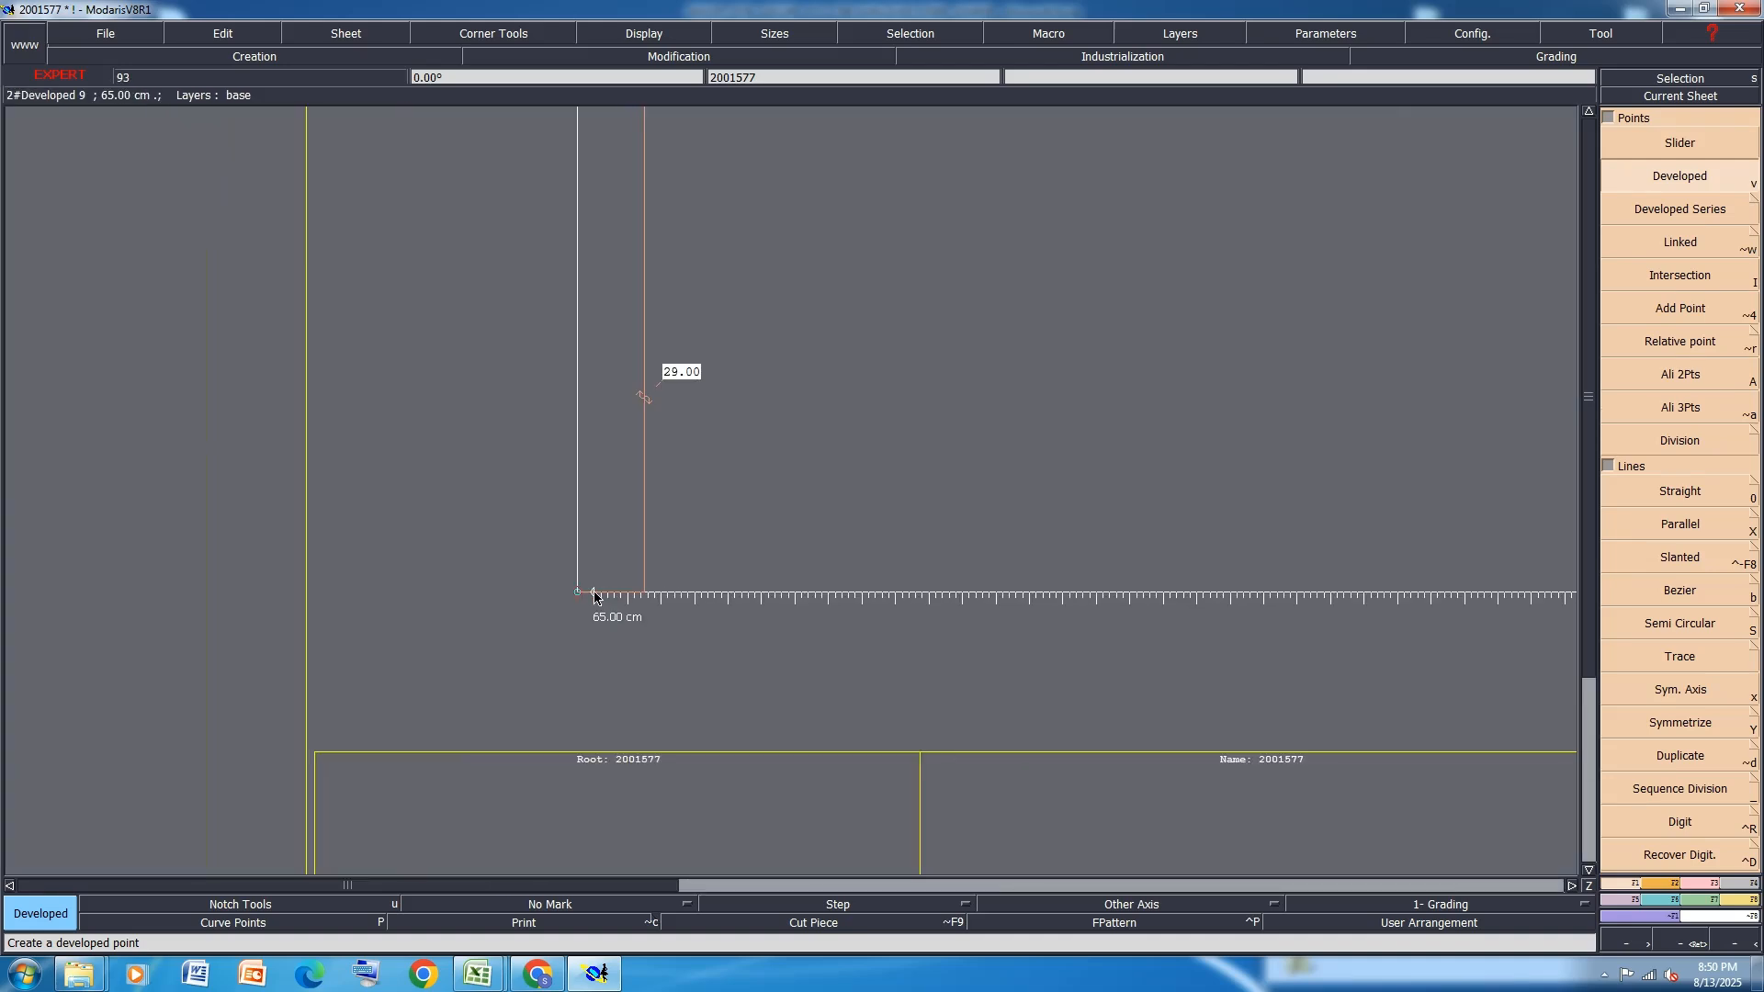
key("i")
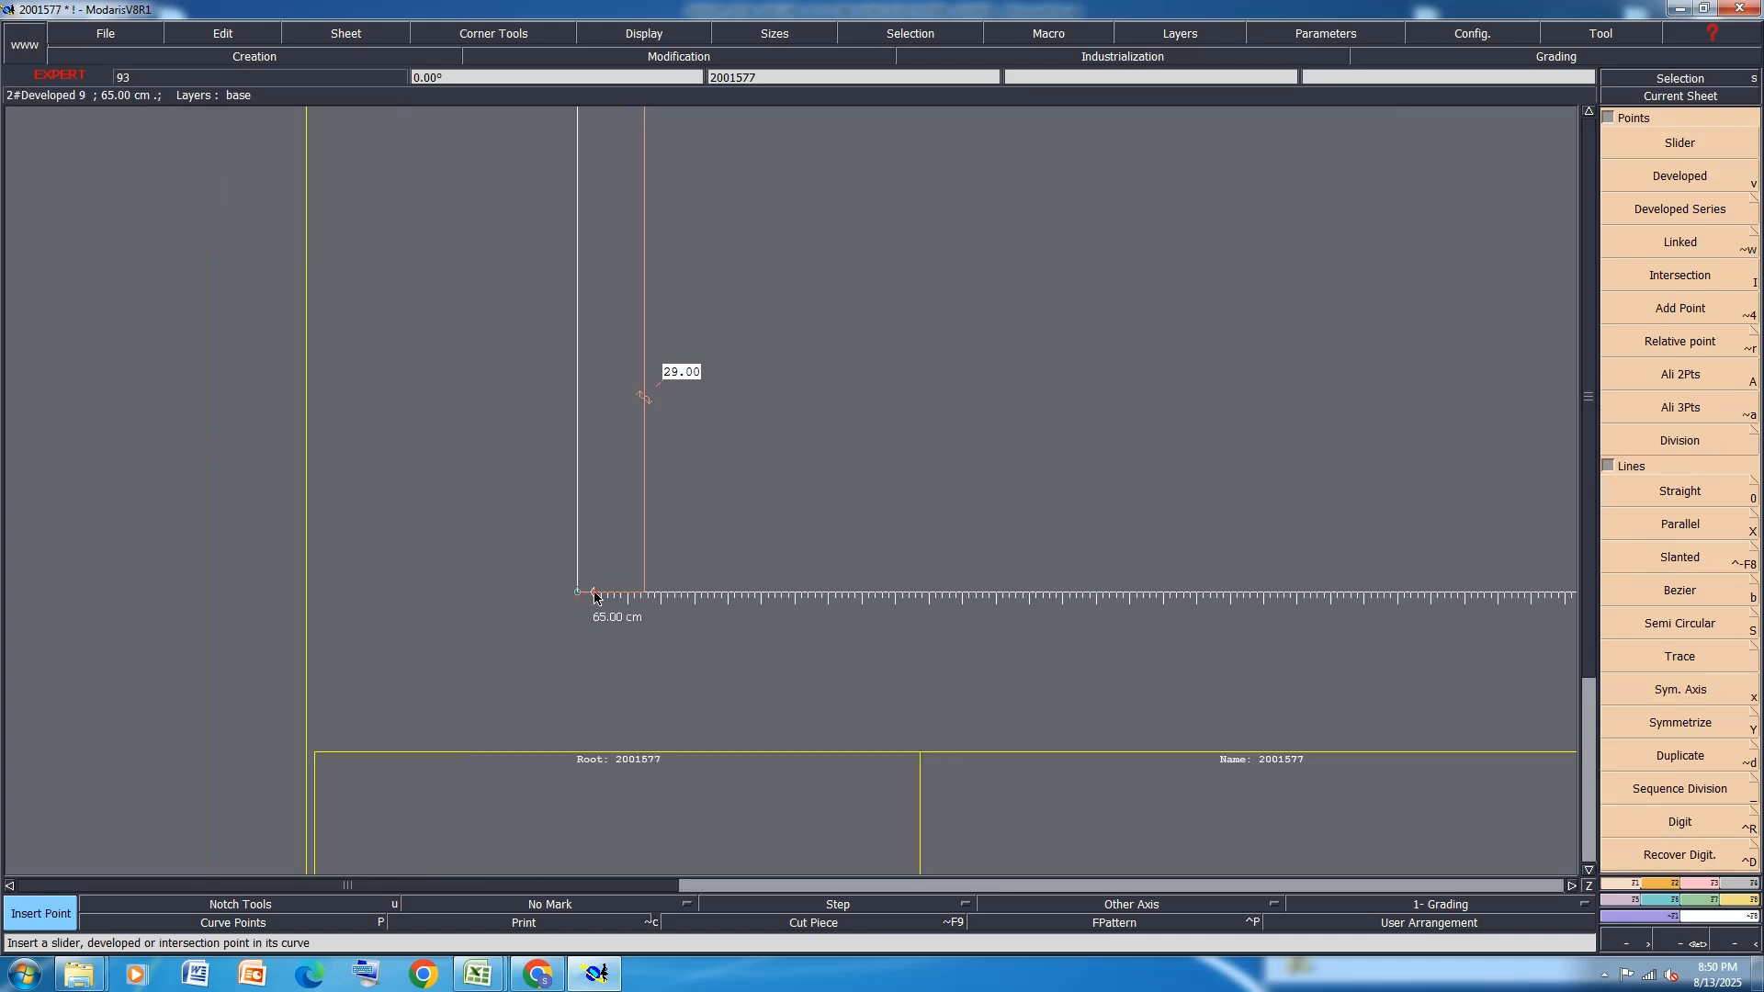
left_click(594, 595)
scroll(737, 561, "down", 2)
scroll(737, 567, "down", 2)
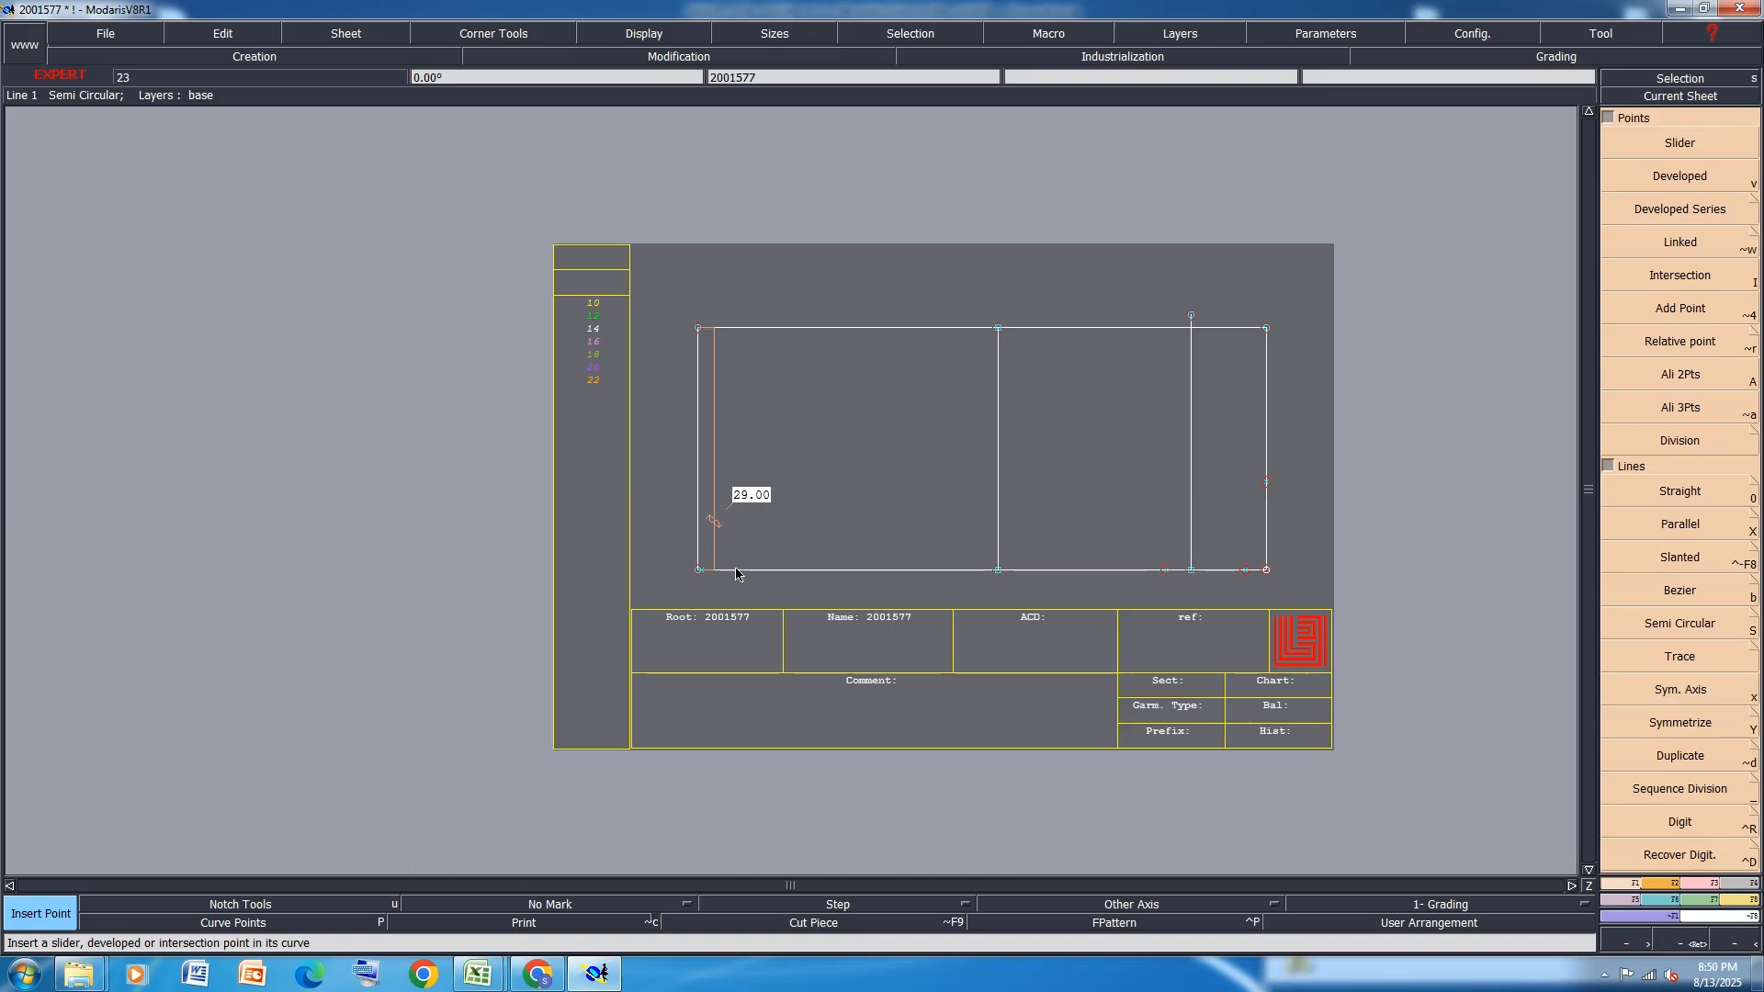
Switch to the Excel specification, check the Armhole Circumference row, and examine the garment sketches and photos on PAGE 1
mouse_move(477, 974)
left_click(589, 901)
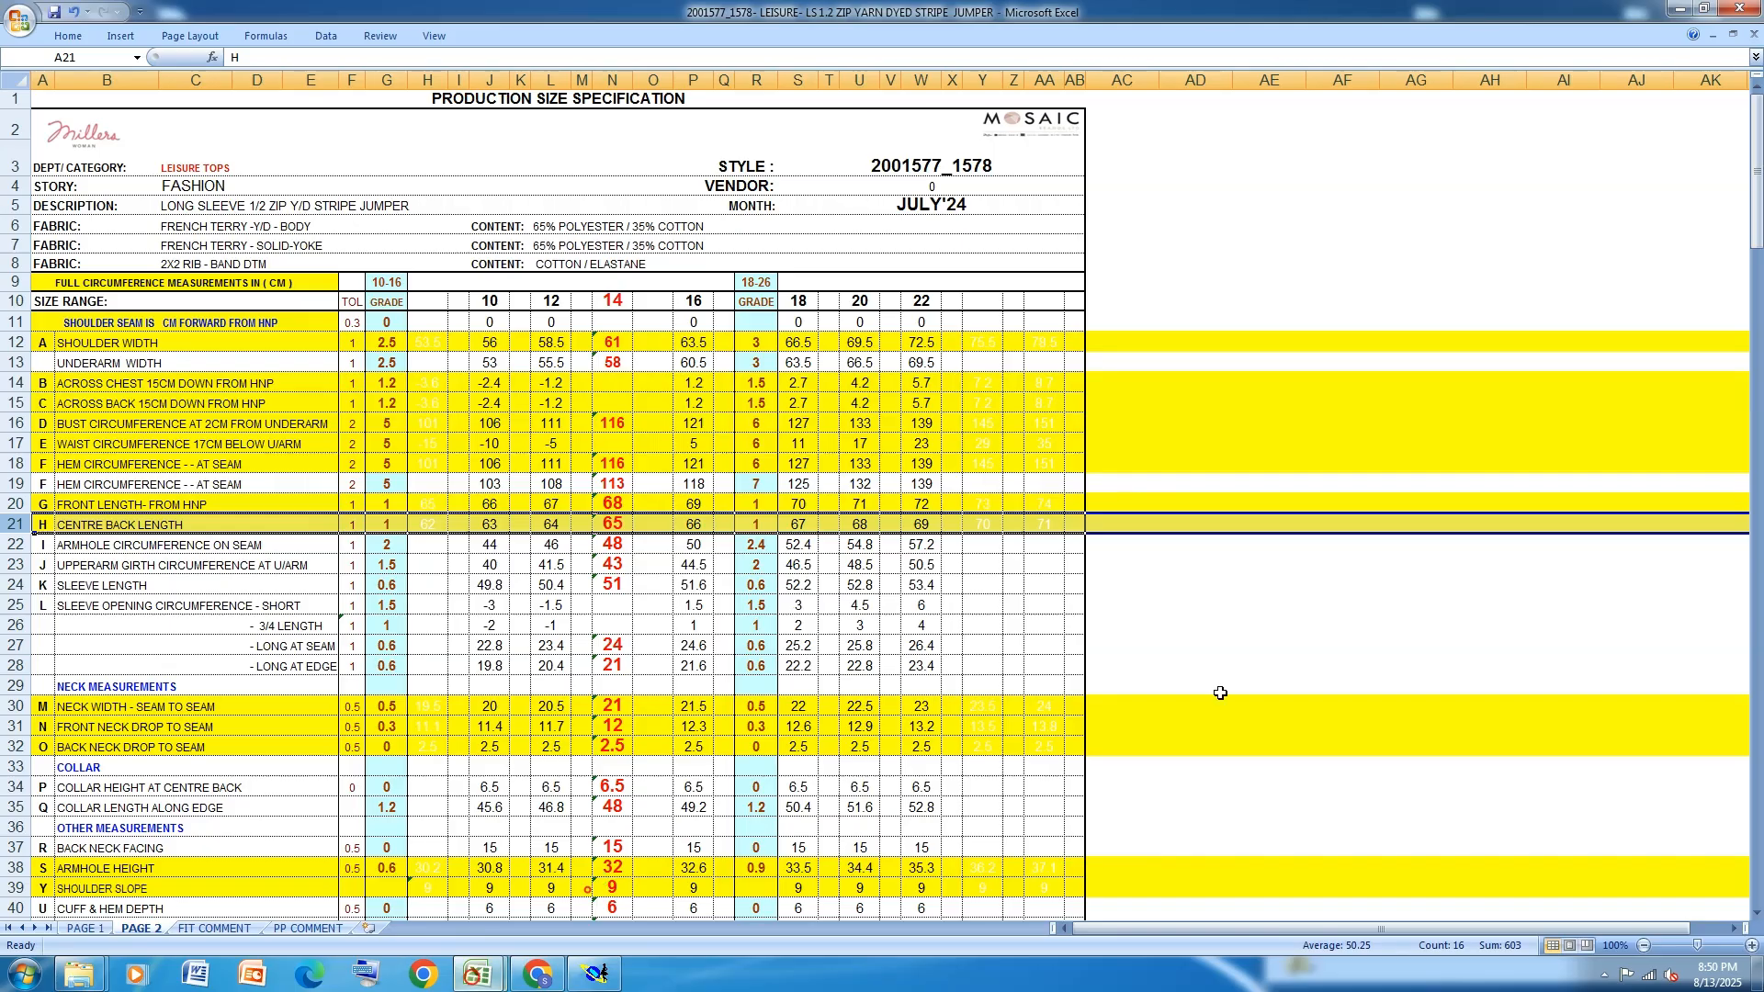
left_click(8, 544)
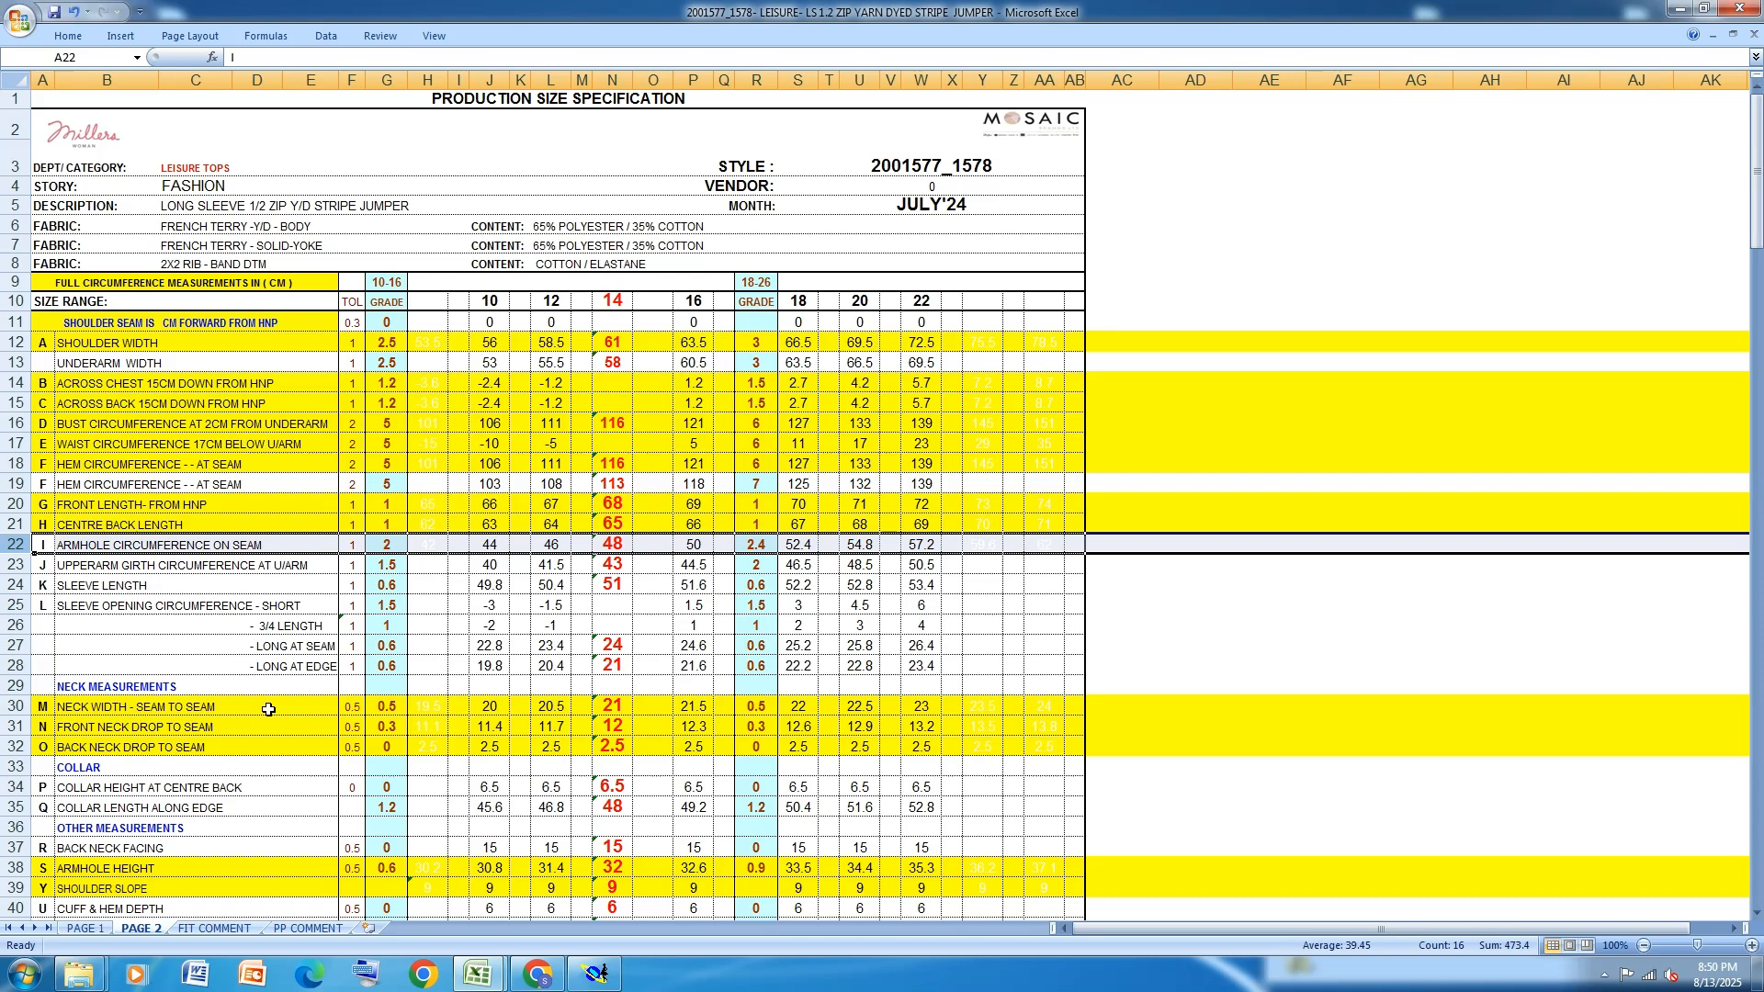
left_click(82, 928)
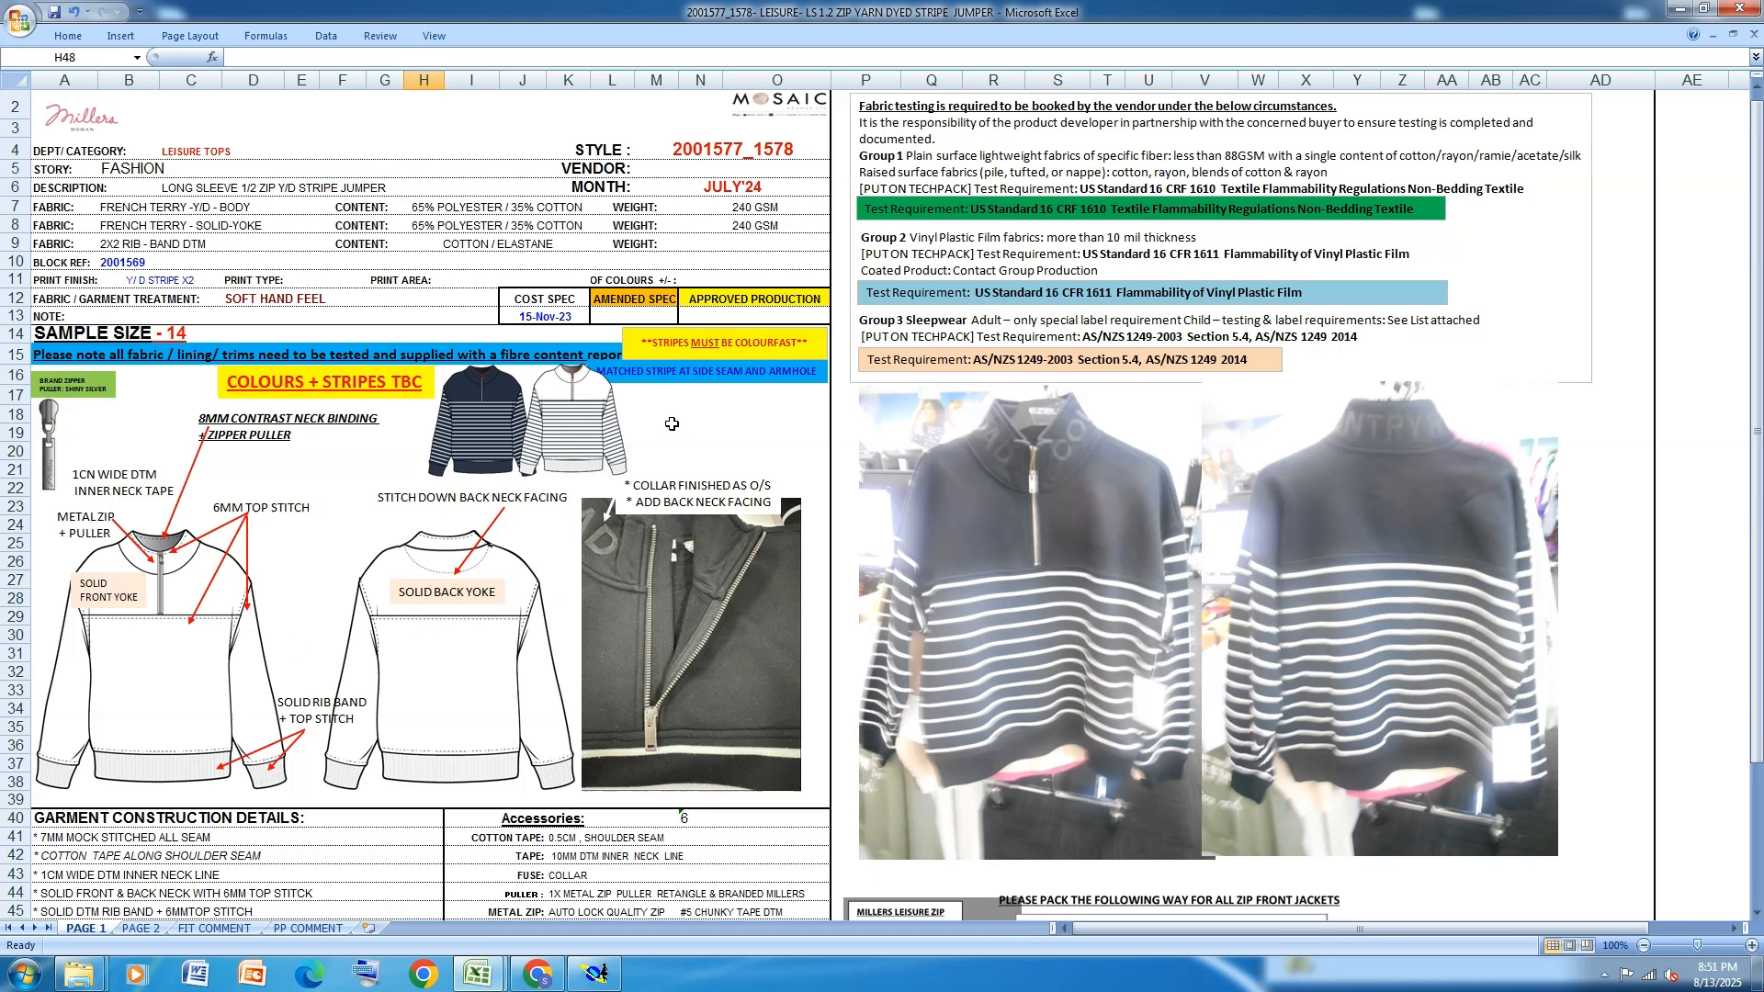
scroll(1008, 273, "up", 1)
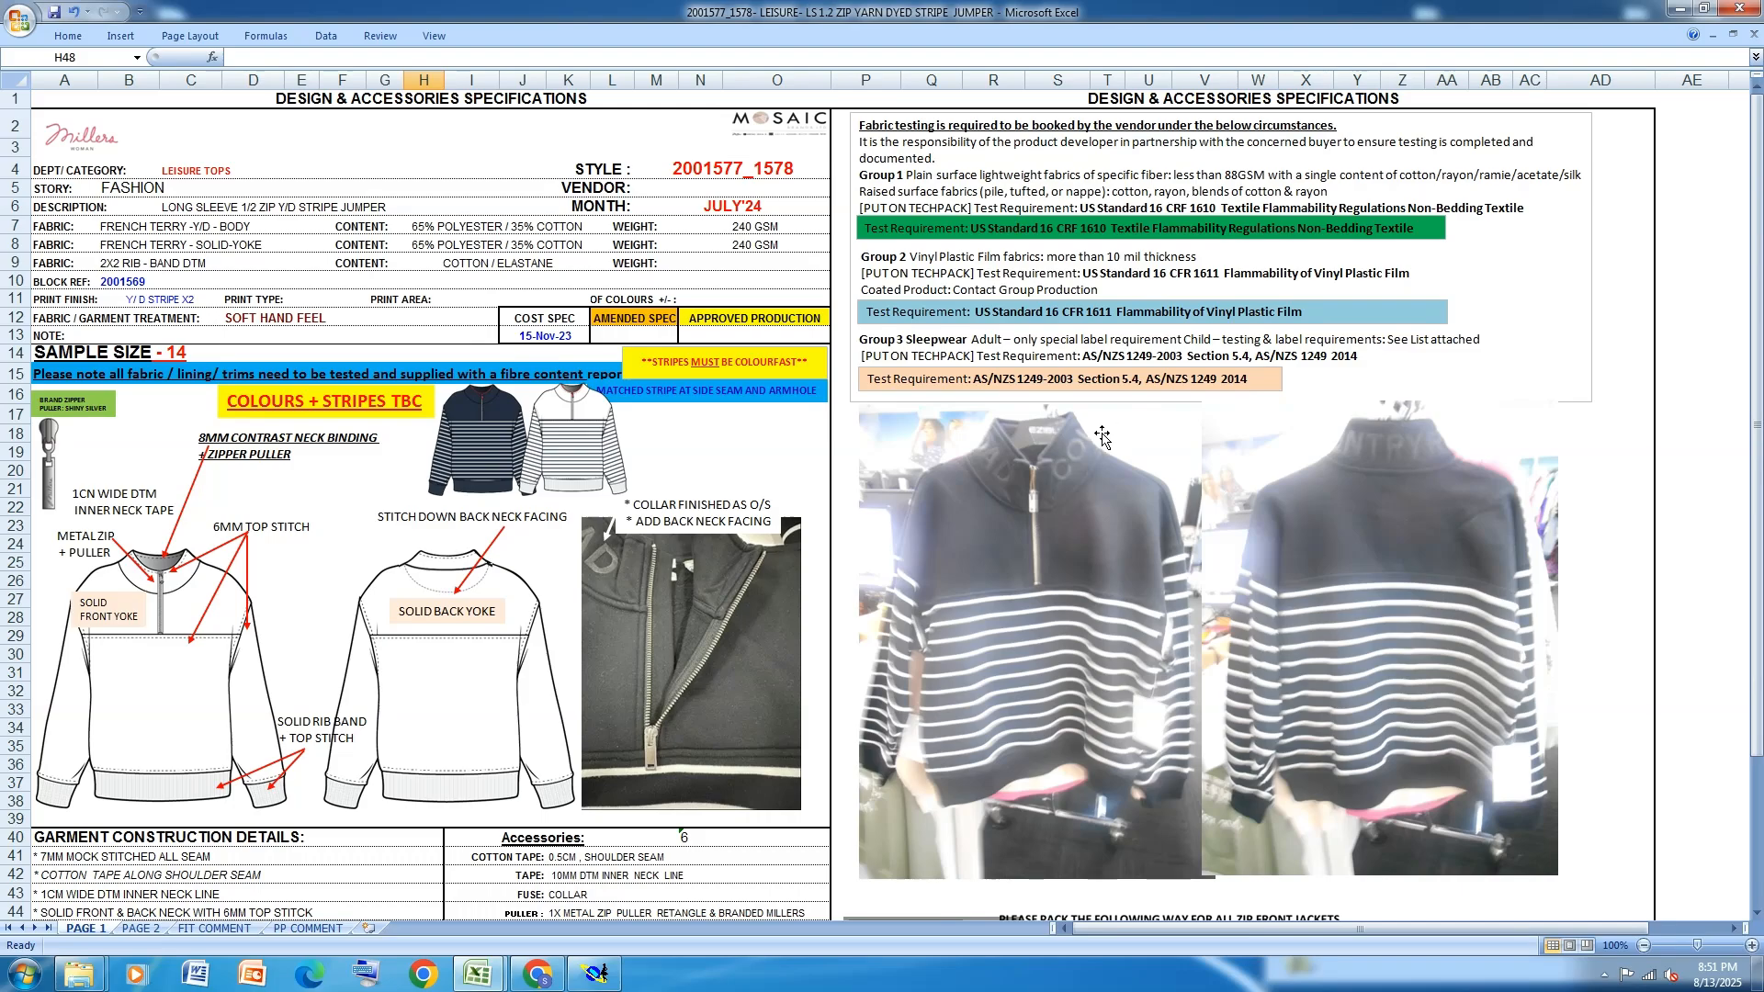
Review the garment construction details, accessories and photos on PAGE 1, check PP COMMENT, and bring up the PAGE 2 size specification
scroll(934, 489, "down", 7)
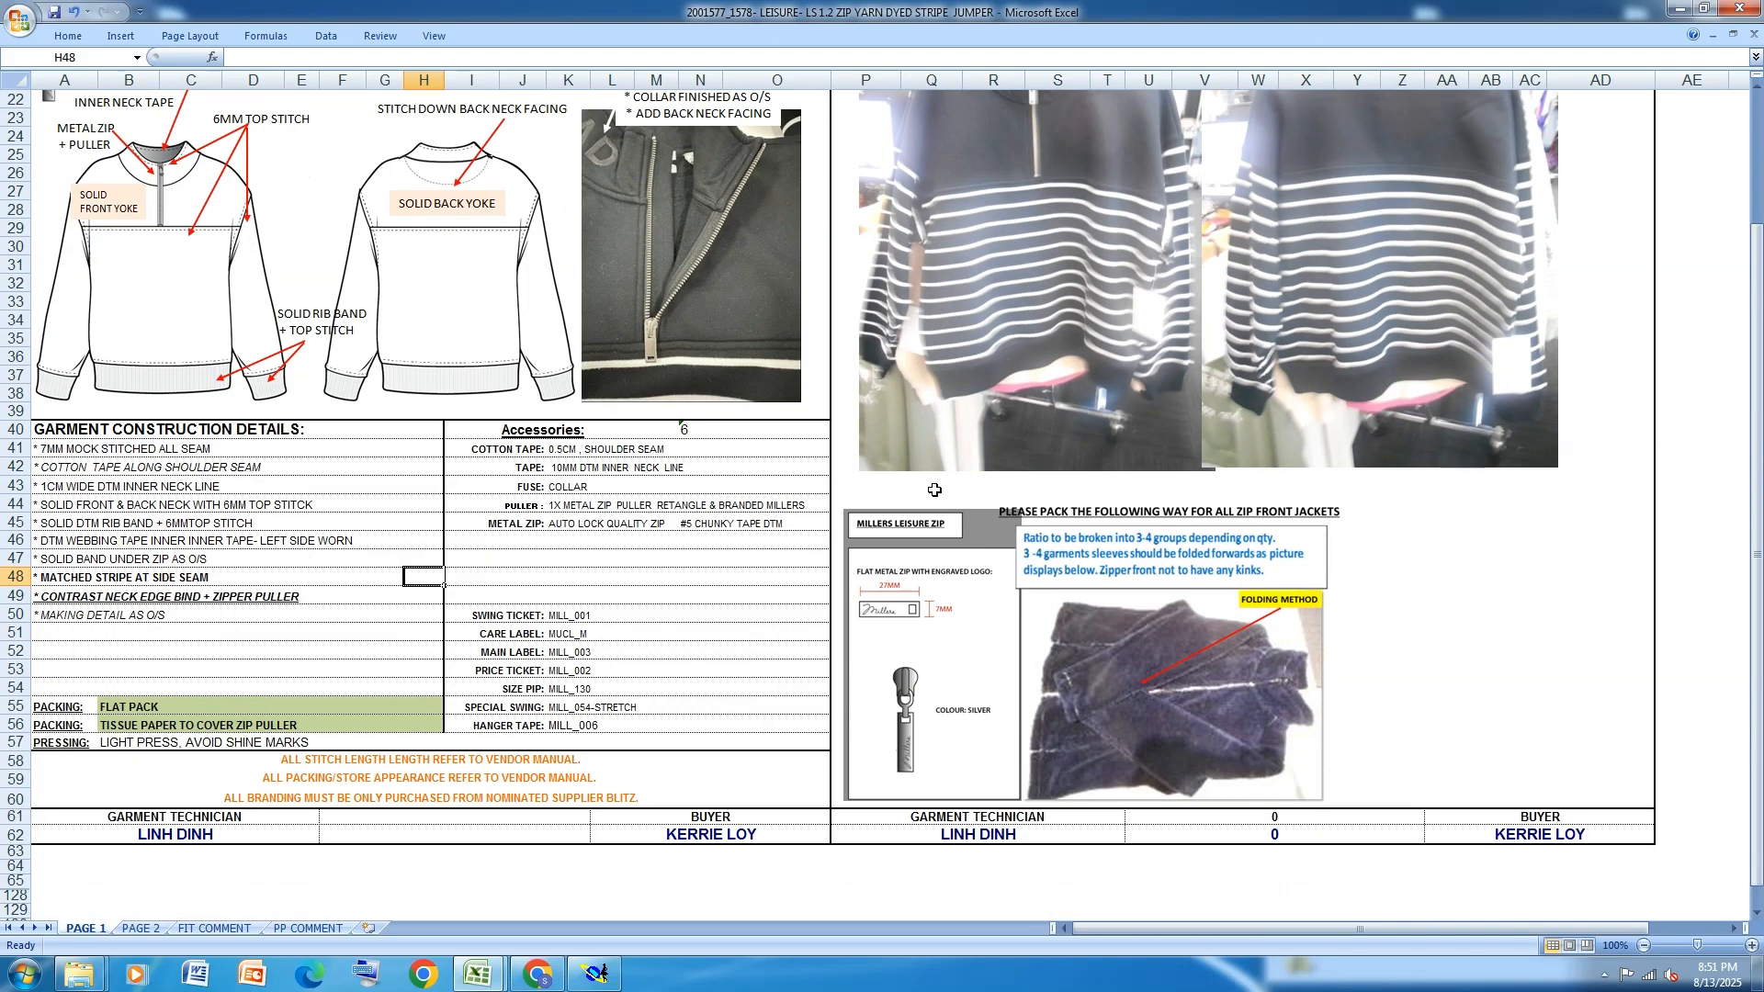
scroll(935, 490, "up", 7)
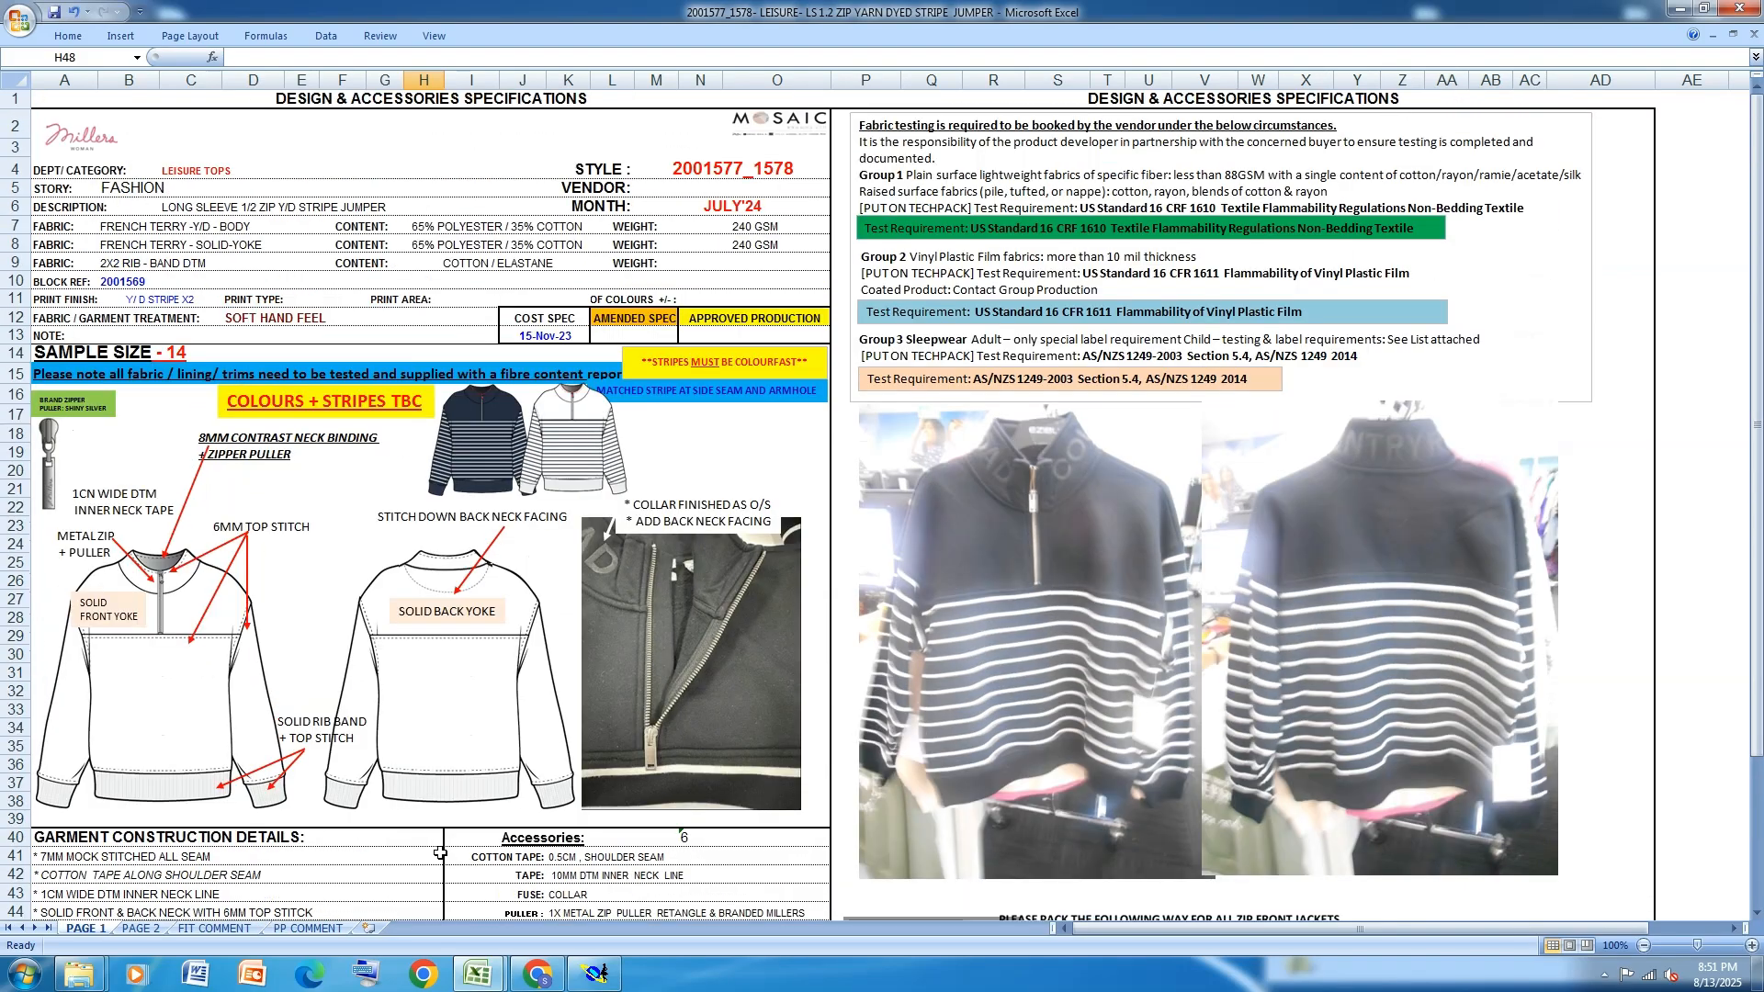
left_click(309, 928)
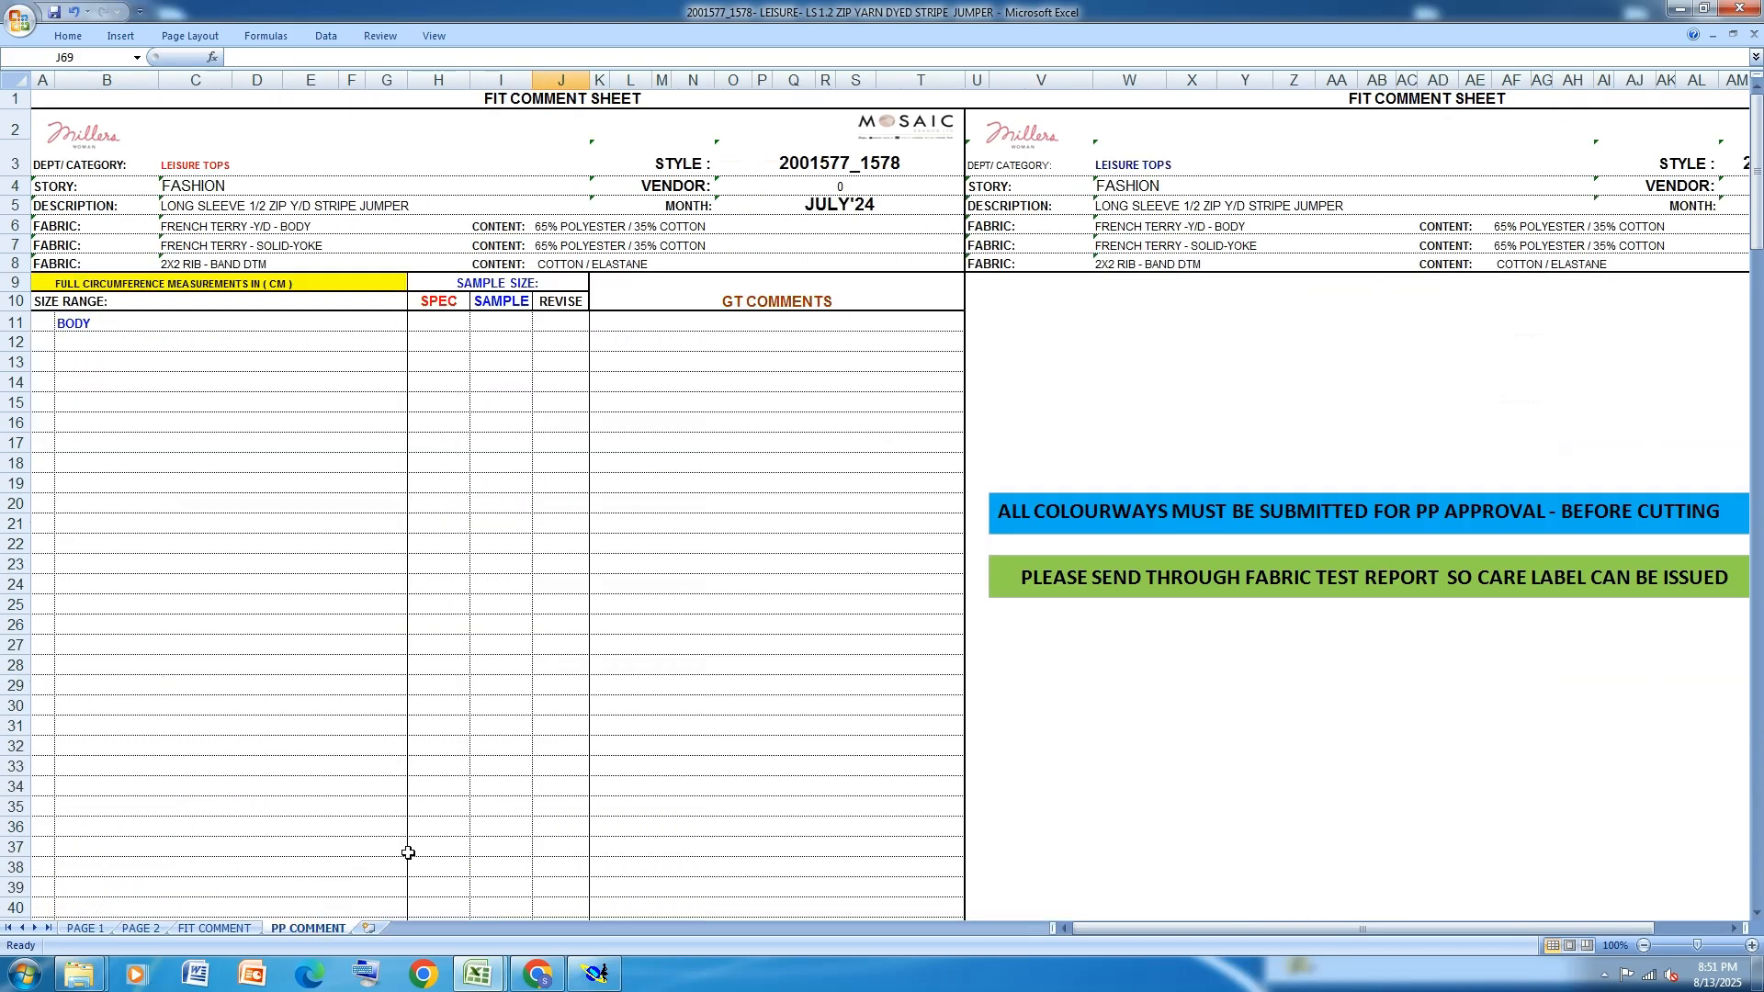
left_click(84, 928)
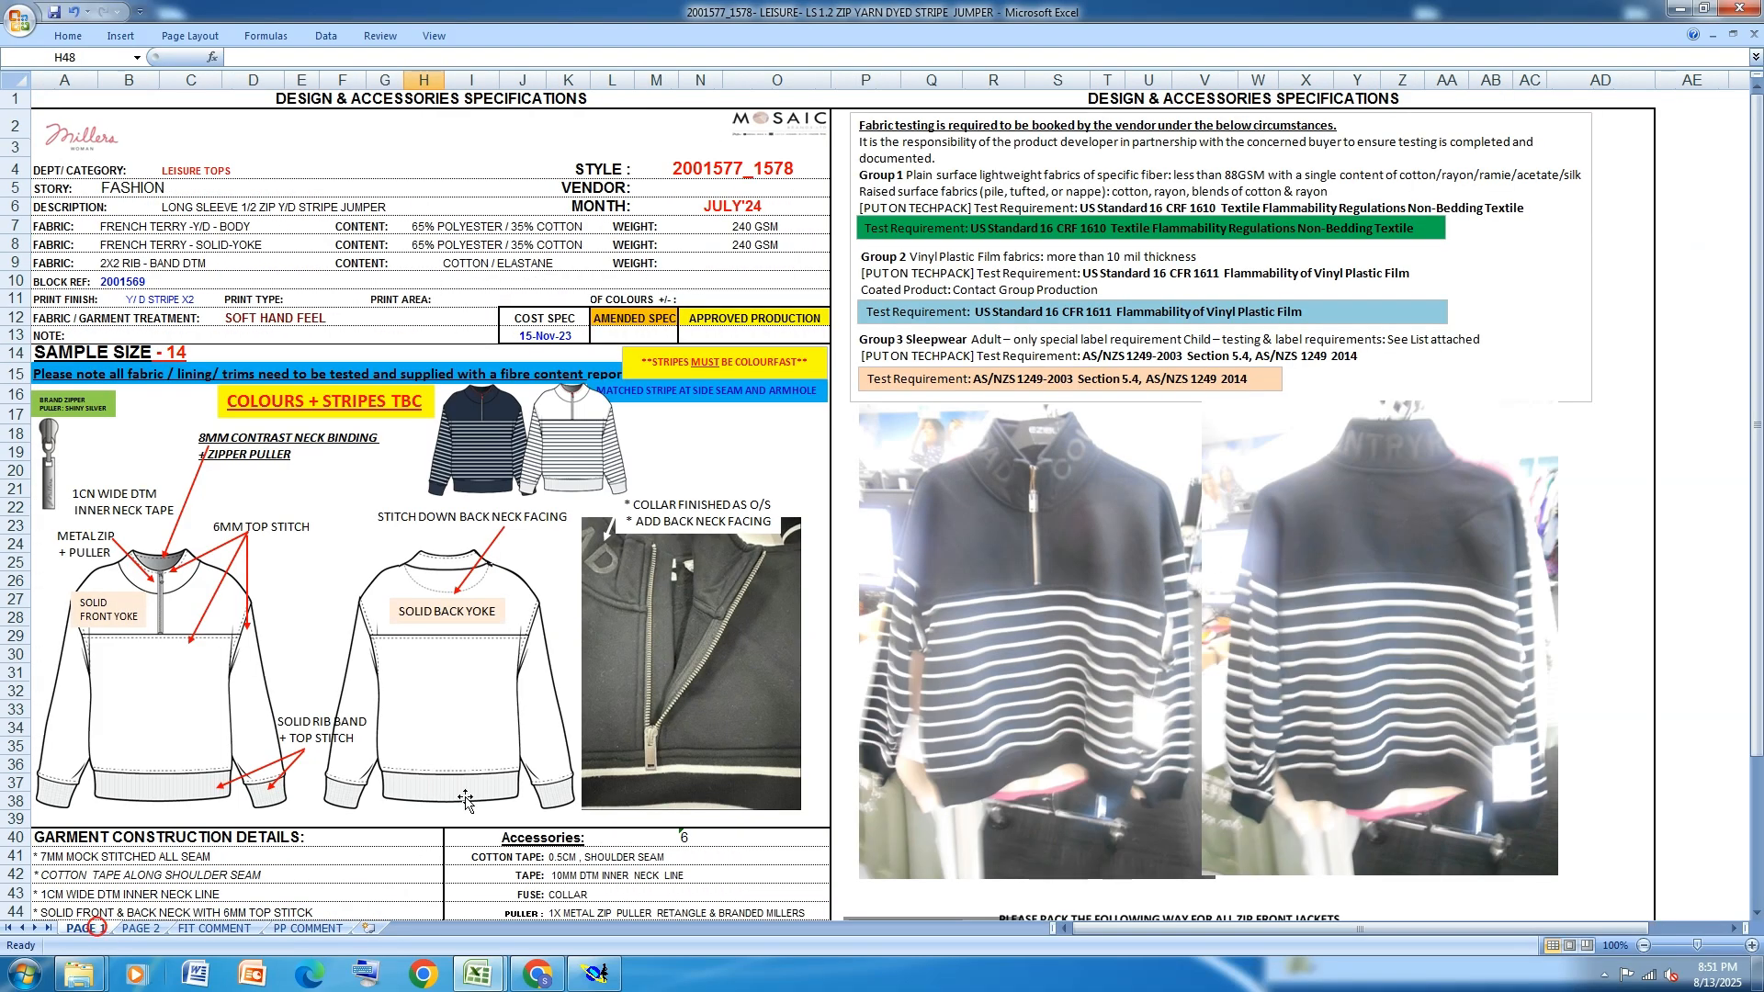
left_click(143, 929)
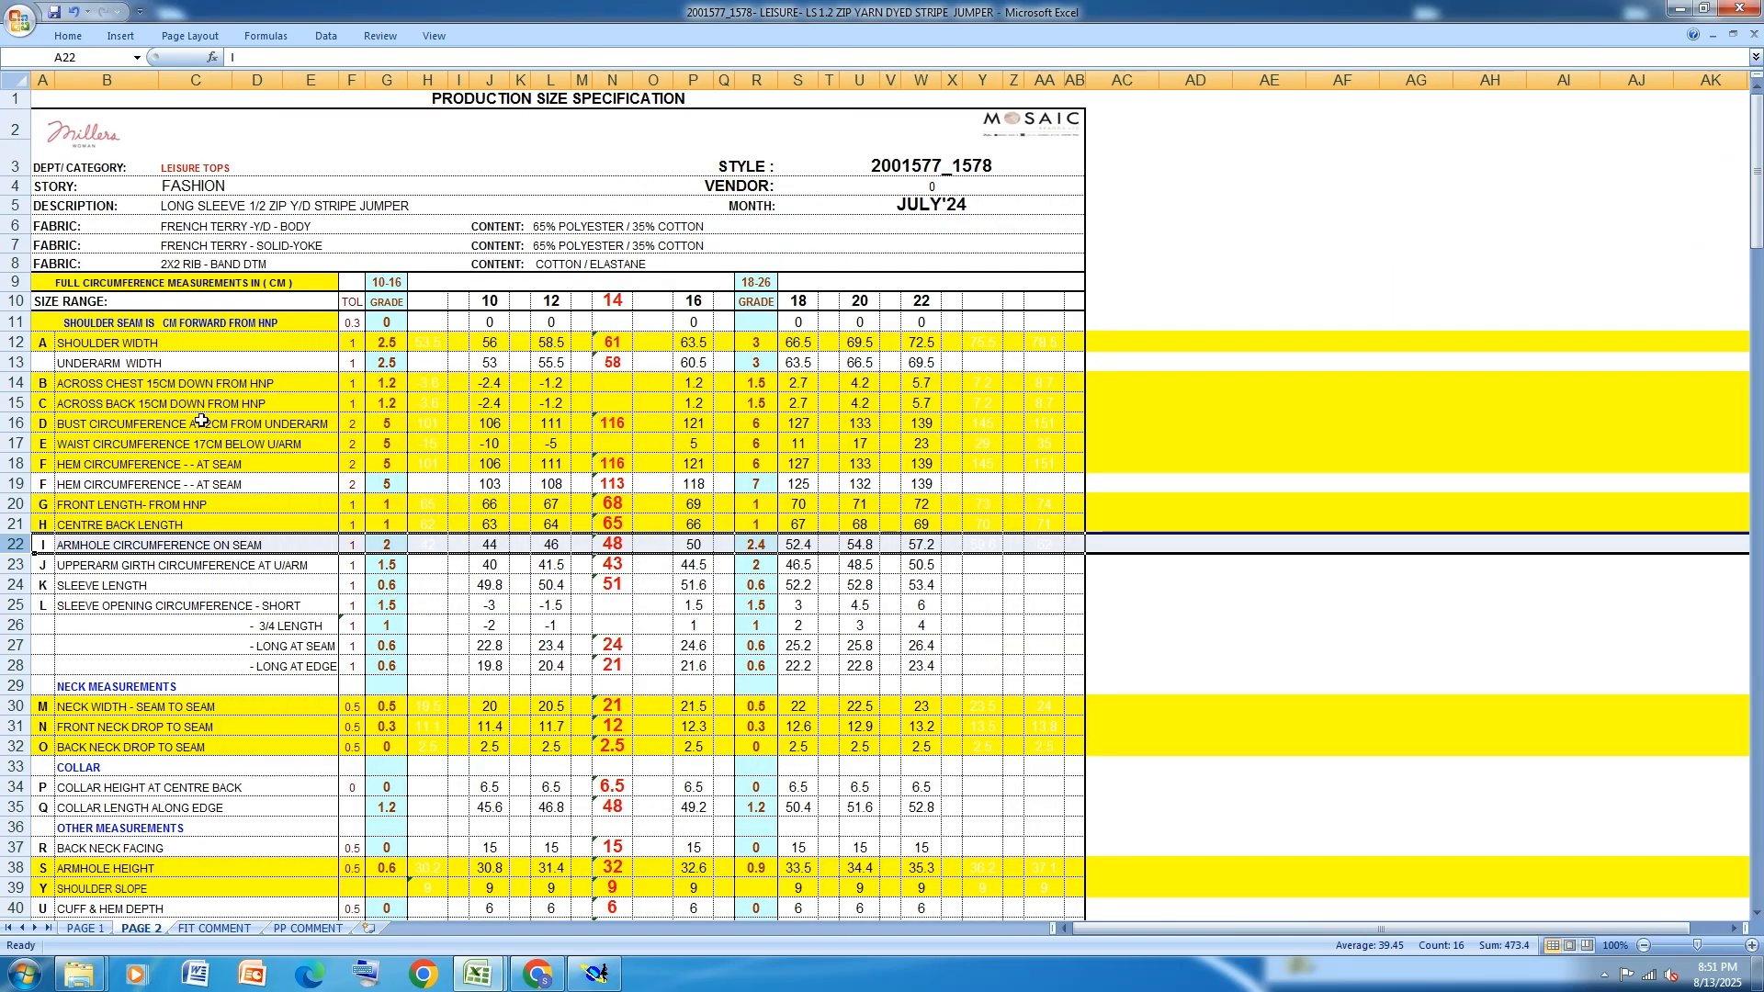
Compare the Modaris draft with the 2001577_1578 specification's lower measurement rows and comment sketches on PAGE 2
left_click(596, 974)
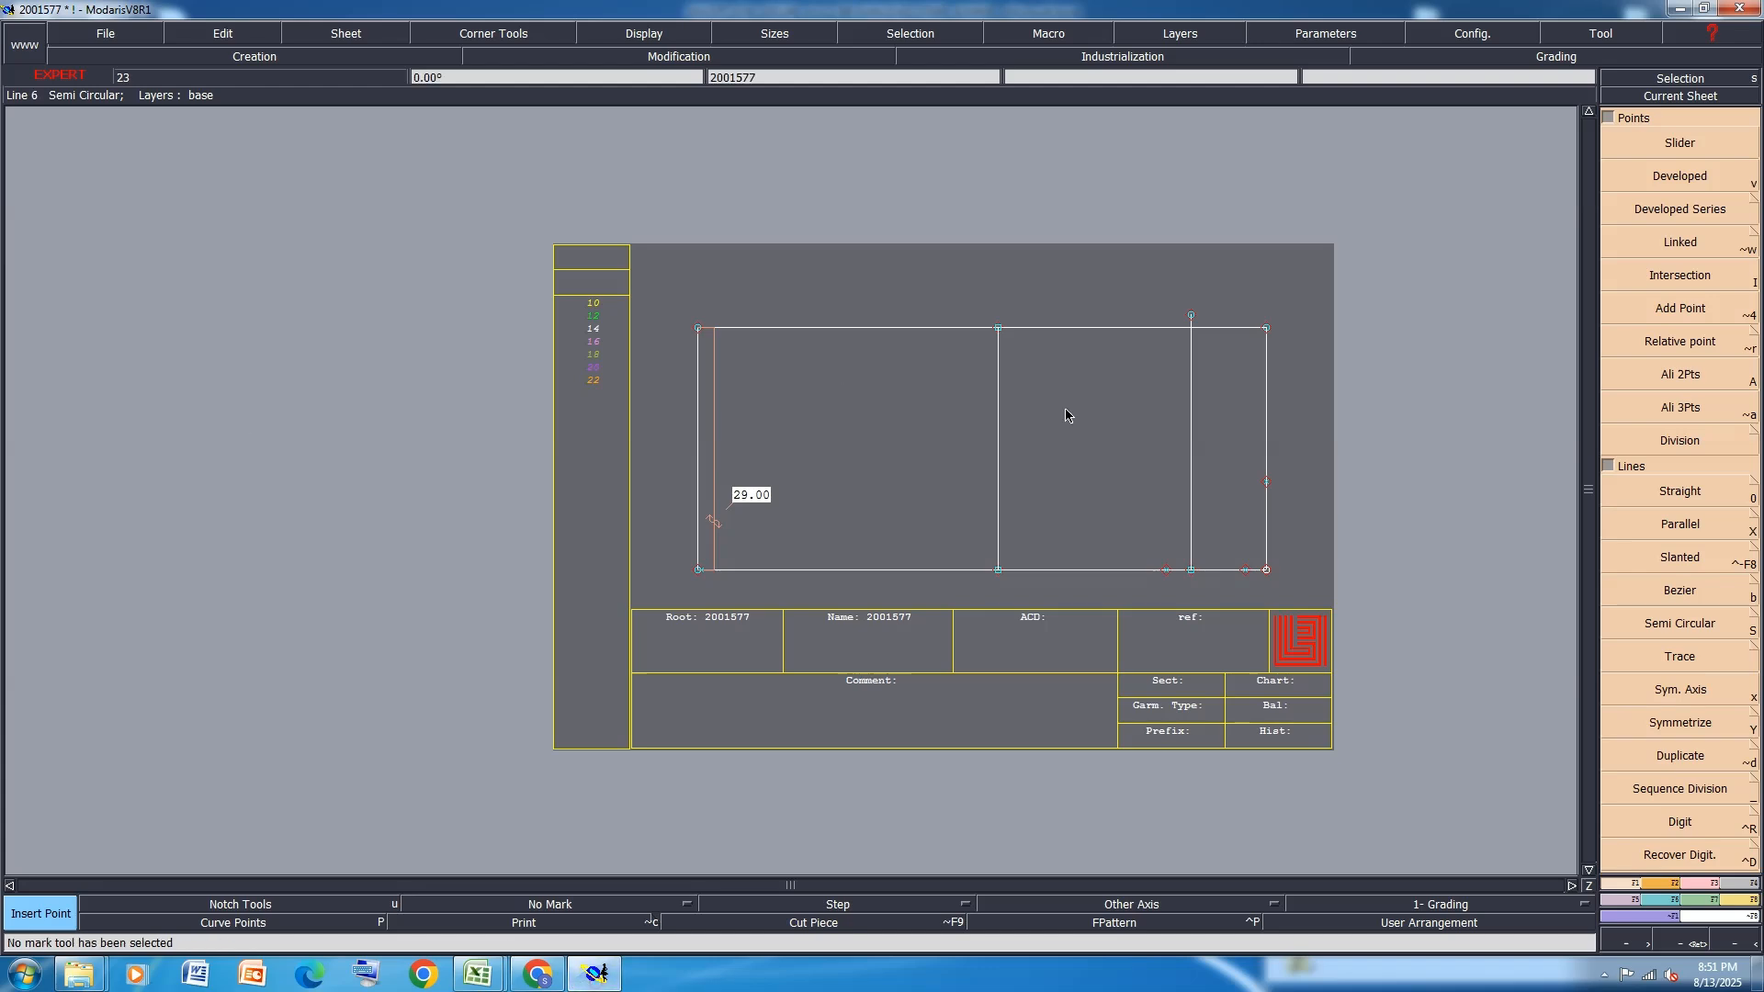
scroll(1318, 475, "up", 2)
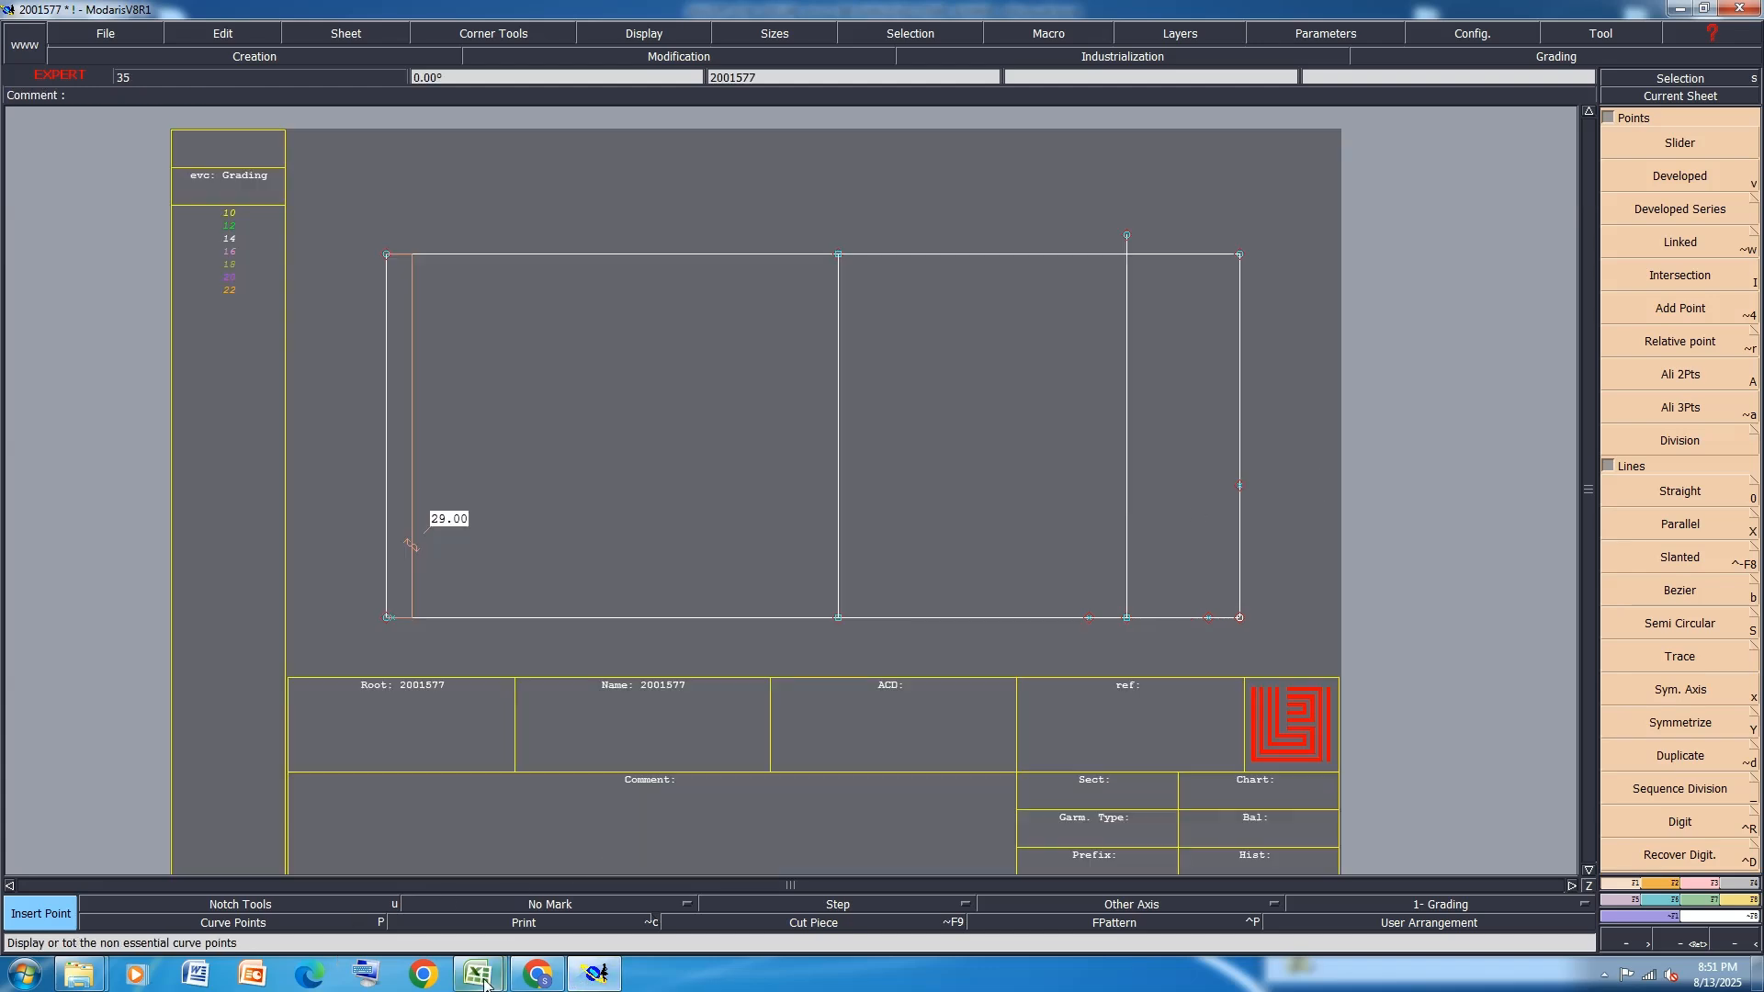
mouse_move(486, 982)
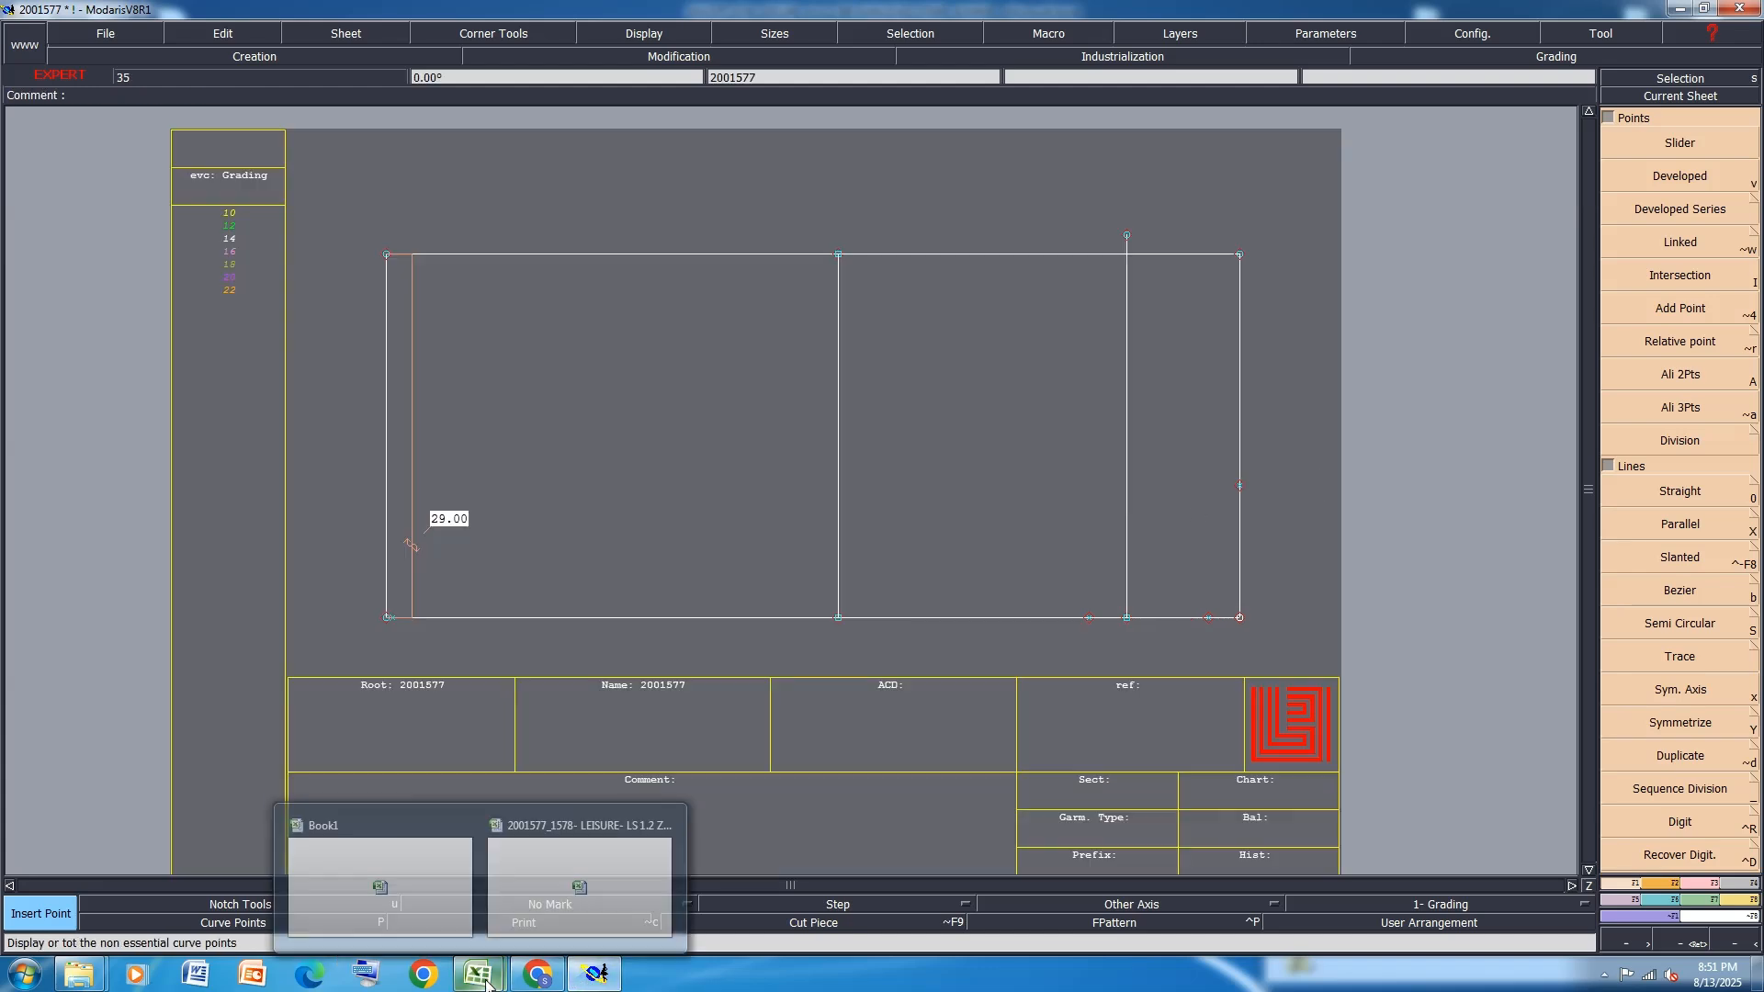
left_click(398, 896)
mouse_move(486, 976)
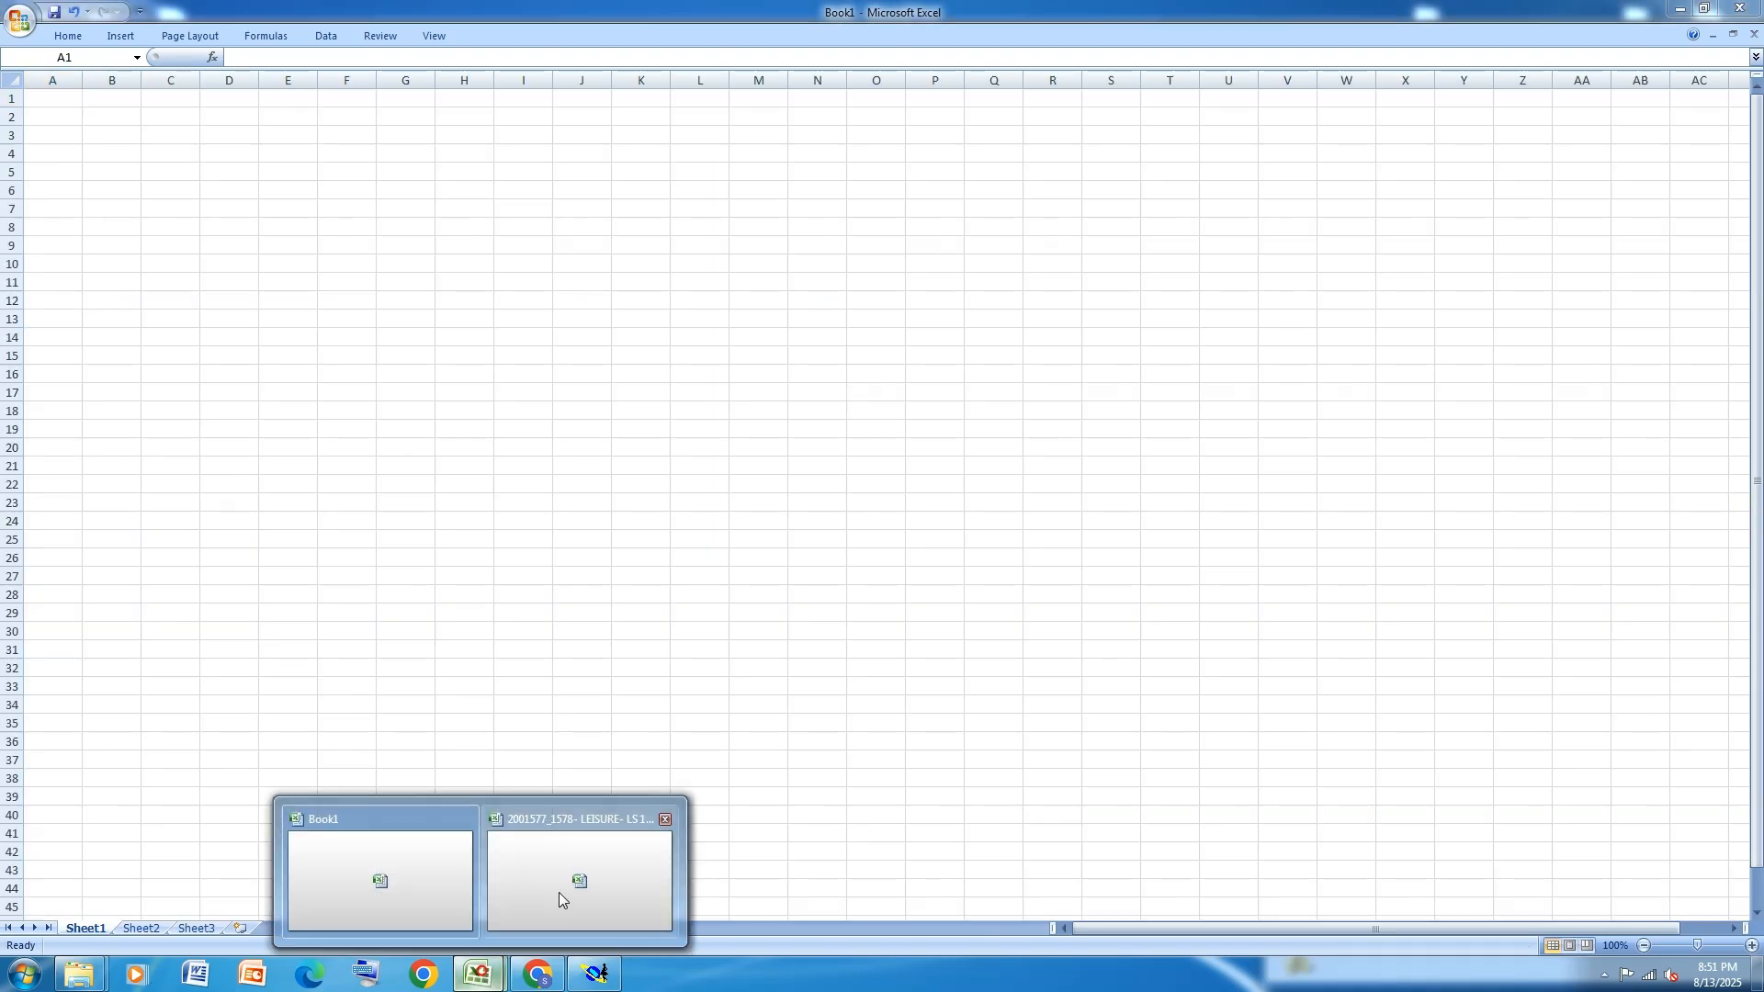
left_click(563, 898)
scroll(537, 666, "down", 7)
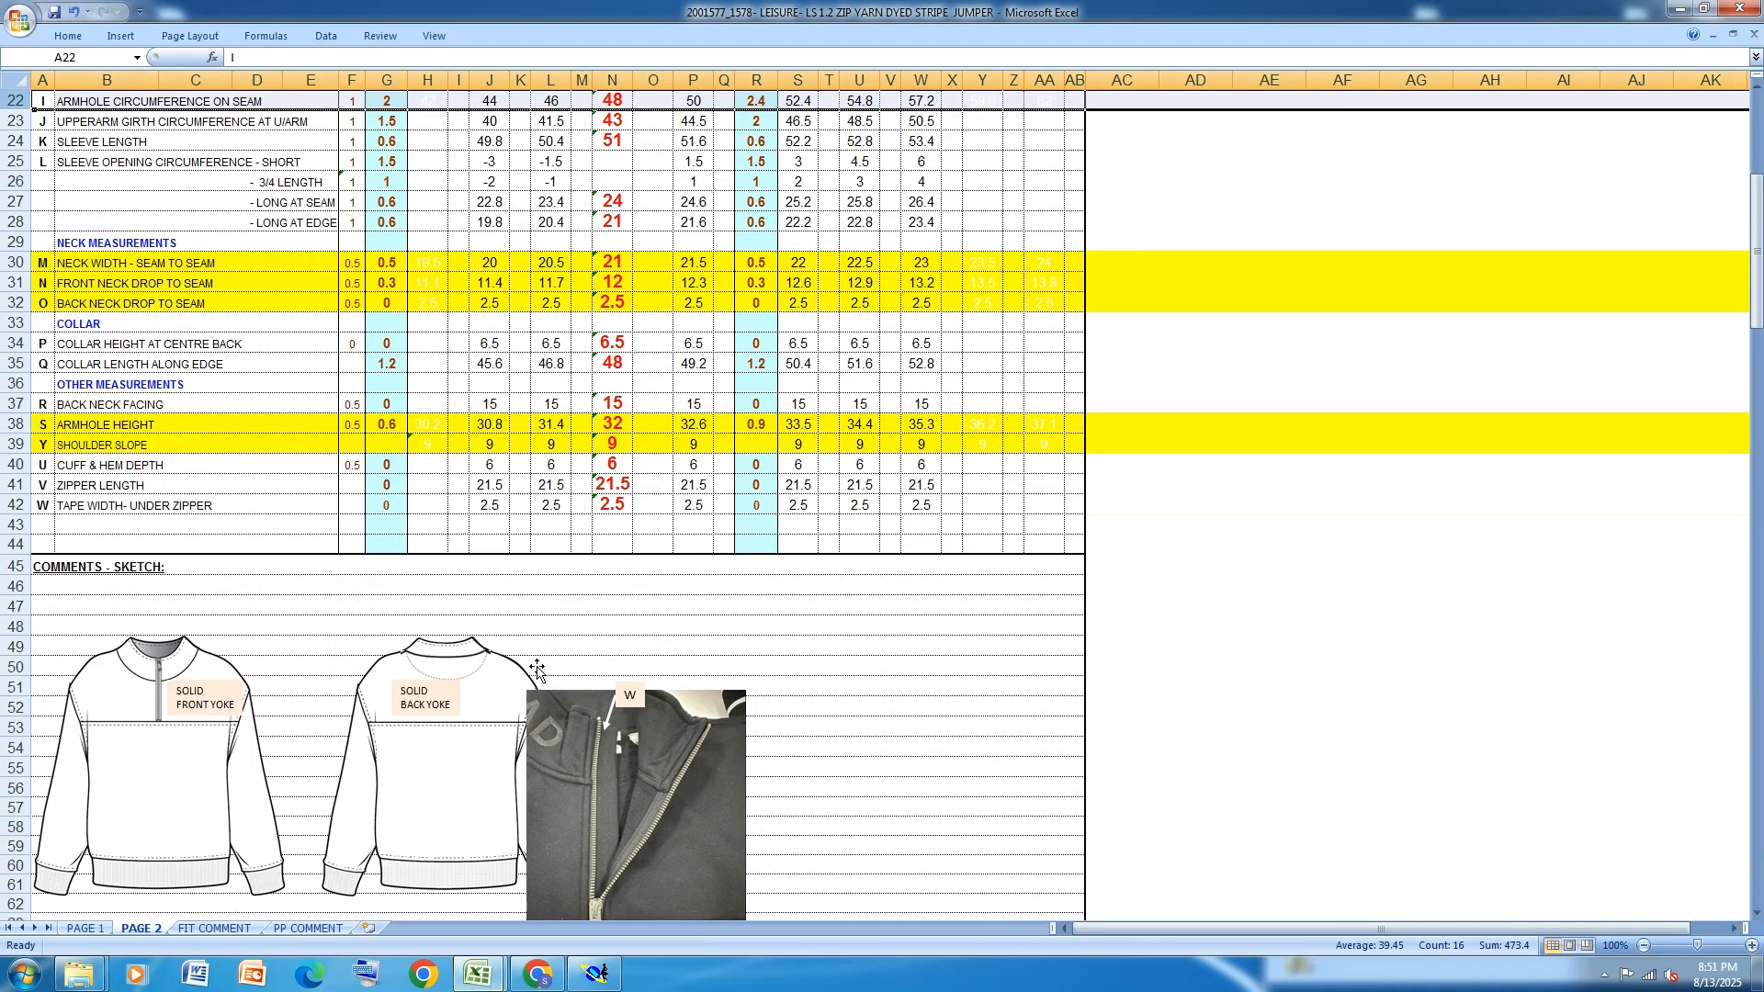
scroll(537, 671, "up", 1)
scroll(546, 634, "down", 2)
Return to ModarisV8R1 and draw a straight Bezier shoulder line from the outer shoulder point to the neck width point
left_click(596, 974)
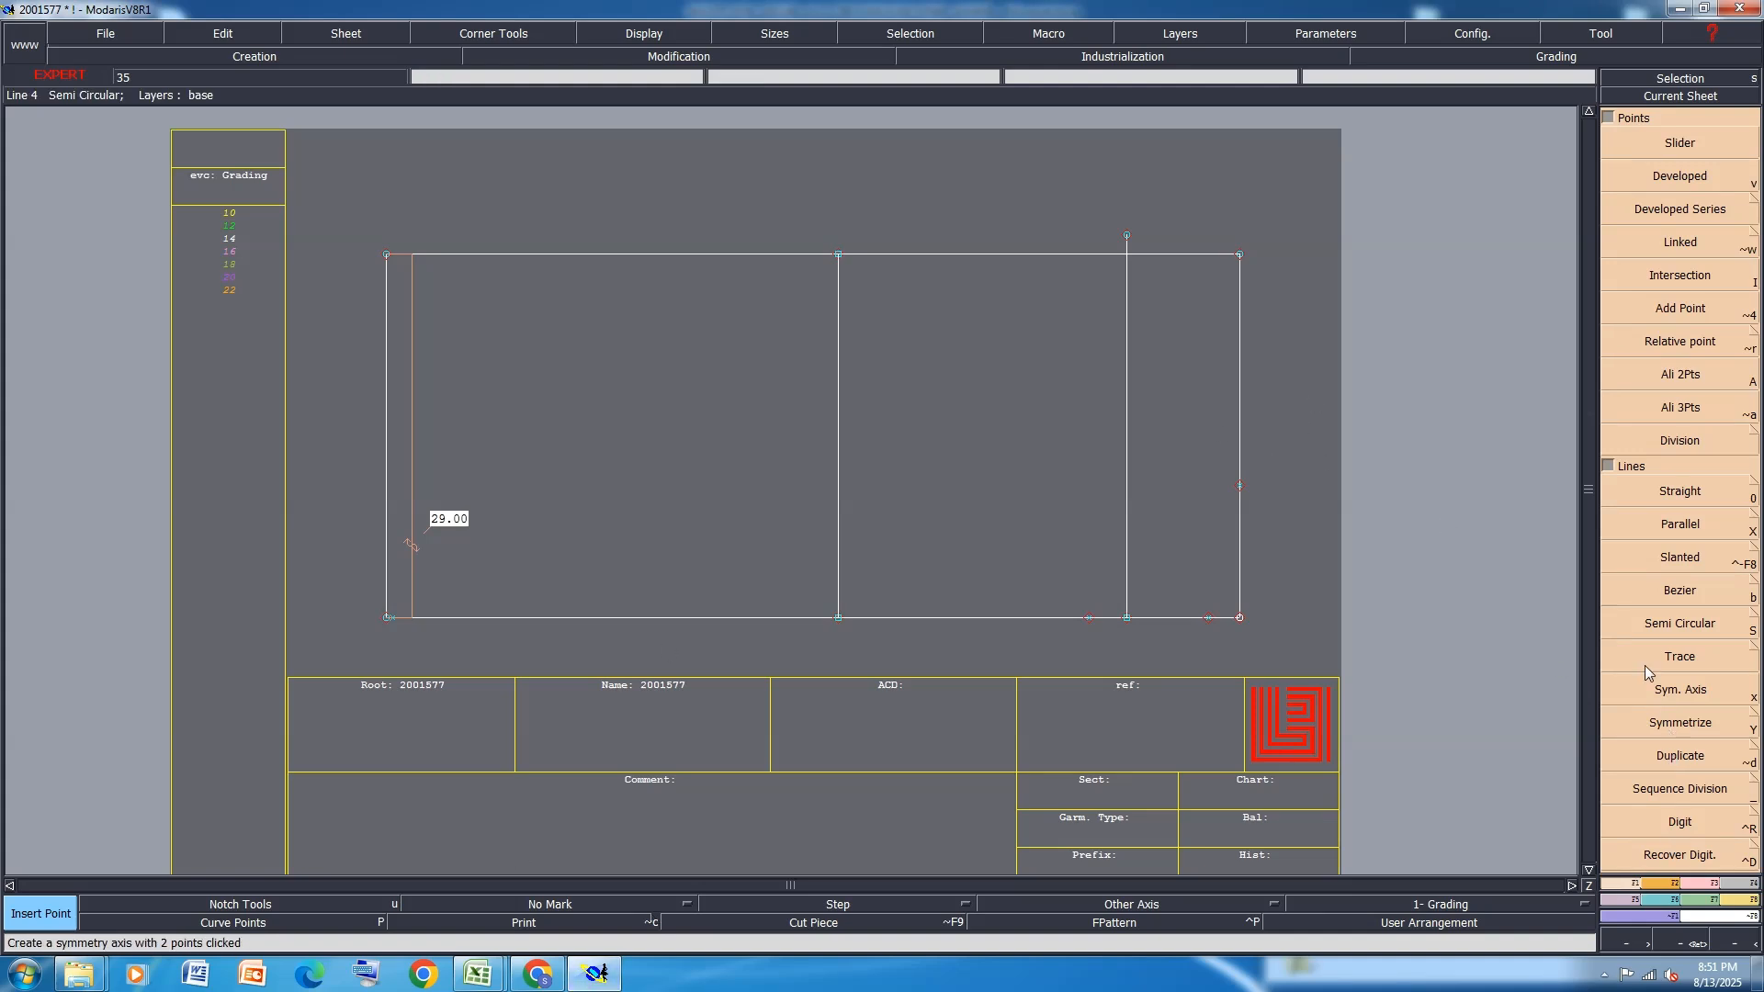
left_click(1687, 596)
left_click(1127, 236)
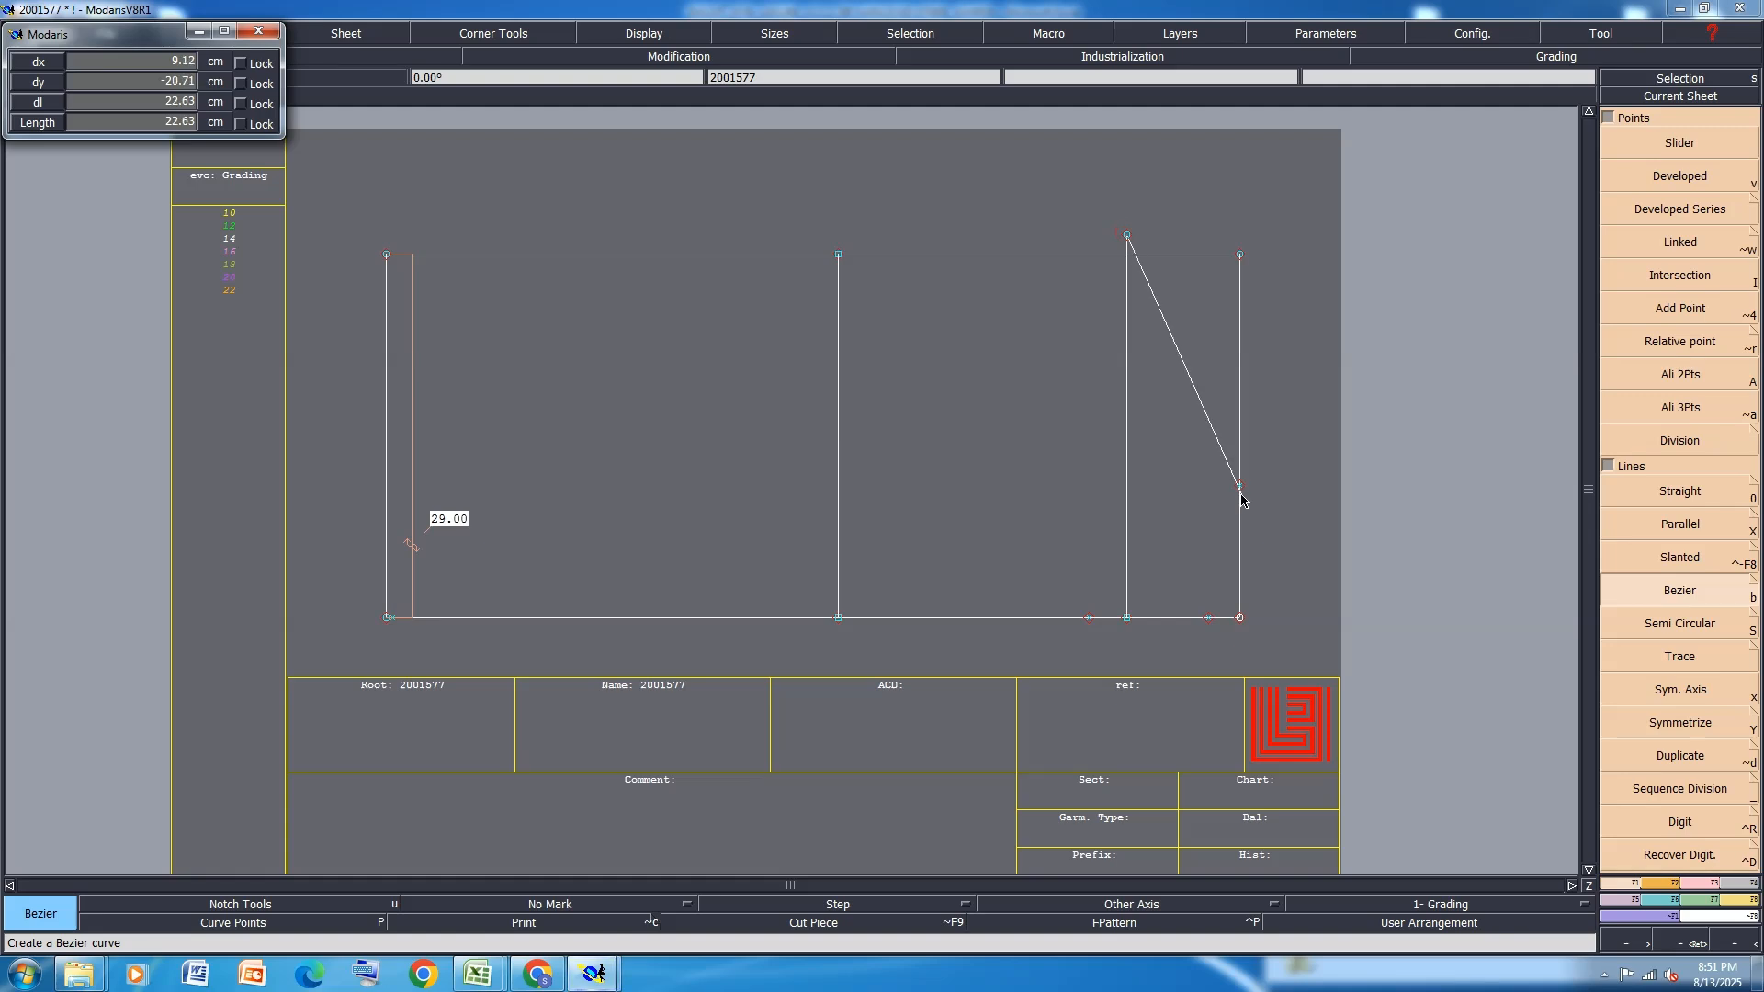
left_click(1240, 490)
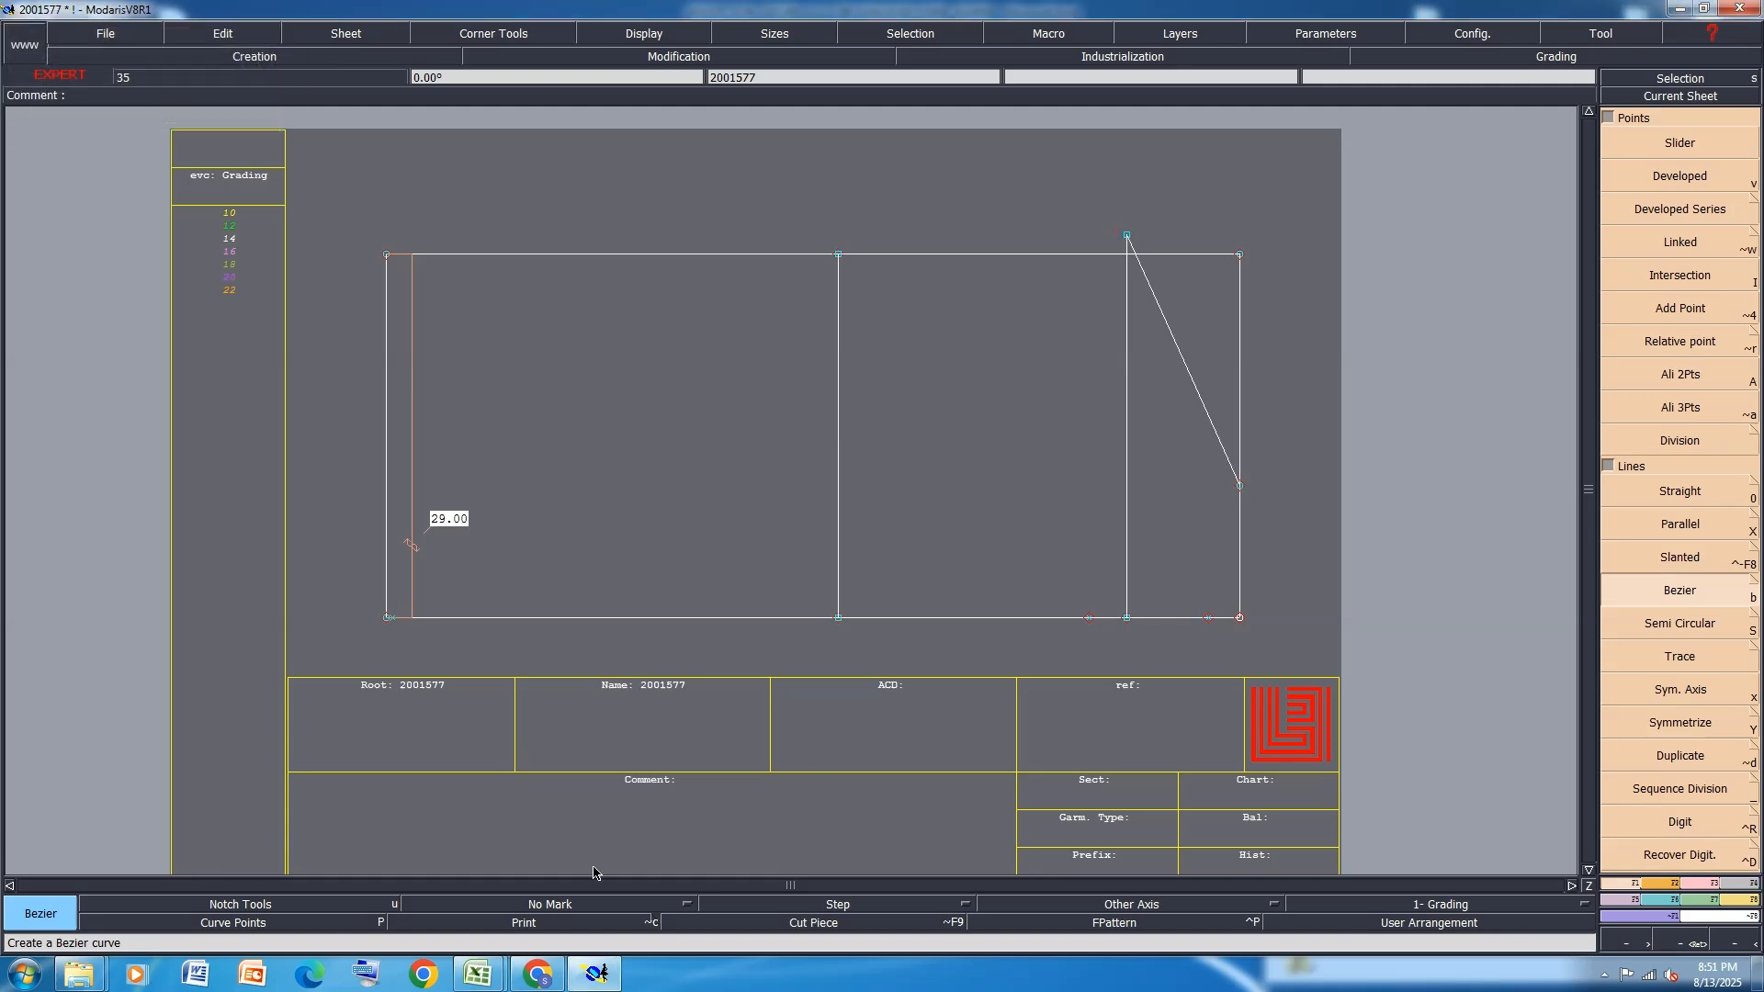
Switch to the Excel specification and examine the half-zip photo, the PAGE 1 garment sketches, and the full PAGE 2 measurement table
mouse_move(475, 975)
left_click(544, 880)
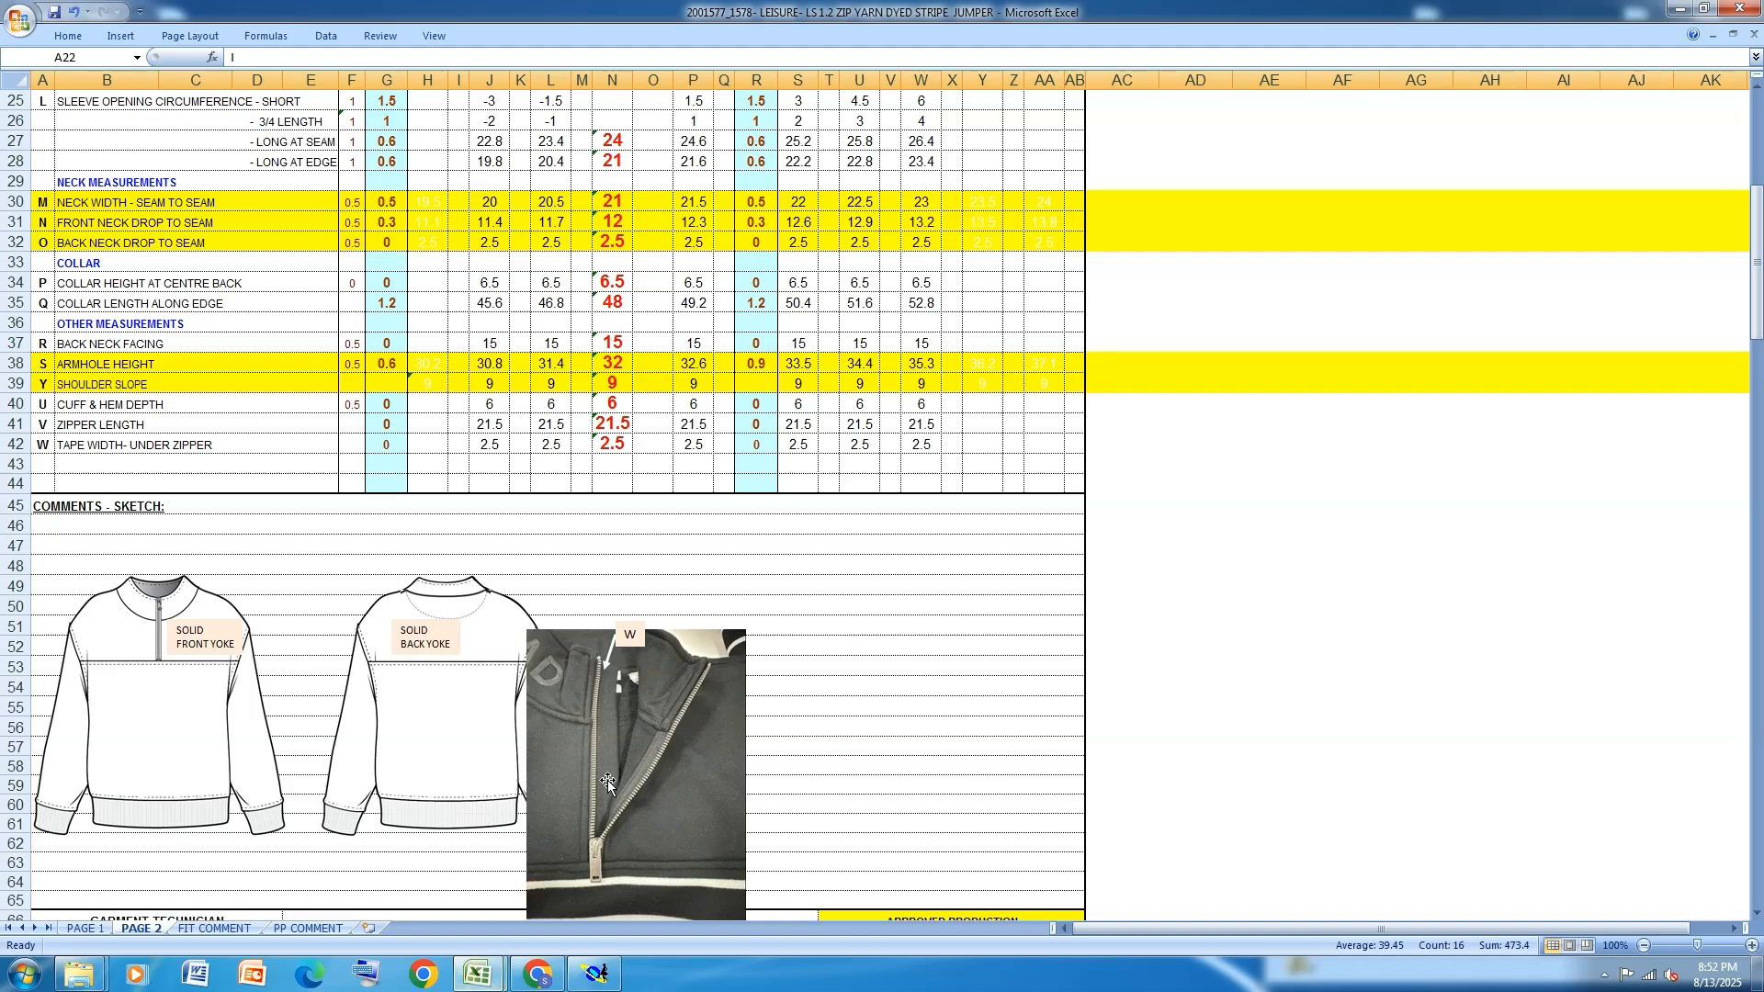
scroll(607, 782, "down", 7)
scroll(608, 782, "up", 6)
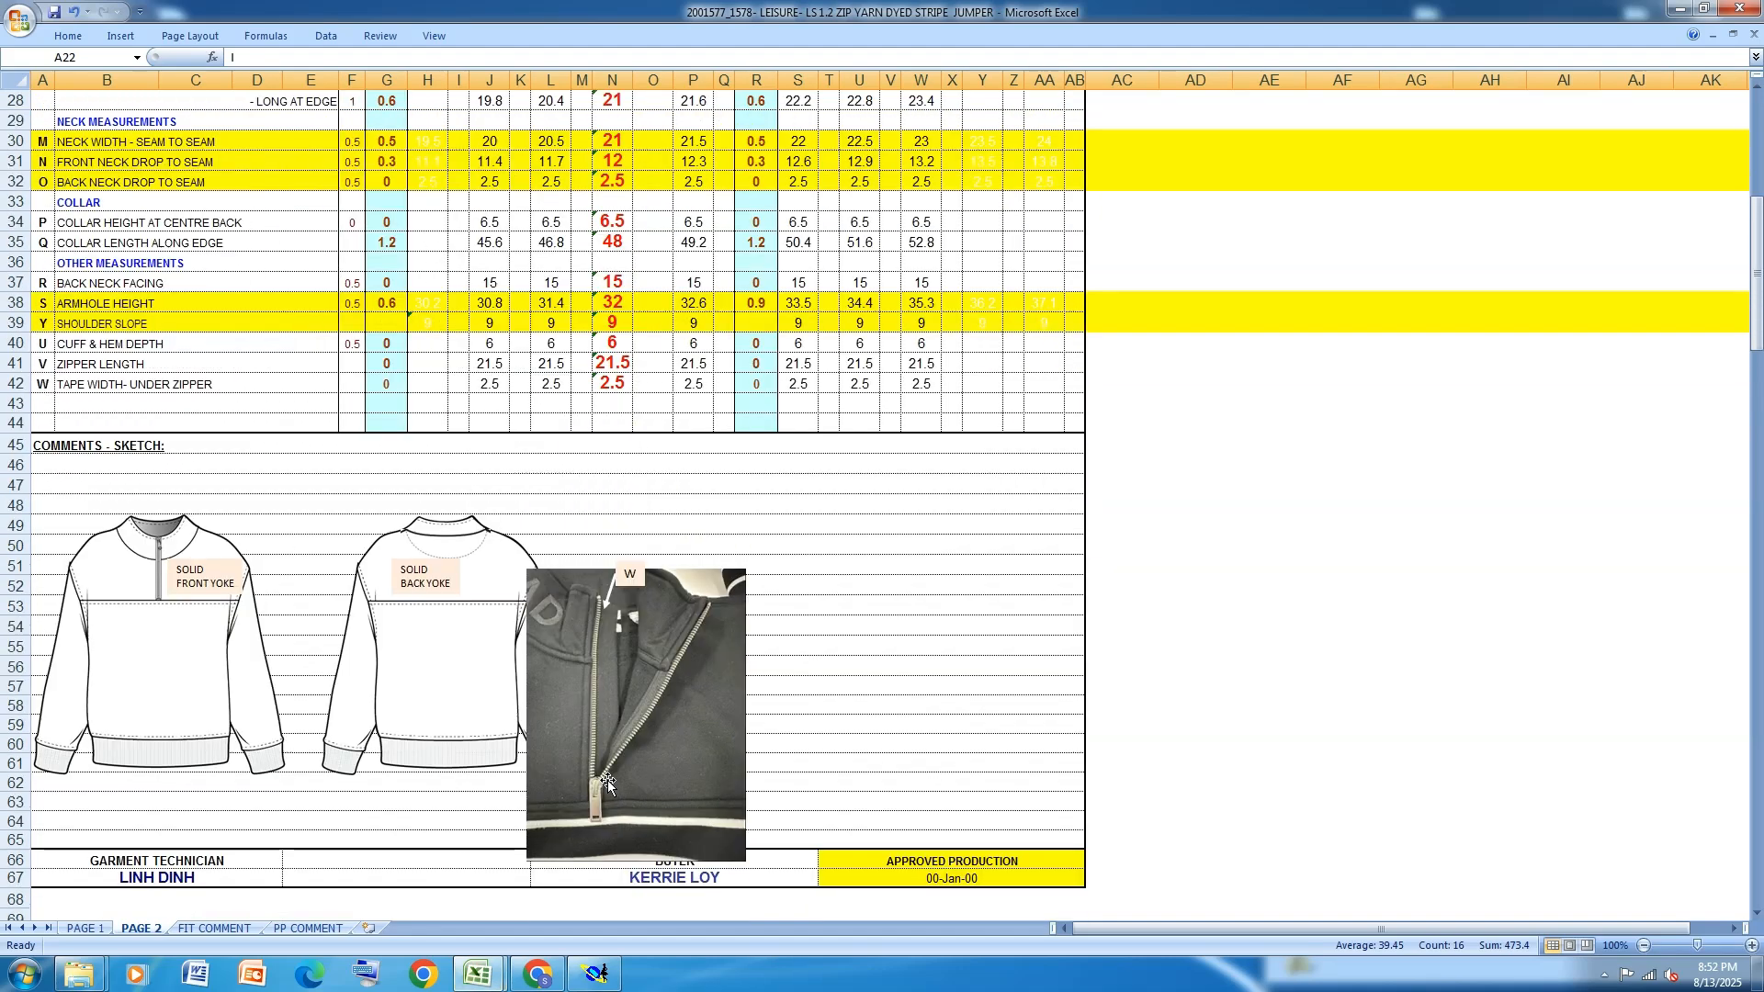
left_click(85, 929)
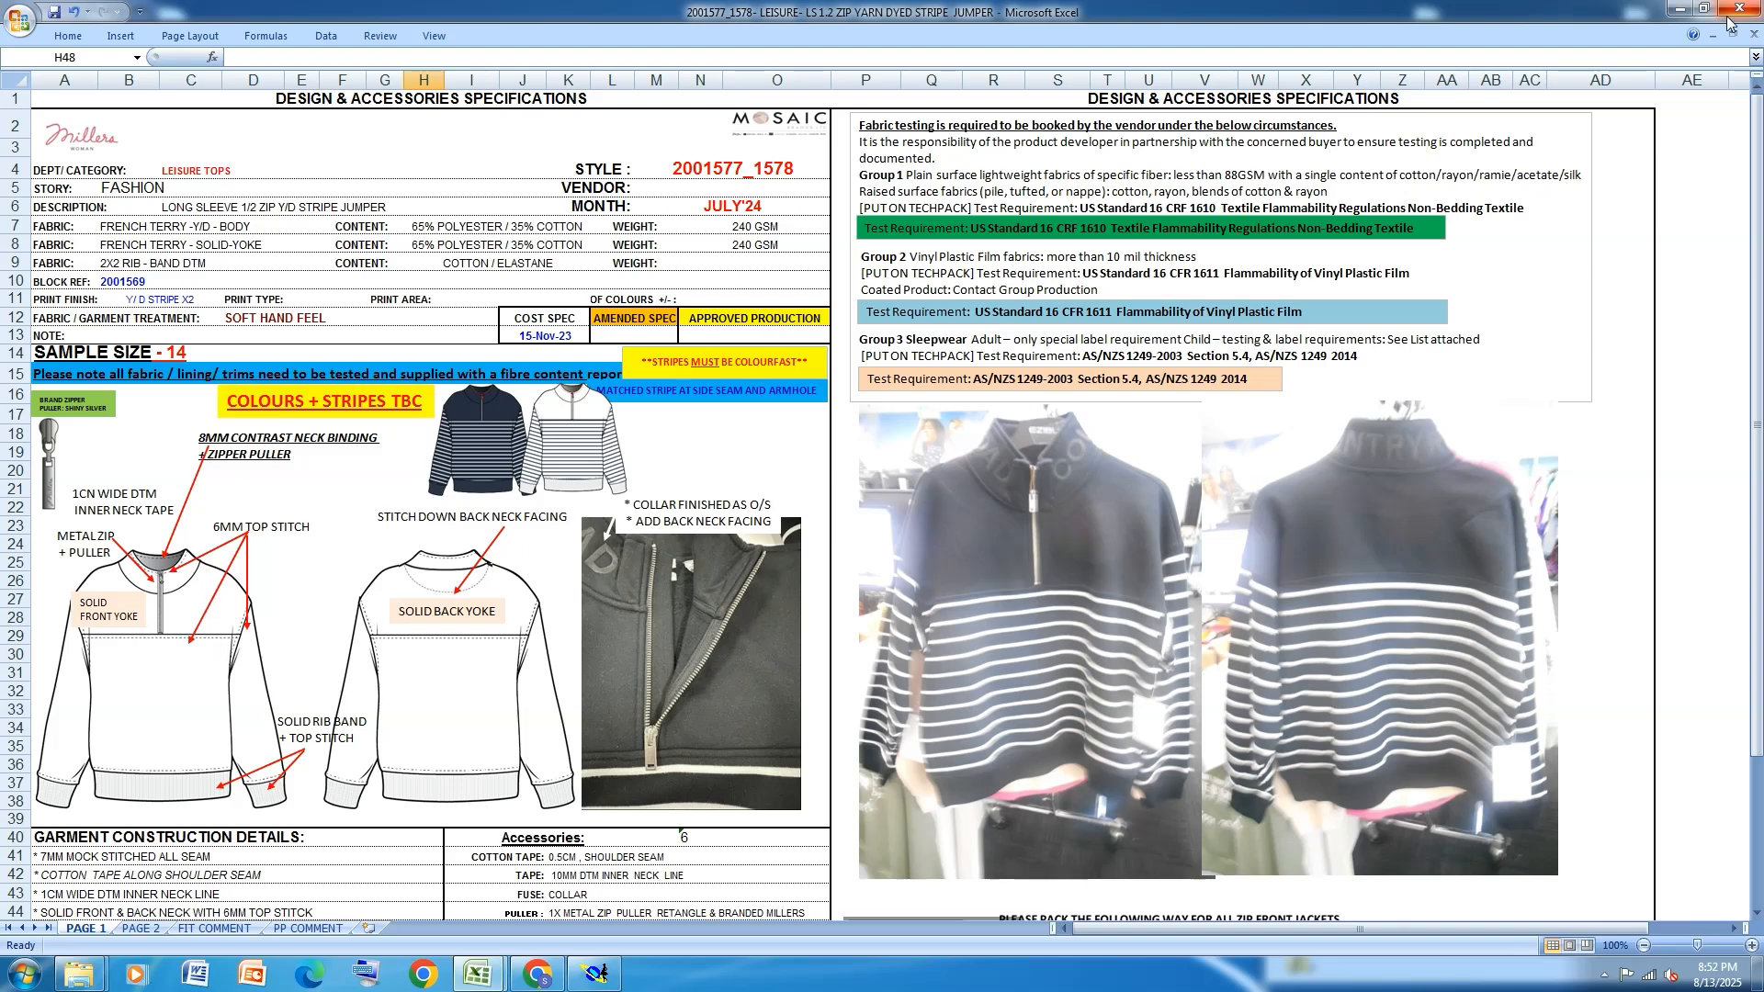
left_click(142, 929)
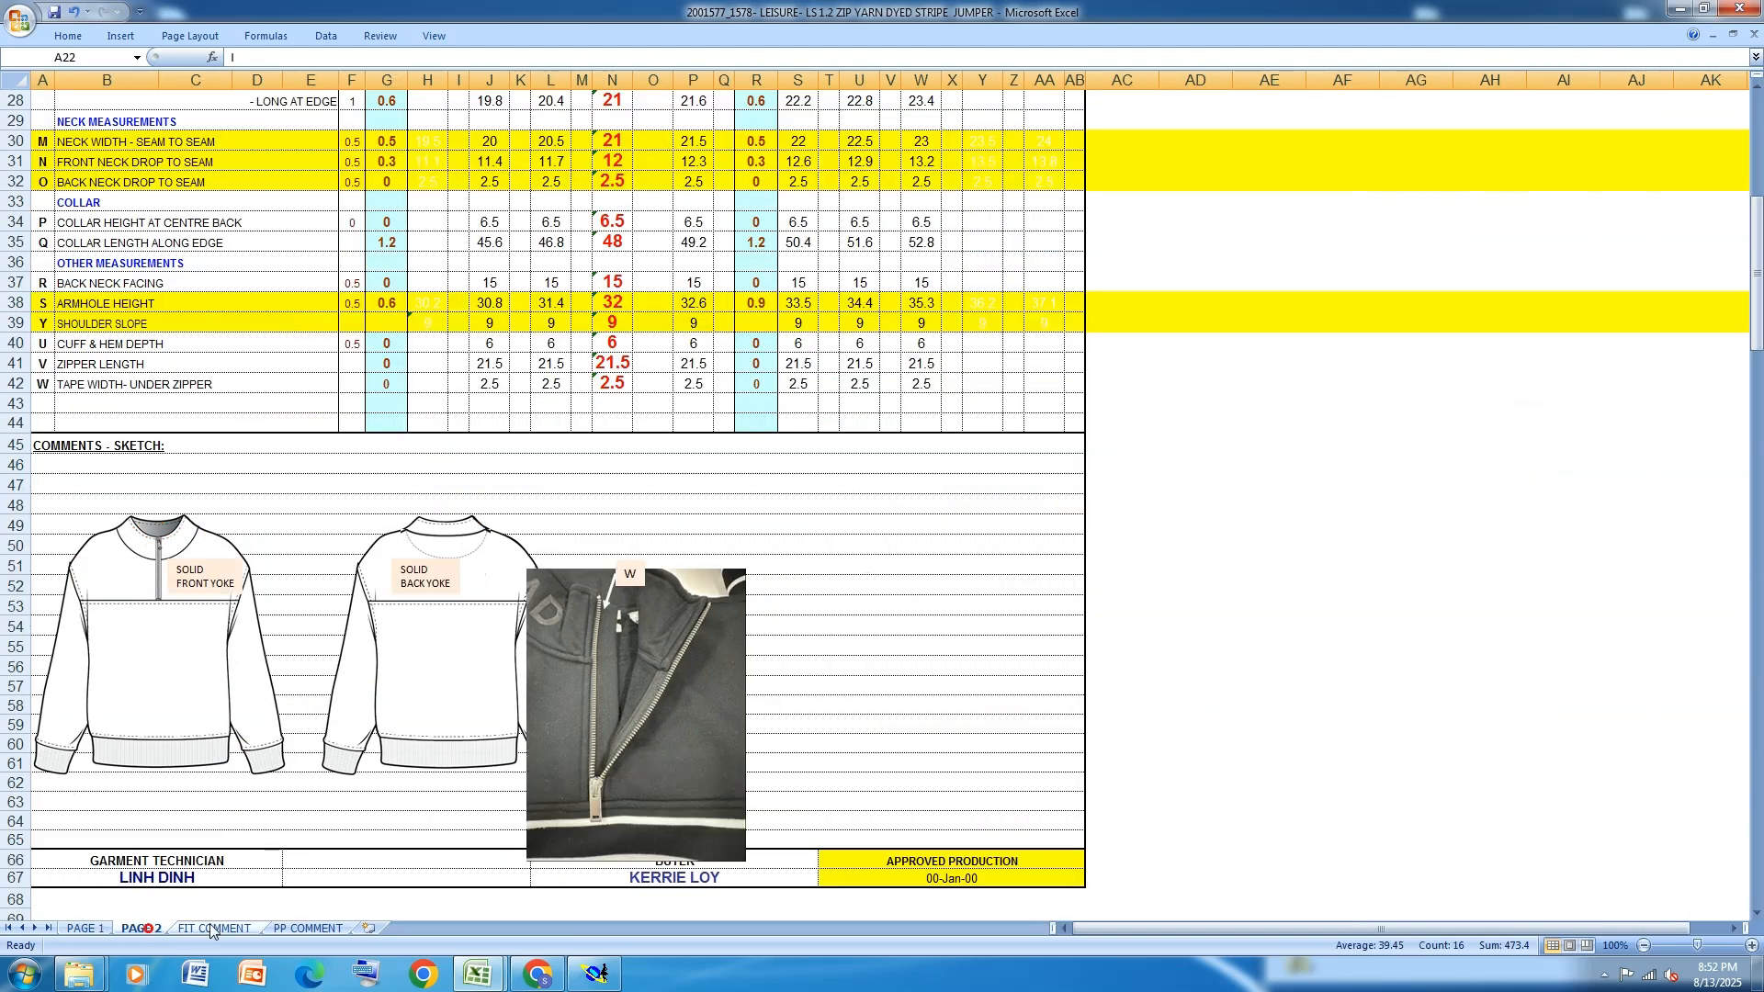
scroll(728, 587, "up", 7)
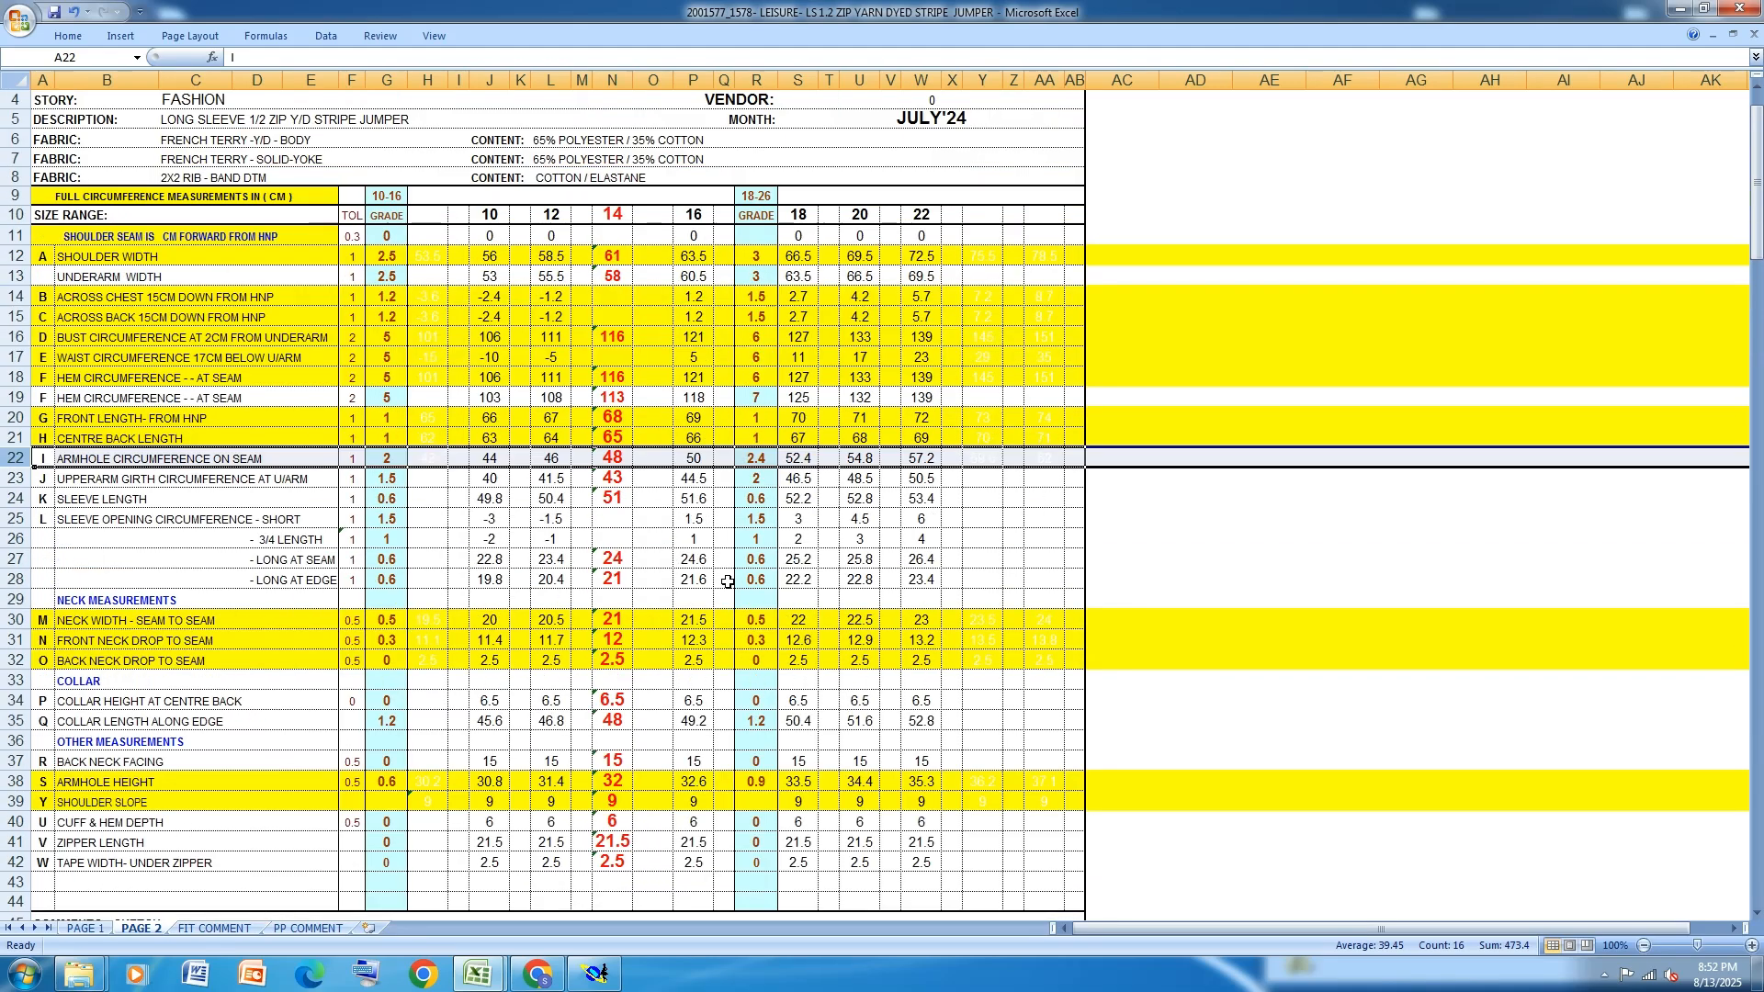
scroll(728, 583, "up", 1)
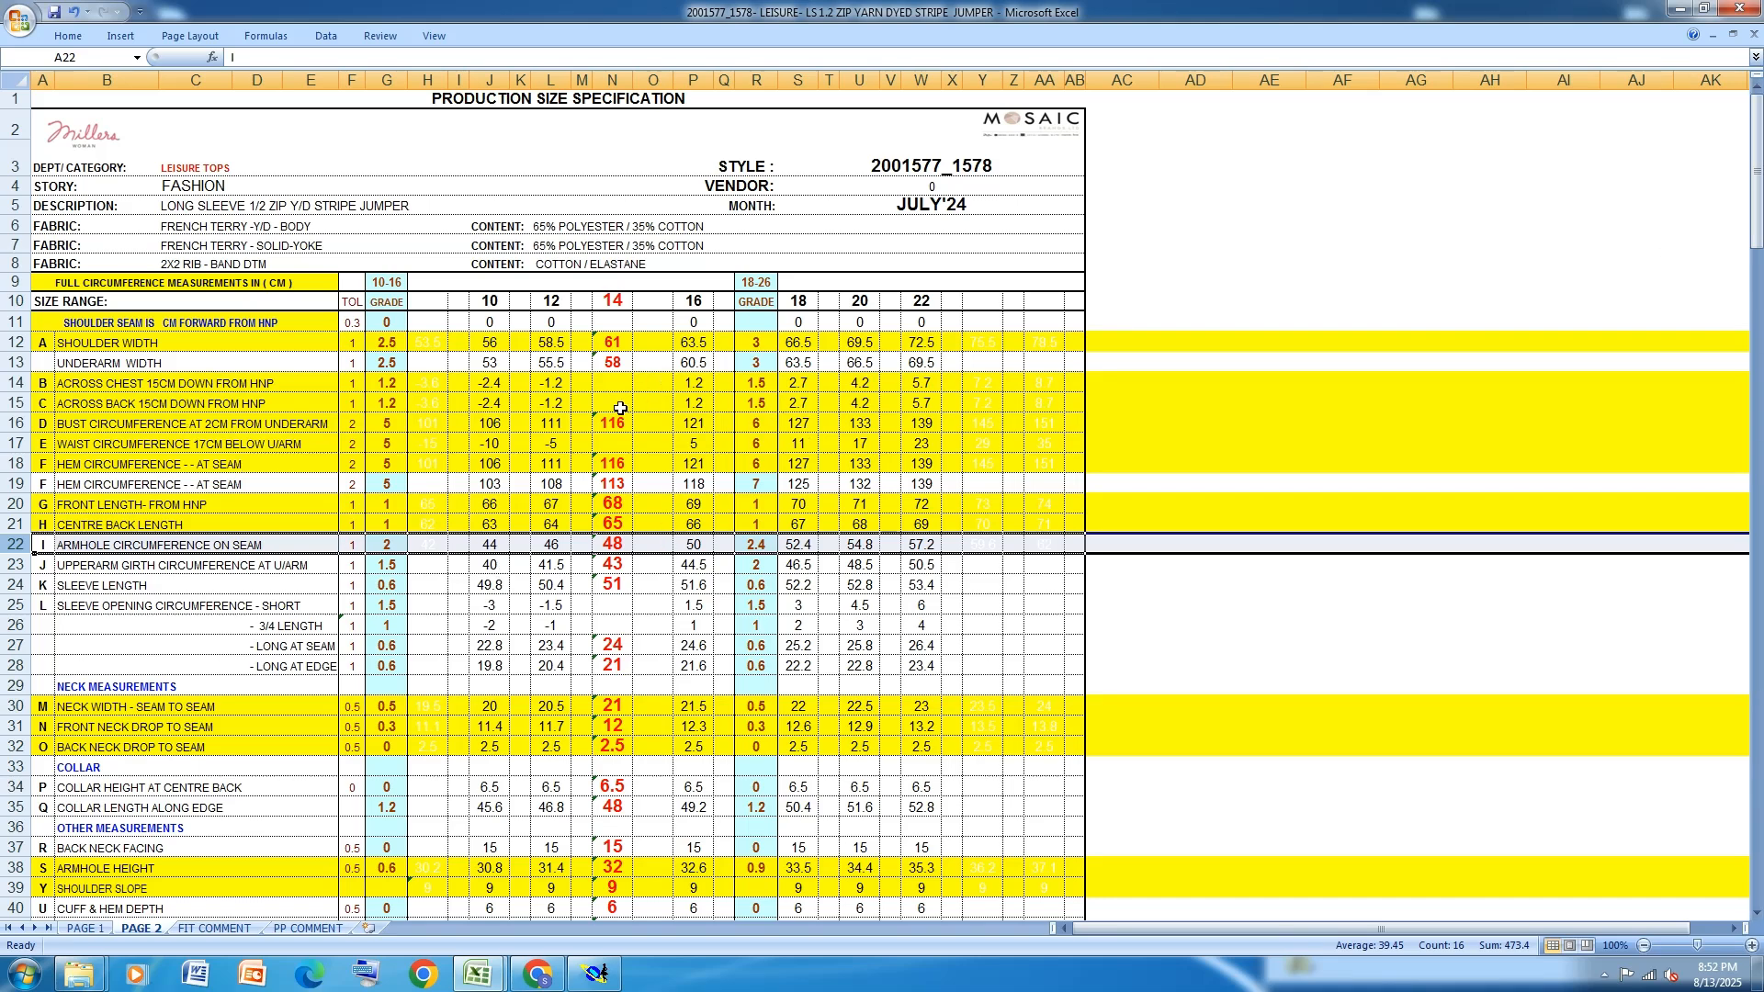
Return to ModarisV8R1 and draw a straight Bezier armhole line from the outer shoulder point to the underarm point
left_click(595, 974)
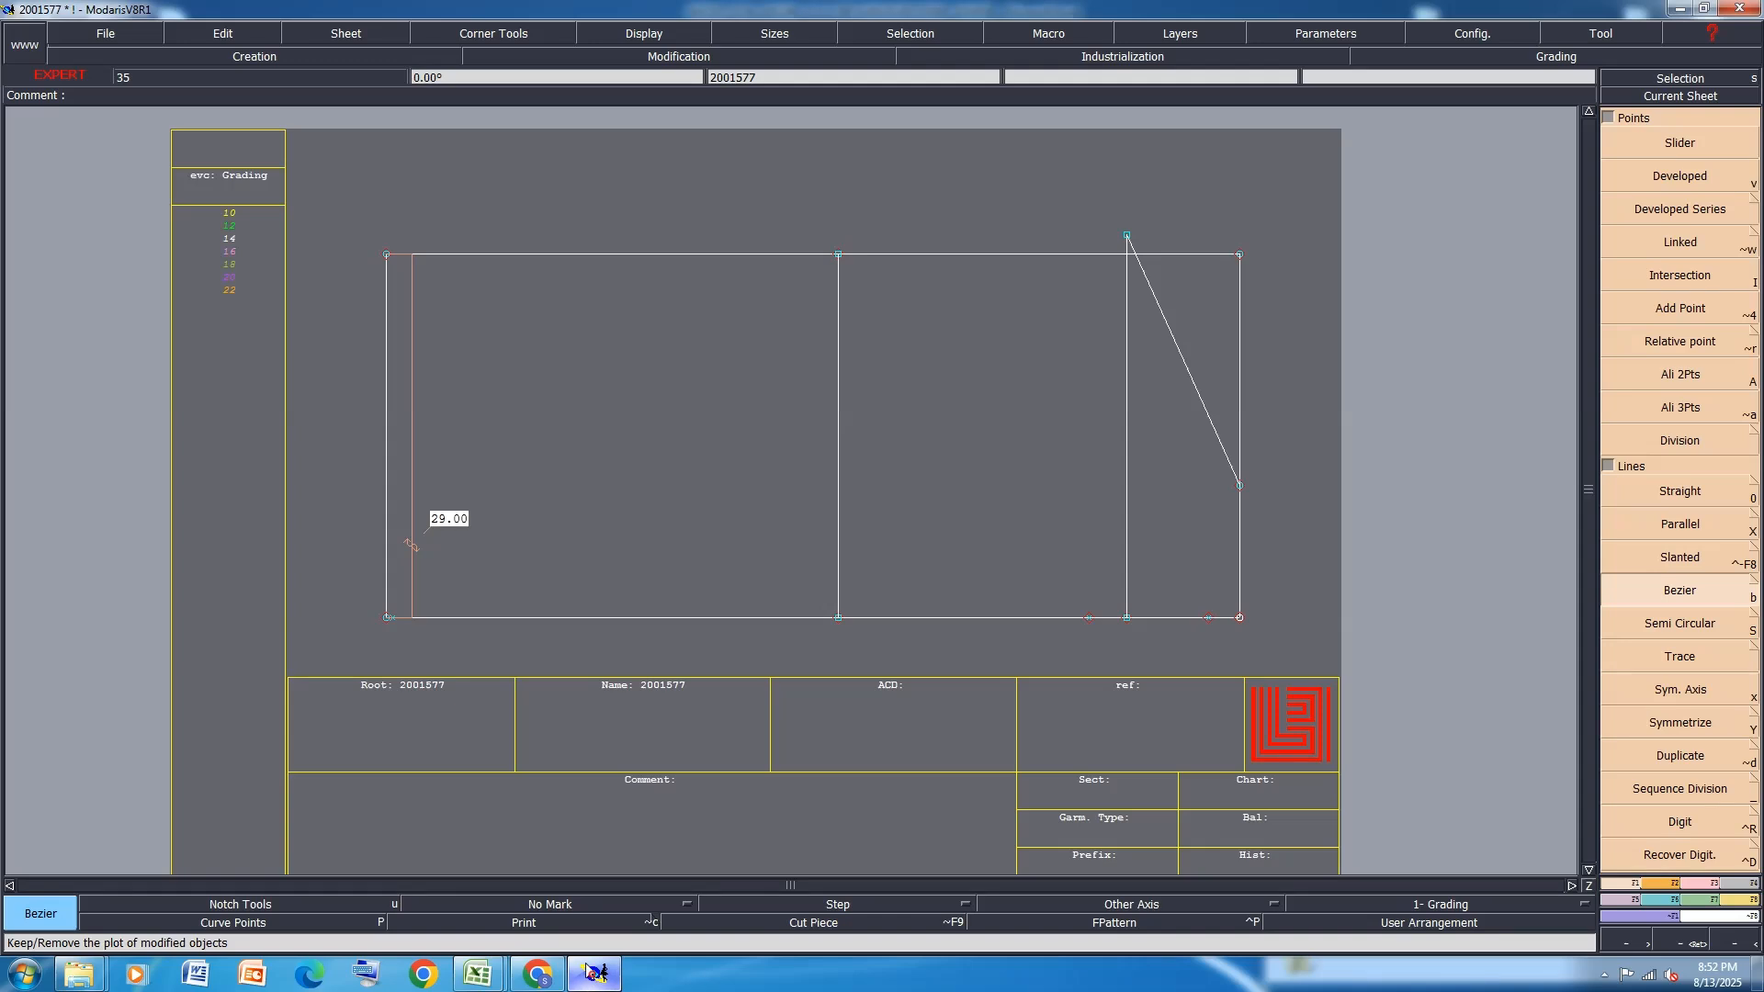
left_click(1126, 236)
left_click(839, 255)
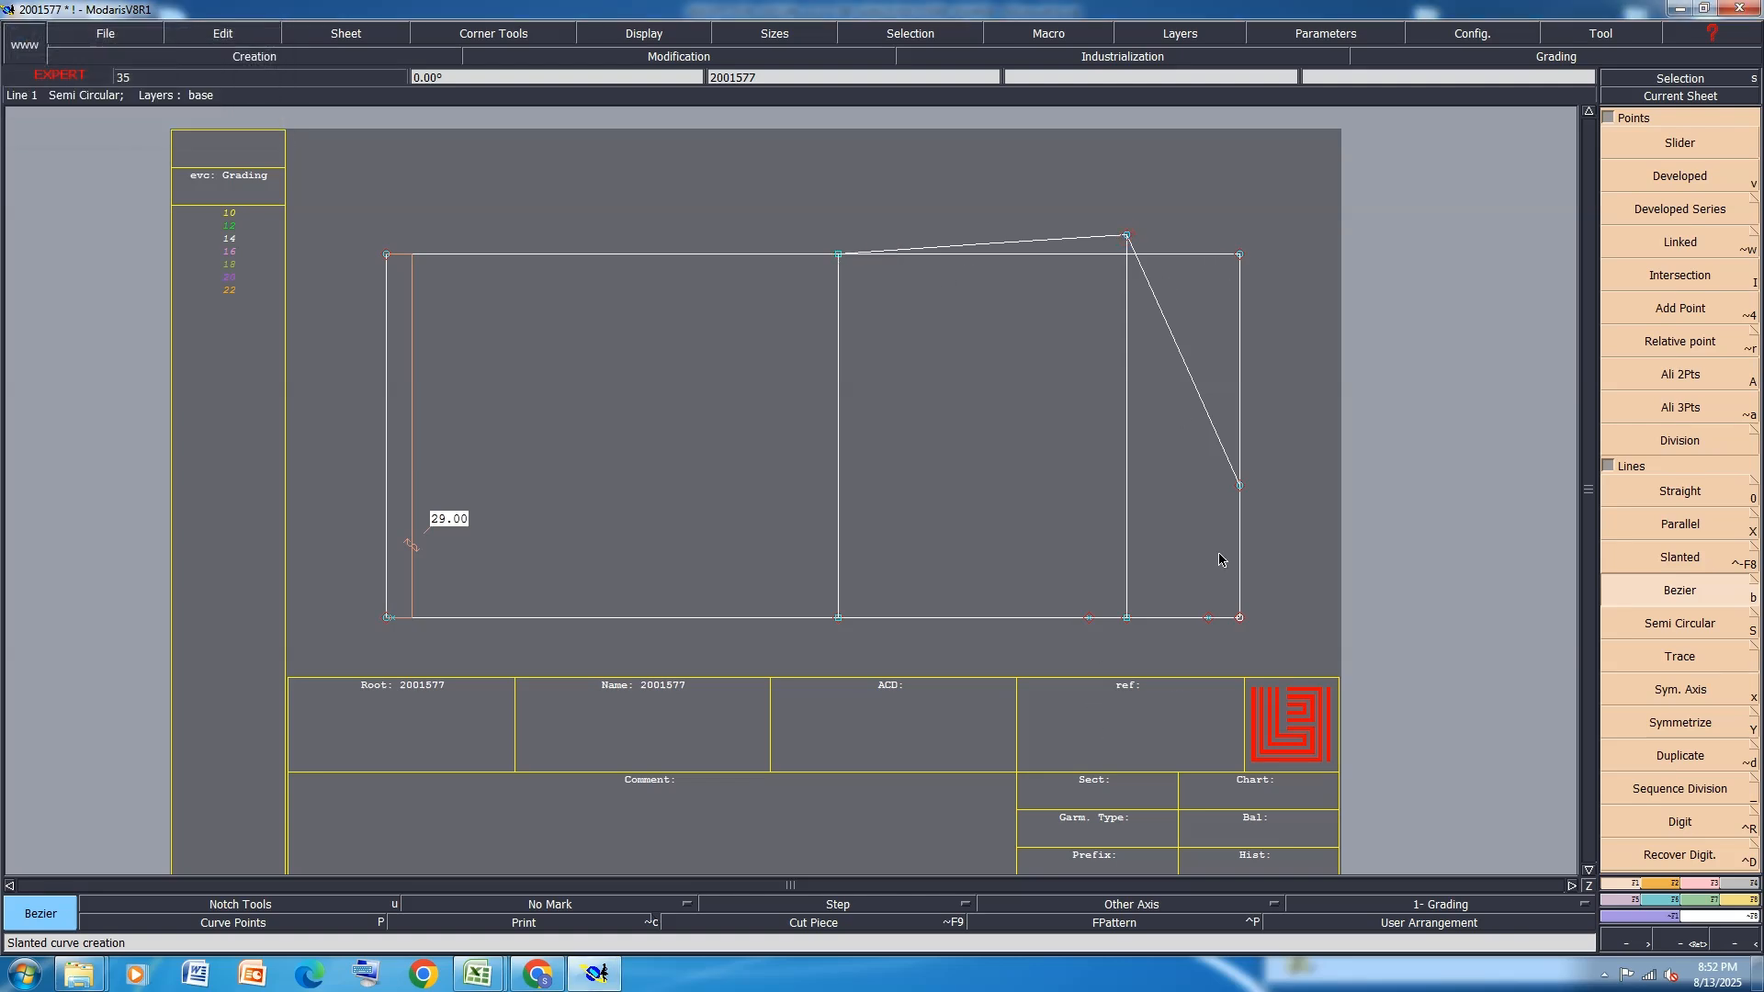
Draw straight Bezier neck lines from the neck width point to the back neck drop point and the front neck drop point
left_click(1241, 486)
left_click(1208, 617)
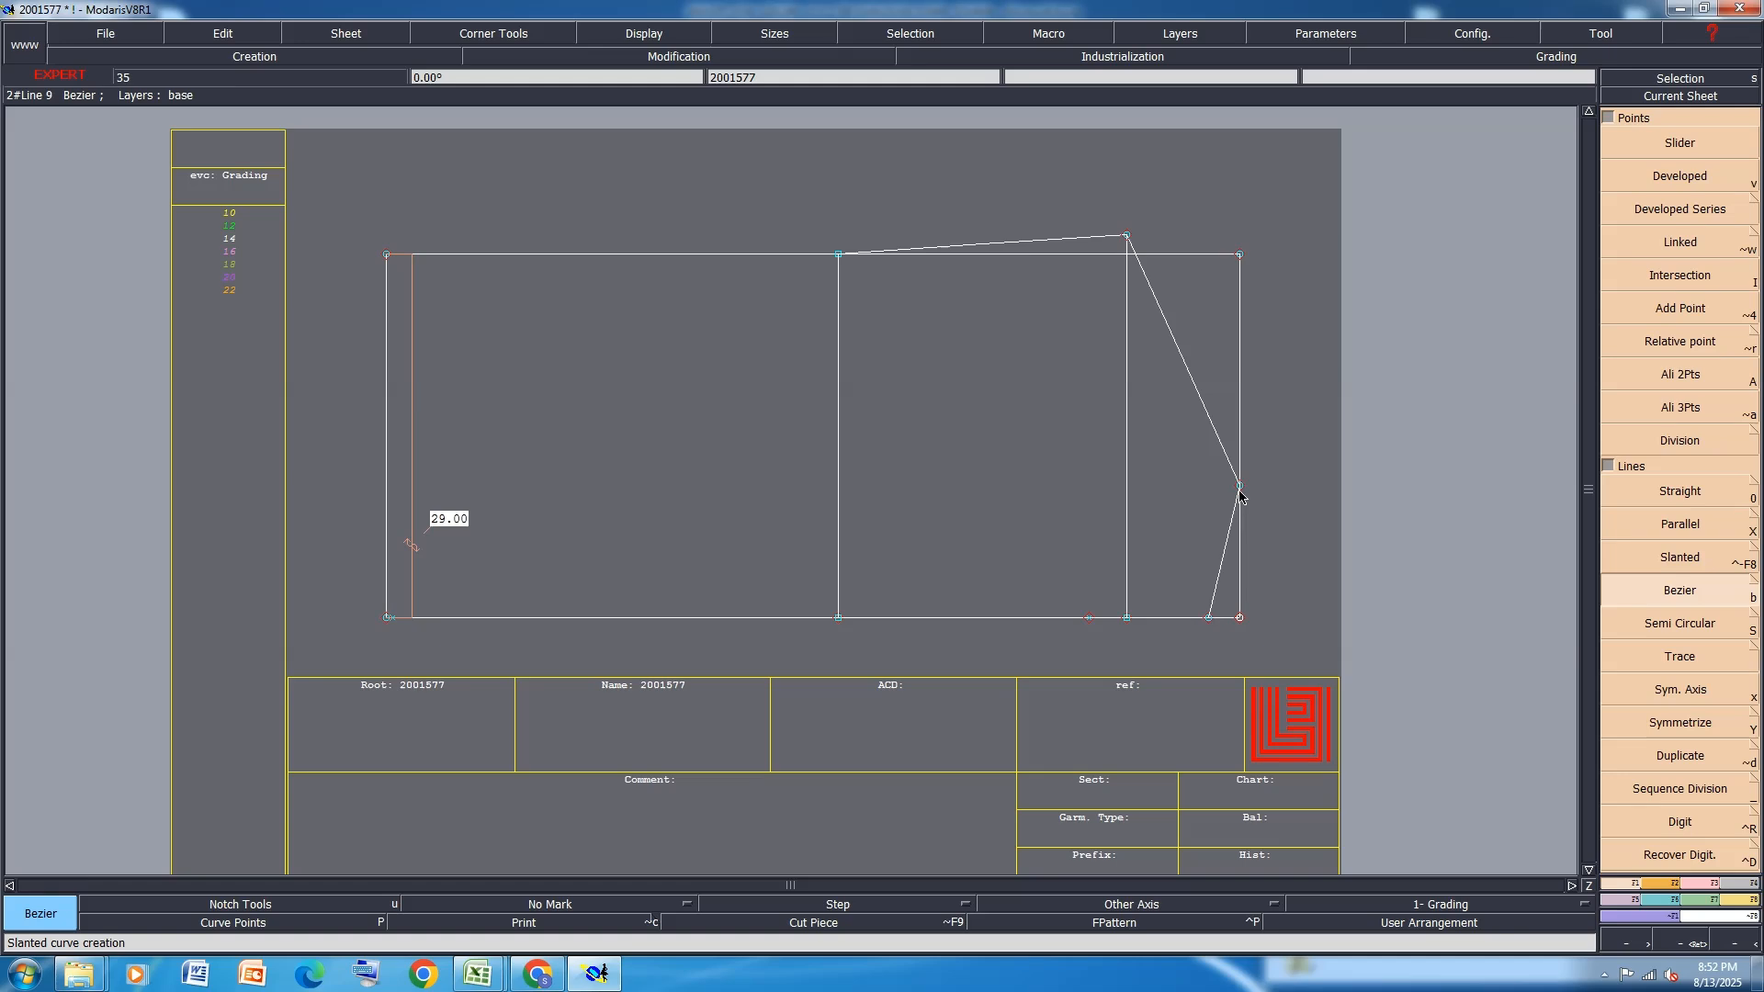
left_click(1239, 486)
left_click(1089, 618)
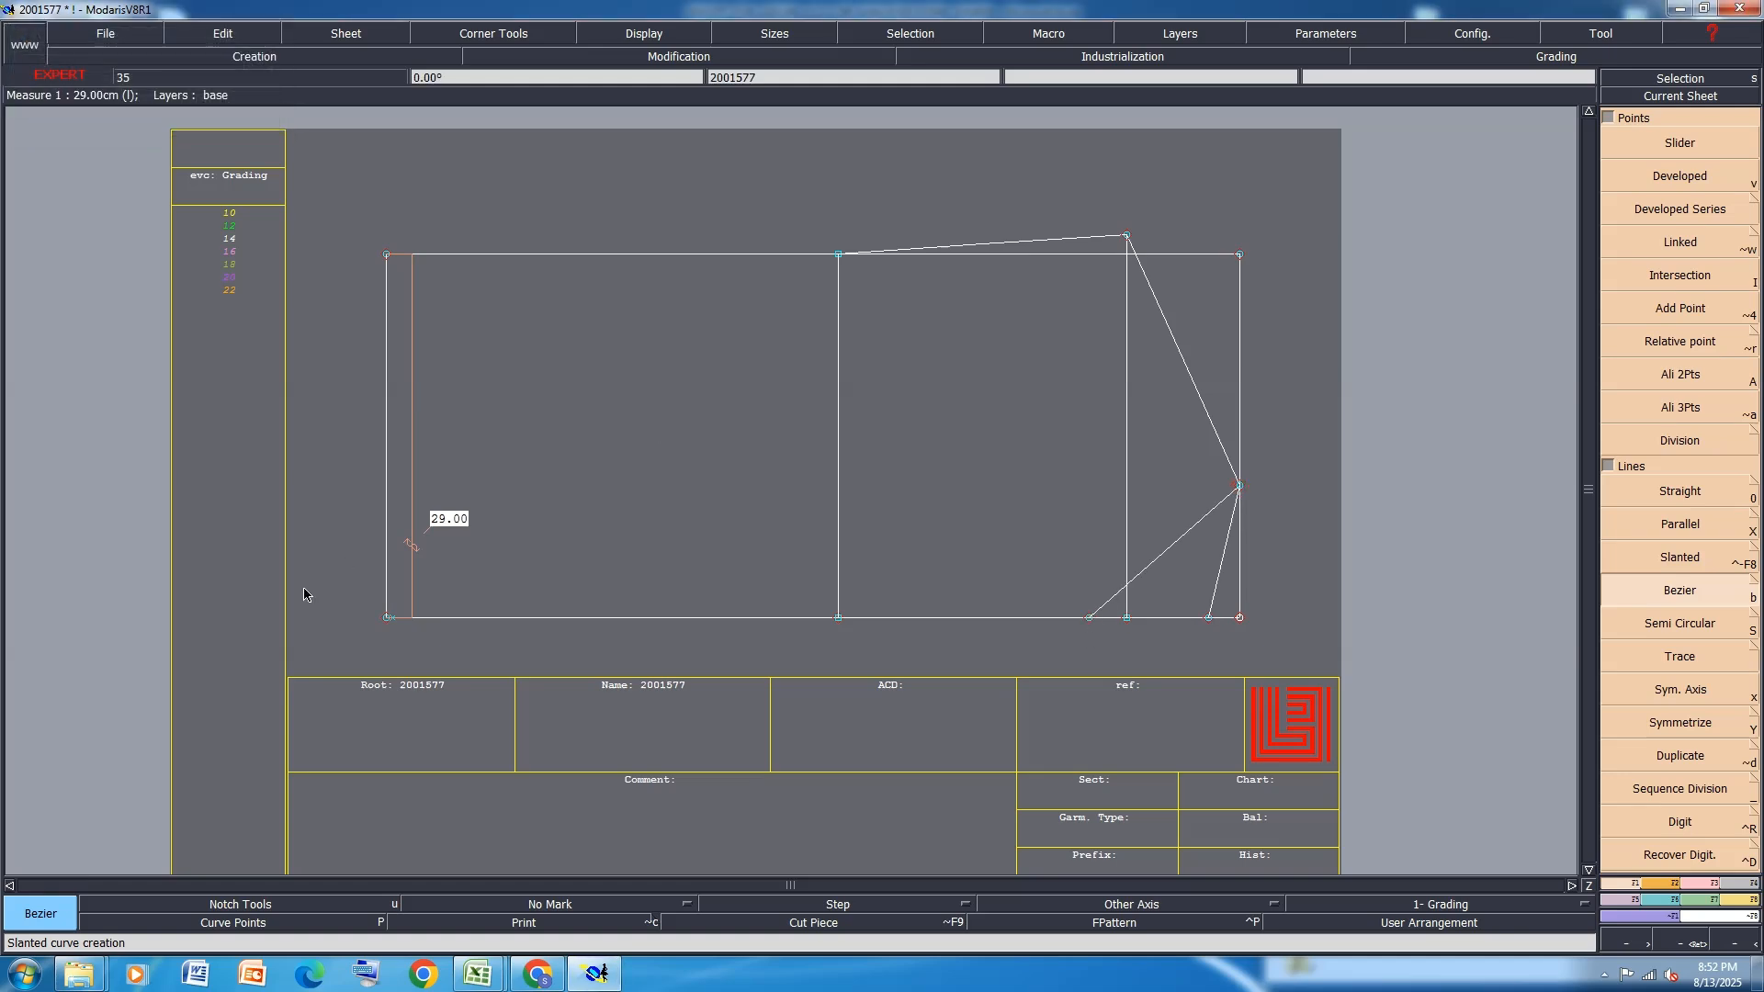
Draw a Bezier hem line from the 65 cm point to the upper hem corner and move that corner 1 cm in X and 0 in Y
left_click(387, 617)
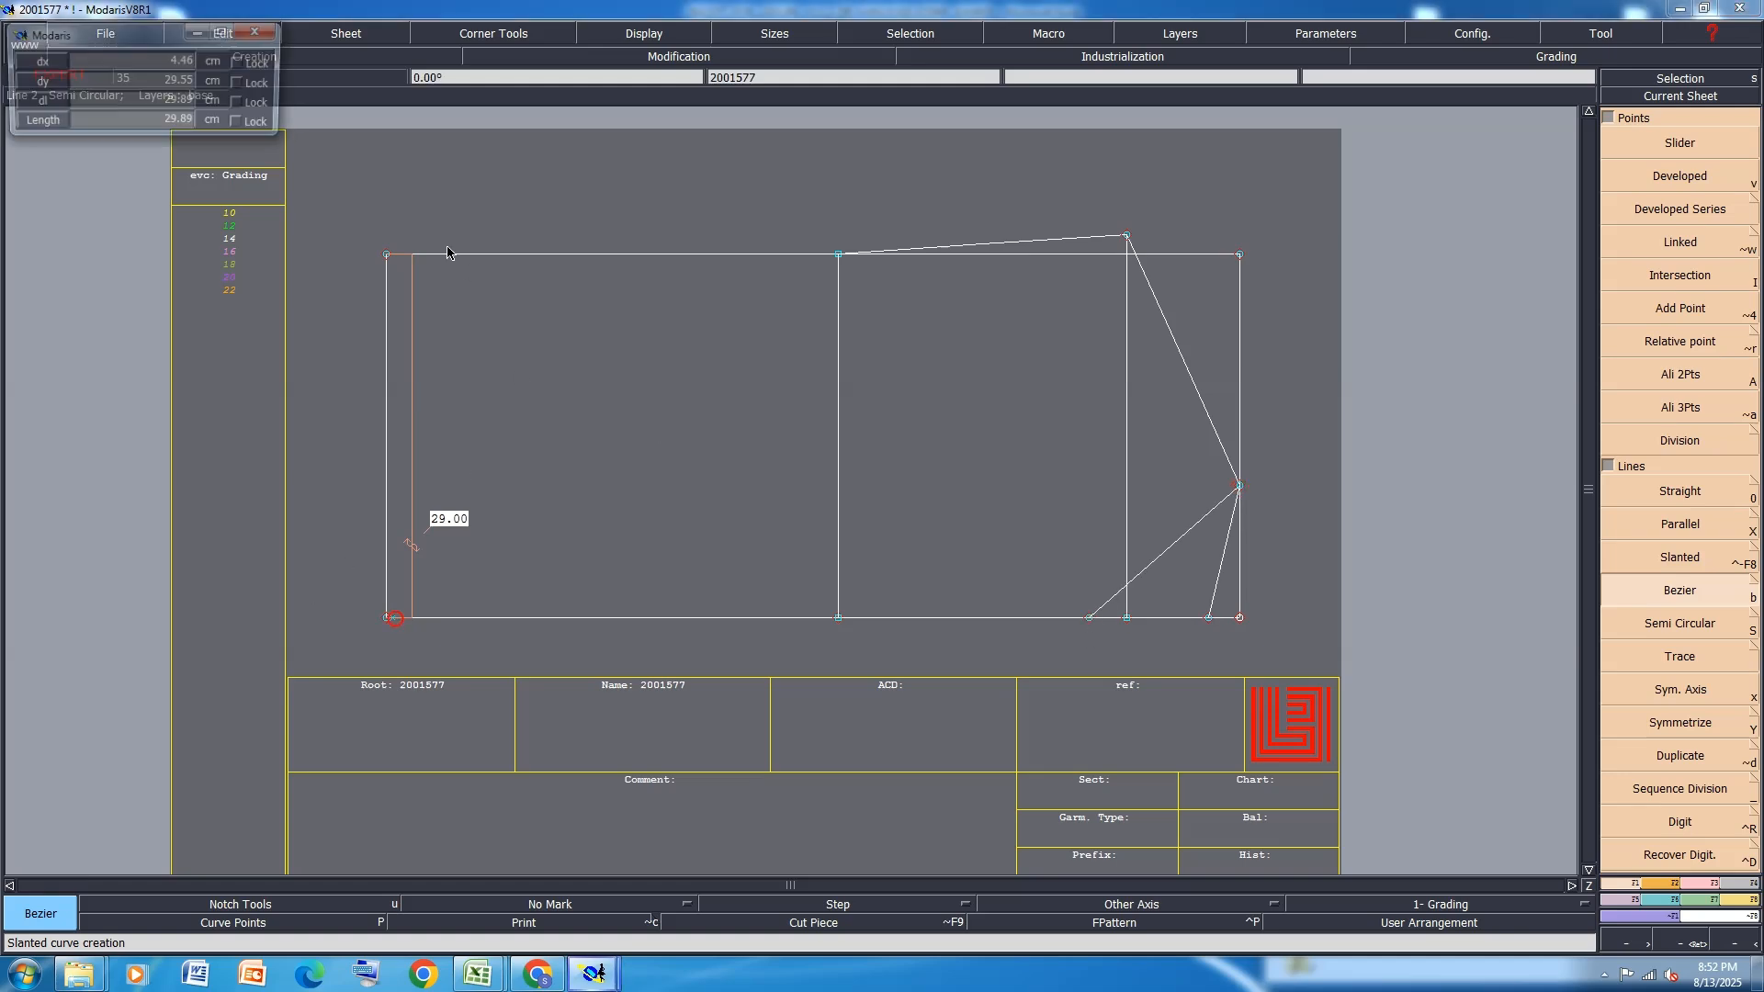
left_click(392, 252)
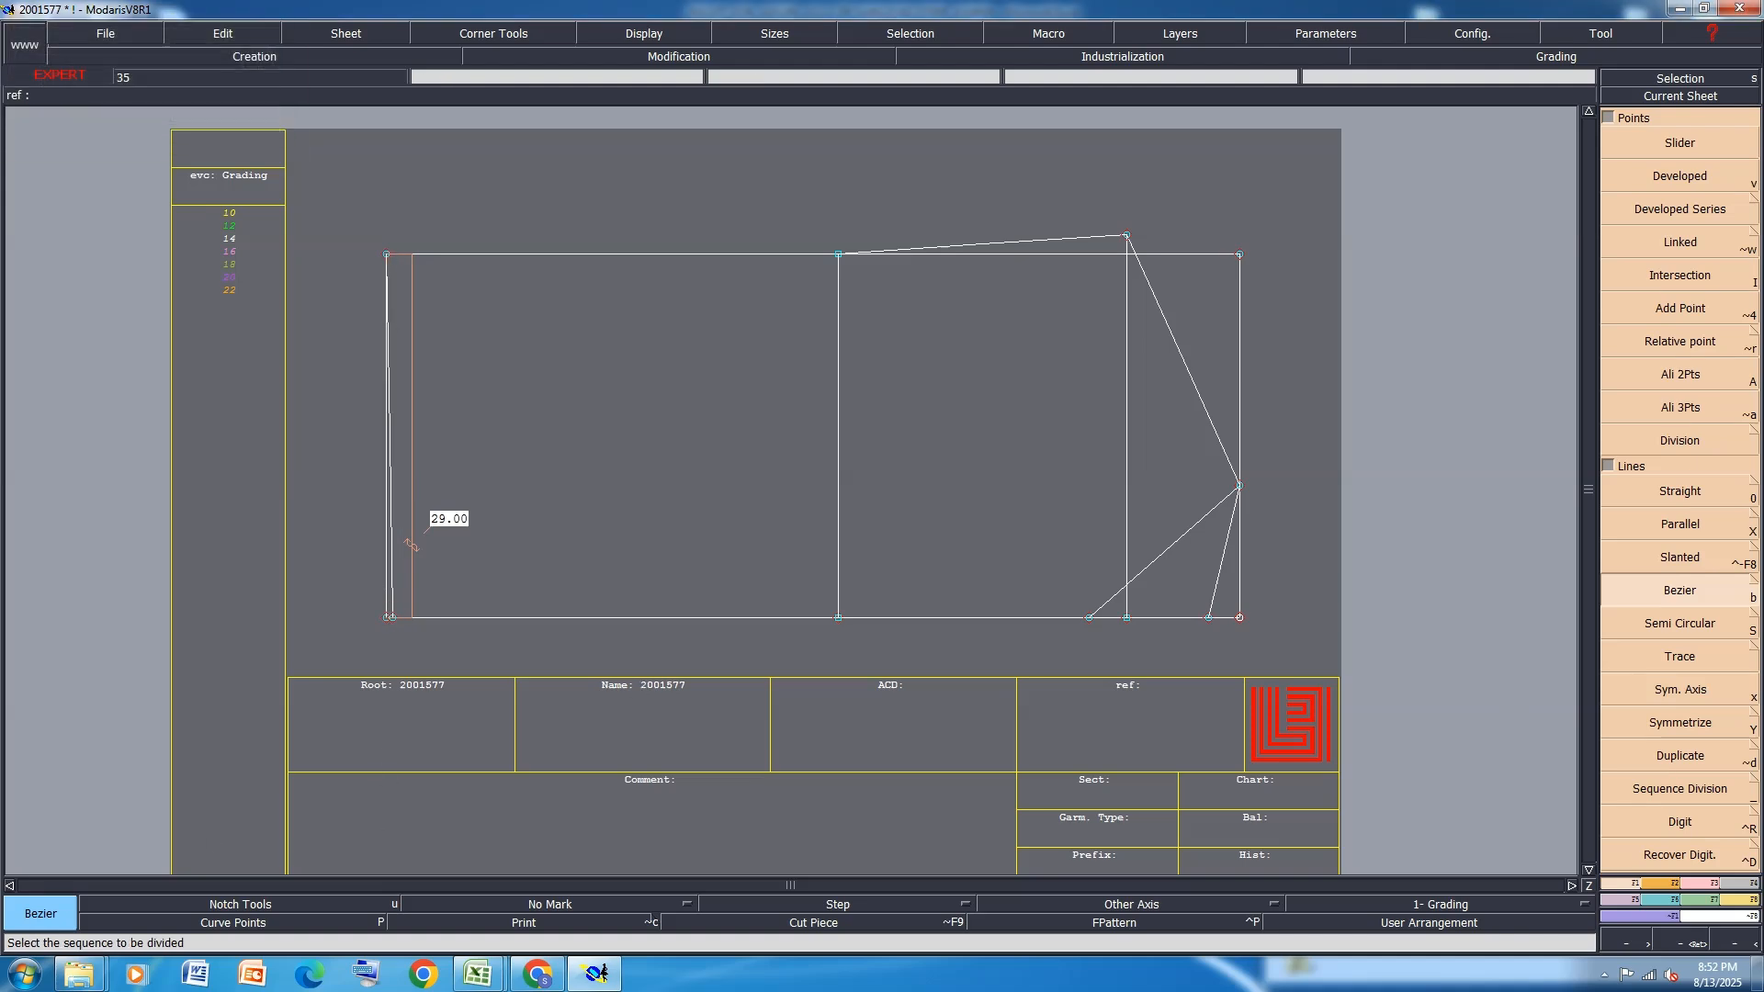
left_click(1696, 882)
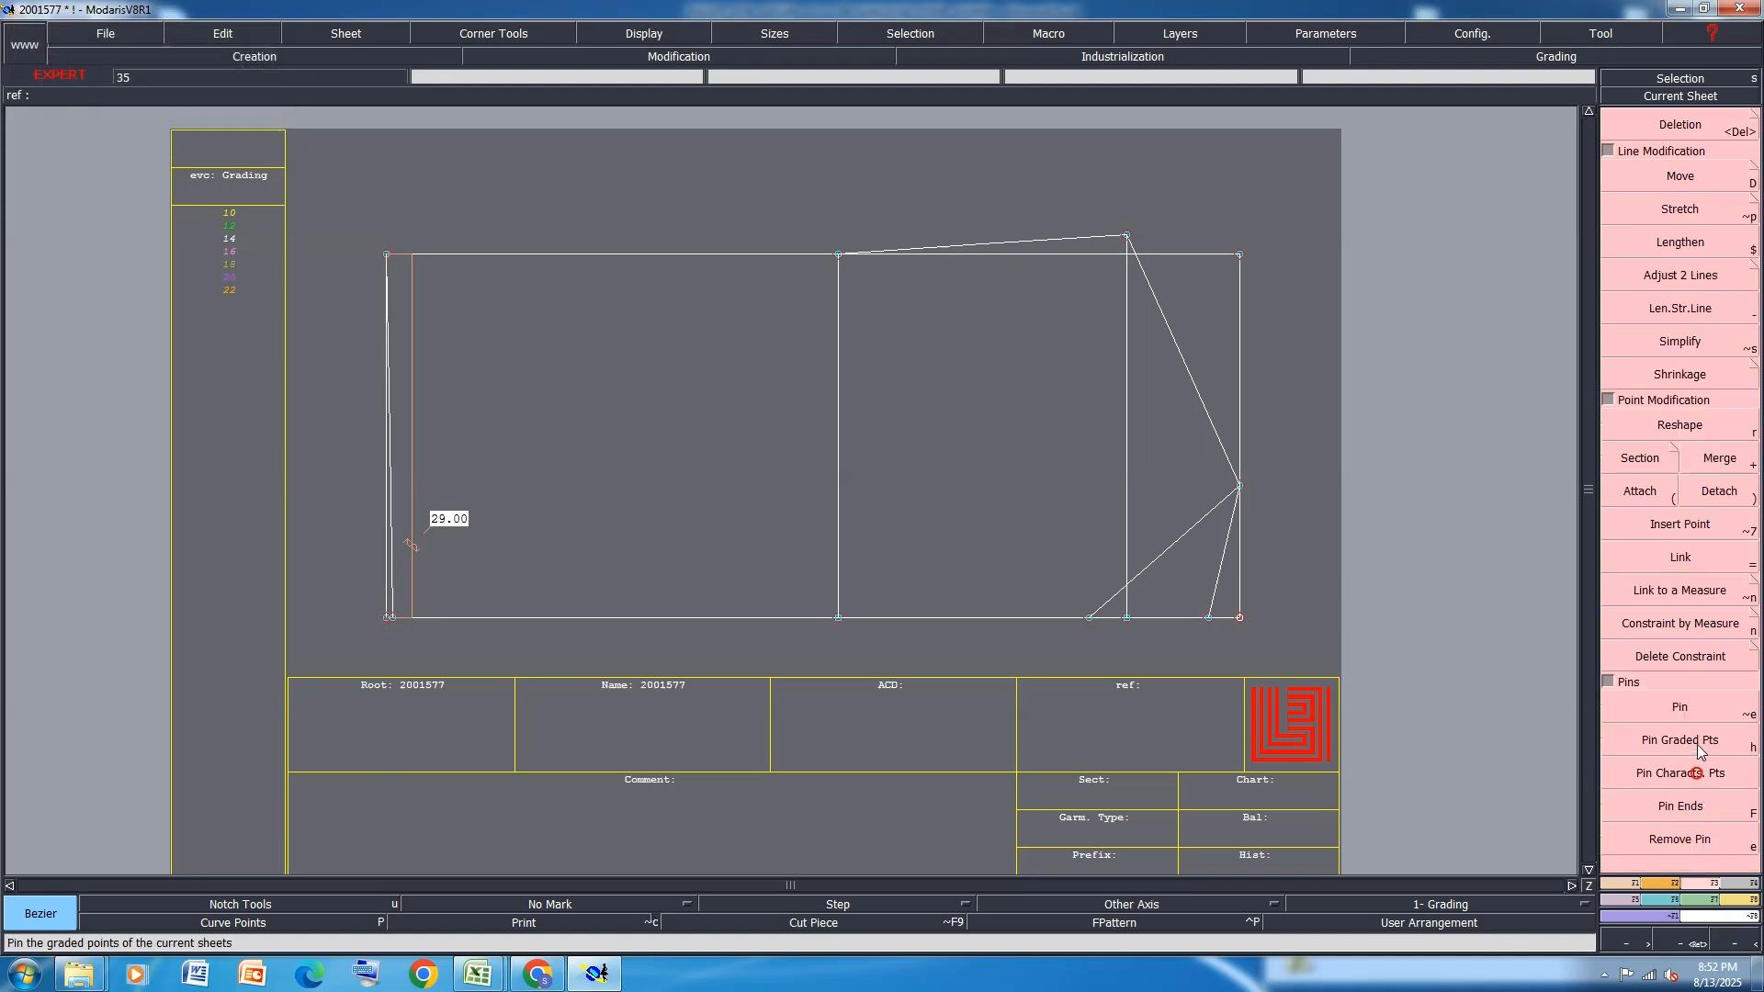
left_click(1698, 744)
left_click(1680, 176)
left_click(387, 258)
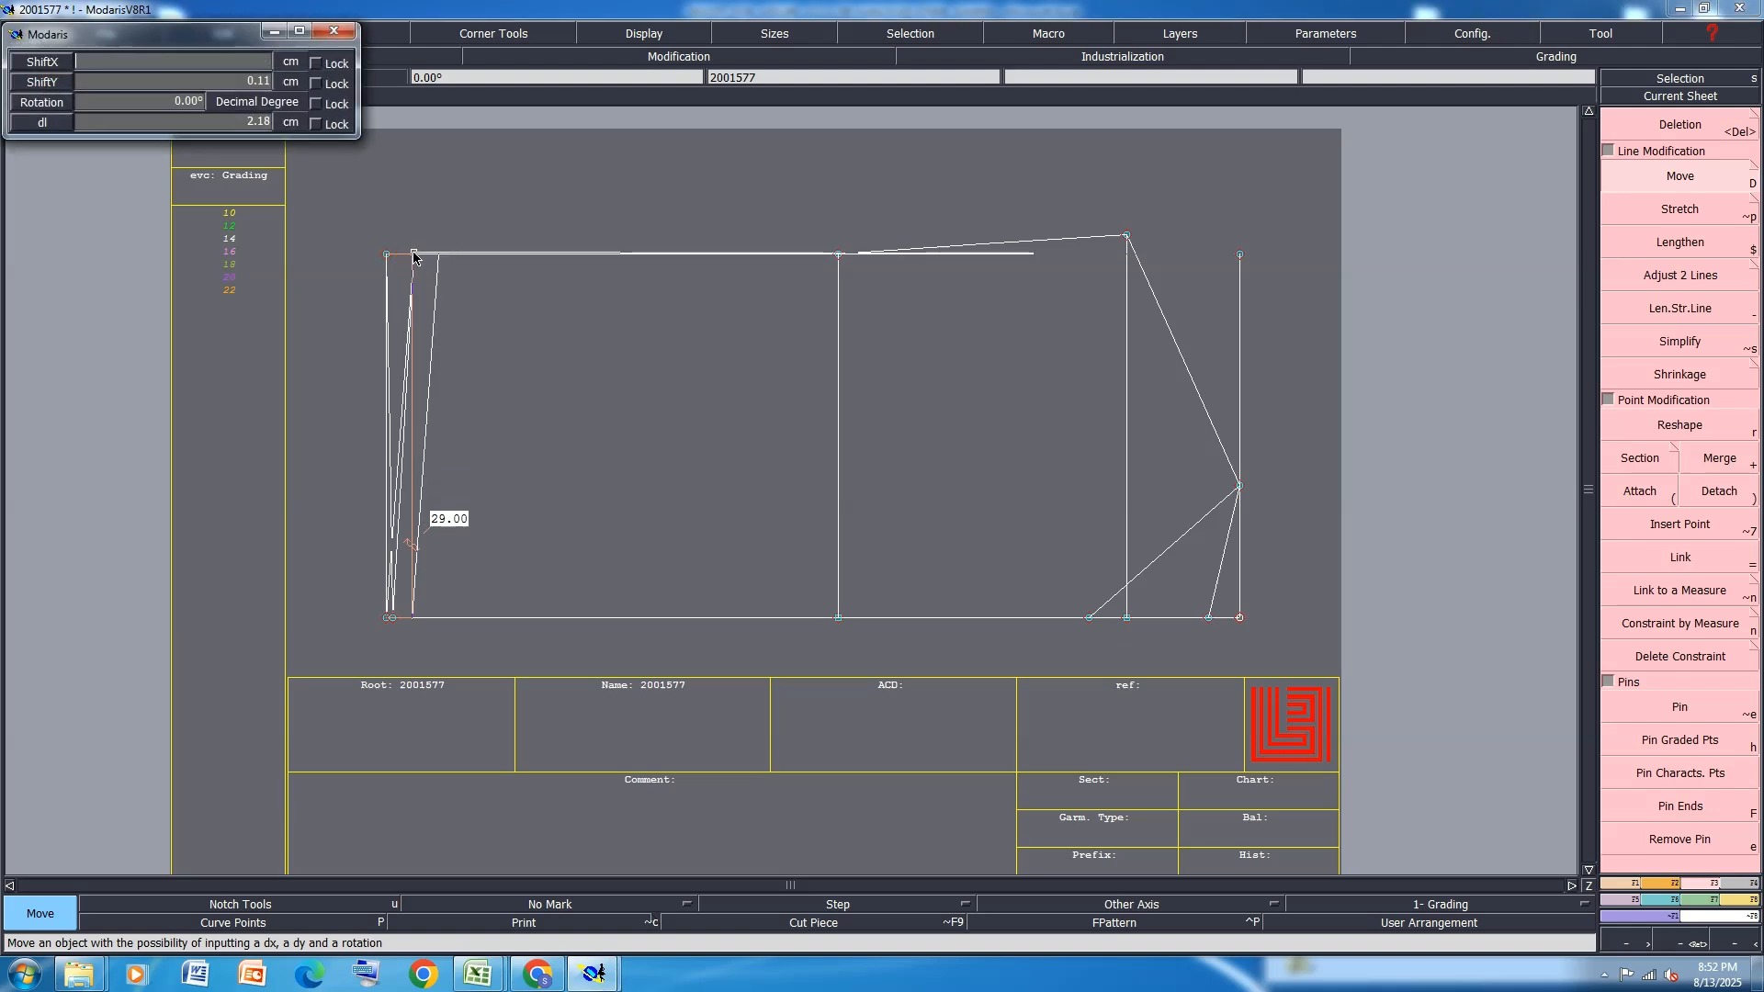
type("1")
key("Return")
type("00")
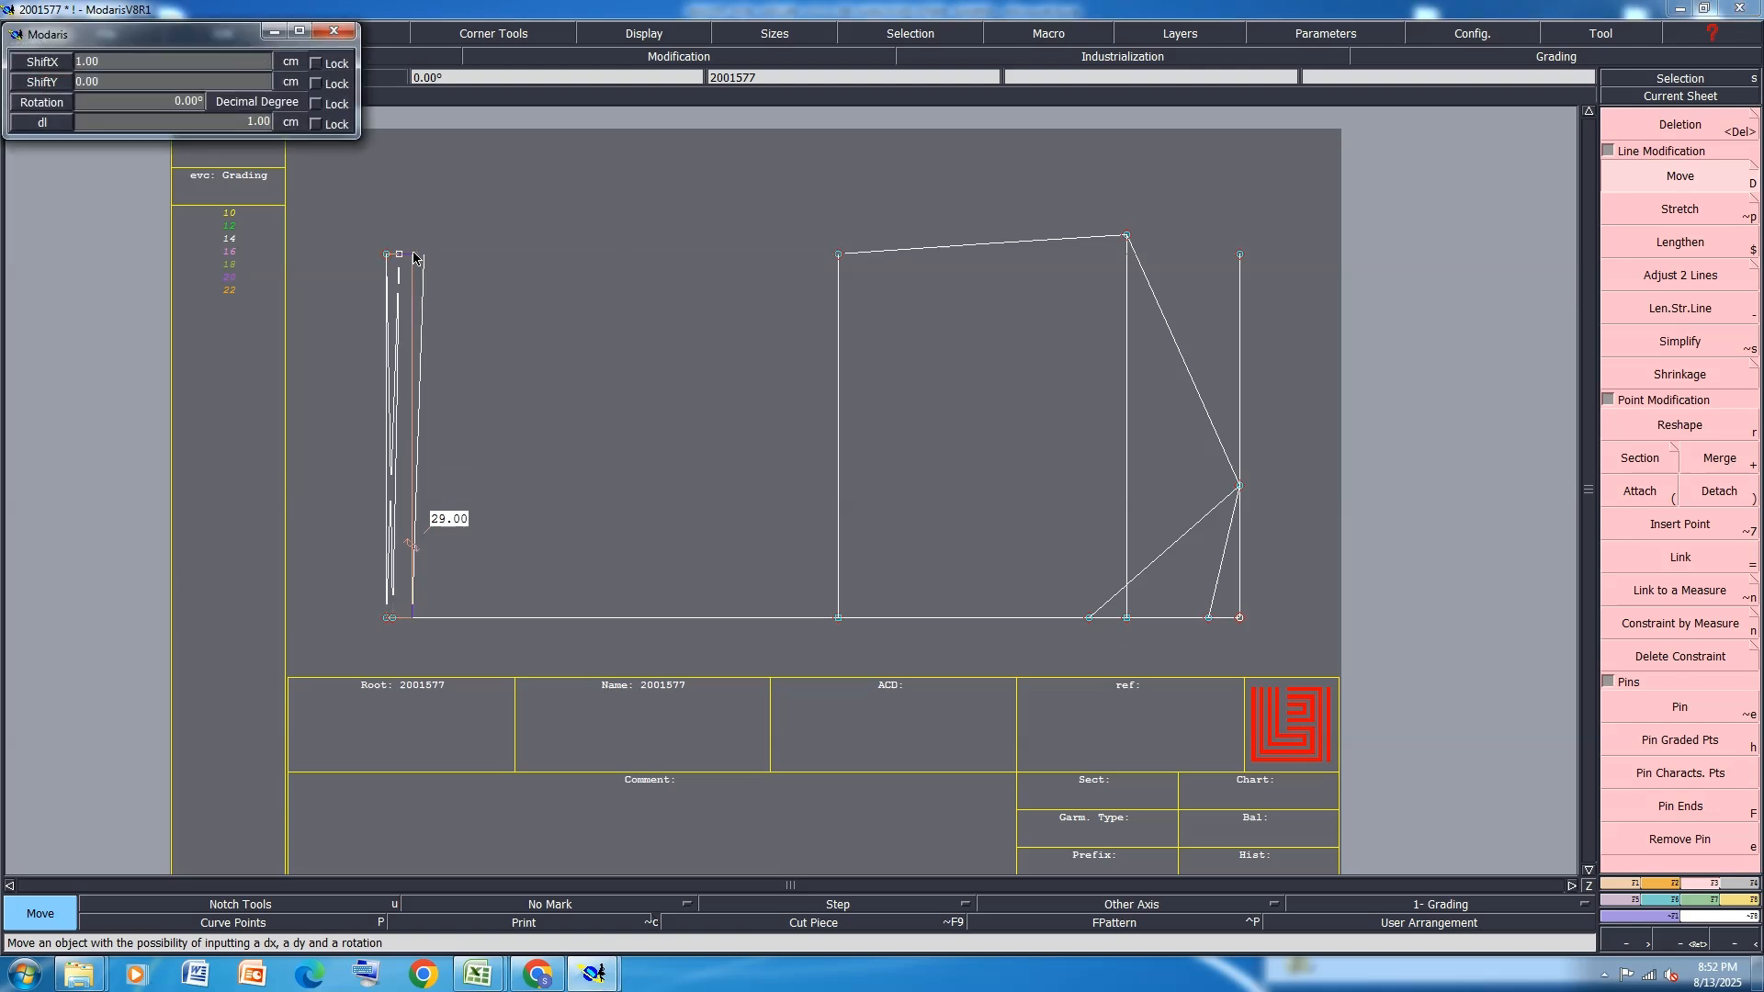
key("Return")
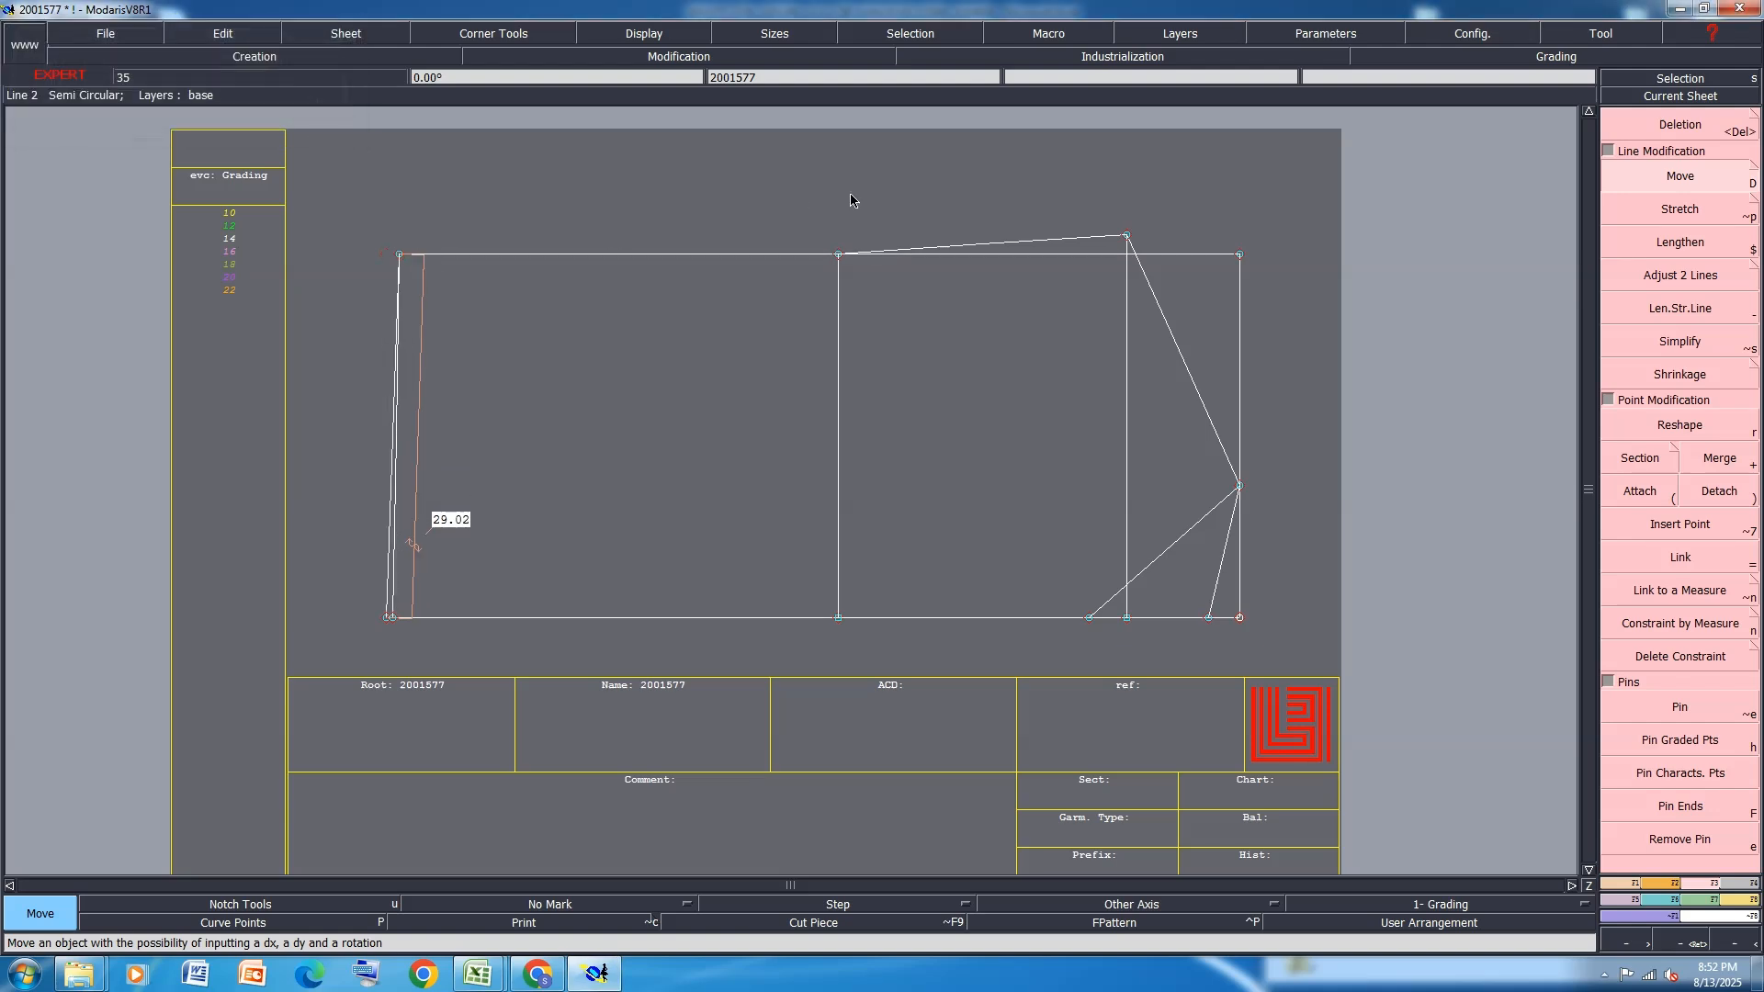
Delete the rectangle's upper horizontal line and draw a Bezier side seam from the underarm point to the shifted hem corner
key("Delete")
left_click(1204, 253)
key("l")
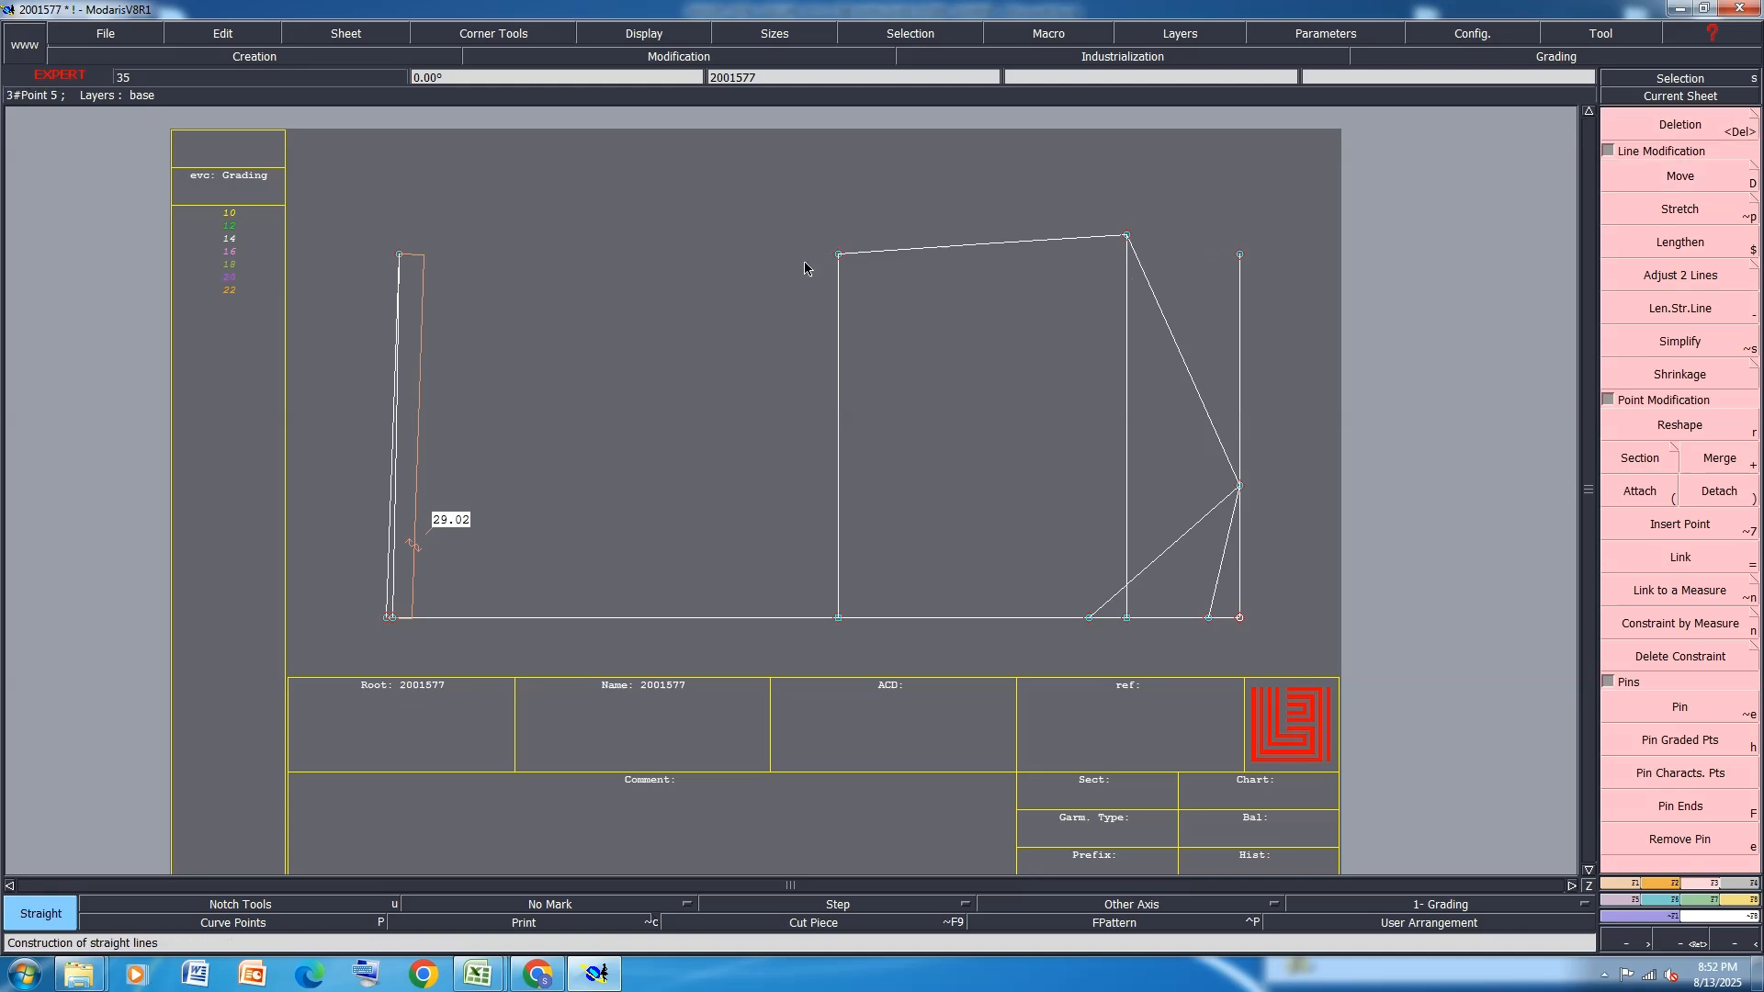
left_click(1625, 884)
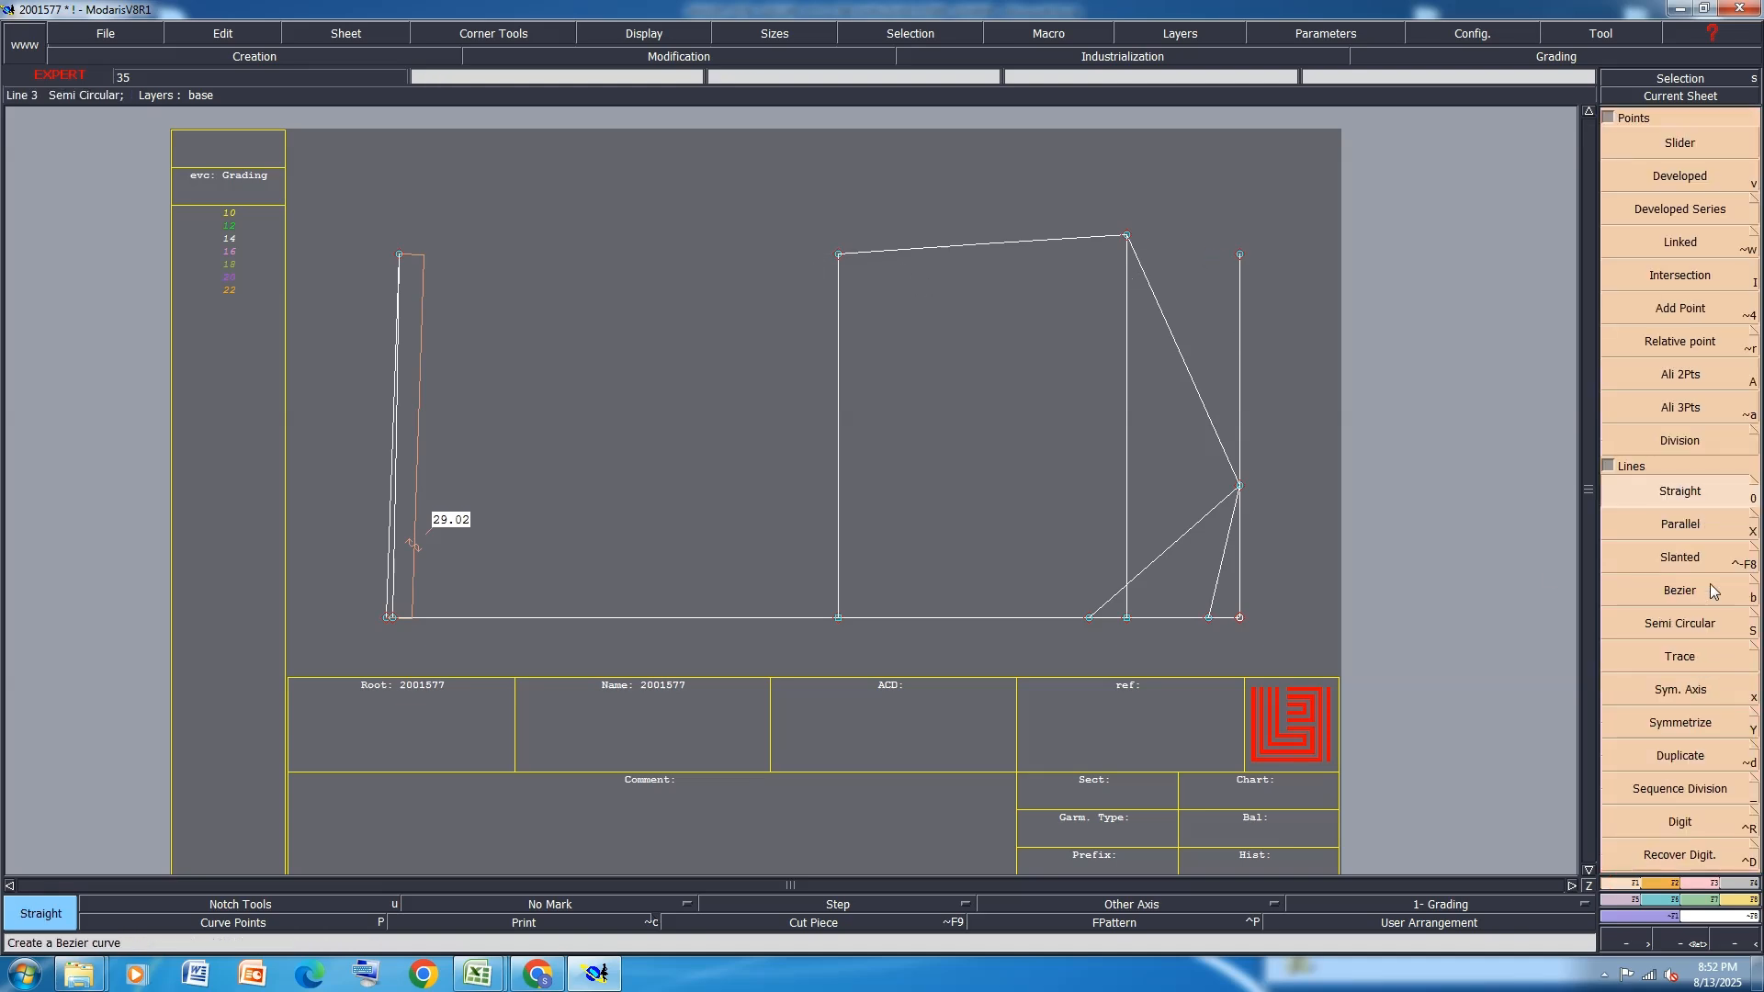
left_click(1692, 599)
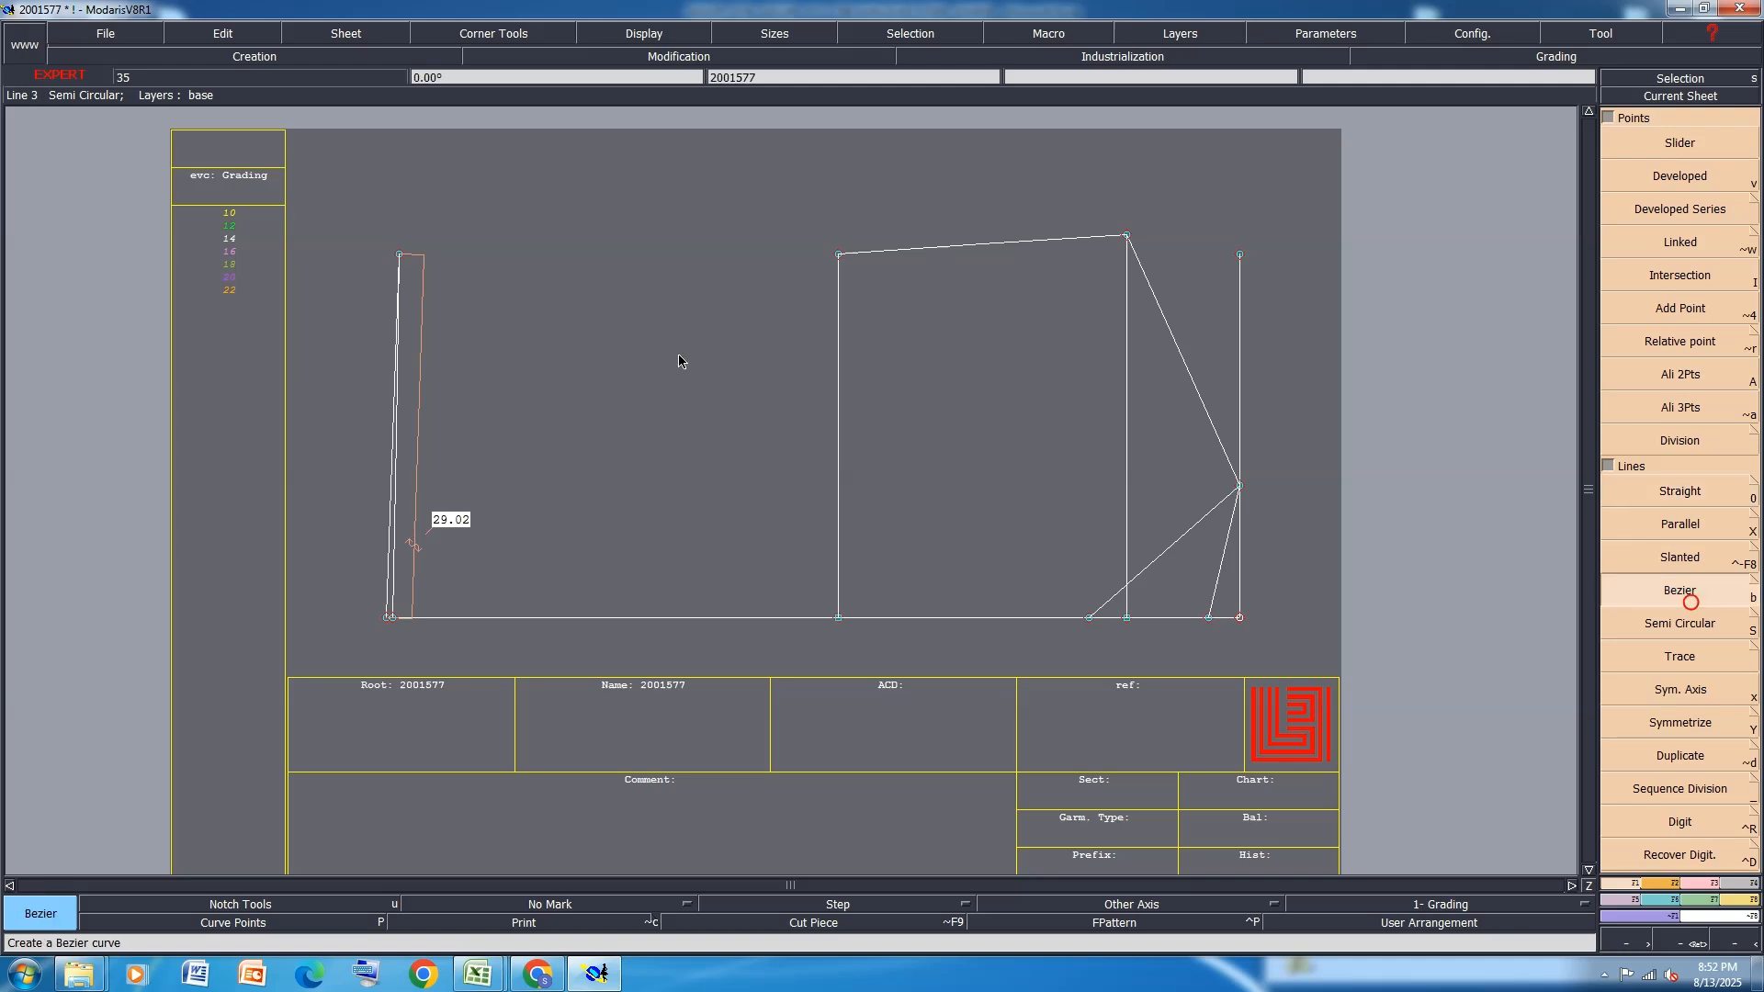
left_click(838, 254)
right_click(400, 254)
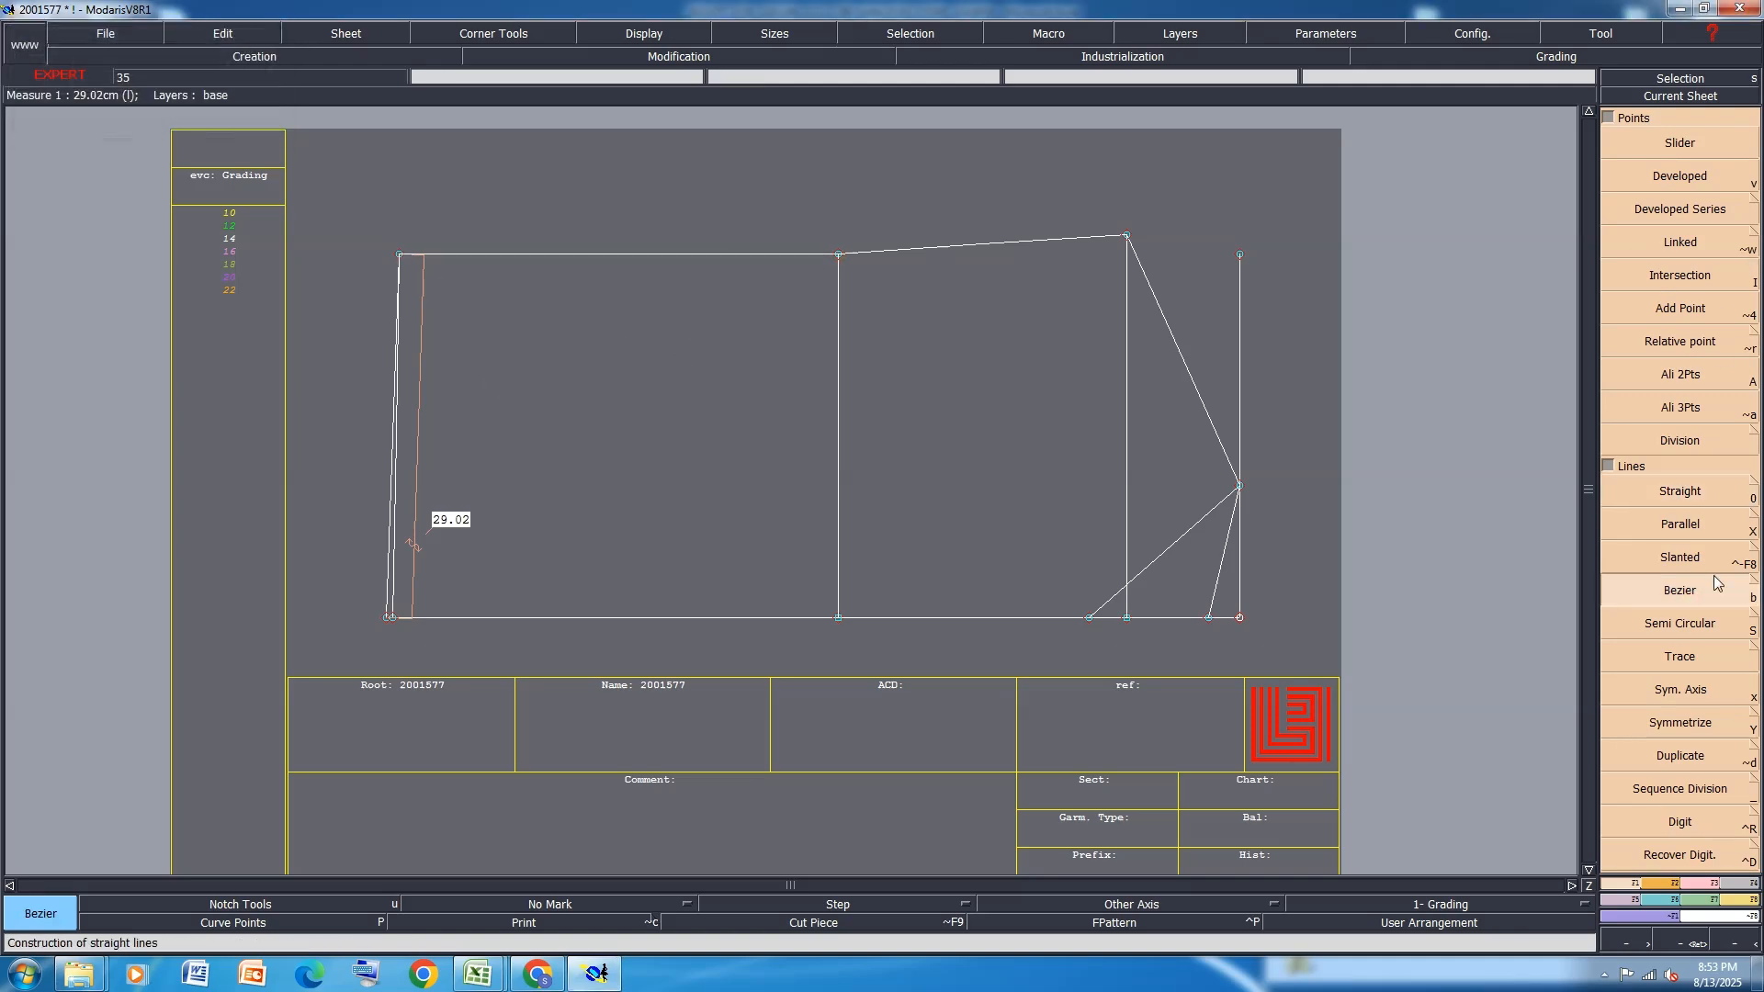
Delete the measurement annotation beside the hem line
left_click(1698, 884)
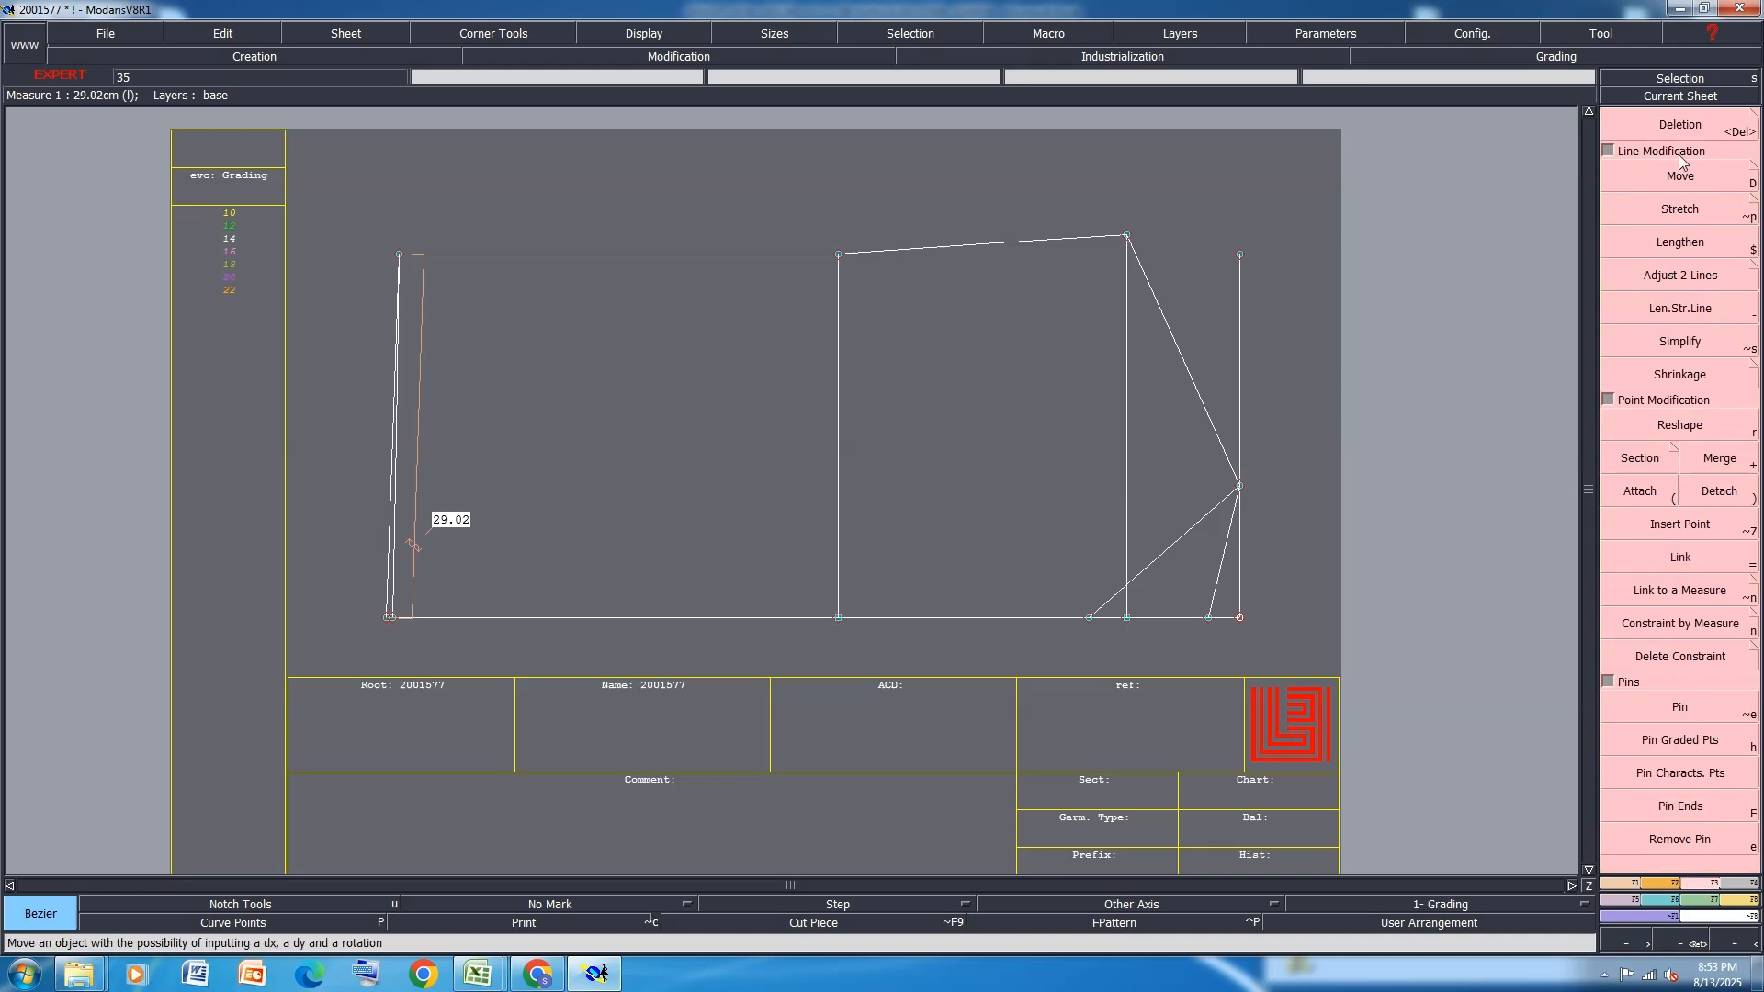
left_click(1682, 124)
left_click(418, 511)
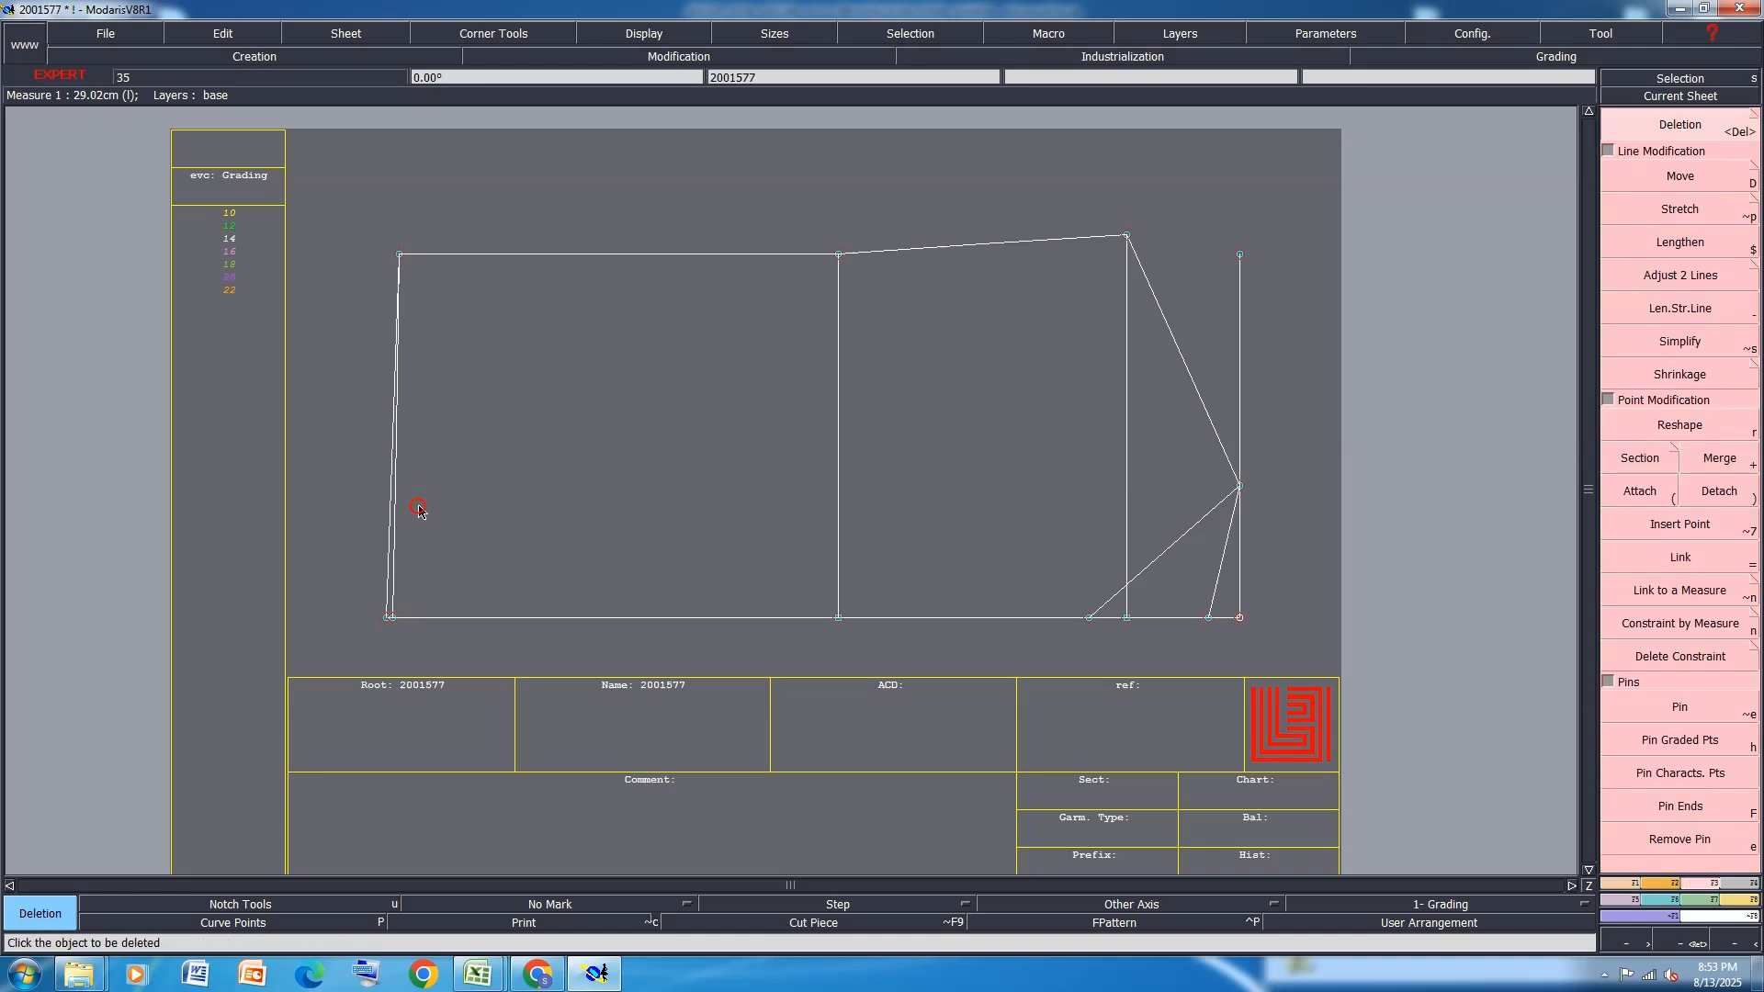
Save the model, continuing past the anomalies warning, and turn on the display of curve handles
key("ctrl+s")
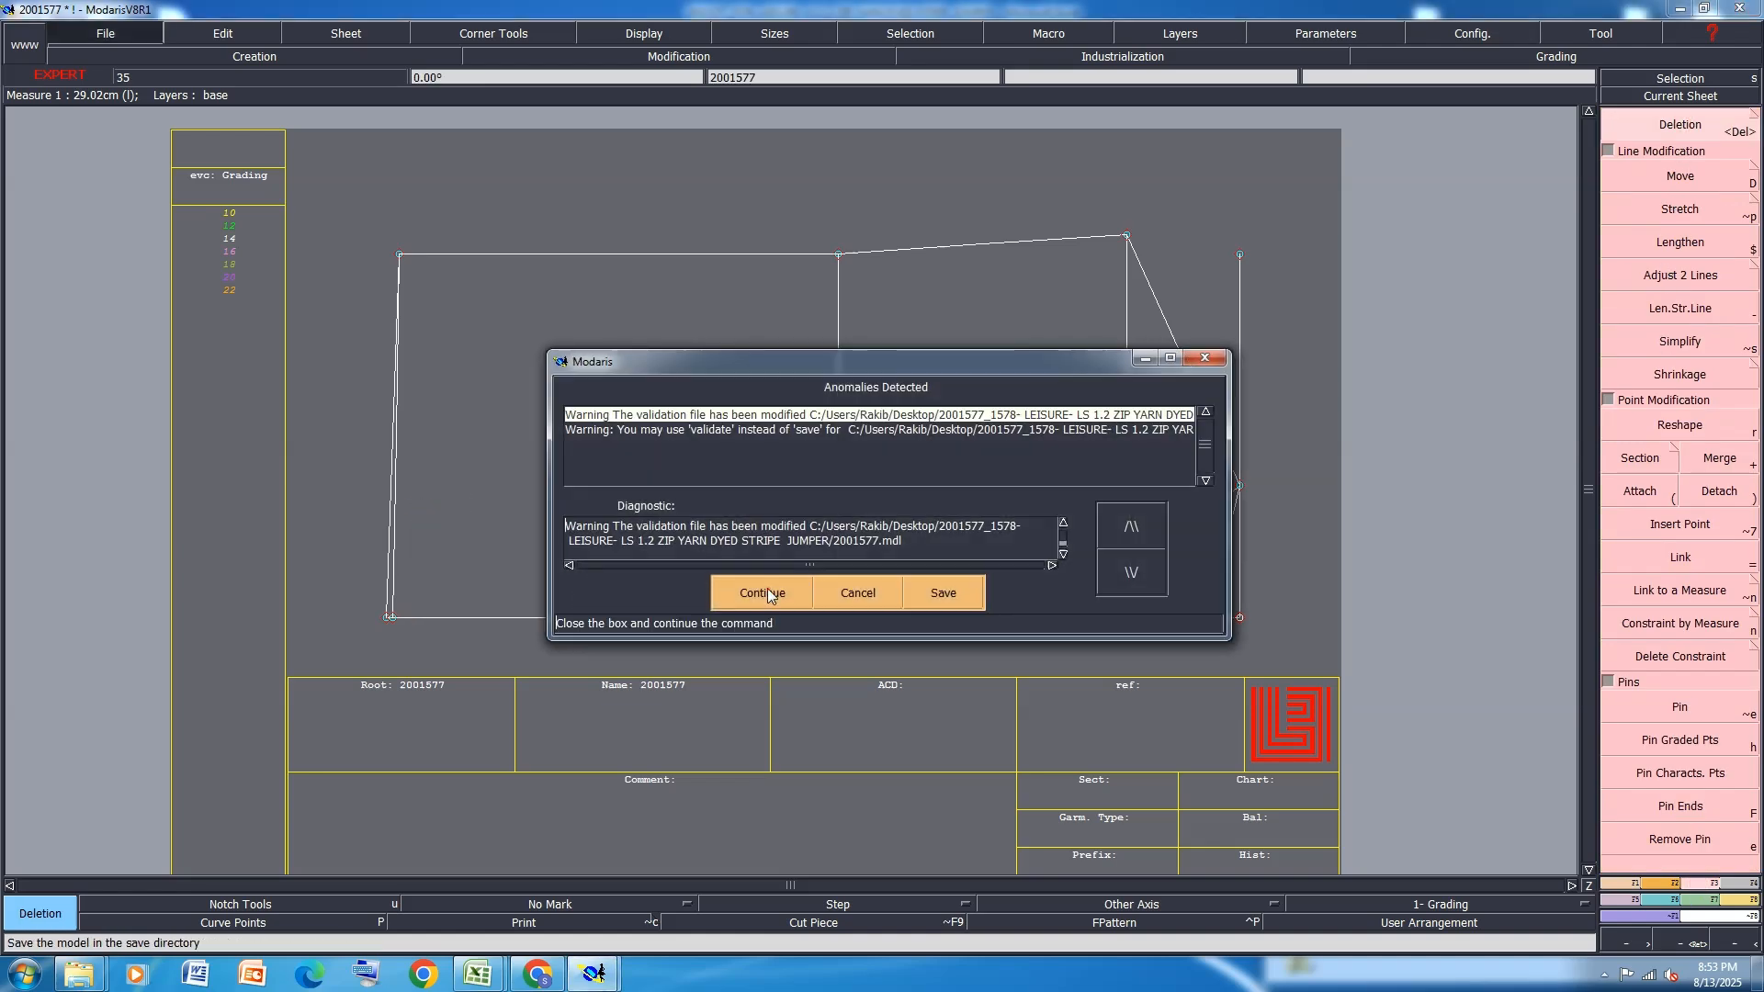
left_click(769, 589)
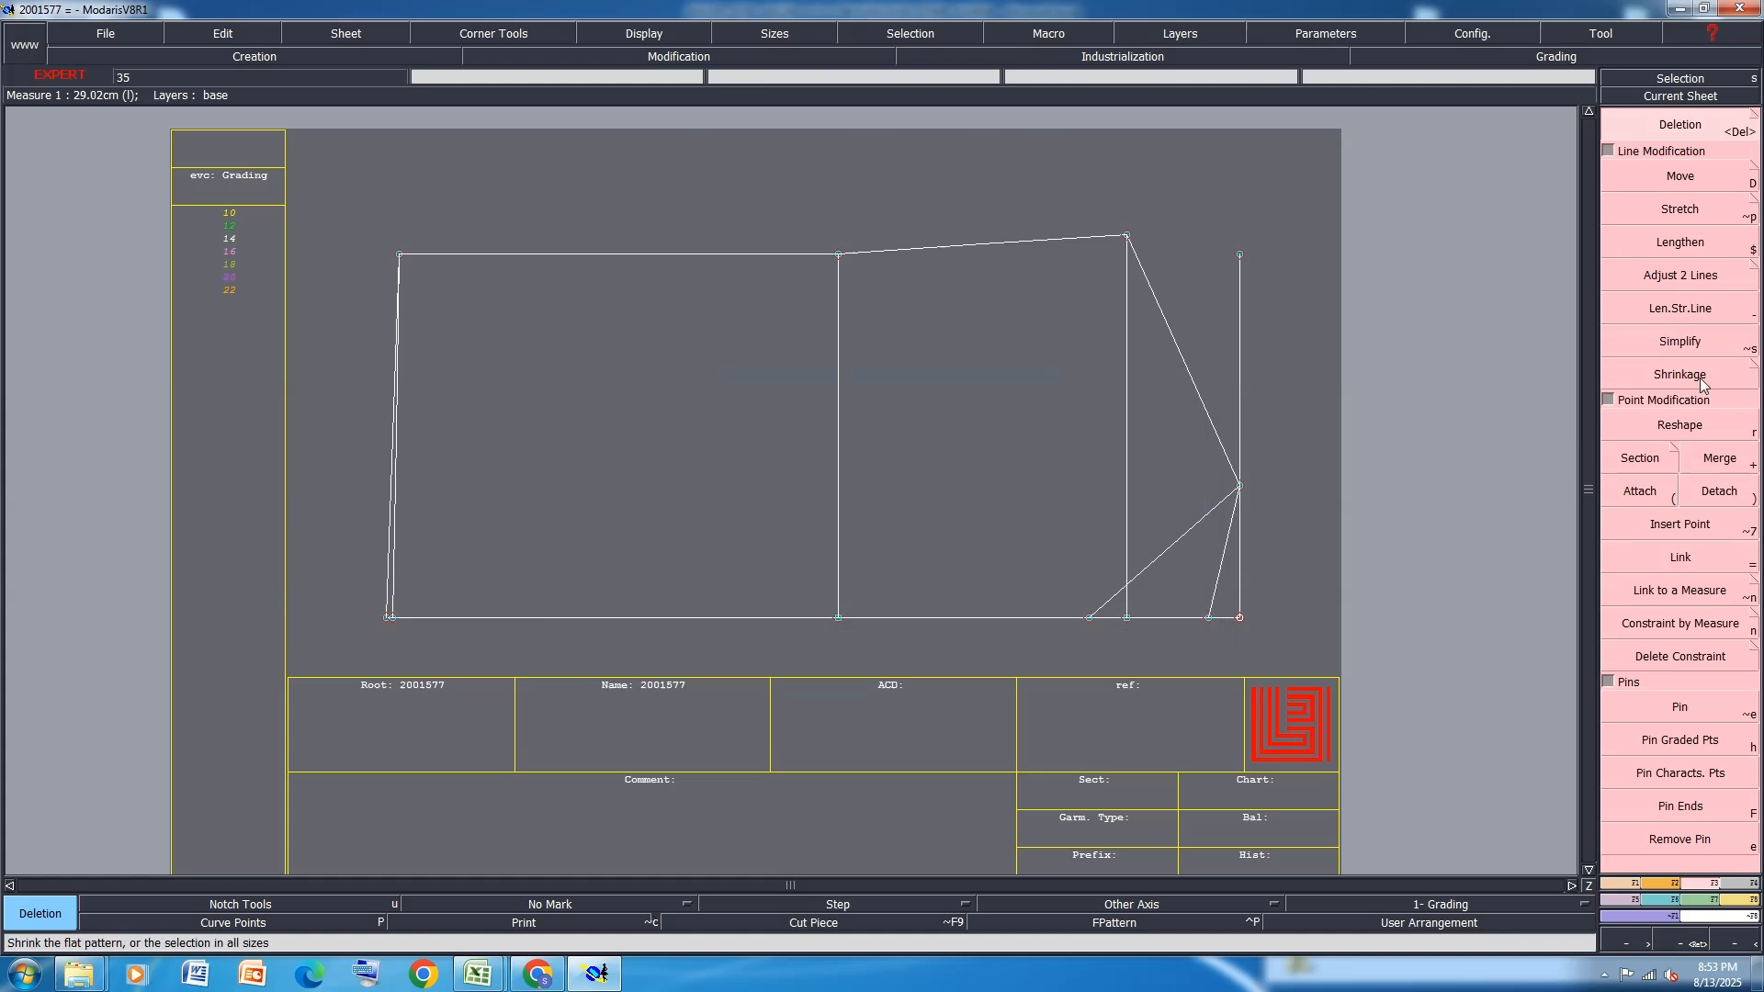
left_click(657, 37)
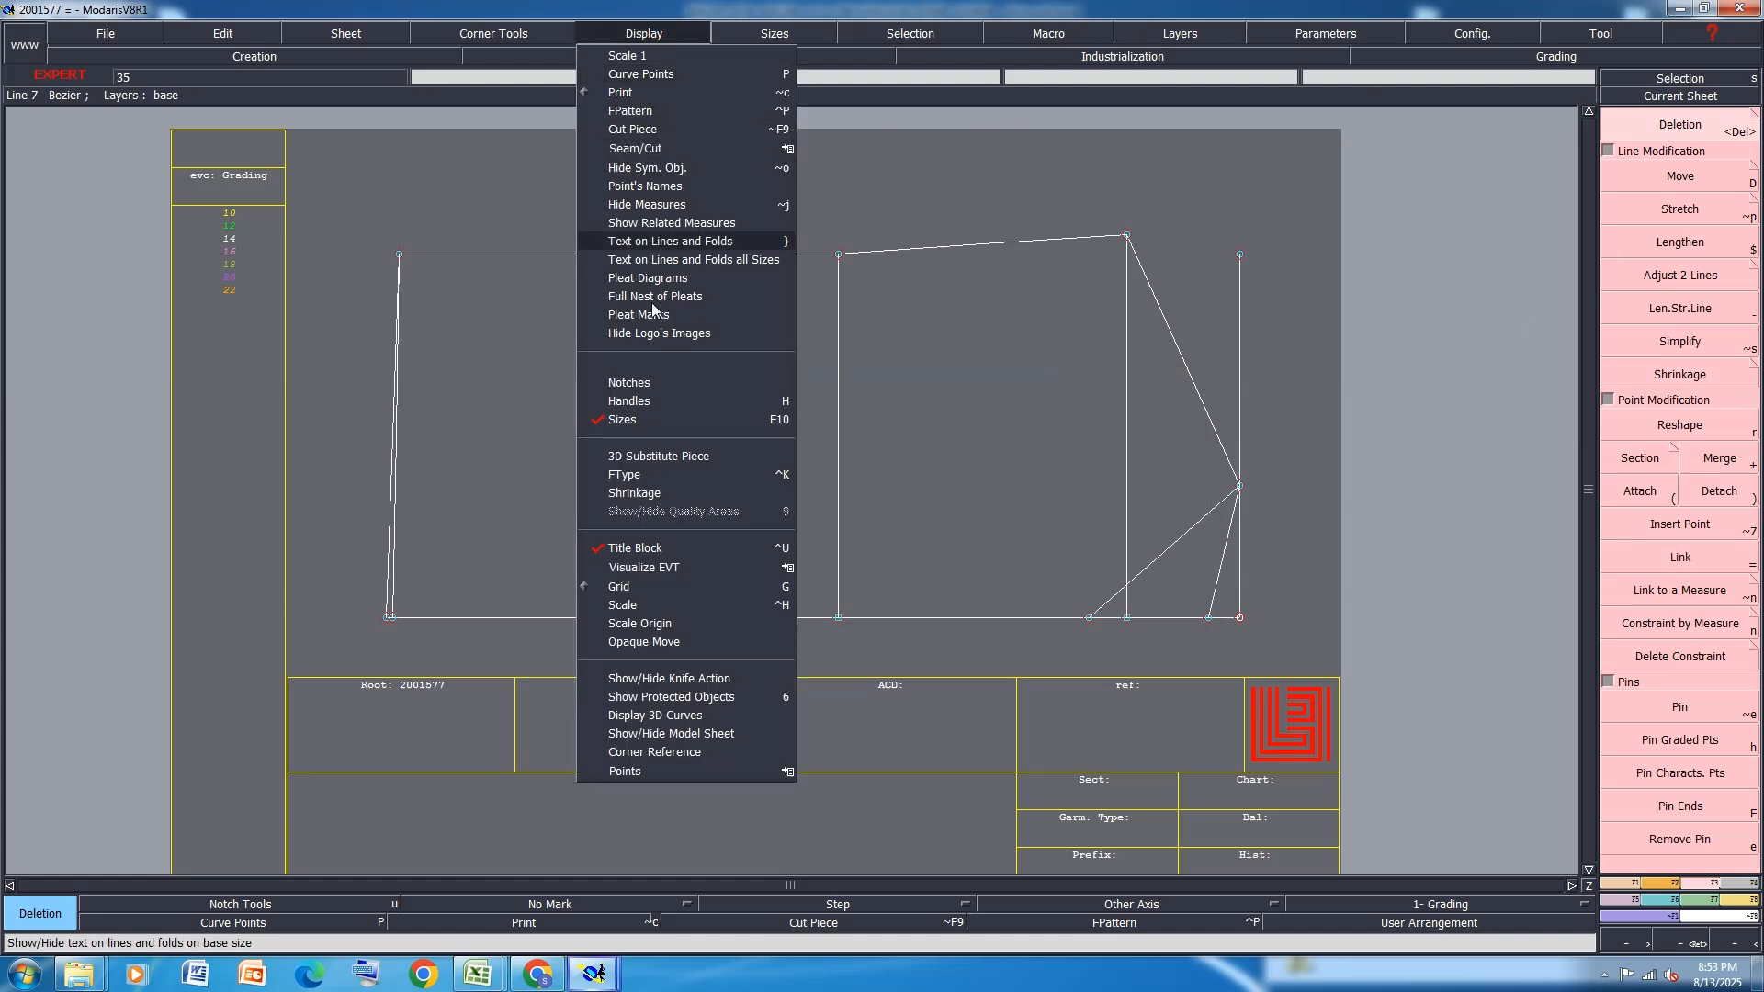
left_click(659, 397)
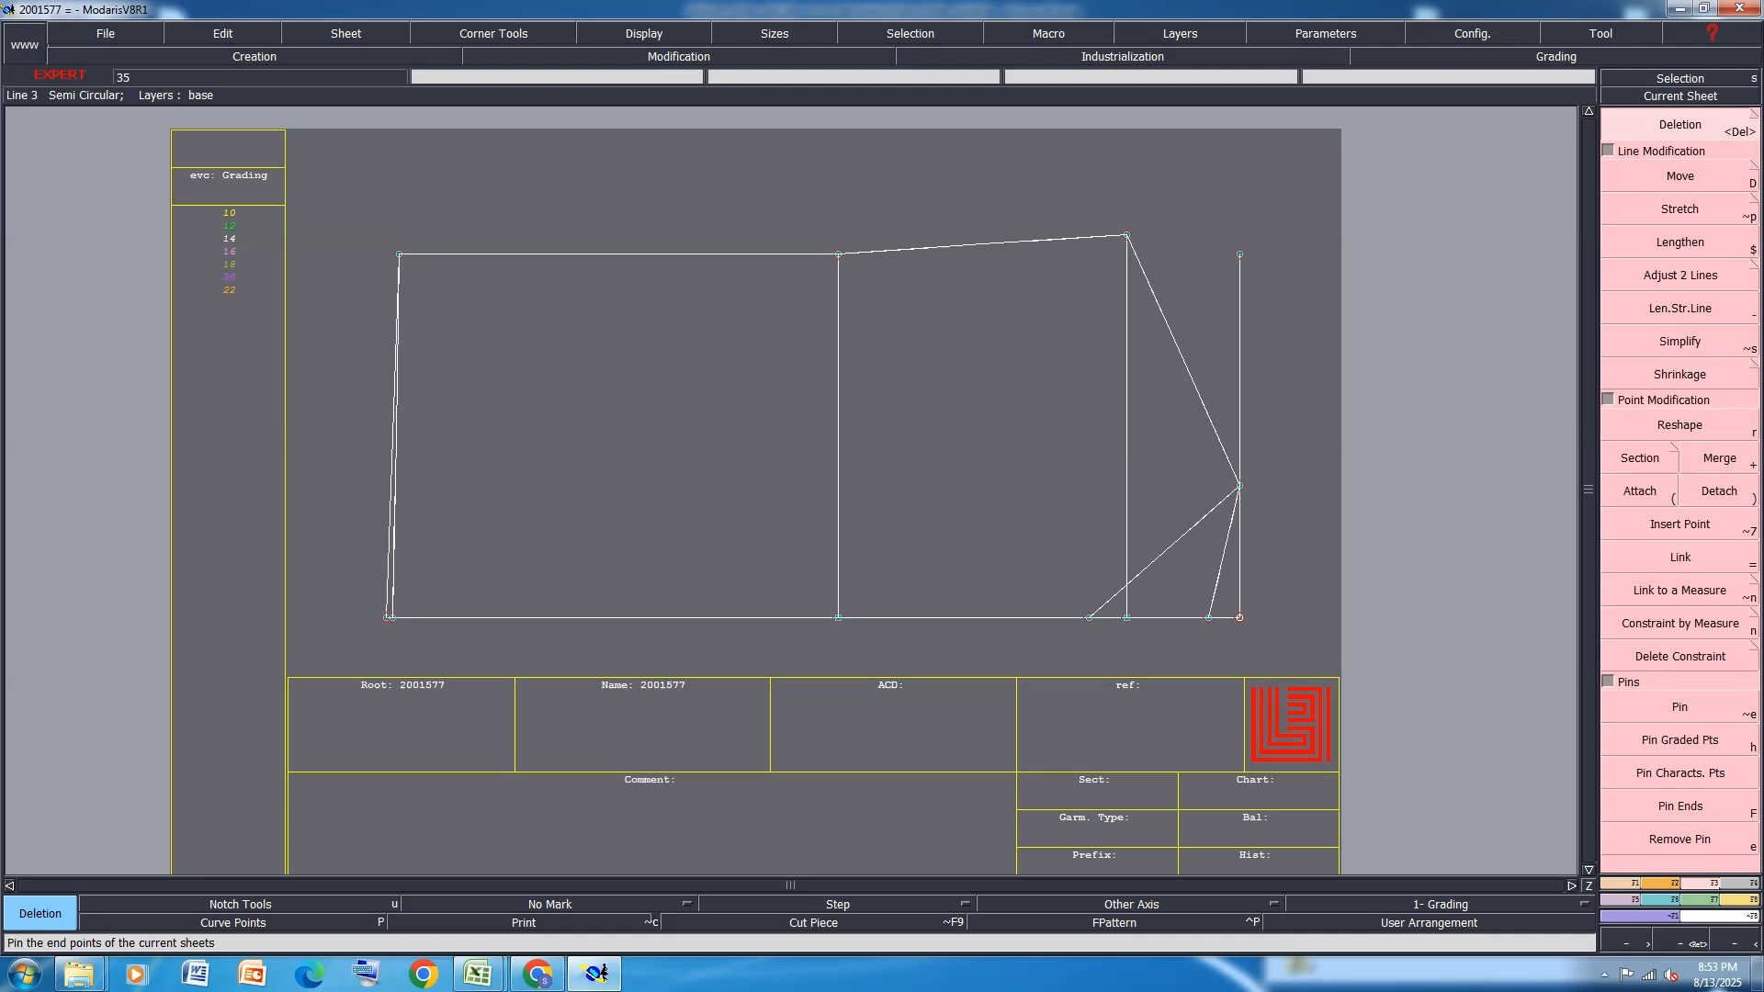
Switch the Curve with Constraint option for the Symmetrize command
left_click(1632, 886)
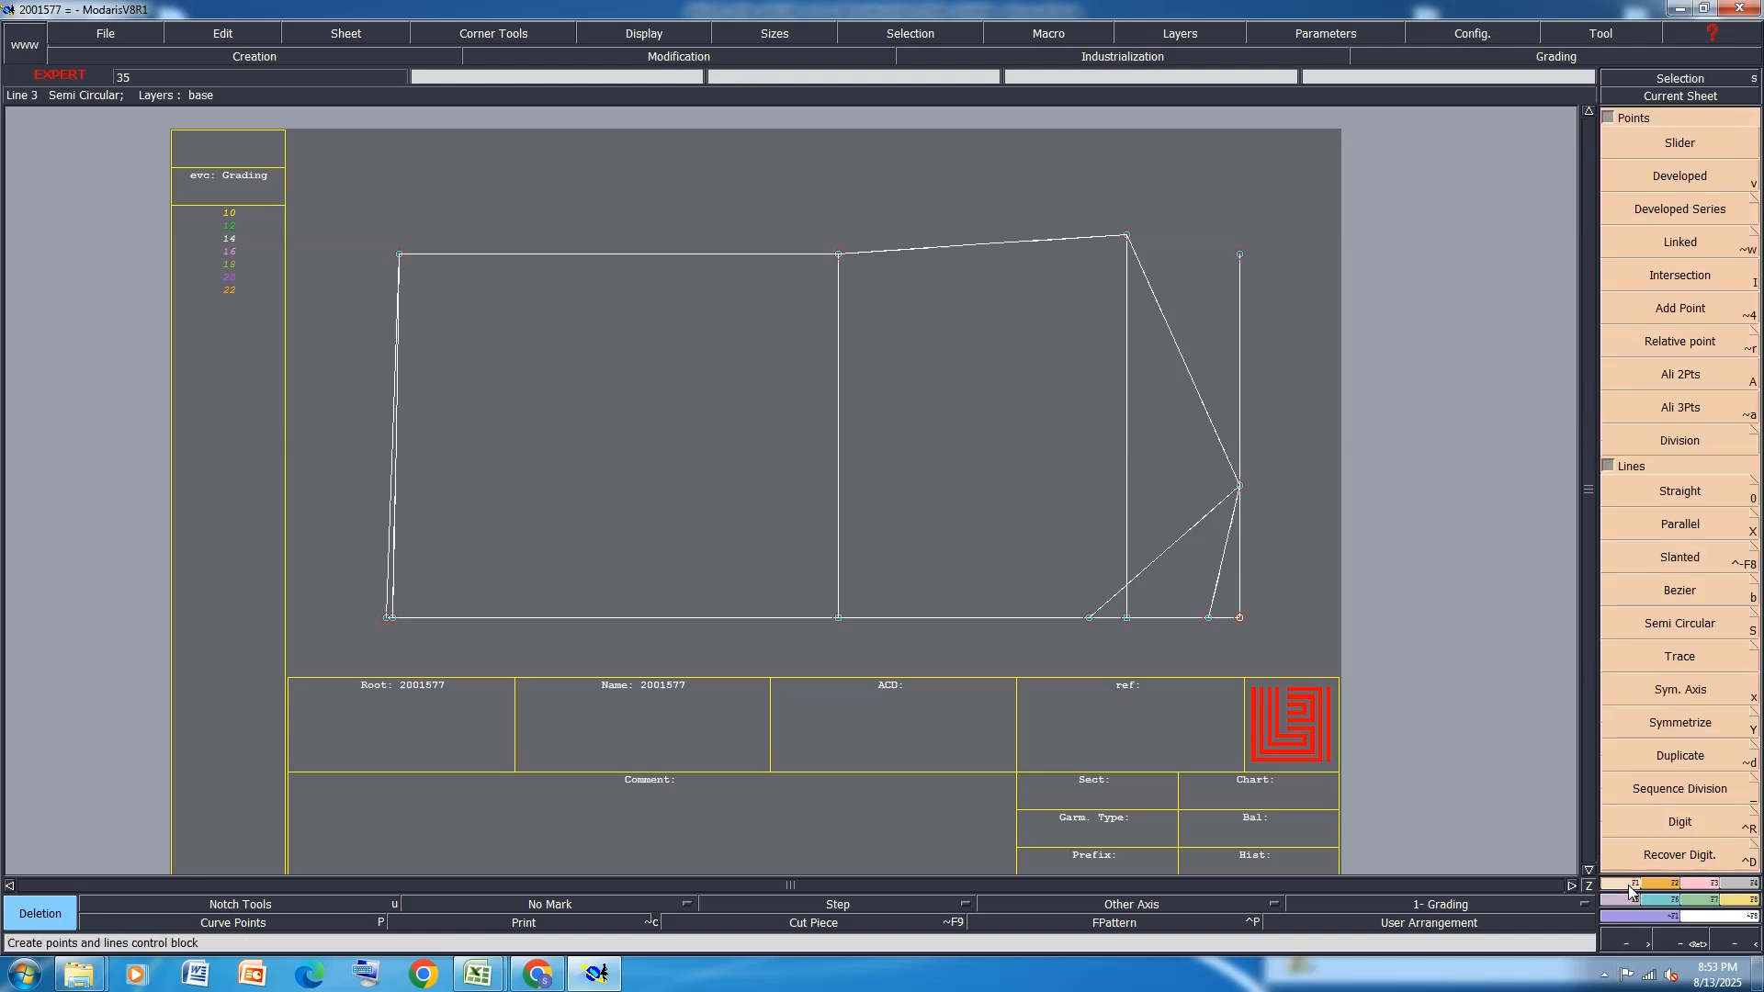
left_click(1687, 886)
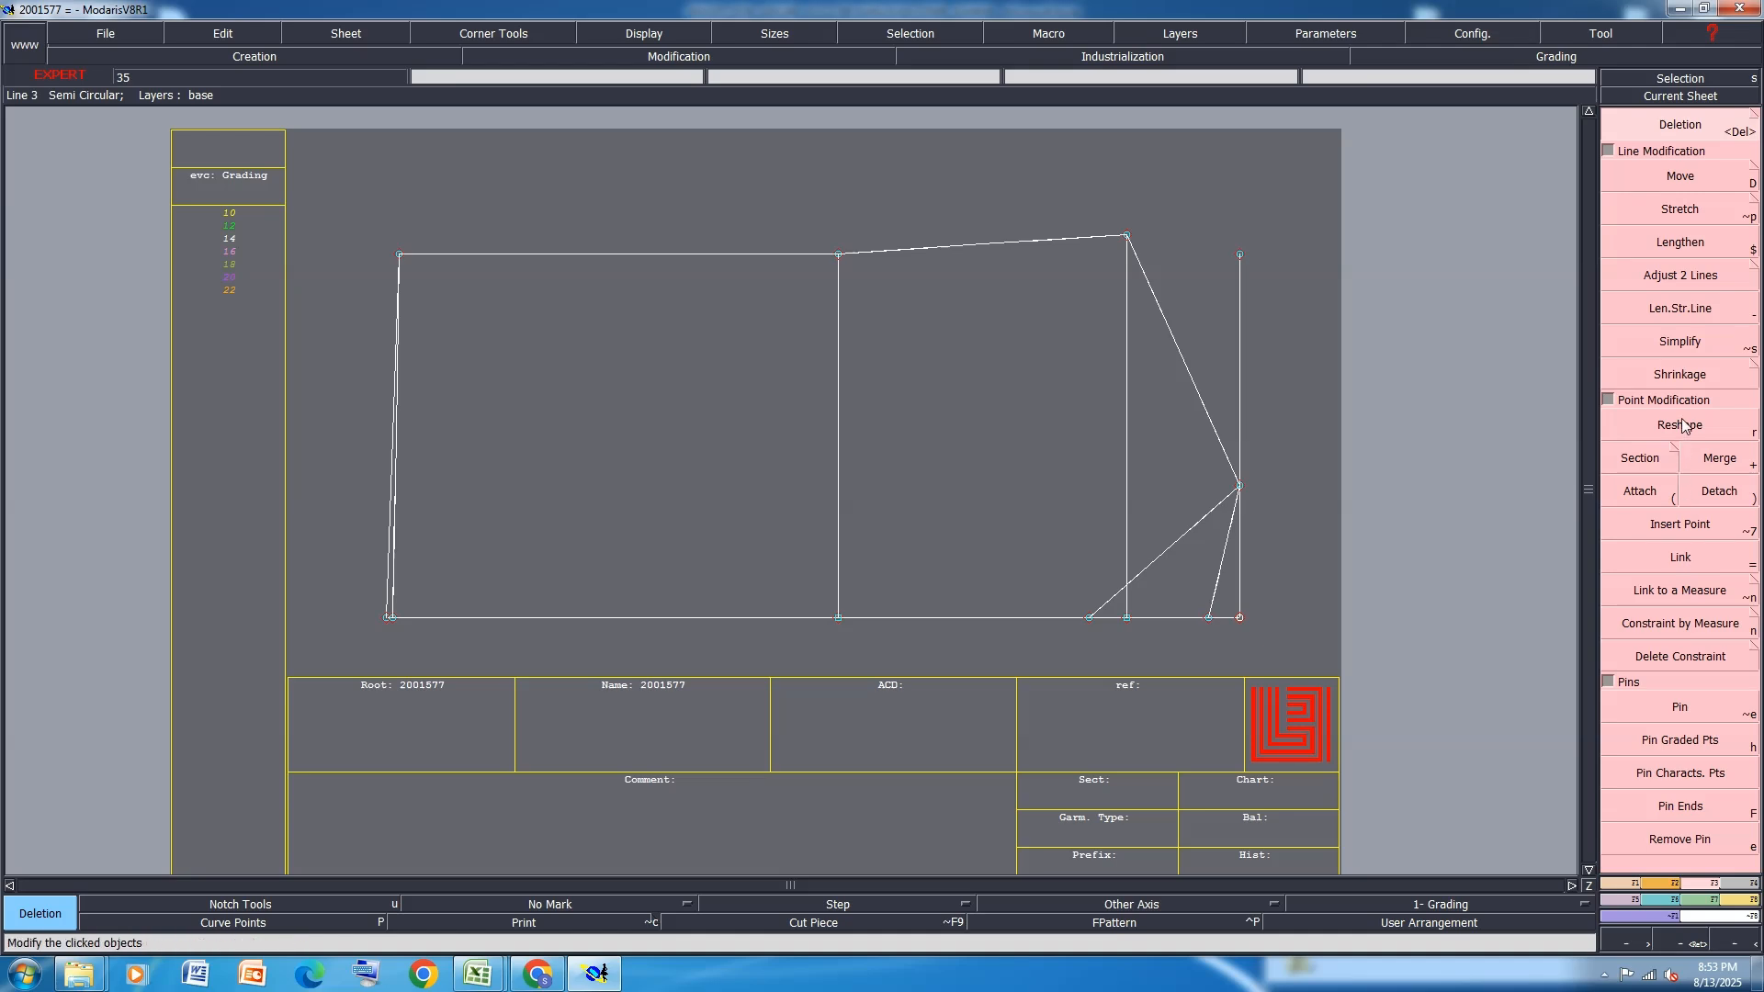
key("F1")
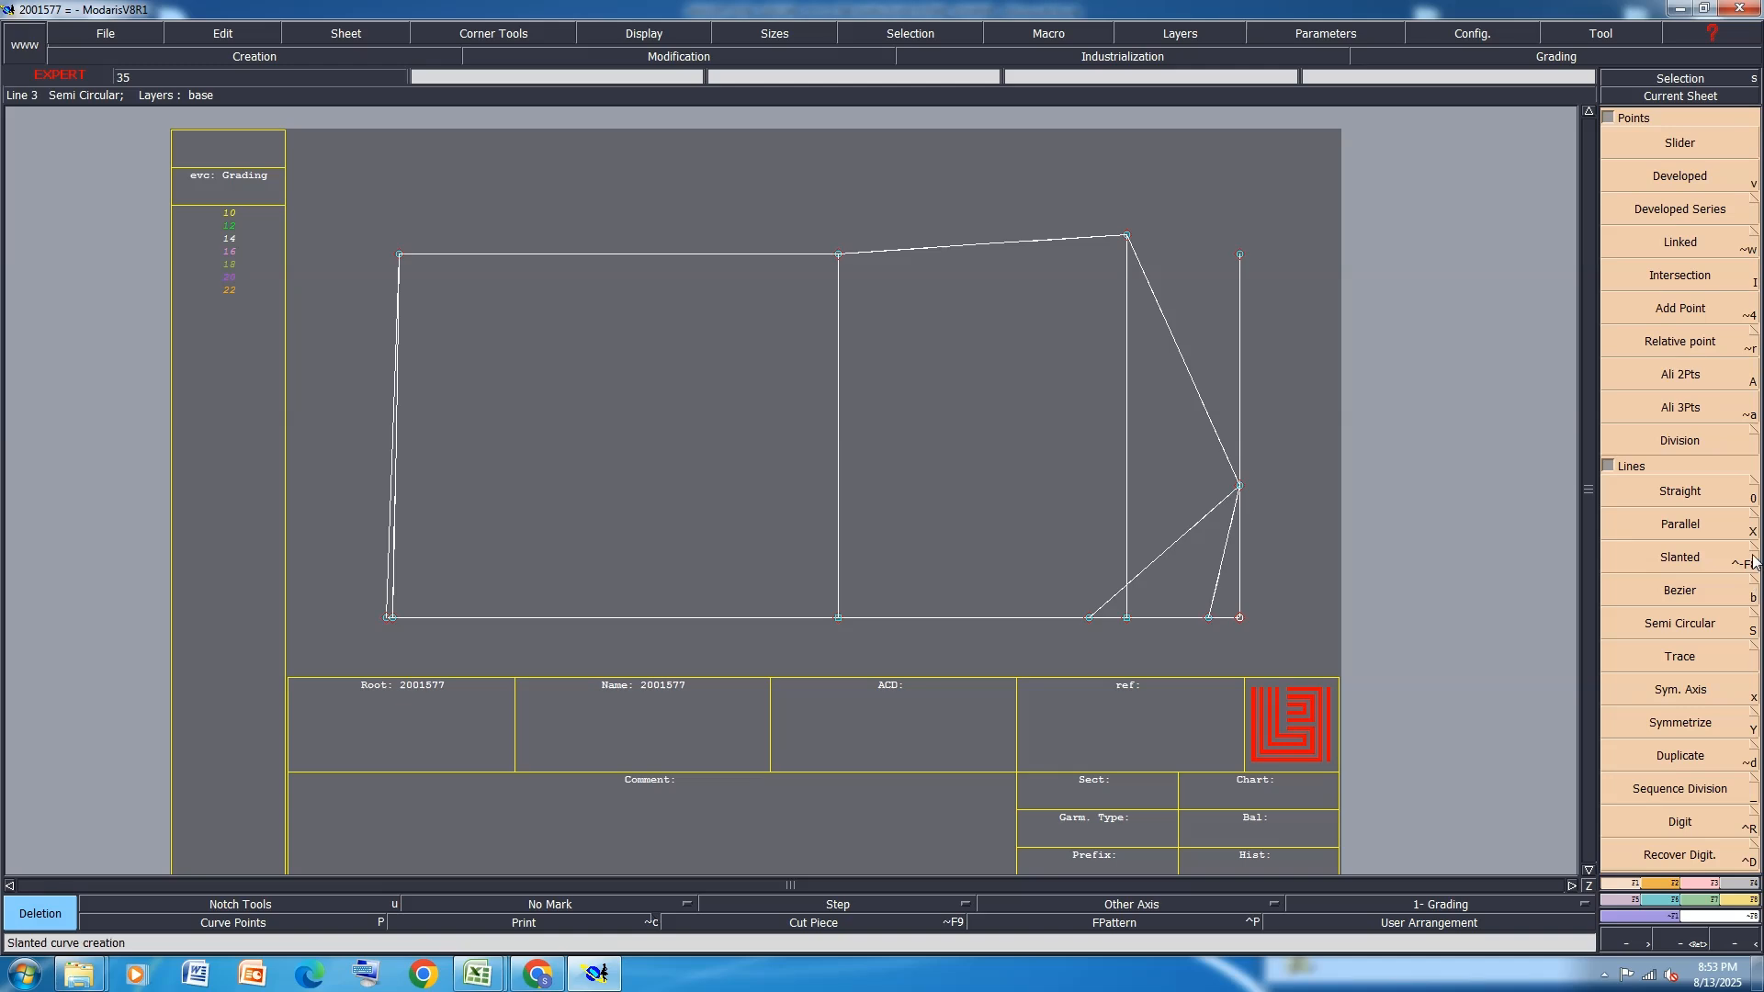
left_click(1751, 713)
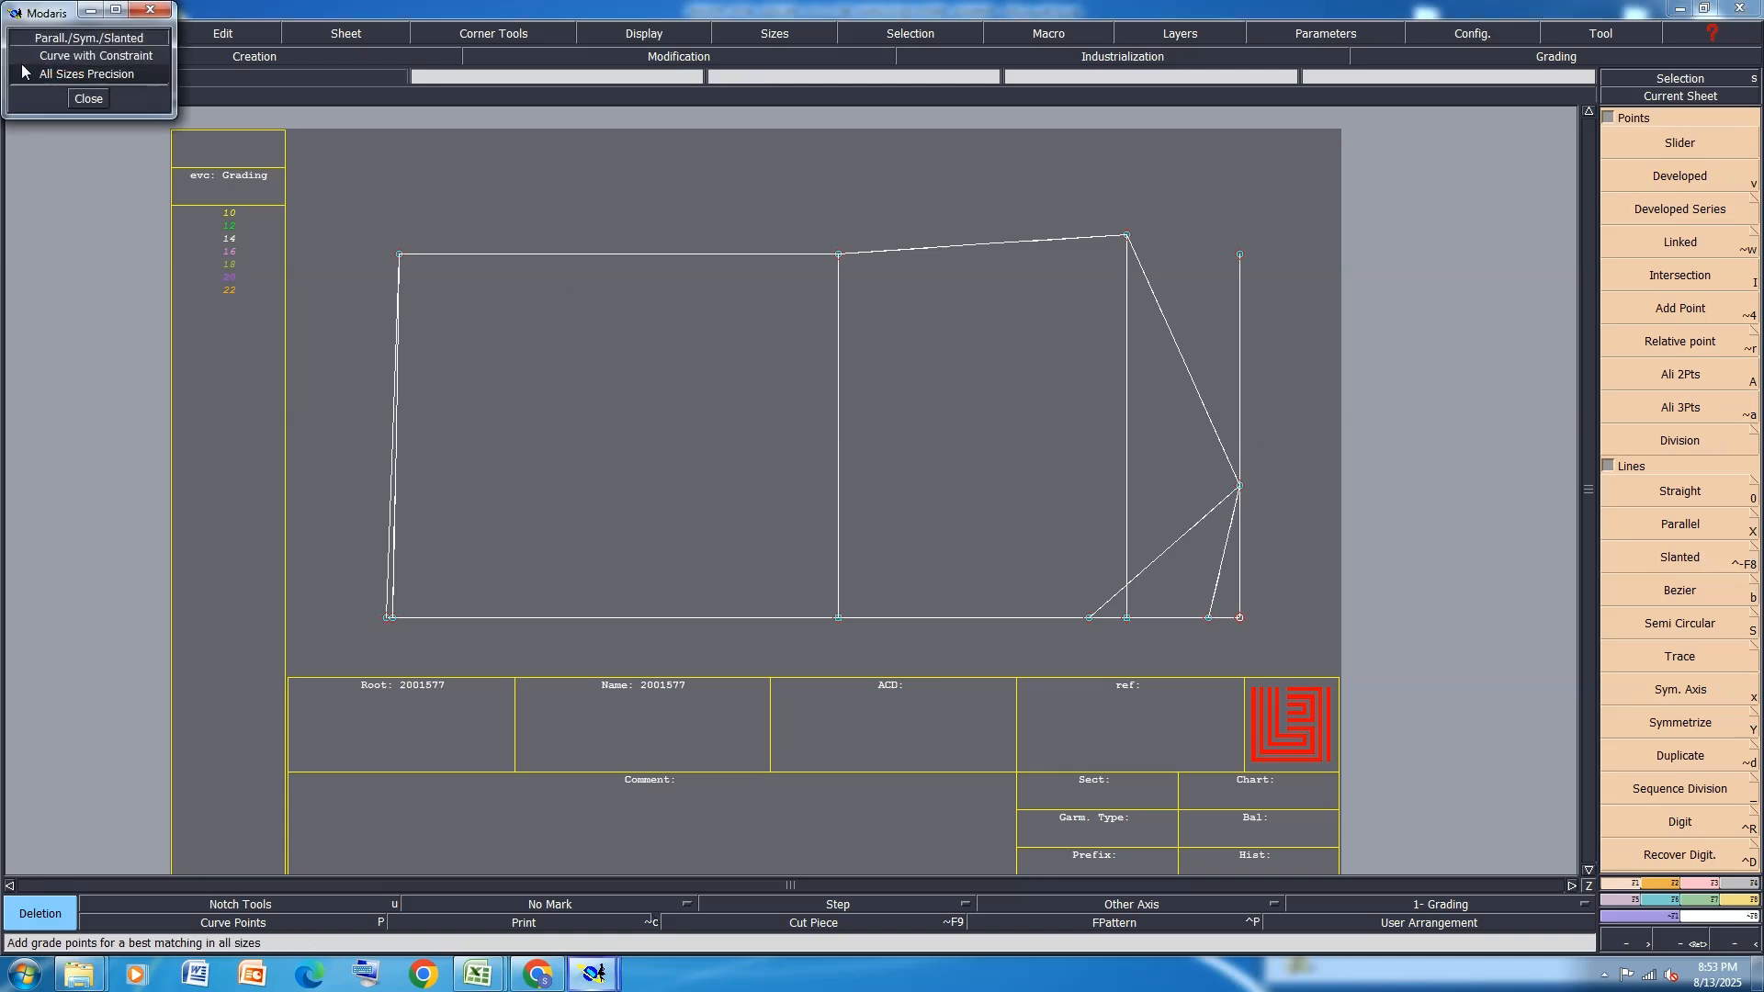
left_click(35, 57)
left_click(89, 98)
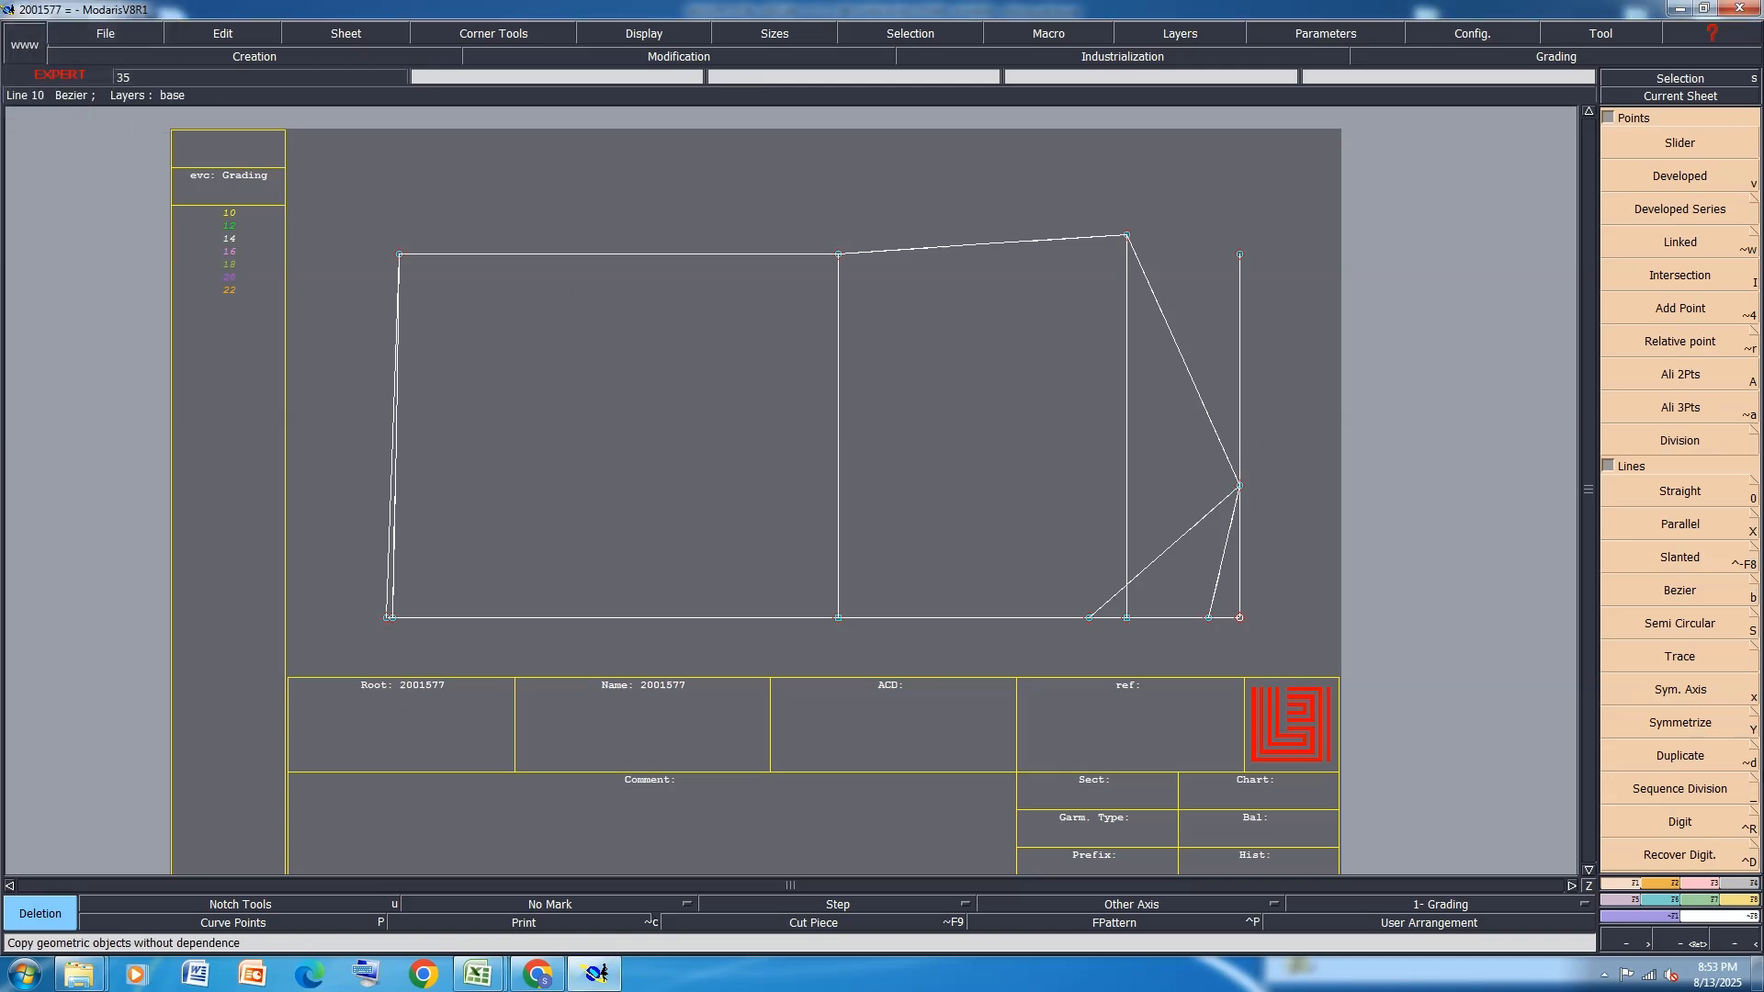
Create a symmetry axis along the shoulder line, starting from the neck width point
left_click(1695, 689)
scroll(1295, 450, "up", 1)
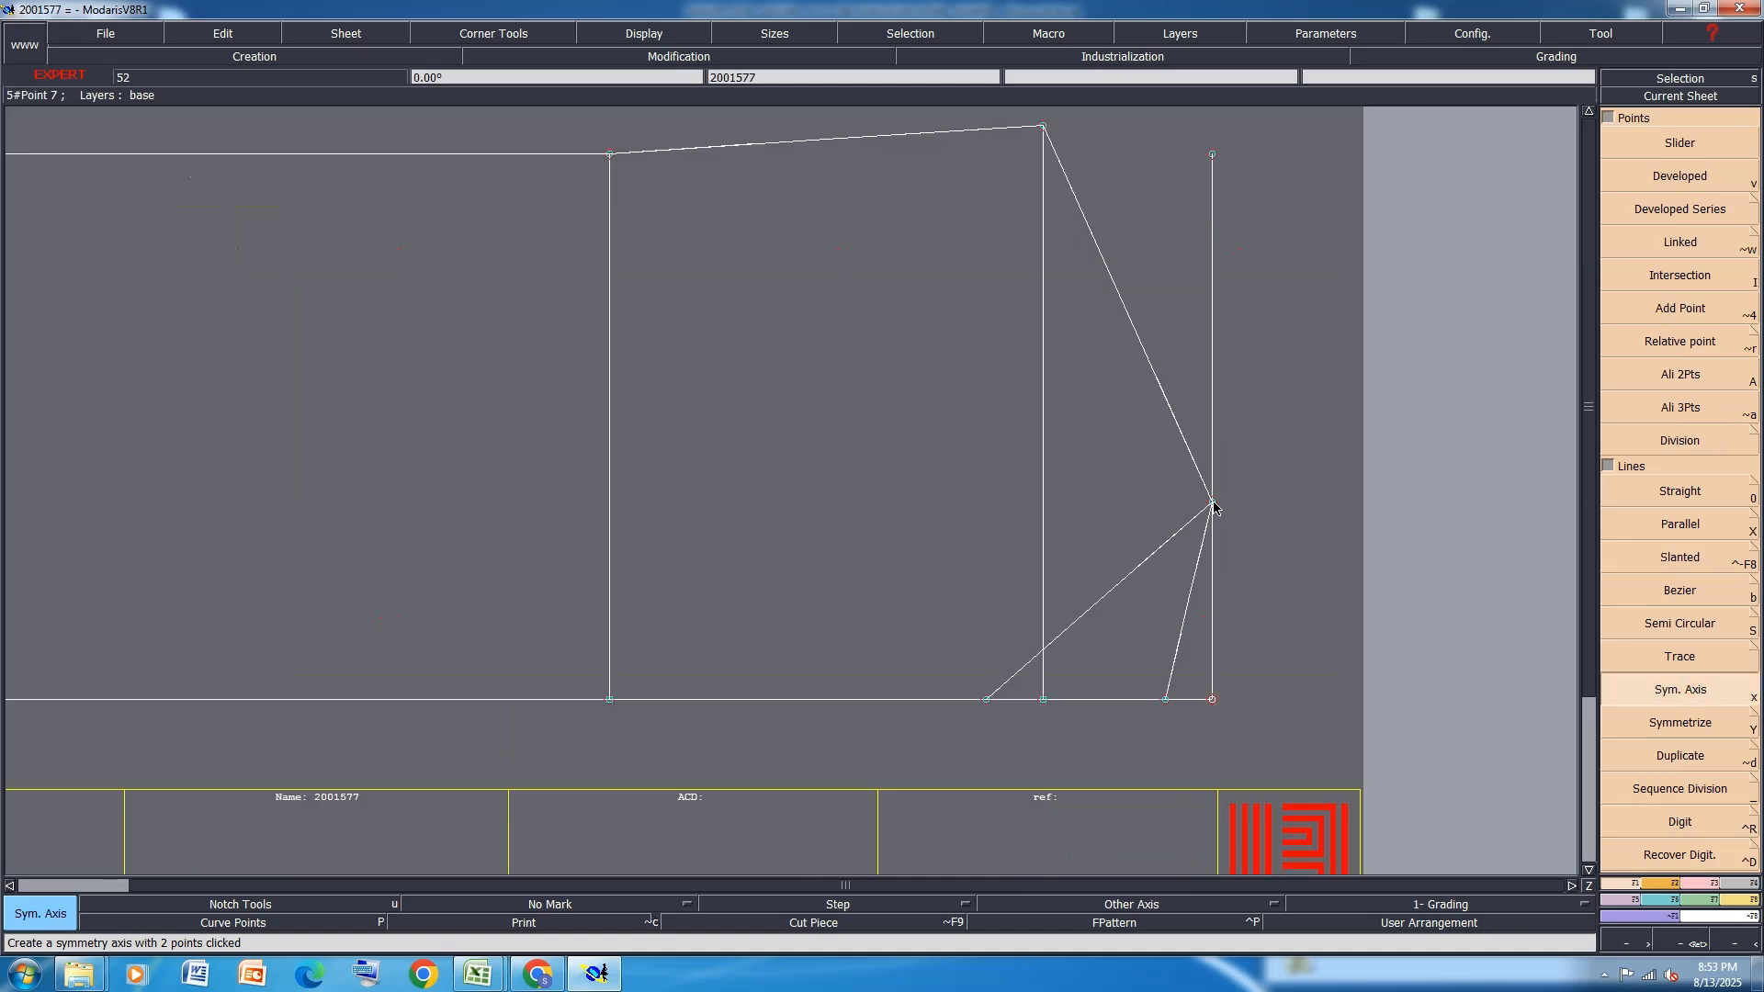
left_click(1174, 399)
Symmetrize the front neck line and the armhole line across the shoulder axis
left_click(1726, 730)
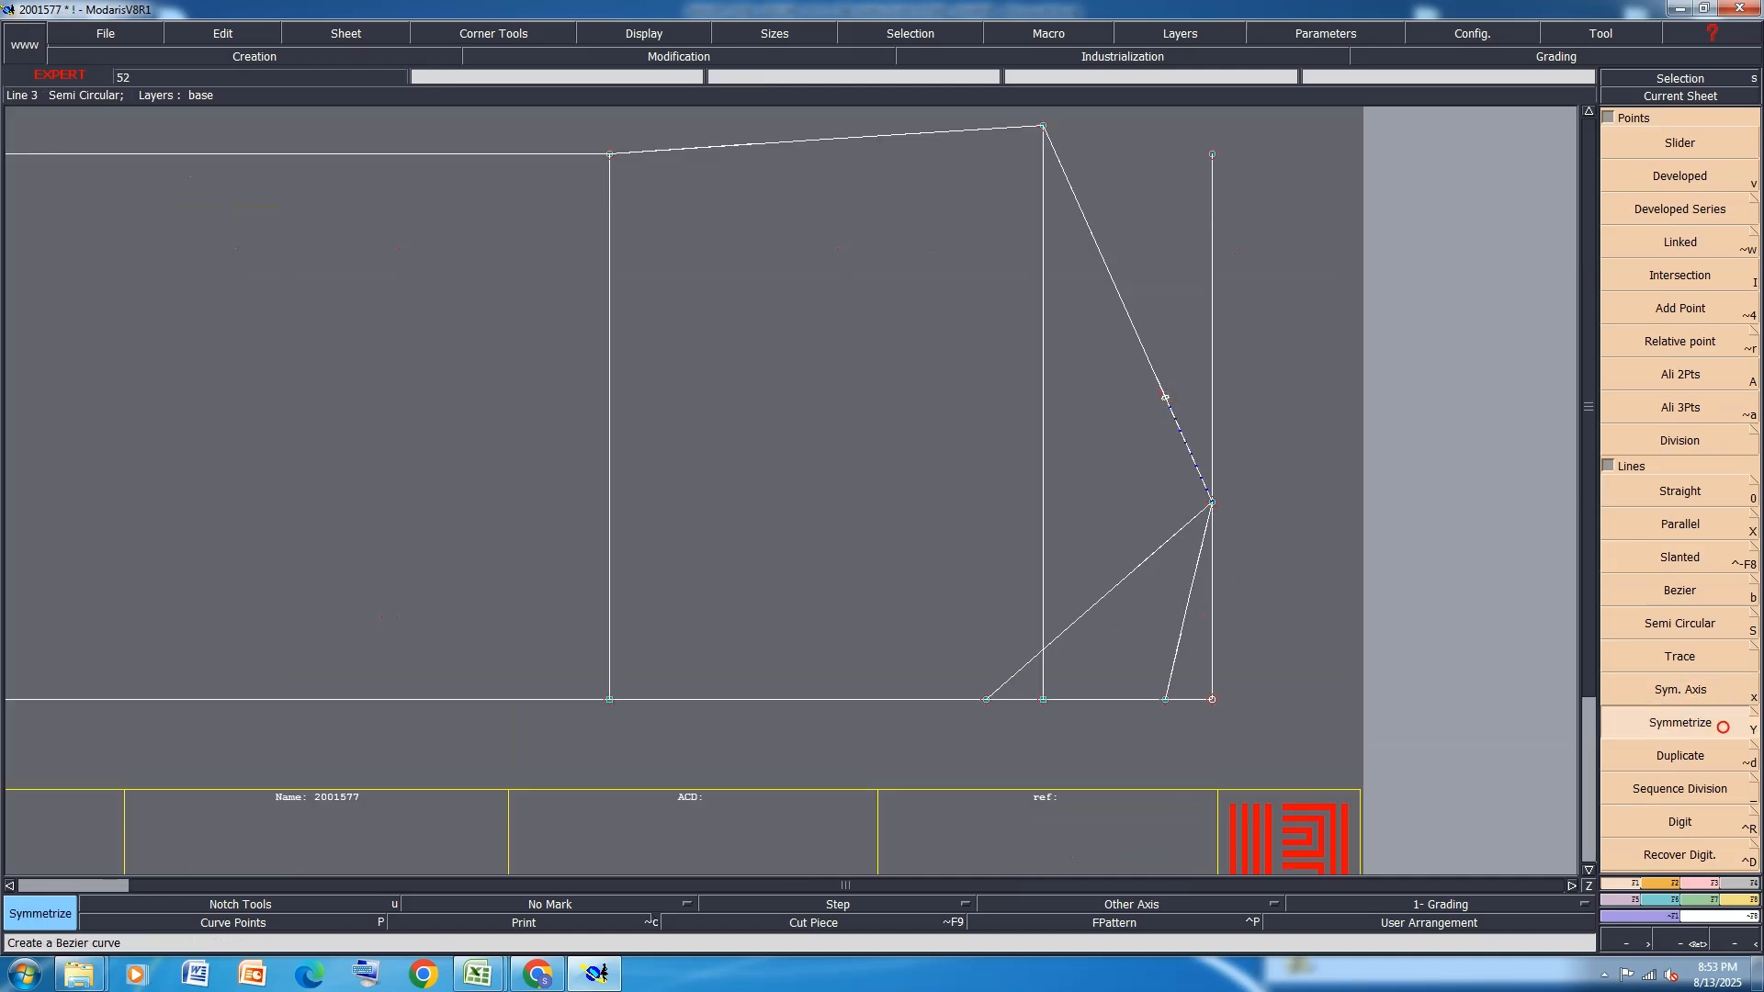
scroll(1144, 570, "up", 2)
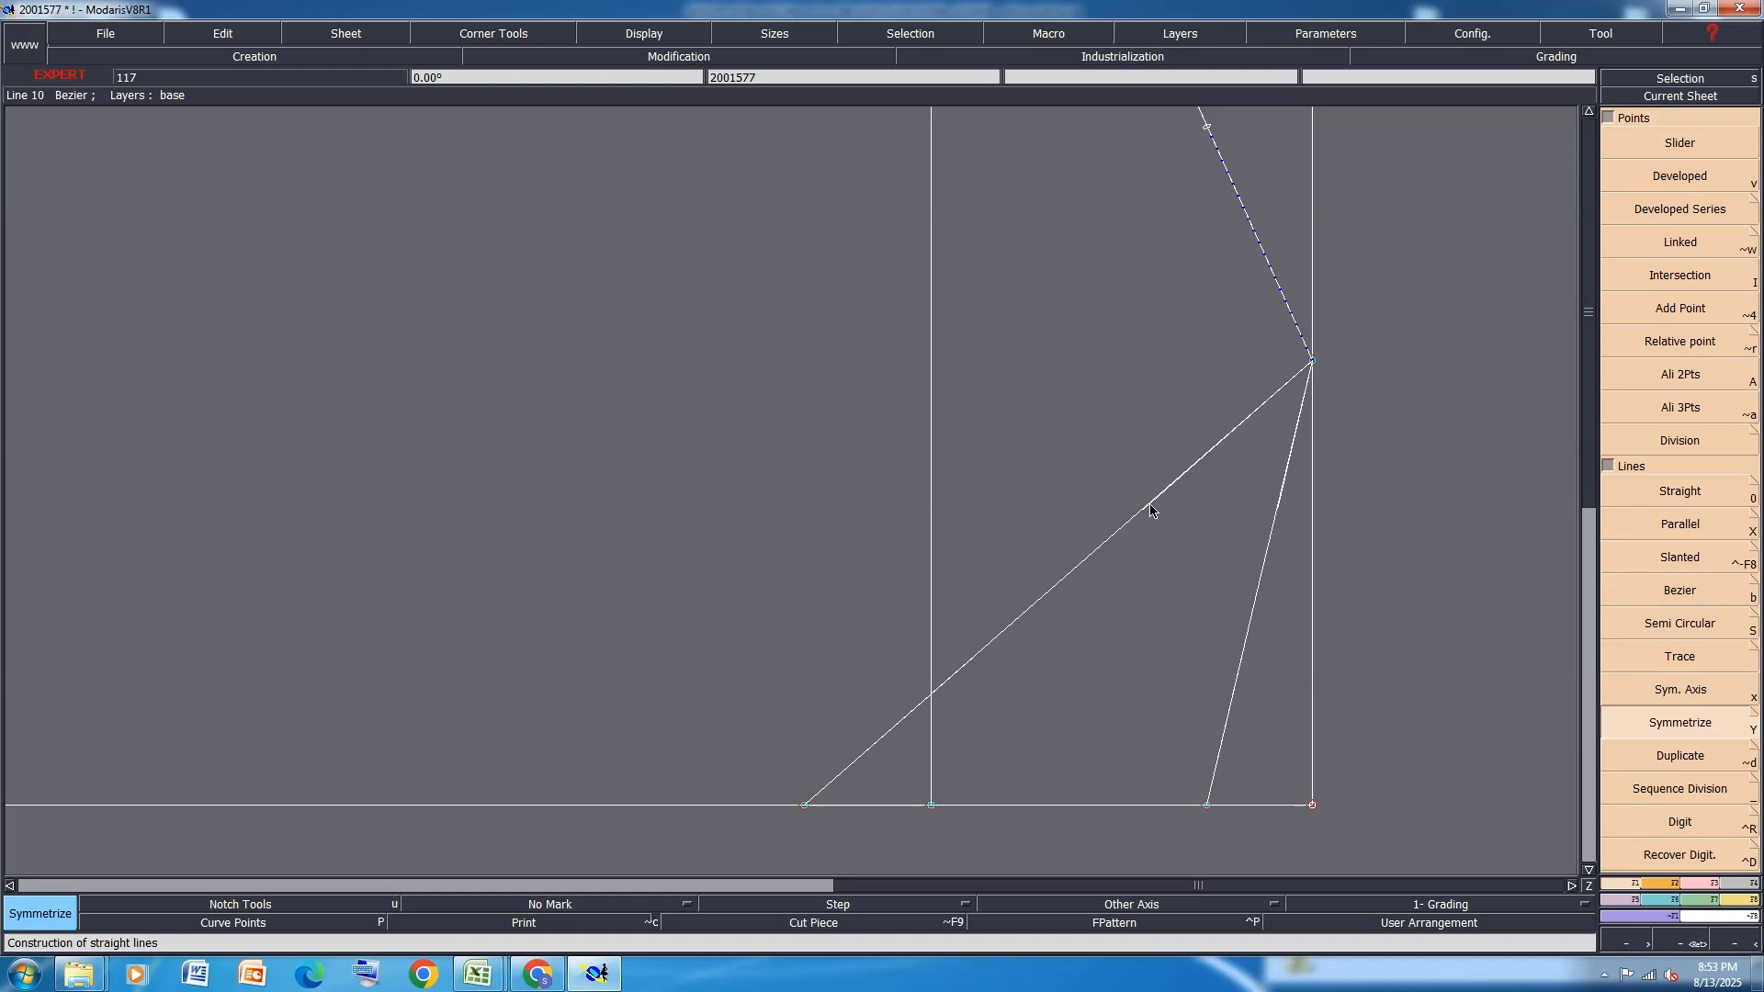
left_click(1076, 568)
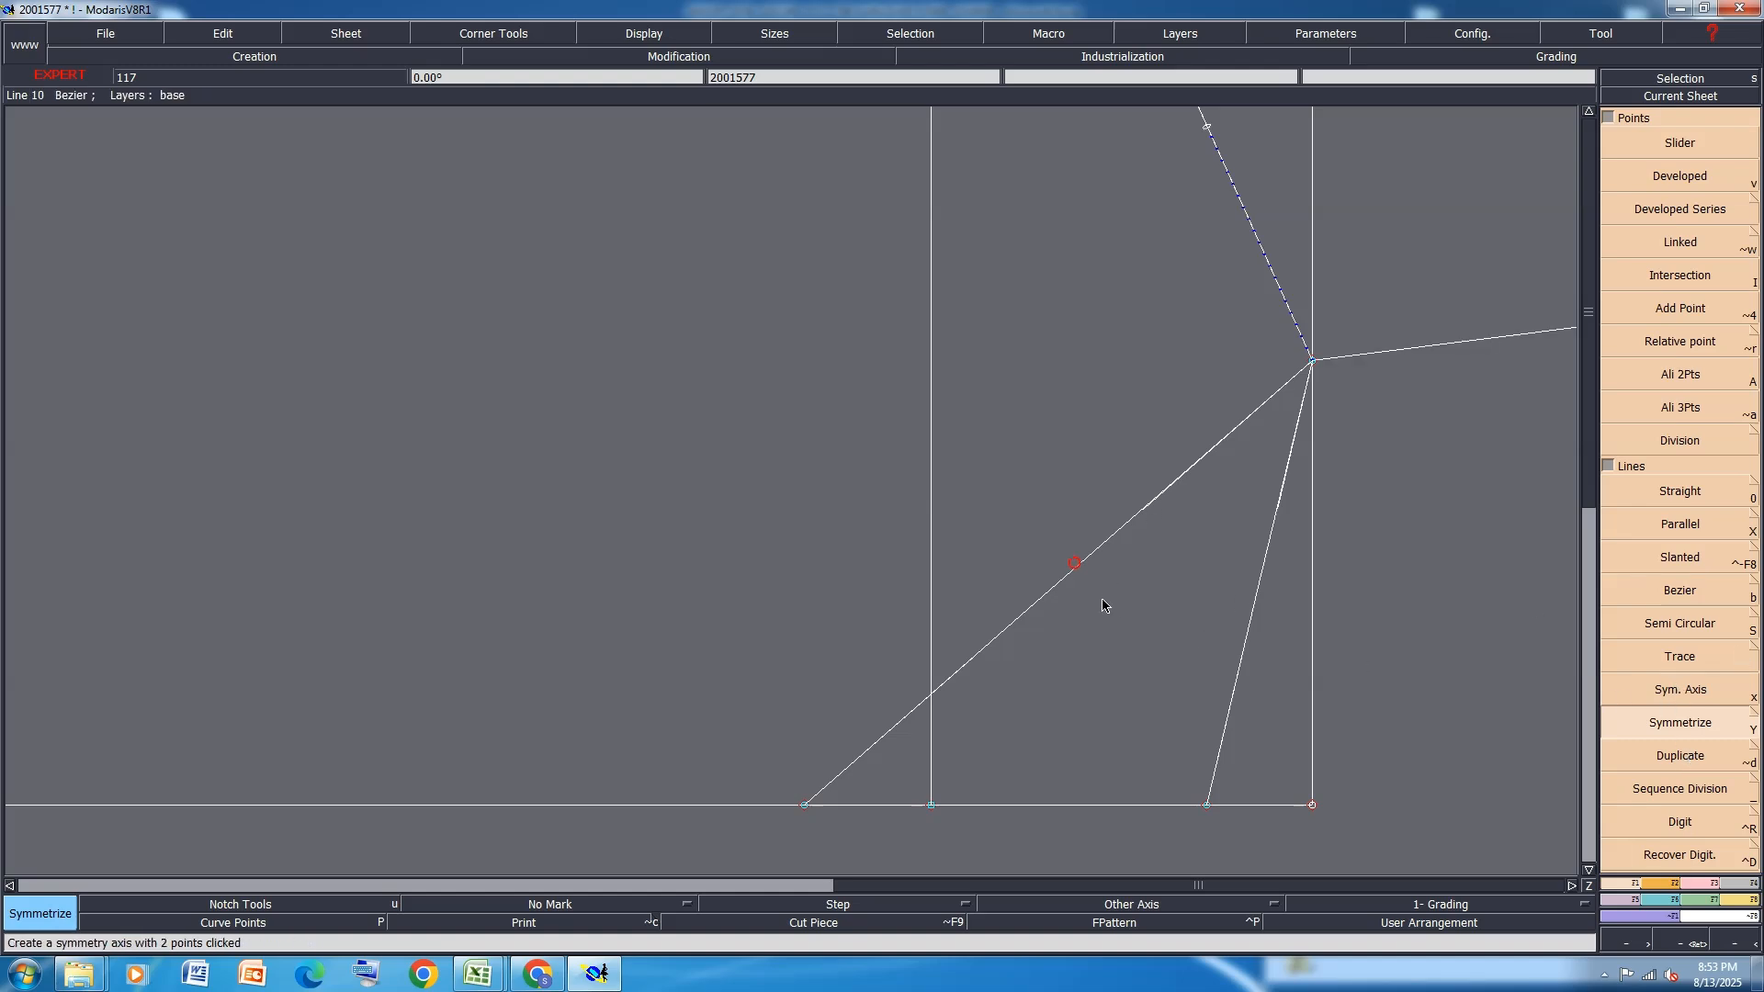
scroll(1106, 603, "down", 3)
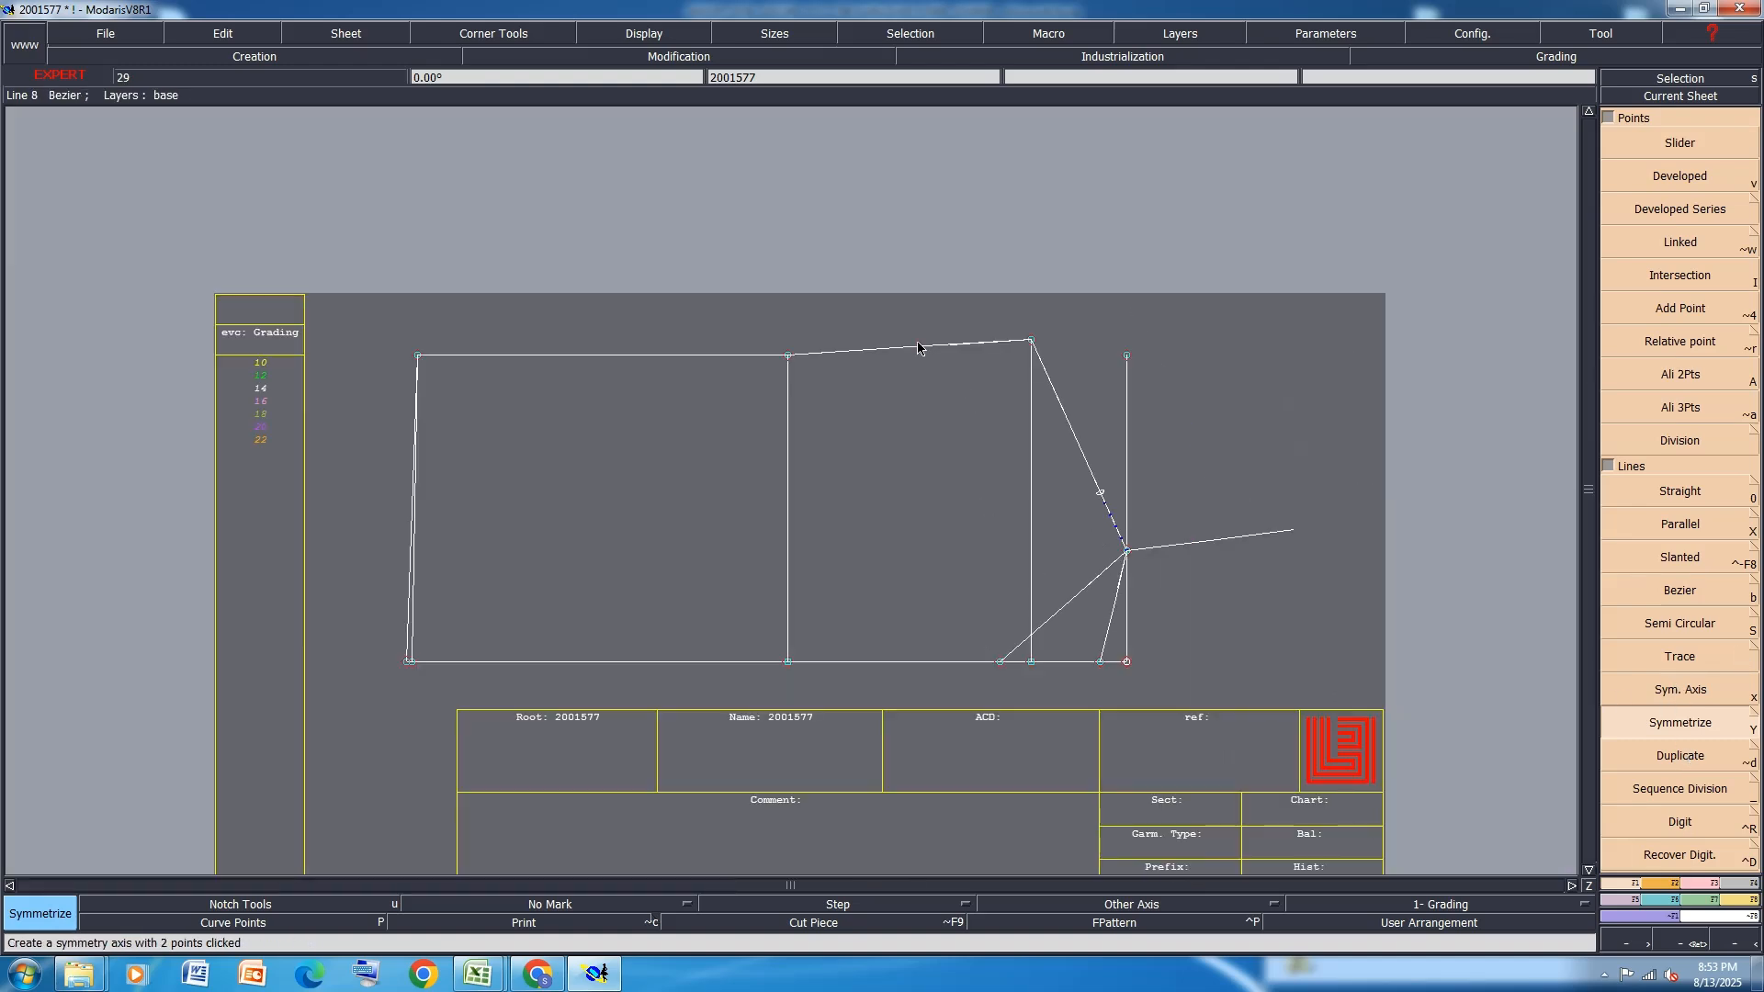
scroll(1132, 612, "up", 1)
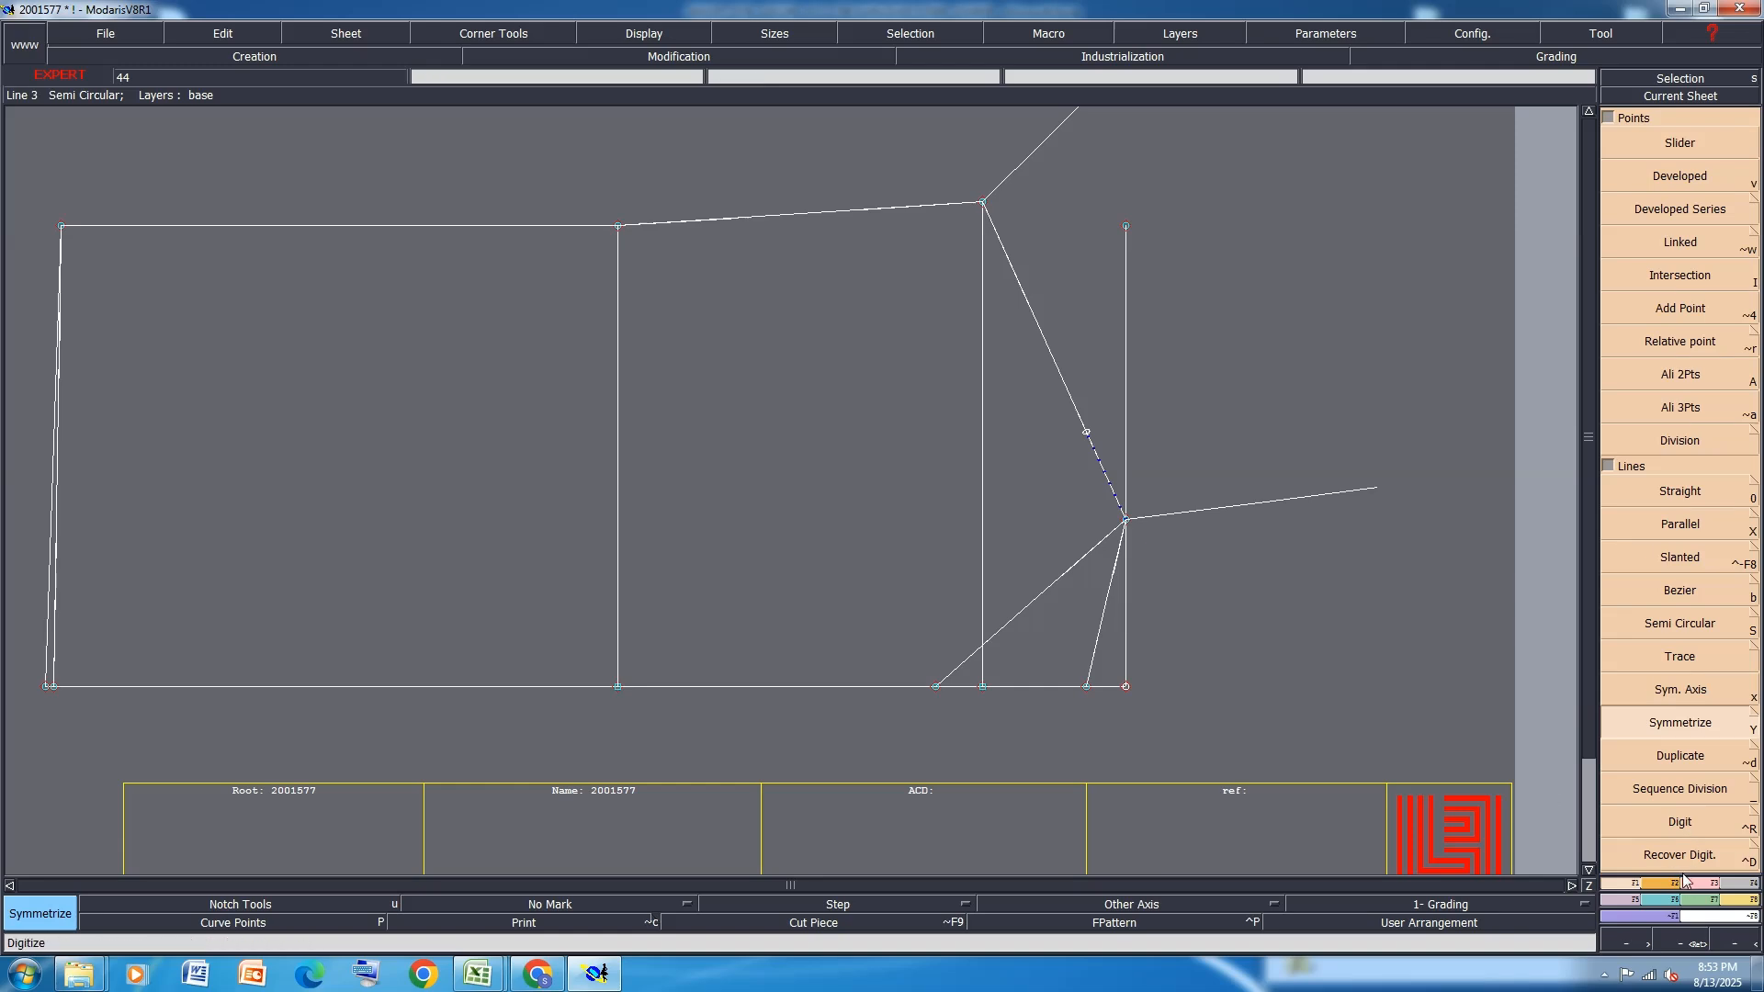
Reshape the straight front neck line into a rounded neckline by pulling out the handles at both of its ends
left_click(1709, 883)
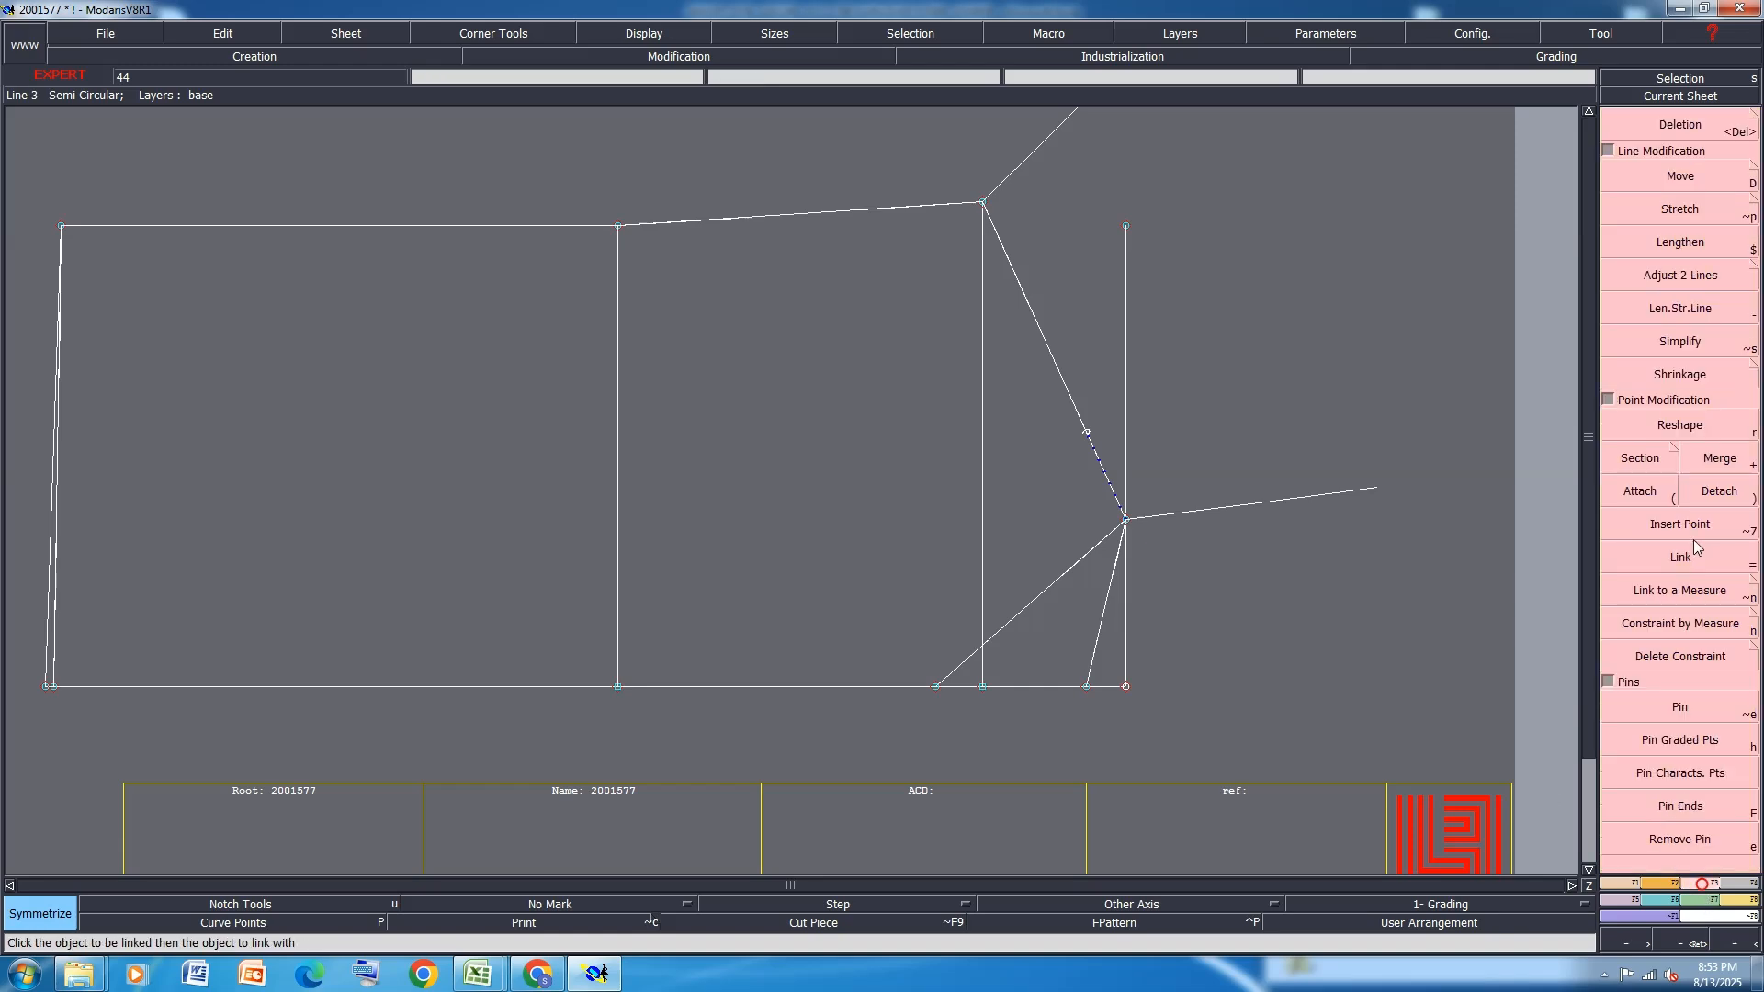
left_click(1689, 429)
scroll(1038, 625, "up", 1)
left_click(978, 641)
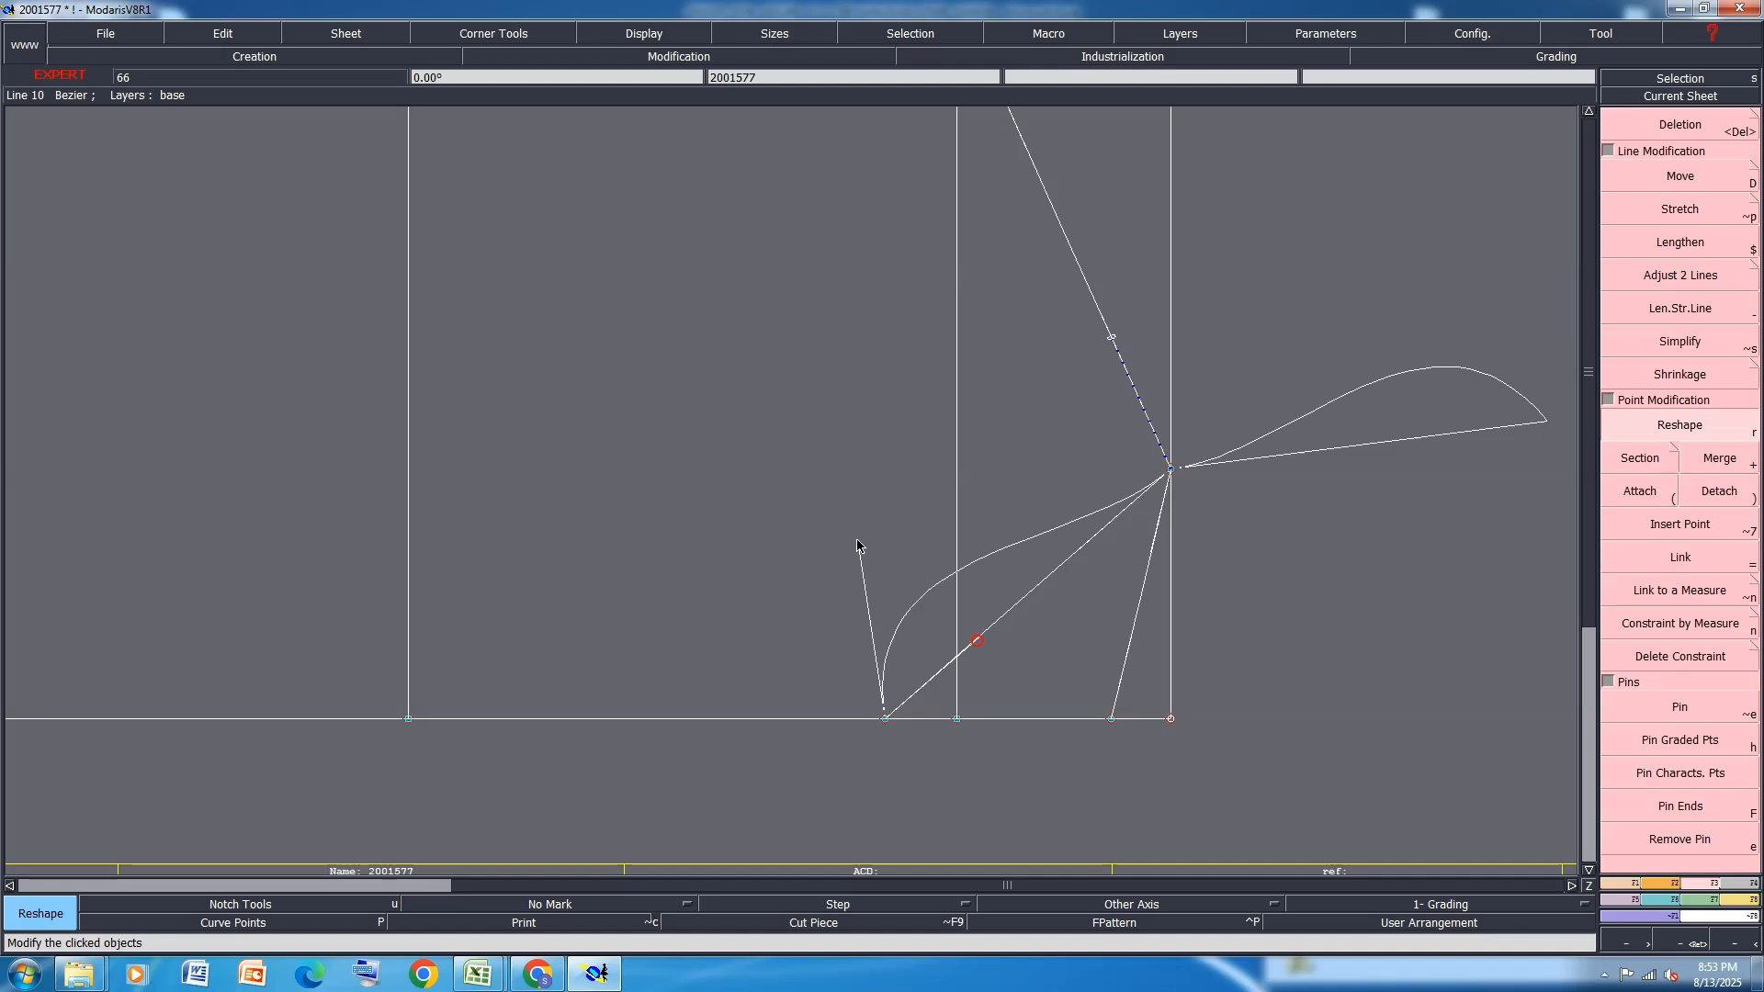
left_click(918, 547)
scroll(1062, 561, "up", 1)
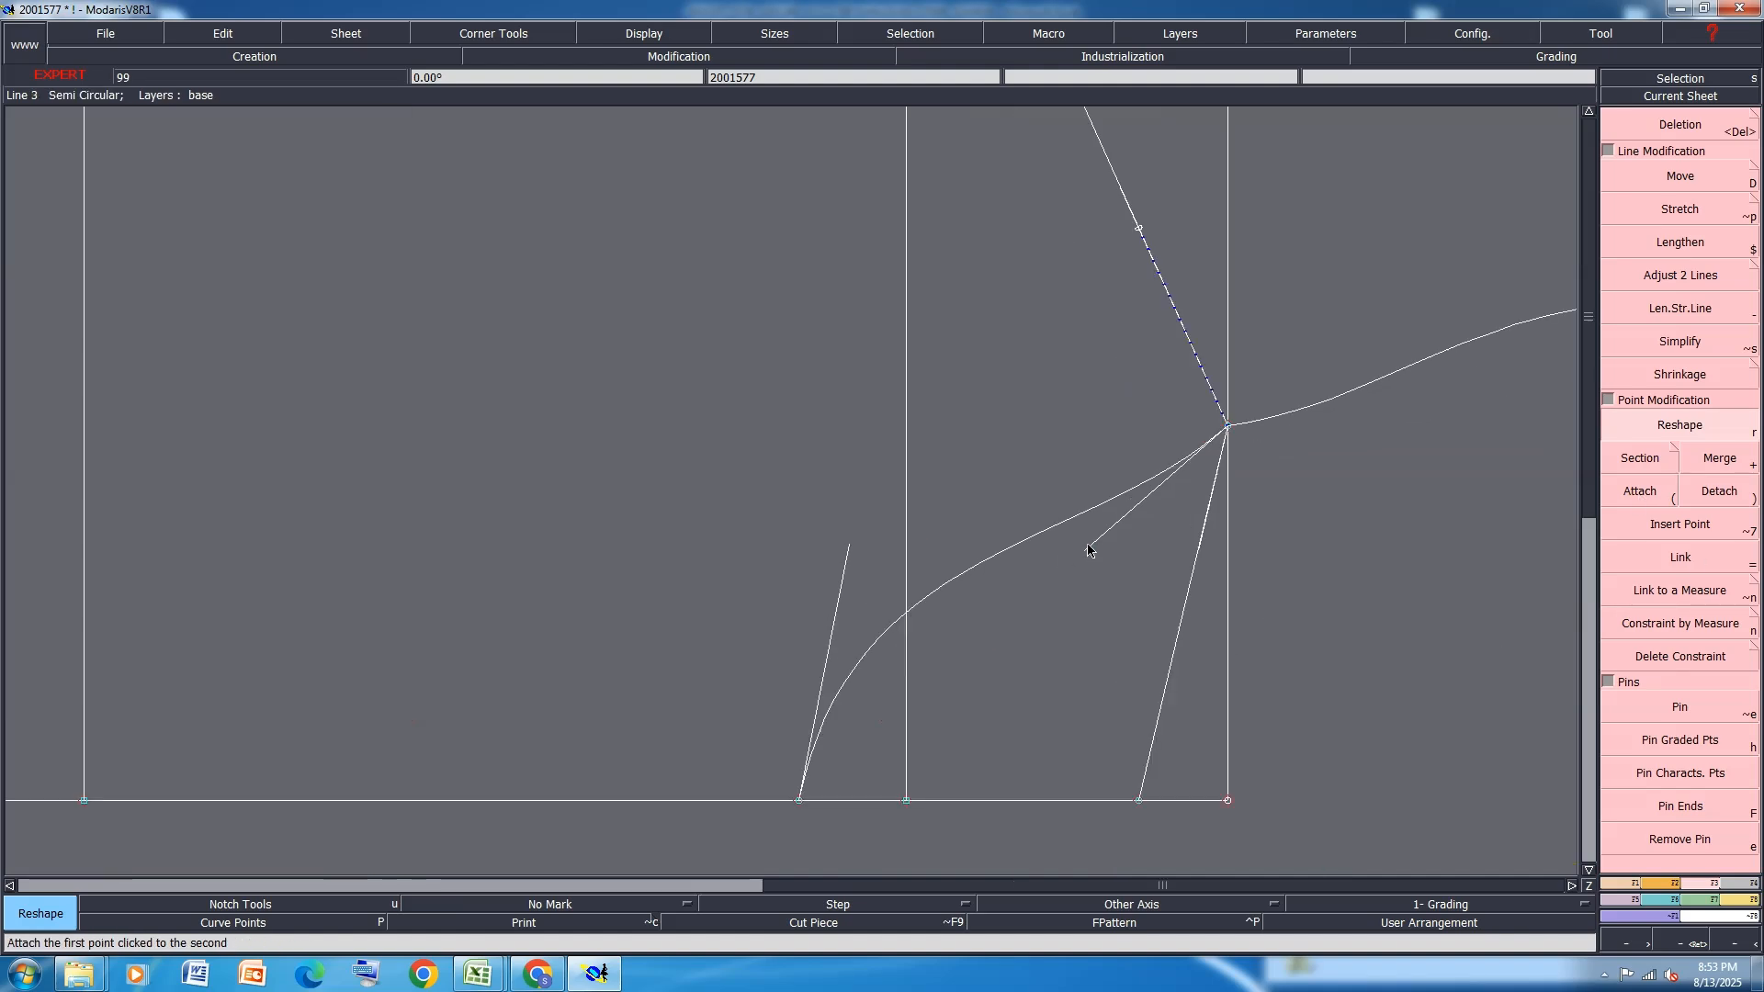
left_click(874, 532)
scroll(1326, 554, "up", 1)
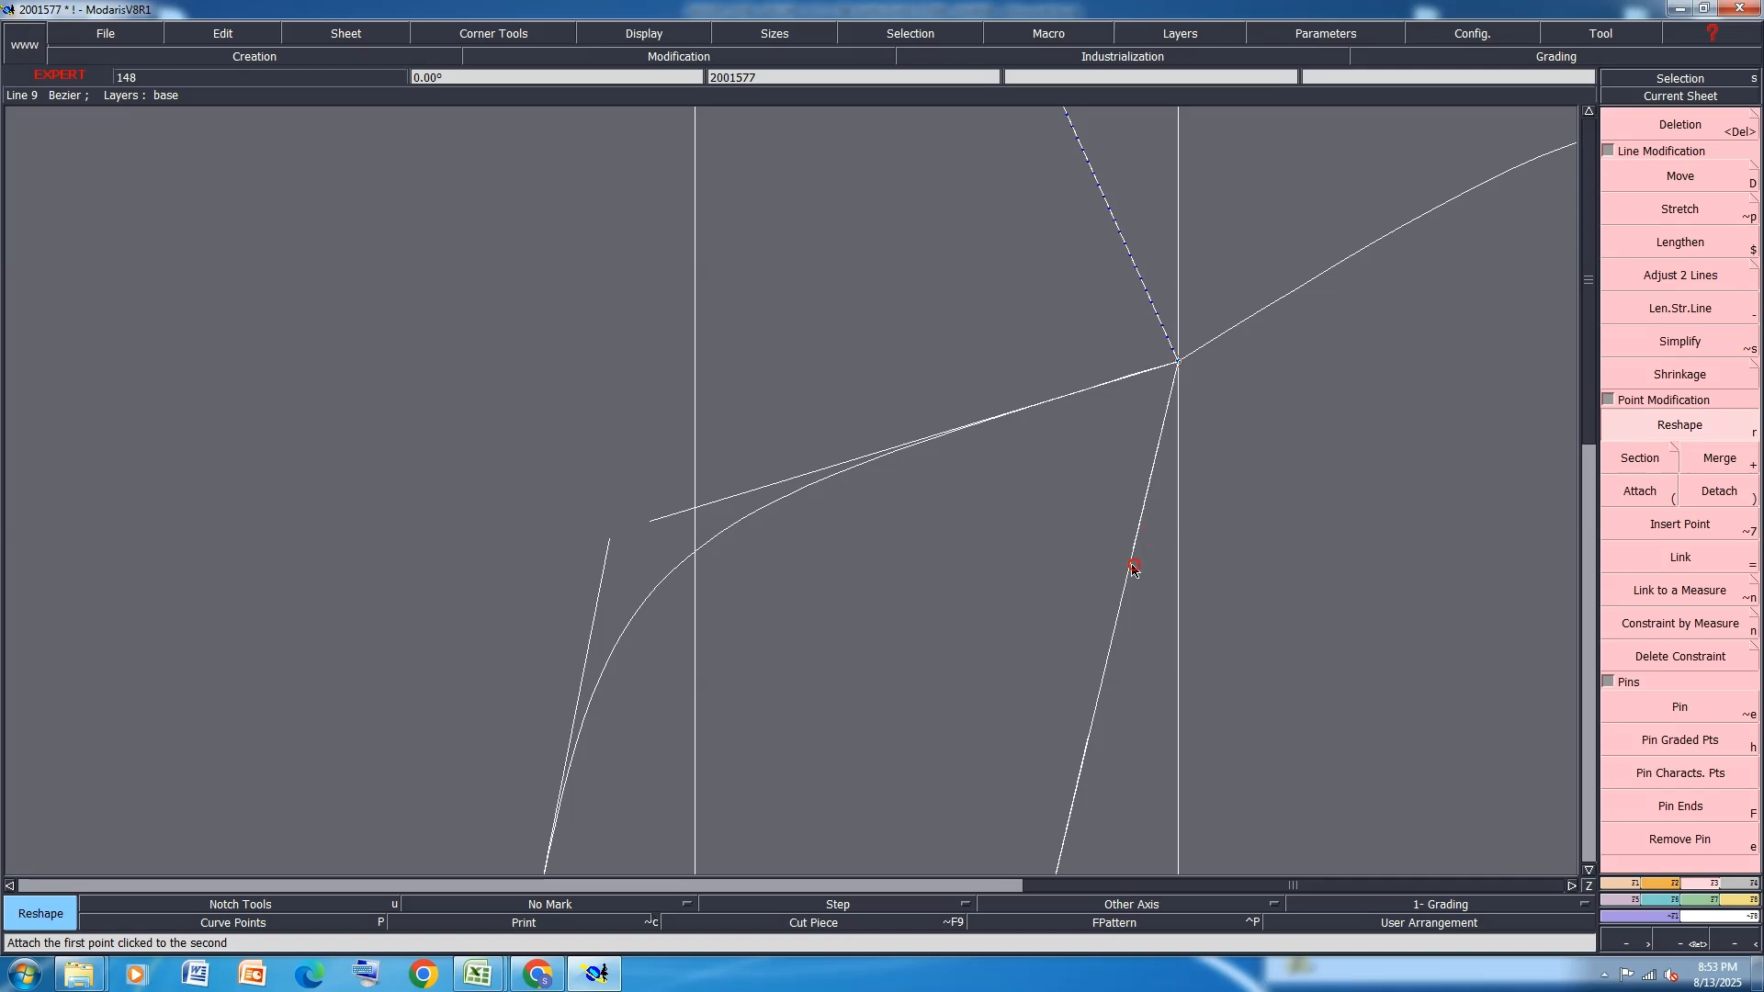
Reshape the back neck line into a curve that leaves the centre line at a right angle and bends into the neck width point
left_click(1138, 537)
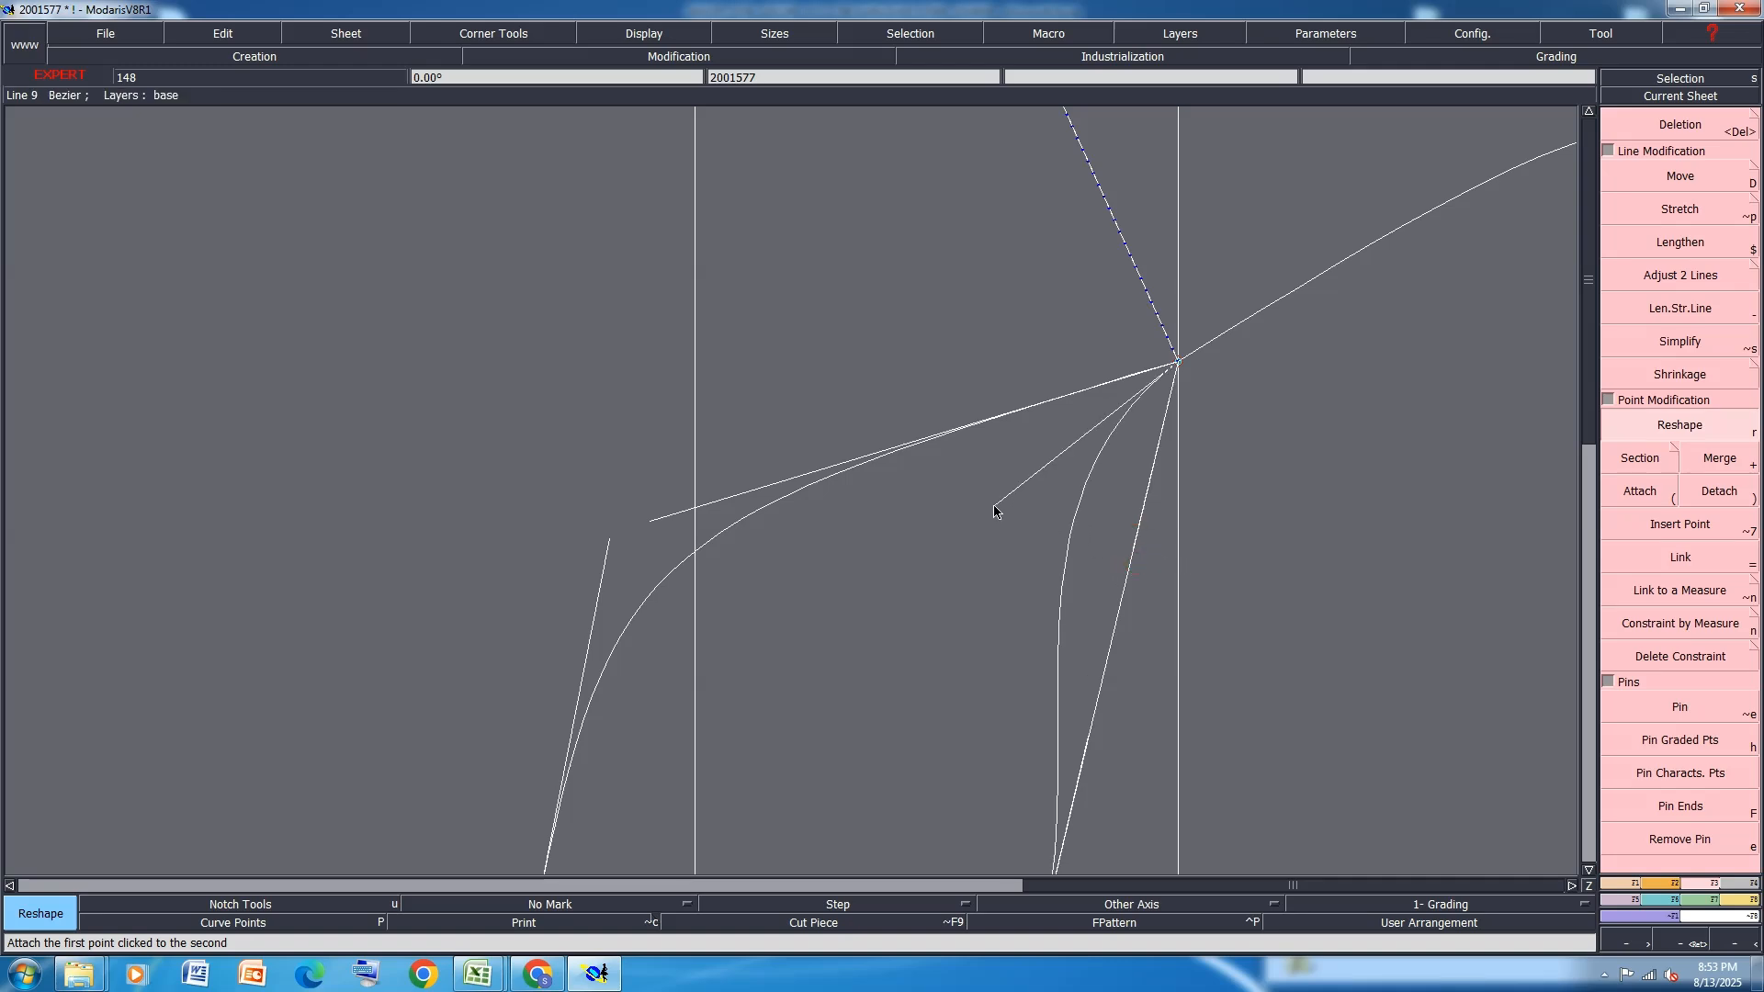
left_click(1064, 481)
scroll(1079, 675, "down", 2)
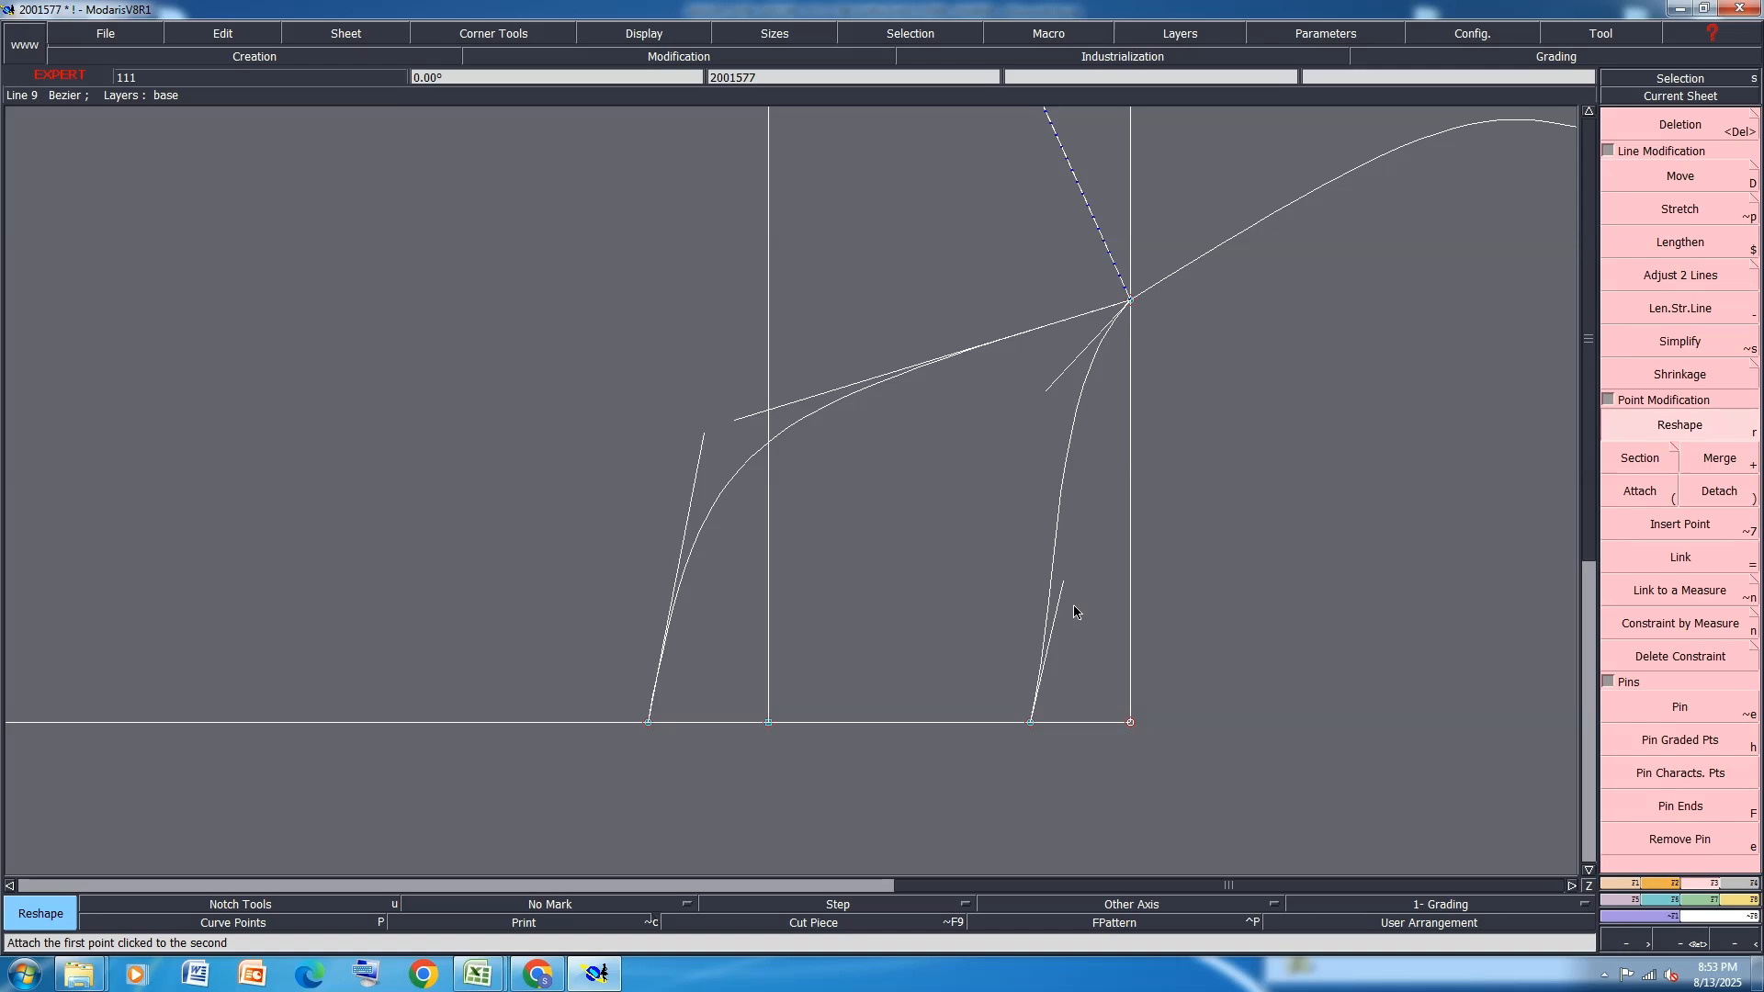
left_click(1028, 485)
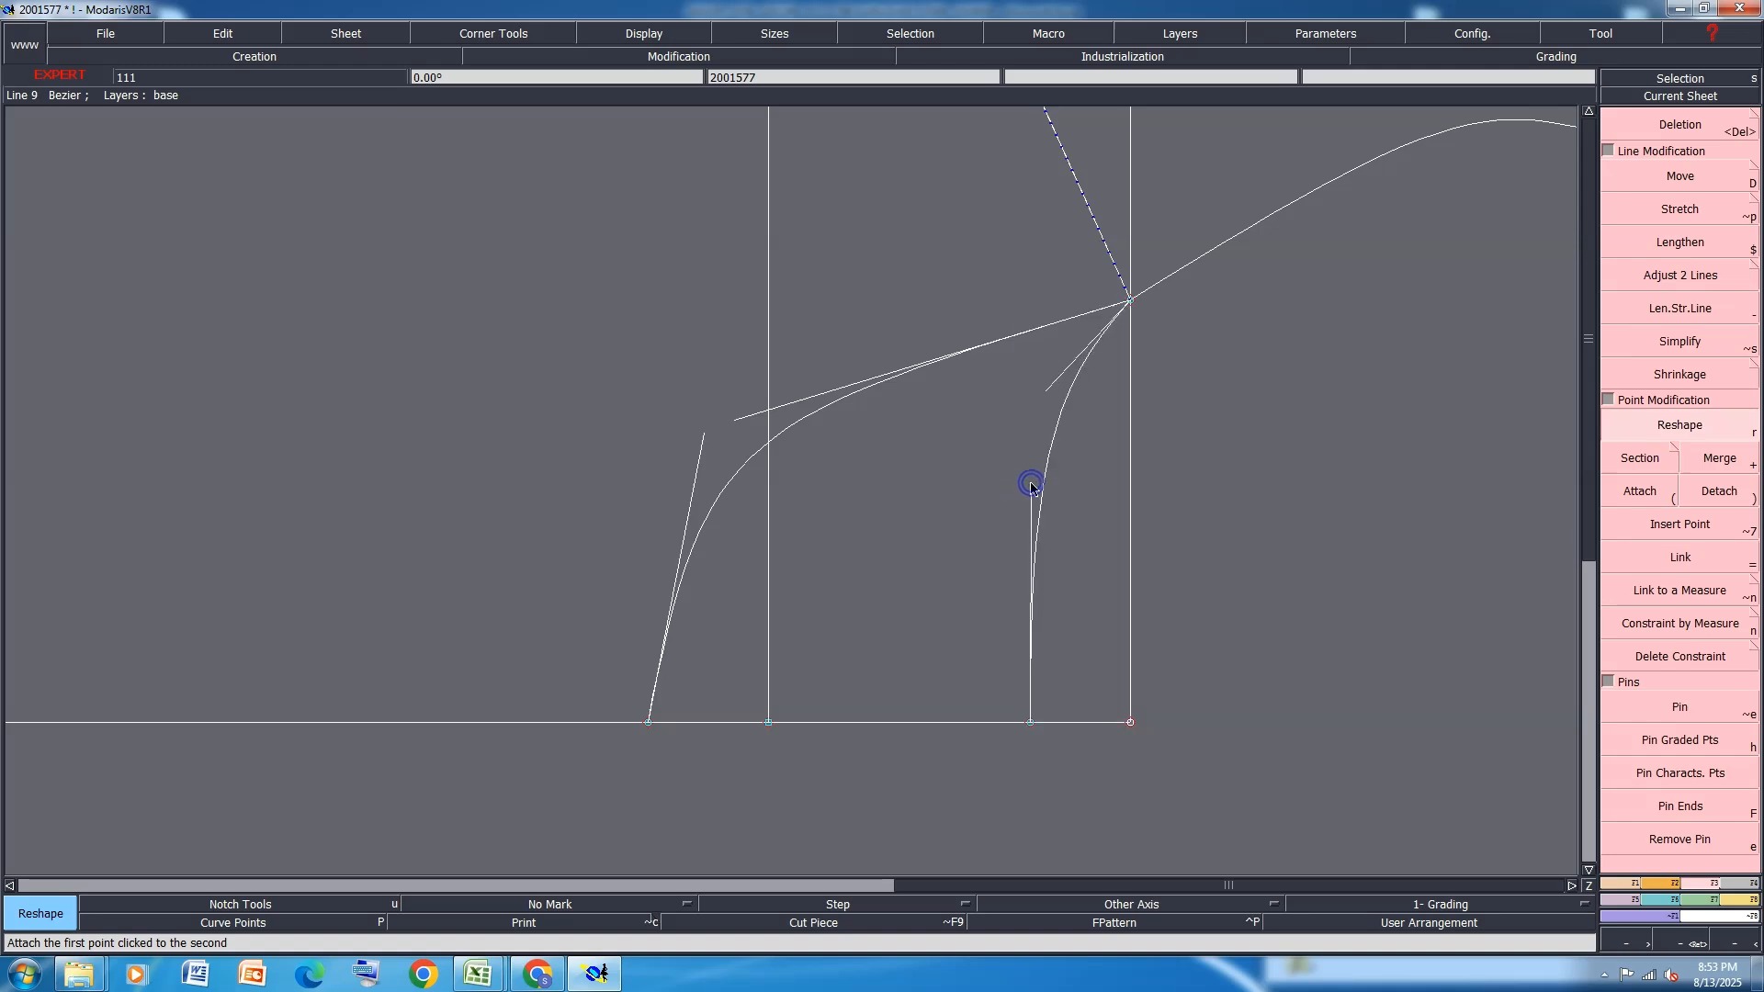
scroll(1027, 444, "up", 1)
left_click(1005, 432)
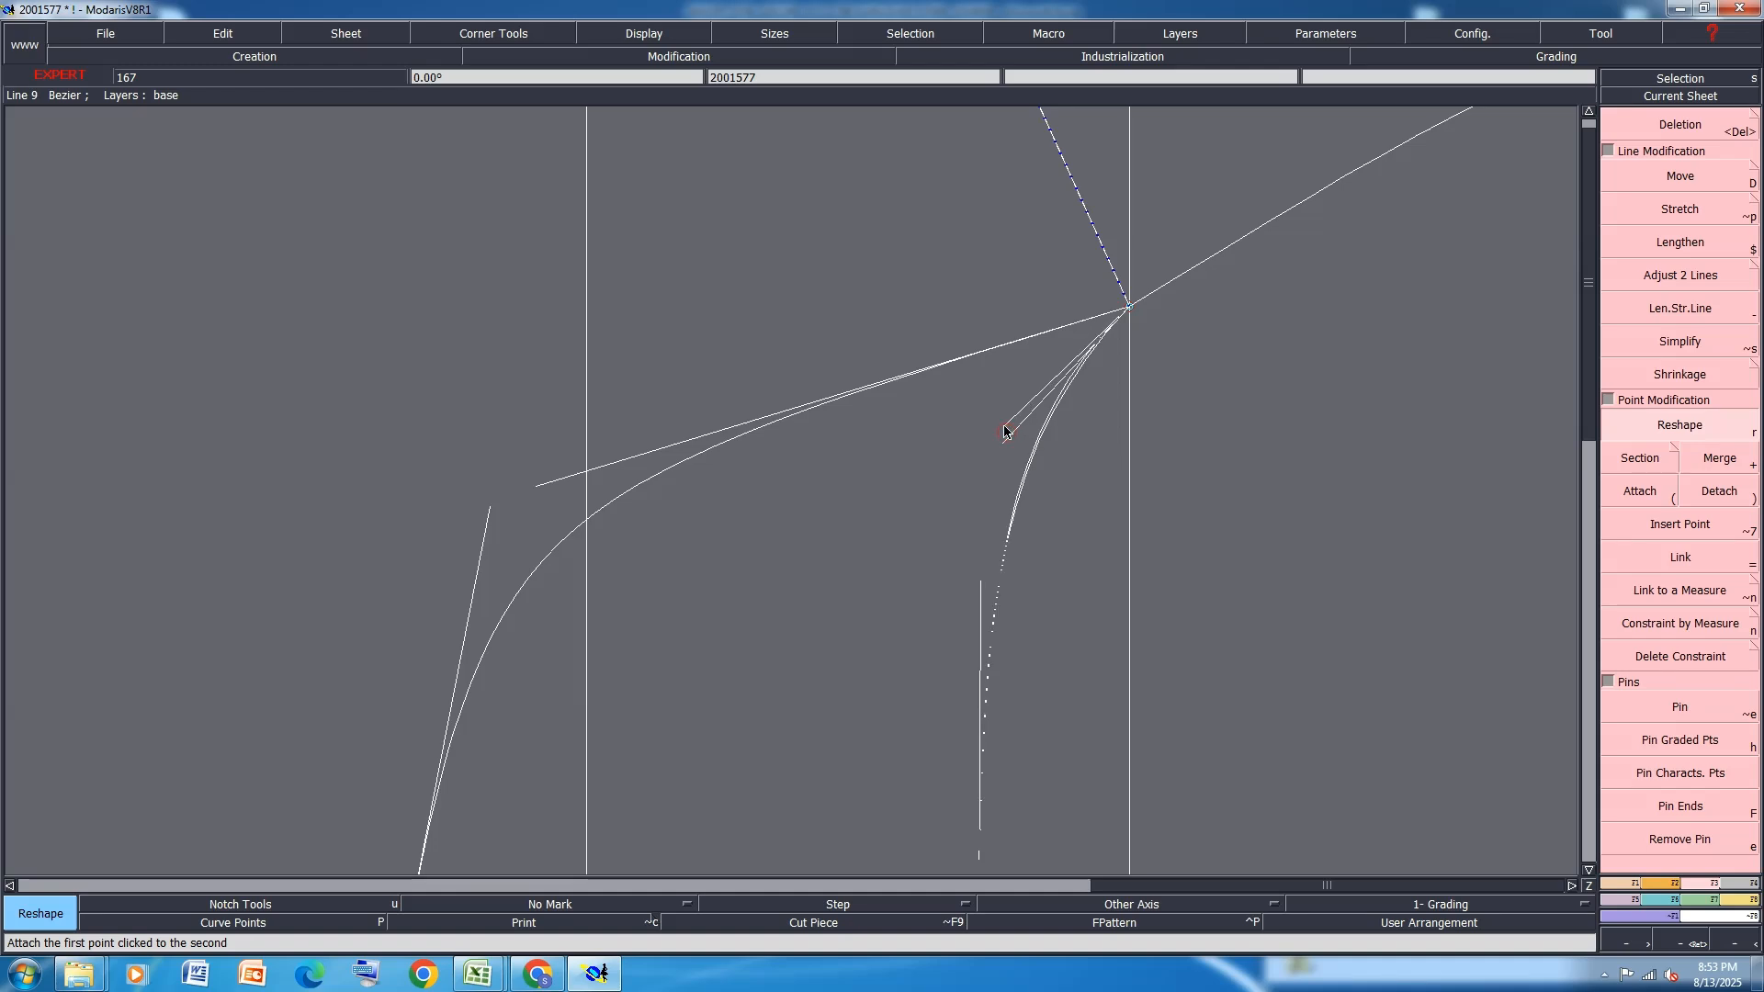
Round out the front neck curve by raising its shoulder-end handle and setting its centre-end handle perpendicular to the centre line
scroll(1189, 340, "down", 2)
left_click(872, 418)
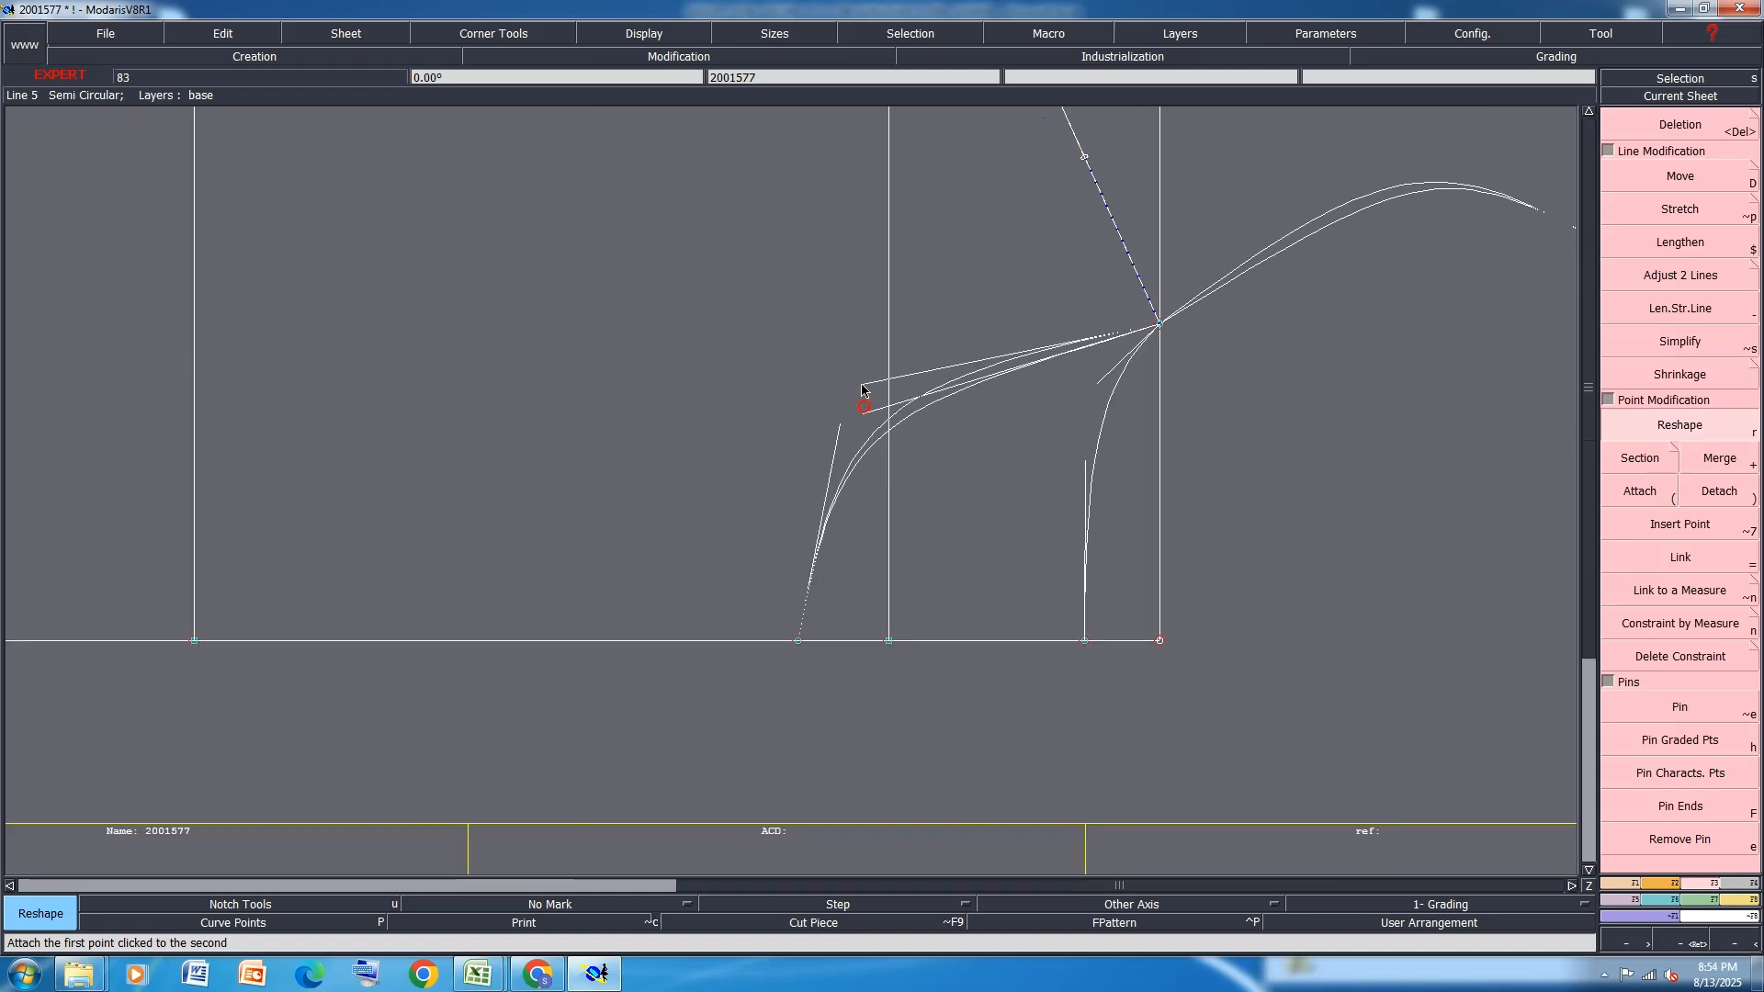
left_click(860, 374)
scroll(874, 465, "up", 1)
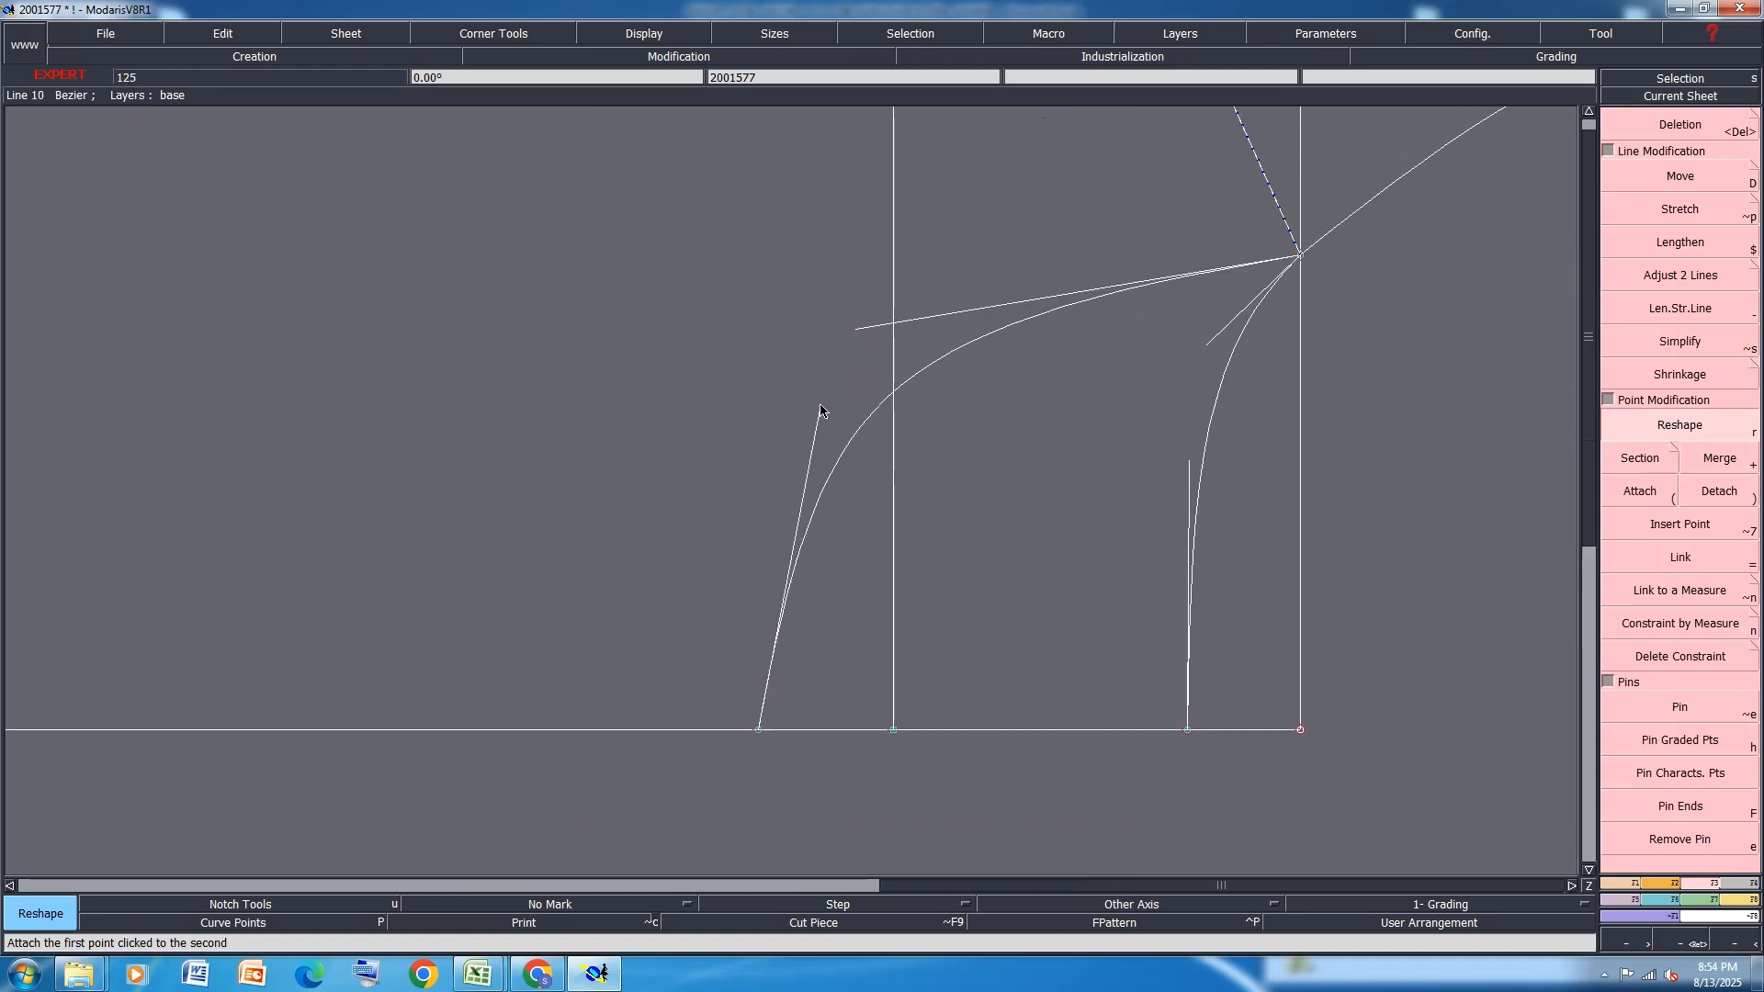
left_click(821, 405)
left_click(749, 496)
left_click(749, 495)
left_click(759, 522)
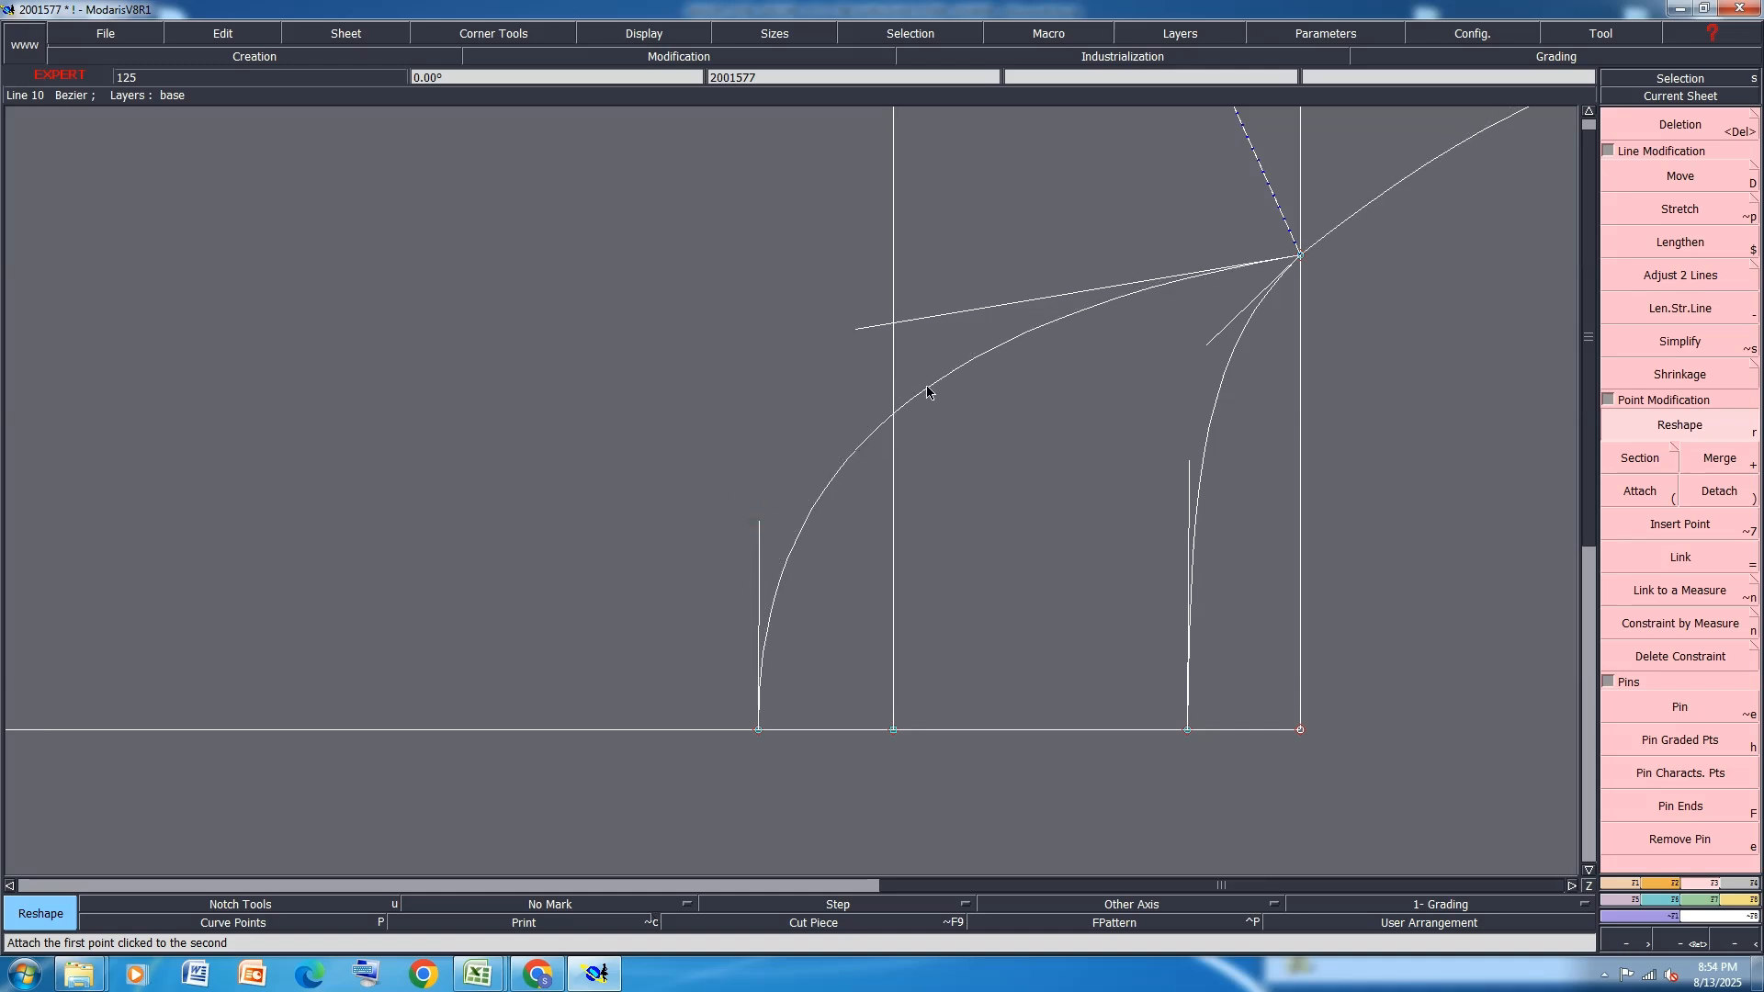
Shorten the front neck curve's handle at the neck width point to flatten the neckline slightly
scroll(928, 392, "down", 2)
scroll(1121, 285, "up", 3)
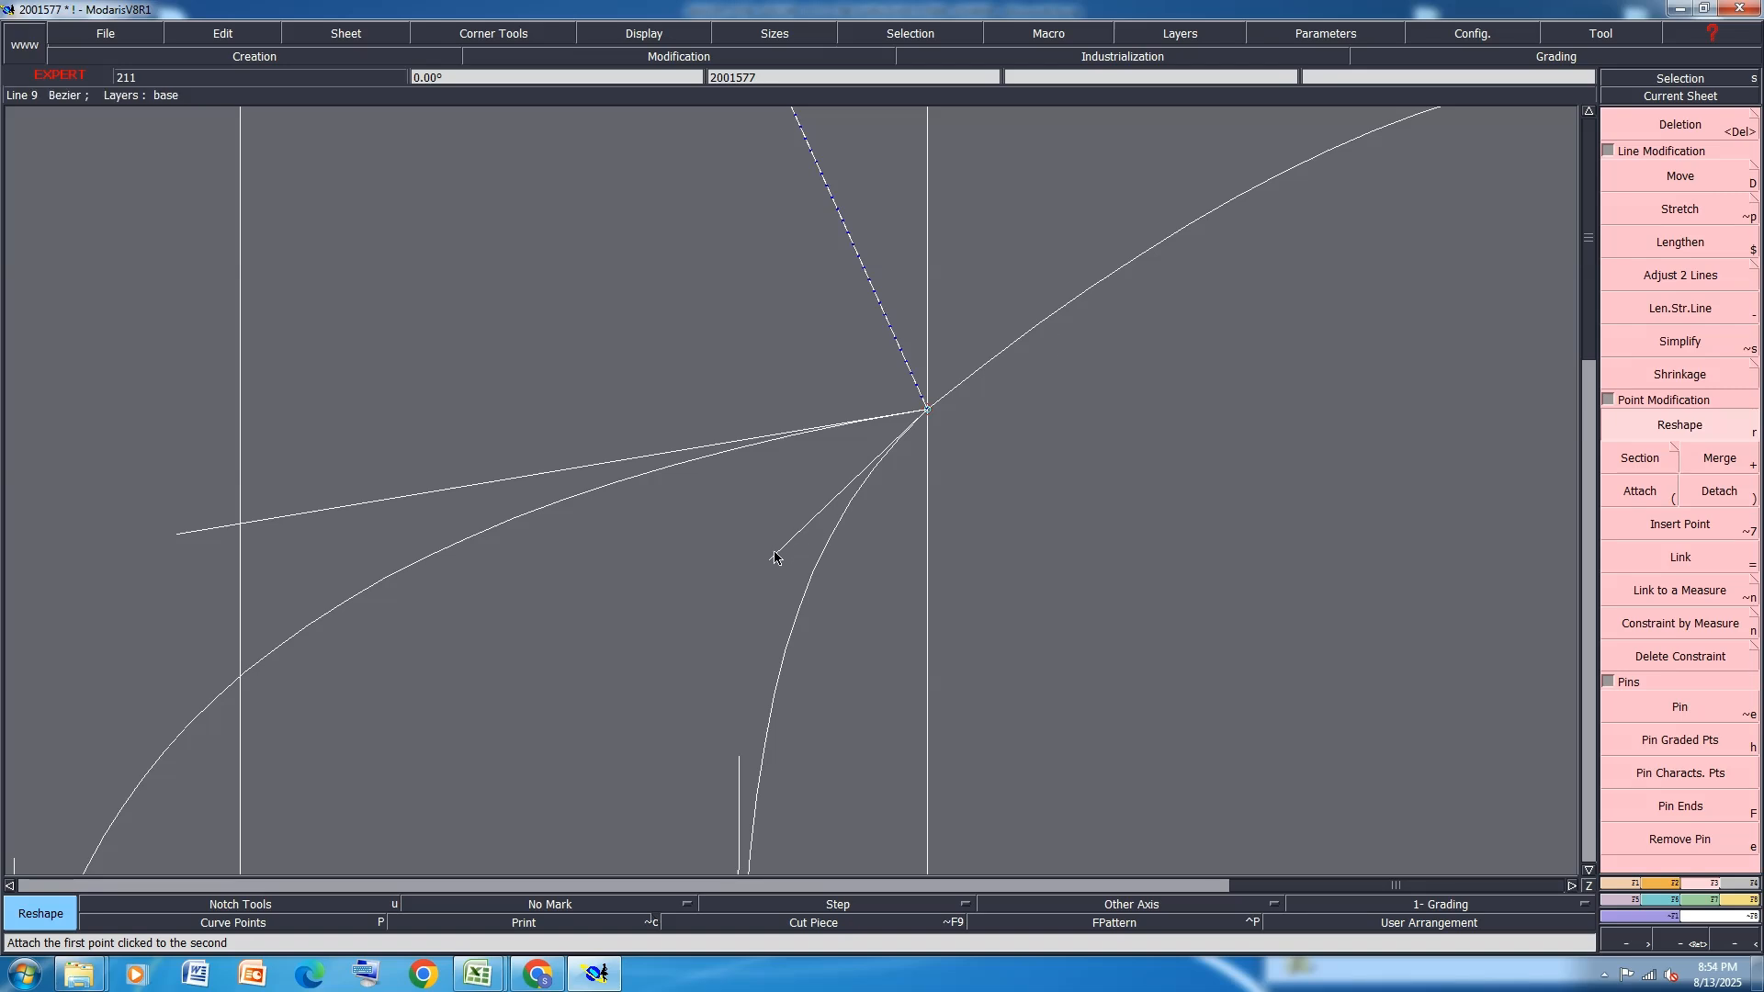
scroll(1160, 454, "down", 3)
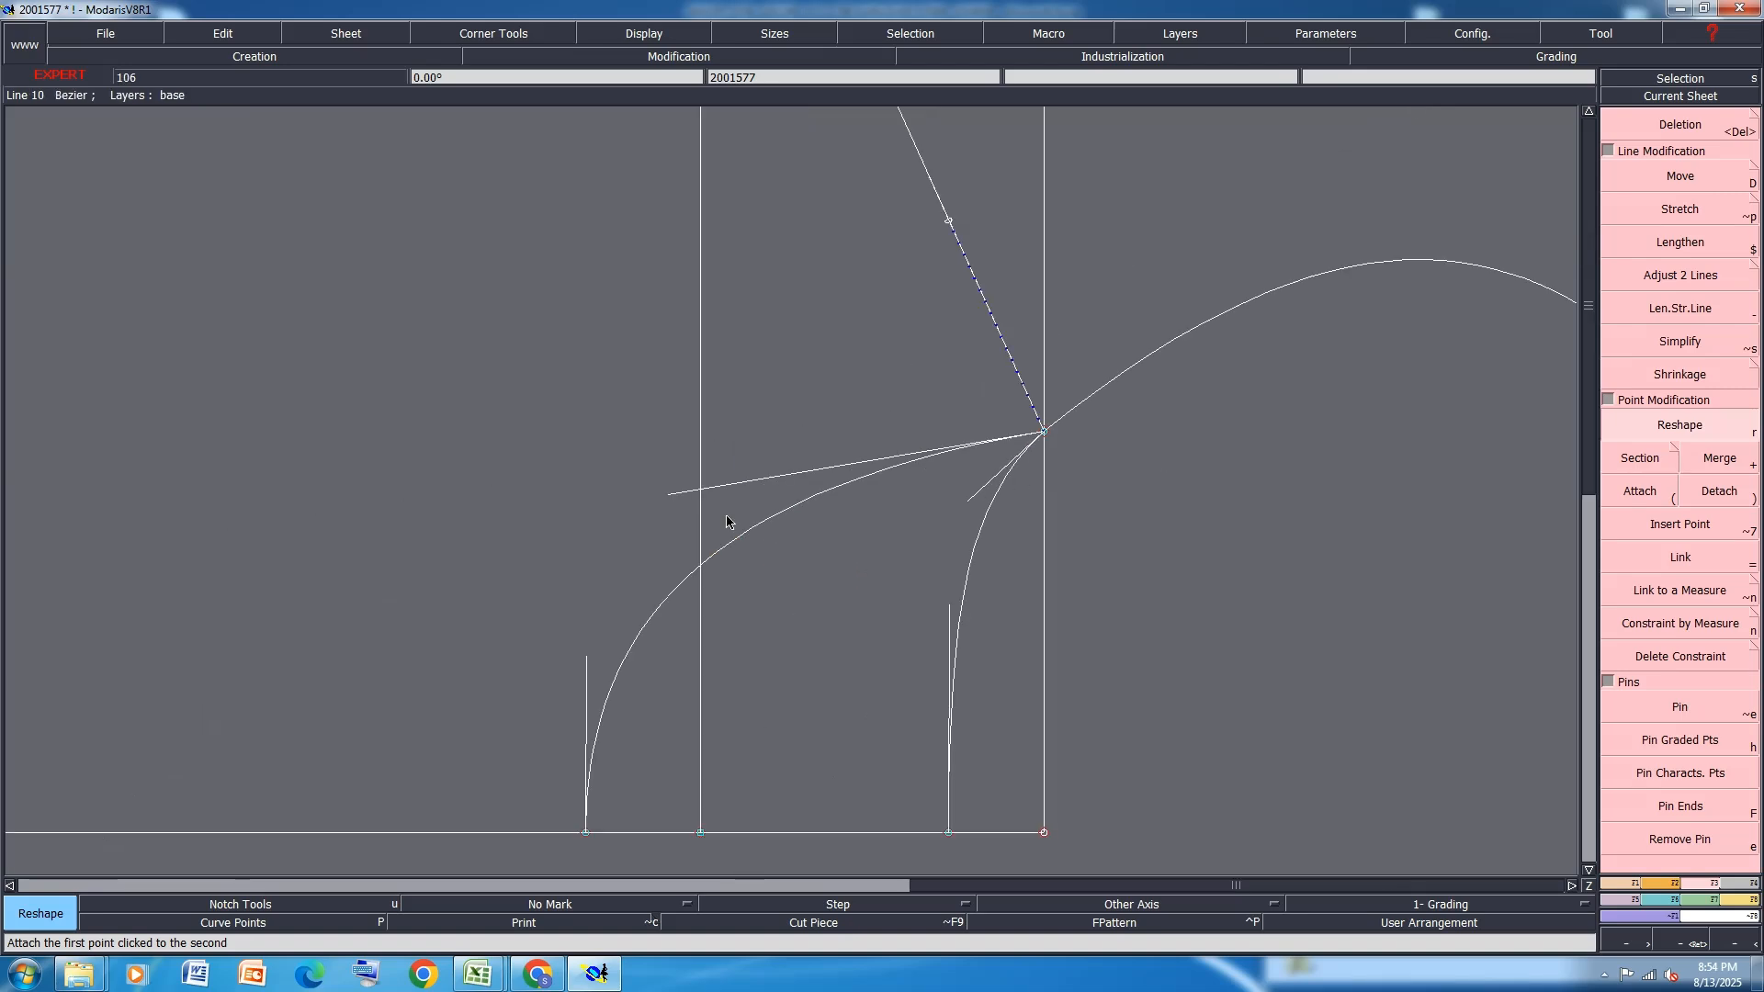
left_click(674, 495)
left_click(728, 486)
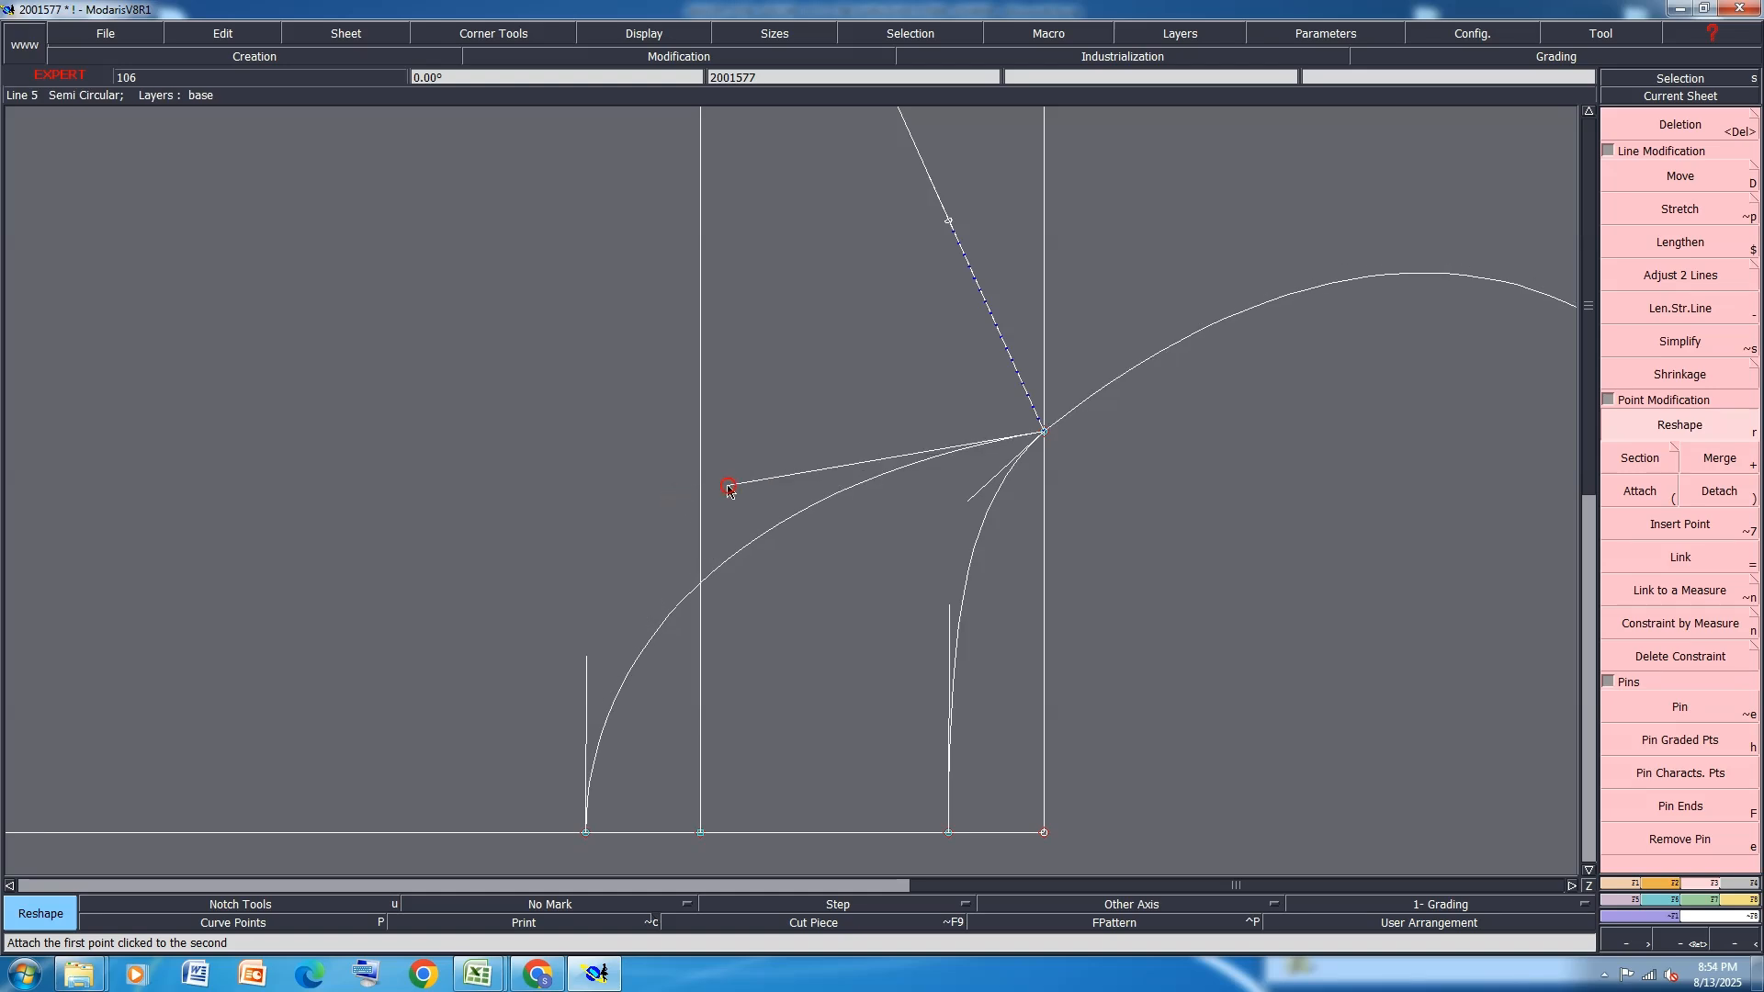
left_click(728, 486)
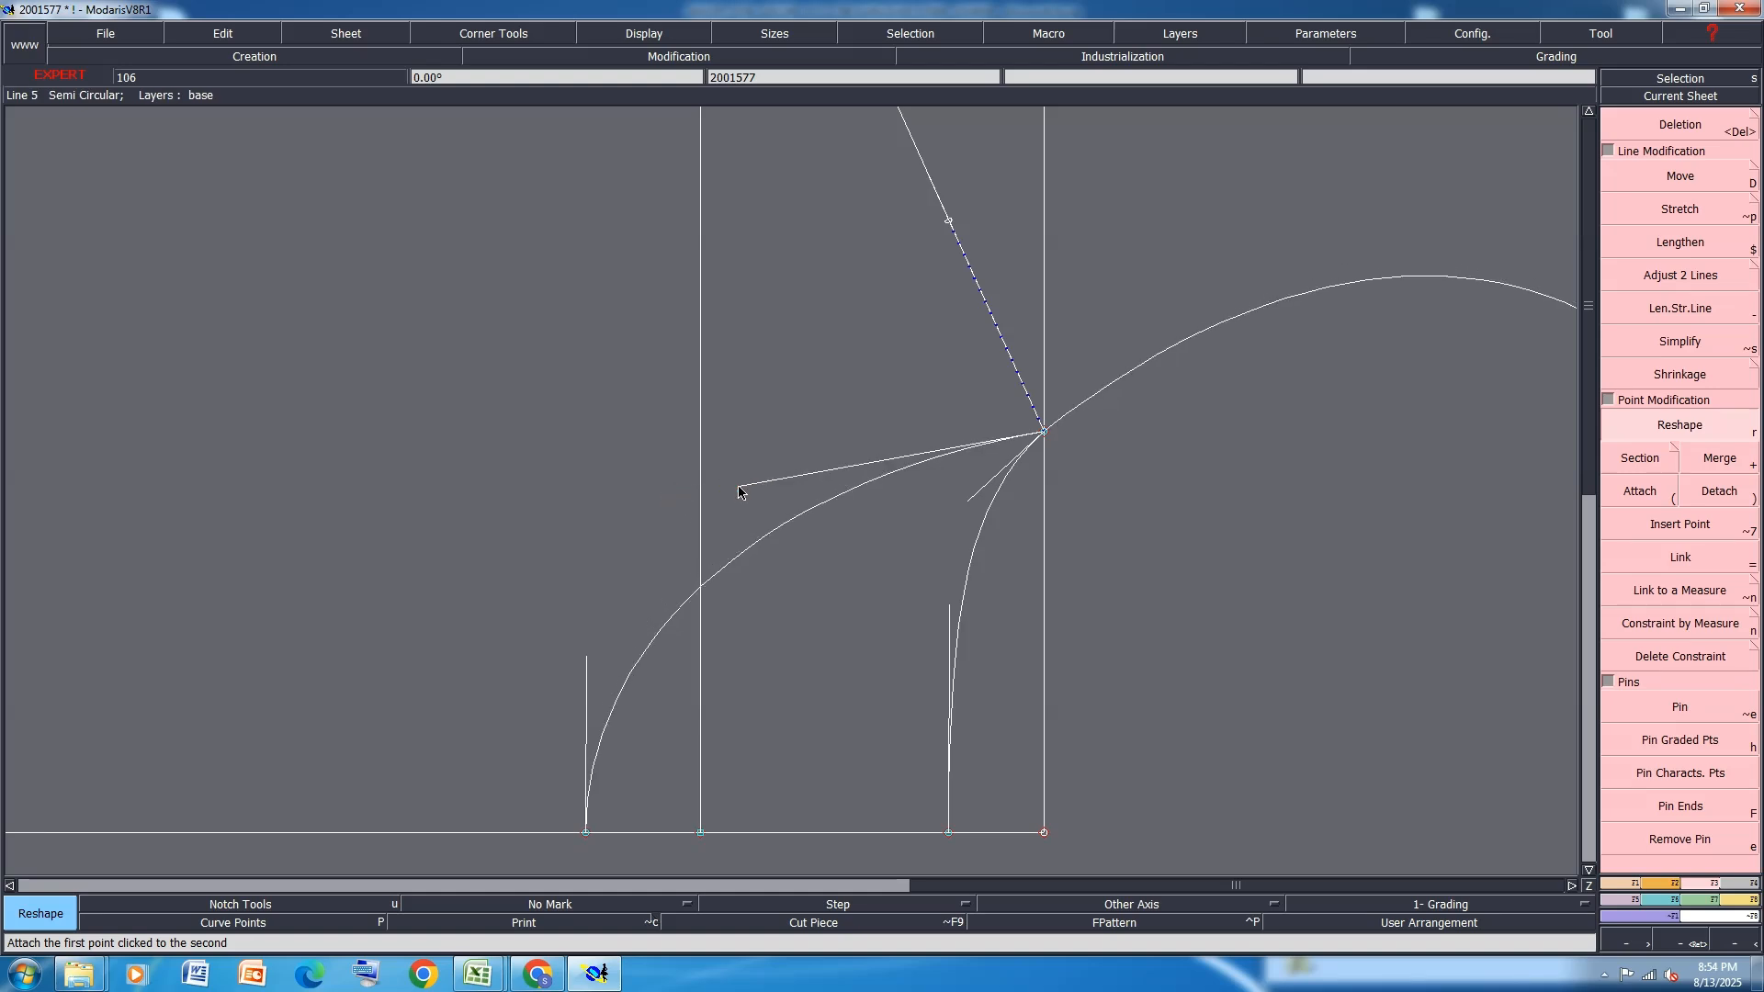
left_click(740, 488)
Reshape the straight armhole line into a shallow inward curve by pulling in the handles at its underarm and shoulder ends
scroll(912, 588, "down", 3)
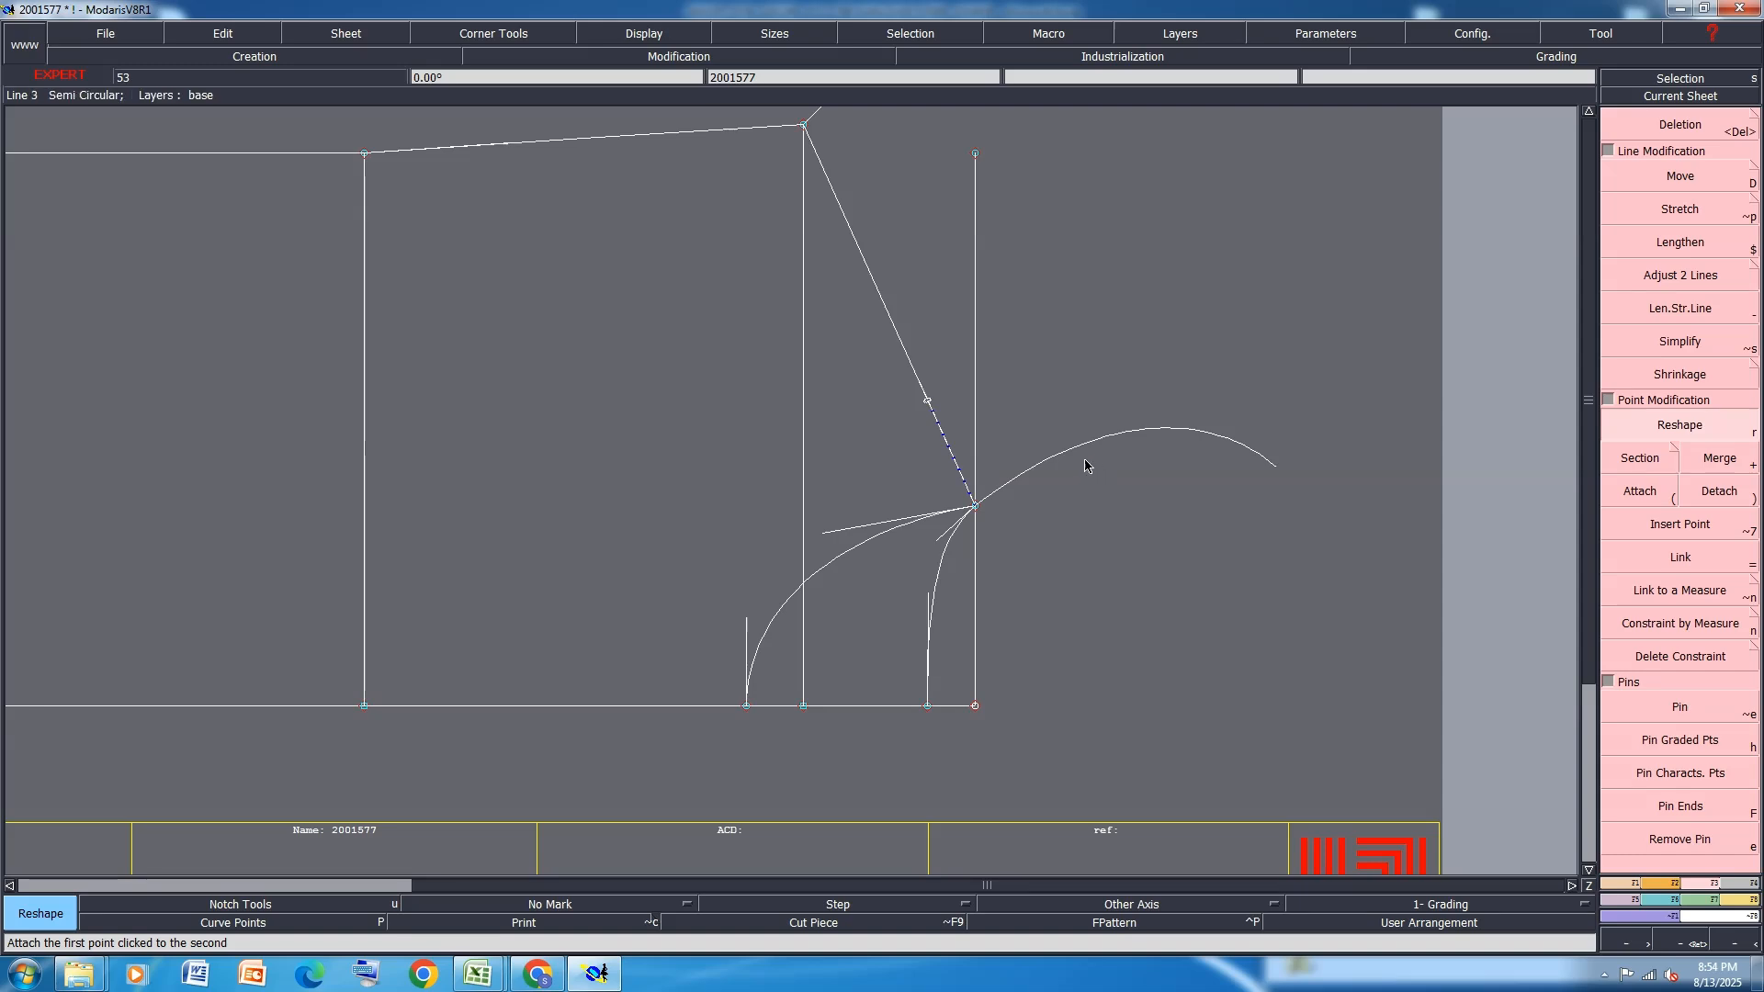
scroll(1075, 464, "up", 4)
scroll(934, 483, "down", 7)
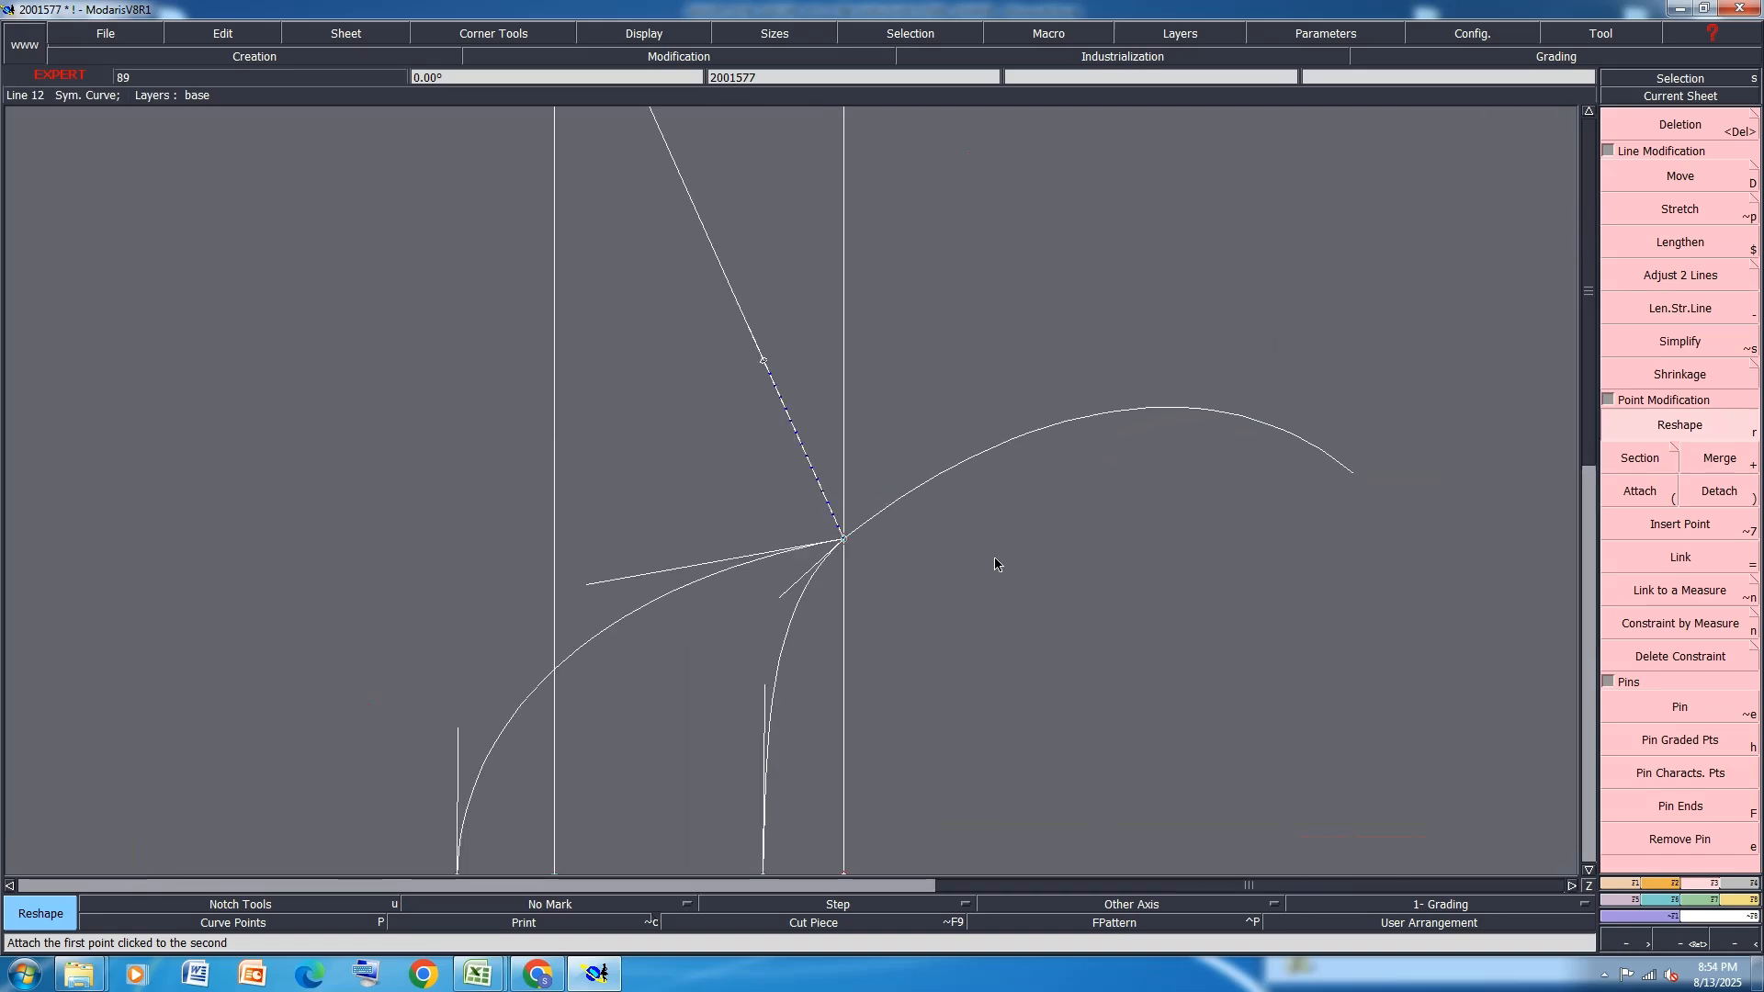
scroll(765, 365, "up", 4)
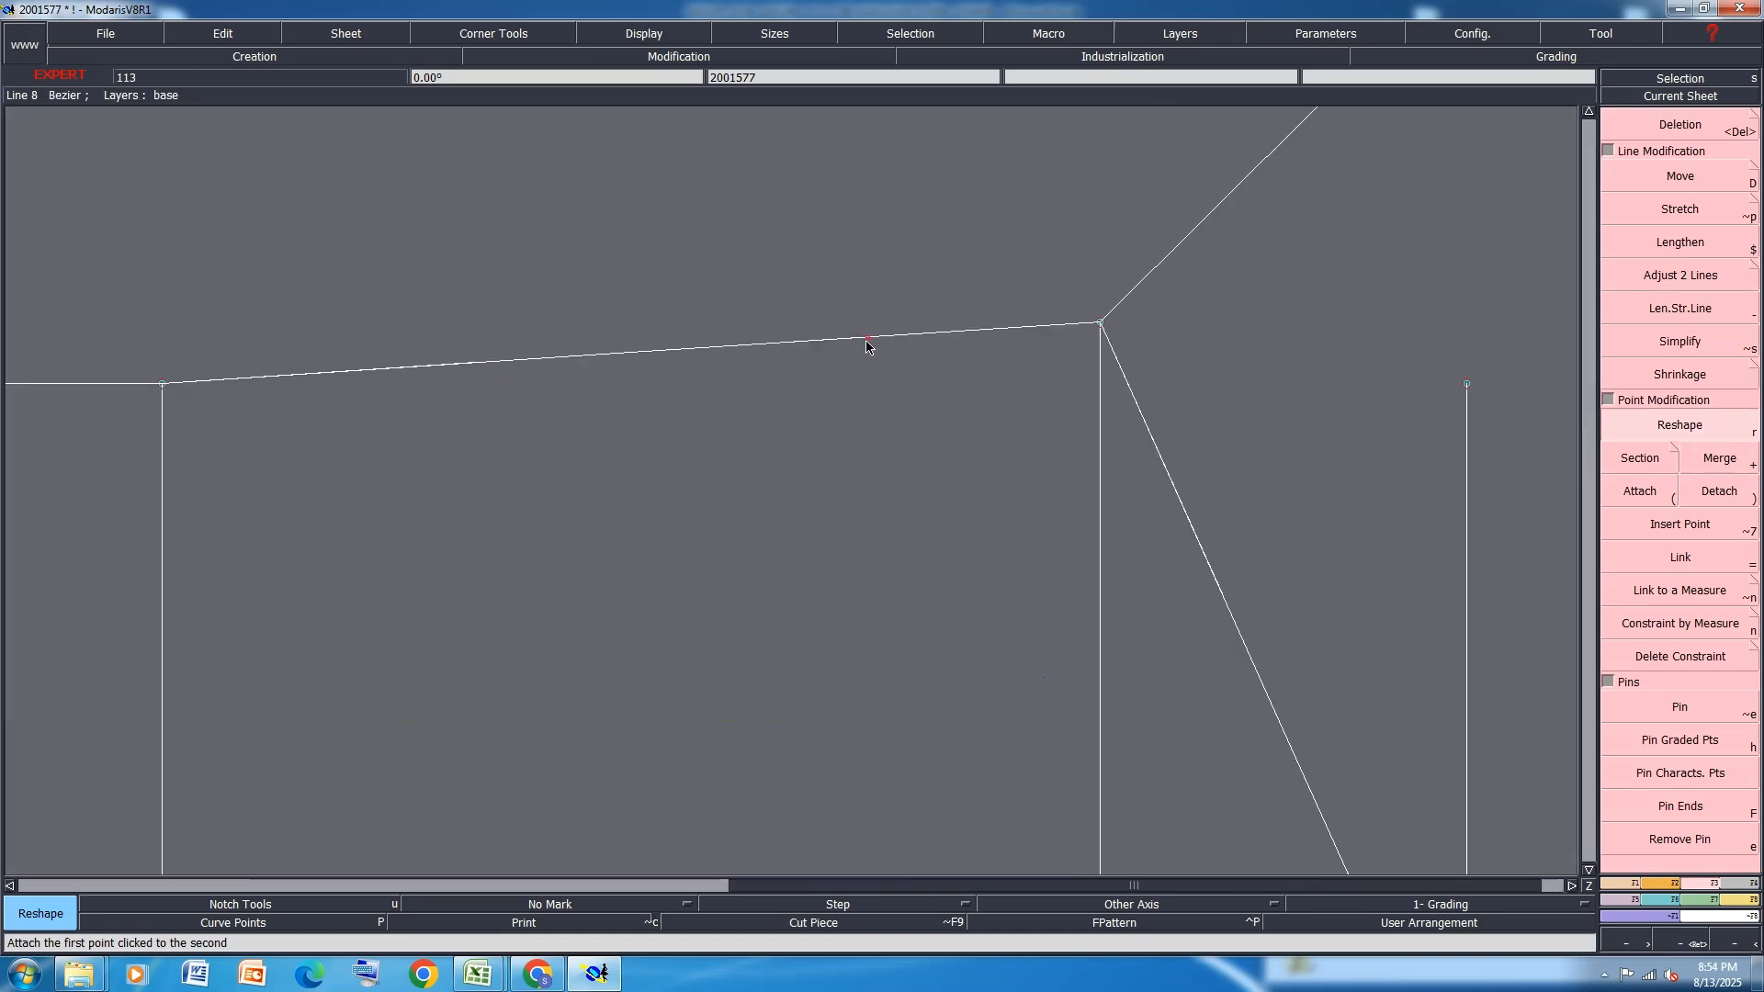
left_click(865, 347)
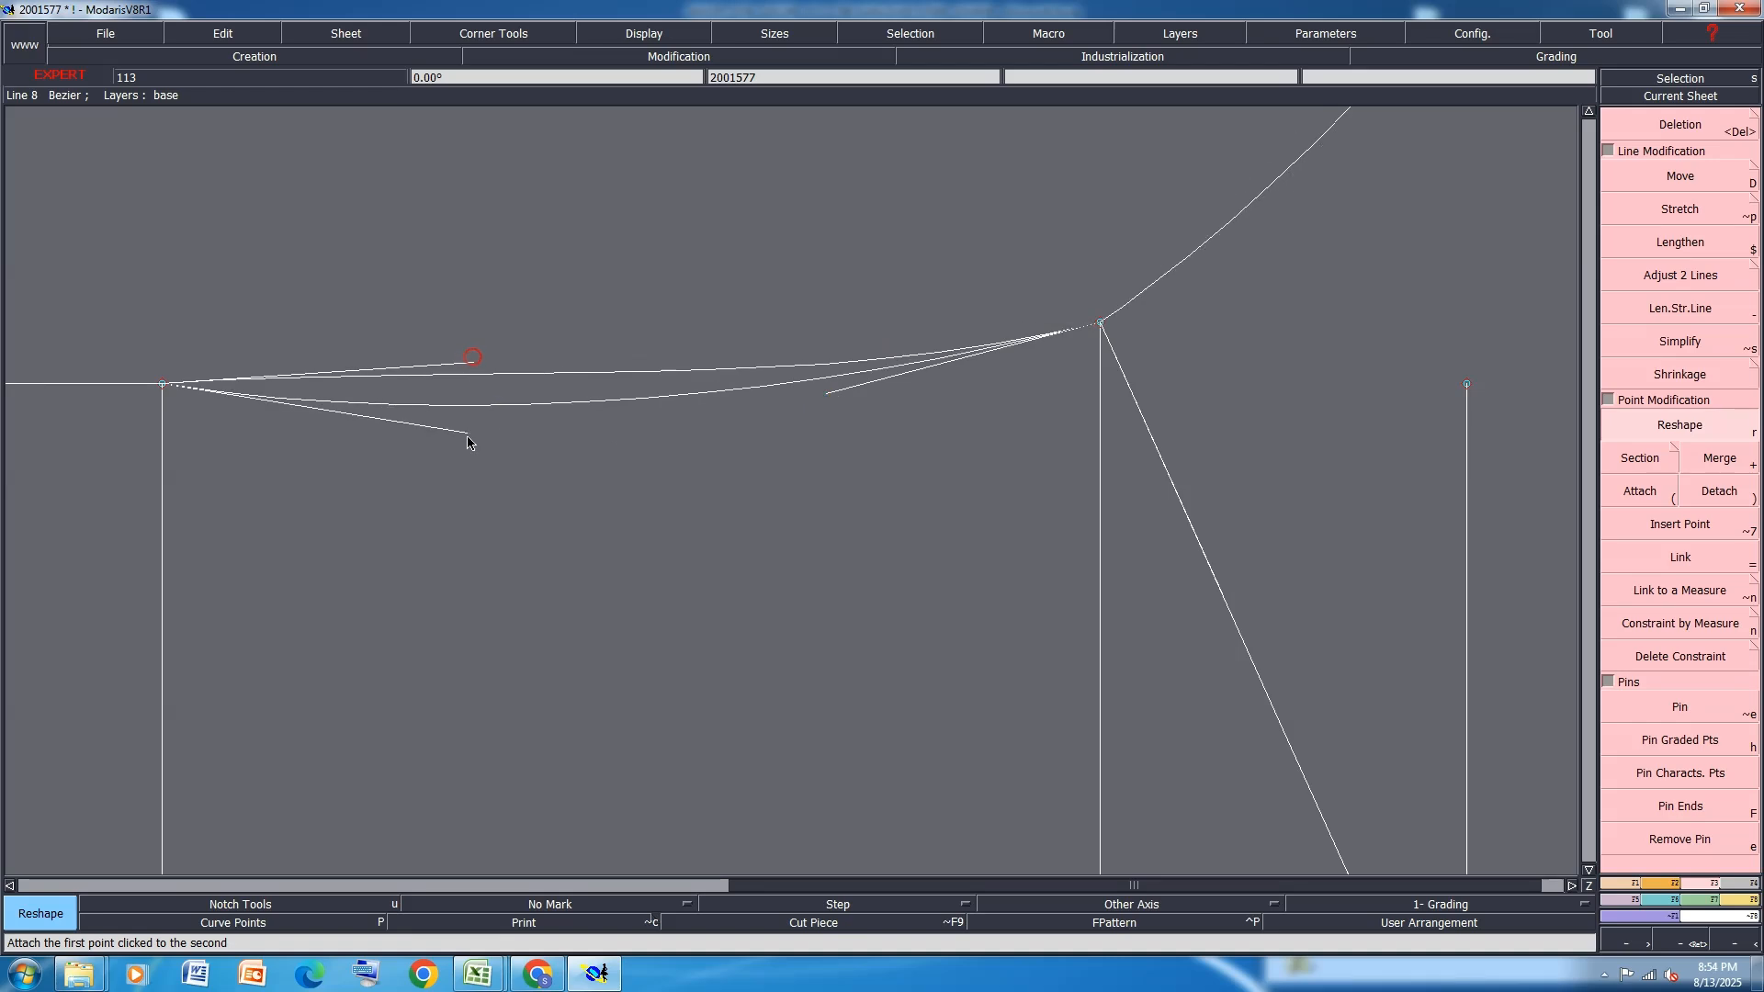
left_click(455, 459)
left_click(831, 395)
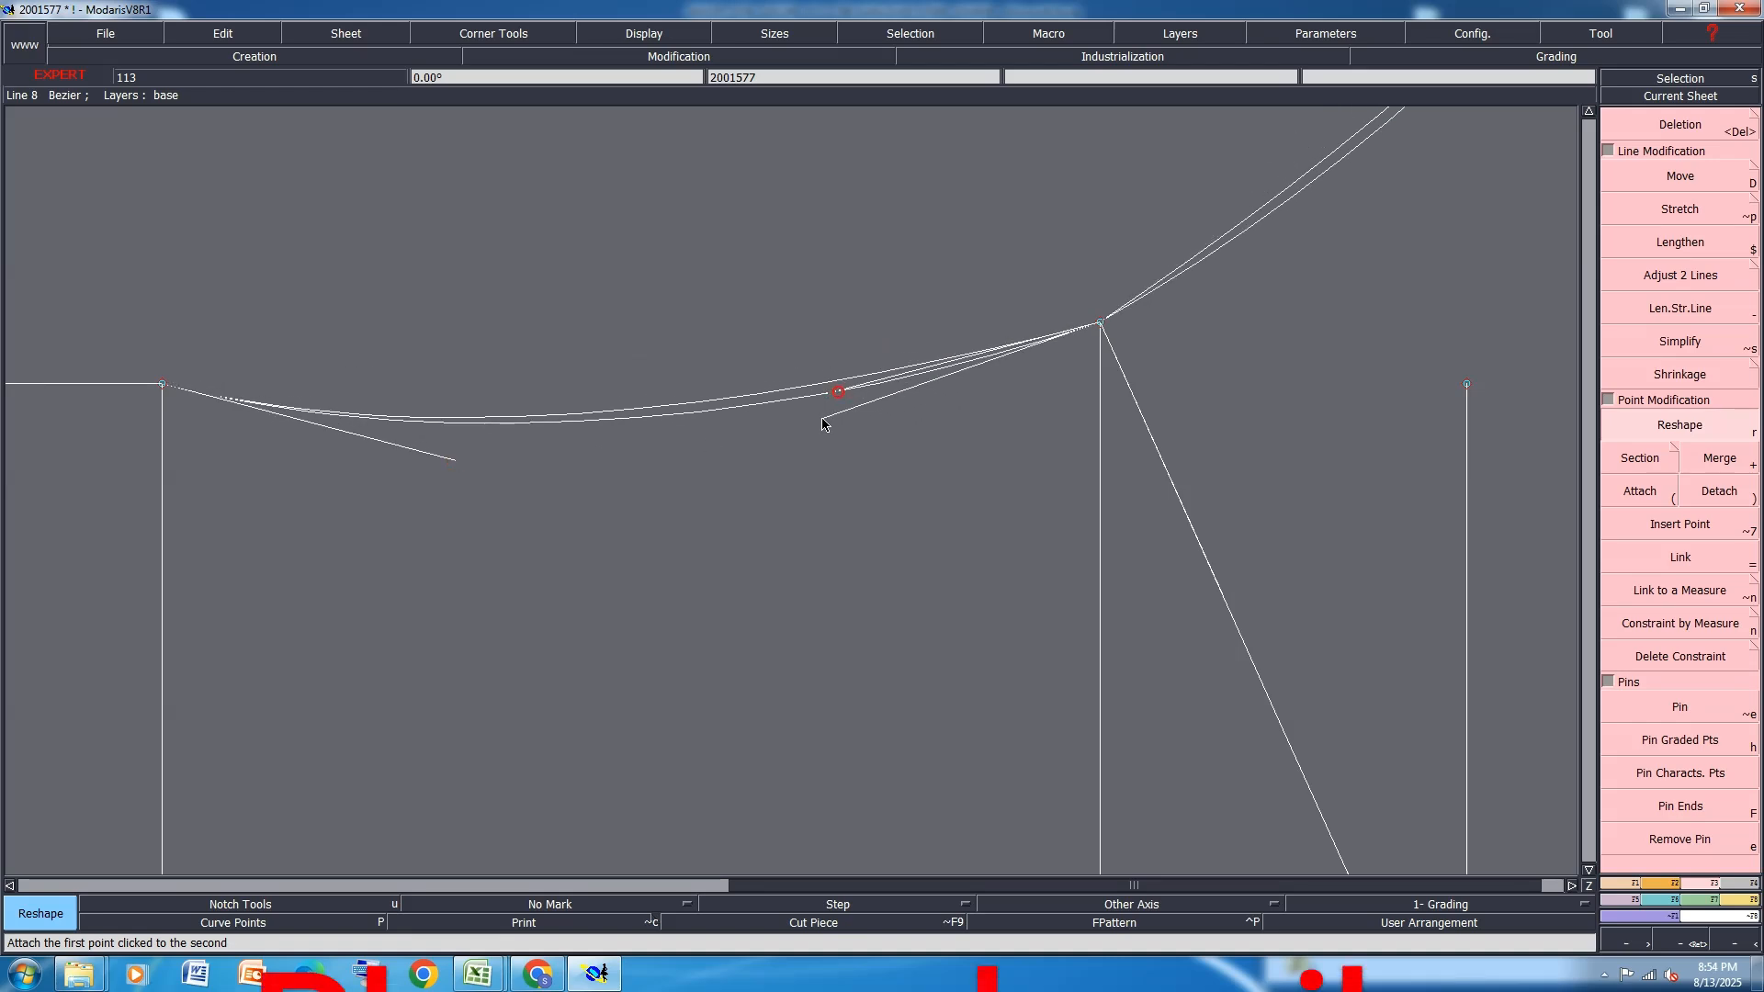
left_click(817, 424)
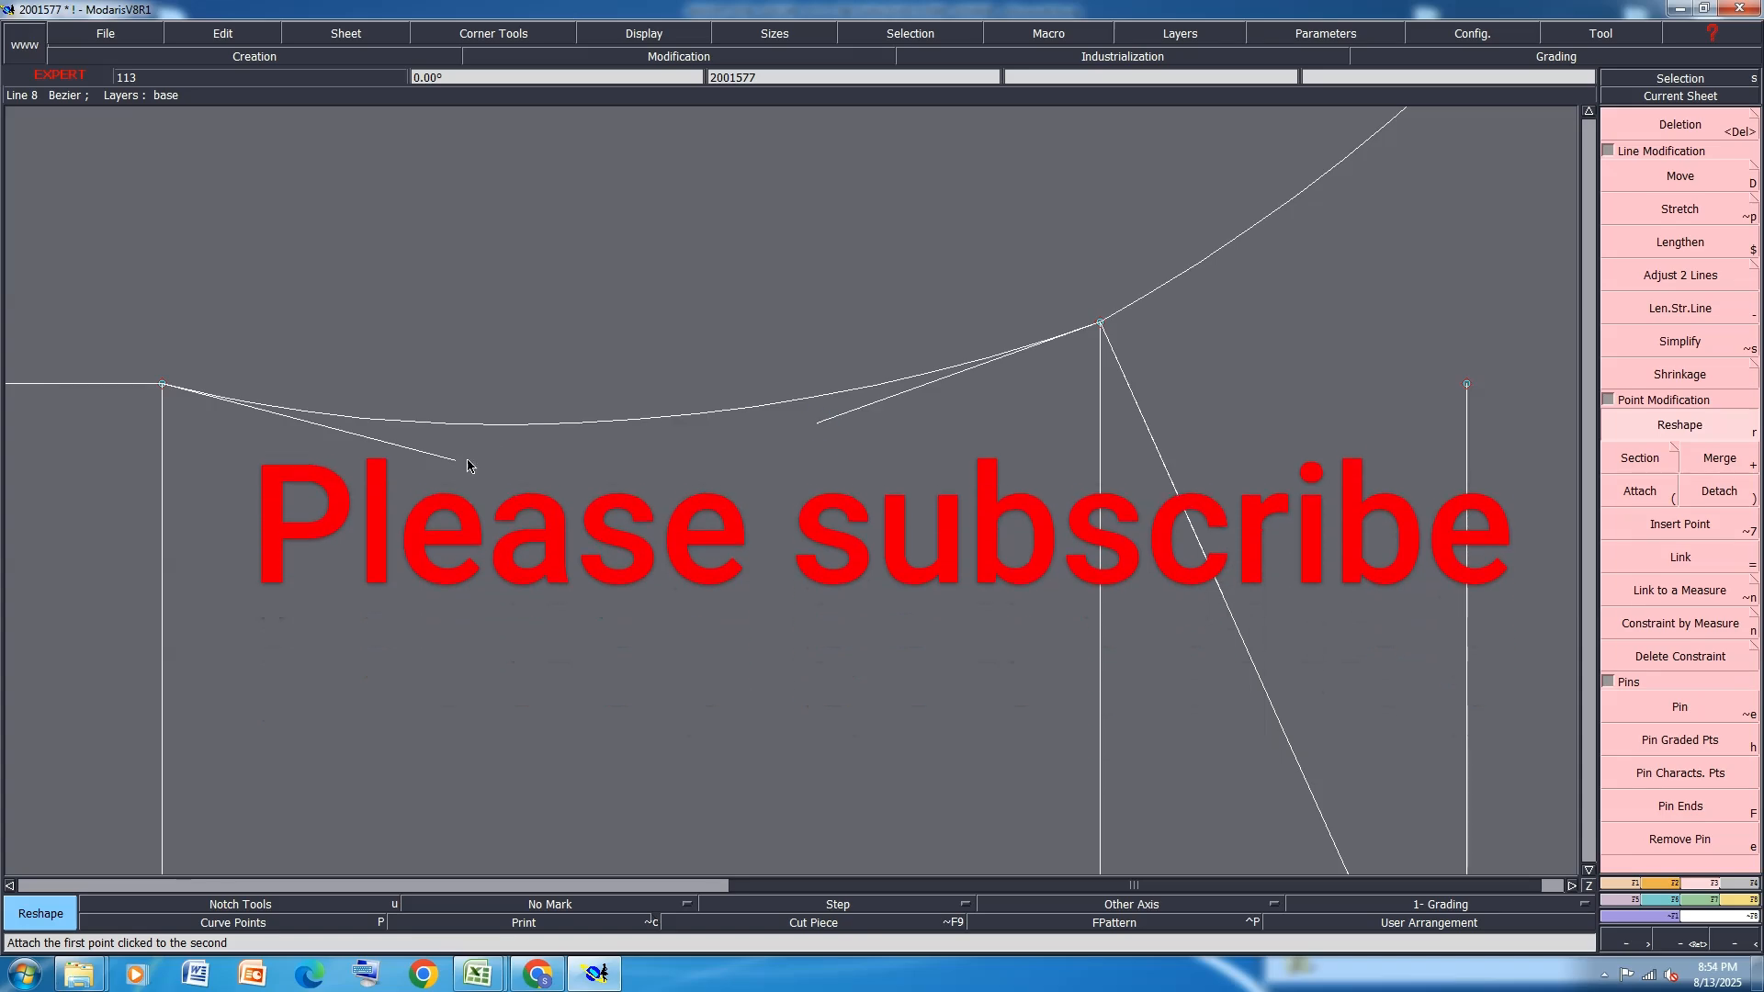
Deepen the armhole curve near the underarm by turning its underarm-end handle further into the body
left_click(454, 459)
left_click(321, 522)
left_click(318, 524)
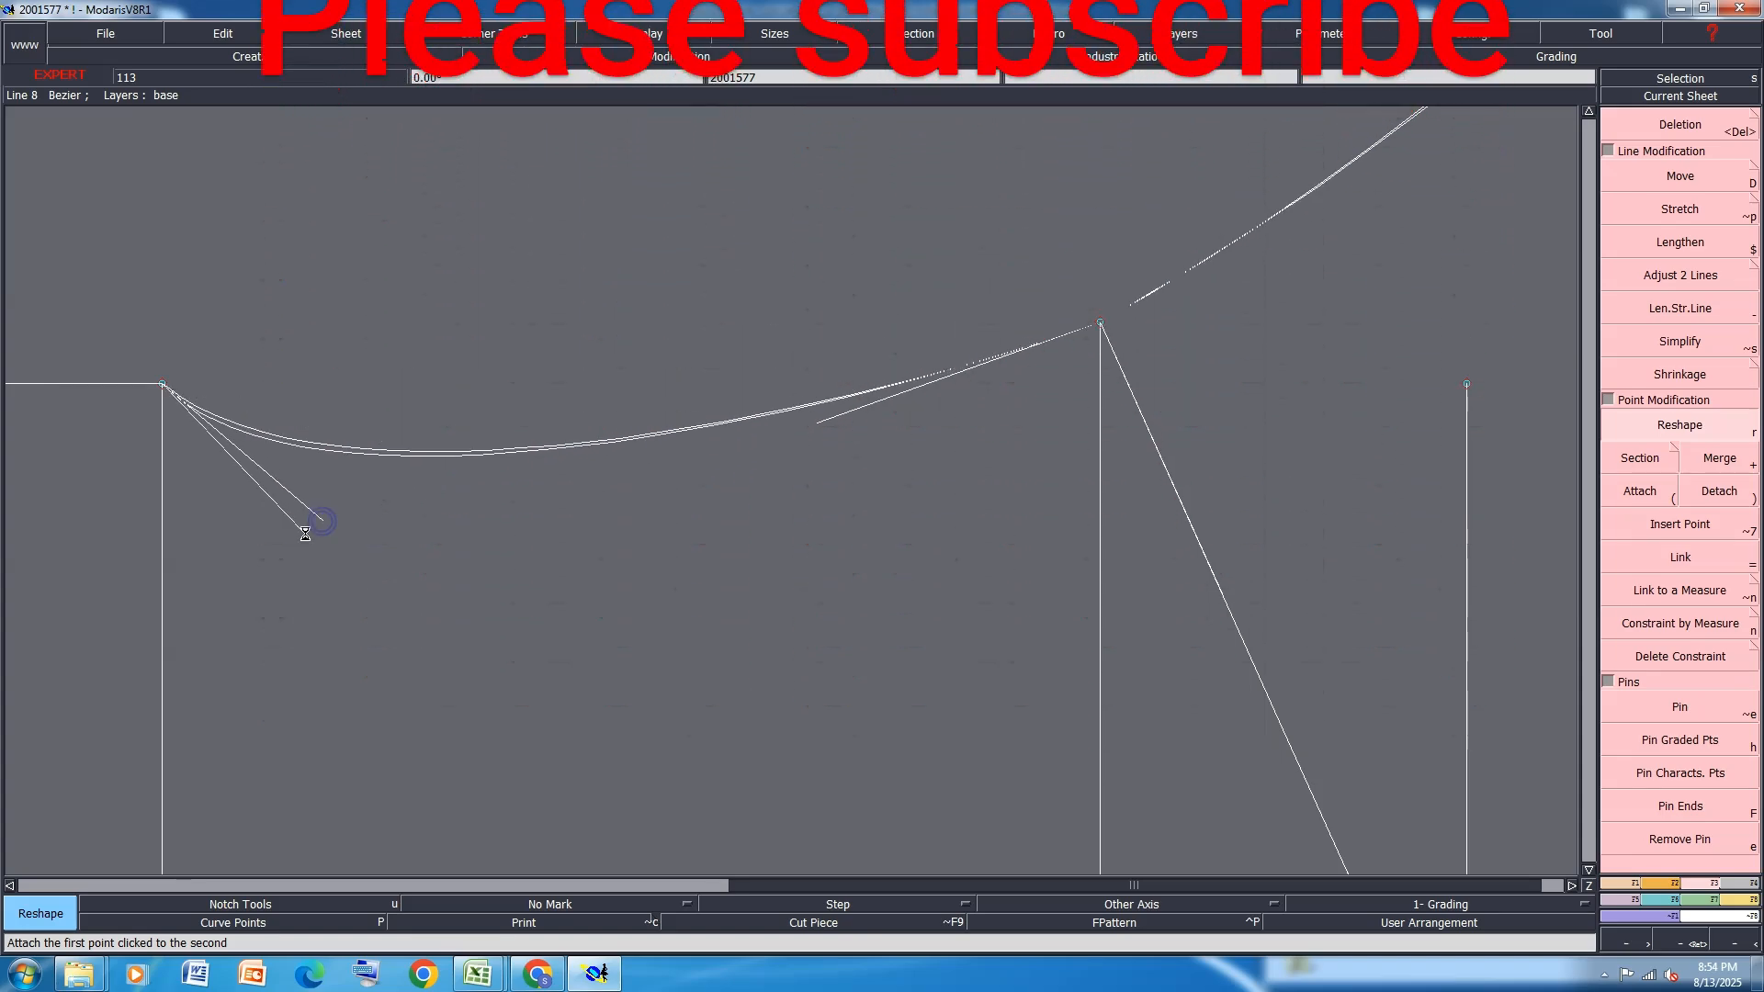
left_click(303, 532)
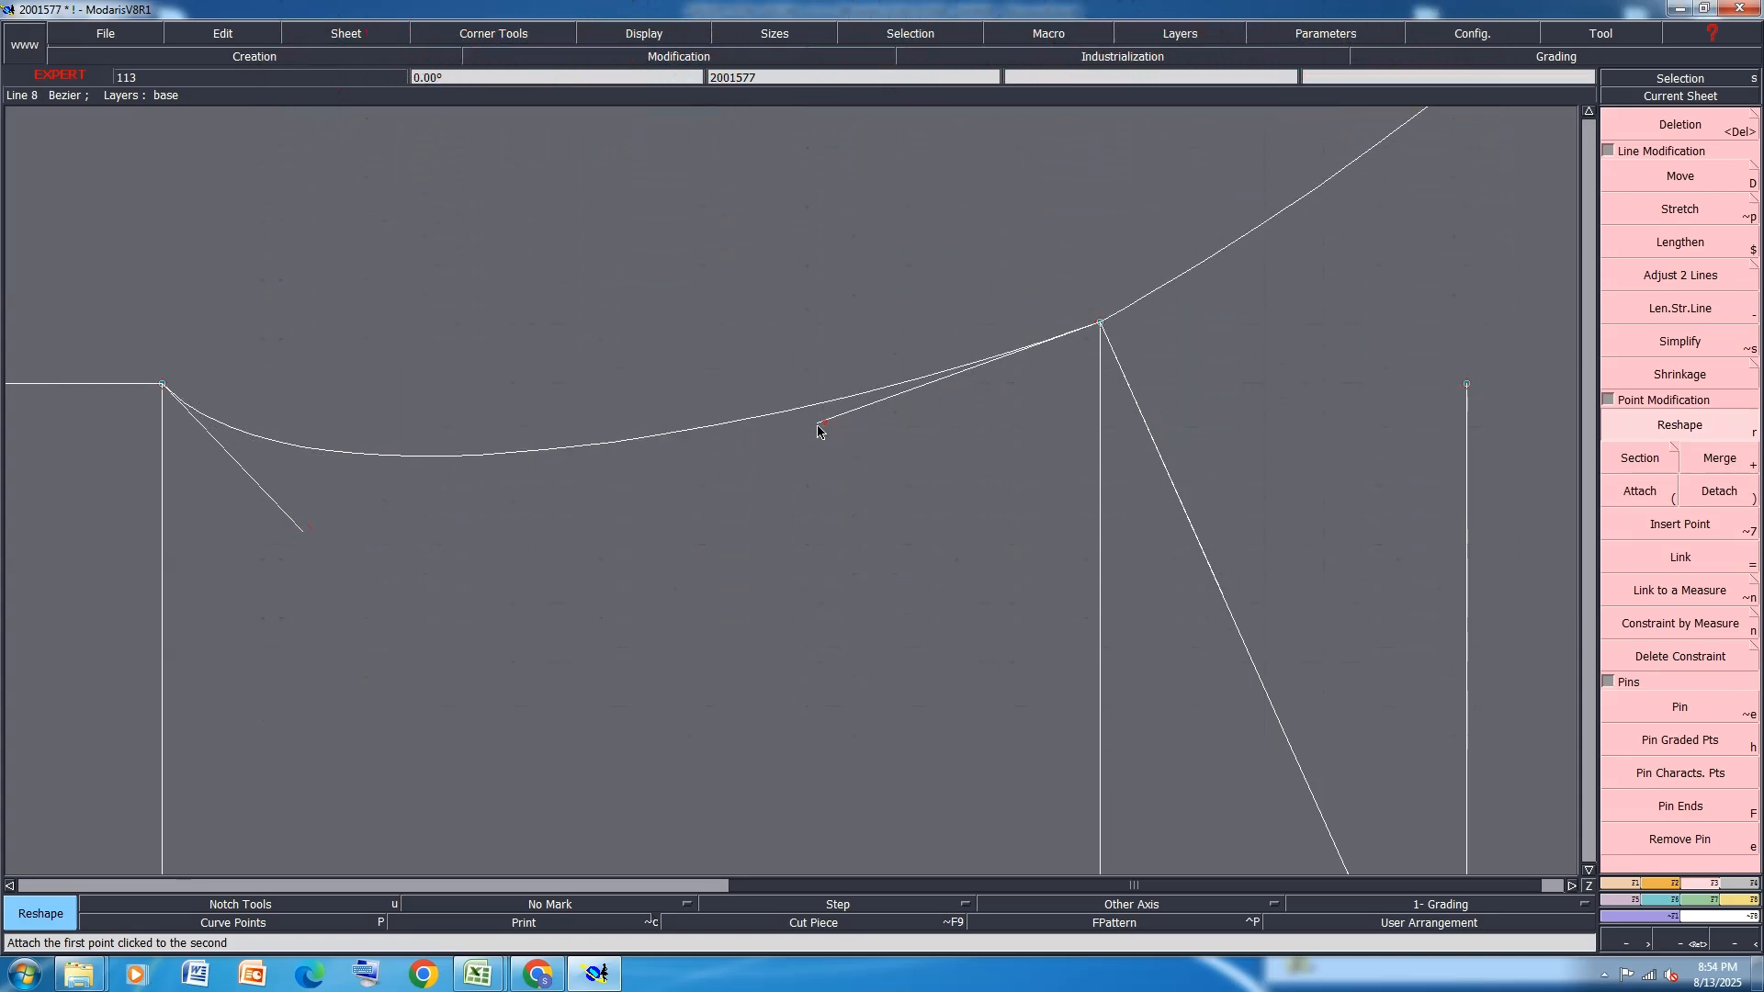
Steepen the armhole curve's underarm-end handle toward the bust line to round the underarm corner
scroll(1201, 244, "down", 2)
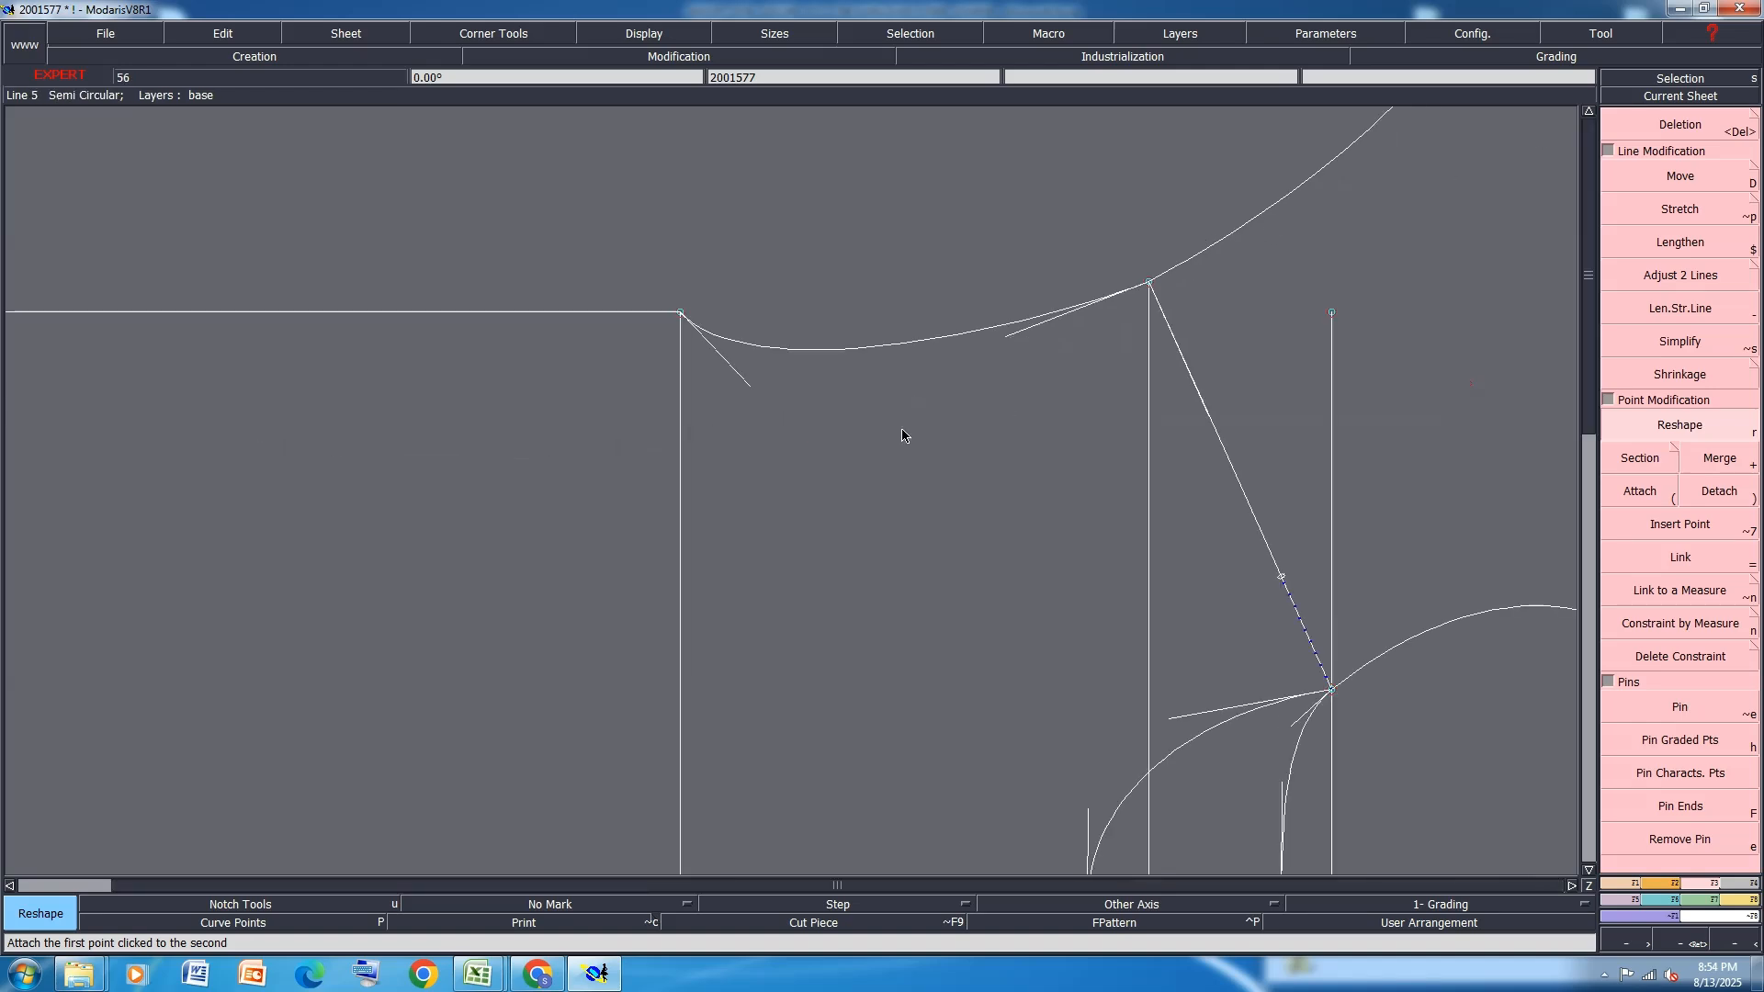
scroll(757, 384, "up", 2)
left_click(739, 404)
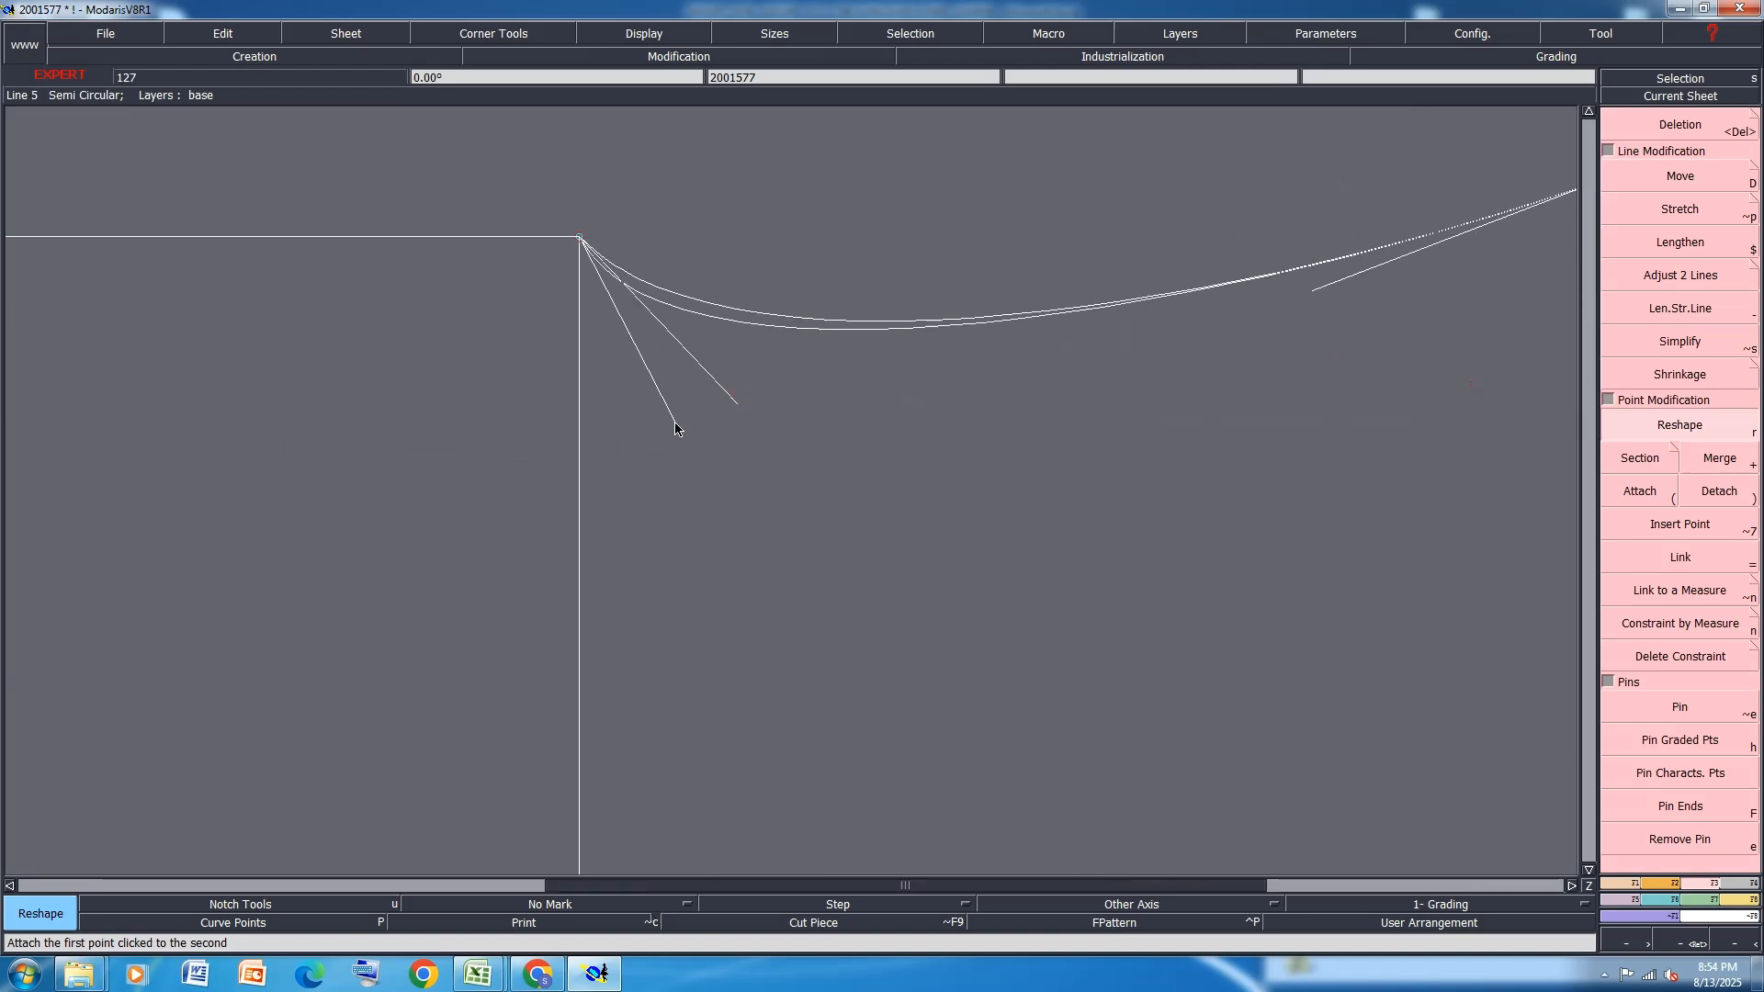
left_click(675, 426)
left_click(649, 426)
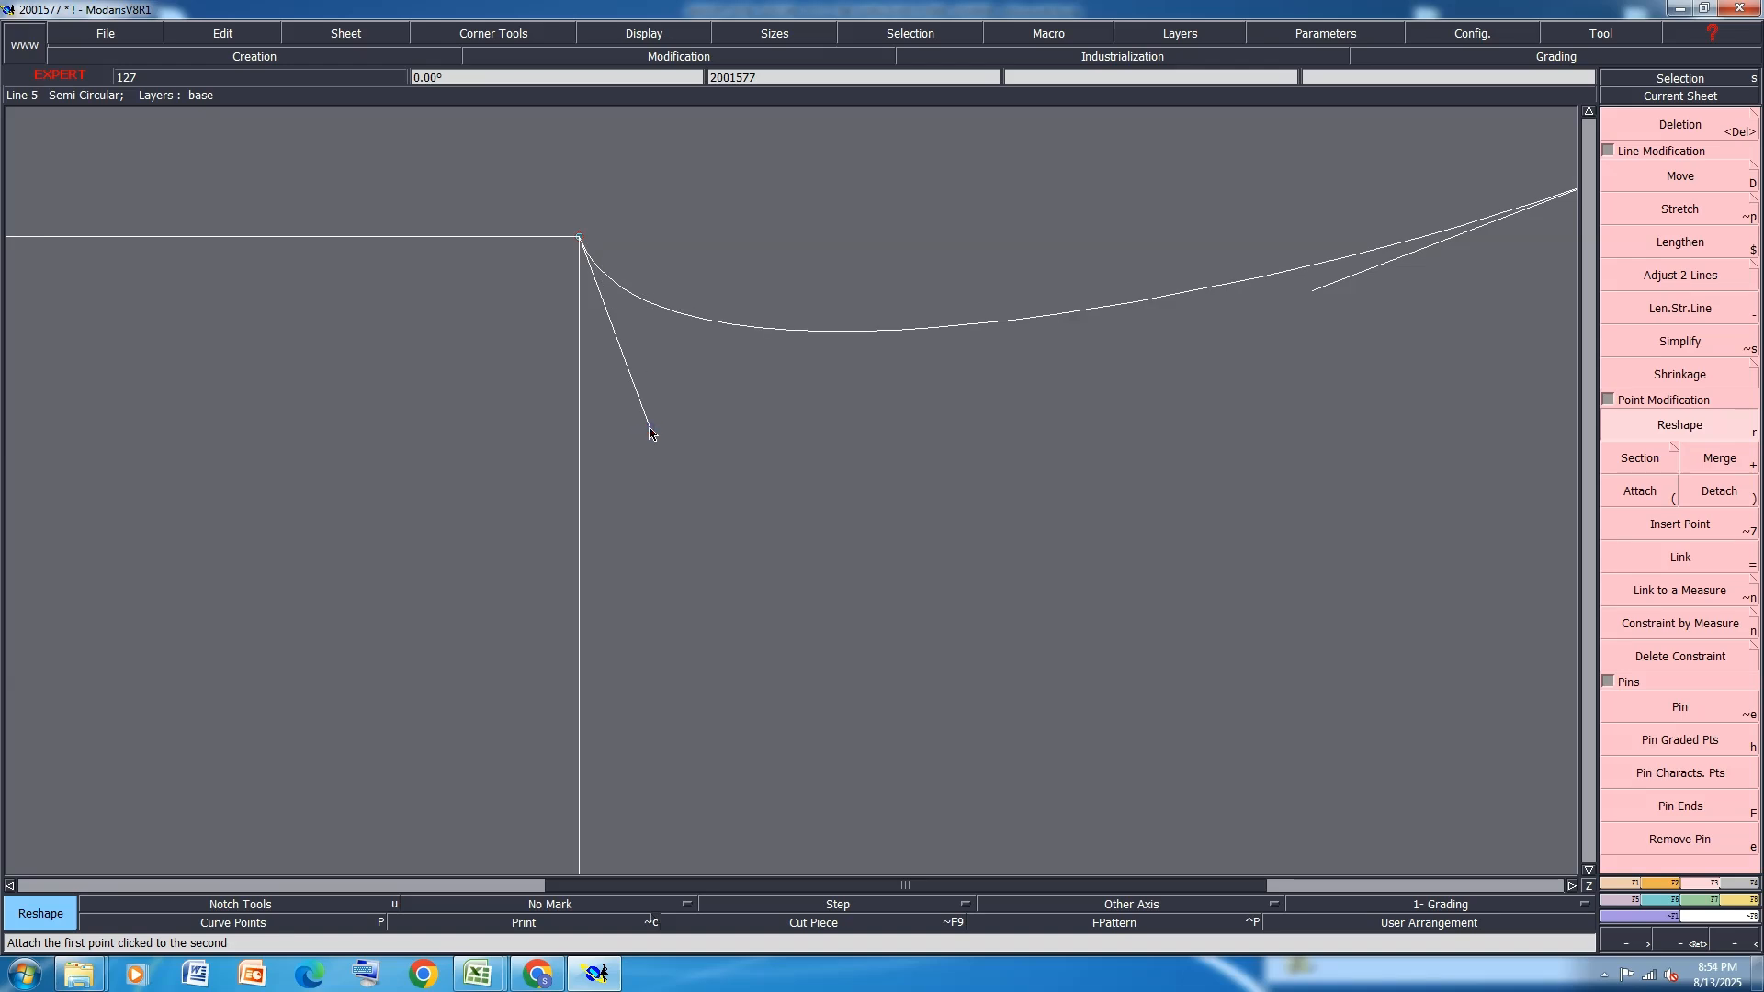
left_click(648, 427)
left_click(677, 429)
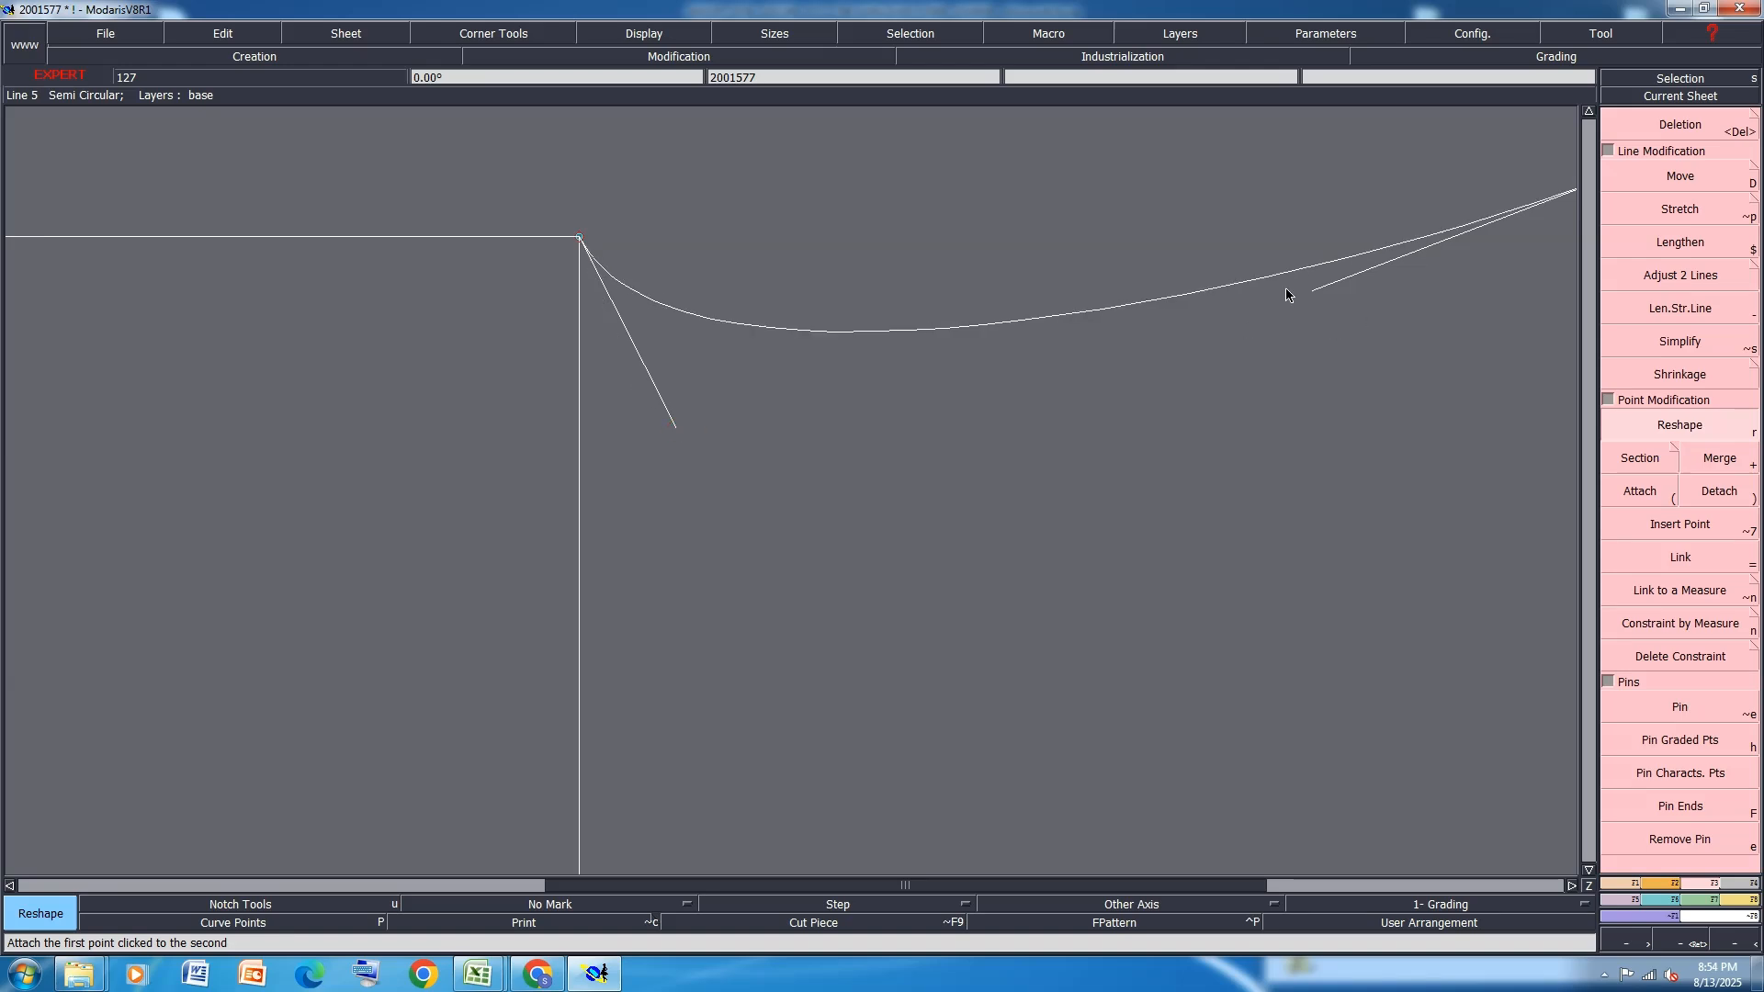
Lengthen the armhole curve's shoulder-end handle inward to hollow the upper part of the armhole
scroll(1174, 331, "down", 2)
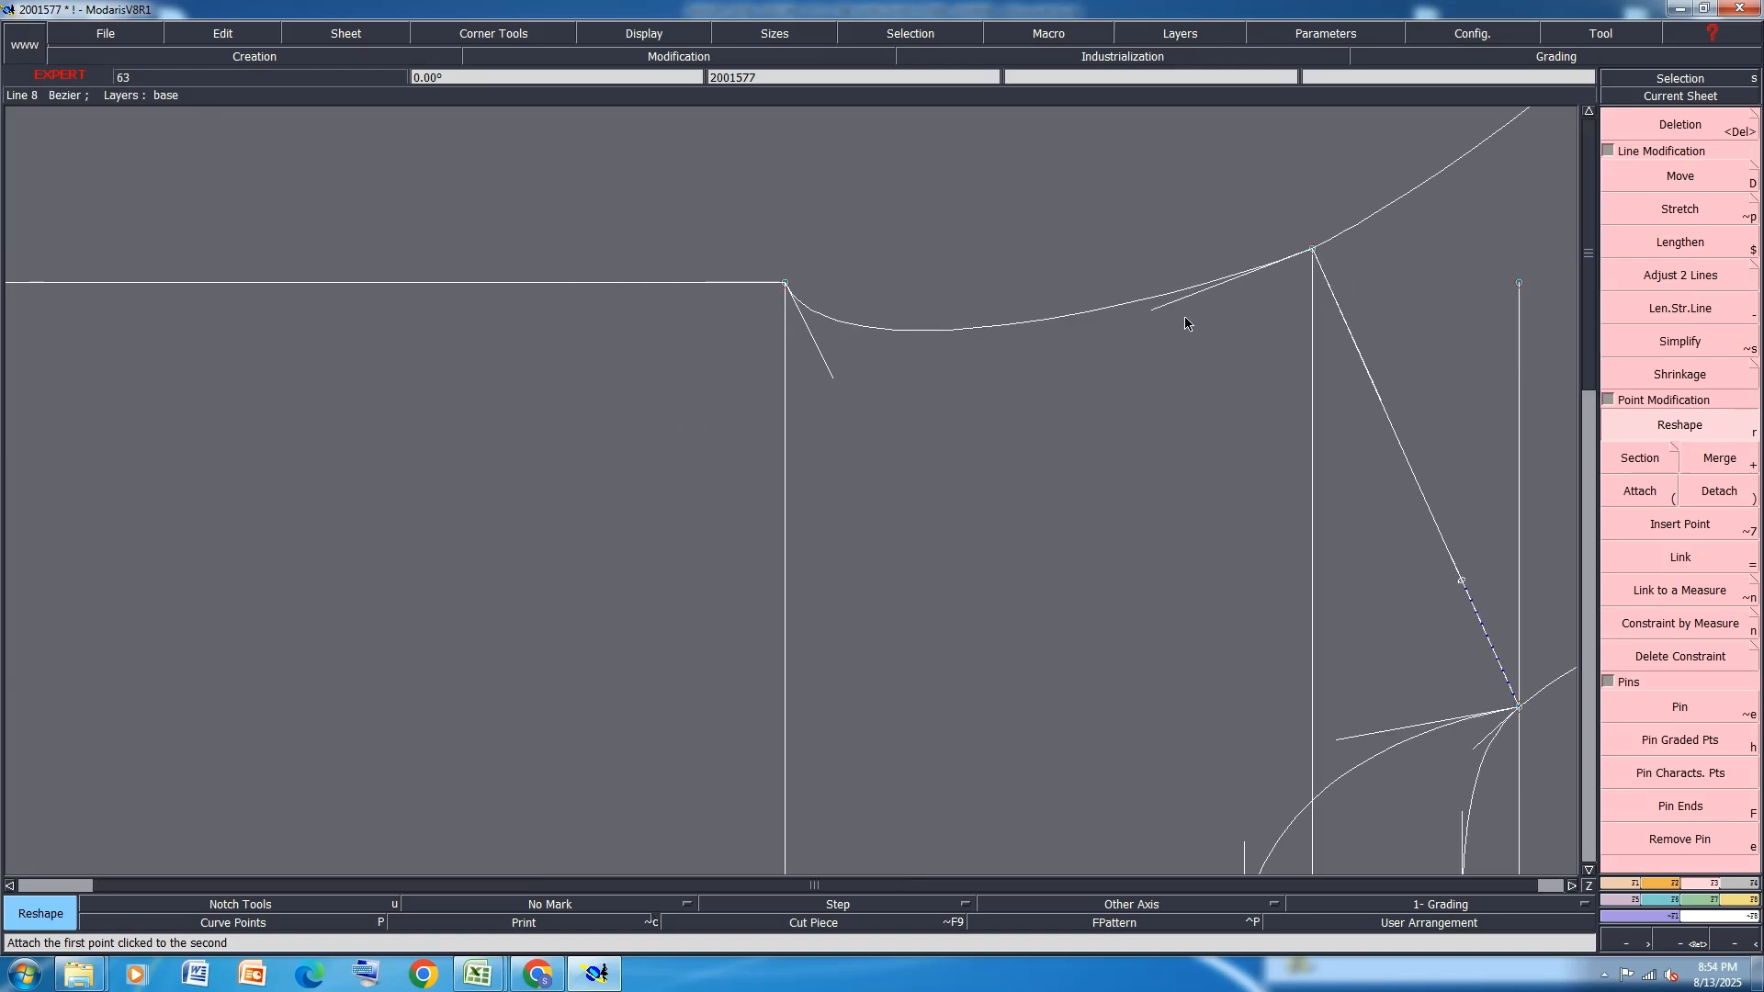
left_click(1157, 316)
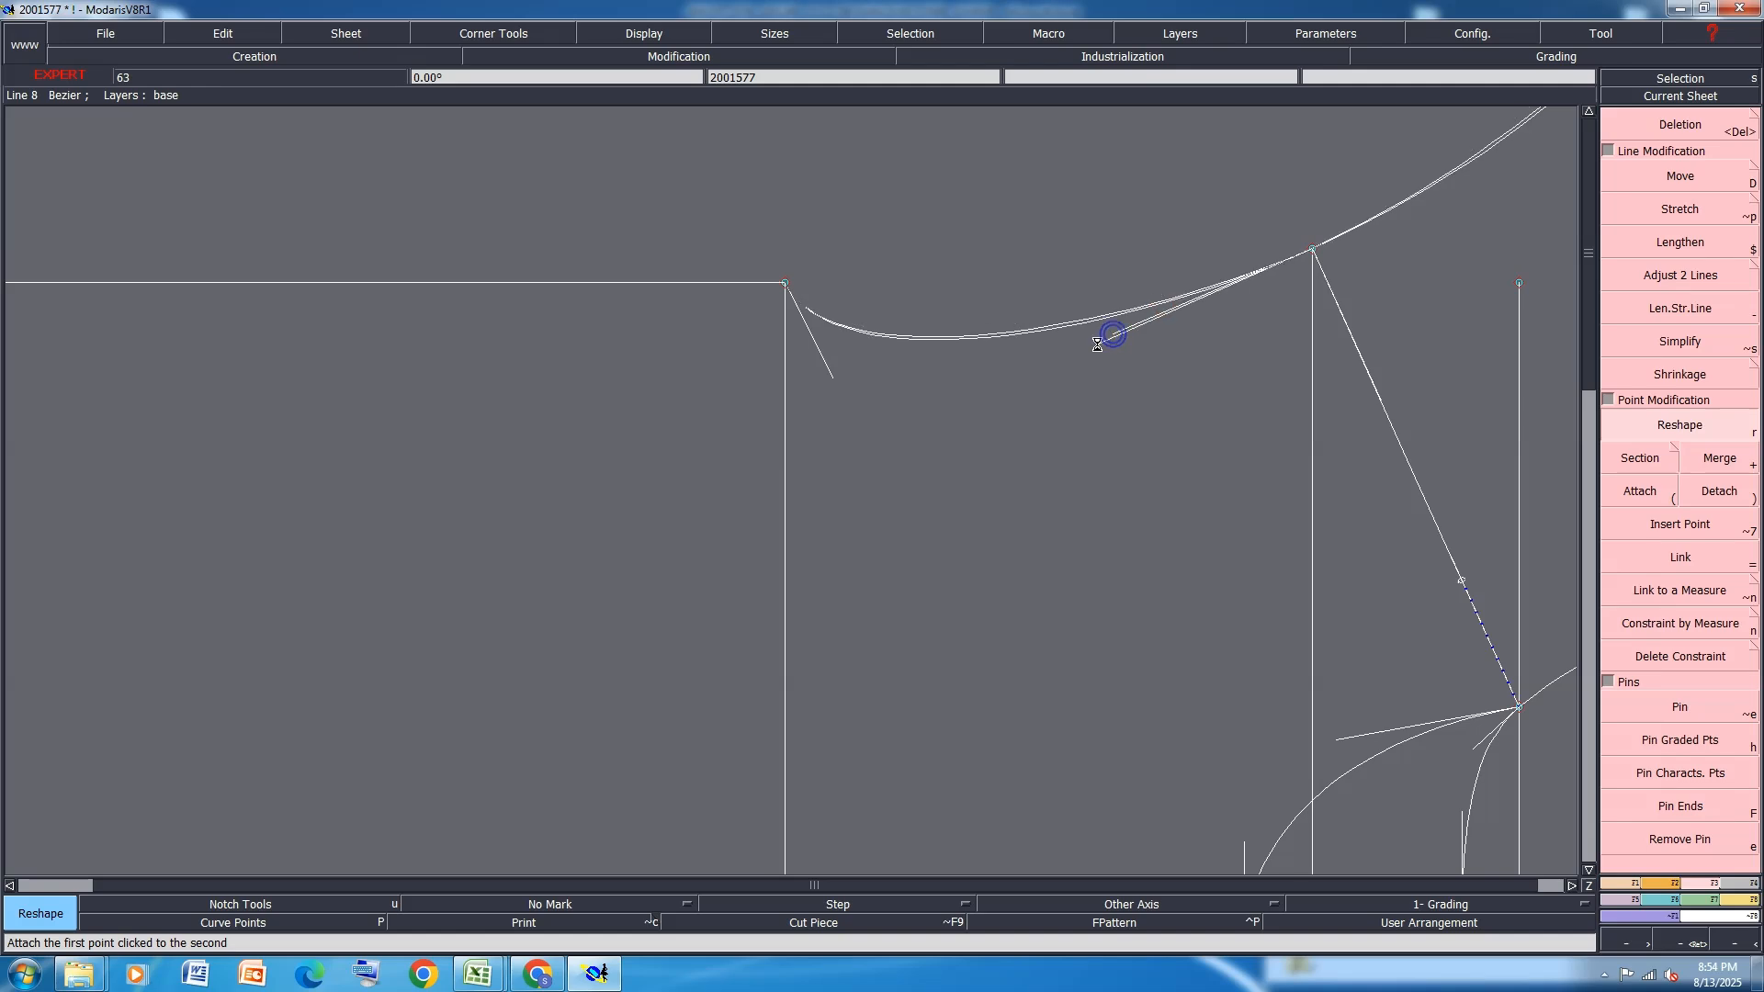
left_click(1093, 348)
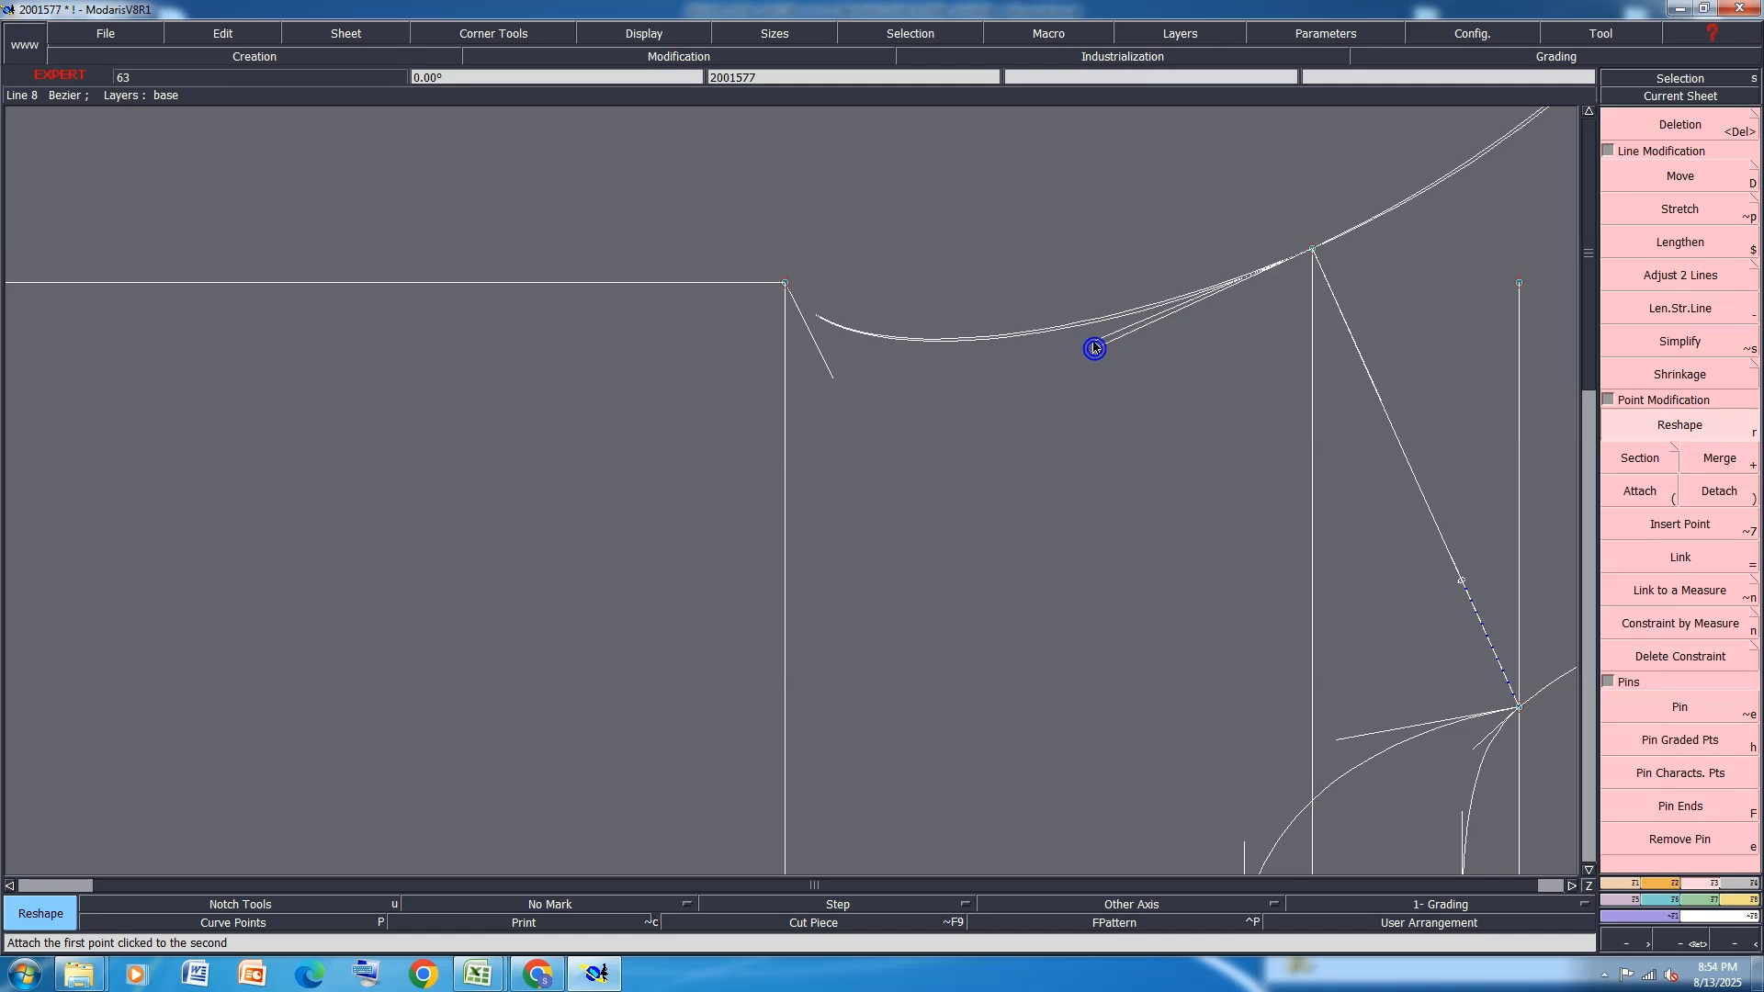
Swing the armhole's underarm-end handle closer to the bust line, making the curve leave the underarm point more squarely
scroll(988, 363, "down", 1)
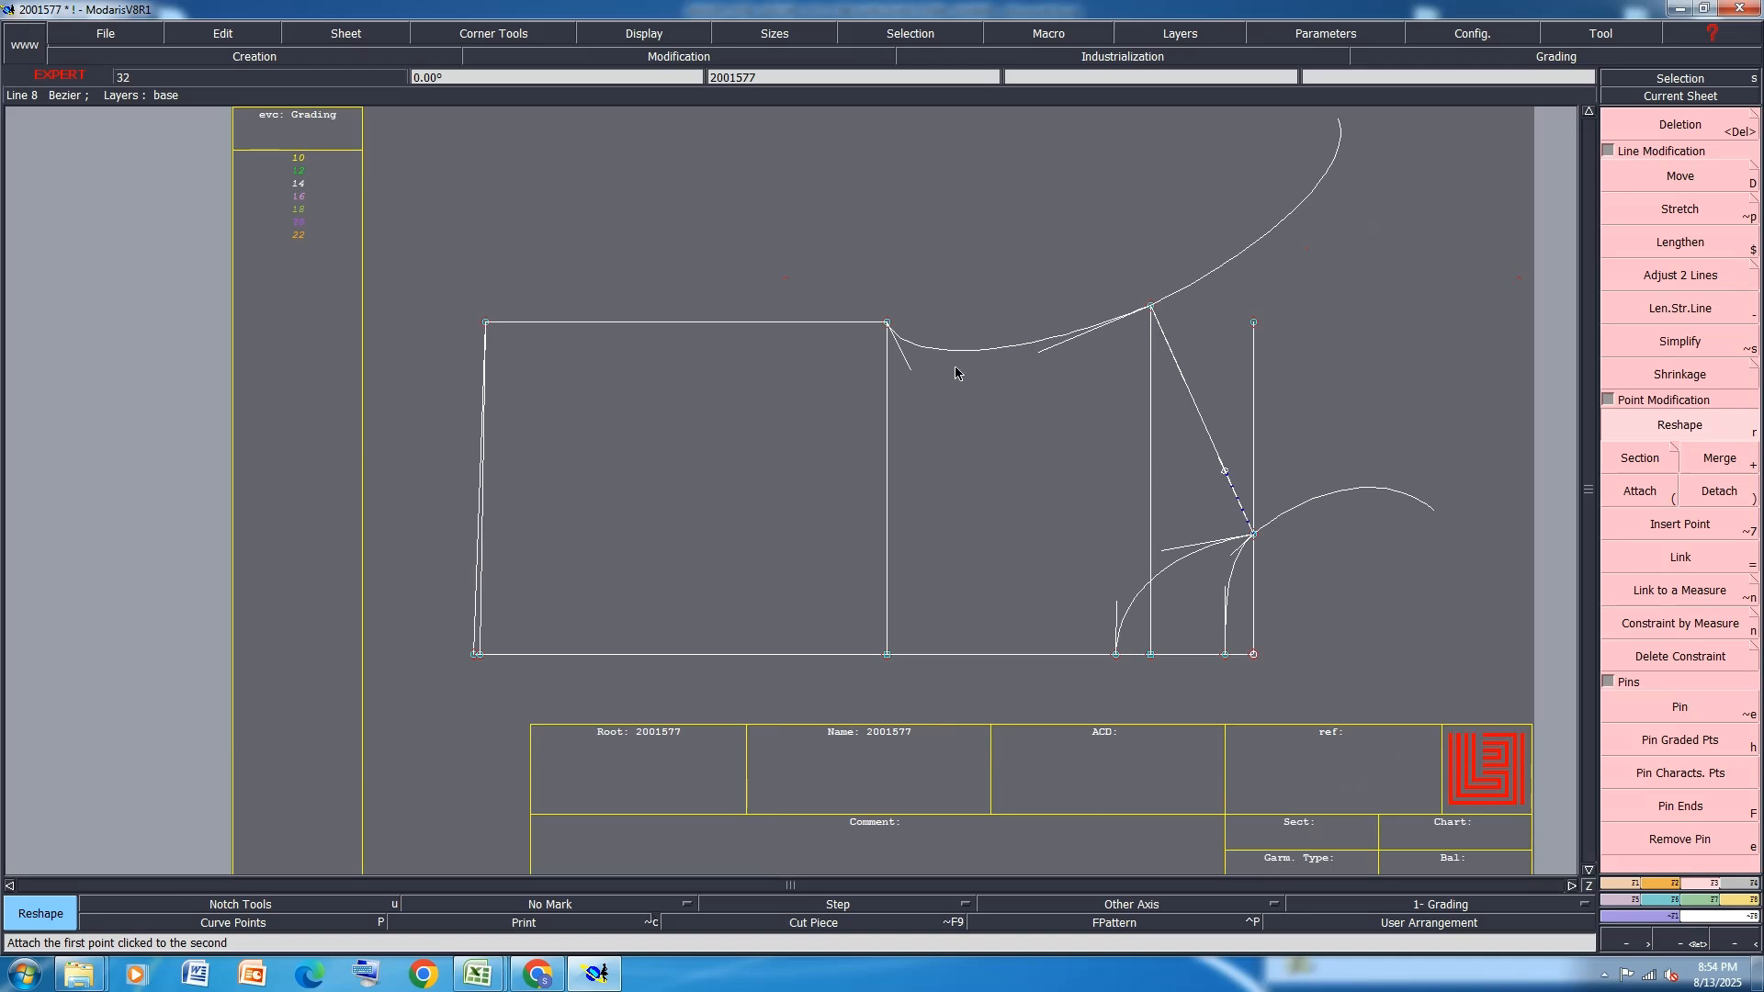
scroll(911, 363, "up", 5)
scroll(989, 432, "down", 2)
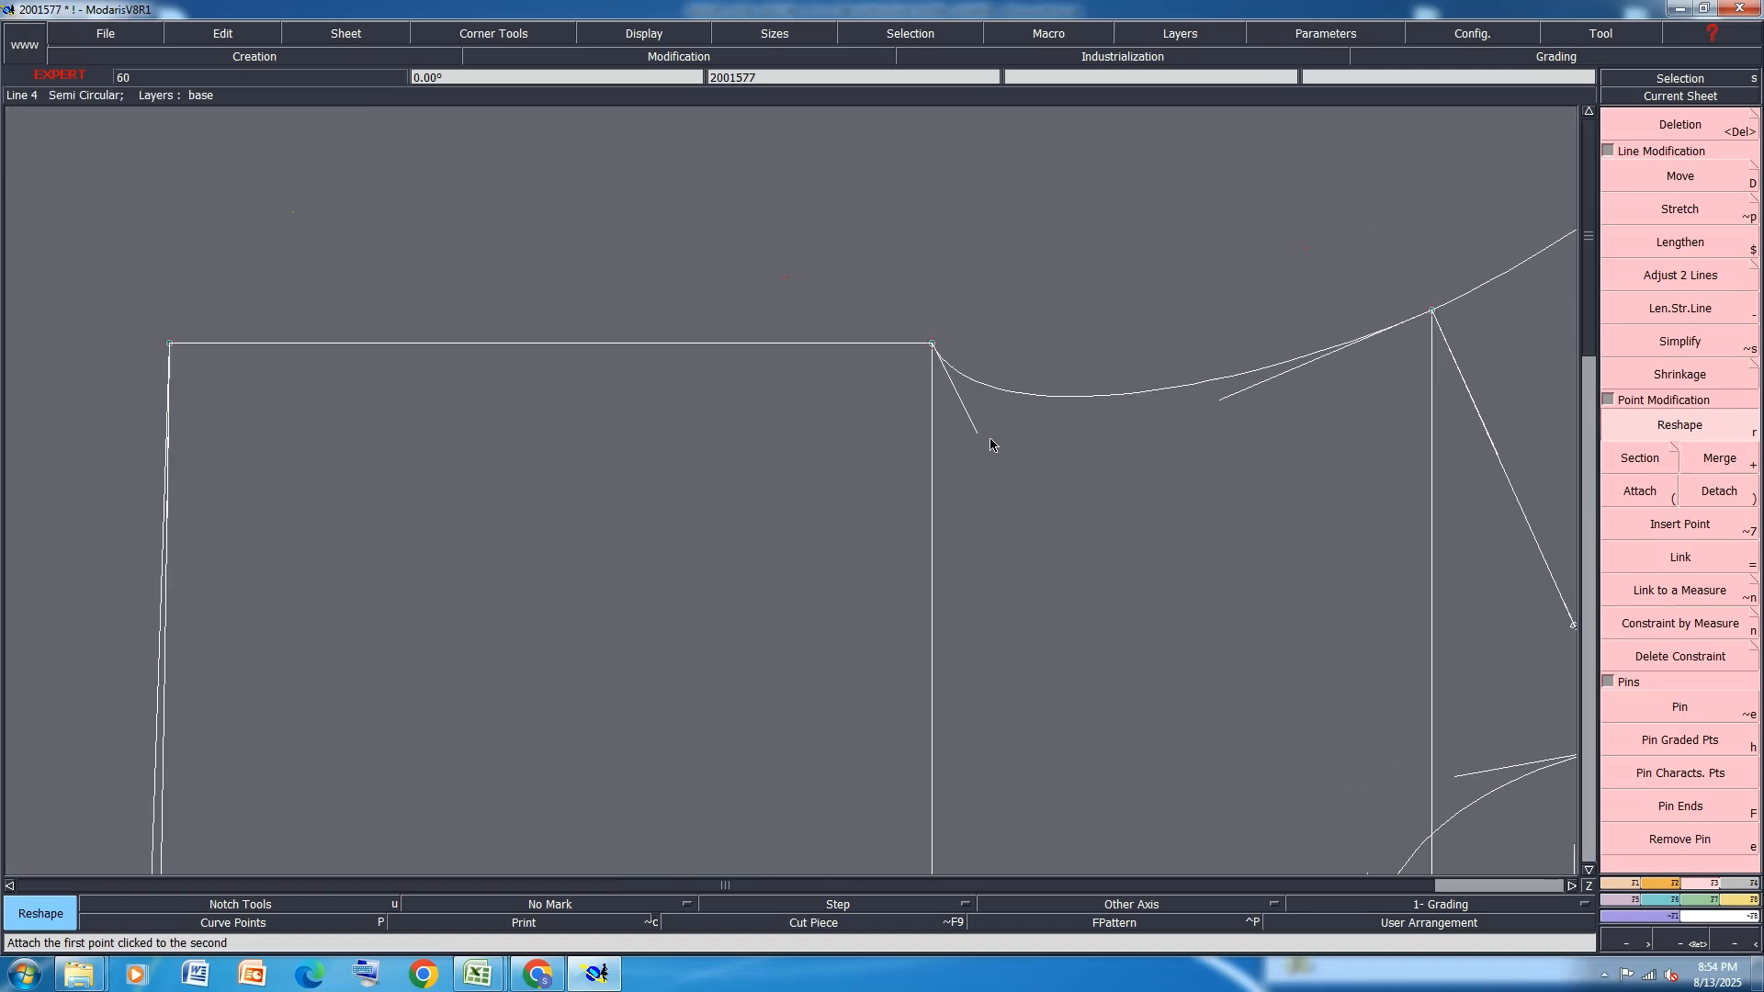
scroll(992, 433, "up", 2)
left_click(990, 431)
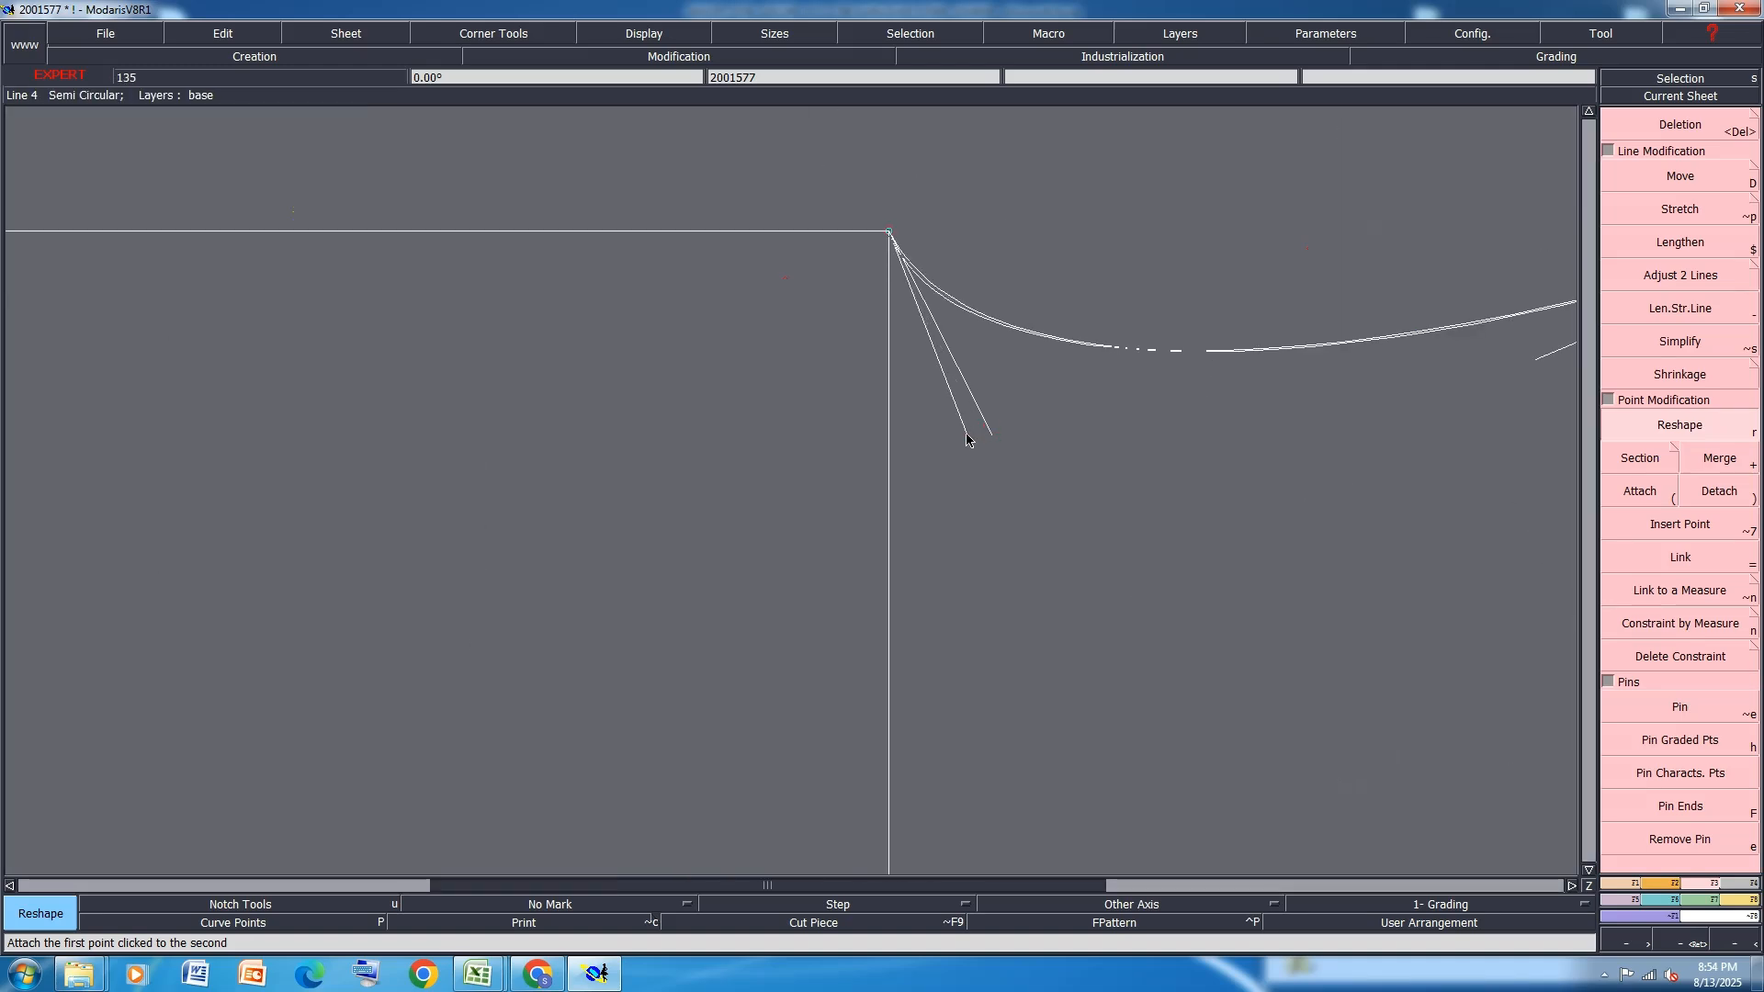
left_click(966, 435)
Add a dynamic length measure along the armhole curve from the underarm point to the shoulder point
scroll(748, 380, "down", 2)
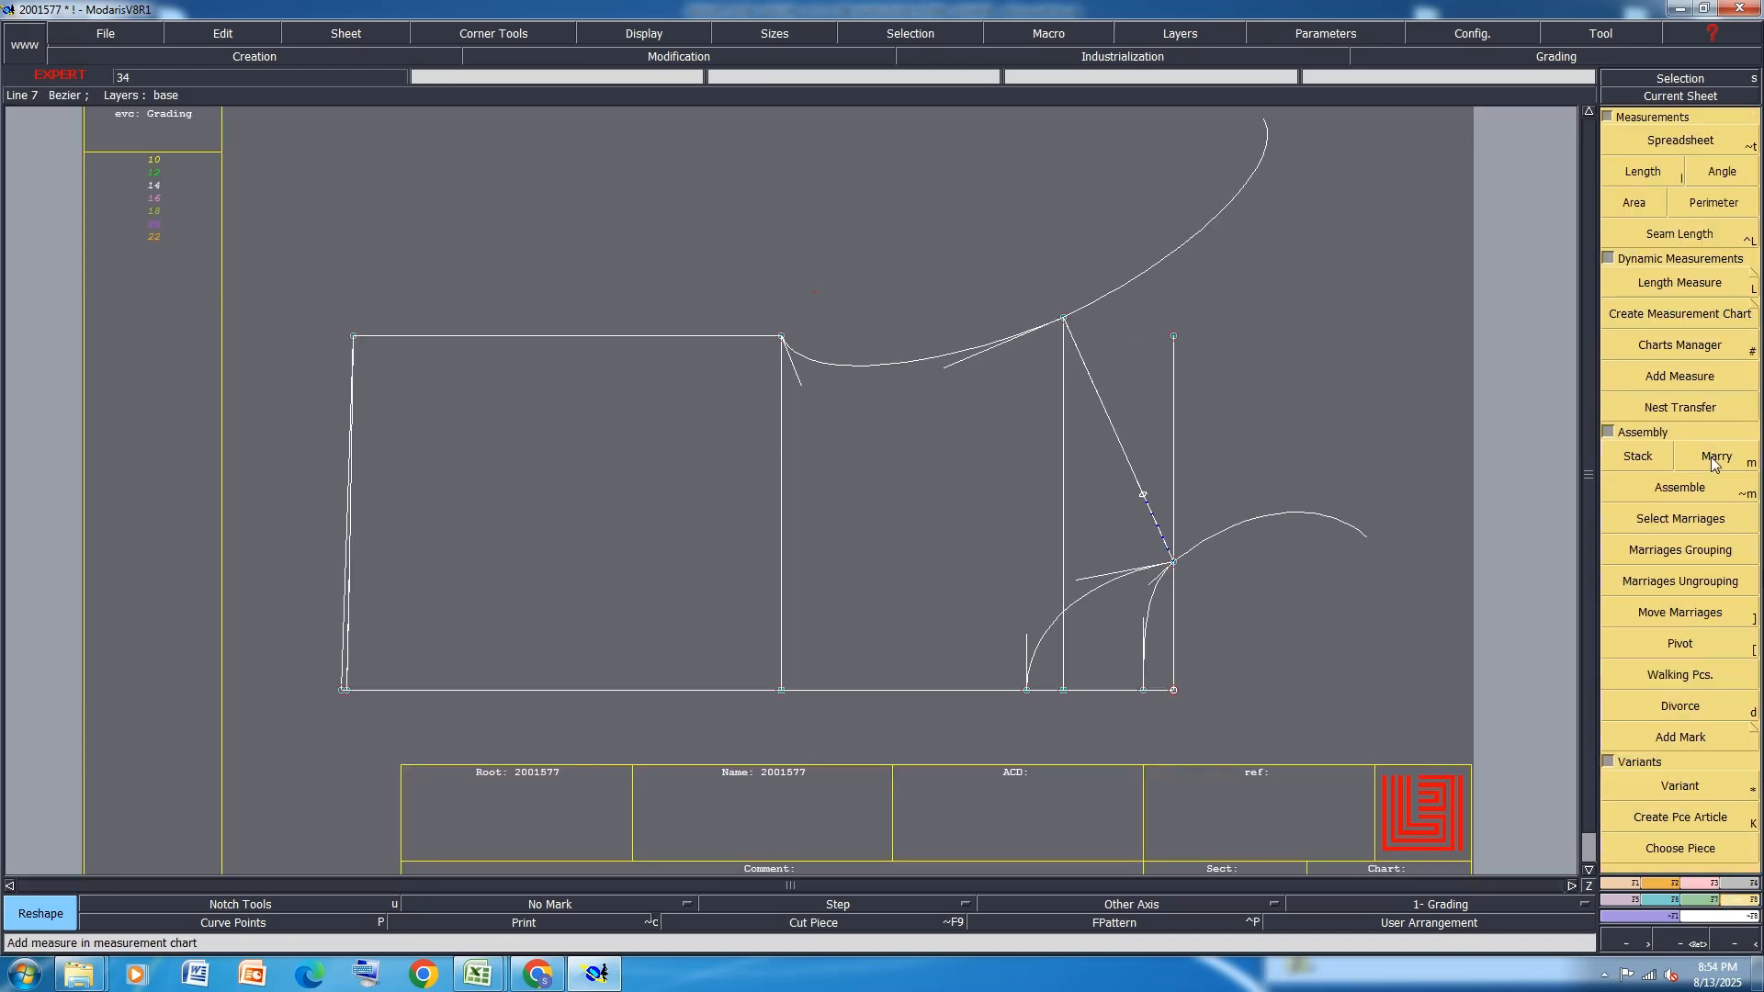
left_click(1690, 281)
left_click(782, 340)
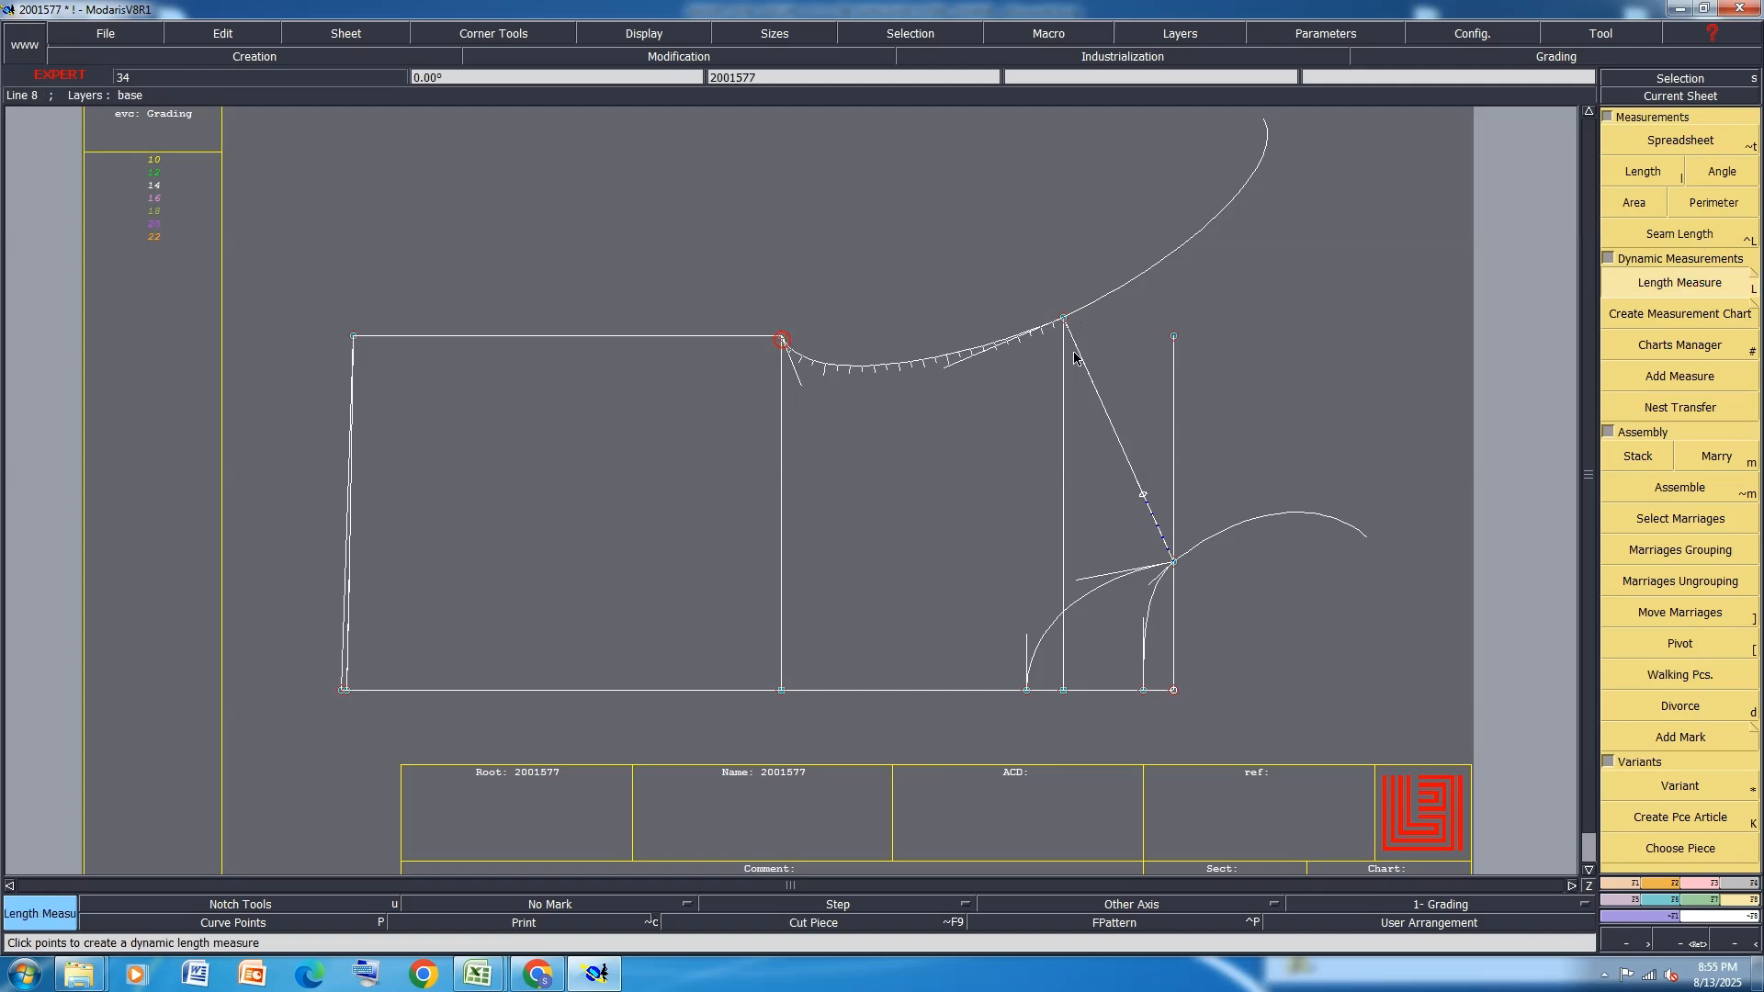
left_click(1064, 320)
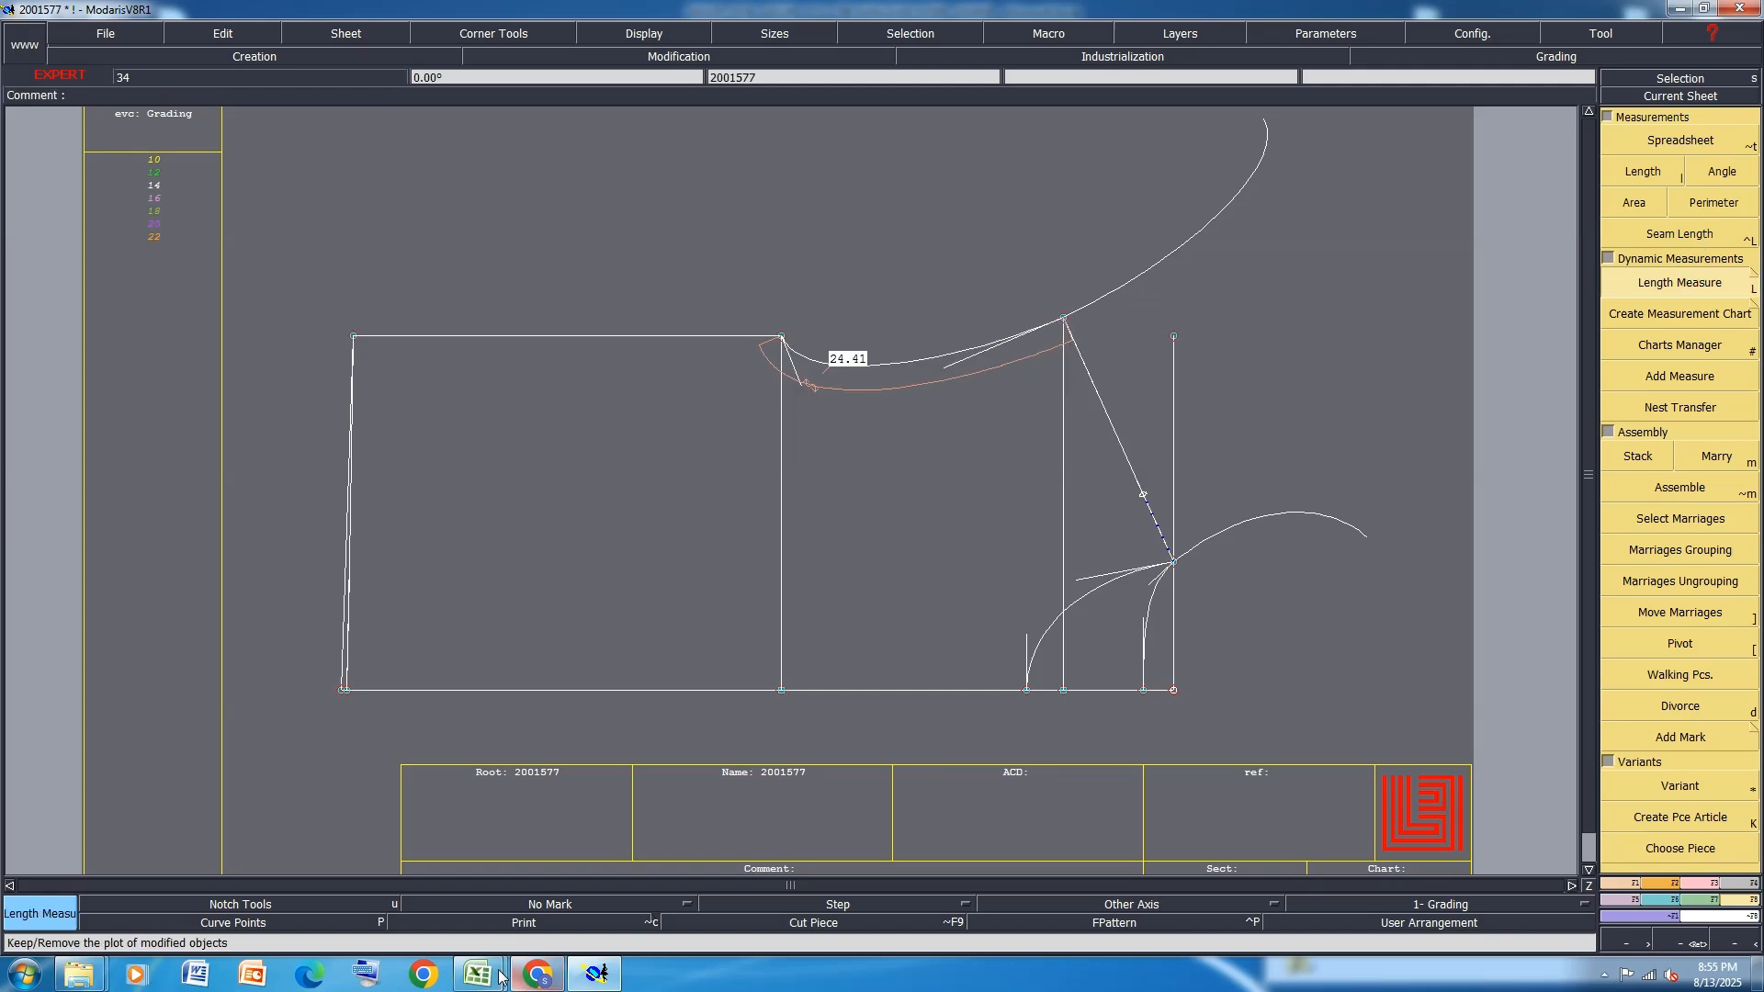
Switch to the Excel size specification and fill the ARMHOLE CIRCUMFERENCE ON SEAM row with yellow
mouse_move(478, 972)
left_click(584, 877)
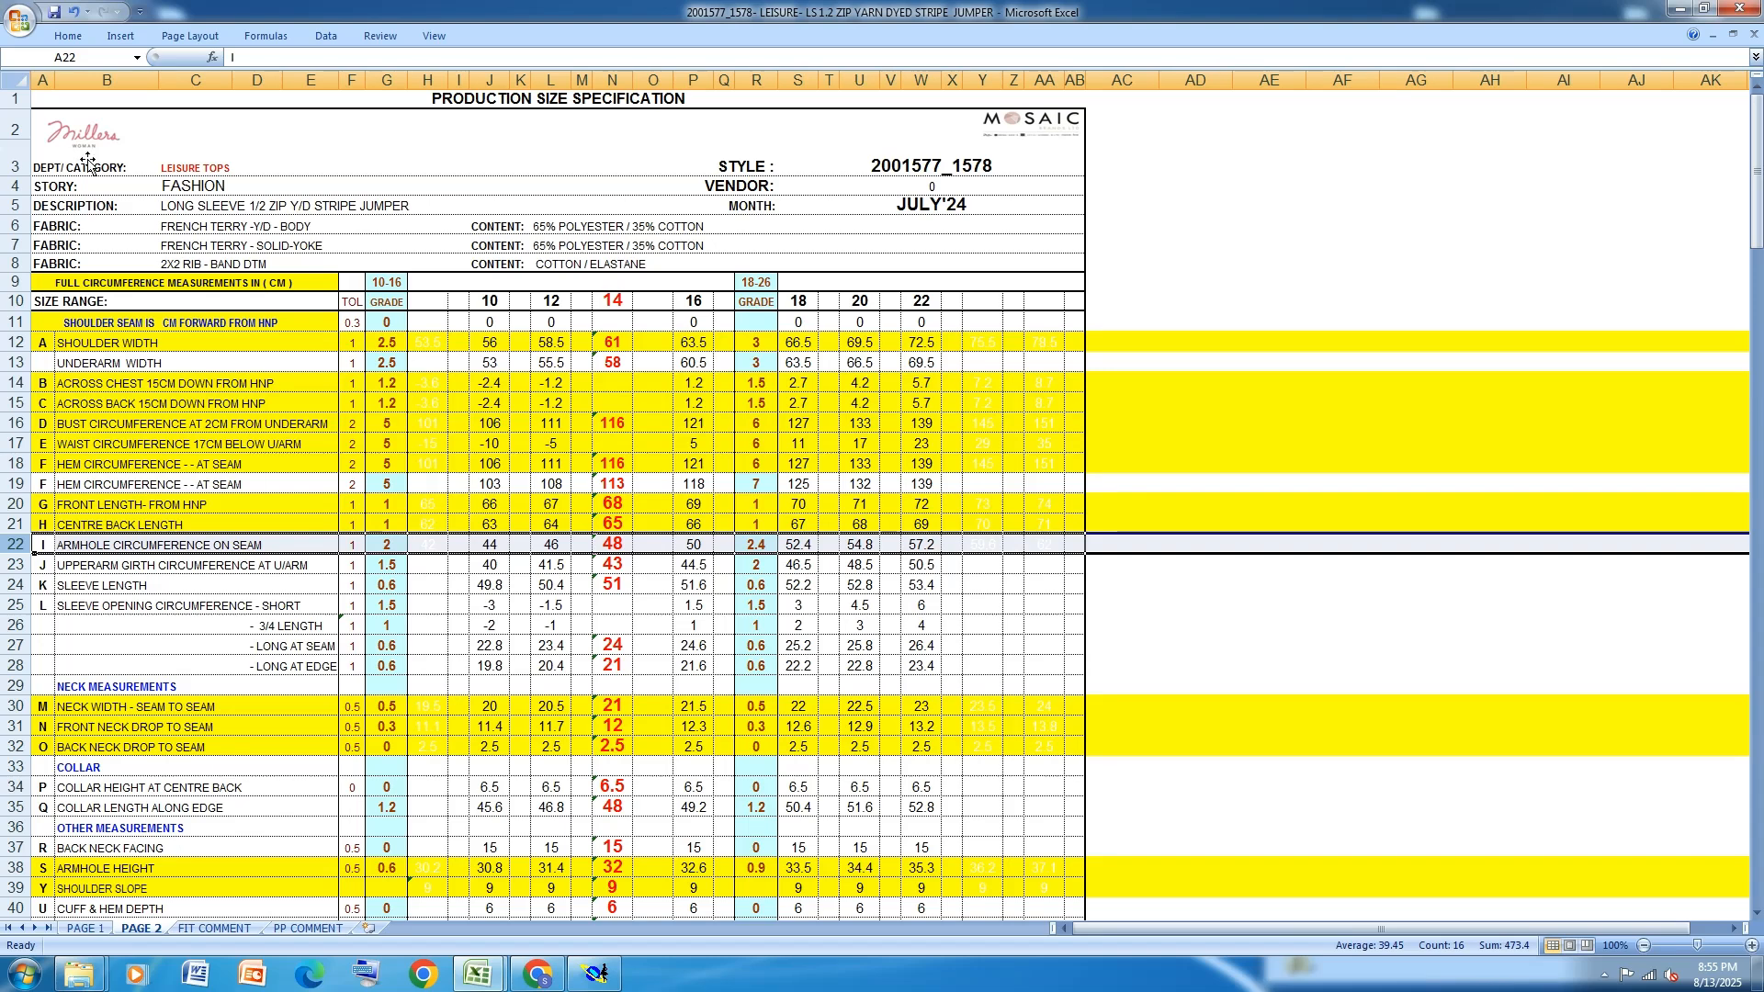
left_click(65, 37)
left_click(240, 96)
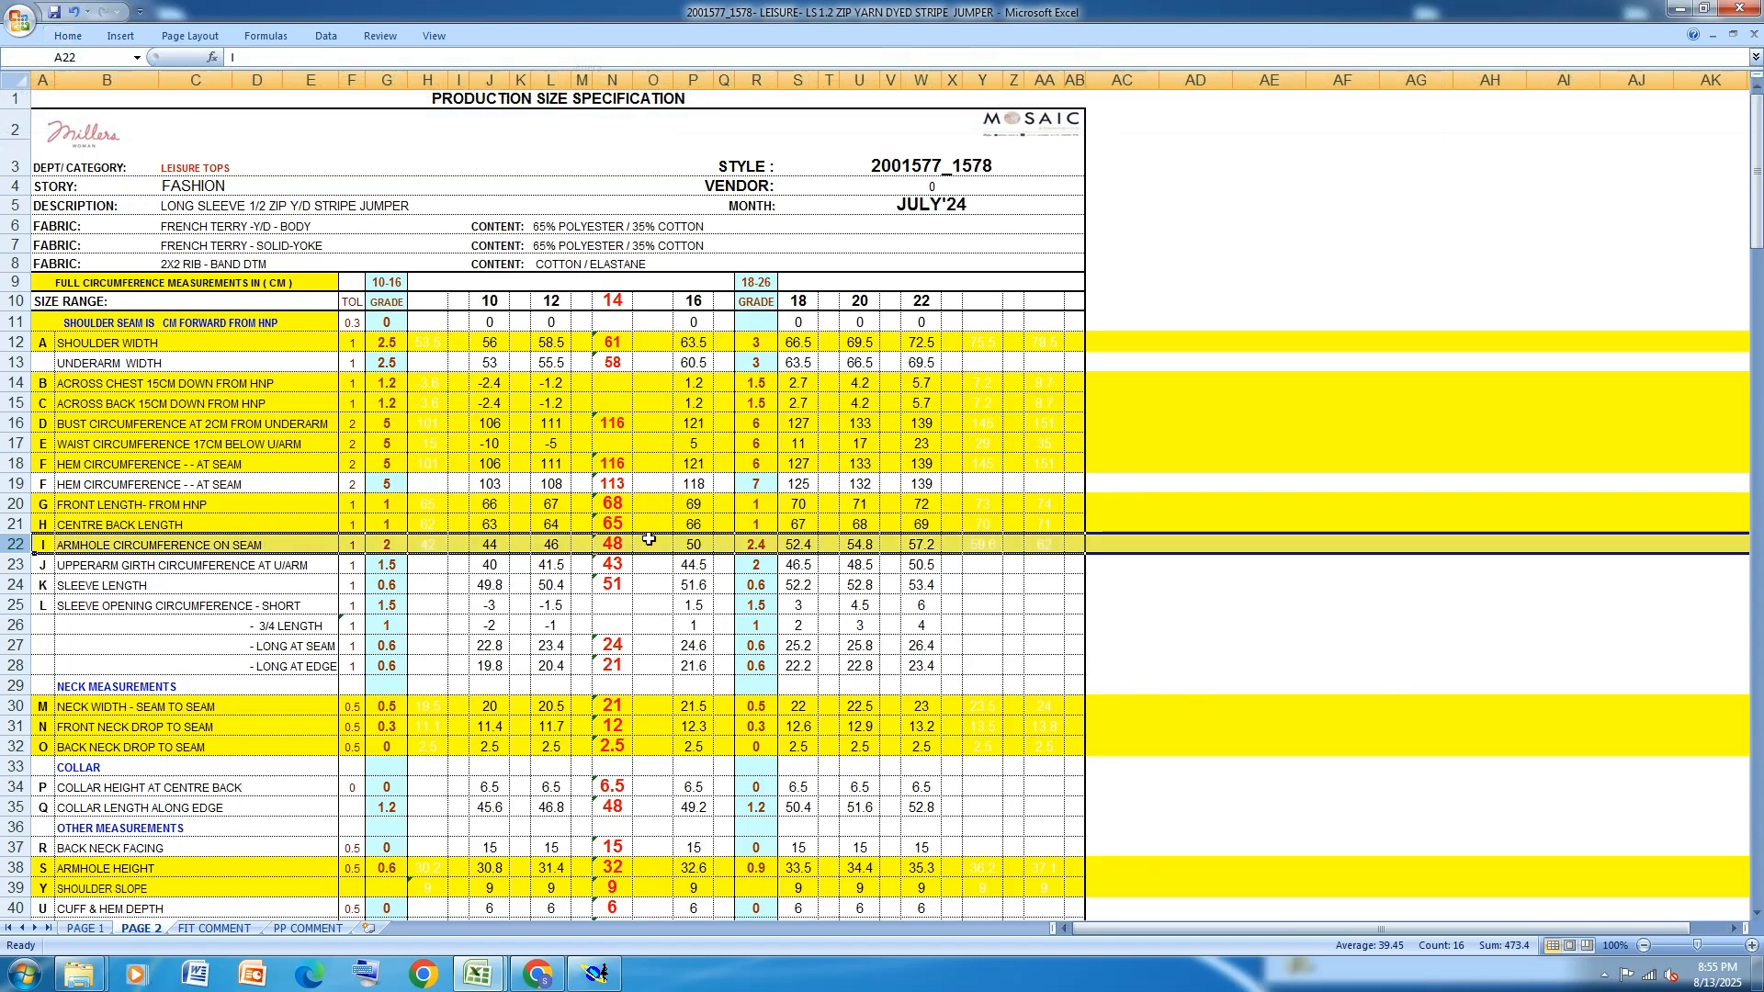
Return to Modaris and raise the armhole curve's shoulder-end handle slightly to shorten the measured armhole
left_click(597, 974)
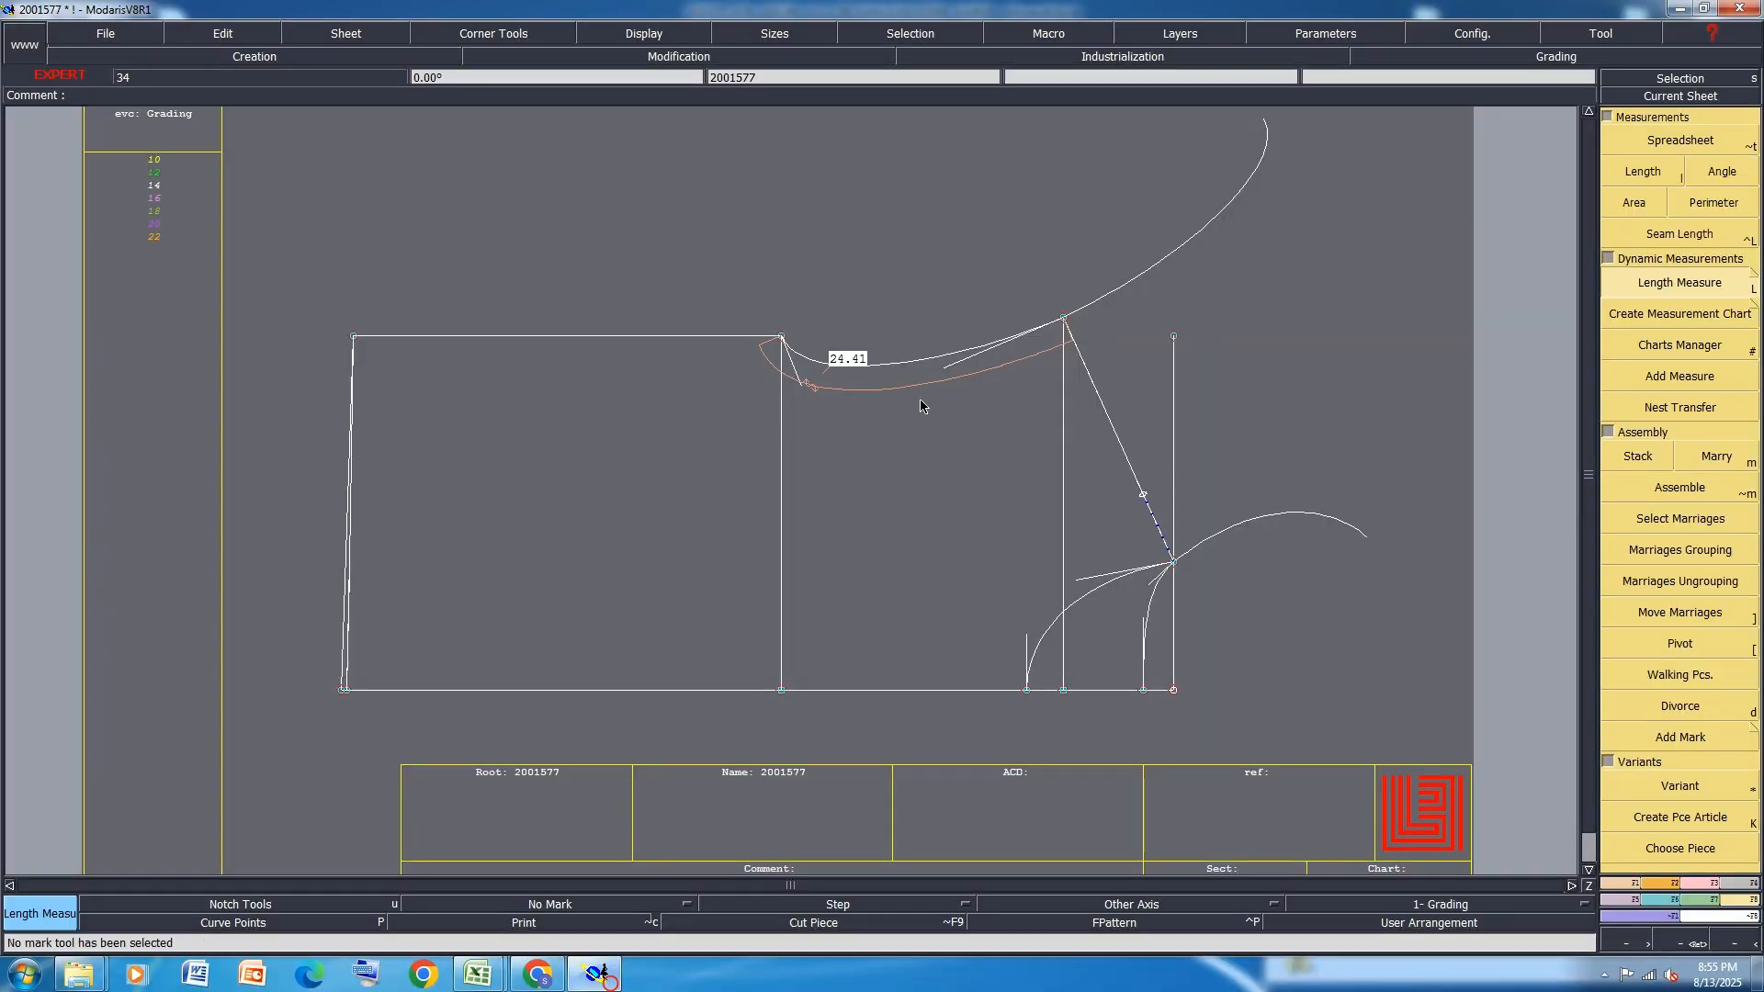
scroll(889, 323, "up", 1)
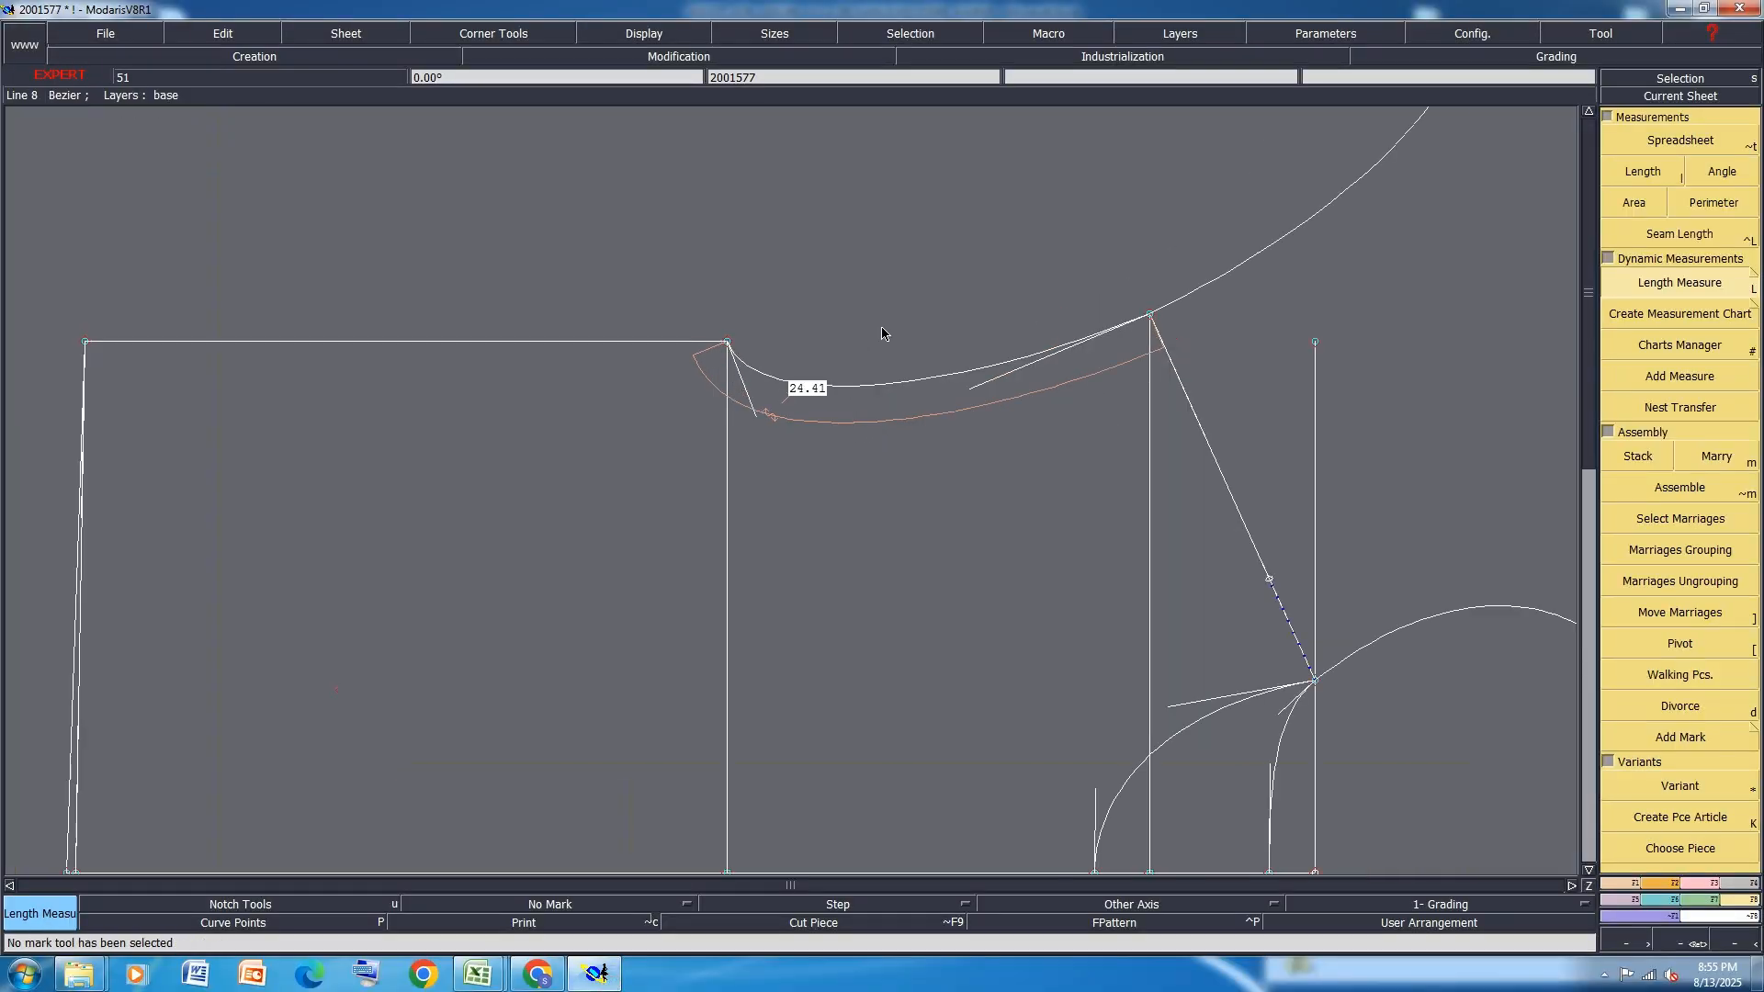
left_click(1698, 884)
left_click(1688, 426)
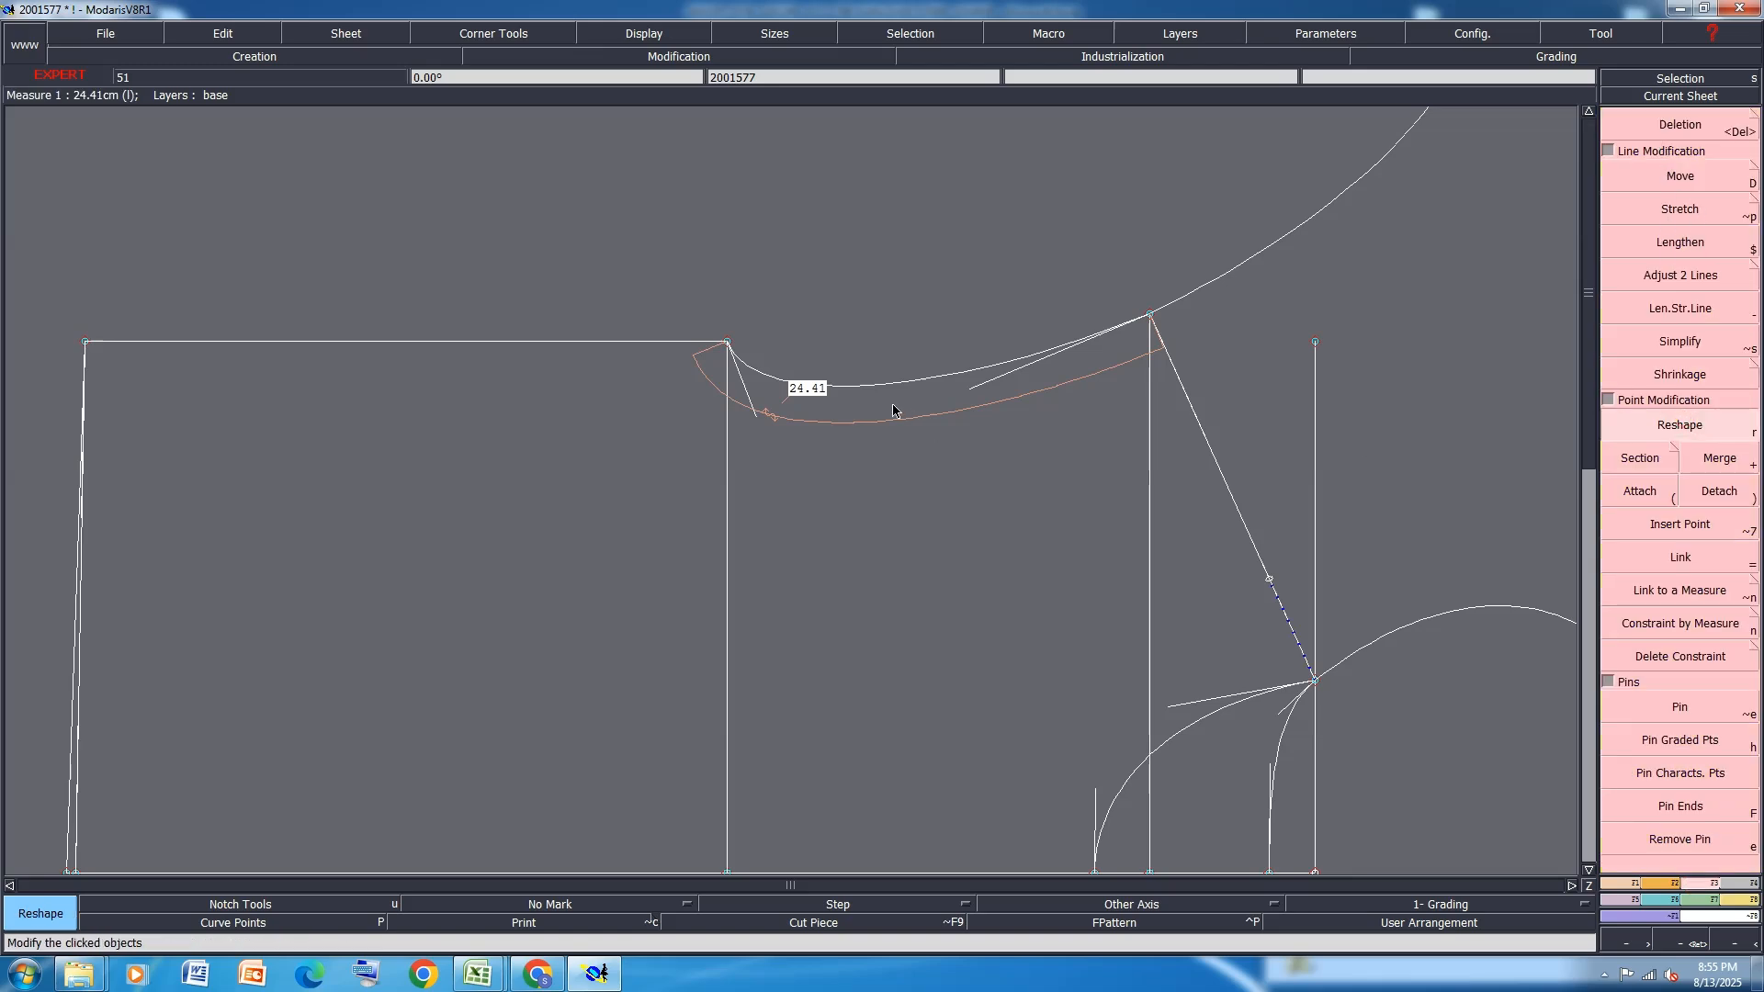
scroll(891, 410, "up", 1)
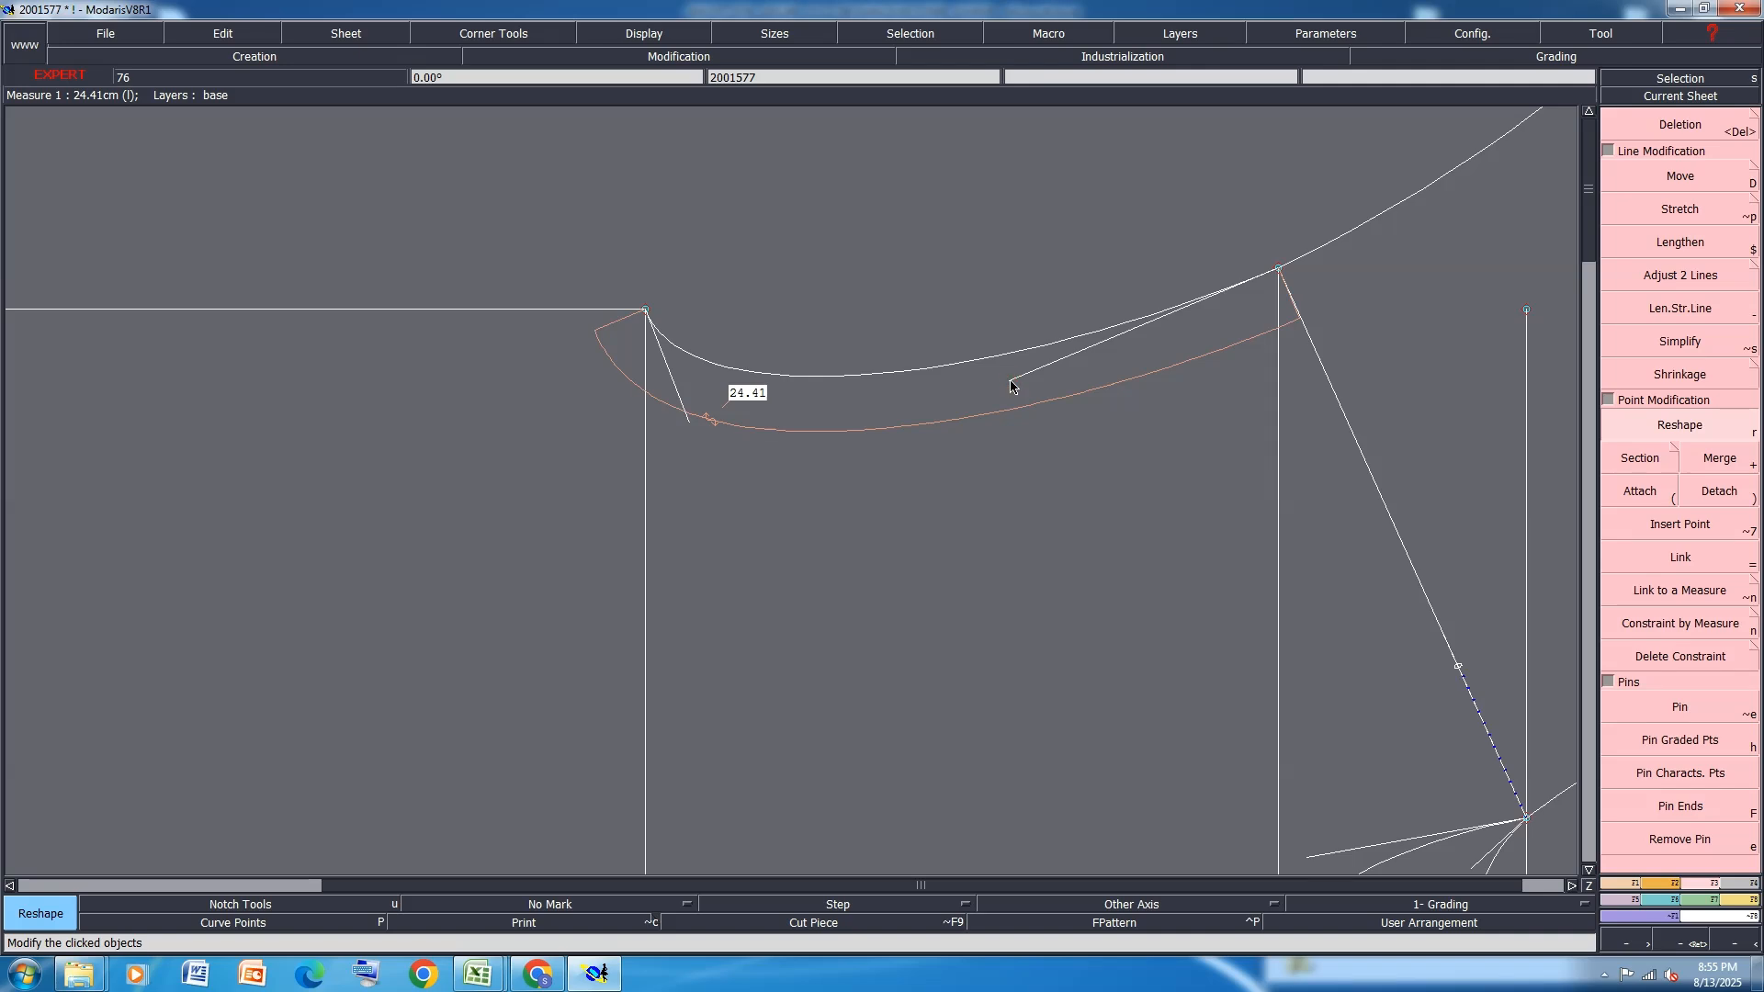
left_click(1011, 382)
left_click(1010, 378)
Fine-tune the armhole's underarm-end handle, turning it toward the bust line and shortening it to reduce the armhole length to 24.31 cm
scroll(732, 417, "up", 2)
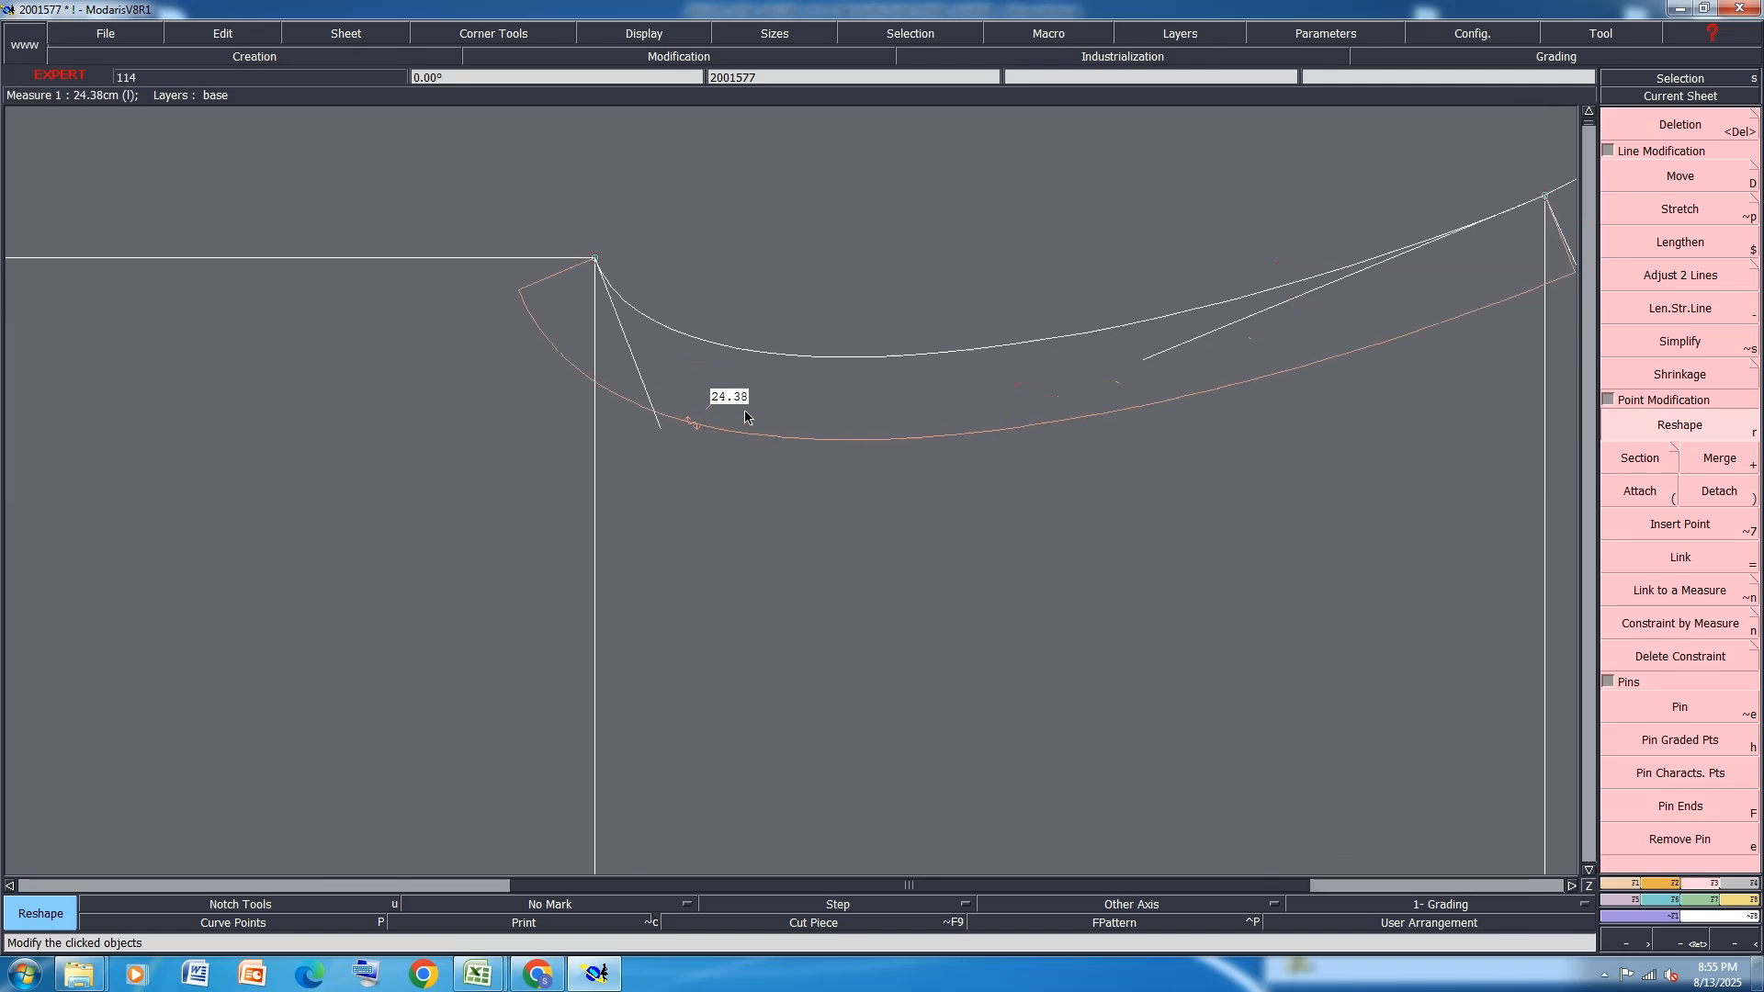
left_click(637, 435)
left_click(608, 424)
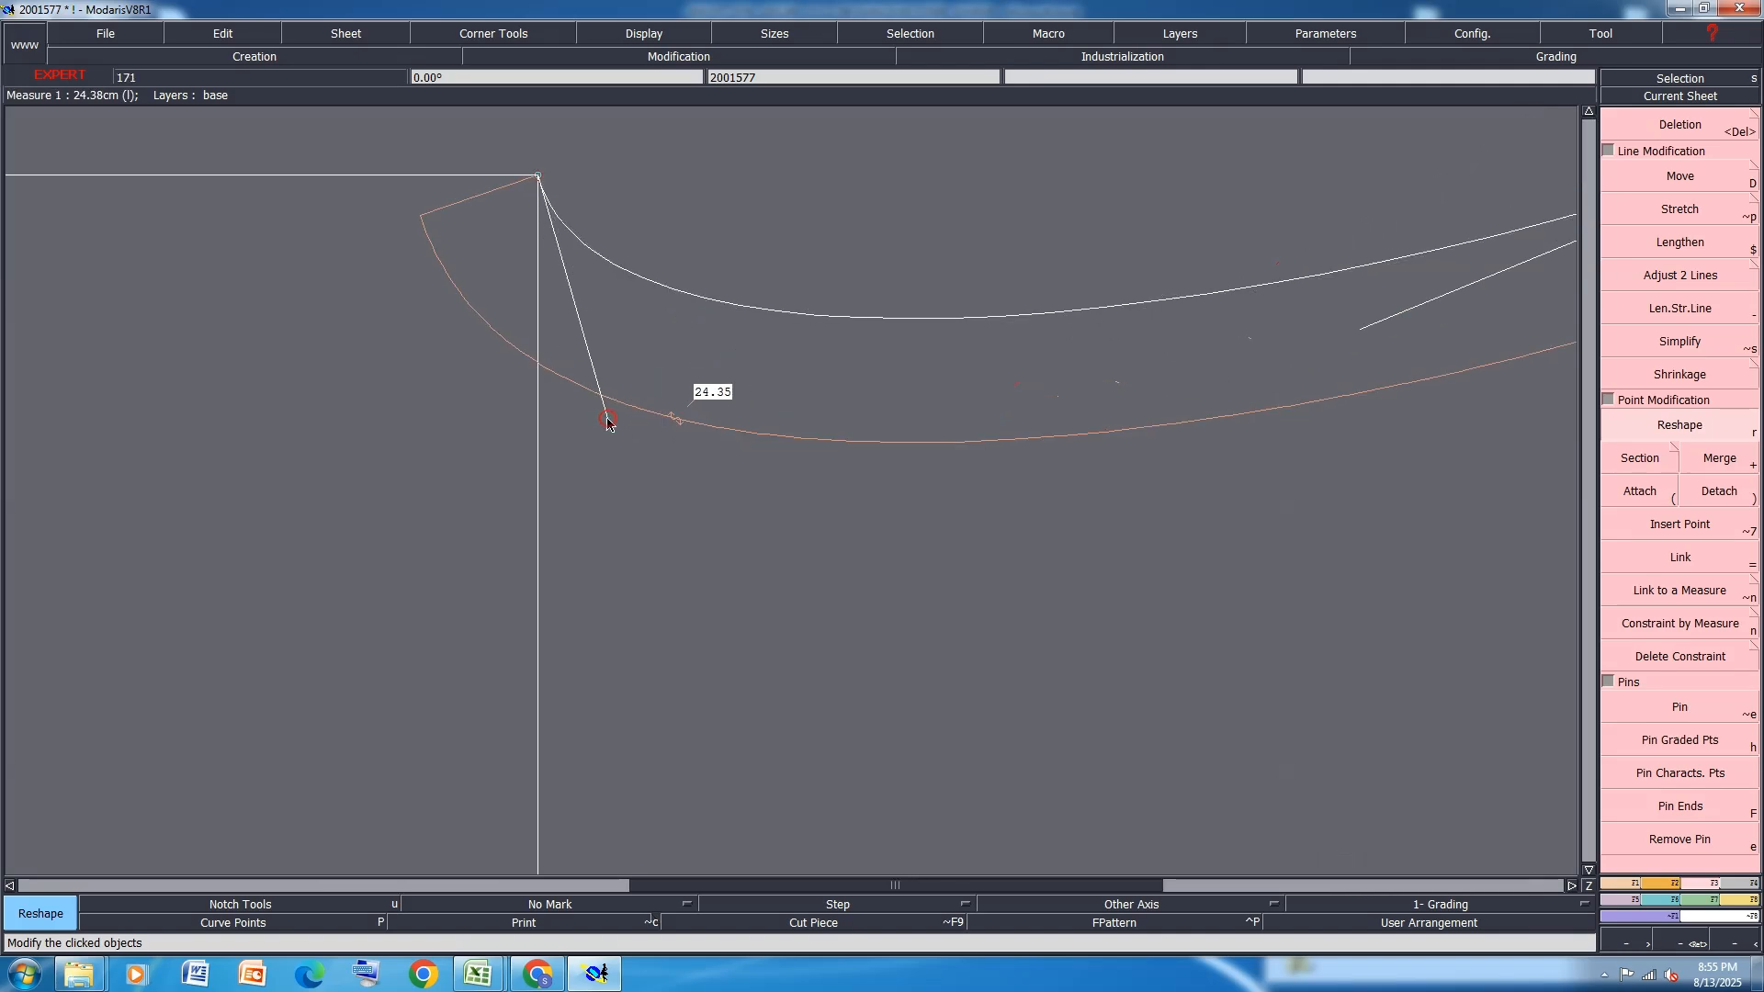
left_click(607, 420)
left_click(606, 414)
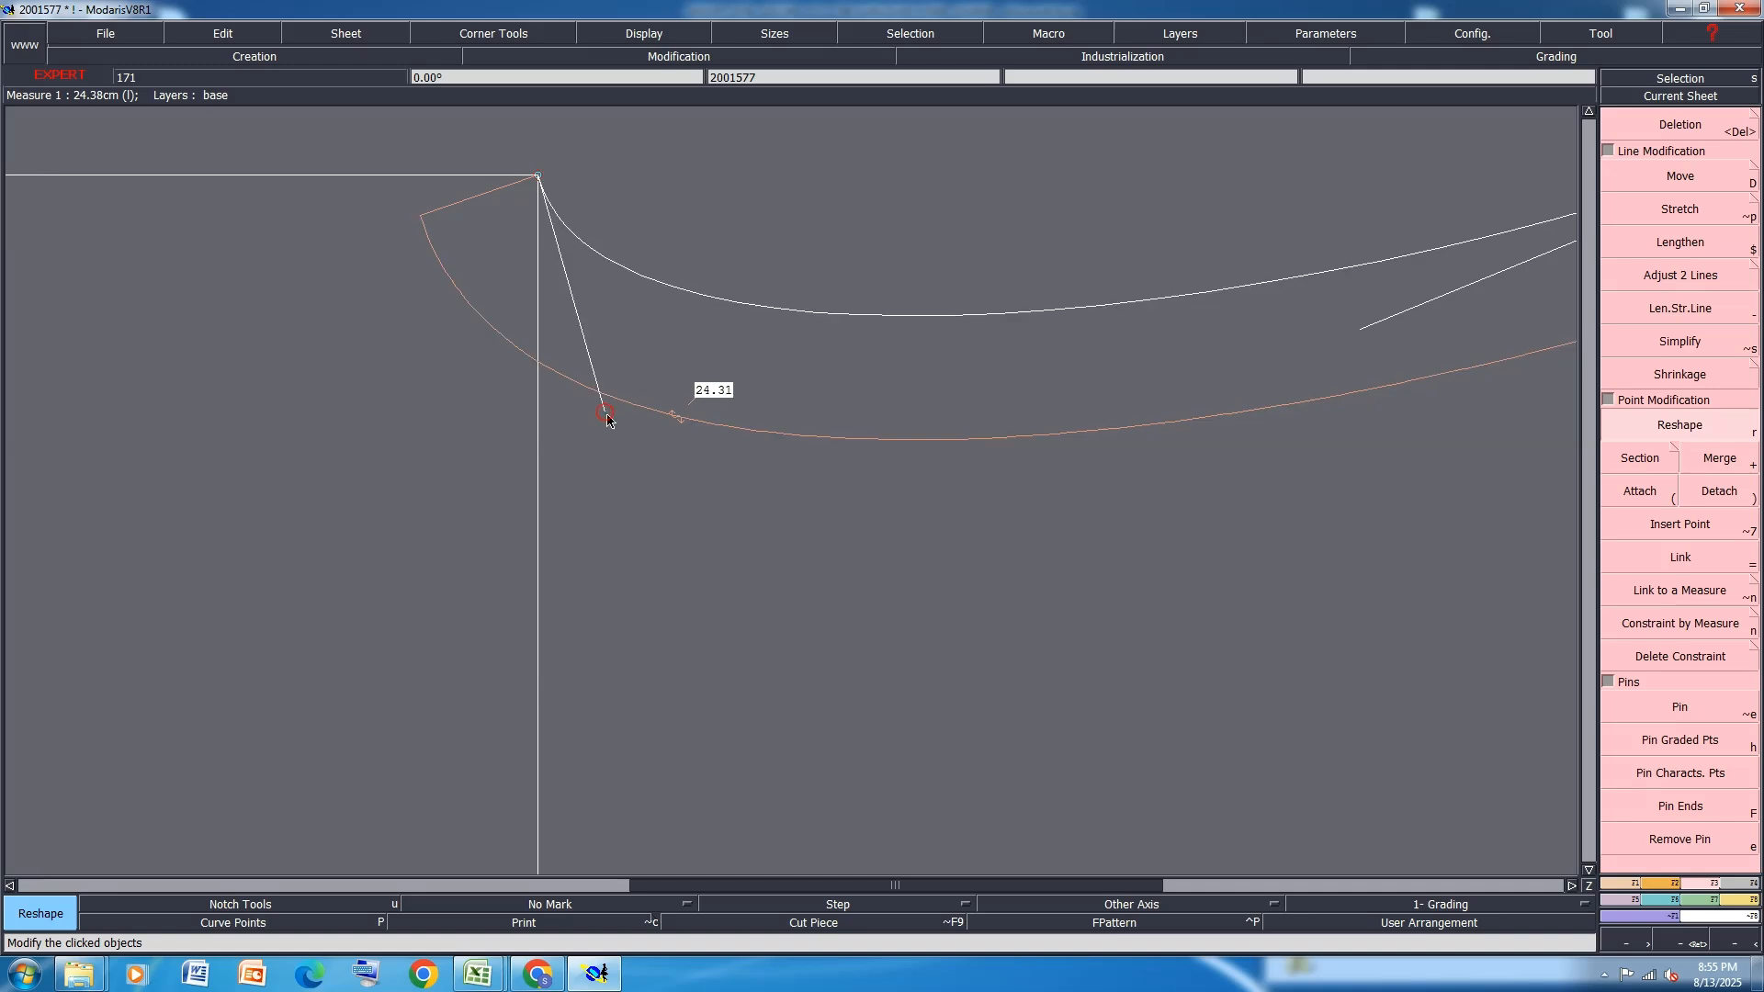
Delete the symmetric curve that extends the armhole beyond the shoulder point
scroll(620, 355, "down", 3)
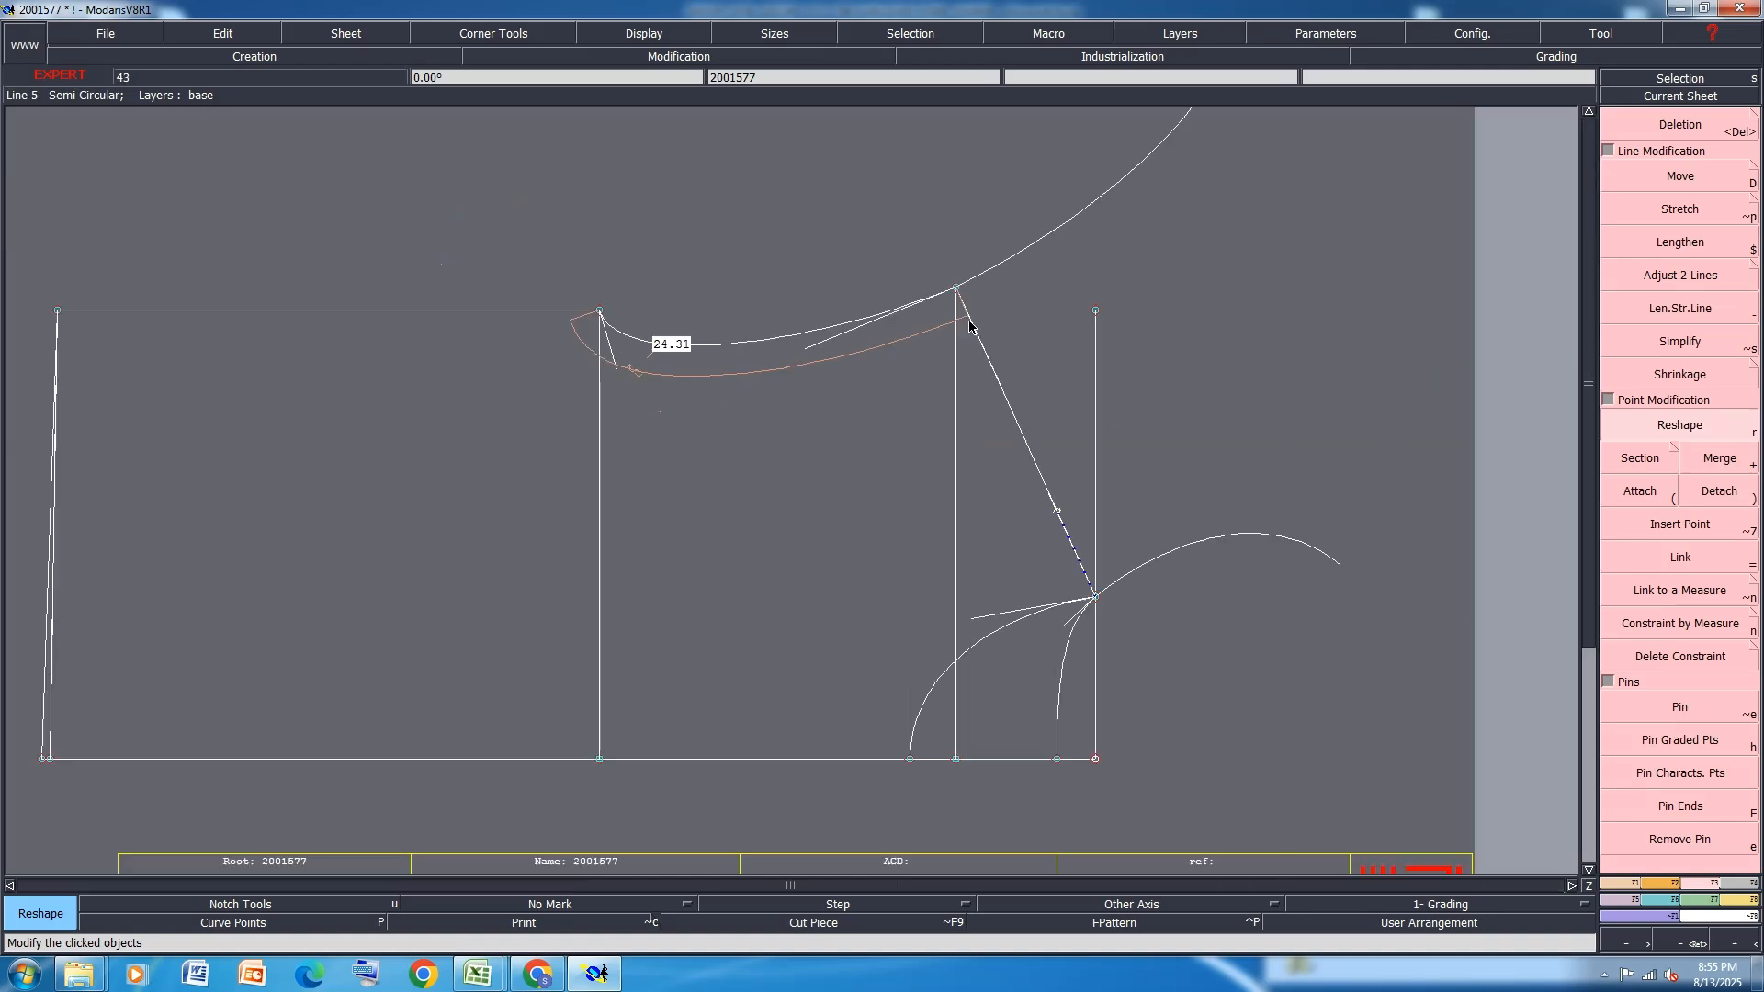
scroll(917, 301, "up", 4)
scroll(917, 308, "down", 2)
scroll(1169, 380, "down", 2)
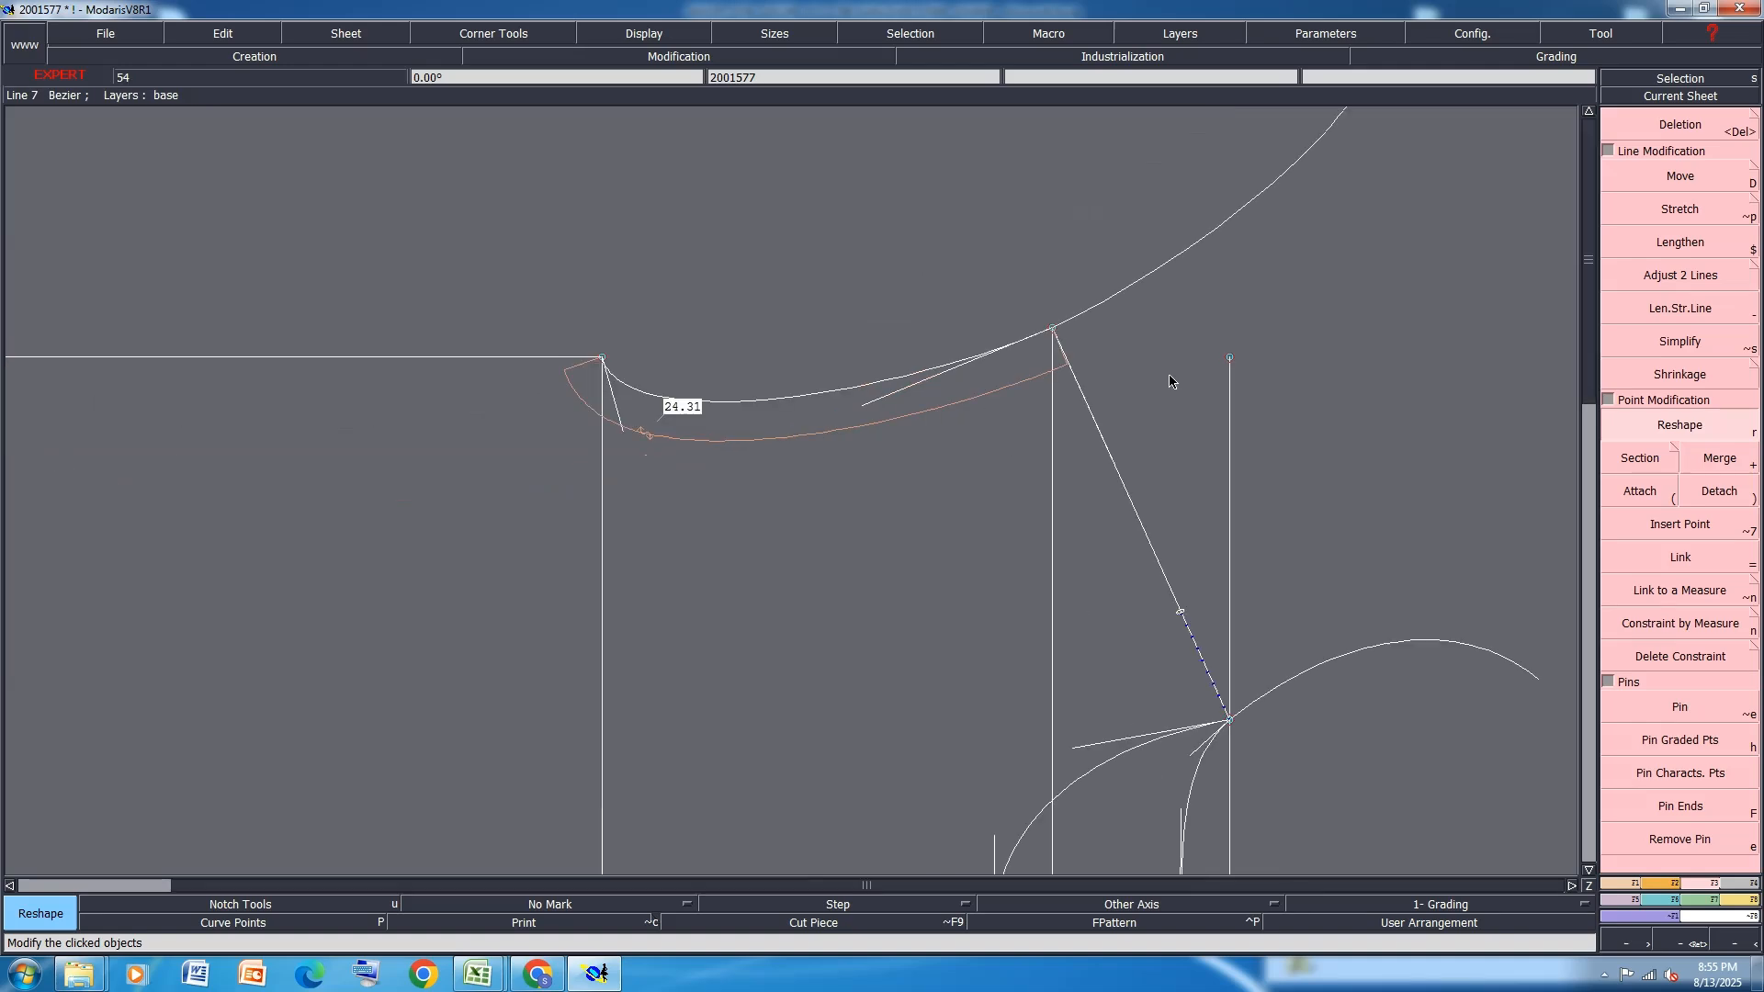
scroll(989, 430, "down", 2)
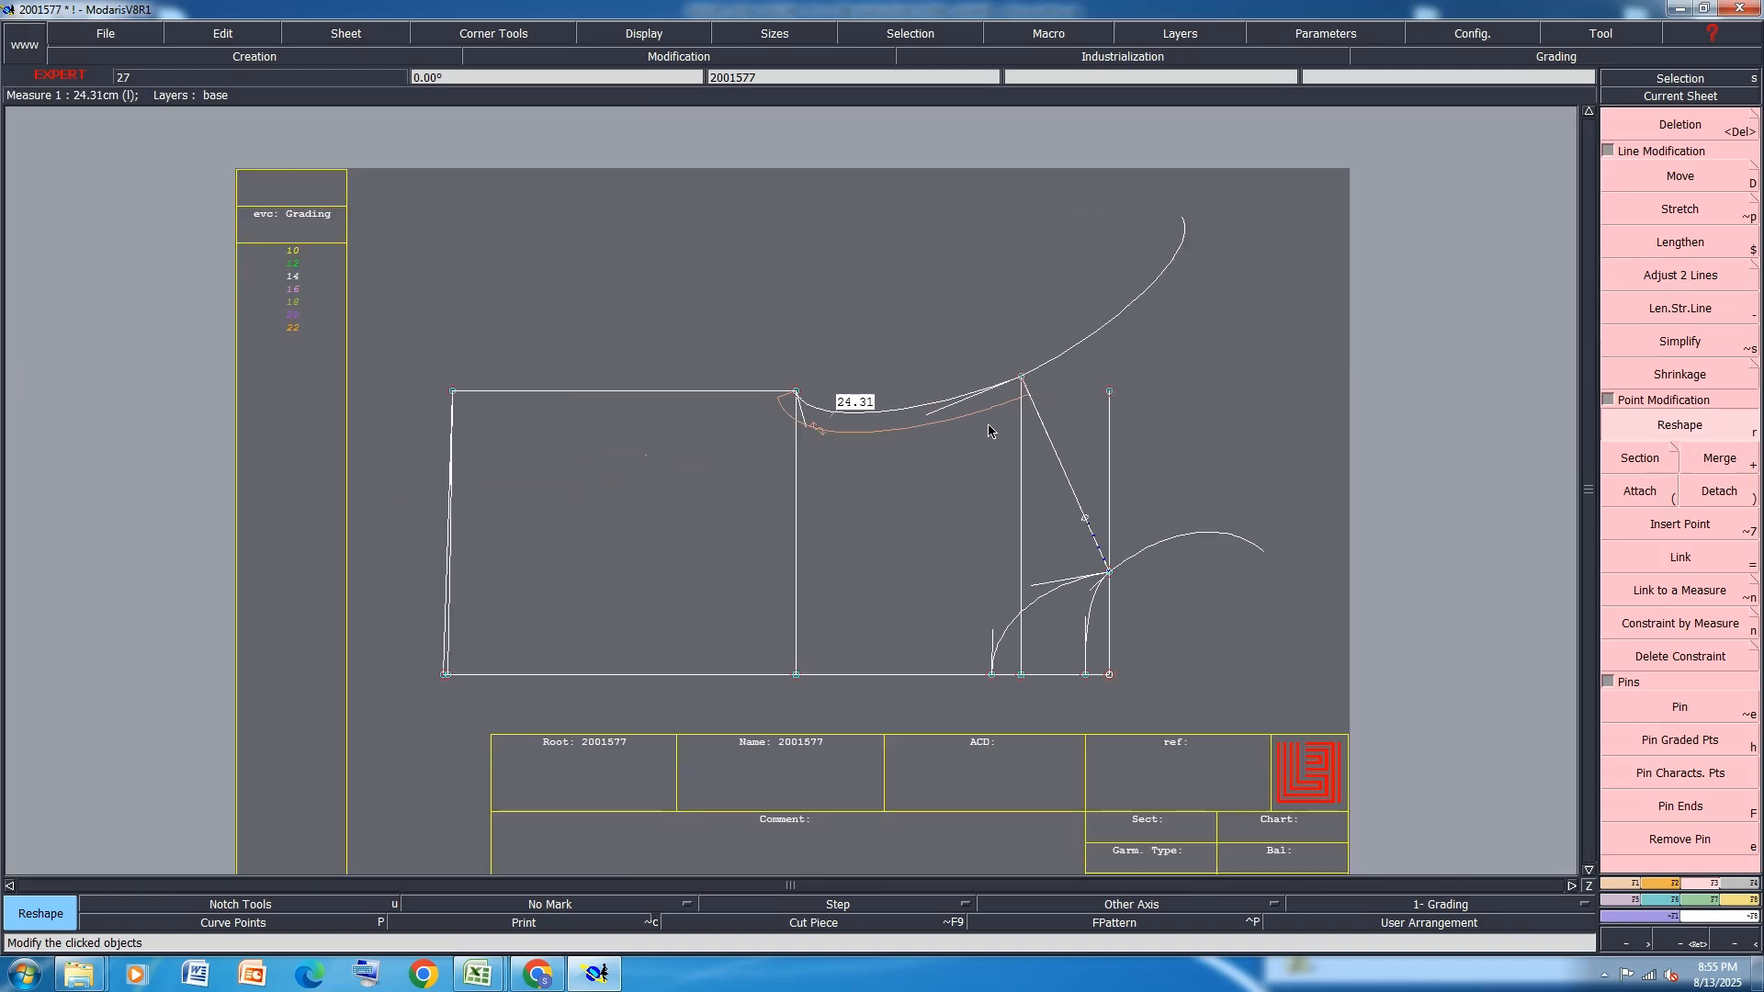
key("Delete")
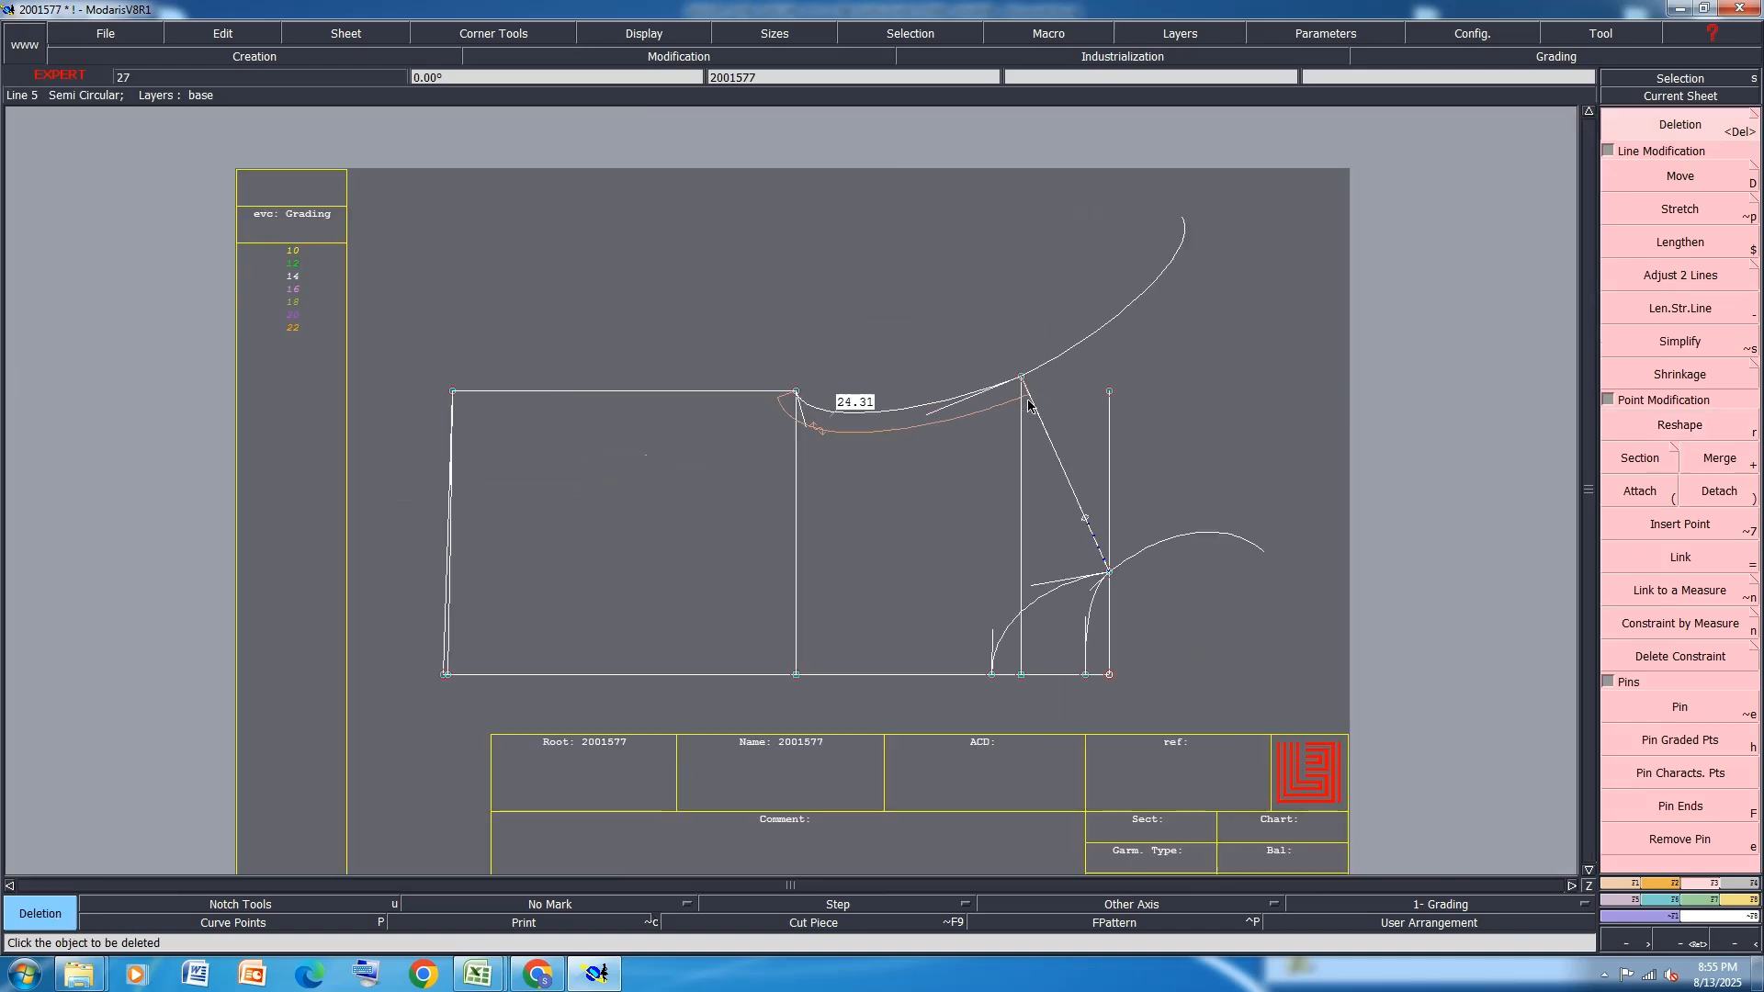
left_click(1075, 351)
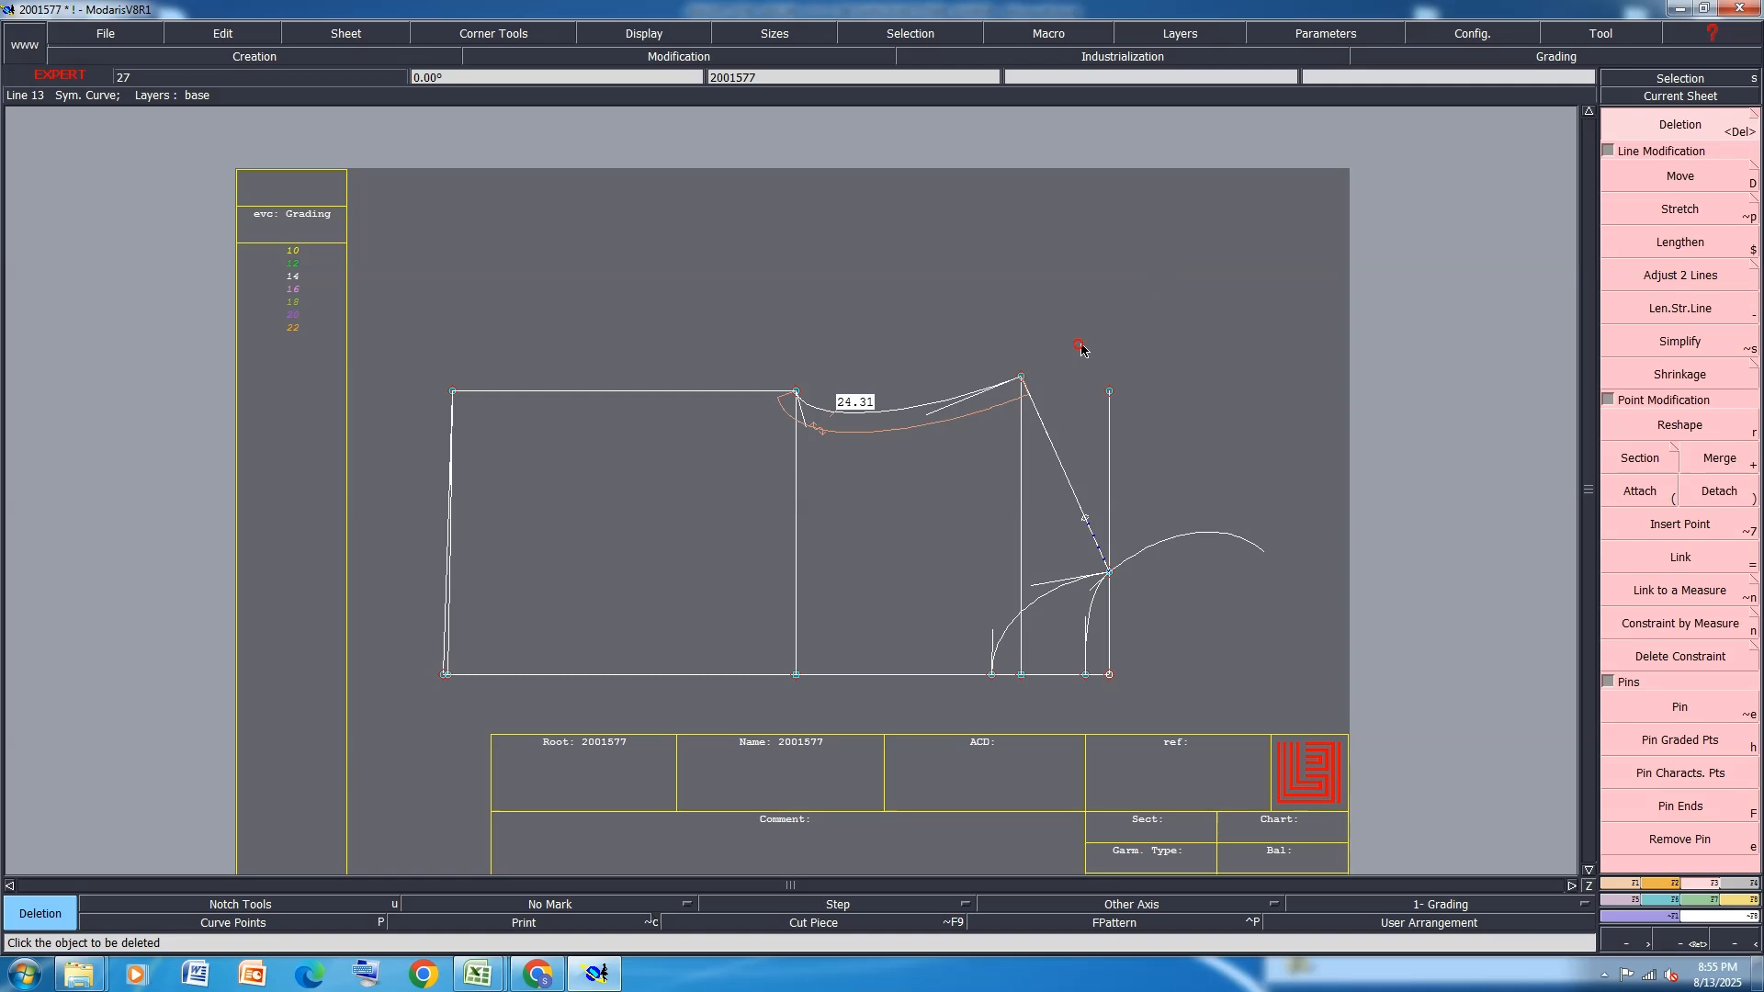
Delete the symmetric neckline curve and switch off the Curve with Constraint option for symmetrized curves
left_click(1193, 539)
left_click(1635, 883)
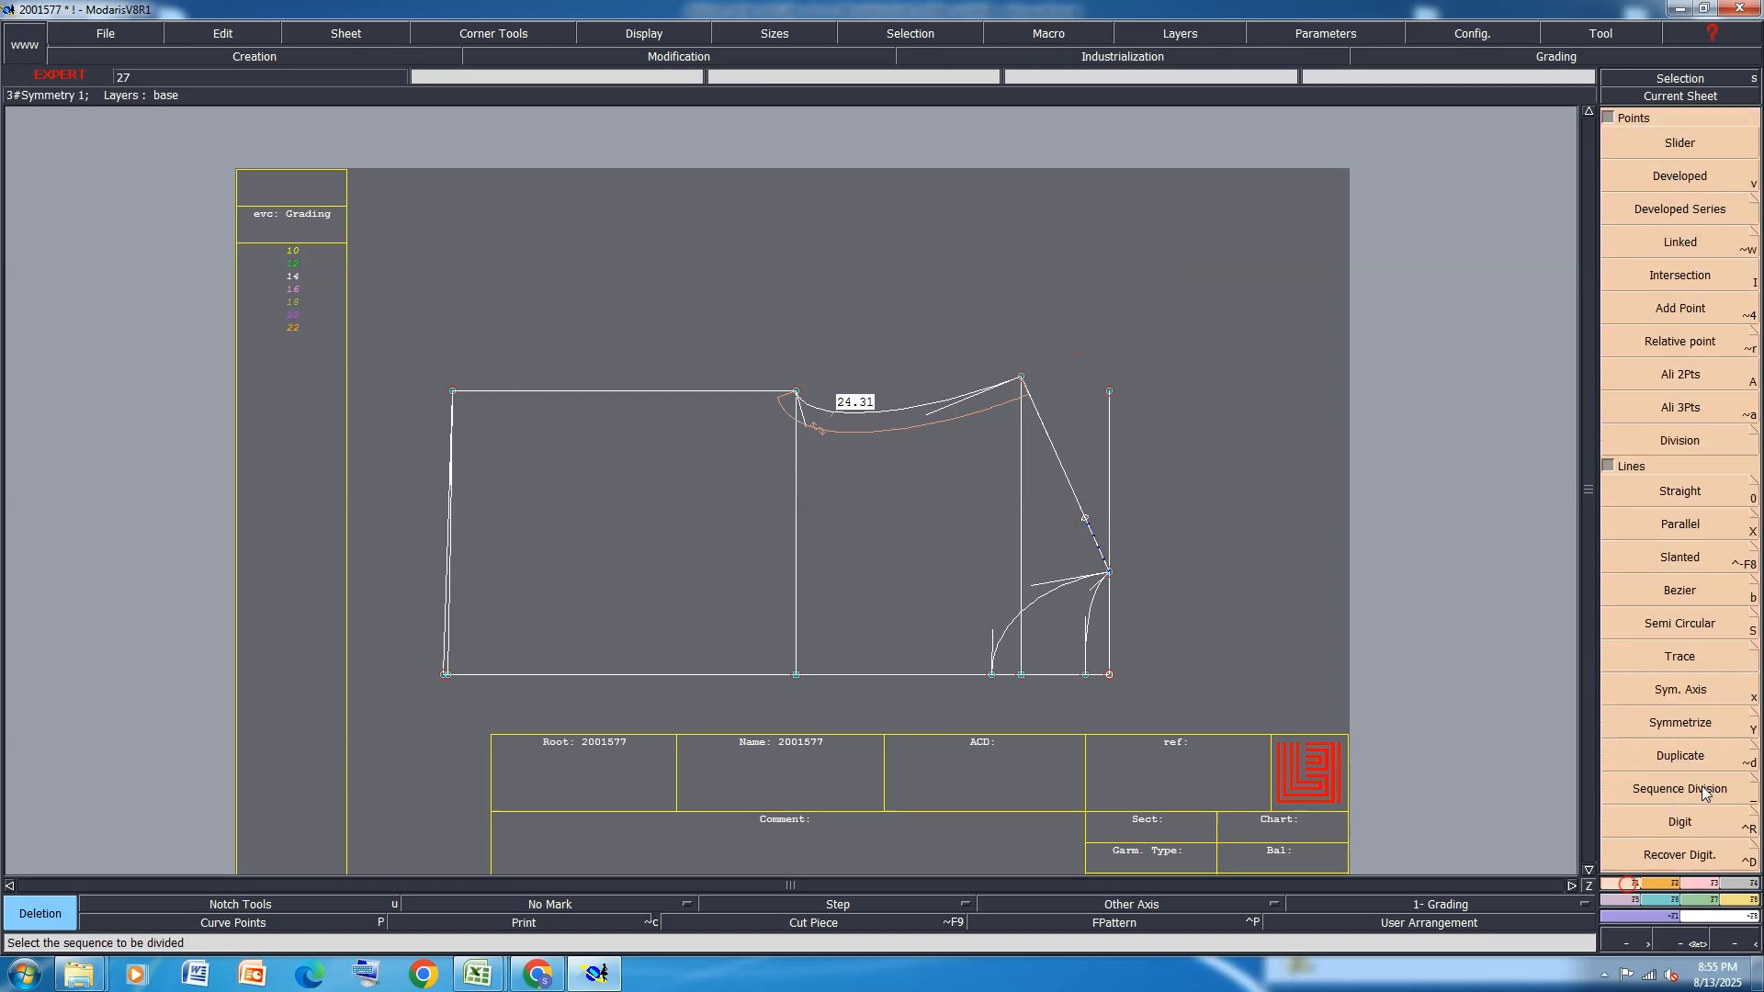
left_click(1756, 714)
left_click(79, 57)
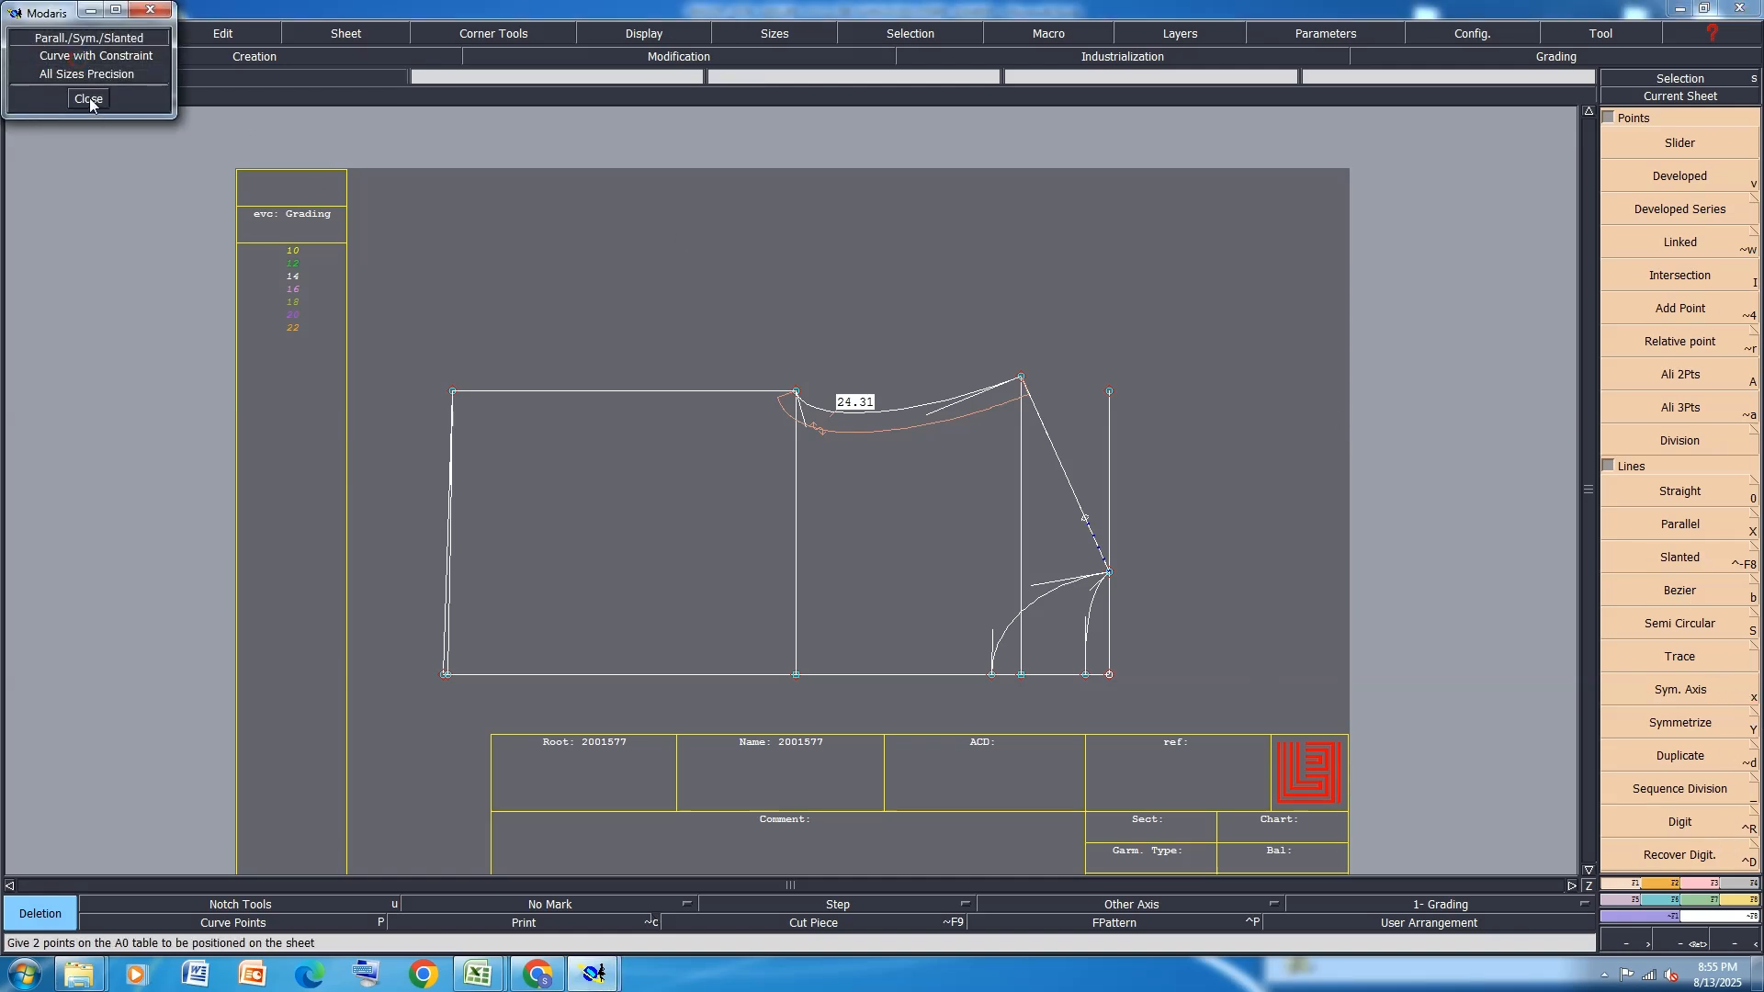
left_click(88, 98)
Delete the symmetry axis at the neck end of the shoulder line and the armhole's length measure
key("Delete")
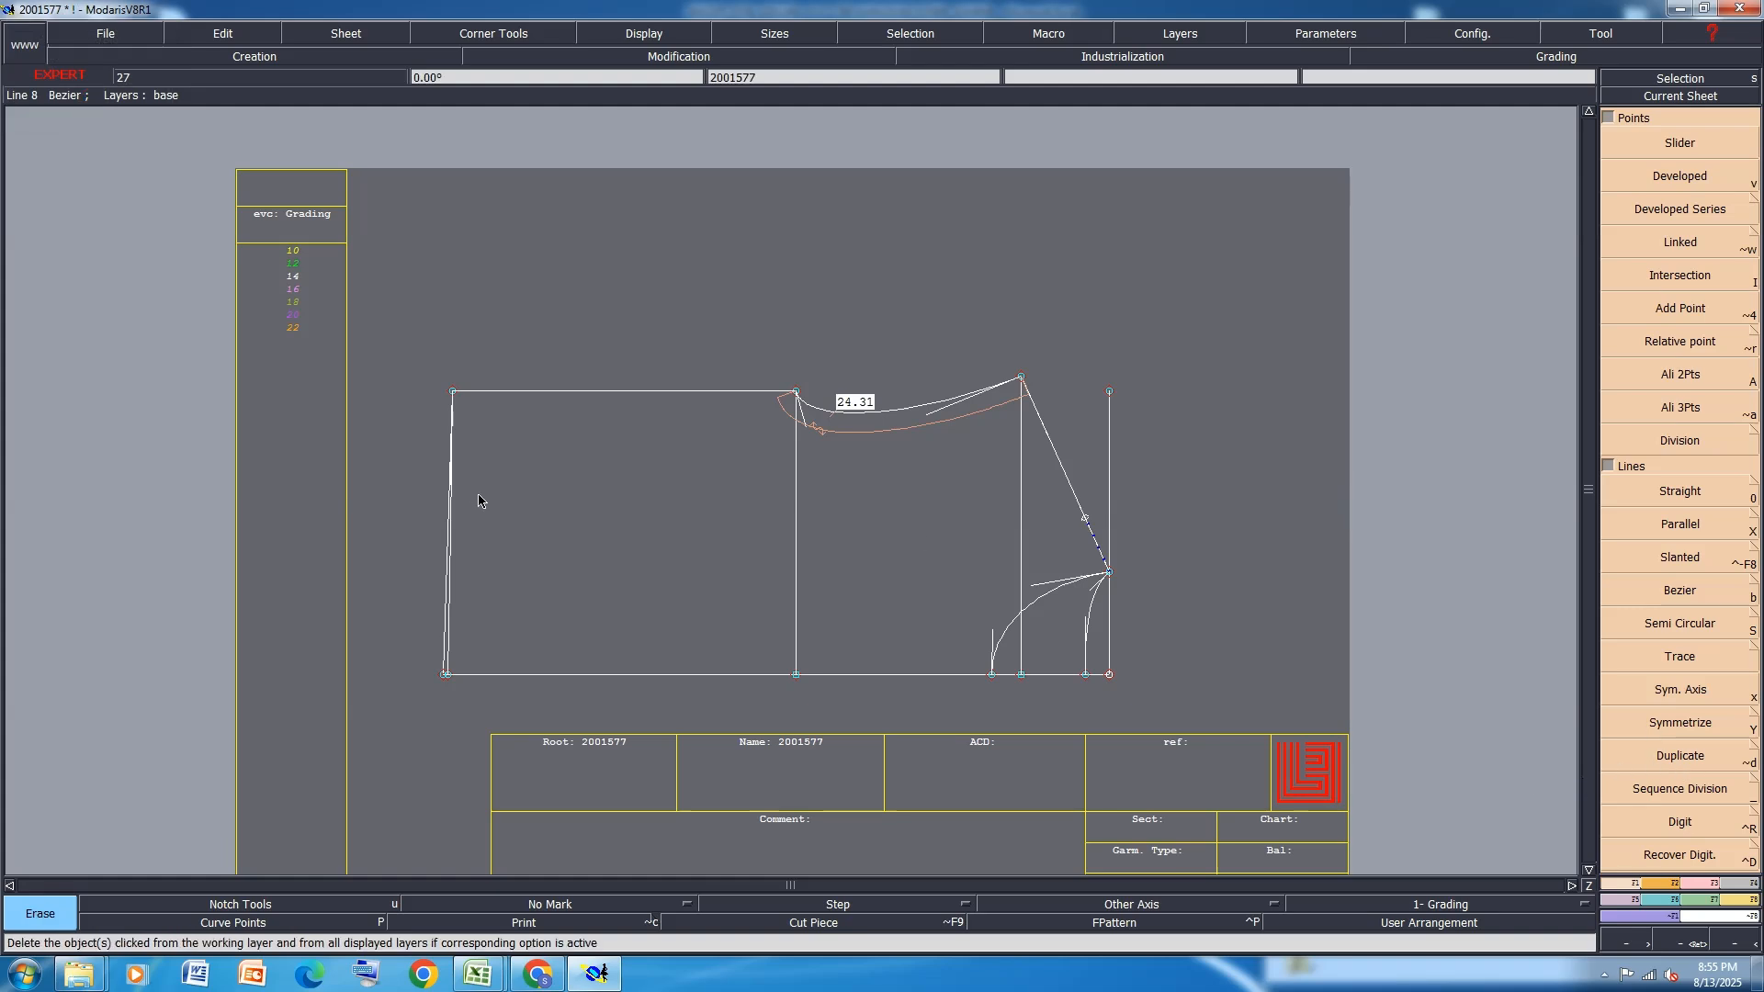
scroll(1093, 551, "up", 3)
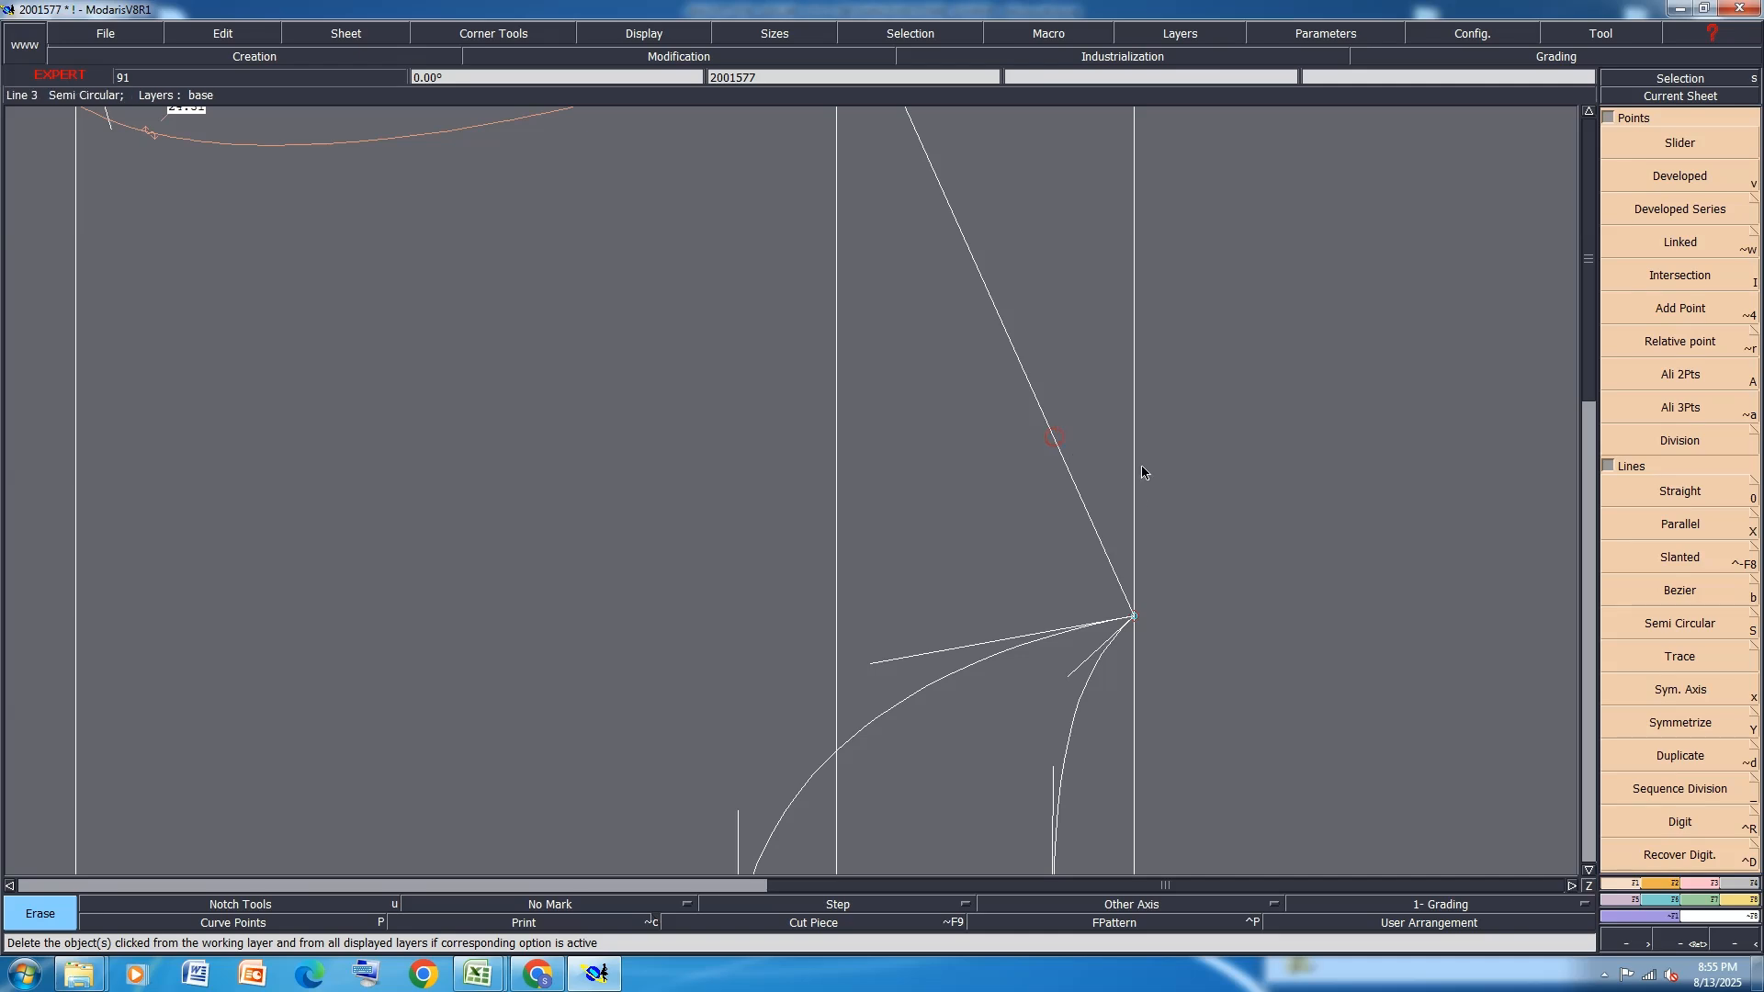
scroll(1142, 472, "down", 2)
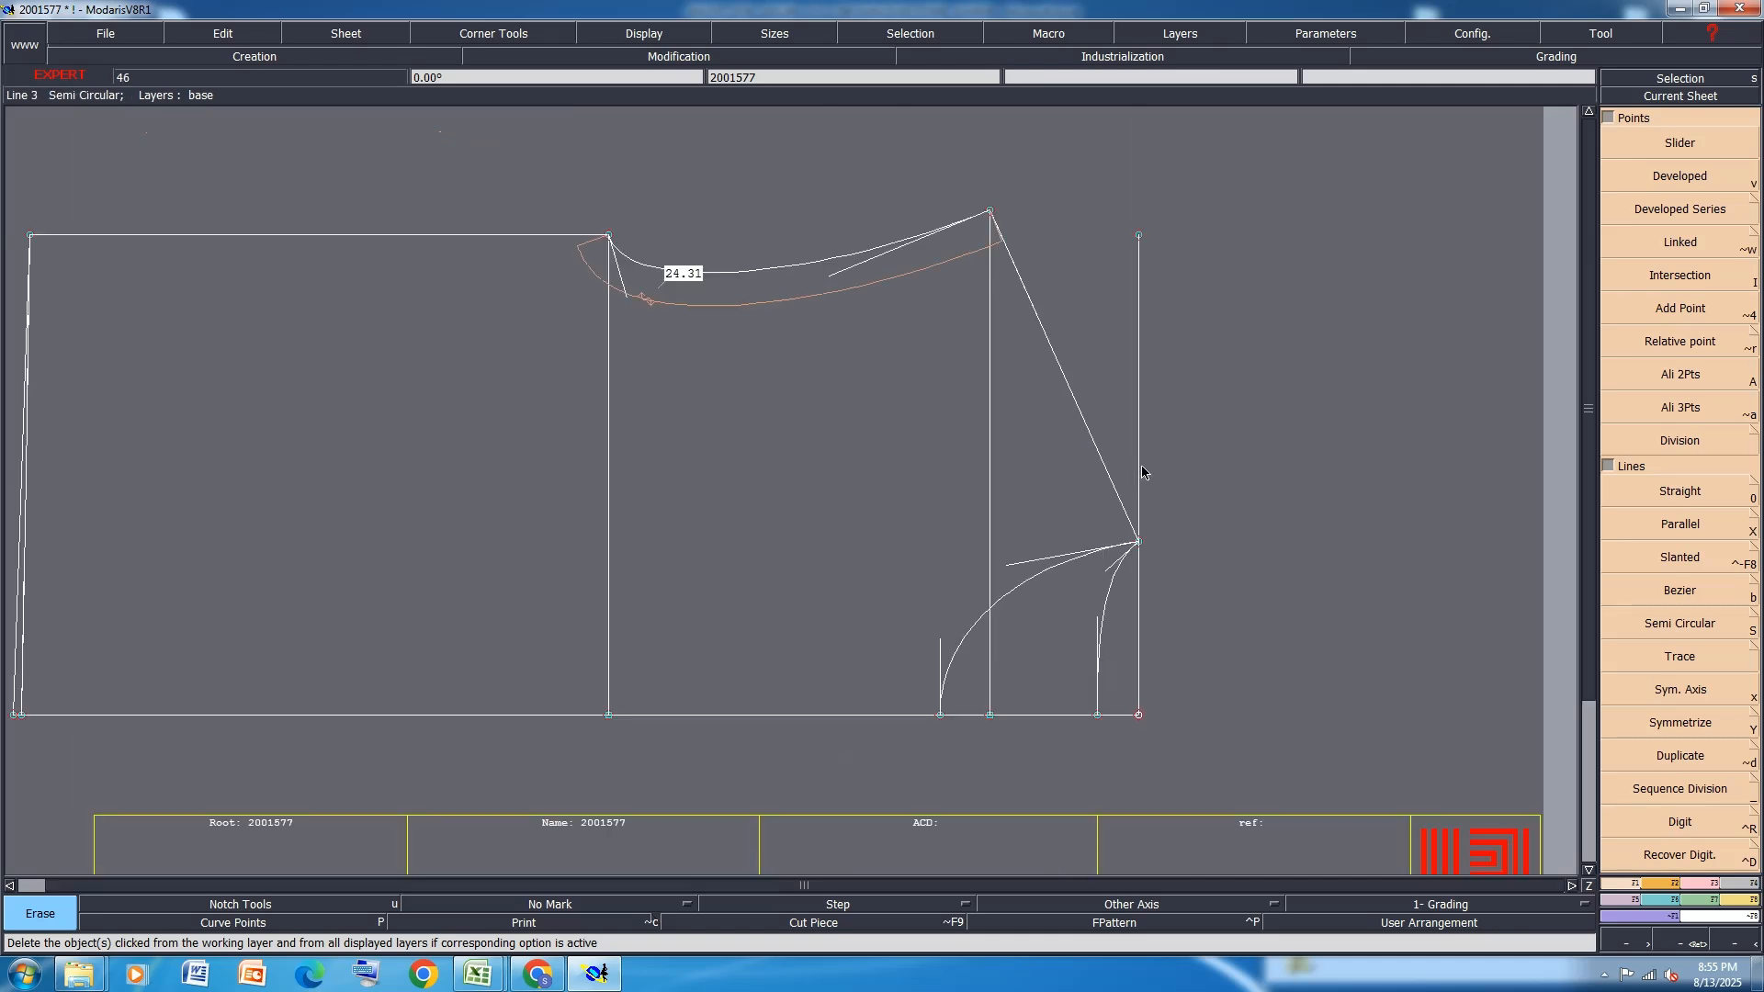
left_click(805, 301)
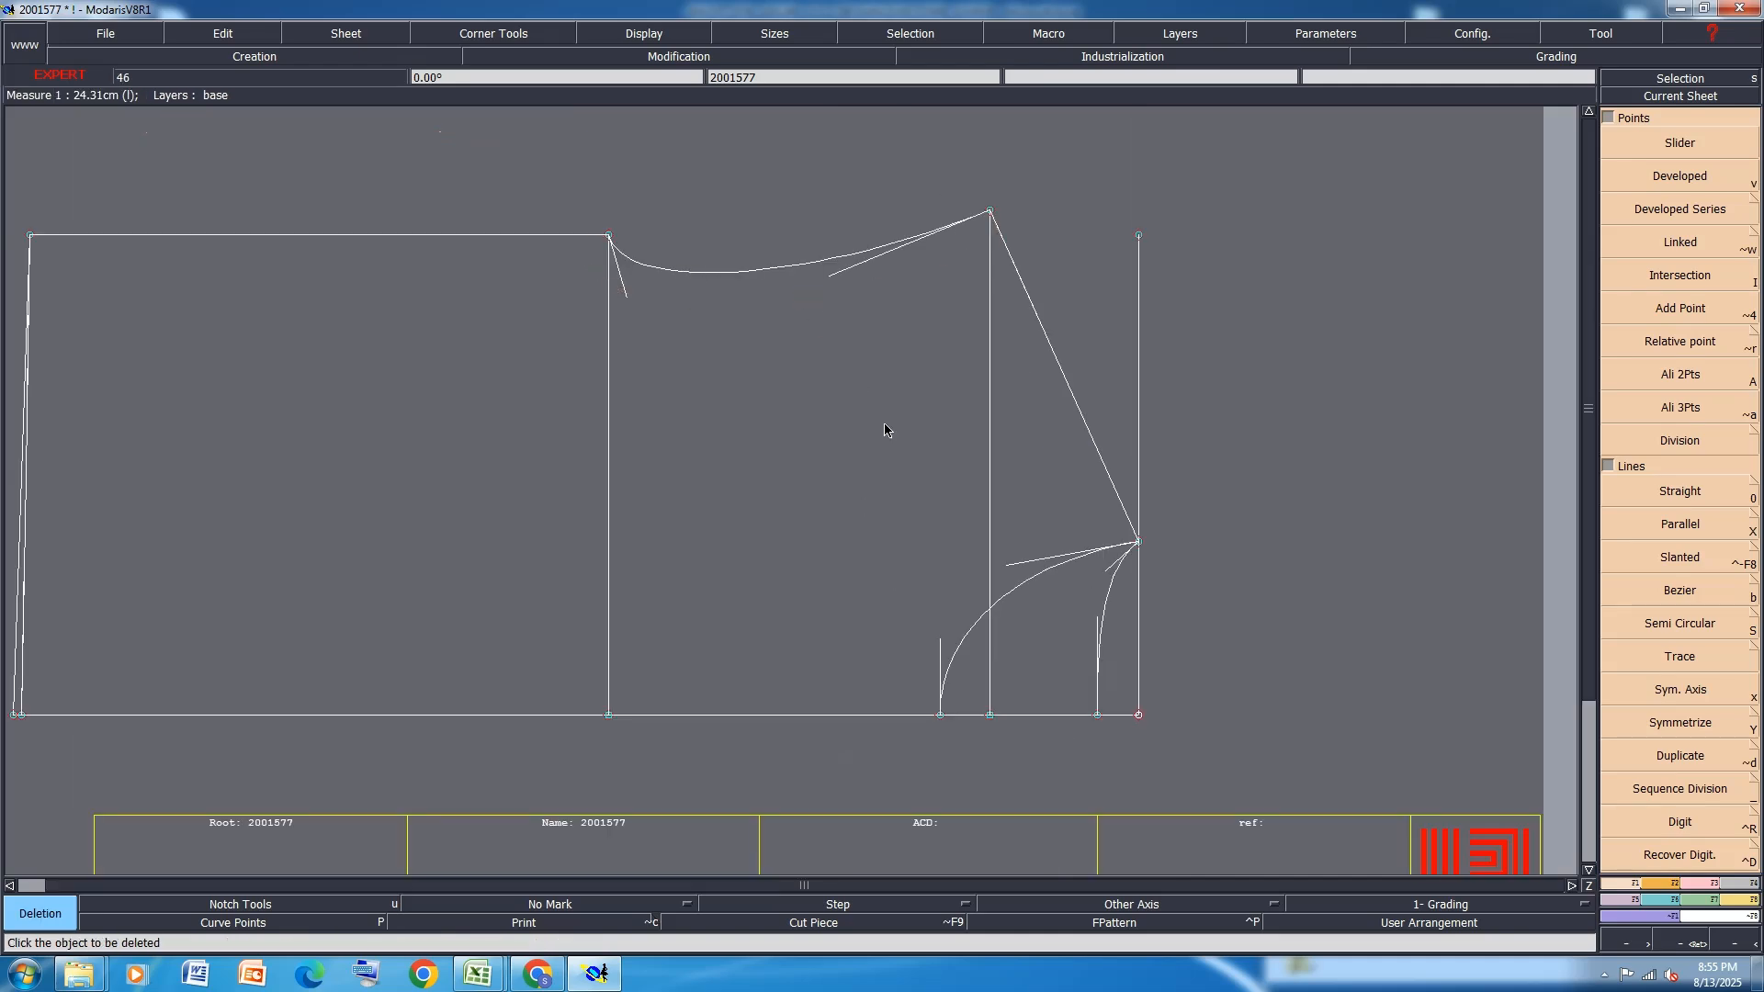
scroll(886, 426, "down", 2)
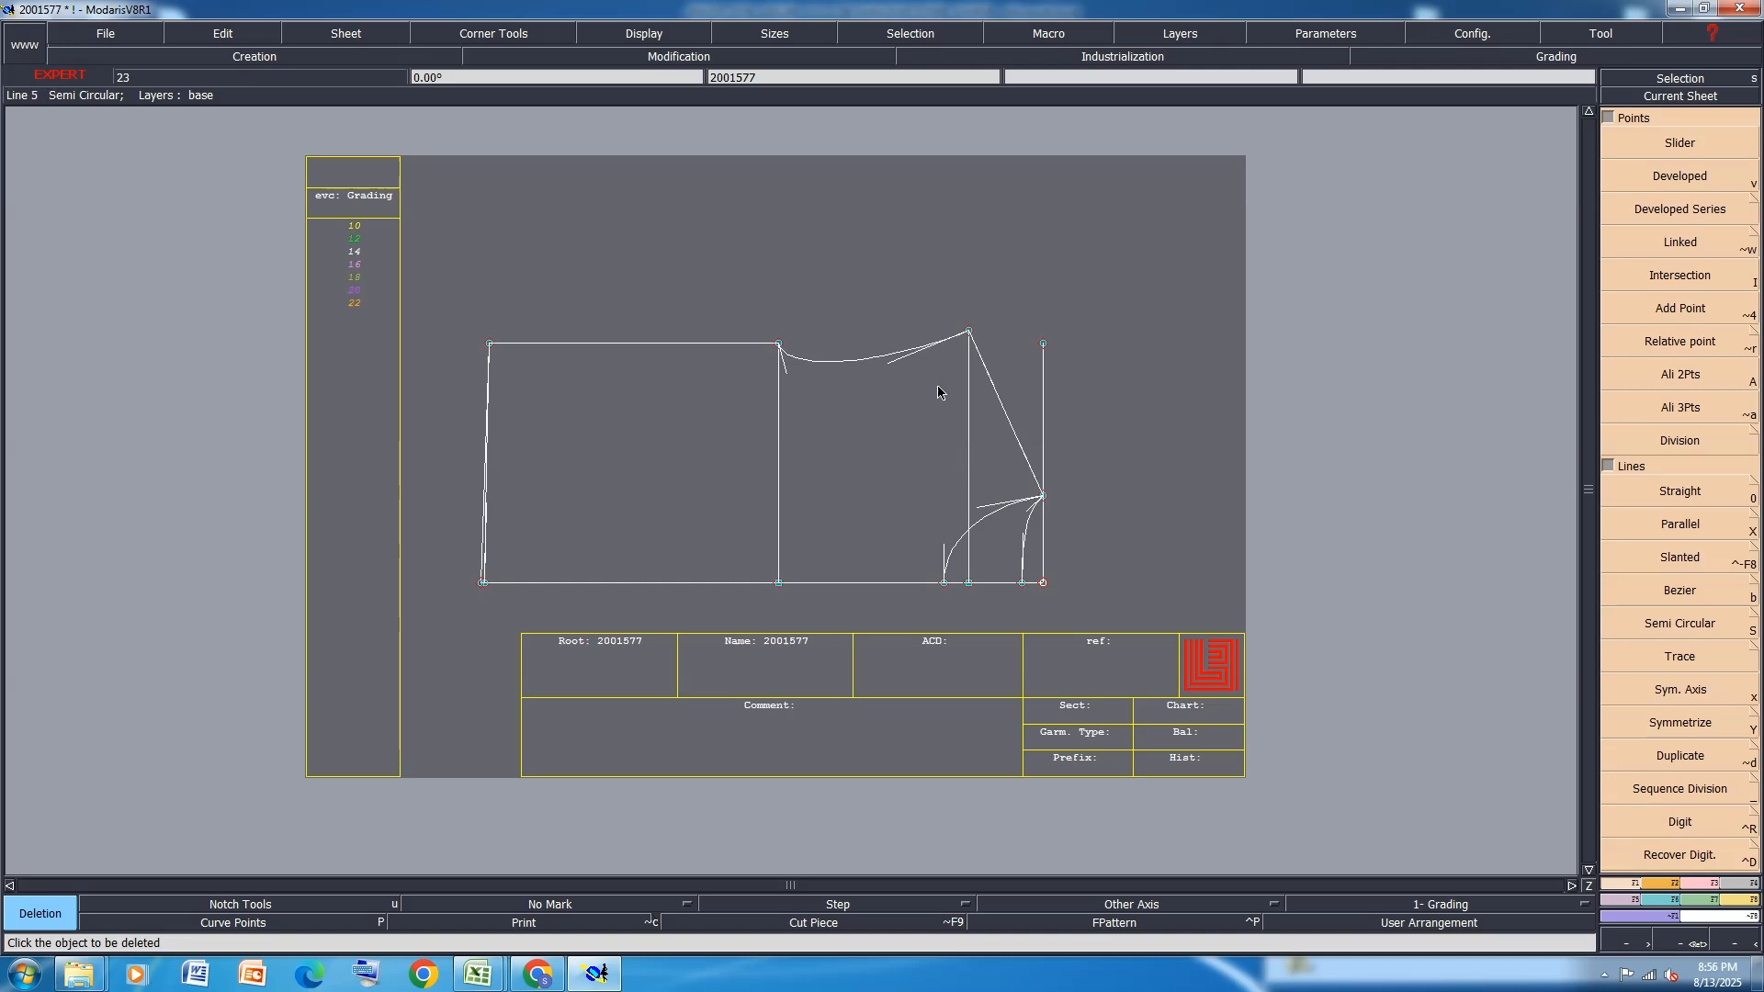
Reshape the shoulder line into a slightly outward-bowed curve by pulling out both of its handles
scroll(999, 437, "up", 2)
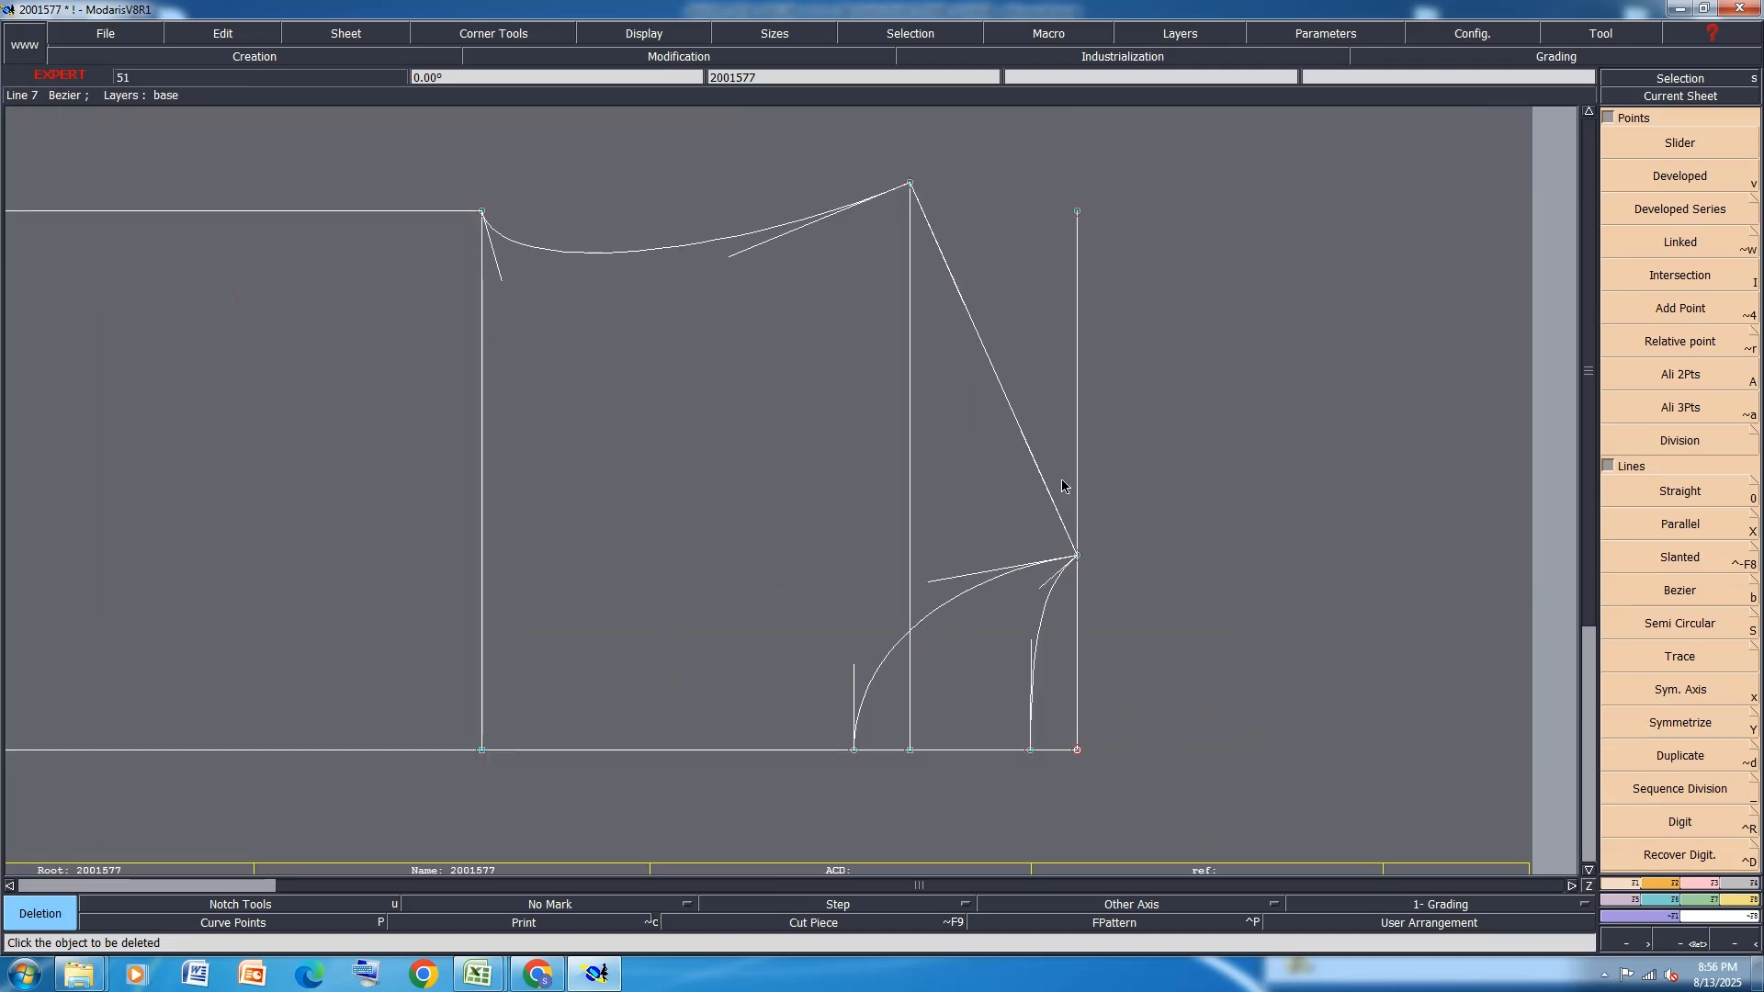
left_click(1710, 884)
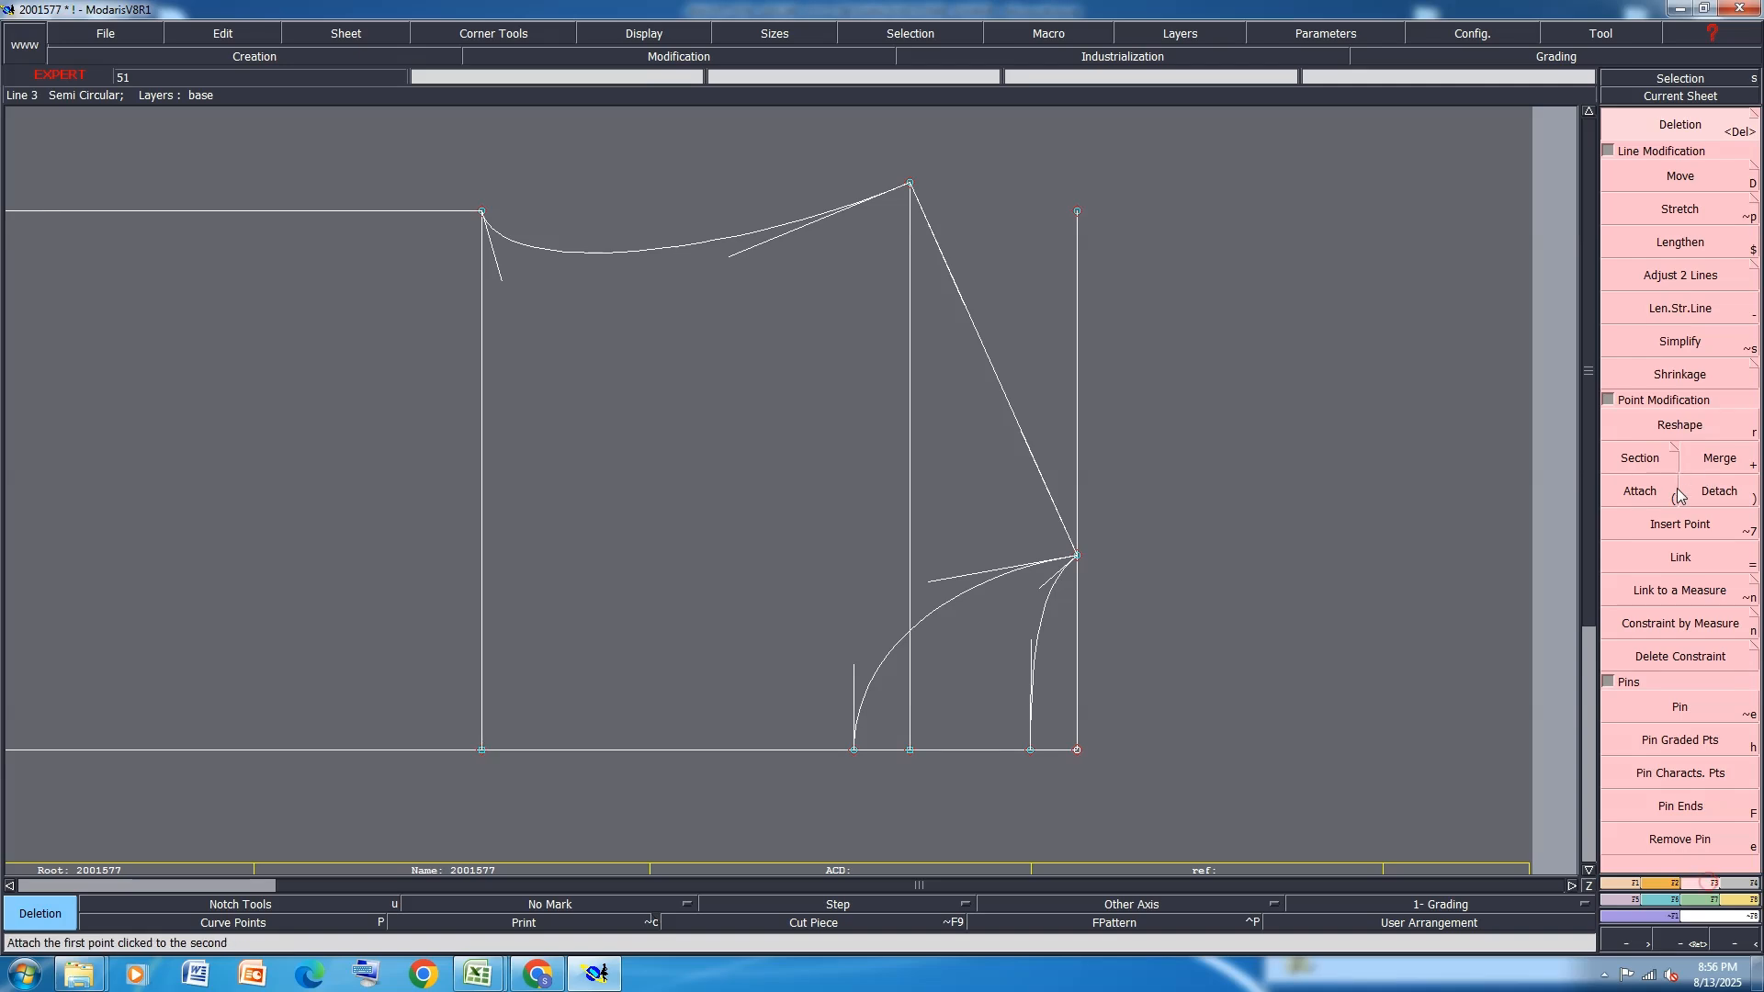
left_click(1689, 425)
left_click(1025, 433)
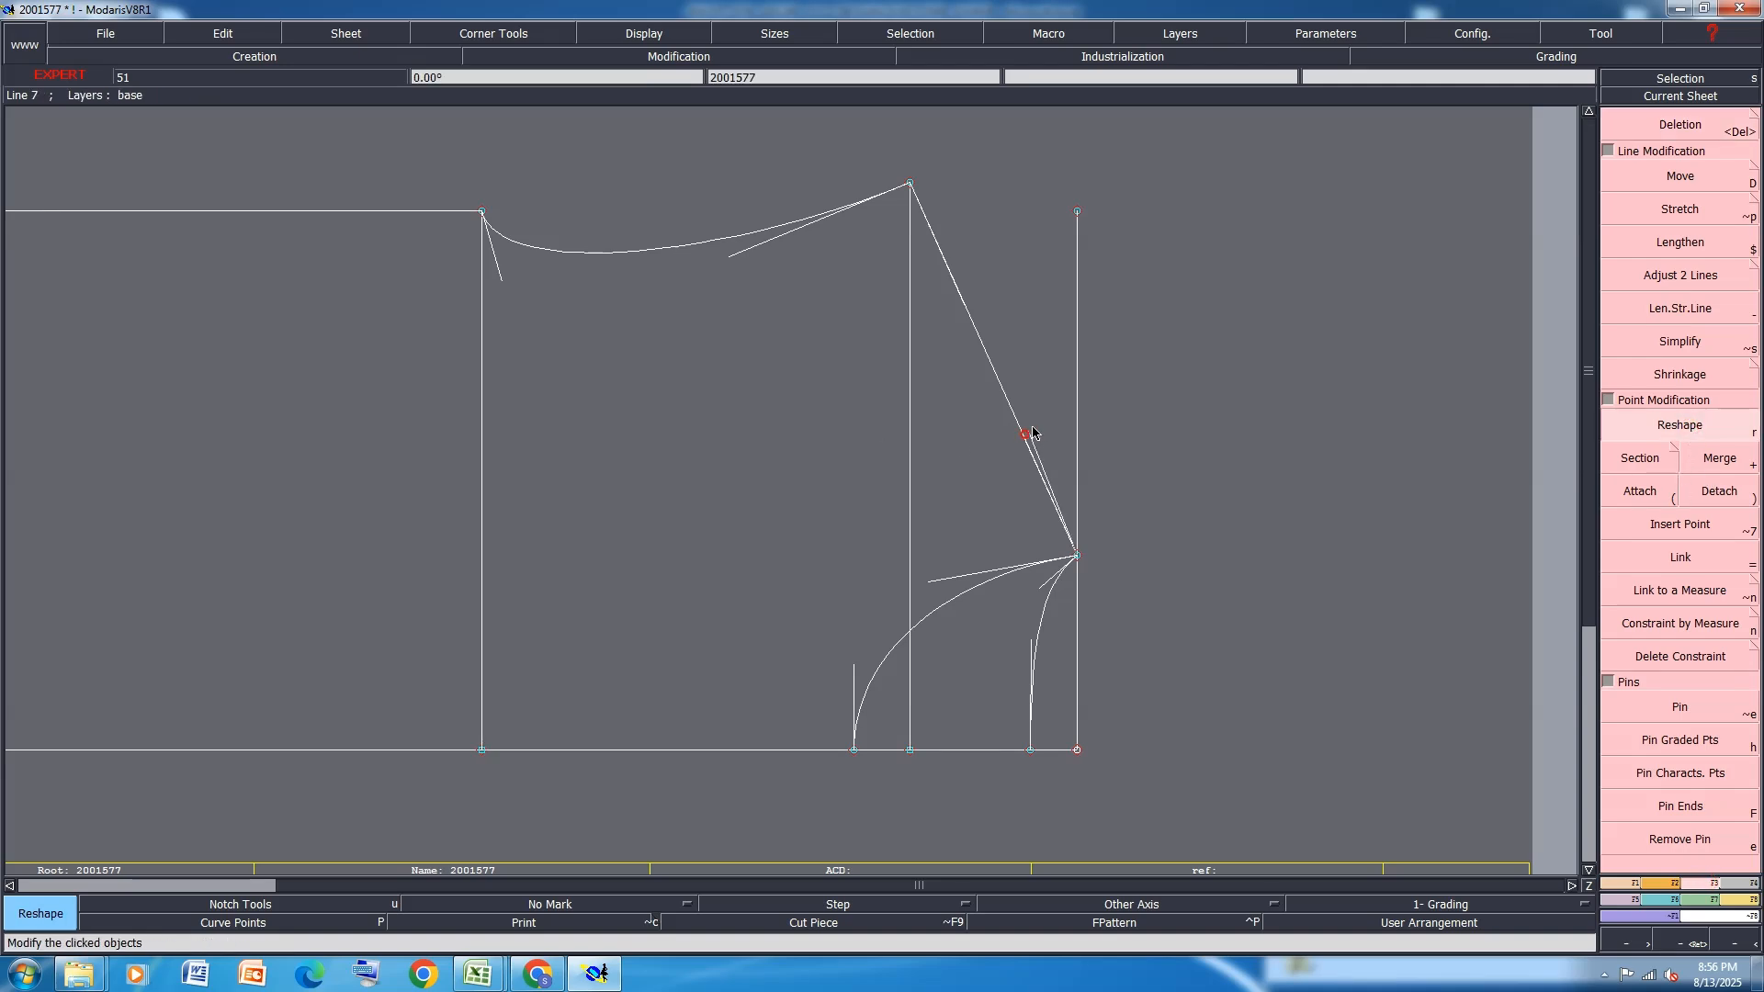
left_click(1036, 429)
left_click(960, 296)
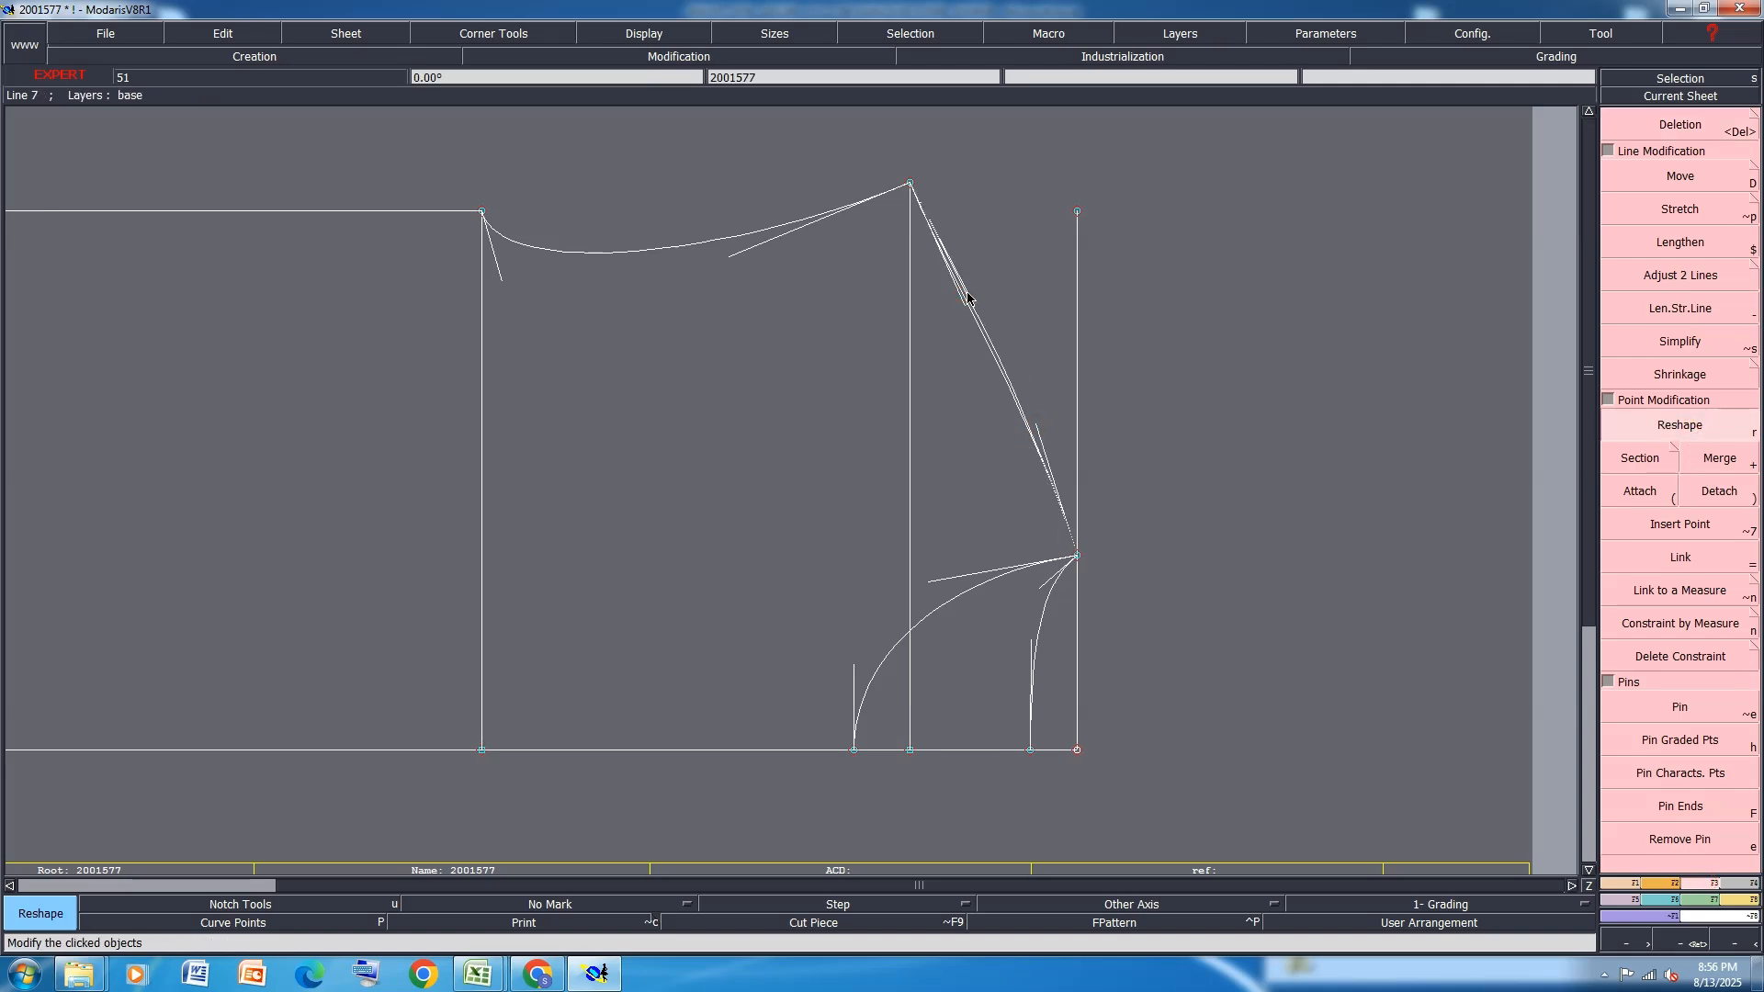
left_click(970, 295)
left_click(970, 292)
left_click(972, 290)
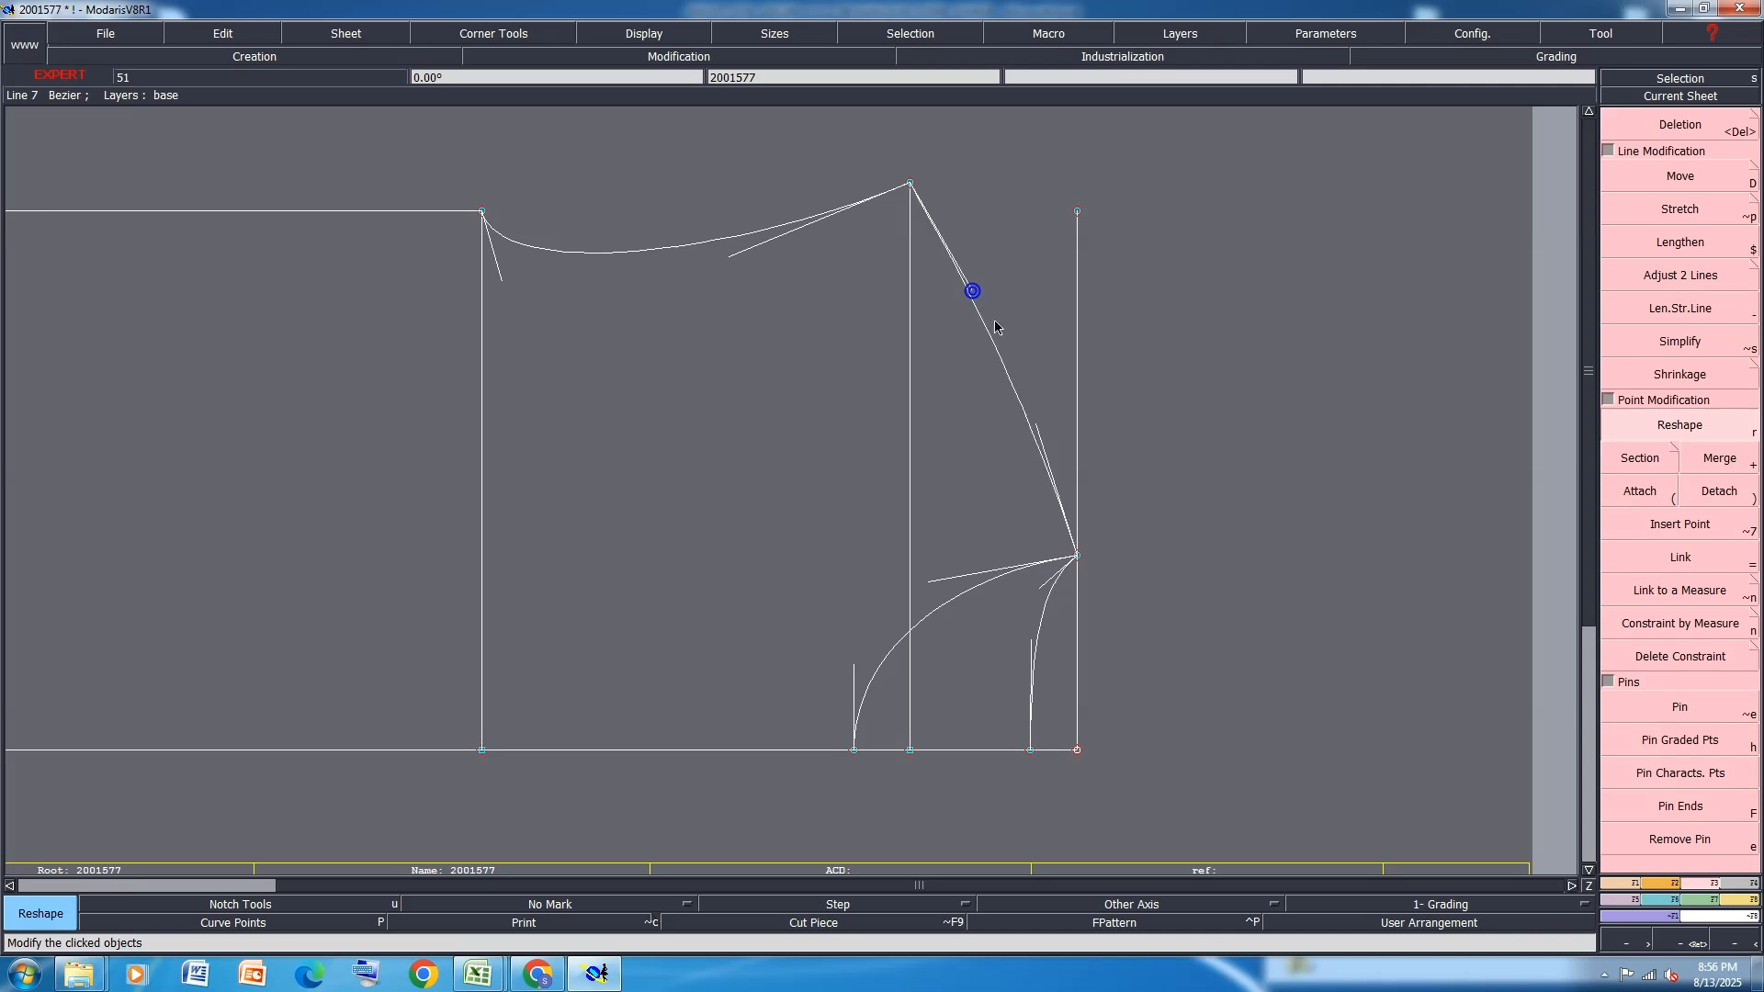
left_click(1039, 428)
left_click(1043, 425)
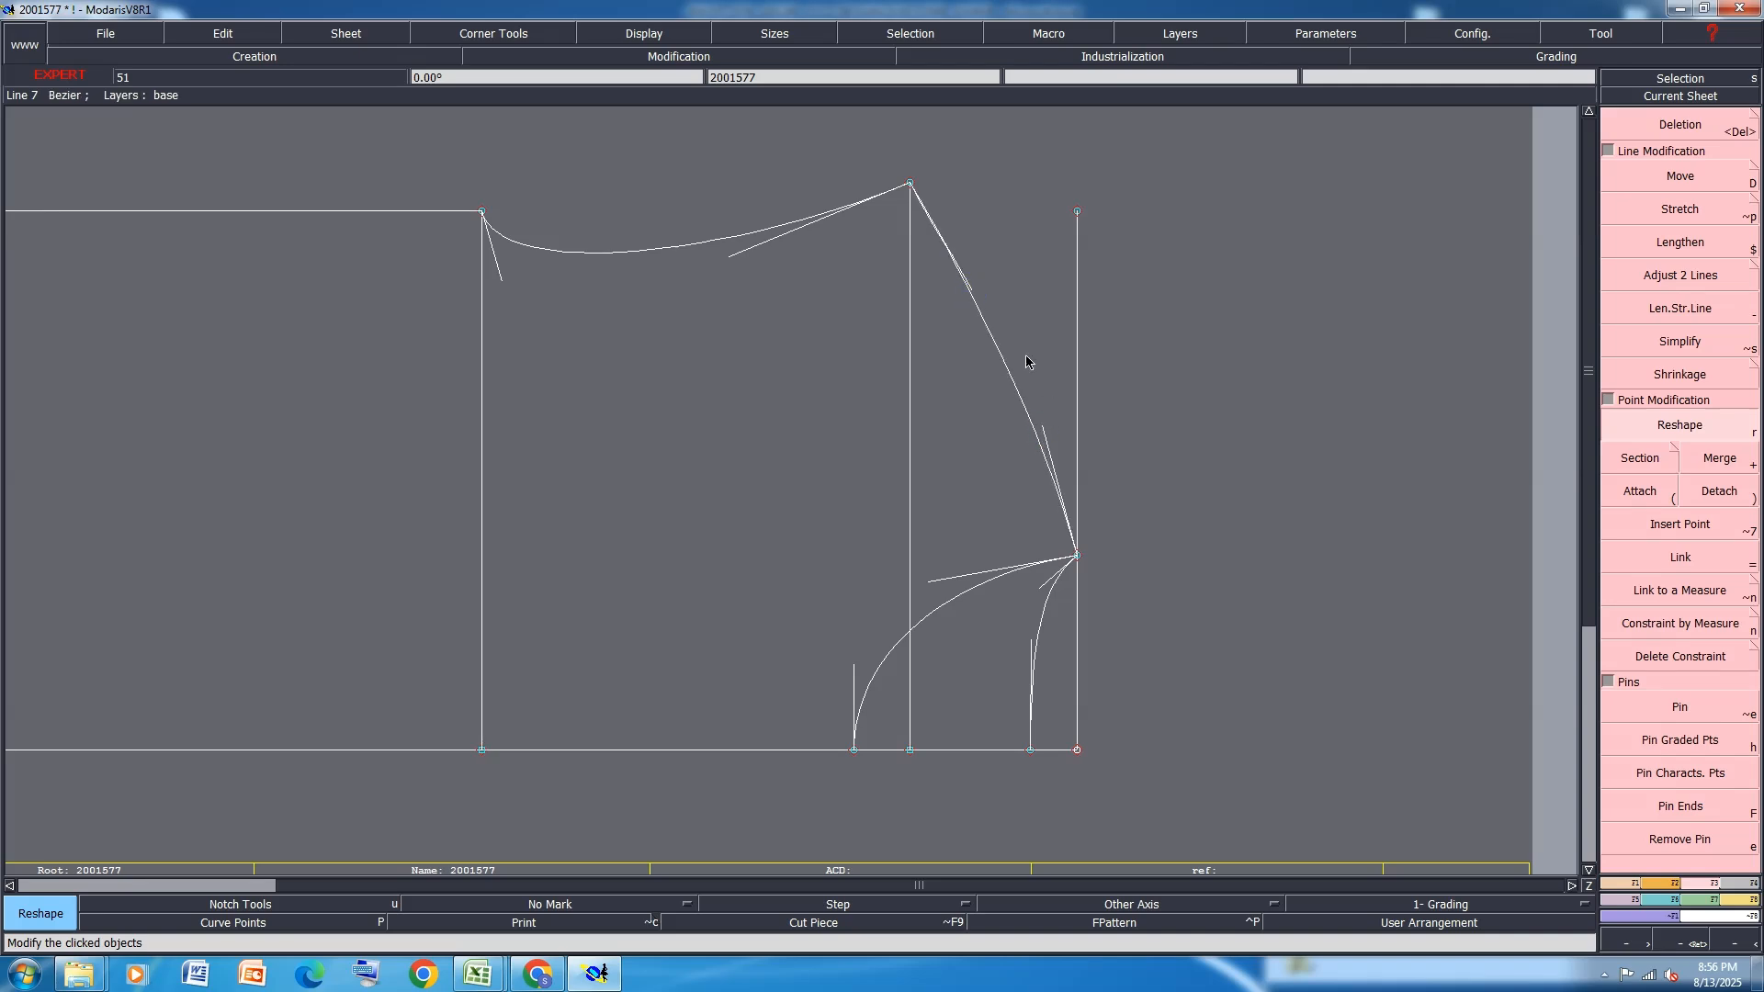
Create a symmetry axis along the shoulder curve's neck end and symmetrize the front neckline curve across it
key("shift+s")
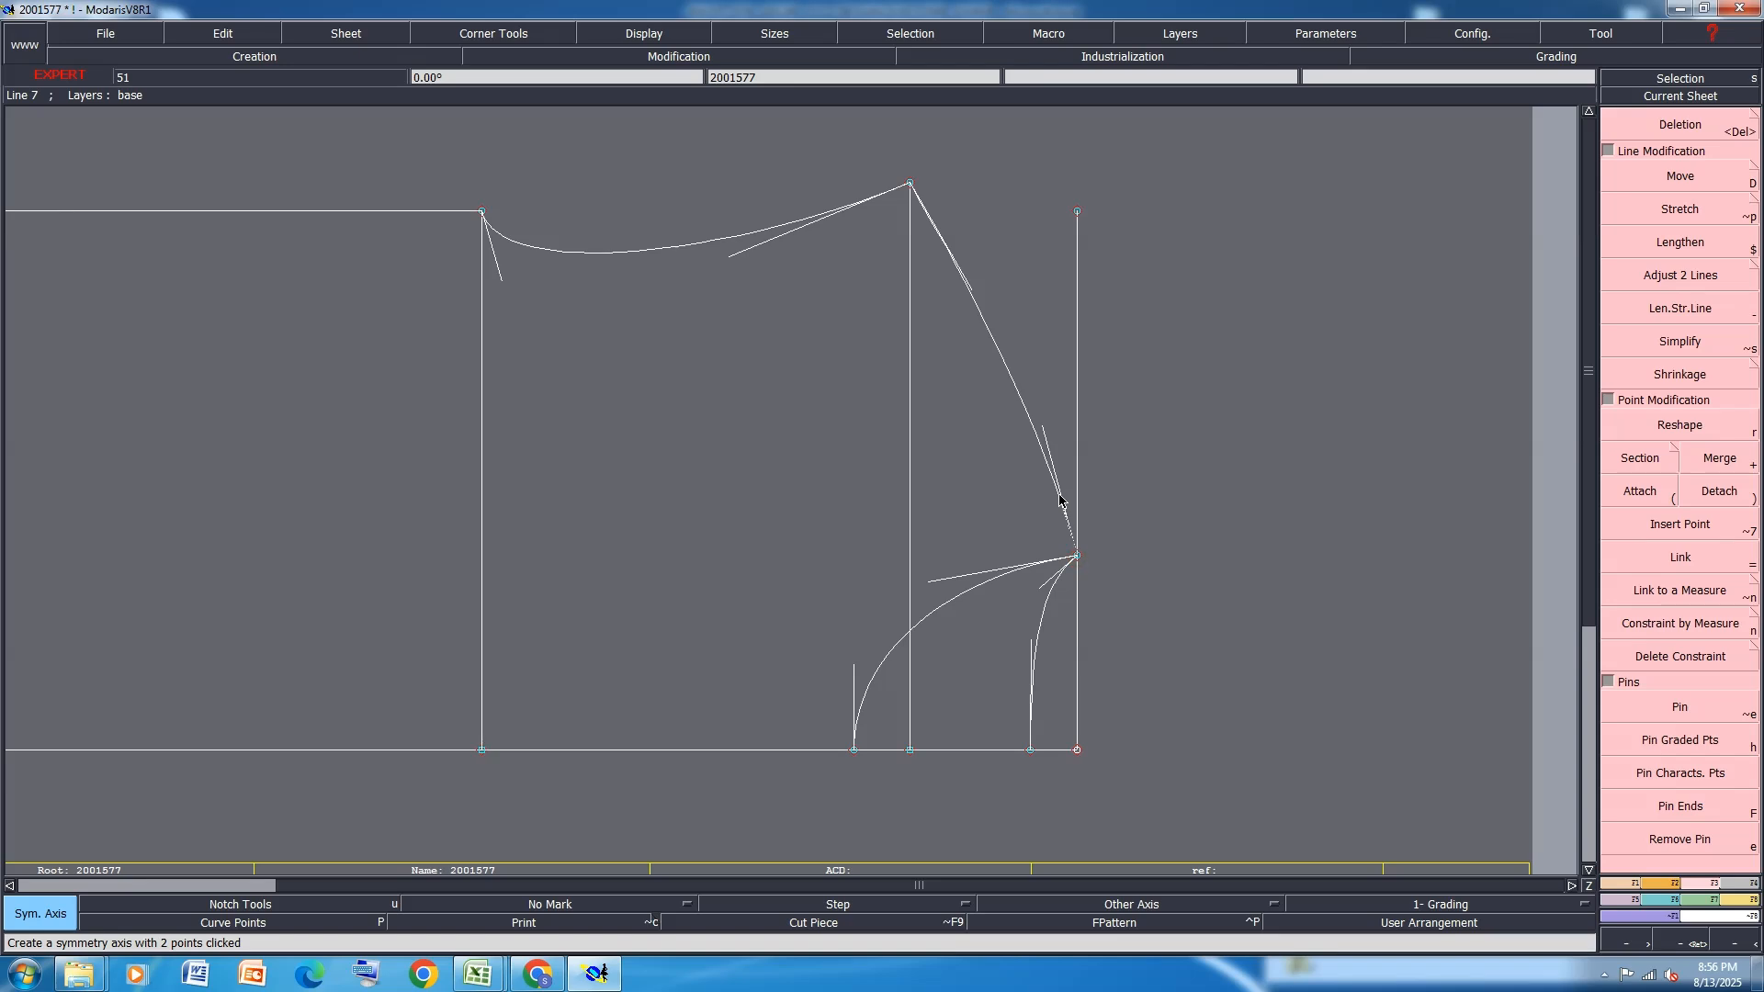
key("shift+s")
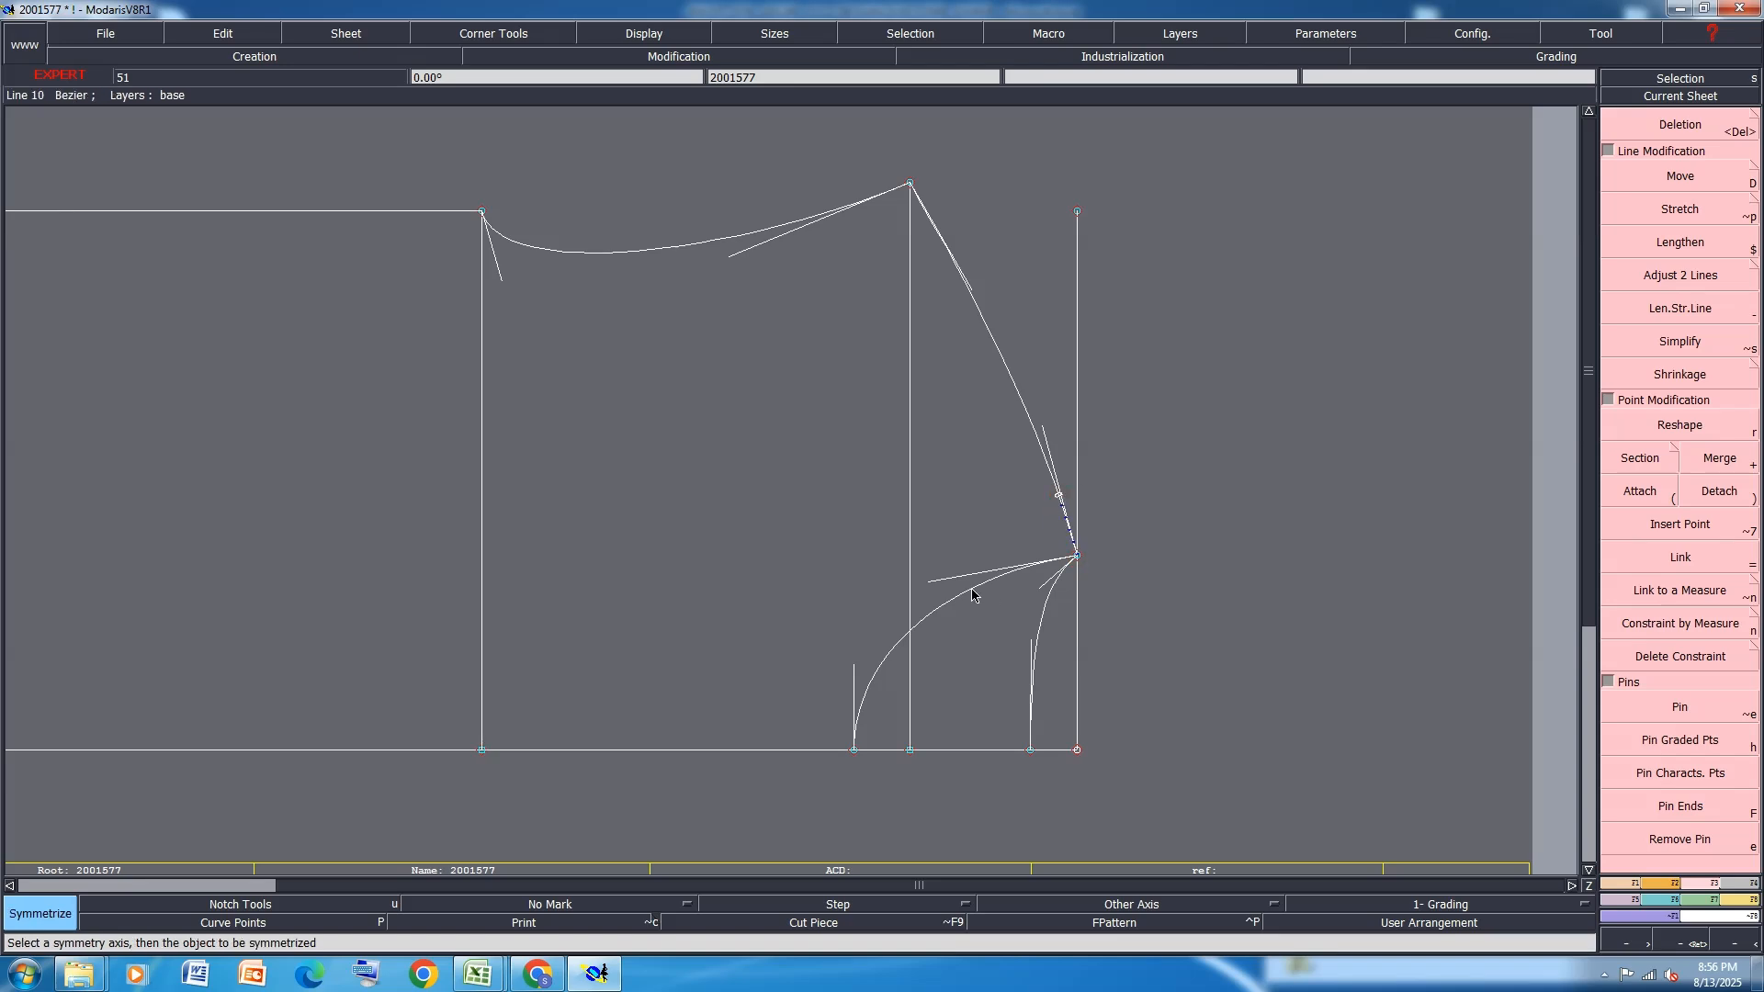
left_click(974, 596)
scroll(1042, 544, "up", 3)
scroll(1079, 466, "down", 1)
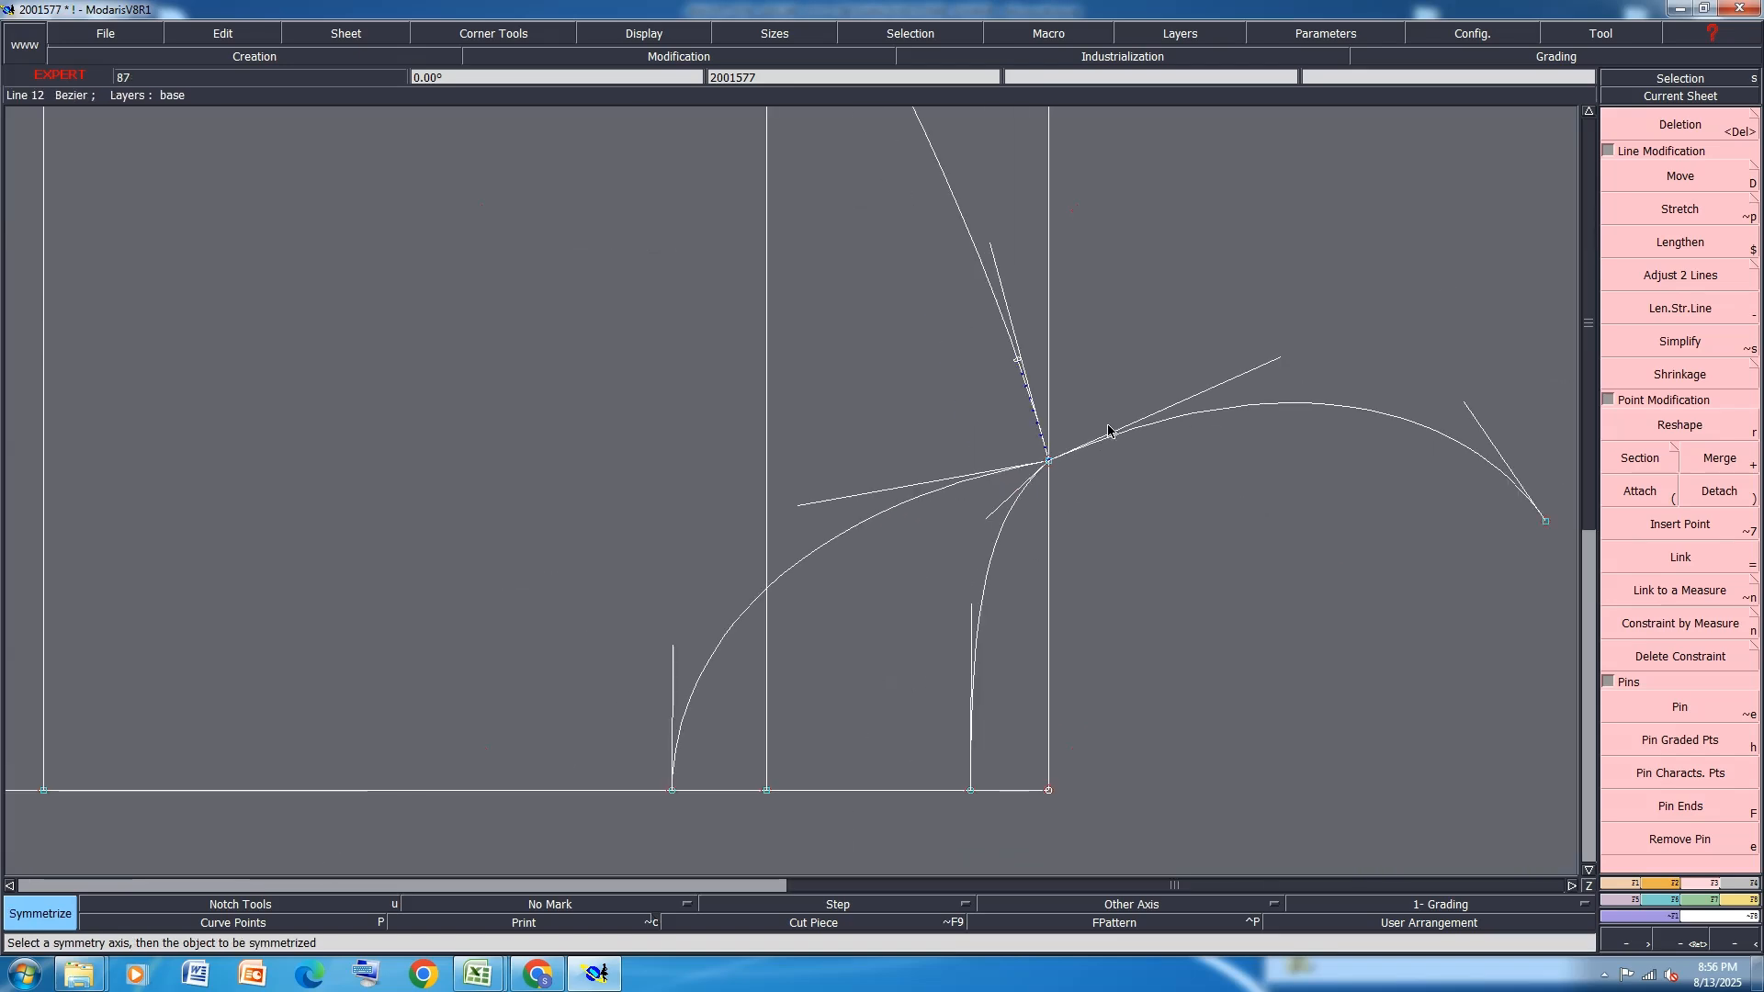
scroll(1002, 536, "up", 2)
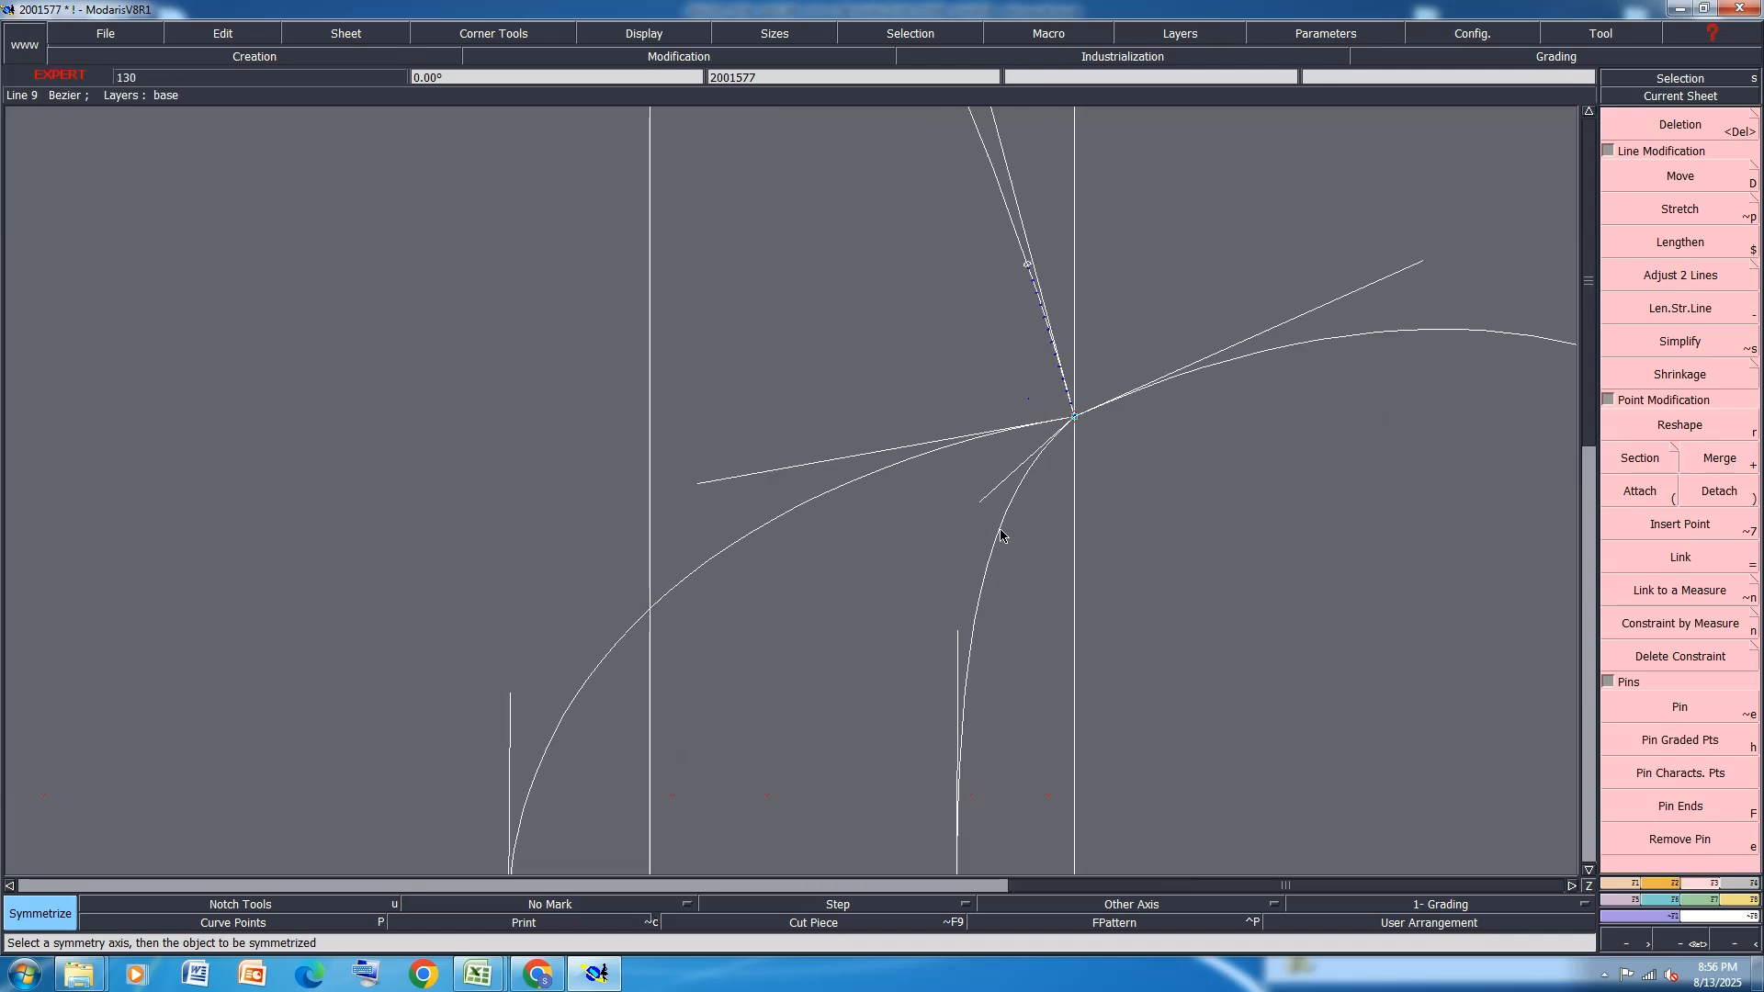
scroll(819, 433, "down", 4)
scroll(647, 593, "up", 2)
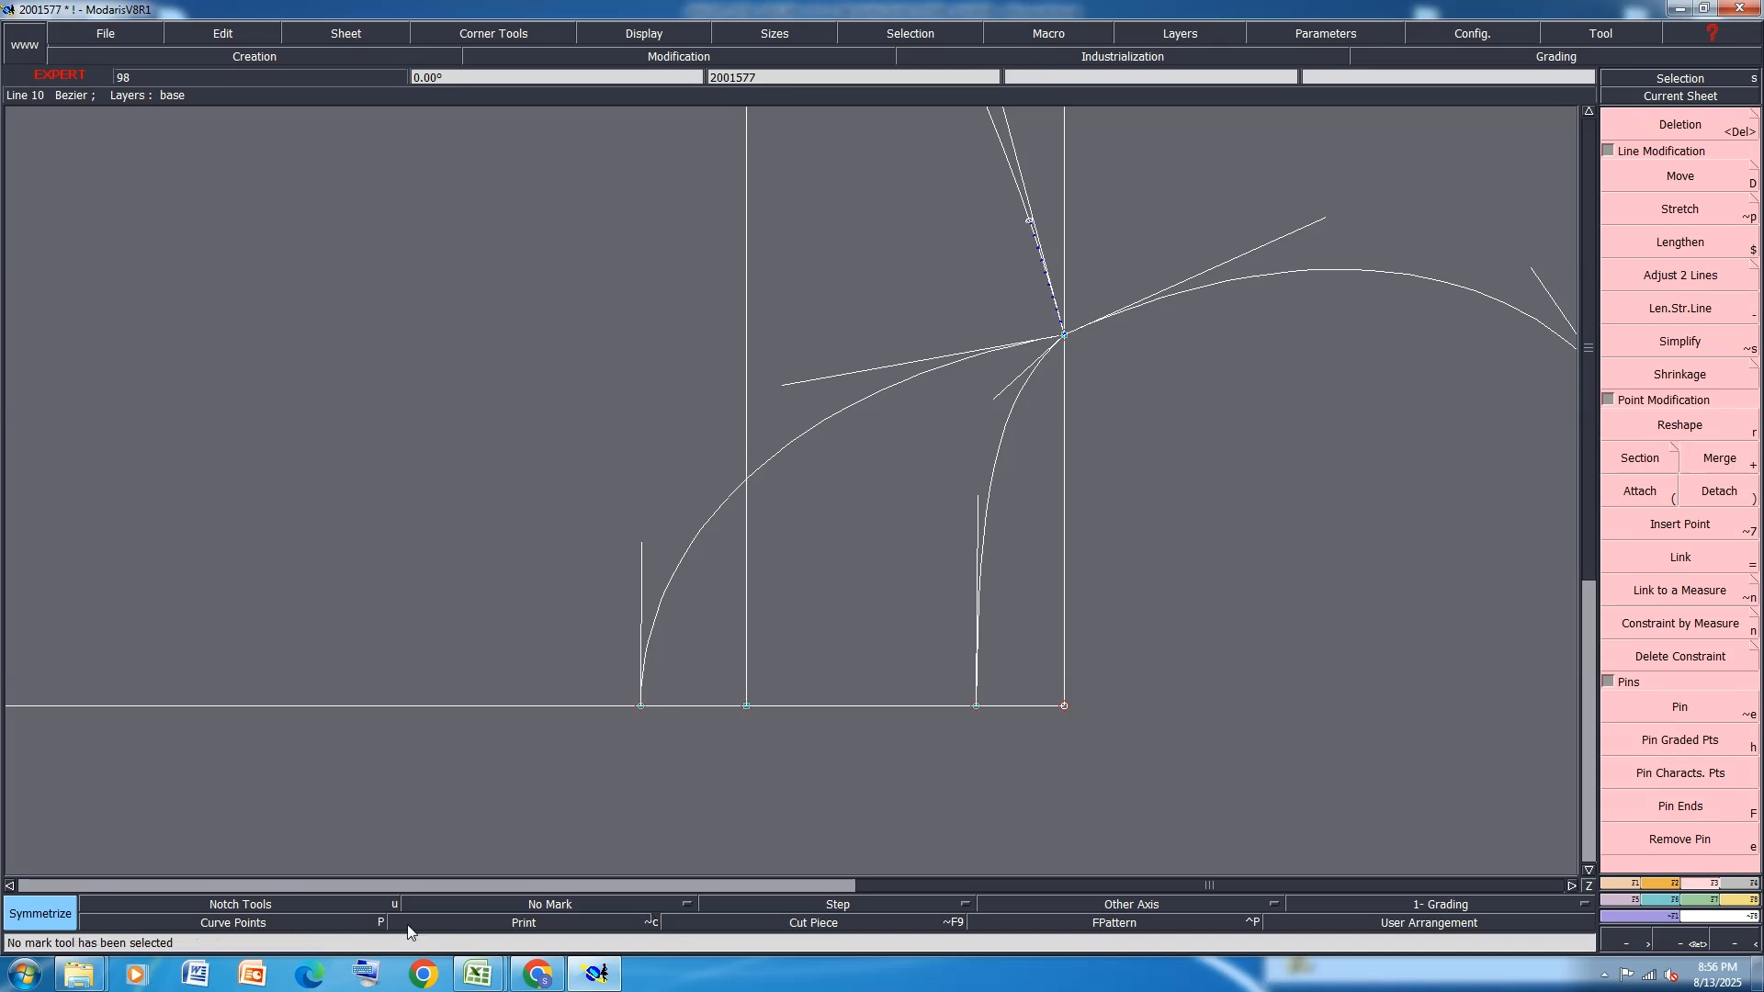
Undo the neckline symmetry with Print keeping its plot, and reshape the front neckline by raising and lengthening its neck-point handle
left_click(478, 923)
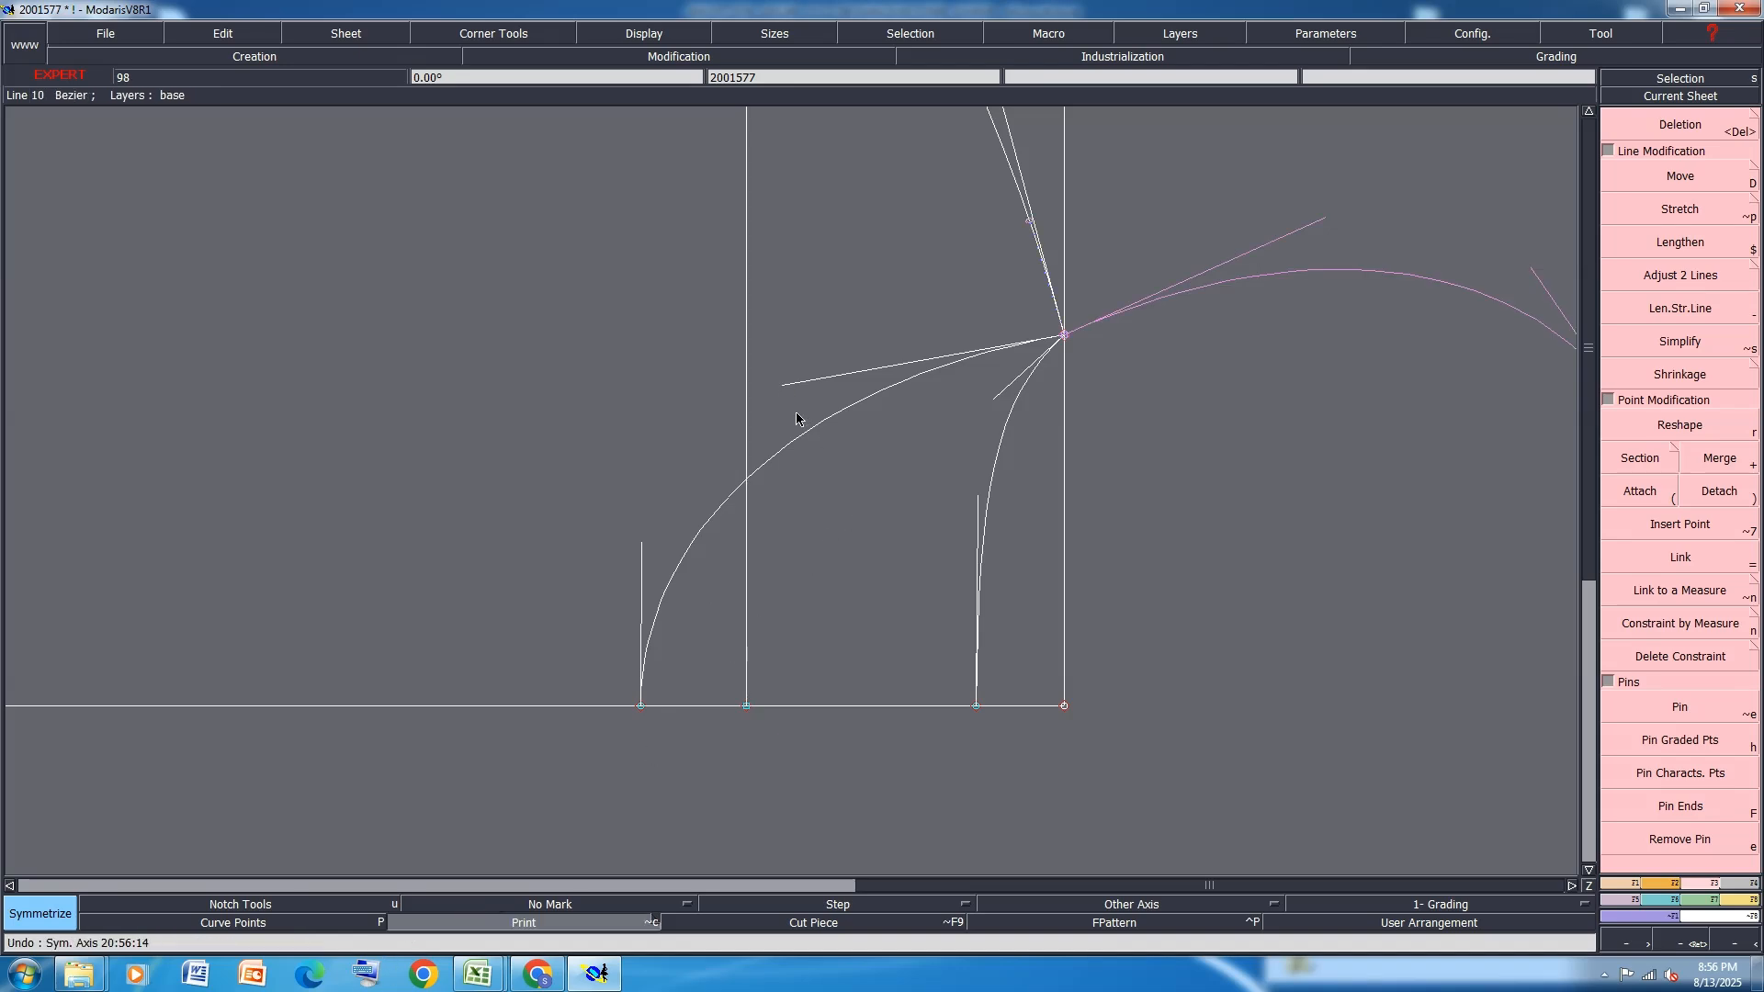
key("r")
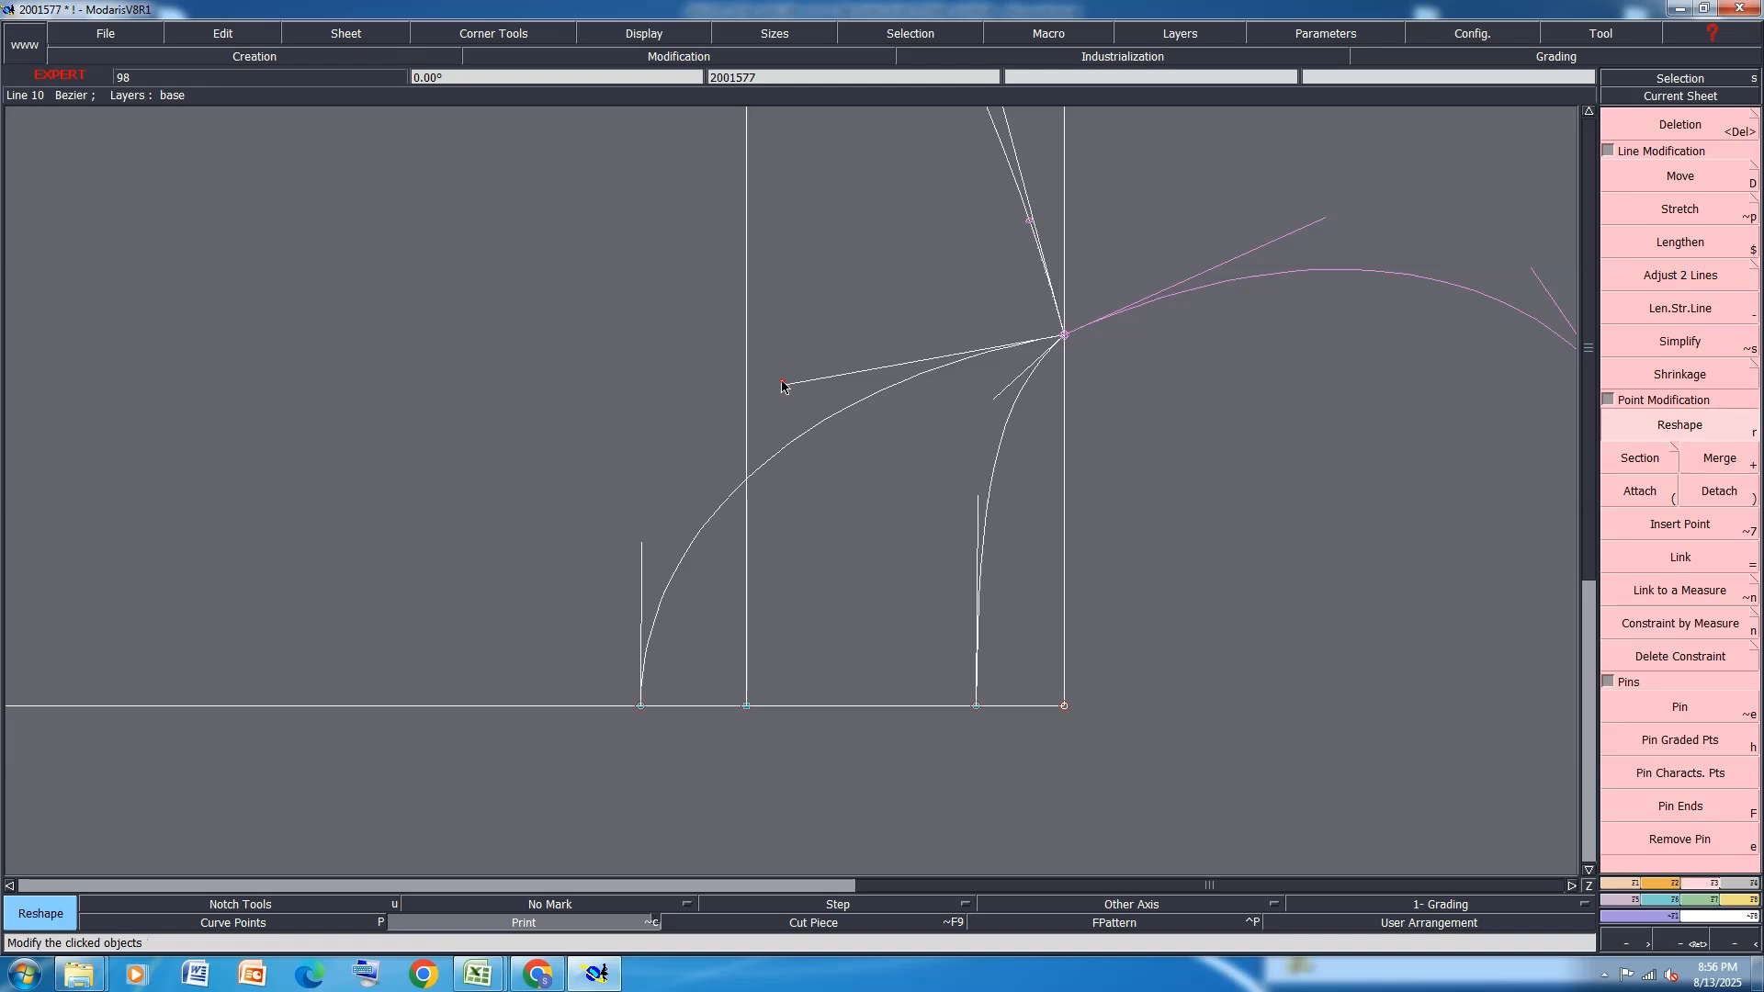
left_click(782, 384)
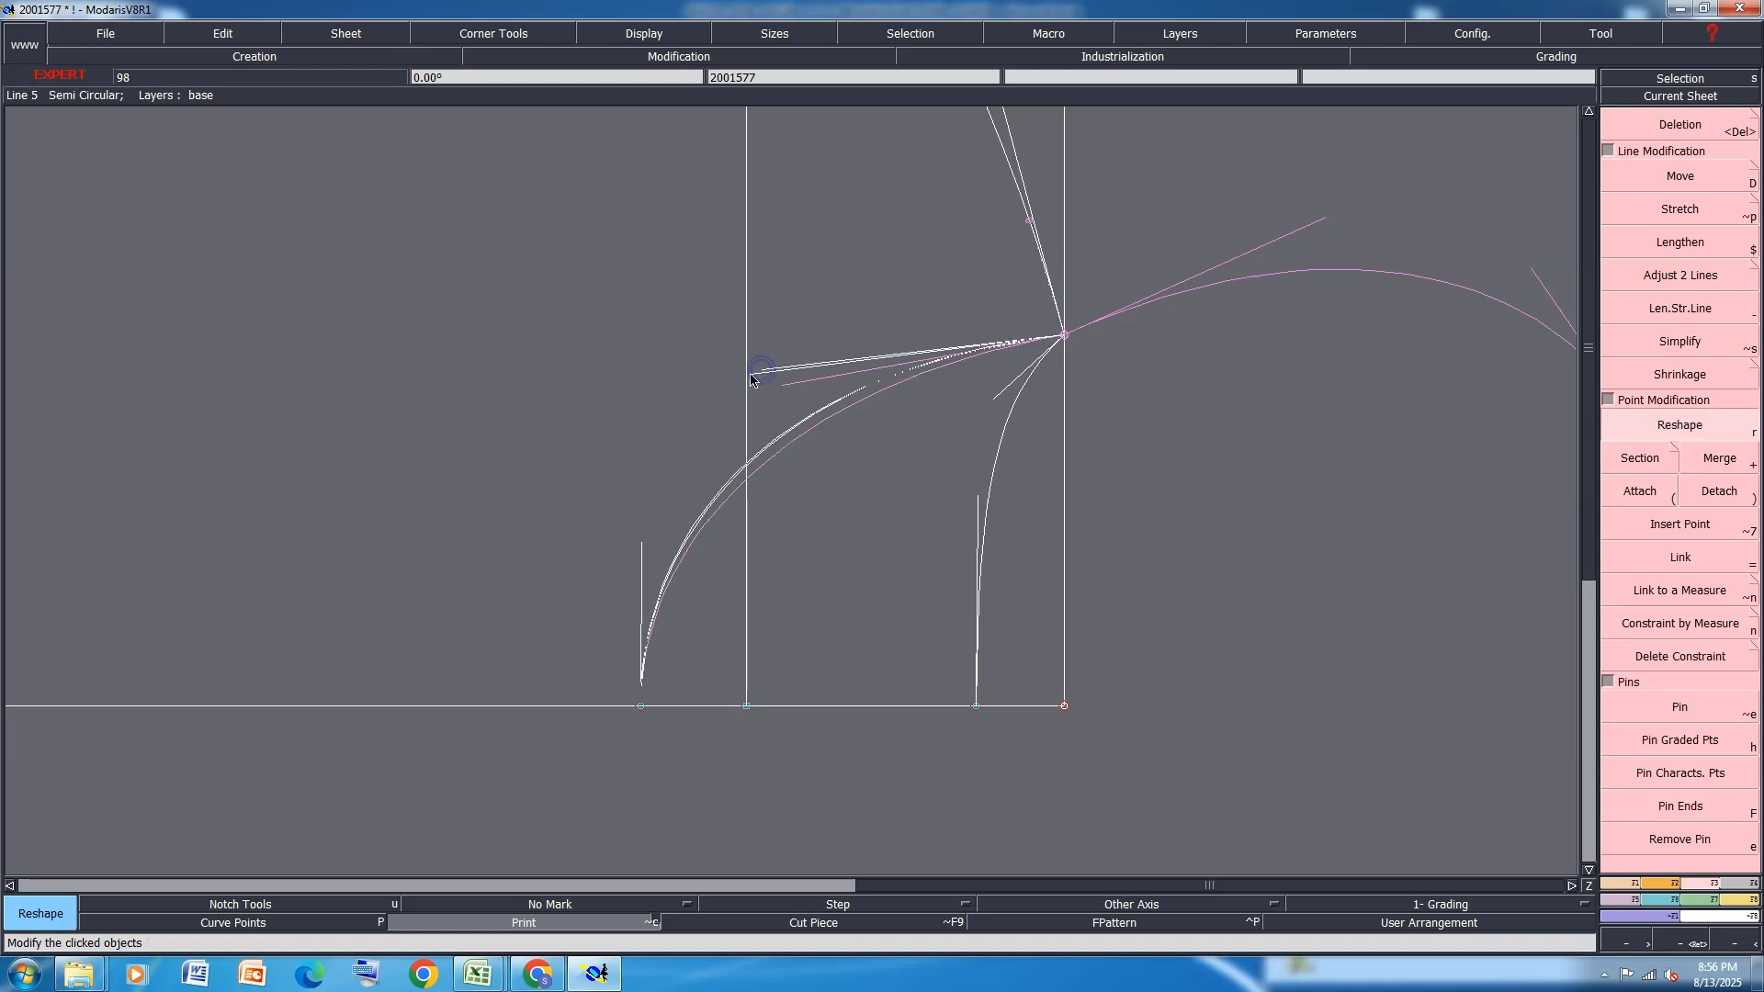
left_click(752, 375)
left_click(641, 541)
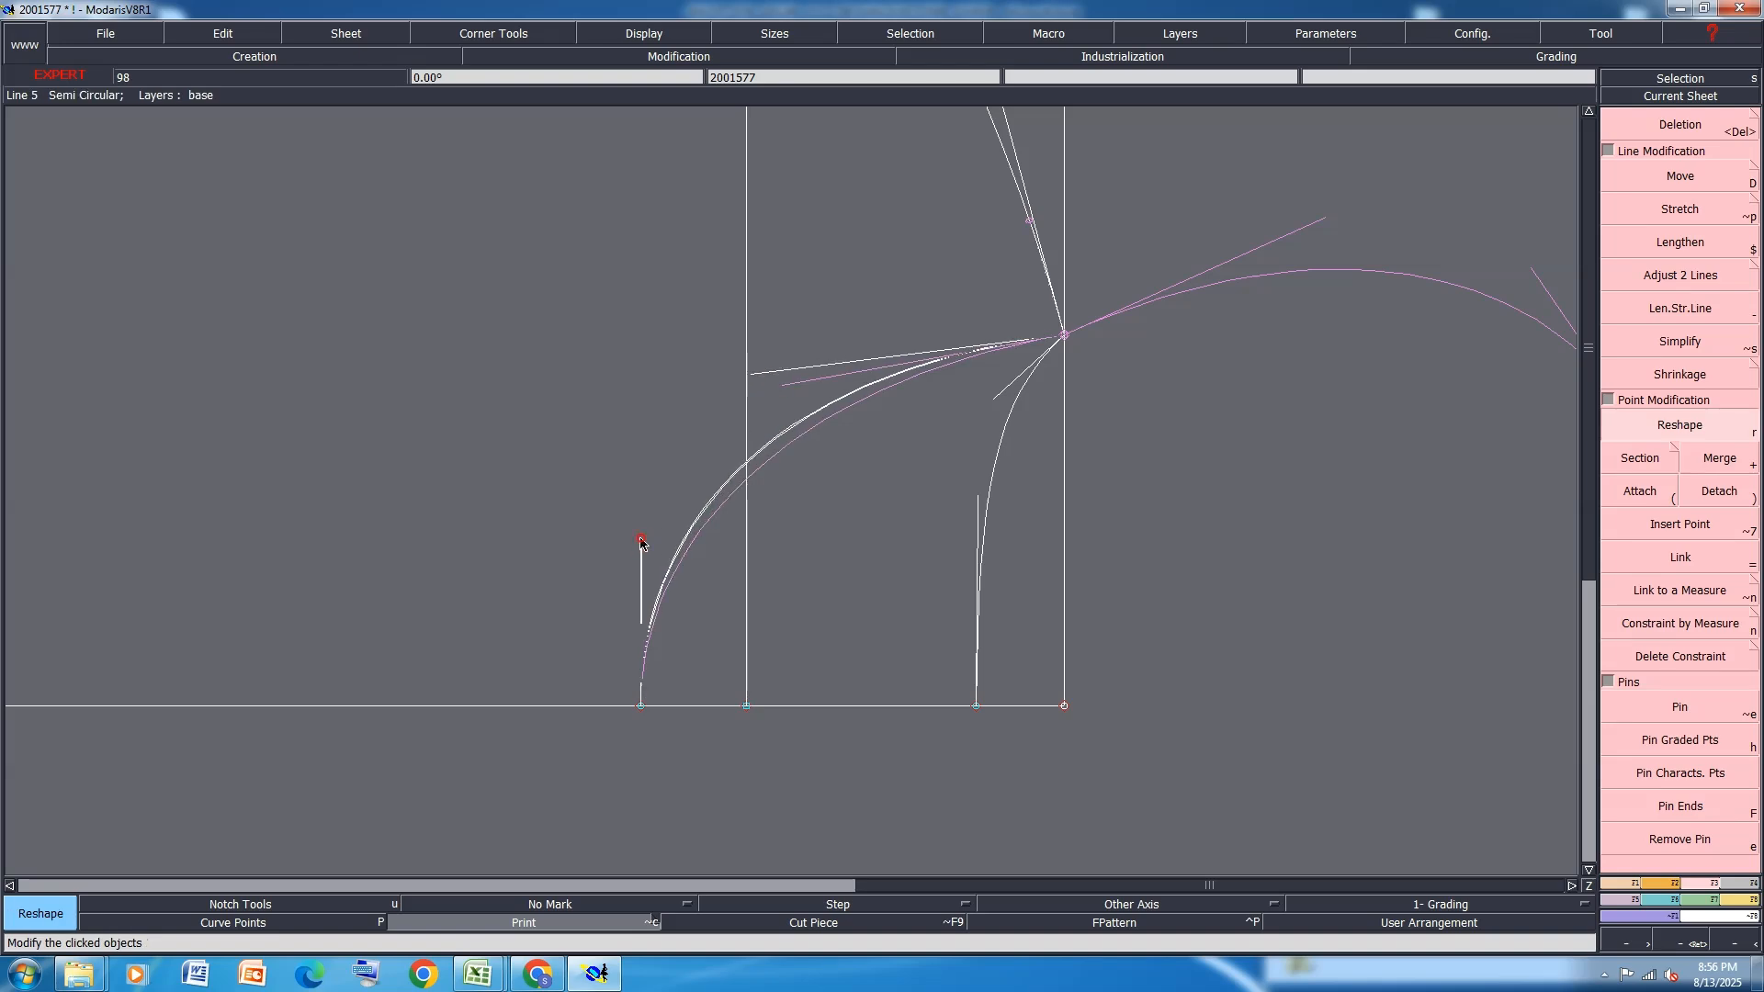
left_click(641, 540)
scroll(774, 500, "down", 1)
scroll(774, 500, "down", 1)
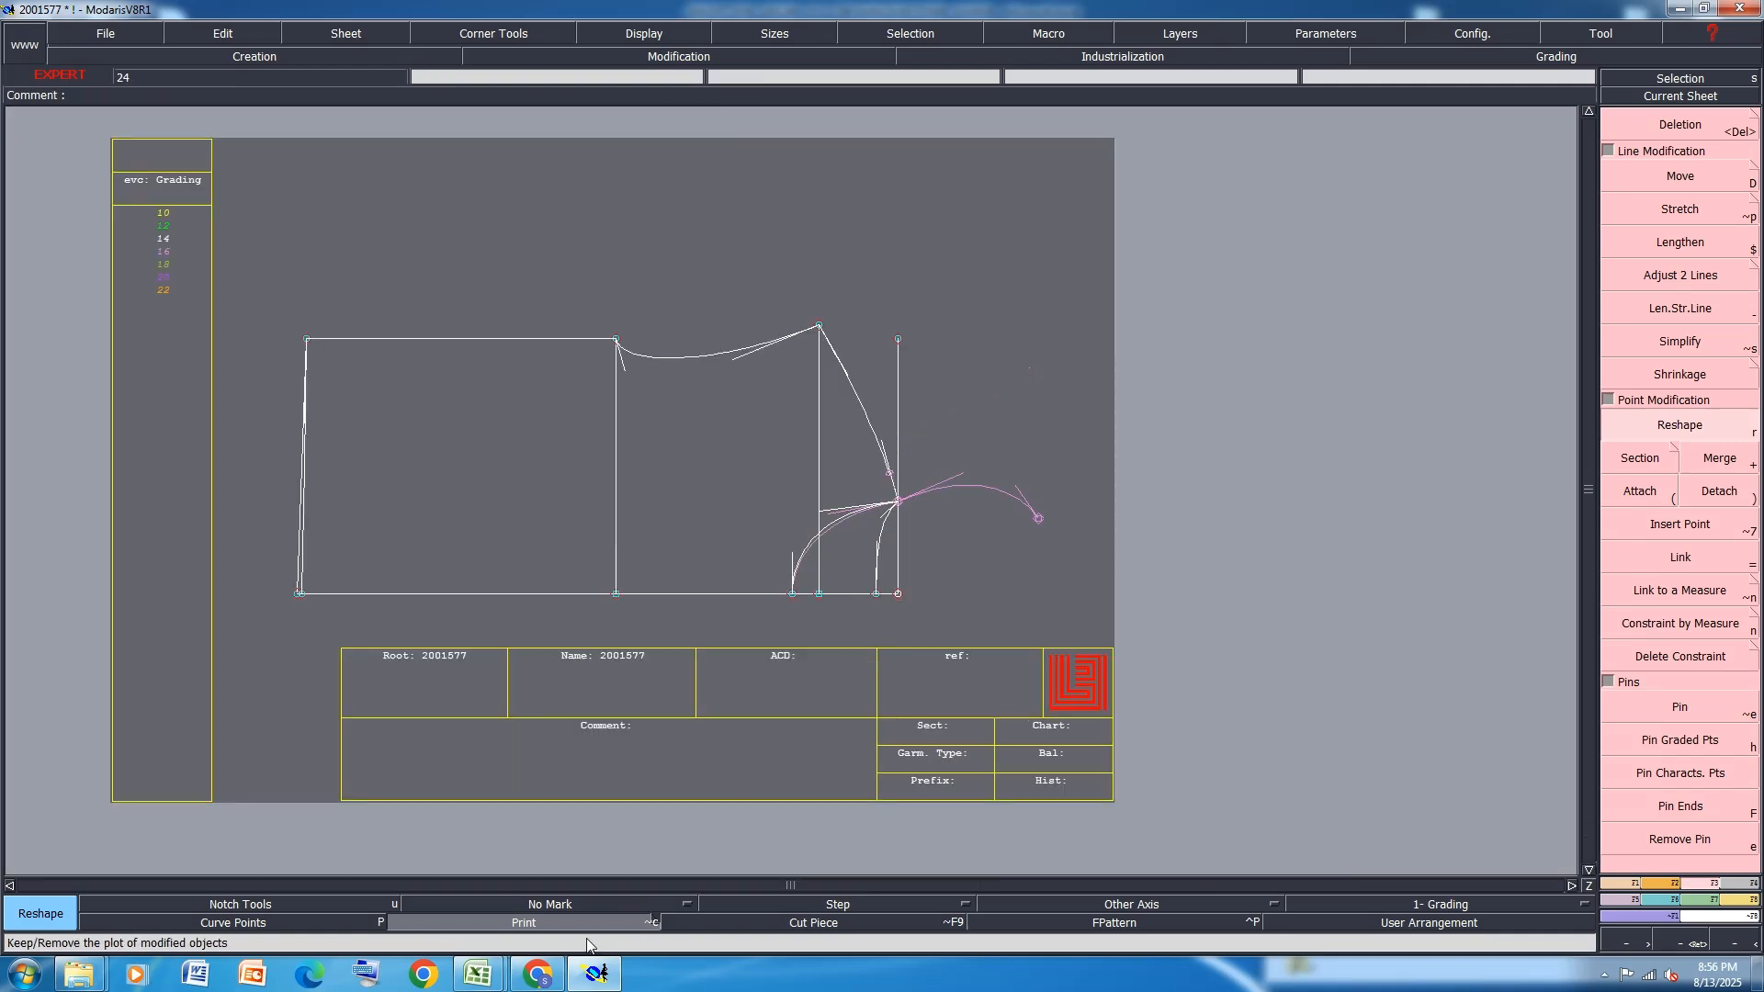
Create a symmetry axis along the shoulder curve at the shoulder tip and symmetrize the armhole curve across it
scroll(784, 378, "up", 2)
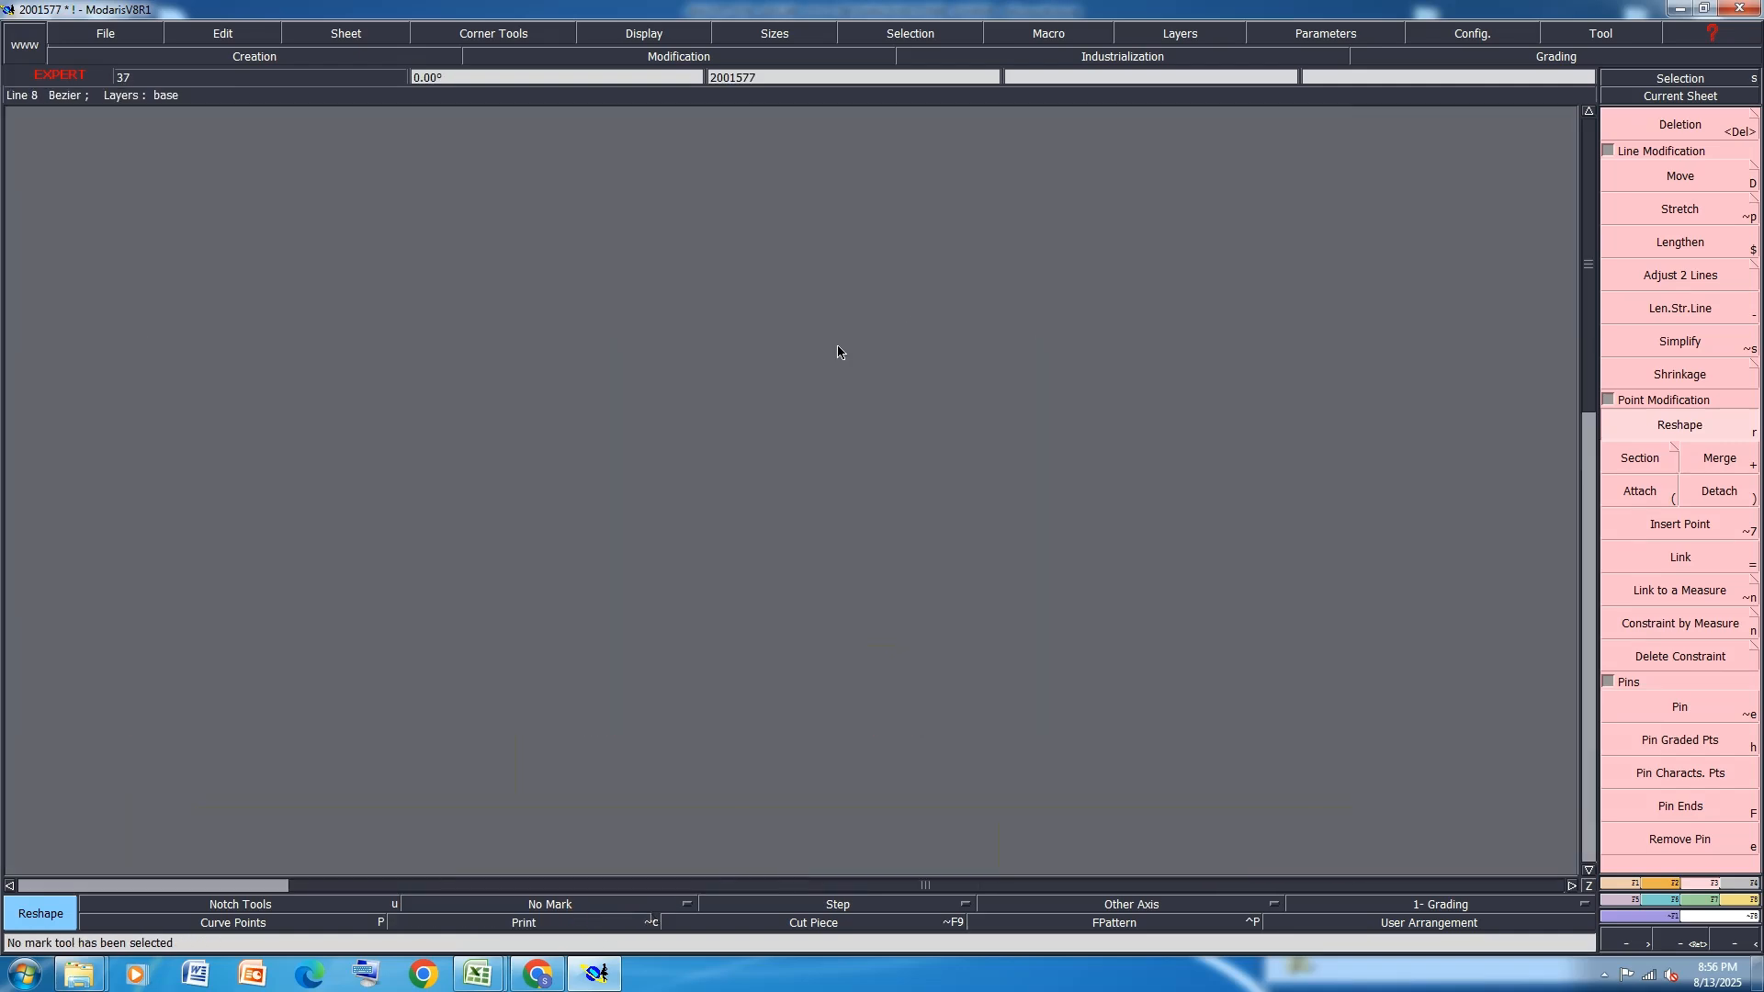
key("x")
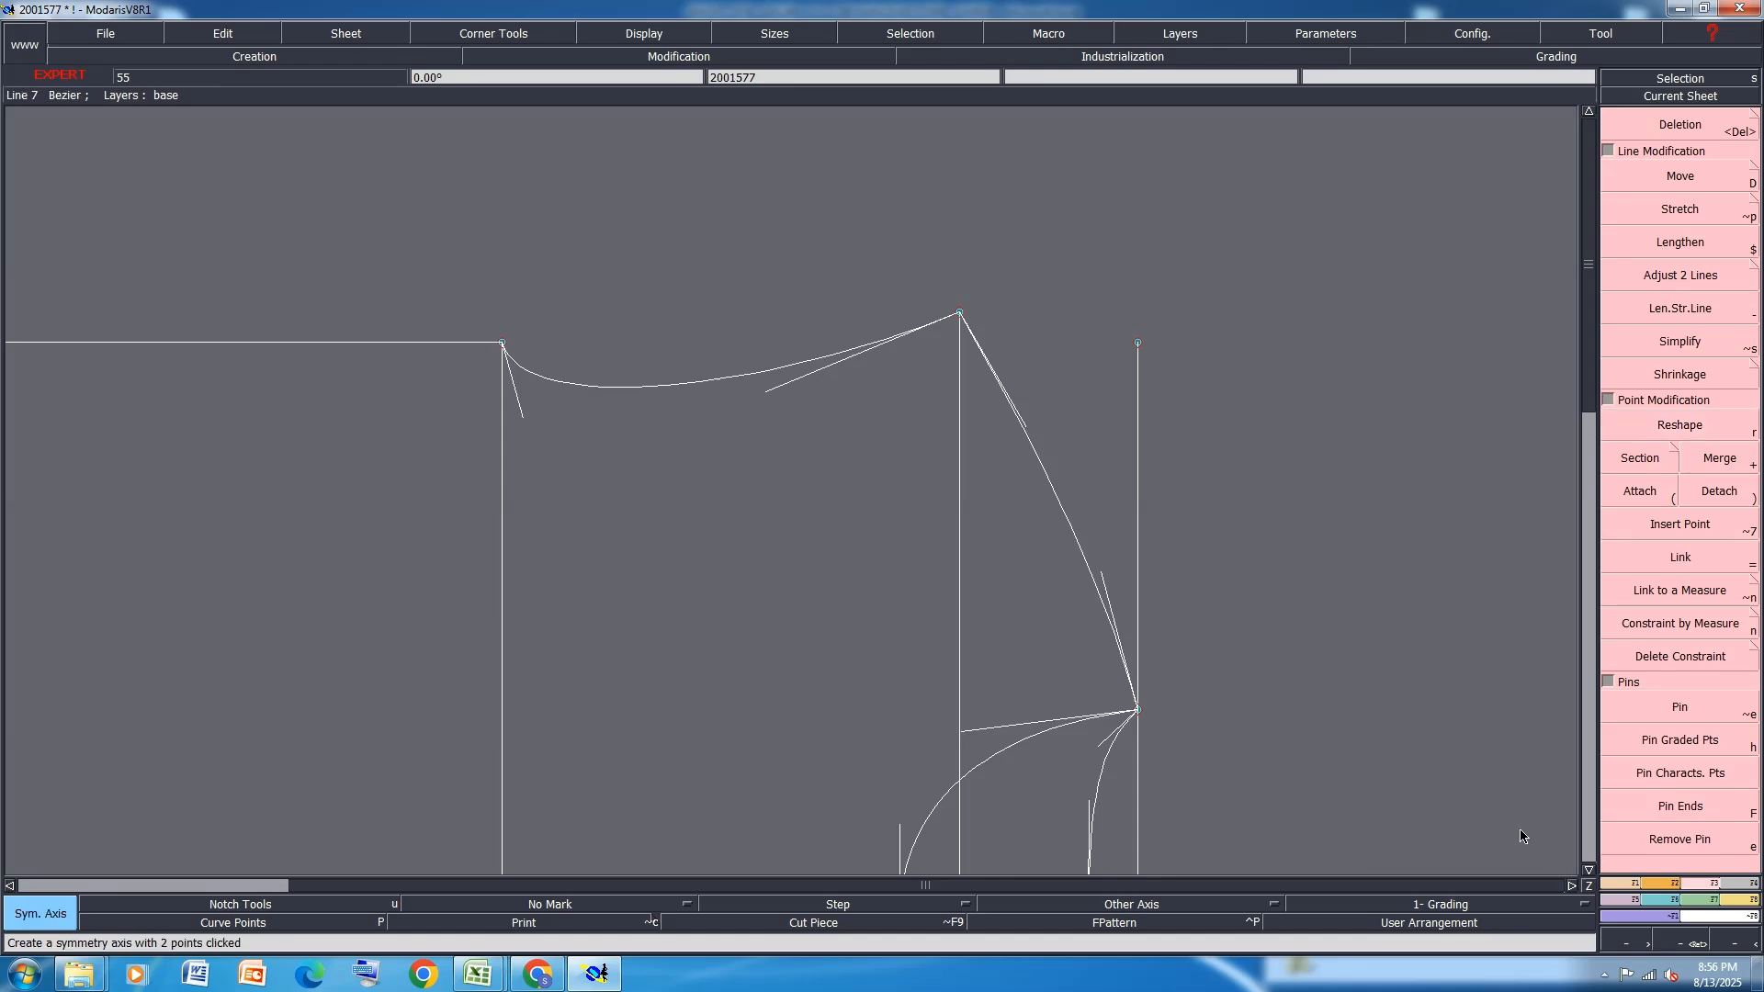
left_click(961, 313)
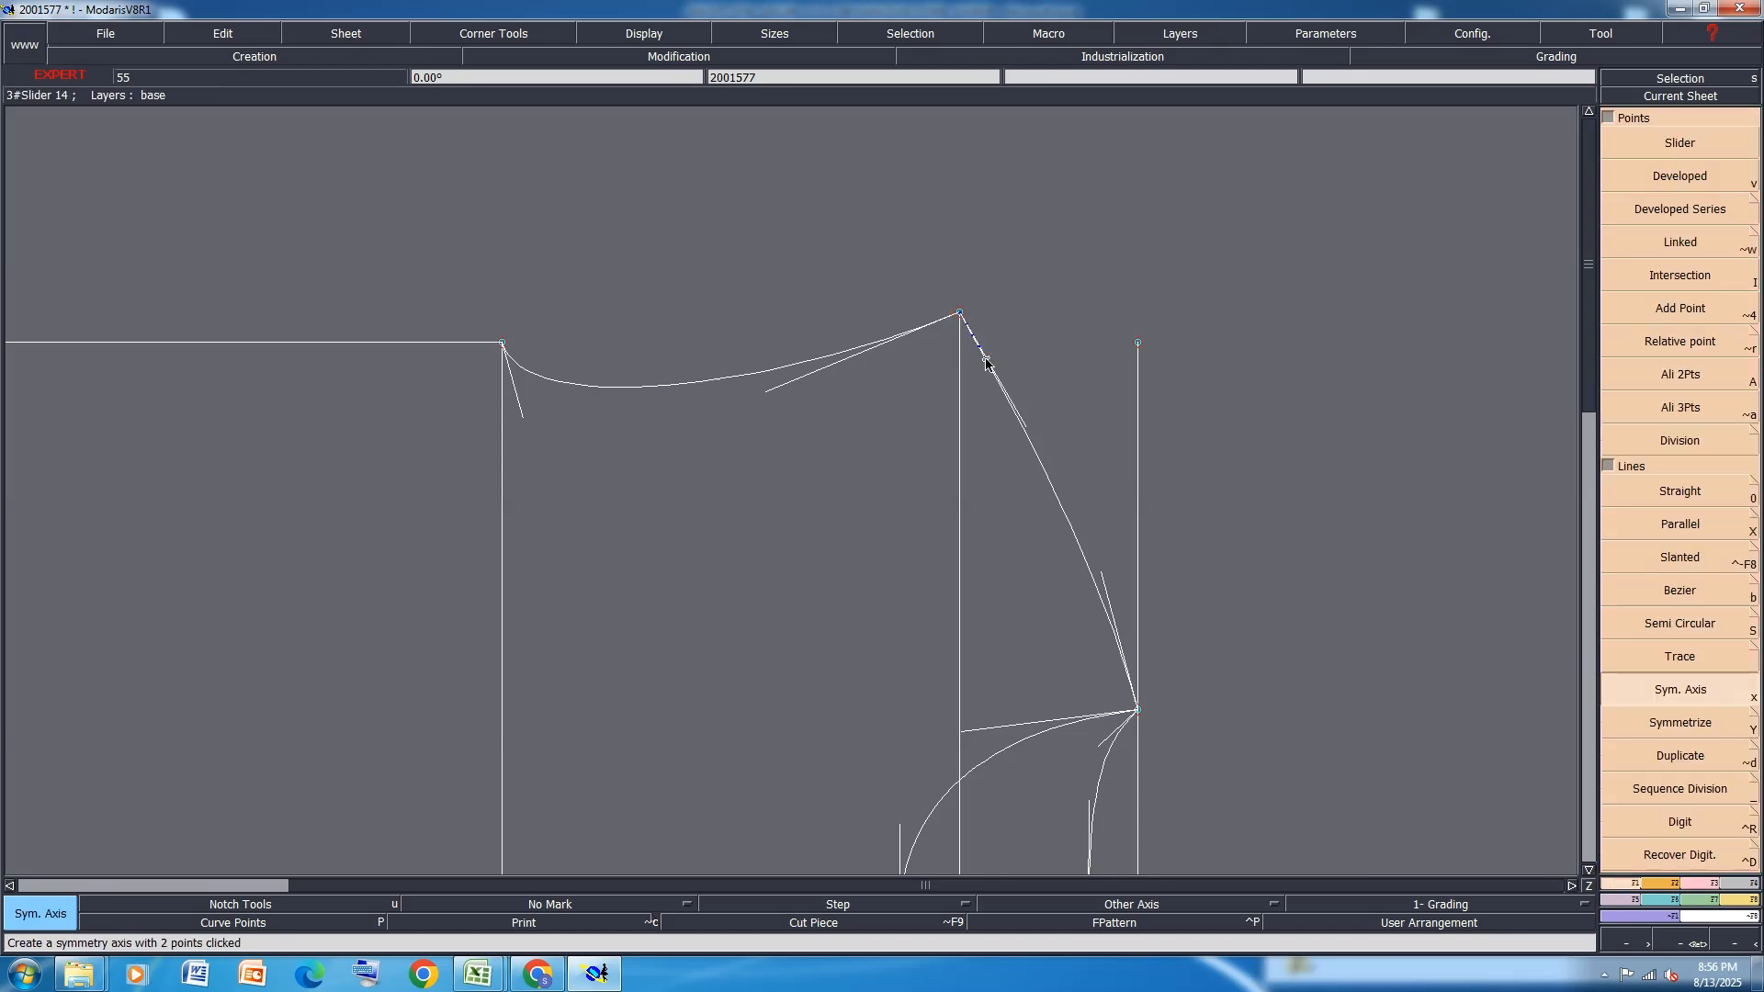
key("shift+y")
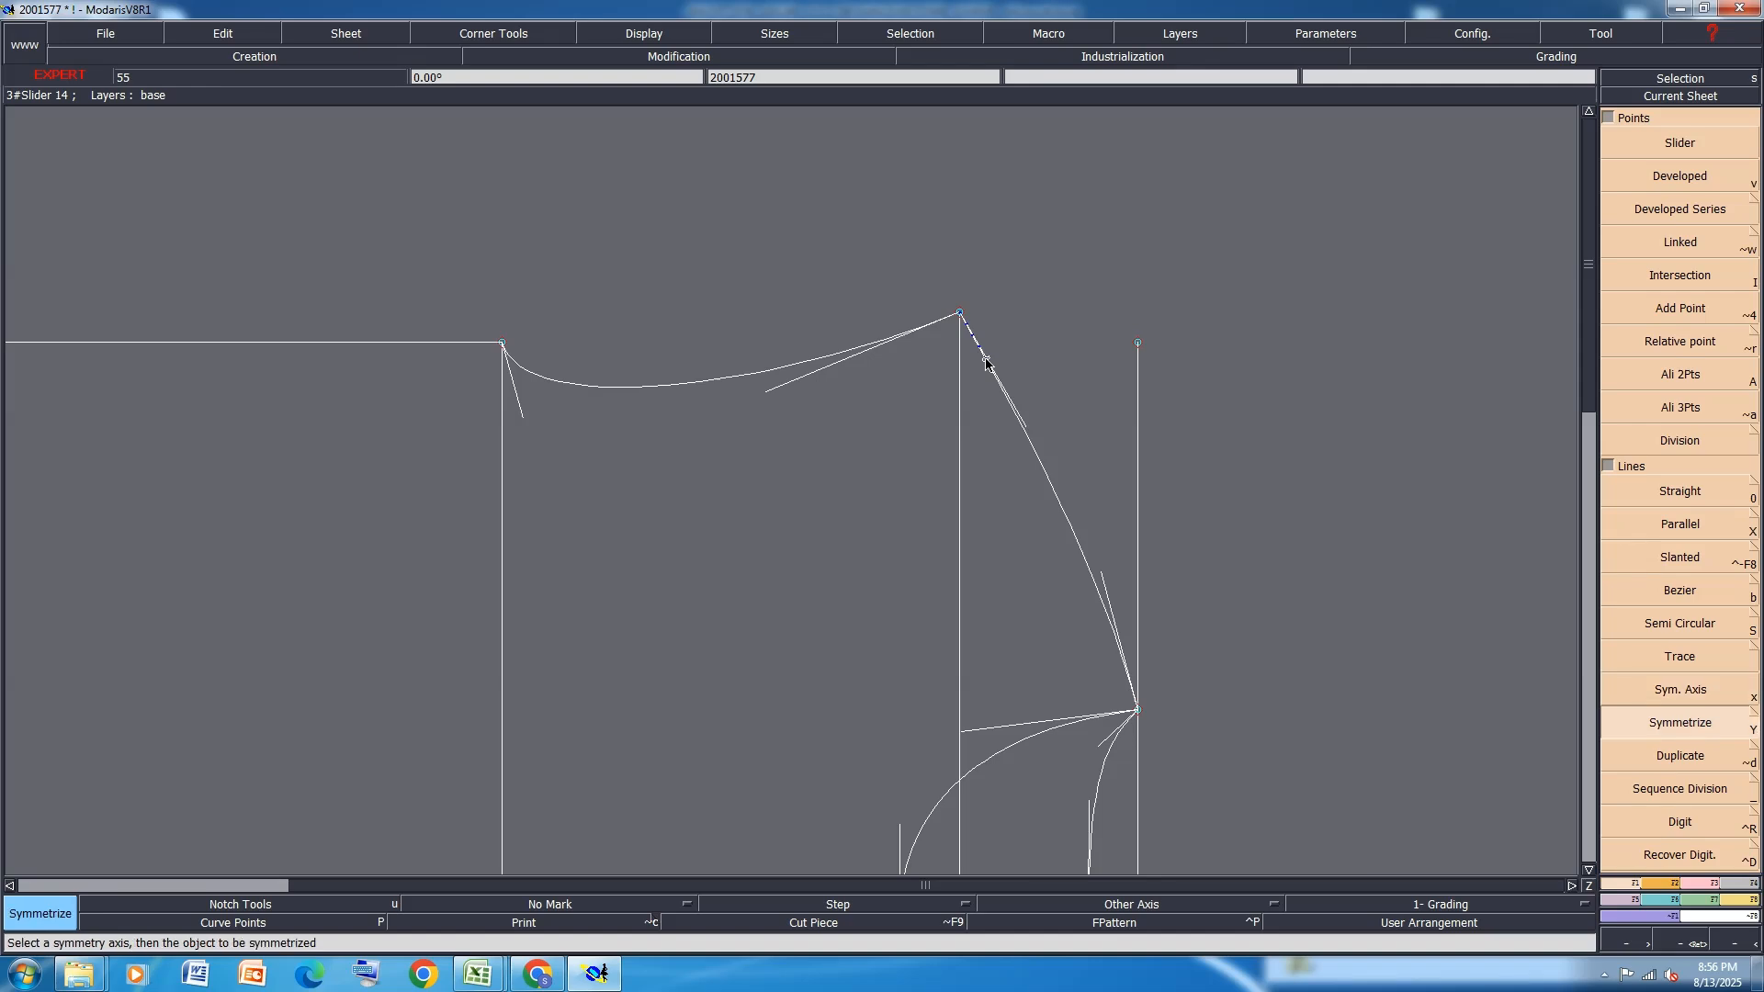
left_click(821, 361)
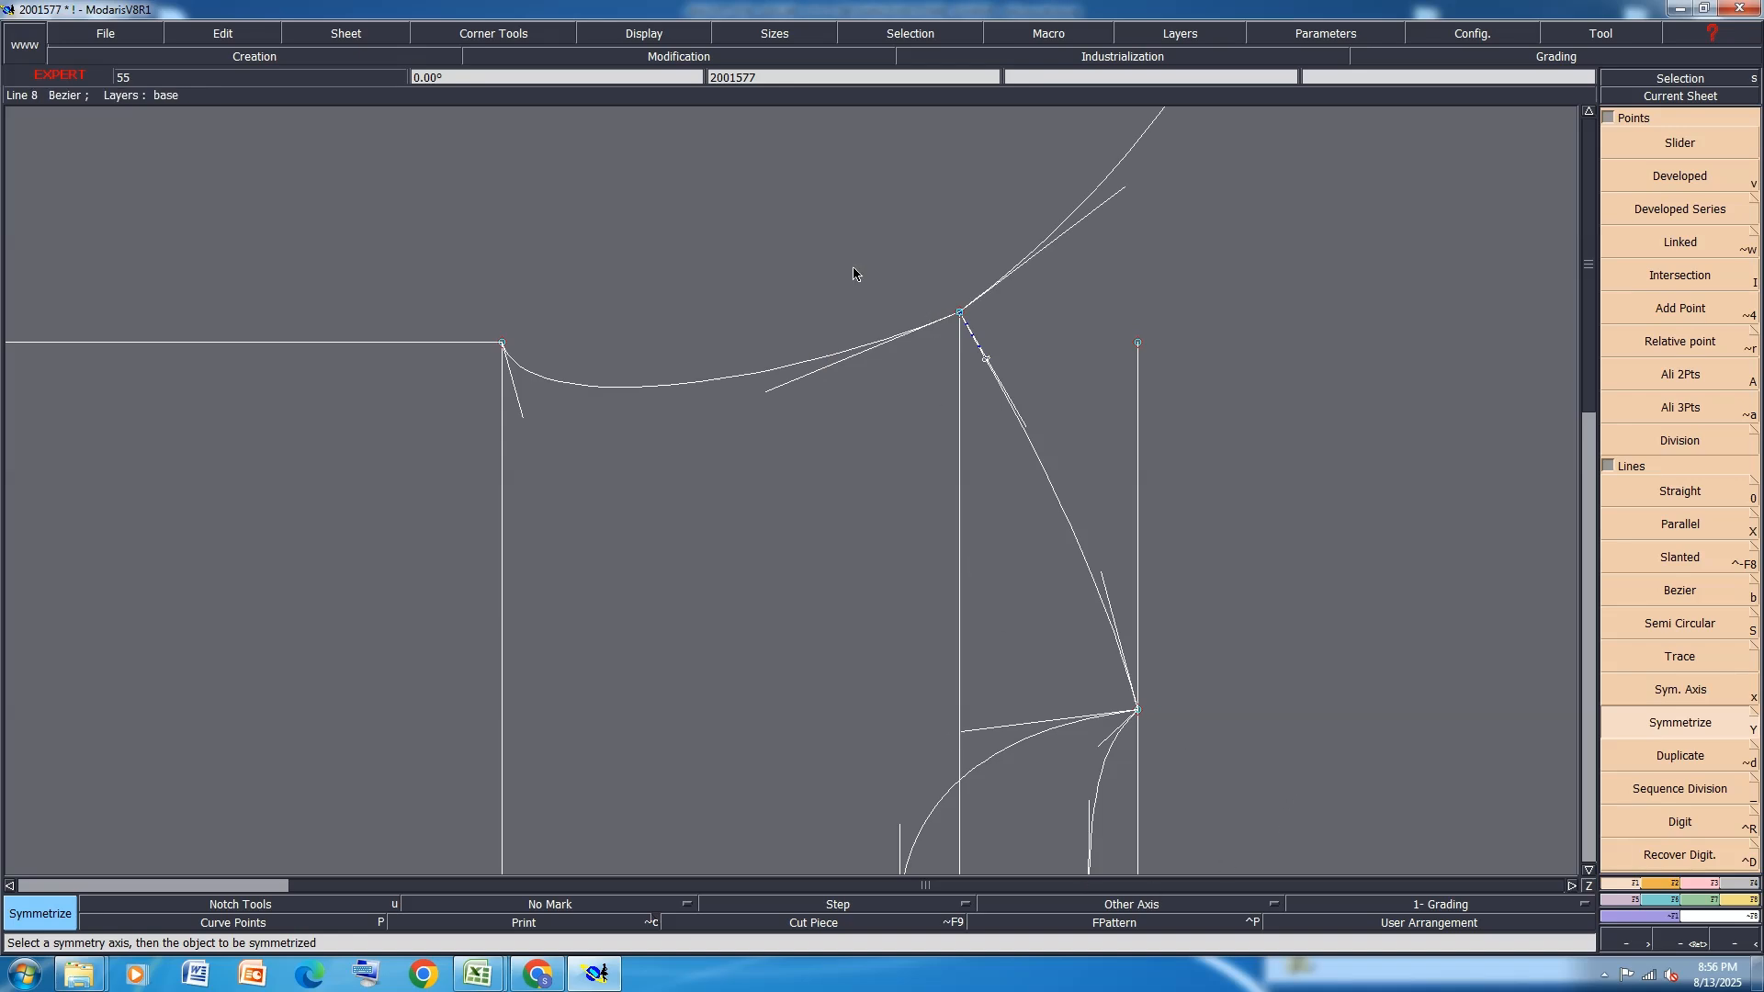
scroll(852, 267, "up", 1)
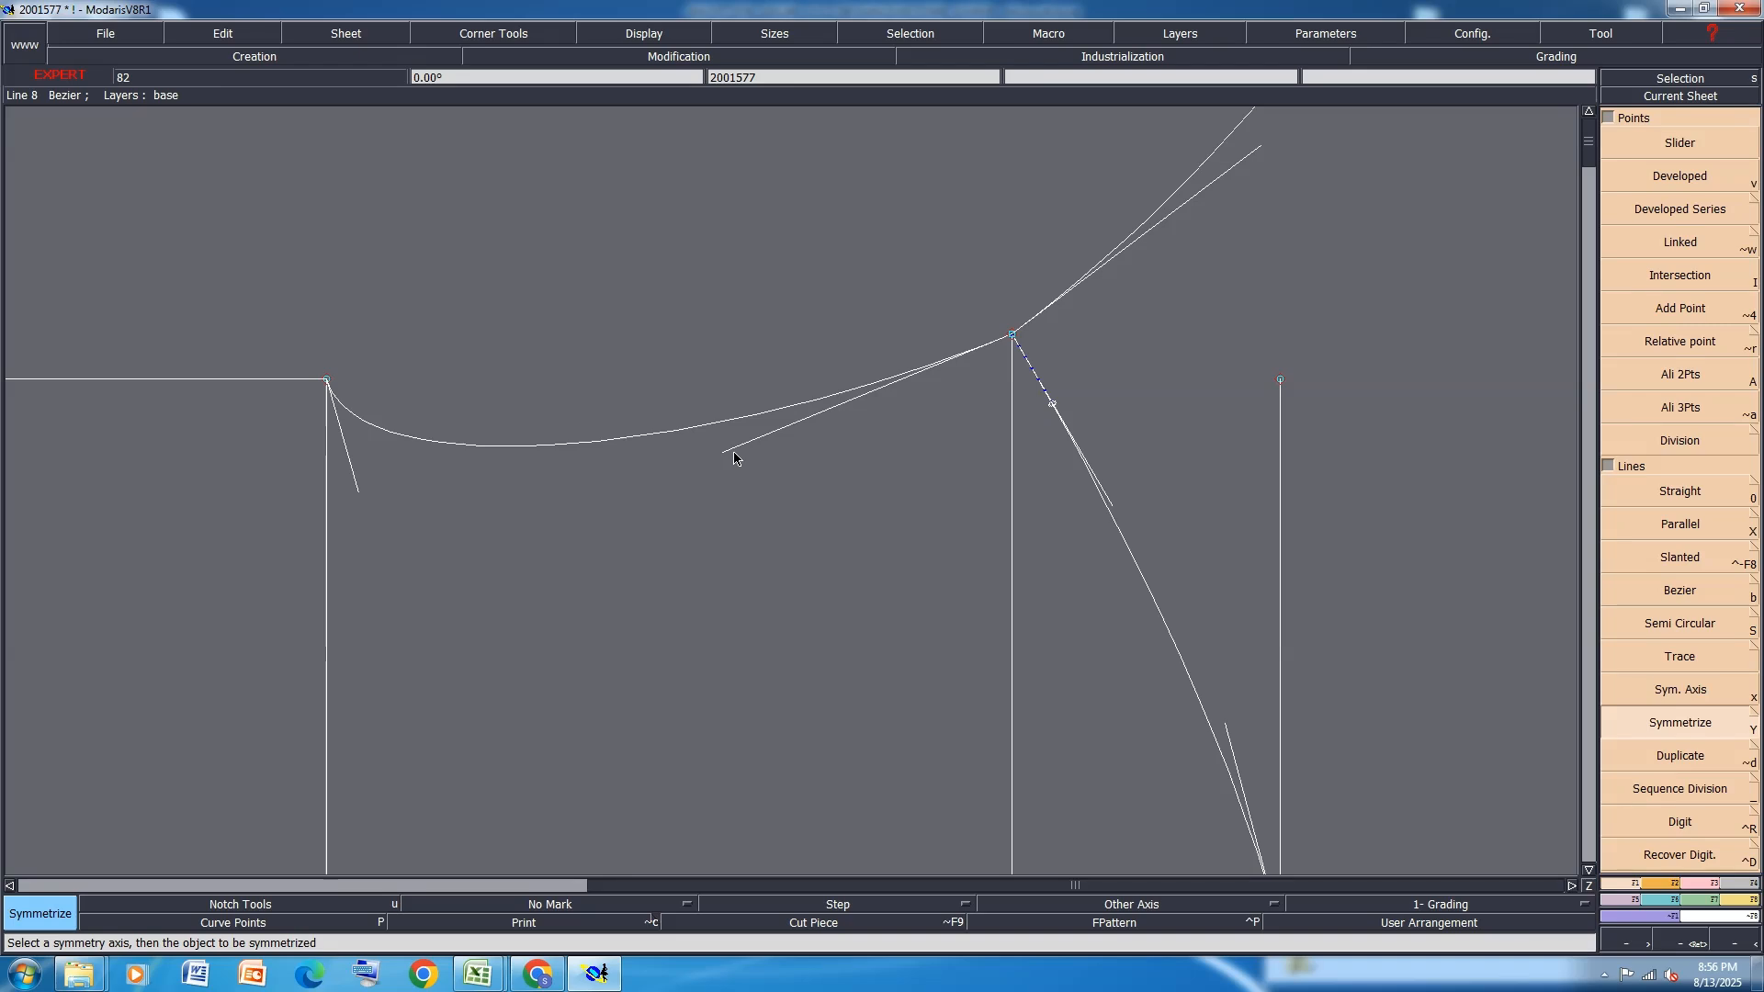
Reshape the armhole slightly deeper by lowering and lengthening its shoulder-end handle and nudging the underarm-end handle
key("r")
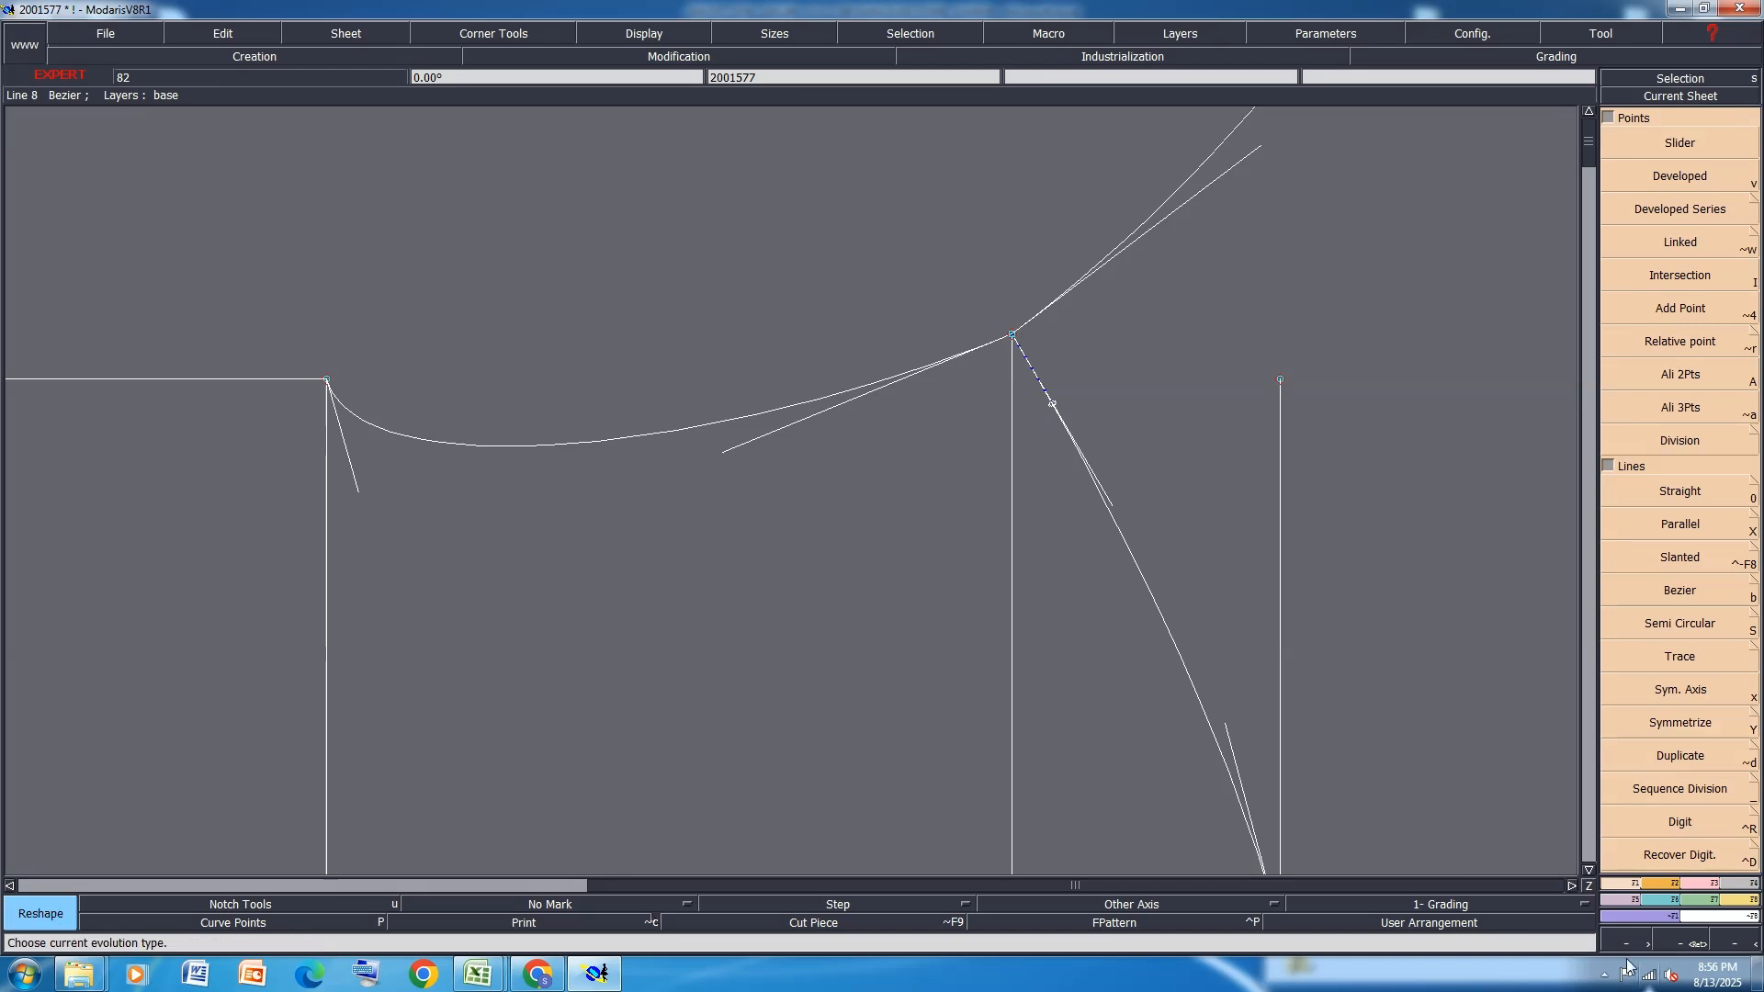
left_click(1703, 887)
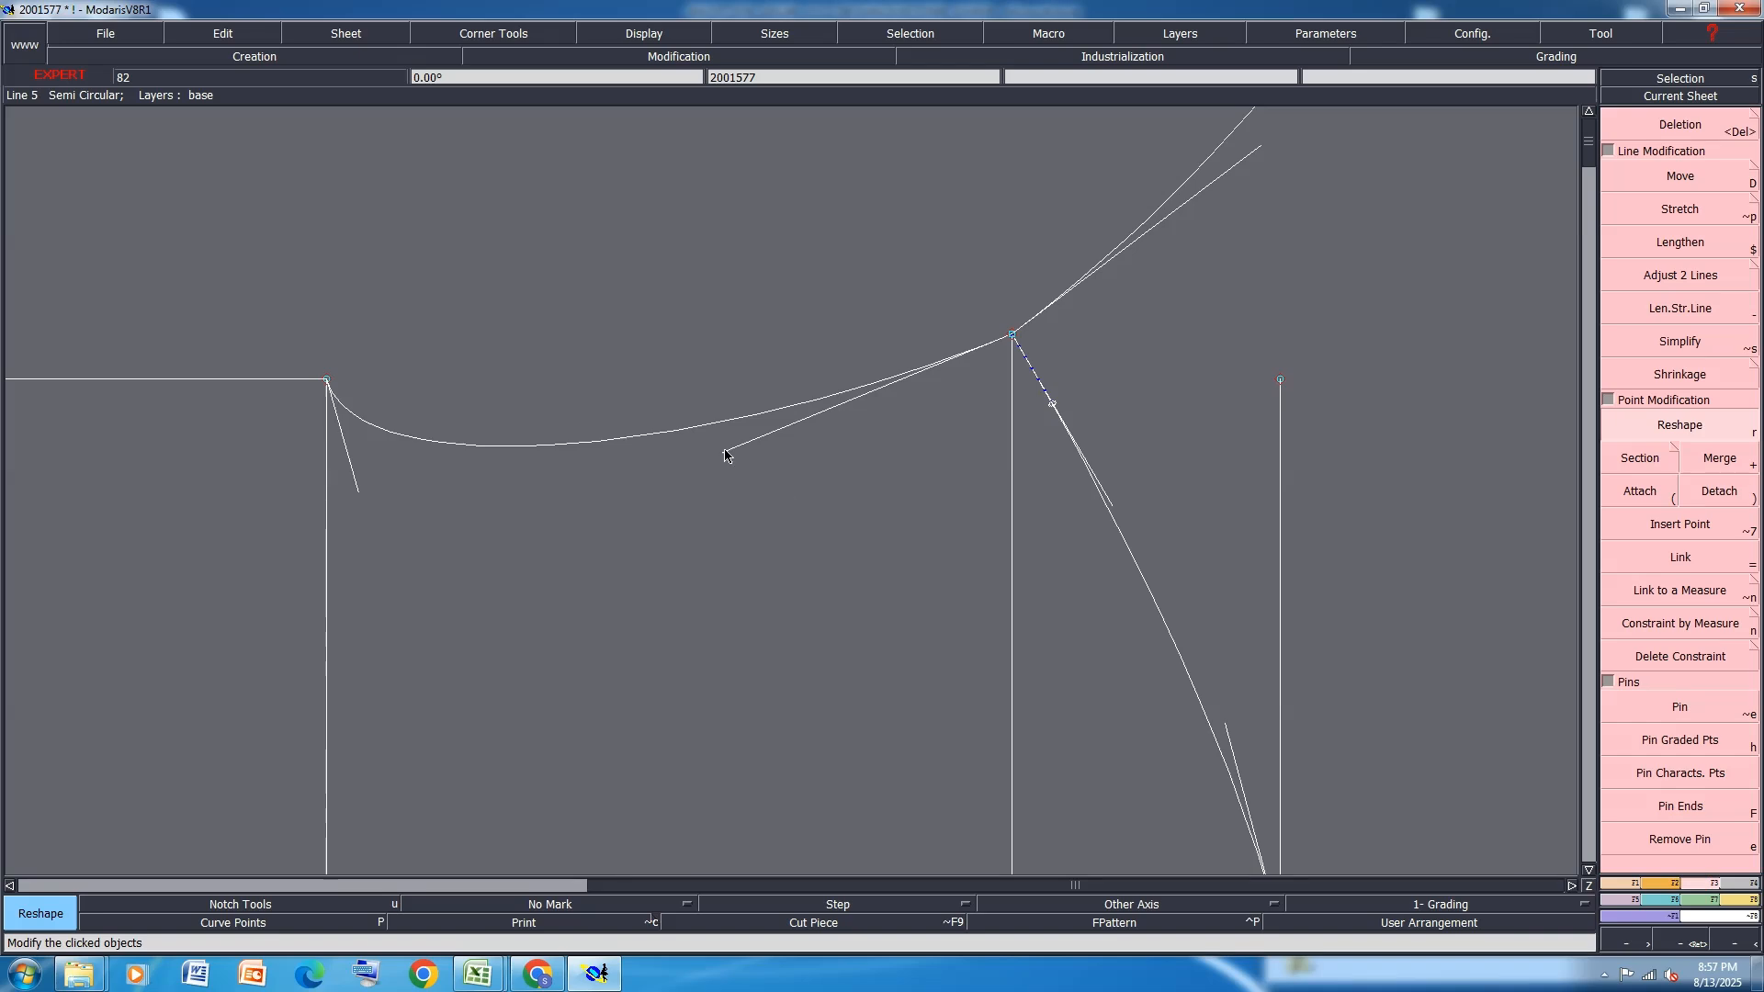
left_click_drag(722, 451, 709, 487)
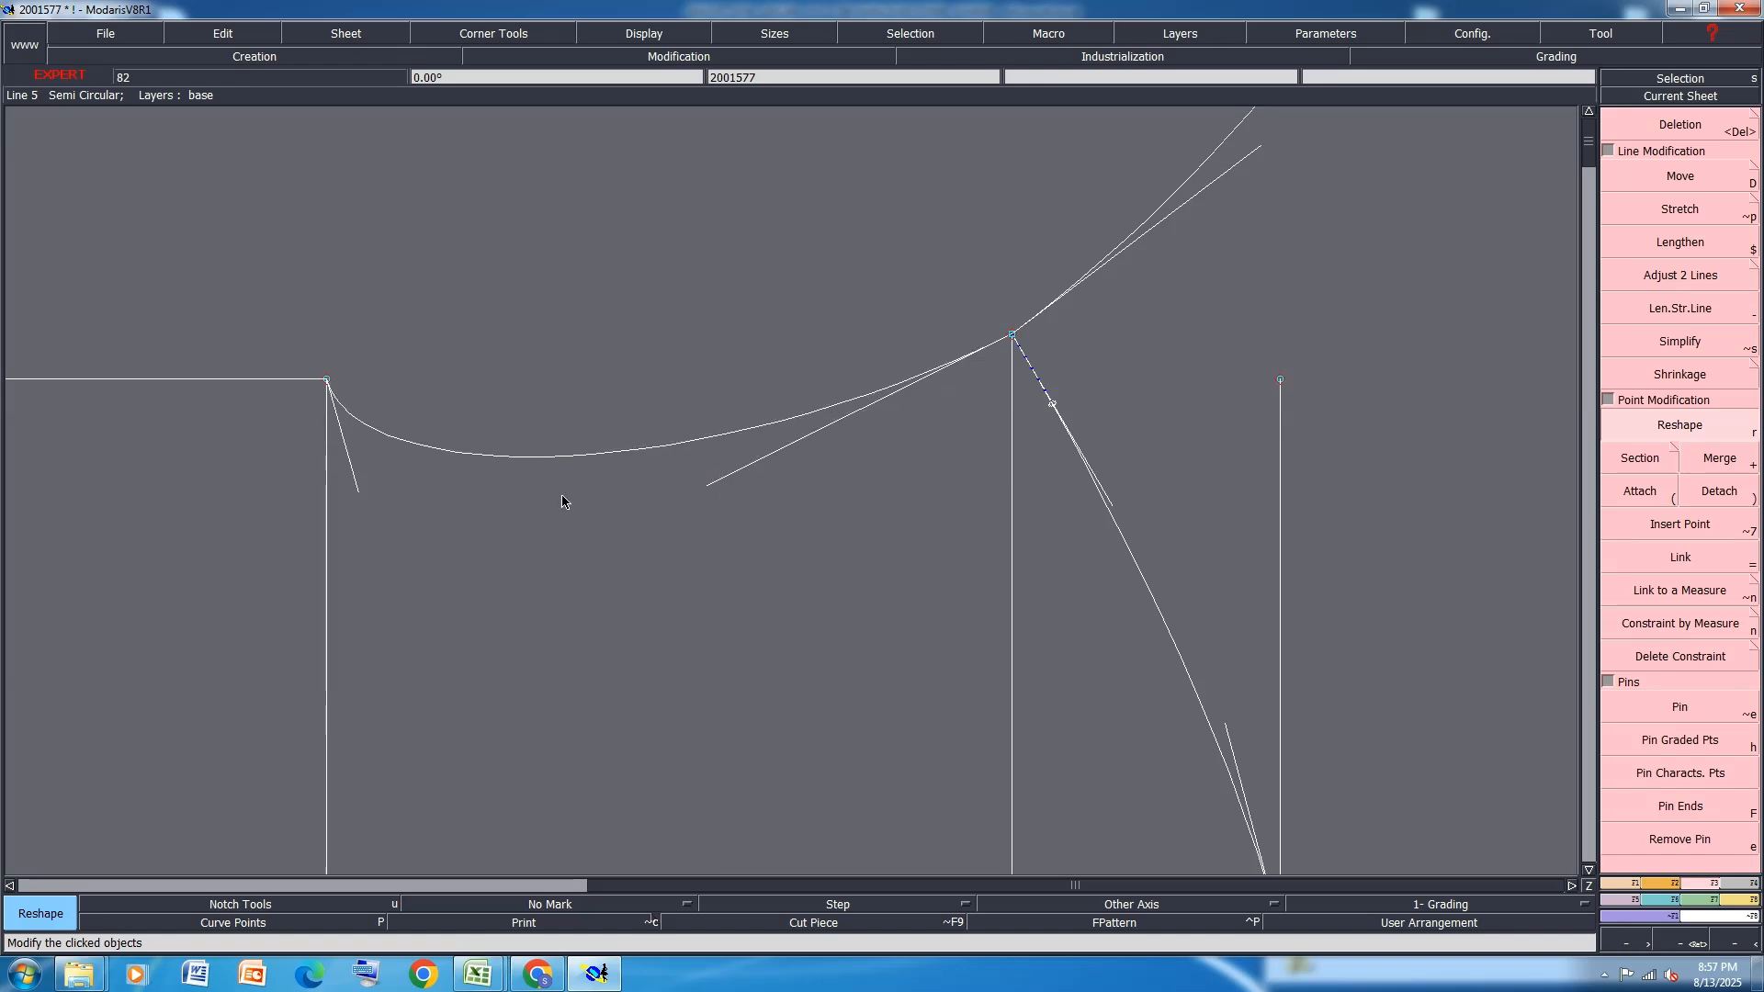
left_click_drag(358, 491, 354, 495)
left_click_drag(709, 485, 700, 489)
scroll(590, 389, "down", 1)
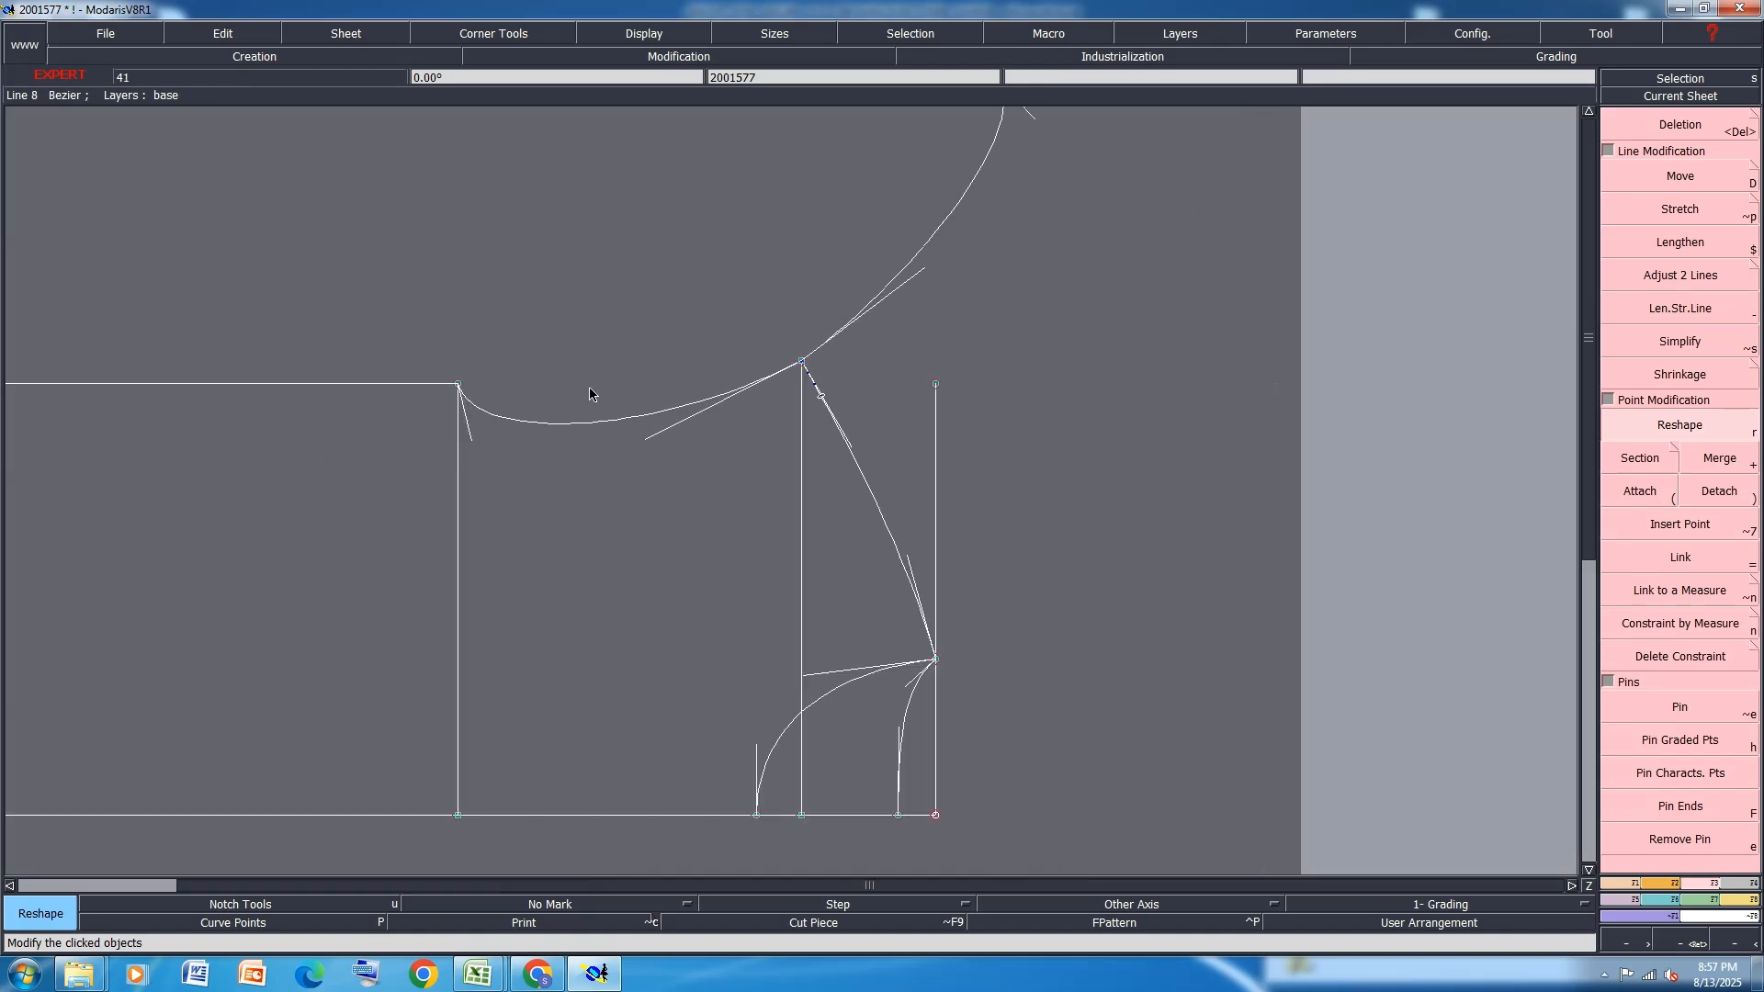
Delete the mirrored armhole curve and its symmetry axis at the shoulder tip
key("Delete")
left_click(925, 248)
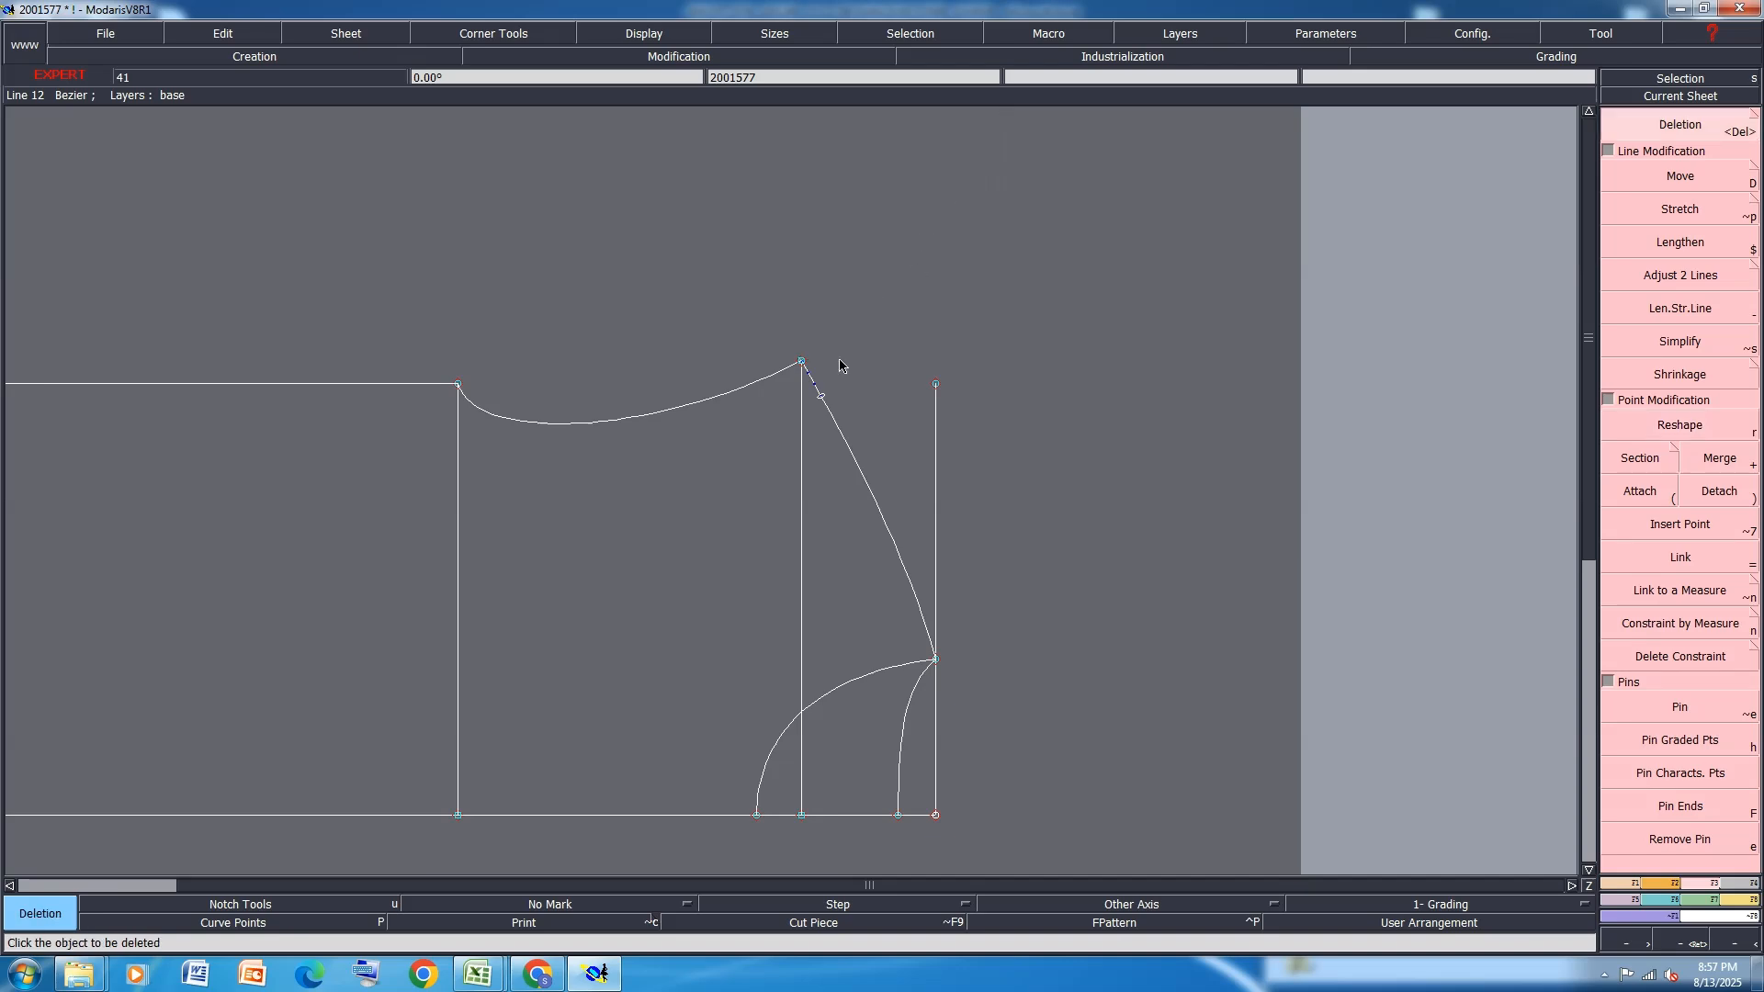
key("Delete")
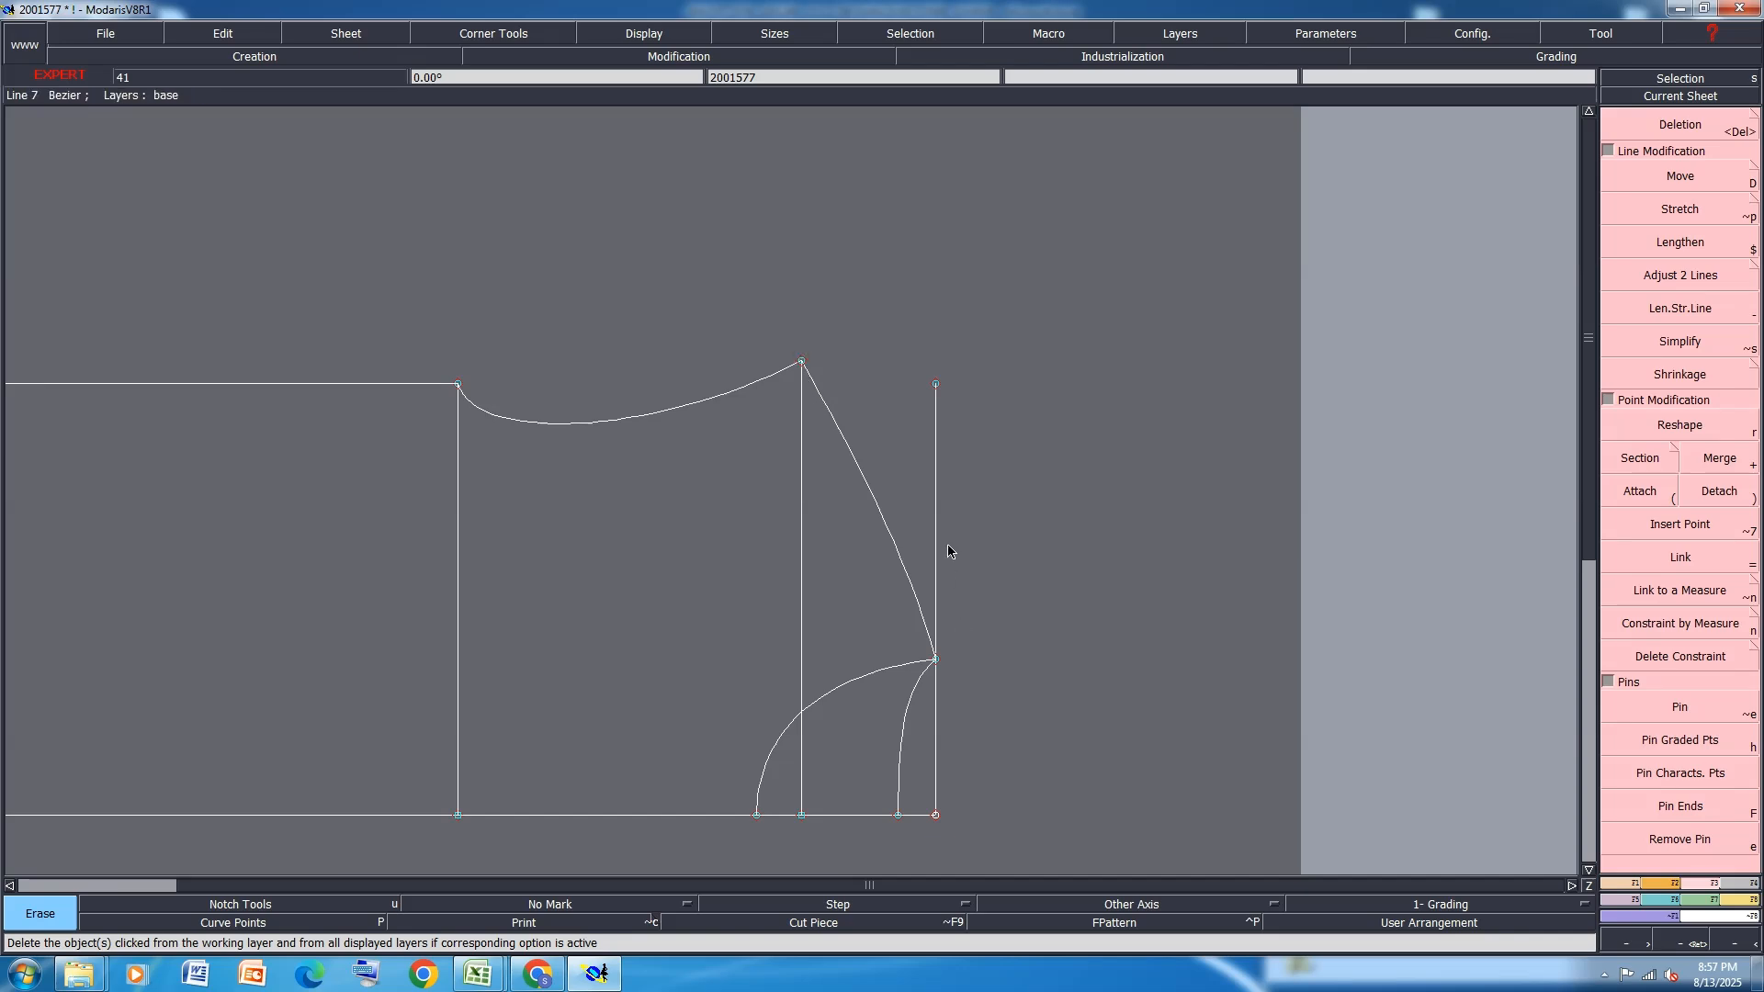
Delete the vertical guide line through the neck point and the stray point above the pattern, and save the model
scroll(922, 617, "down", 2)
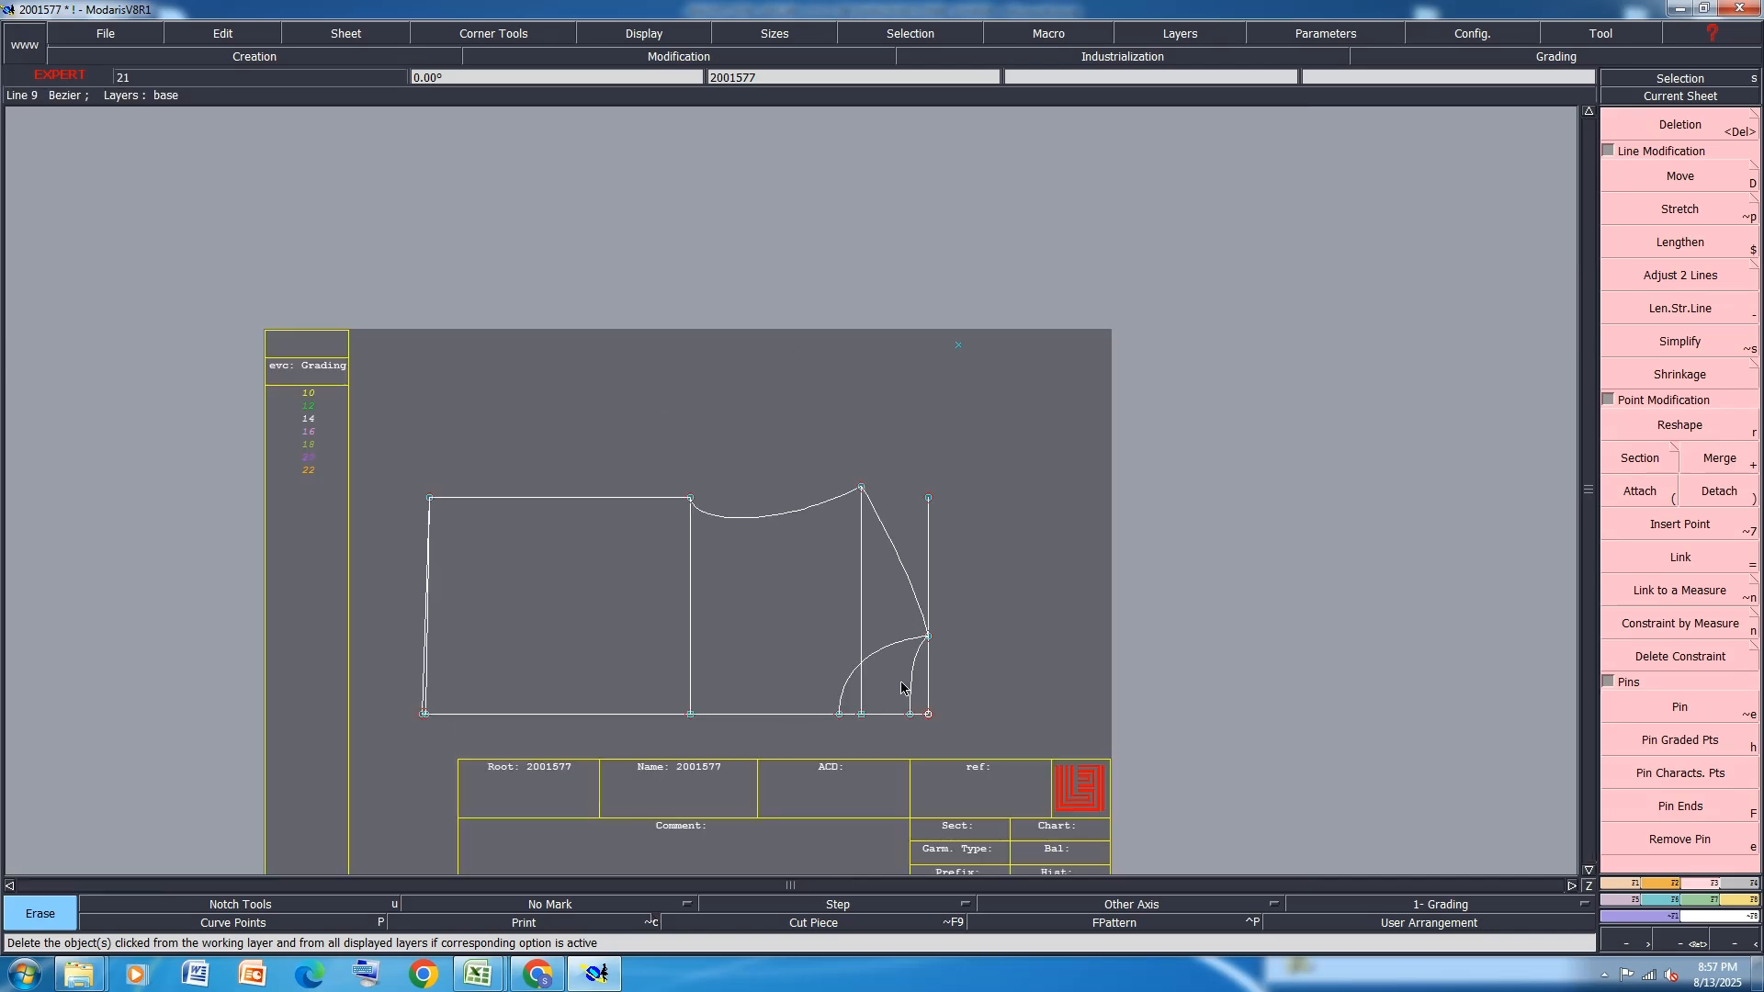
key("Delete")
left_click(929, 511)
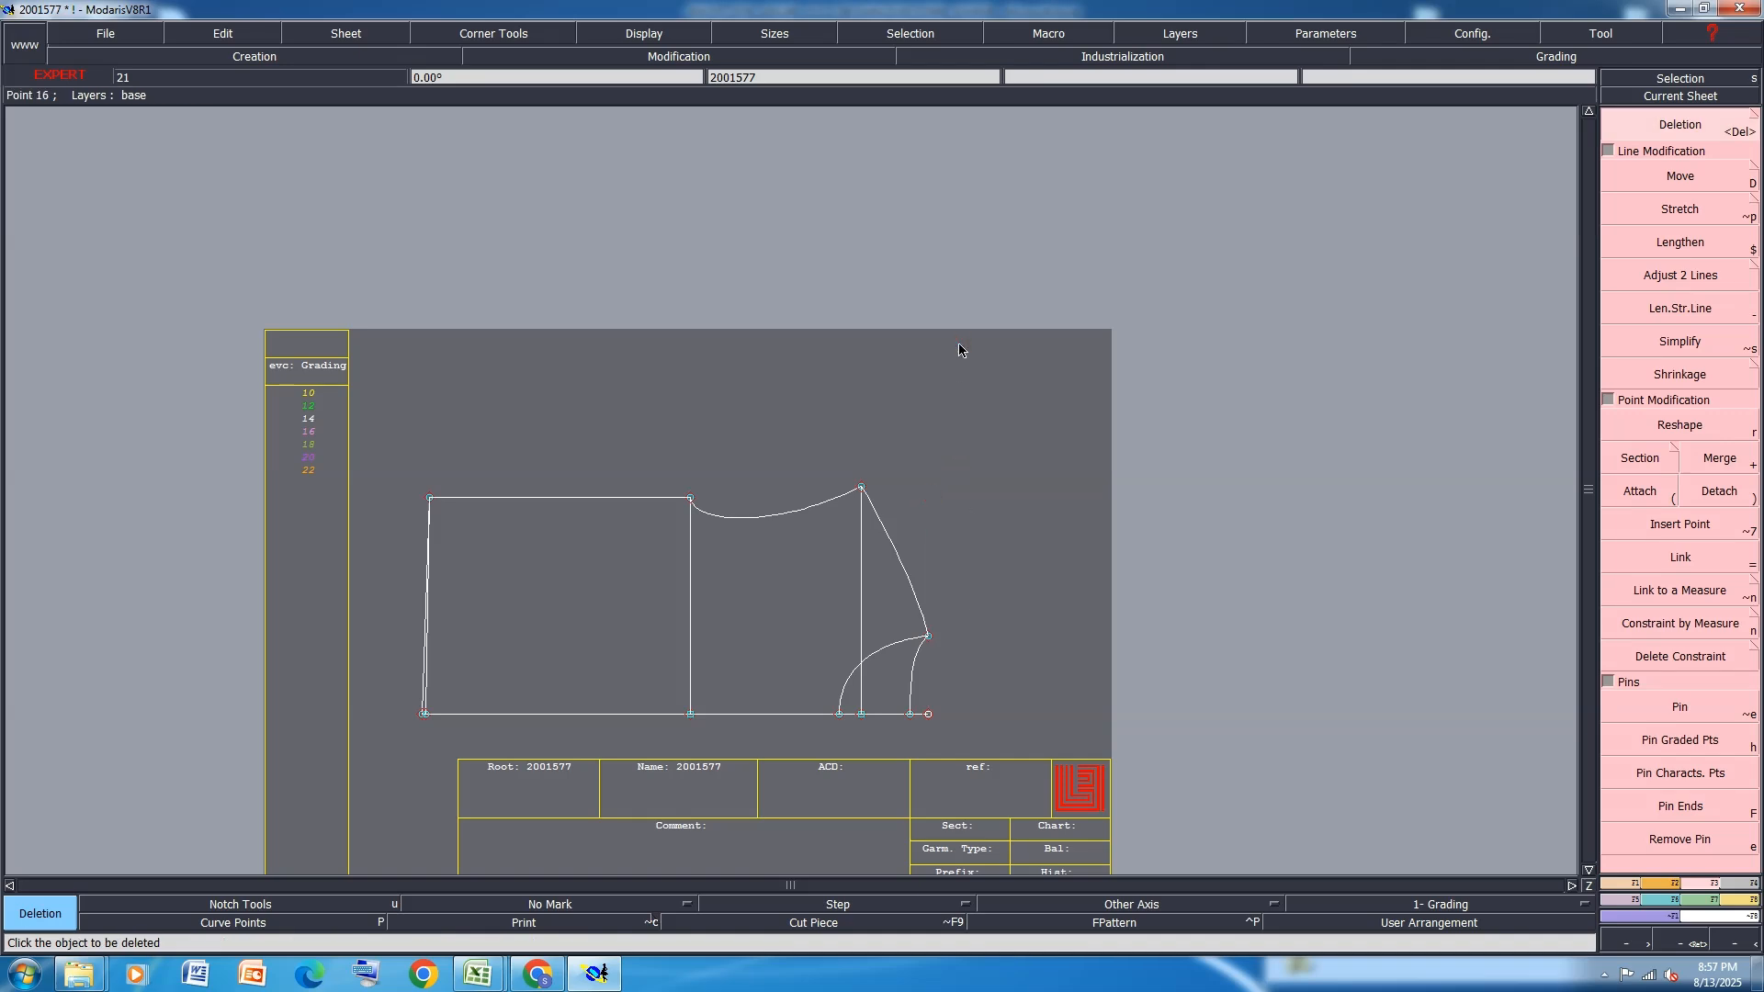
key("ctrl+s")
left_click(749, 593)
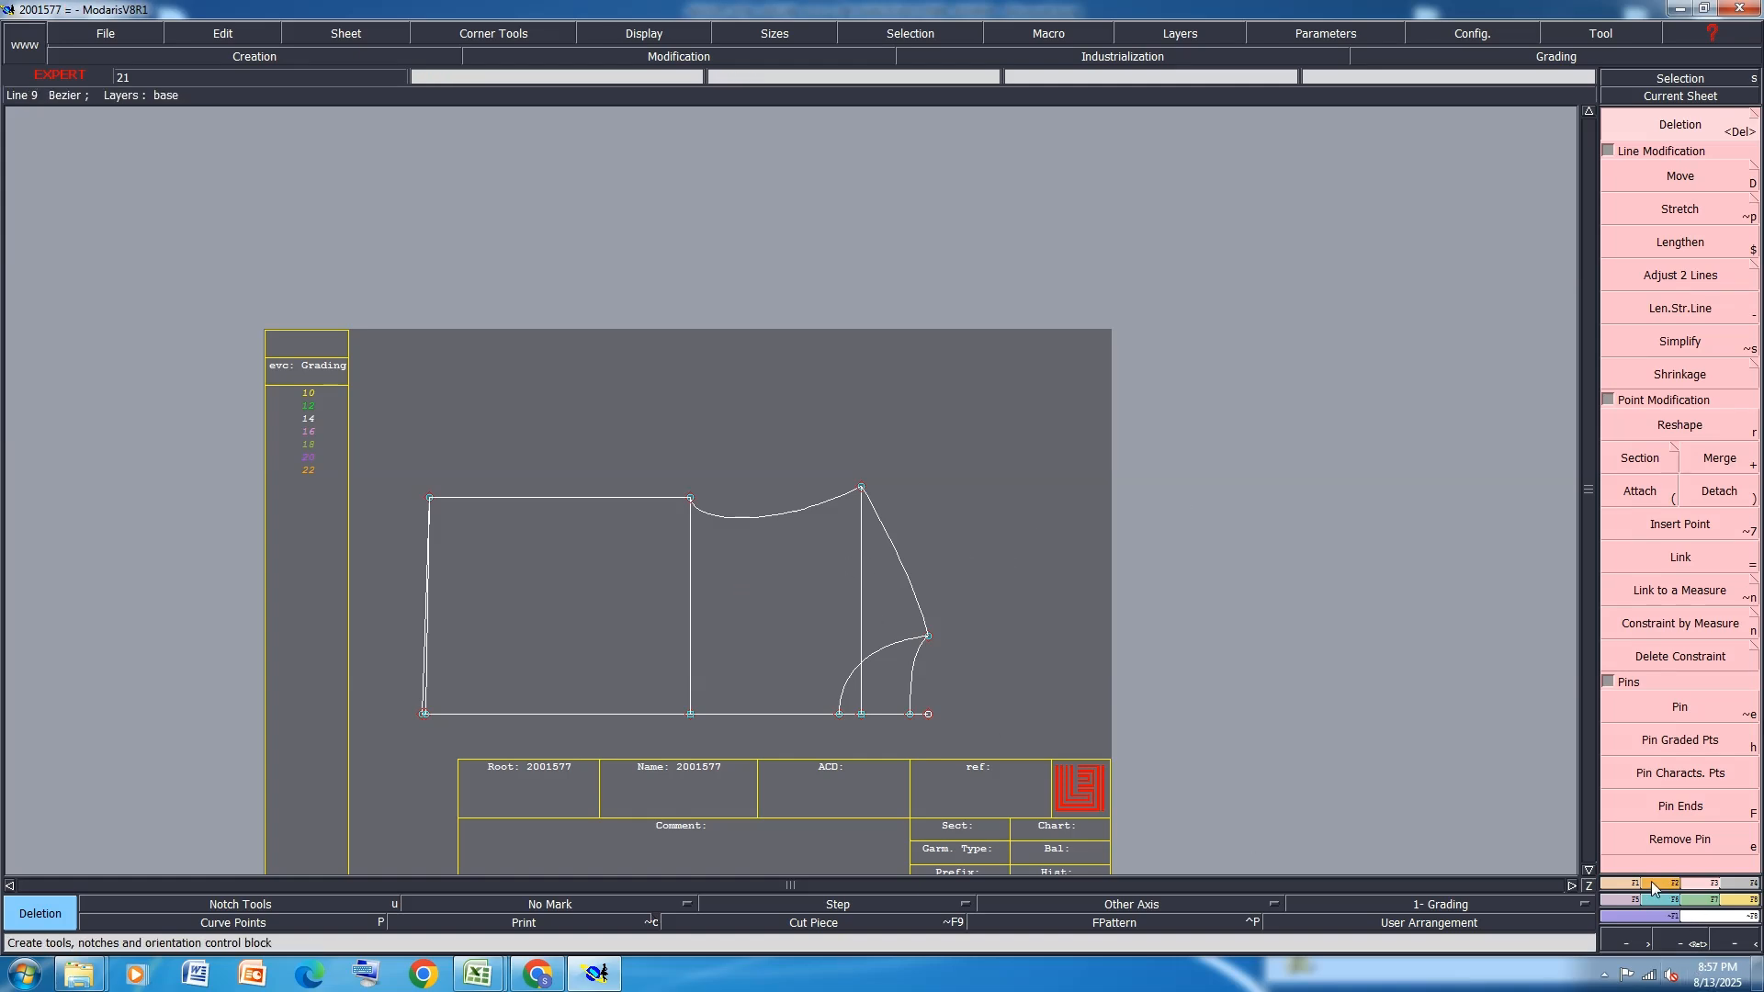
Move the vertical line at the shoulder tip, with its end points, by -0.5 cm in X
left_click(1681, 176)
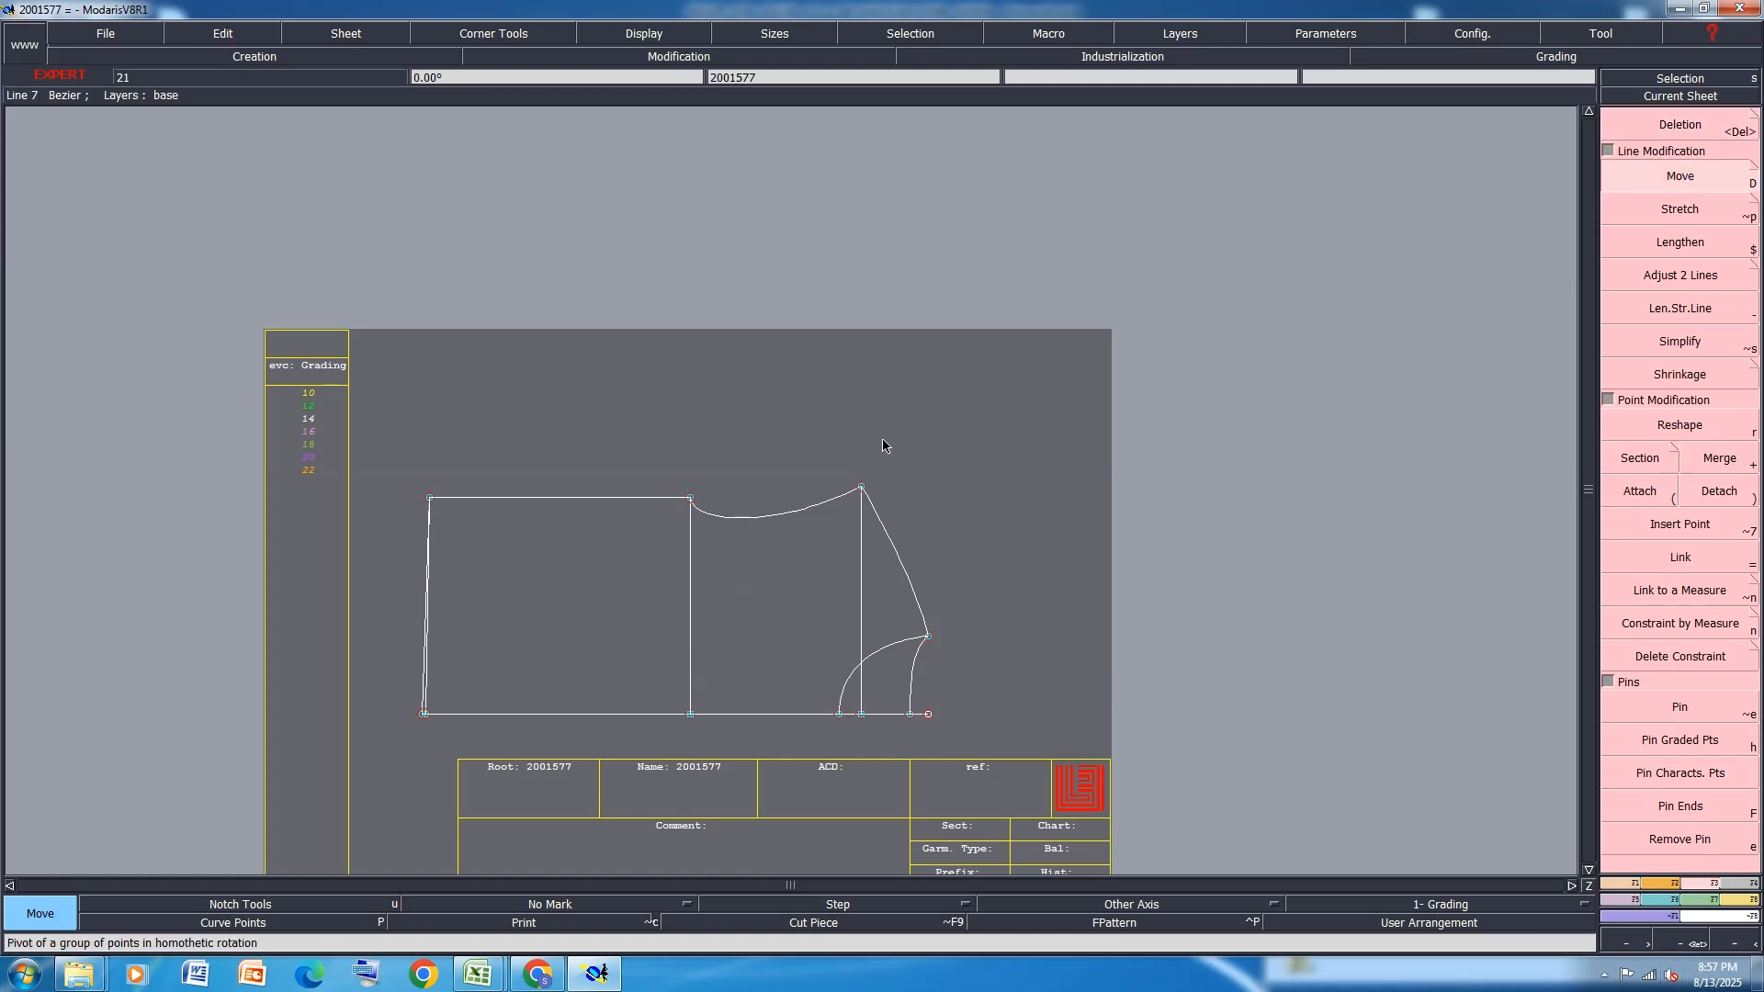
left_click_drag(883, 439, 845, 728)
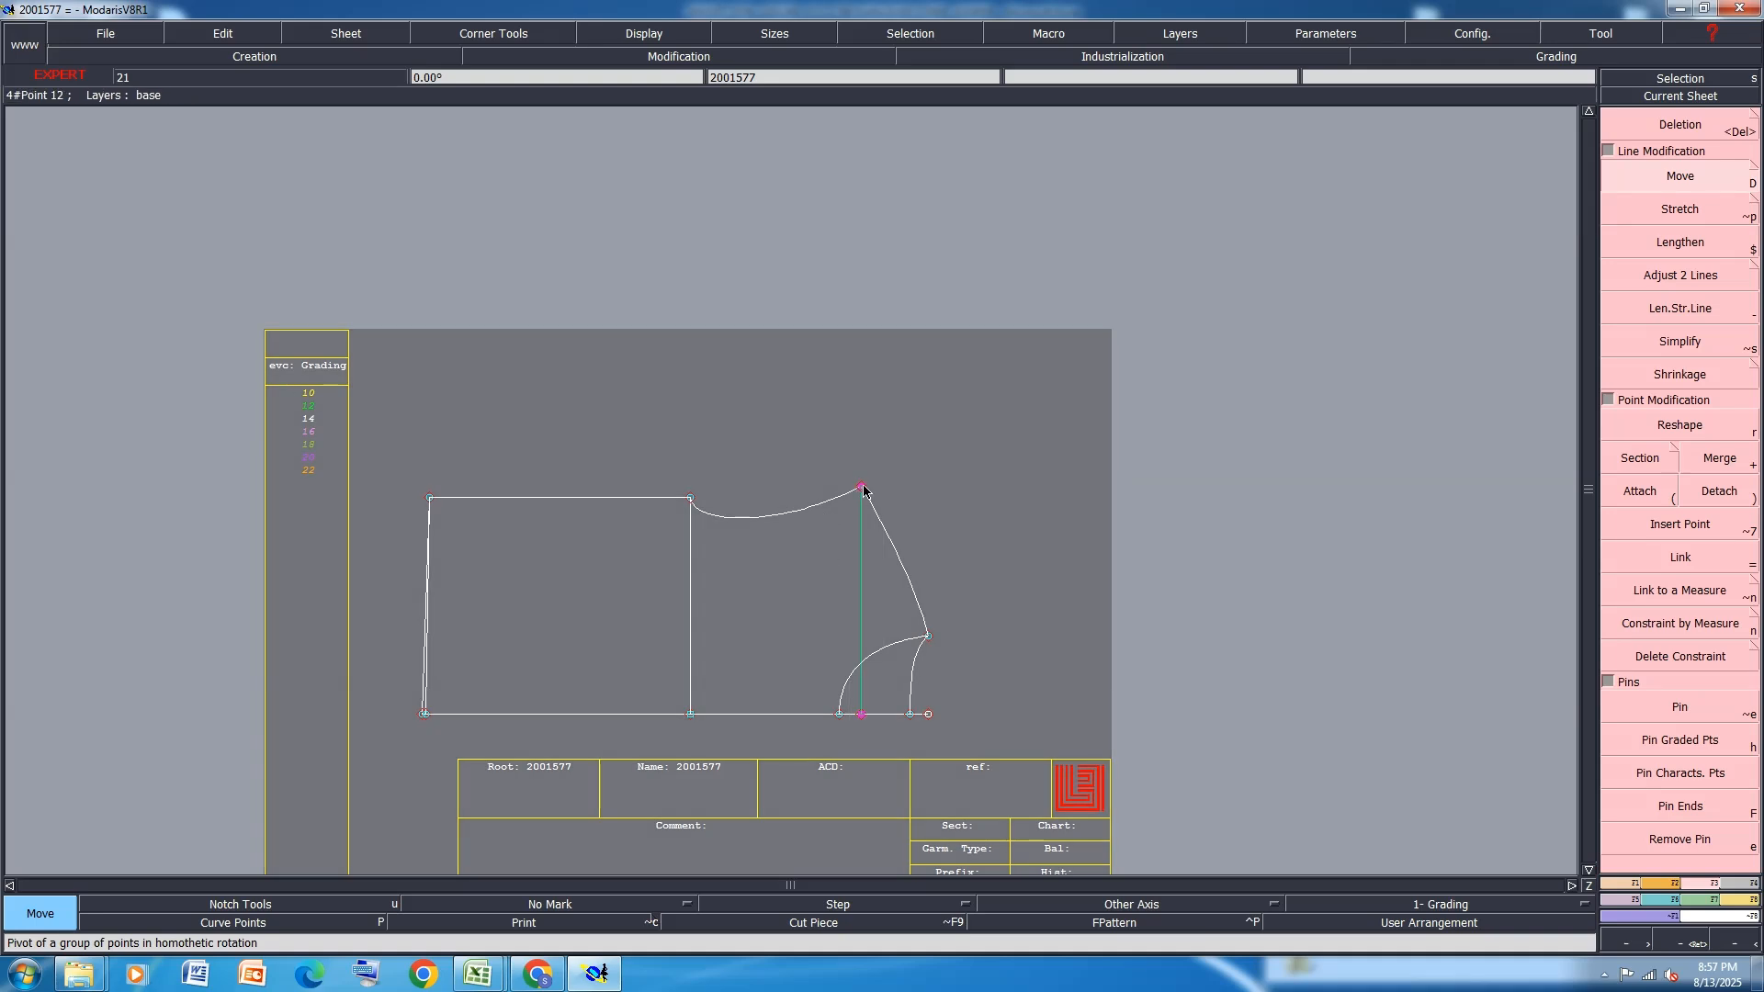
left_click(864, 492)
type("-")
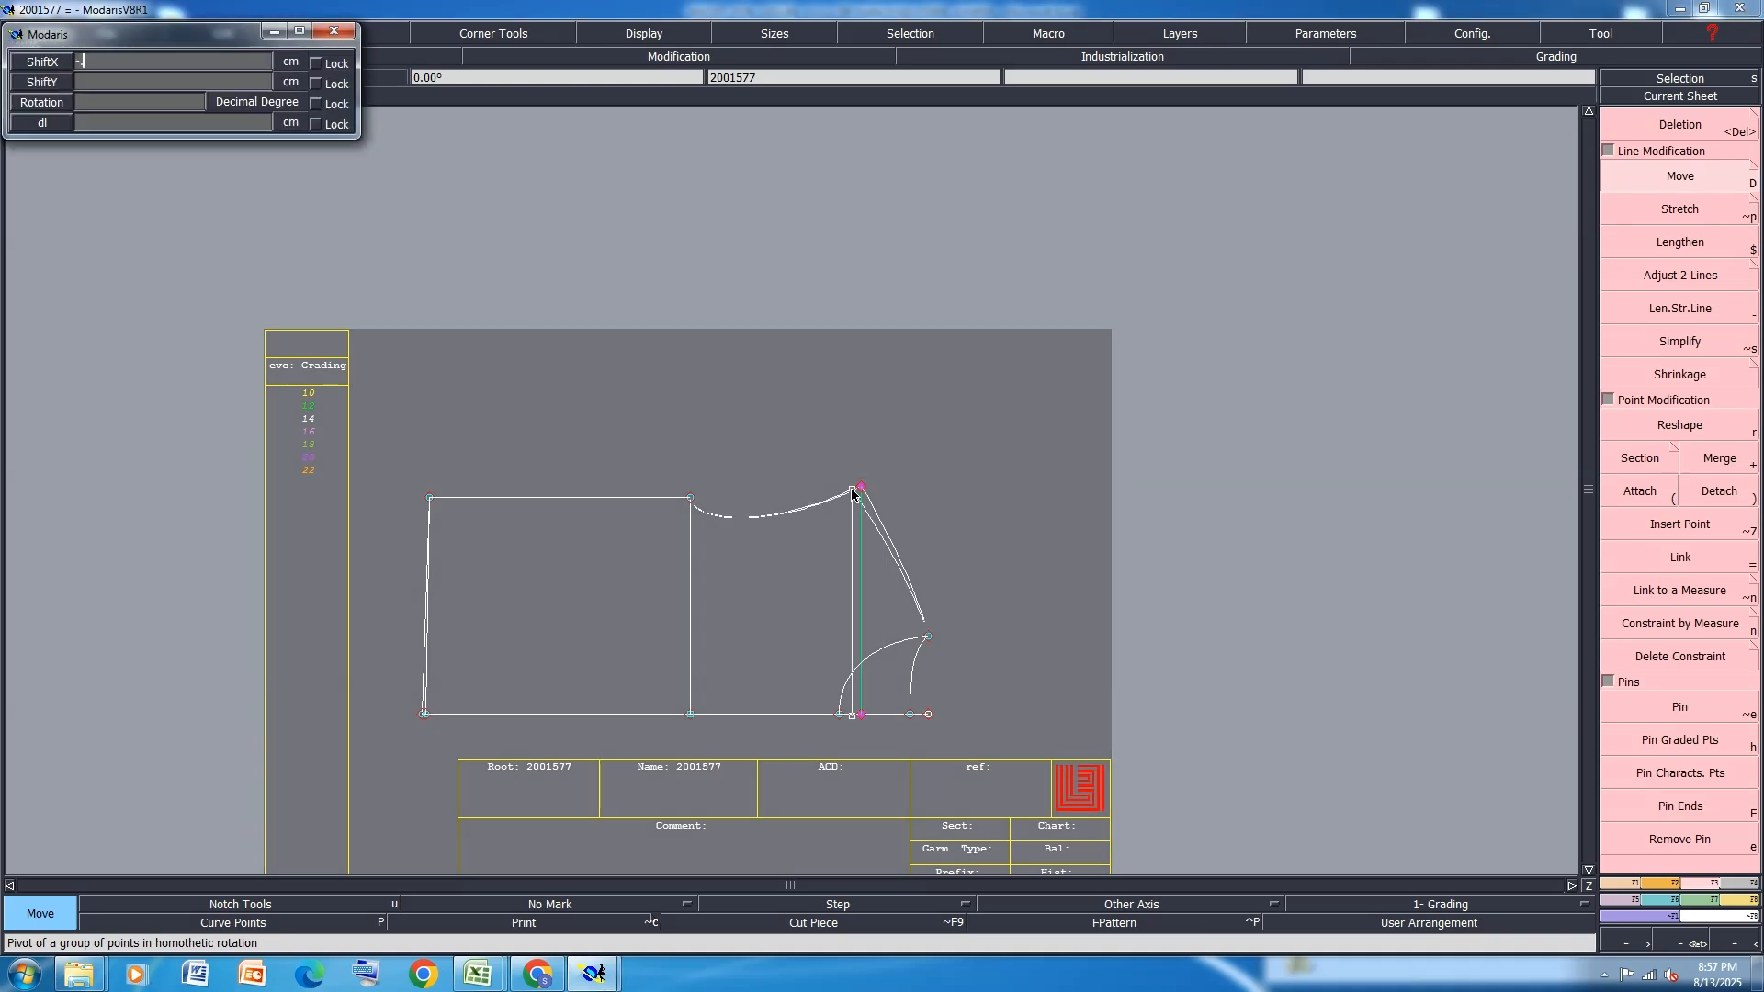
type(".5")
key("Return")
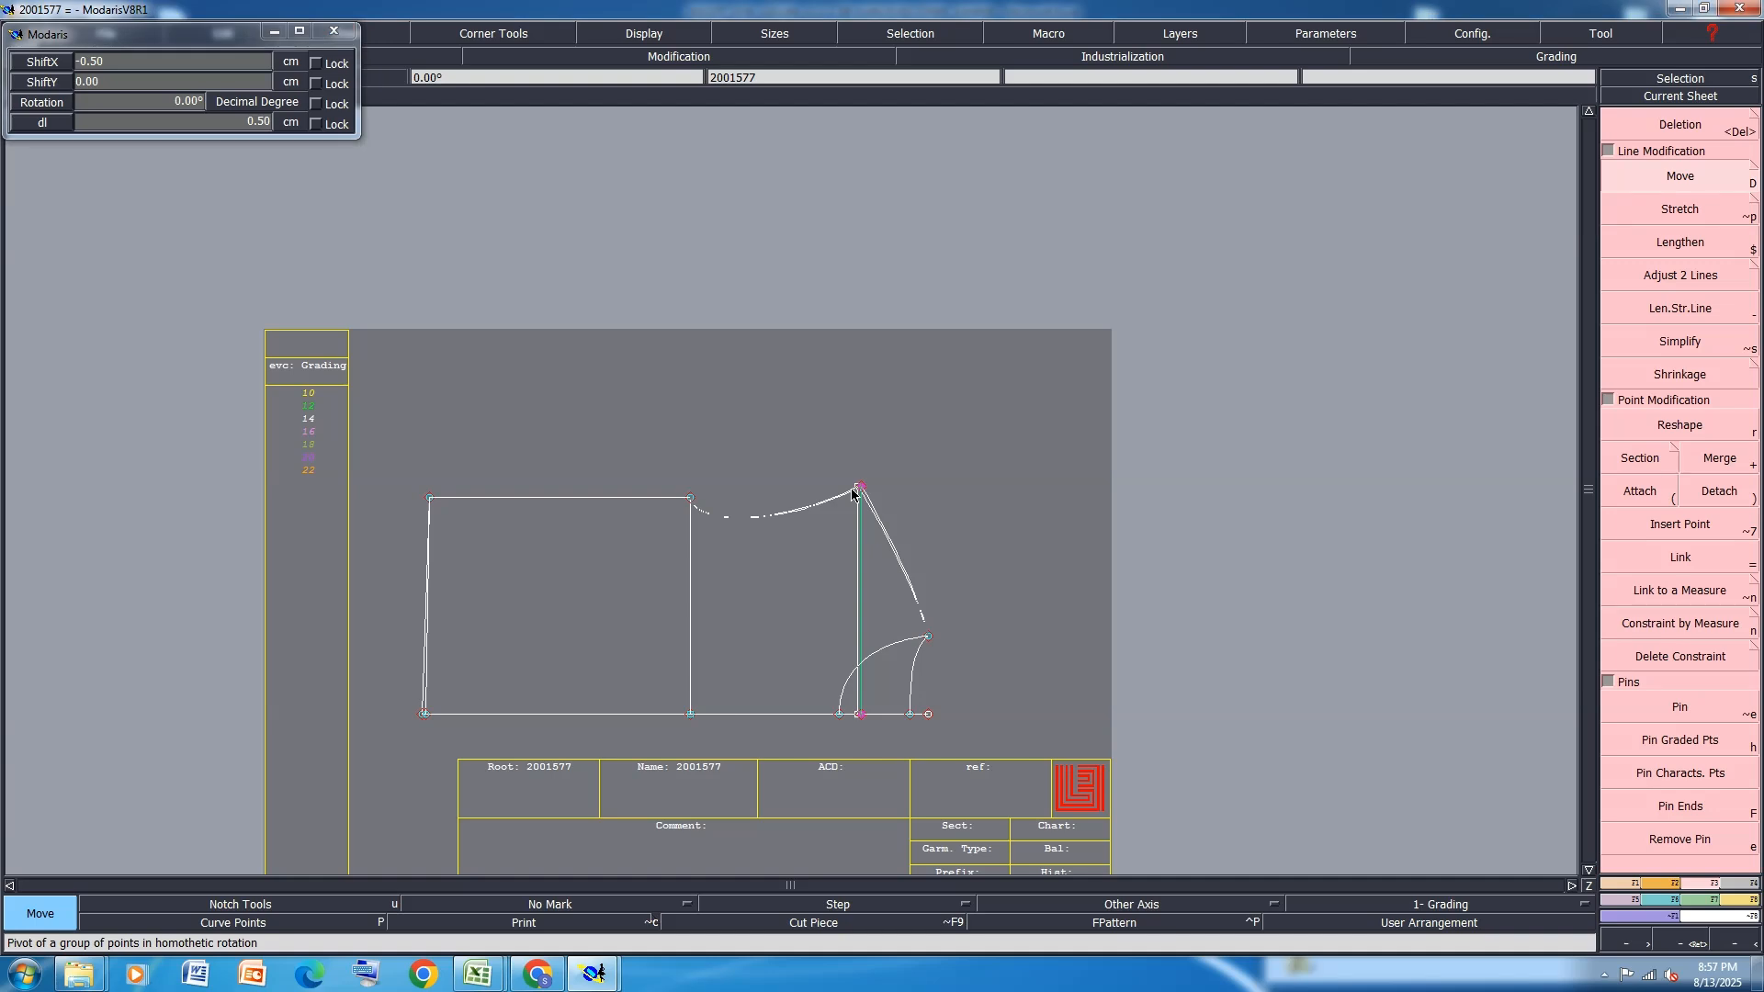
Try mirroring the armhole curve about a symmetry axis along the shoulder line to check the join at the shoulder tip
scroll(869, 512, "up", 5)
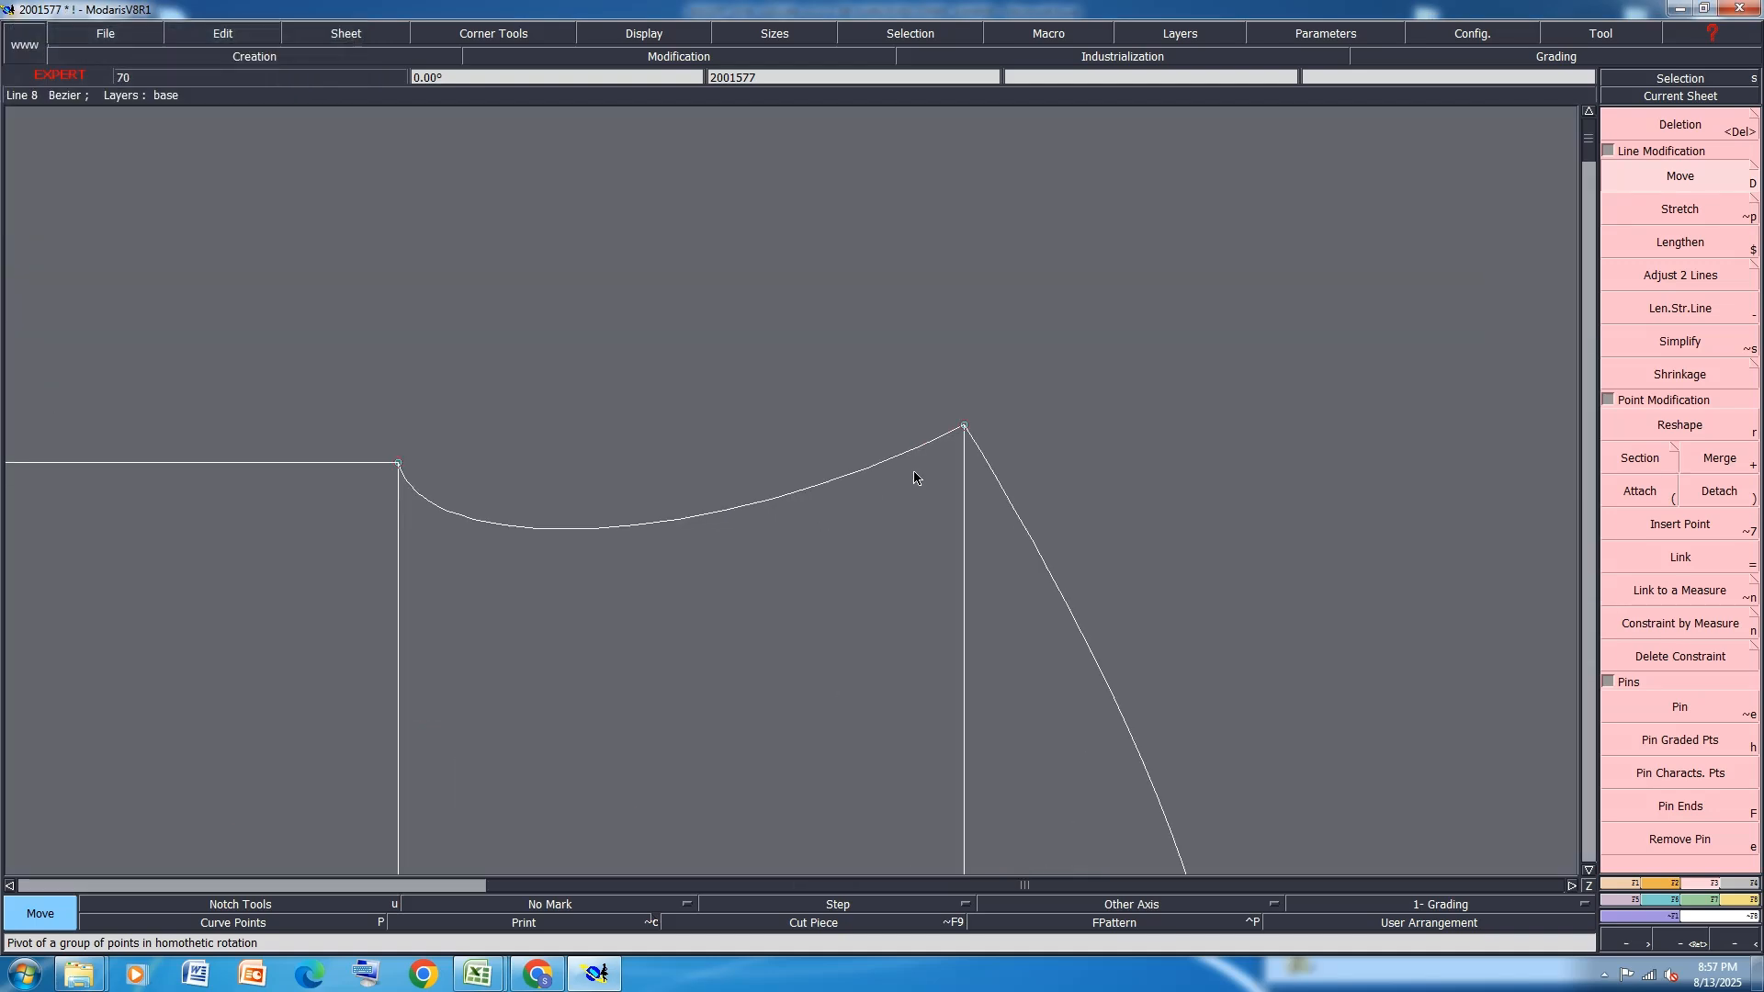
key("a")
left_click(965, 426)
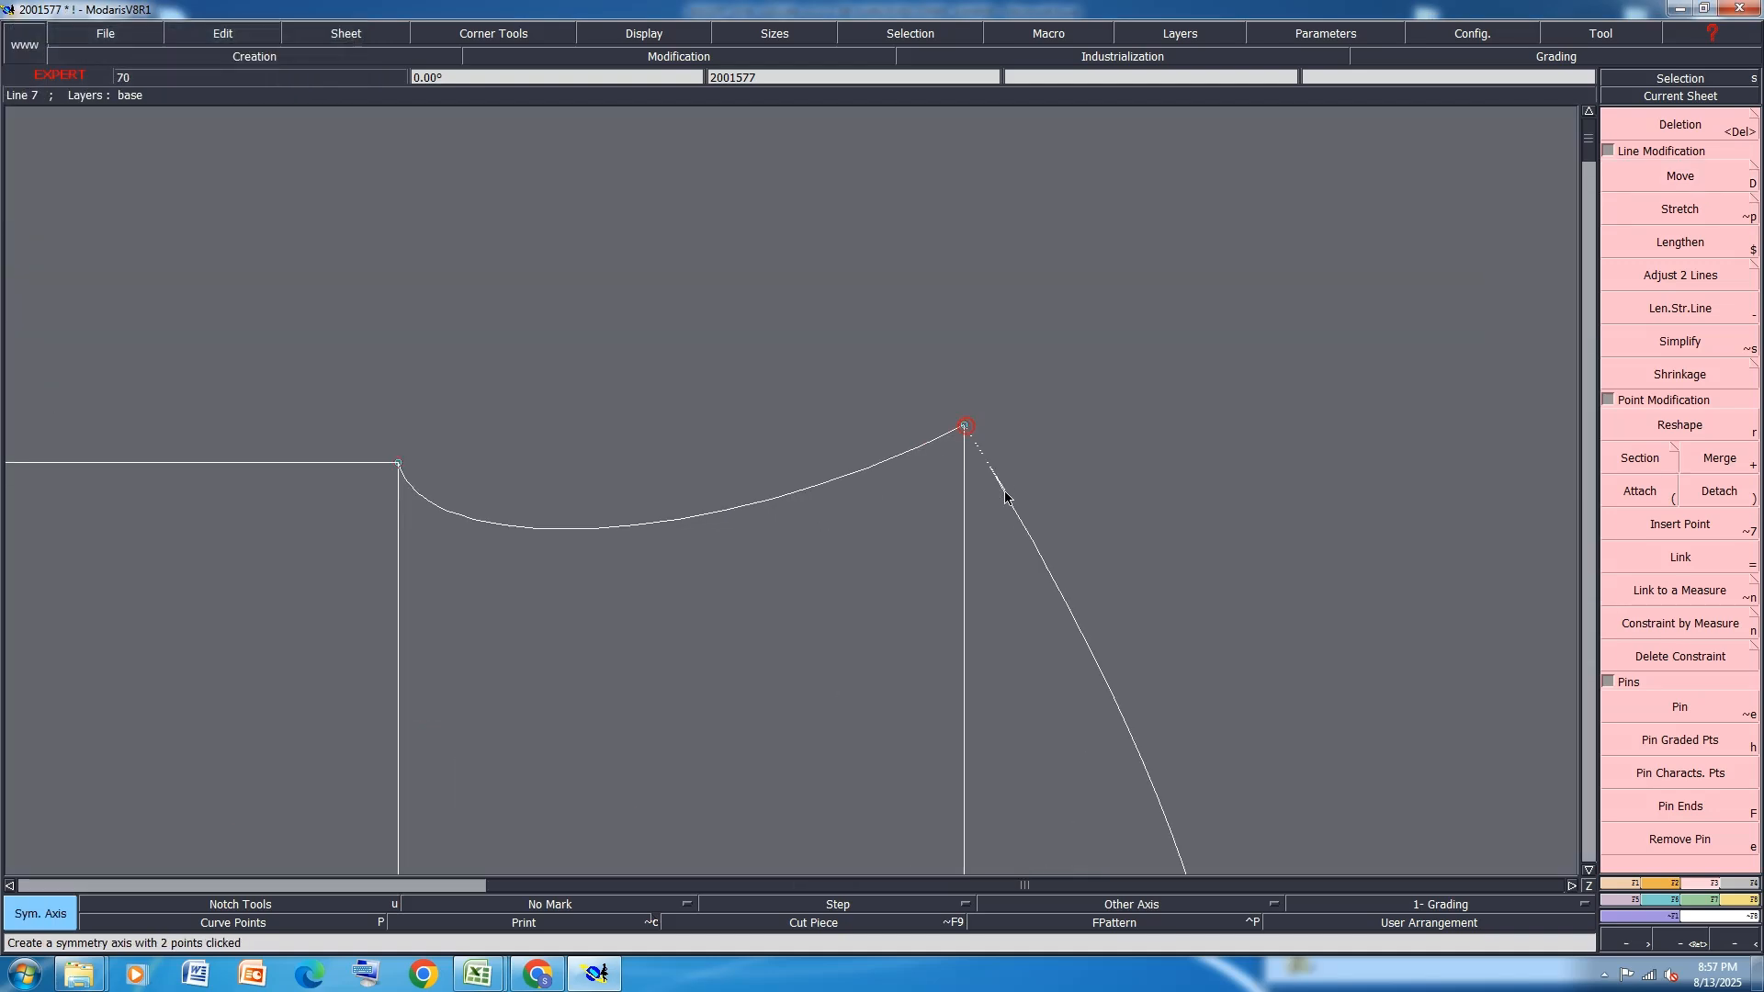
left_click(1004, 497)
left_click(845, 479)
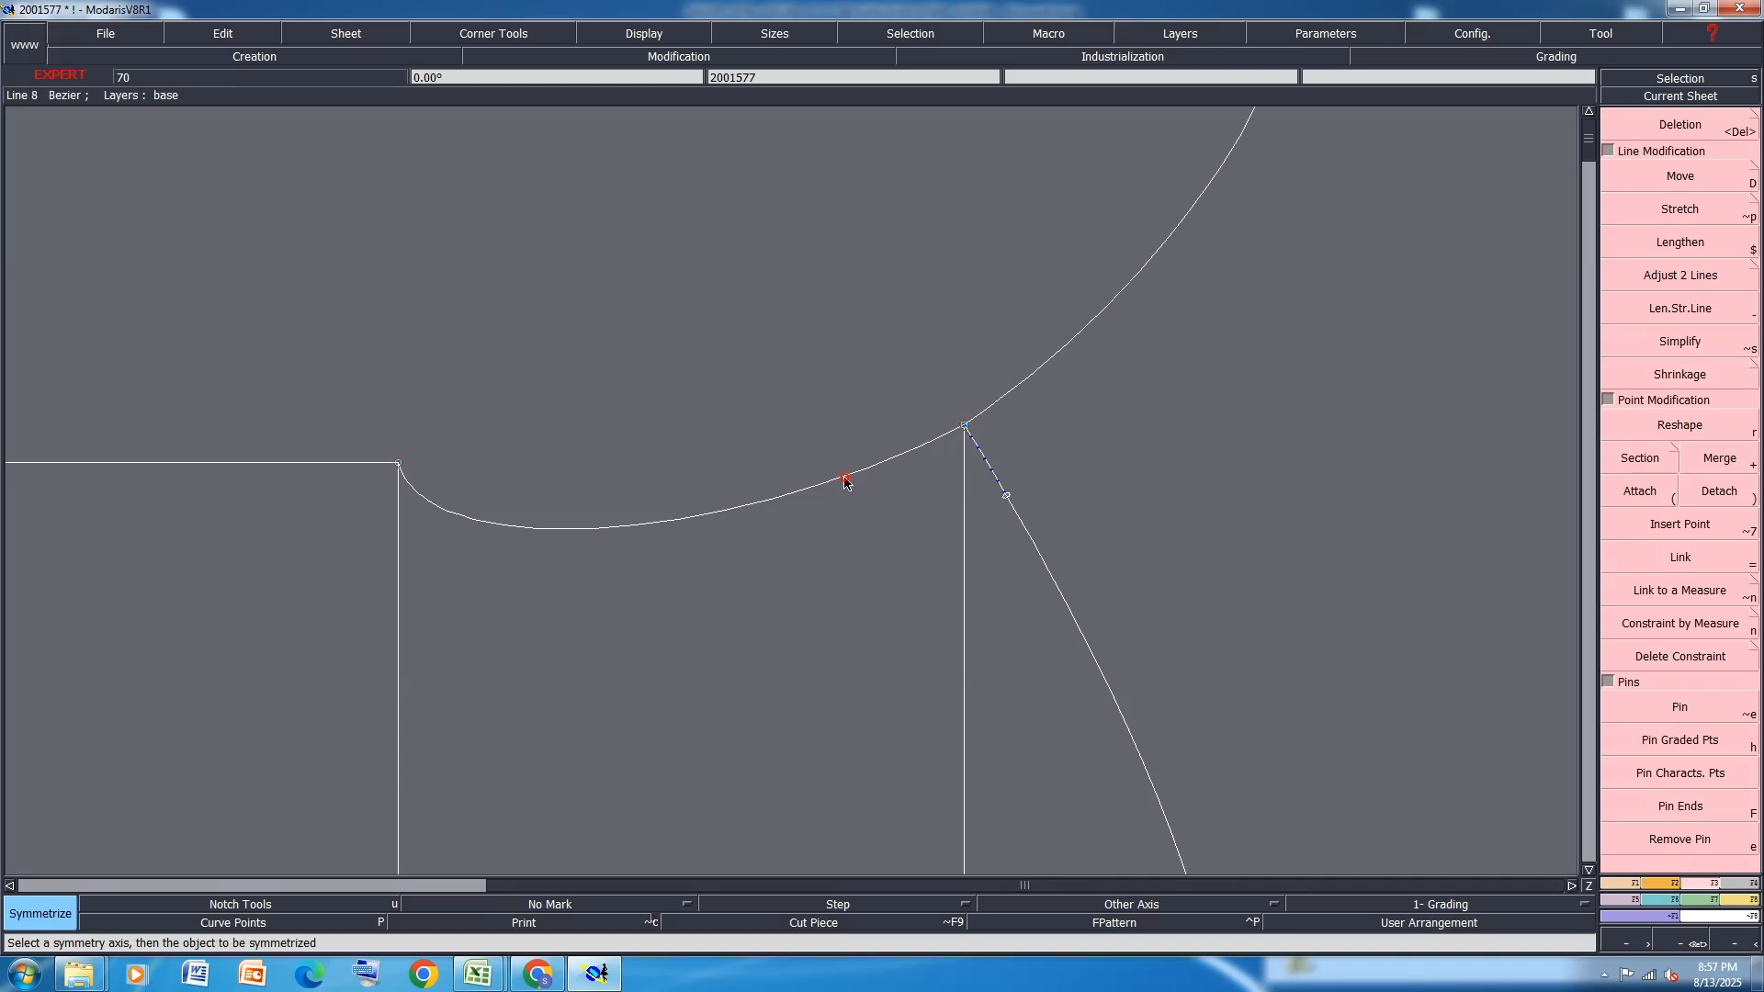
key("ctrl+z")
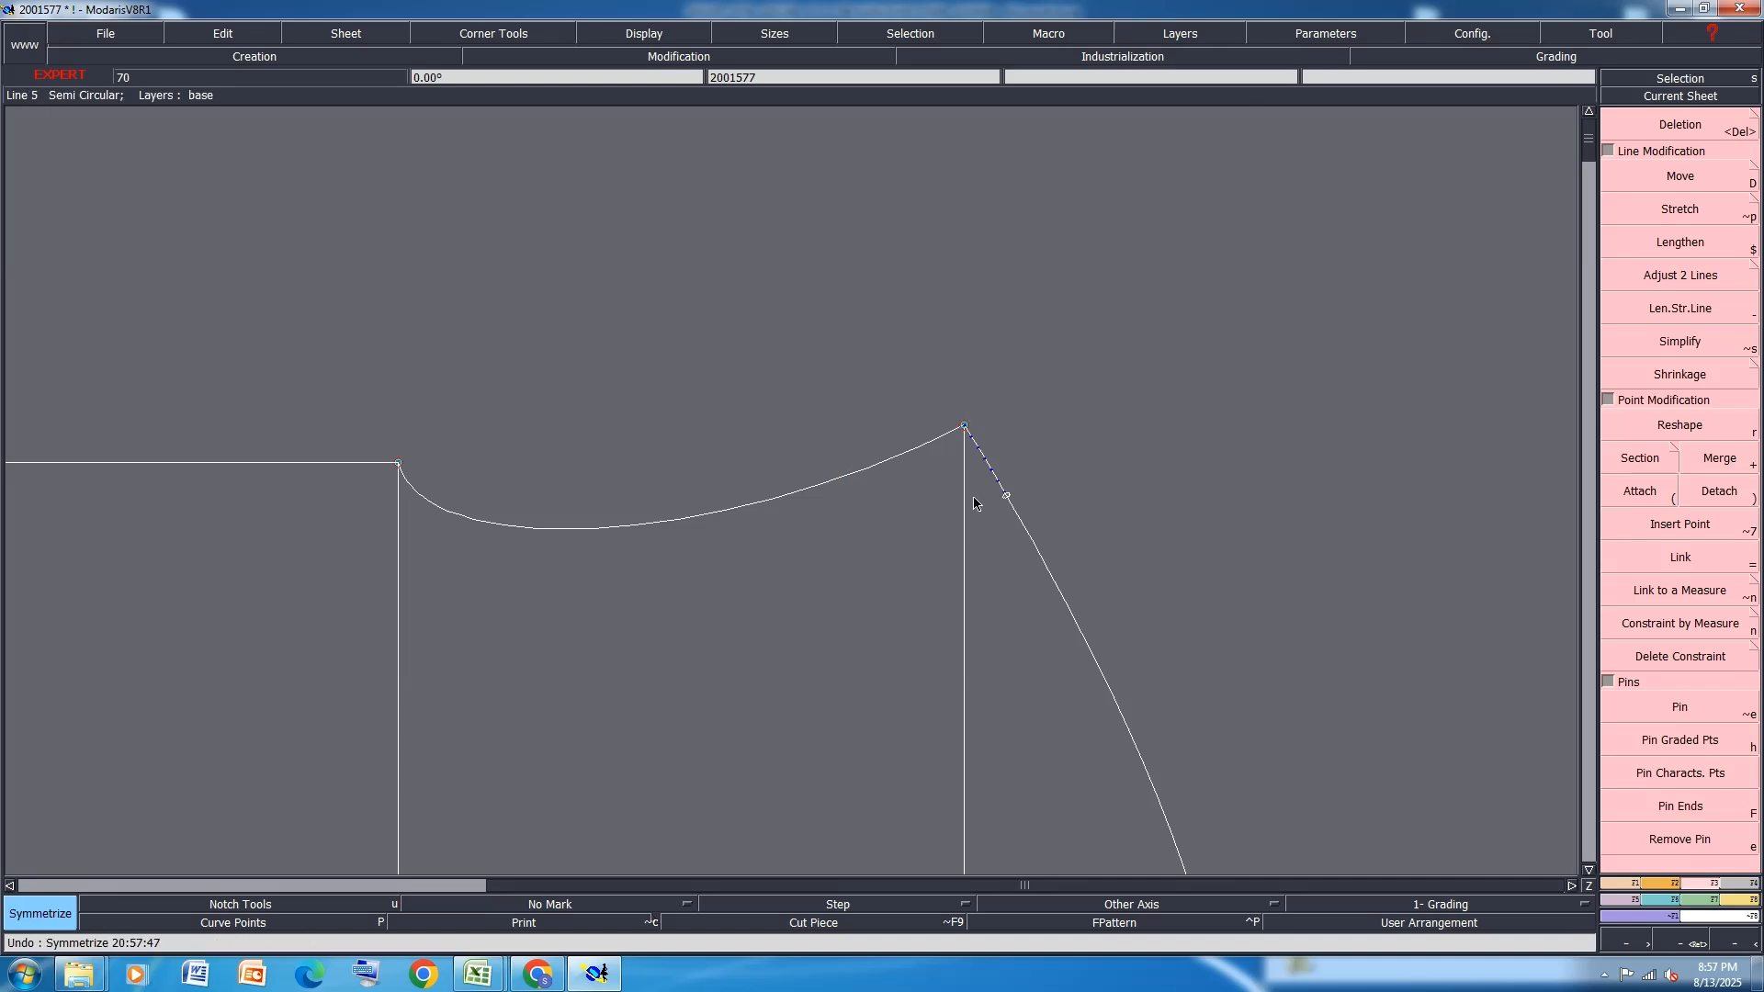
Measure the armhole curve's length and remove the measurement
key("l")
left_click(687, 516)
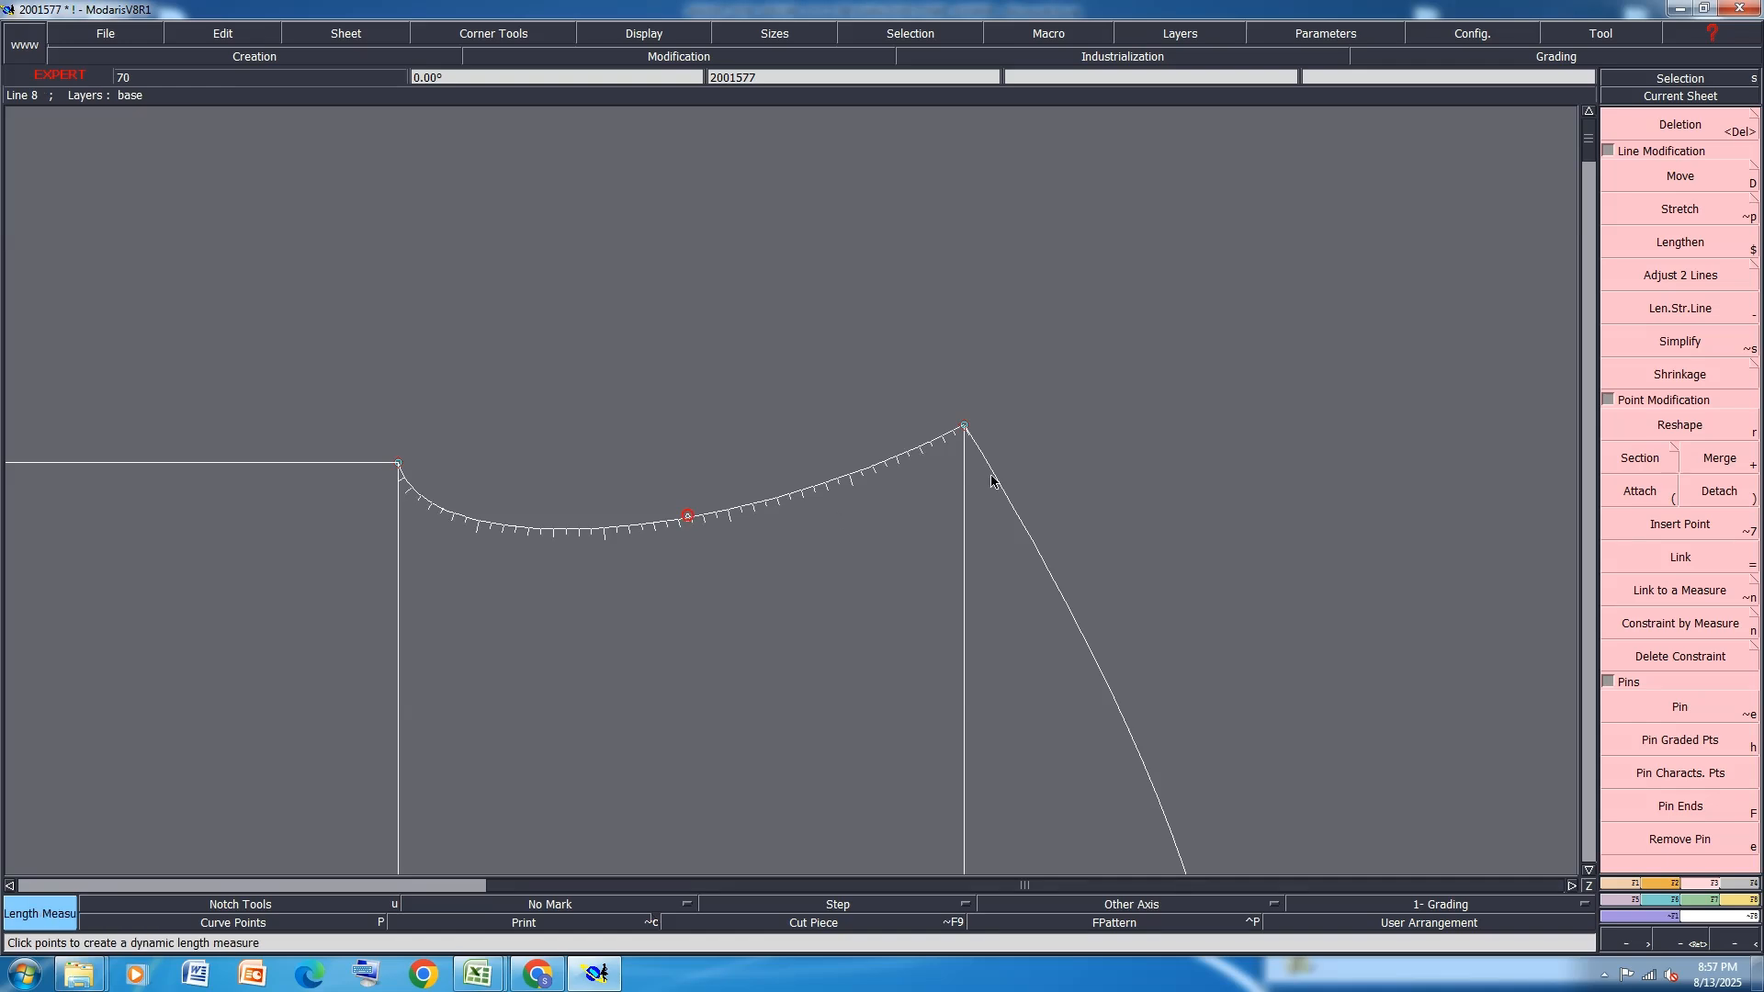
left_click(1100, 434)
key("ctrl+z")
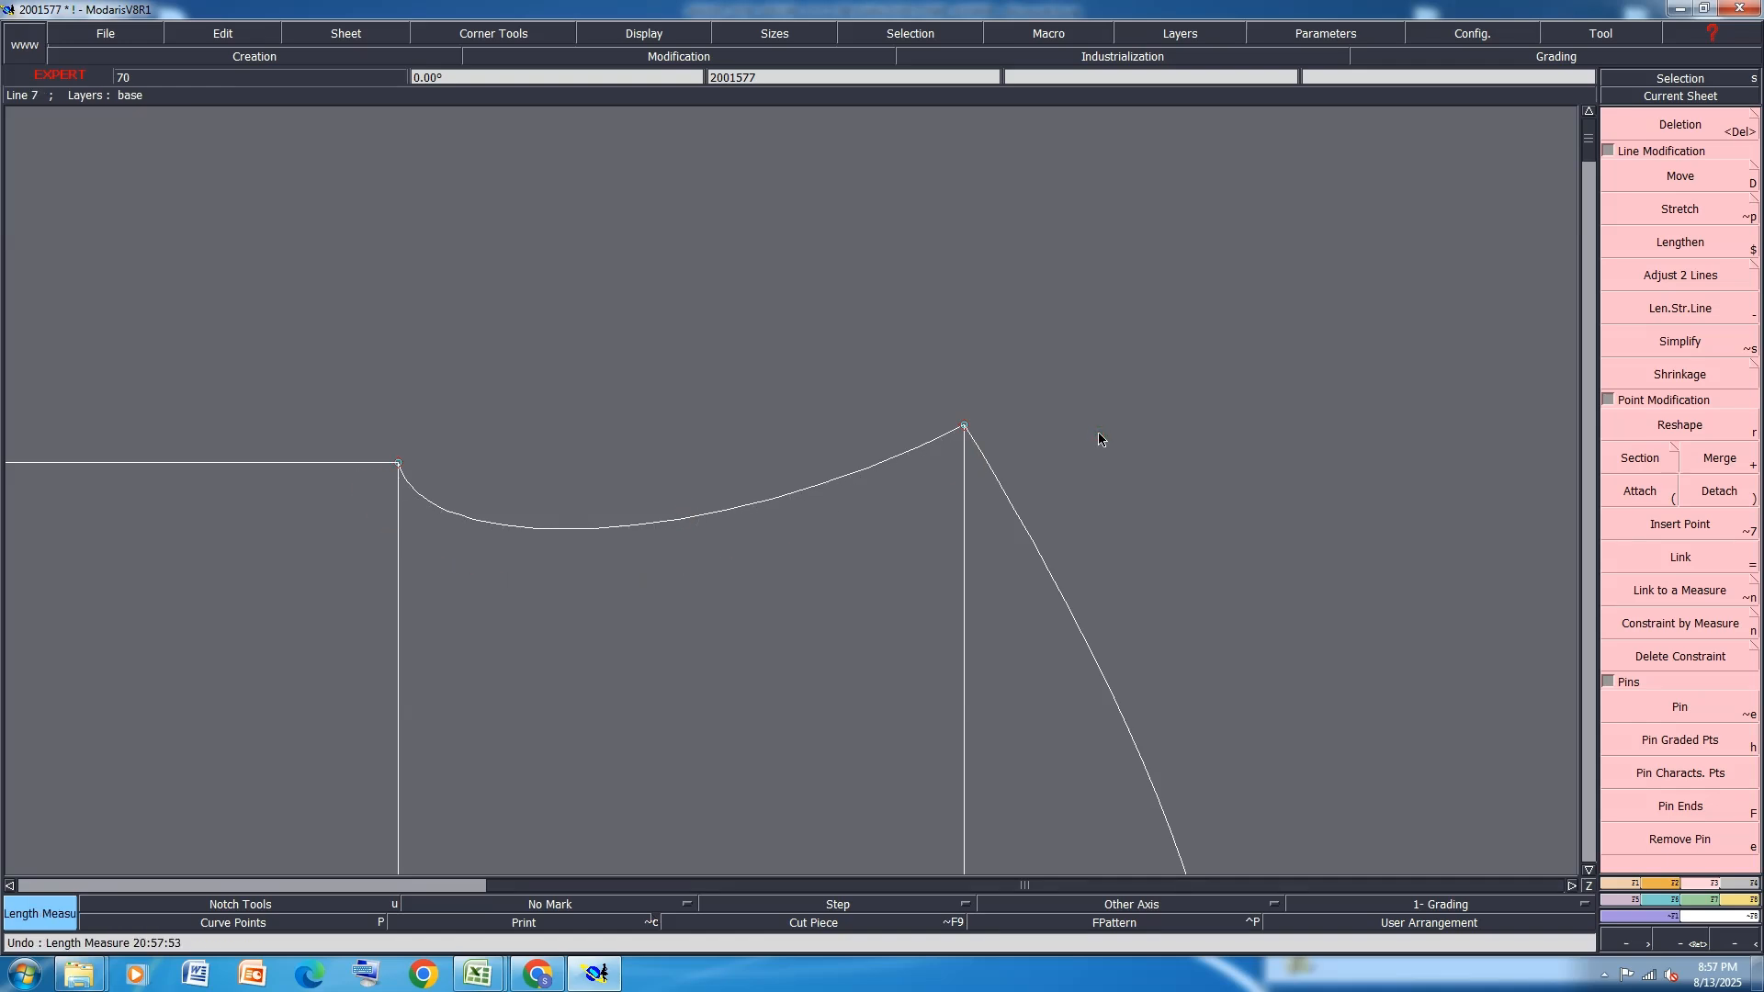
Simplify the two hem lines at the garment's lower end to delete their redundant curve points
key("j")
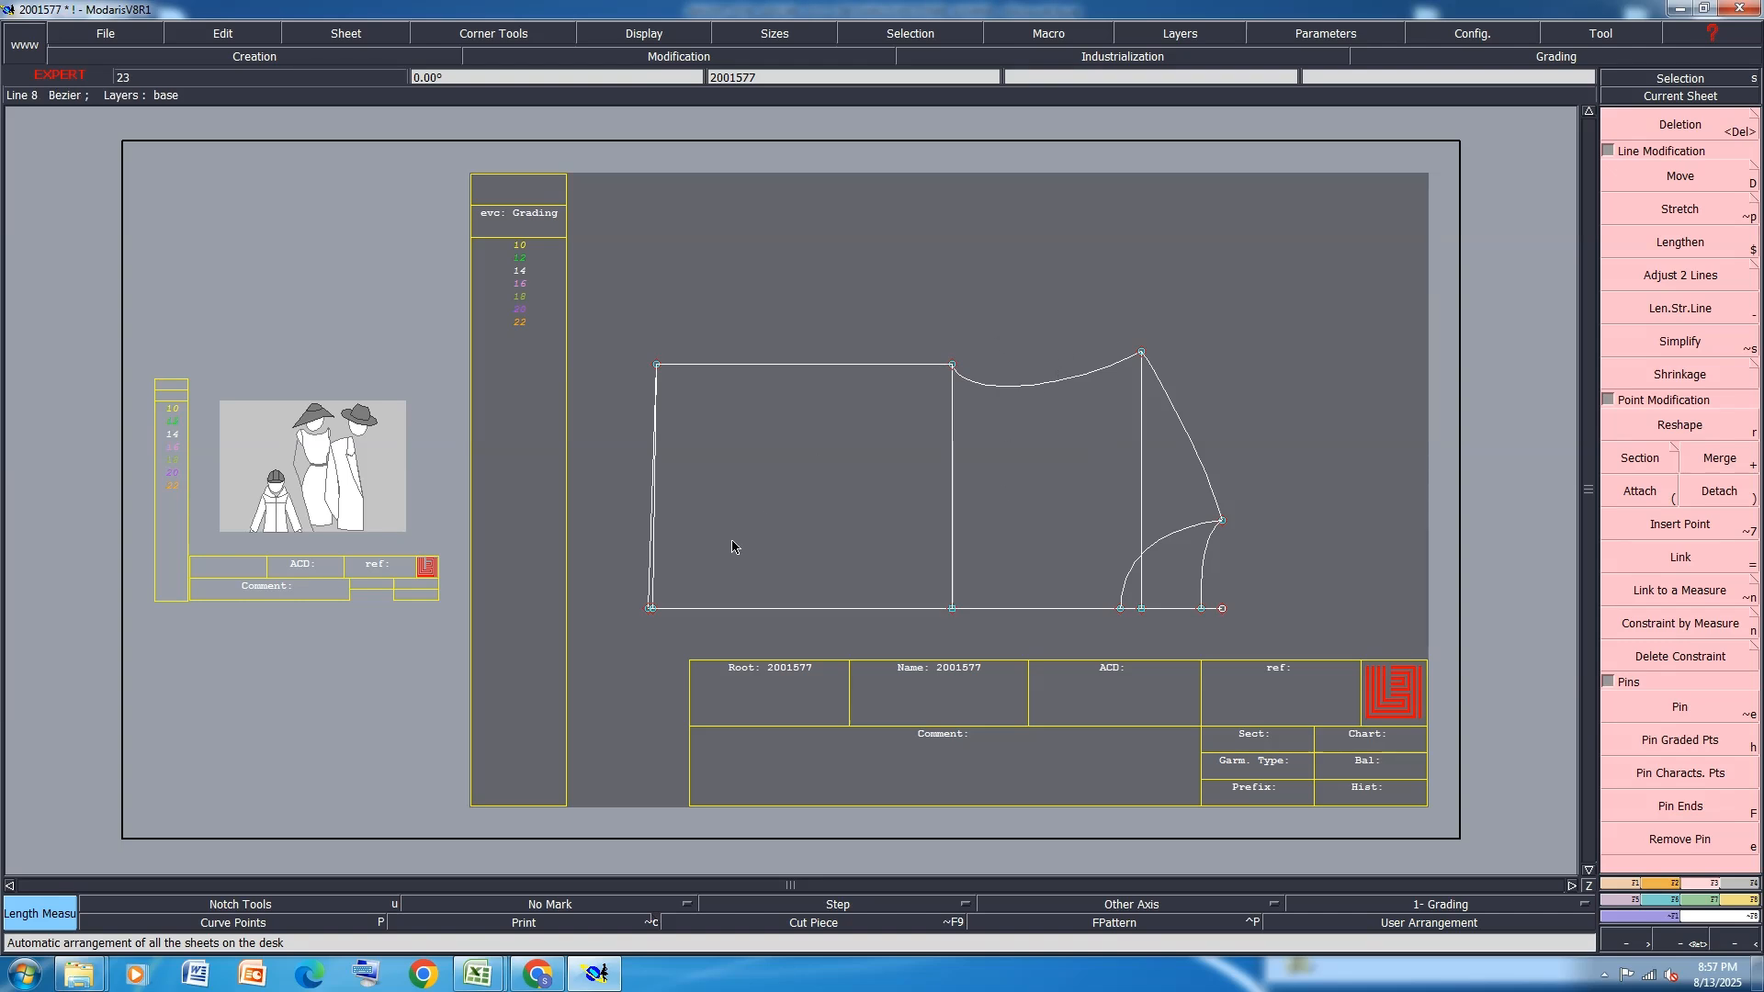
scroll(637, 528, "up", 2)
left_click(709, 533)
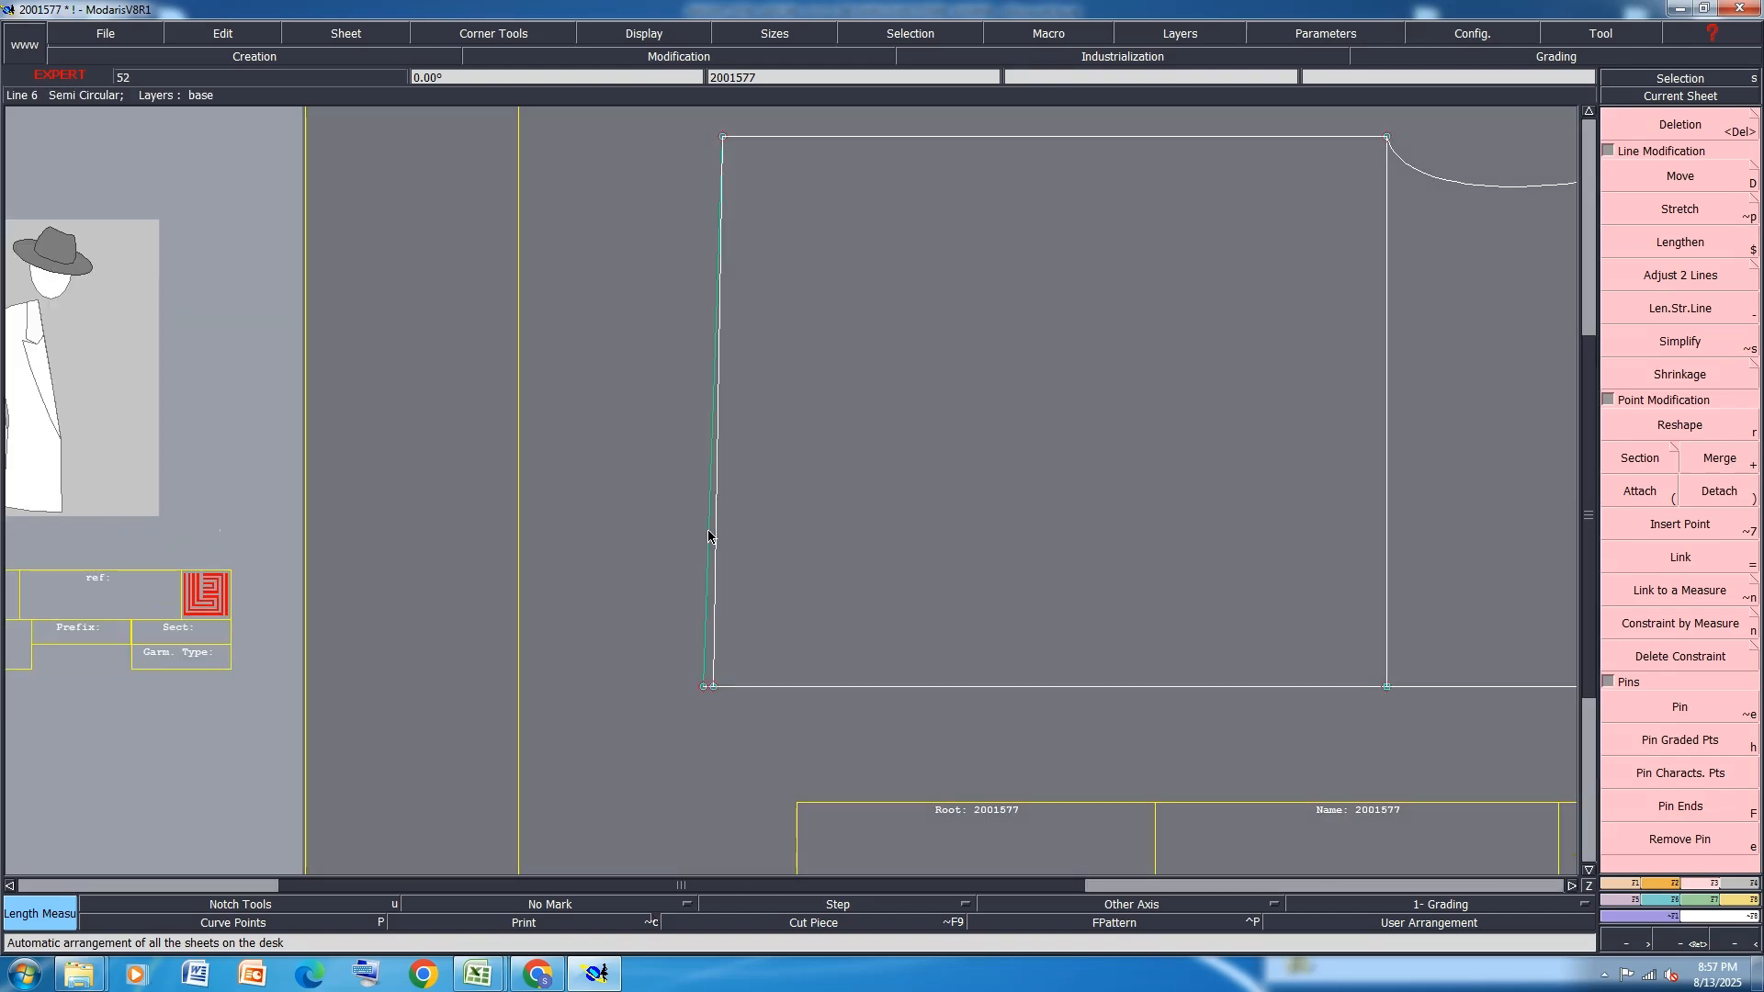
key("s")
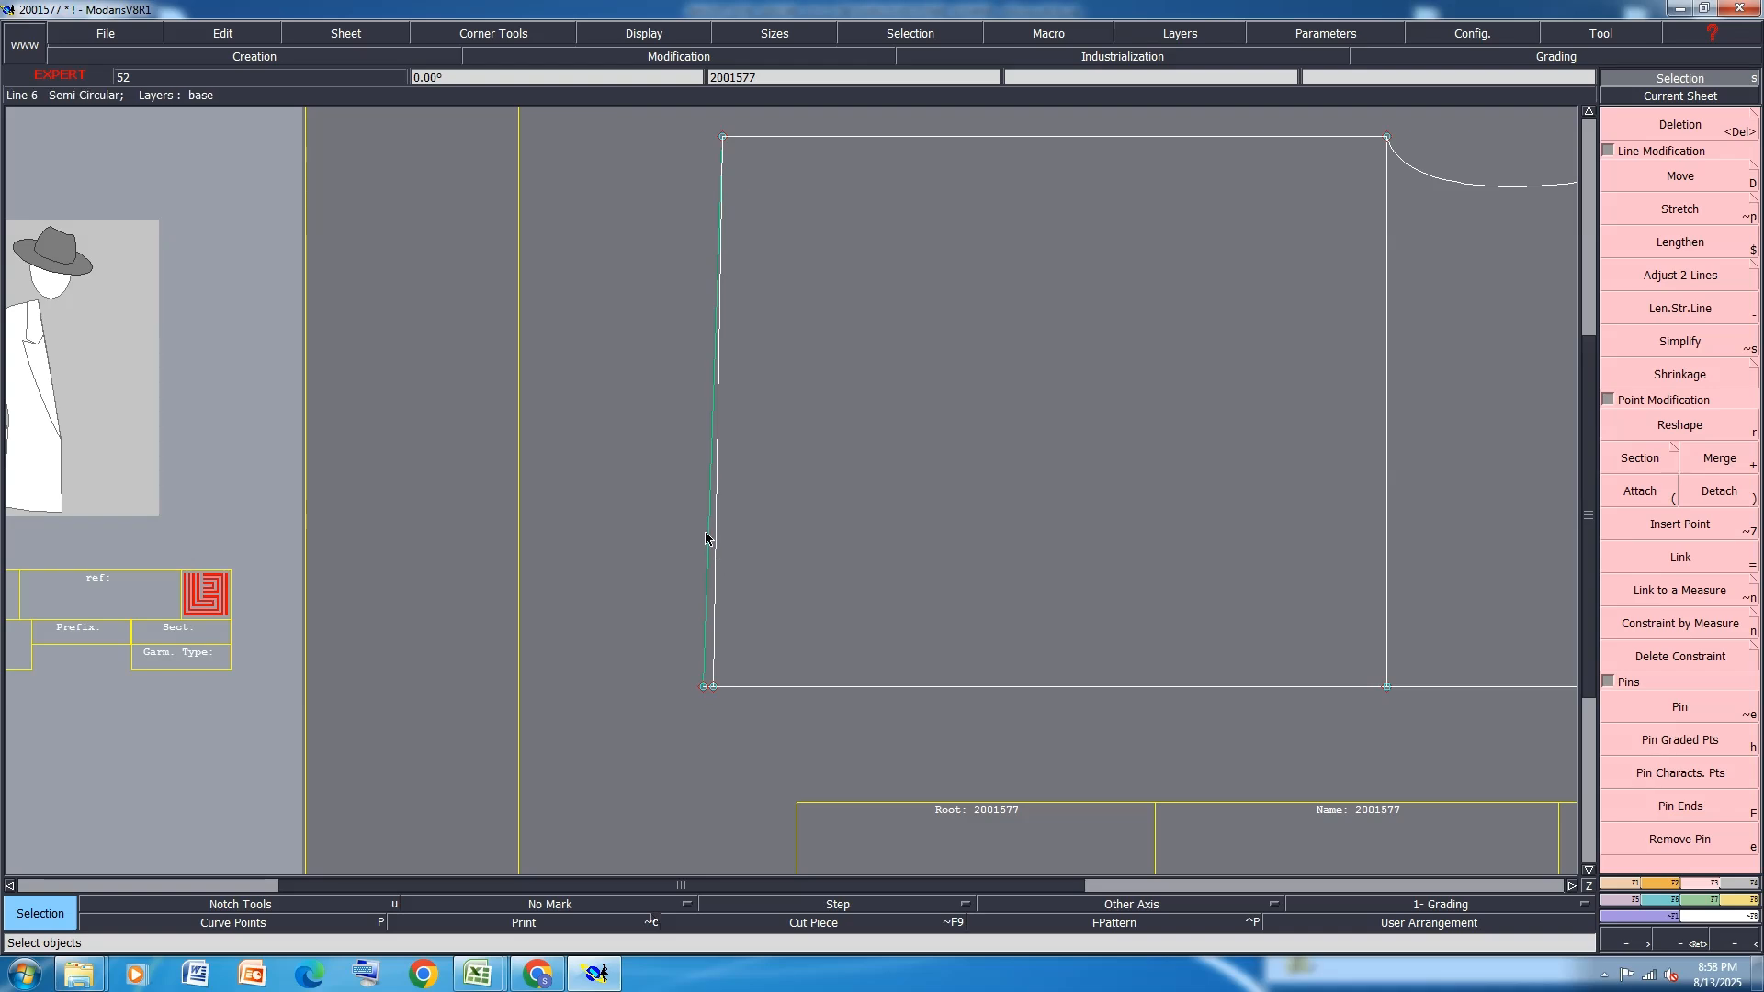
key("alt+s")
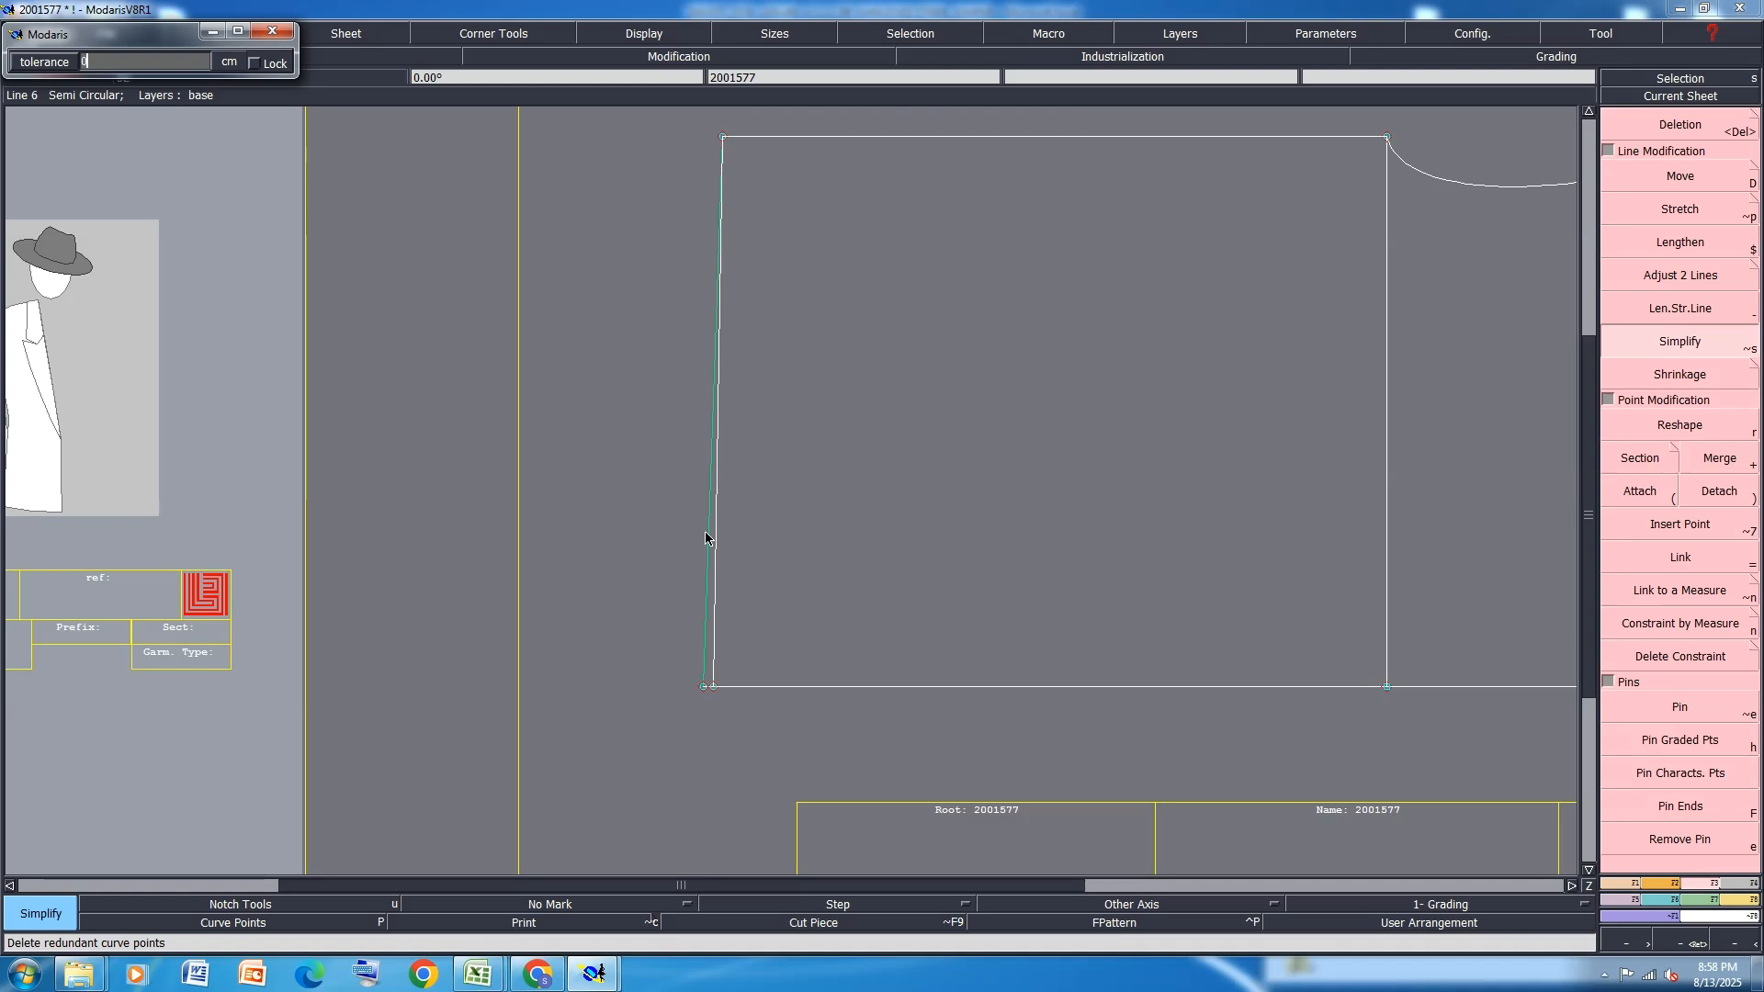
left_click(706, 539)
left_click(718, 528)
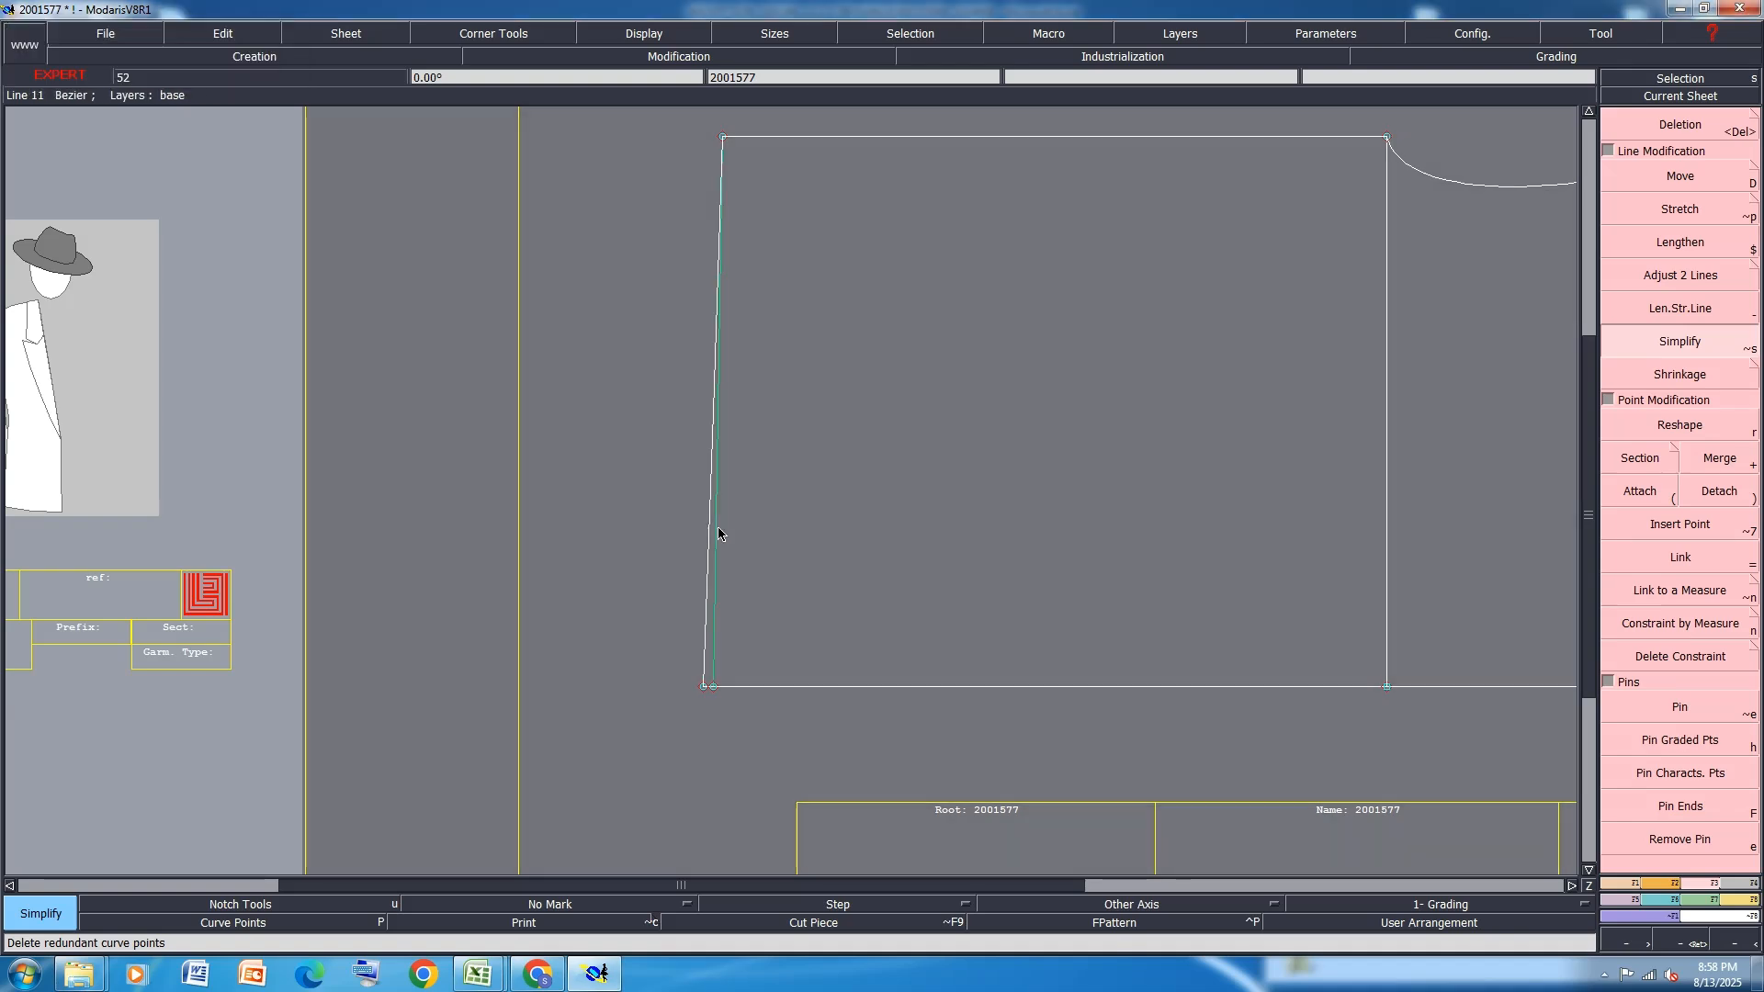
left_click(719, 528)
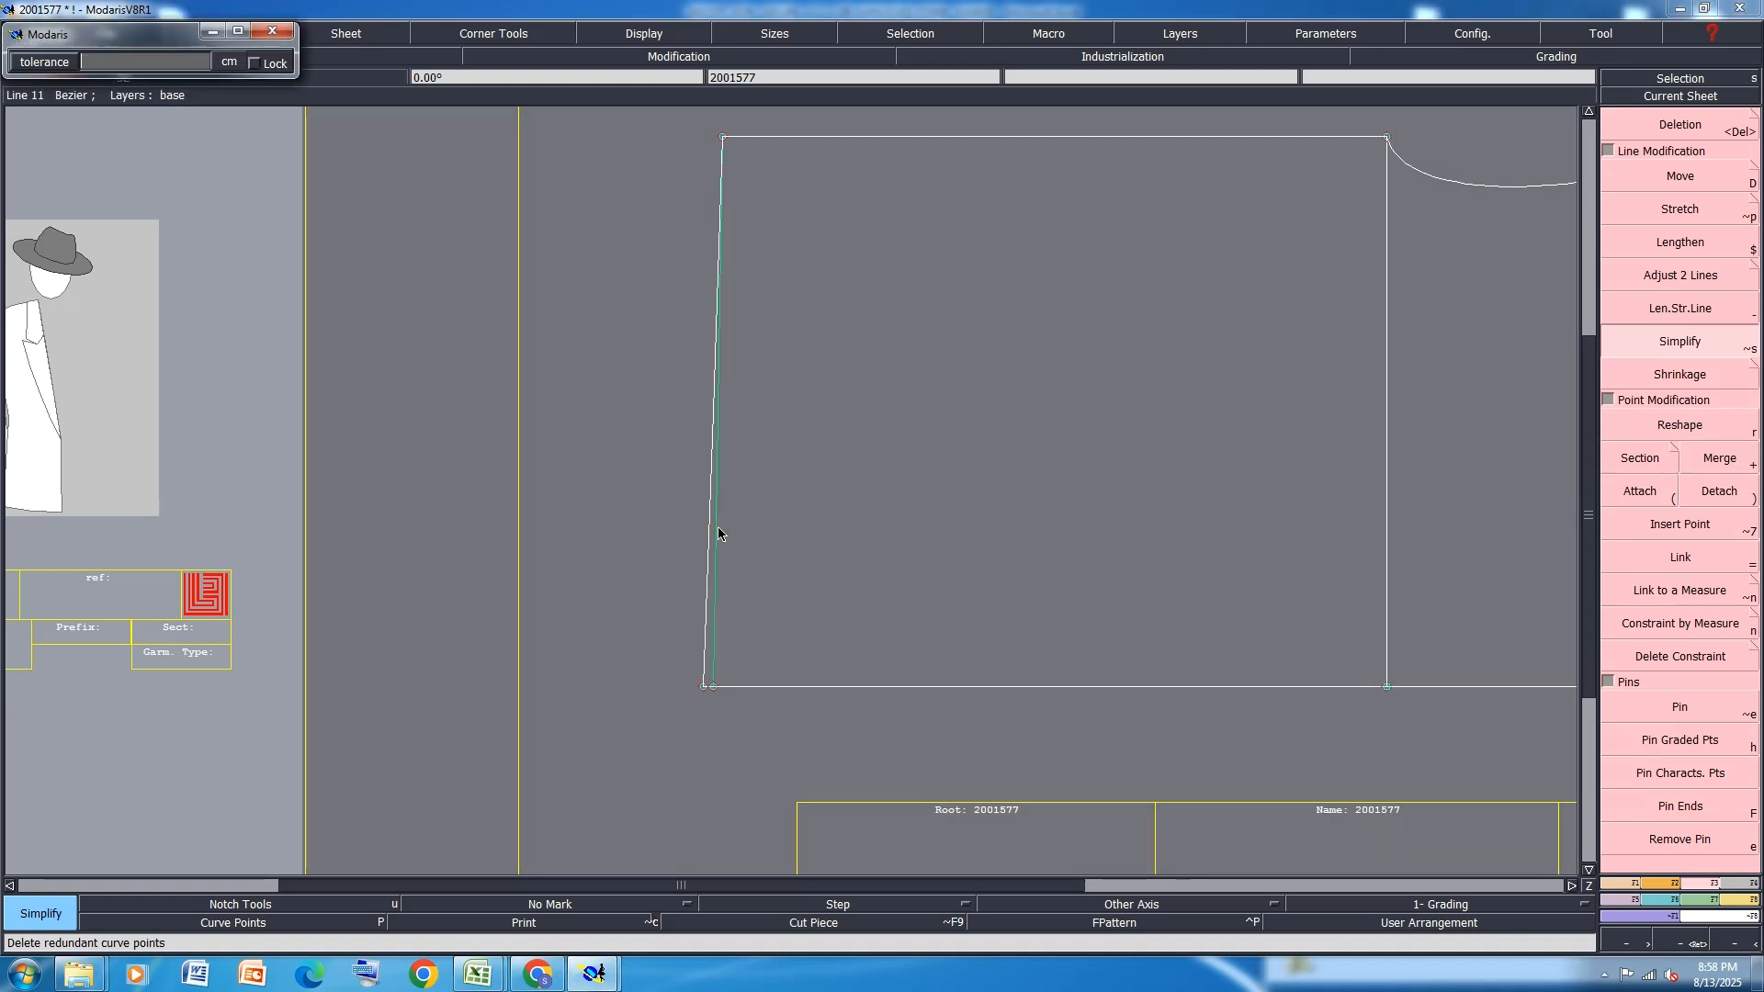
key("Return")
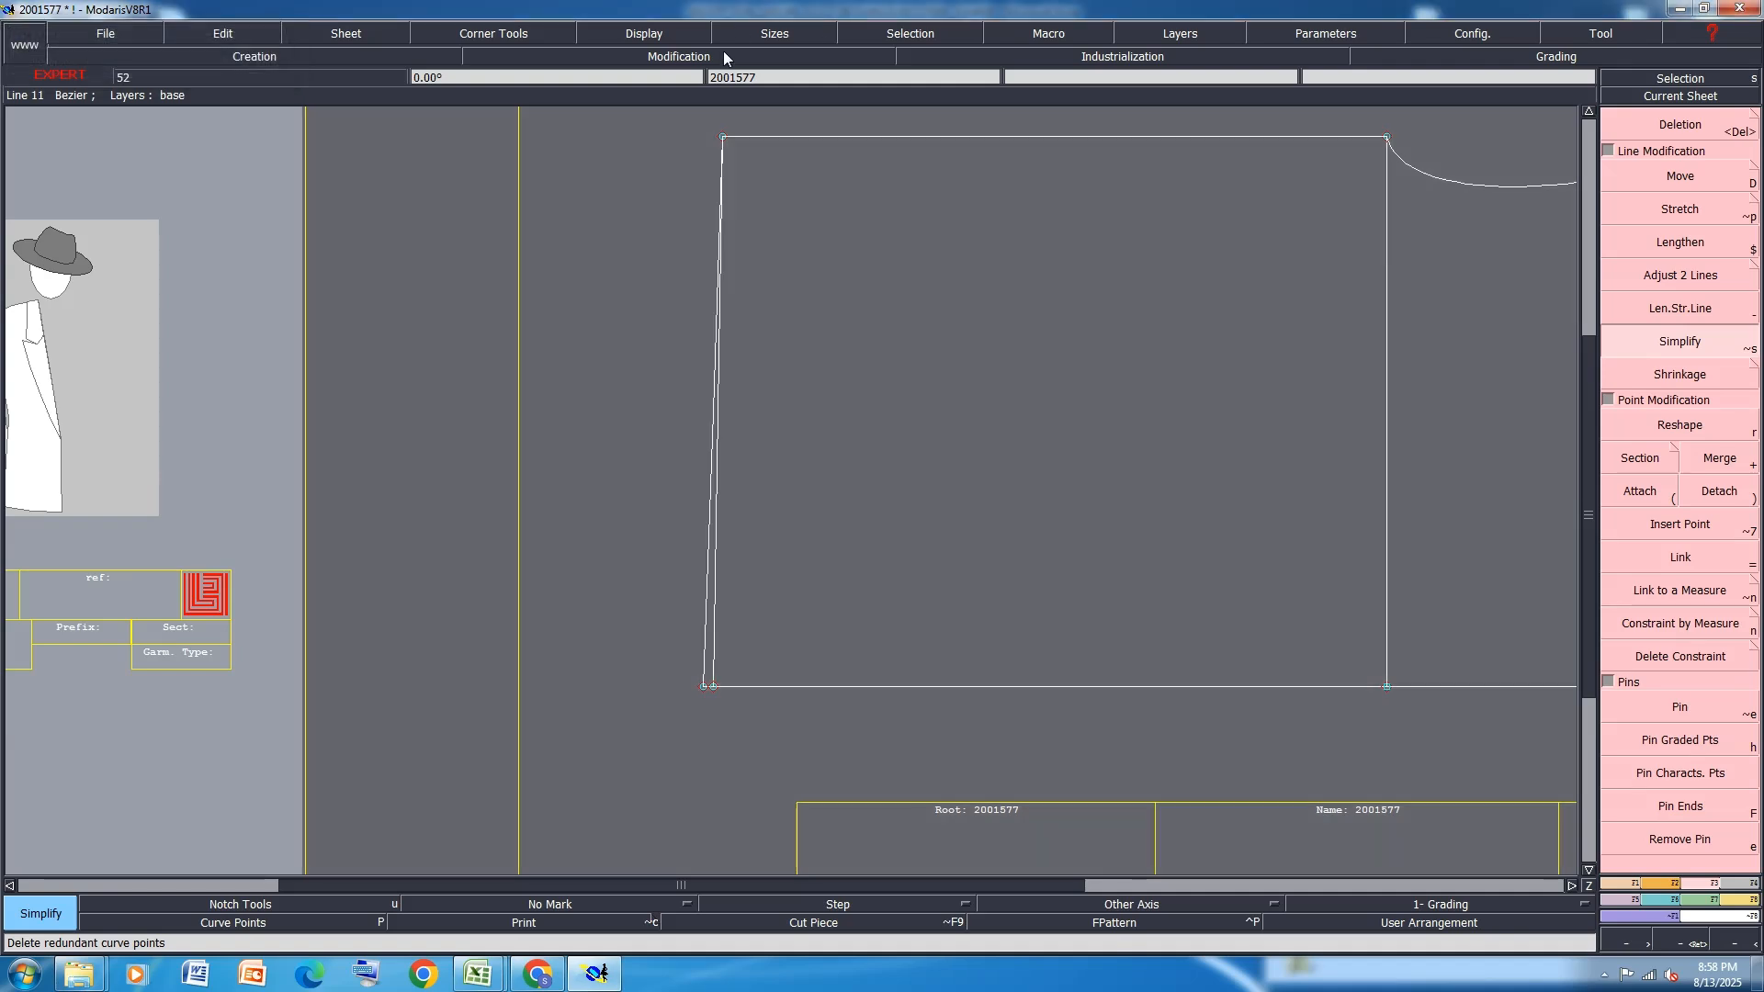
Display the curve handles and reshape the two hem lines with them into slight curves
left_click(657, 37)
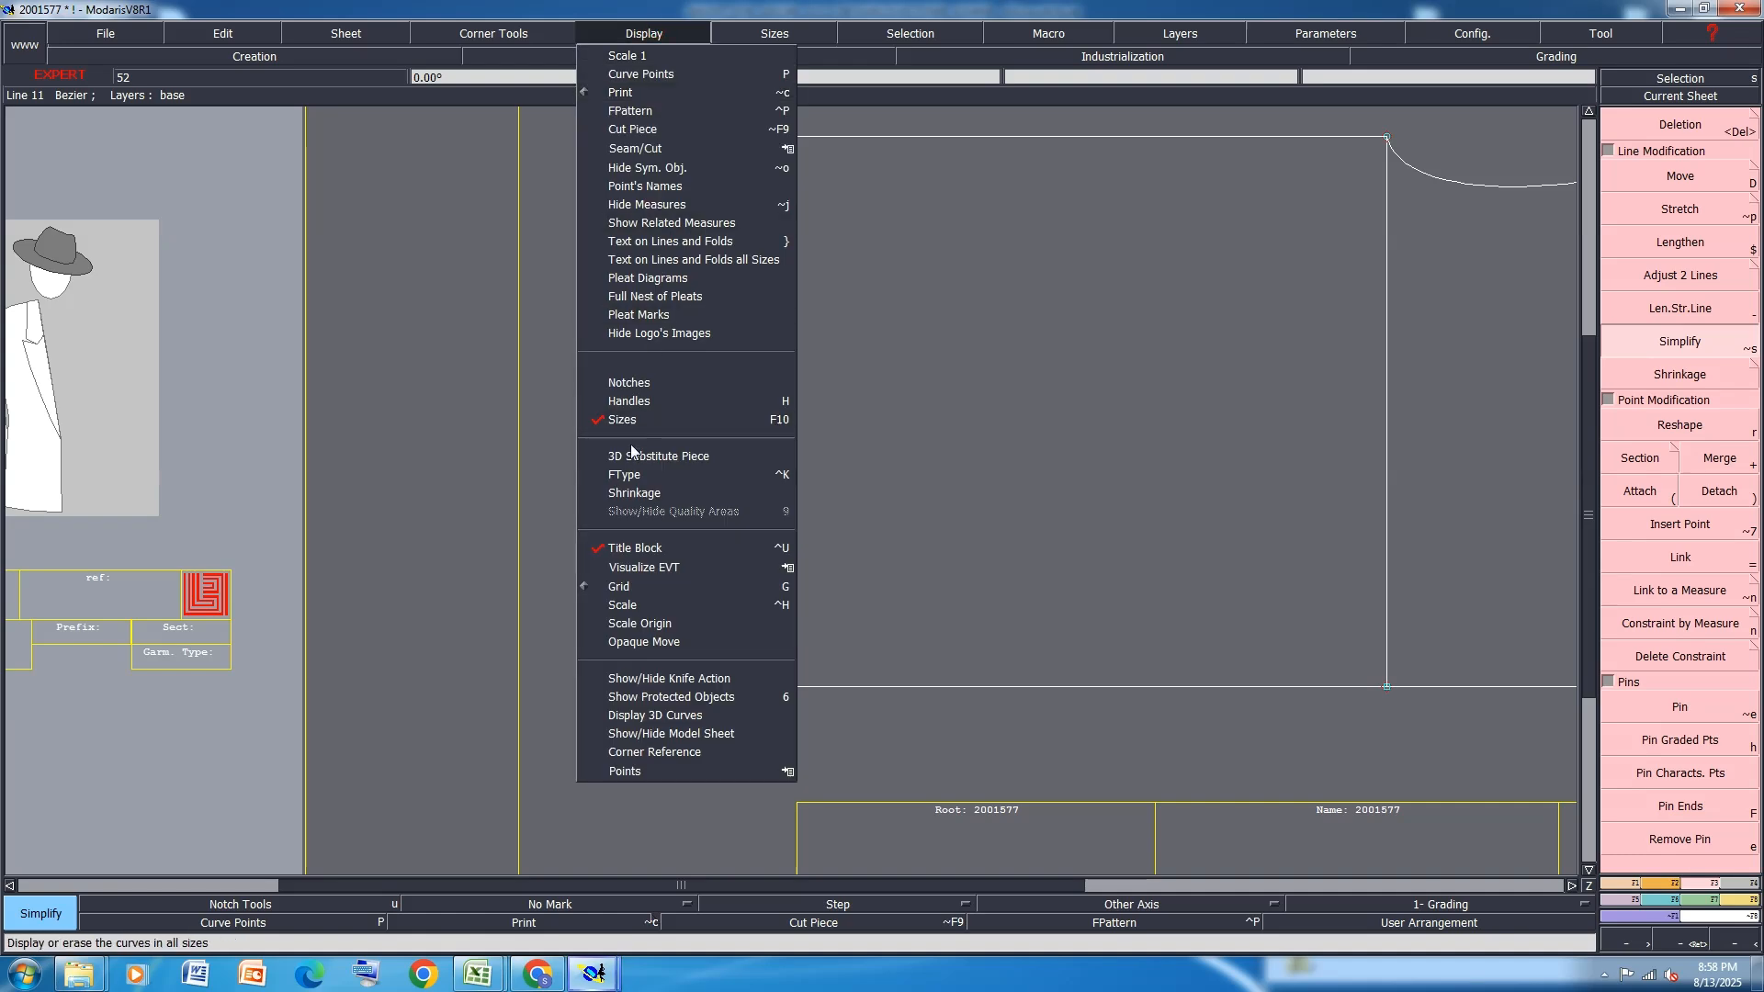
left_click(631, 406)
left_click(1686, 421)
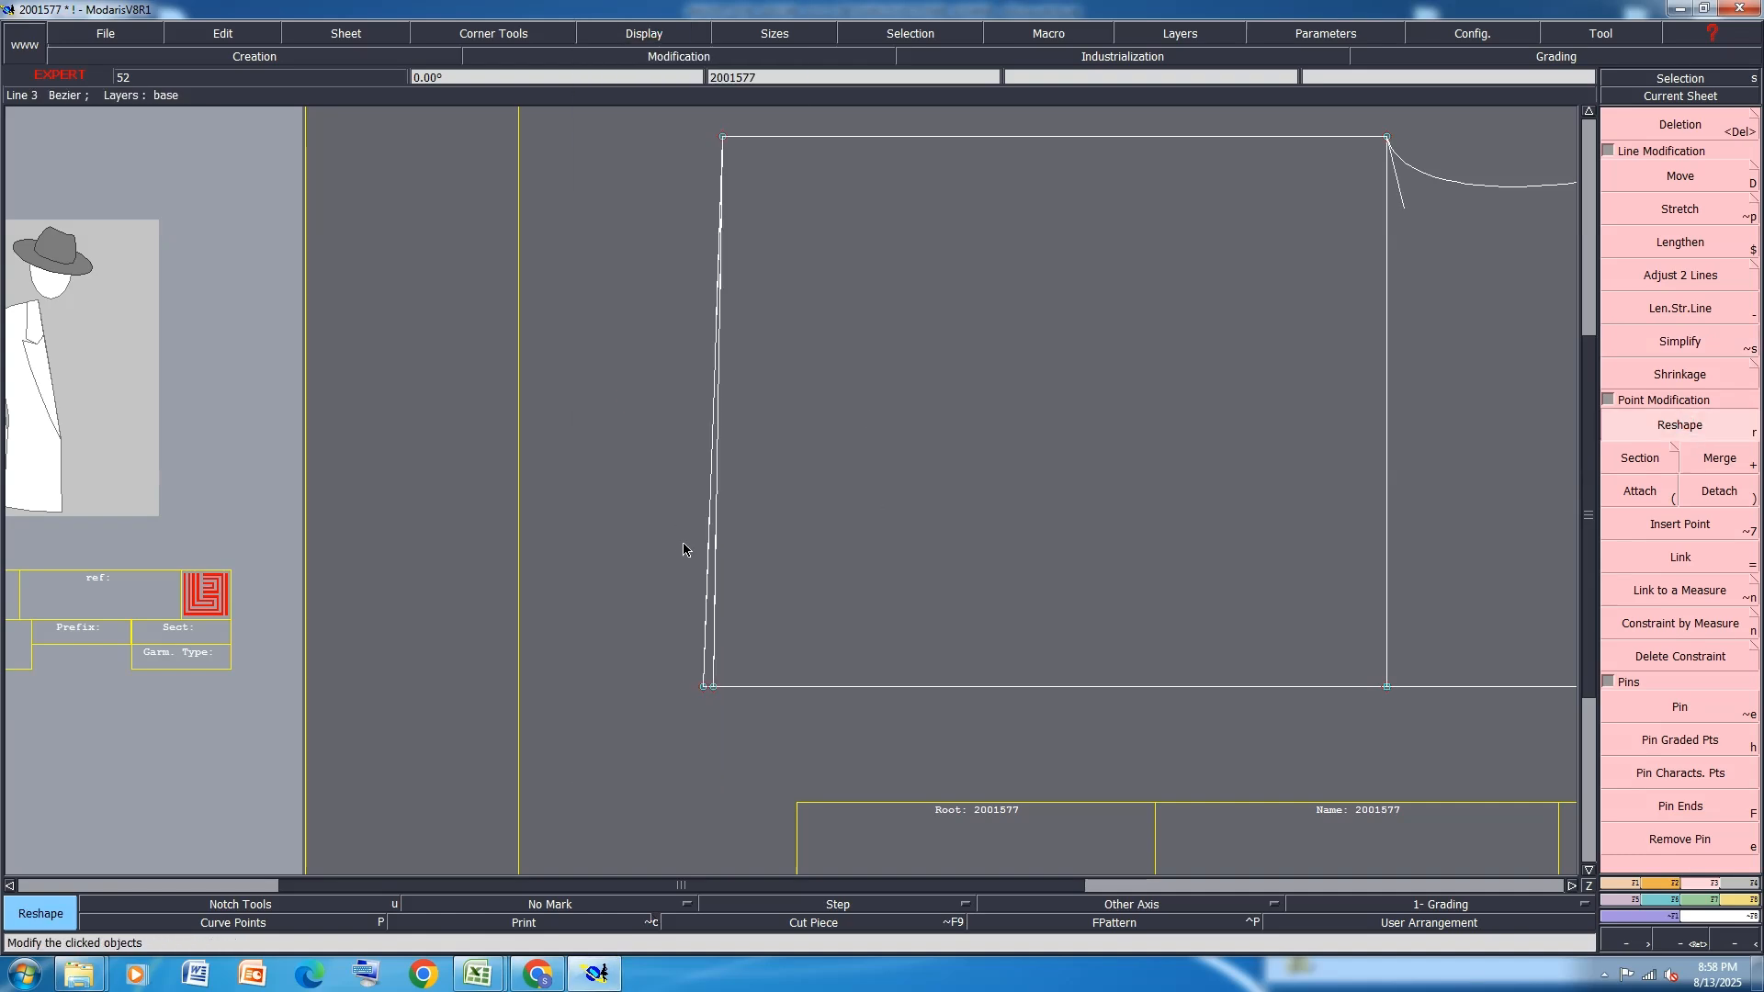
left_click(707, 524)
left_click(703, 517)
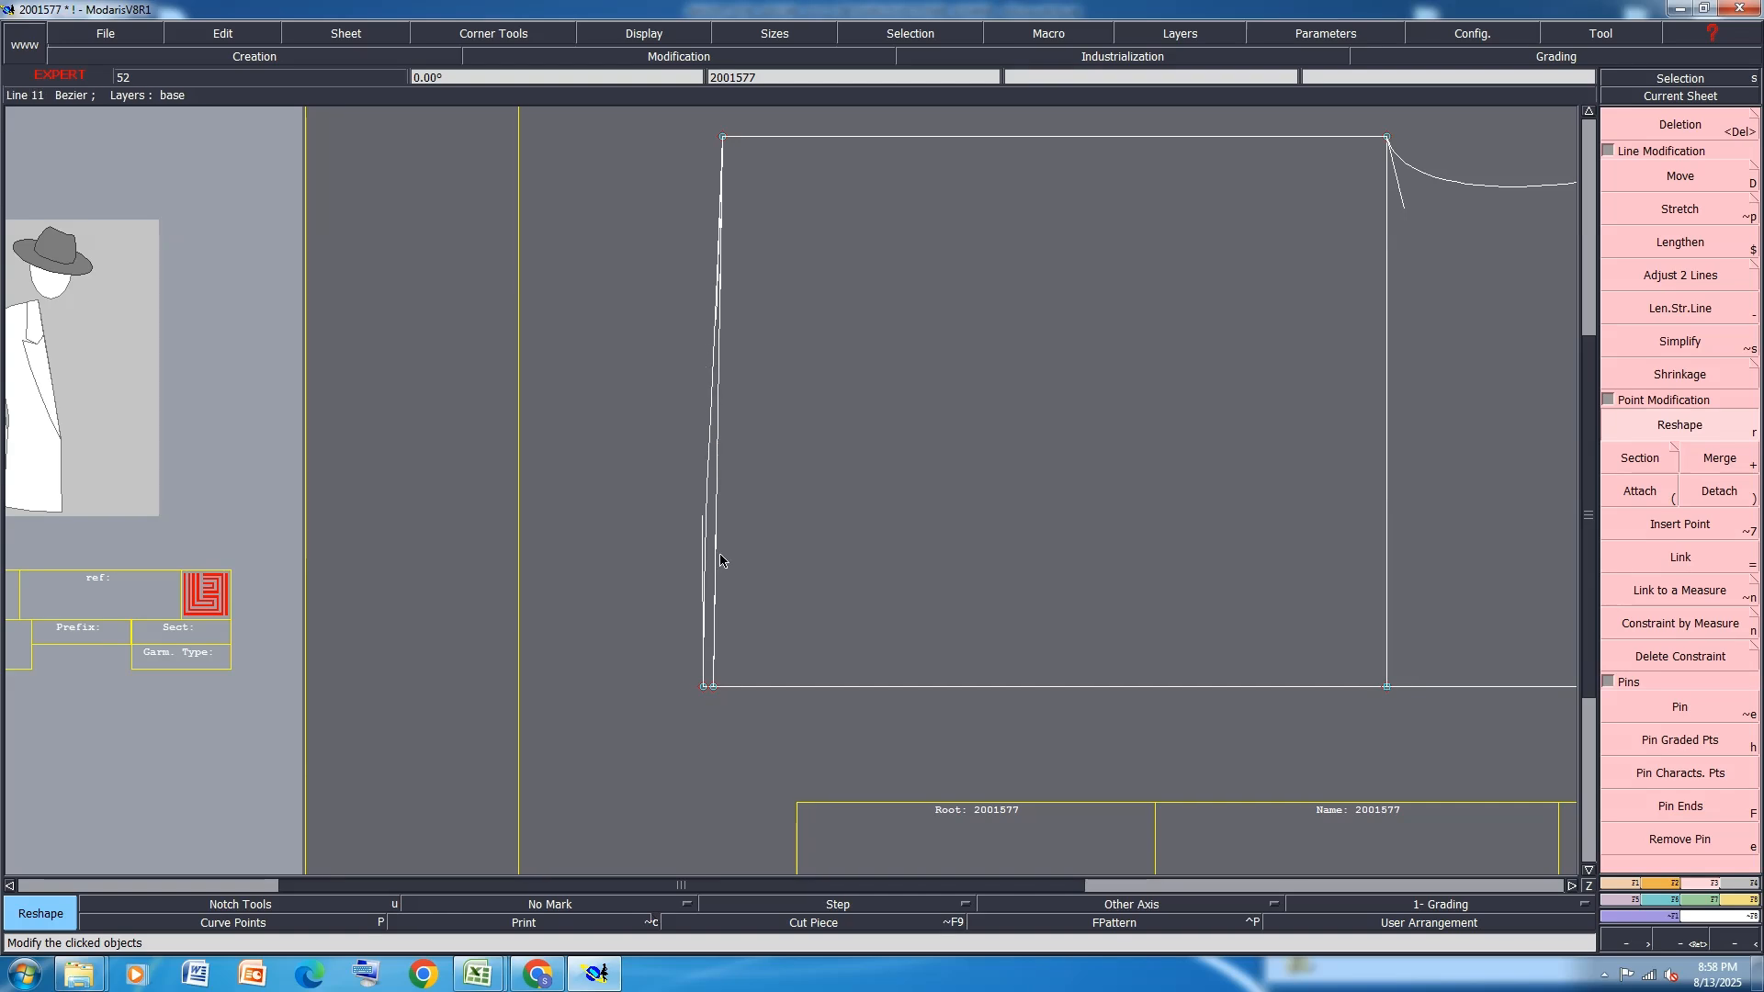
left_click(715, 548)
scroll(662, 412, "down", 1)
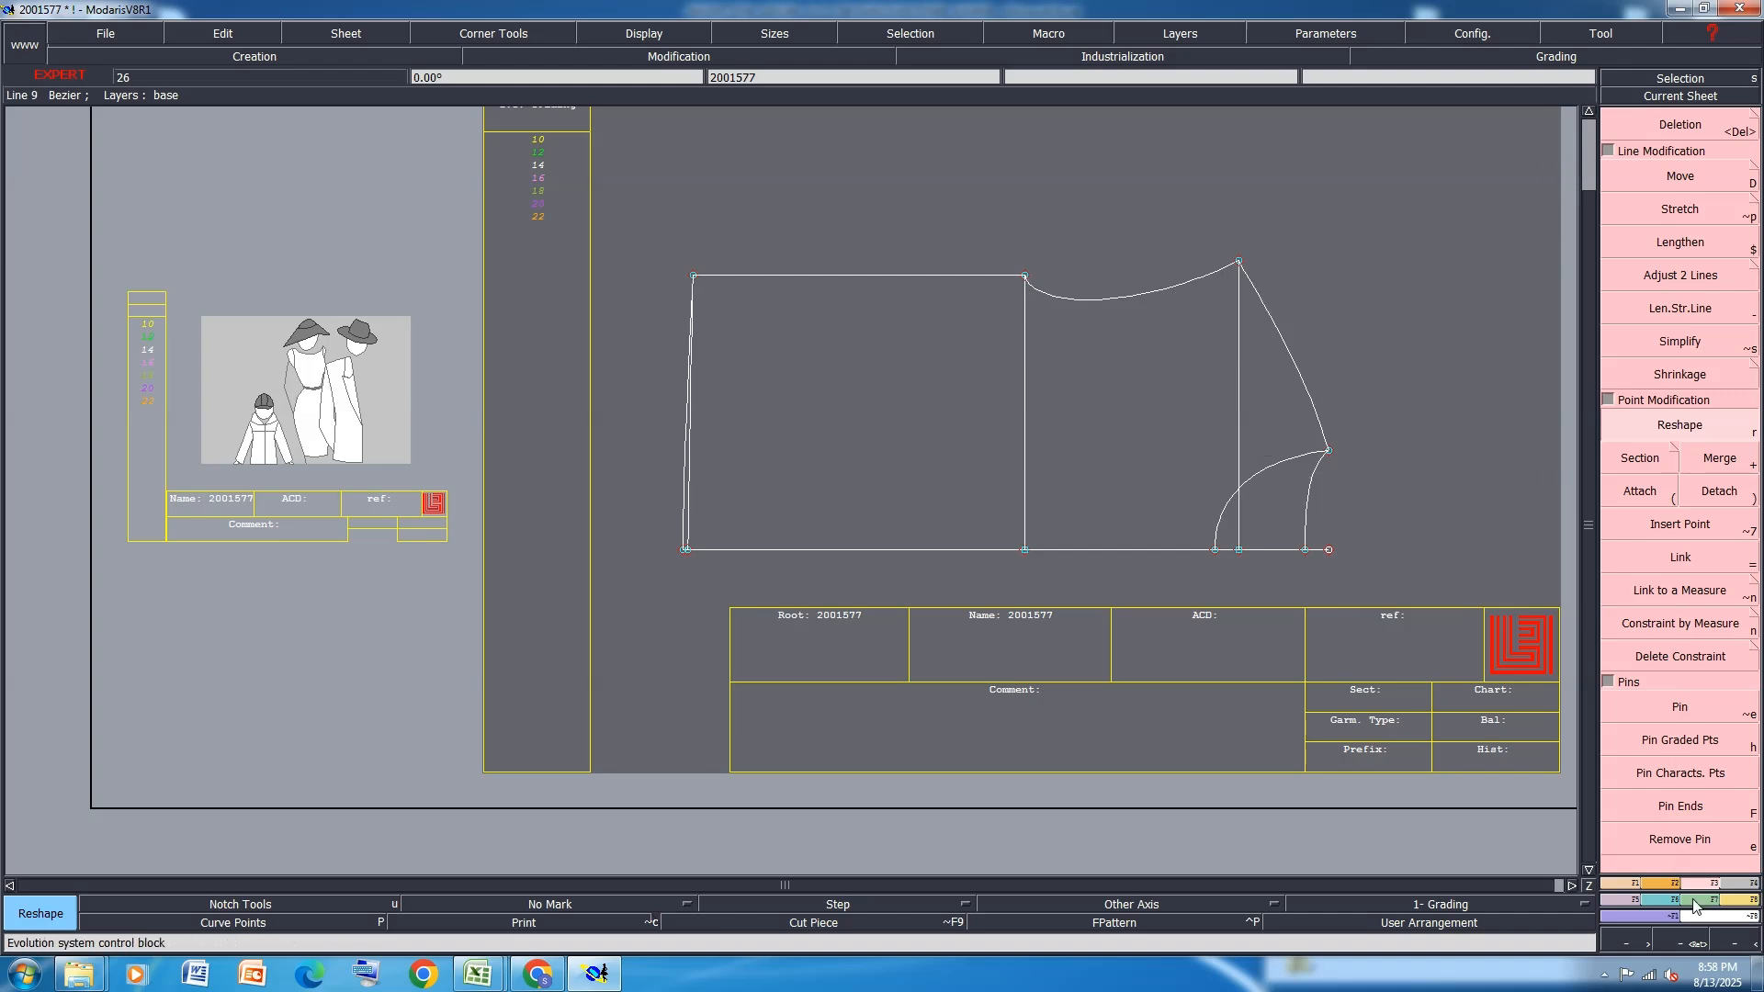
Try mirroring the hem curve about a symmetry axis along the side seam at the hem corner
key("F1")
left_click(1698, 696)
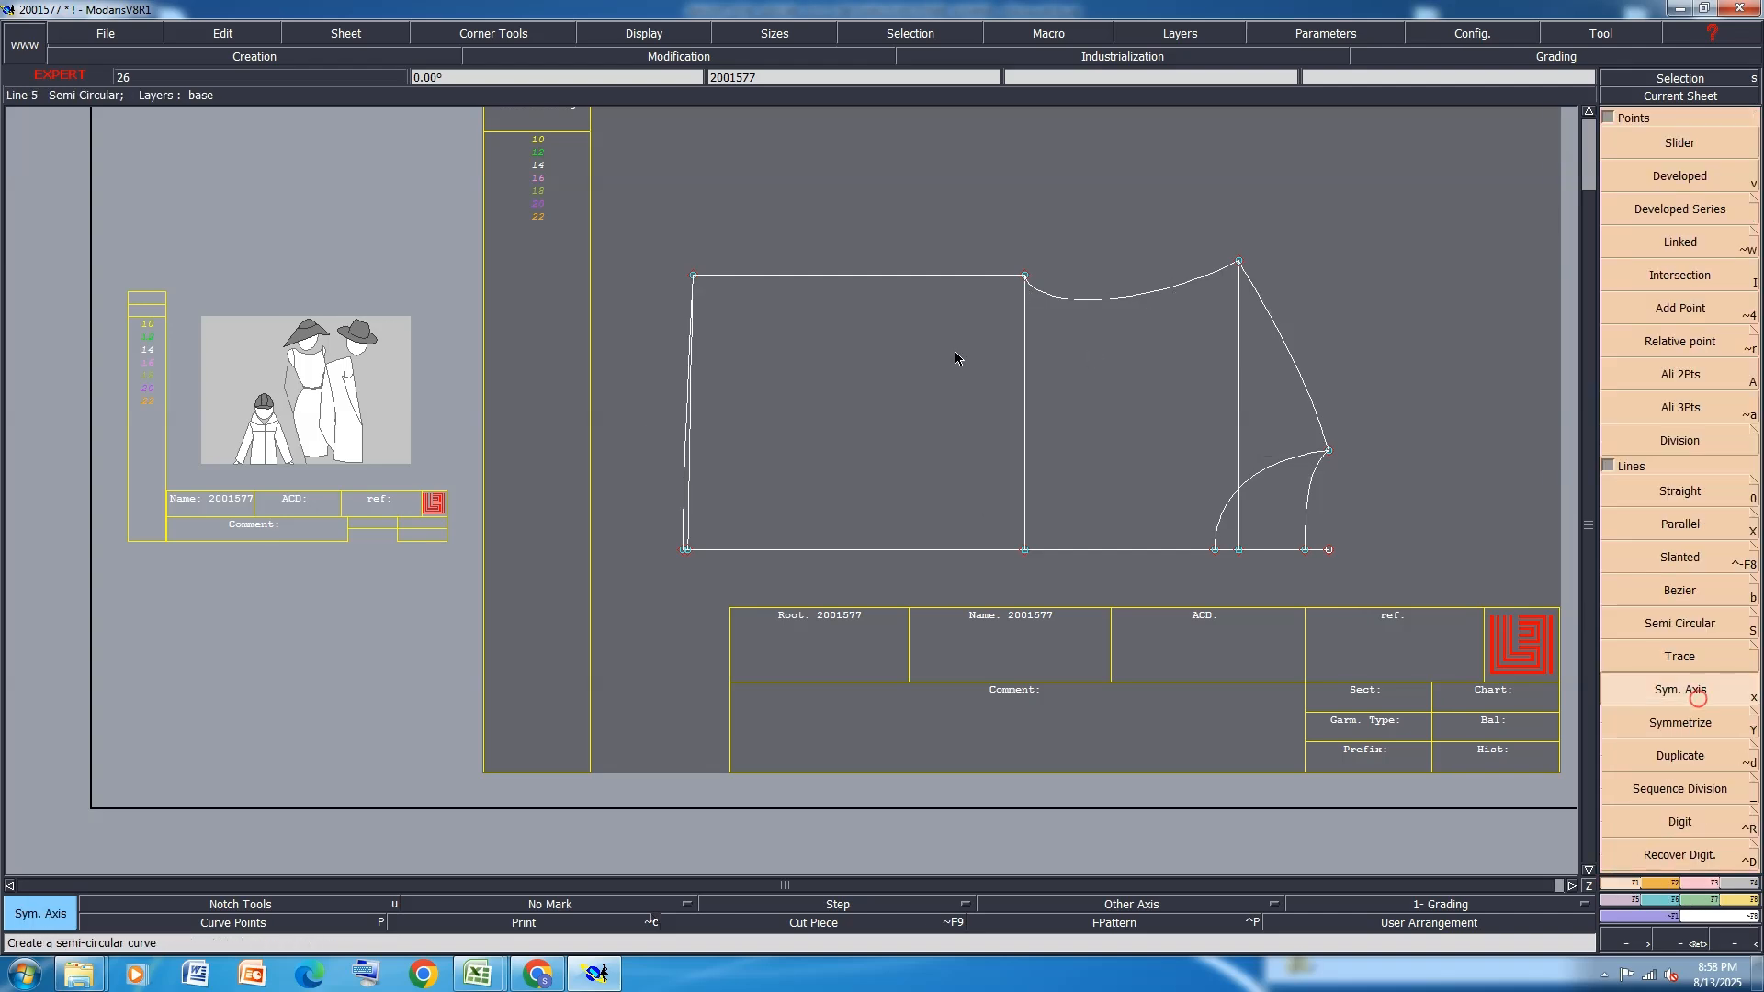
left_click(736, 276)
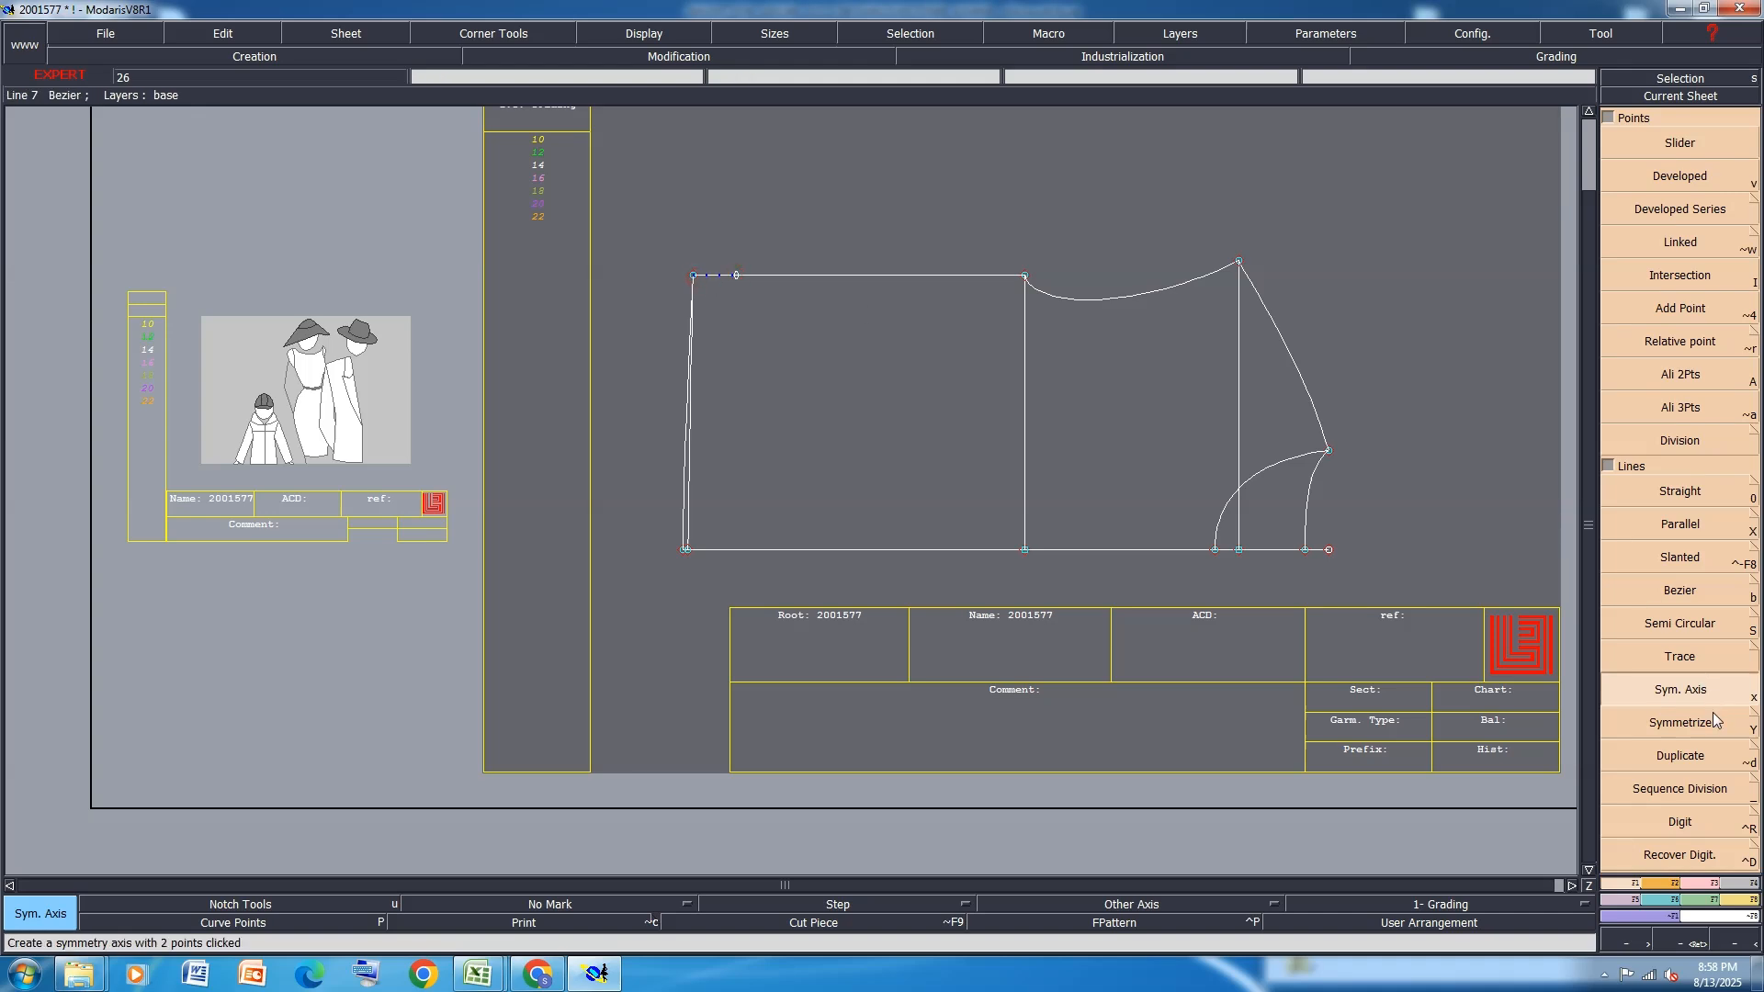
left_click(694, 505)
scroll(743, 336, "up", 3)
scroll(715, 355, "down", 5)
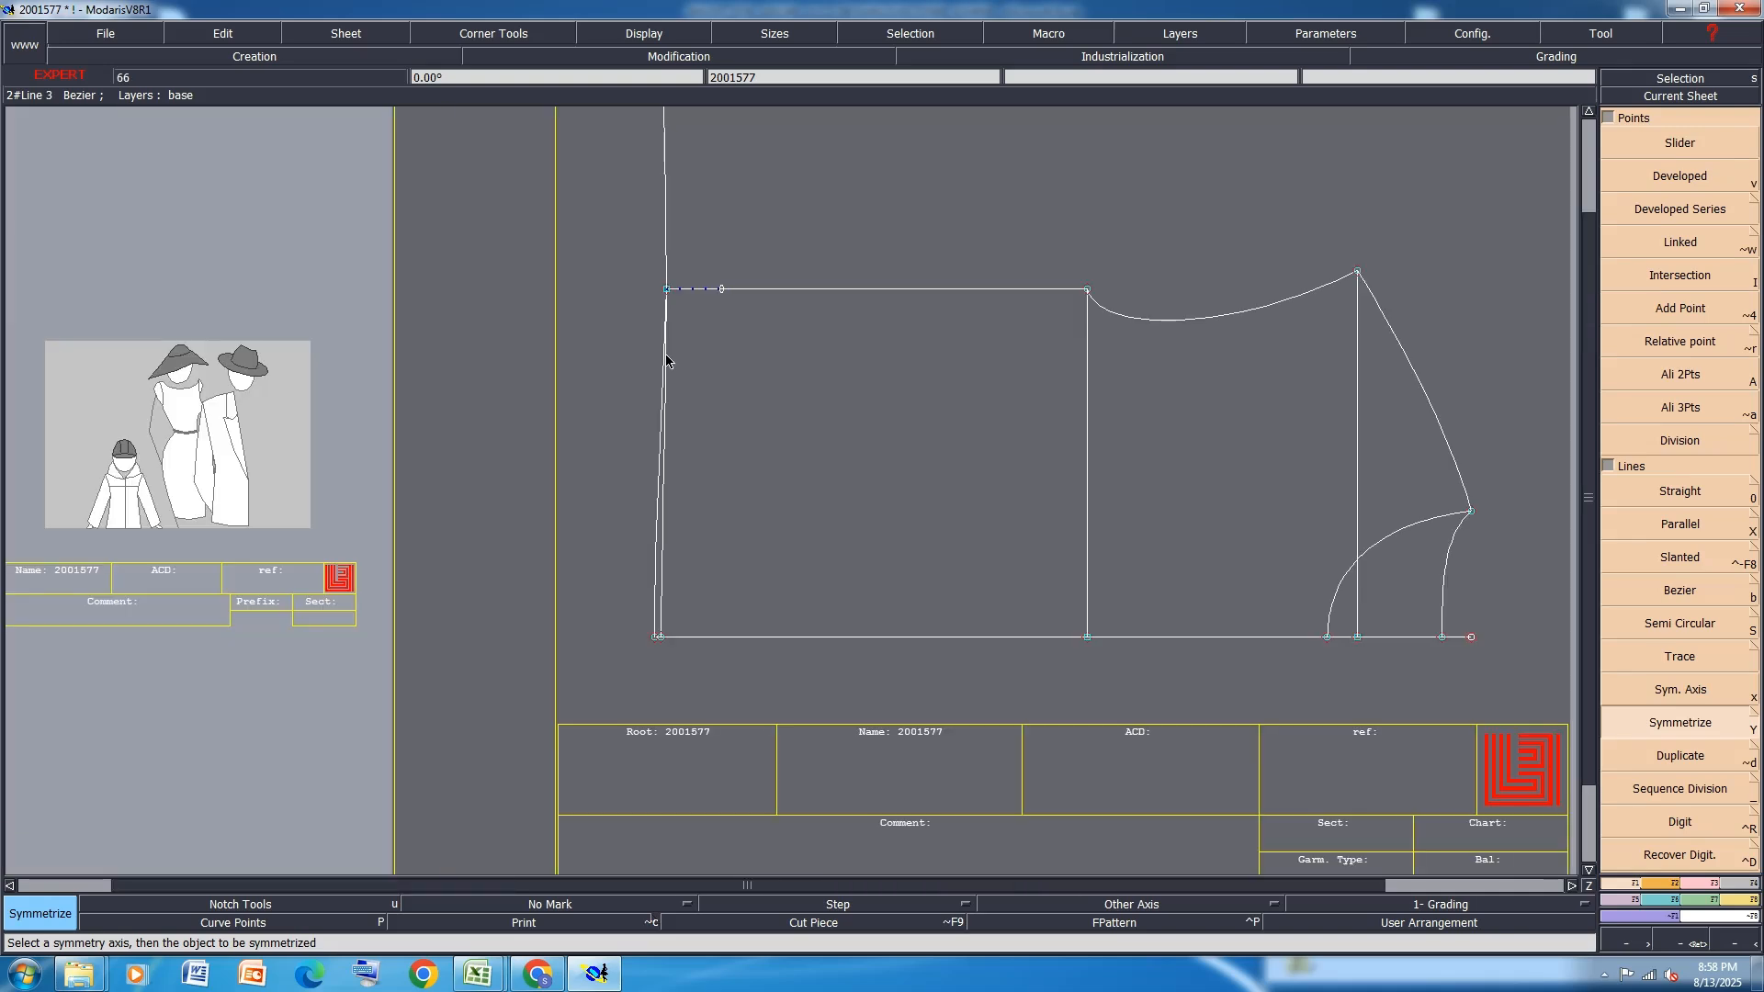
scroll(716, 355, "up", 1)
key("ctrl+z")
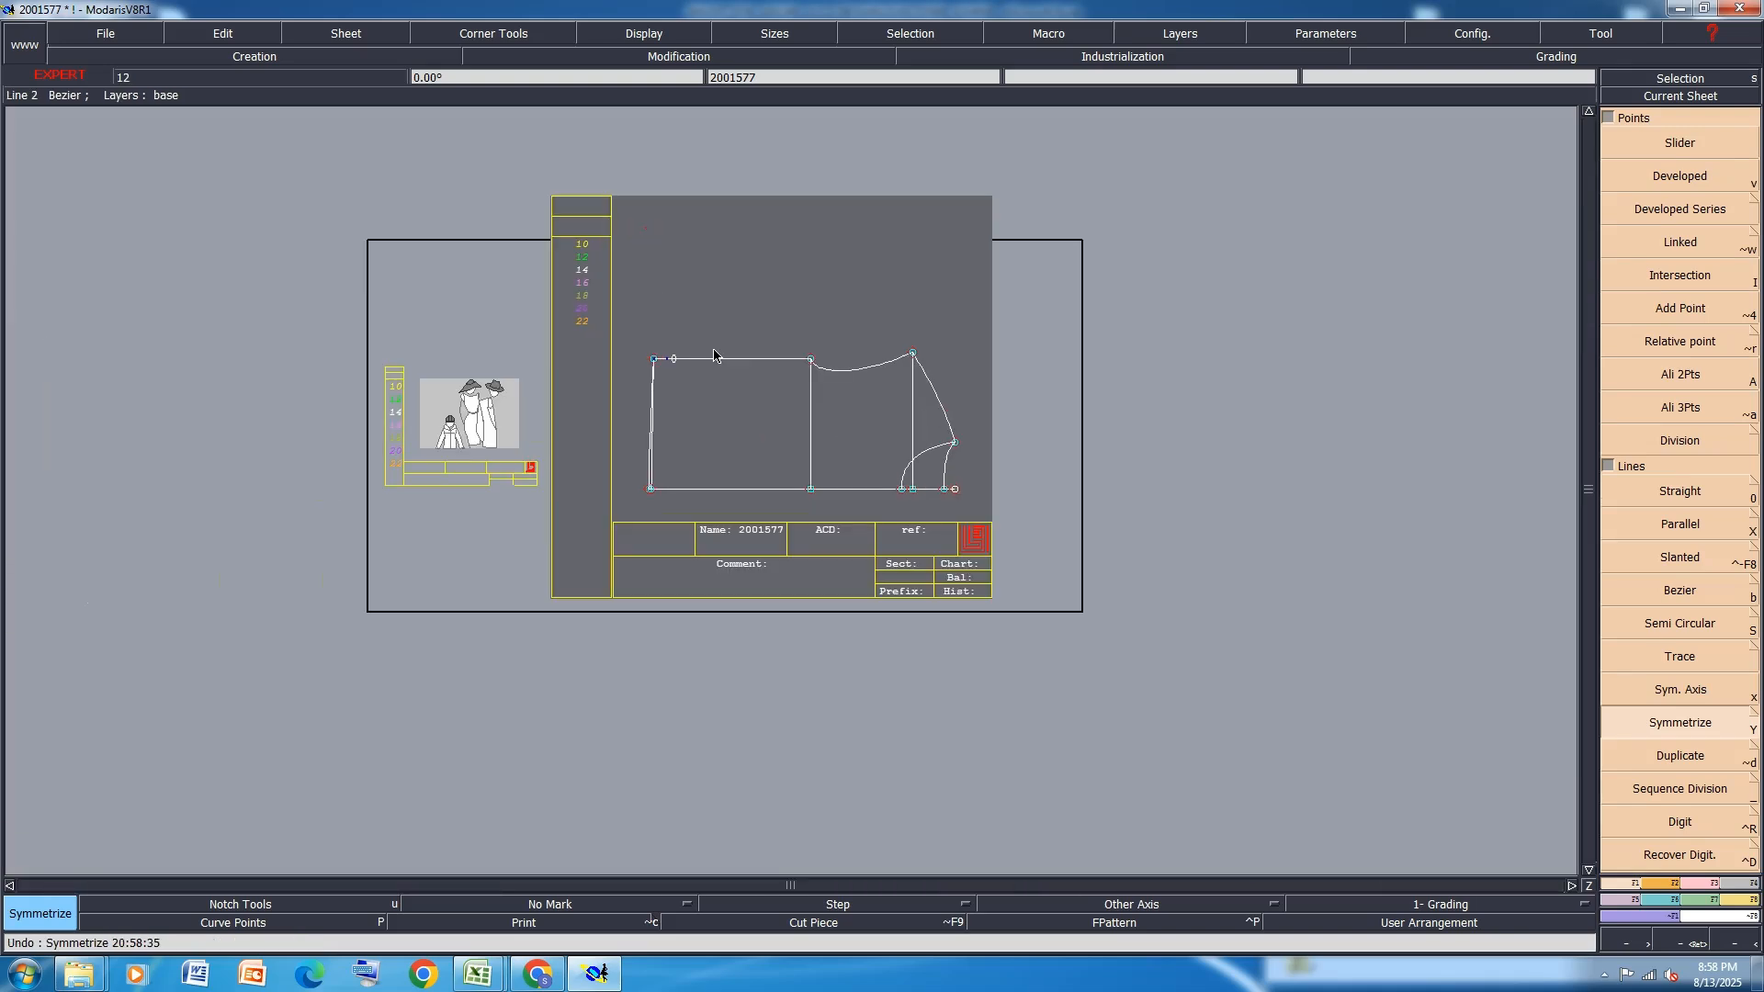
key("ctrl+z")
Try mirroring the armhole curve about a symmetry axis along the side seam at the underarm point
left_click(1726, 693)
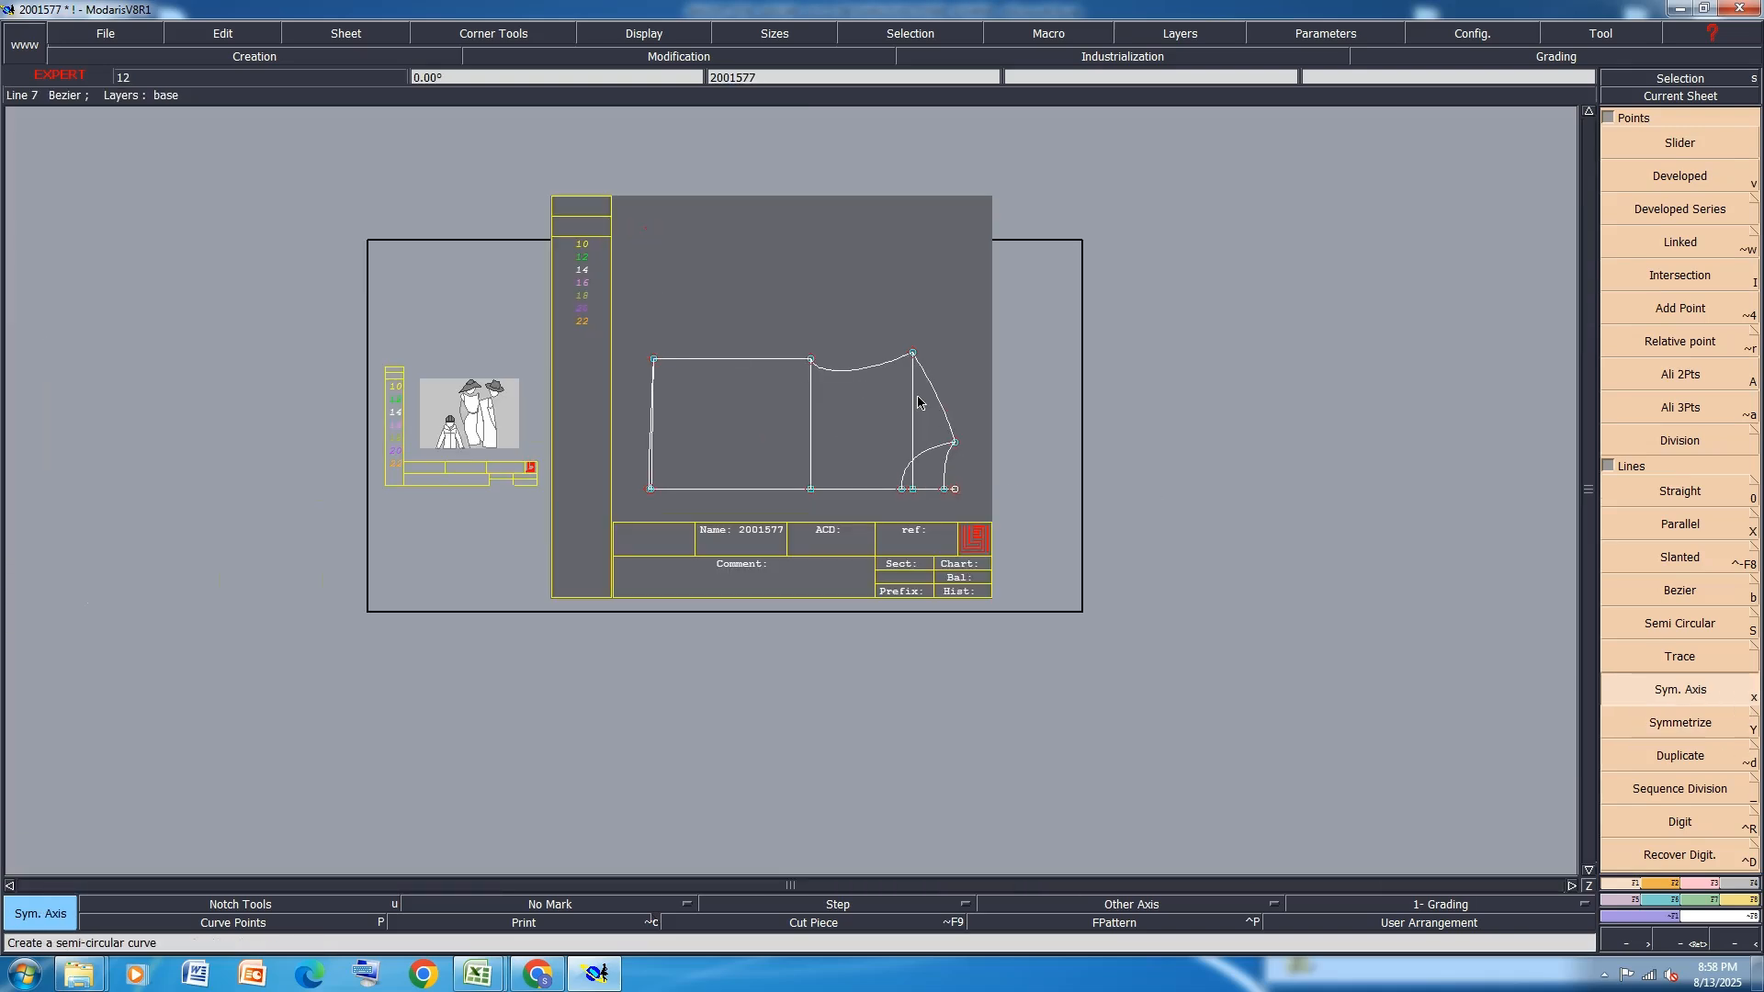
scroll(818, 372, "up", 1)
left_click(809, 356)
left_click(770, 356)
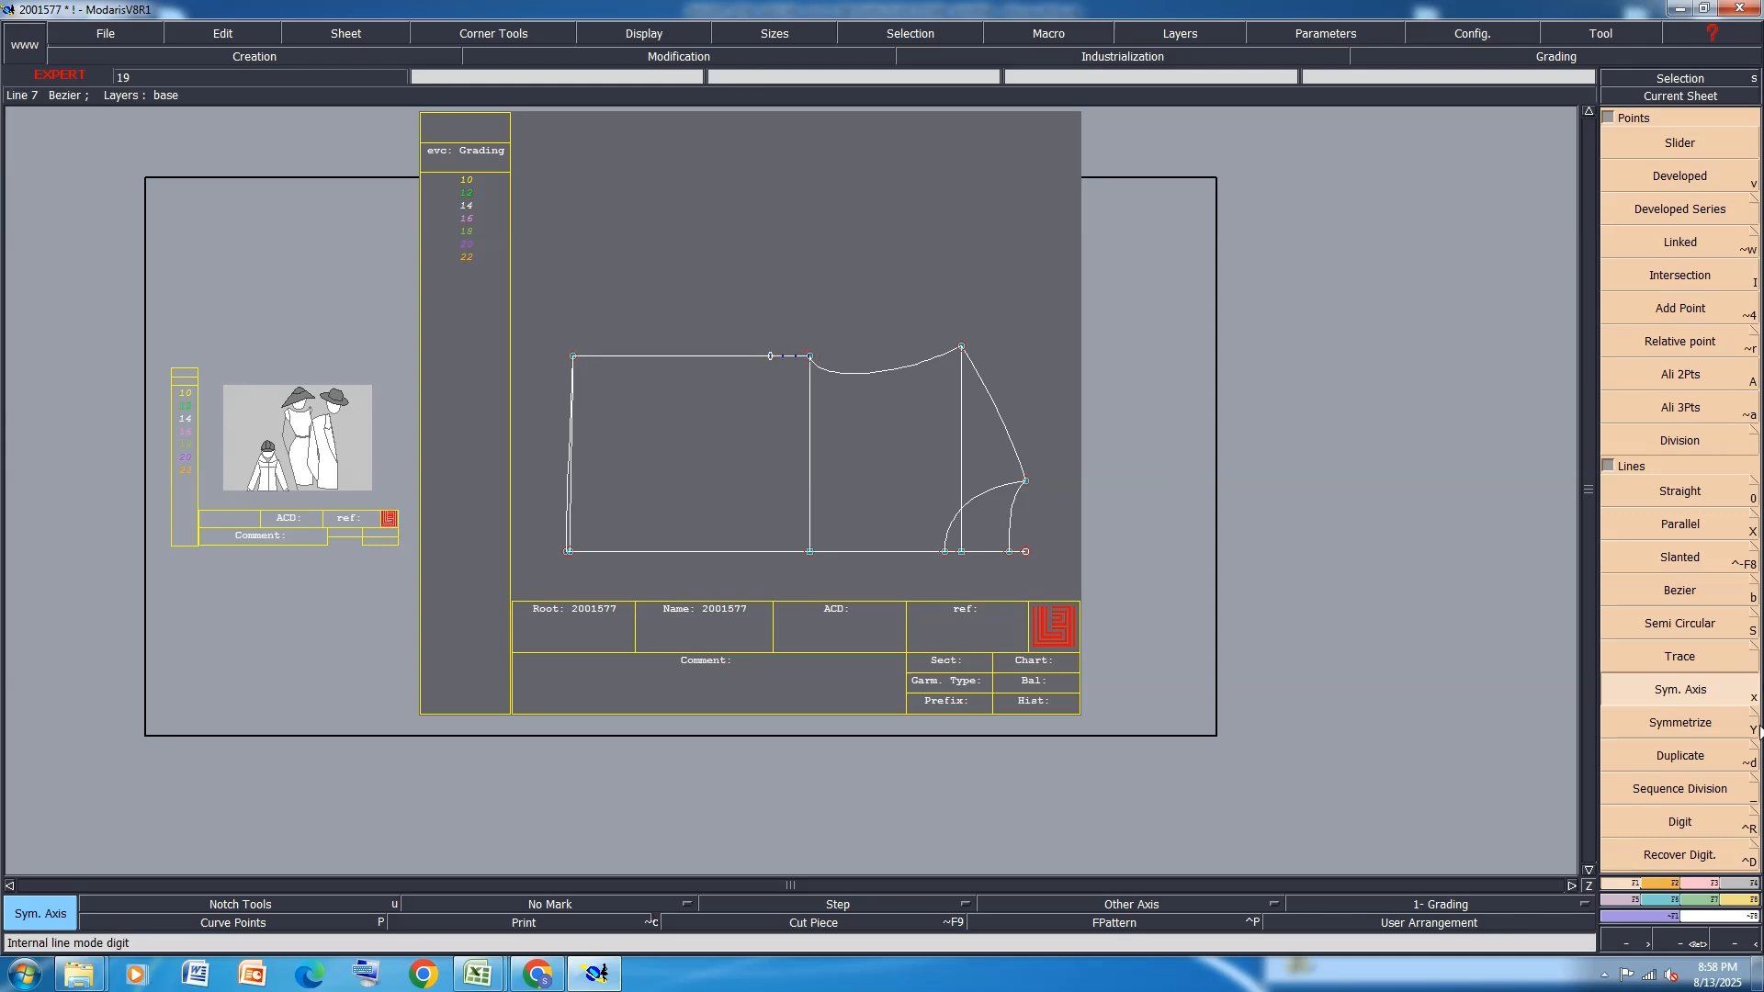
left_click(1687, 726)
left_click(871, 371)
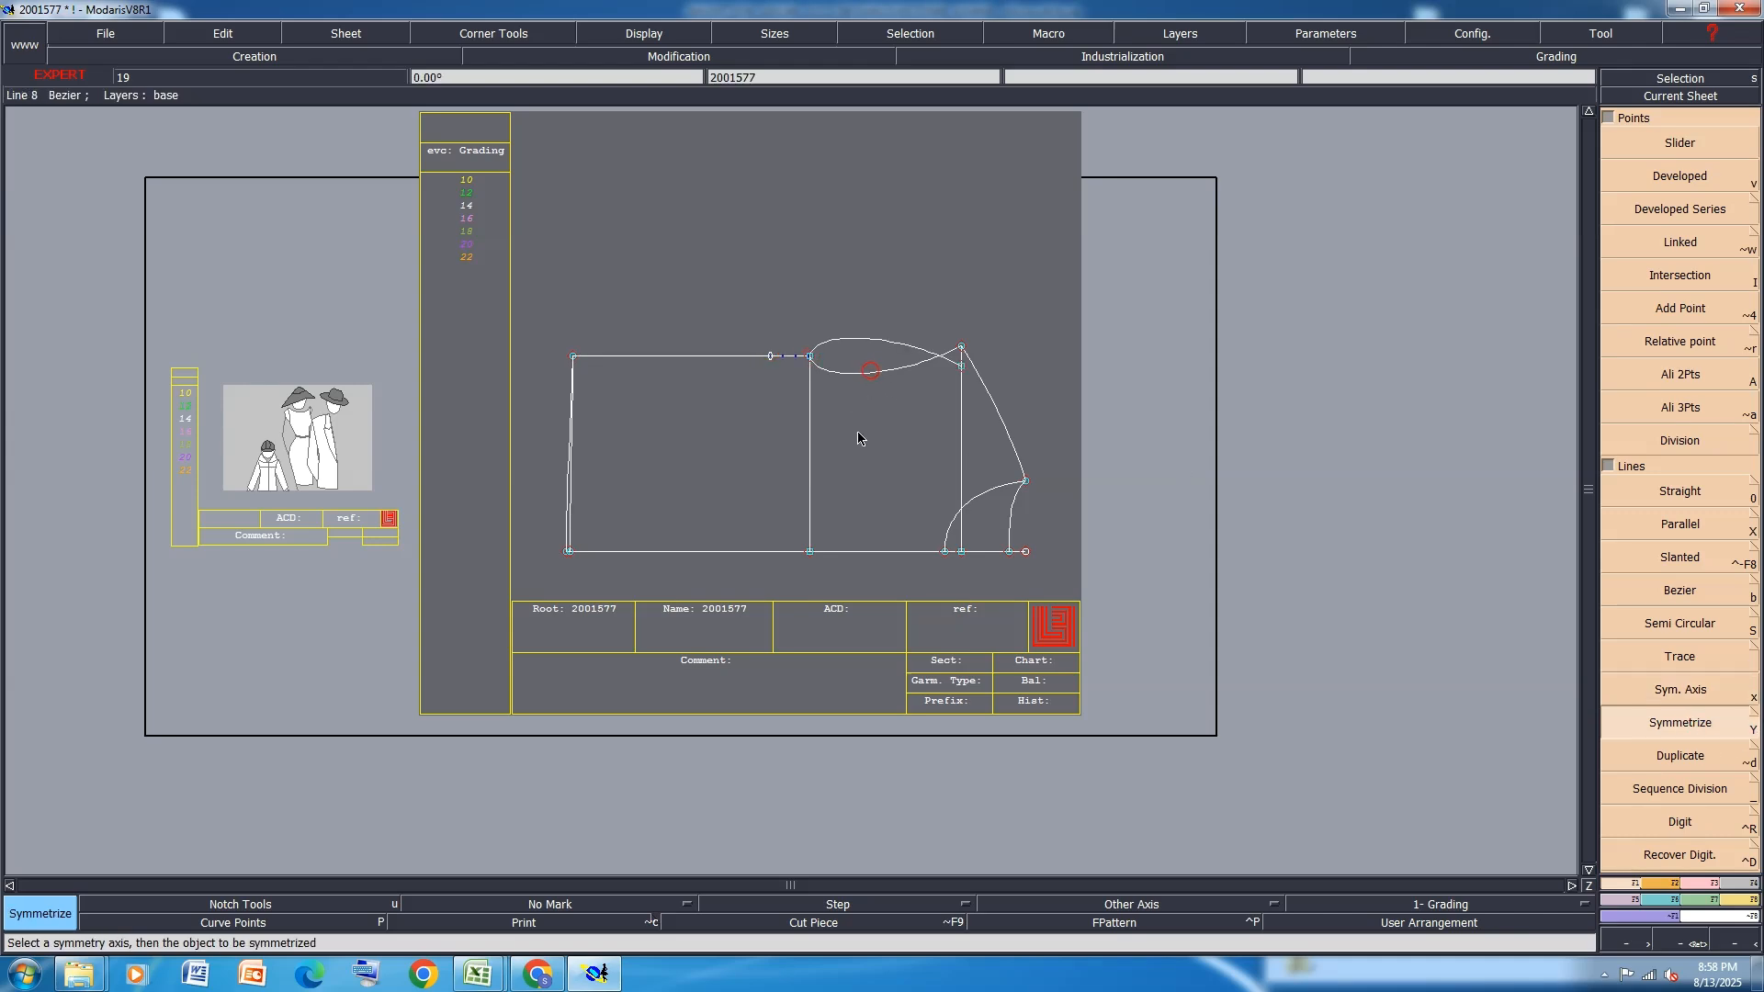
key("ctrl+z")
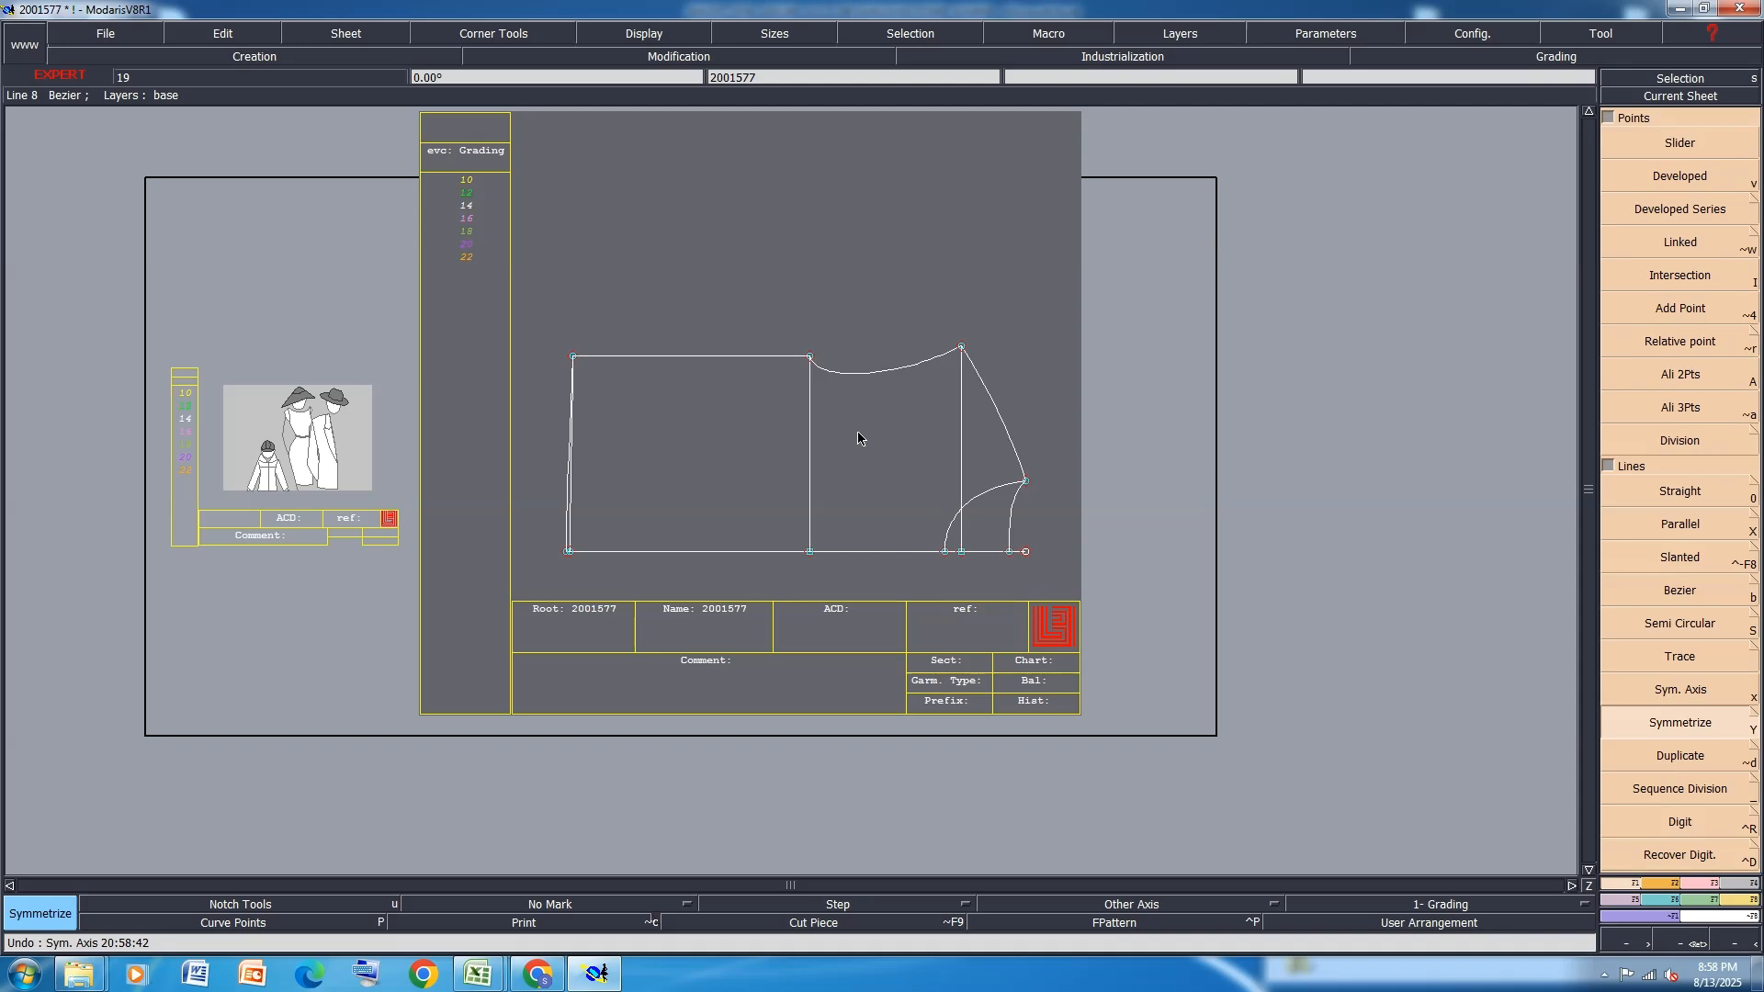
Arrange all sheets on the desk and save the model, accepting the anomaly notice
key("ctrl+s")
left_click(779, 590)
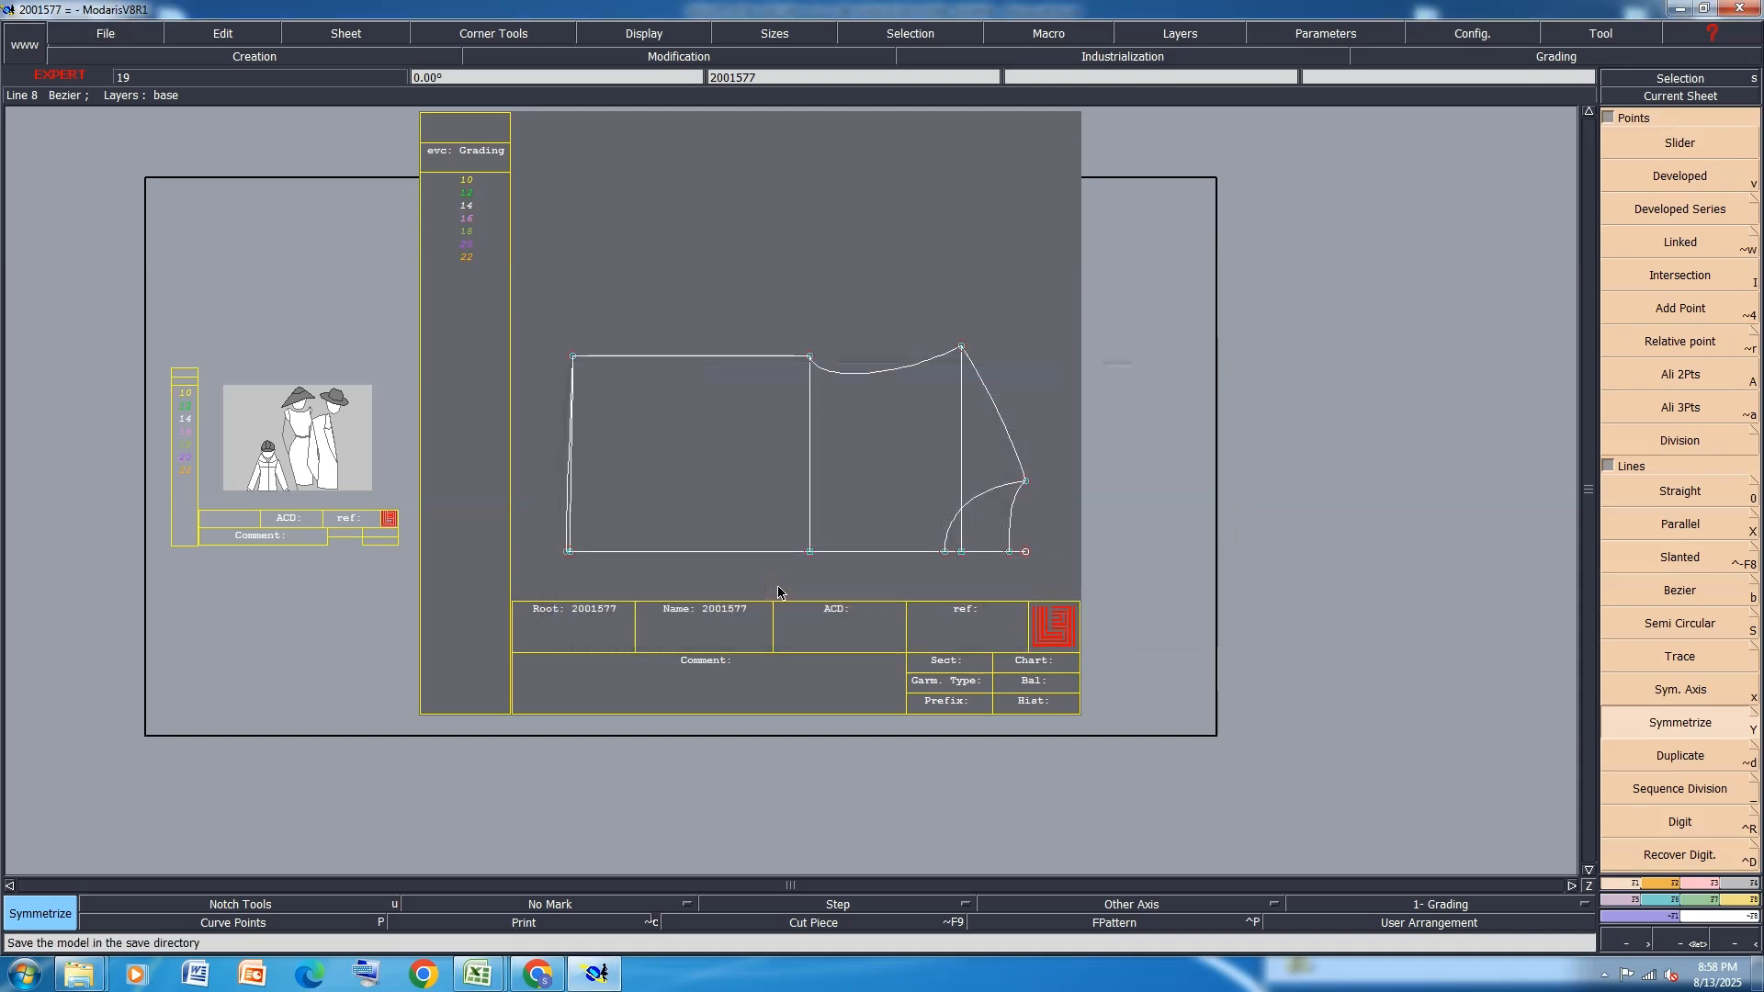
key("a")
key("j")
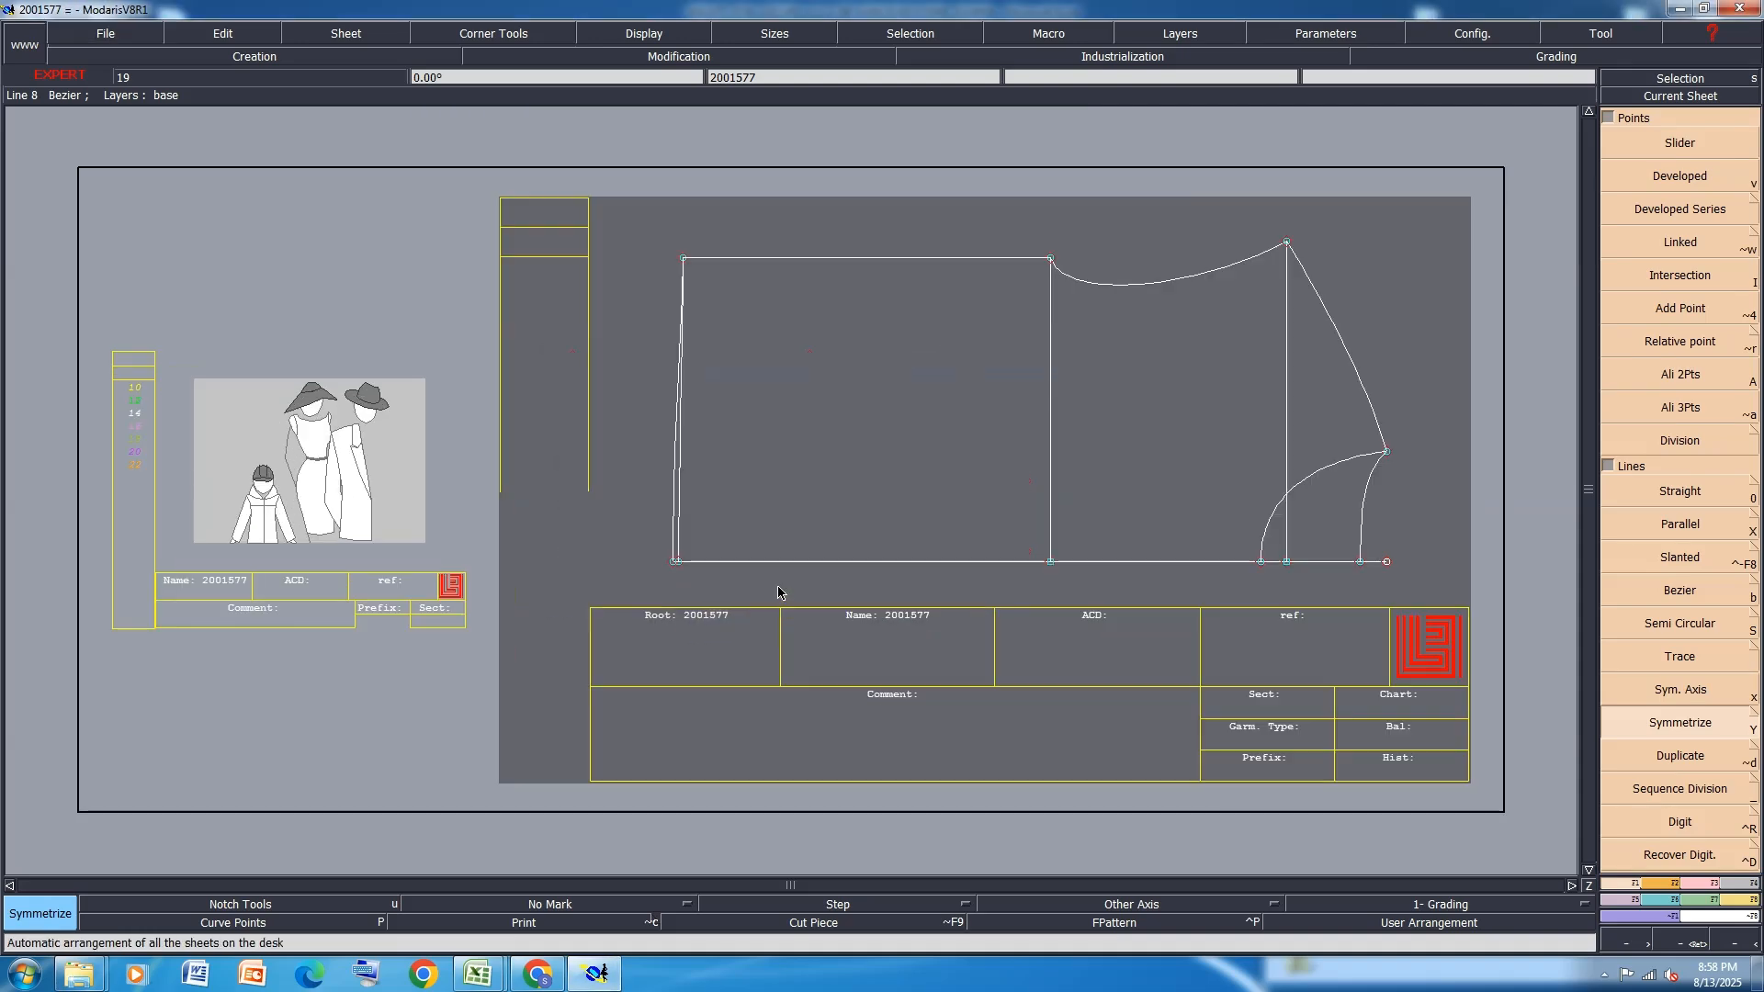
key("ctrl+s")
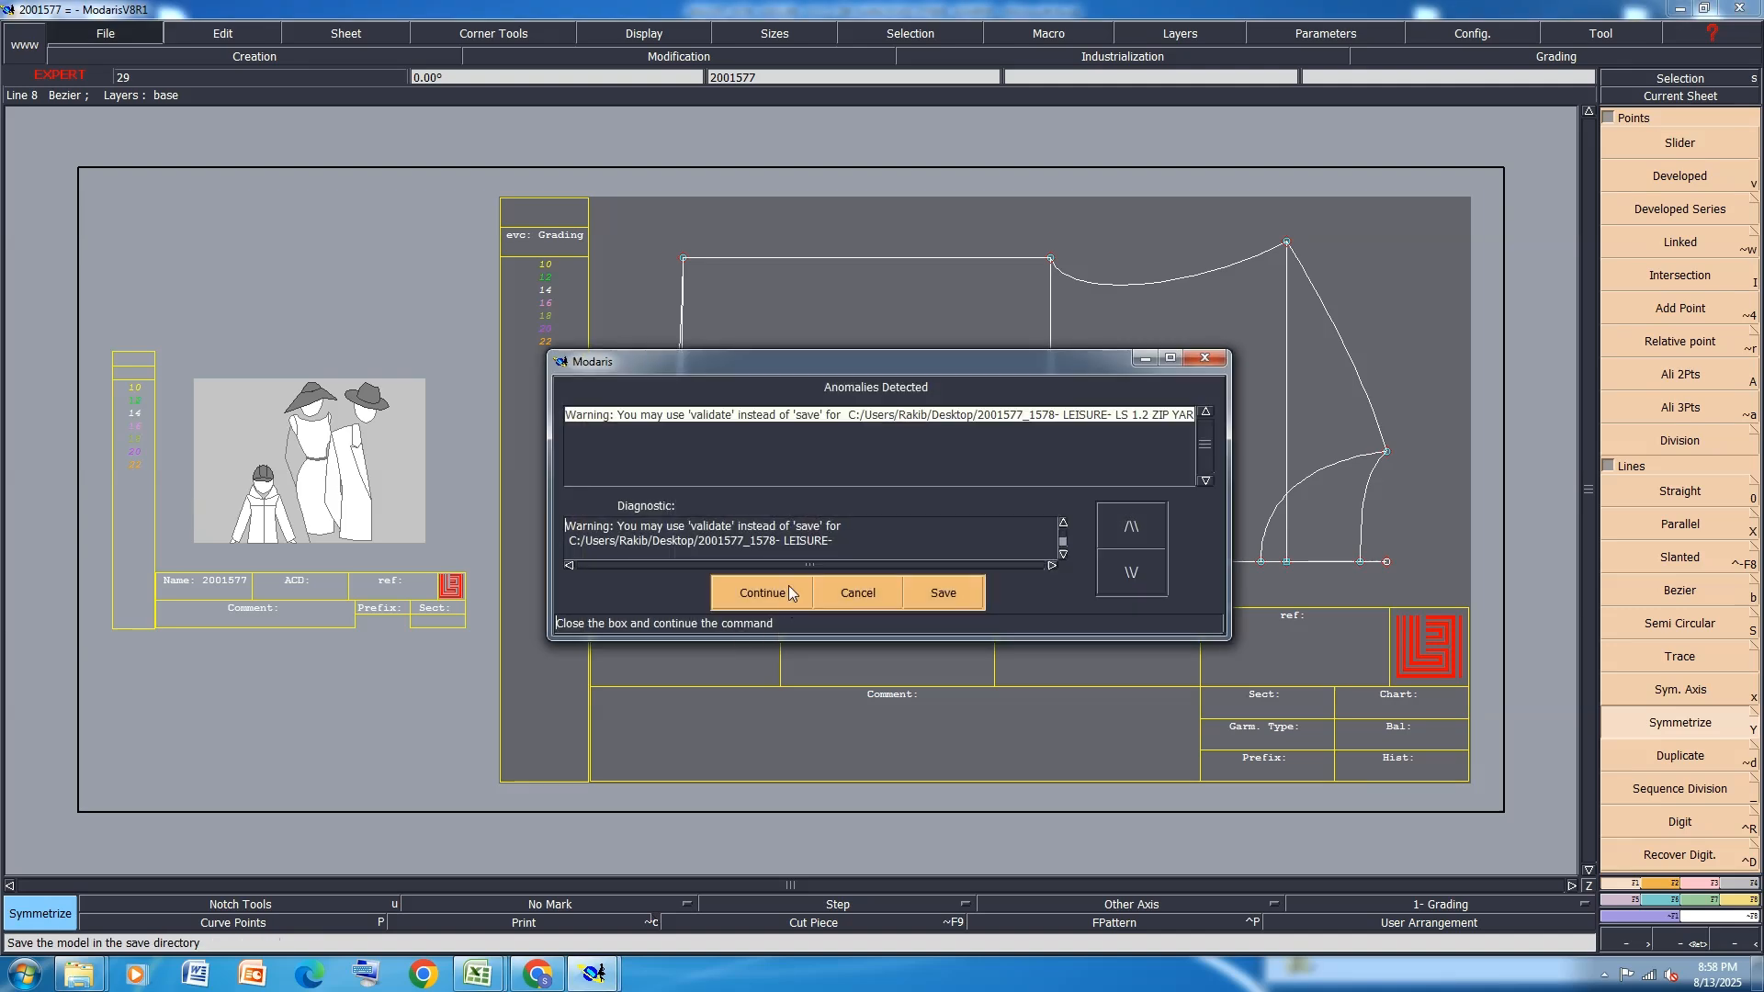
left_click(763, 593)
Switch to the Excel production size specification and check the armhole circumference measurements
scroll(1438, 528, "up", 2)
scroll(1187, 526, "up", 3)
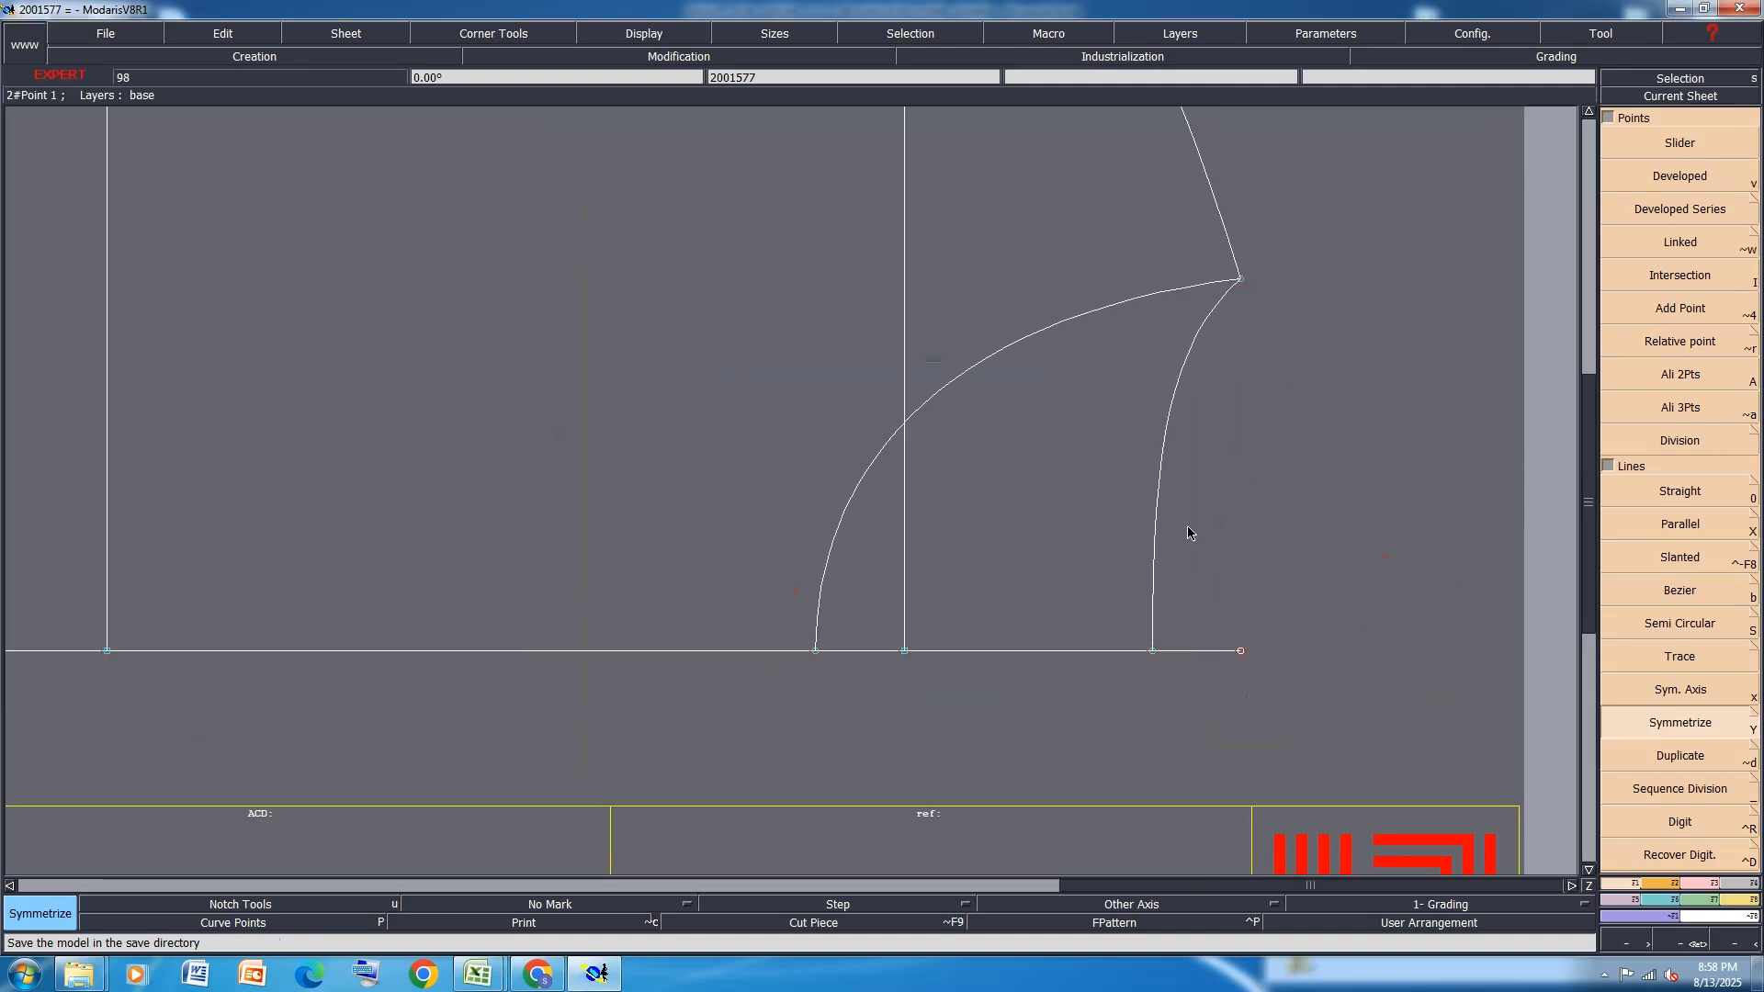
scroll(1187, 526, "down", 3)
left_click(472, 984)
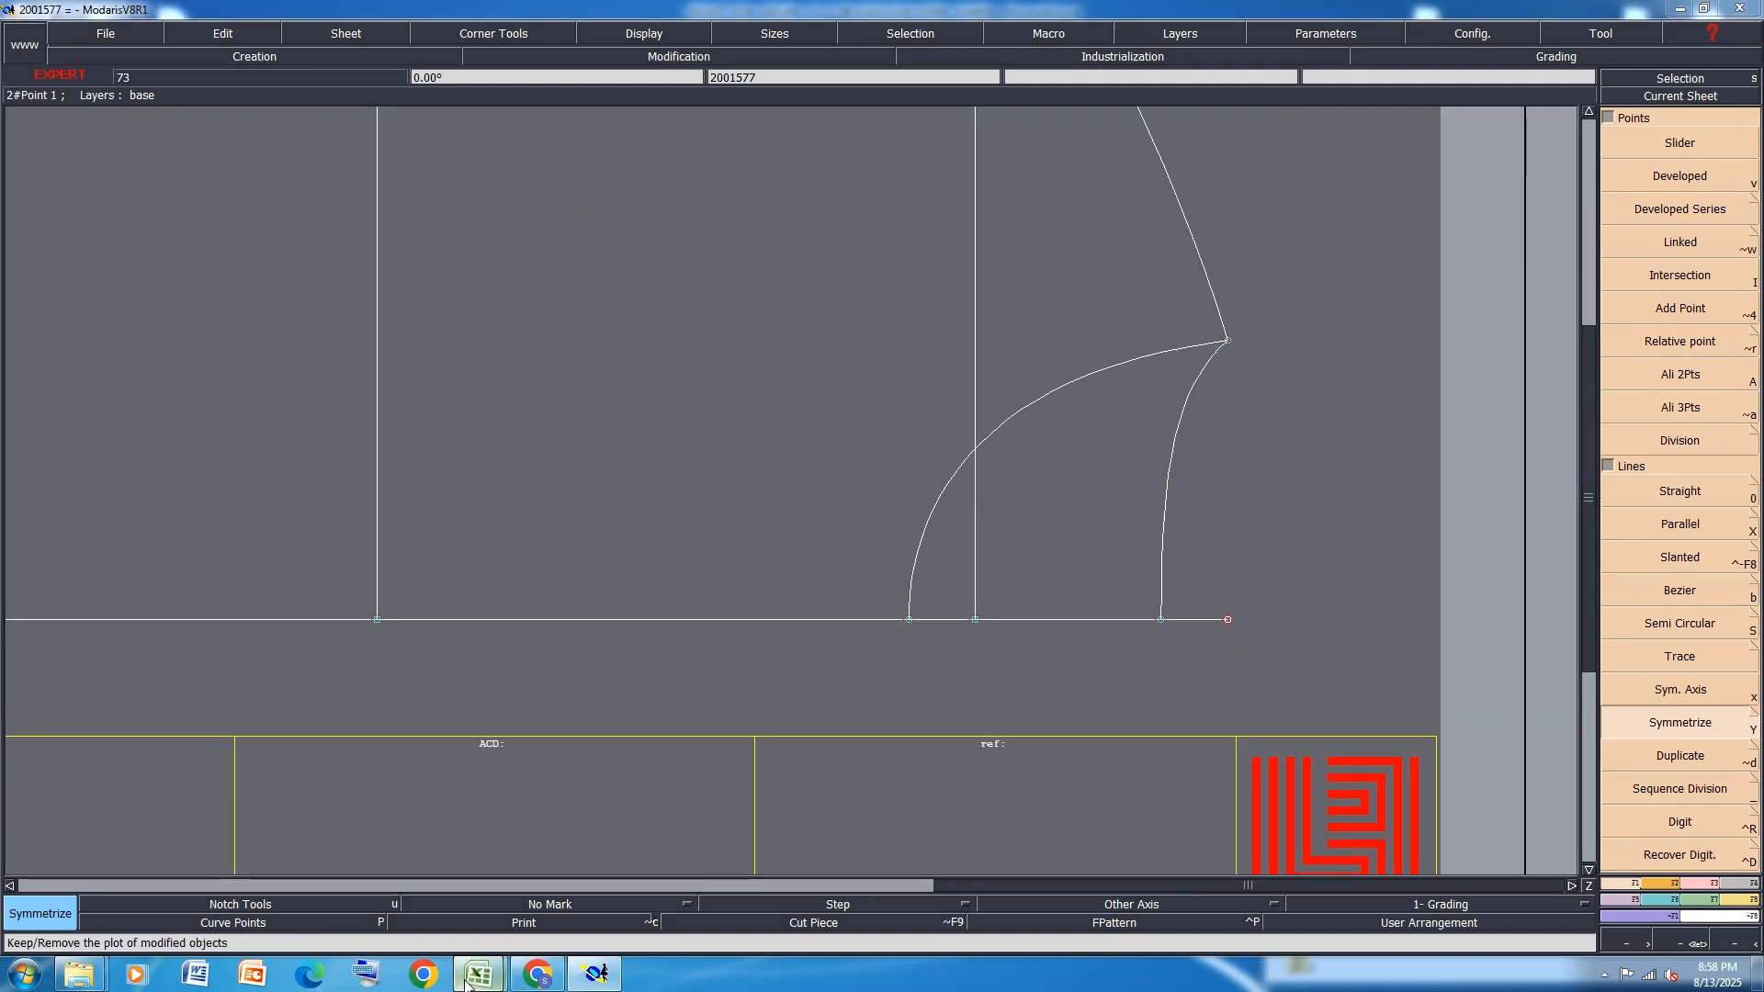
left_click(611, 914)
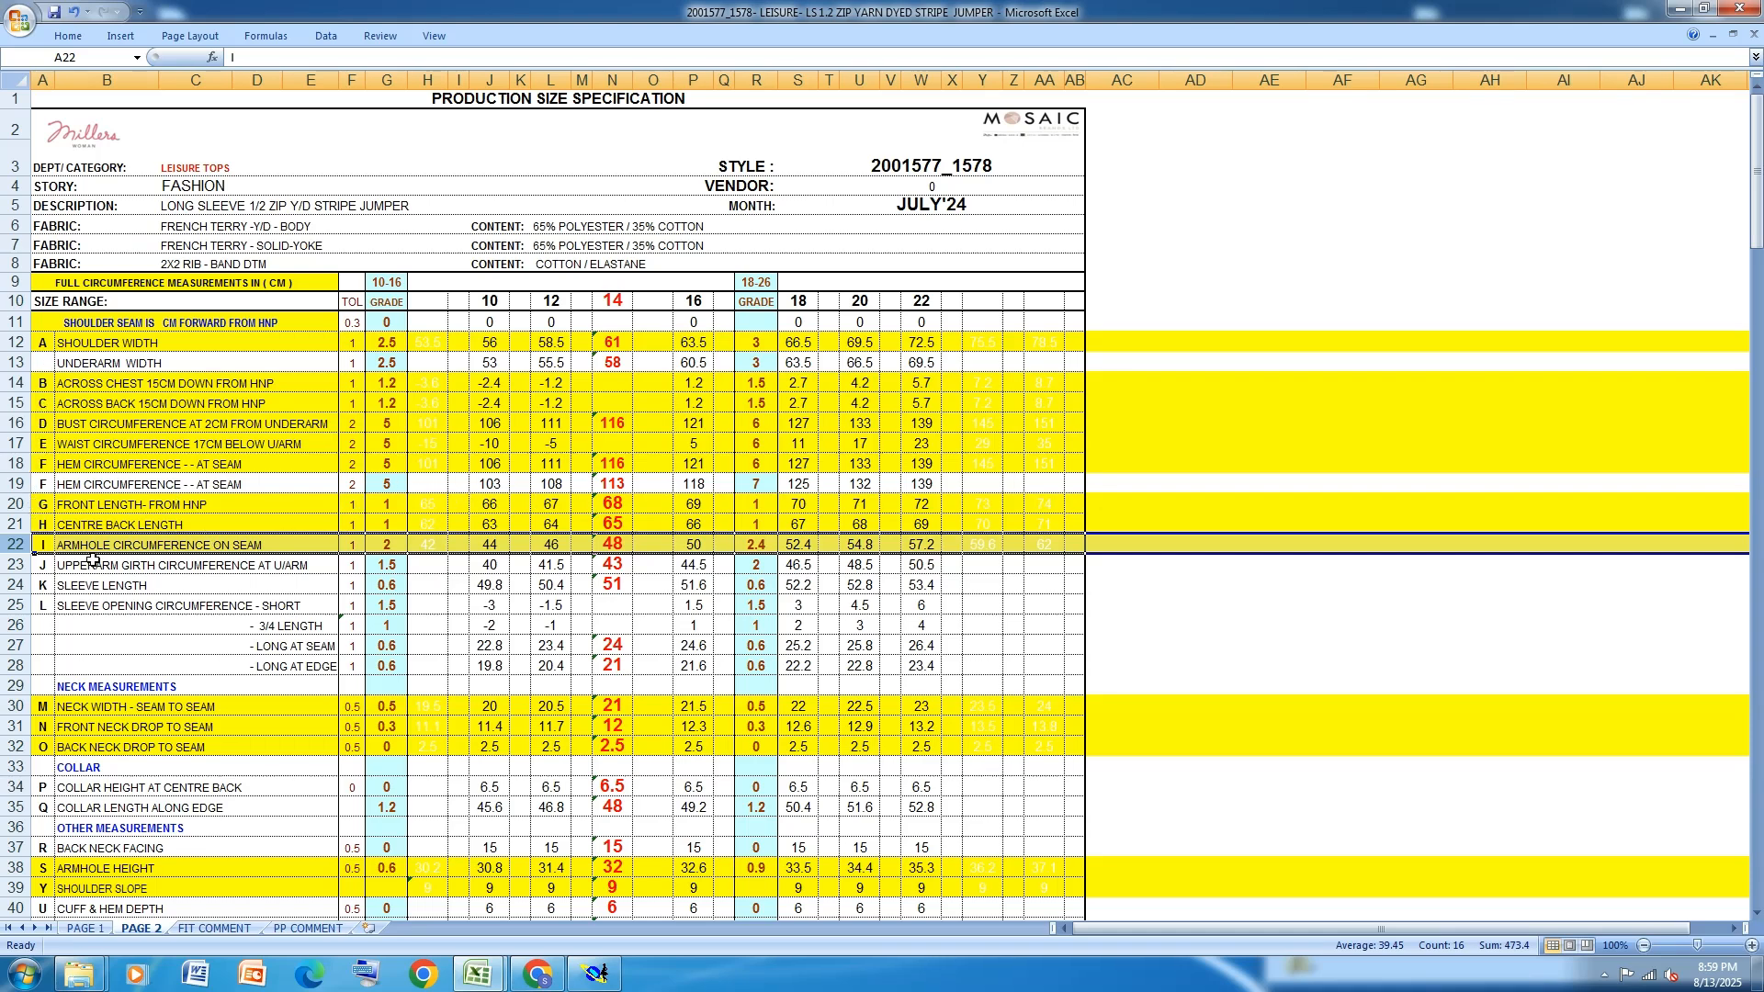
Highlight the entire Sleeve Length row in yellow in the size specification
left_click(16, 585)
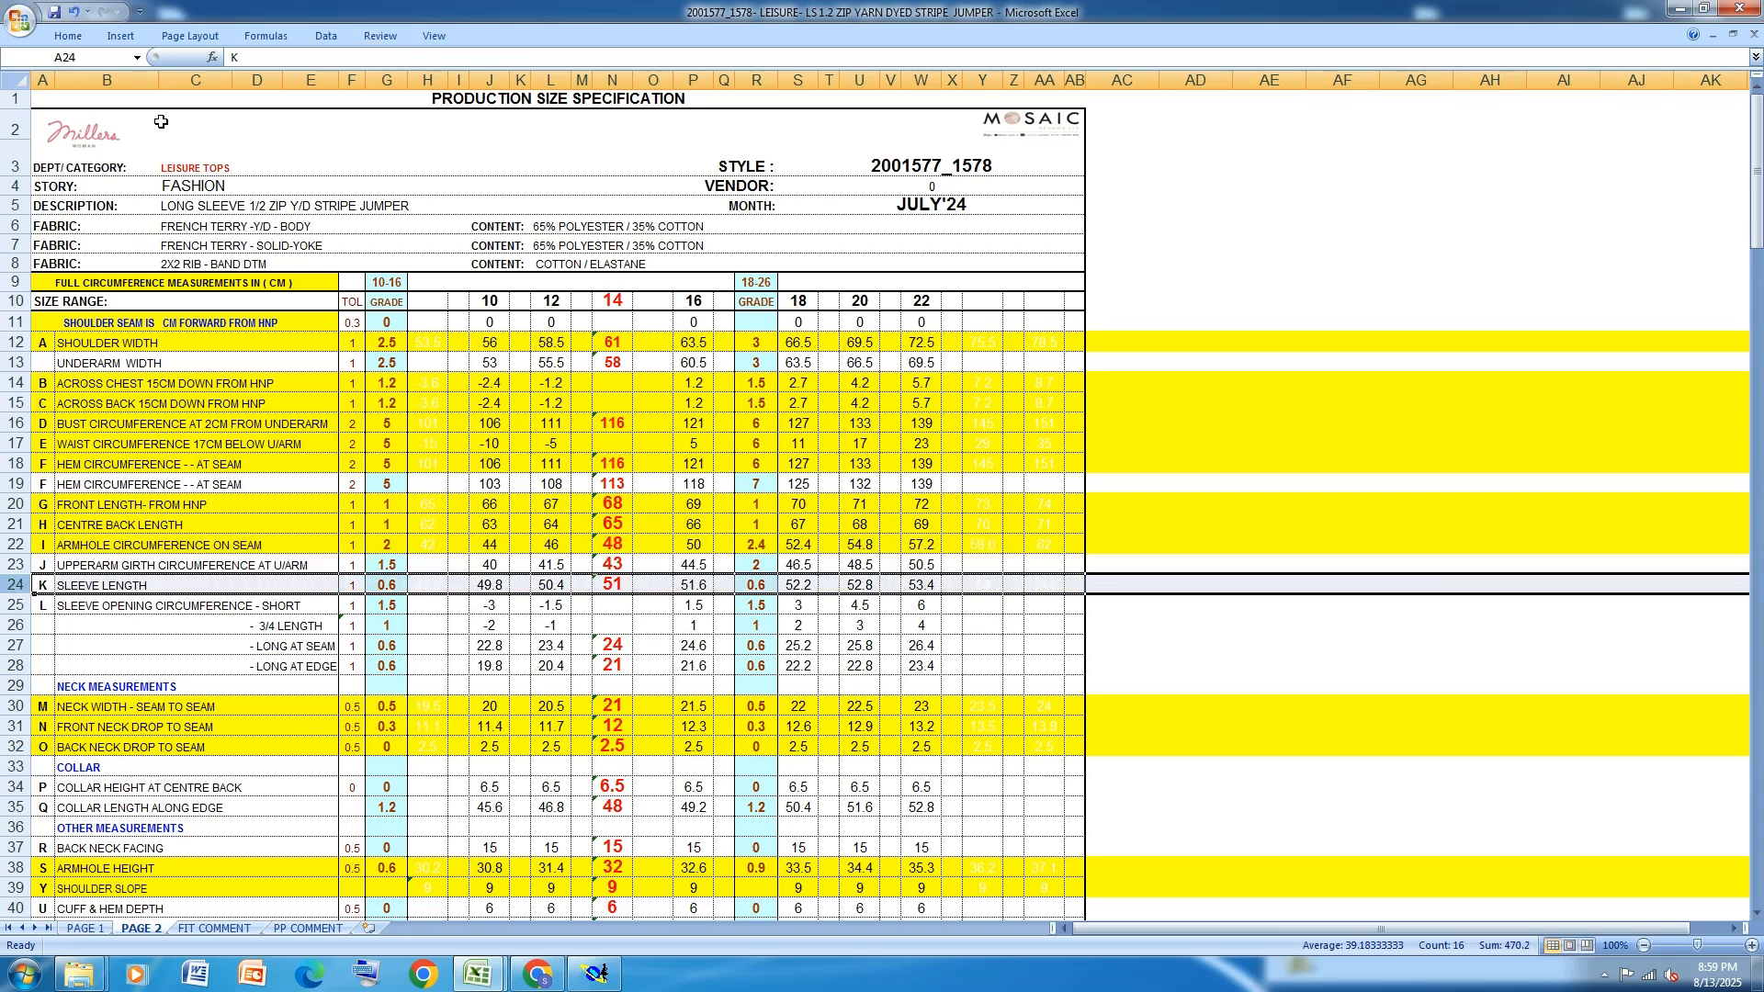
left_click(78, 36)
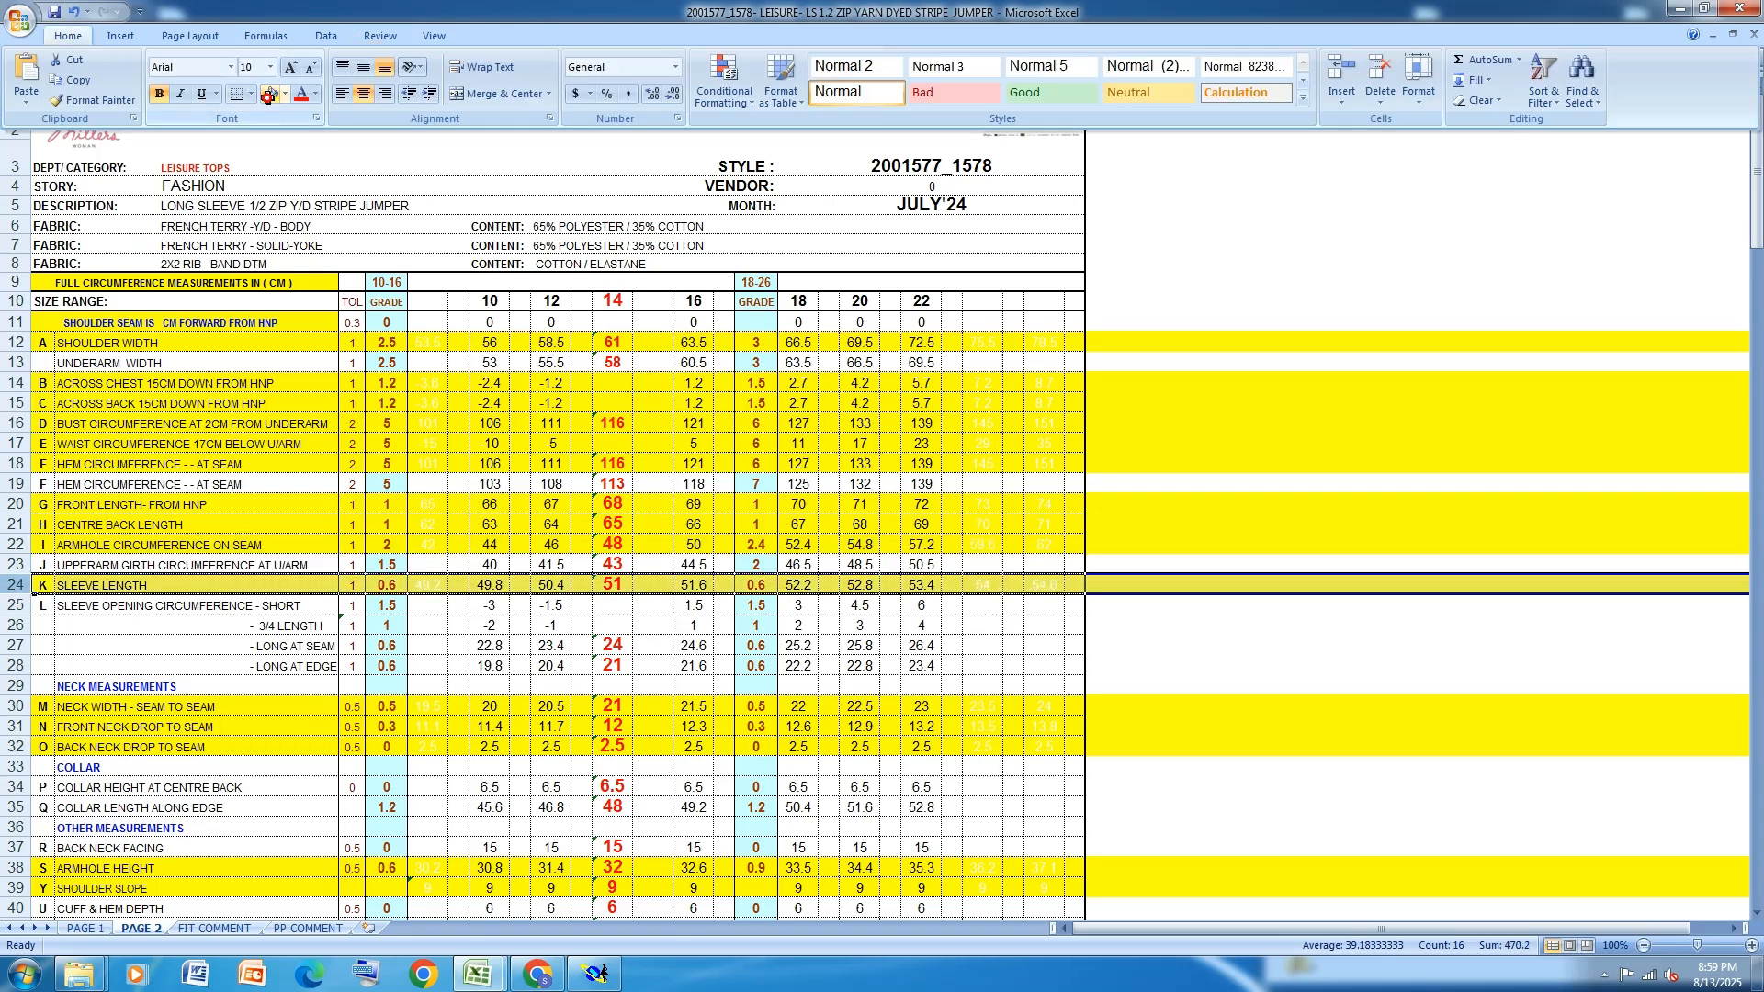
left_click(557, 909)
Switch to Modaris and create a new blank sheet in model 2001577
left_click(597, 973)
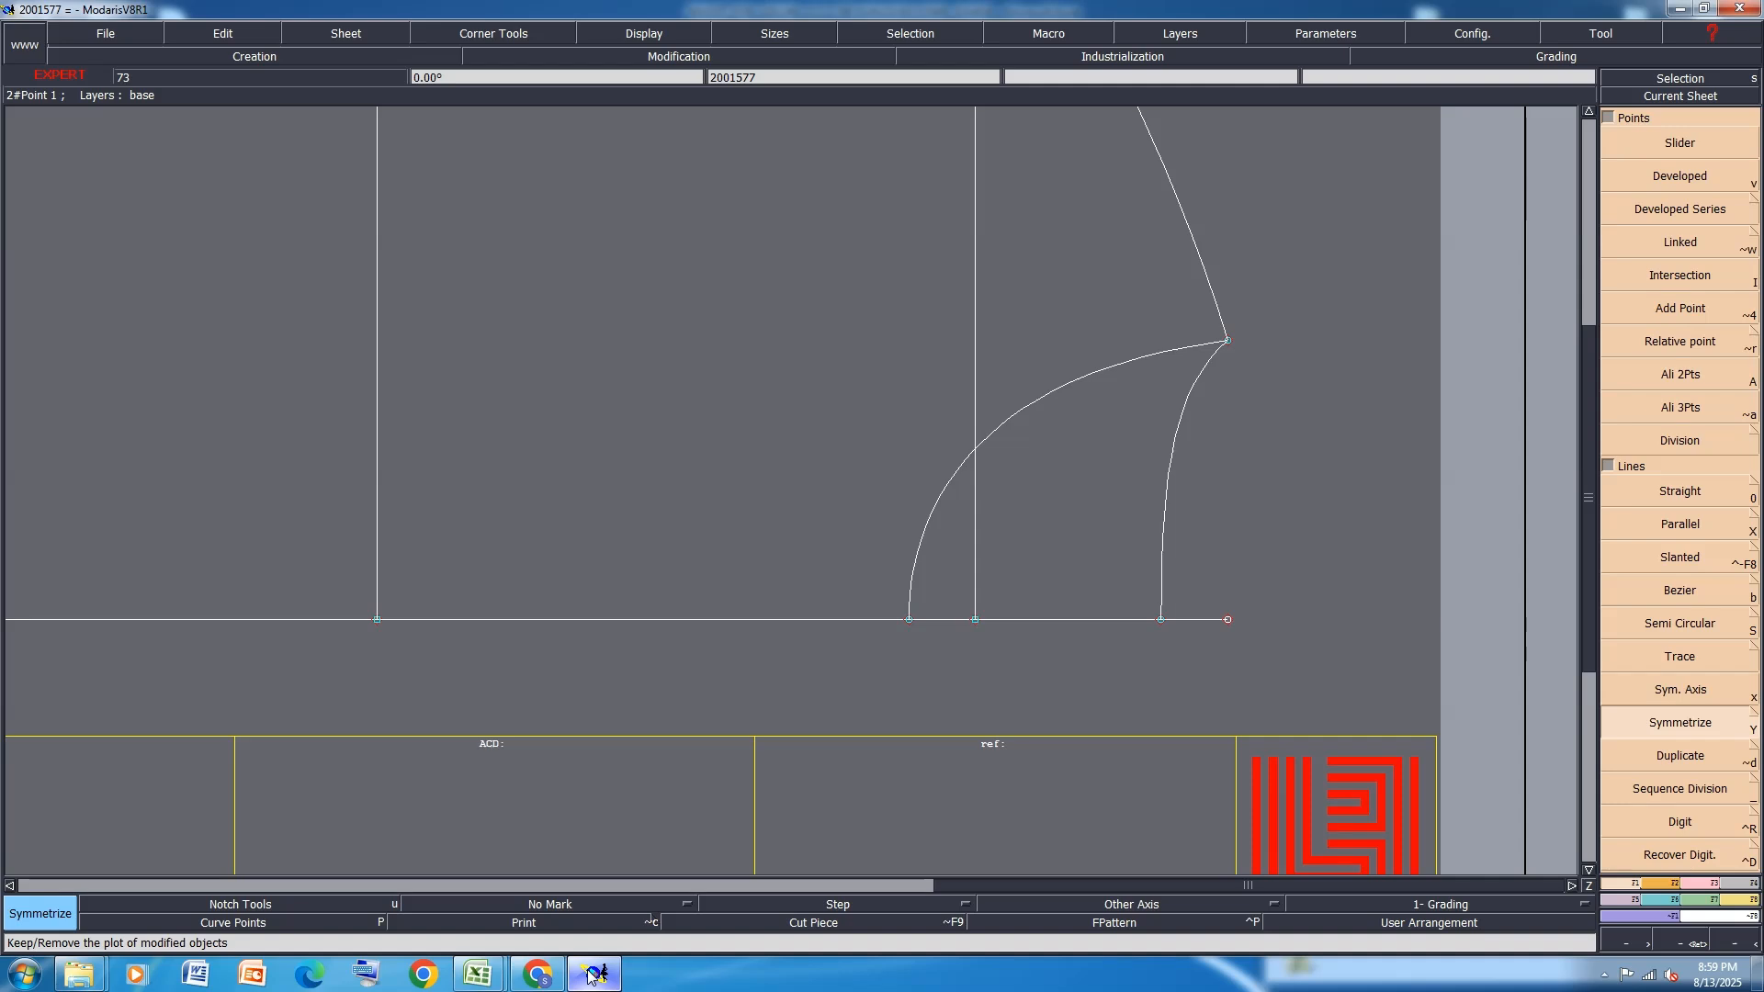
left_click(342, 35)
left_click(349, 61)
Draw a horizontal straight line on the new sheet for the sleeve length, with dx 51 cm and dy 0
key("0")
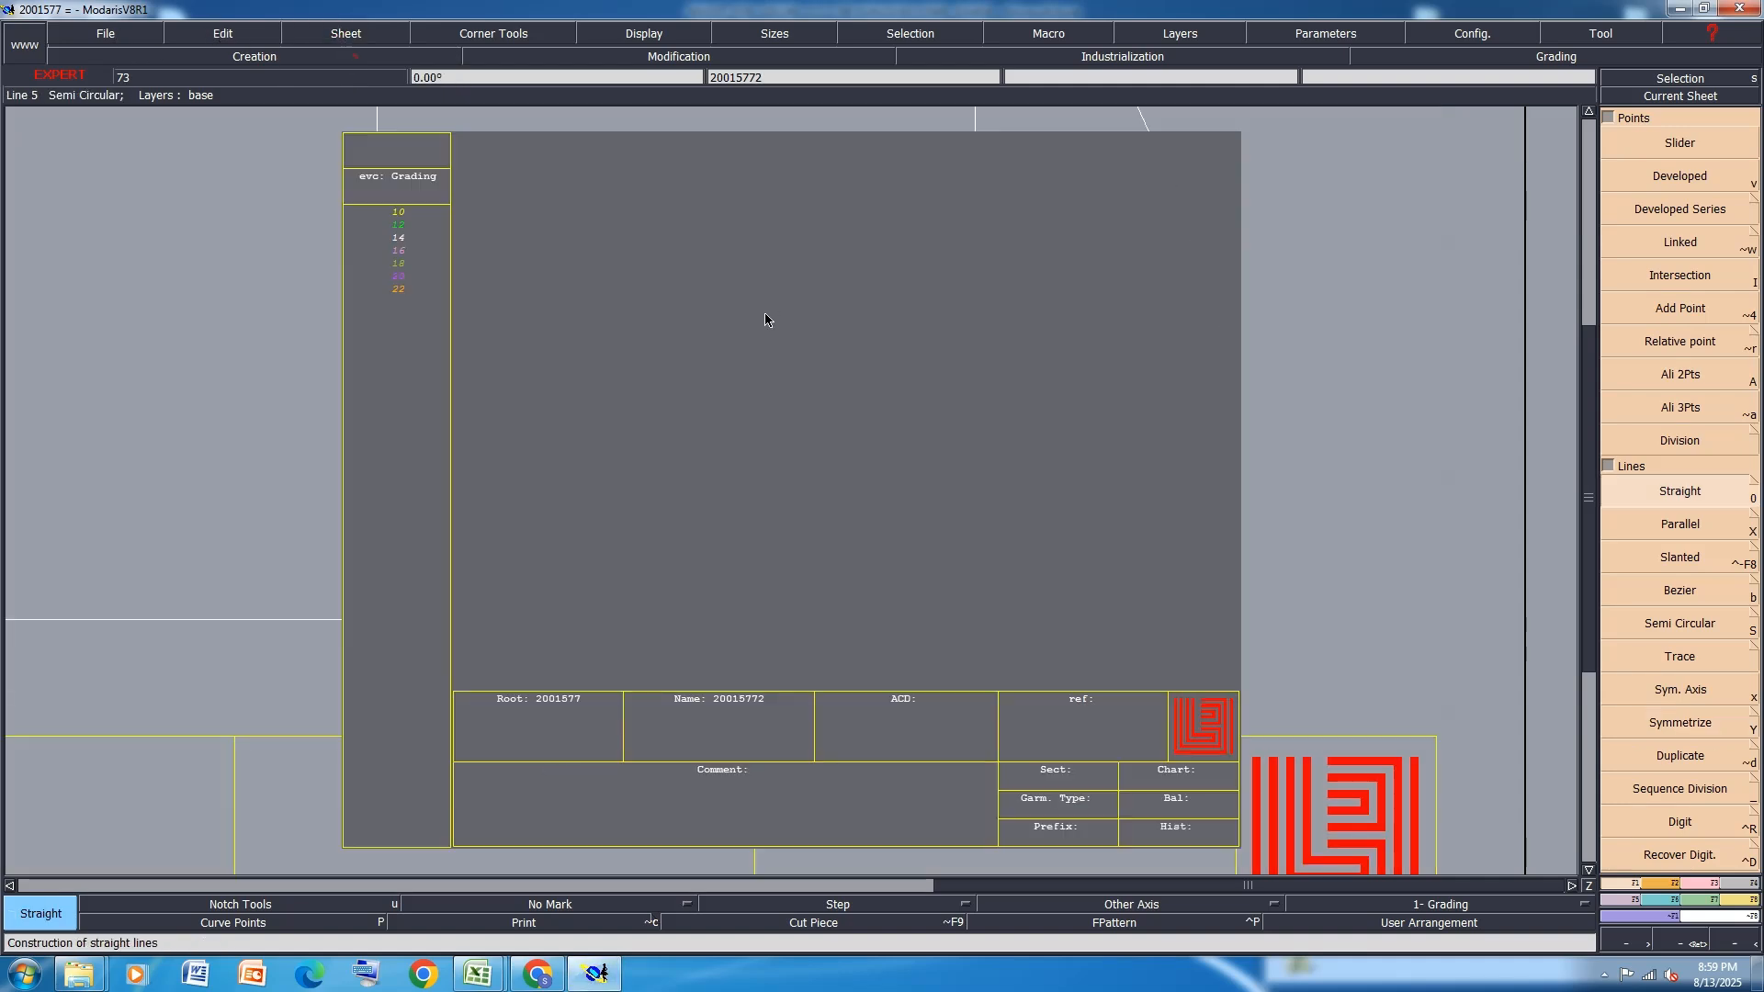
left_click(601, 392)
type("51")
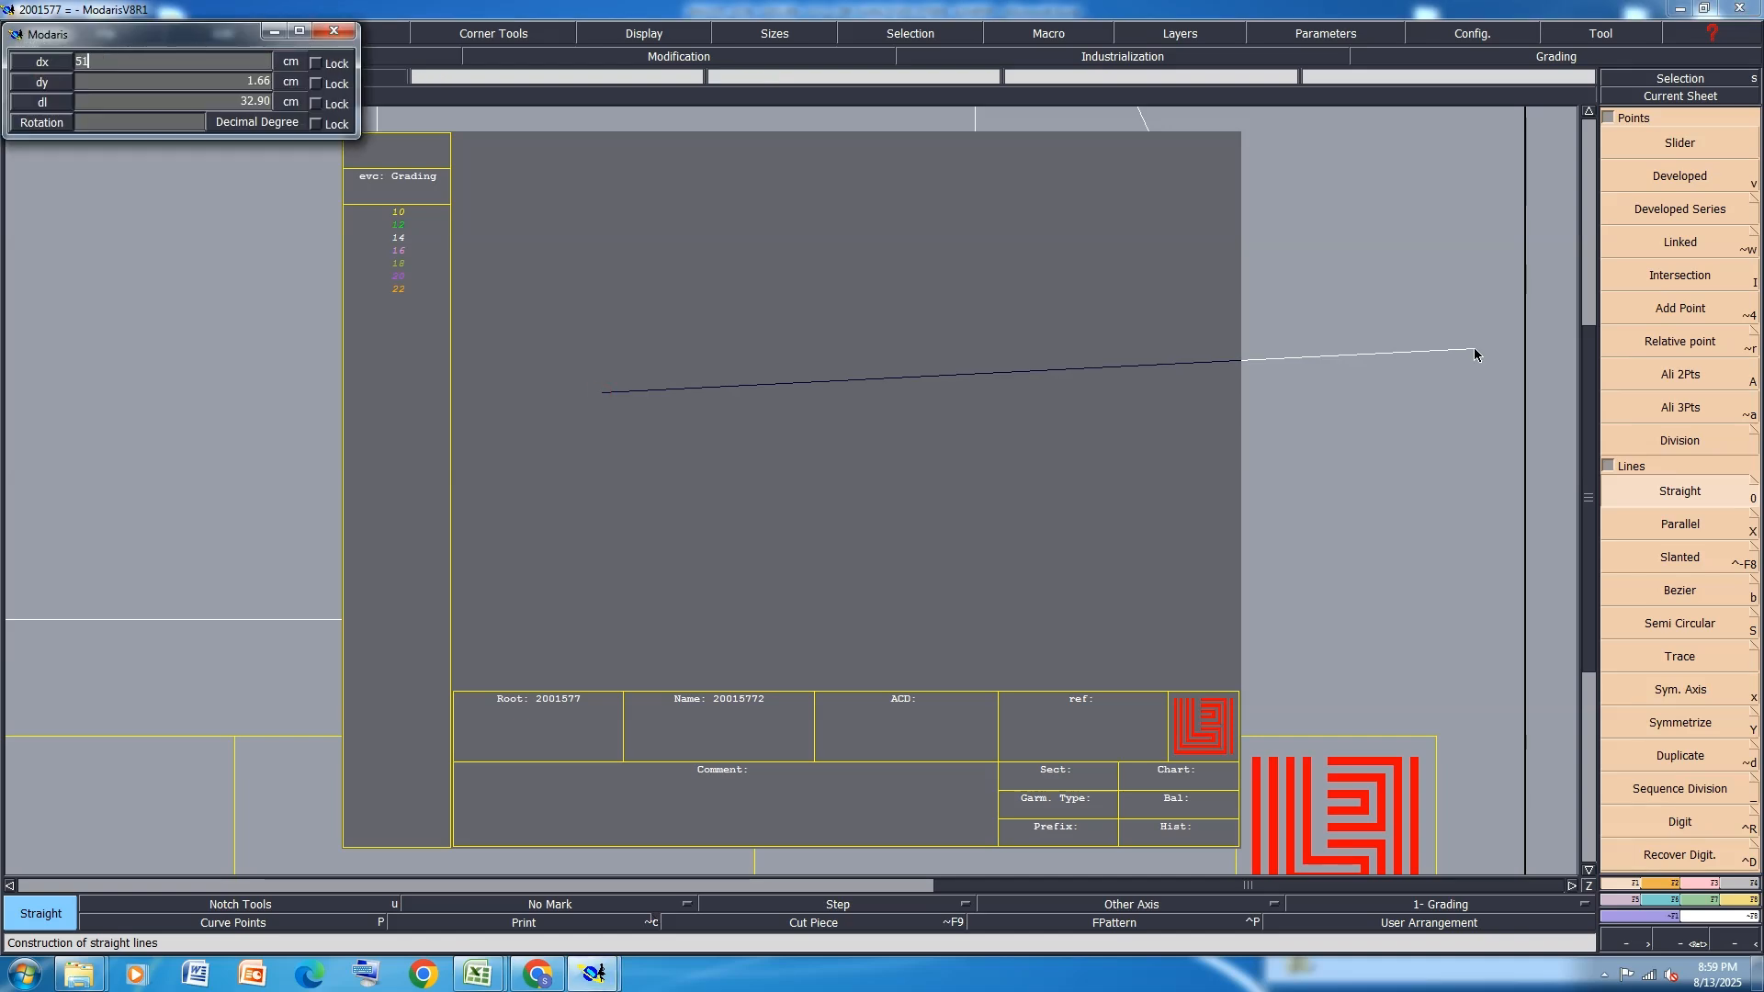
key("Tab")
type("0")
key("Return")
scroll(813, 512, "down", 2)
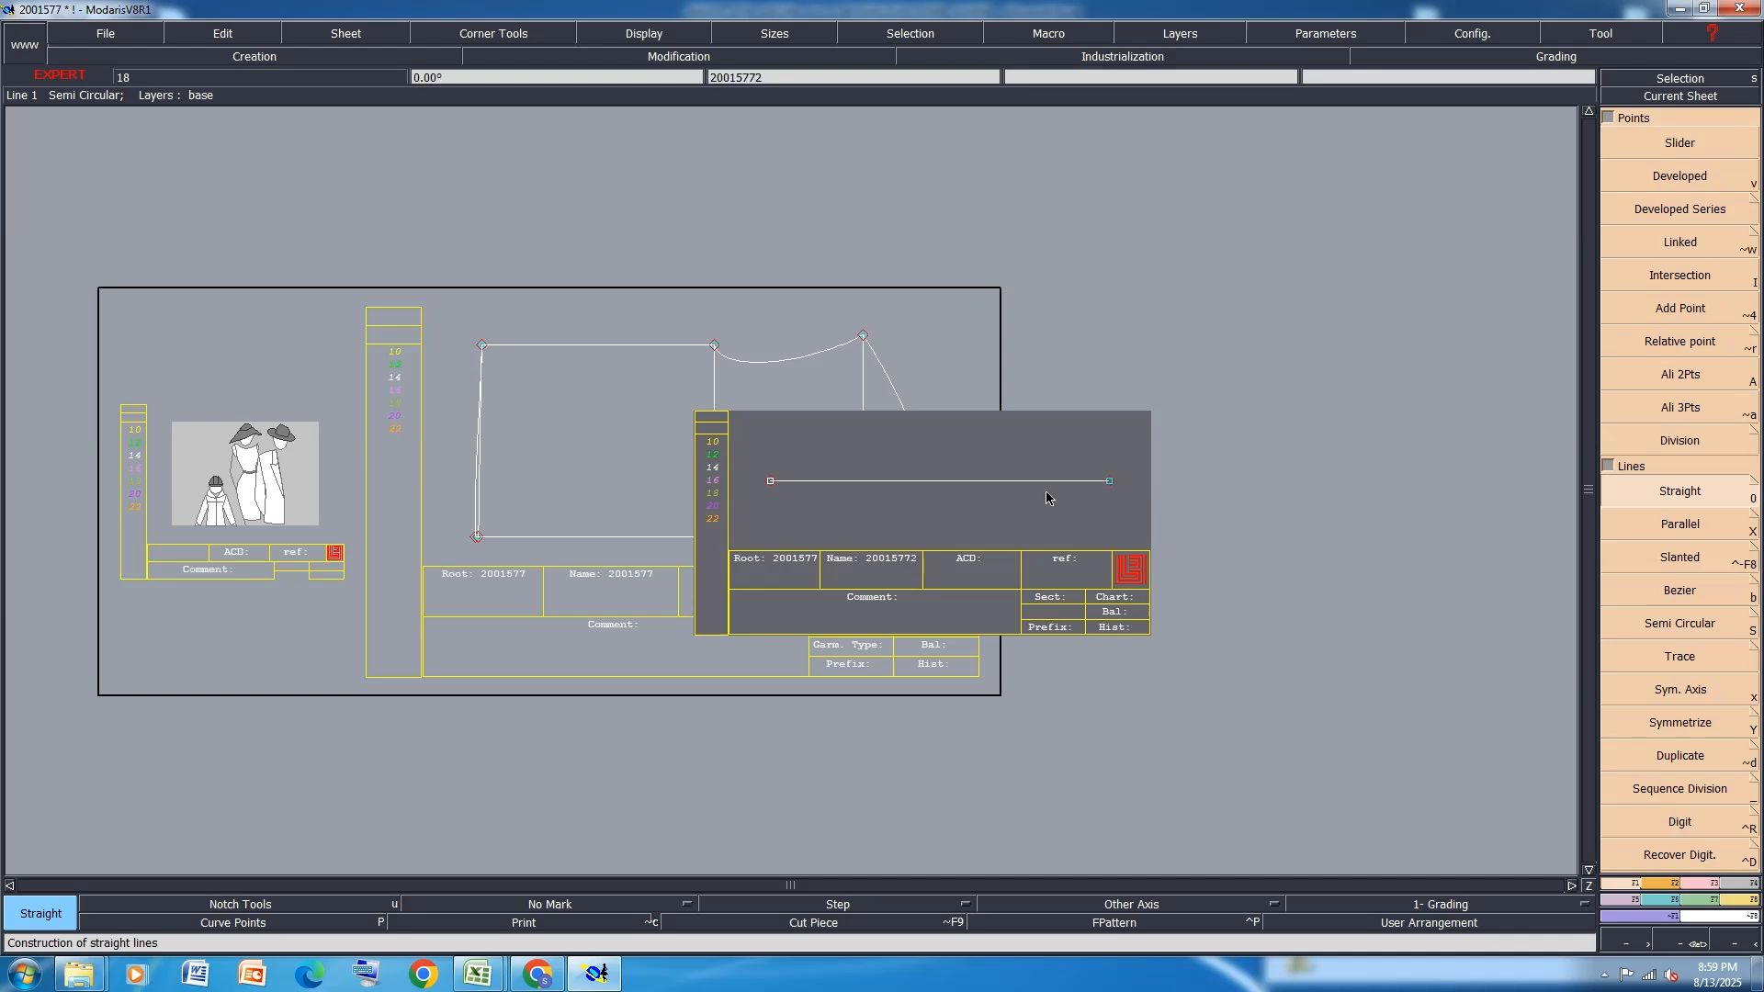
scroll(1046, 491, "up", 1)
Check the specification in Excel, then in Modaris draw a Bezier line from the sleeve length line's right end, dx -14 cm, dy 21.50 cm
mouse_move(474, 982)
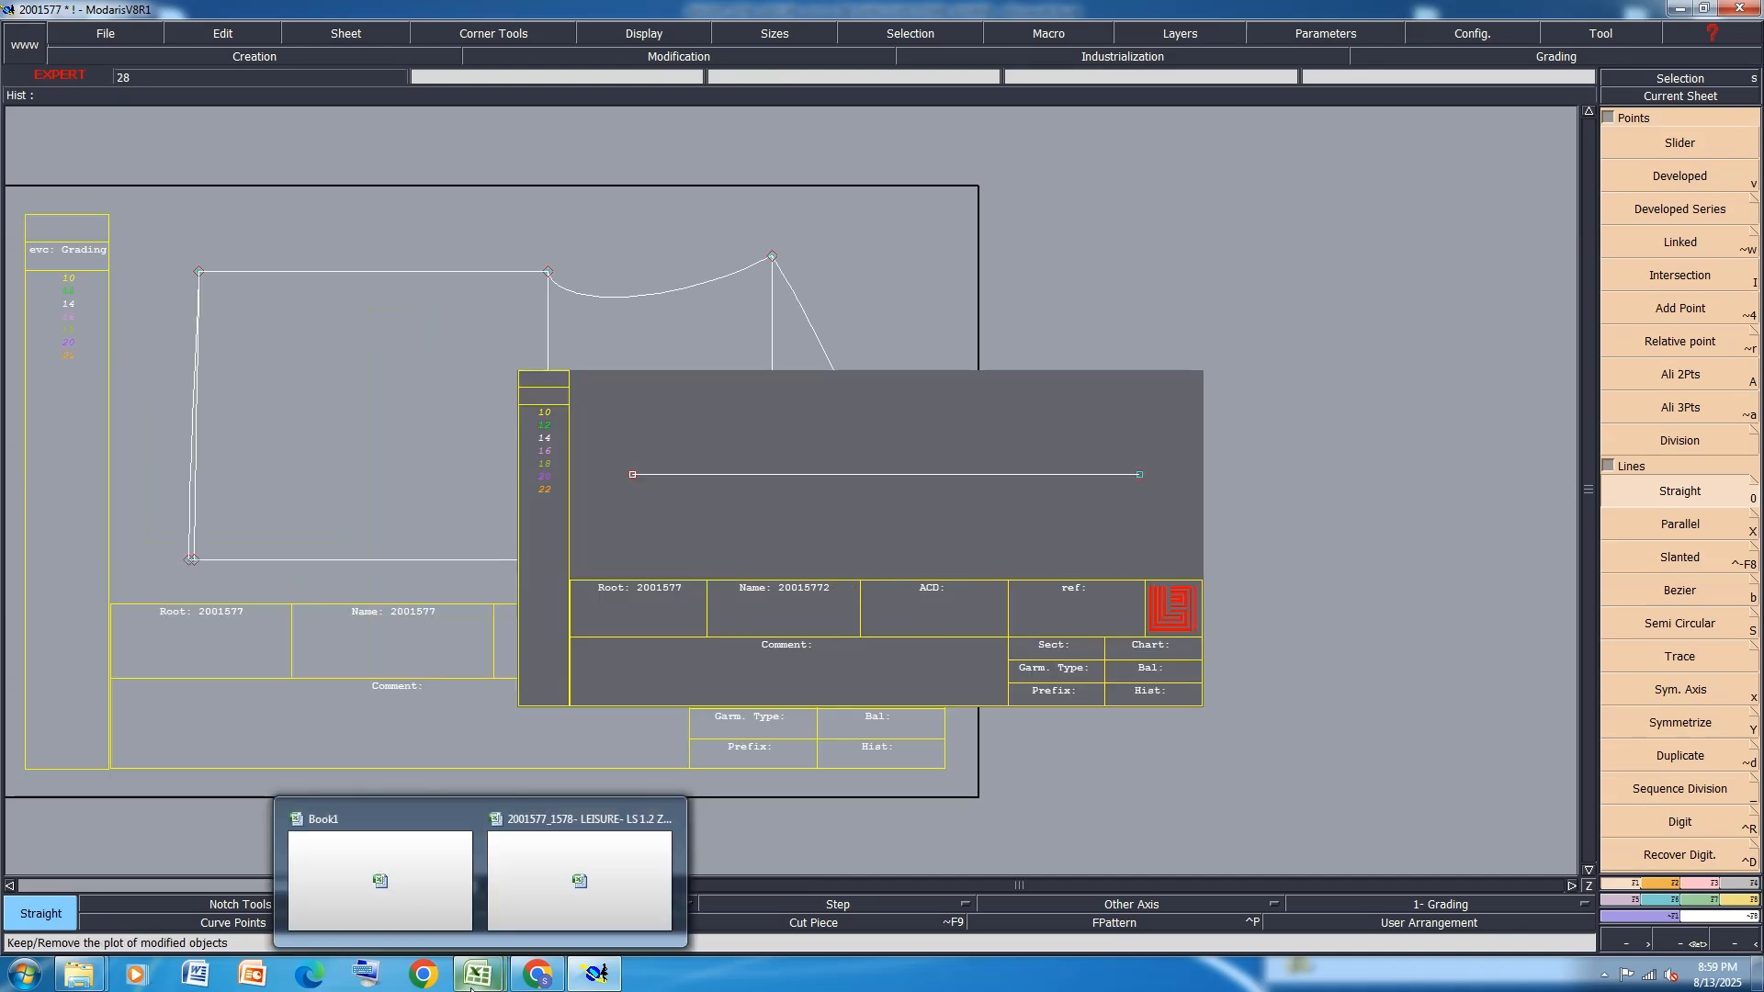
left_click(531, 895)
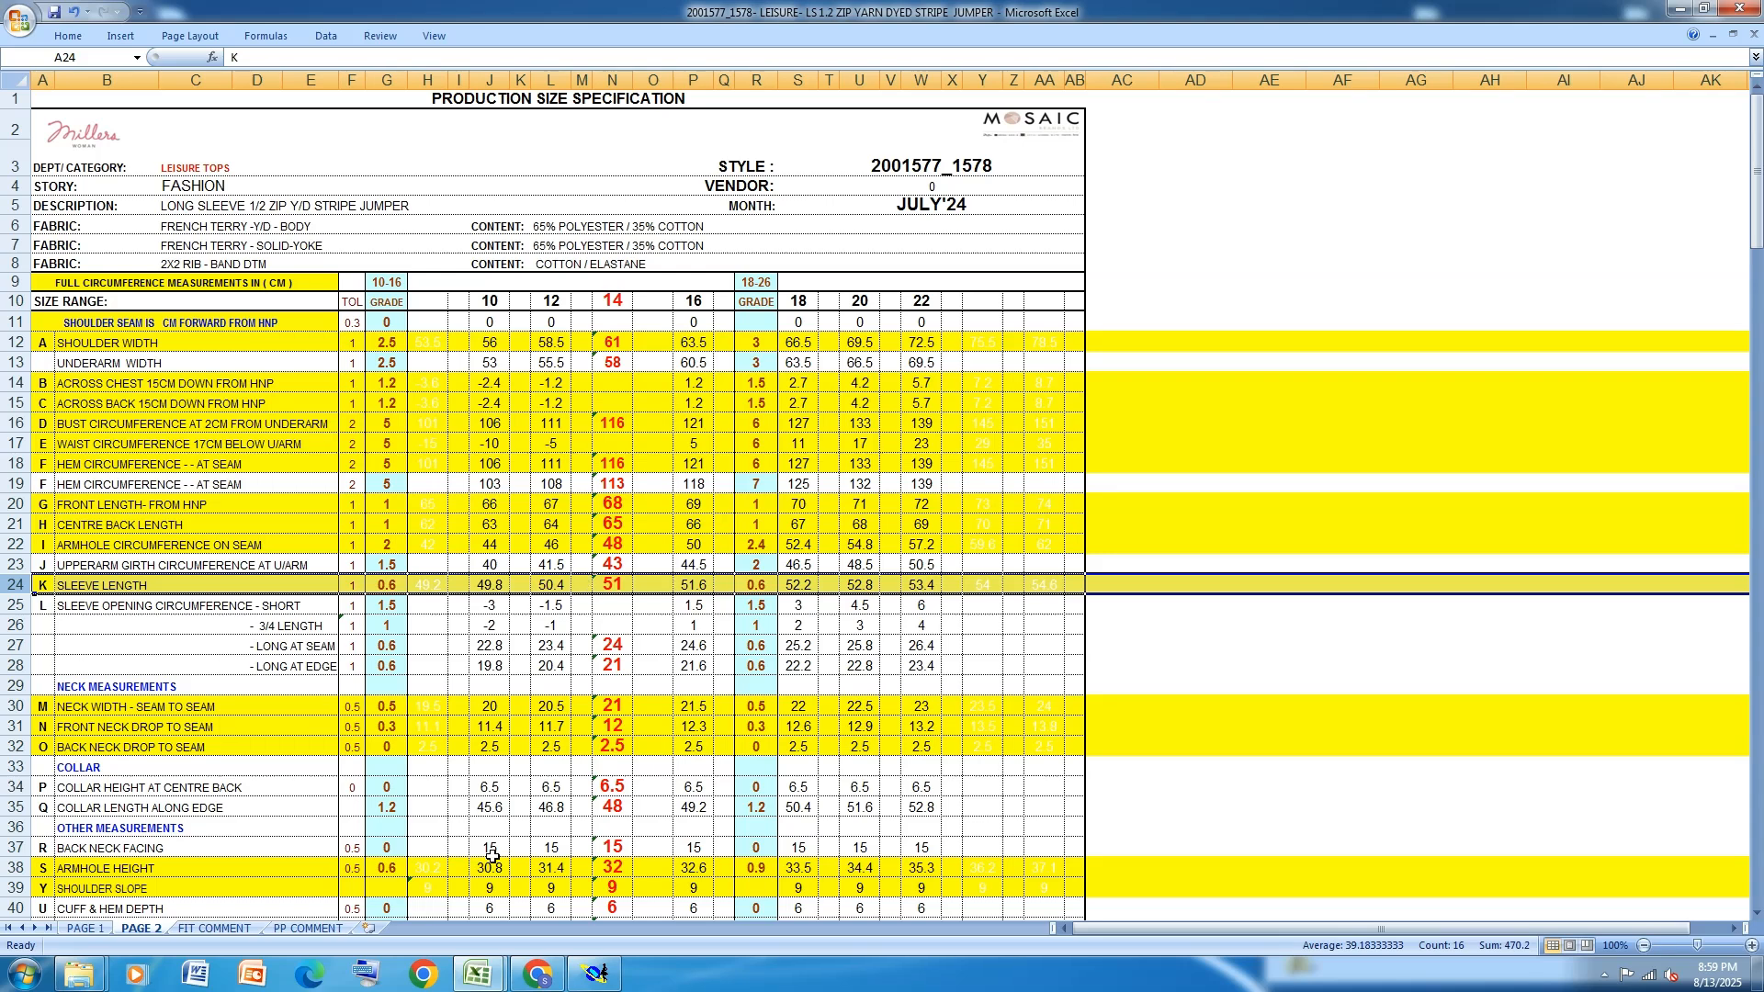
left_click(595, 974)
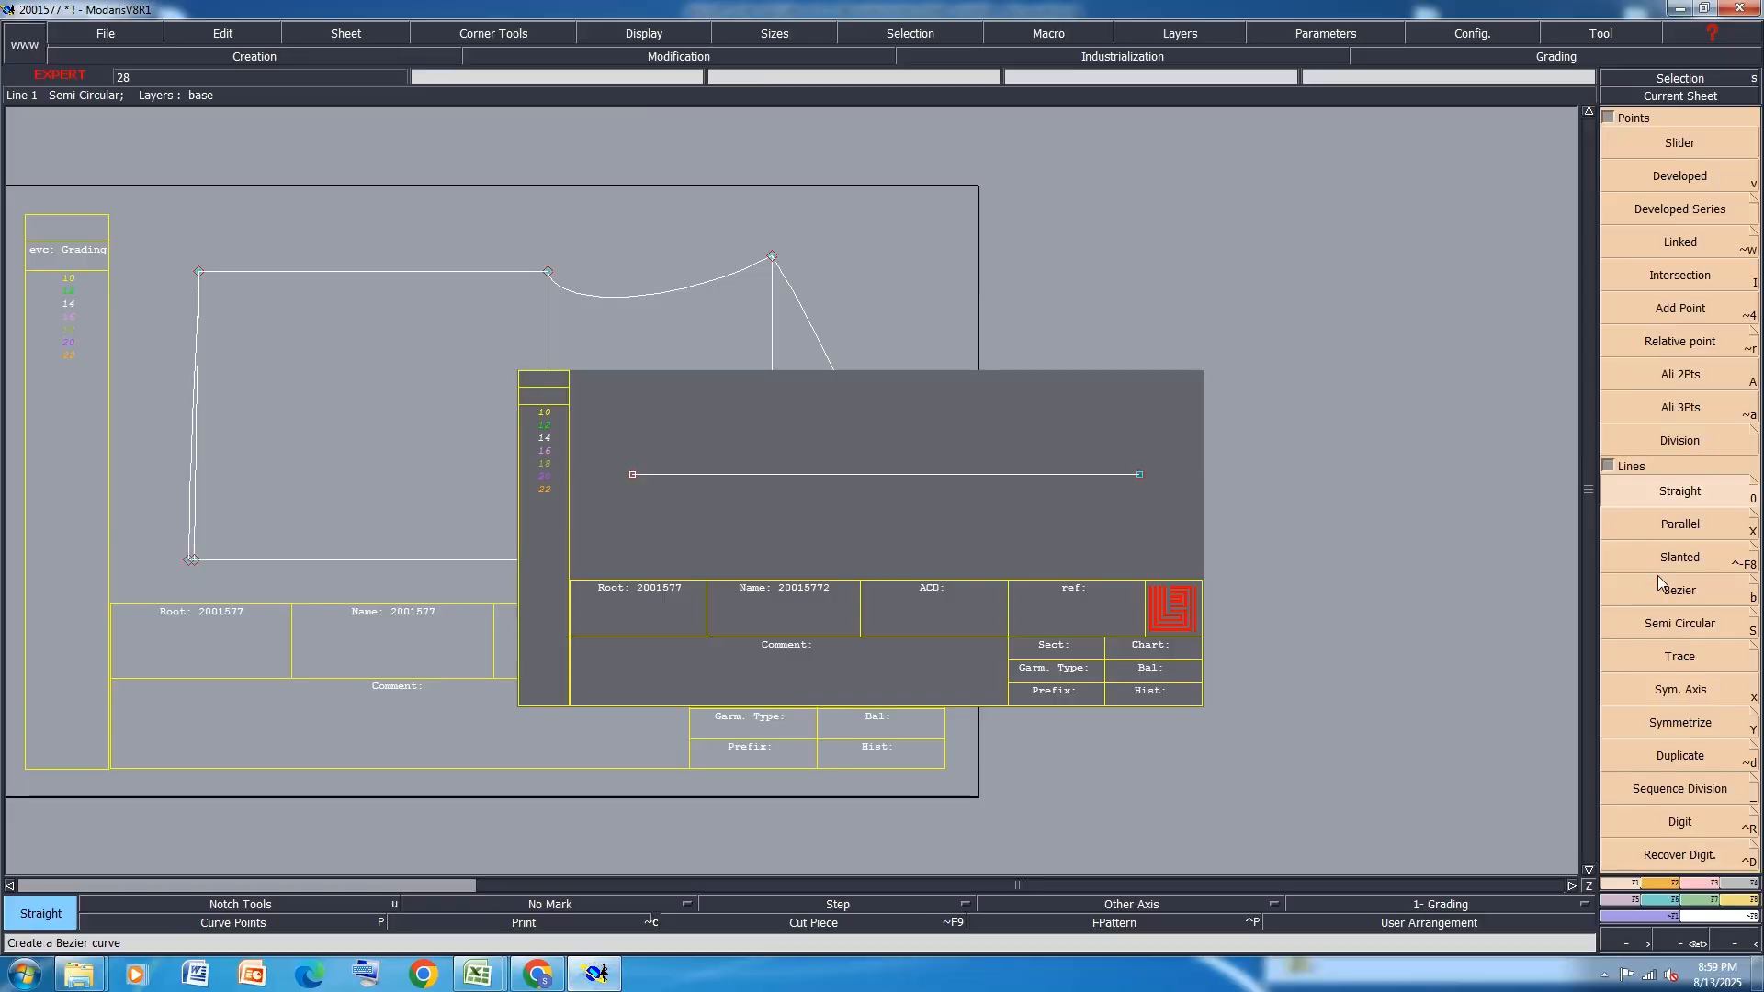
left_click(1687, 597)
left_click(1140, 474)
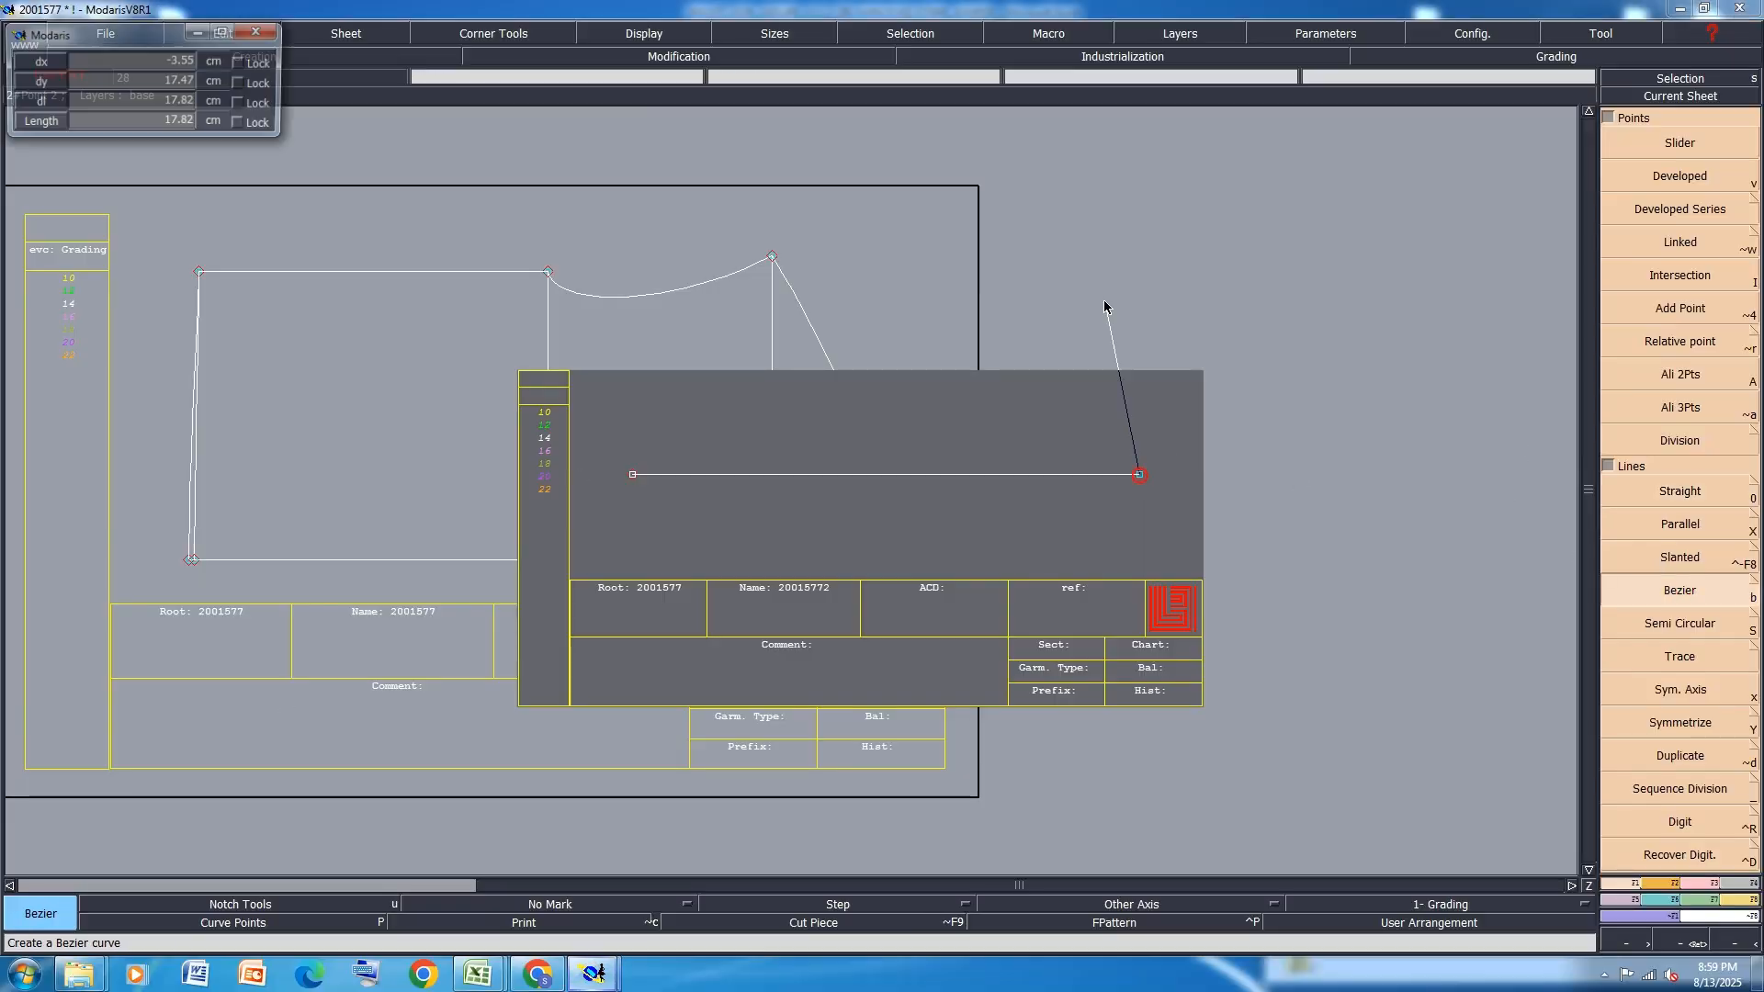
type("-14")
key("Tab")
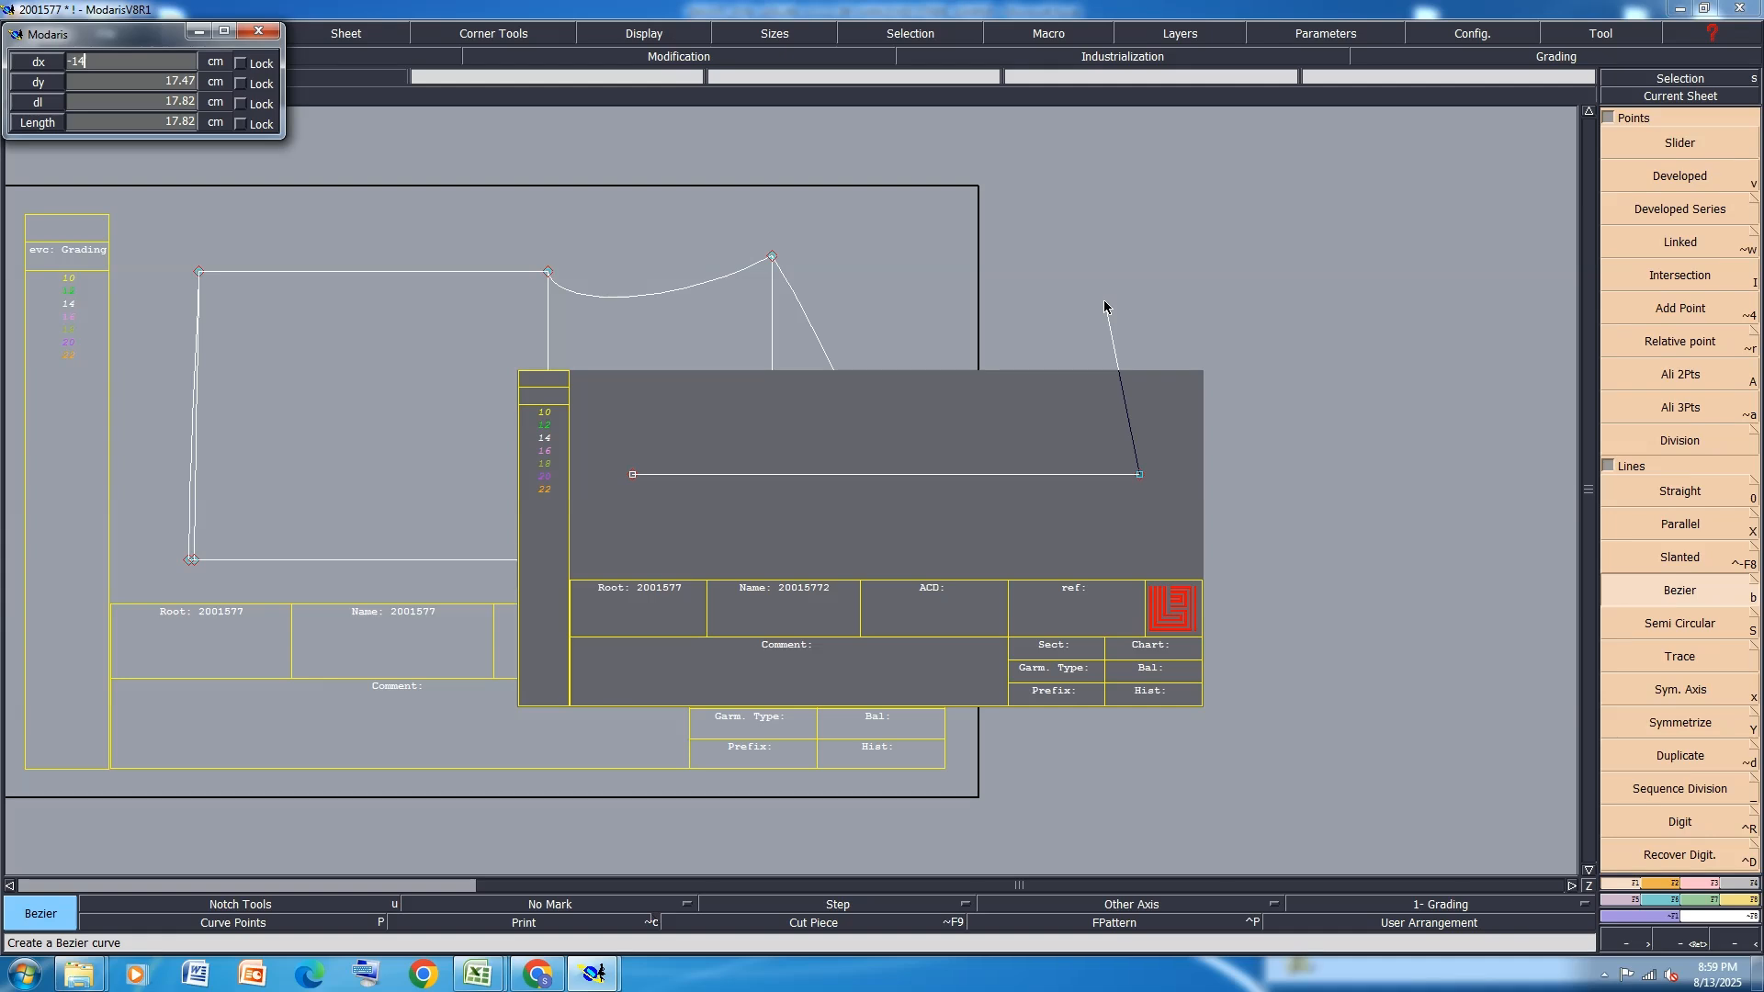
type("21.50")
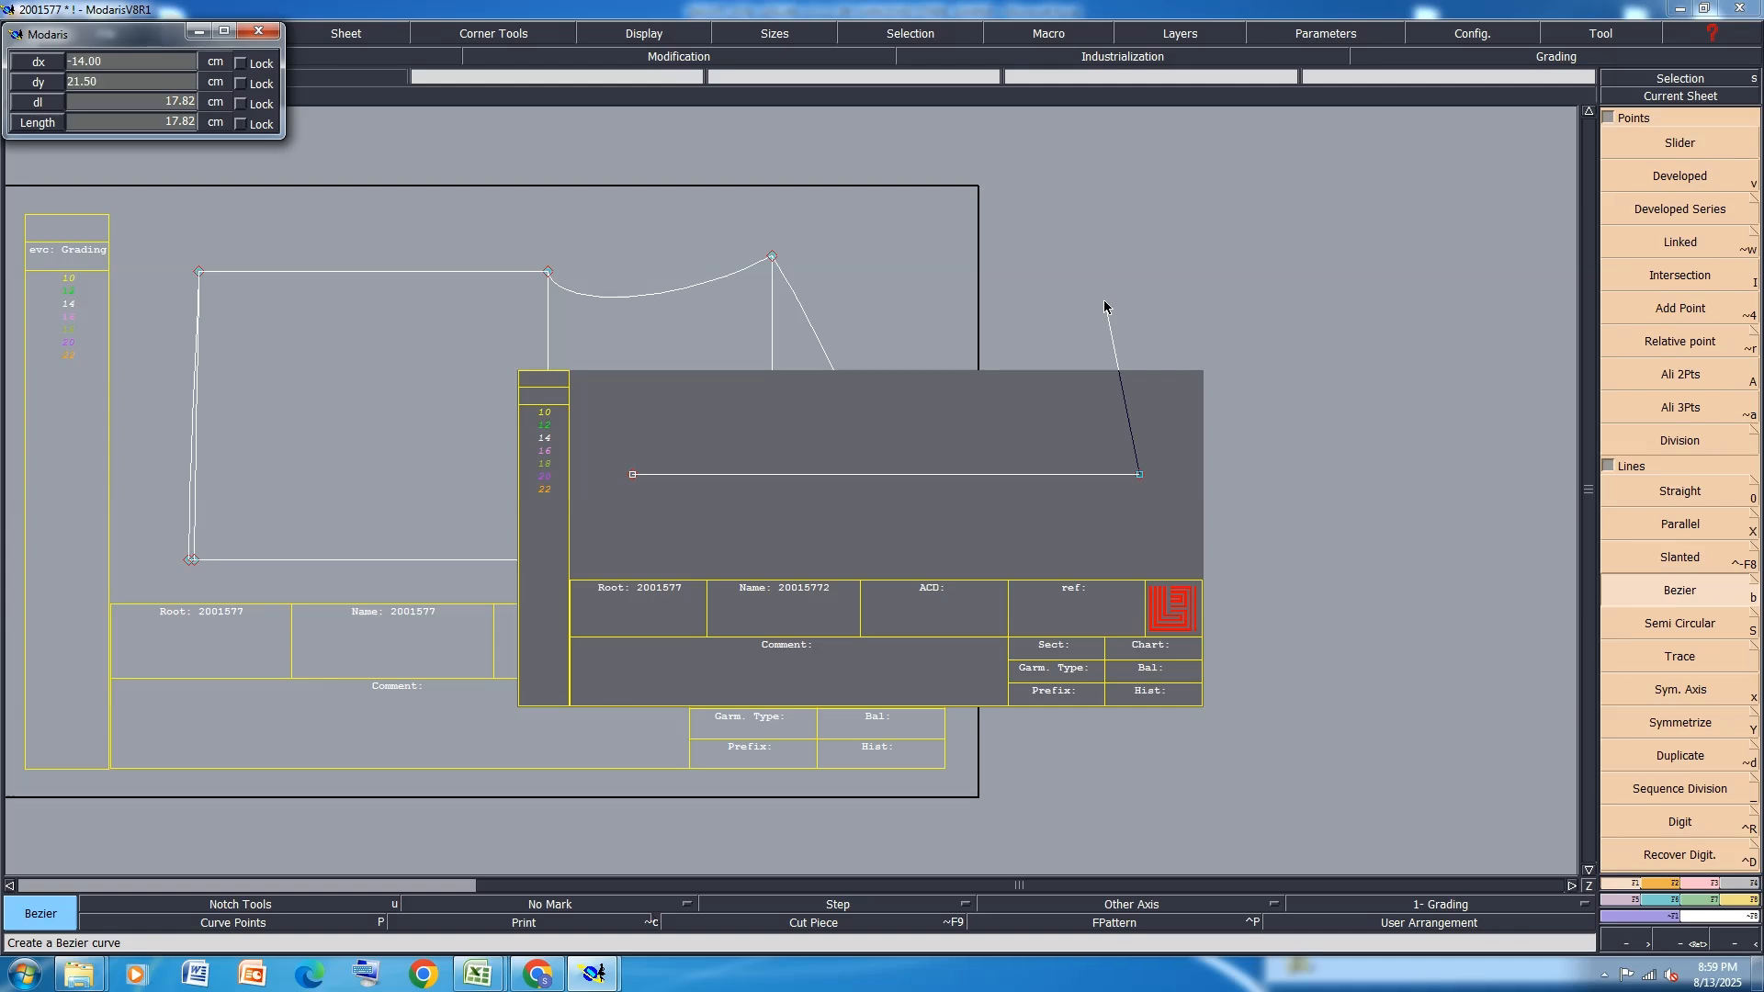
key("Return")
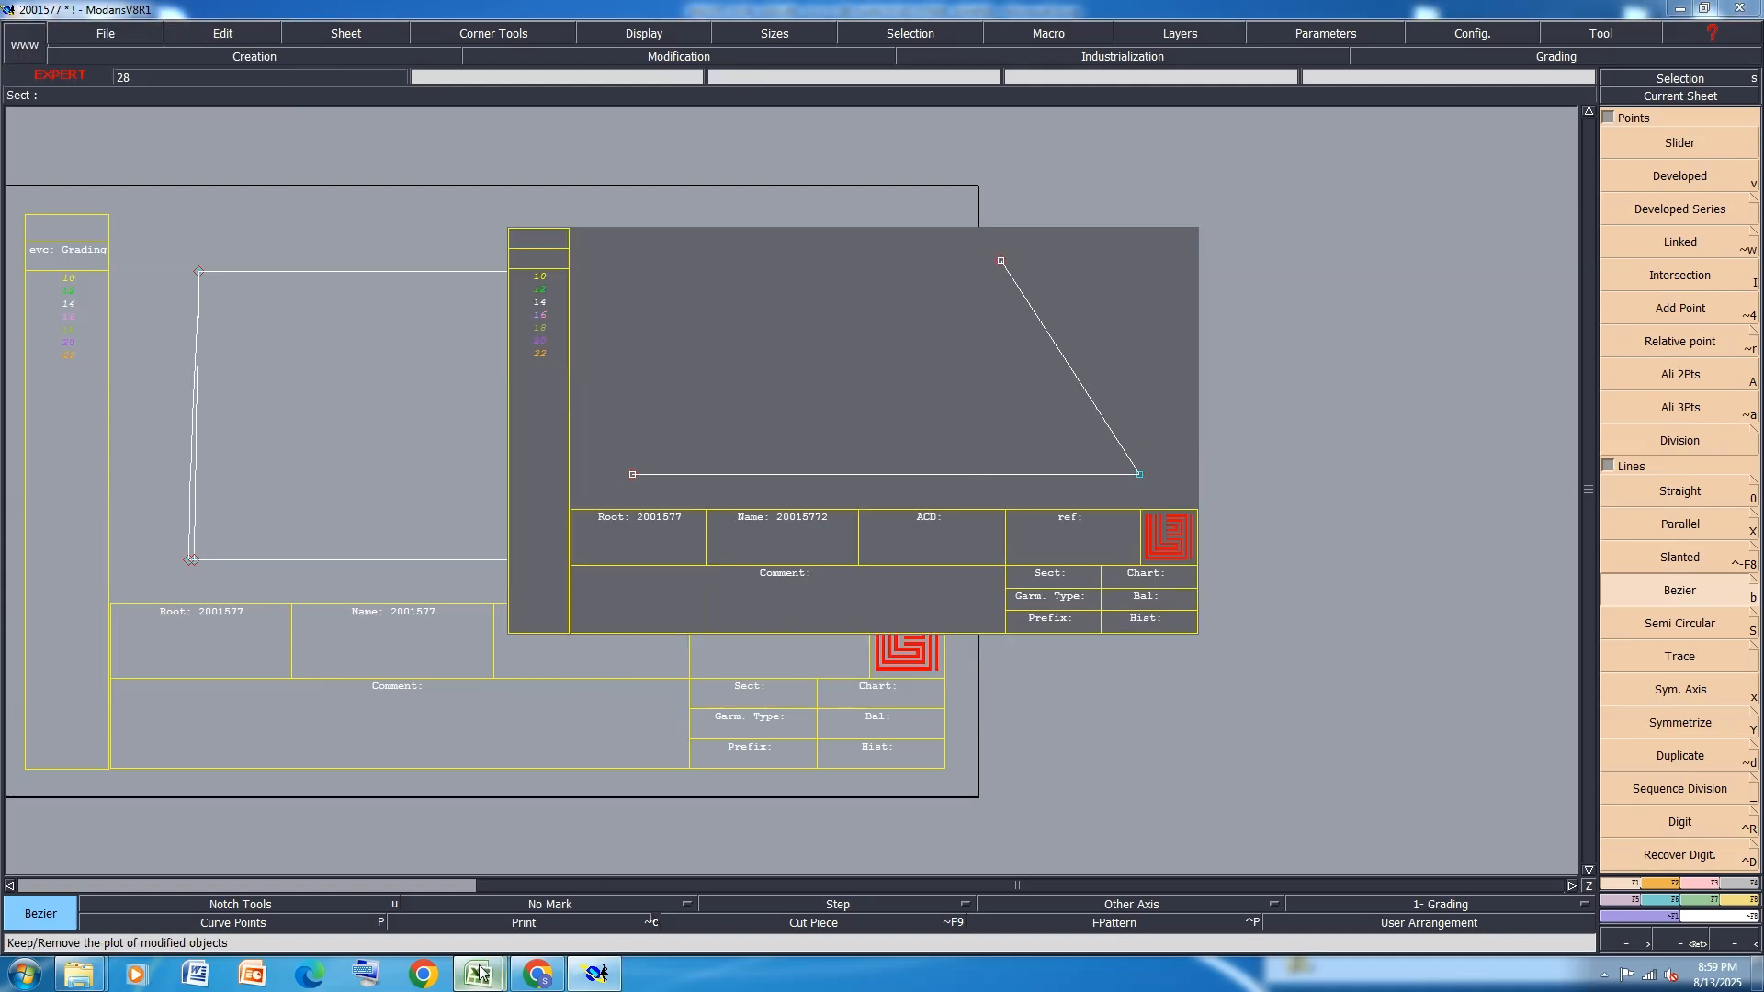
Switch to the Excel specification and highlight the Upperarm Girth Circumference row in yellow
mouse_move(479, 971)
left_click(514, 878)
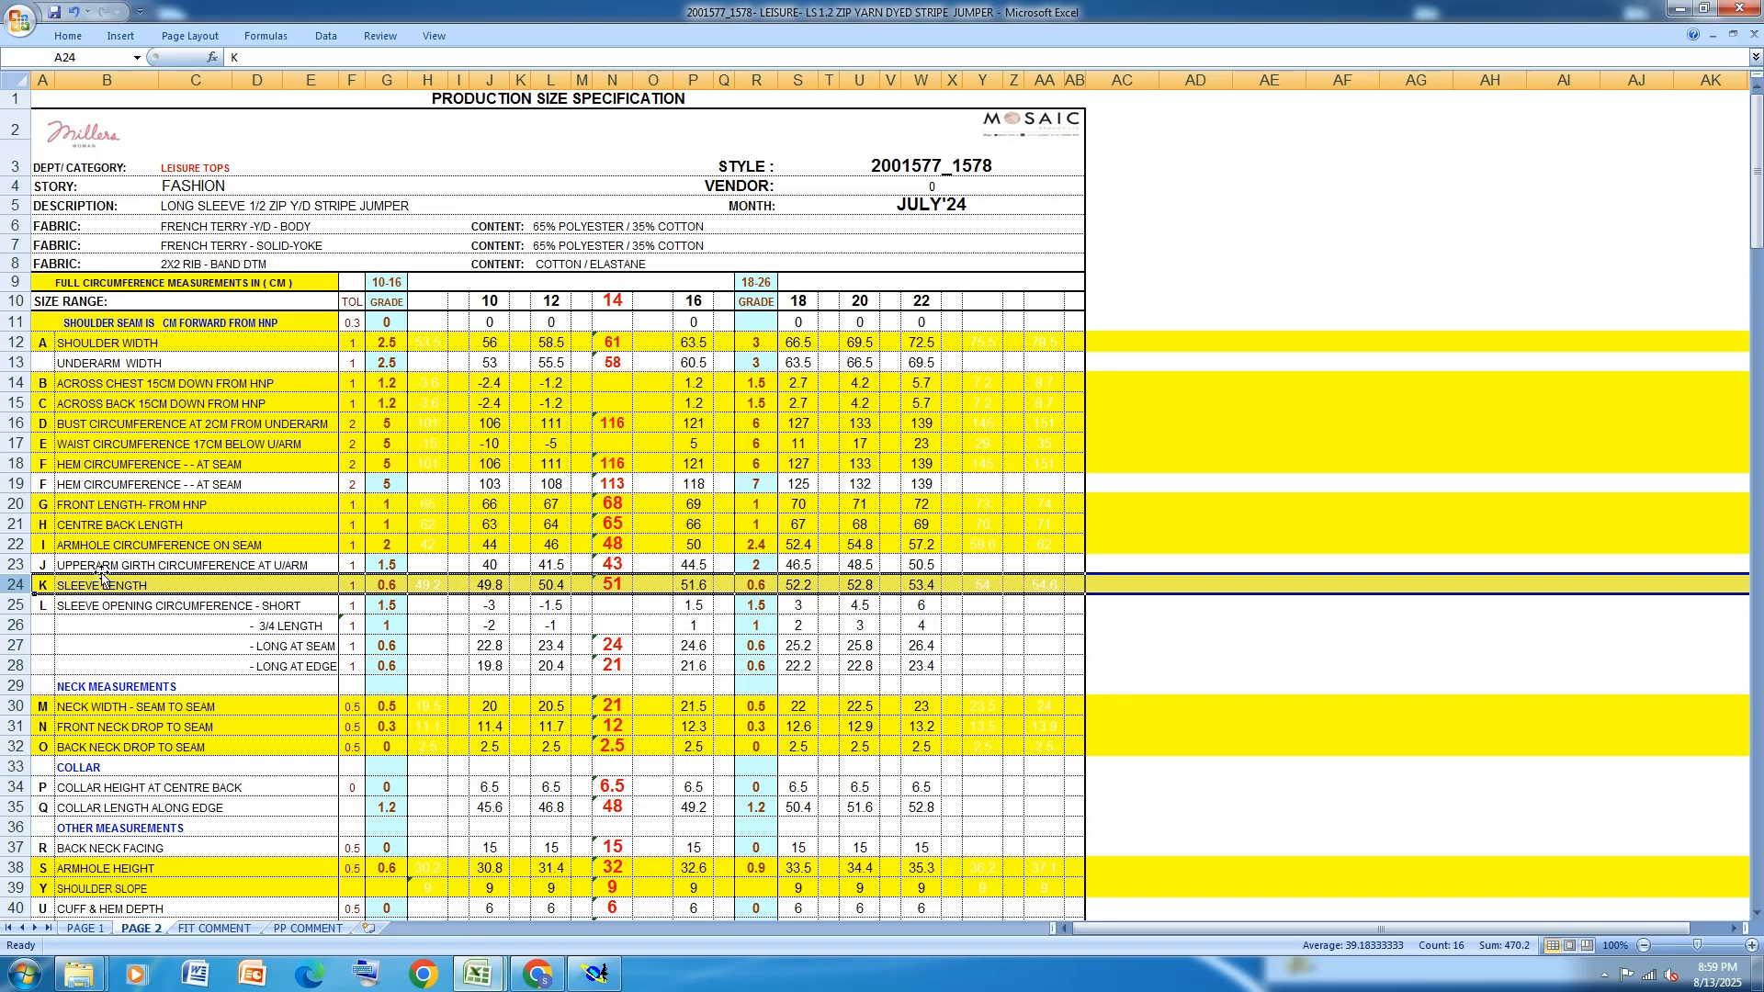
left_click(22, 564)
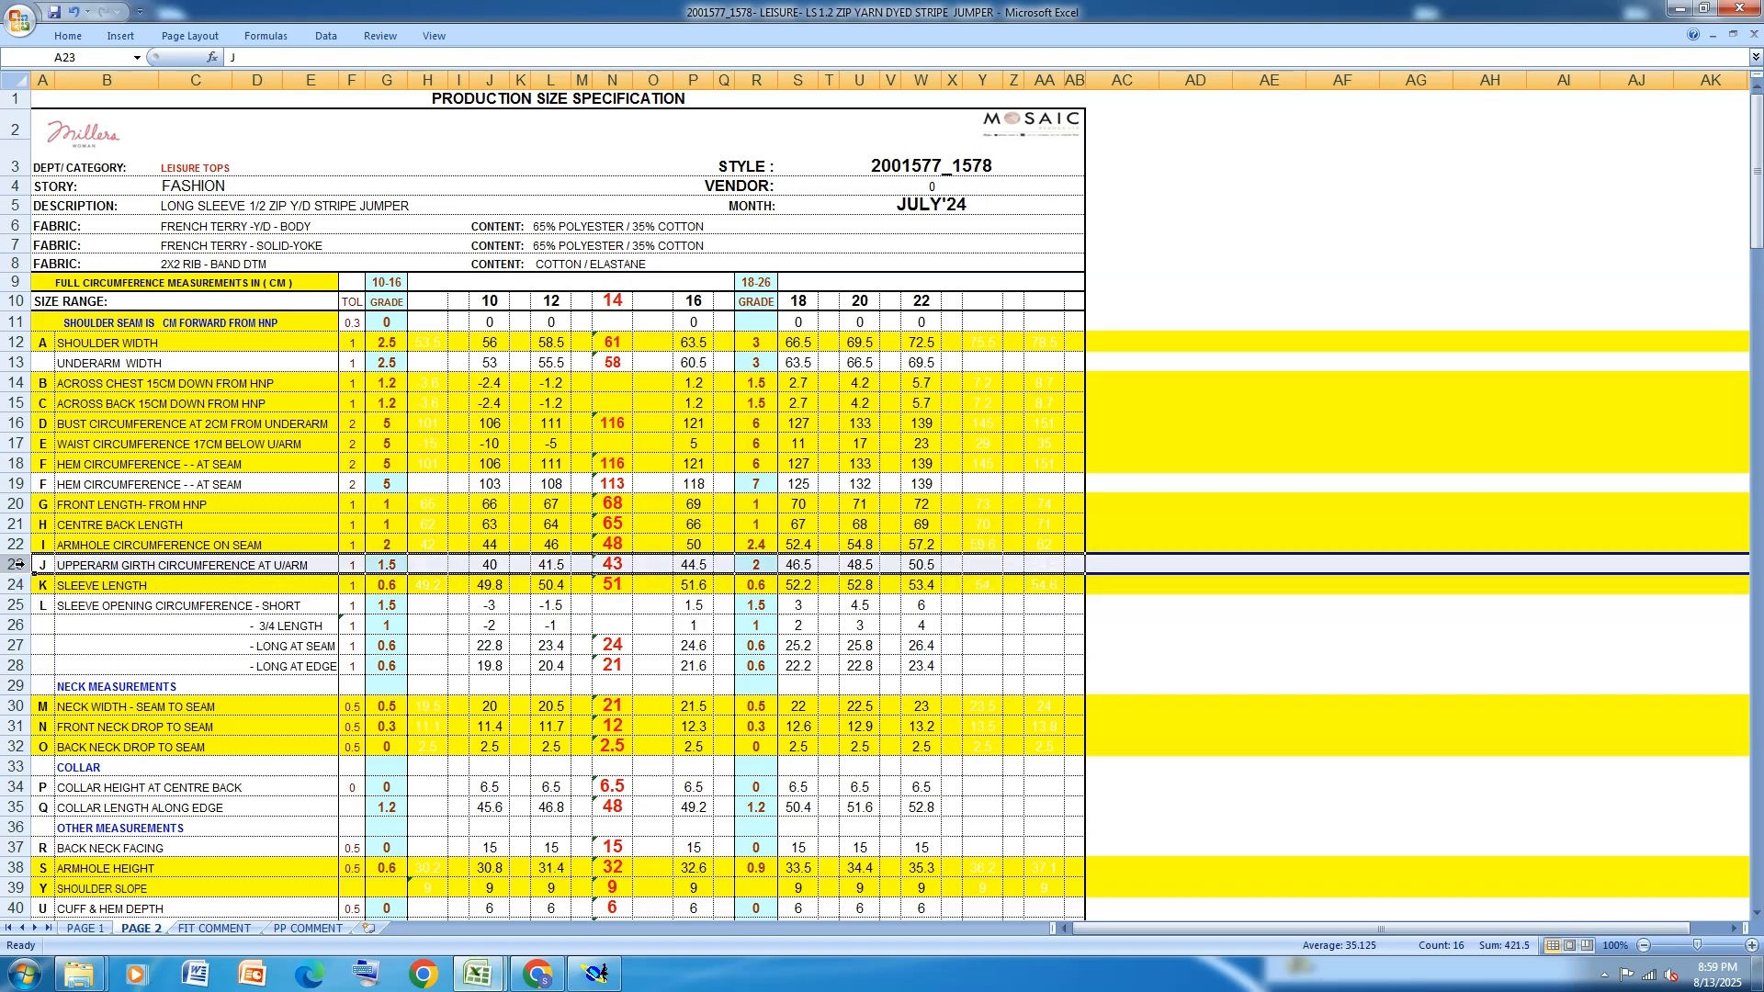
left_click(68, 36)
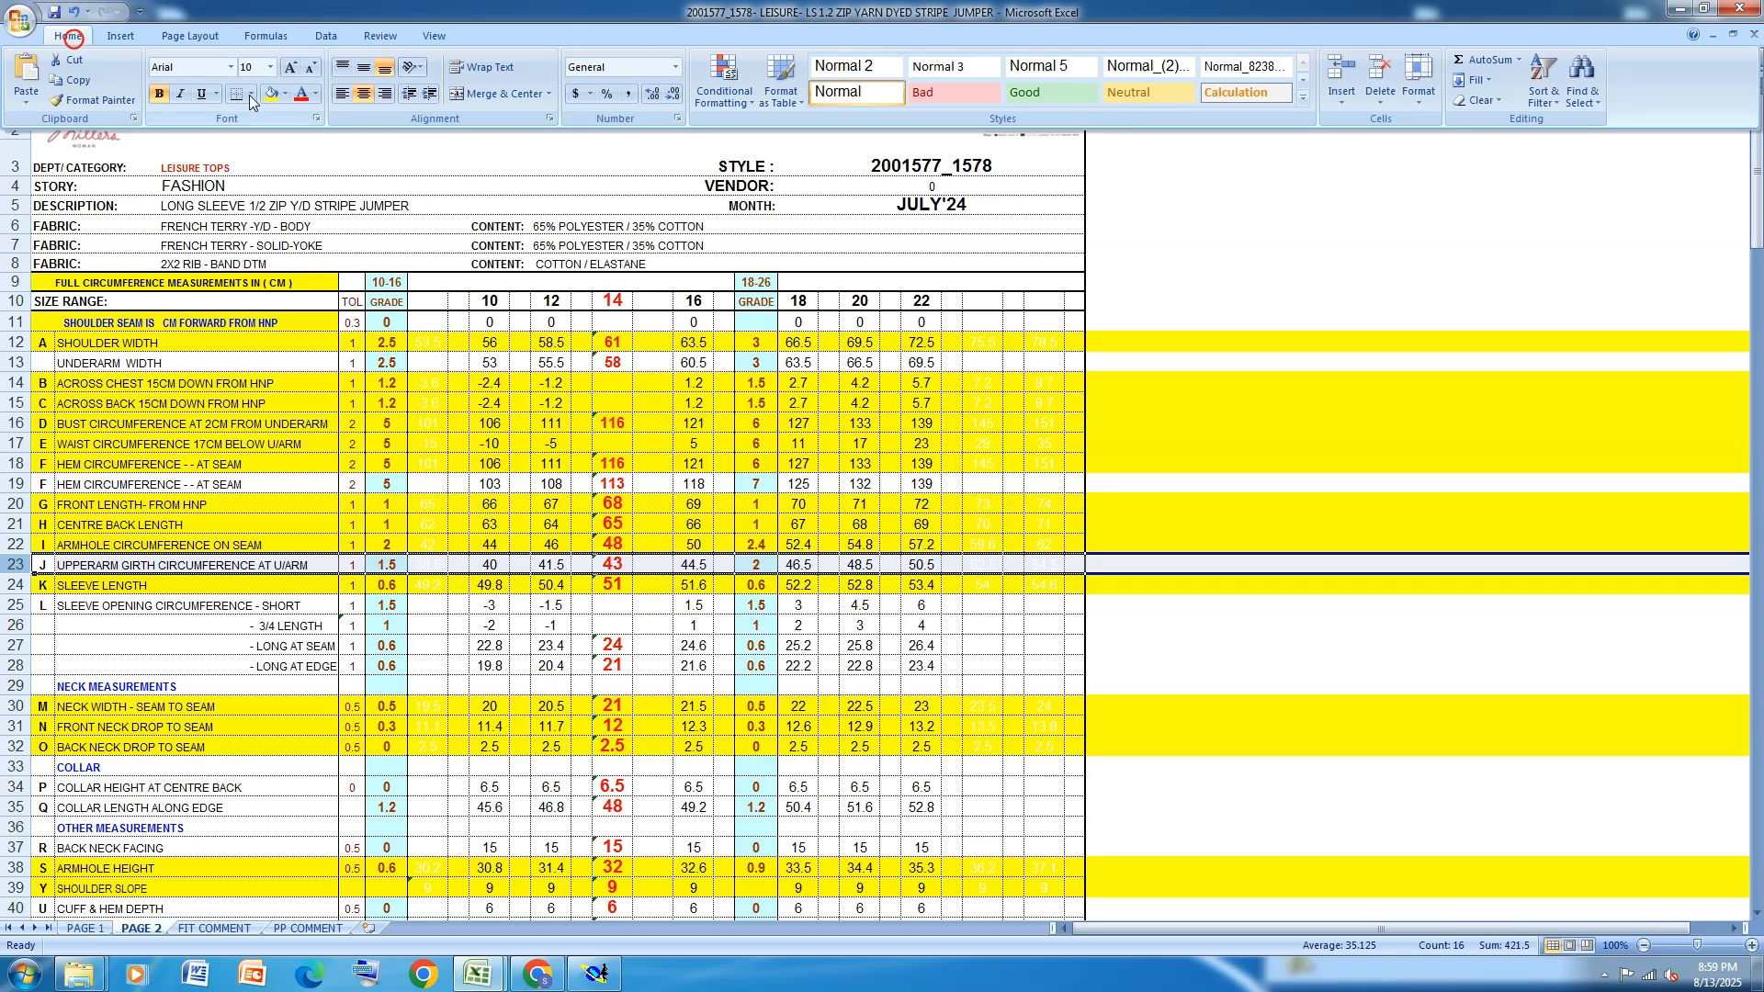
Highlight the Sleeve Opening Circumference - Short row in yellow and check the long sleeve opening values for size 14
left_click(16, 605)
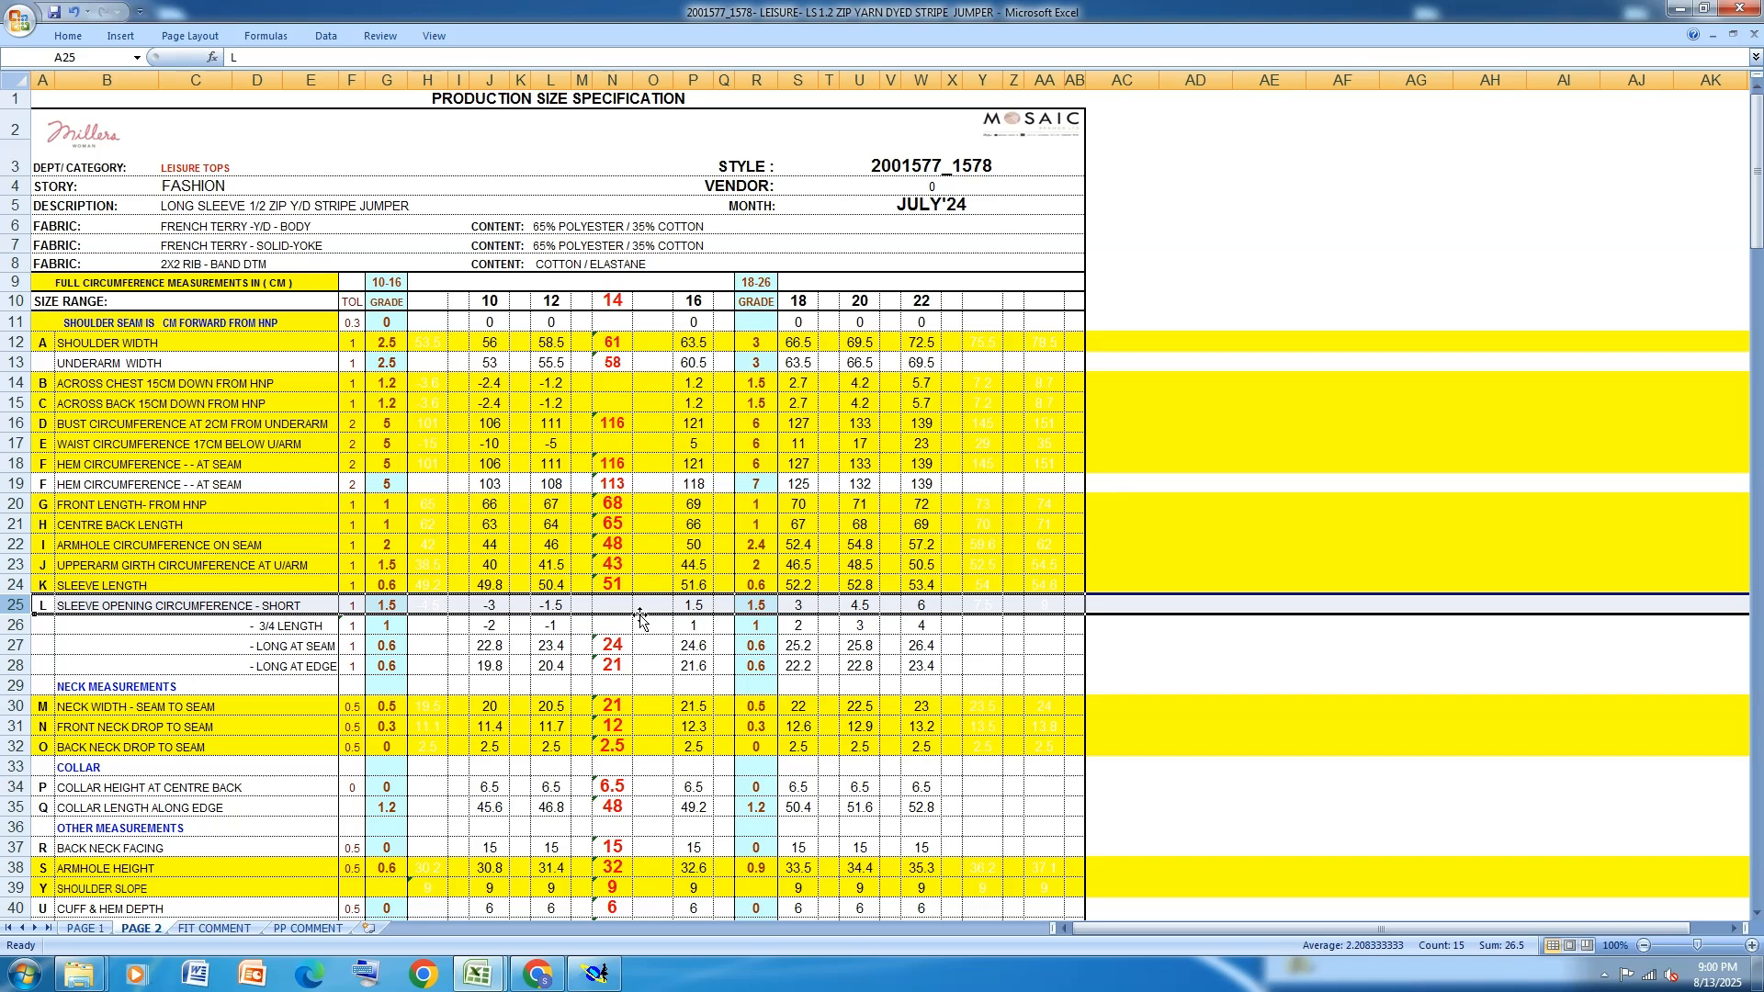
left_click(70, 37)
left_click(266, 94)
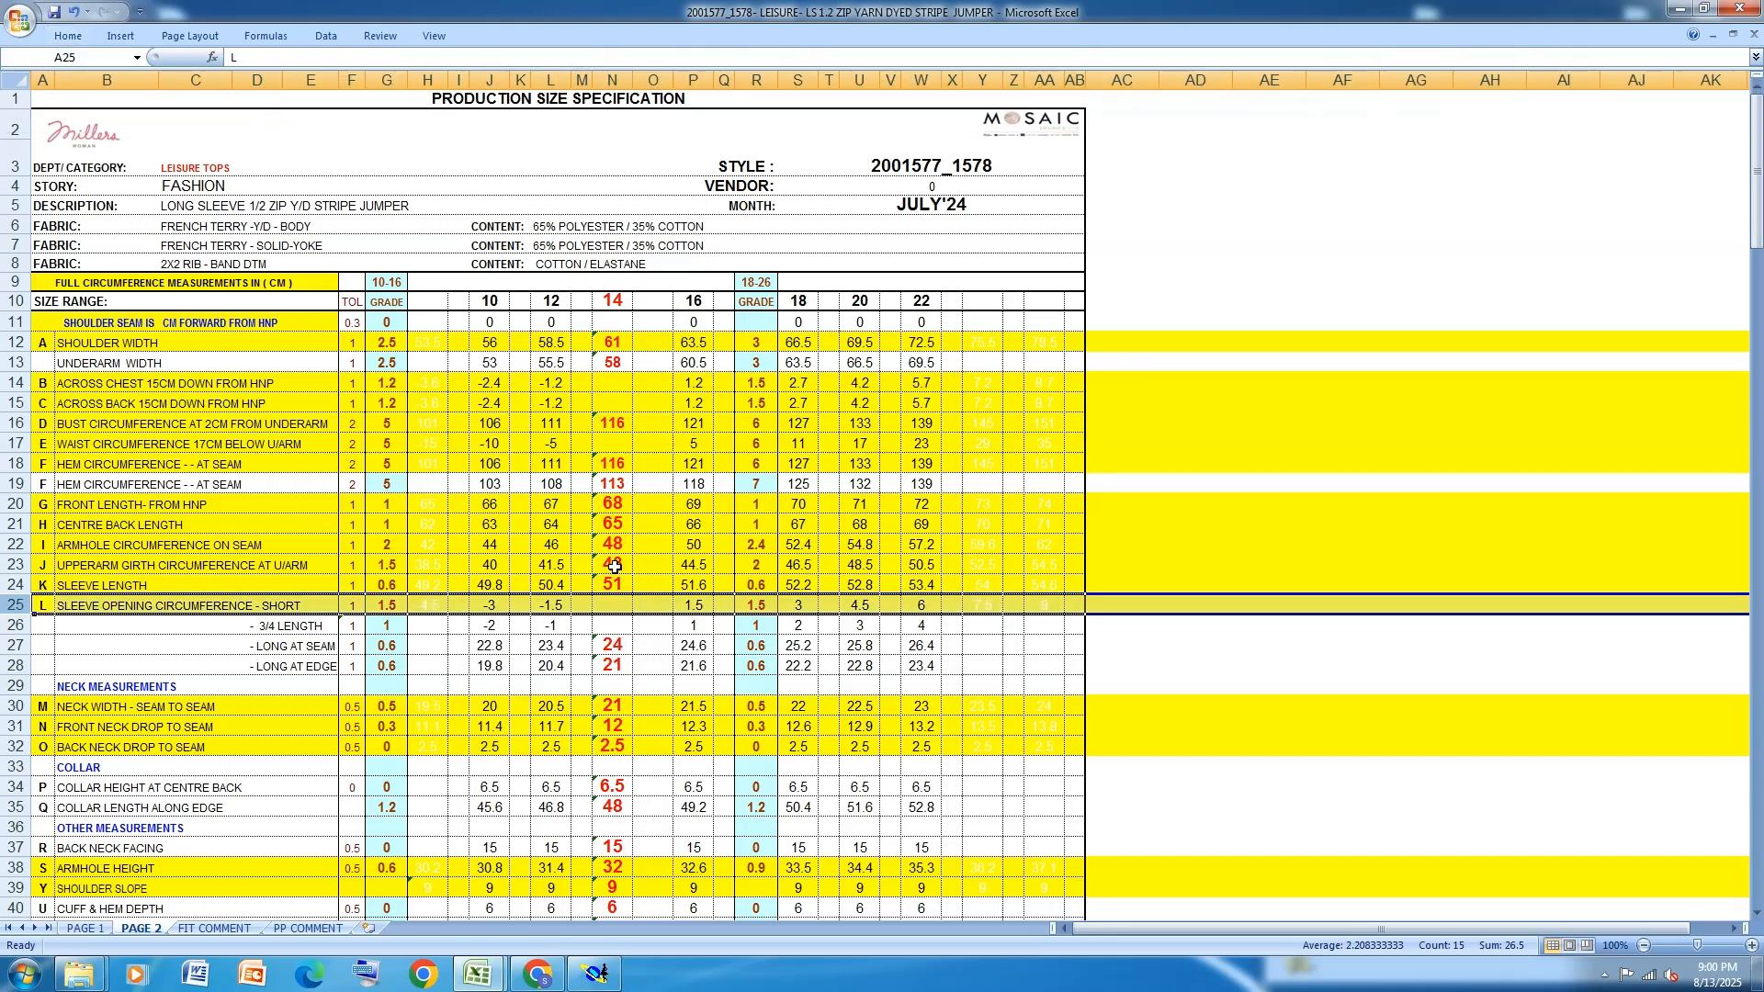
scroll(615, 567, "down", 2)
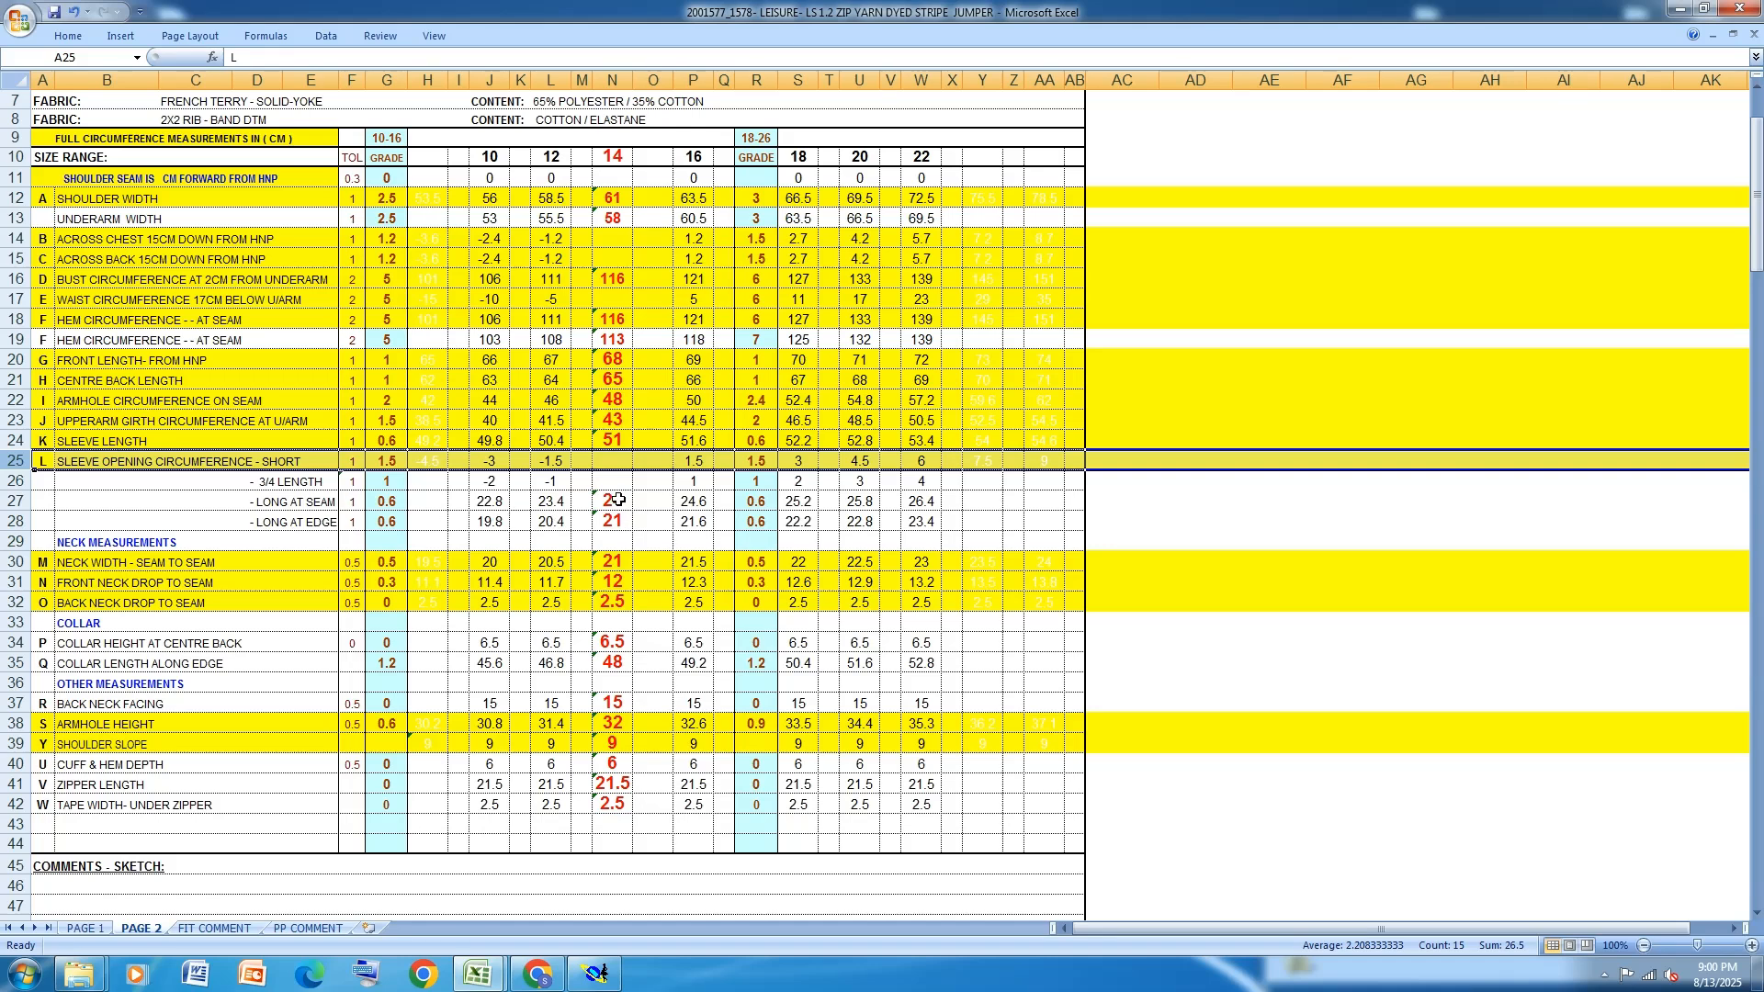
Switch to Modaris and draw a vertical sleeve opening line up from the sleeve length line's left end, half the 24 cm opening, with dx 0
left_click(596, 974)
left_click(1698, 563)
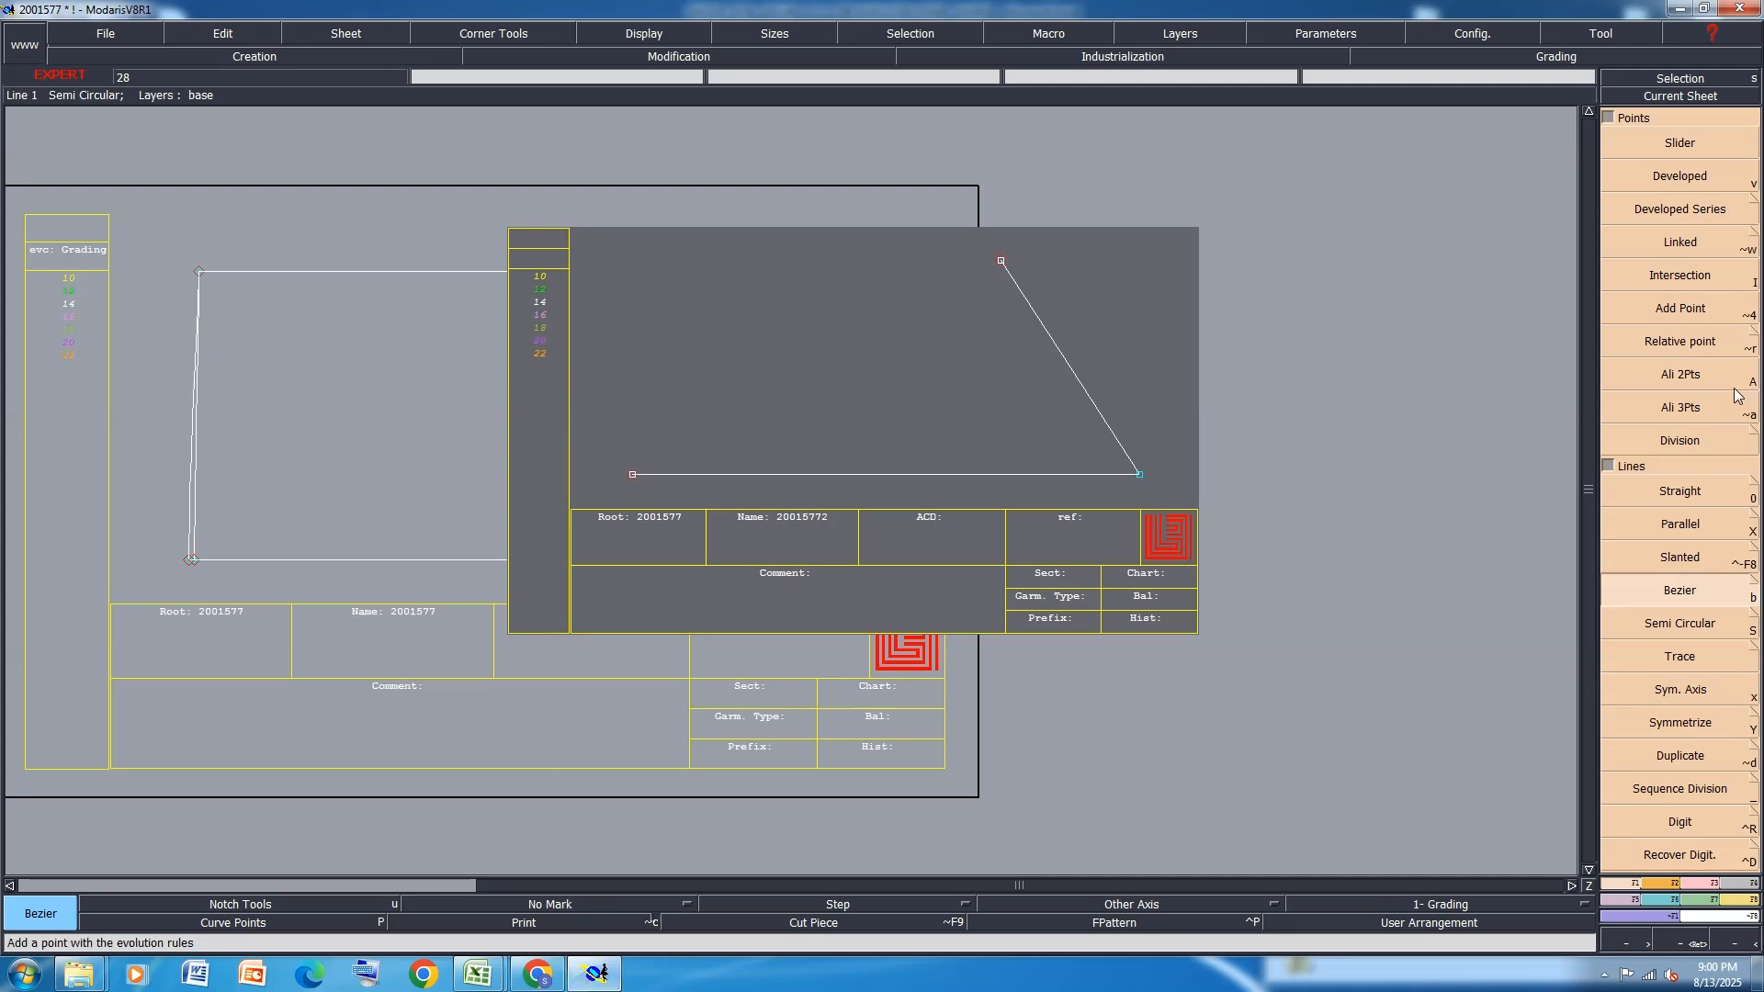
left_click(633, 476)
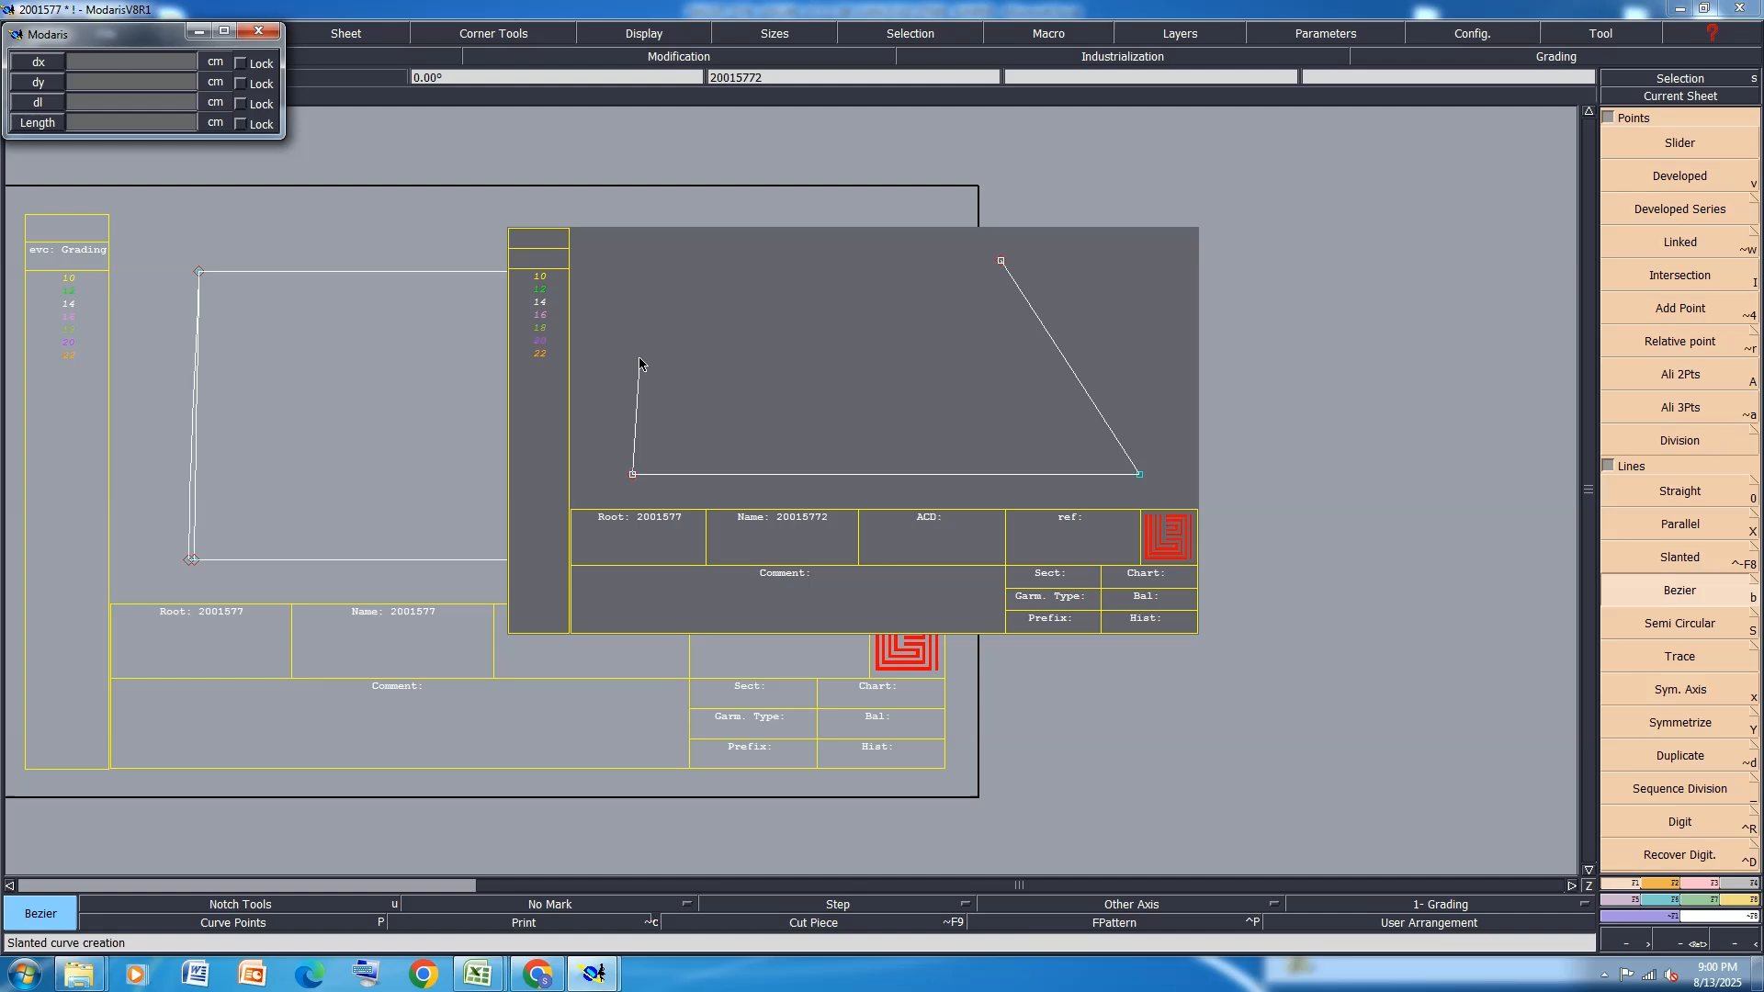
type("0")
key("Tab")
type("1577")
type("2")
key("Return")
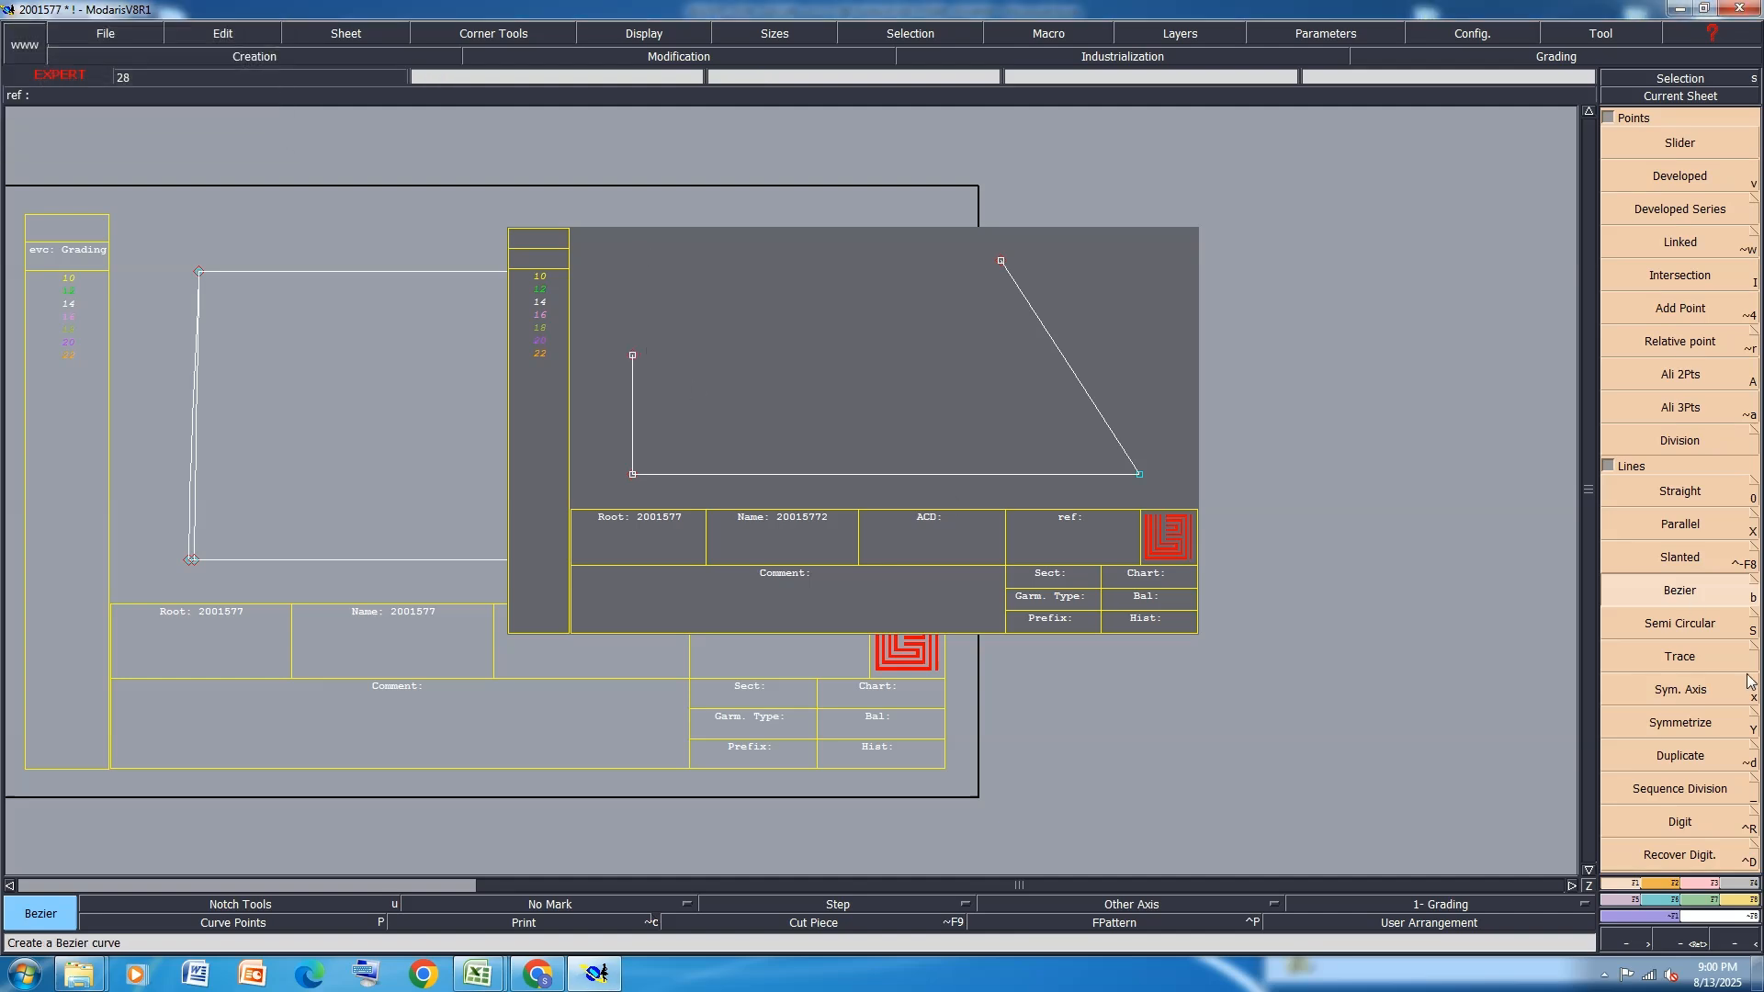
Close the sleeve outline with a line from the opening line's upper end to the slanted line's upper end, and pin the characteristic points
left_click(1711, 886)
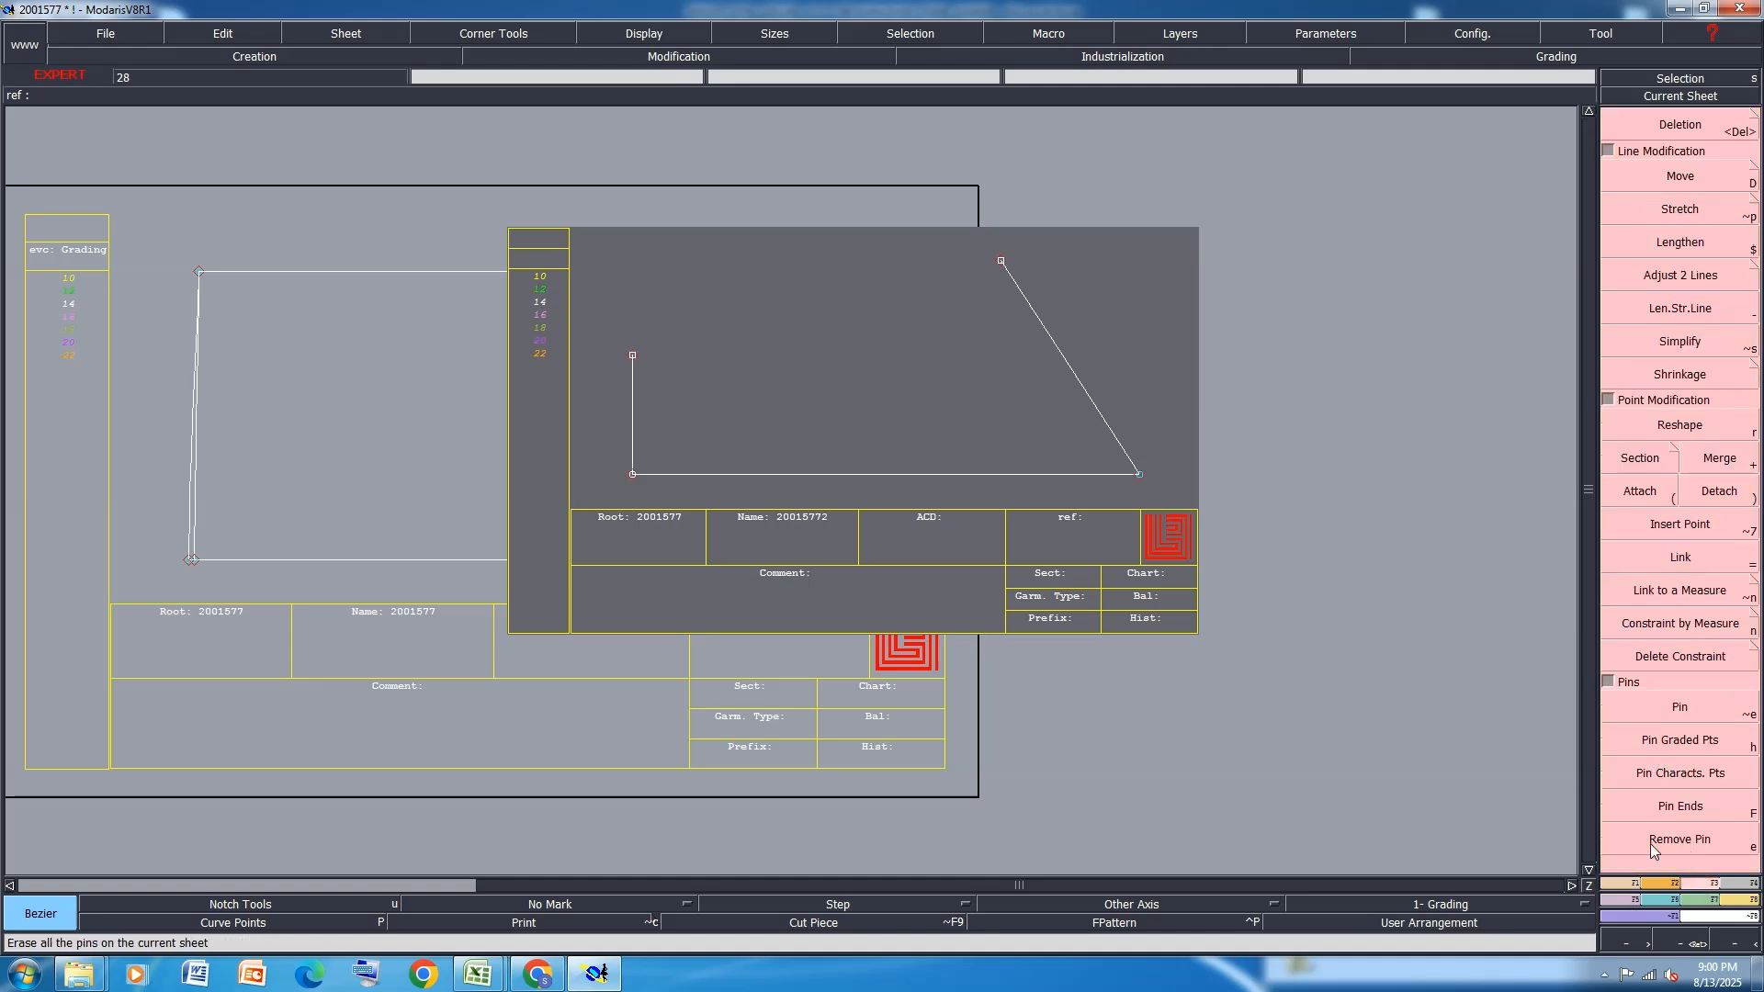
left_click(1630, 886)
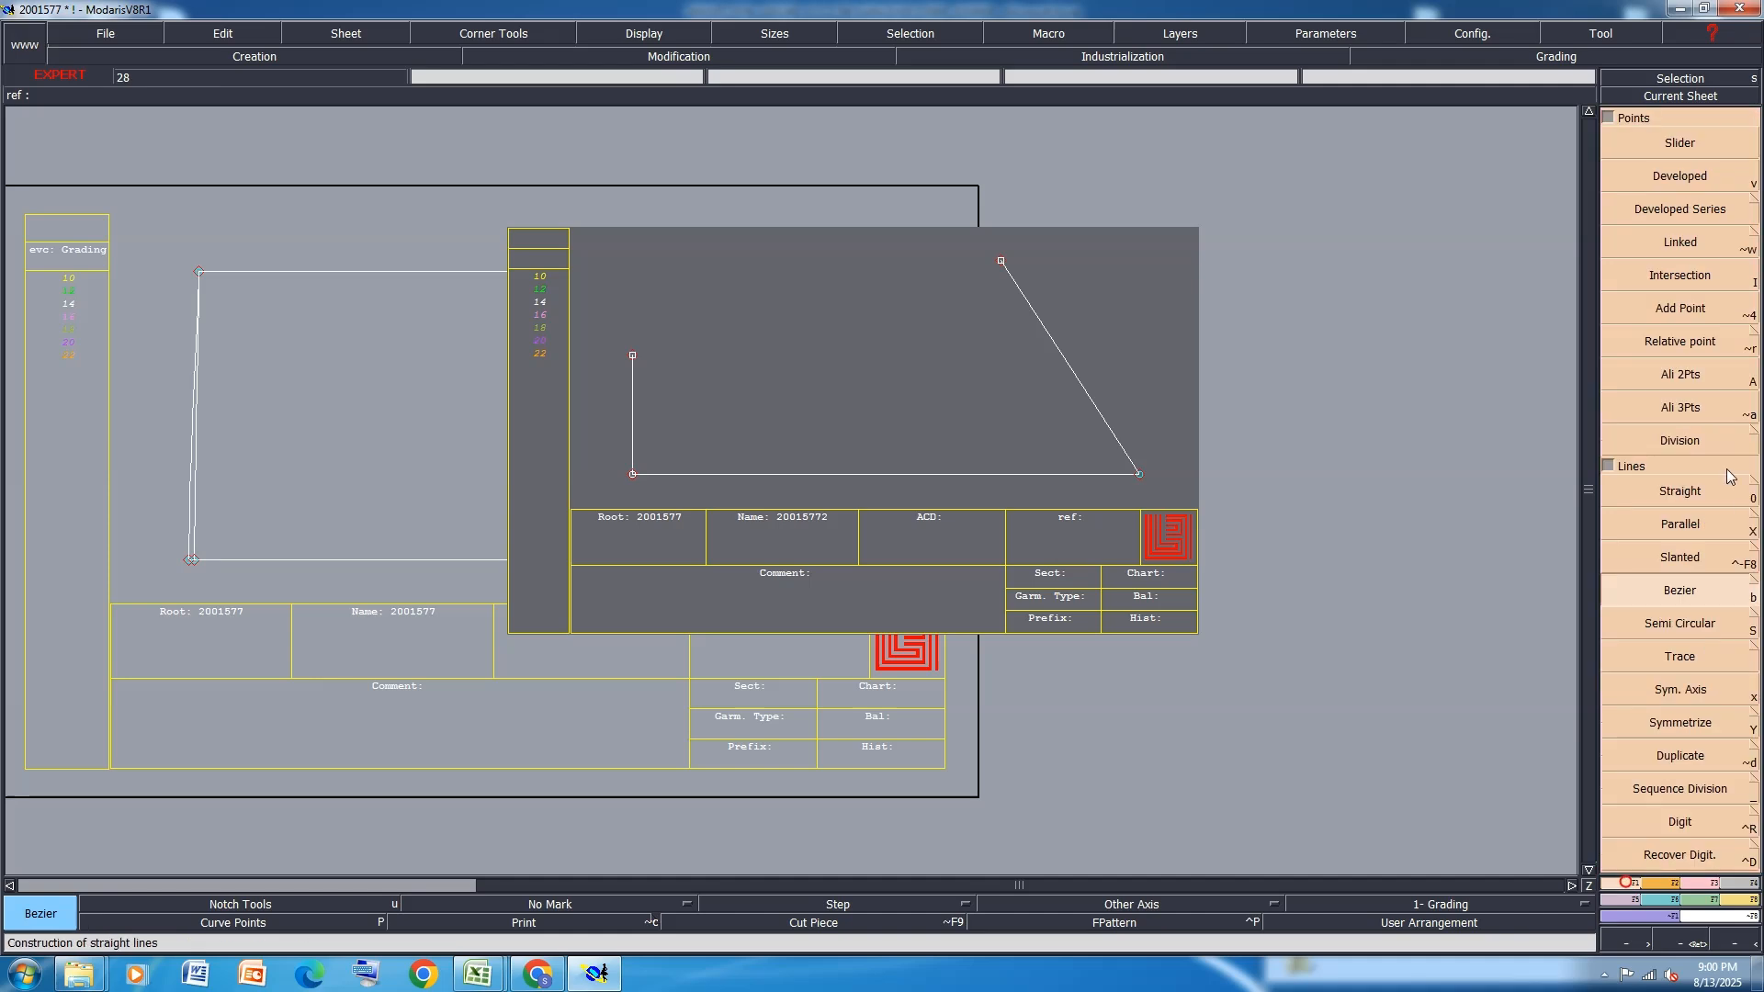
left_click(631, 355)
left_click(1000, 262)
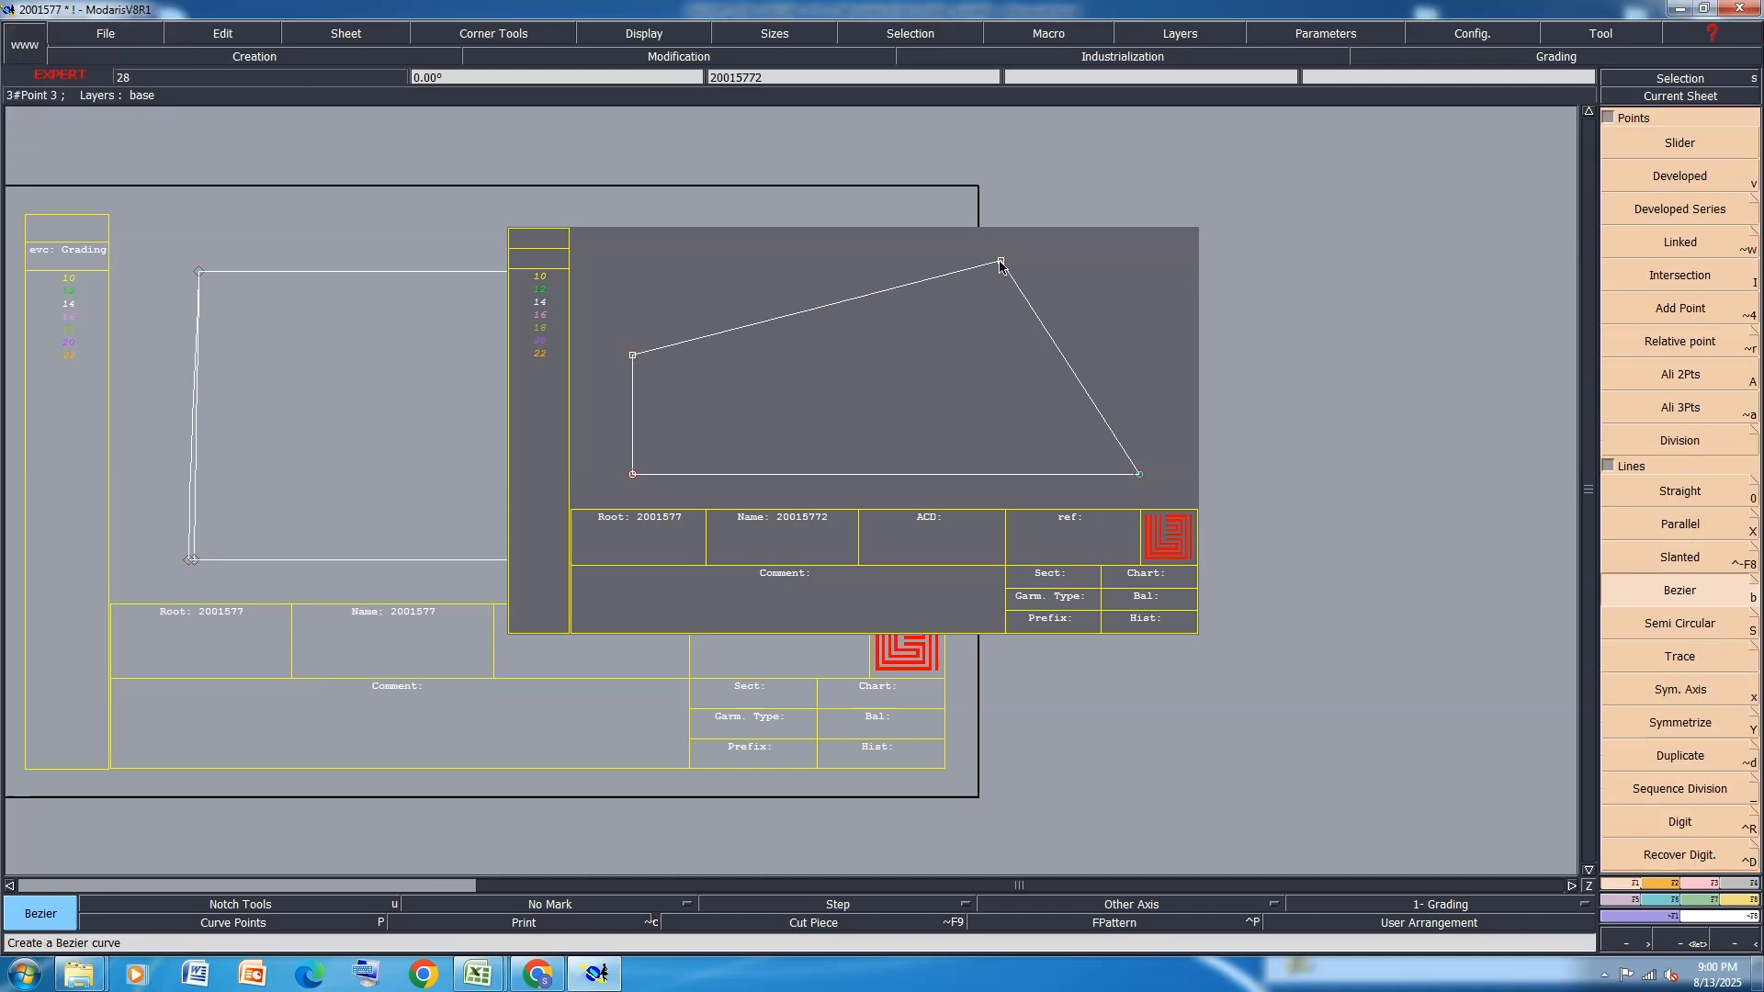
left_click(1670, 886)
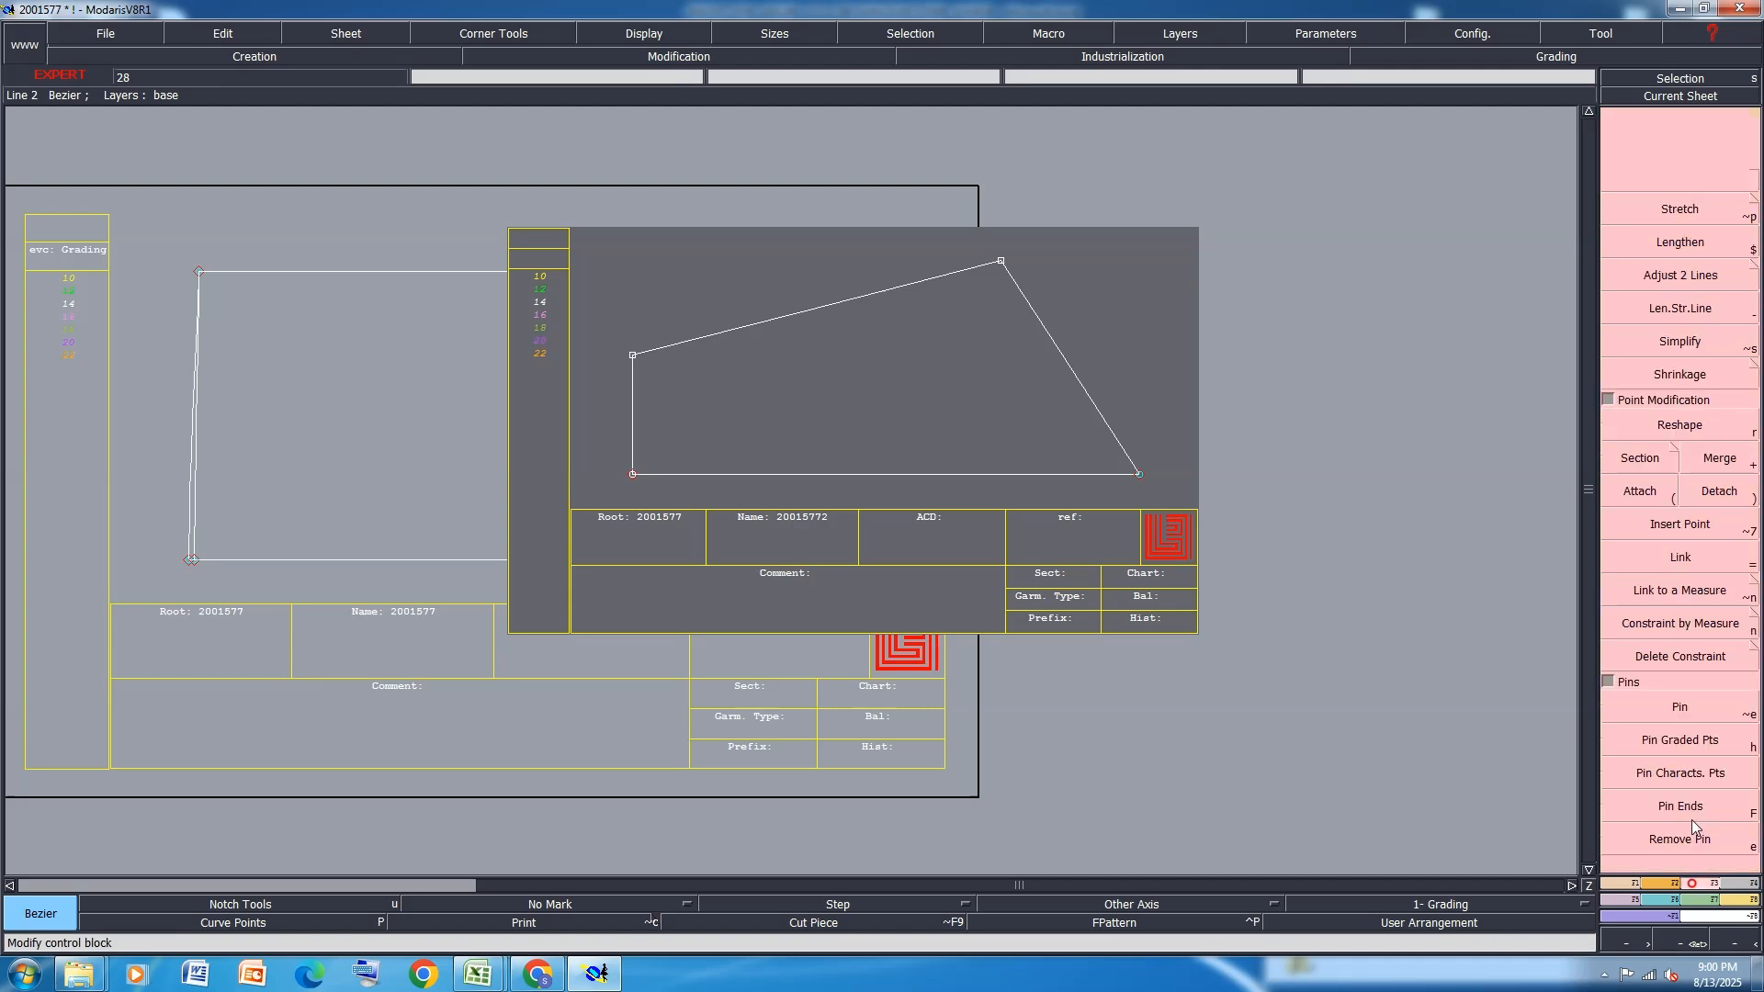
left_click(1687, 772)
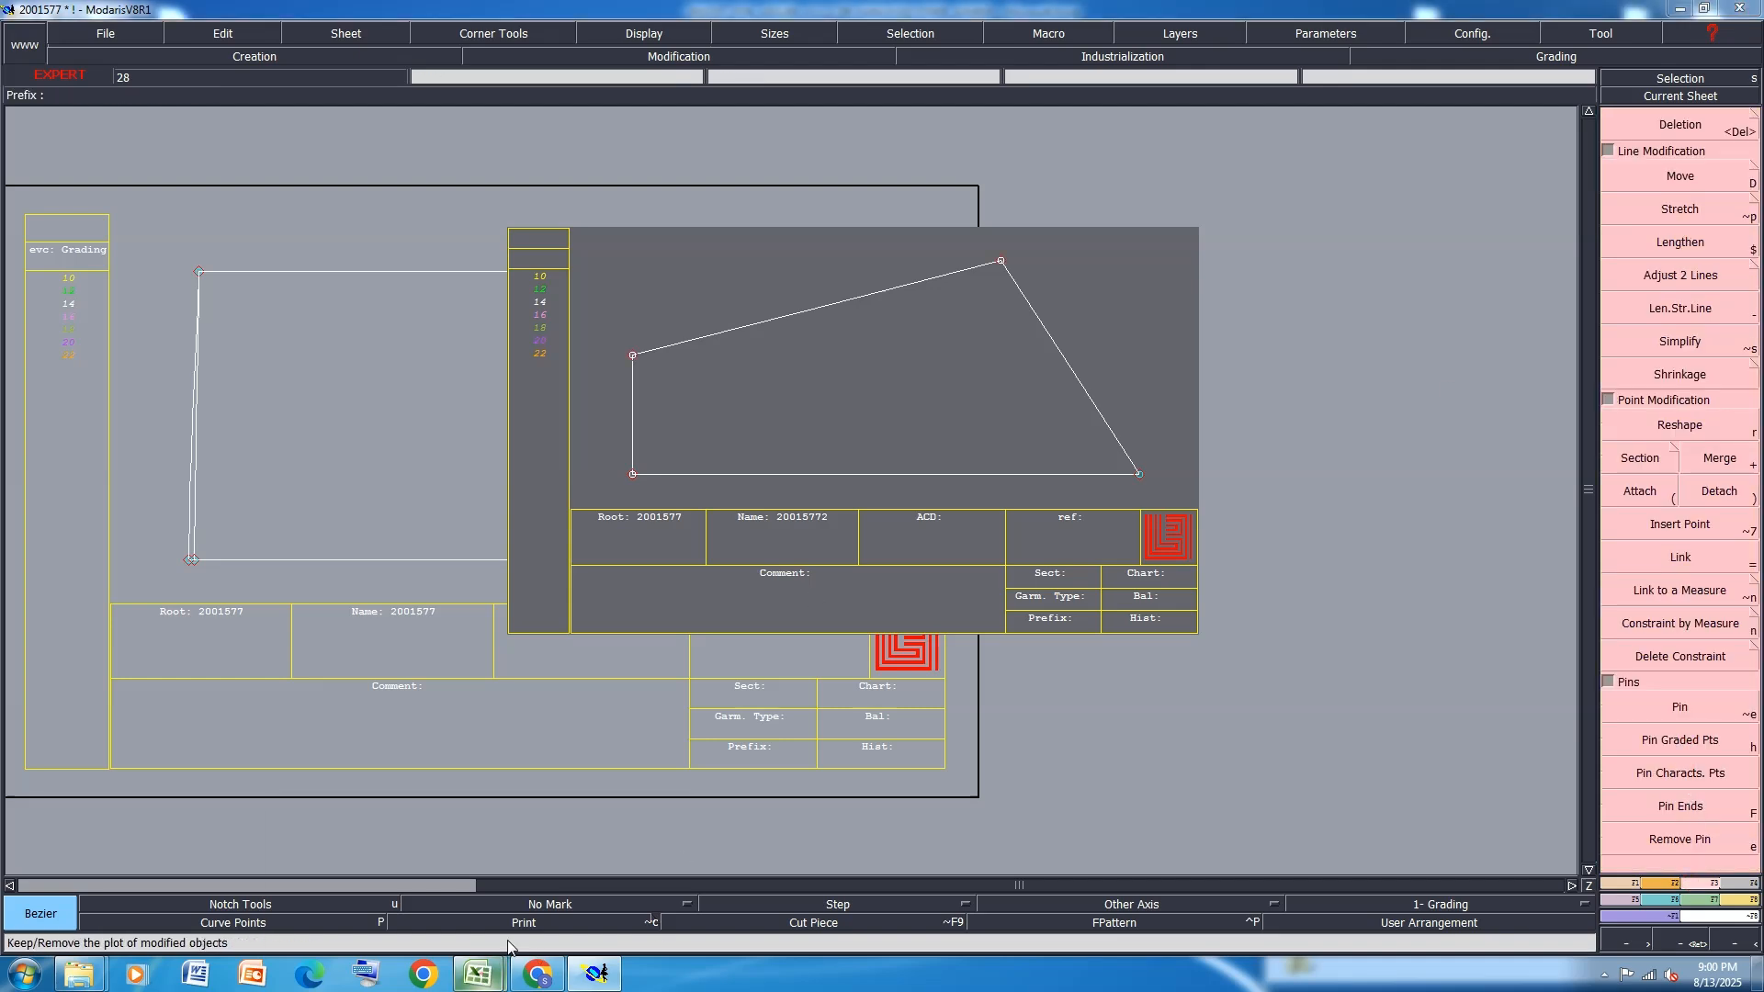
Switch to the Excel specification and highlight the sleeve opening Long at Seam row in yellow
mouse_move(478, 972)
left_click(584, 882)
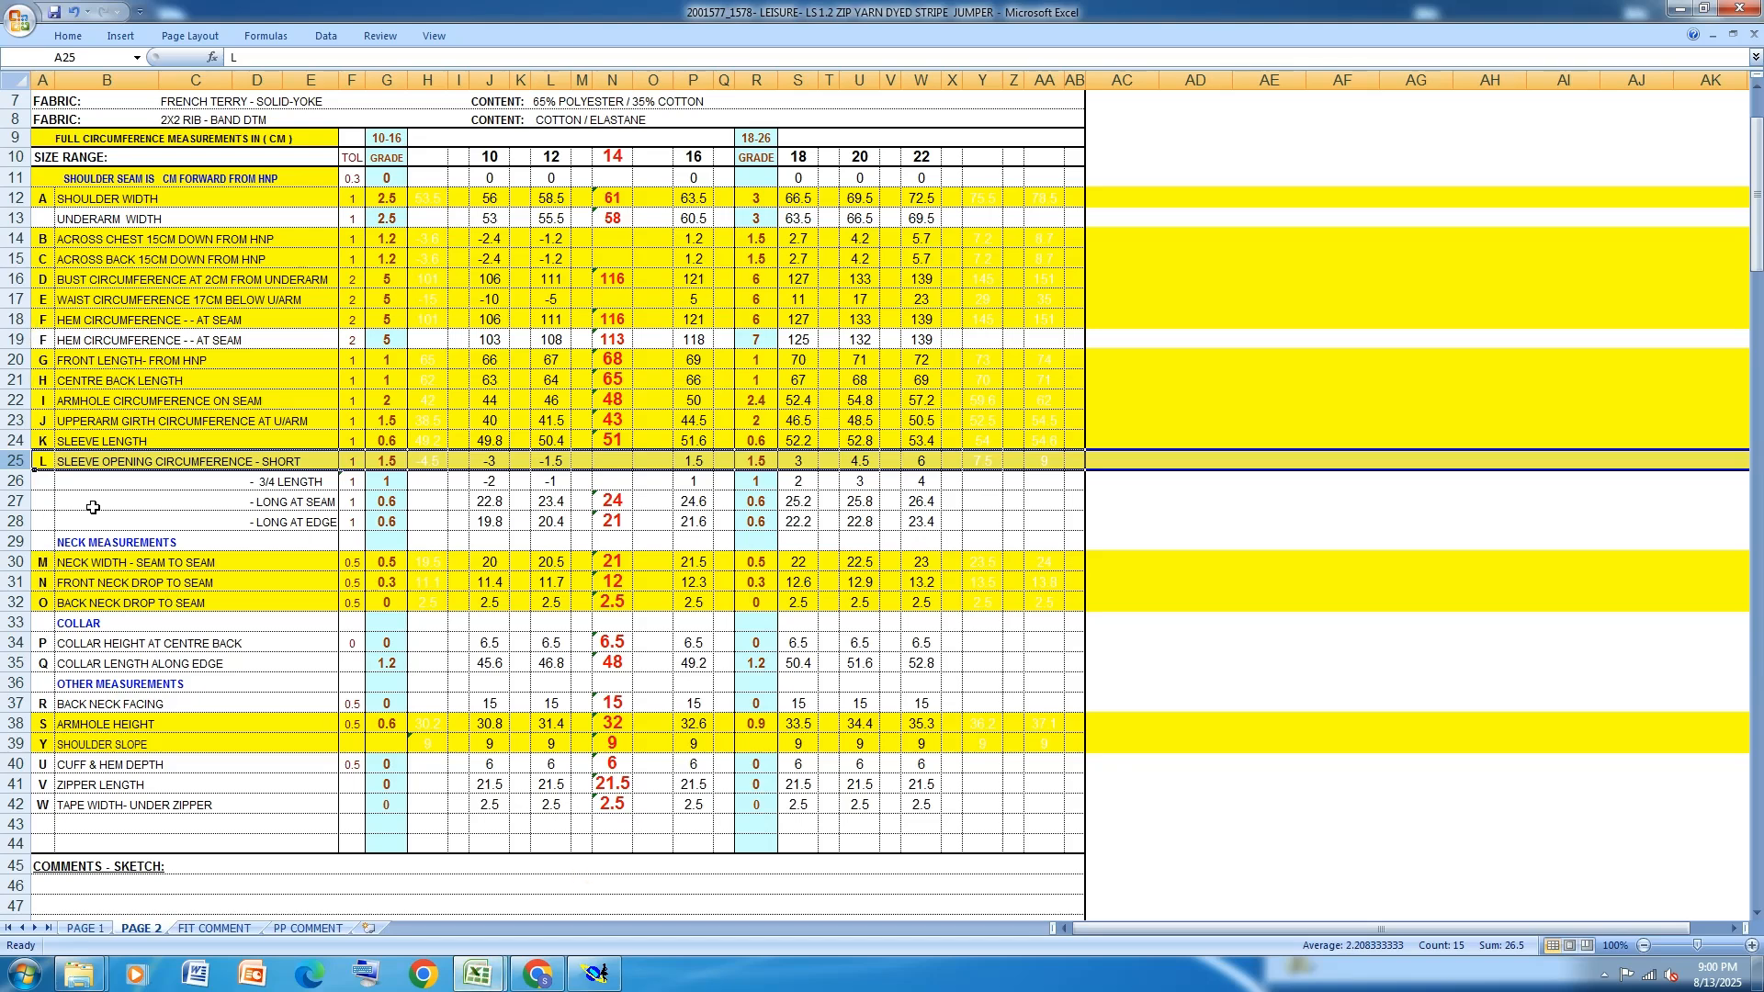
left_click(22, 501)
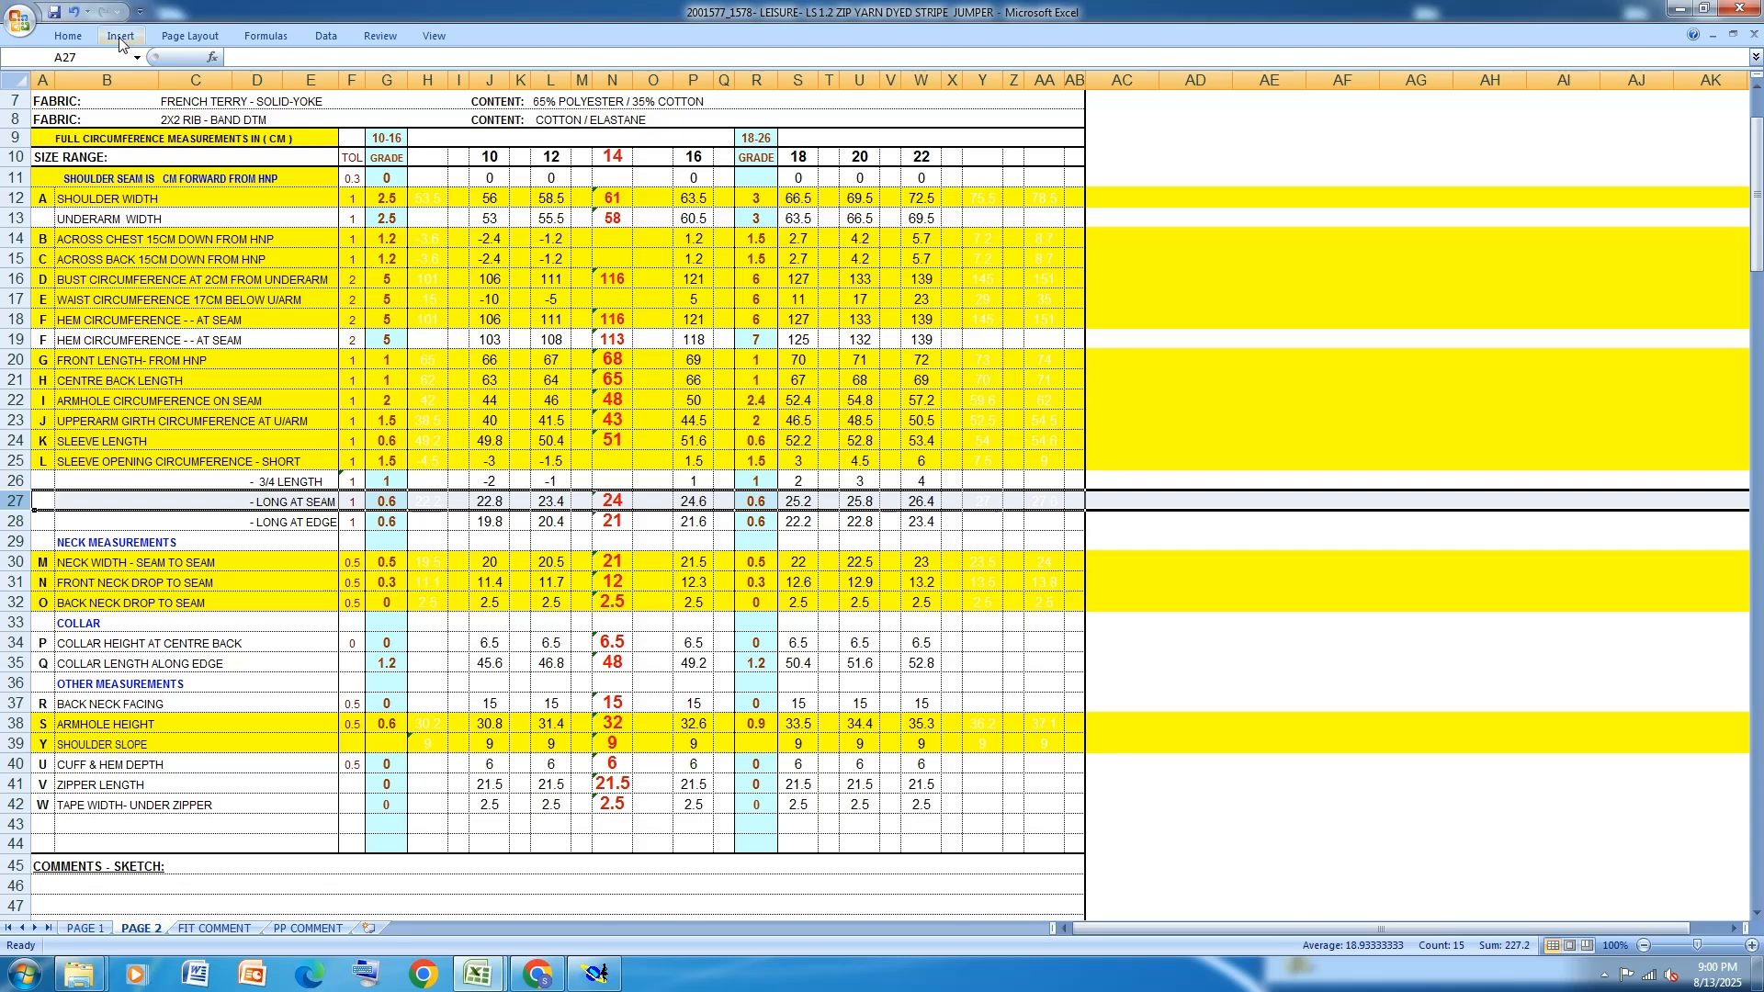
left_click(68, 36)
left_click(266, 98)
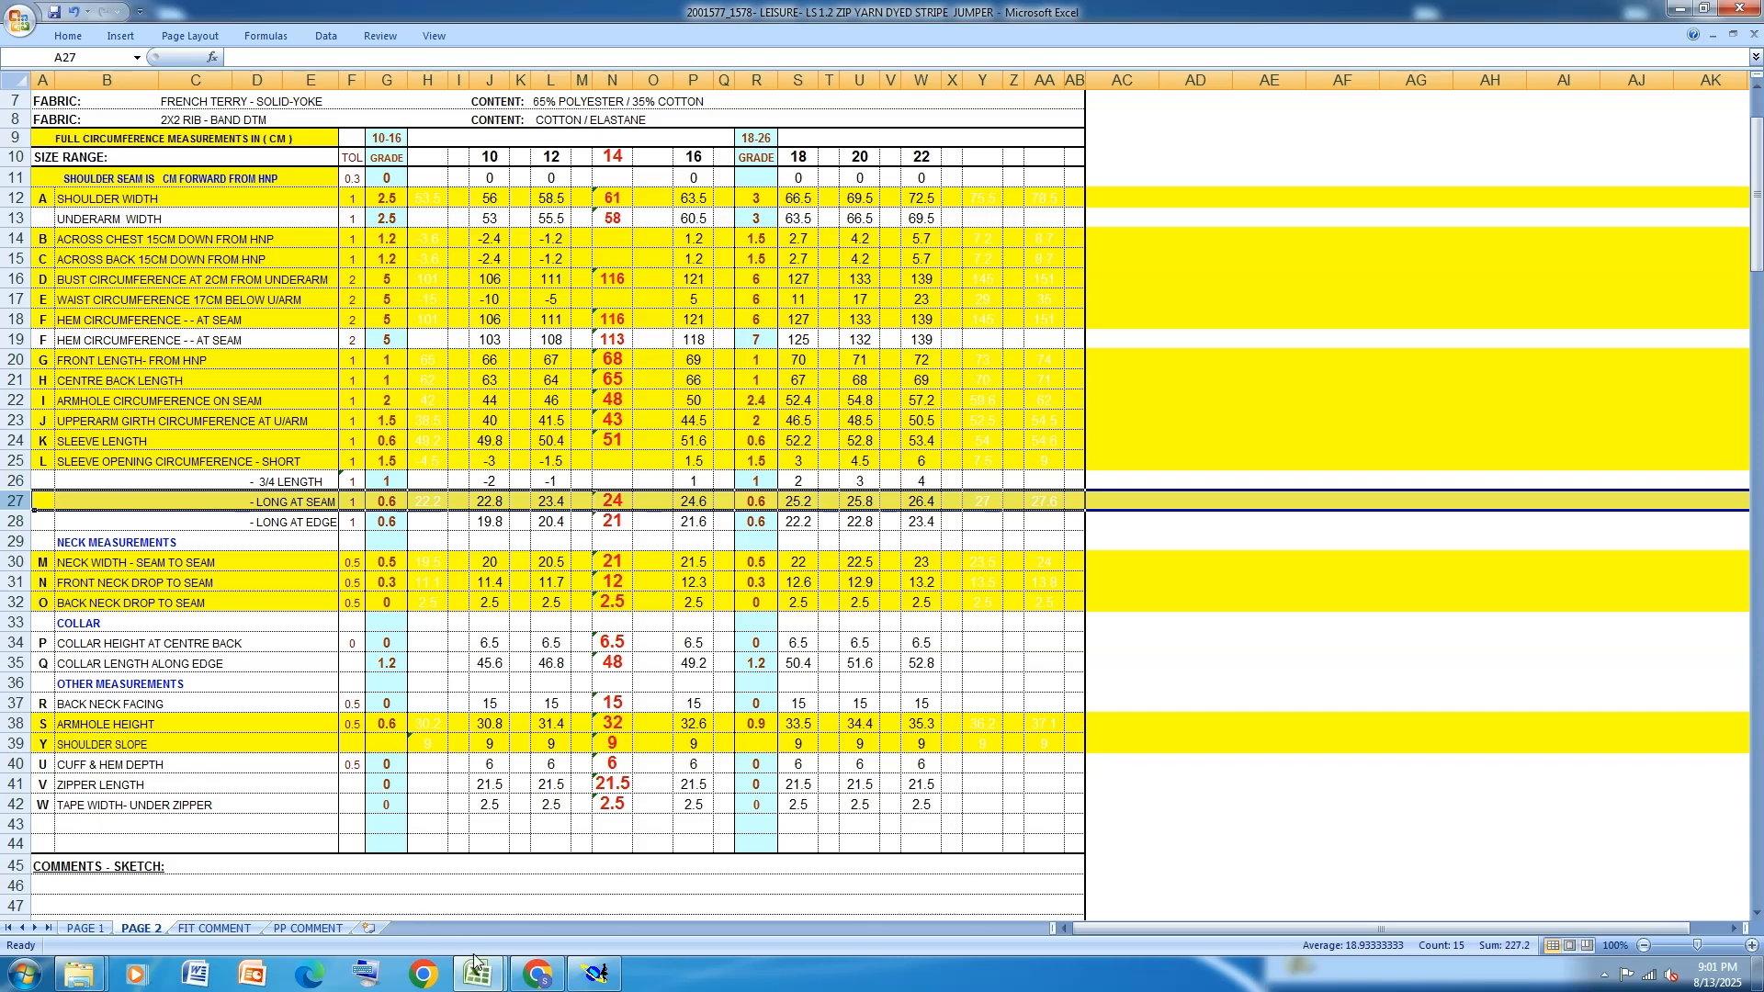
Switch to Modaris and move the vertical sleeve opening line inward with ShiftX 6 cm and ShiftY 0
left_click(596, 974)
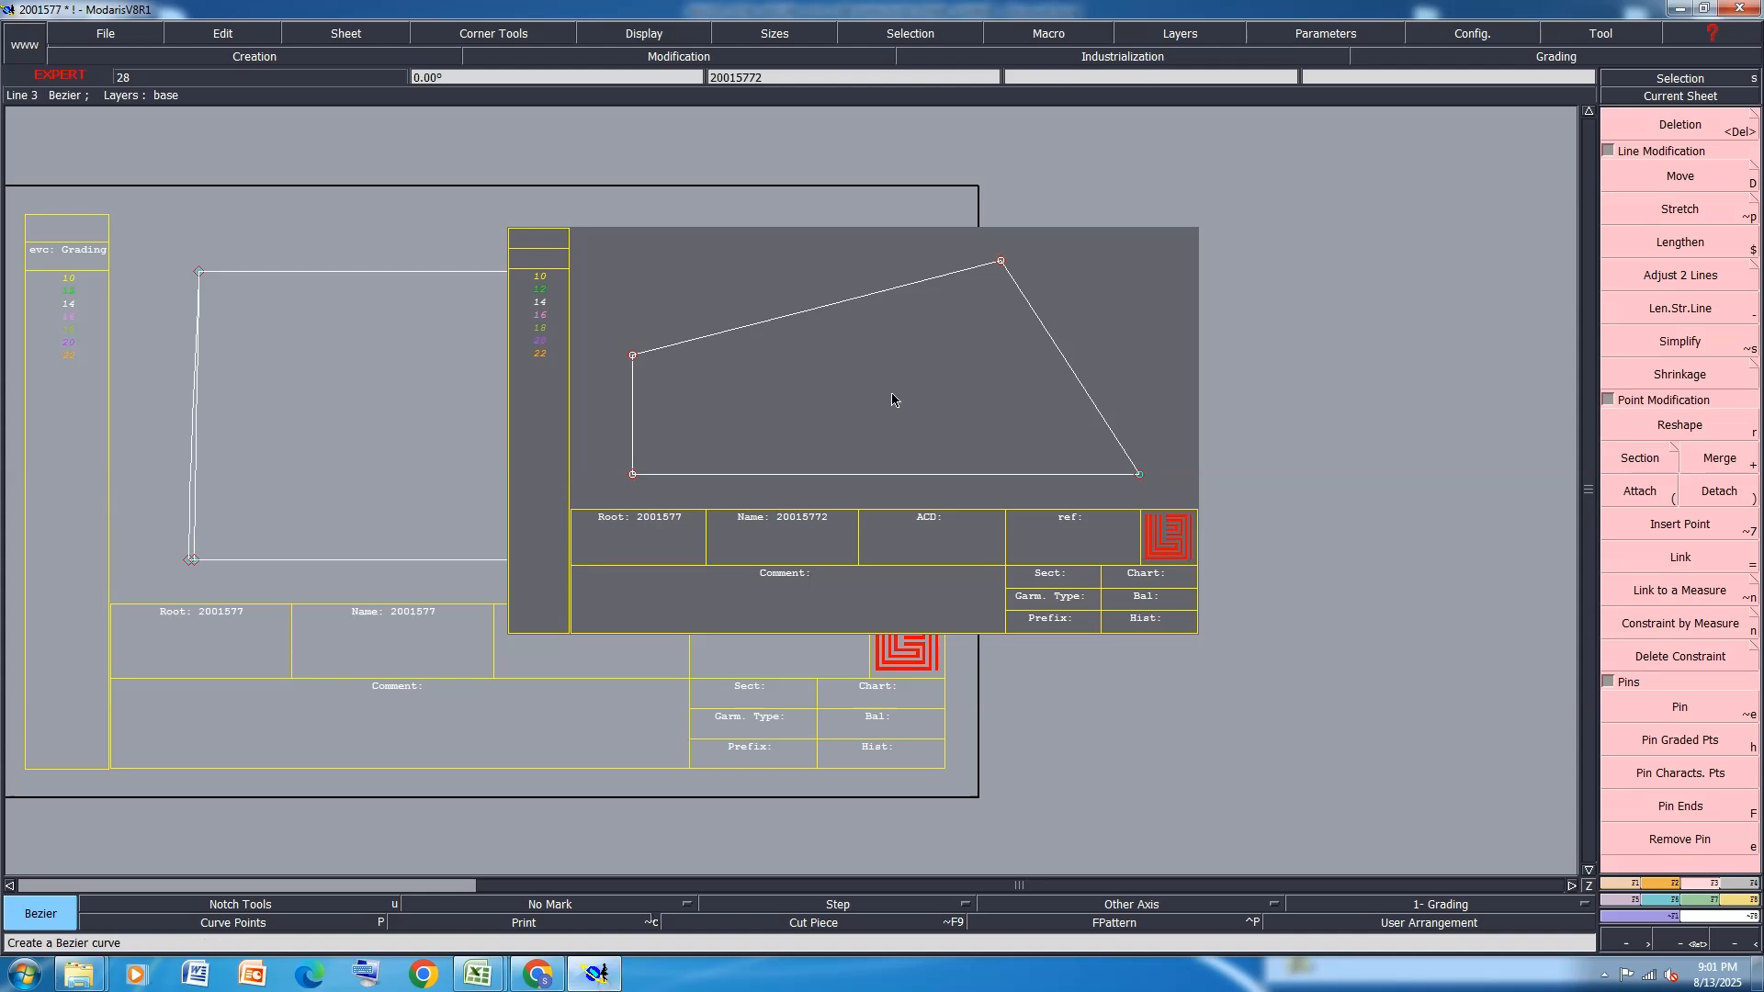
left_click(633, 471)
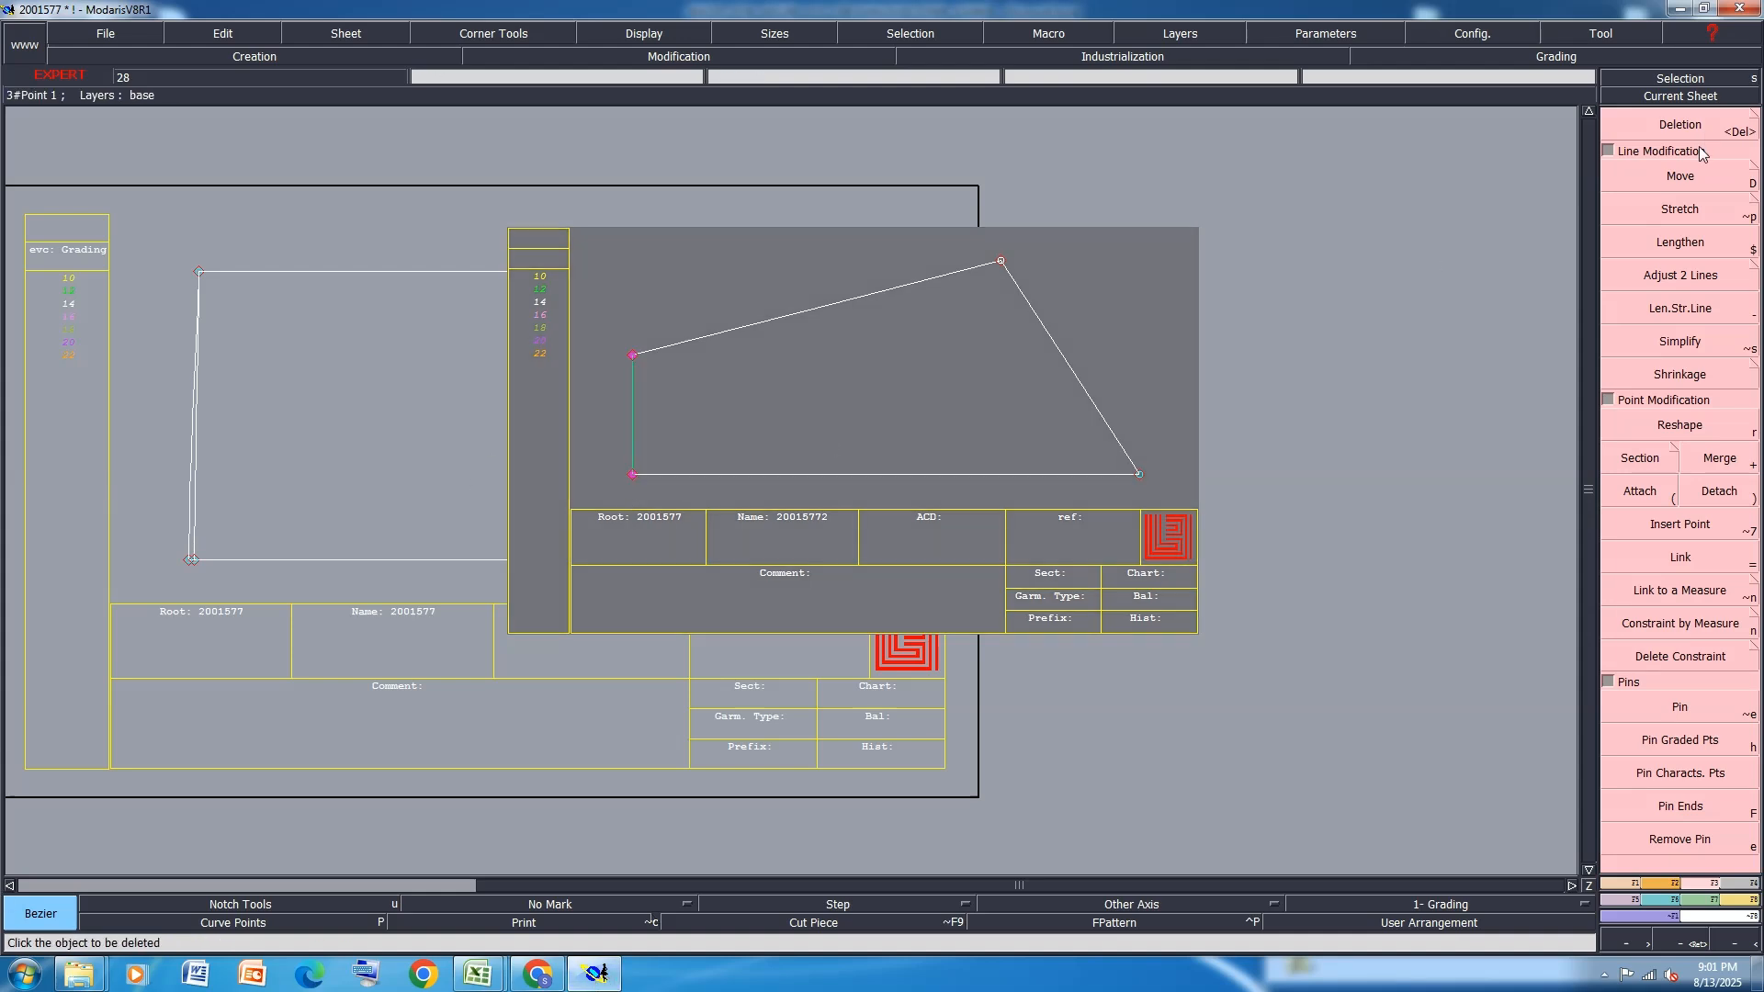
key("shift+d")
left_click(640, 370)
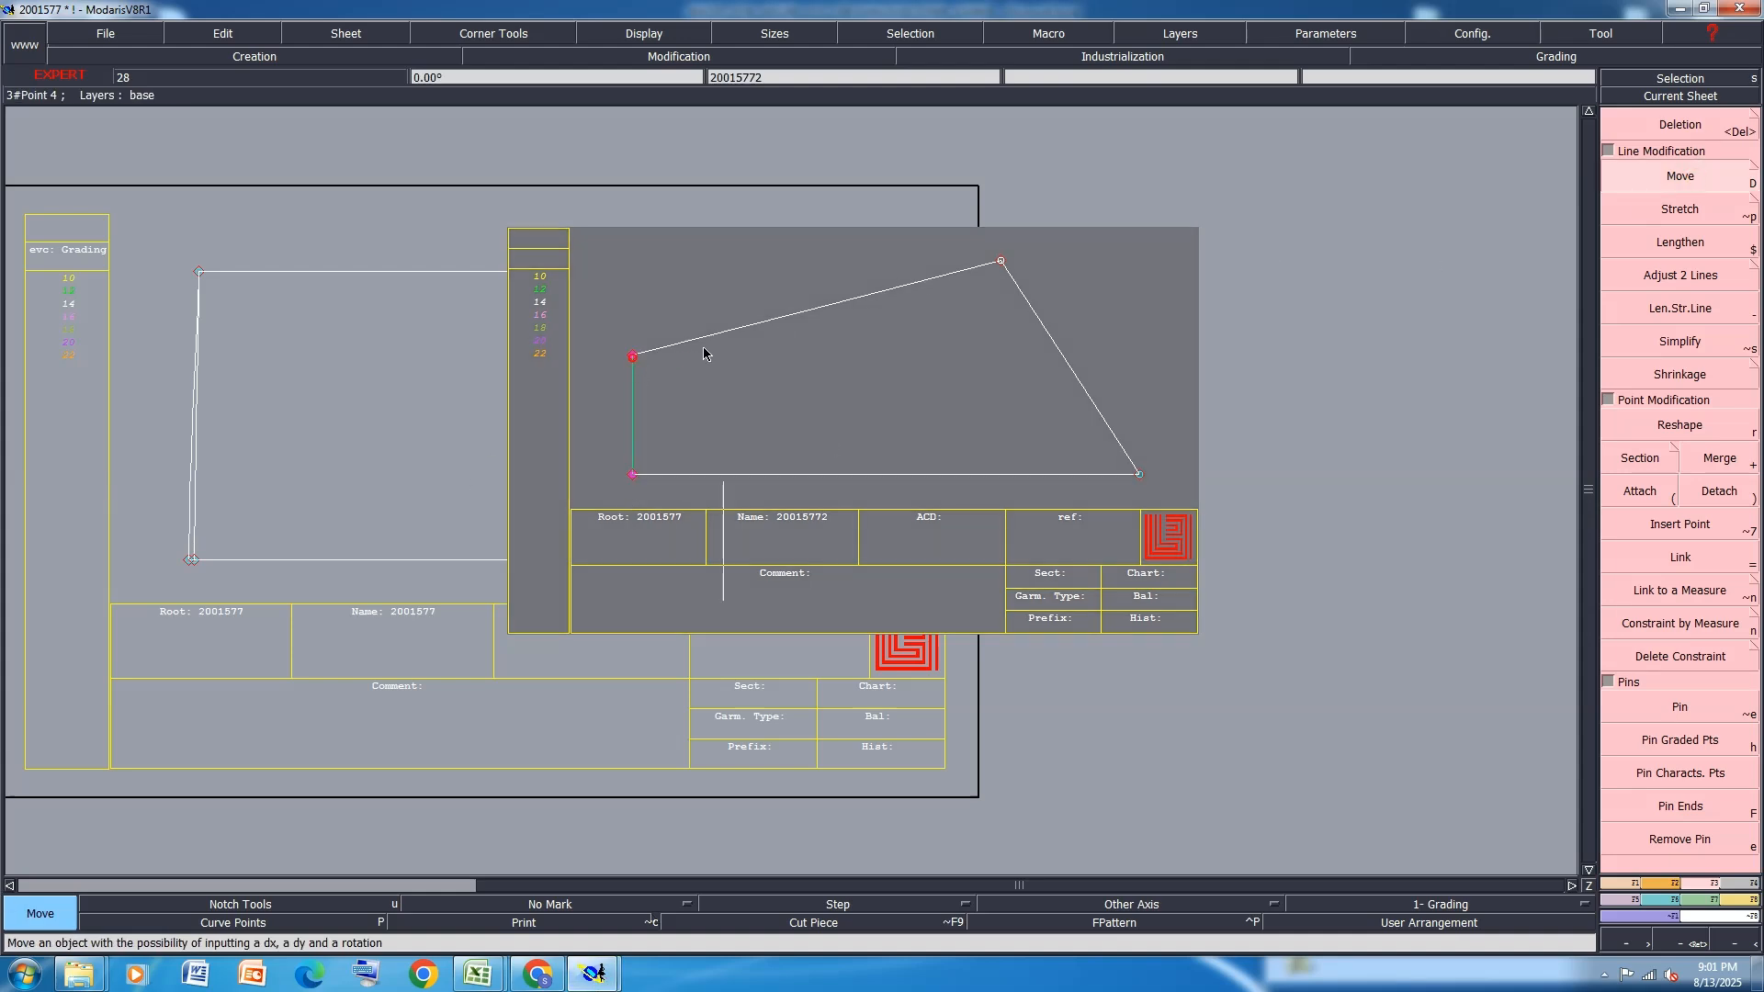
type("6")
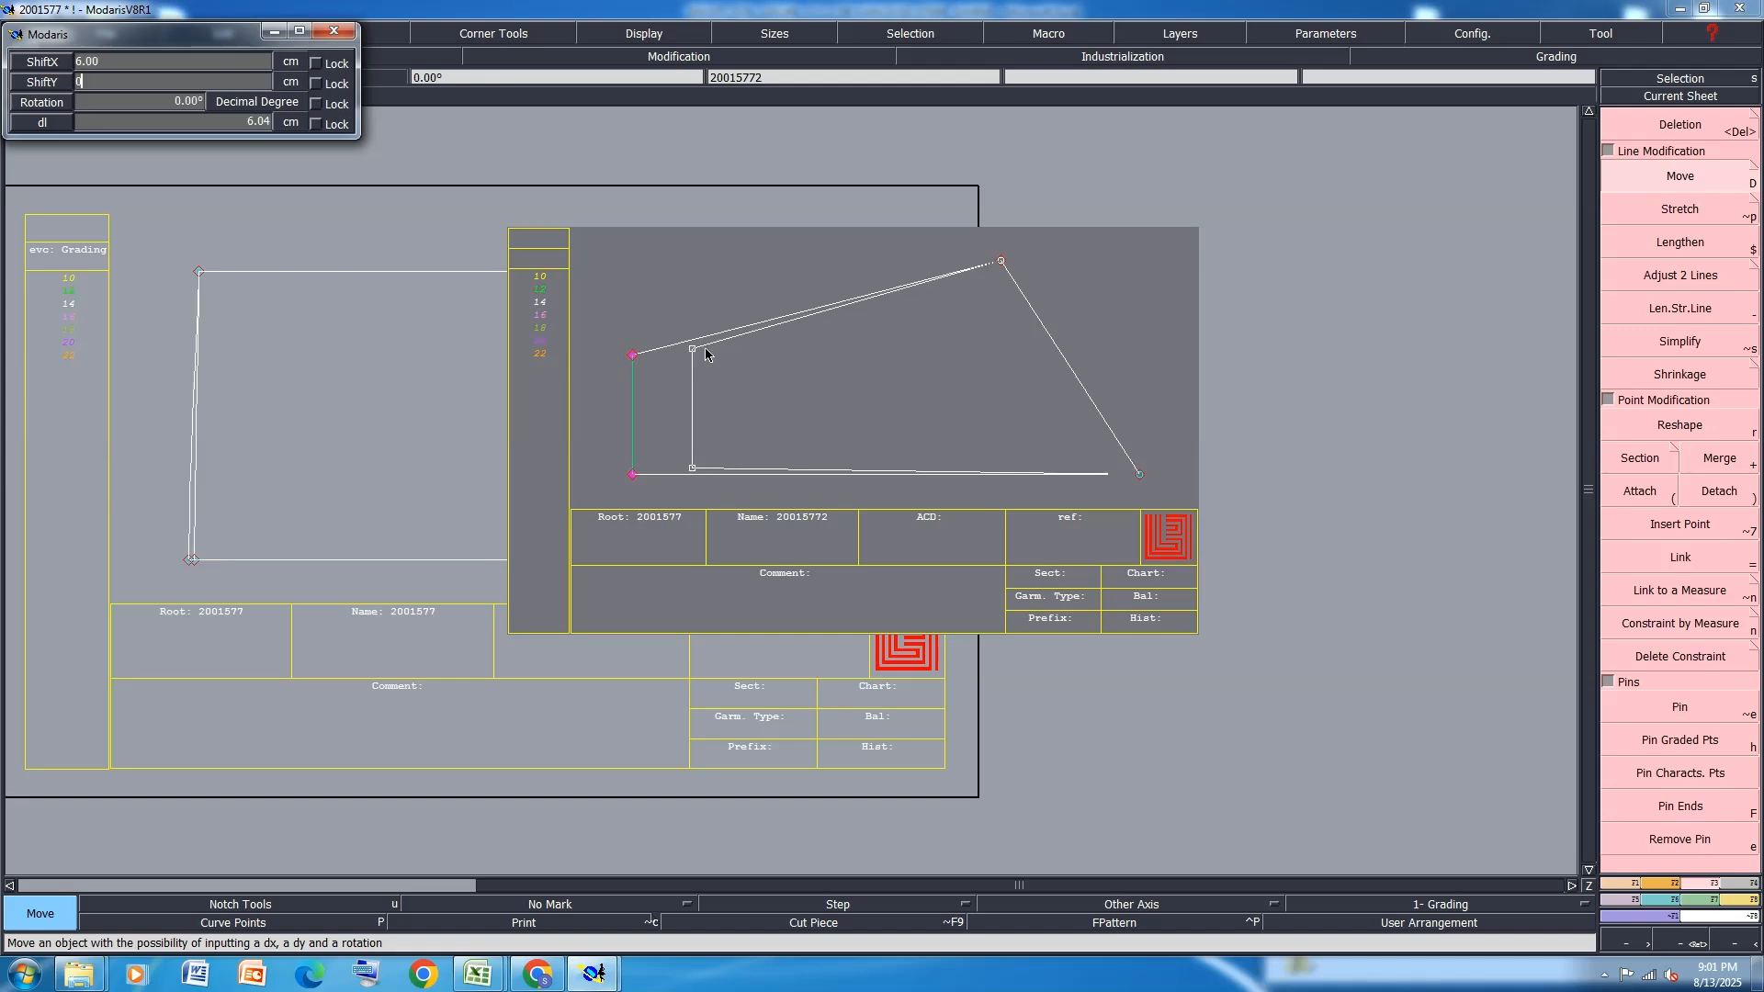
key("Return")
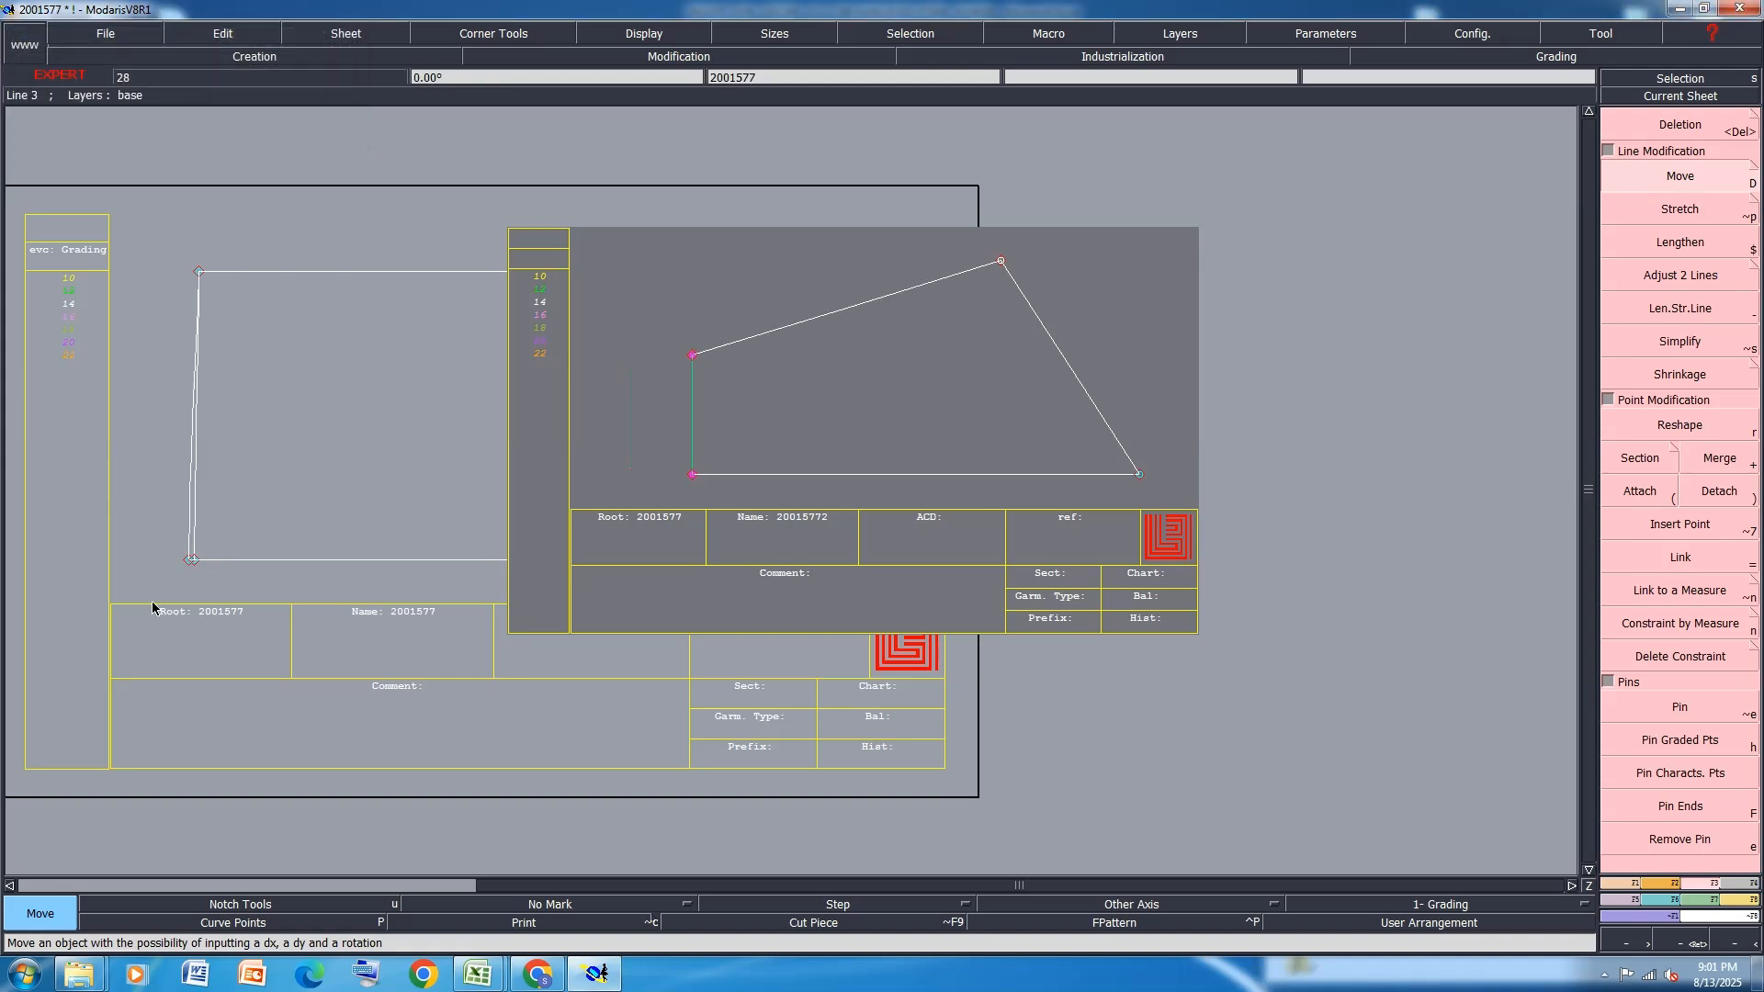
Move the bodice's hem lines inward with ShiftX 6 cm and ShiftY 0
left_click(190, 557)
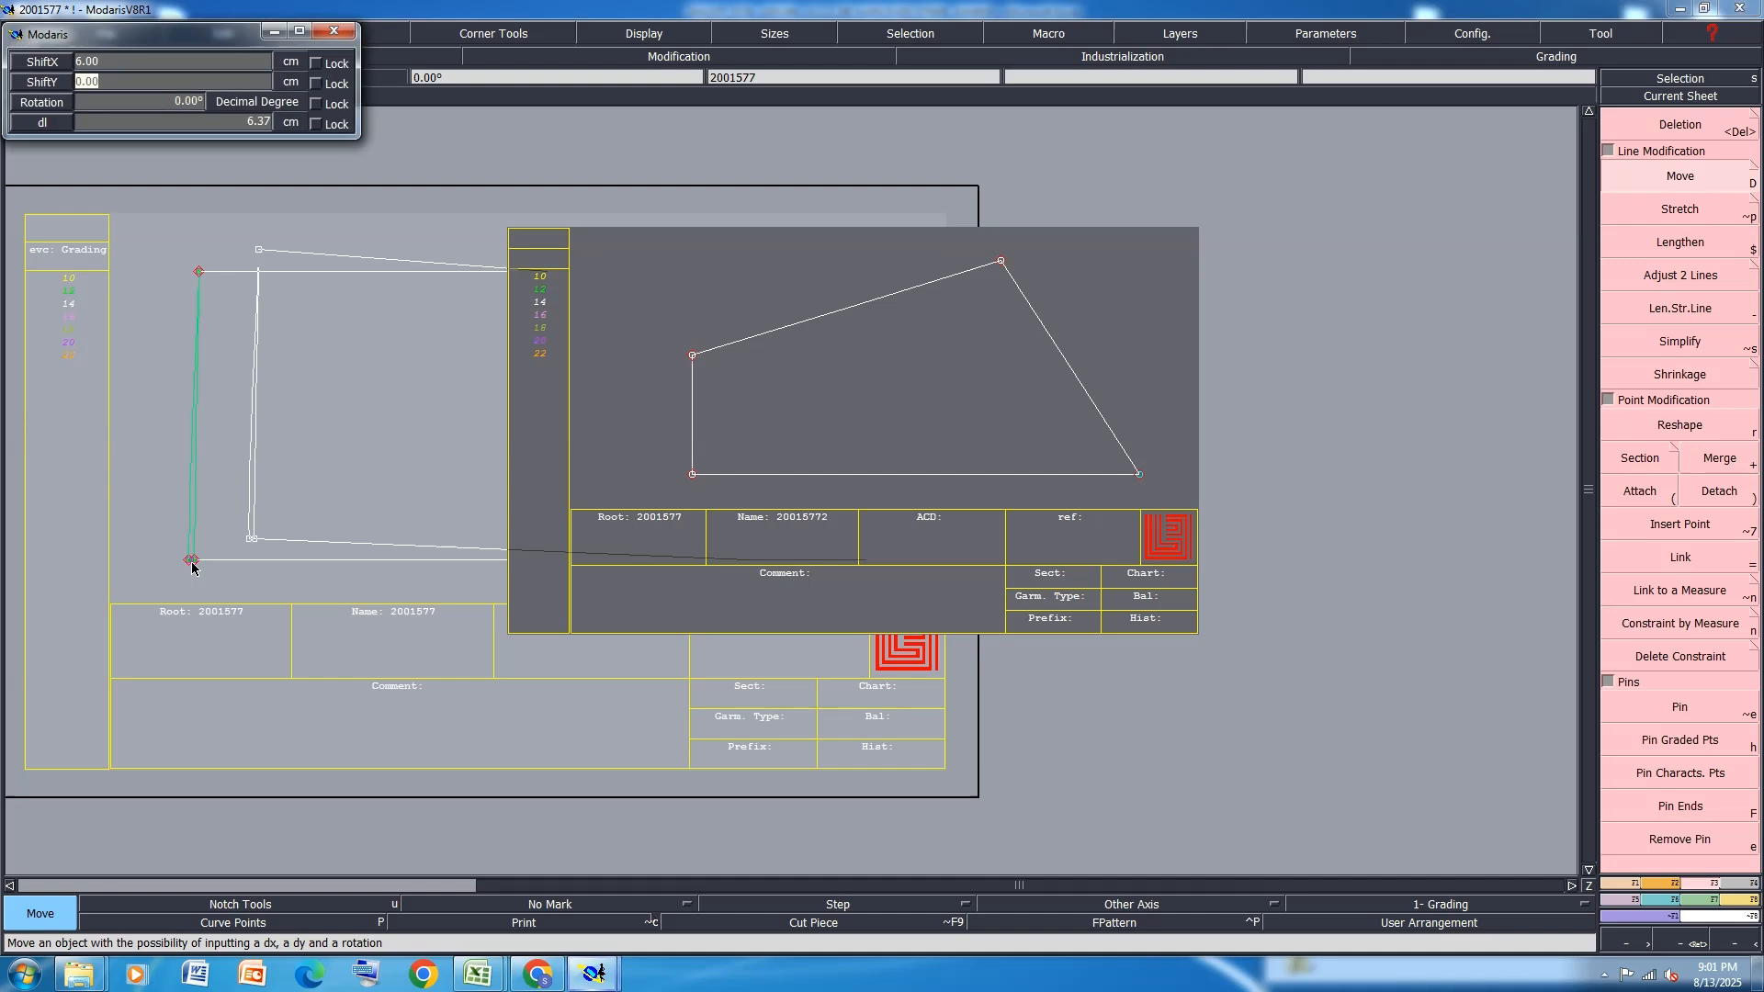
key("Return")
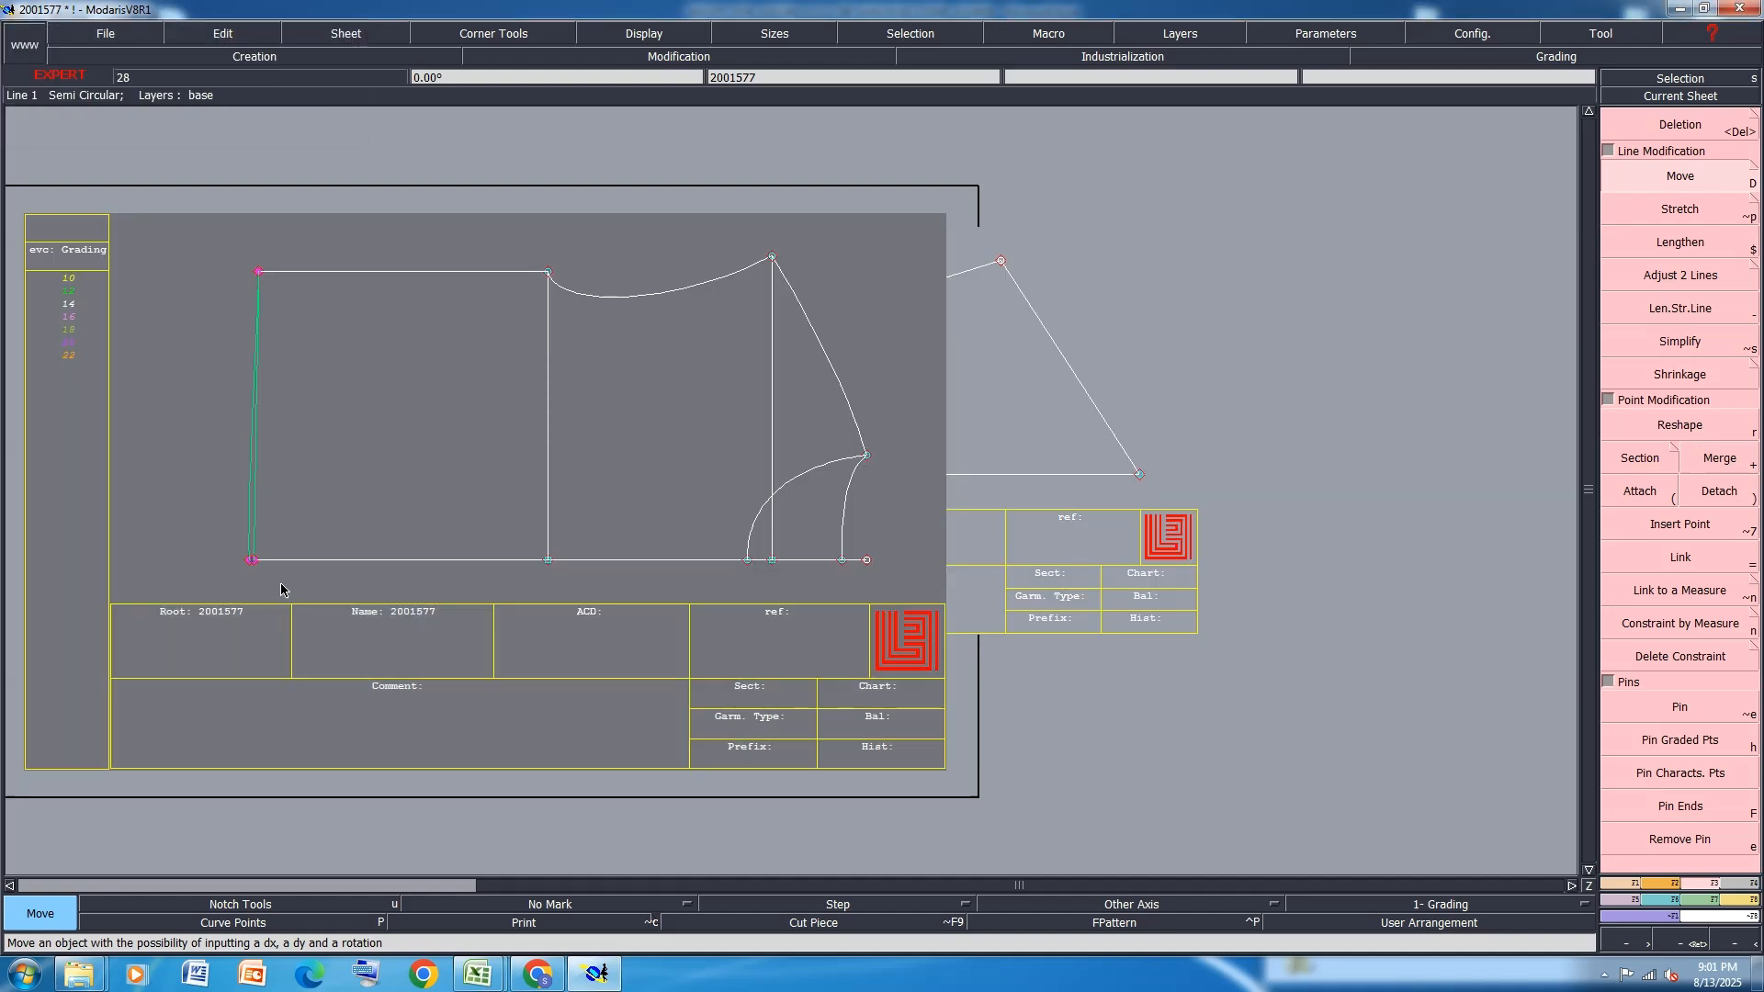
Lengthen the sleeve's horizontal base line by 6 cm beyond the sleeve opening with Len.Str.Line
left_click(1017, 446)
left_click(1091, 447)
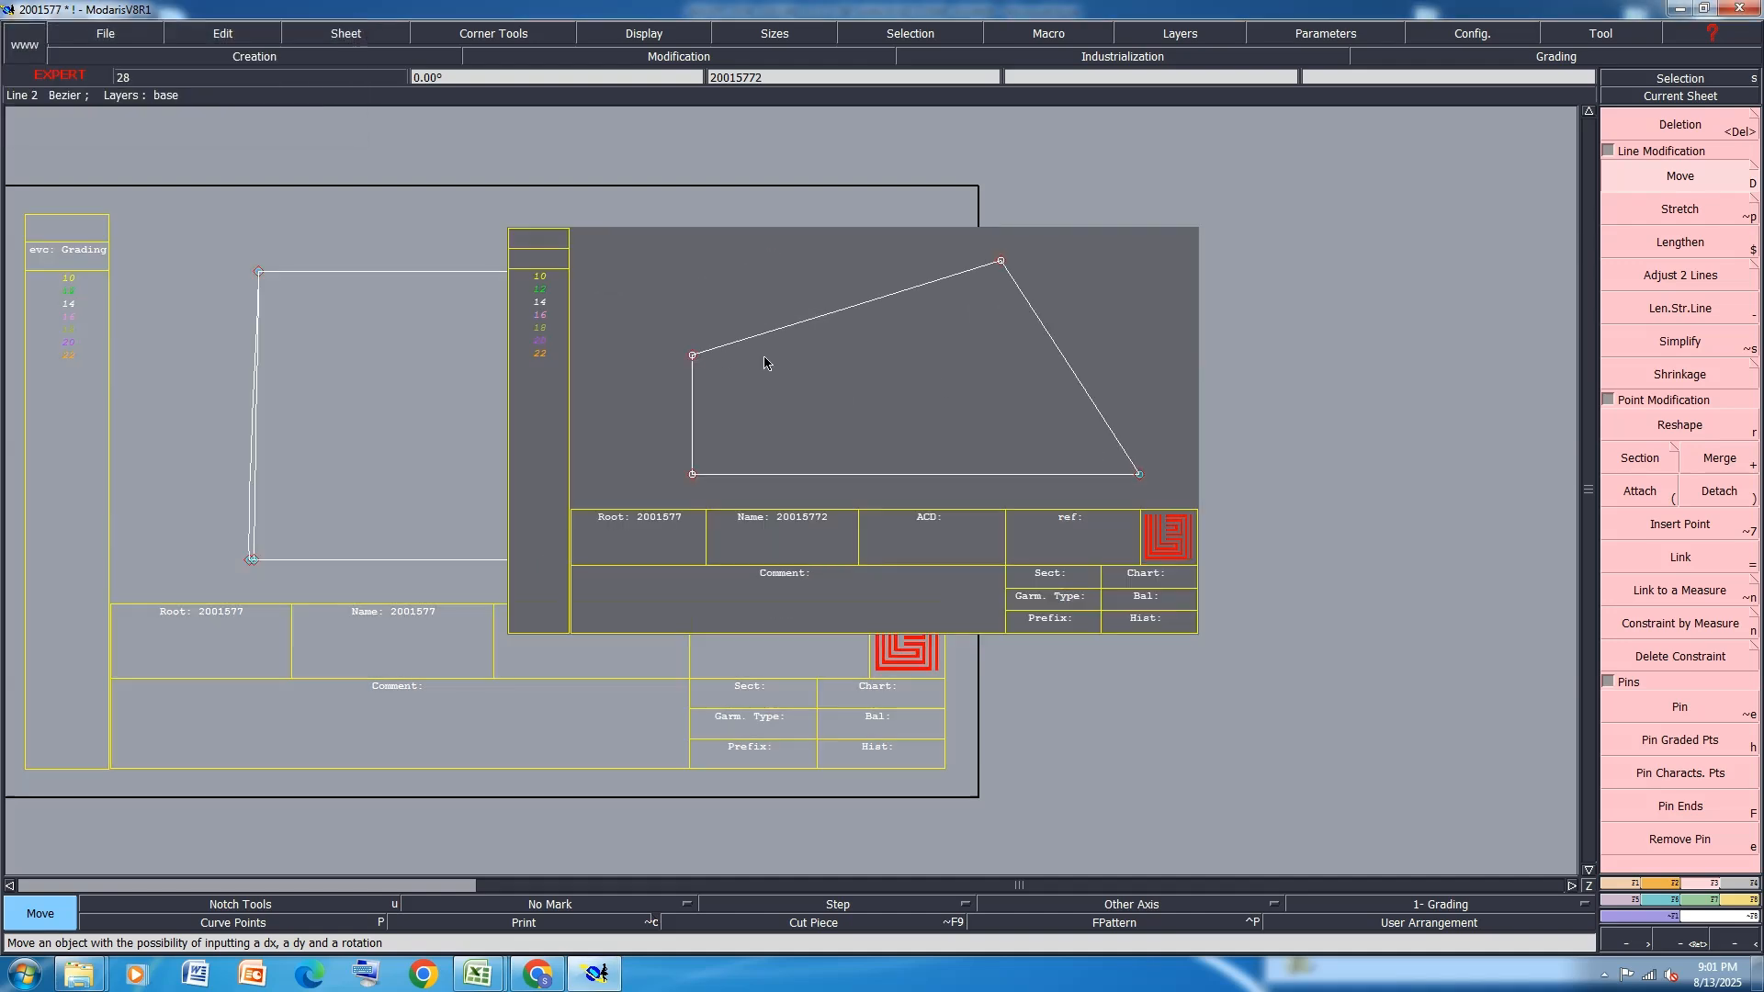
key("underscore")
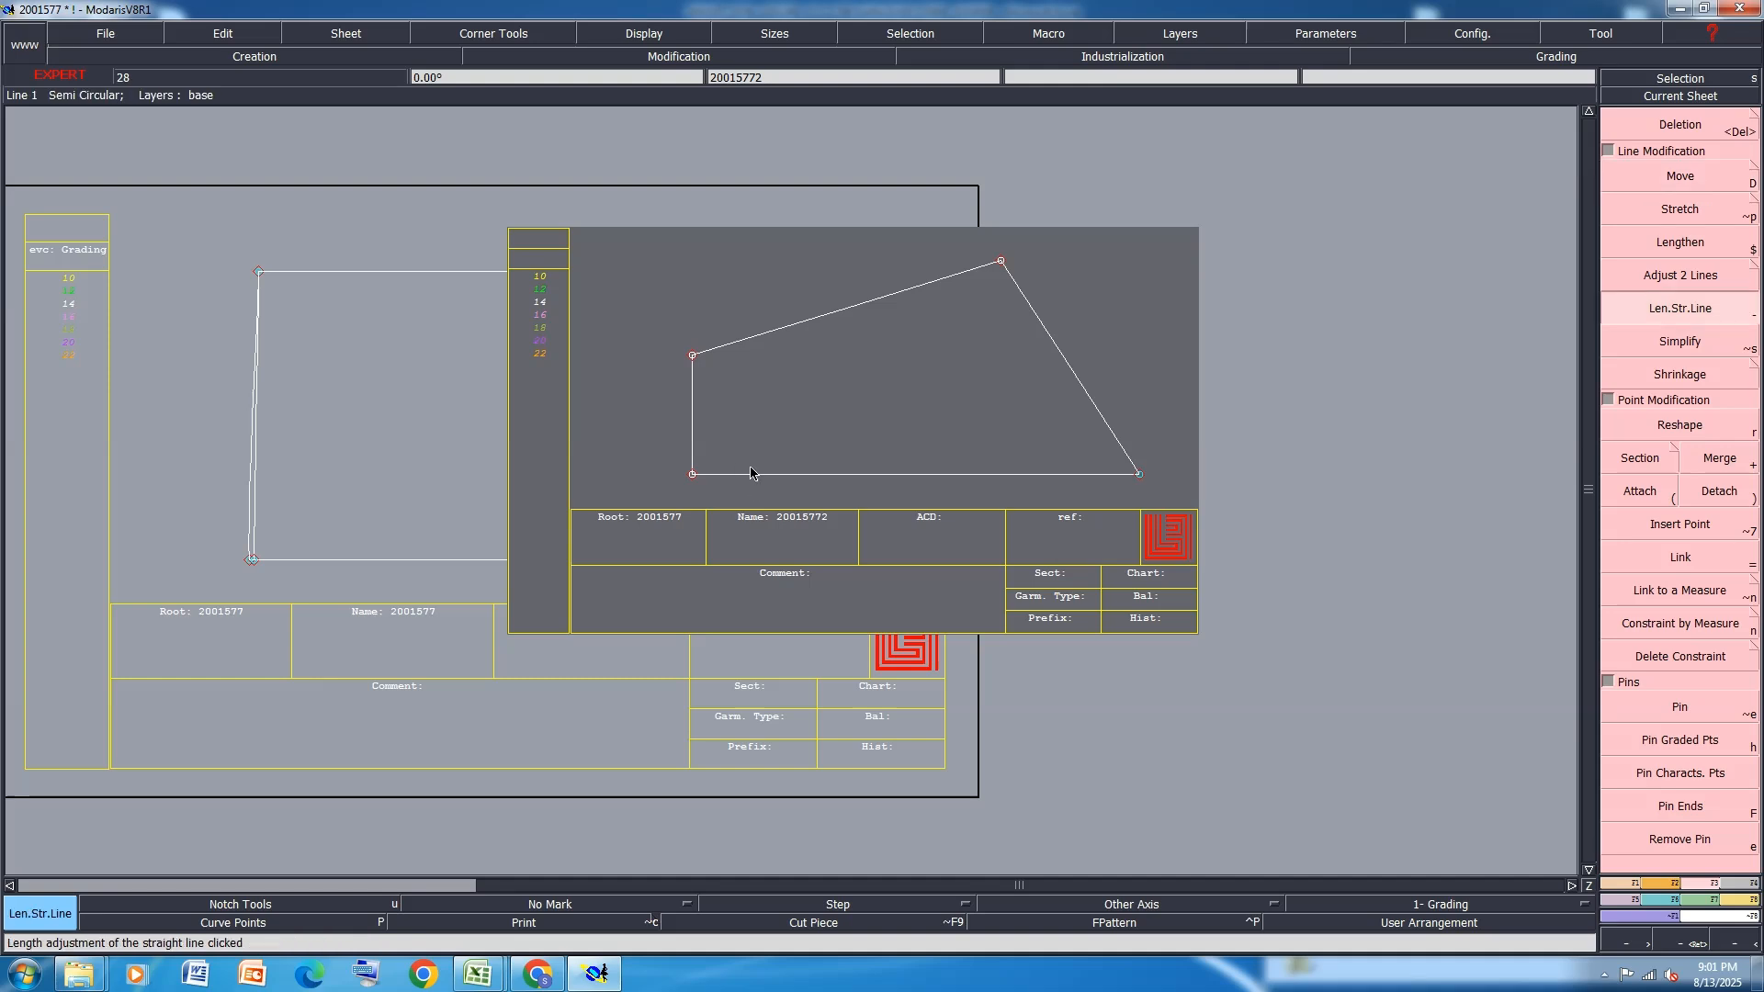
left_click(751, 473)
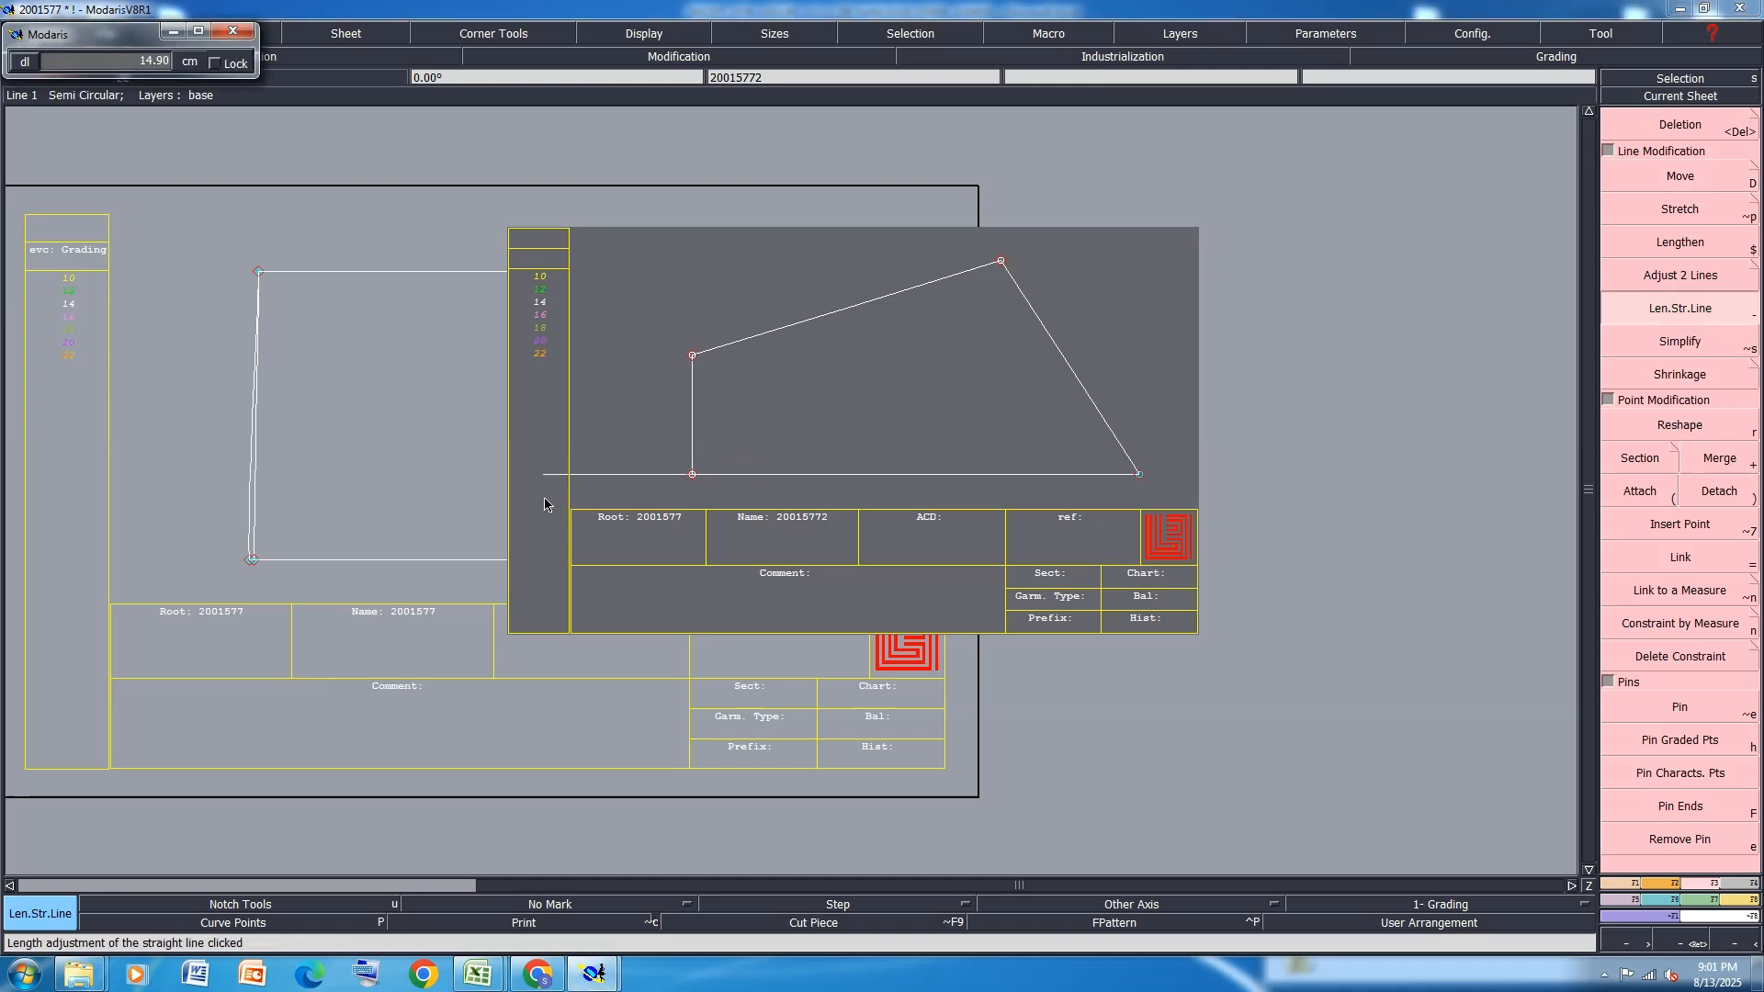
type("6")
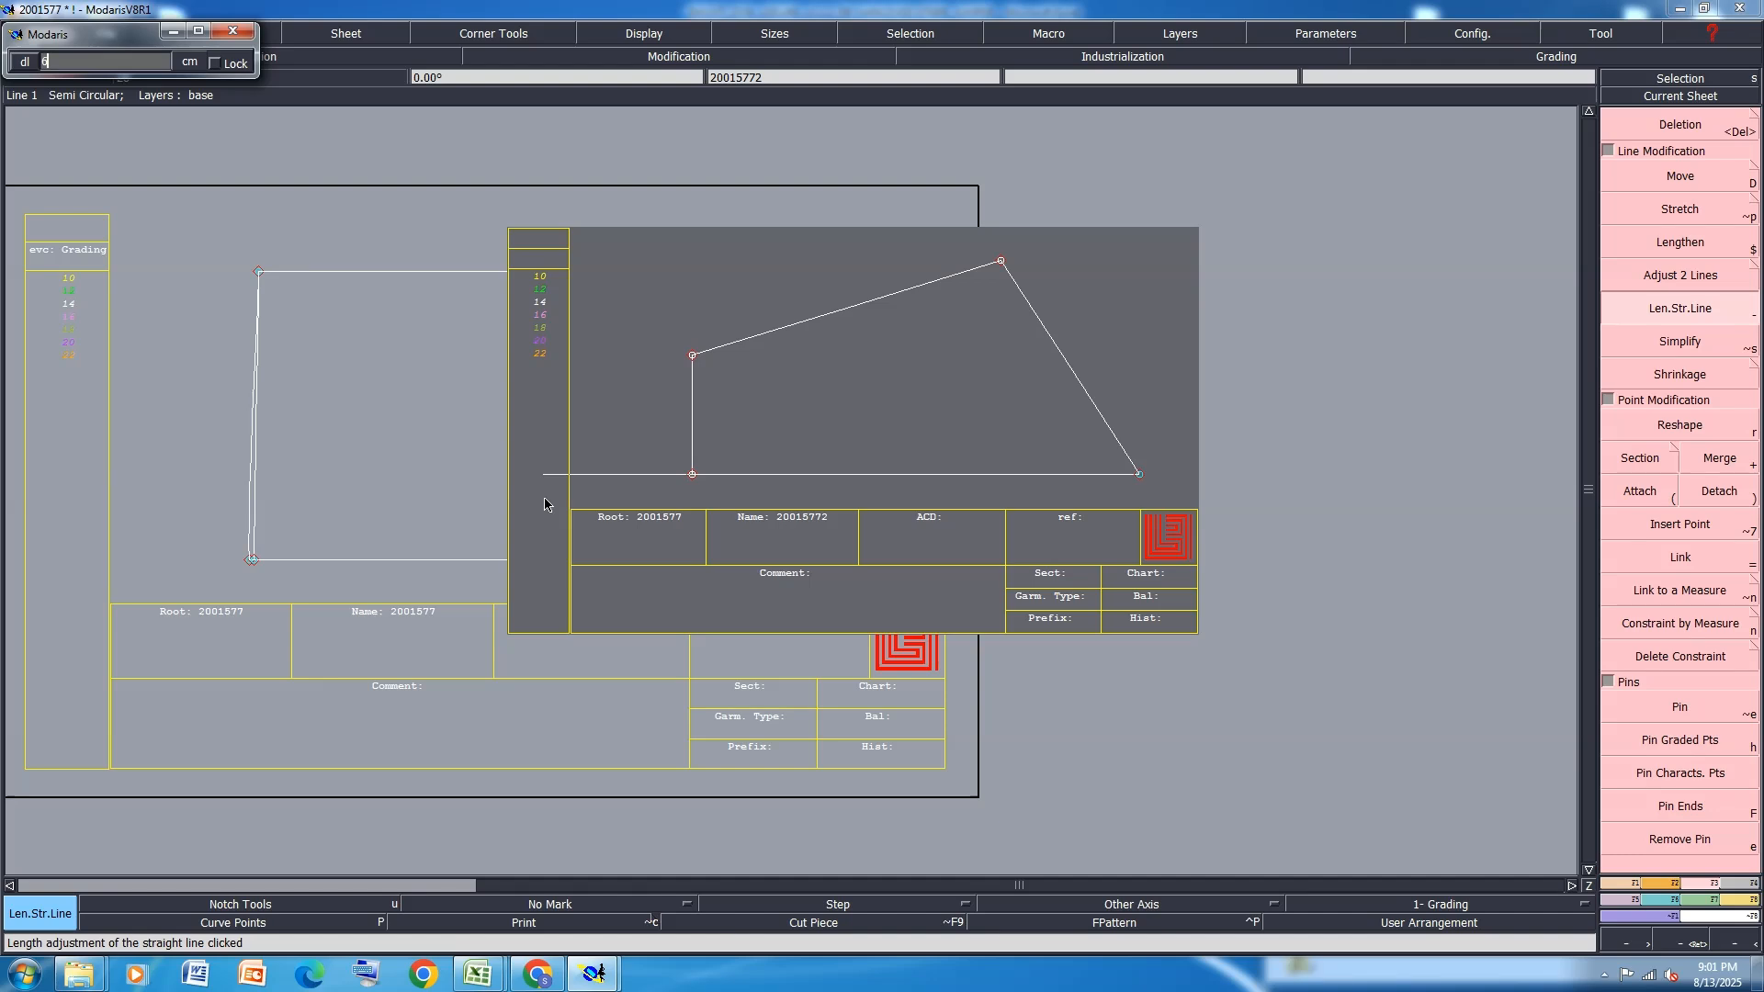
key("Return")
key("Return")
Lengthen the bodice's lower horizontal line by 6 cm beyond the hem lines
left_click_drag(171, 507, 361, 601)
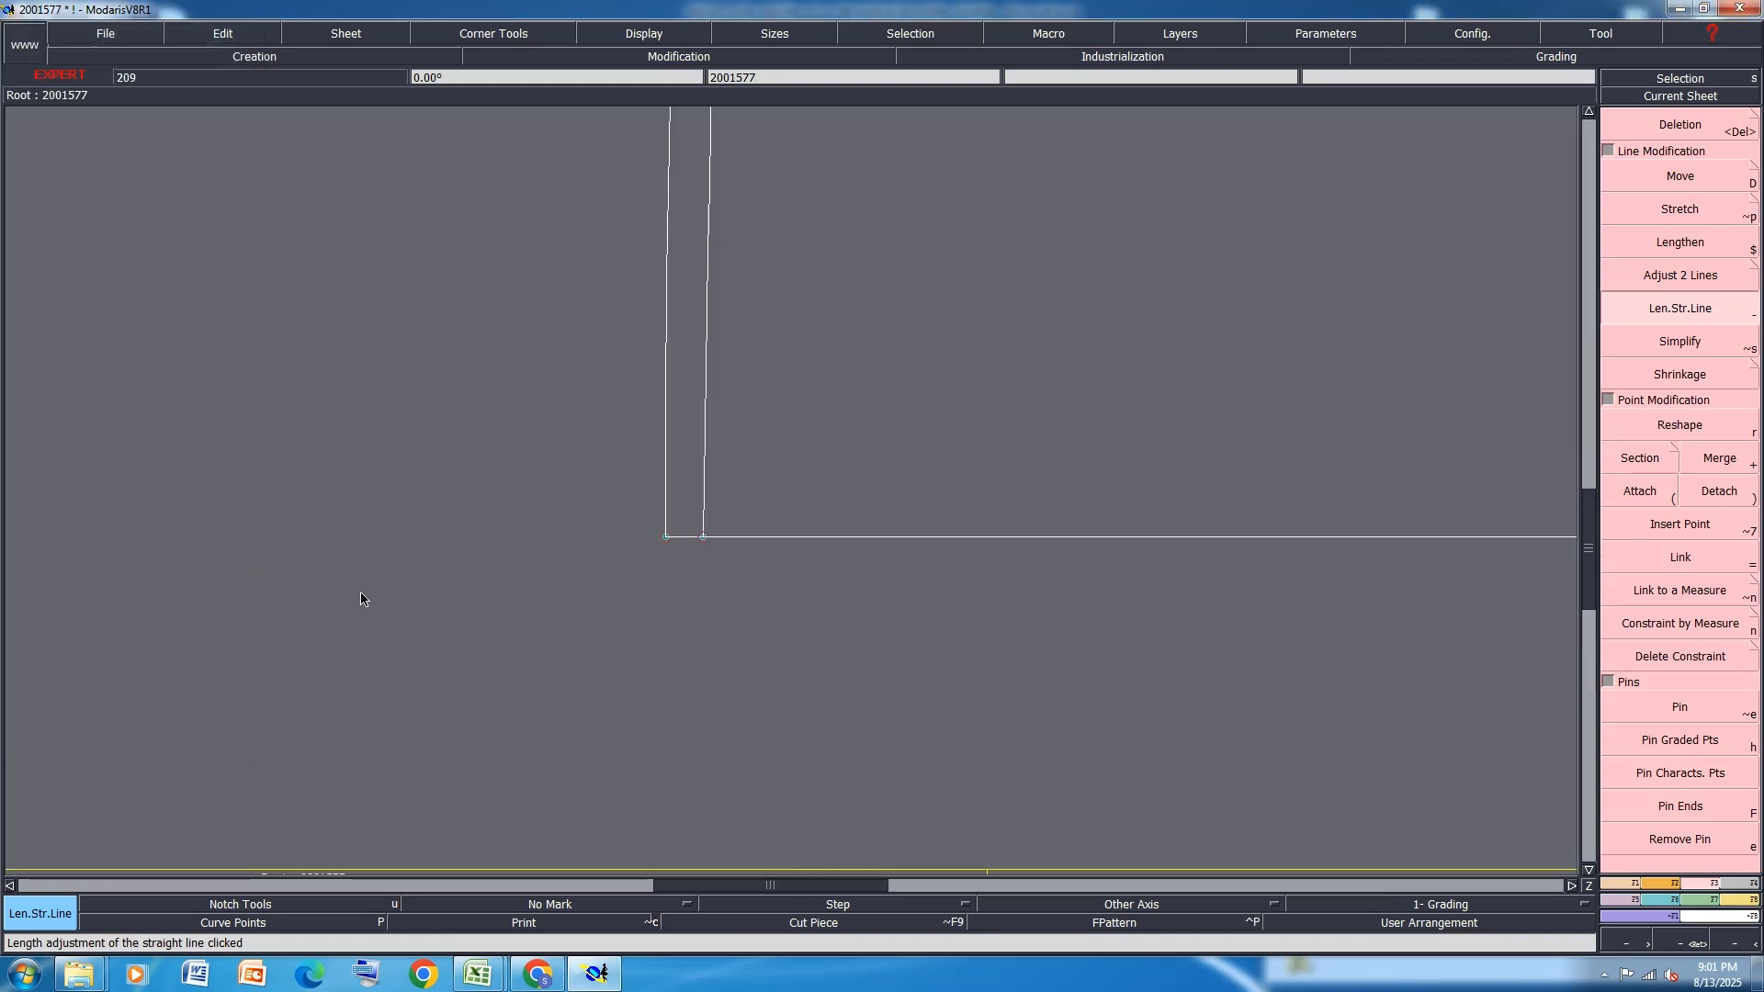
left_click(691, 537)
type("6")
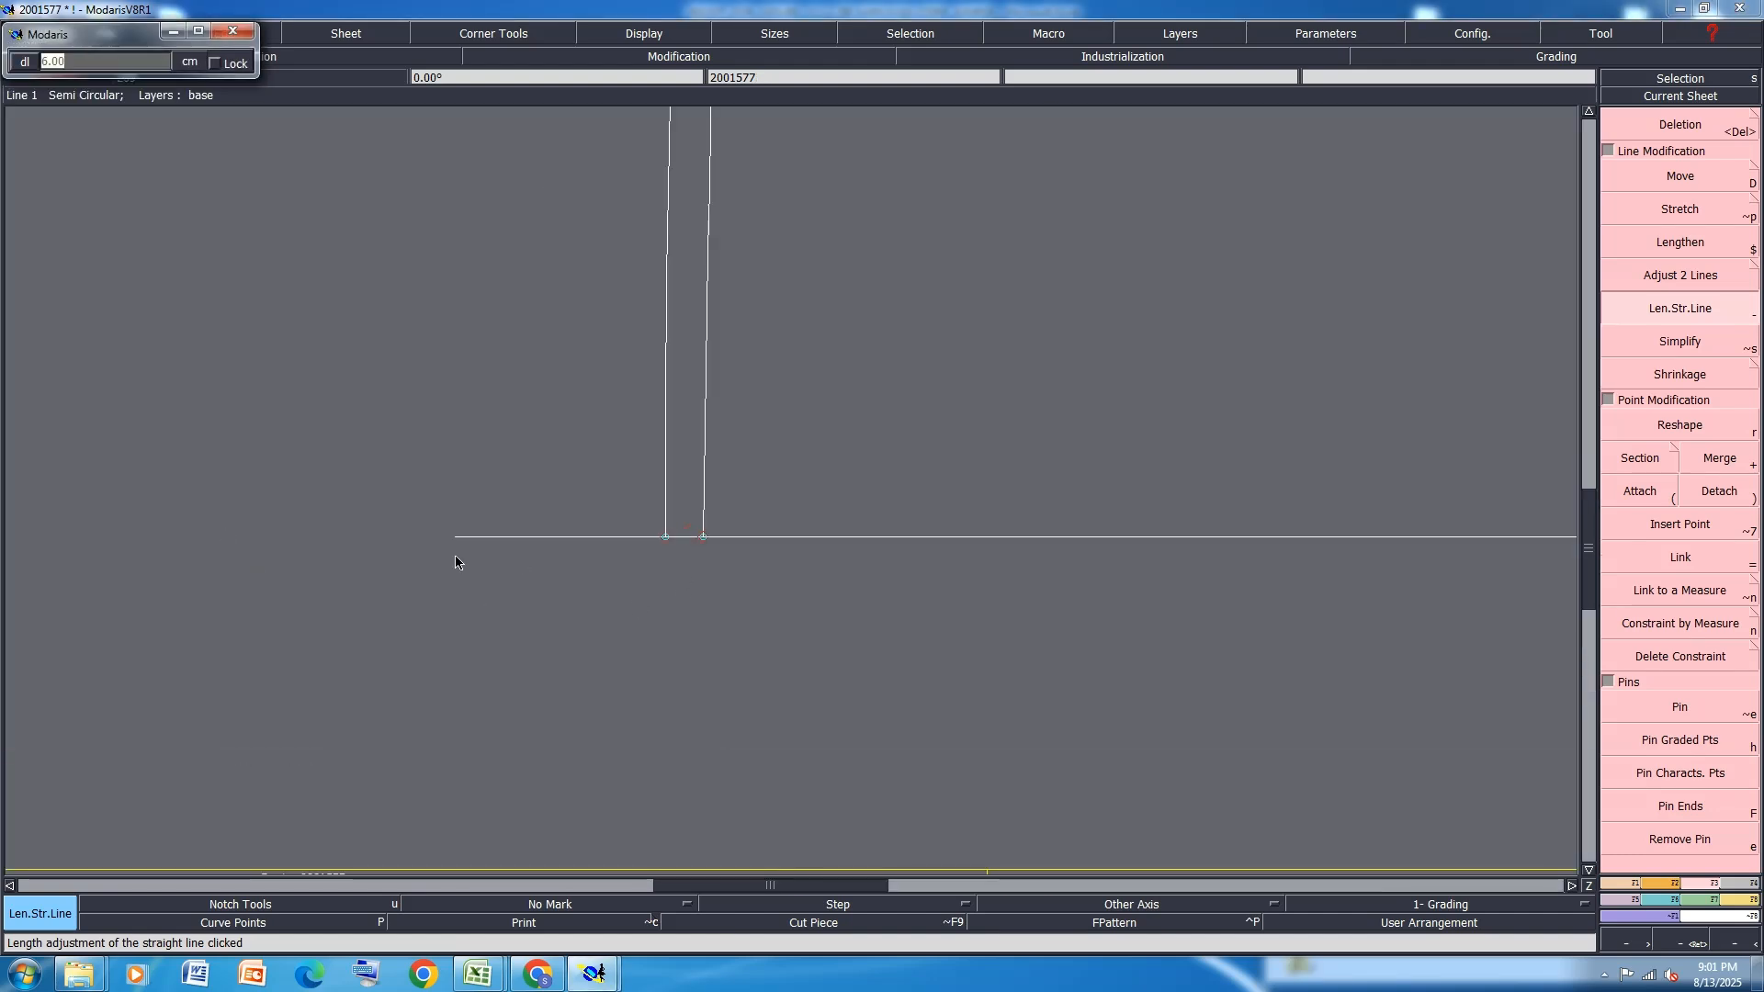
key("Return")
key("Return")
scroll(422, 666, "down", 3)
scroll(423, 672, "down", 2)
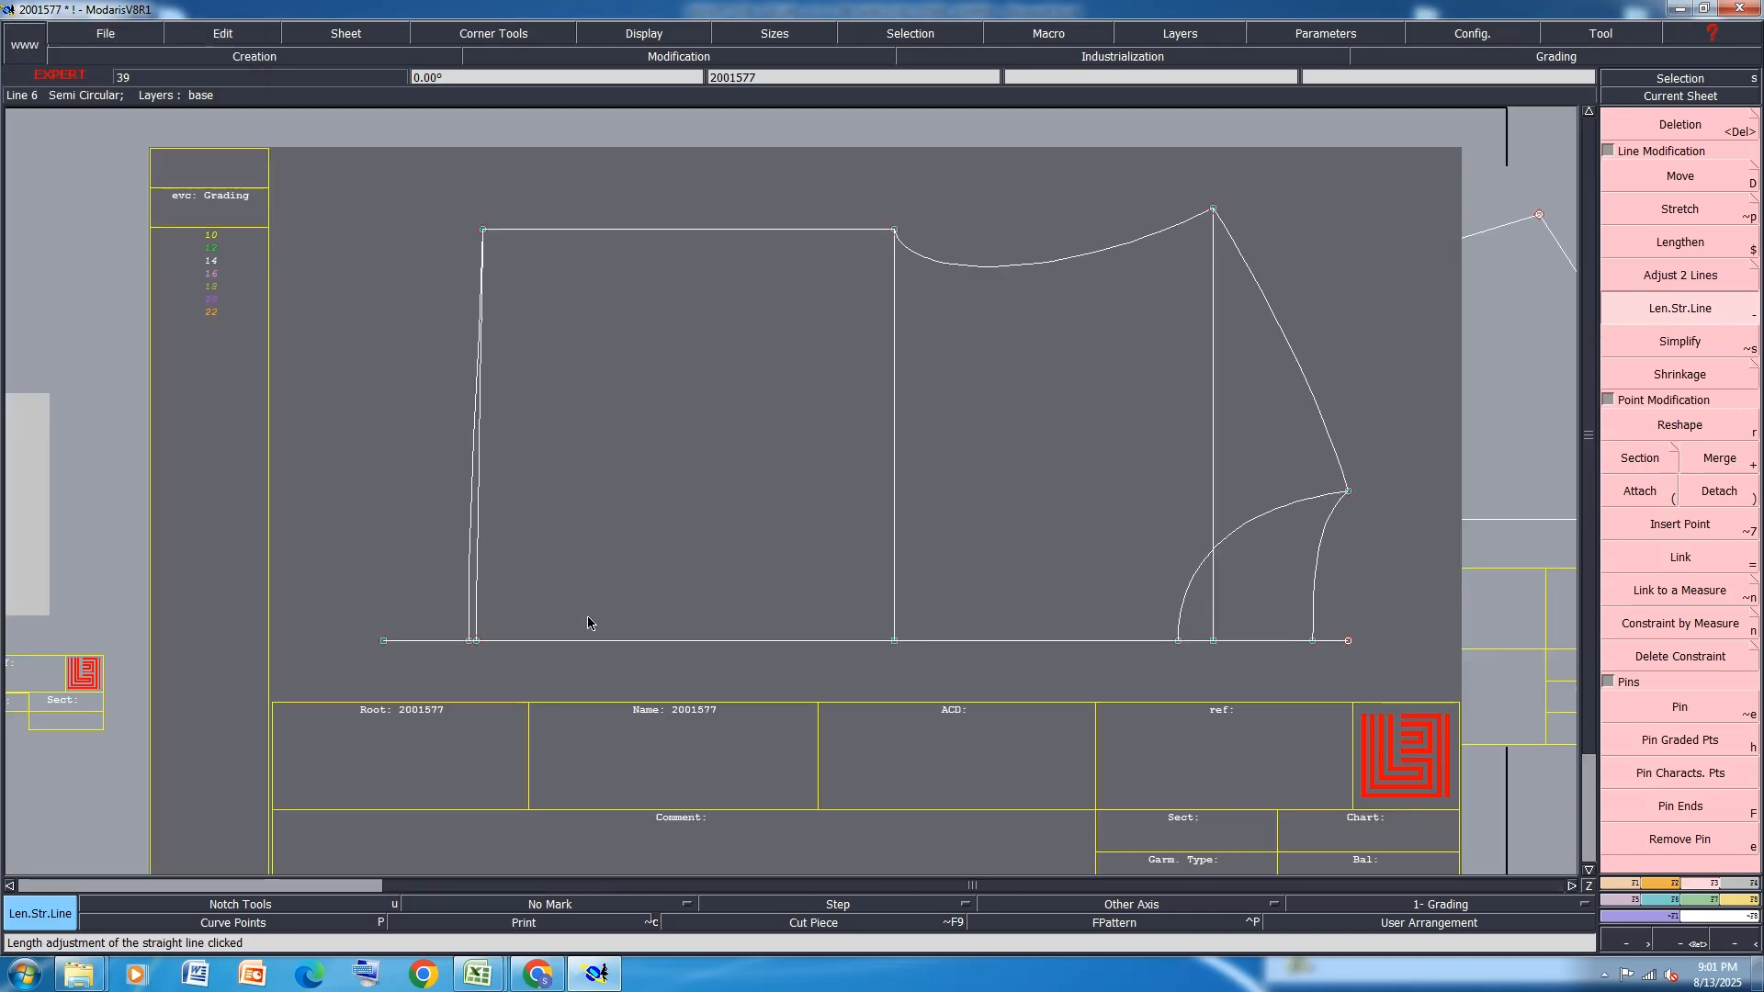
Save the model, continuing past the anomaly warnings
key("ctrl+s")
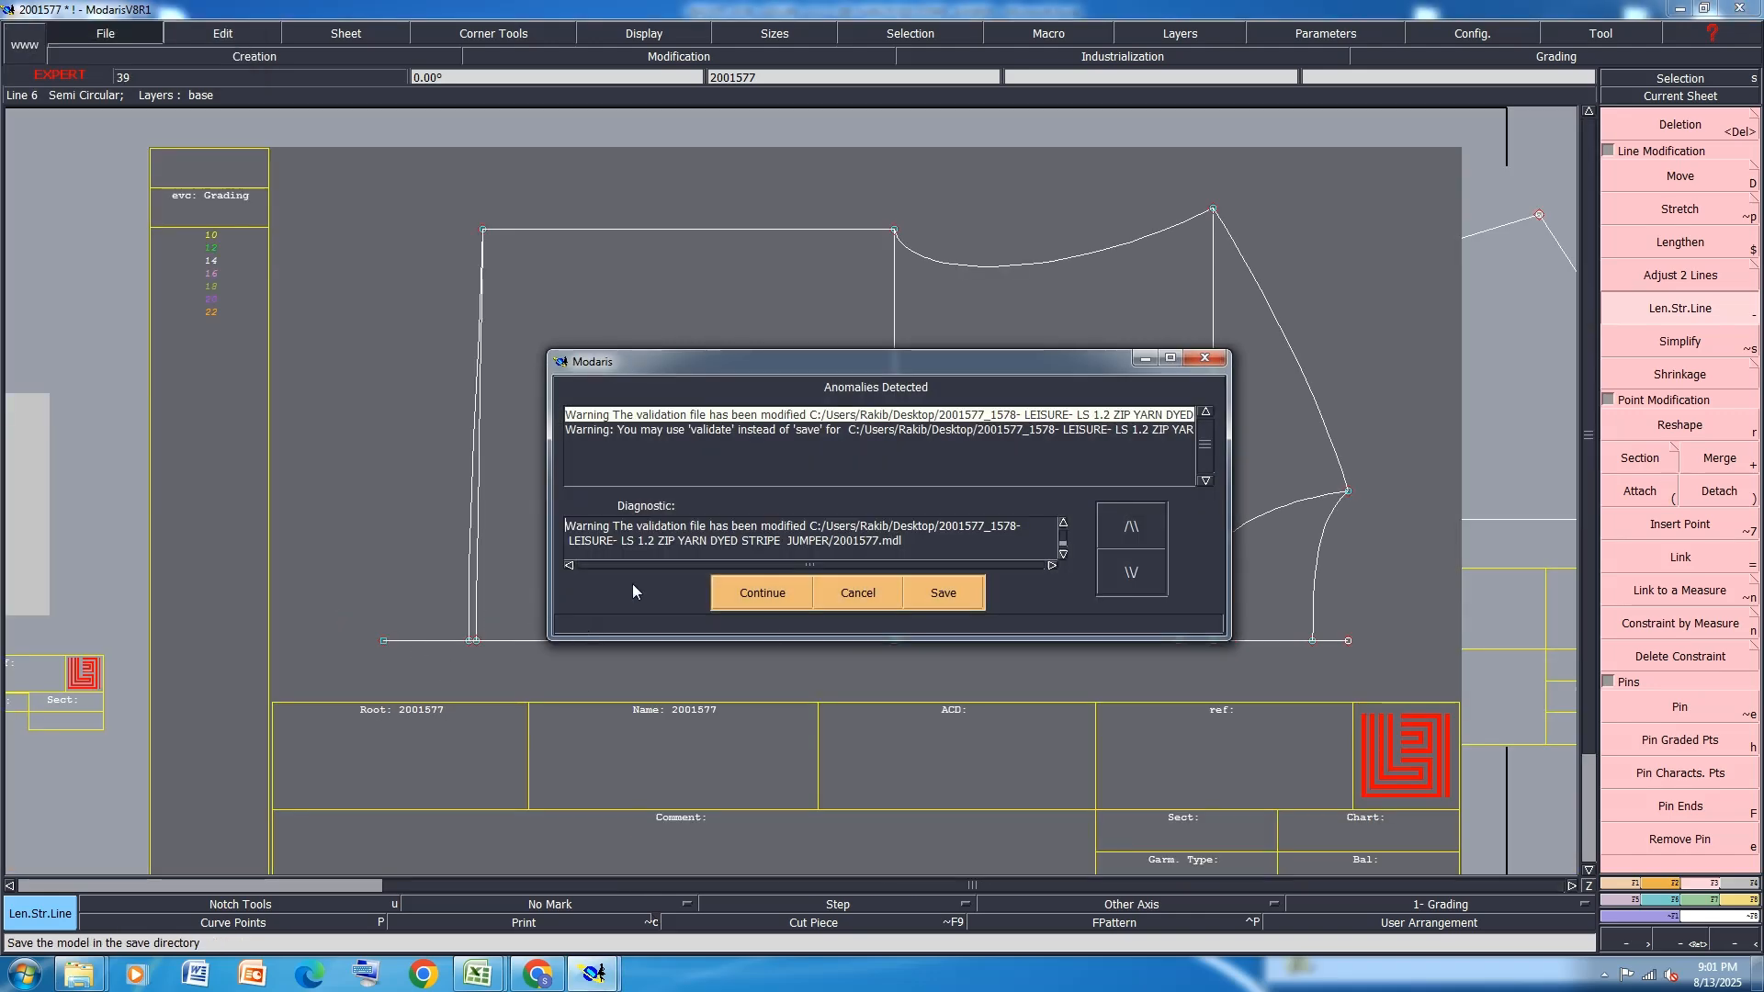
left_click(762, 592)
scroll(749, 531, "down", 2)
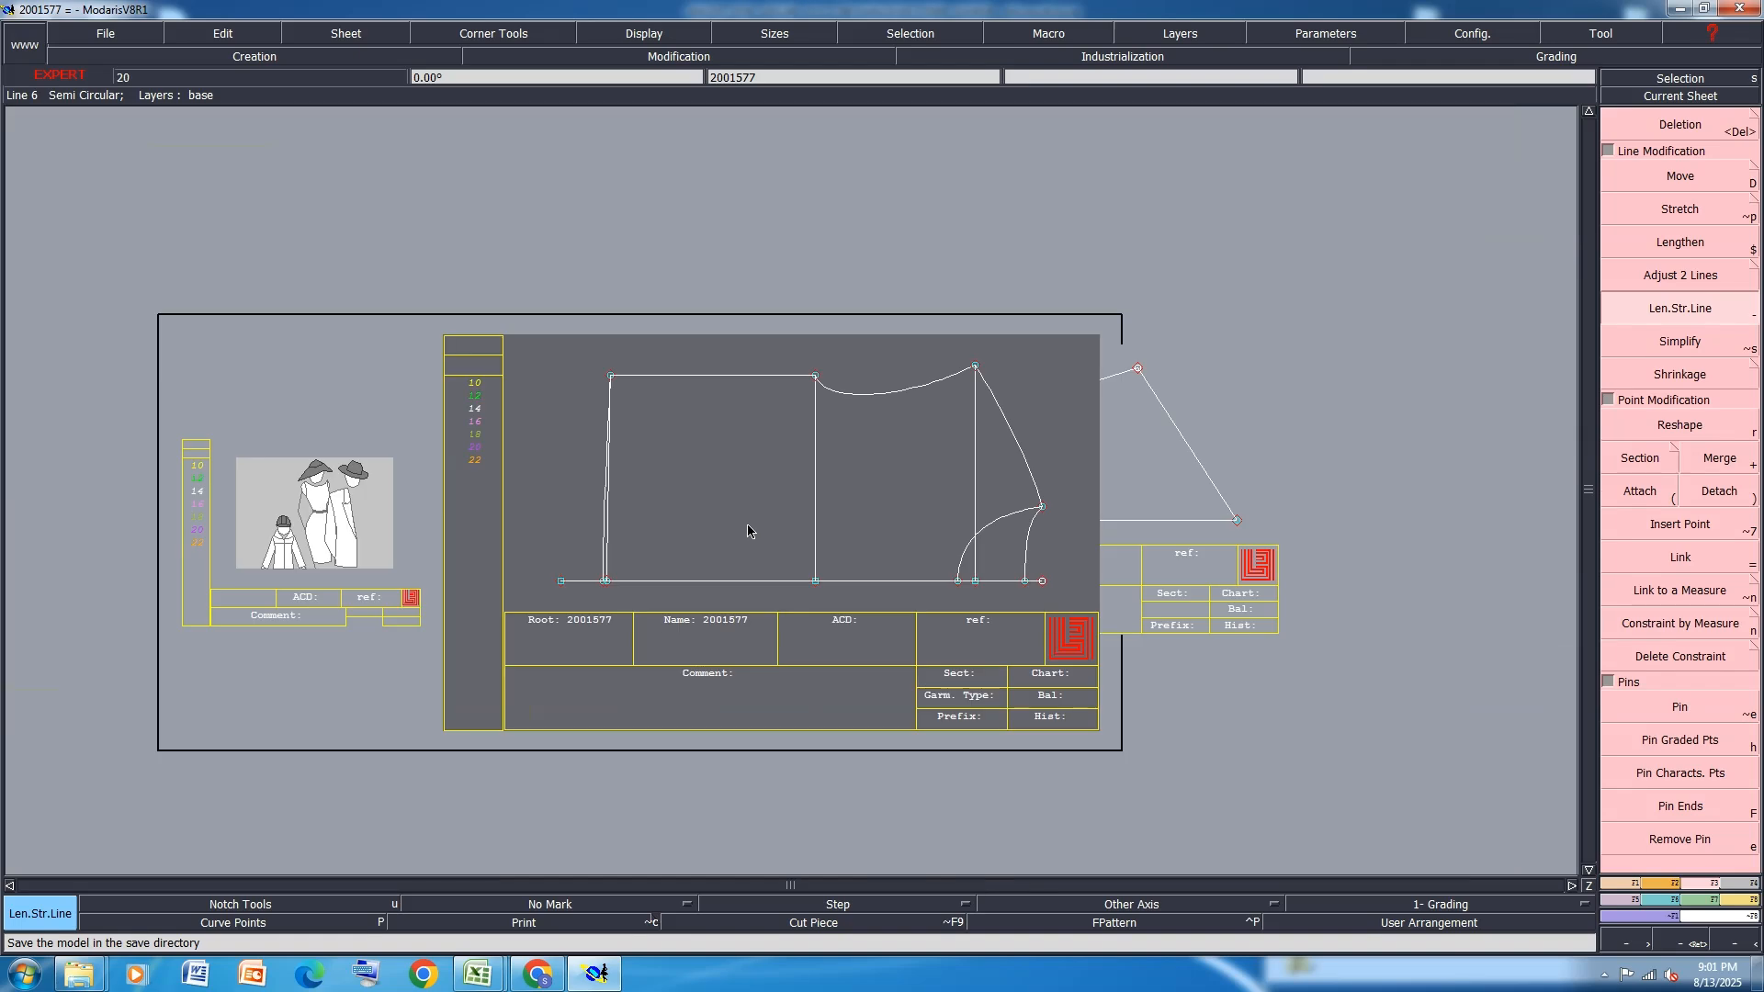
Switch to the Excel specification and highlight the Collar Length Along Edge and Collar Height at Centre Back rows in yellow
mouse_move(477, 974)
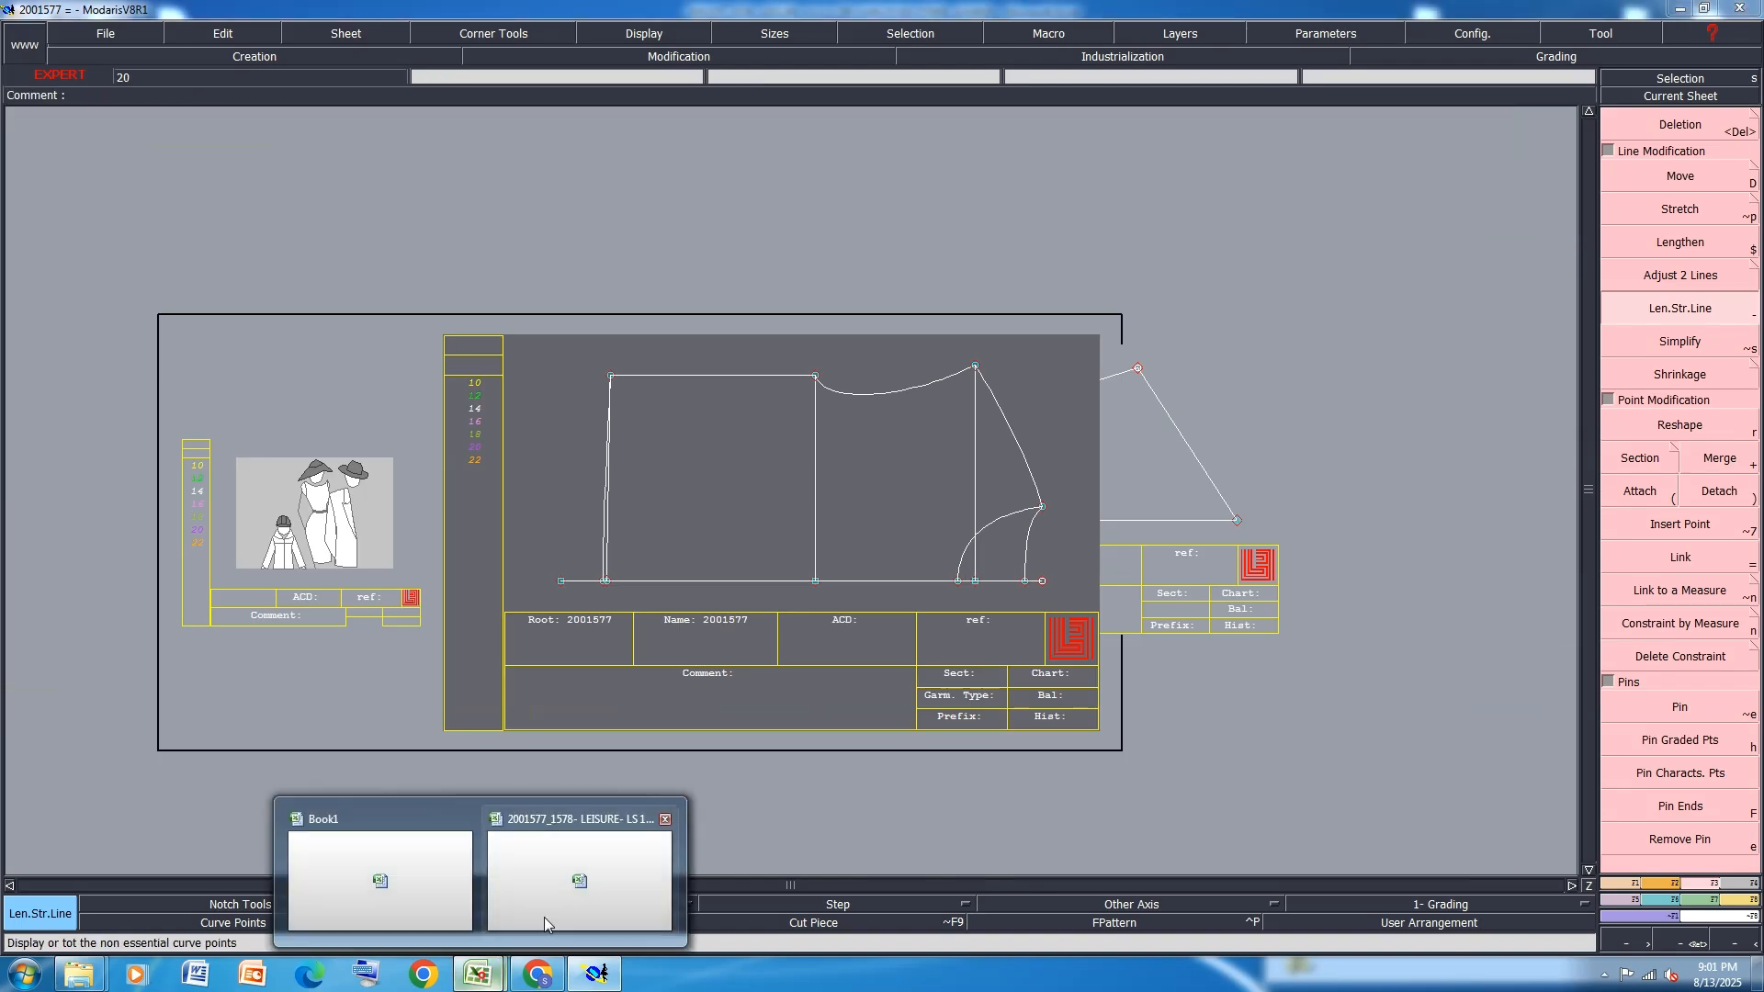
left_click(544, 919)
scroll(515, 722, "down", 6)
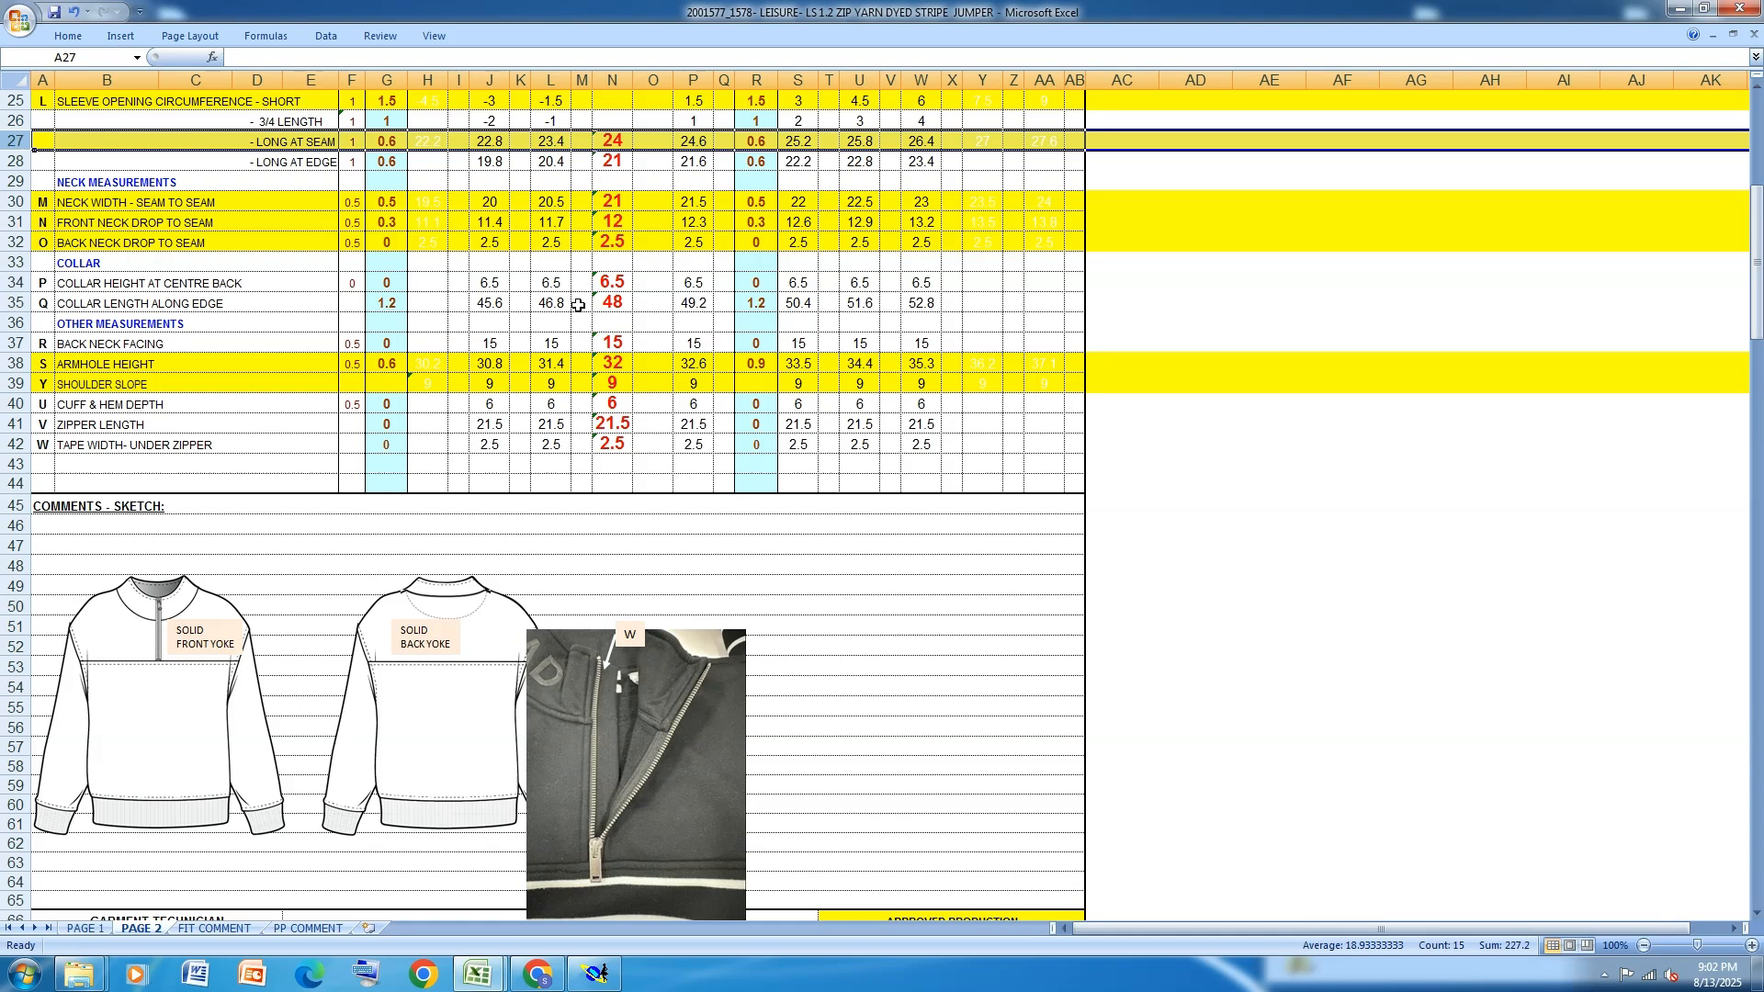
left_click(14, 303)
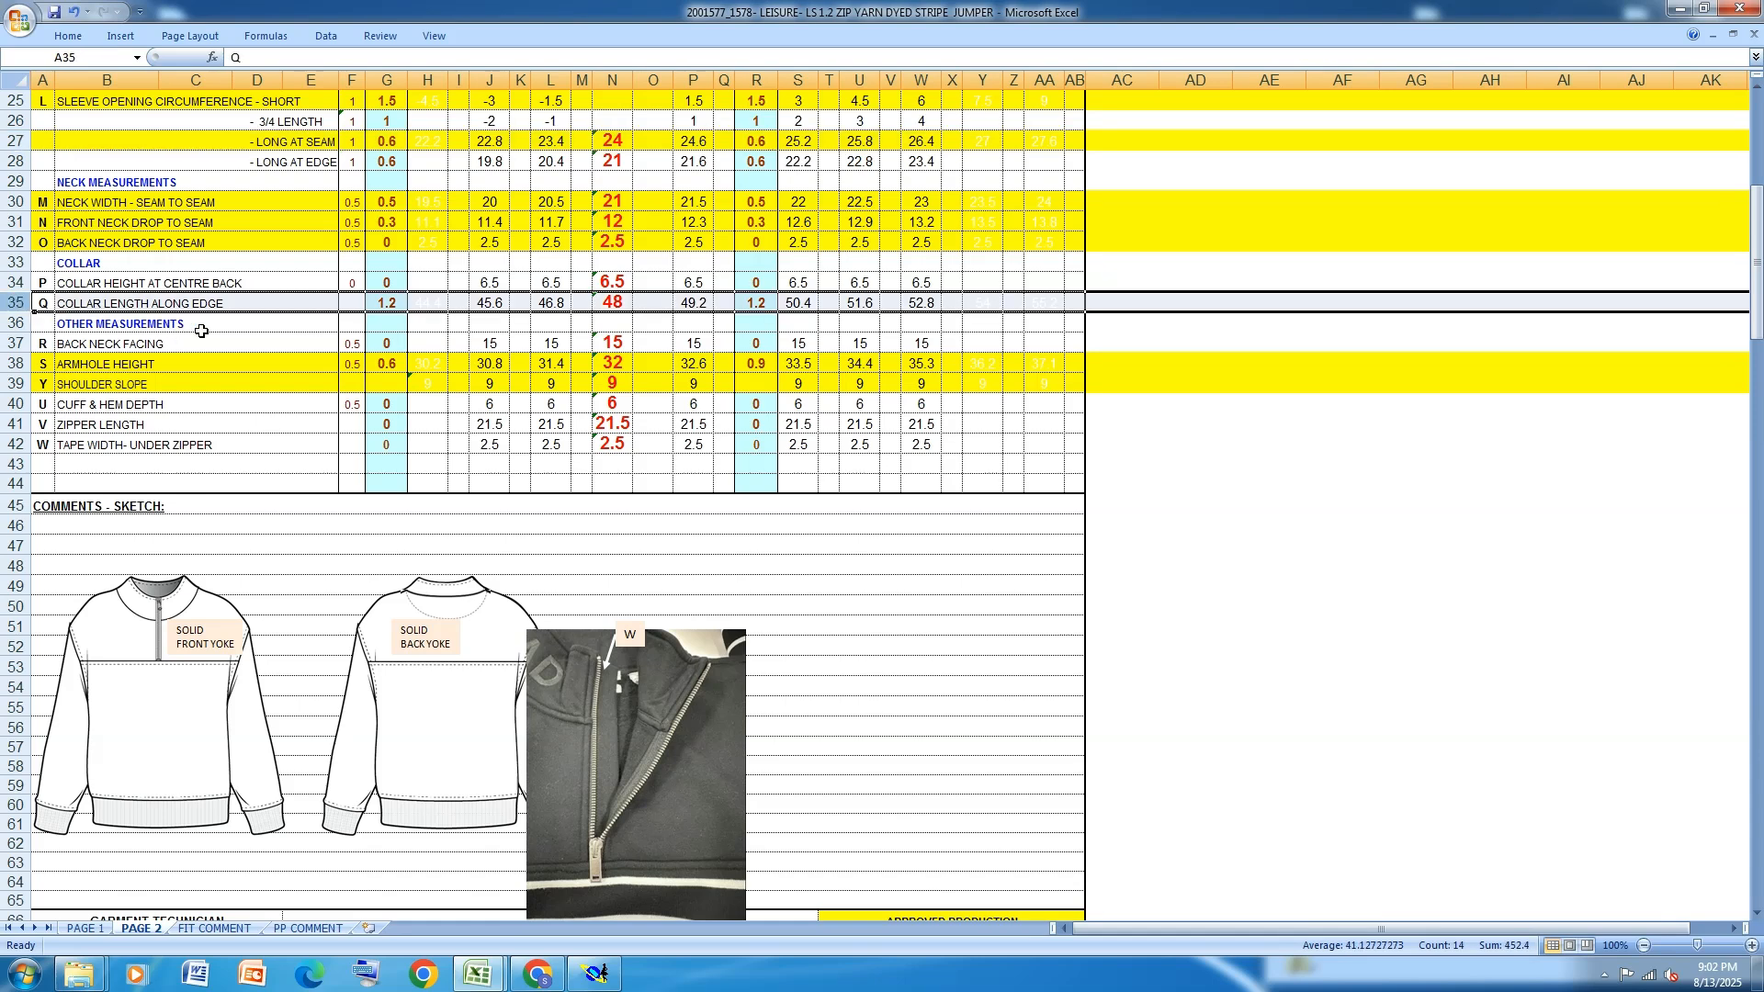
left_click(70, 36)
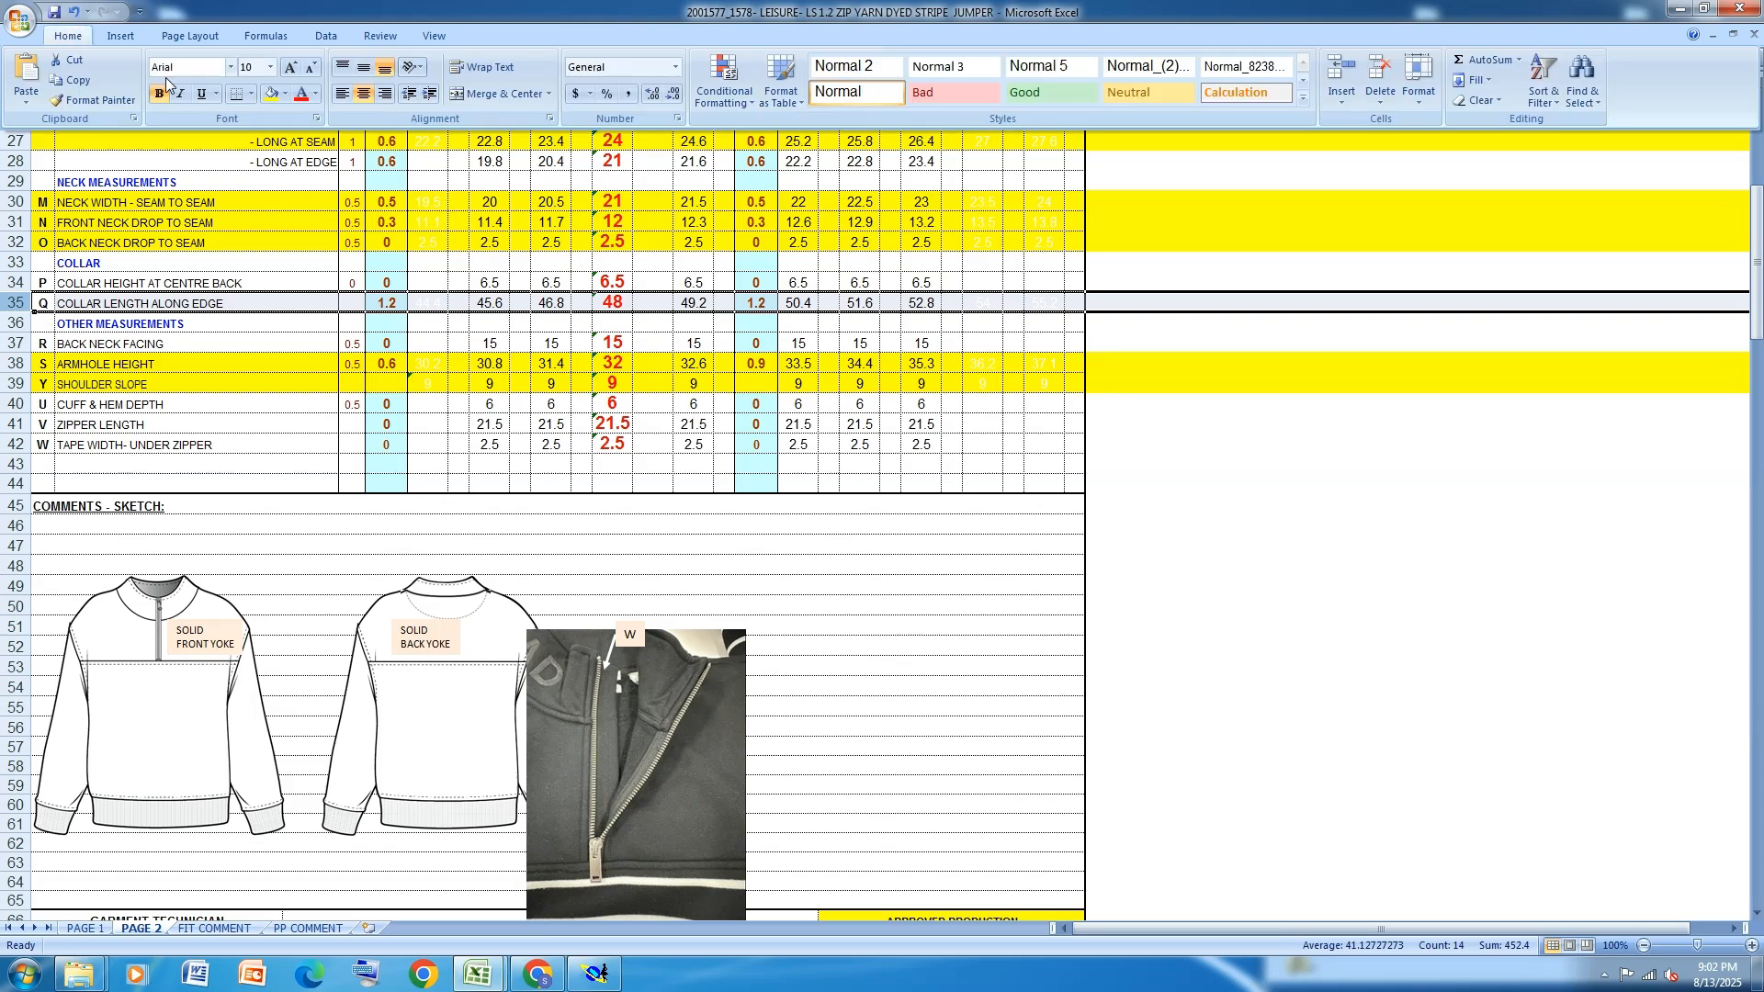
left_click(272, 95)
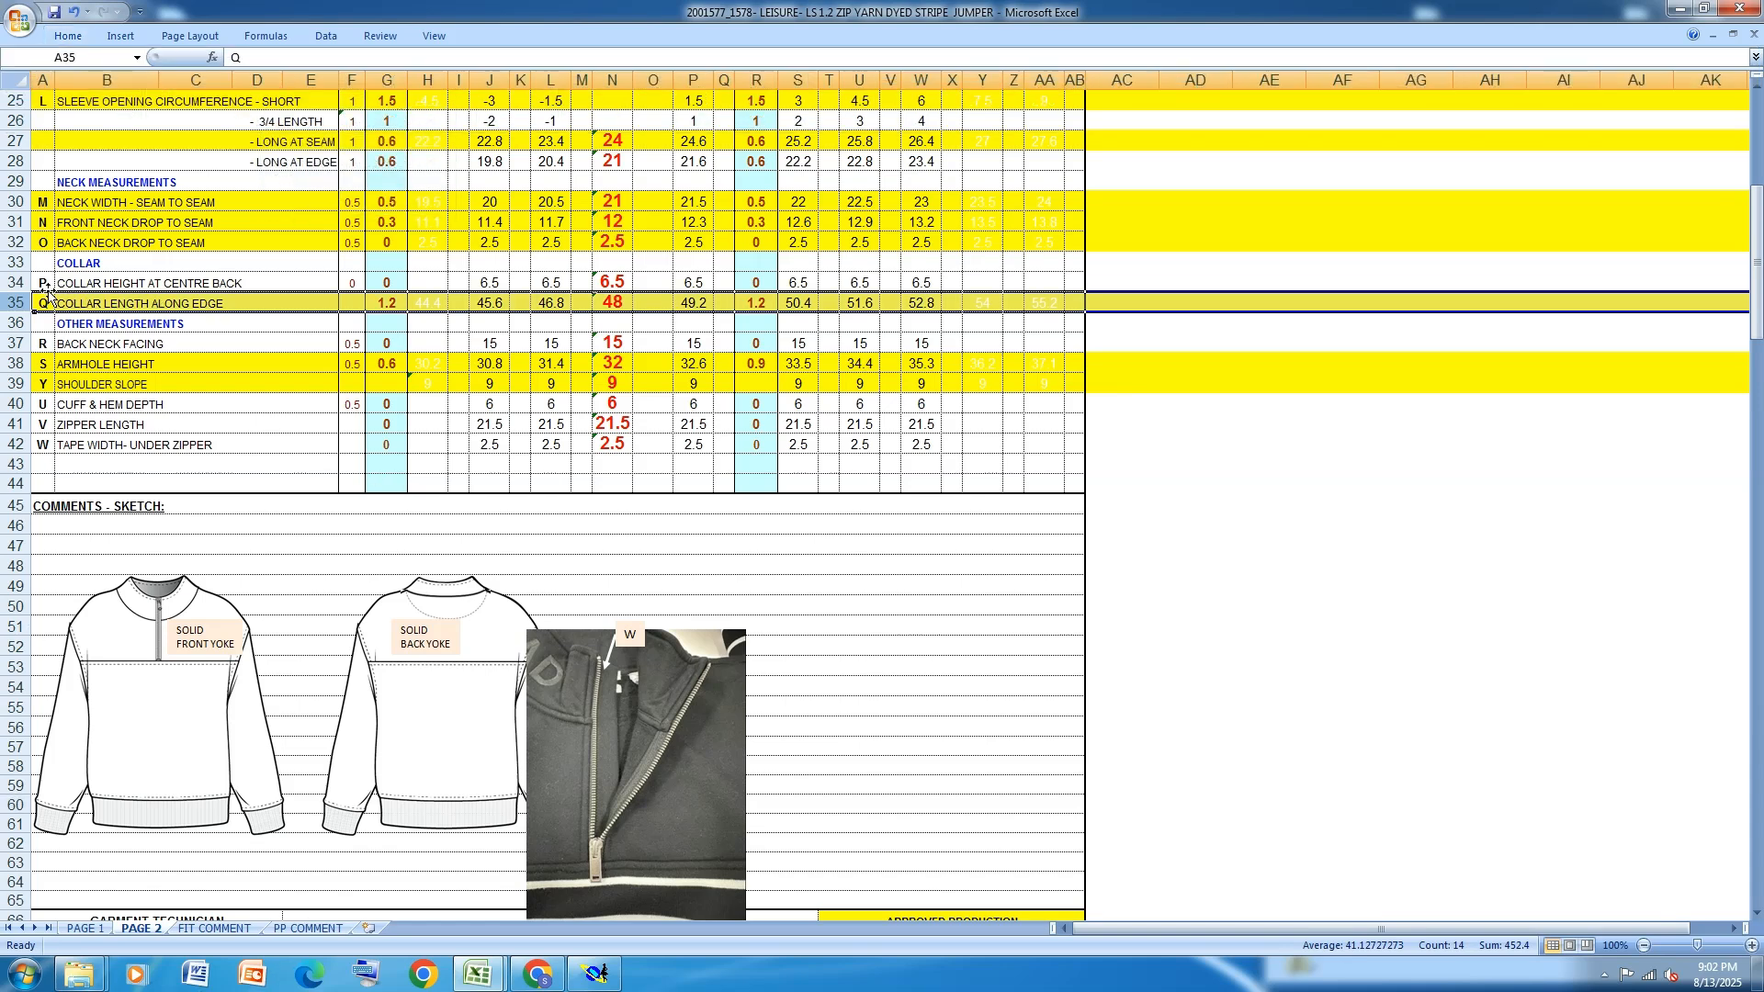
left_click(16, 283)
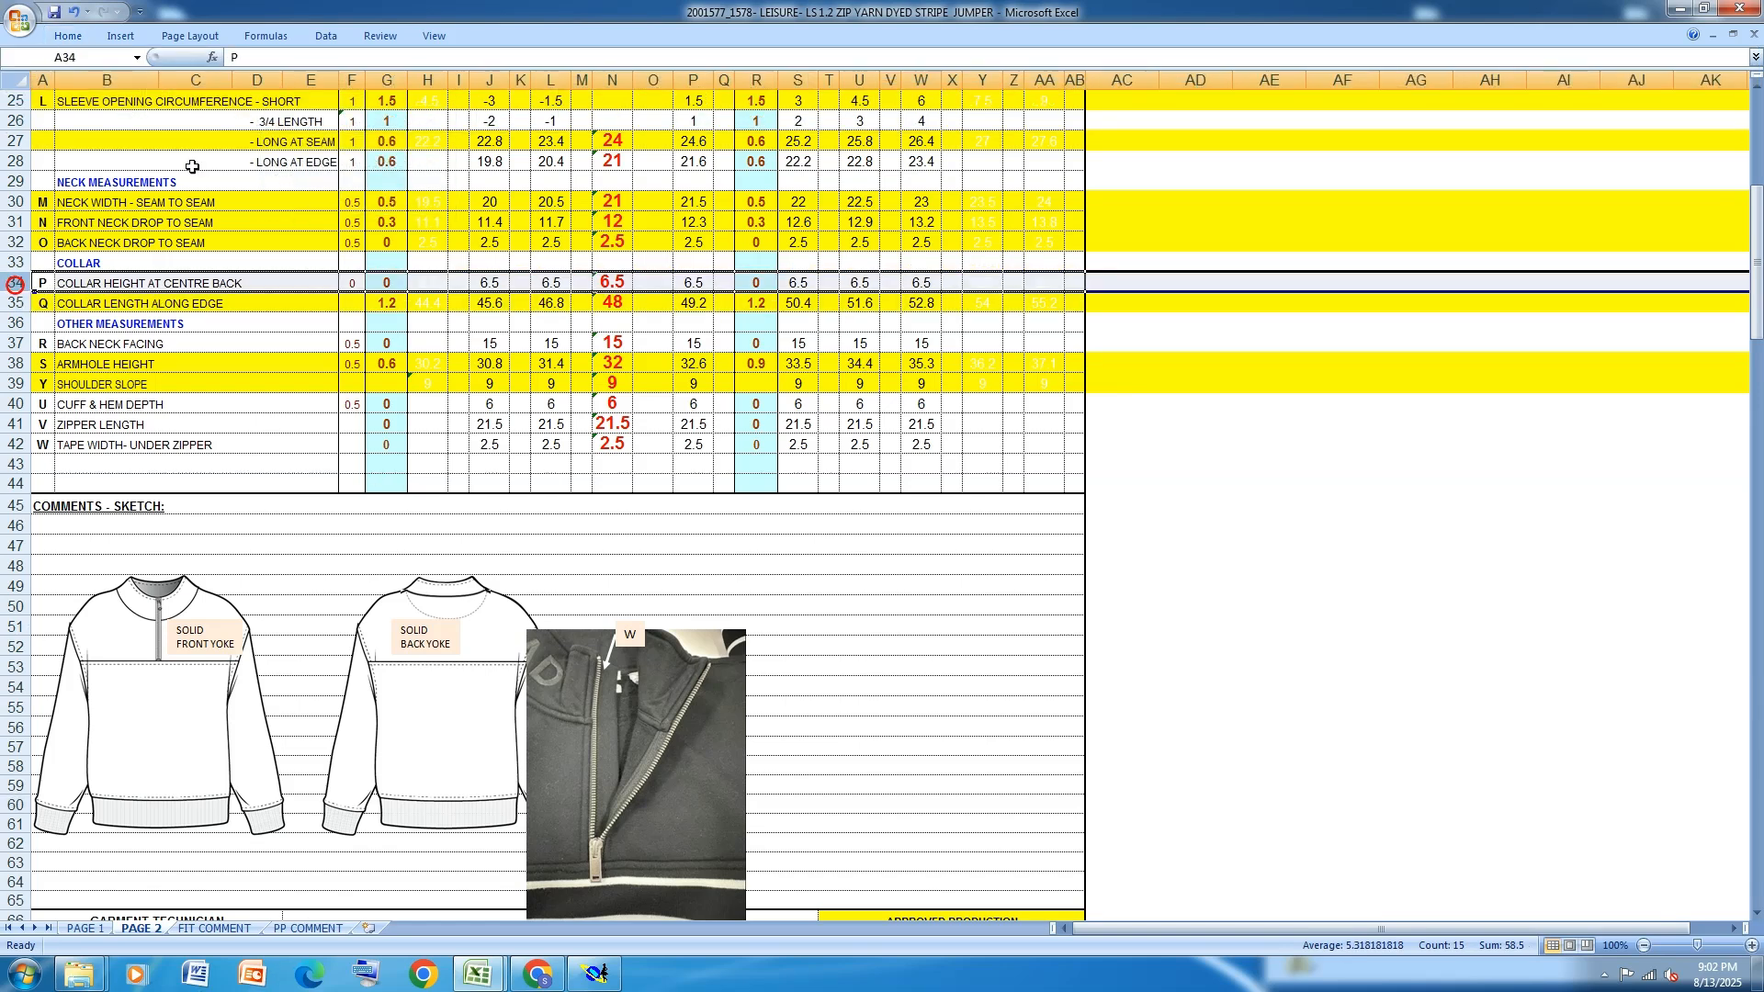
left_click(73, 39)
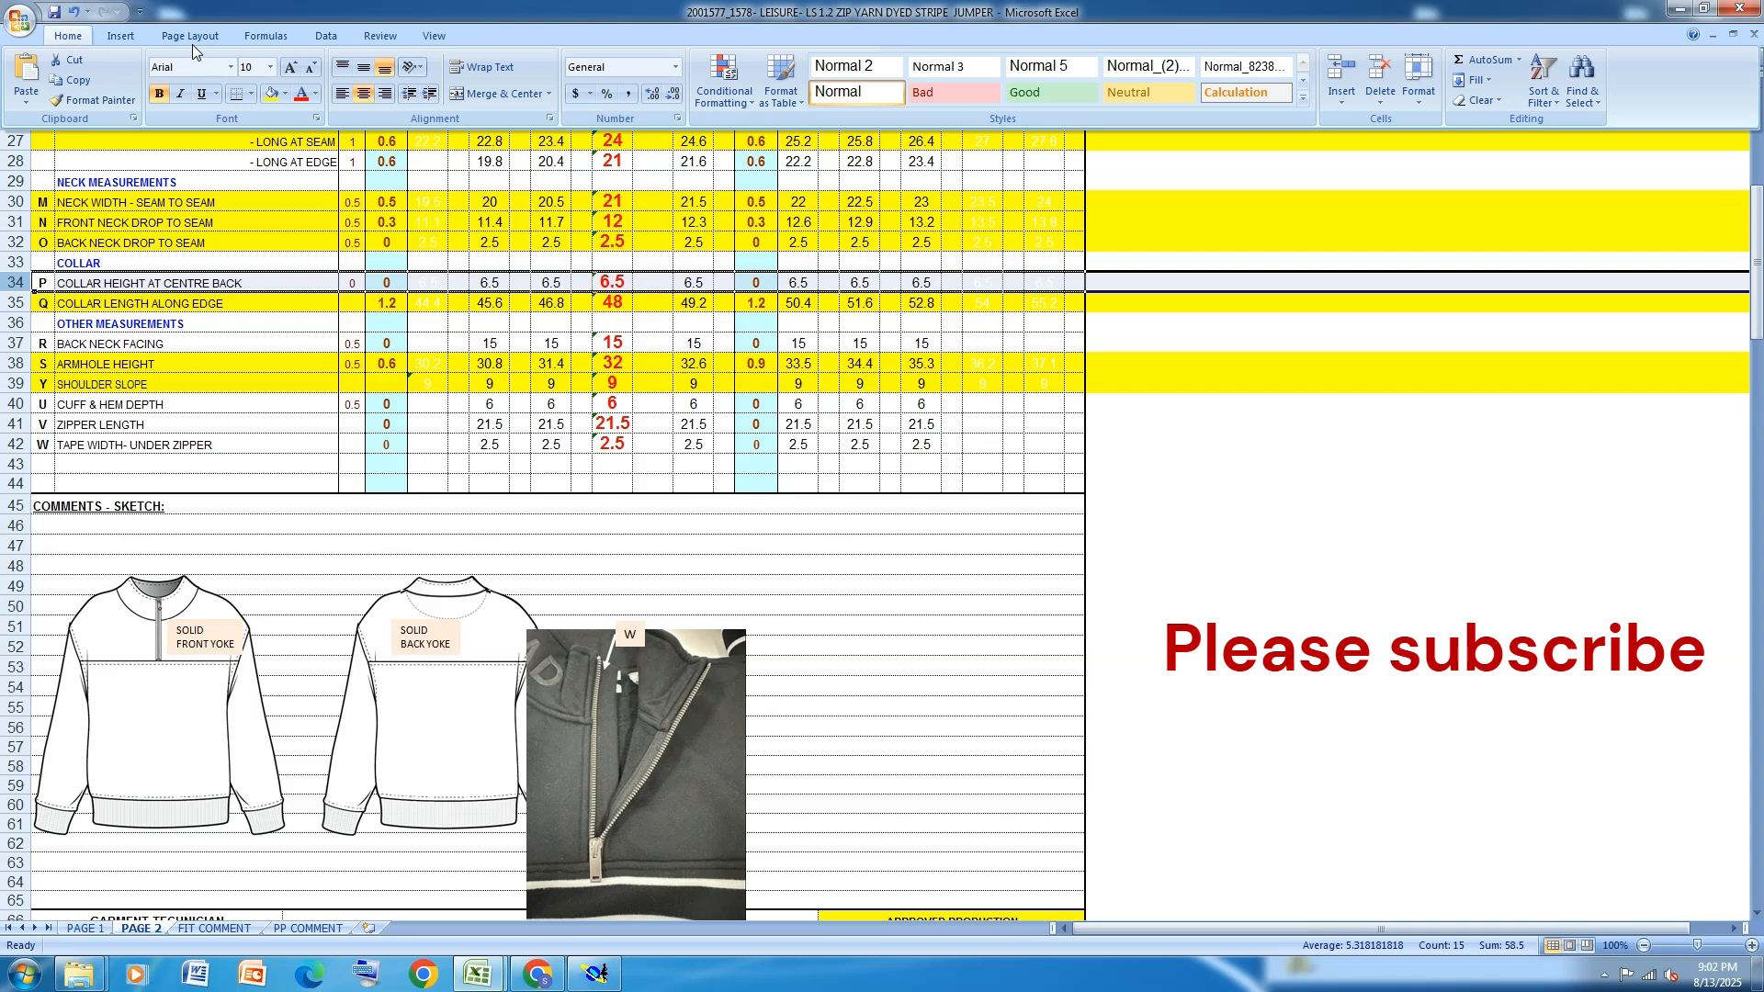
left_click(276, 95)
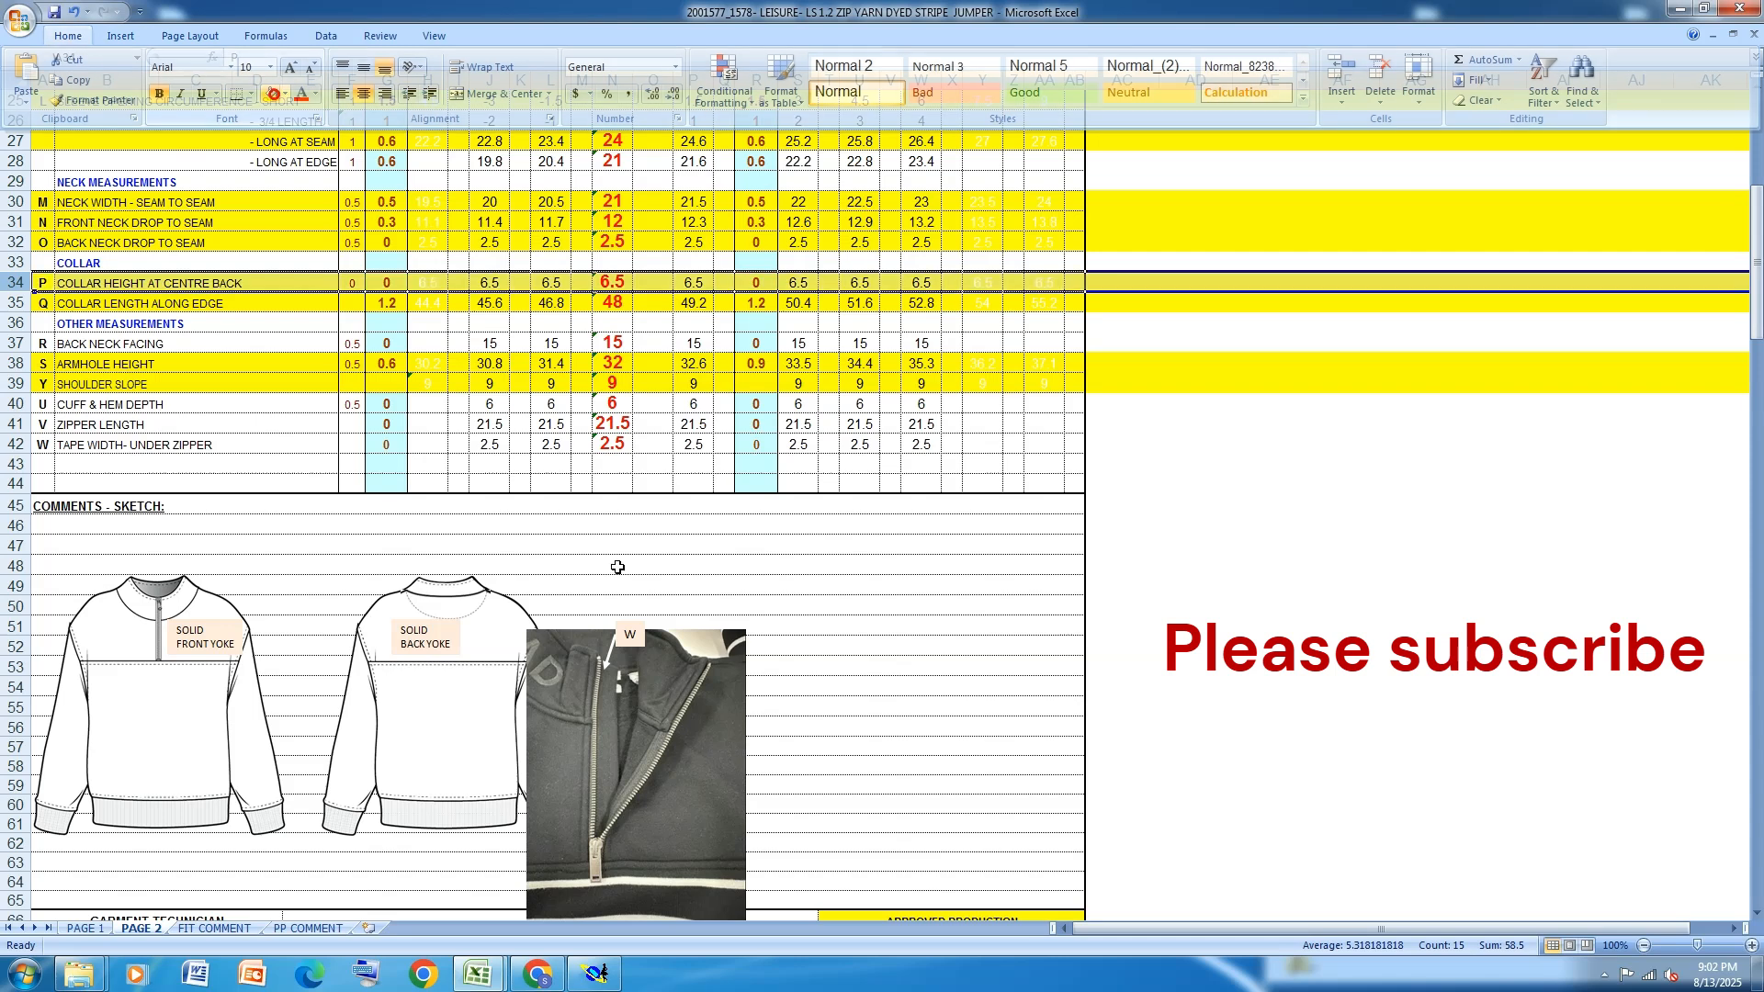
Switch to Modaris, save the model past the warning and arrange all sheets on the desk
left_click(599, 974)
key("ctrl+s")
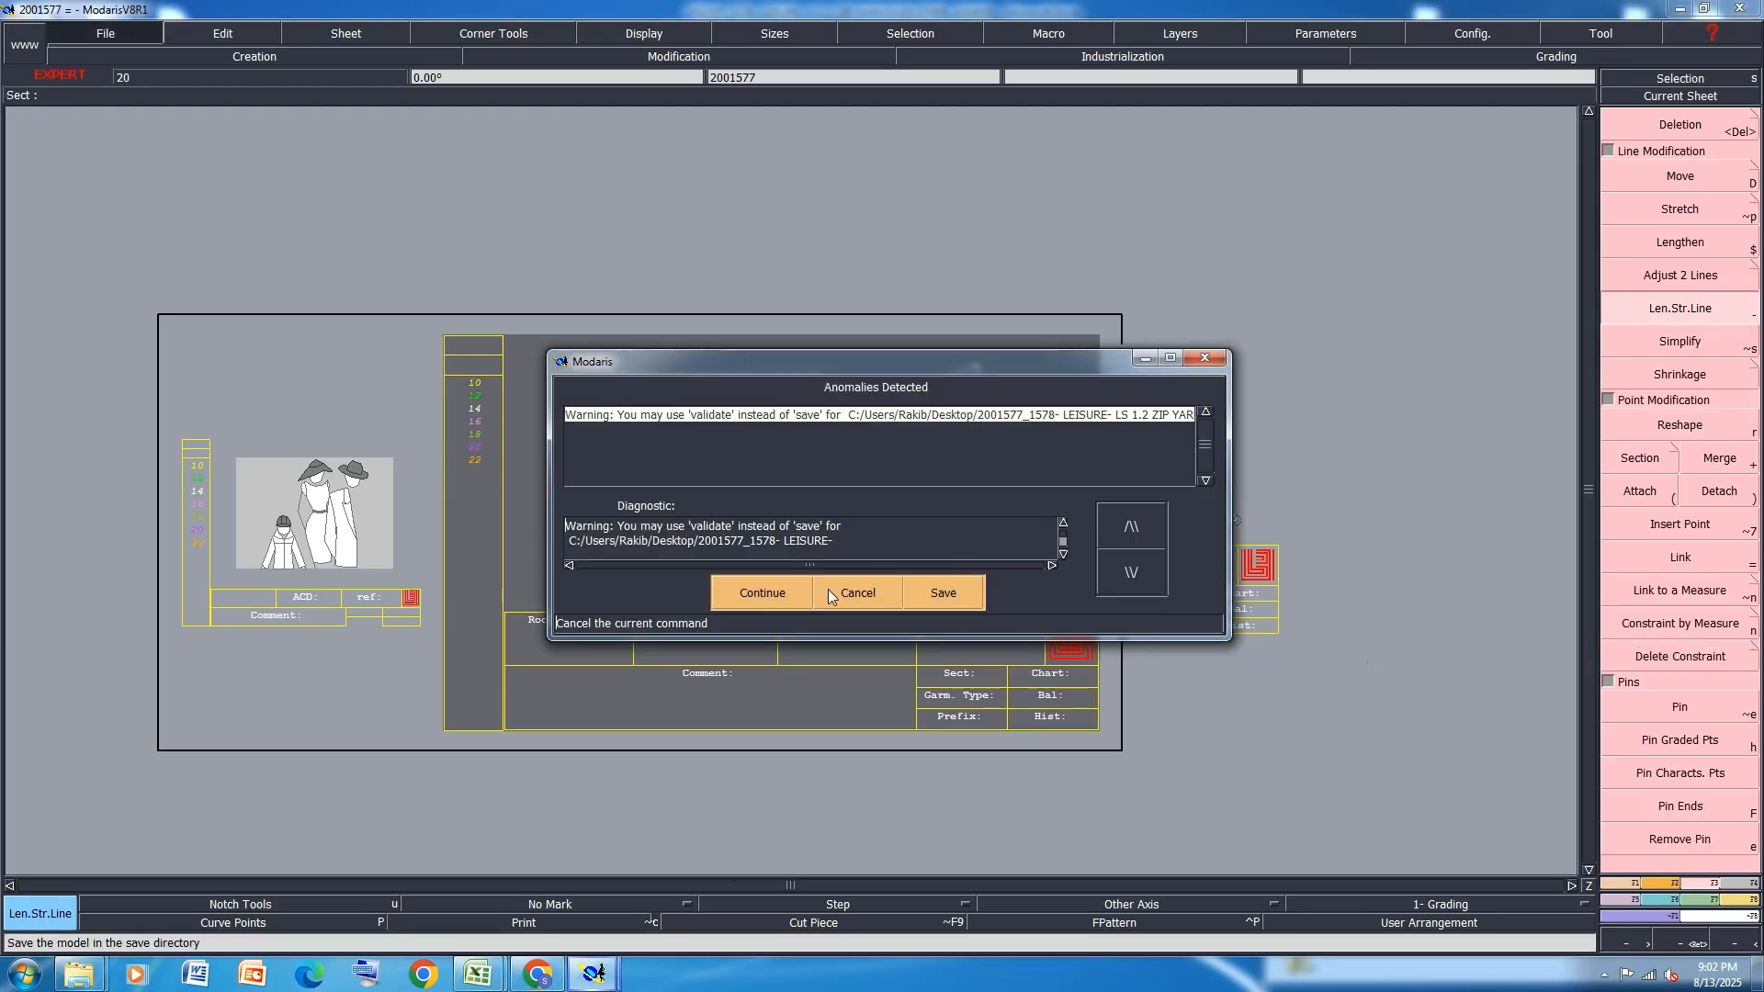
left_click(765, 591)
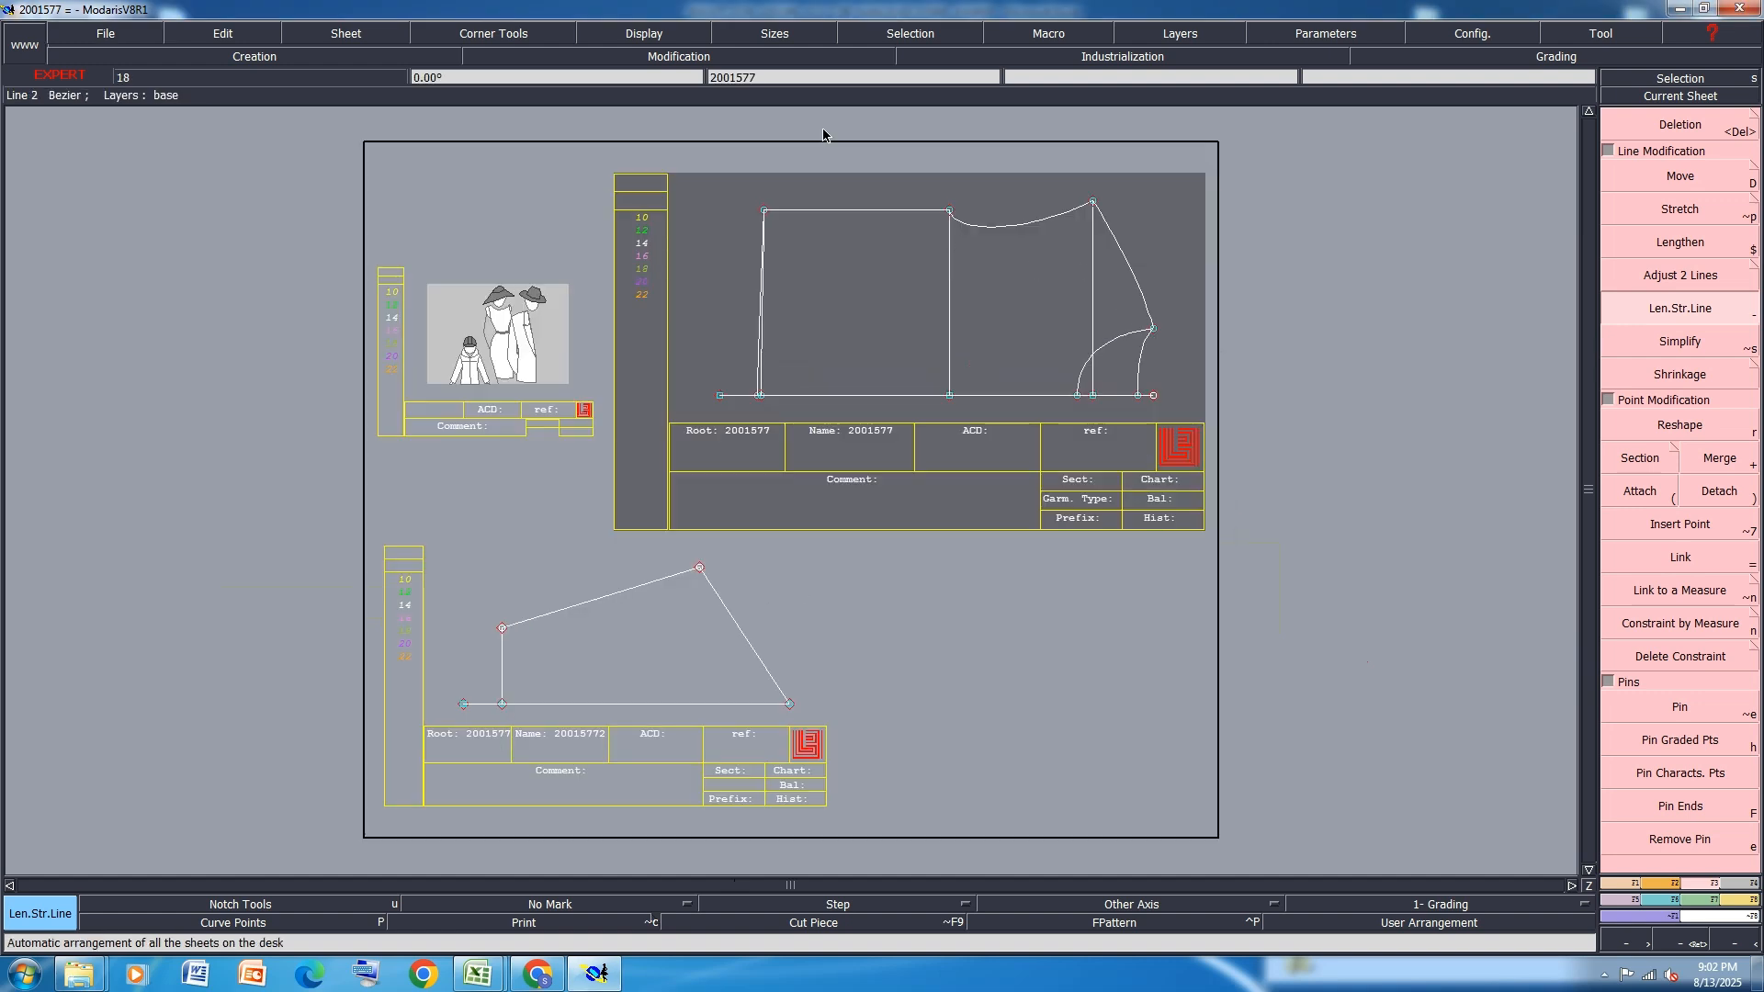
Create a new sheet and draw a horizontal Bezier collar line on it with dx 24 cm and dy 0
left_click(348, 36)
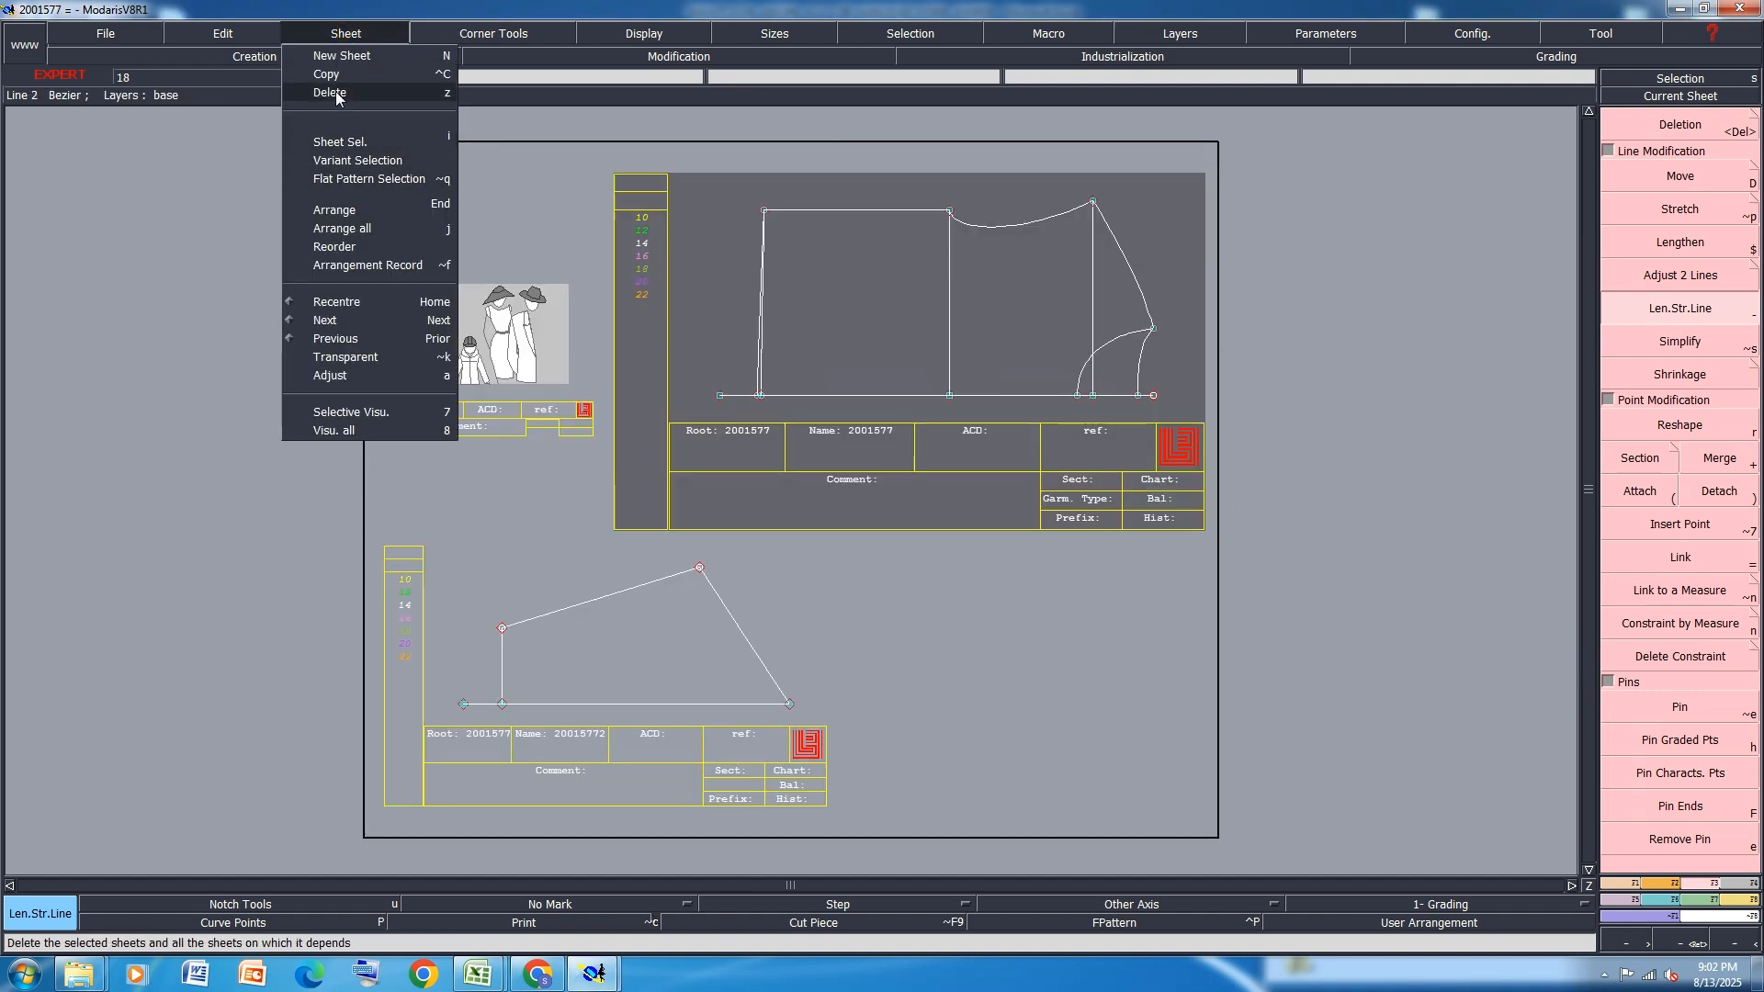
left_click(342, 57)
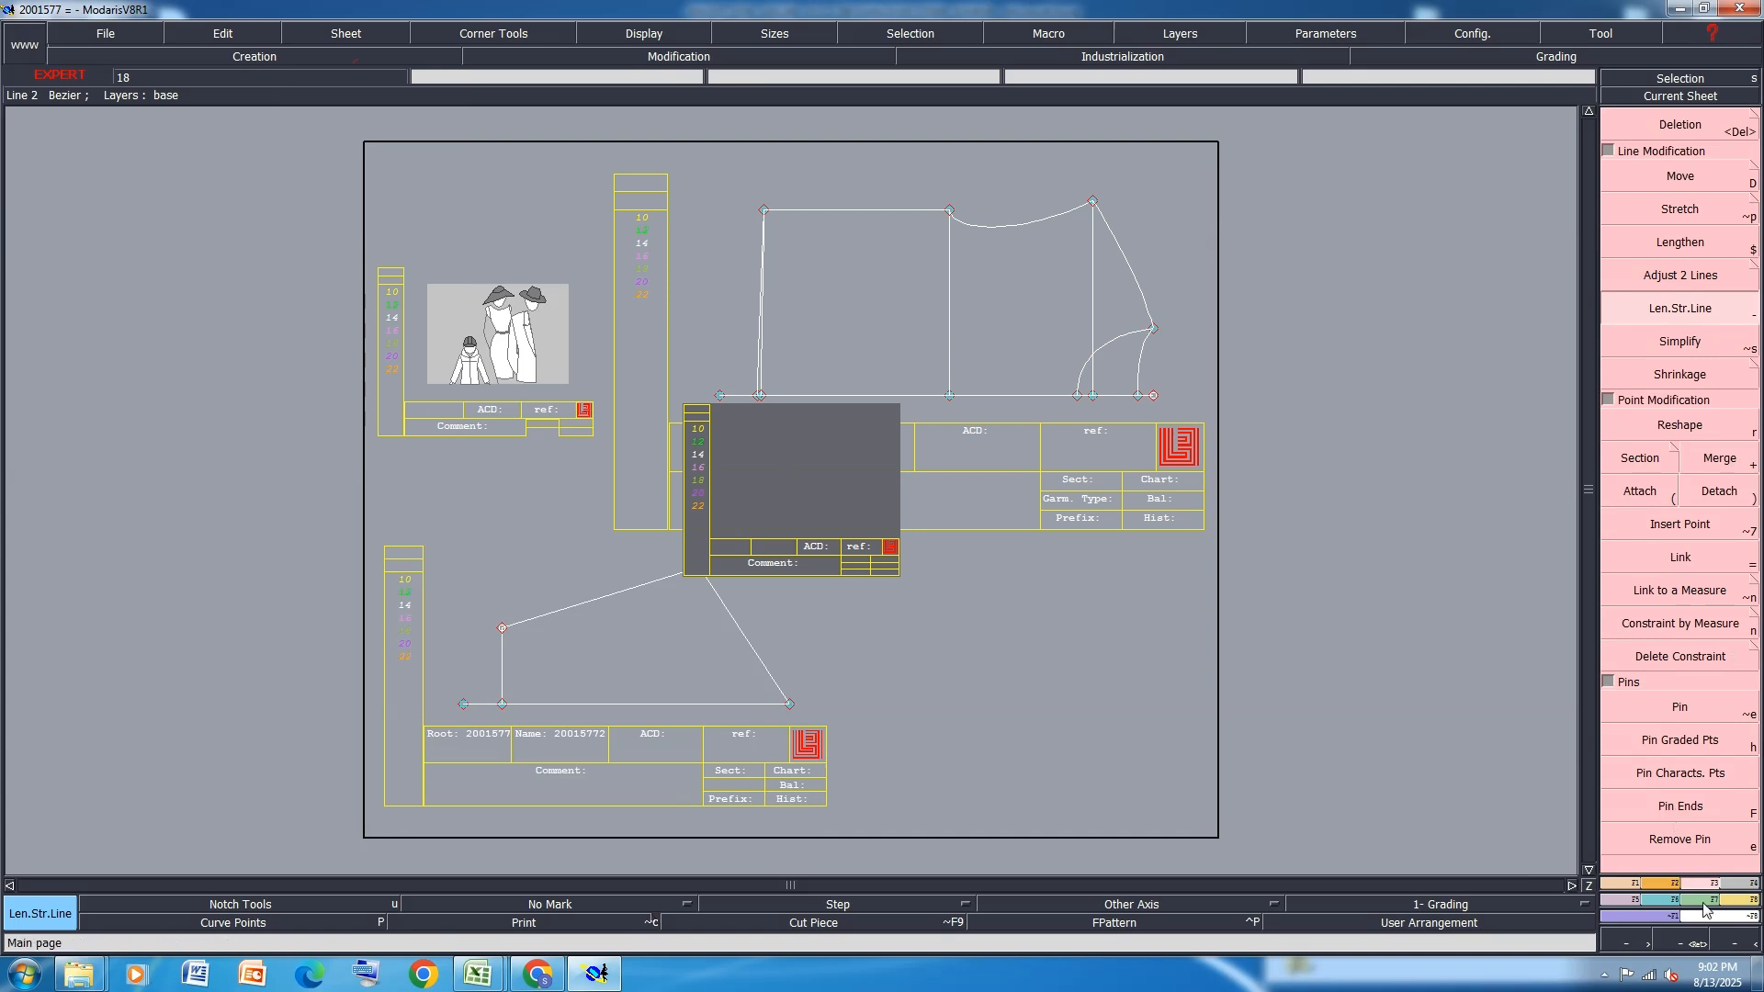
left_click(1623, 886)
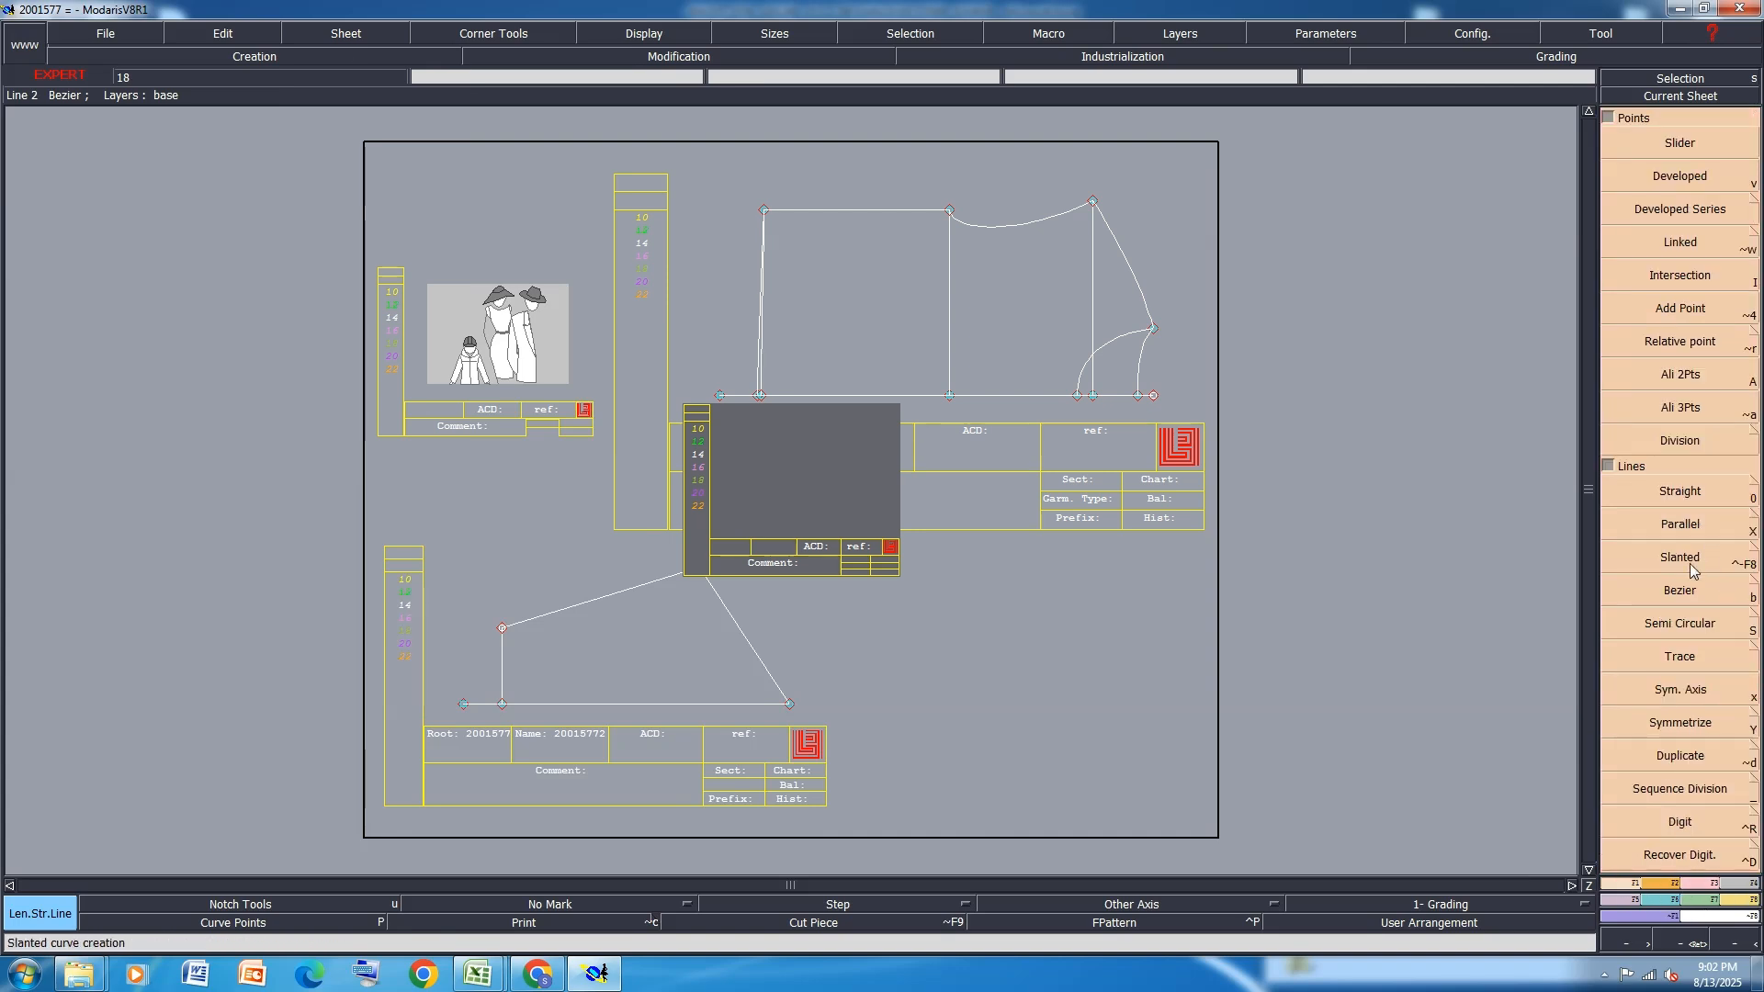
left_click(1689, 593)
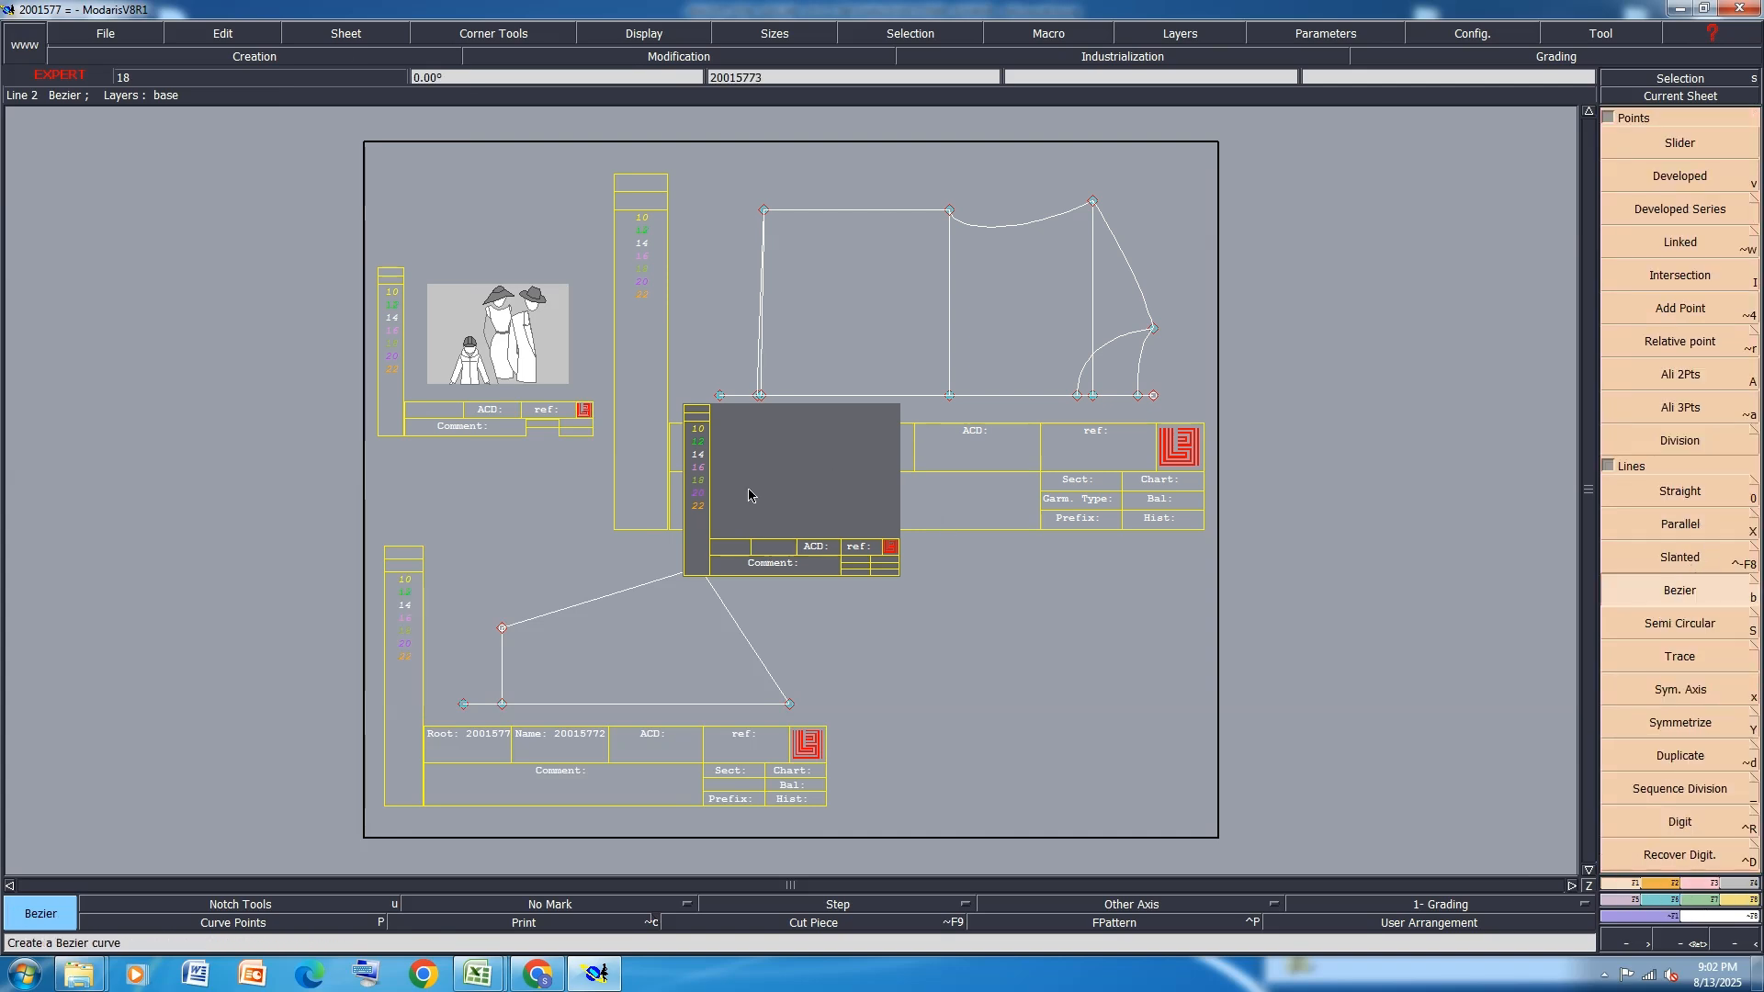
left_click(749, 491)
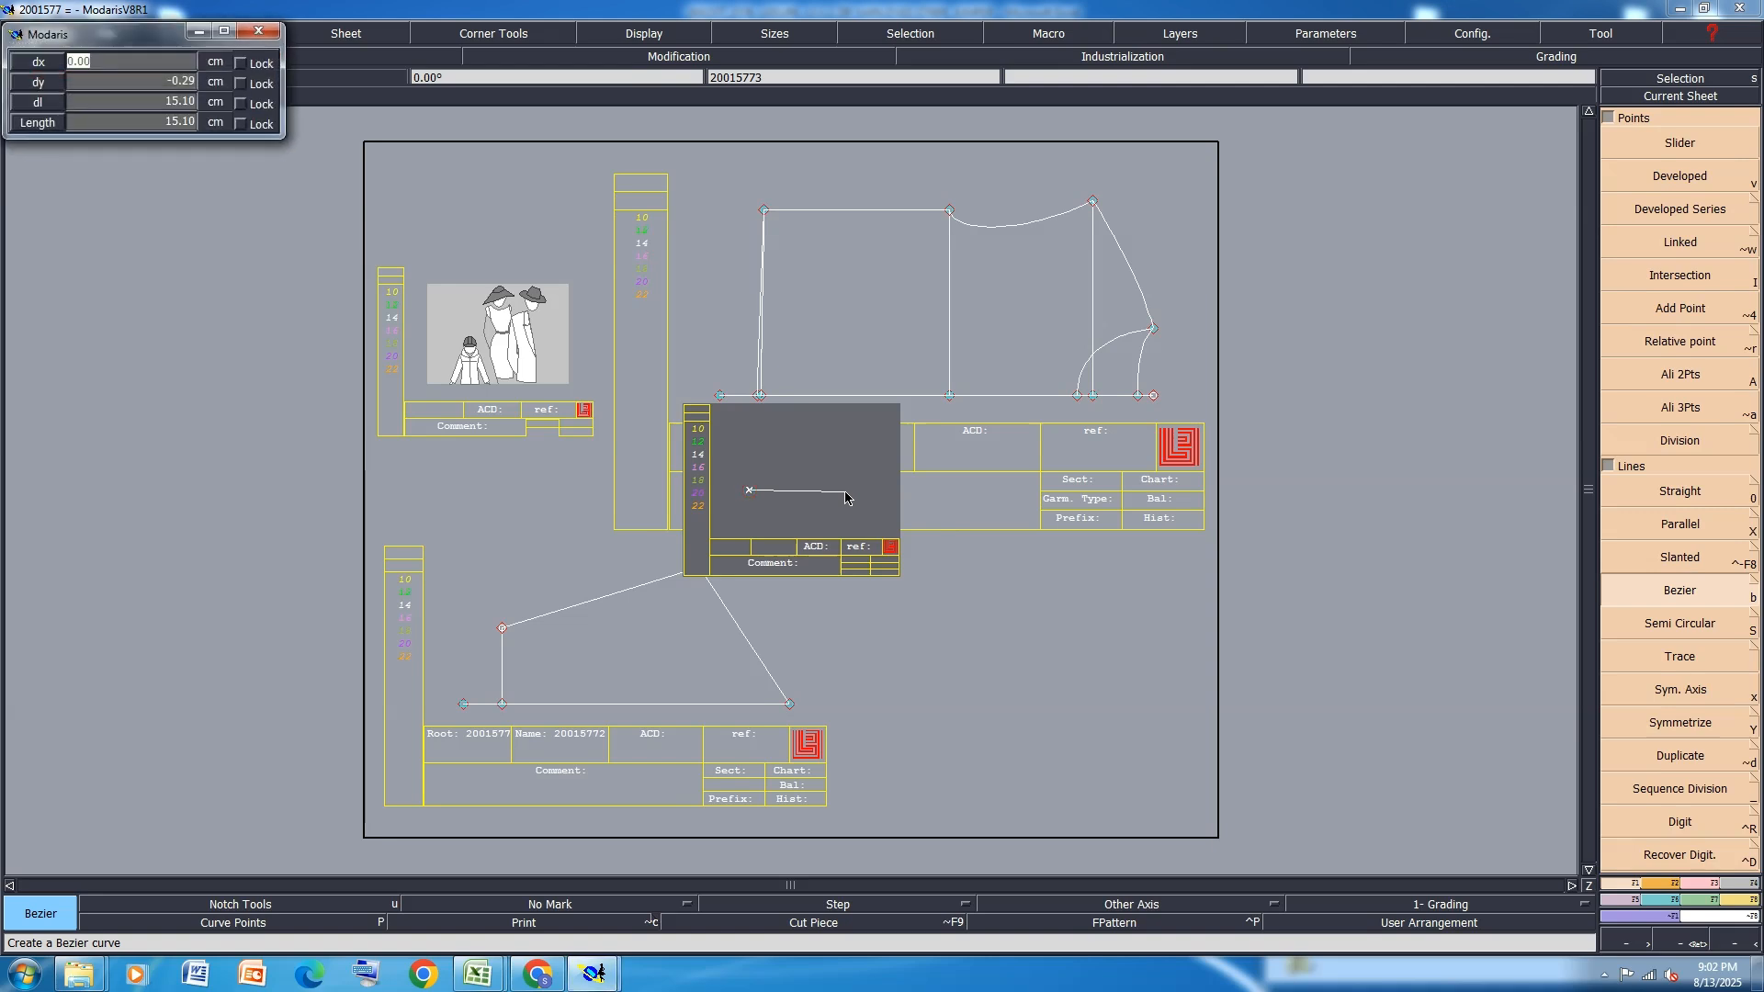
type("24")
key("Tab")
type("0")
key("Return")
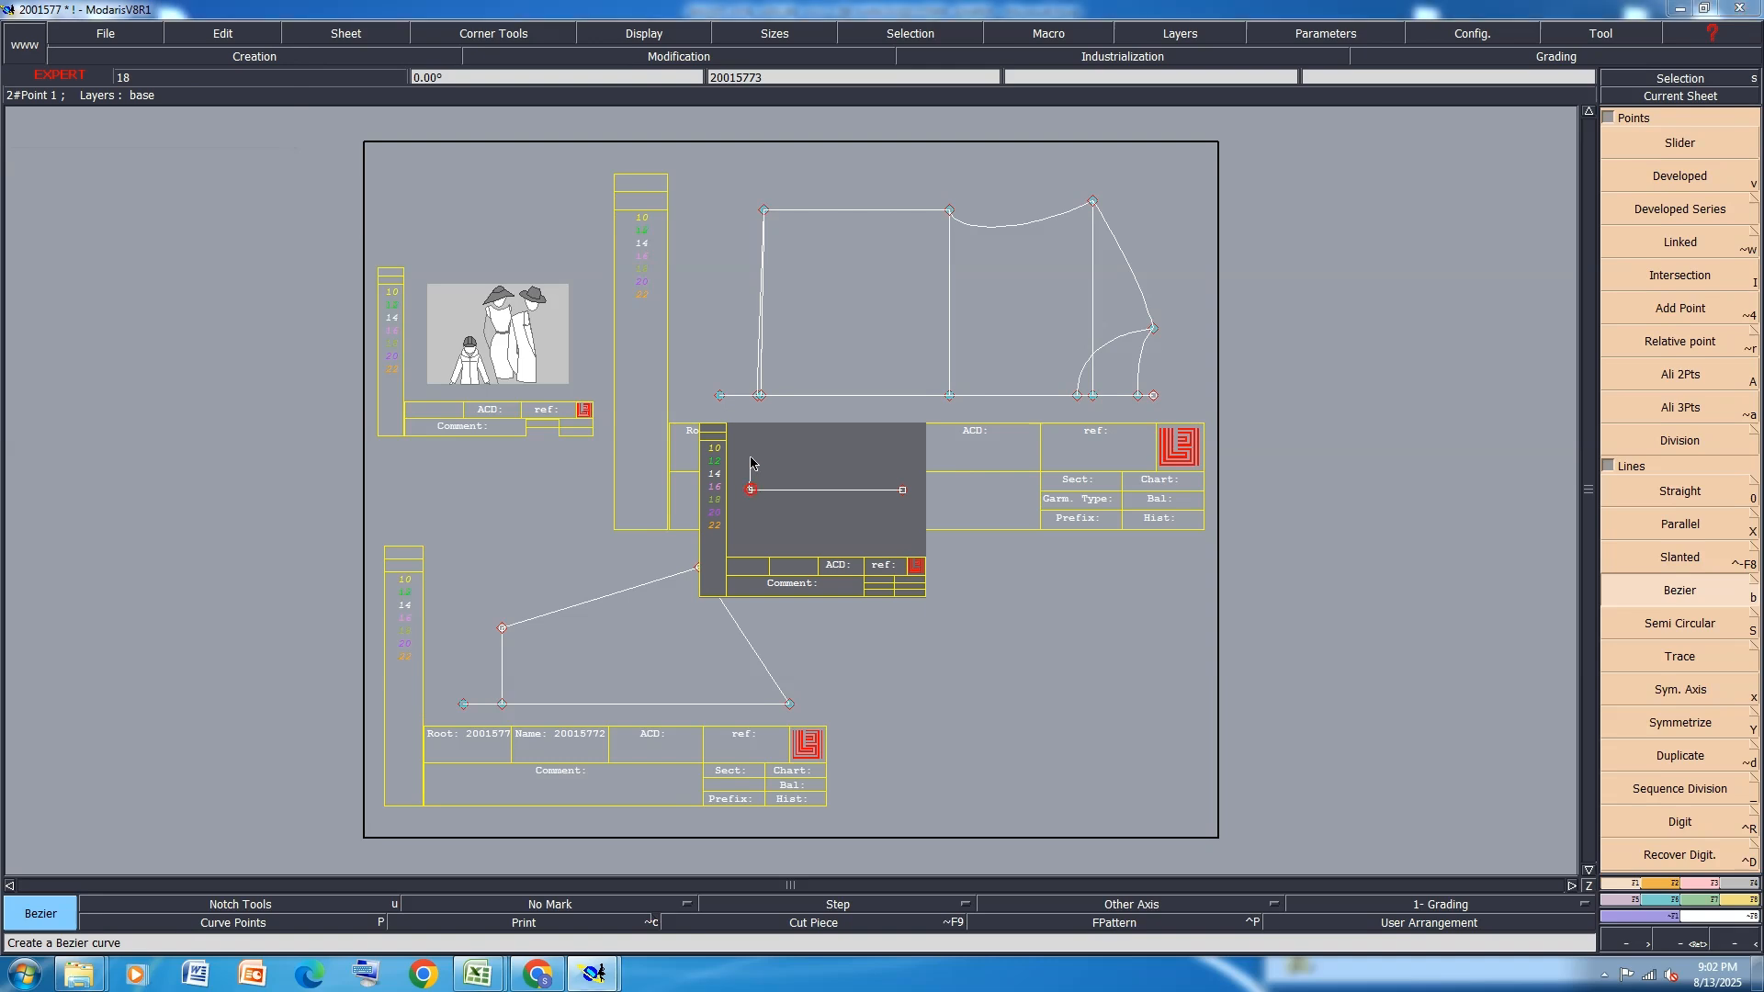
Draw the vertical collar height line up from the horizontal line's left end with dx 0 and dy 6.50 cm
key("Down")
type("0")
key("Tab")
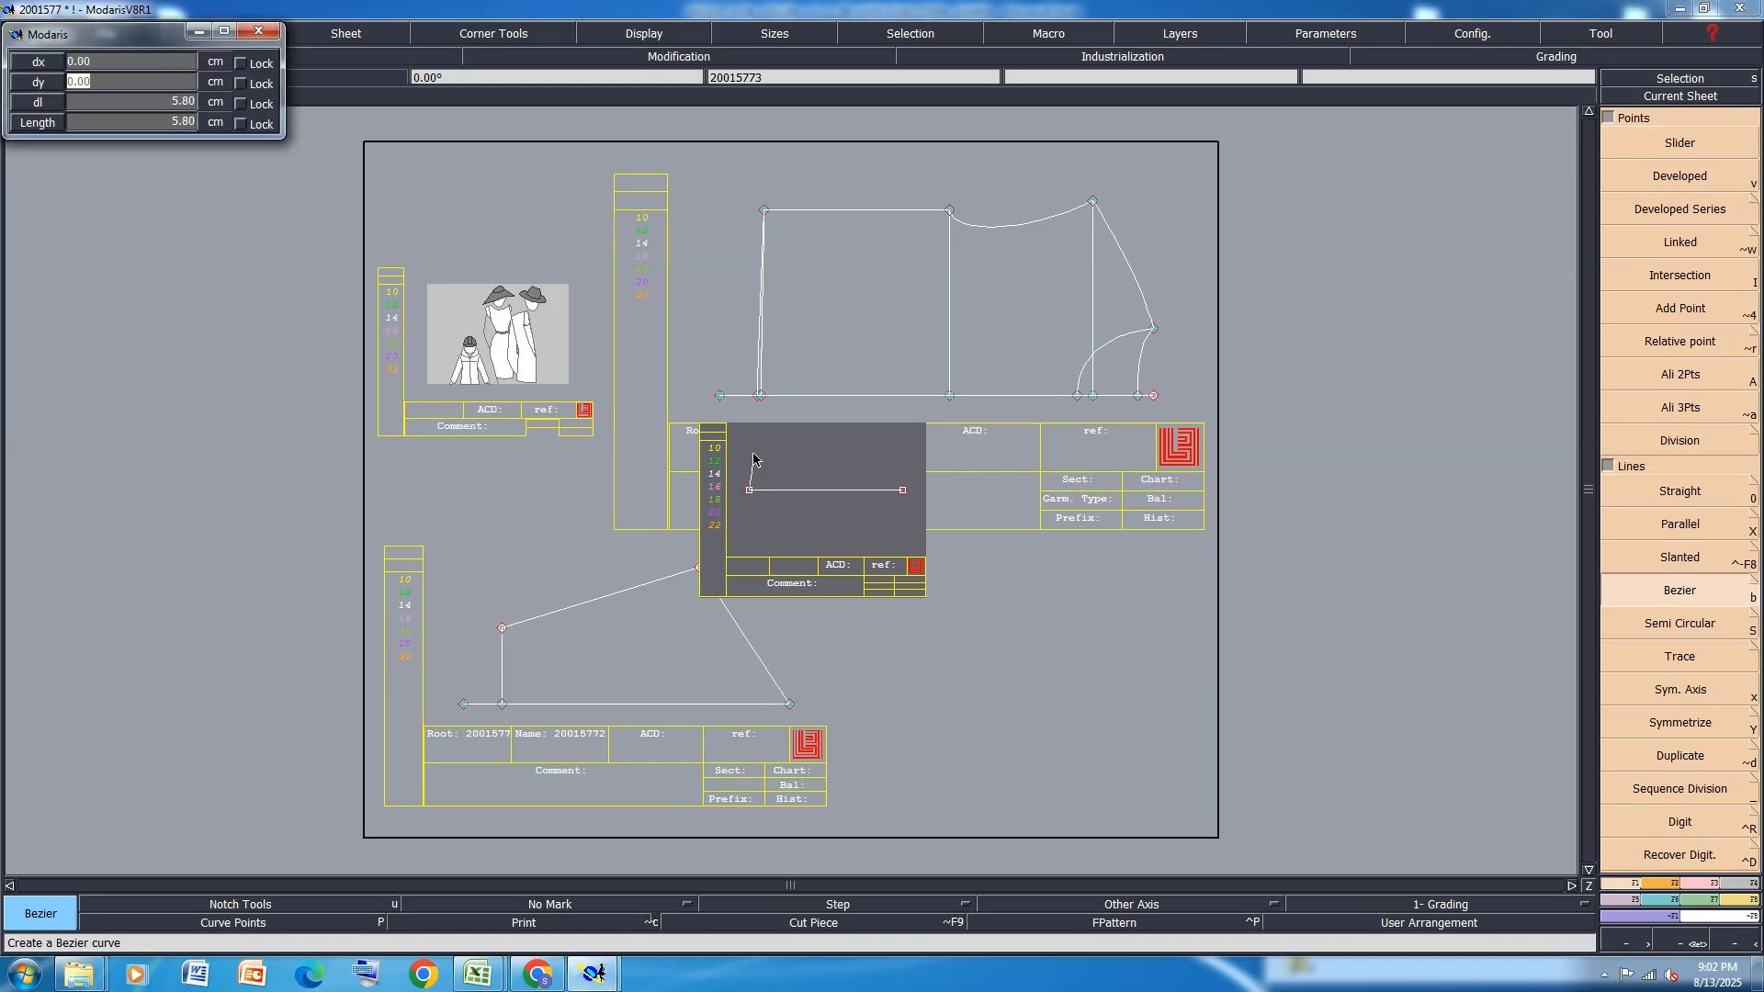
type("6.50")
key("Return")
Display the curve handles and reshape the sleeve's slanted cap line into a curve bulging outward near the fold
scroll(839, 643, "up", 2)
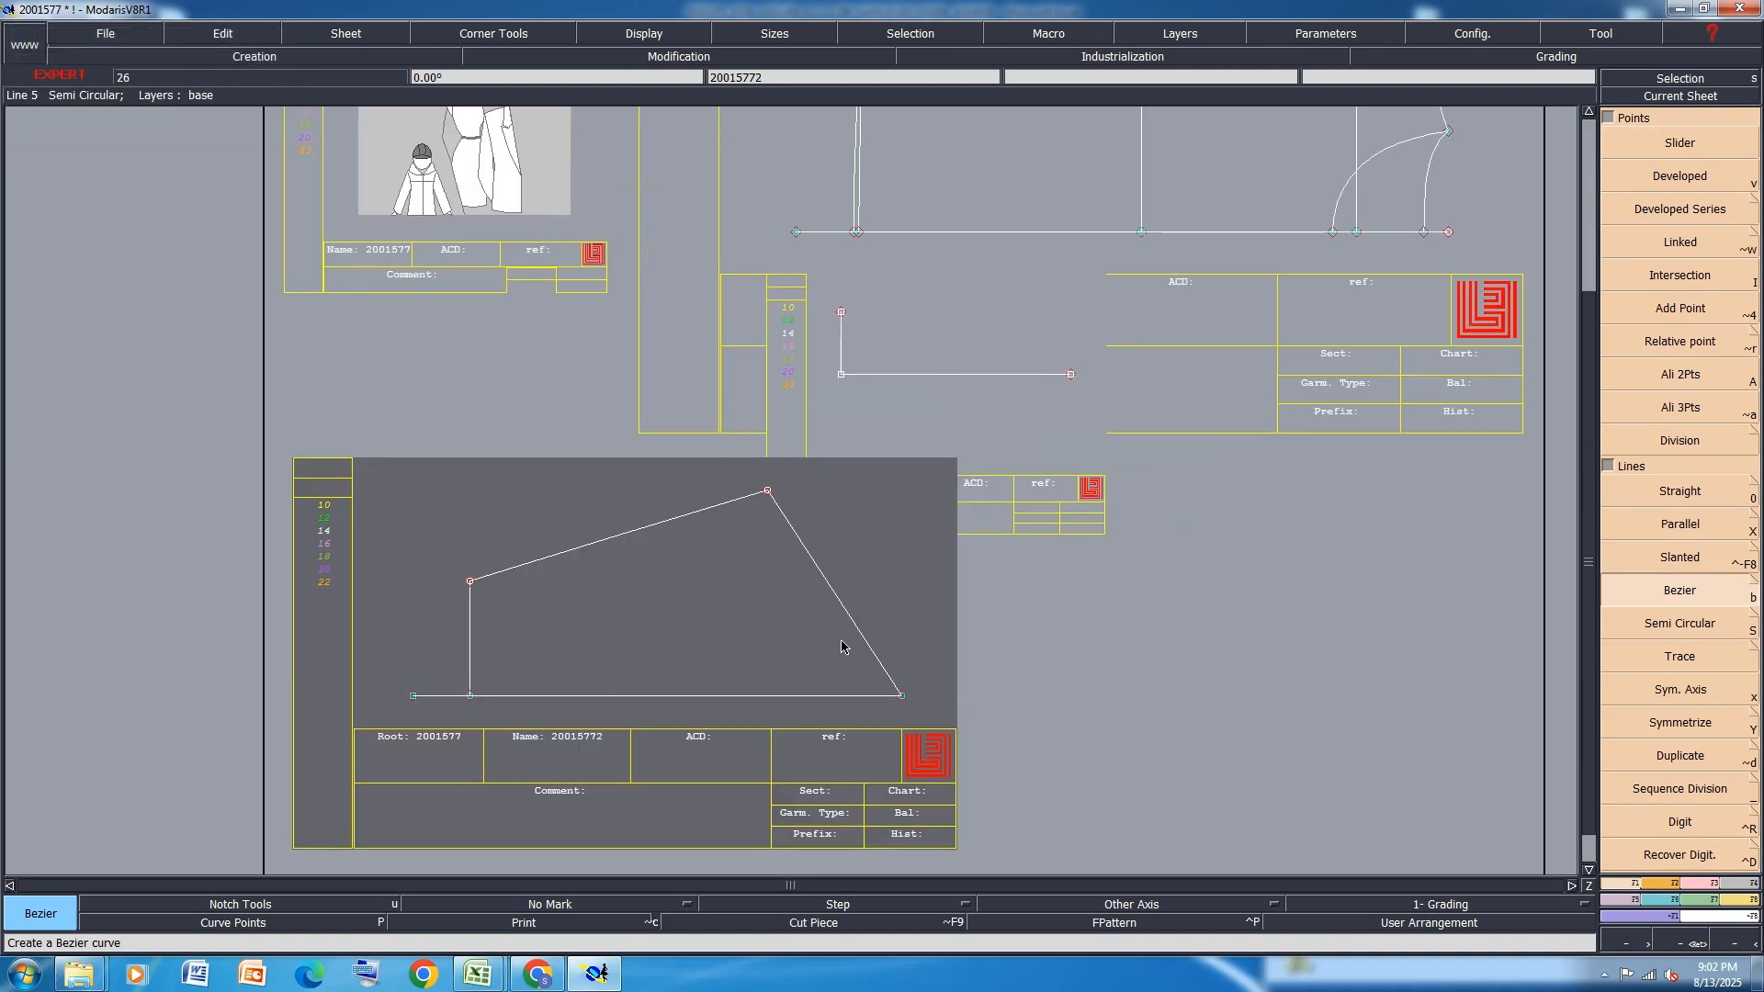
scroll(851, 638, "up", 2)
left_click(645, 33)
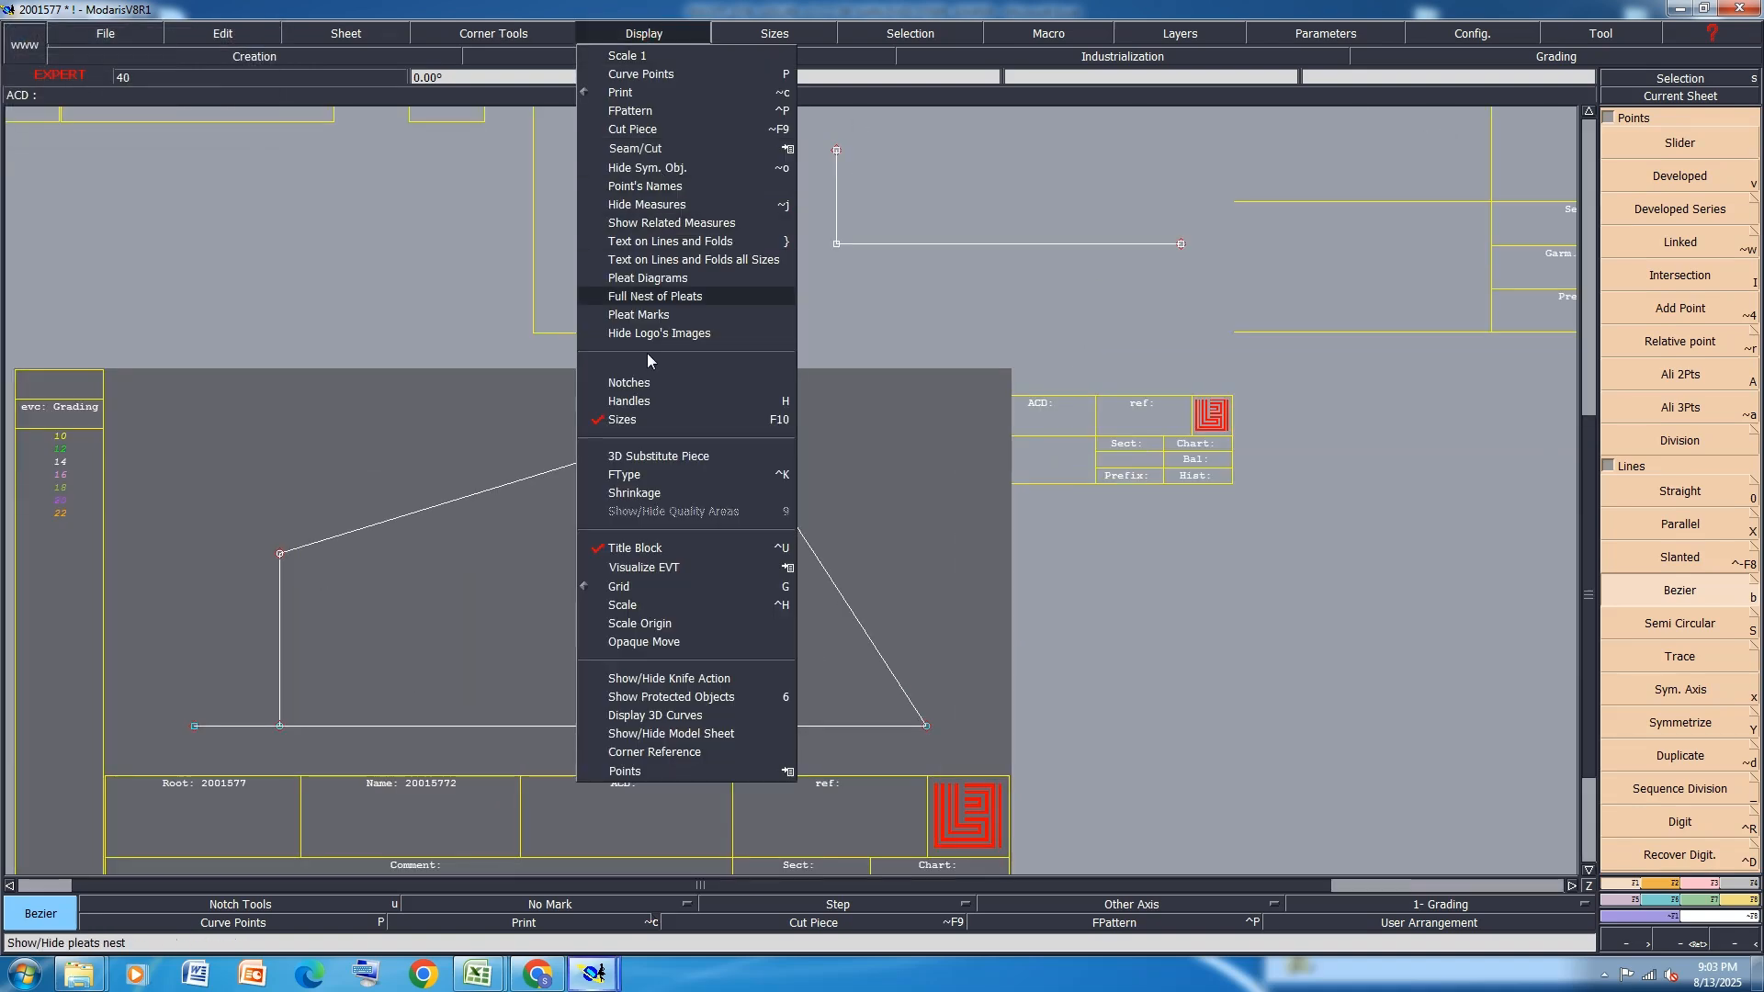
left_click(625, 402)
left_click(1695, 882)
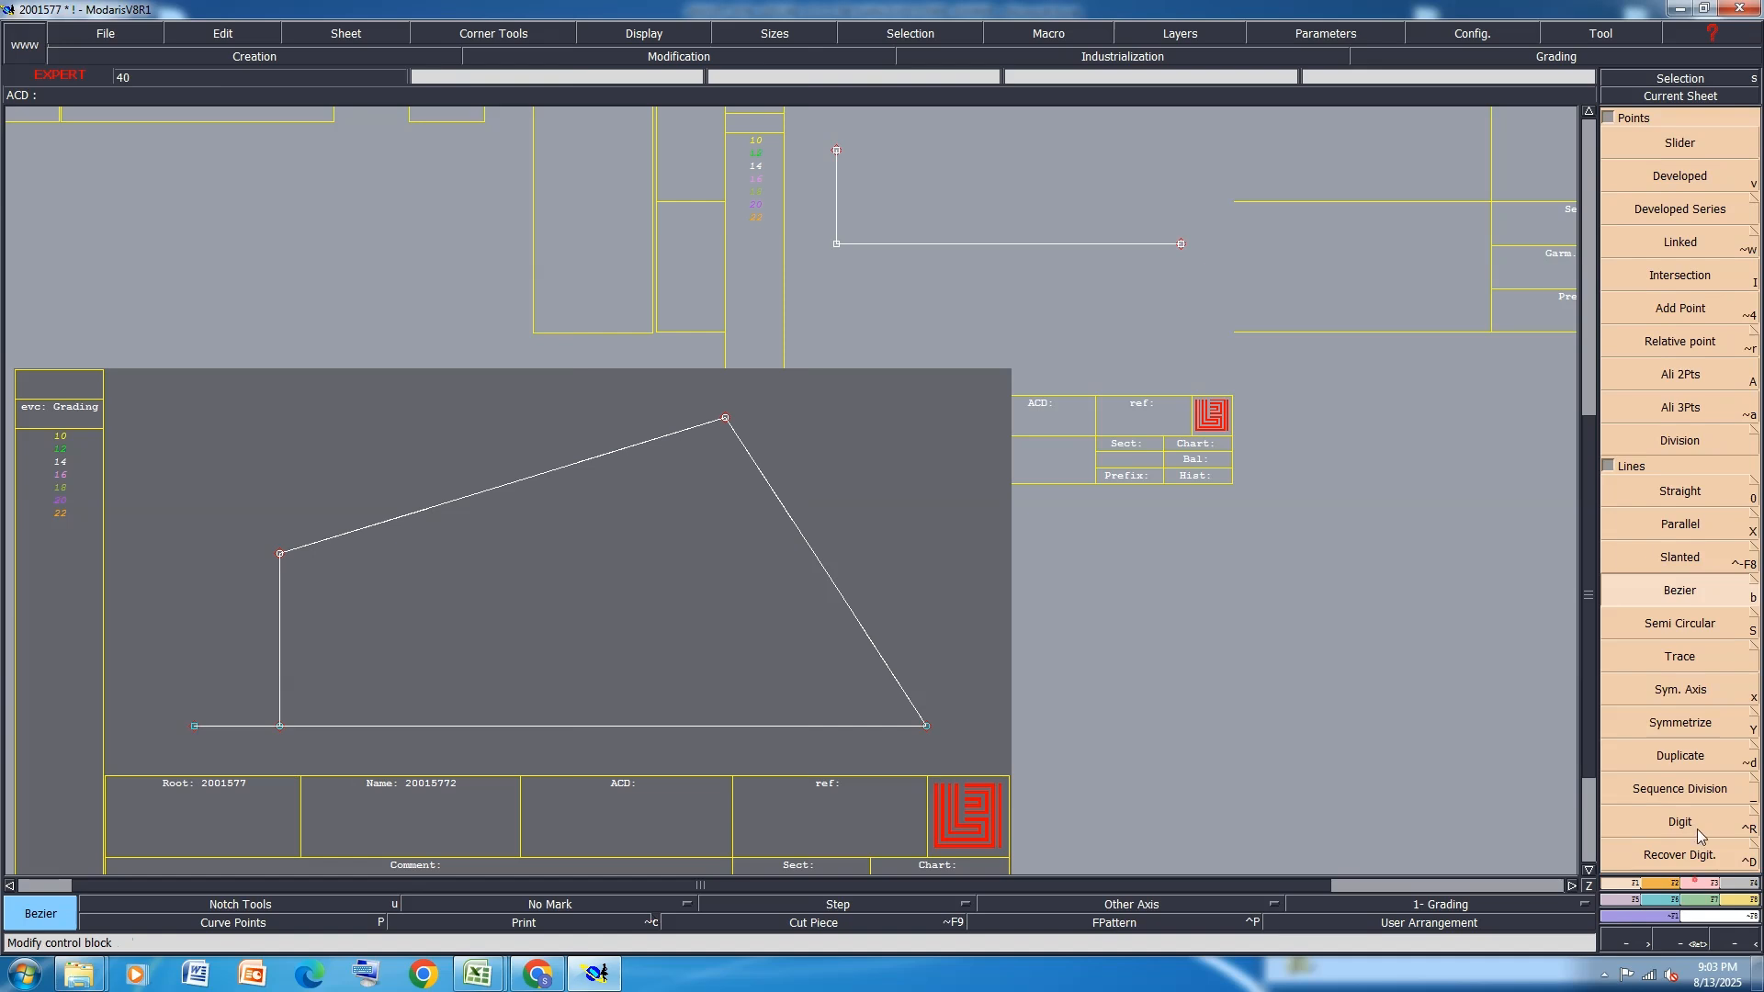
left_click(1651, 425)
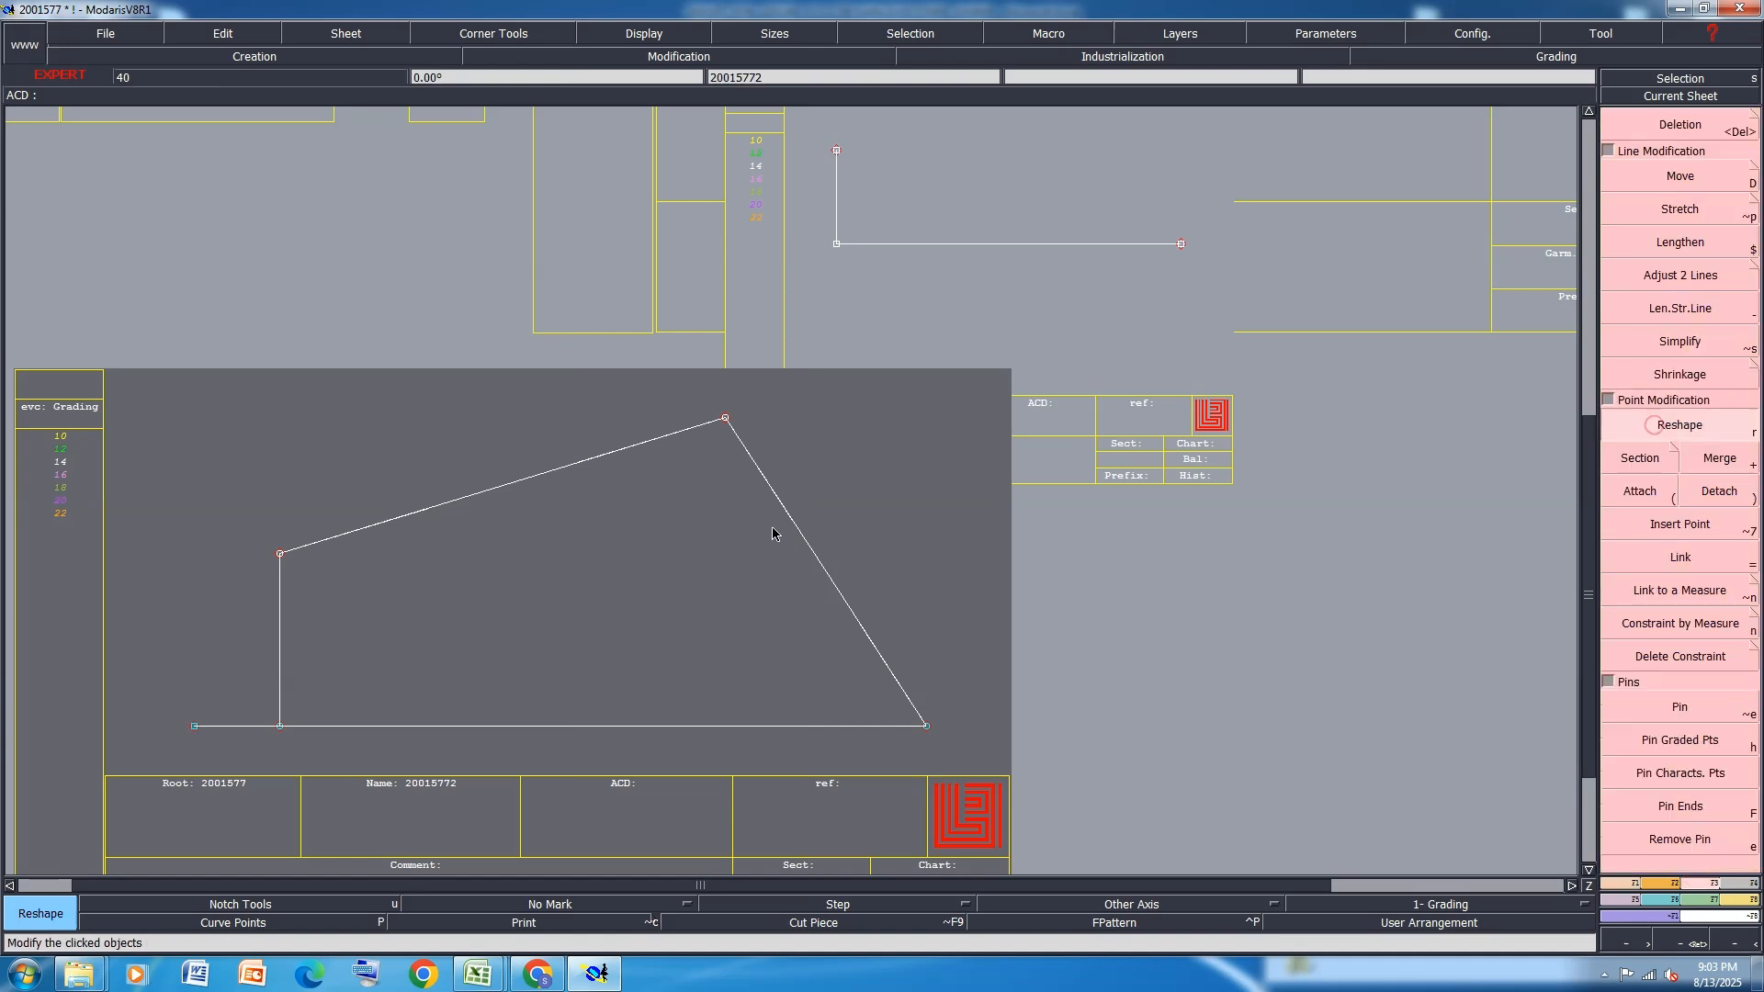
left_click(868, 624)
scroll(893, 667, "up", 1)
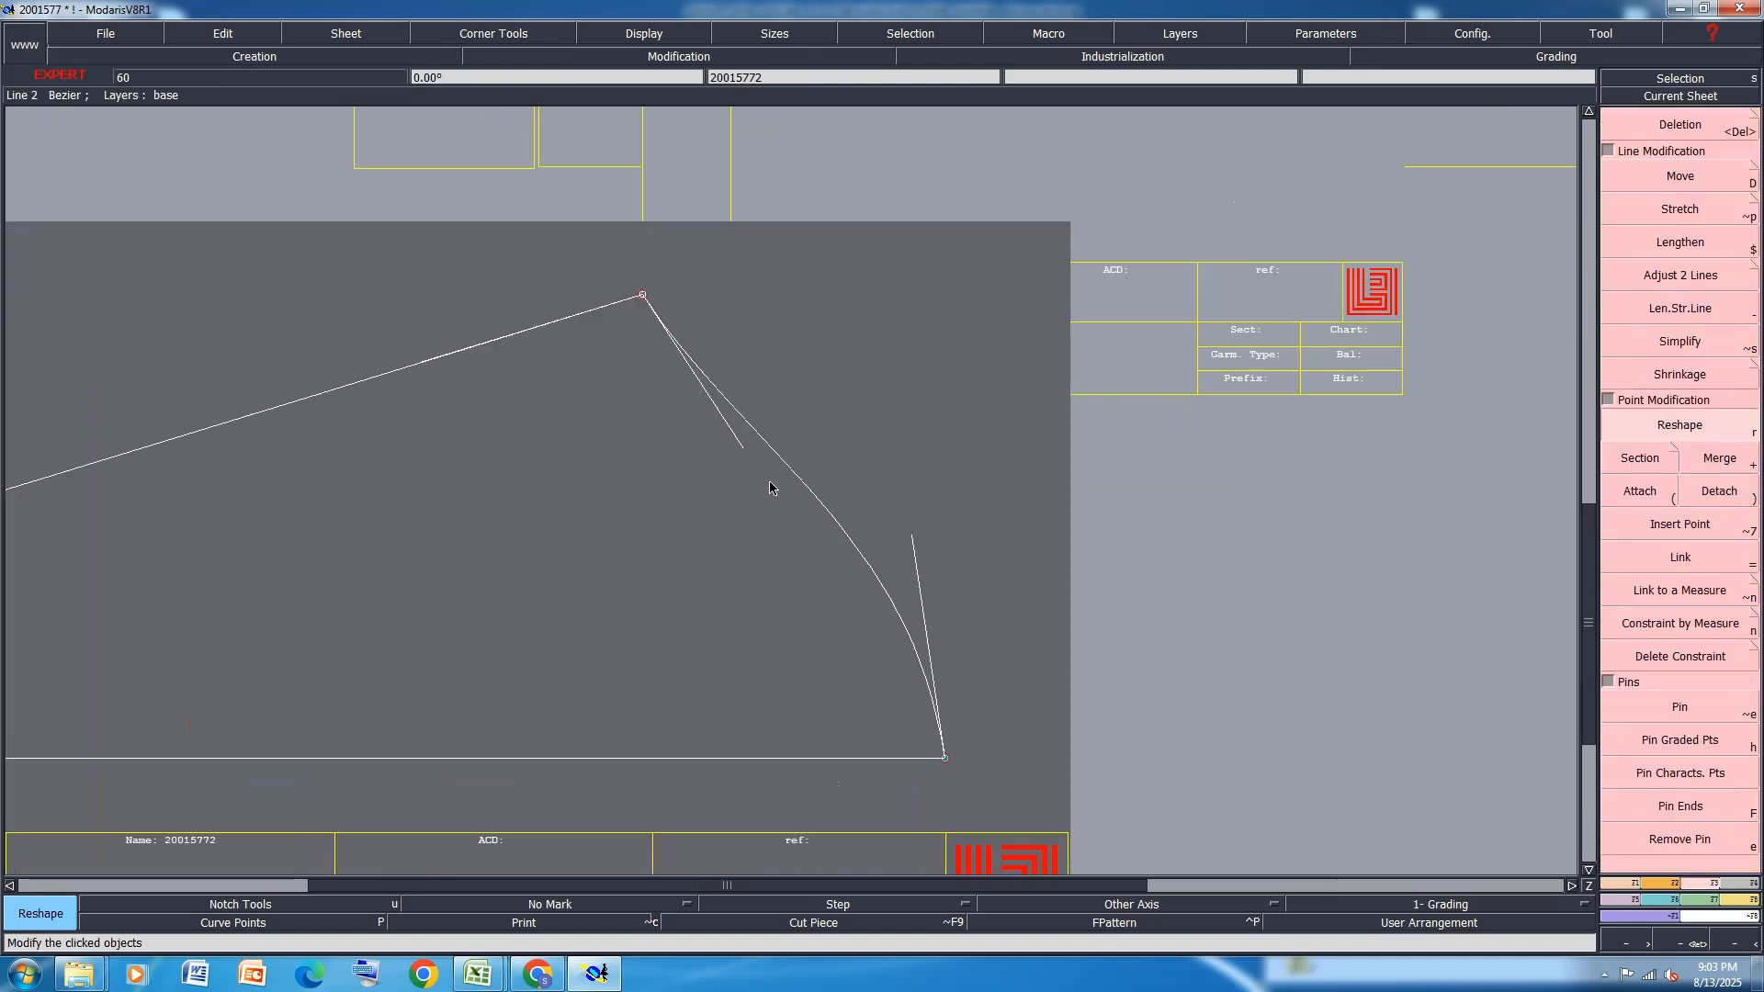
left_click(916, 538)
scroll(866, 524, "down", 2)
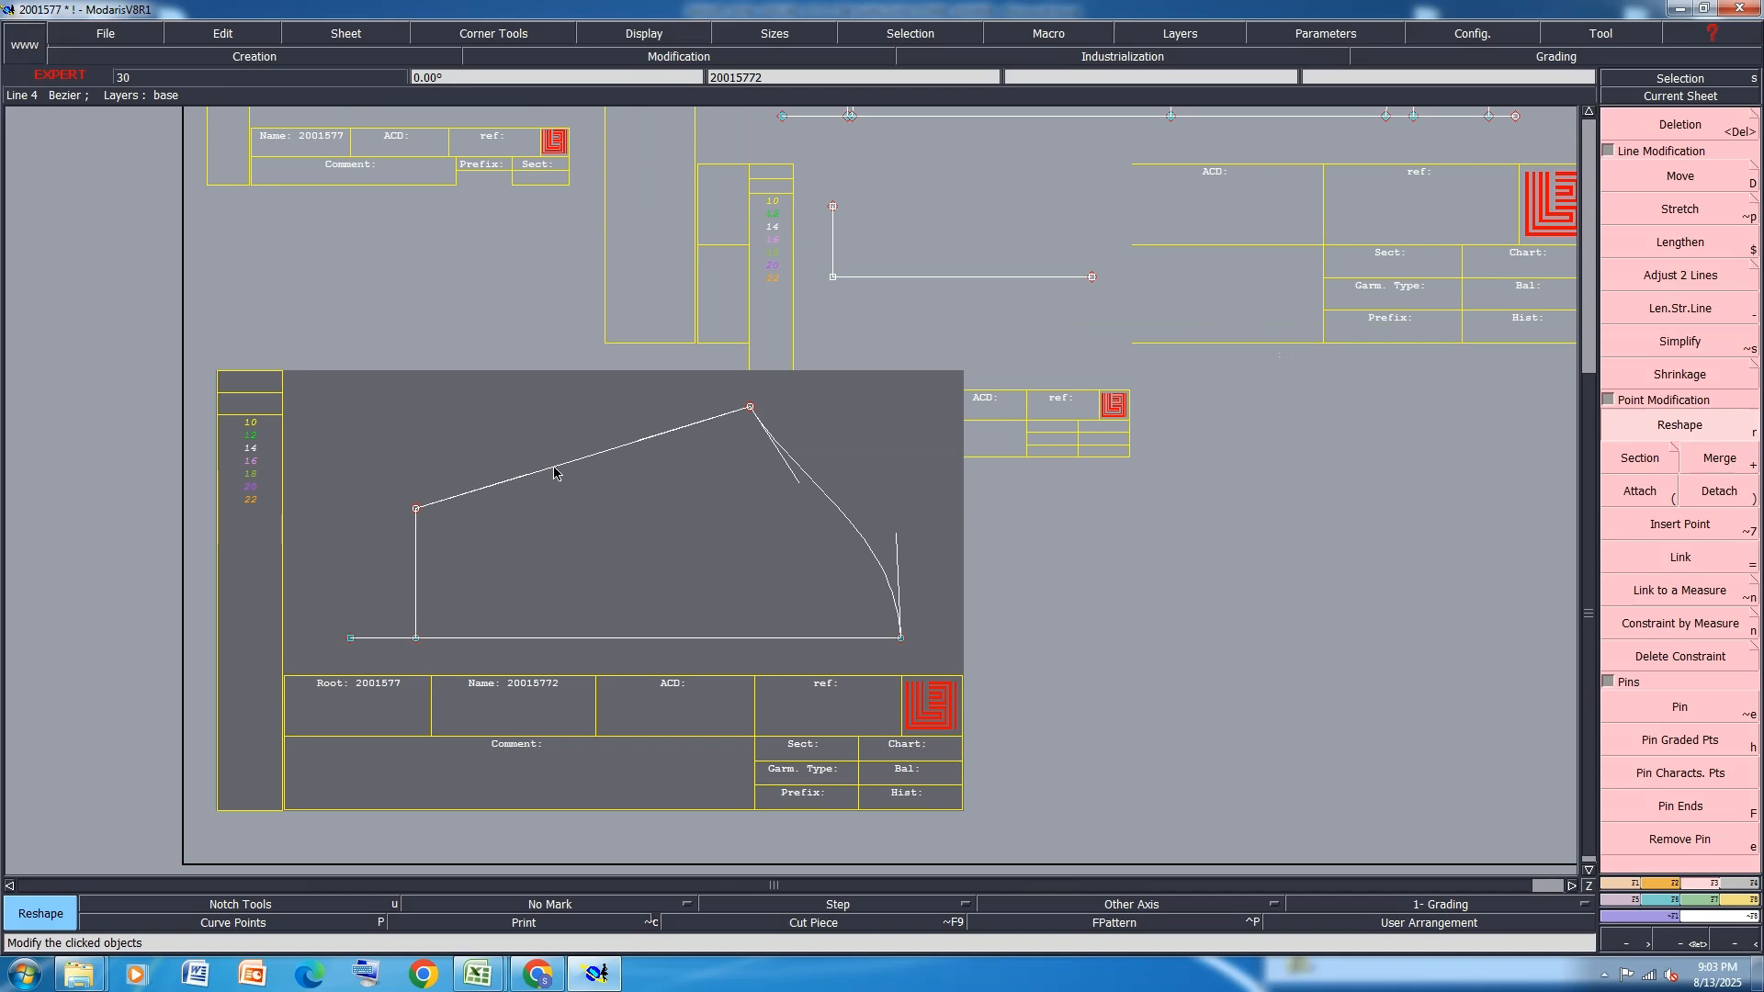
Measure the length of the sleeve's sloping underarm line
key("l")
left_click(554, 468)
left_click(1039, 351)
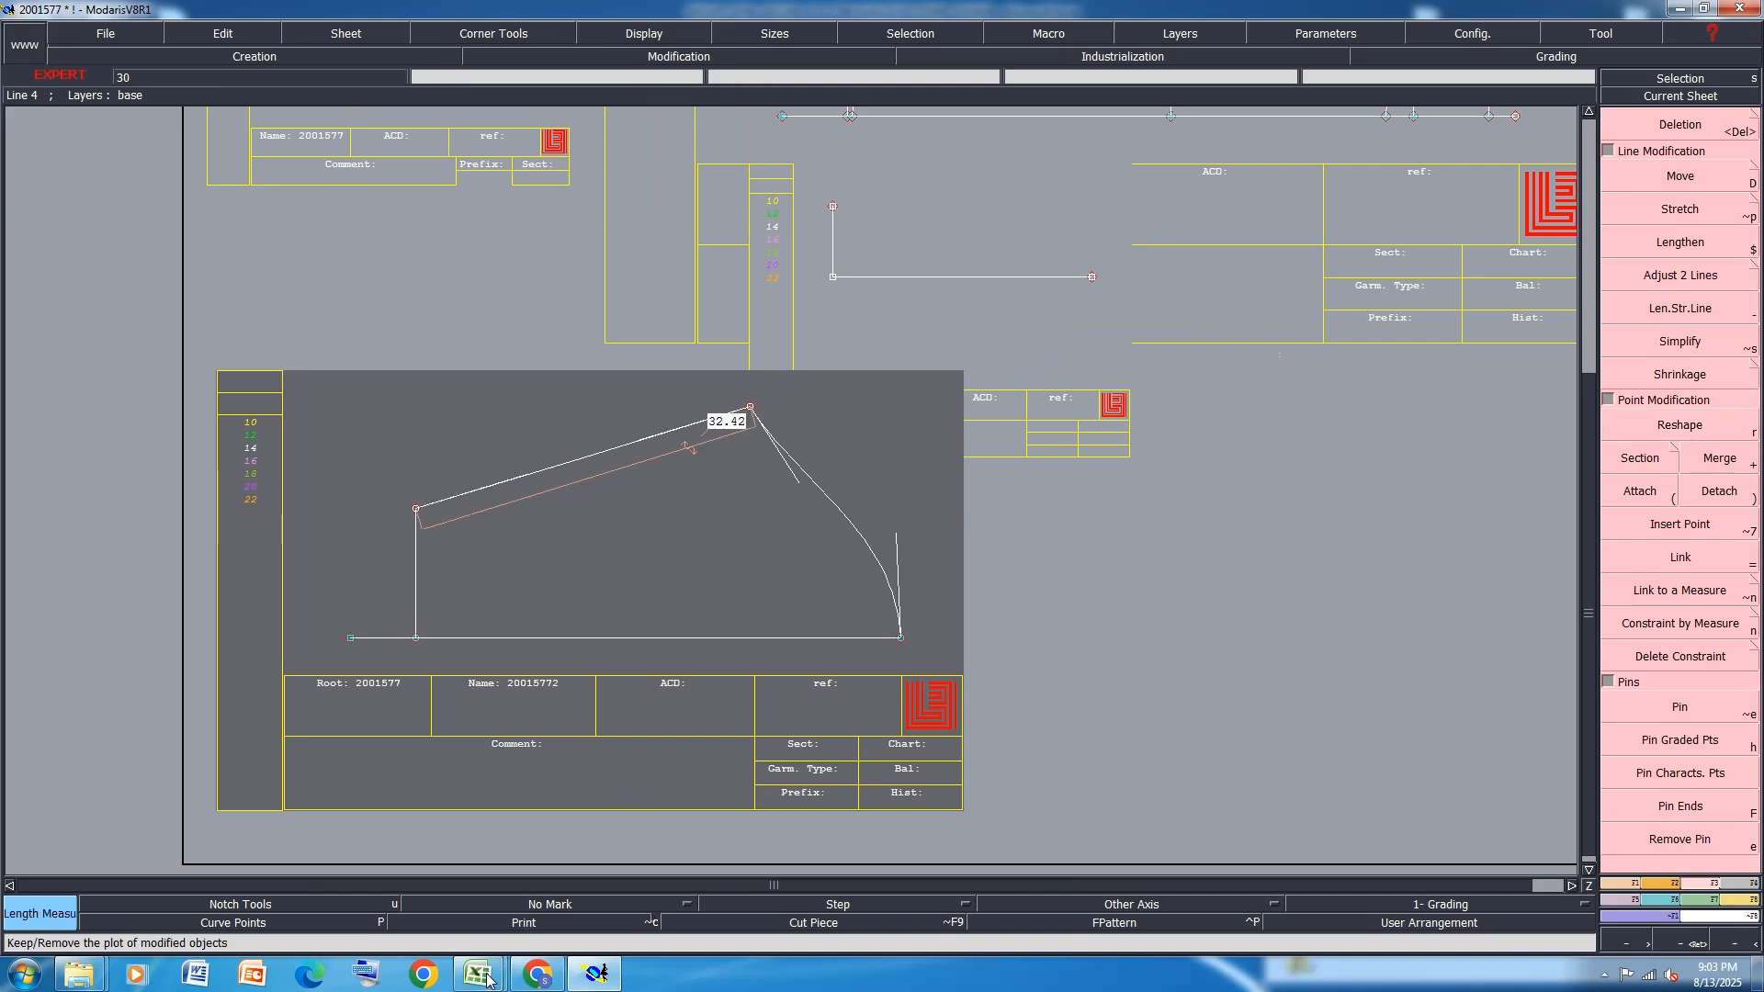
Check the underarm width, front length and sleeve length for size 14 in the Excel size specification
mouse_move(478, 974)
left_click(559, 902)
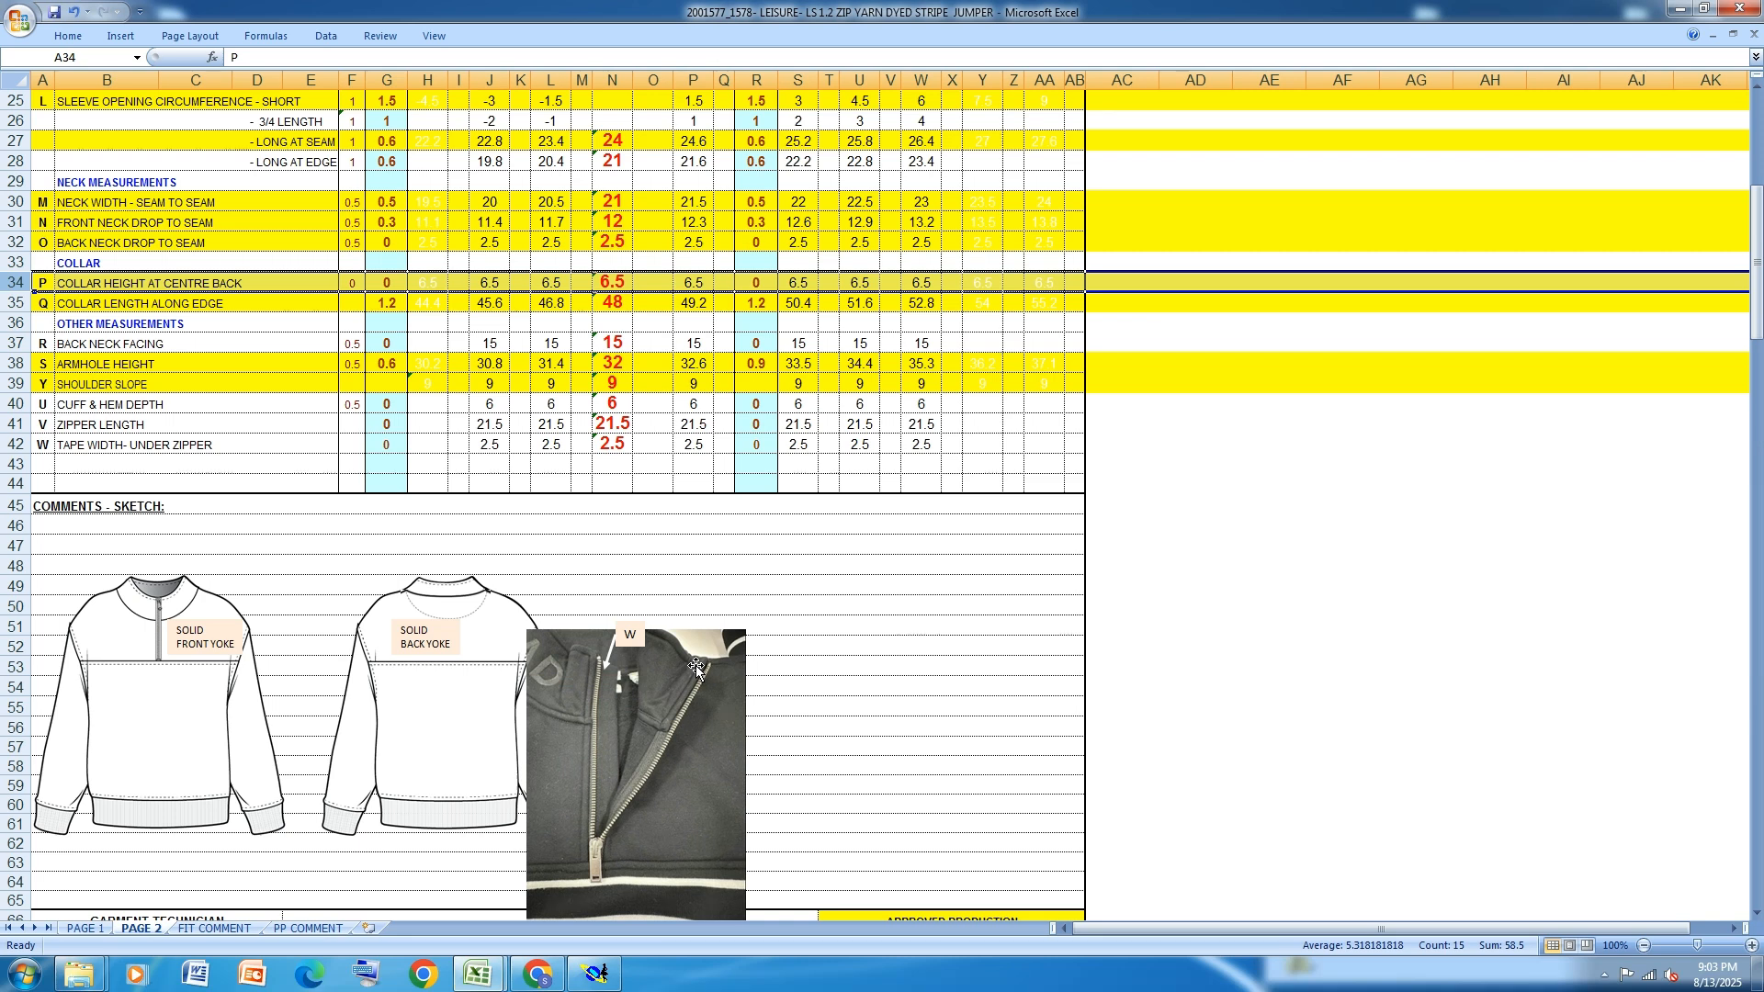
scroll(393, 355, "up", 6)
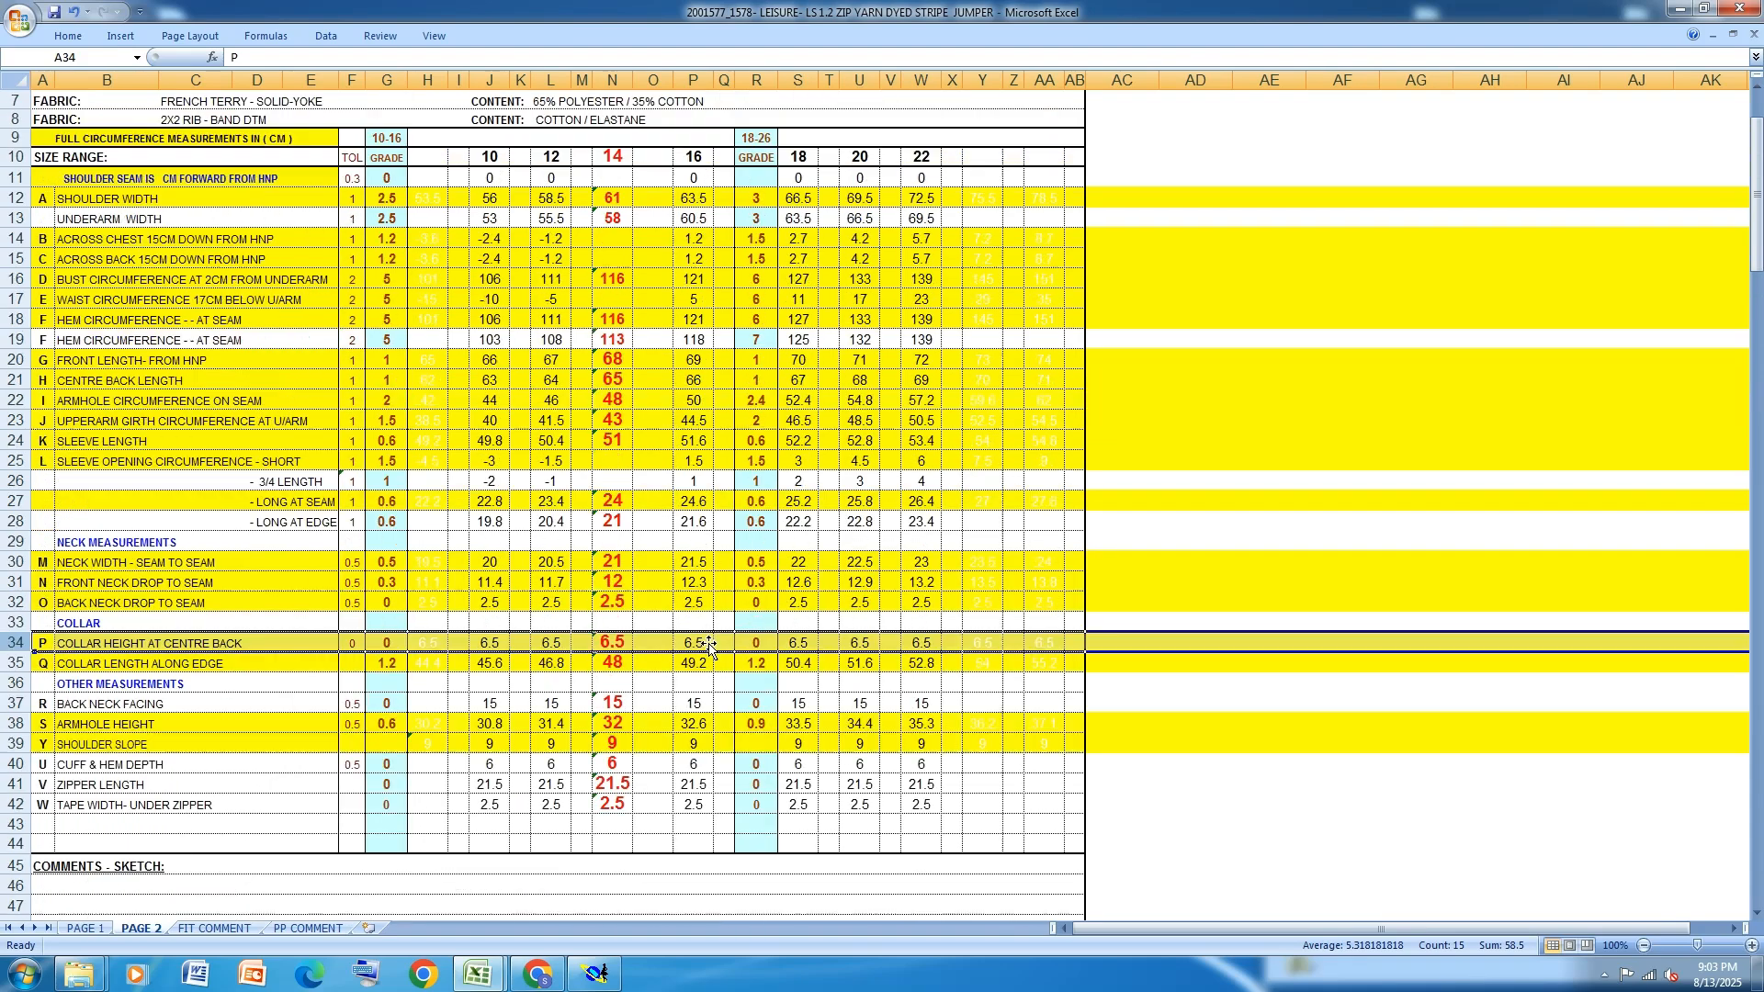
left_click(16, 219)
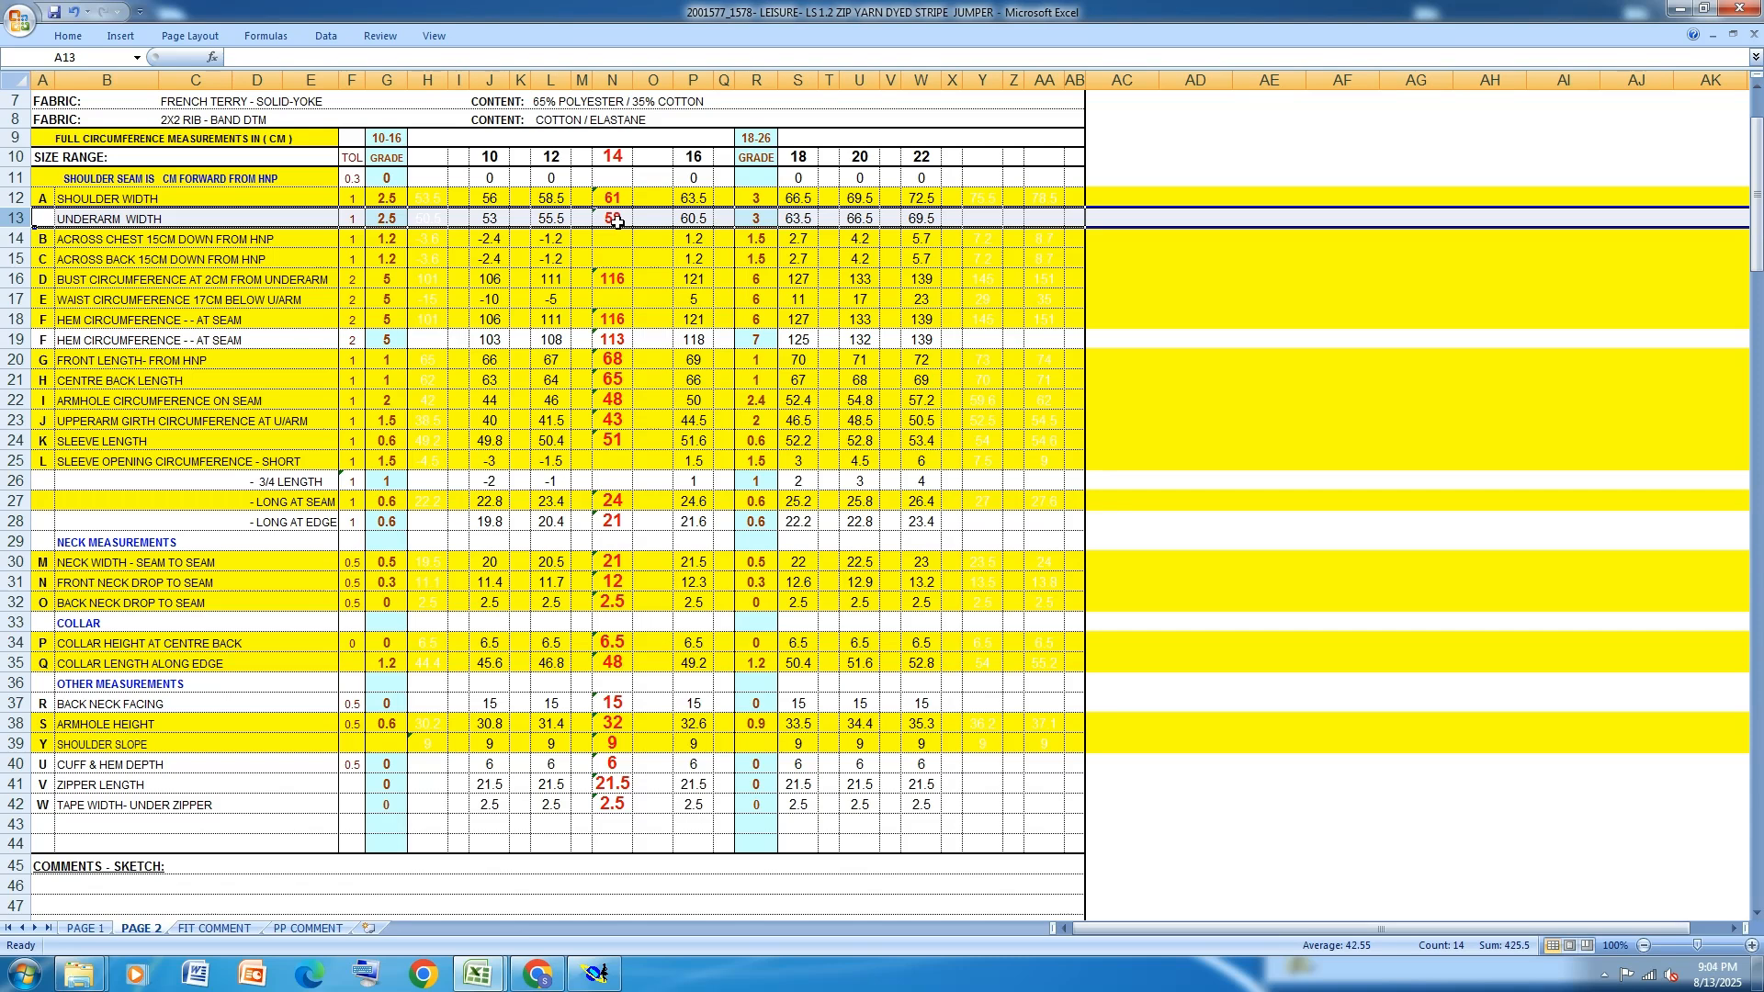
left_click(625, 363)
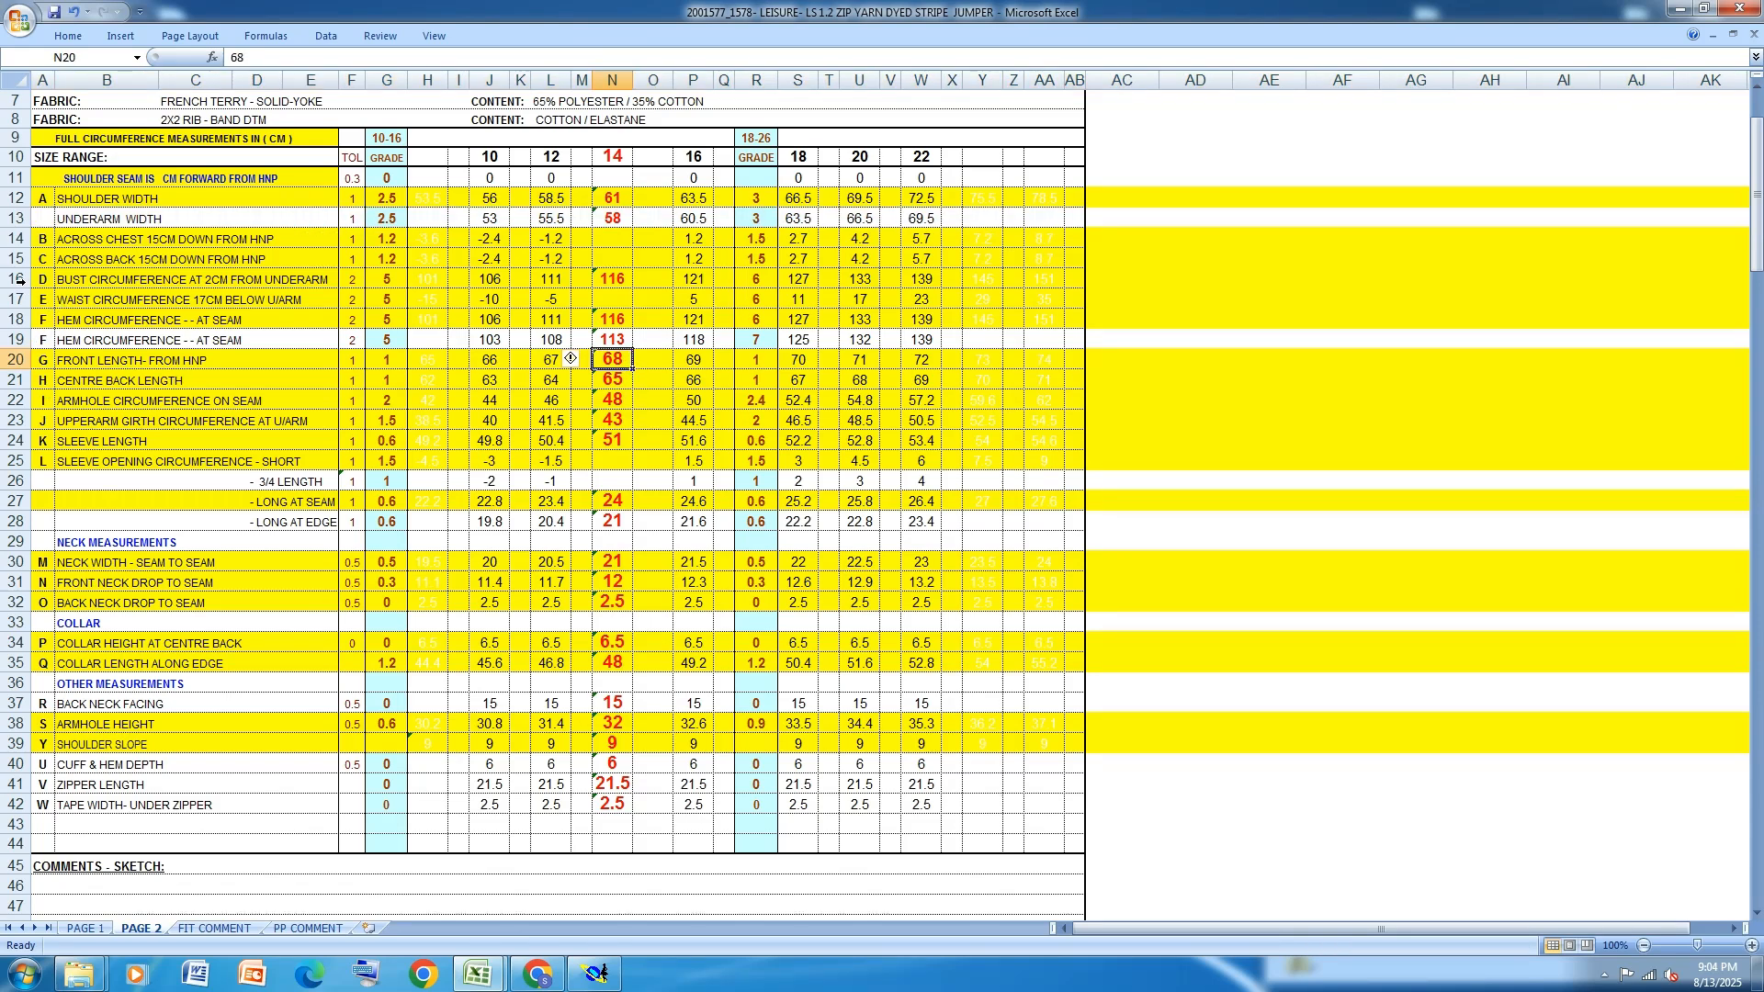
left_click(617, 222)
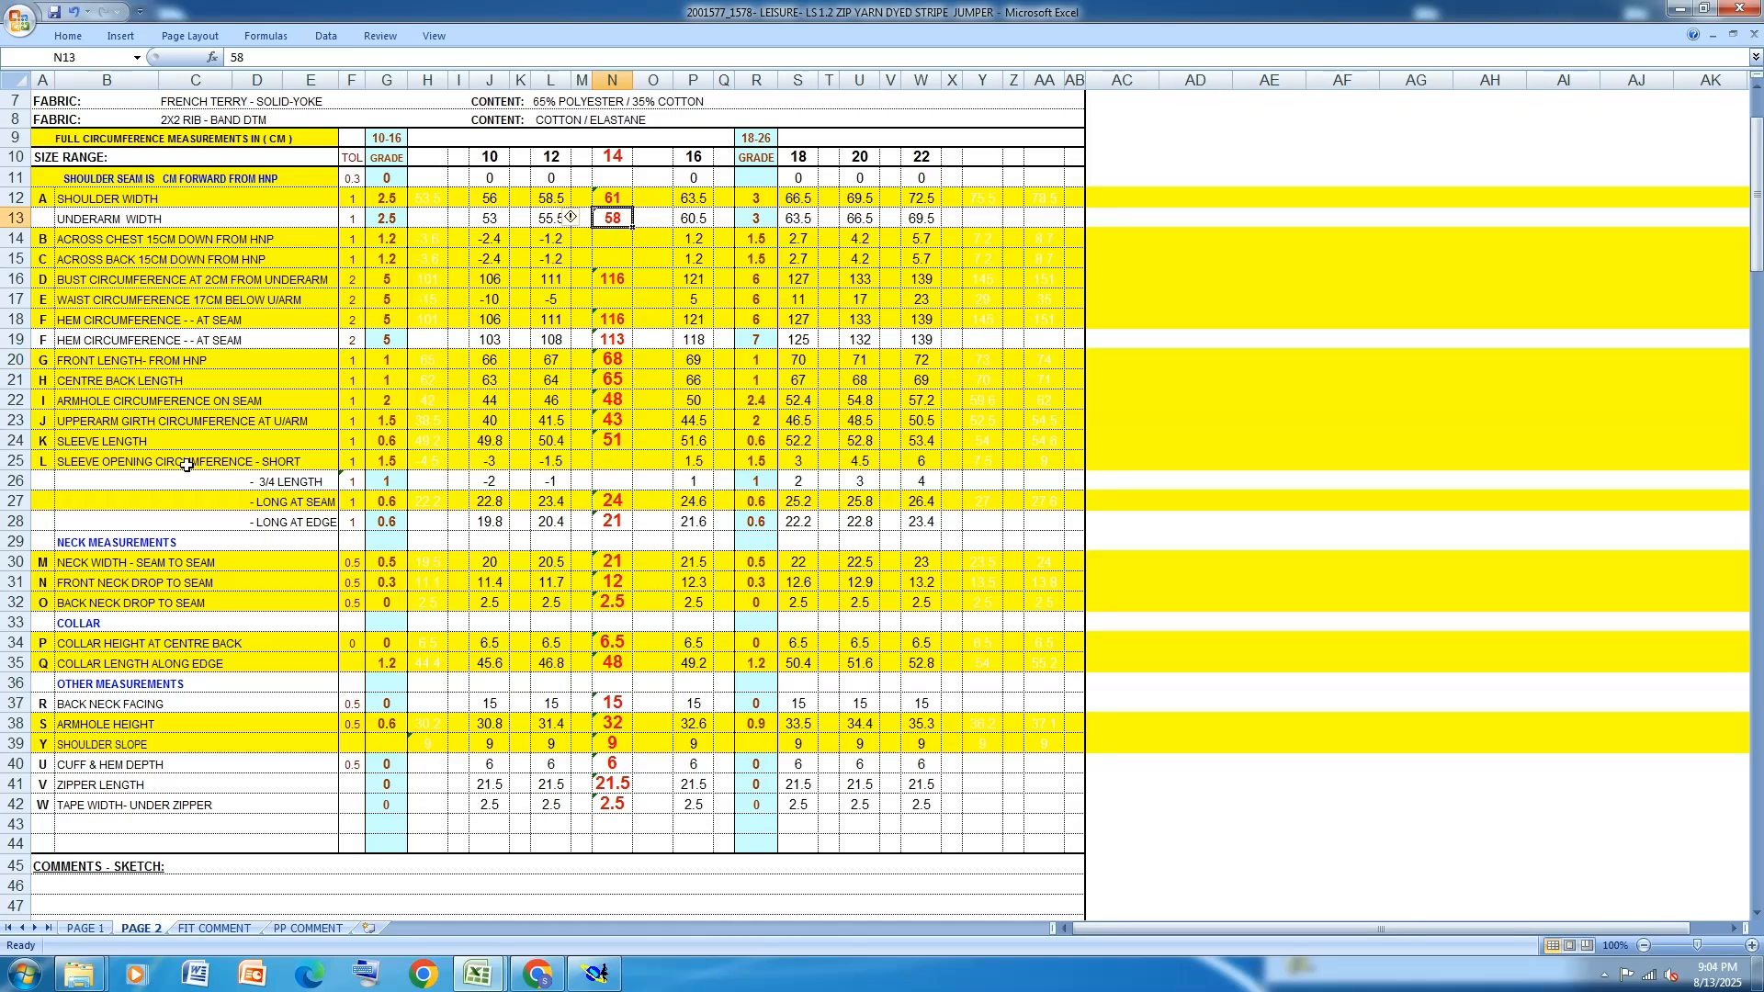
left_click(622, 442)
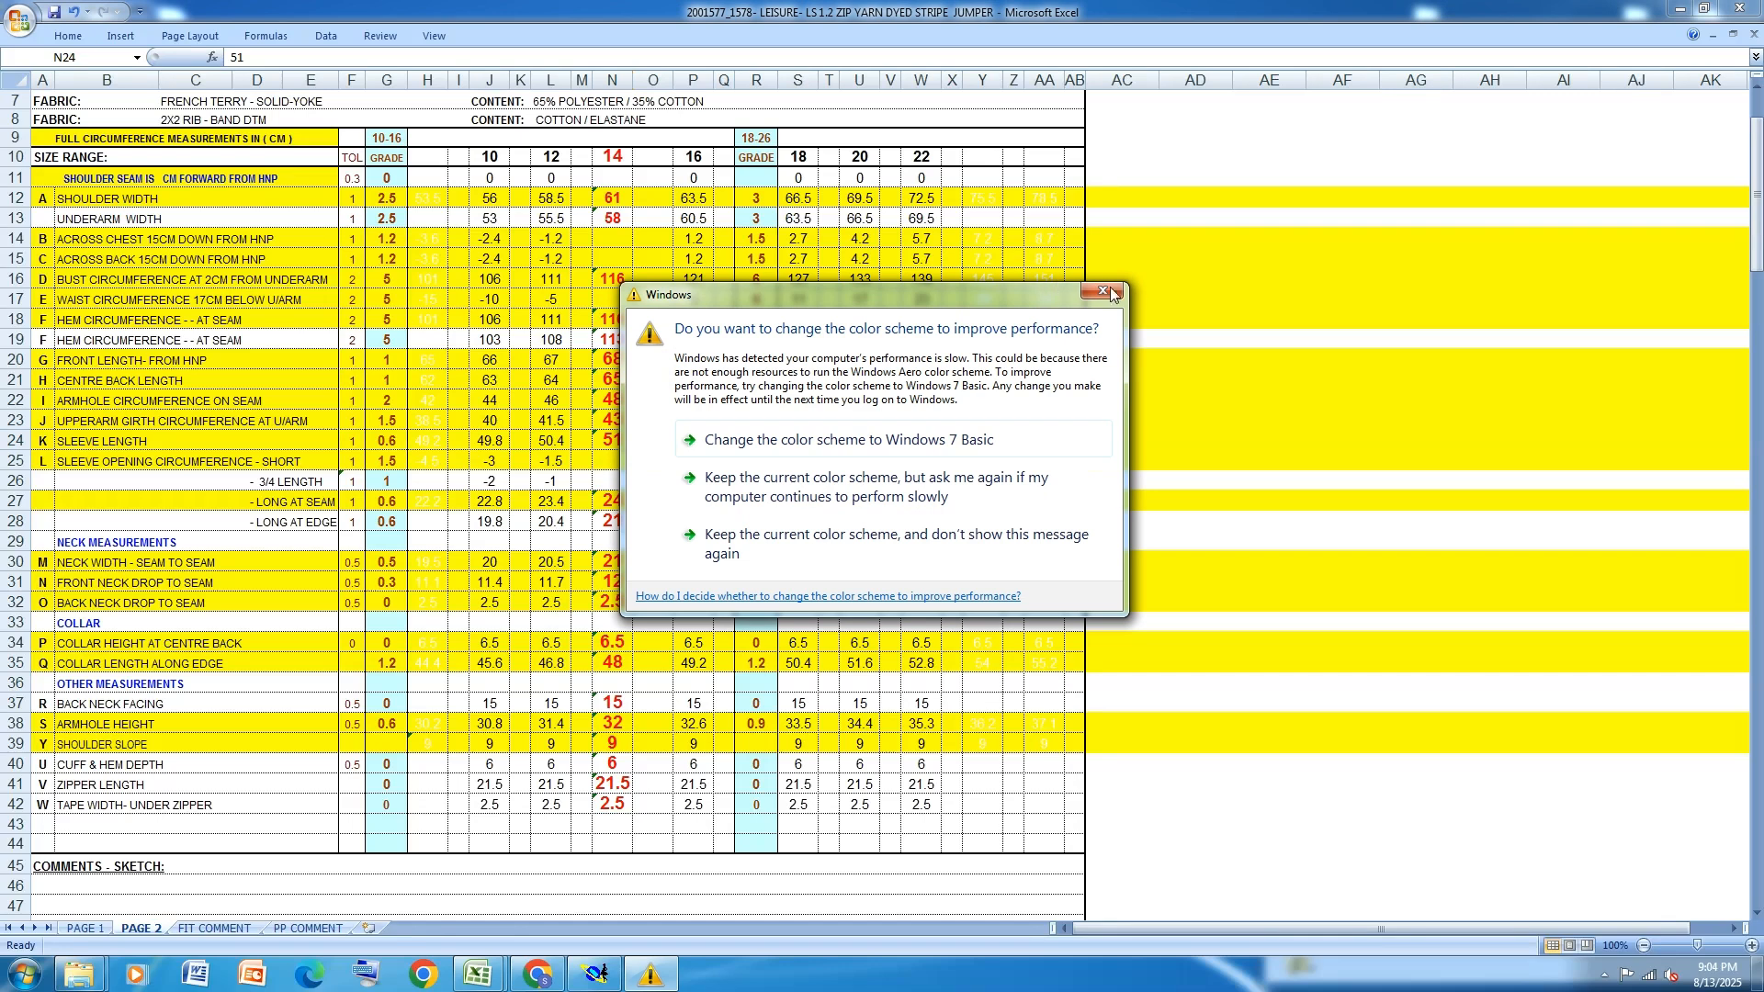
left_click(1109, 290)
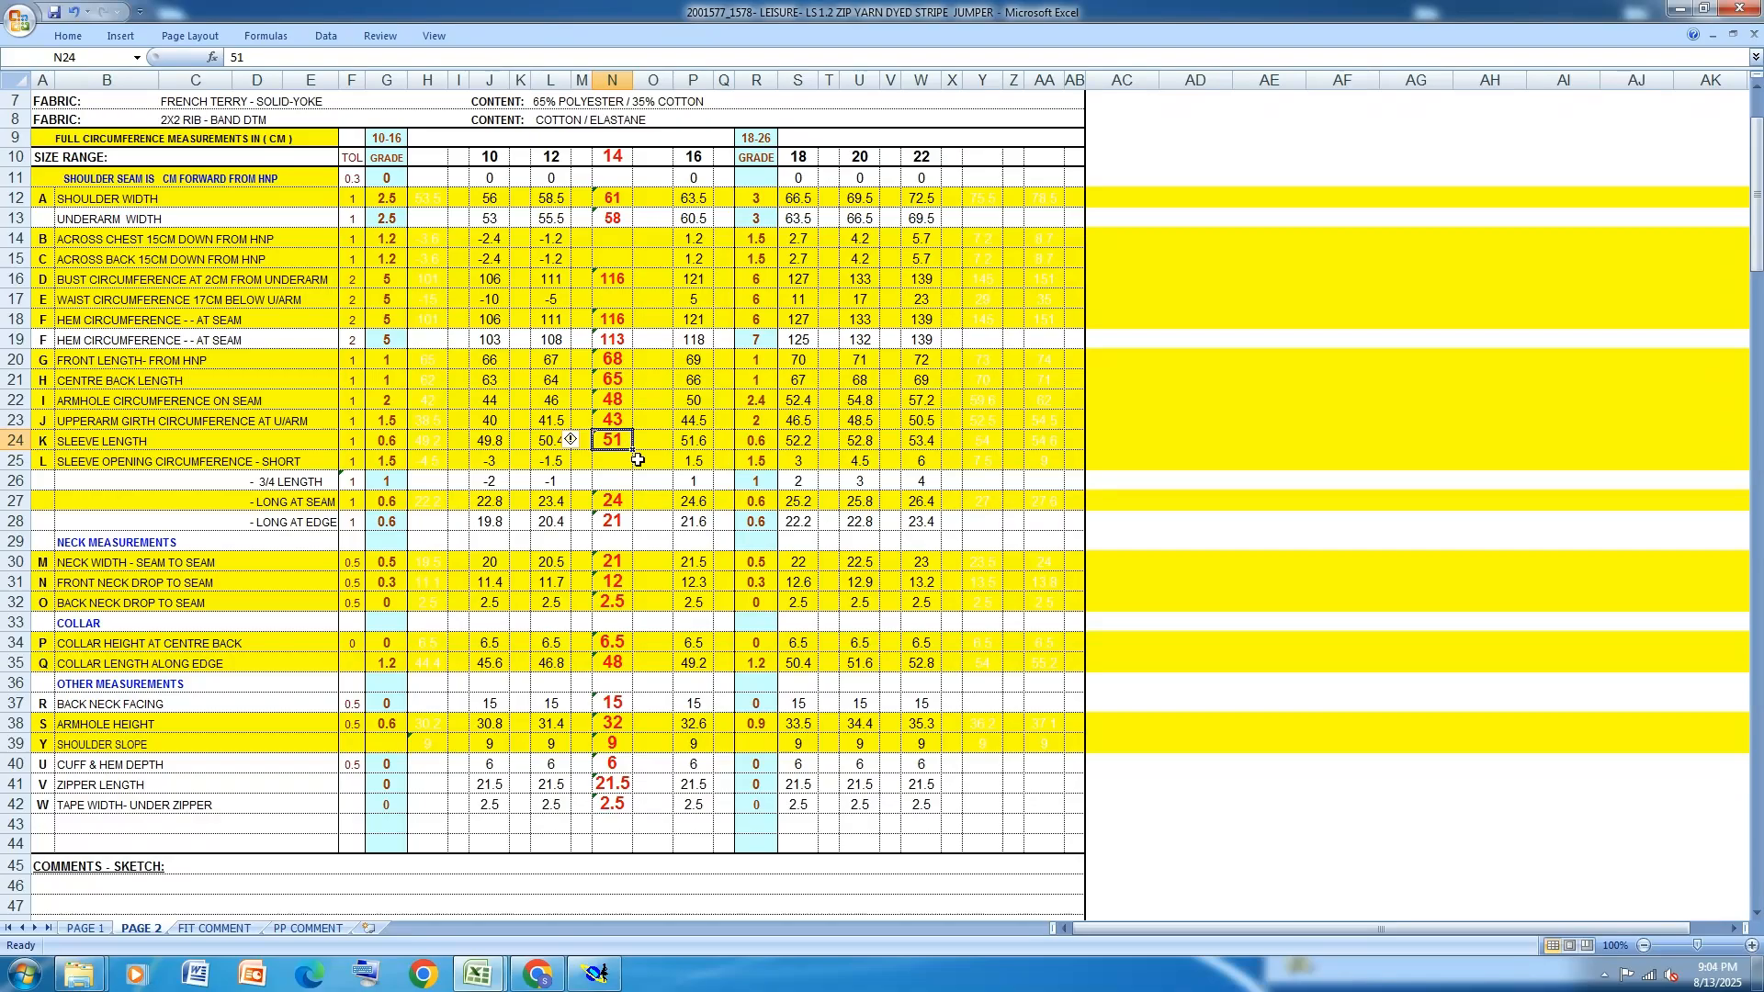
Switch back to Modaris and move the sleeve's underarm point, where the sloping line meets the cap curve, by ShiftX 8 cm and ShiftY 0
left_click(597, 974)
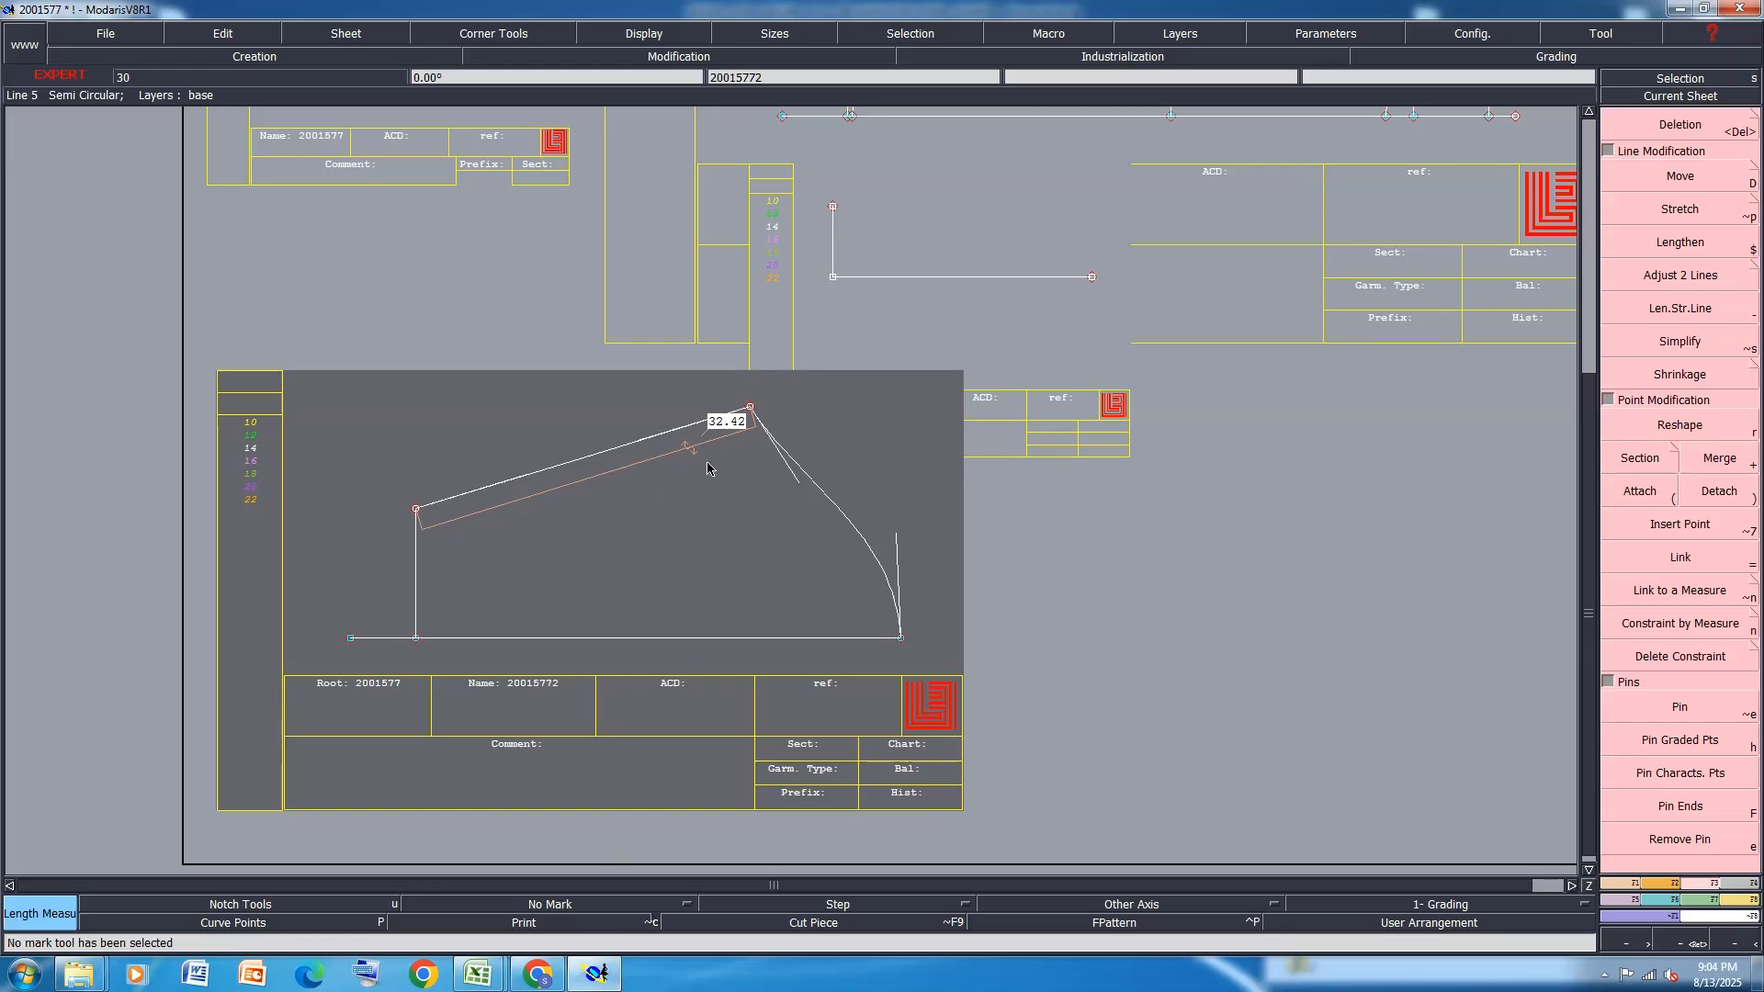
left_click(1692, 179)
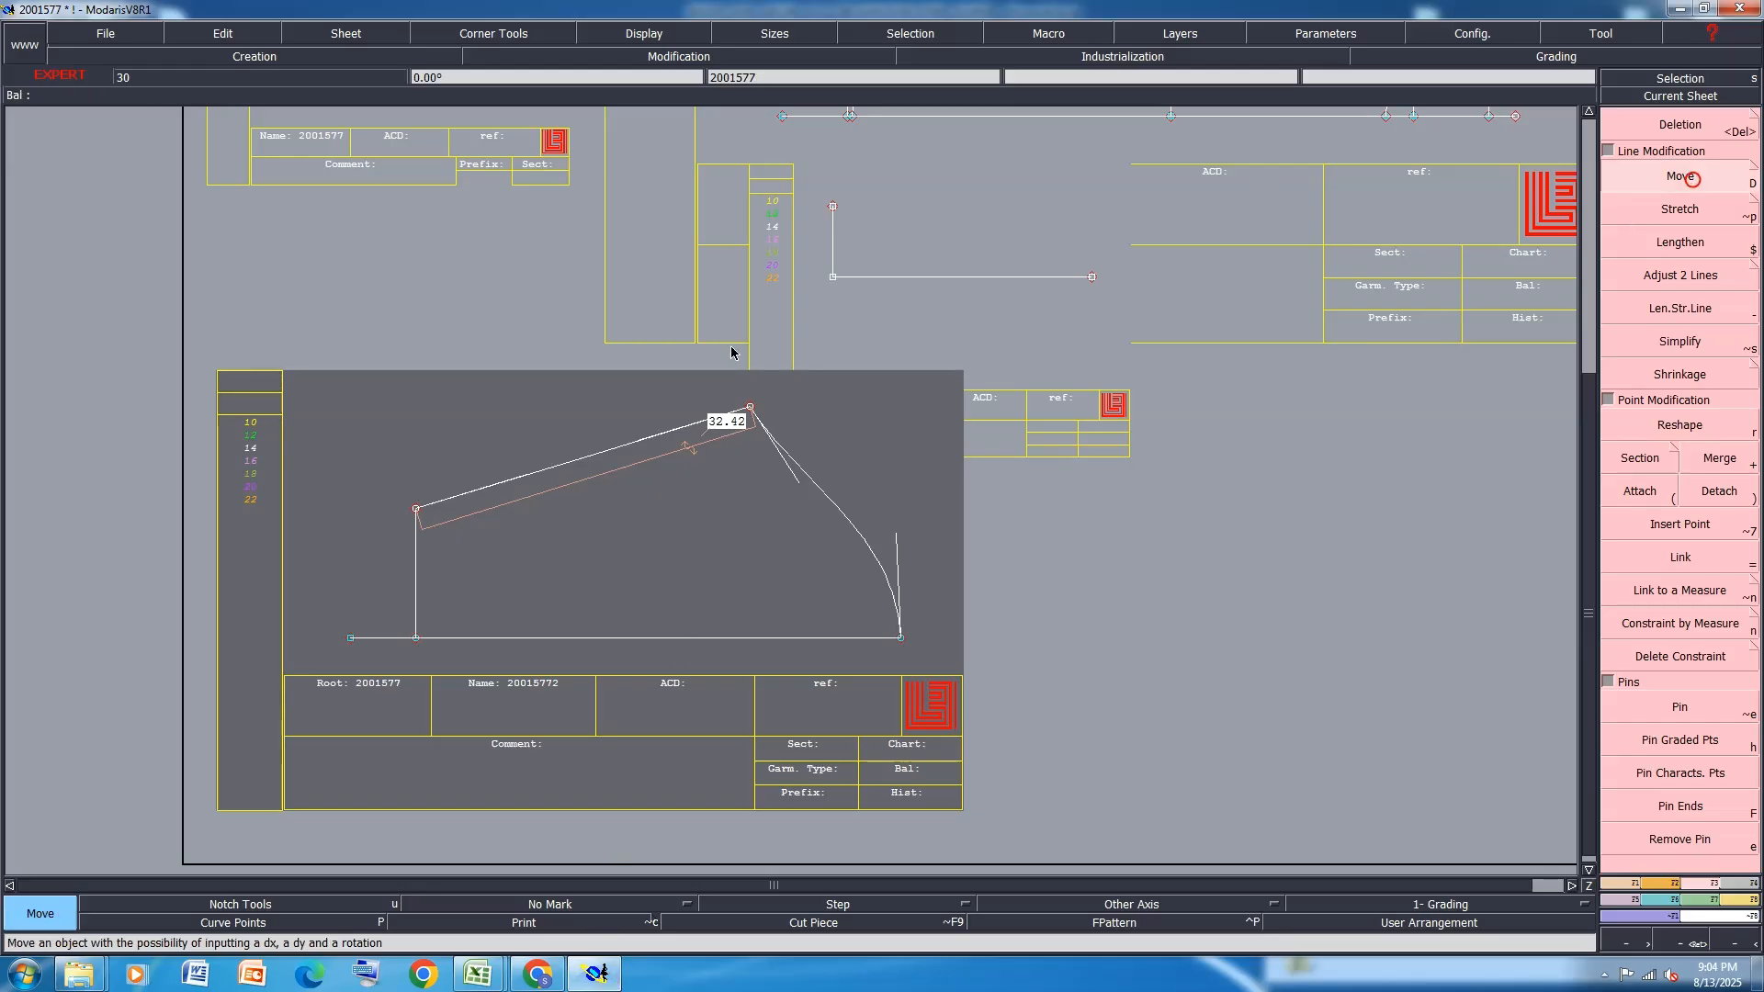
left_click(751, 407)
key("Down")
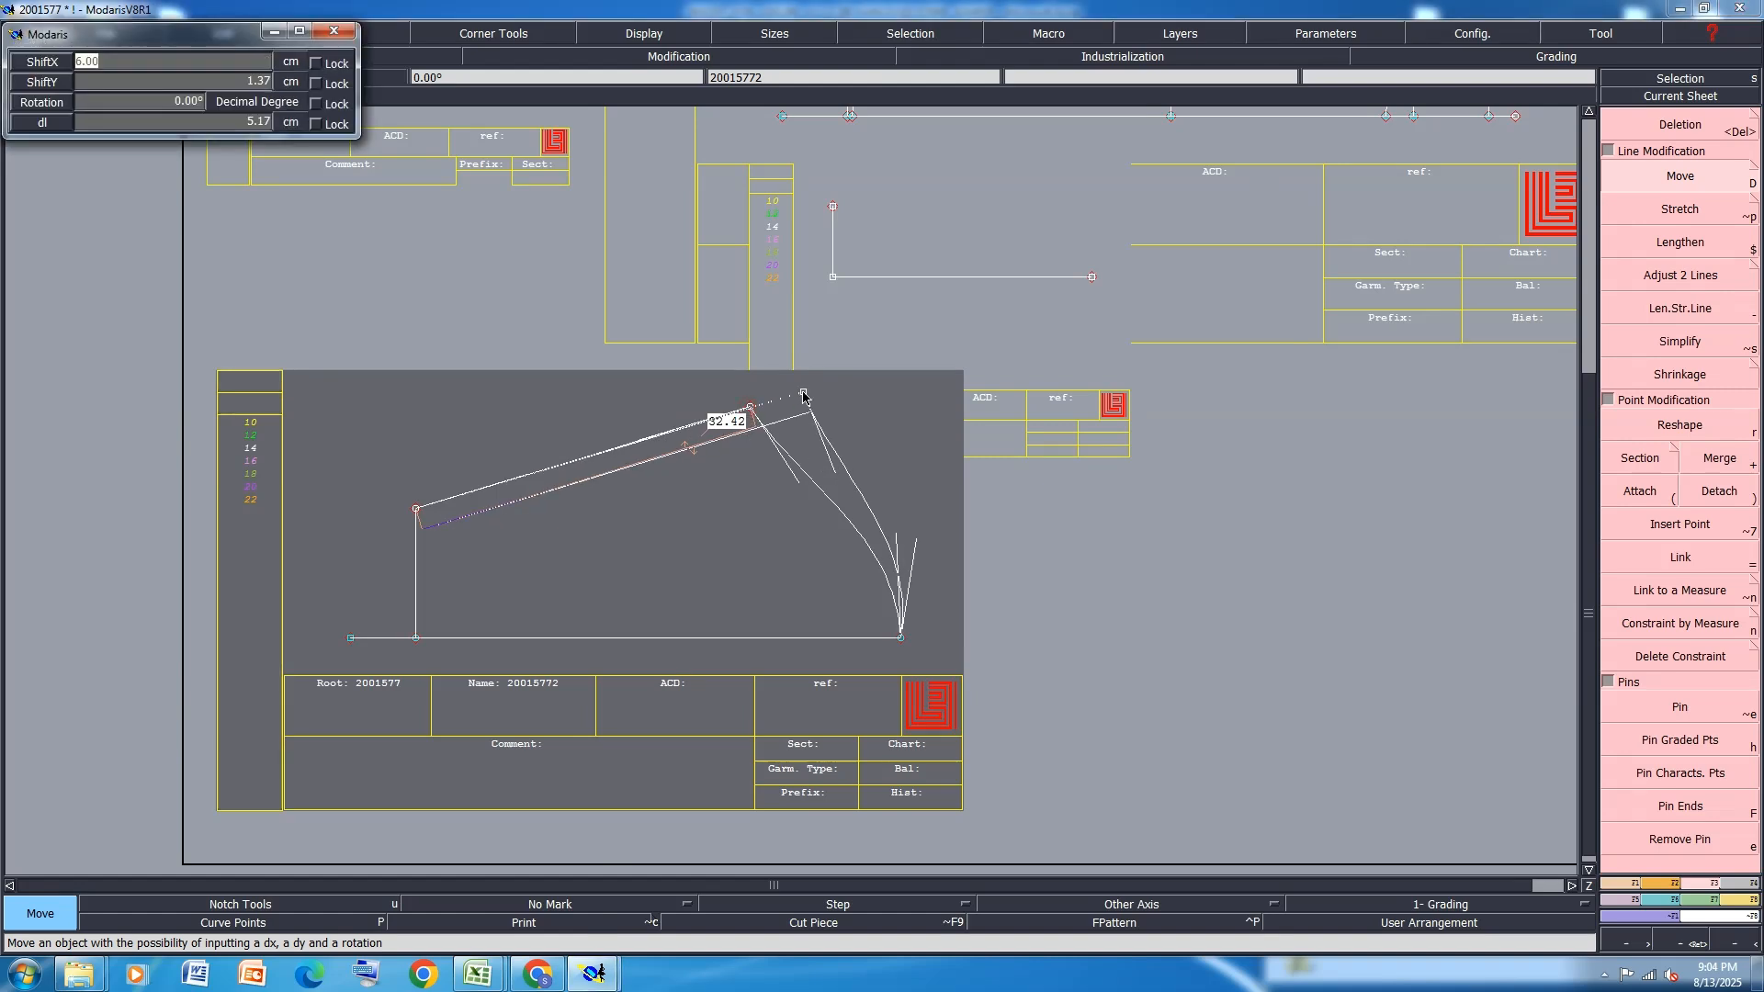
type("8")
key("Return")
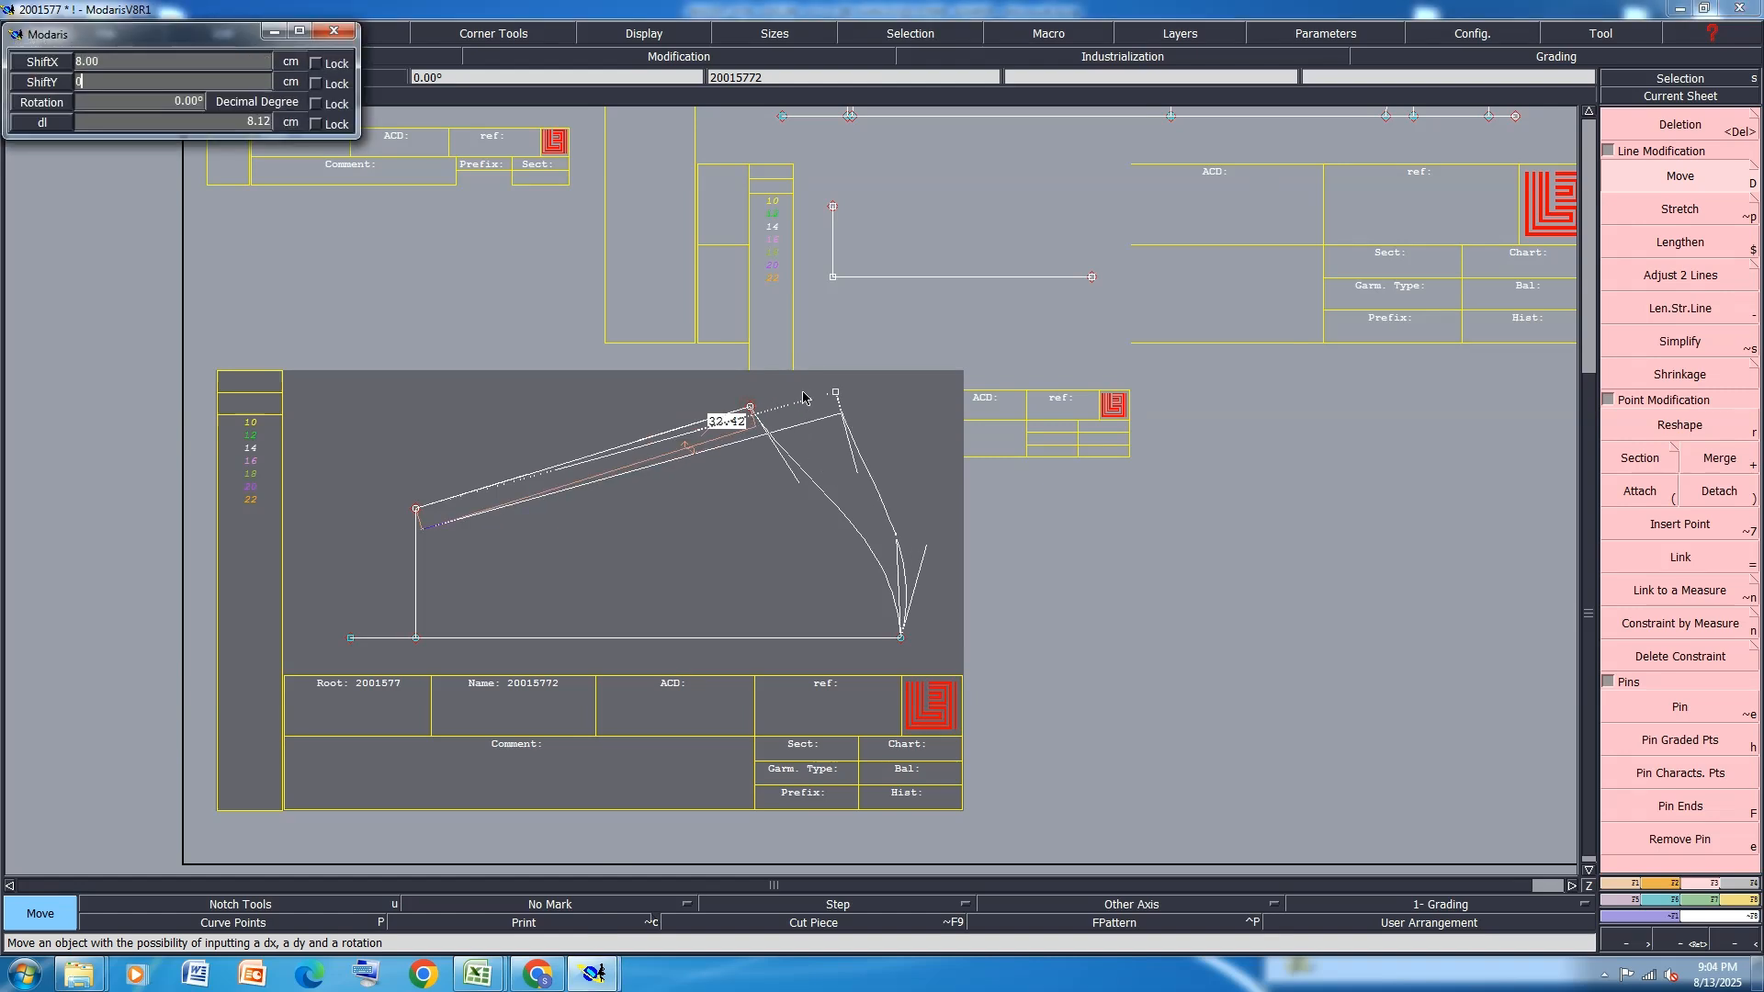
key("Return")
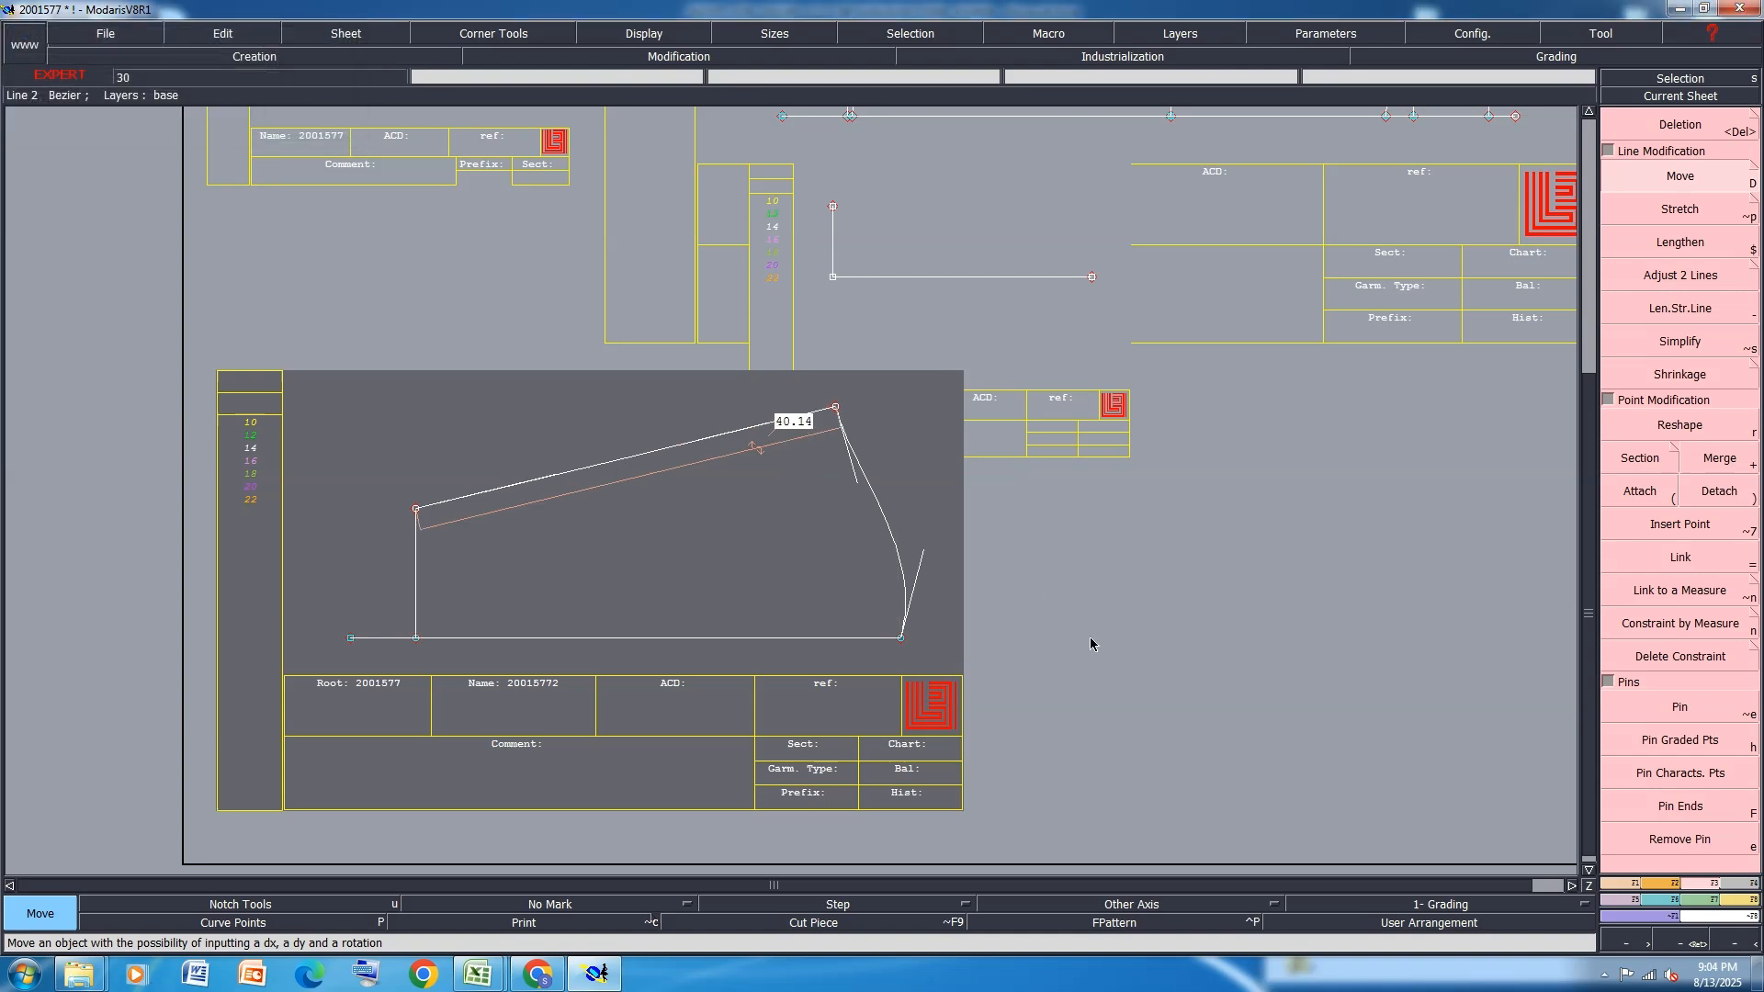
Reshape the lower part of the sleeve cap curve so its handle at the fold line stands vertical
scroll(941, 486, "up", 2)
scroll(676, 362, "down", 1)
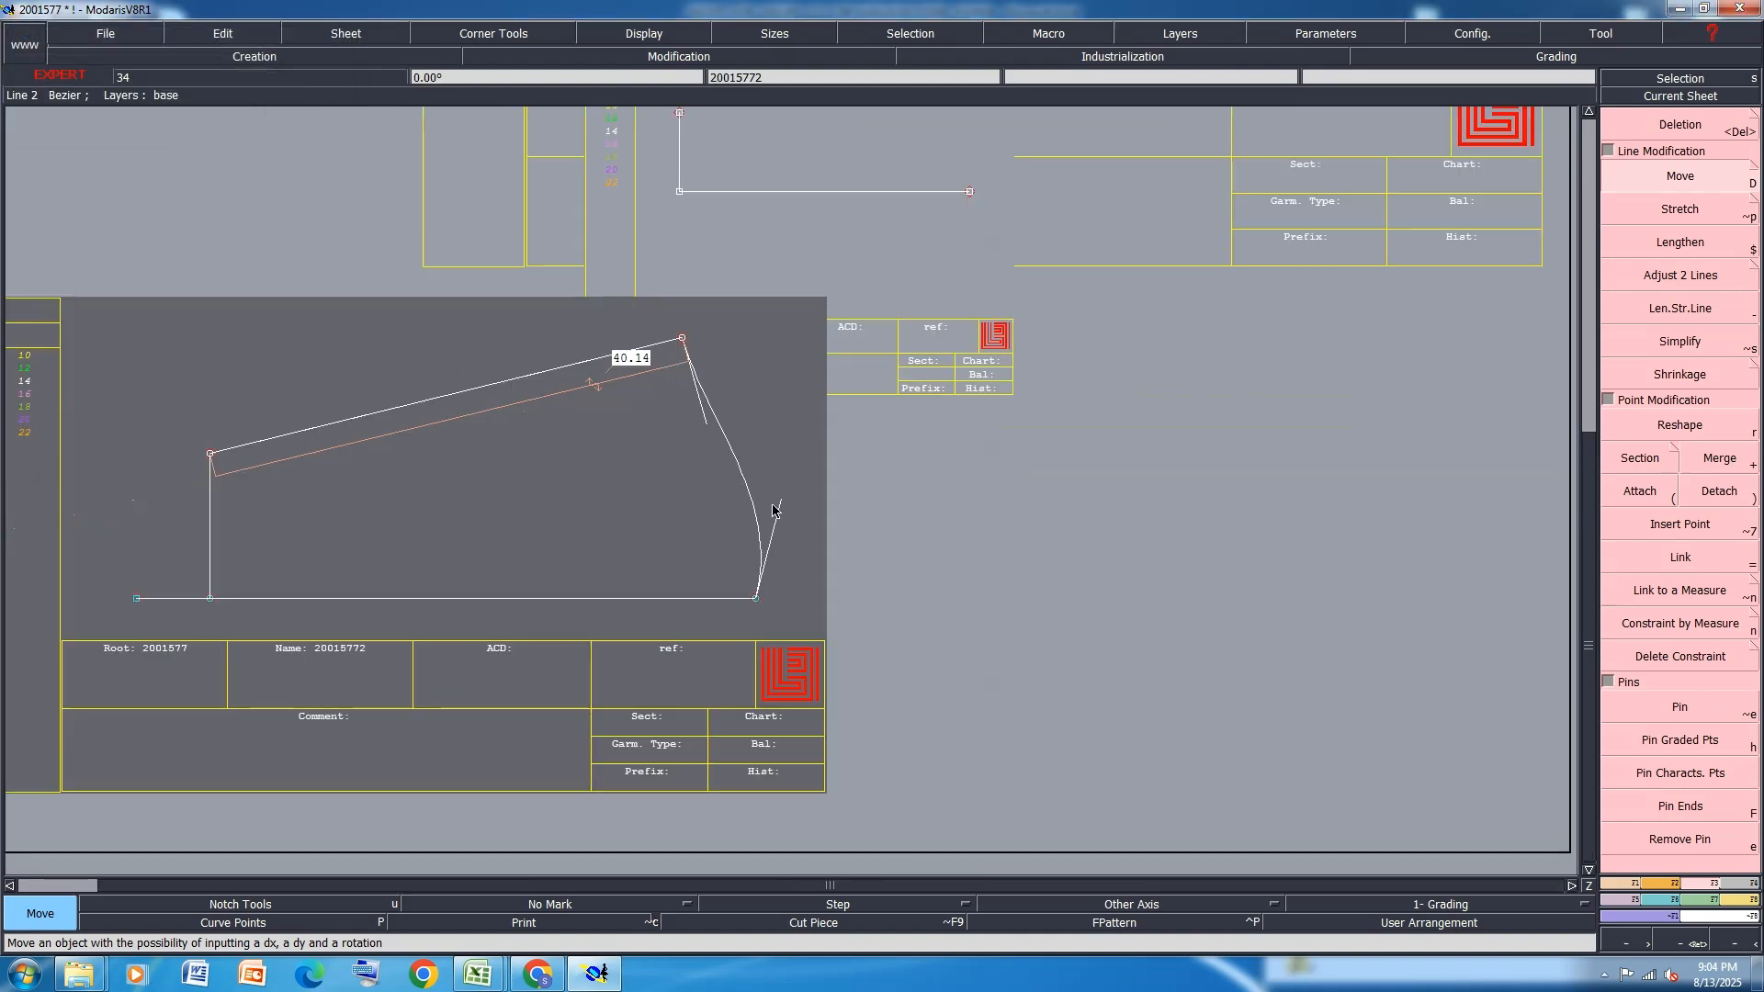
scroll(775, 503, "up", 1)
key("r")
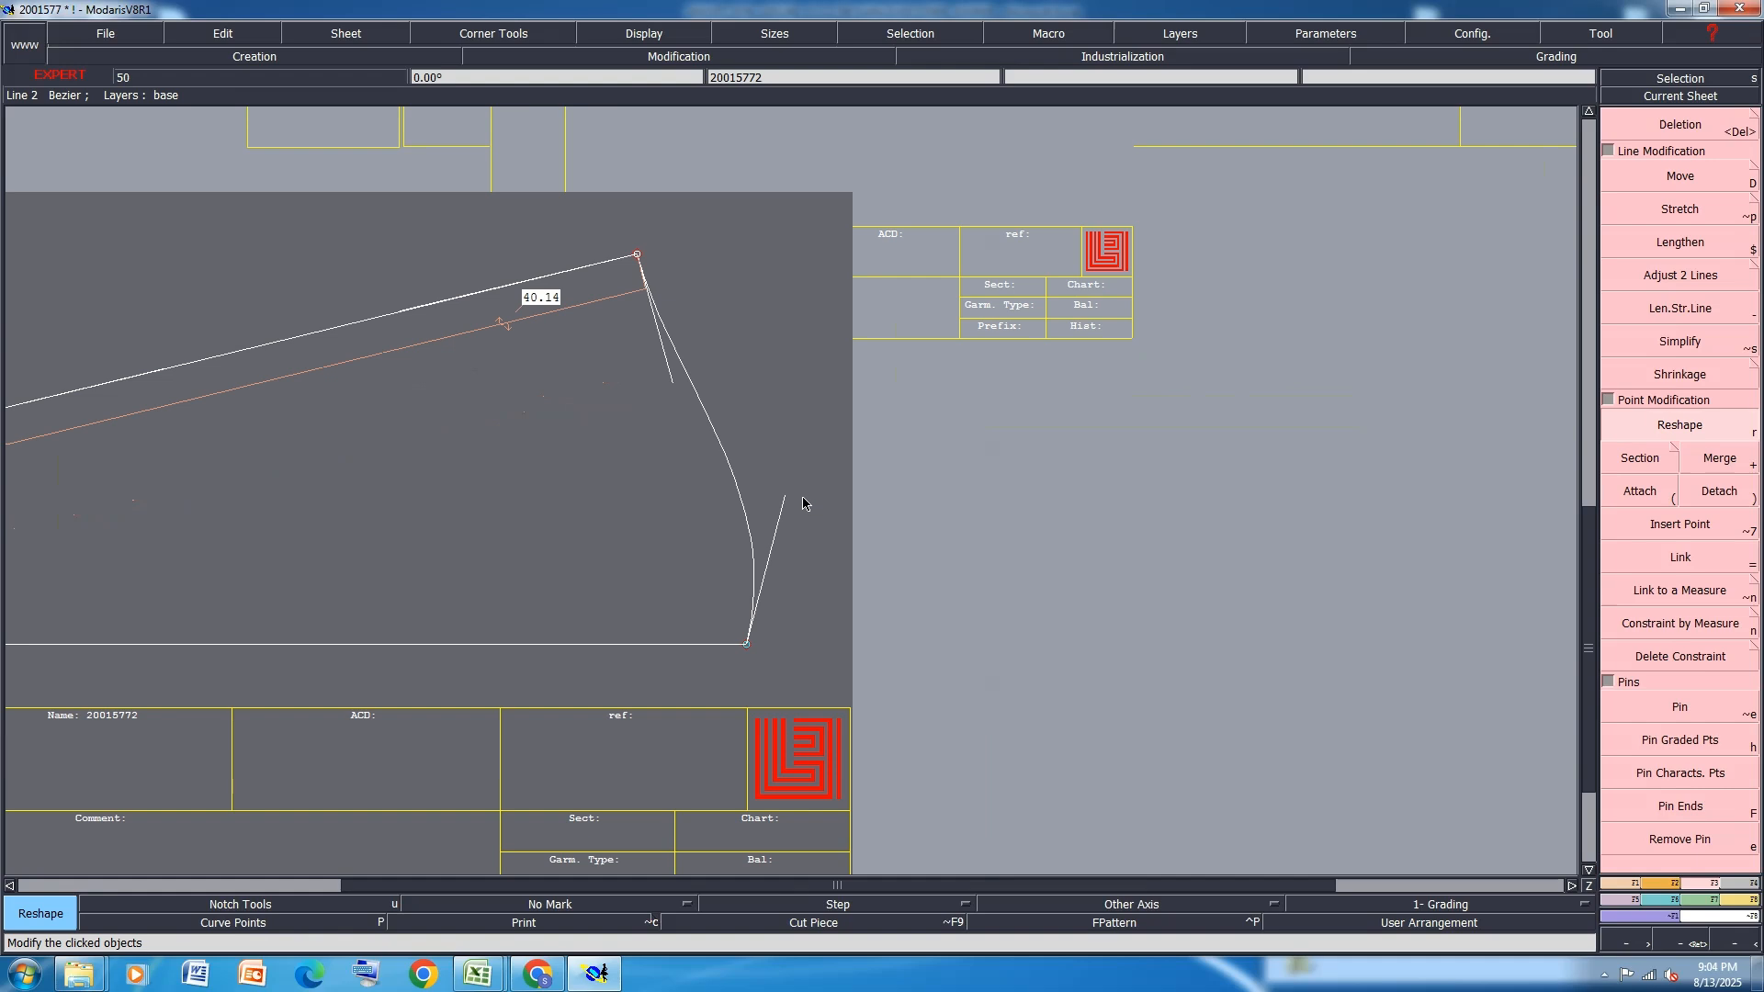
left_click_drag(785, 501, 749, 511)
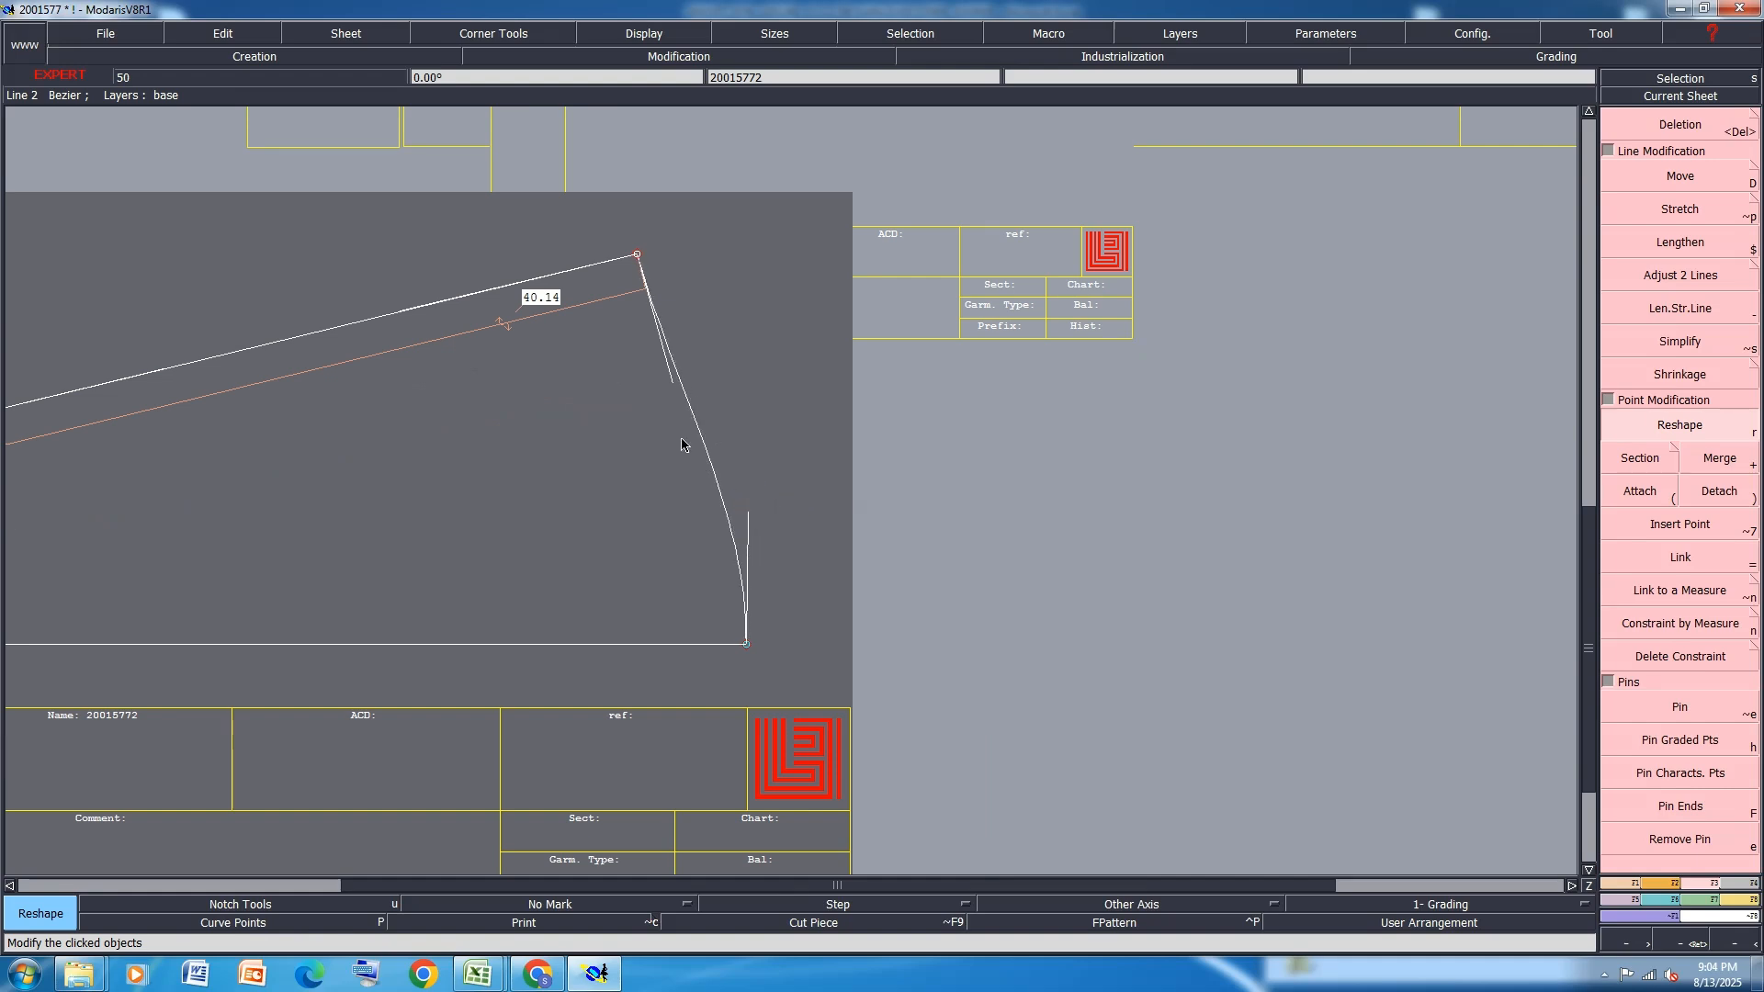
Measure the lengths of the sleeve cap curve and of the body's armhole curve to compare them
key("l")
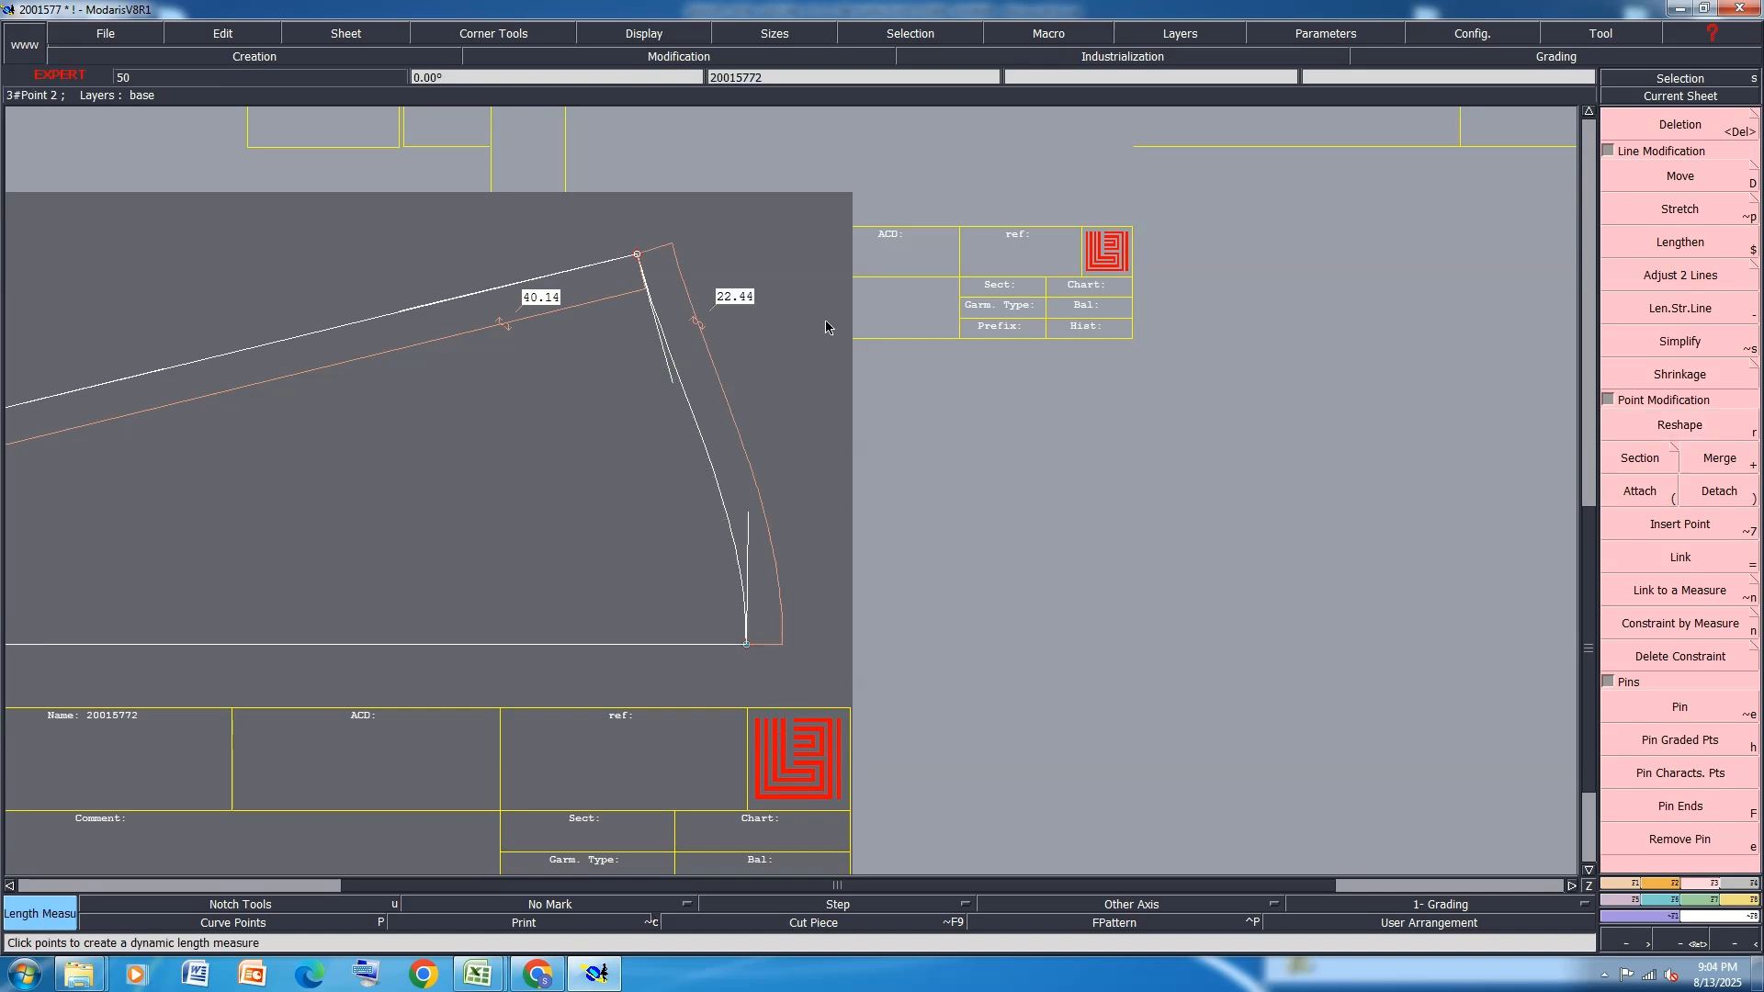
scroll(797, 338, "down", 1)
scroll(712, 524, "down", 2)
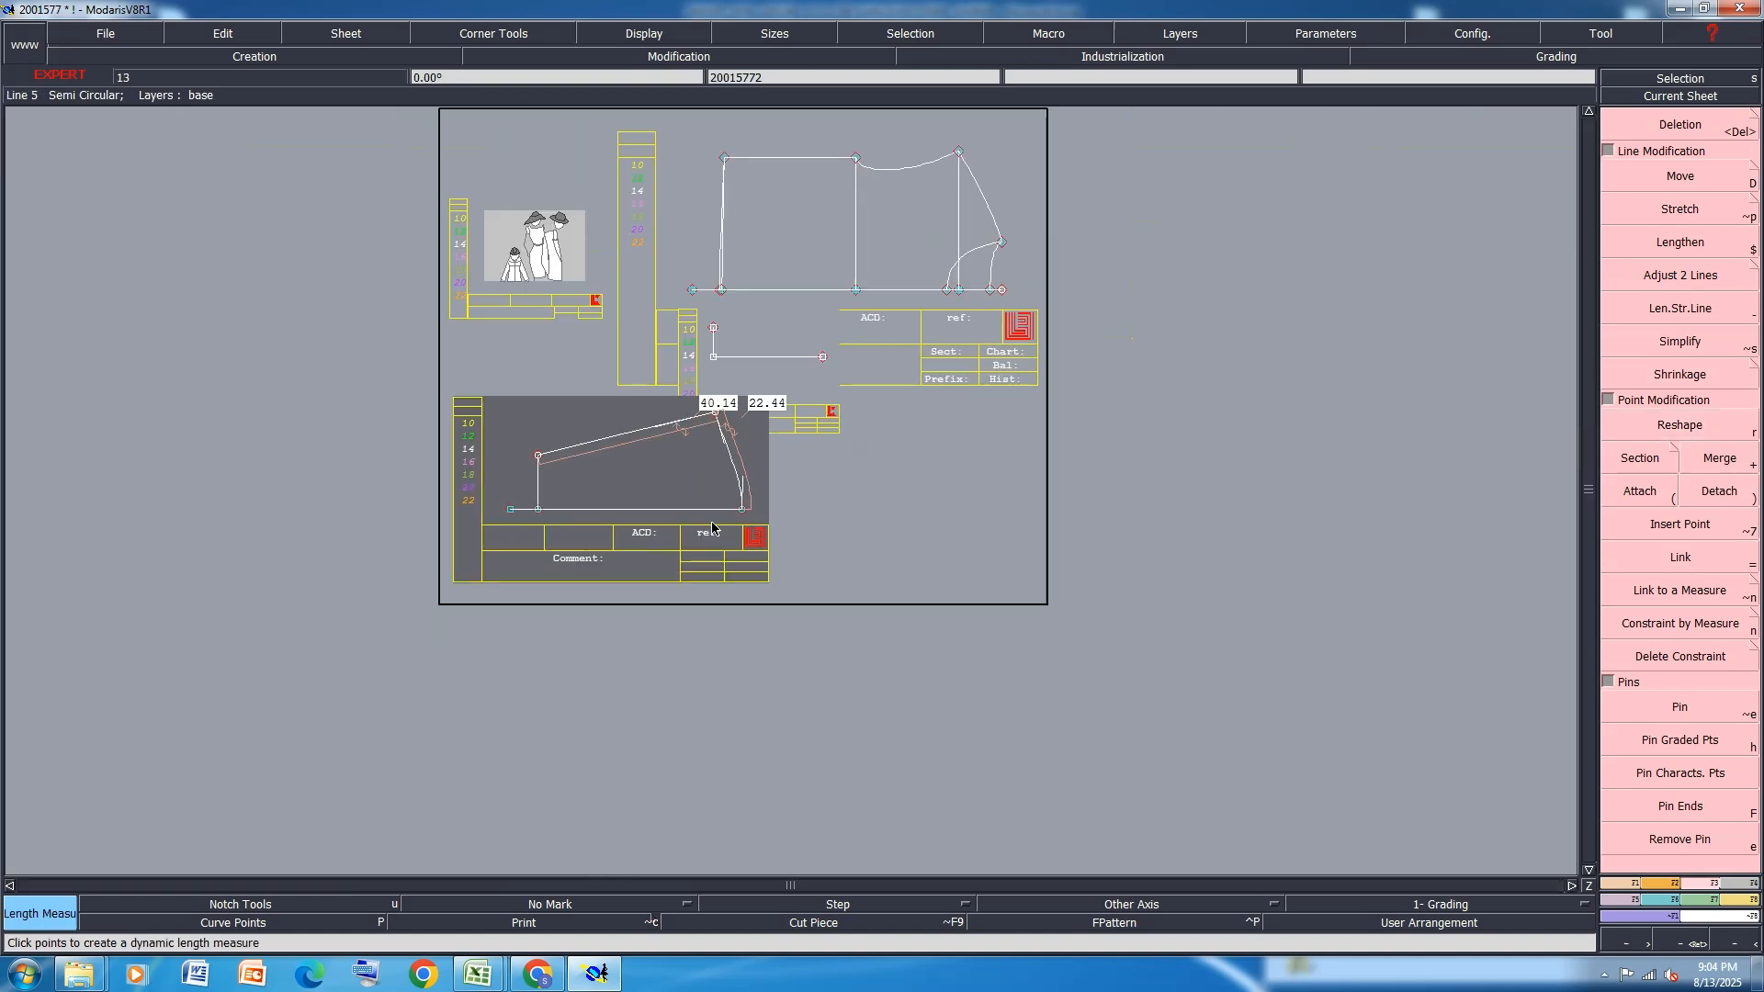
scroll(805, 411, "up", 1)
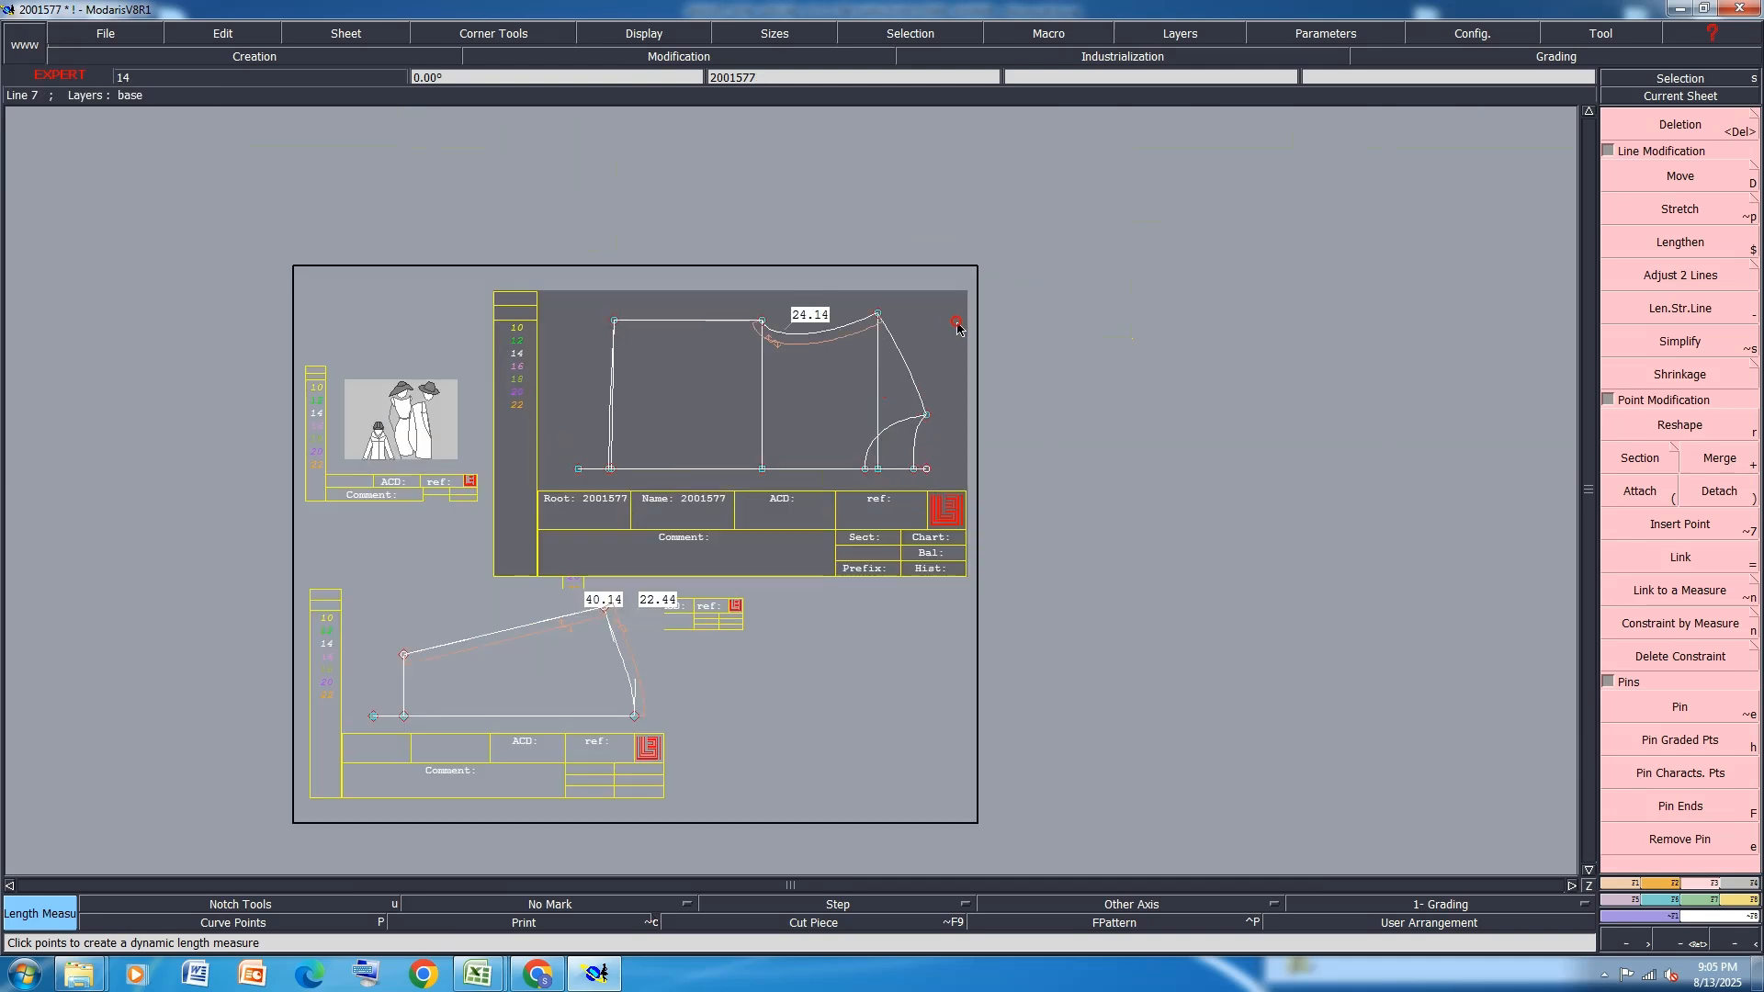
scroll(564, 714, "up", 1)
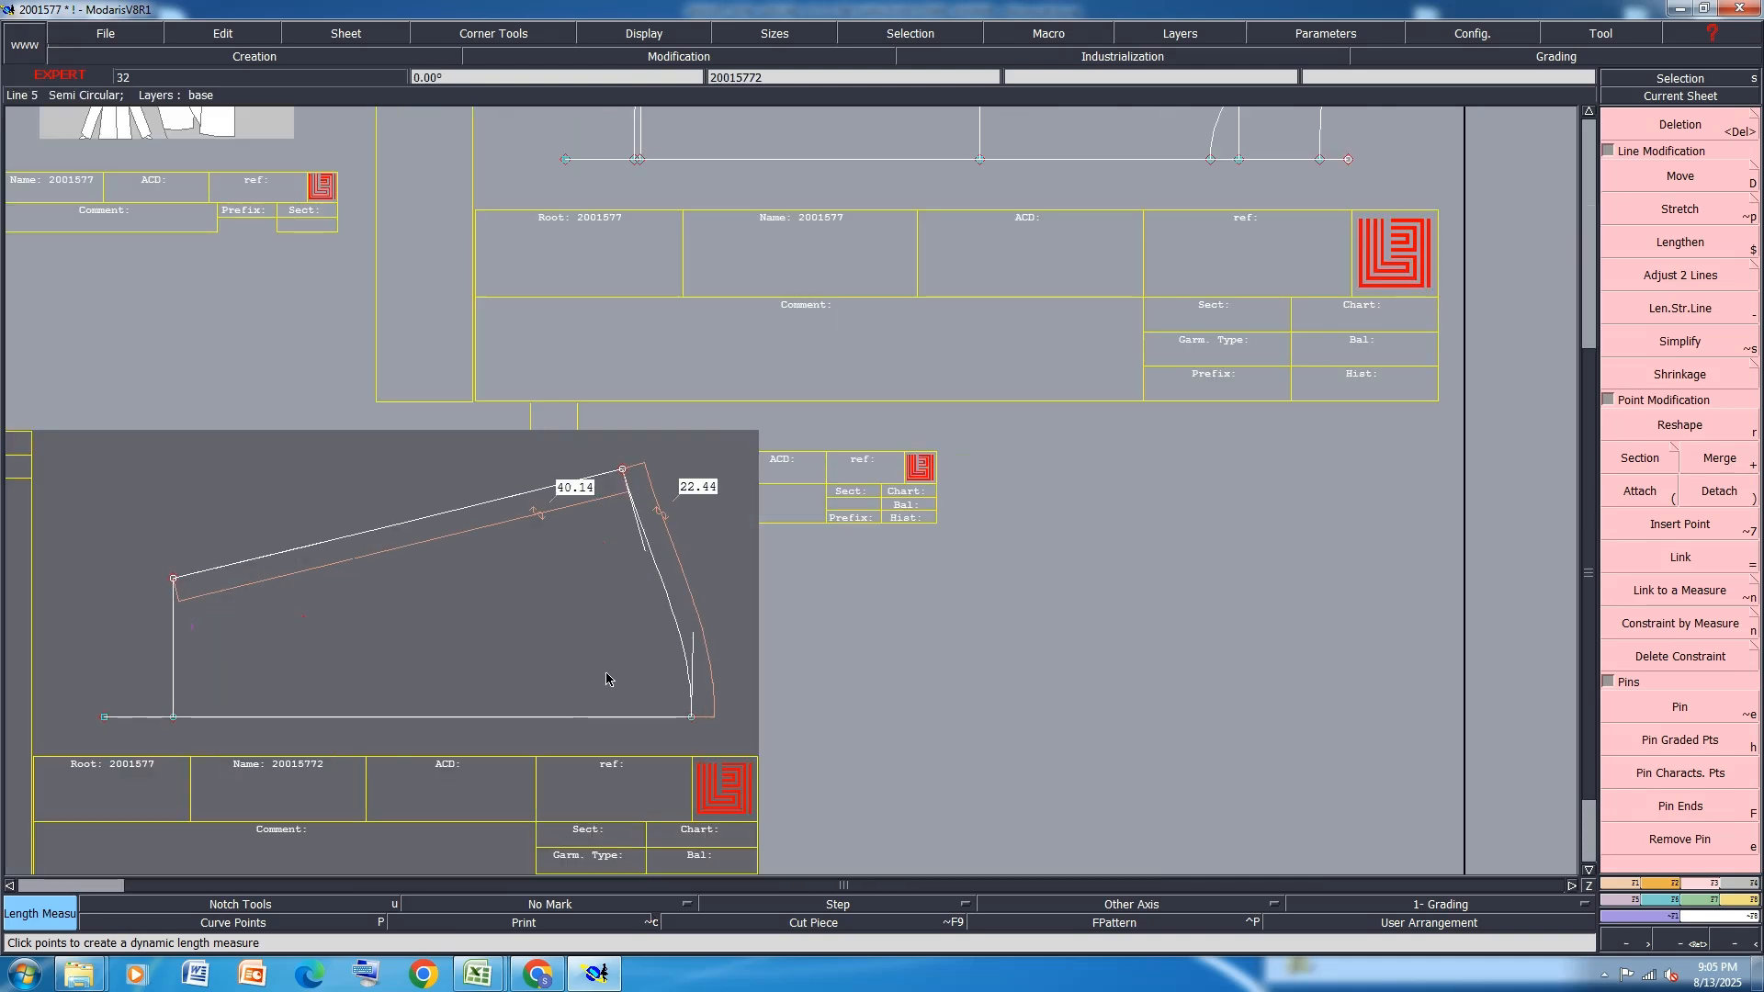
Move the sleeve's underarm point by ShiftX -2 cm, keeping its height
left_click(1704, 177)
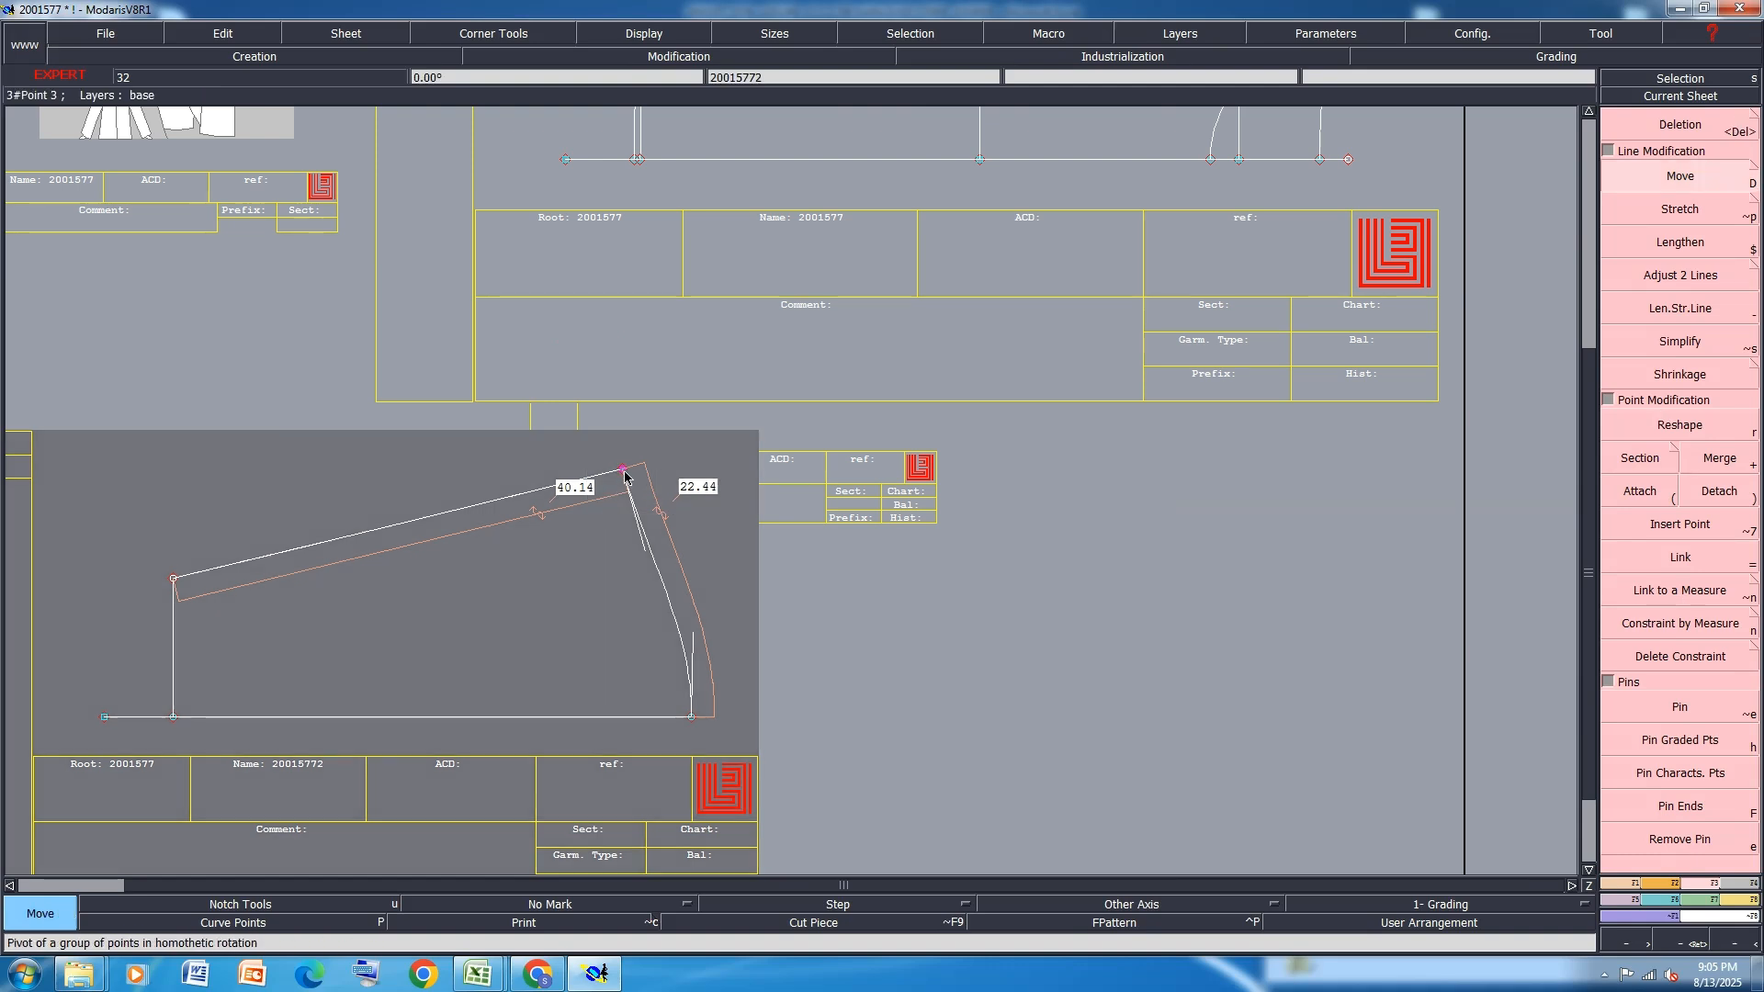
left_click(624, 470)
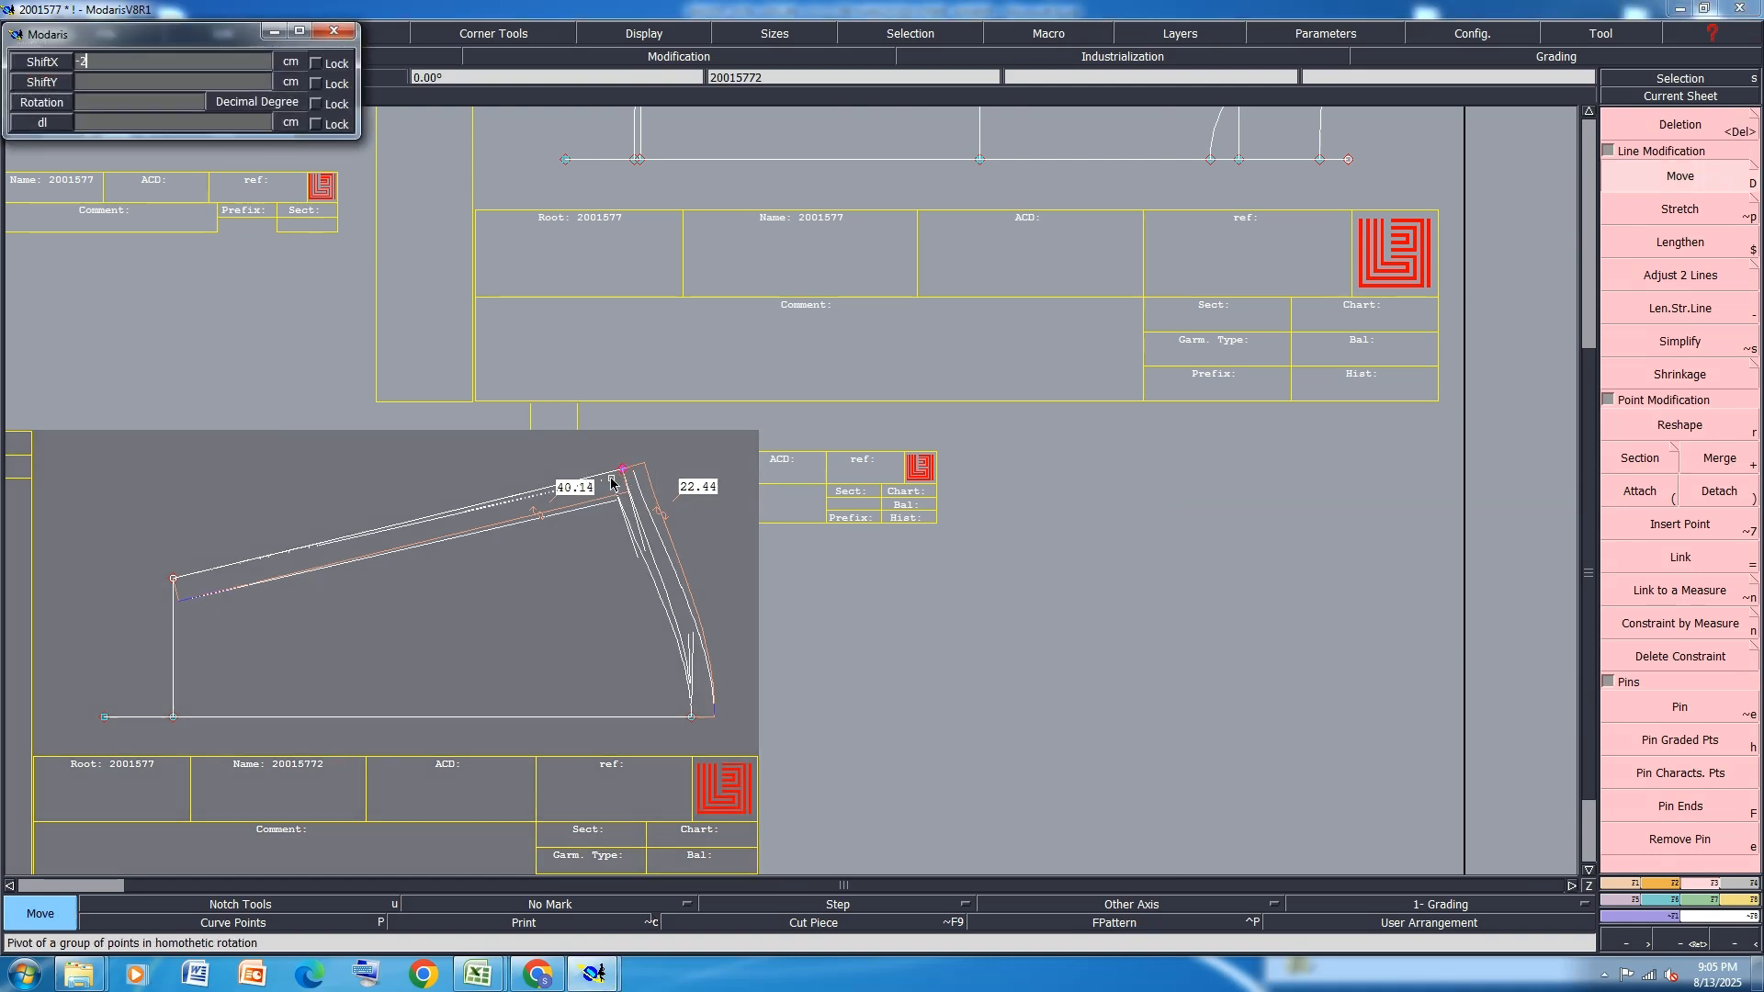
type("-2")
key("Return")
left_click(611, 479)
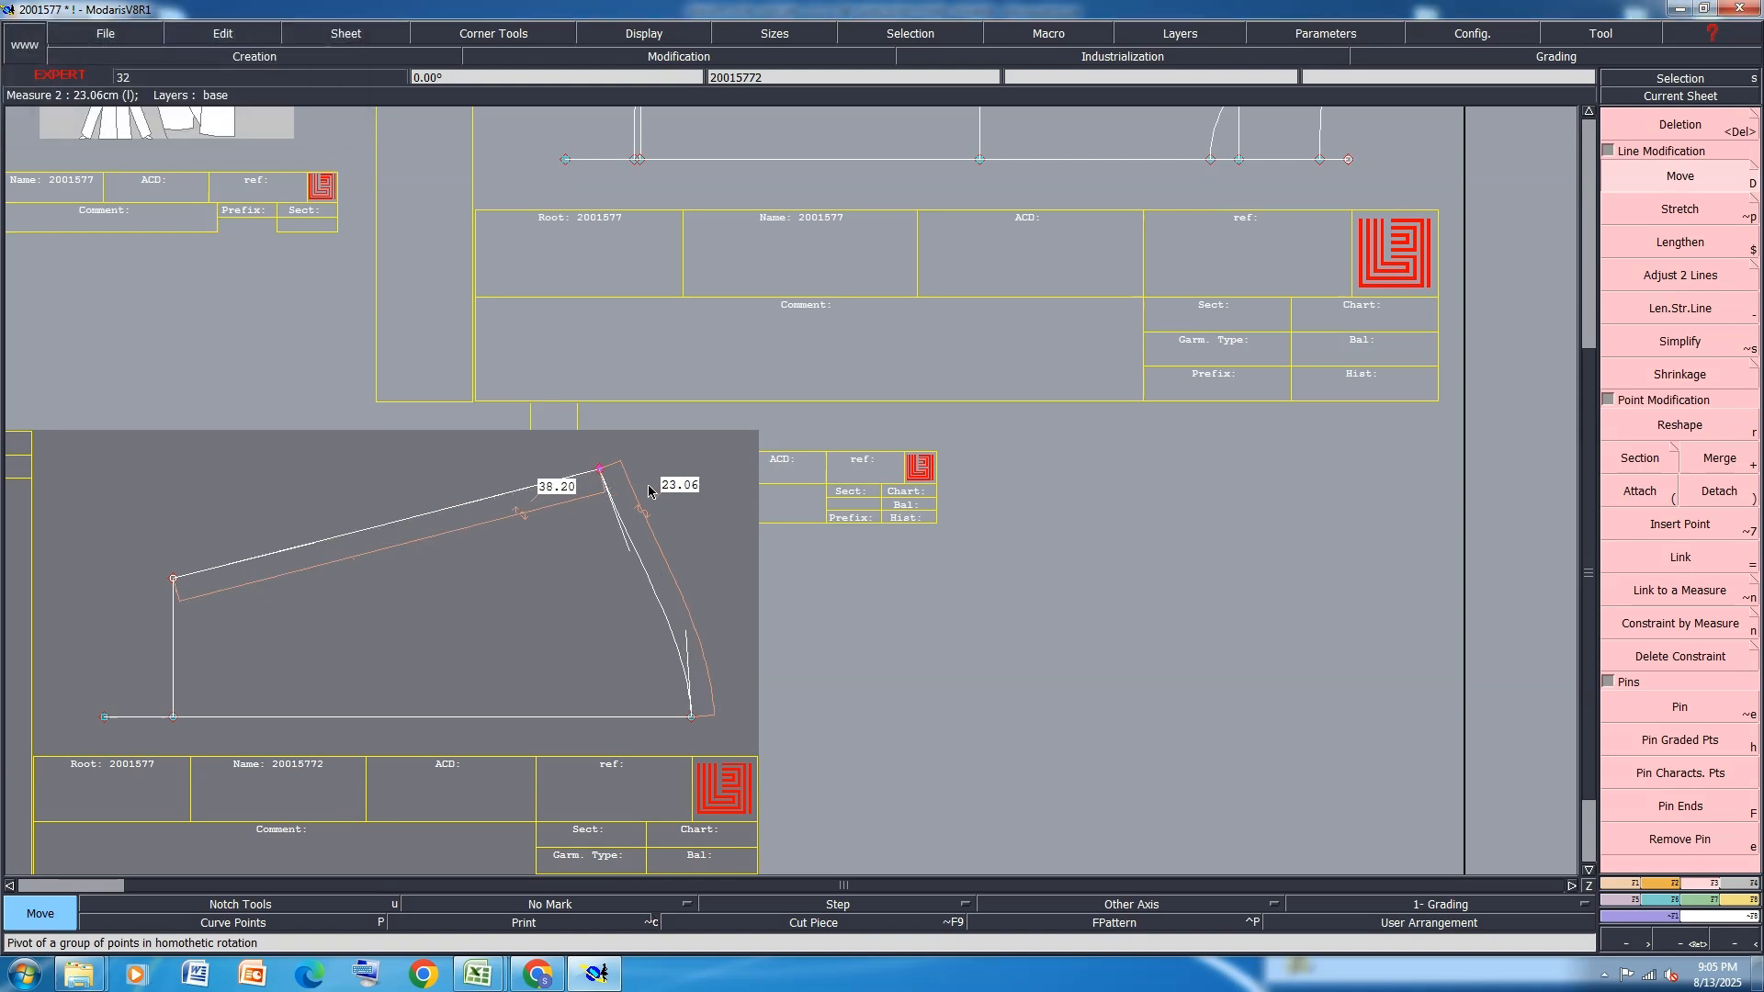
Straighten the cap curve's handle at the fold line so it is perpendicular to the fold
scroll(668, 587, "up", 1)
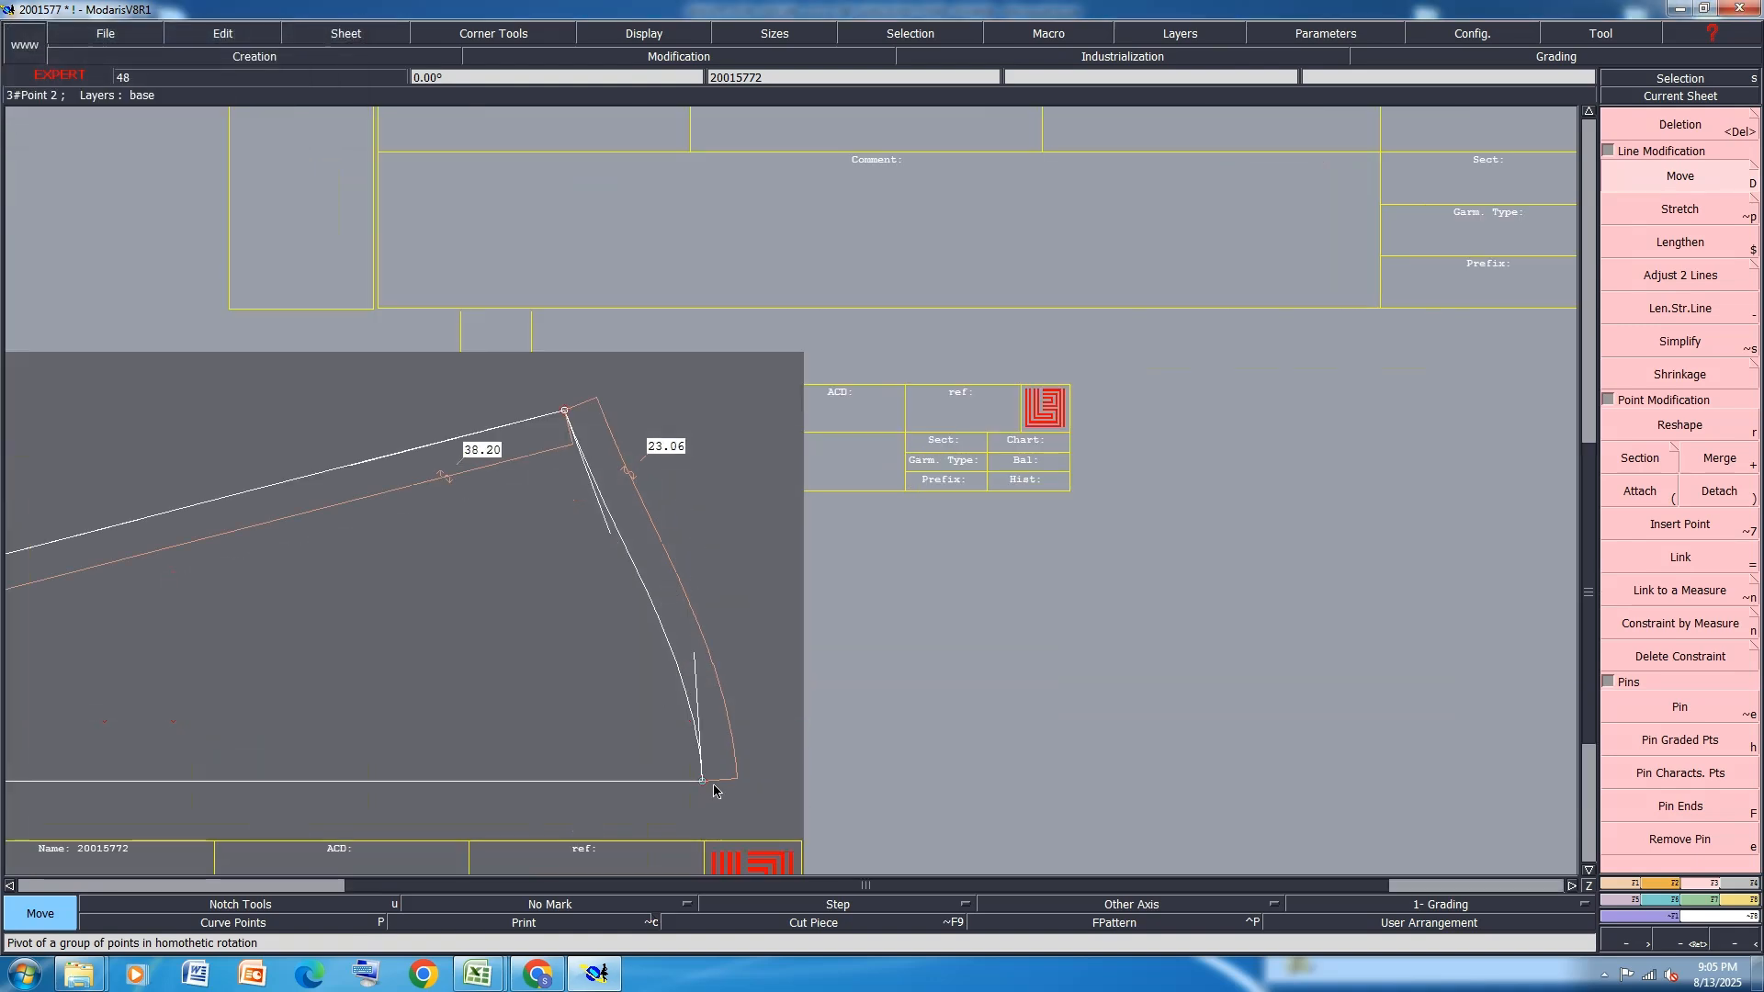
scroll(668, 589, "up", 2)
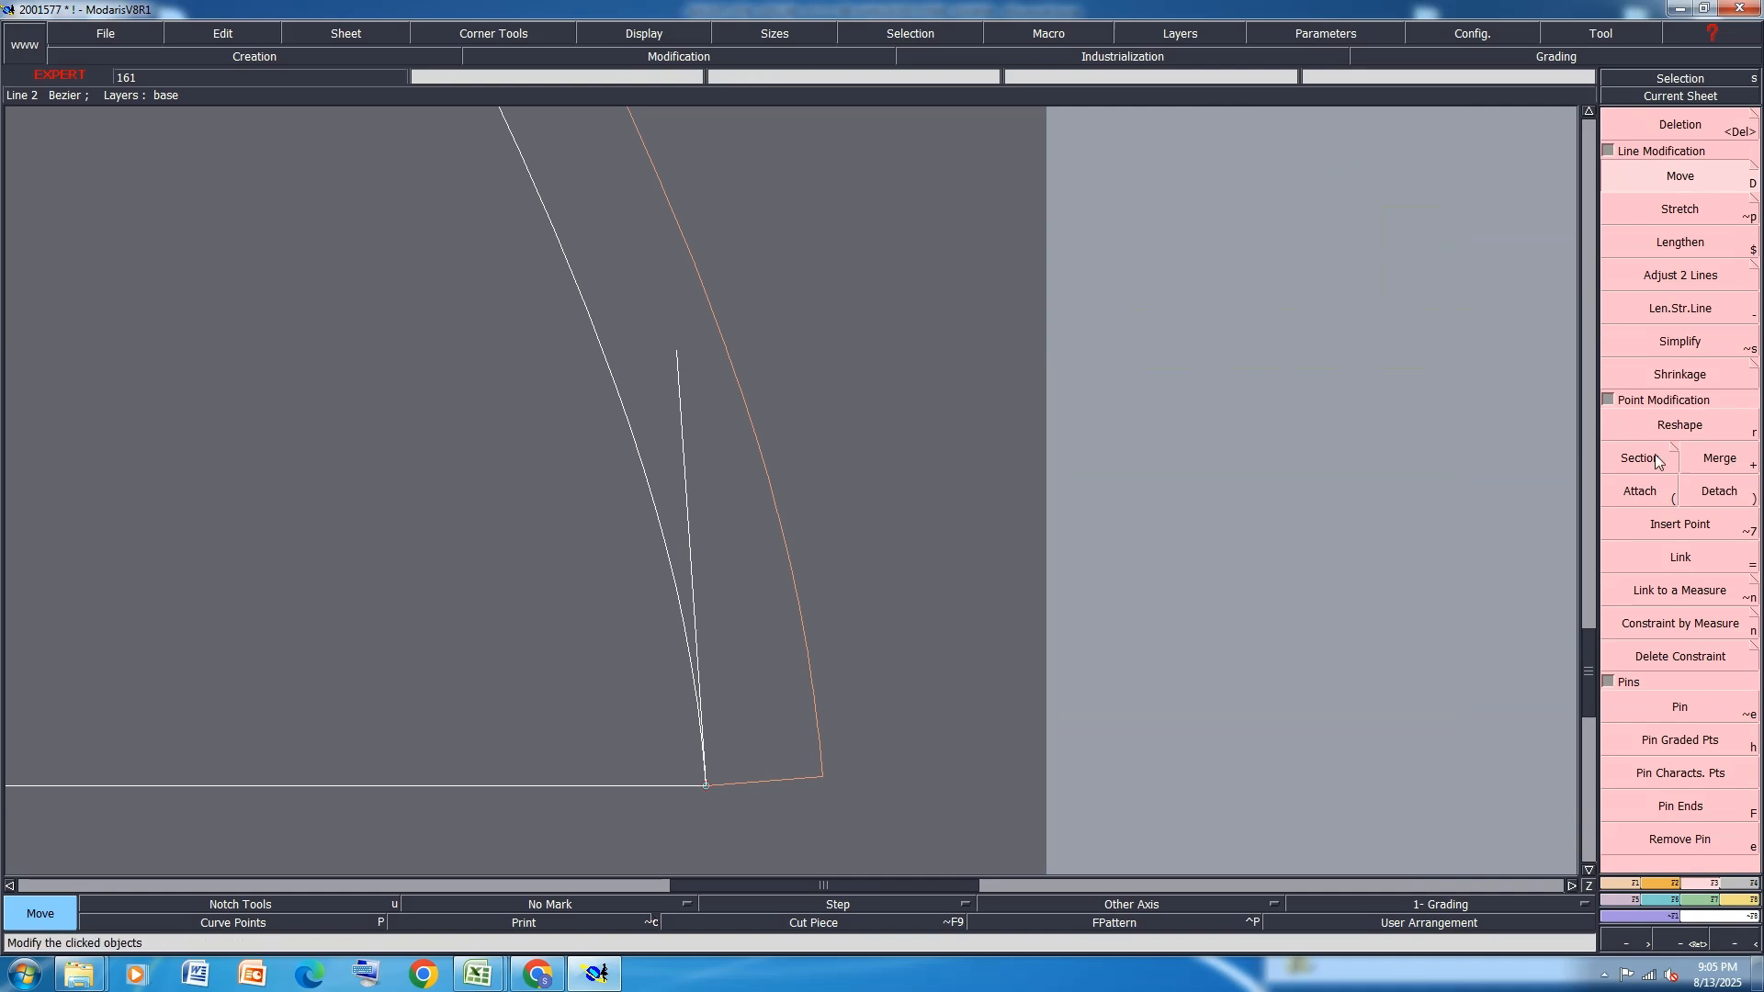
key("r")
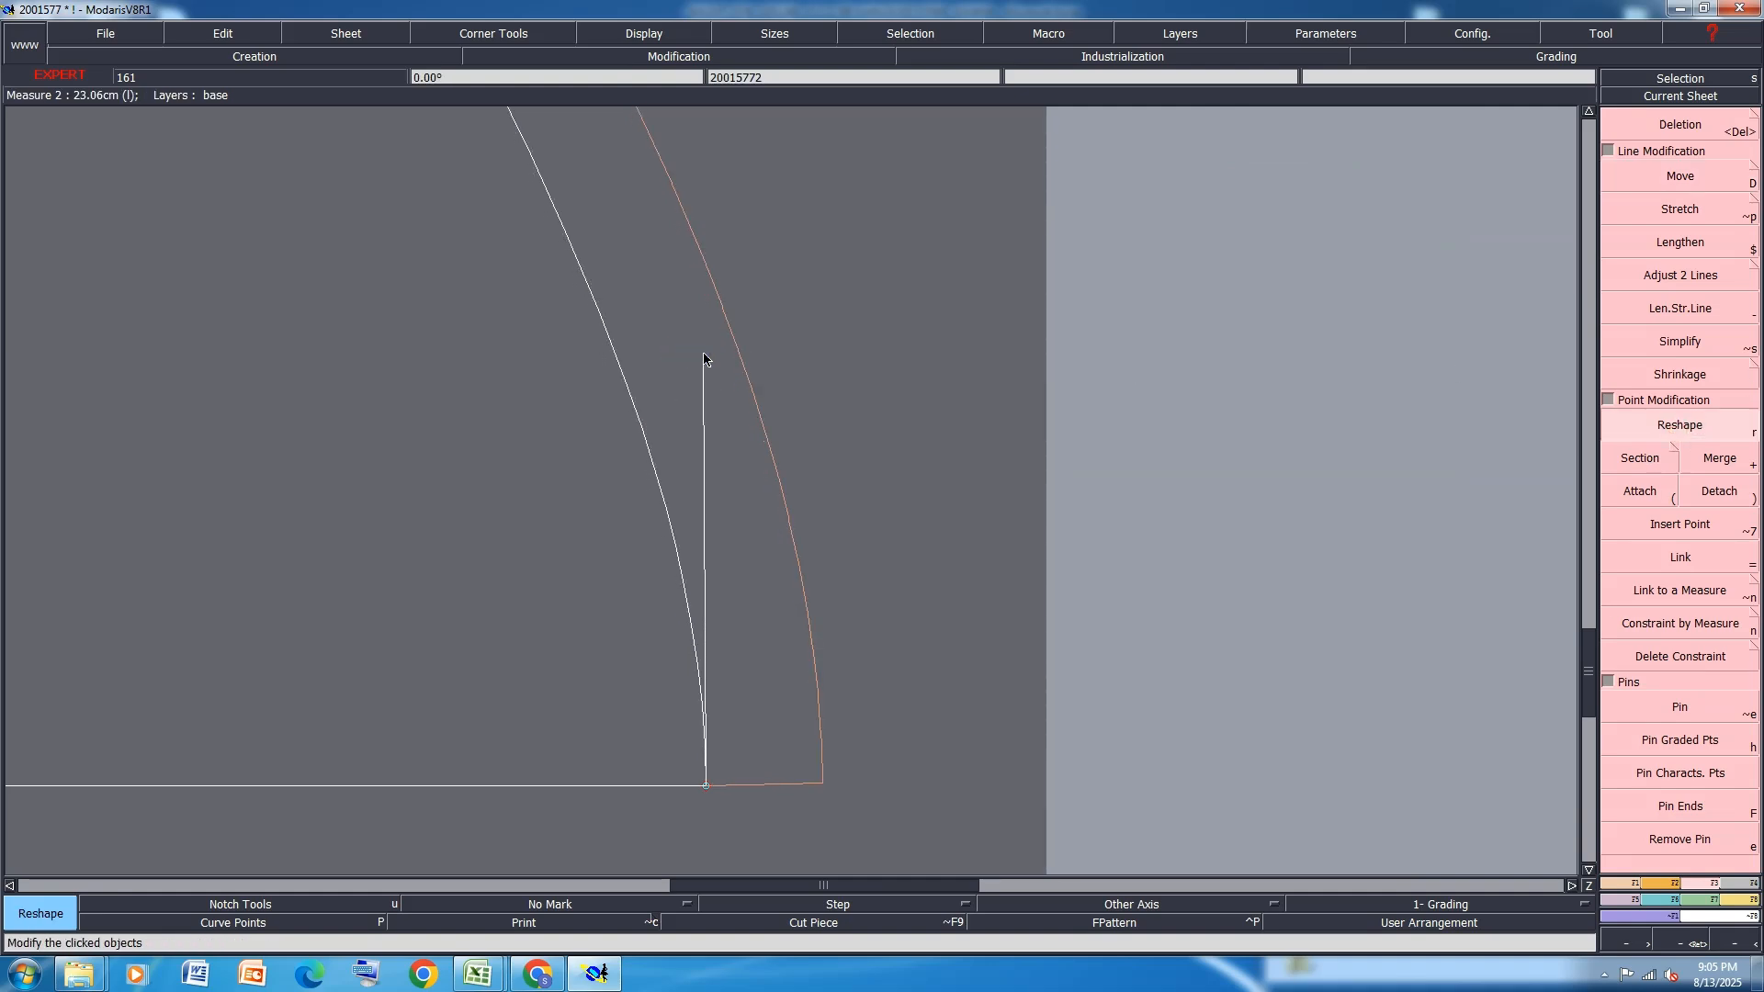
left_click(704, 358)
scroll(924, 657, "down", 4)
scroll(805, 491, "up", 1)
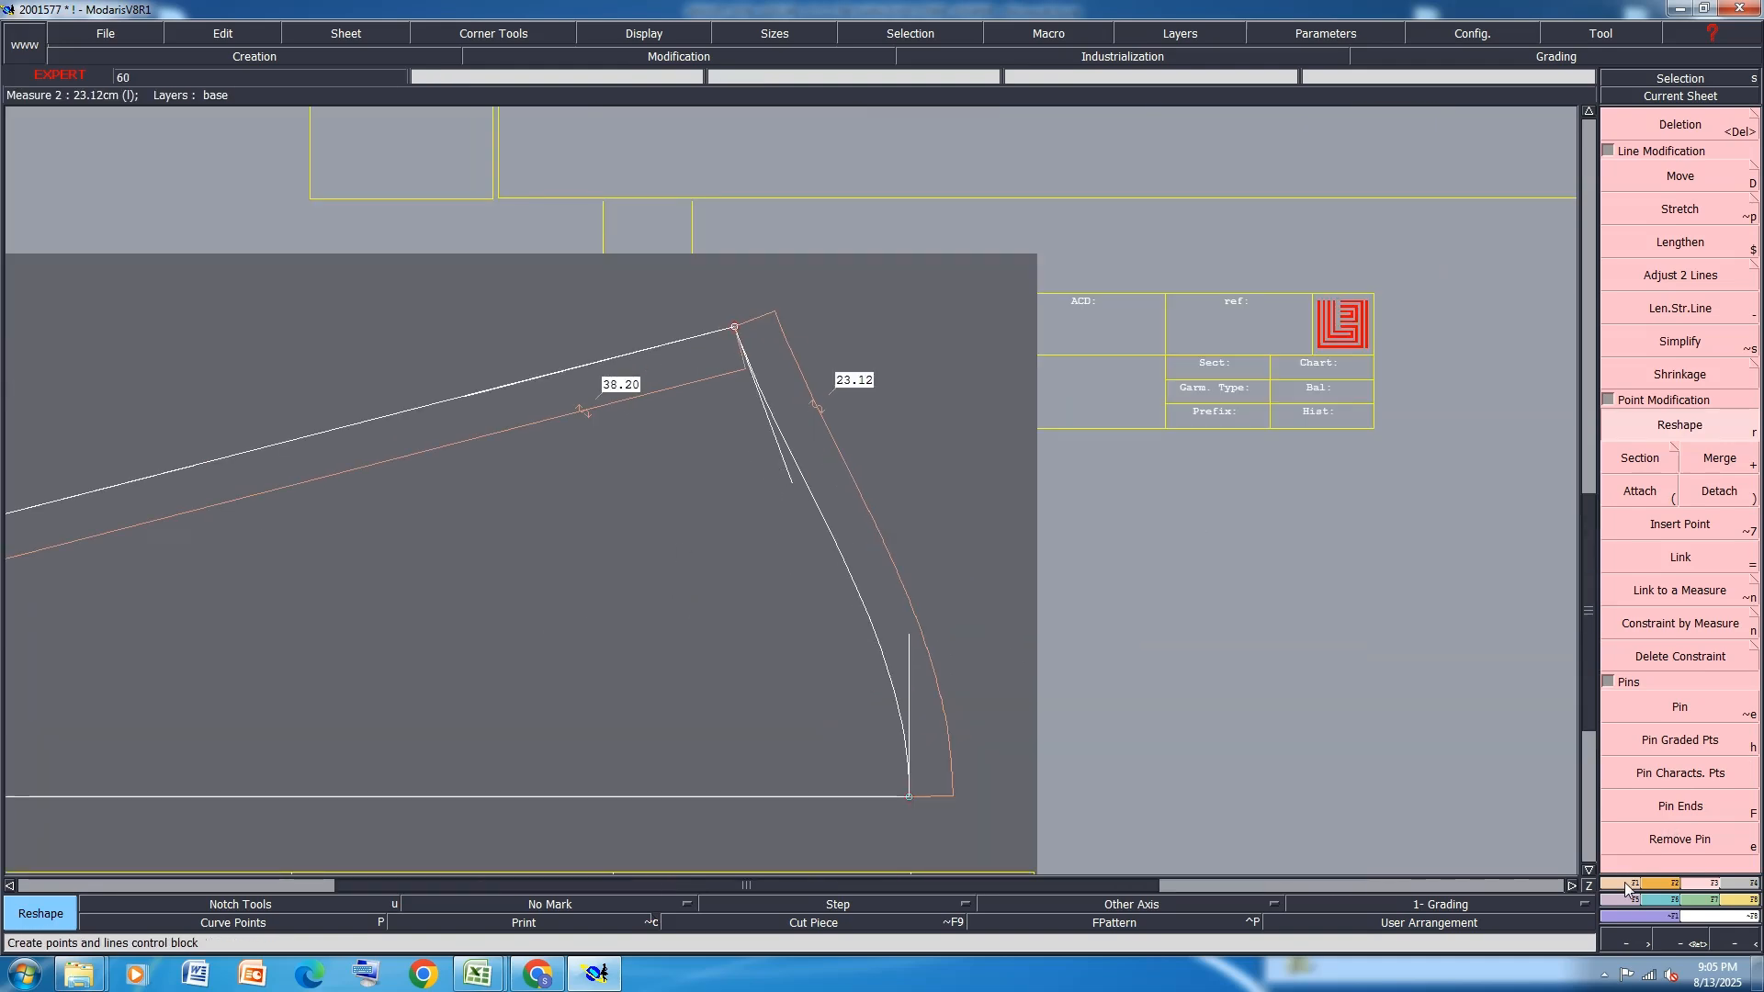
Move the sleeve's underarm point by ShiftX -1.00 cm and ShiftY 0.20 cm
key("shift+d")
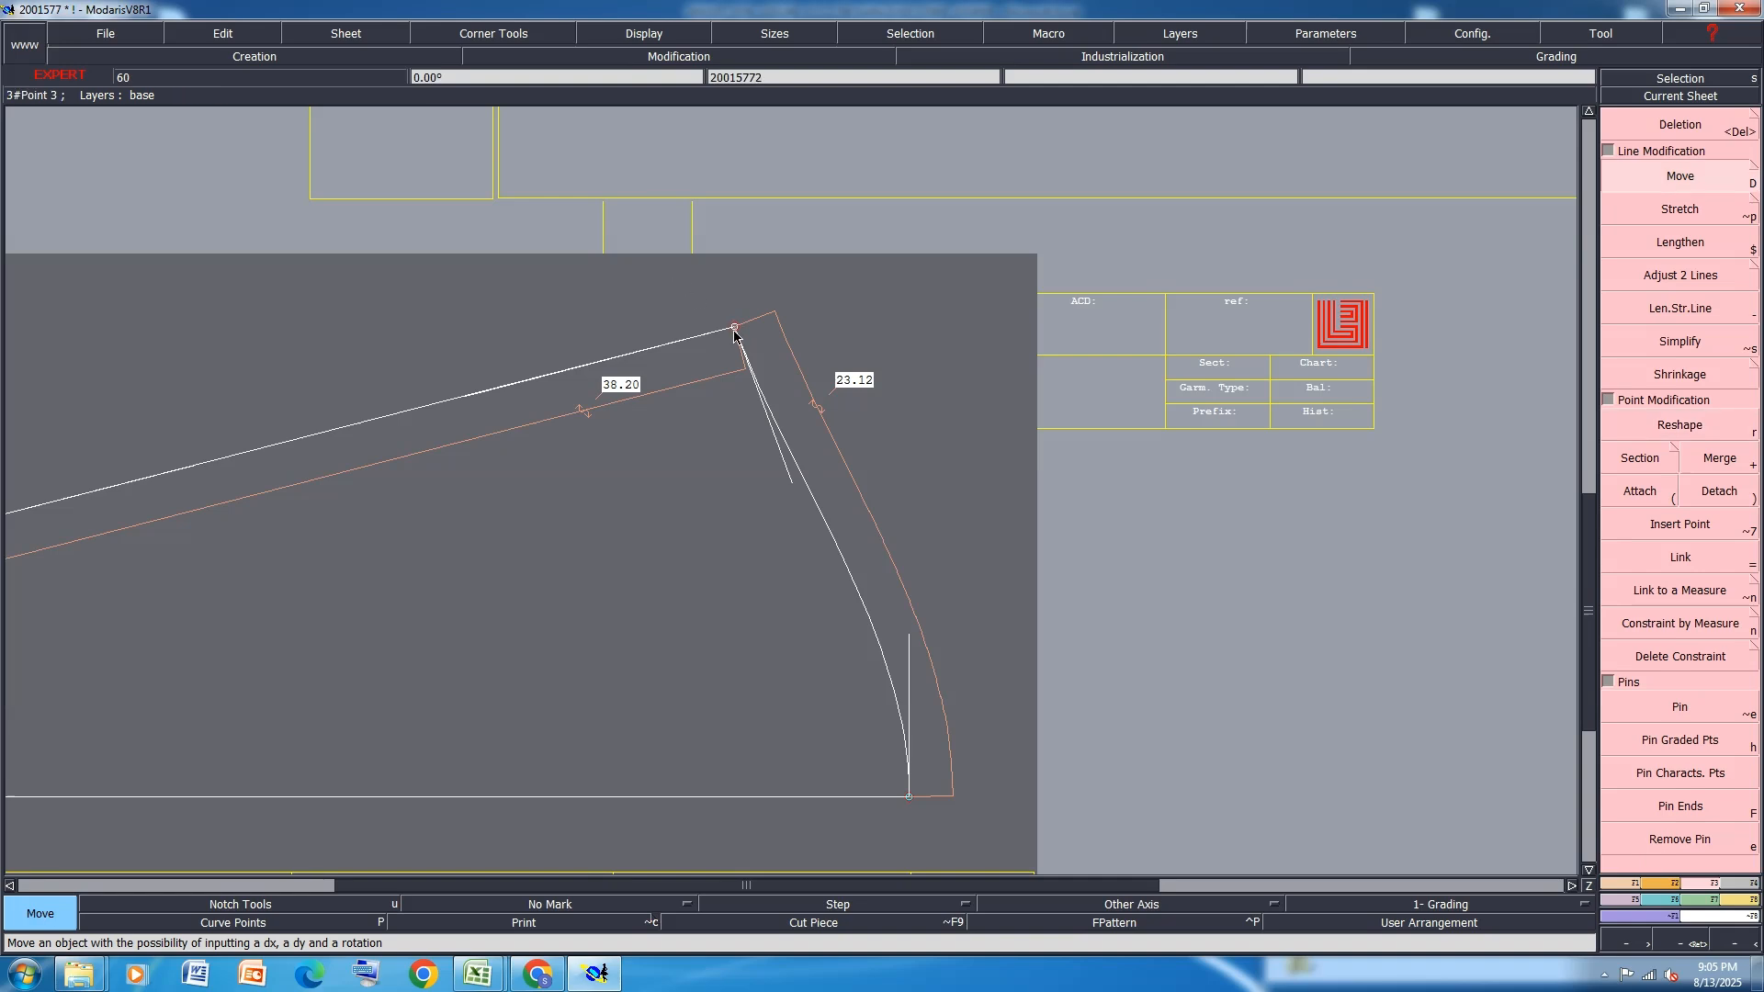
left_click(721, 334)
key("Down")
type("-1")
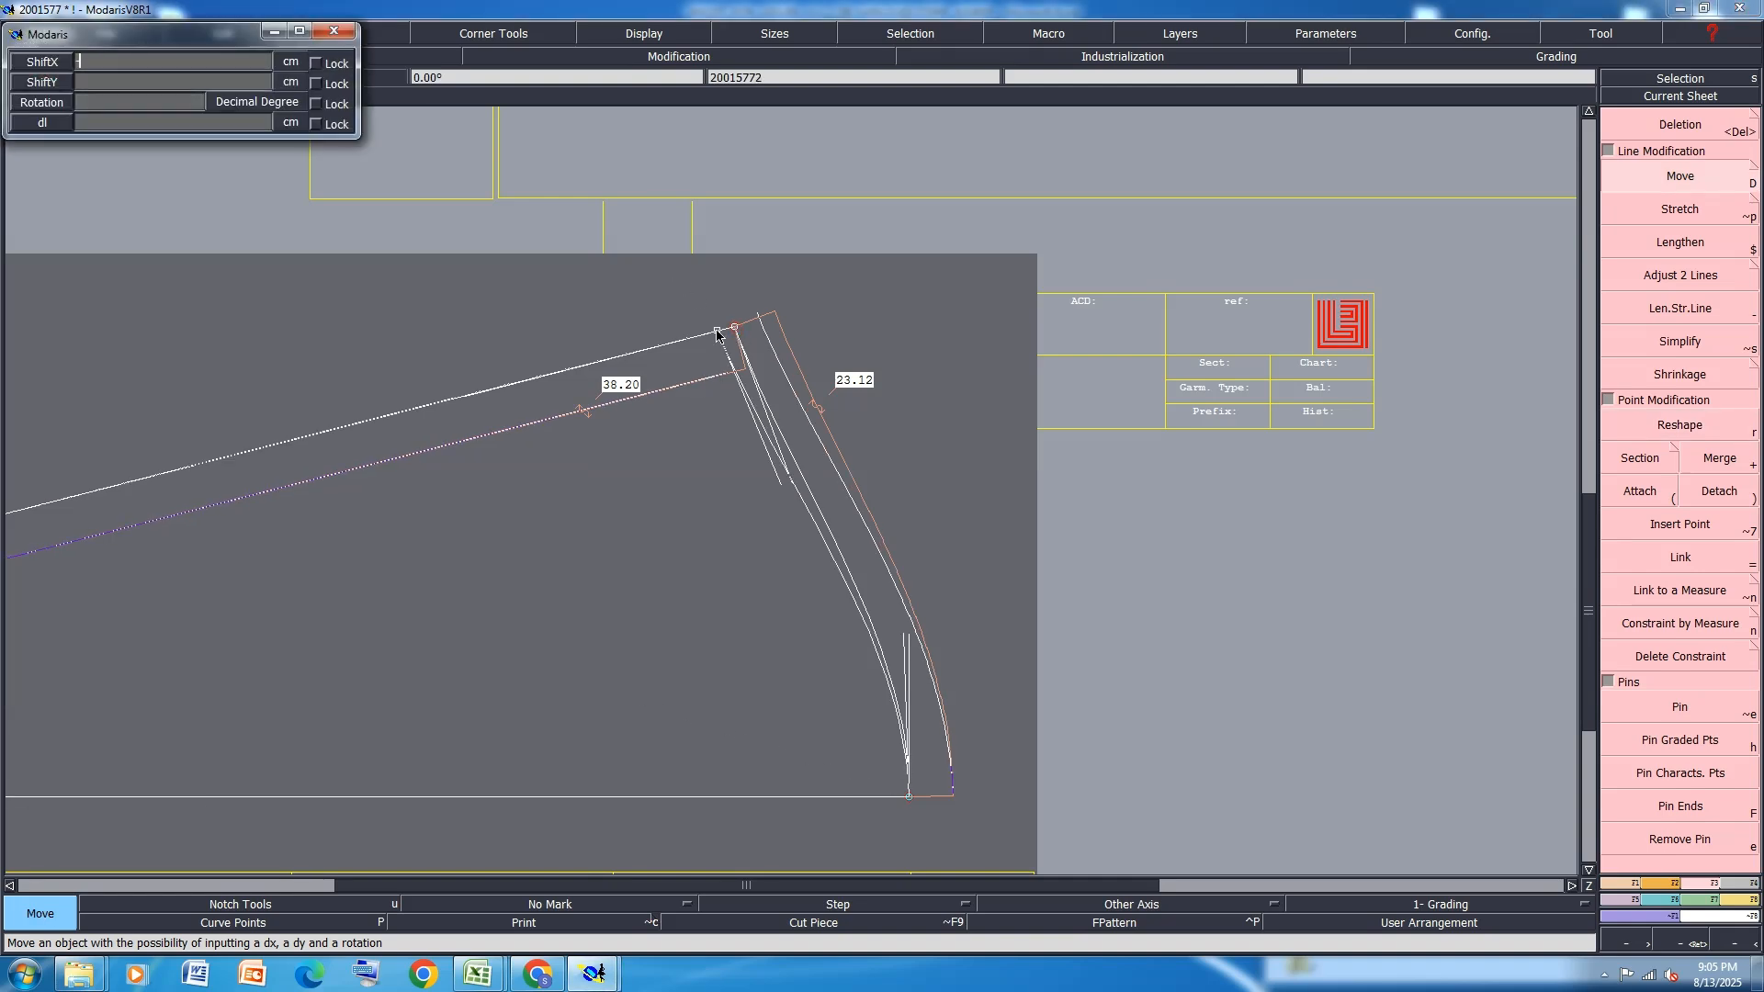
key("Down")
type("0.20")
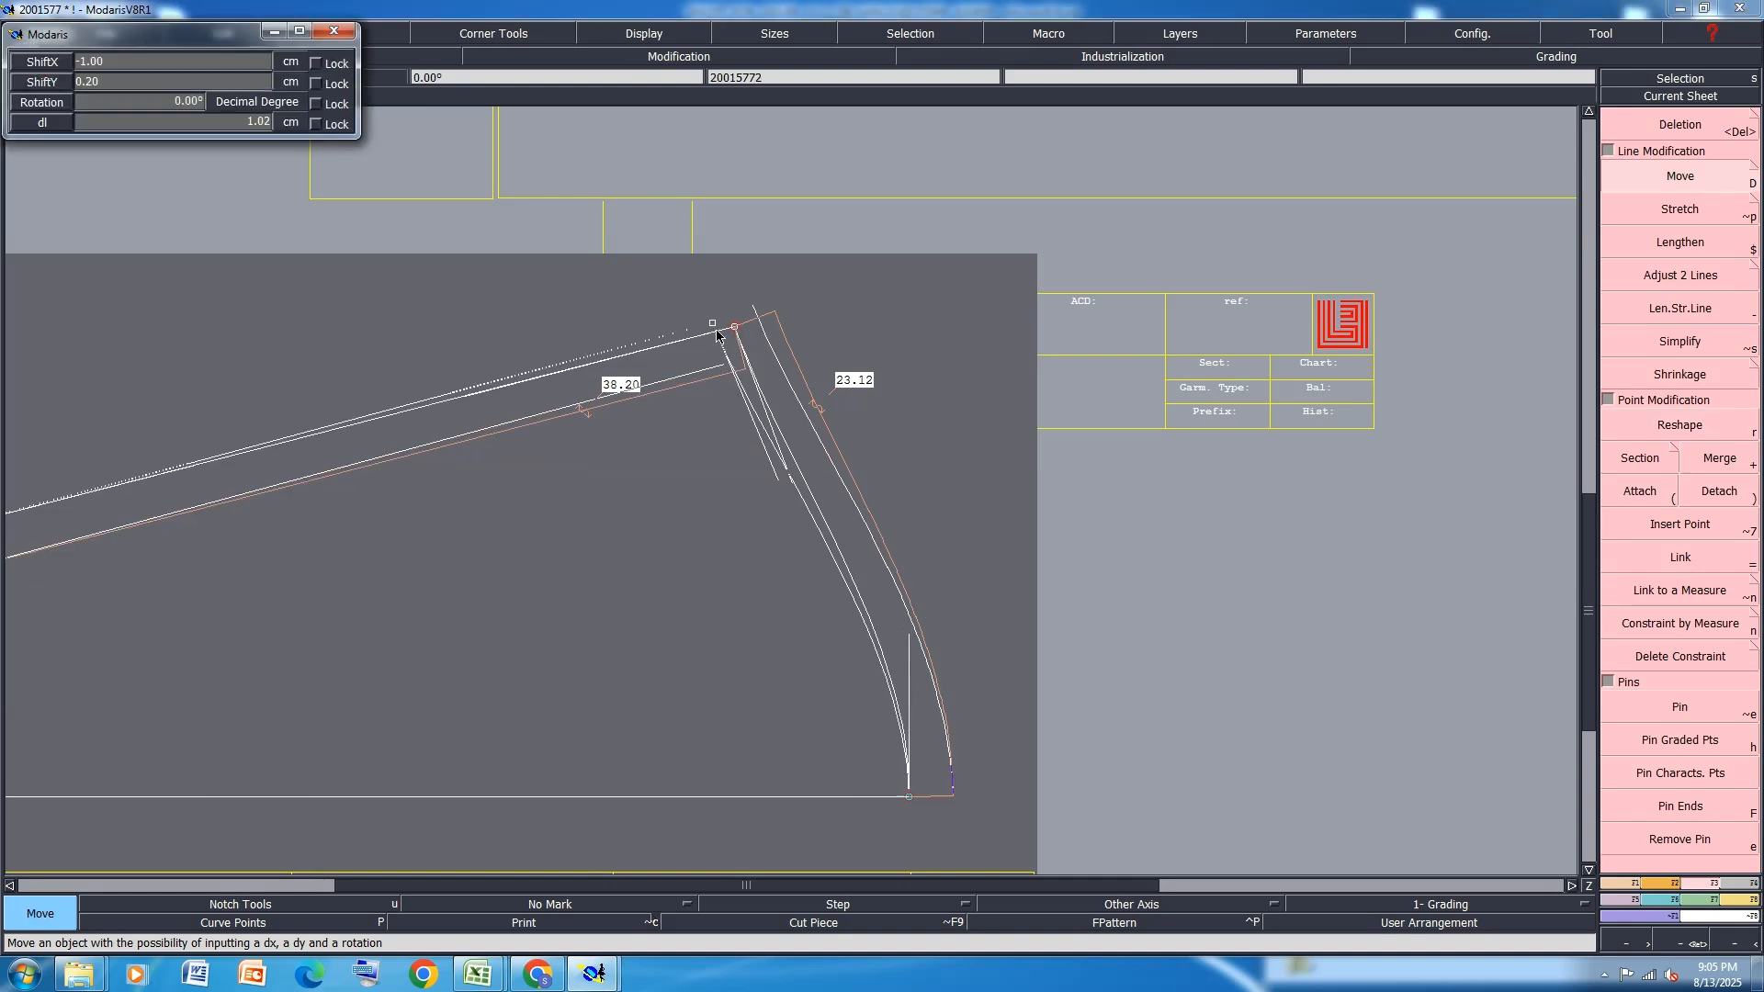
key("Return")
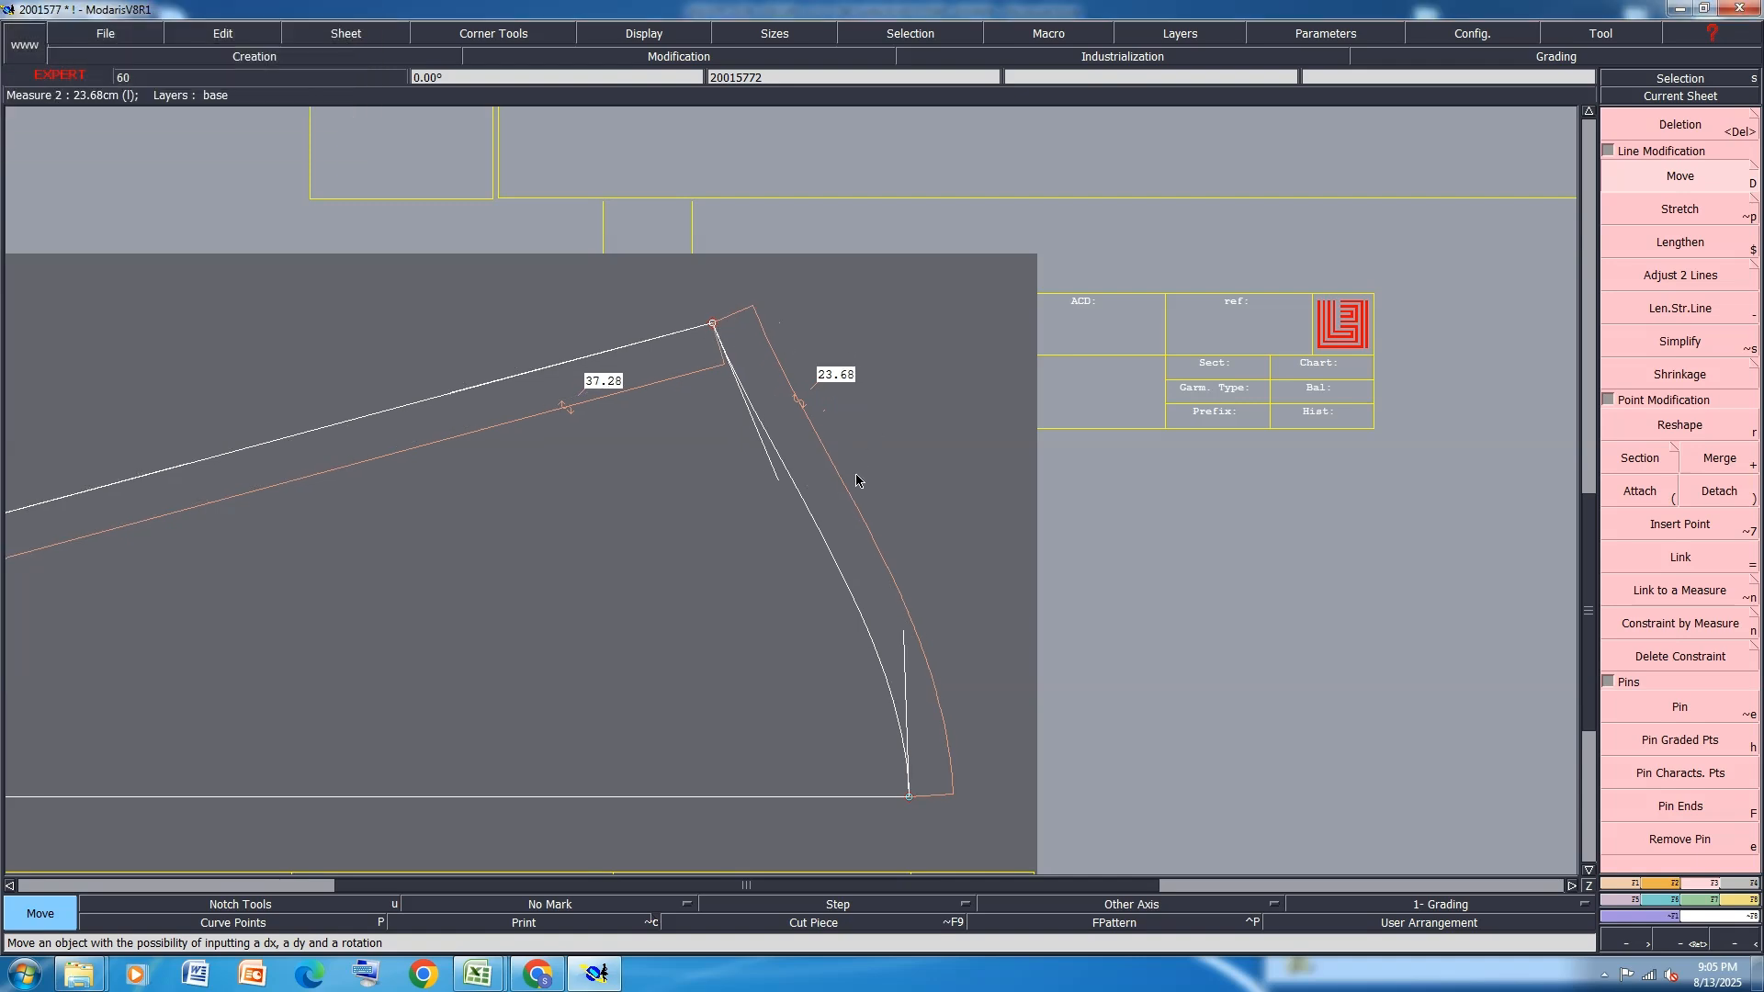
Shift the sleeve's underarm point by ShiftX -0.50 cm and ShiftY 0
left_click(712, 326)
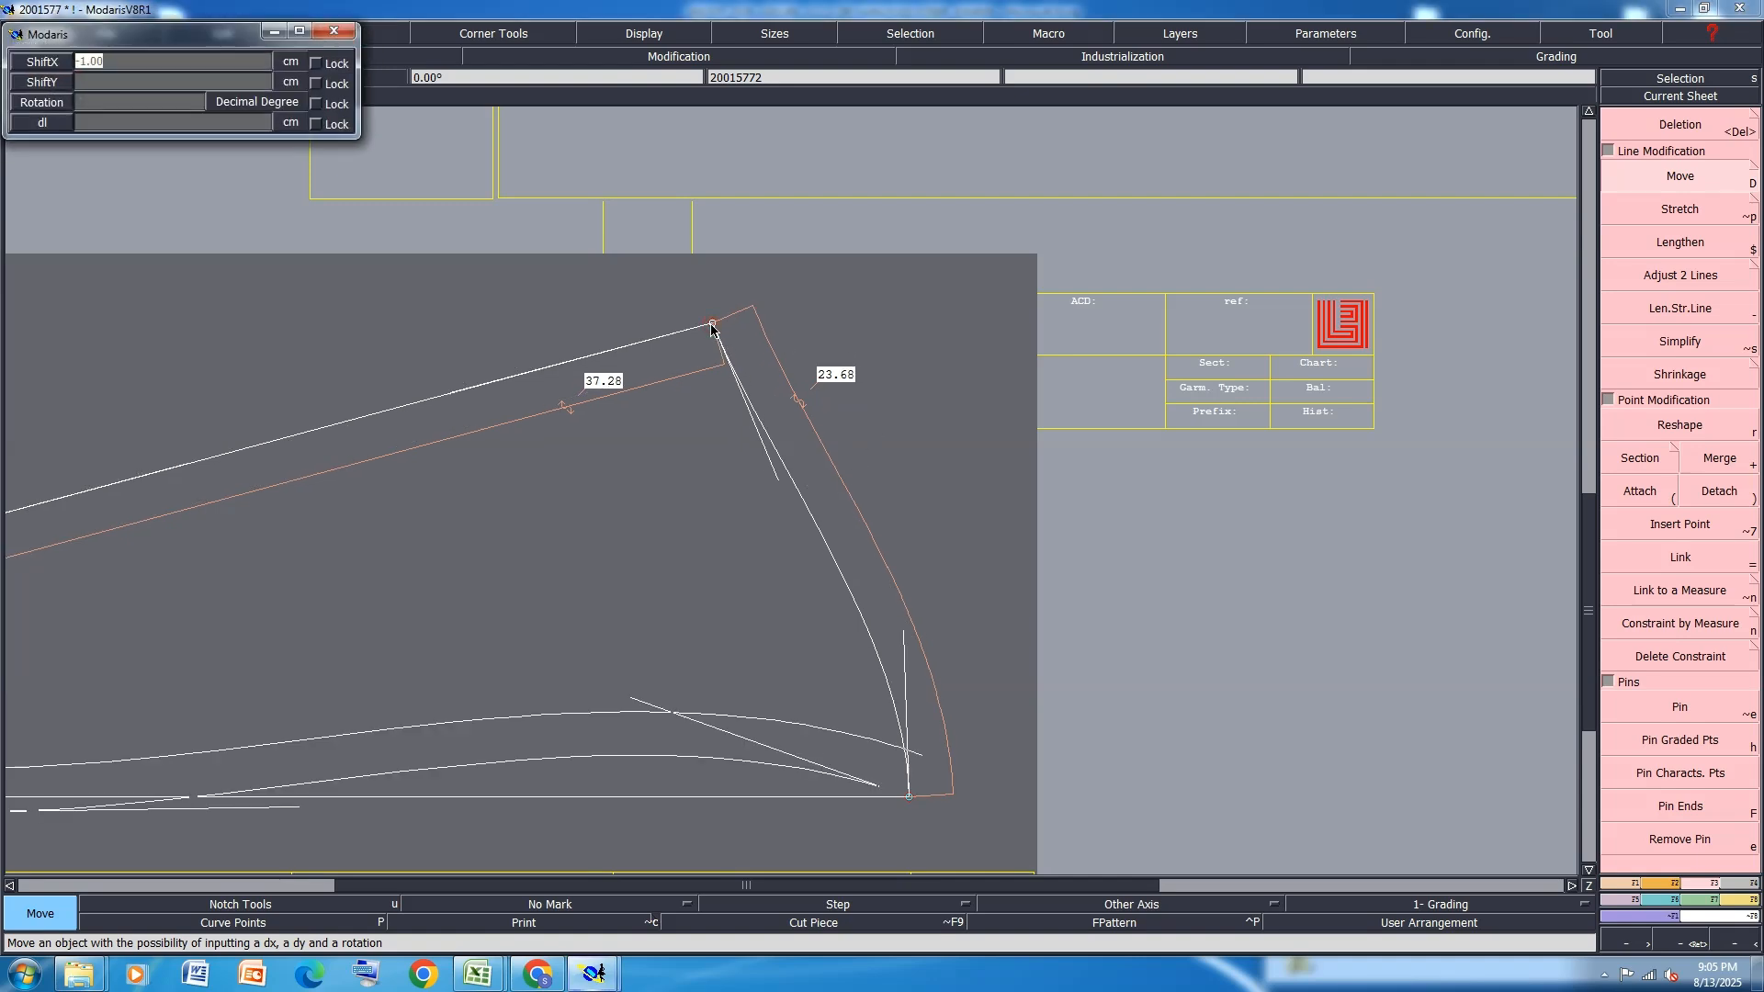
key("Return")
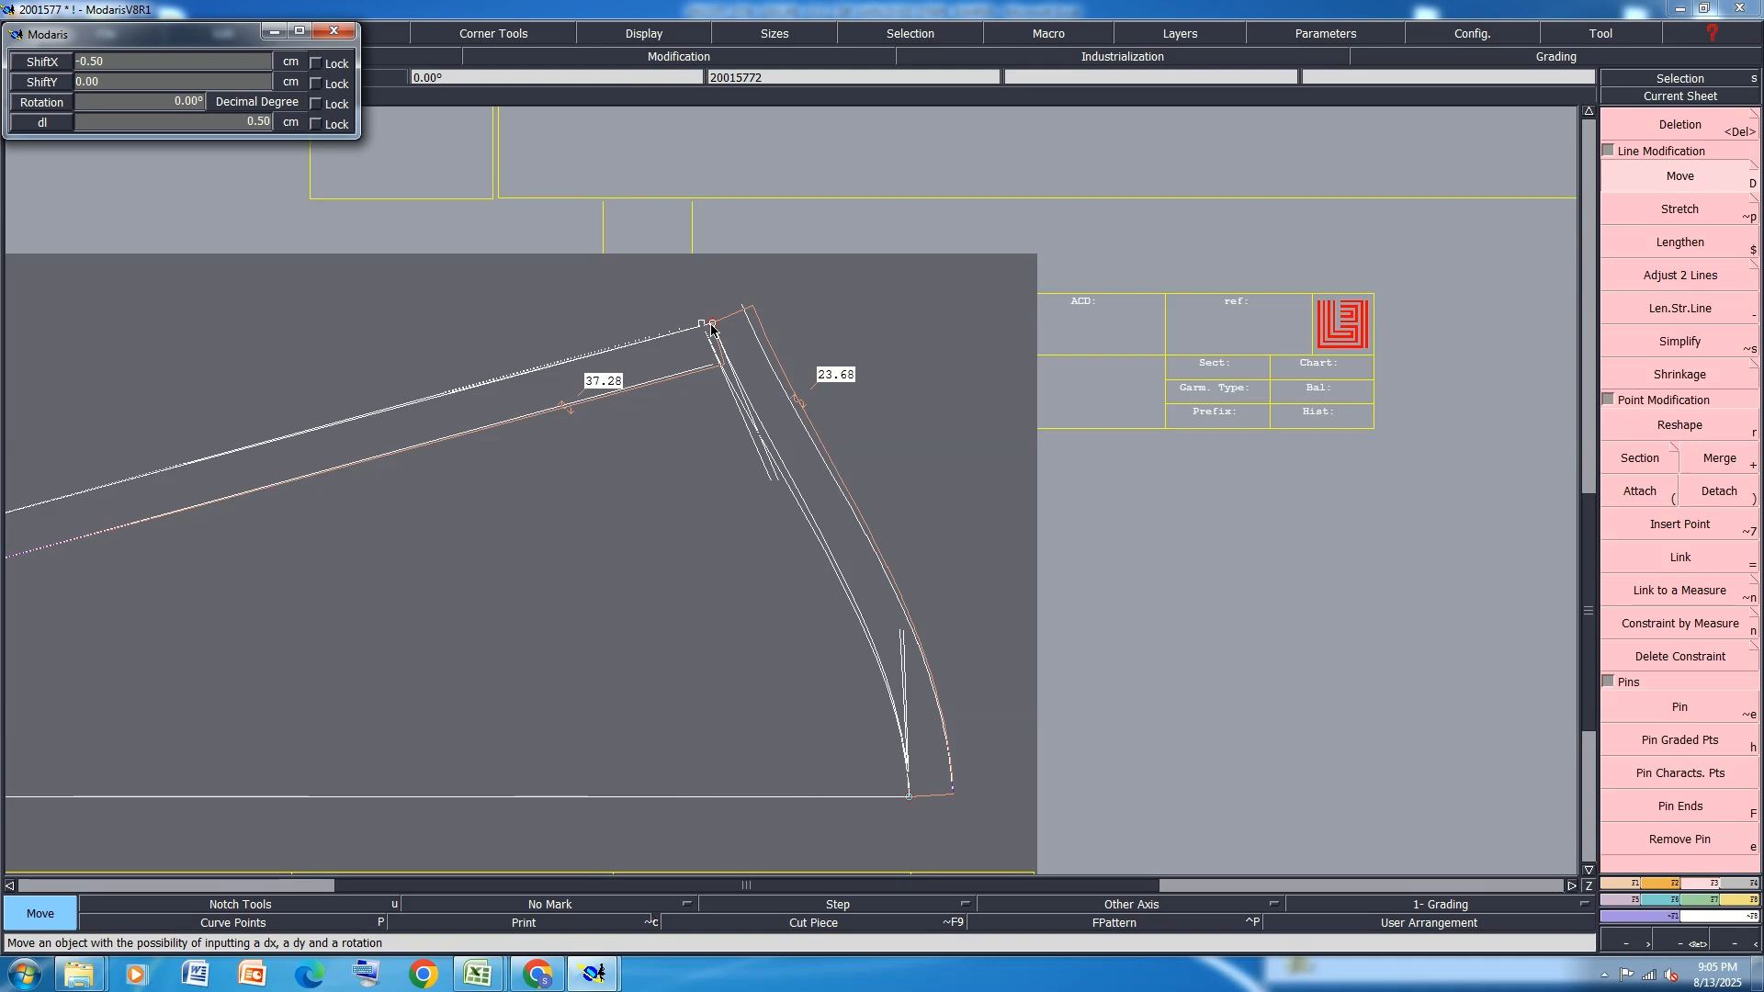
scroll(710, 325, "down", 3)
scroll(764, 416, "up", 3)
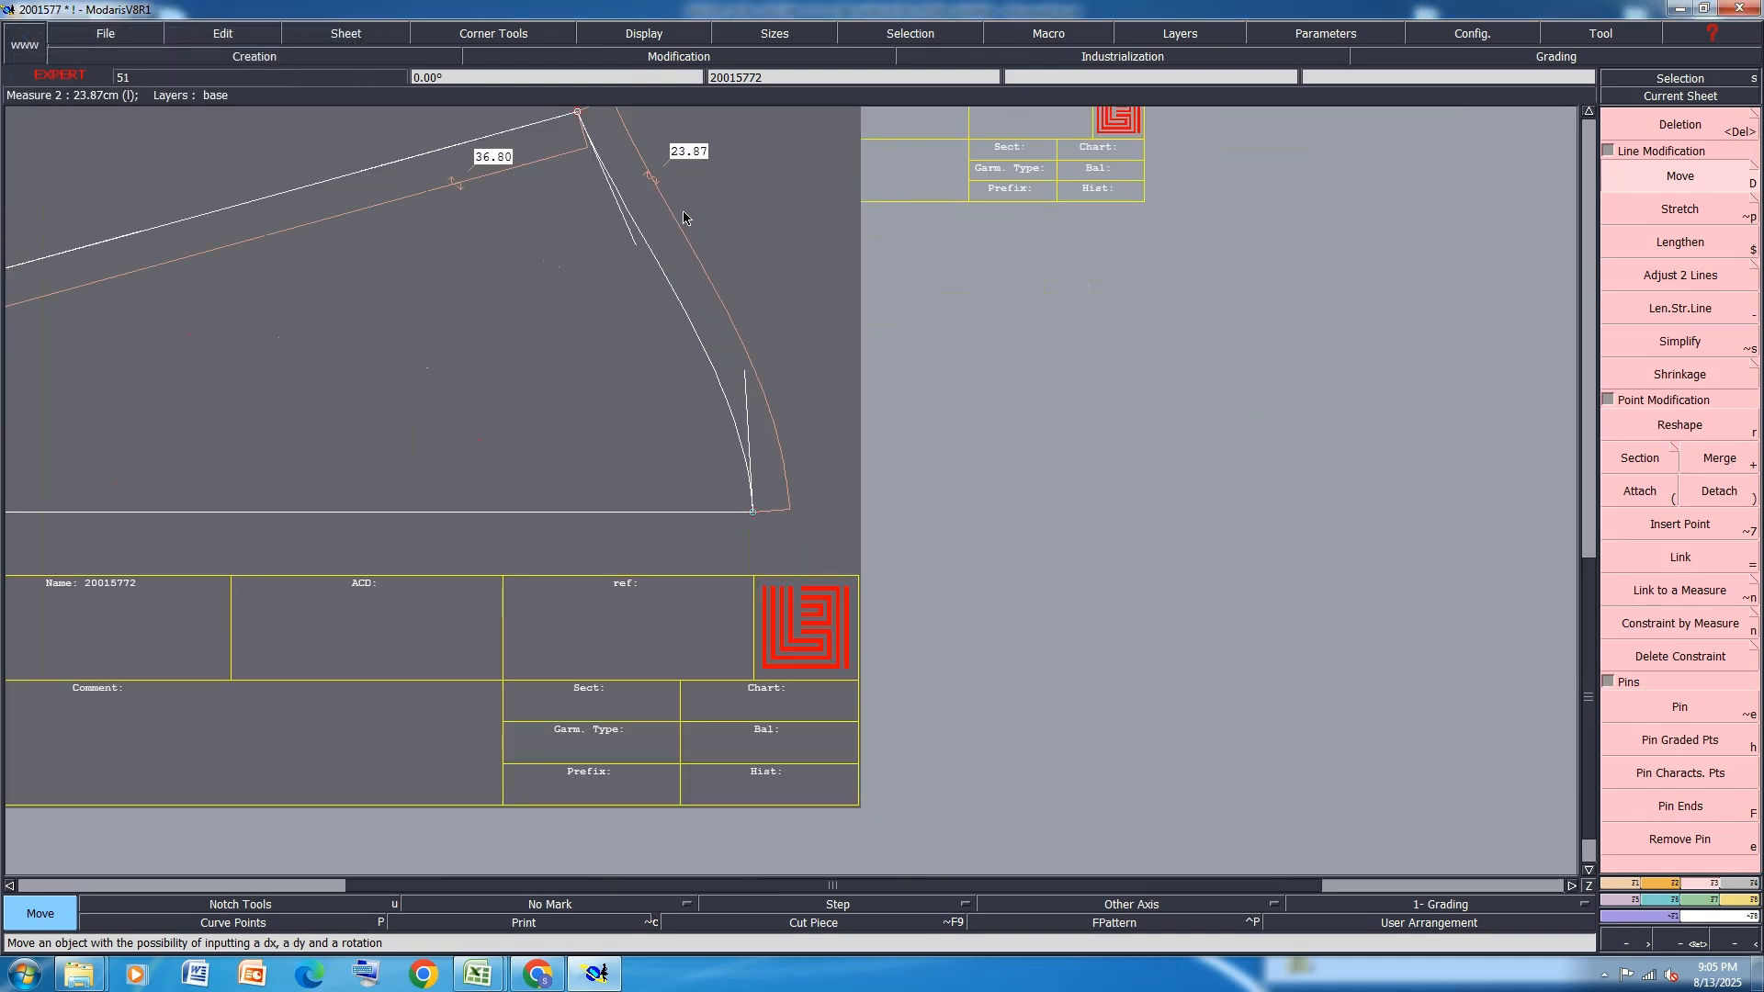
scroll(672, 409, "down", 3)
scroll(672, 410, "up", 3)
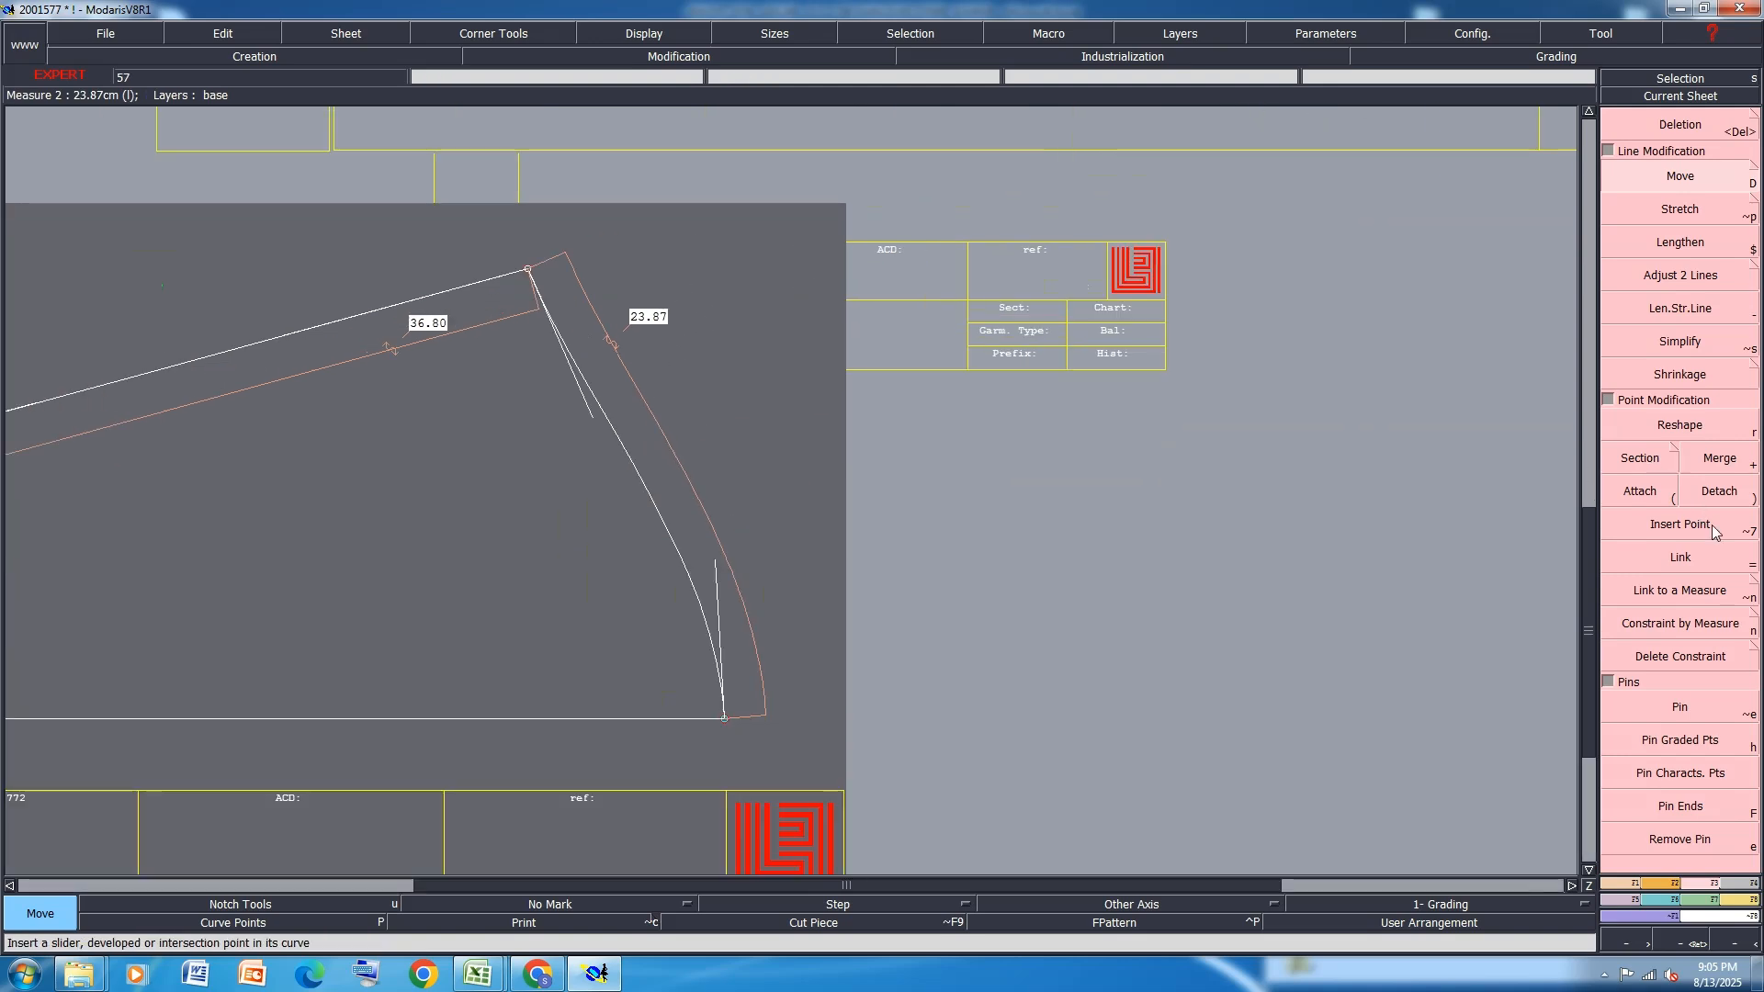
Reshape the sleeve cap curve so its fold-line handle stands perpendicular to the fold, and shift the underarm-end handle slightly inward
left_click(1689, 427)
scroll(697, 660, "up", 2)
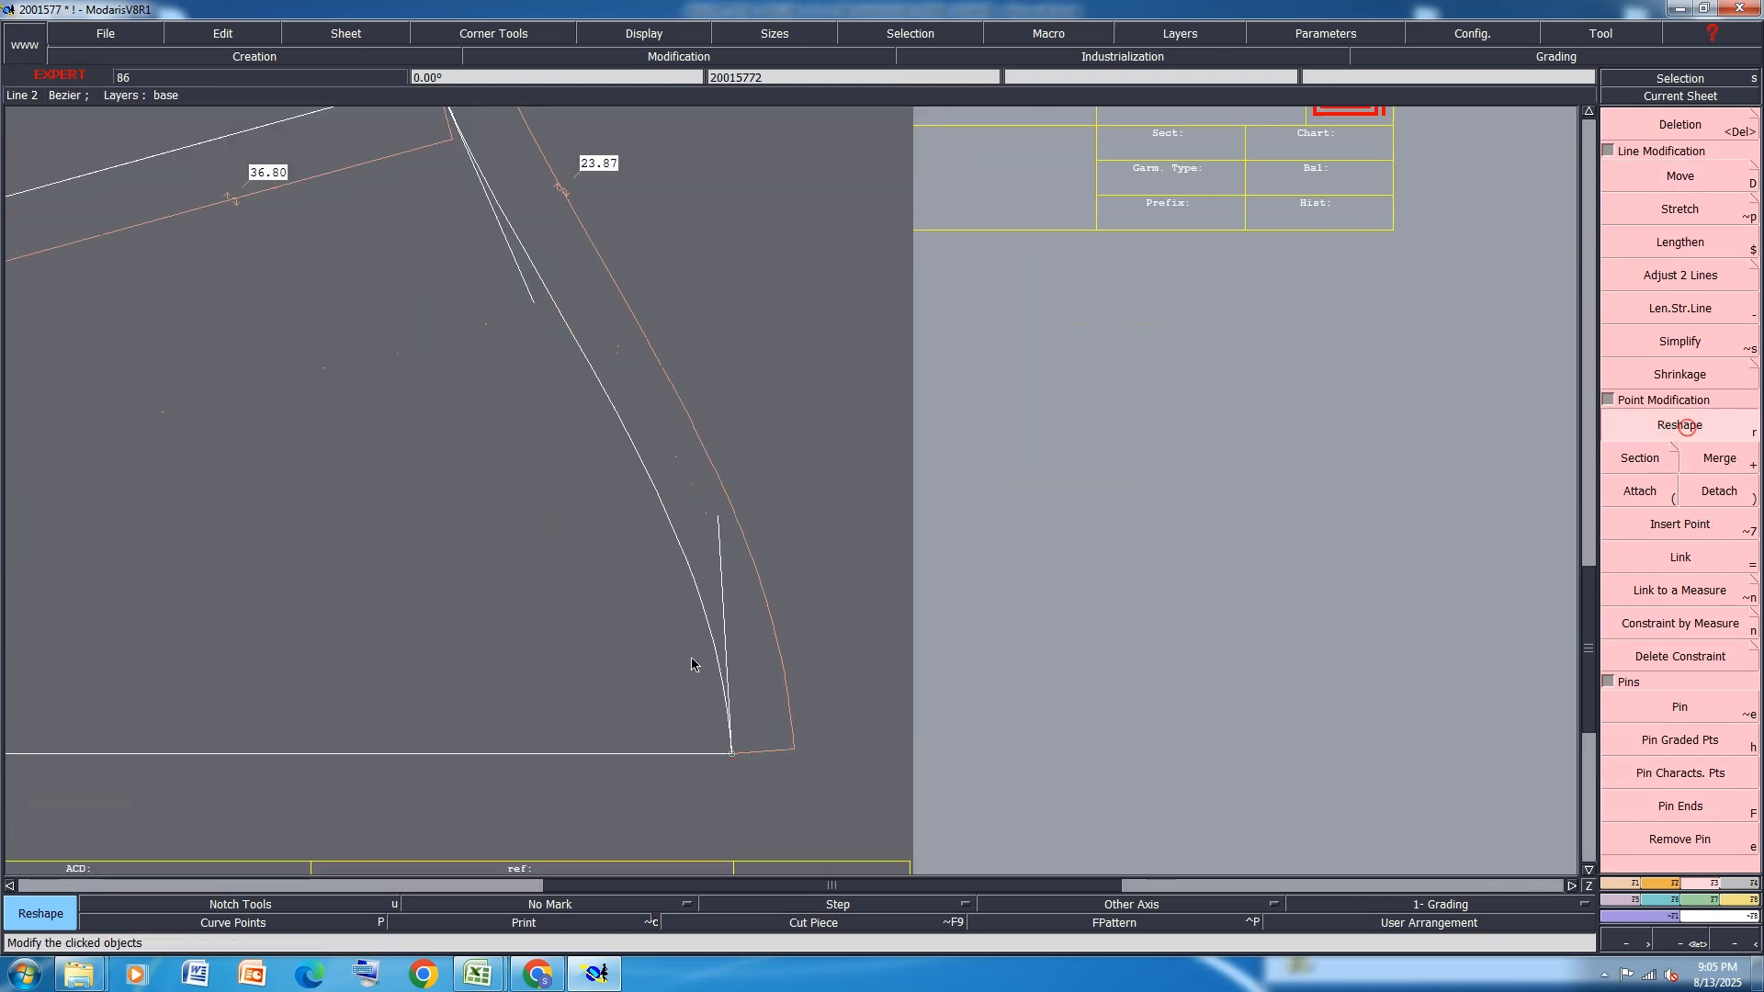
left_click(731, 451)
left_click(743, 432)
left_click(743, 432)
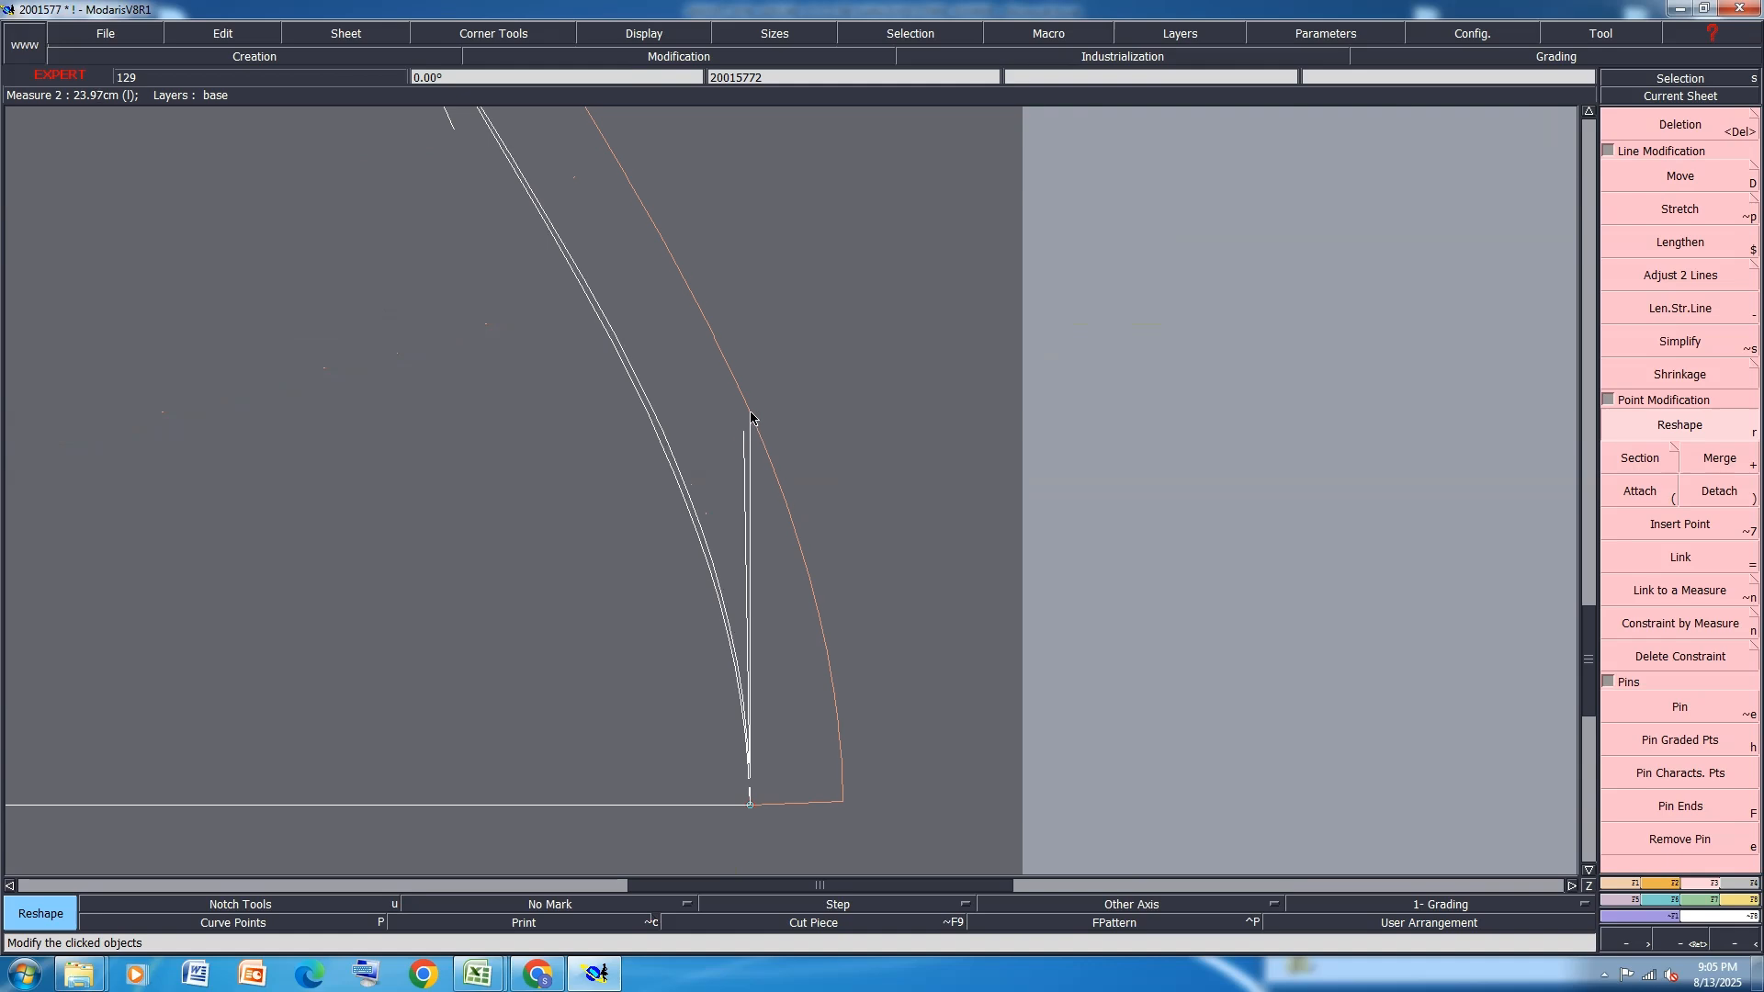
left_click(750, 409)
left_click(749, 409)
left_click(754, 413)
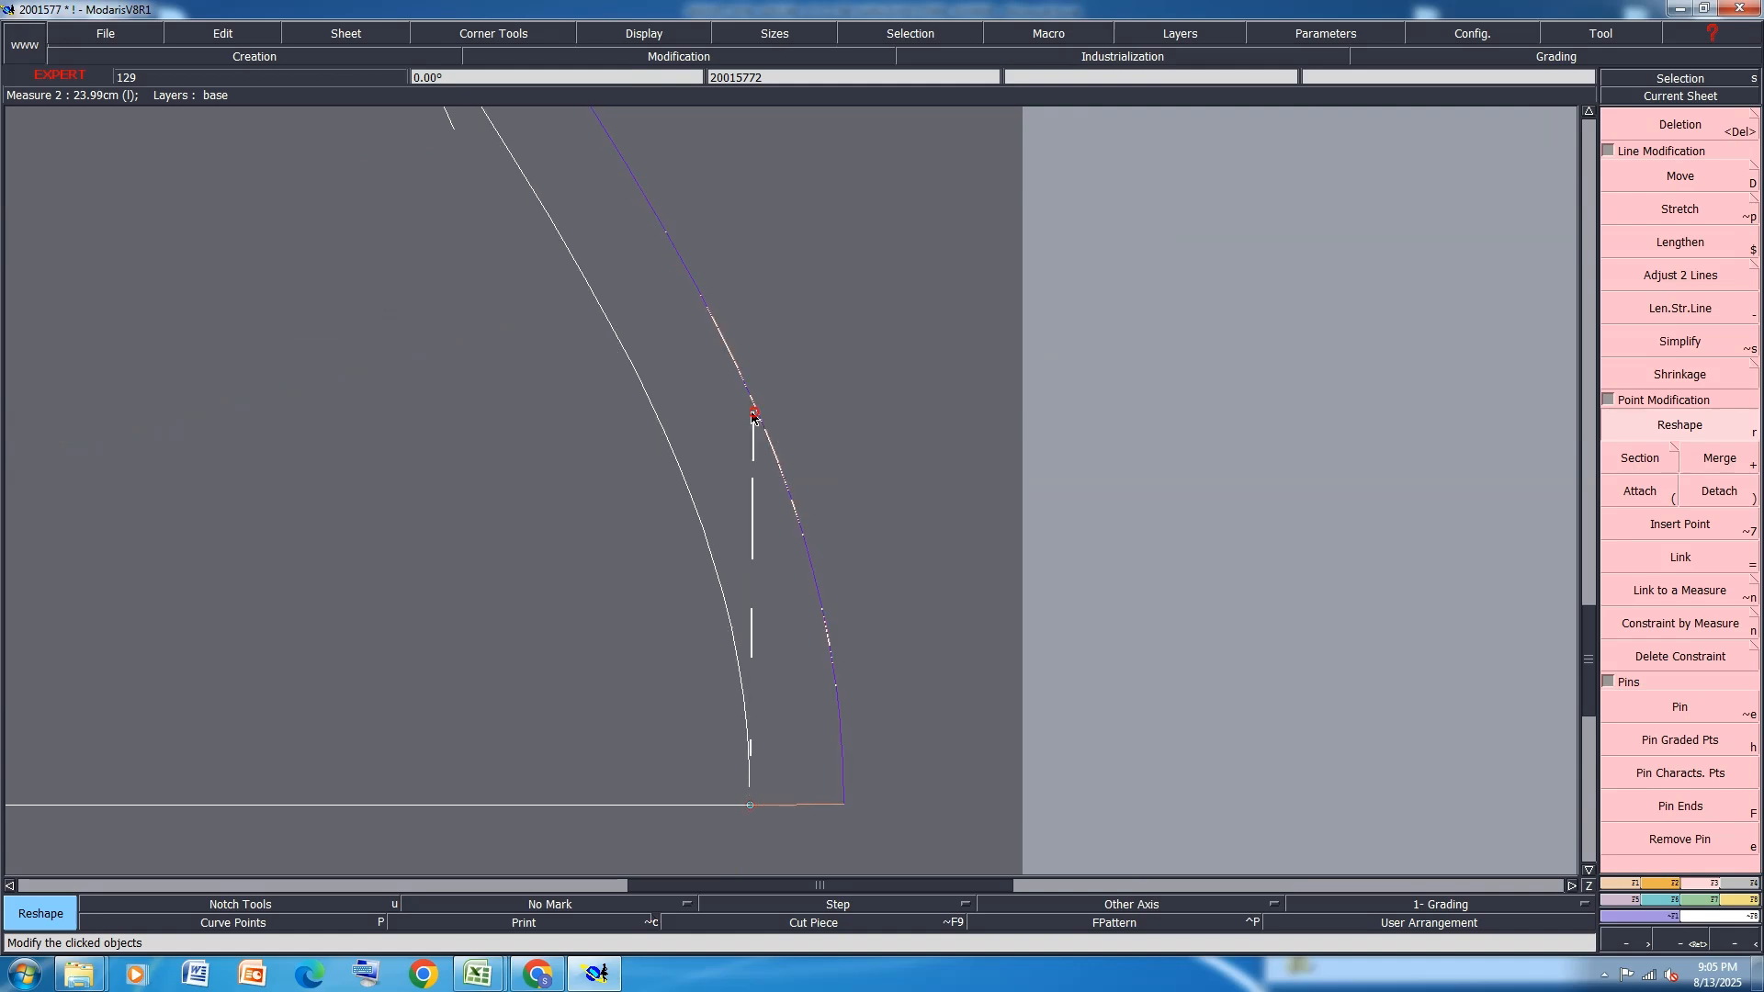
left_click(752, 415)
scroll(821, 580, "down", 1)
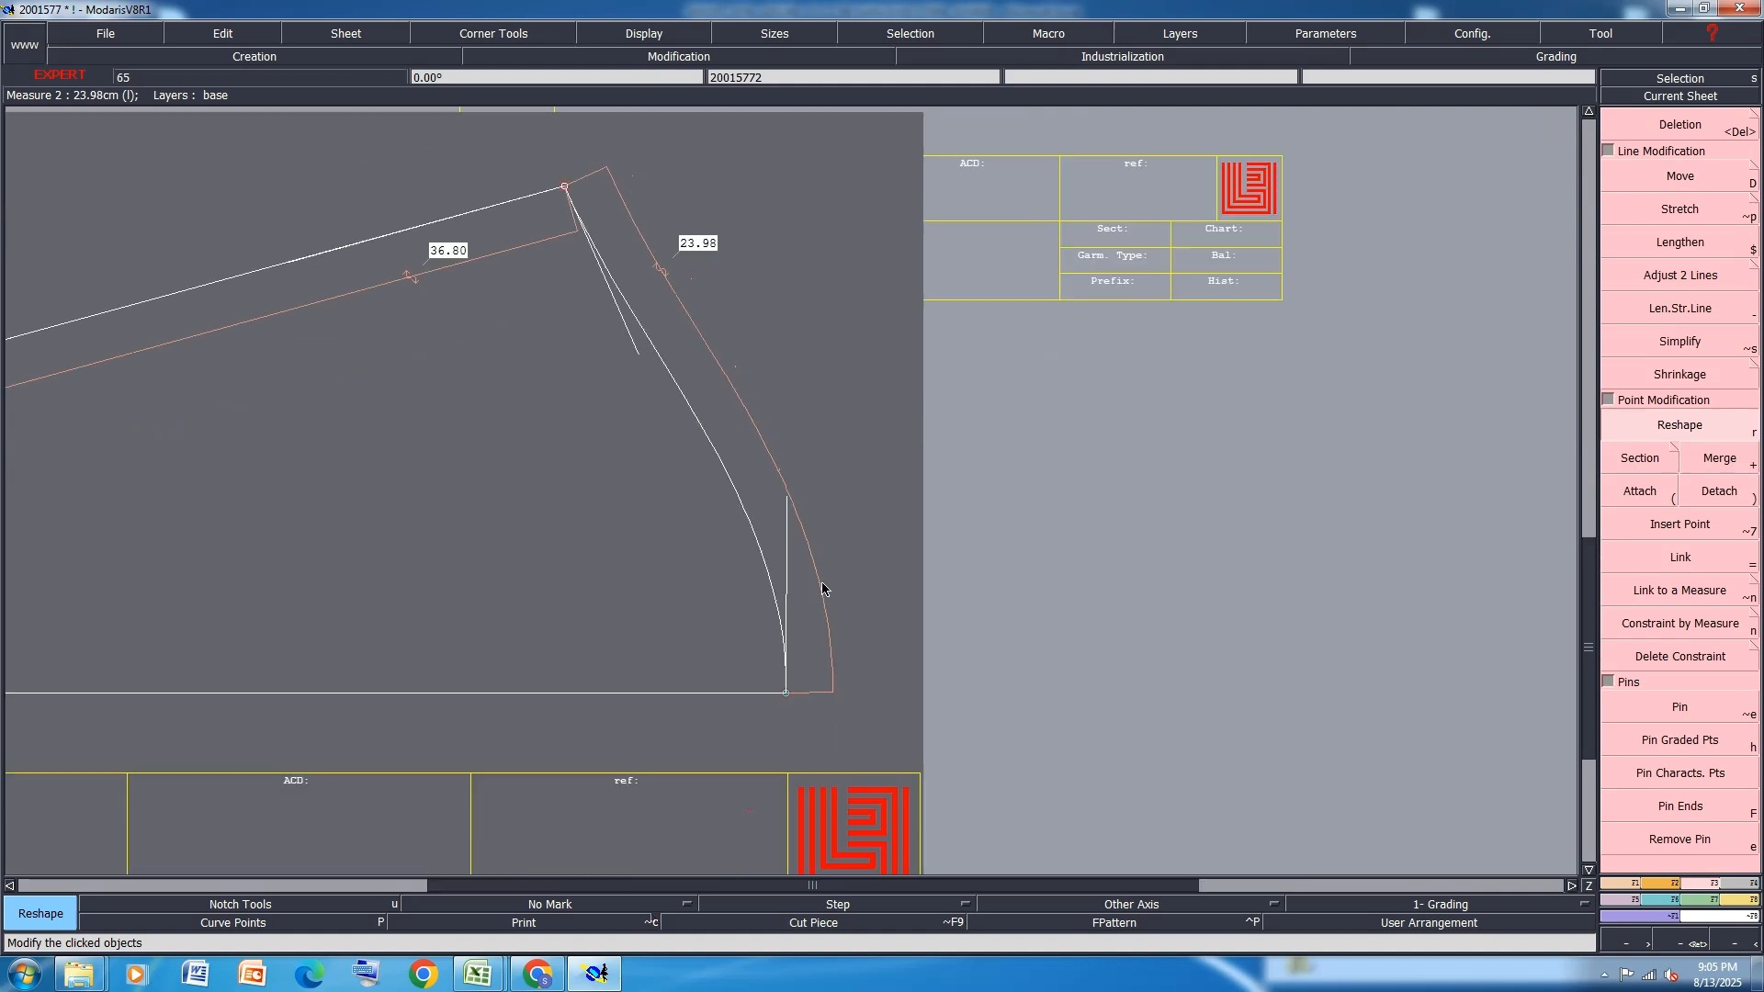
left_click(632, 357)
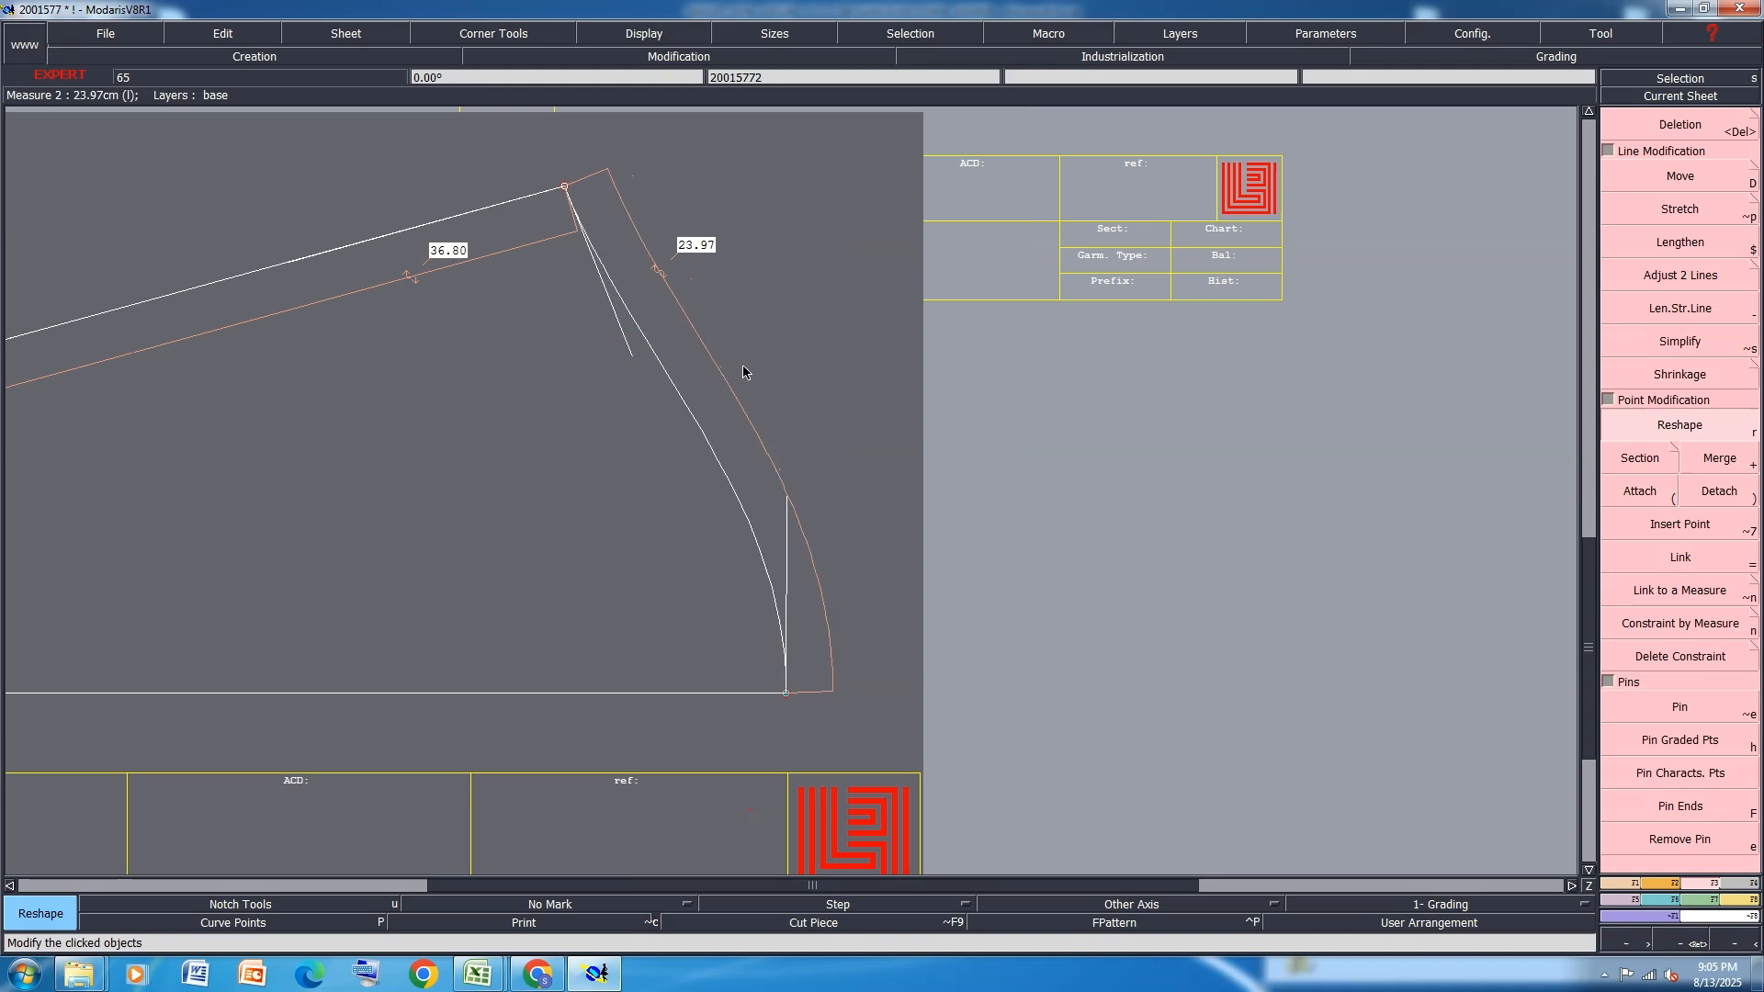
Move the sleeve's underarm point by another ShiftX of -0.50 cm, without changing its height
left_click(1648, 184)
left_click(564, 187)
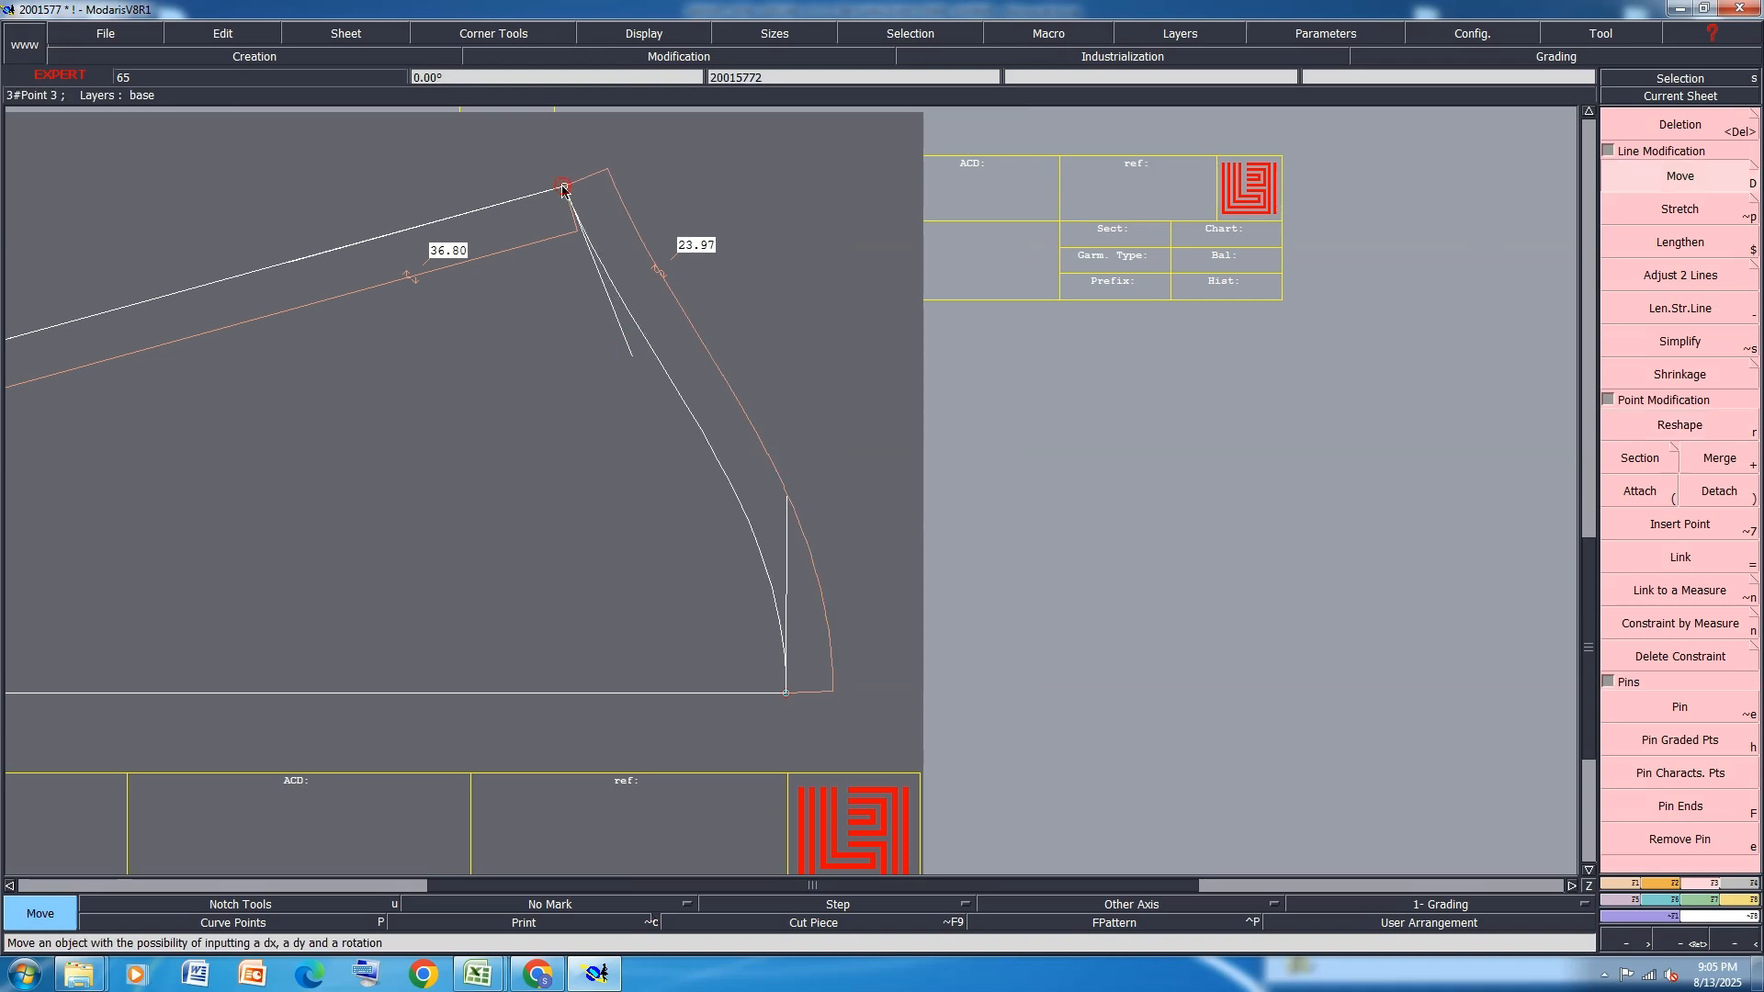
left_click(564, 189)
type("-.5")
key("Return")
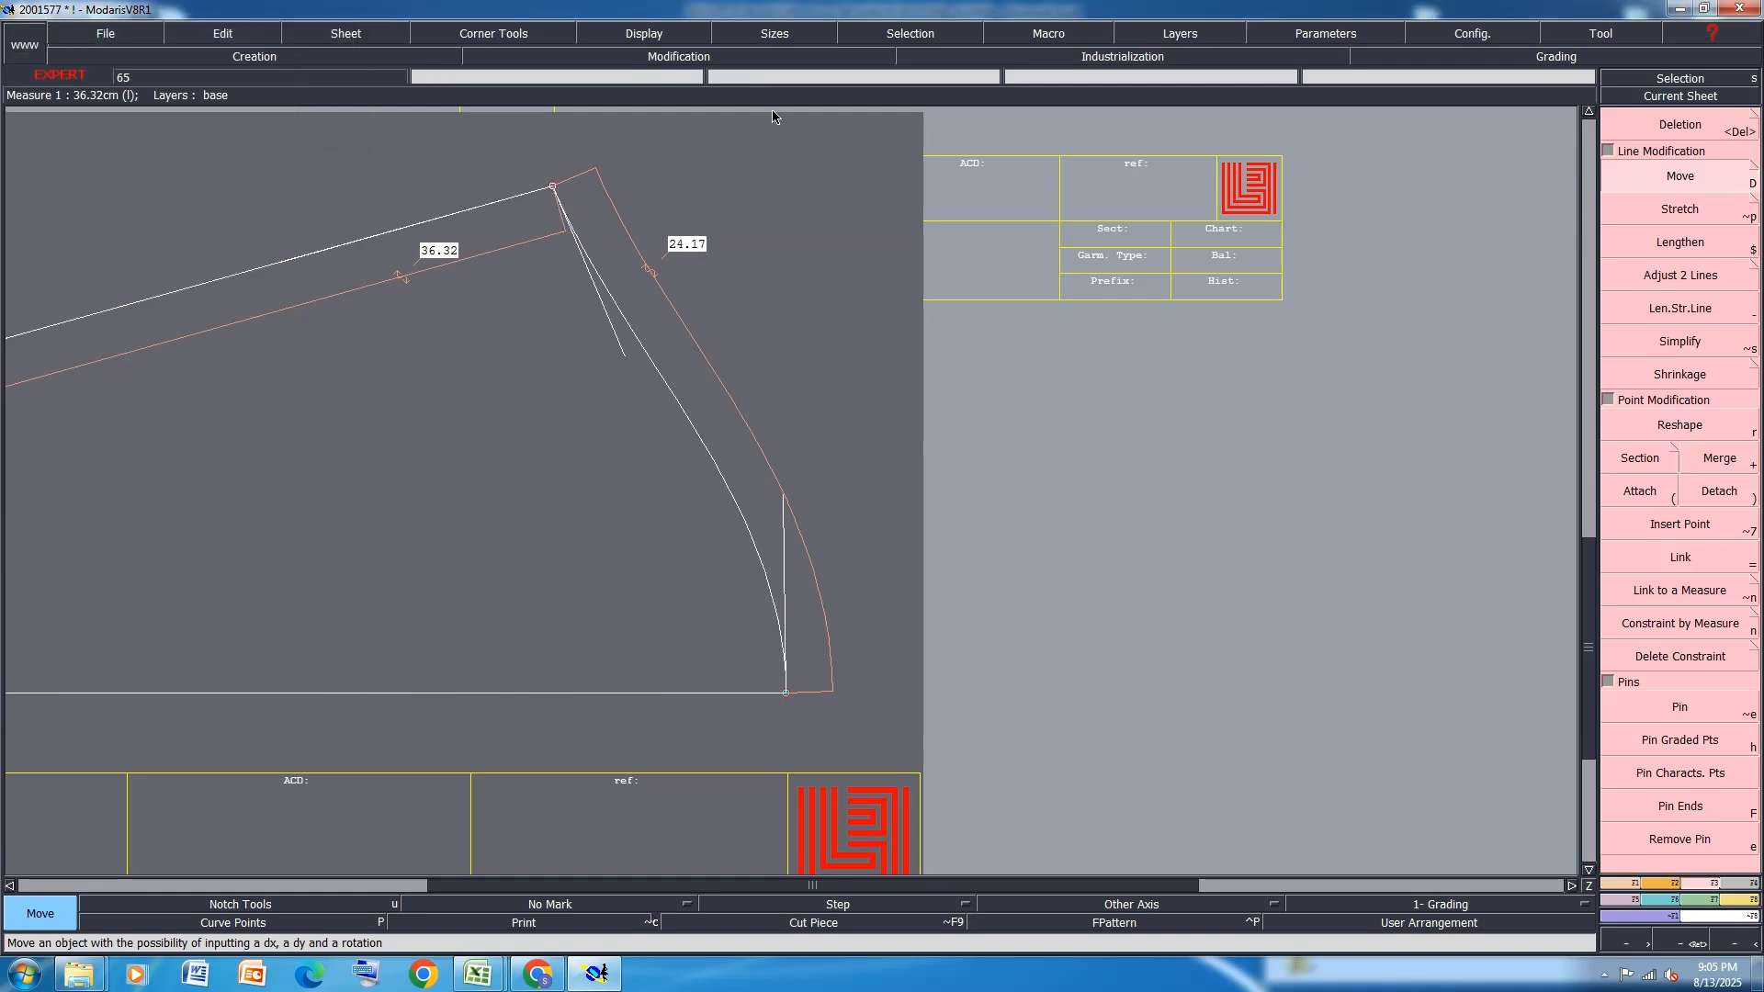
Mirror the cap curve across a symmetry axis on the fold line to check its shape, and undo the mirror and axis
scroll(808, 702, "up", 3)
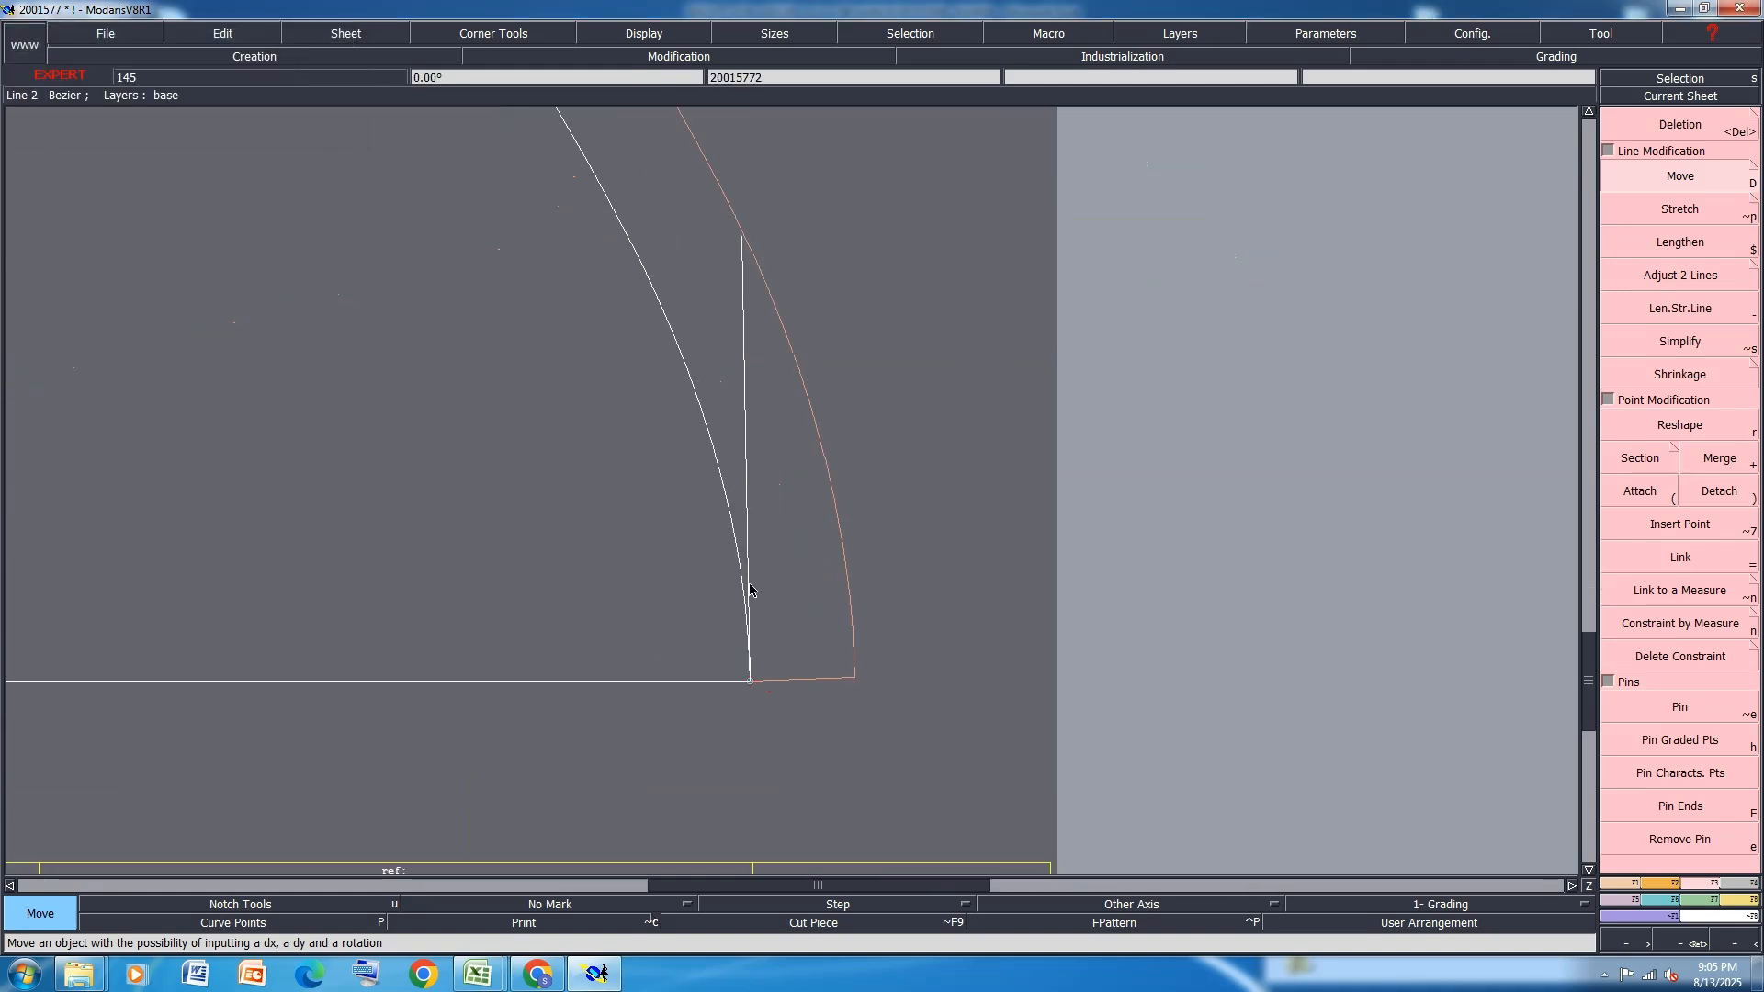
scroll(749, 584, "down", 3)
left_click(1619, 883)
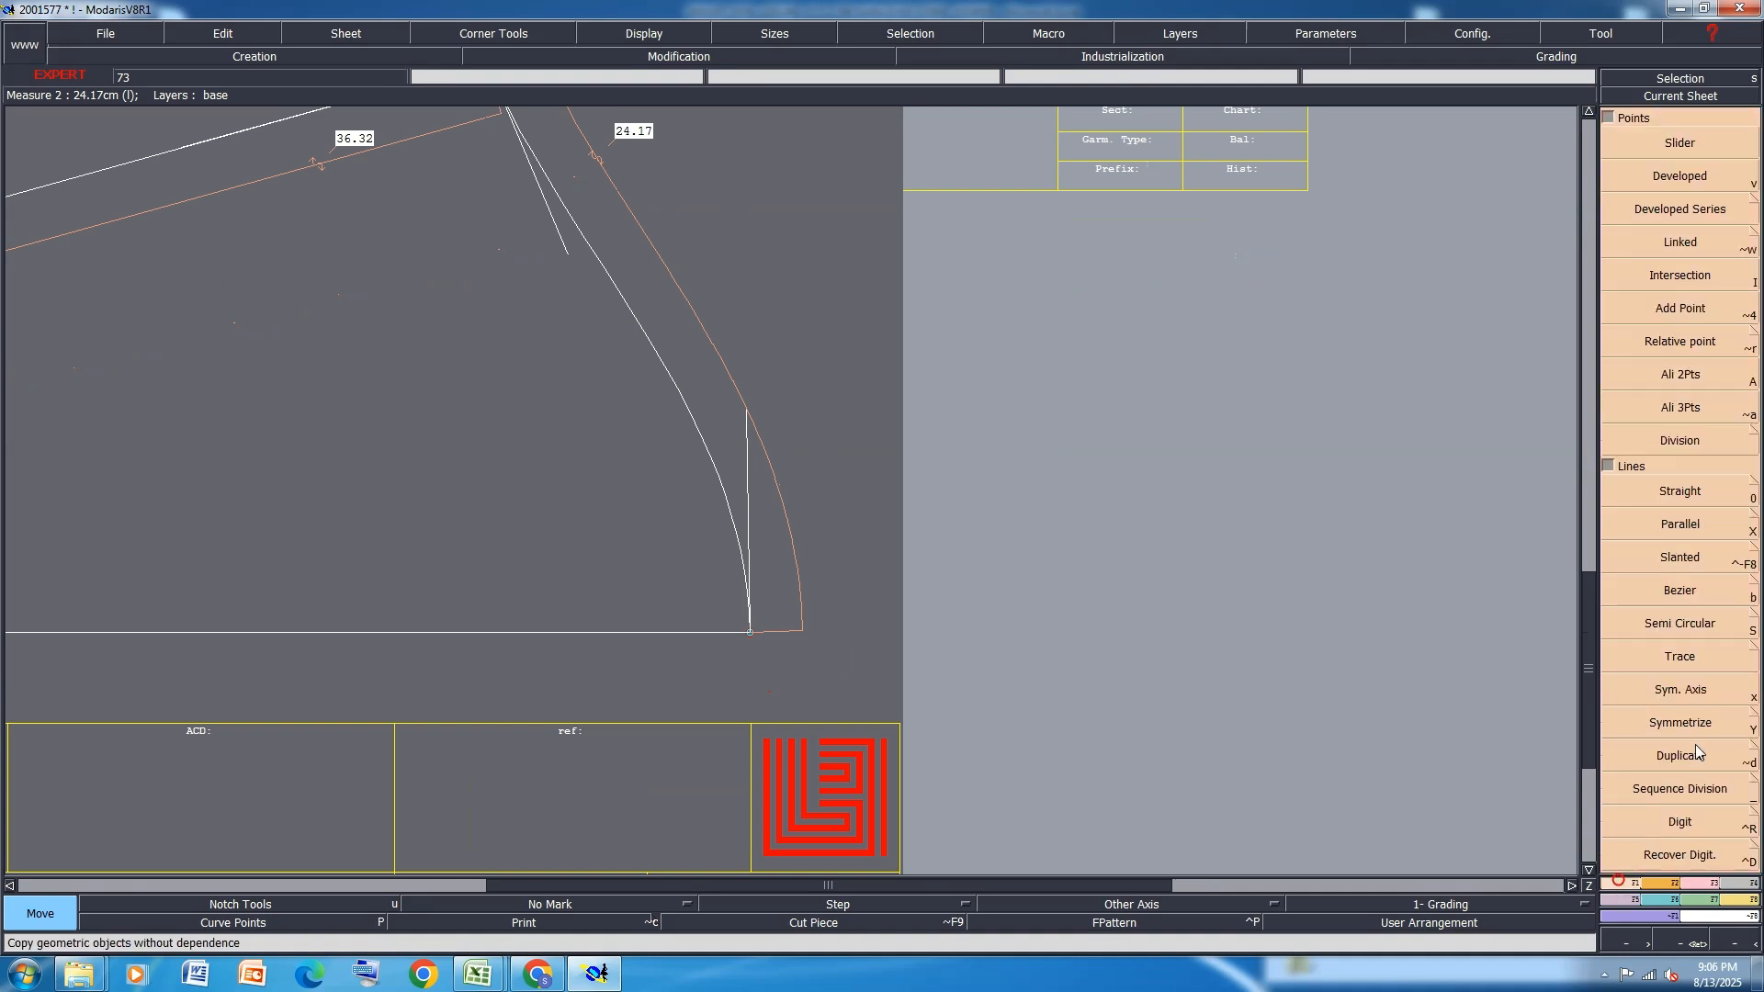
left_click(1693, 687)
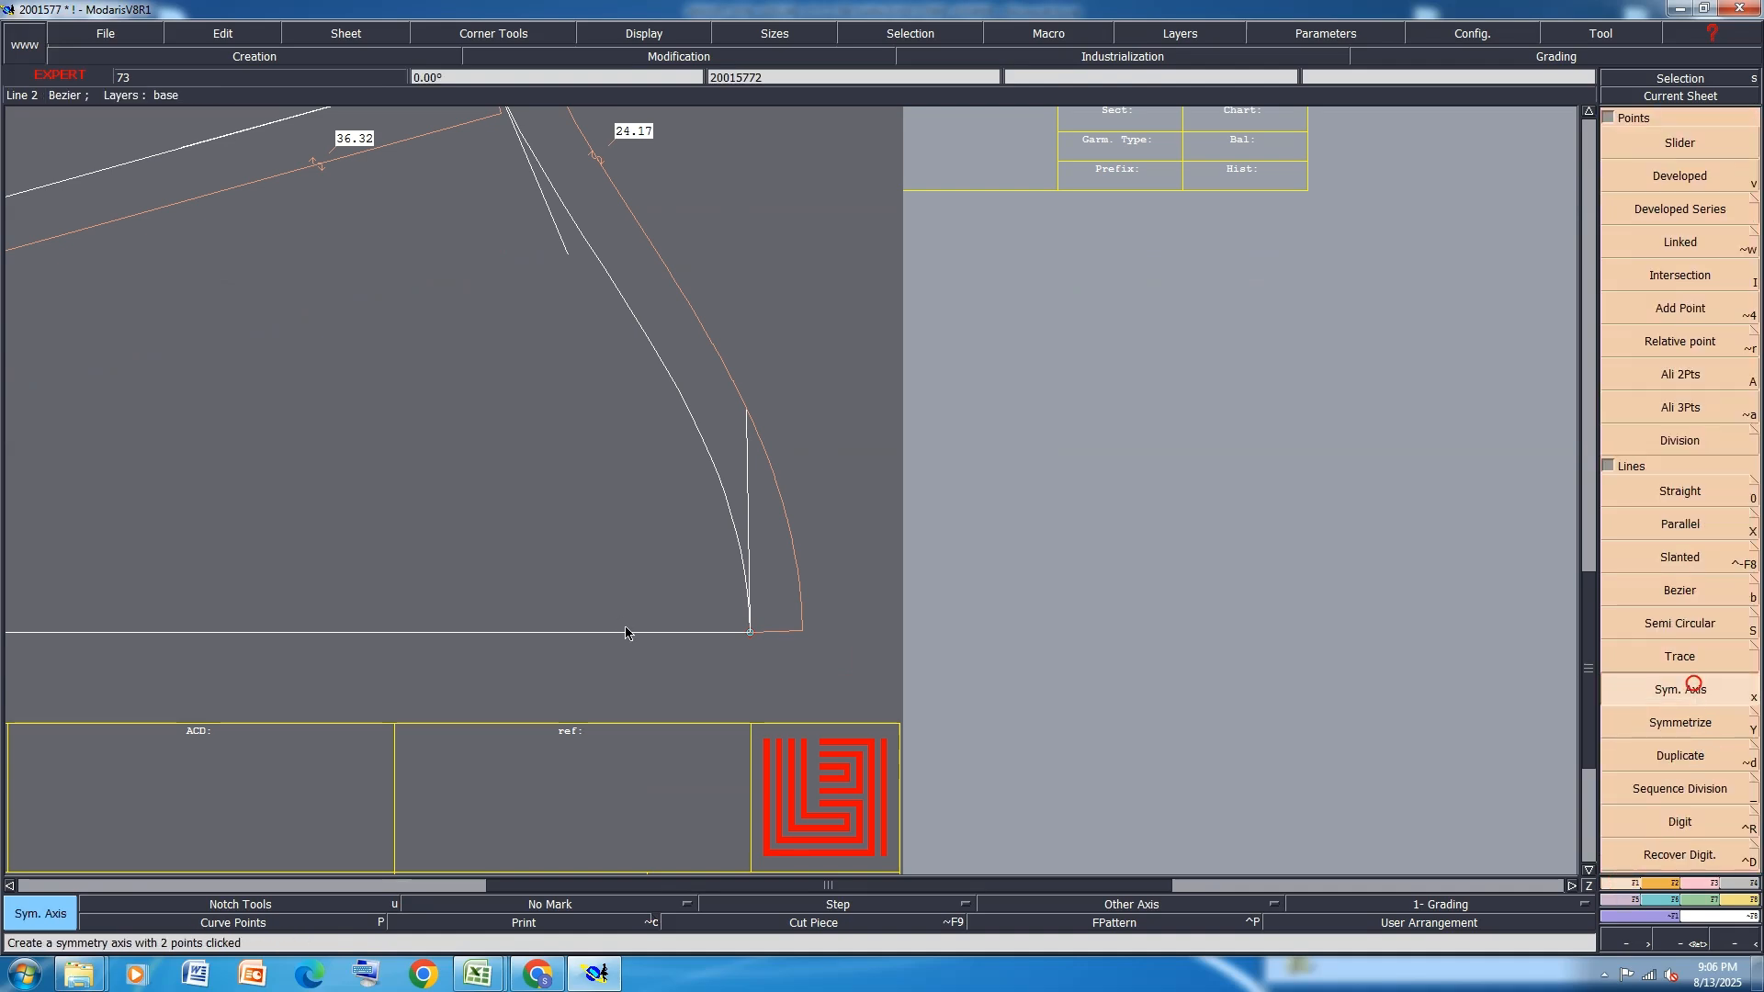
left_click(751, 632)
left_click(646, 633)
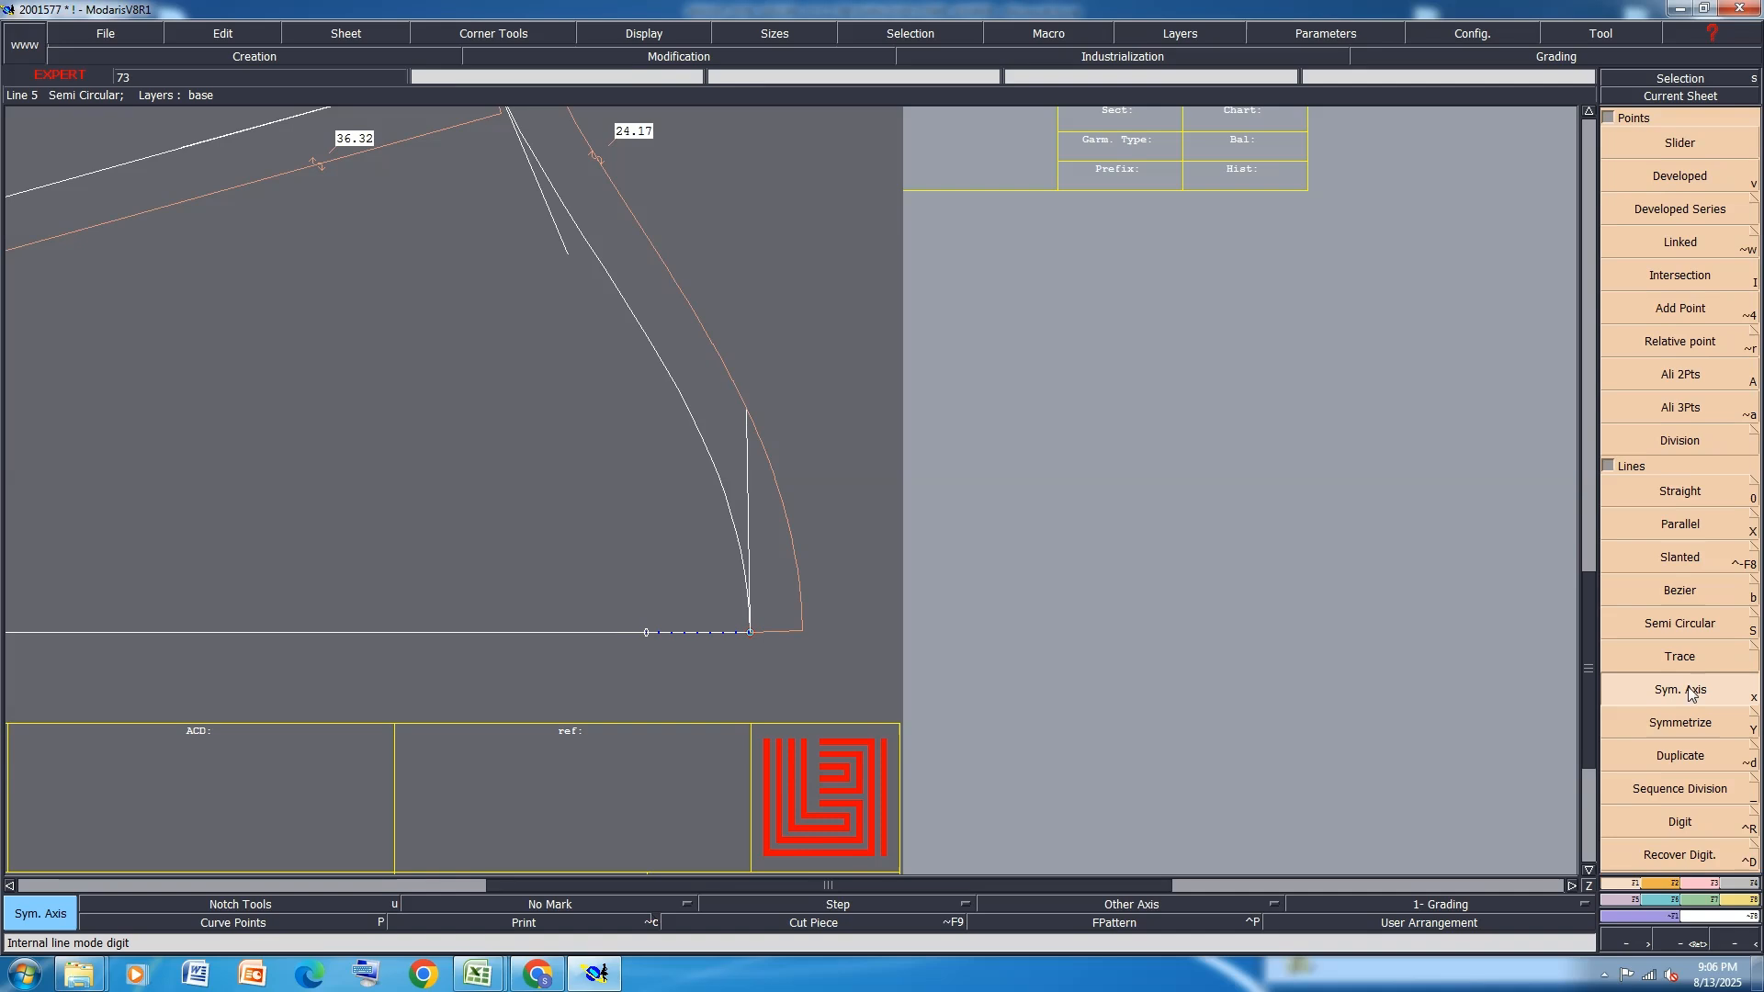
left_click(1680, 722)
left_click(670, 380)
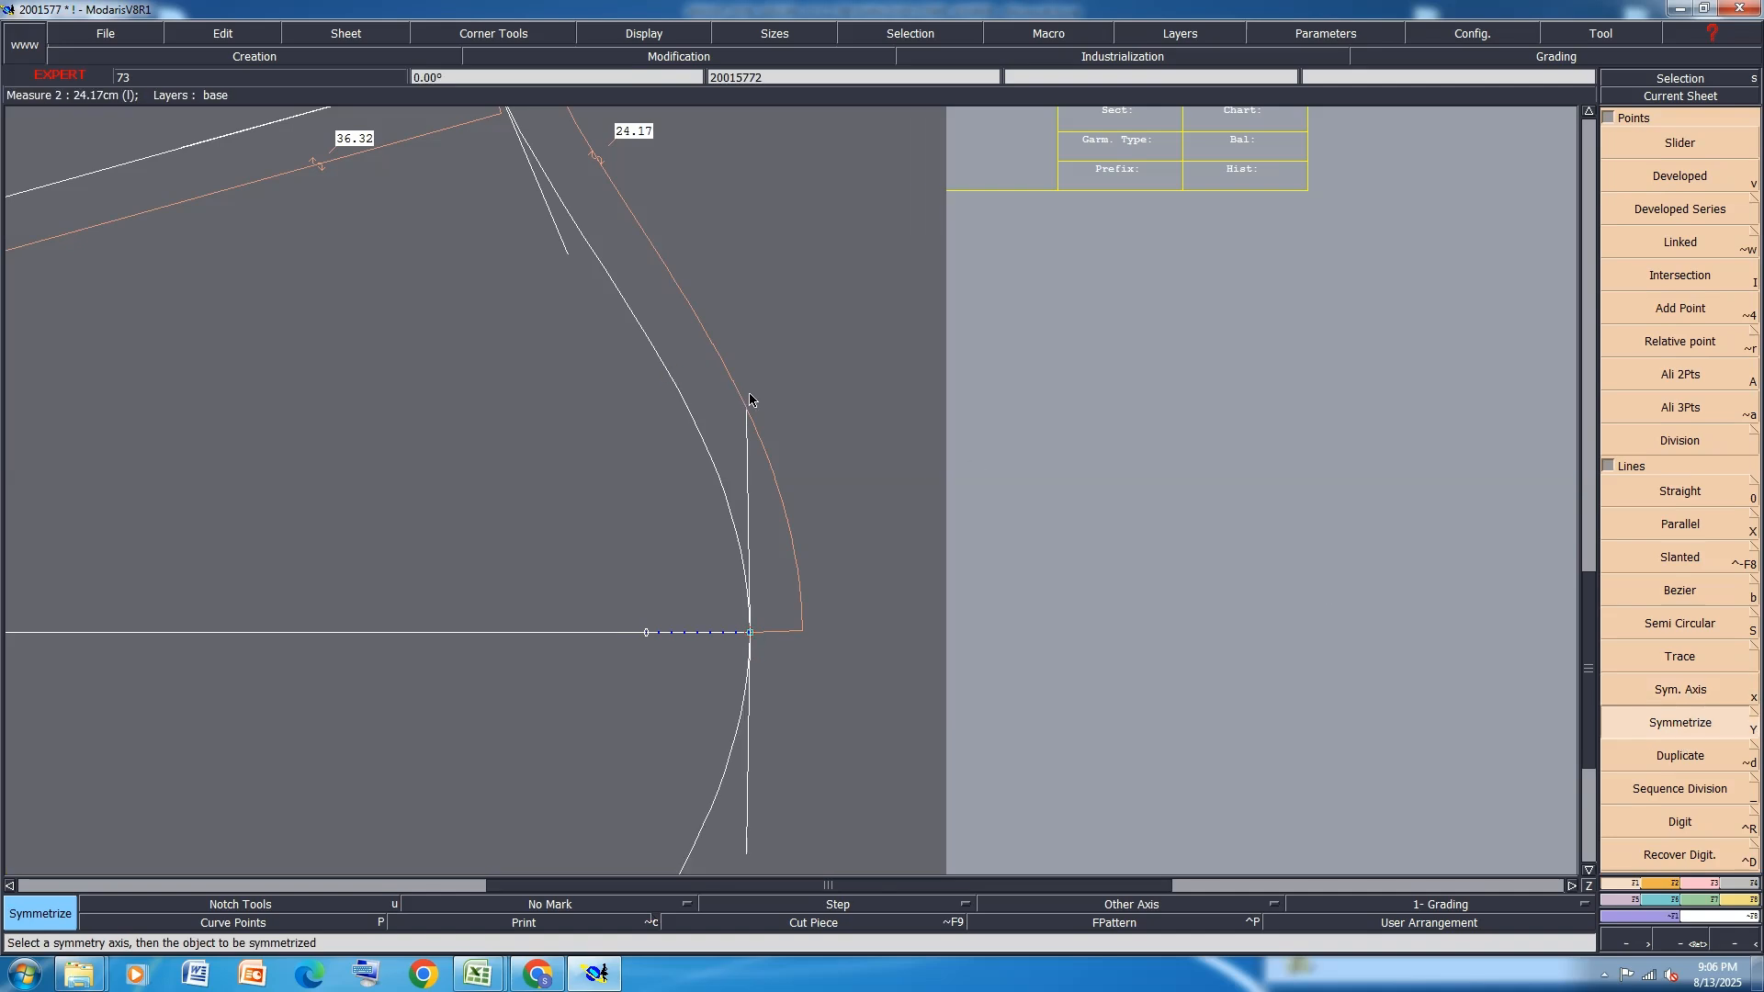
scroll(816, 515, "down", 2)
key("ctrl+z")
key("ctrl+z")
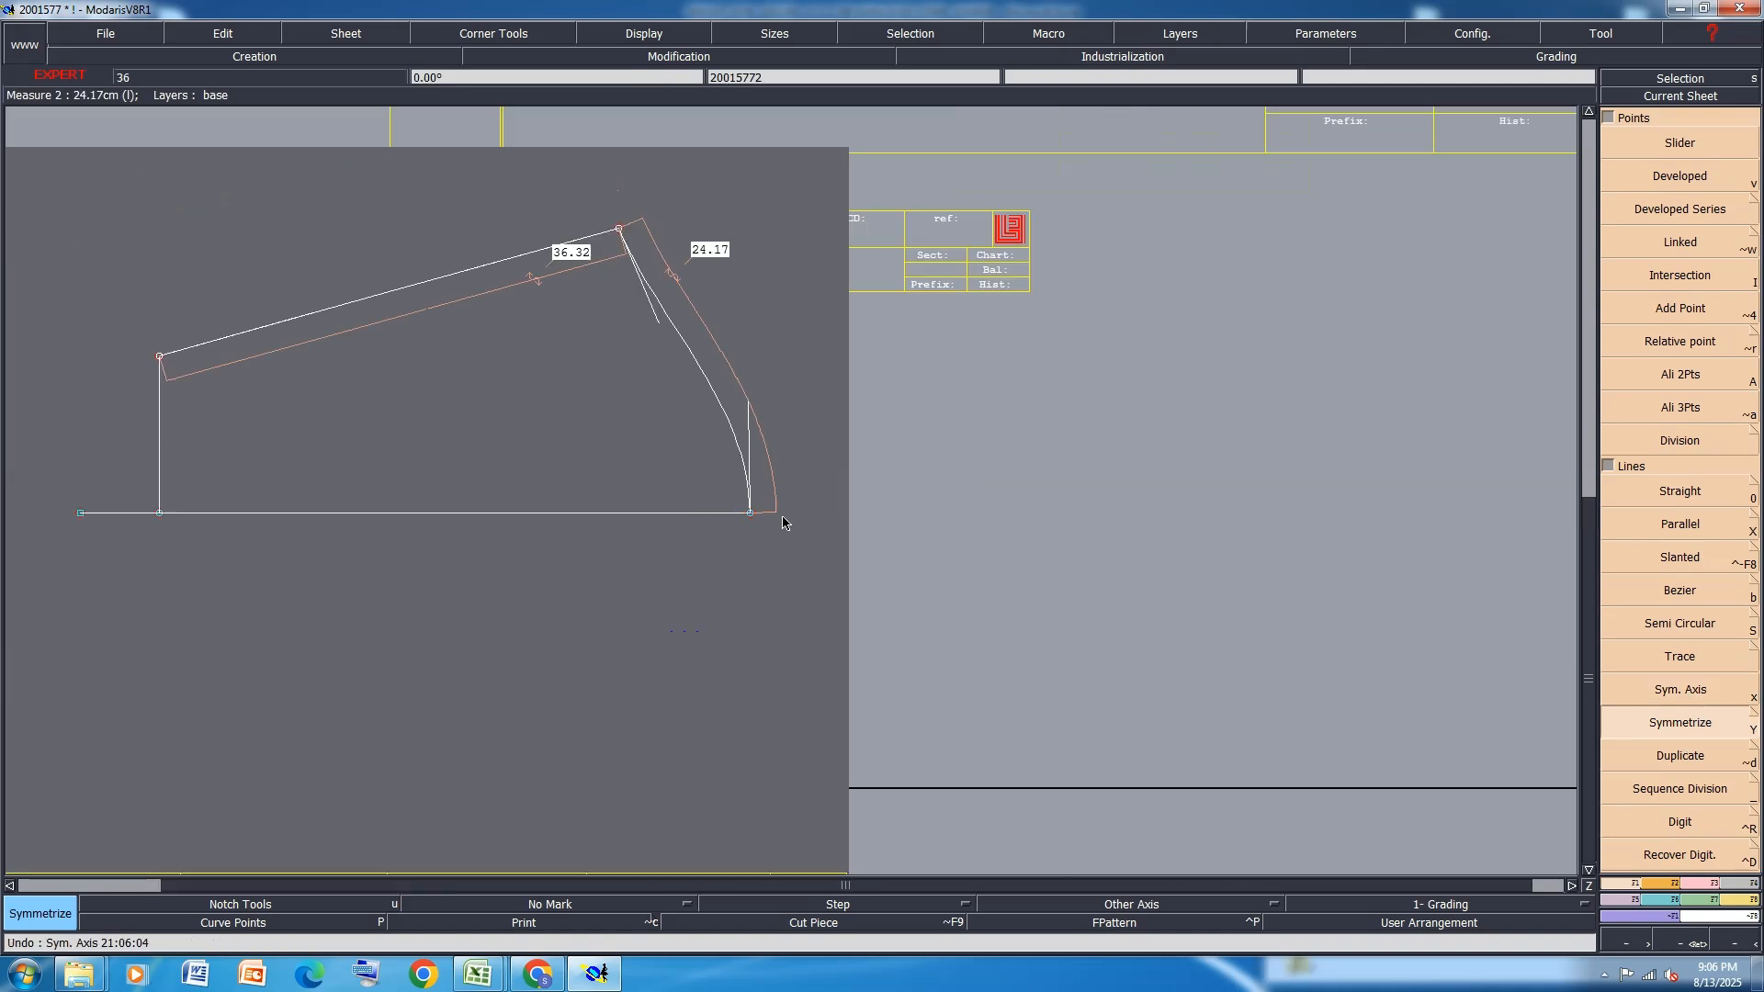
Save the model and delete the length measure along the sleeve's underarm seam
key("ctrl+s")
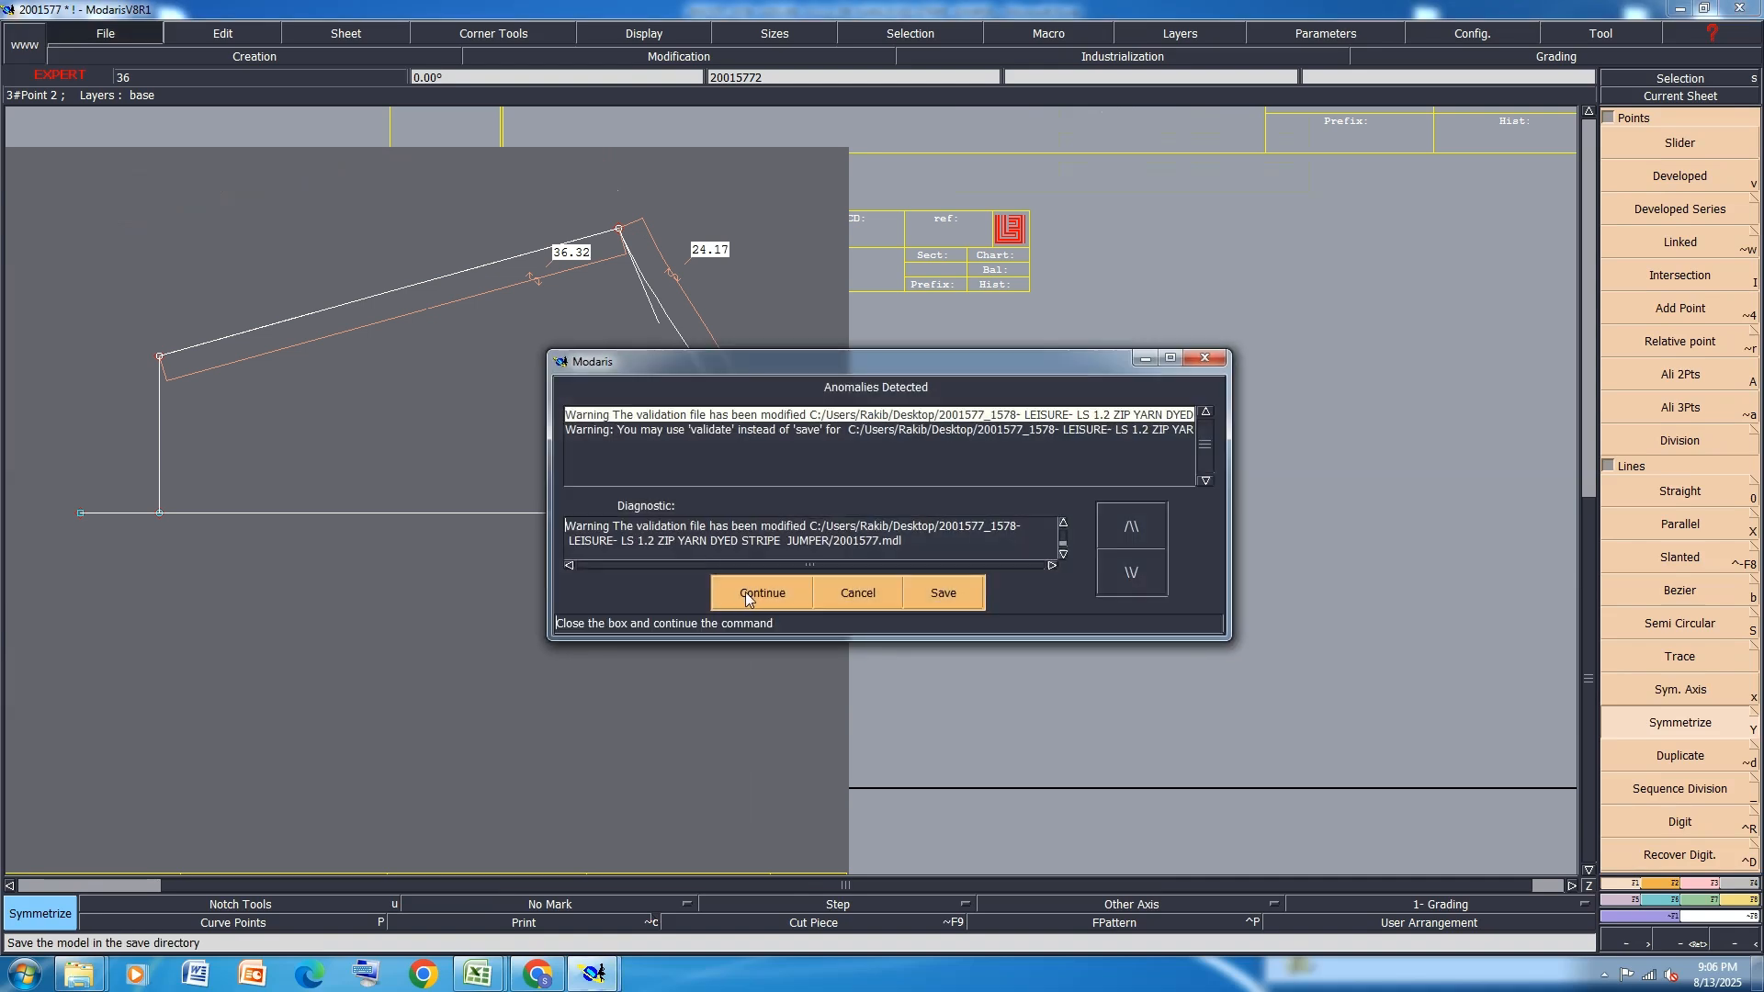
left_click(743, 597)
key("Delete")
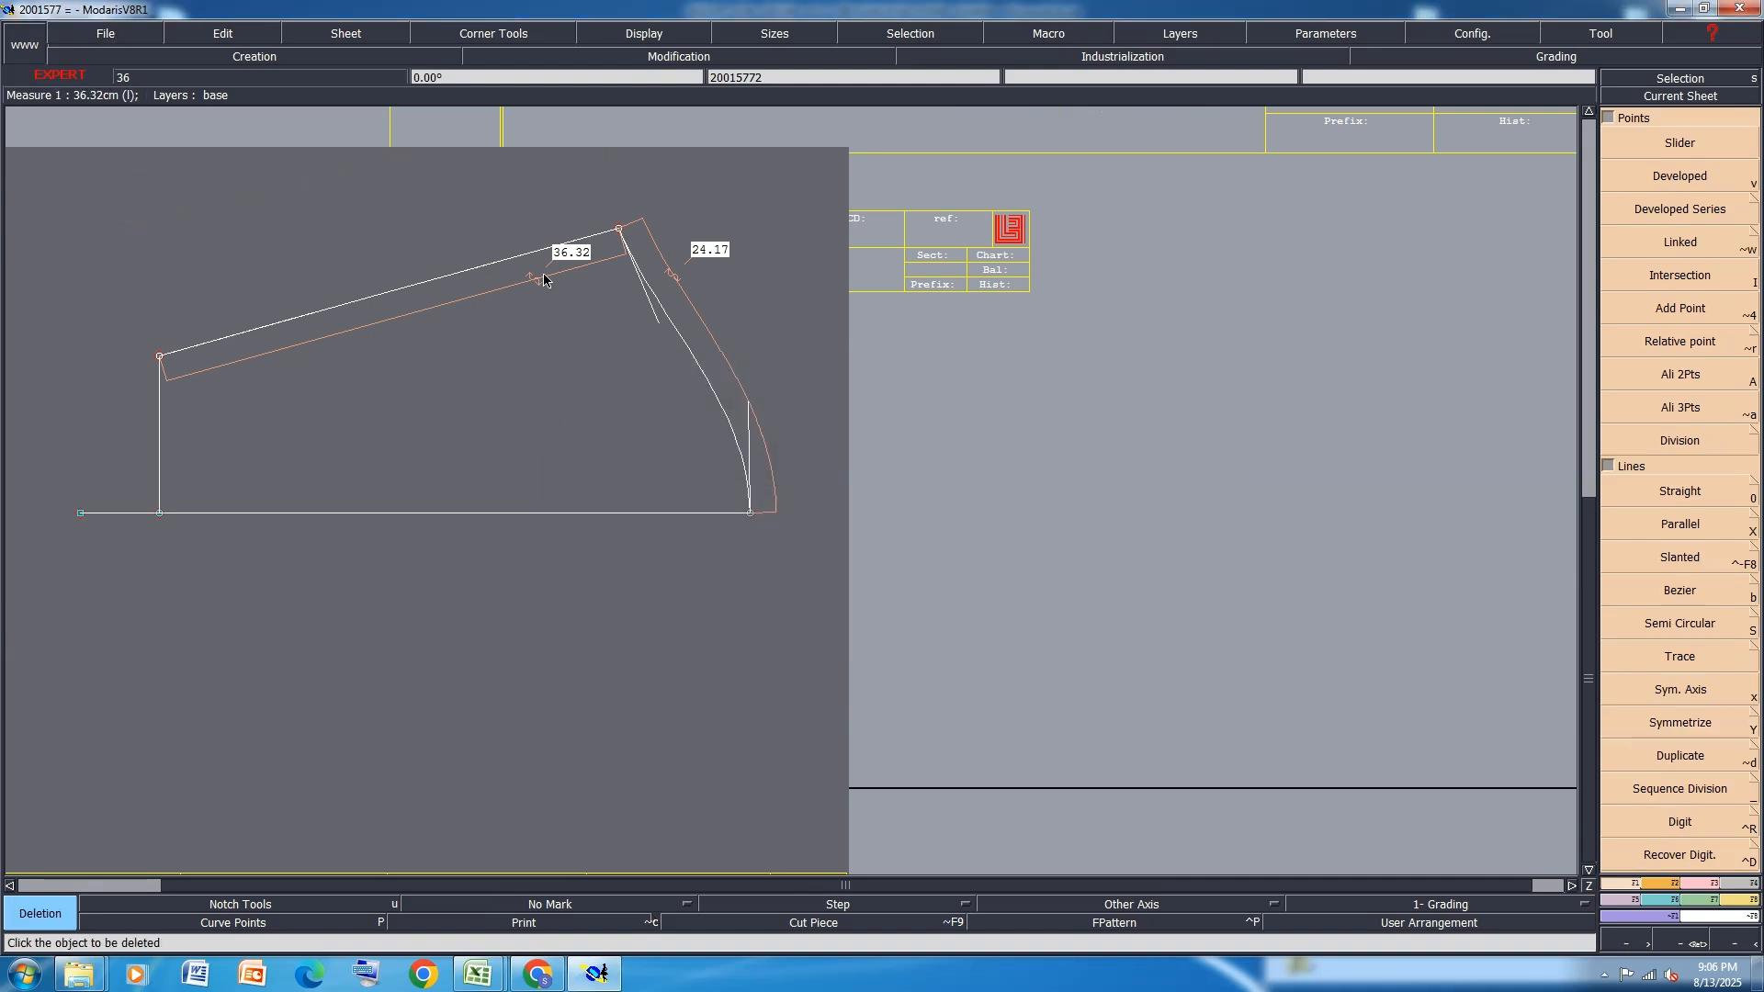
left_click(543, 278)
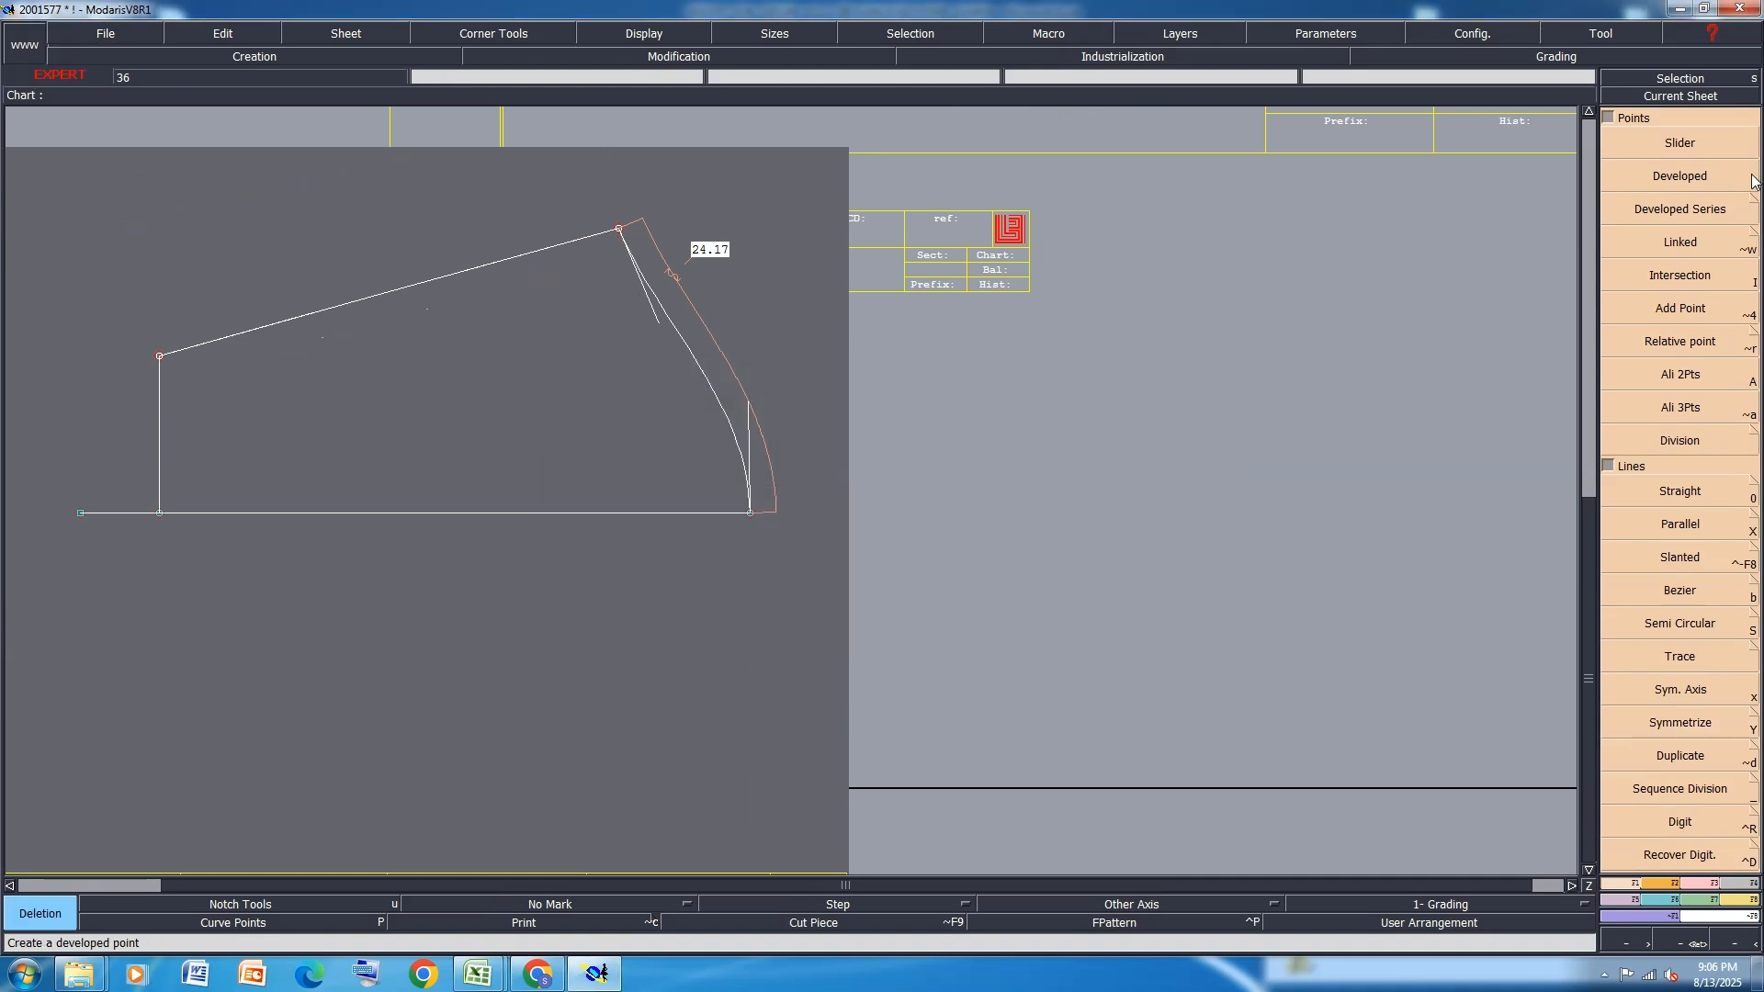
Raise the sleeve's underarm point by ShiftY 0.2 cm, keeping its horizontal position
key("F3")
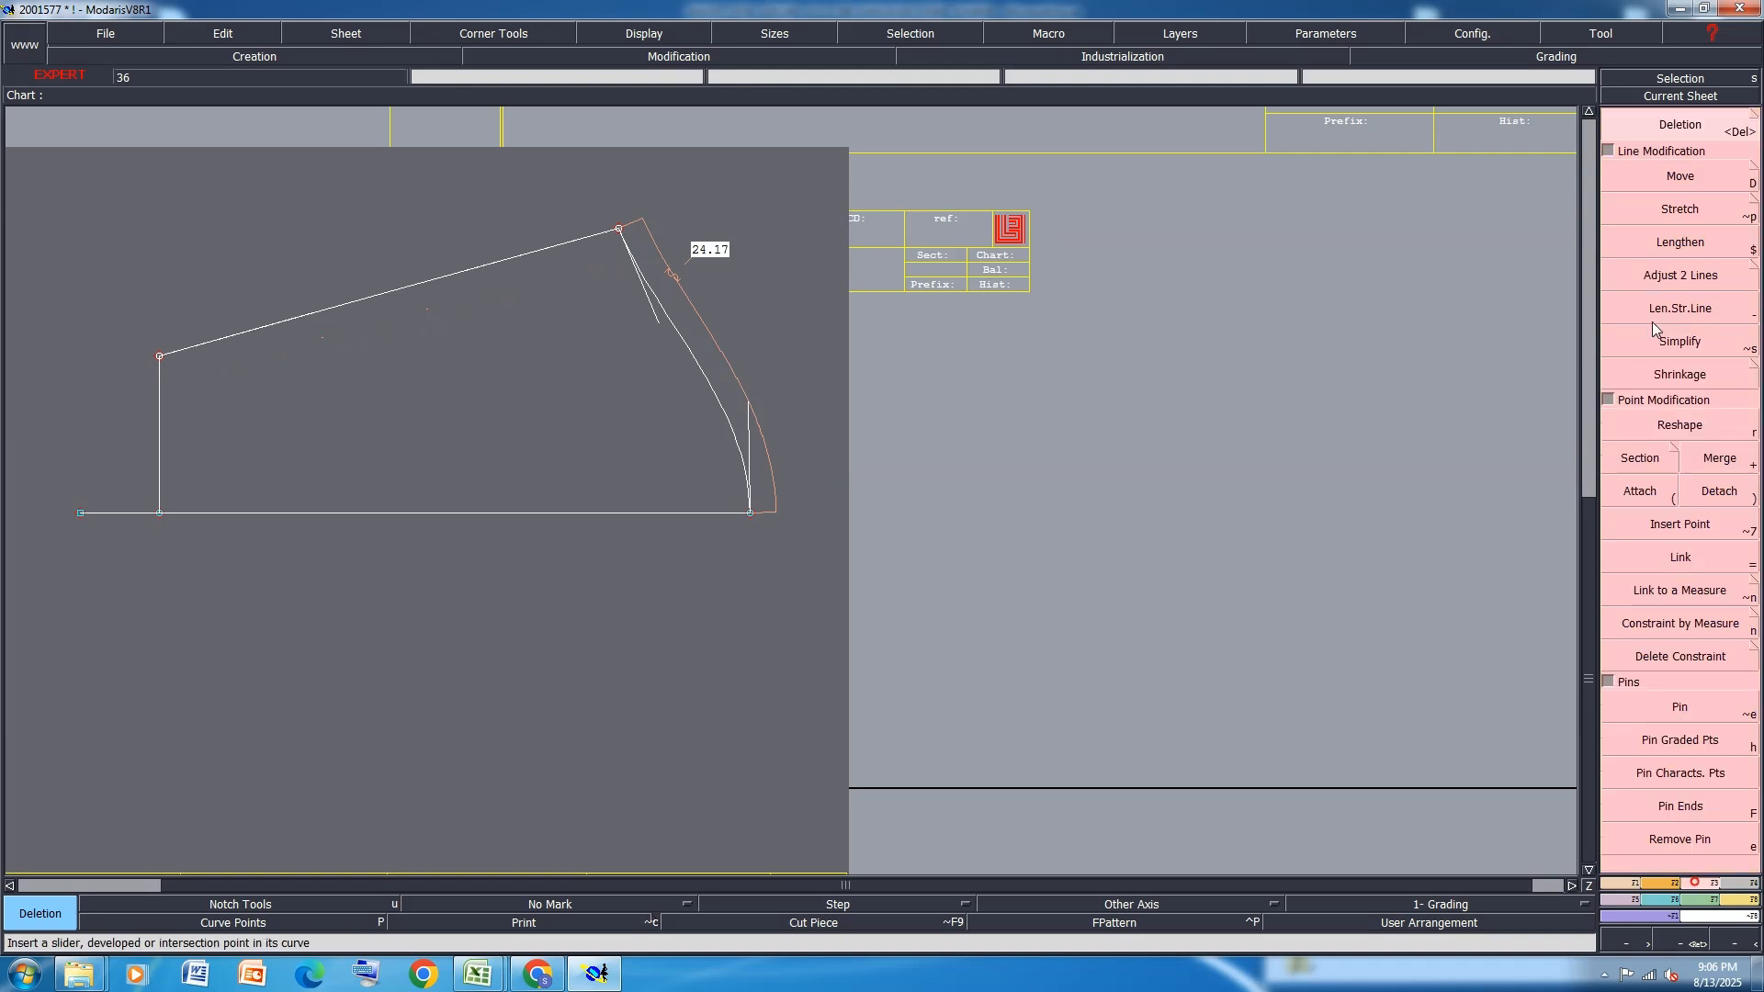
left_click(1680, 176)
left_click(619, 229)
key("Down")
key("Down")
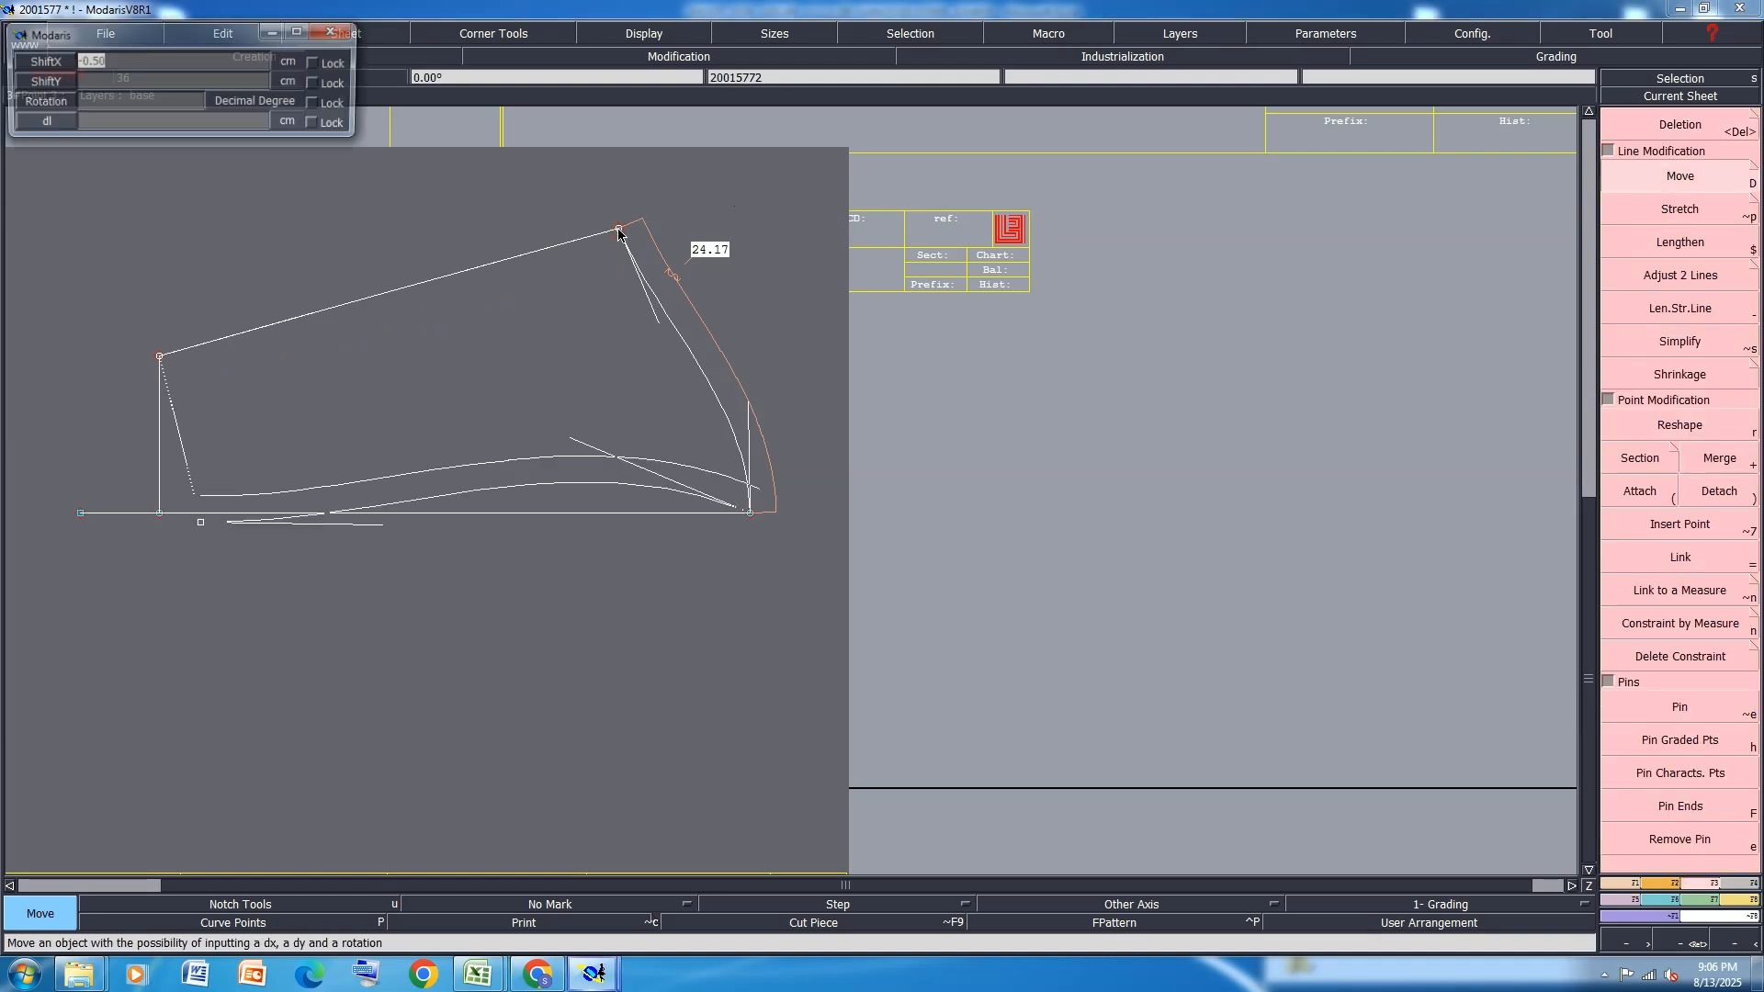
type(".2")
key("Return")
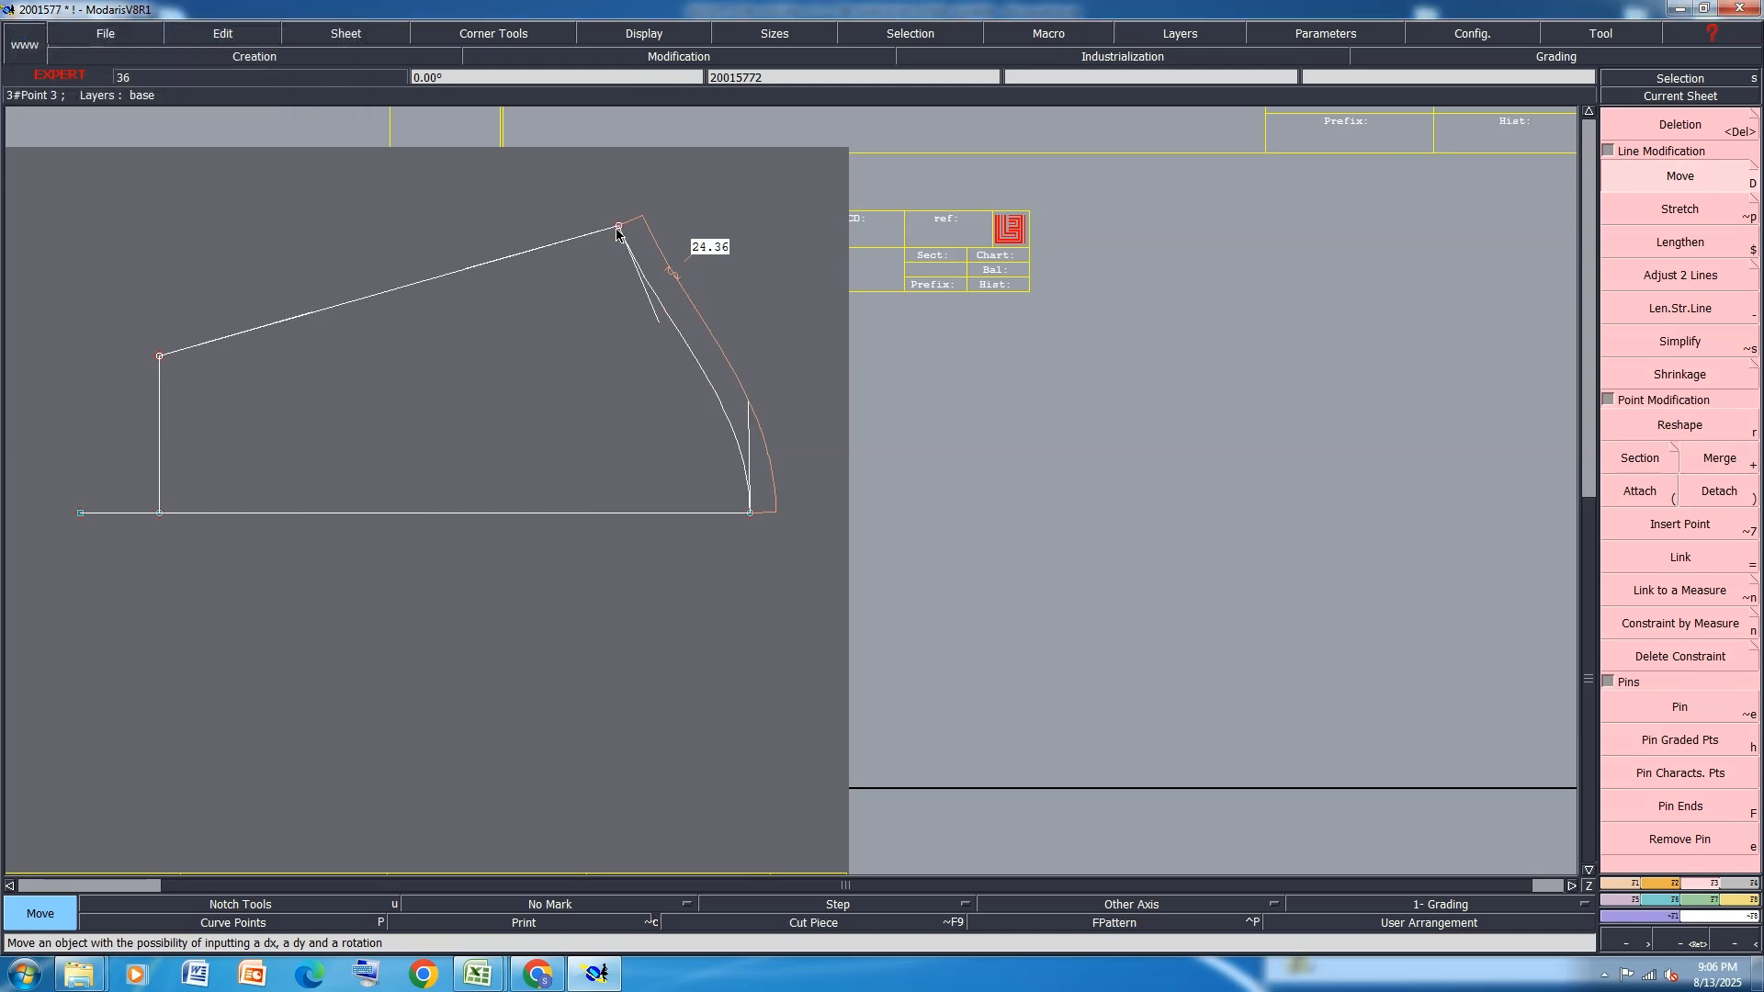
Mirror the cap curve across a symmetry axis on the underarm seam to check its shape, and undo the mirror and axis
key("shift+s")
left_click(618, 229)
left_click(551, 245)
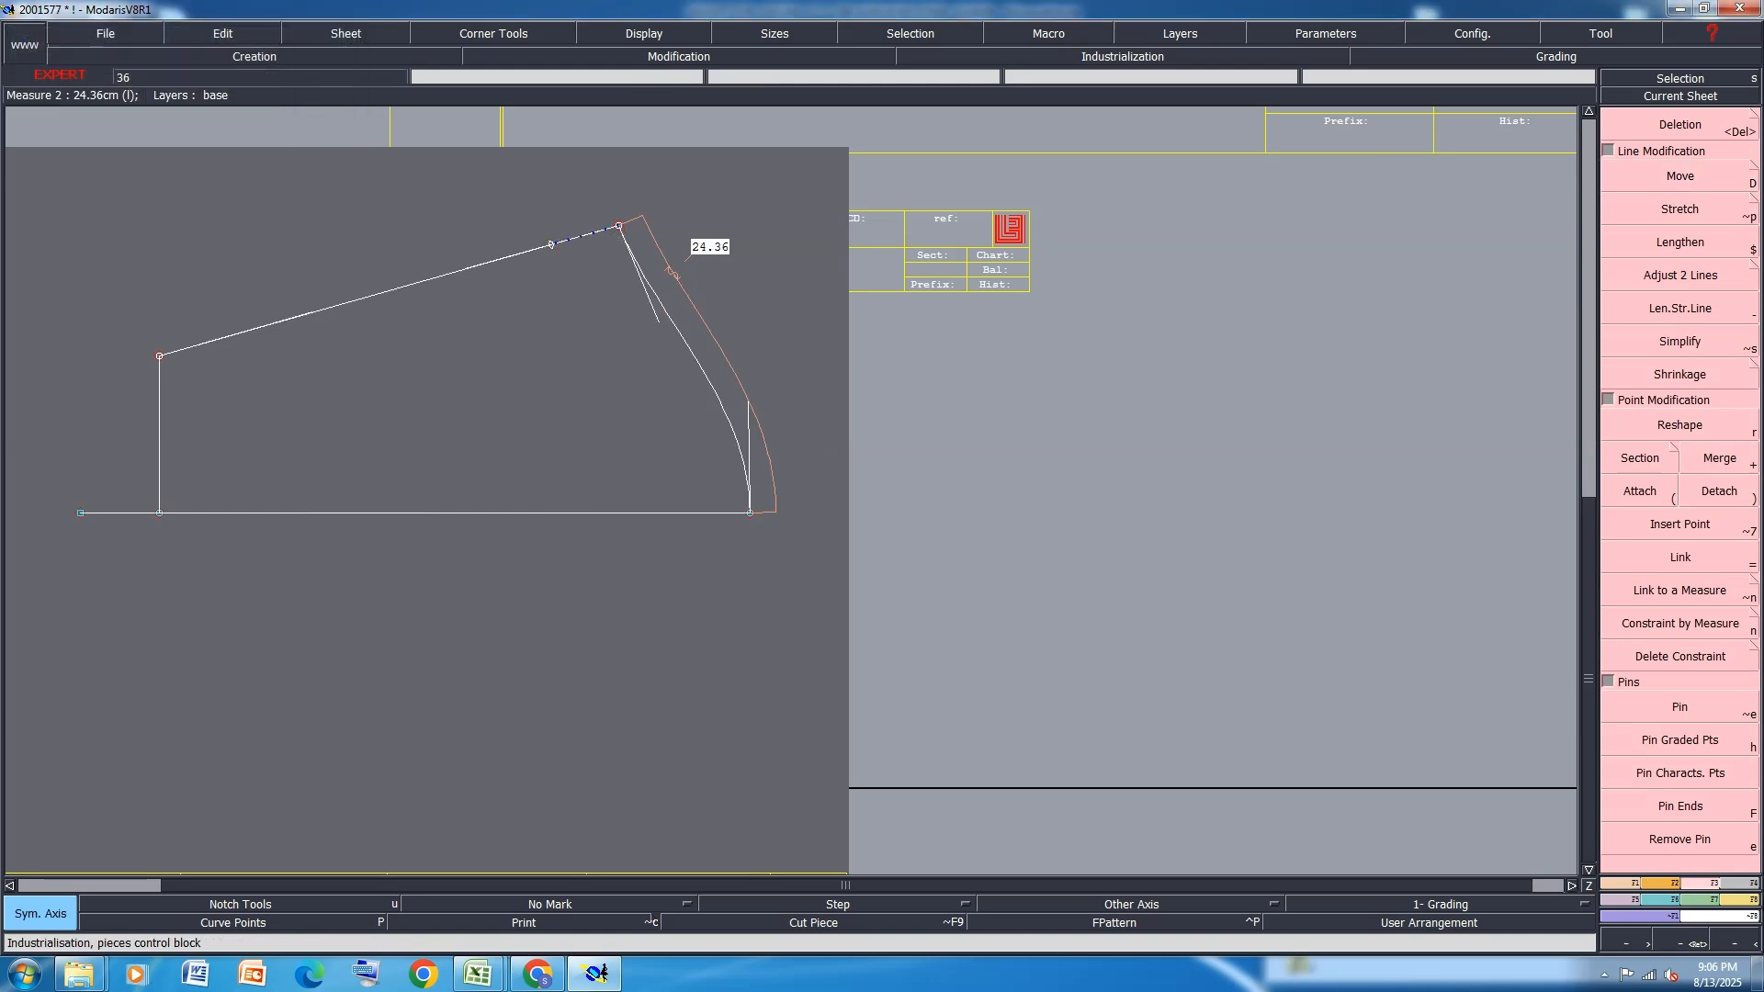
left_click(1626, 884)
left_click(1654, 723)
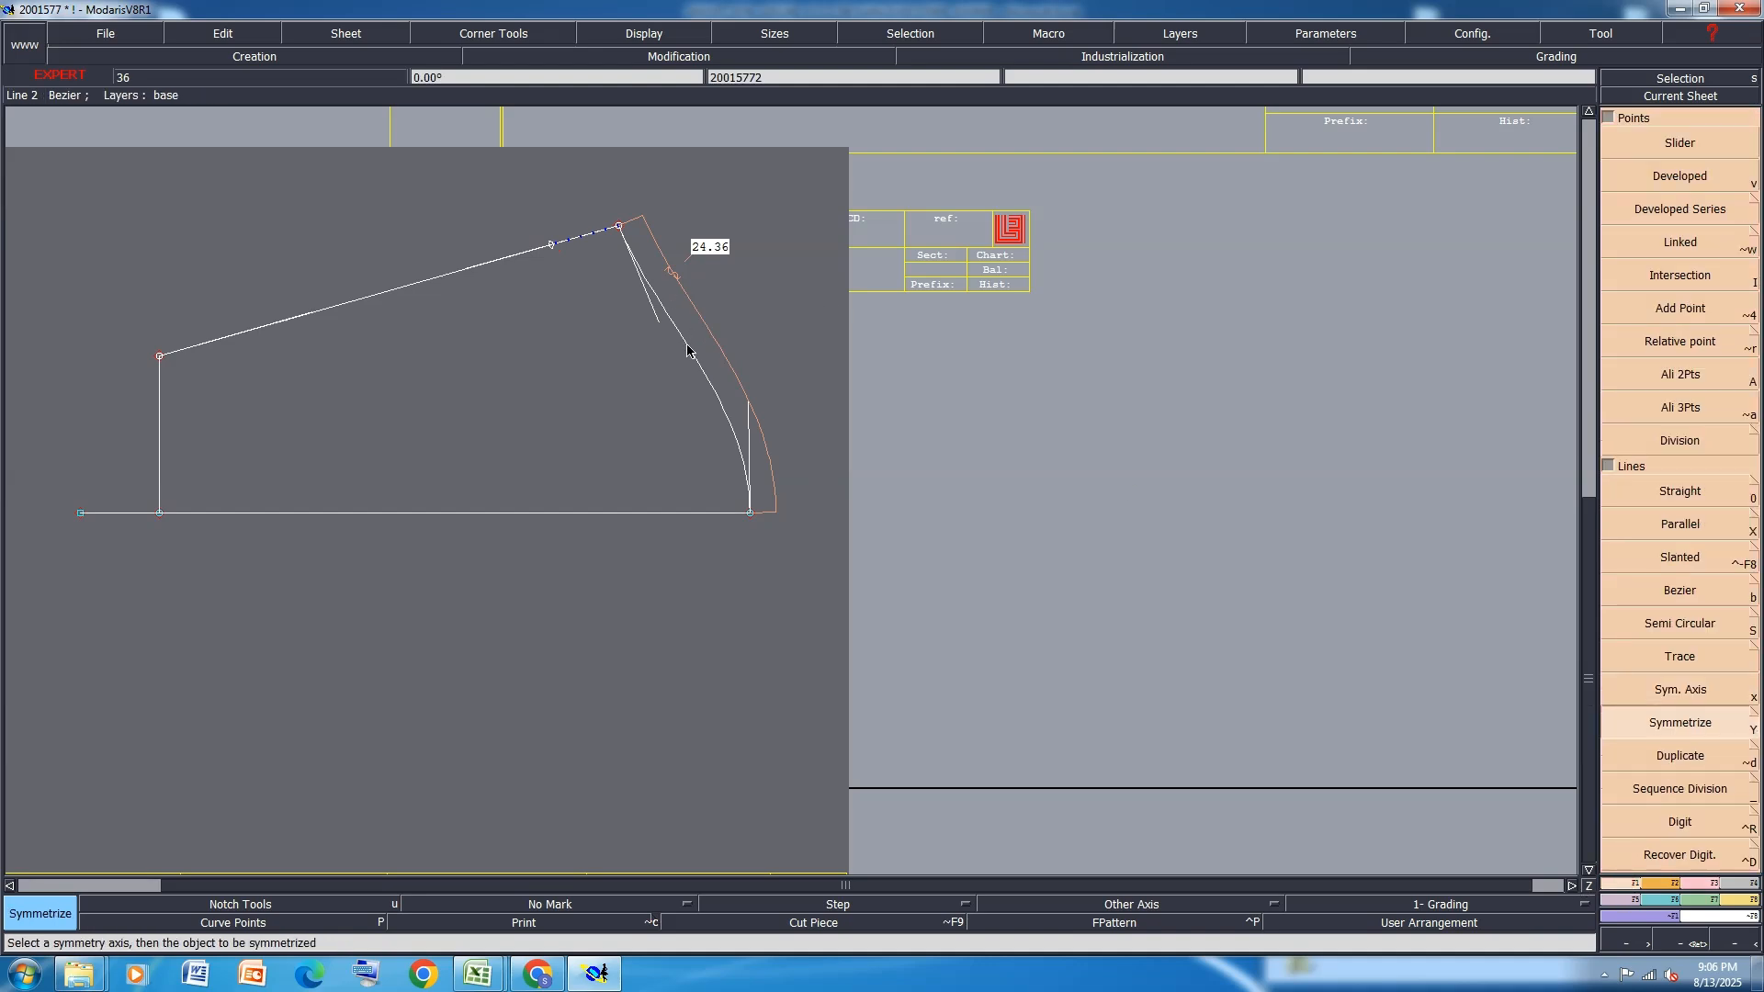
left_click(689, 345)
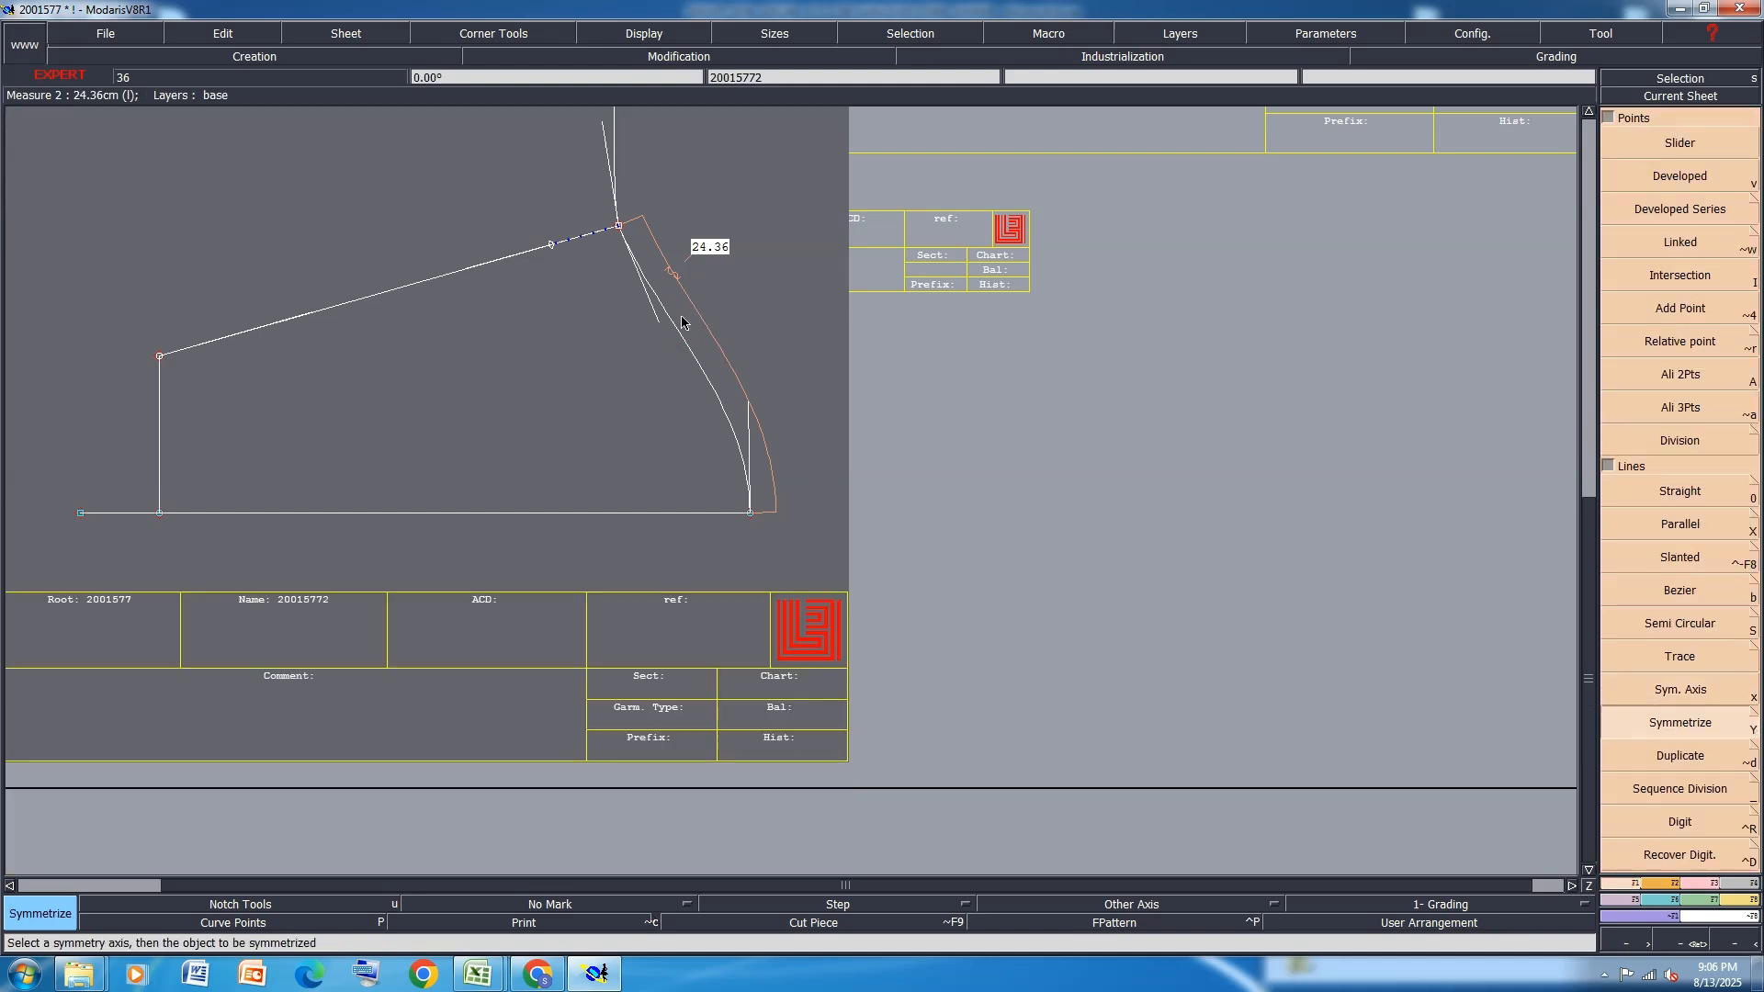
key("ctrl+z")
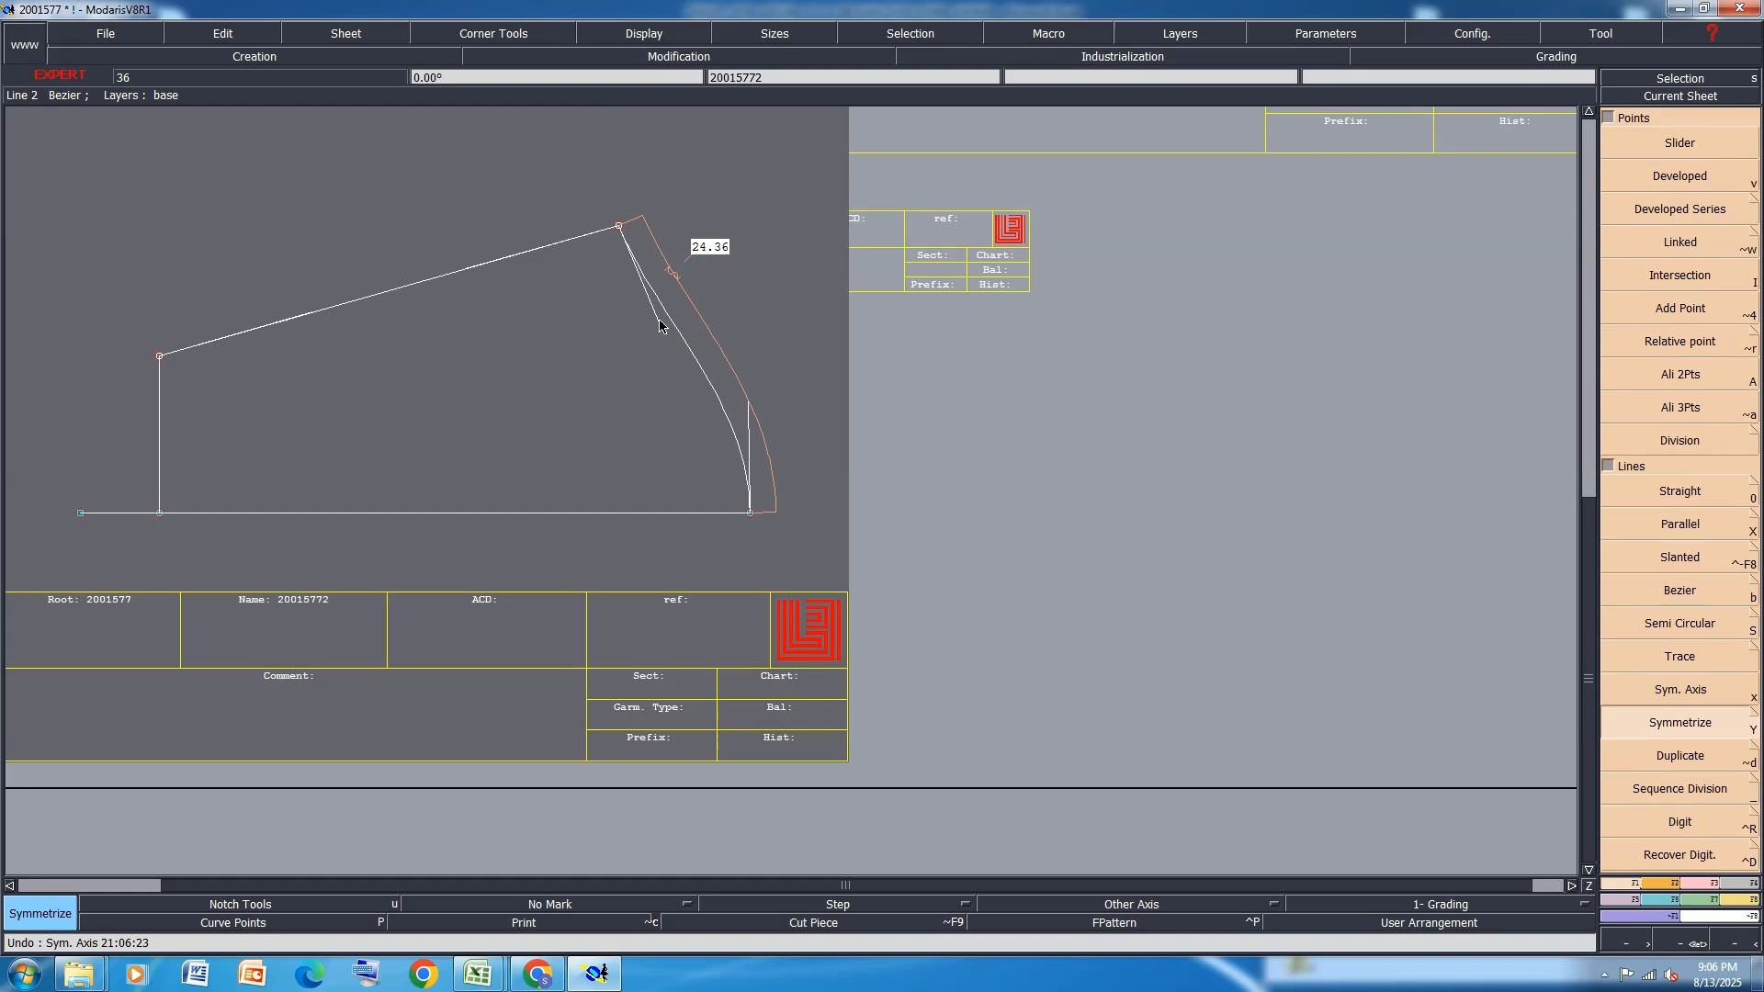
Pull the cap curve's underarm handle inward, realign its fold-line handle perpendicular to the fold, and save the model
key("r")
left_click(659, 318)
left_click(646, 319)
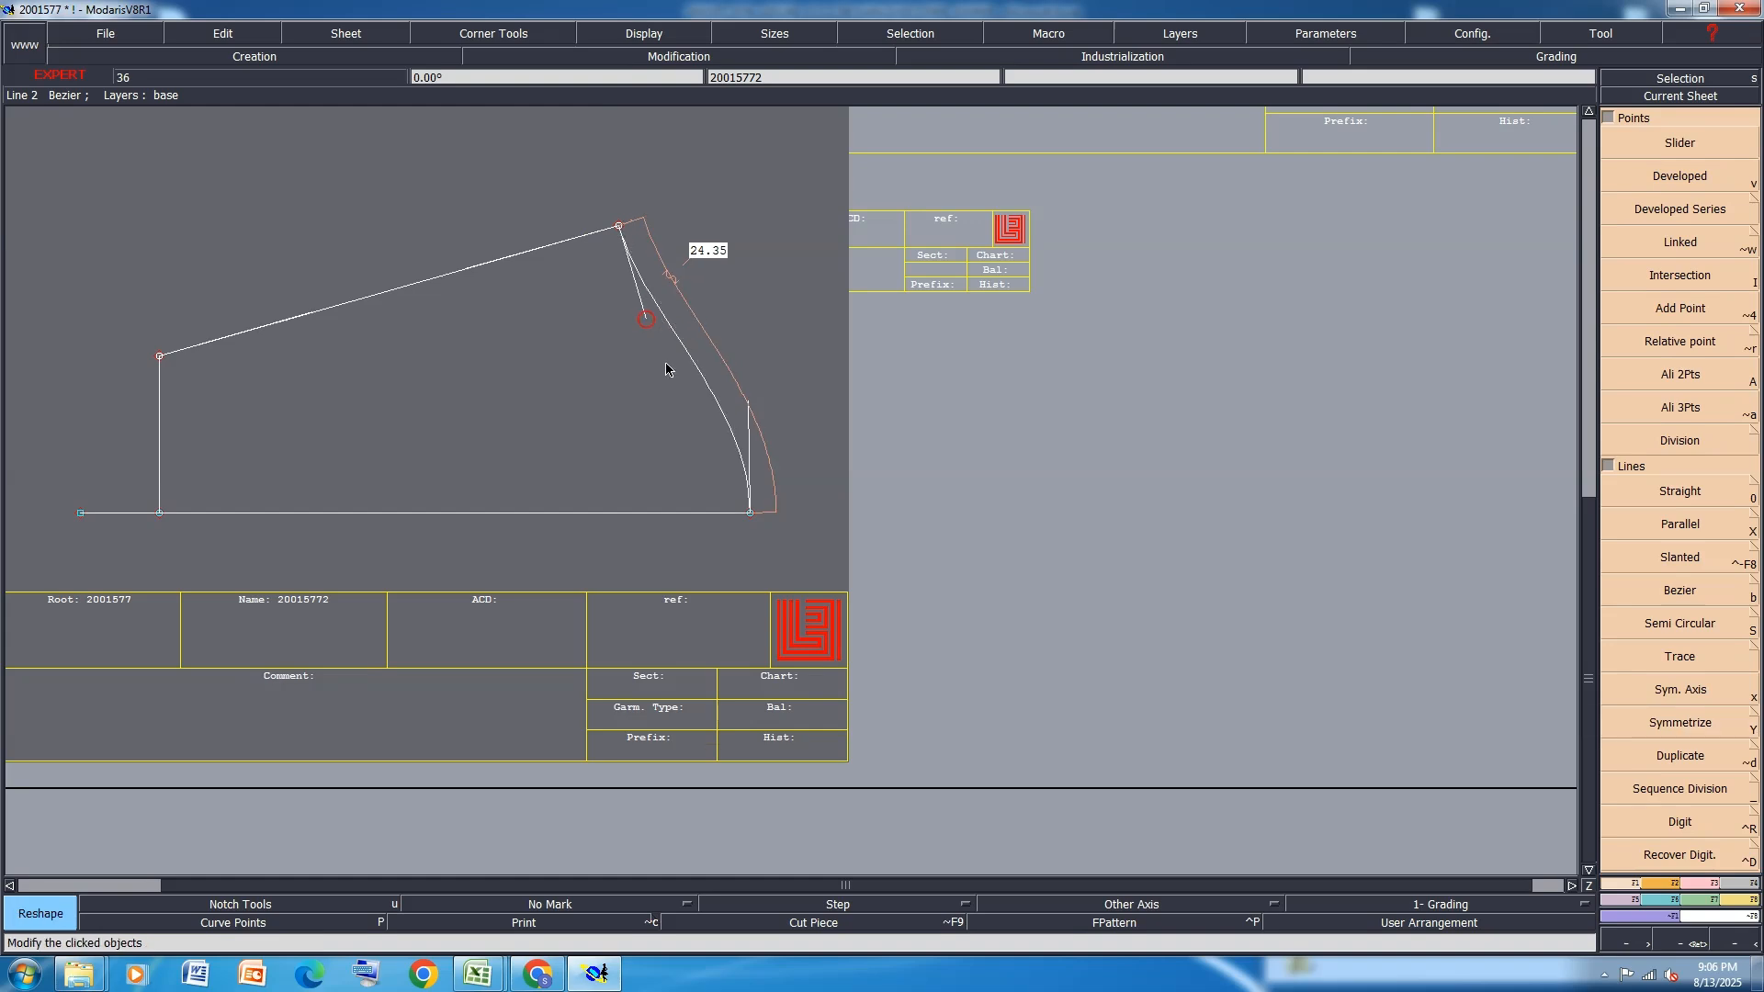
scroll(739, 438, "up", 2)
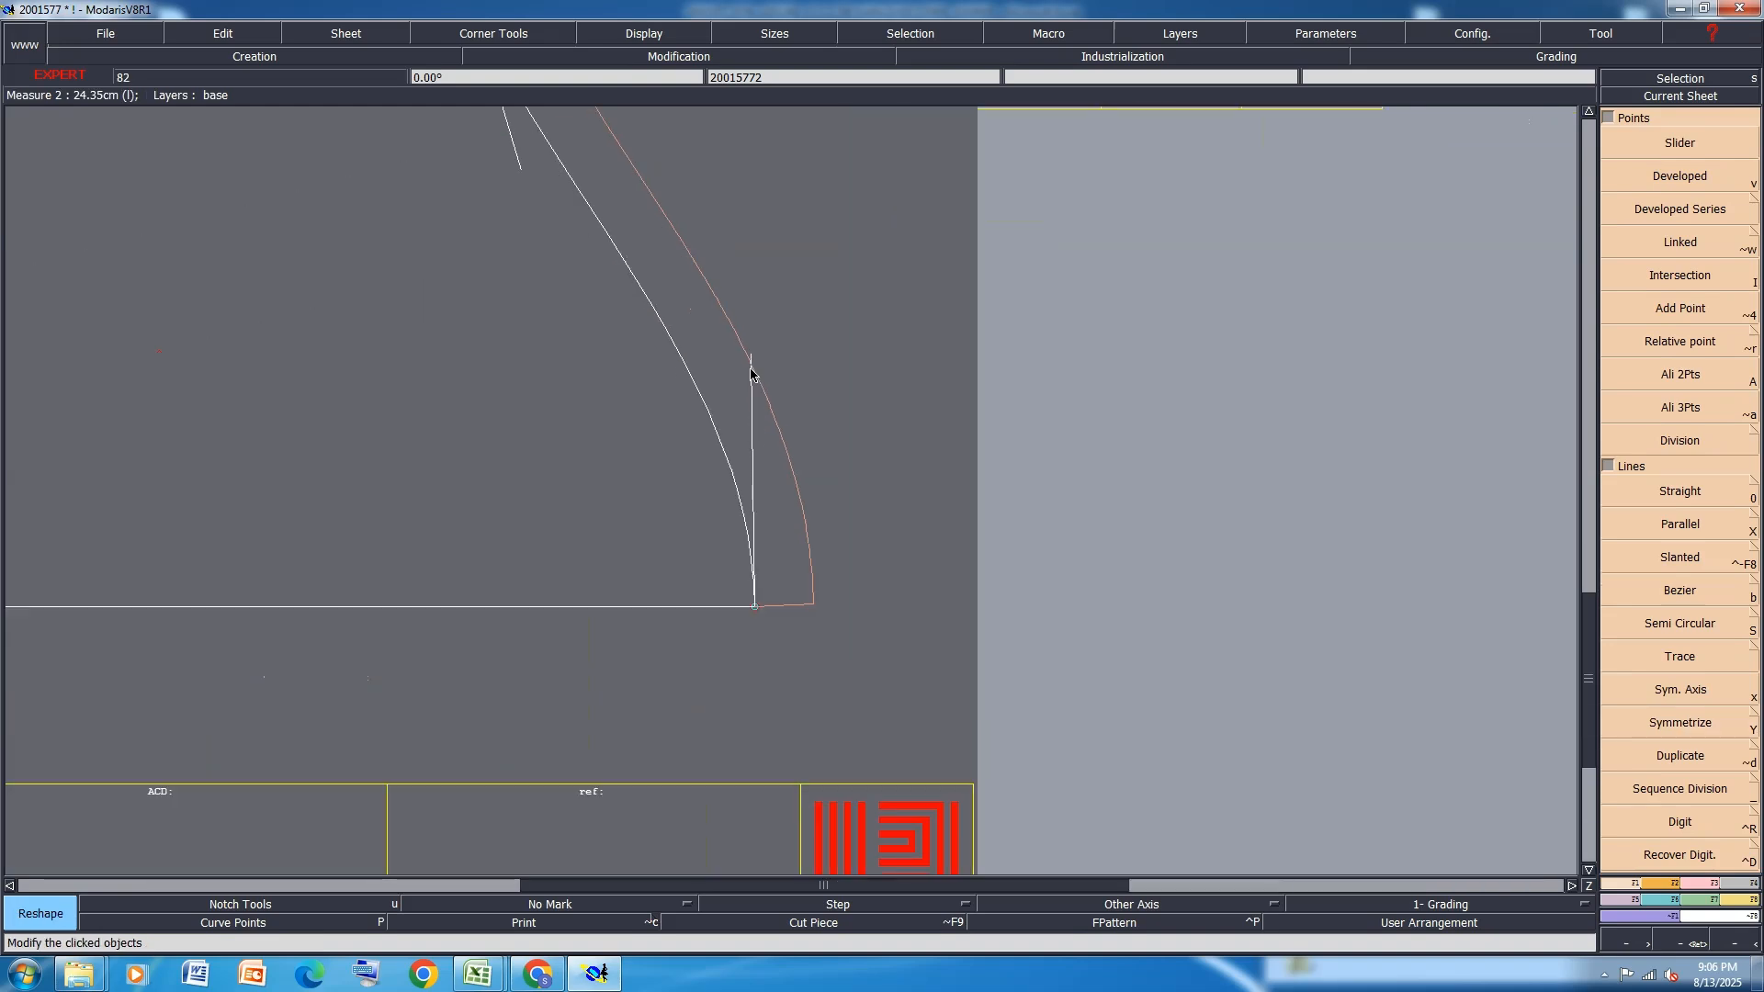
left_click(751, 354)
left_click(755, 352)
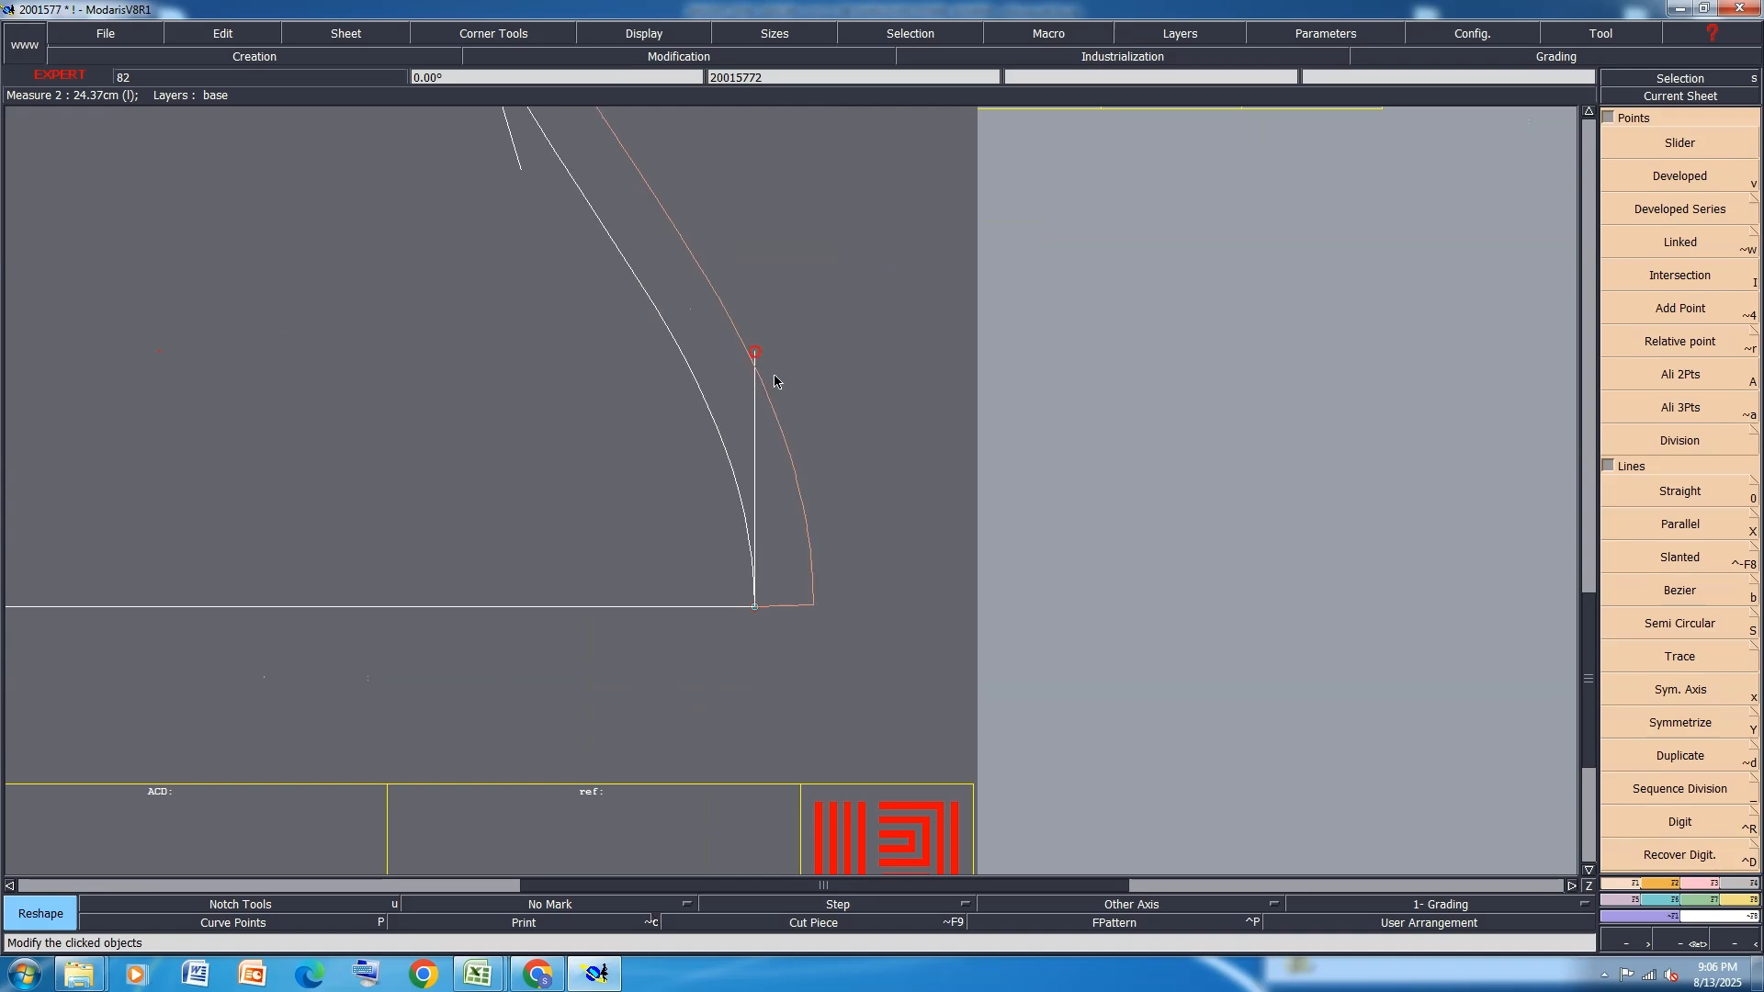
key("ctrl+s")
left_click(759, 594)
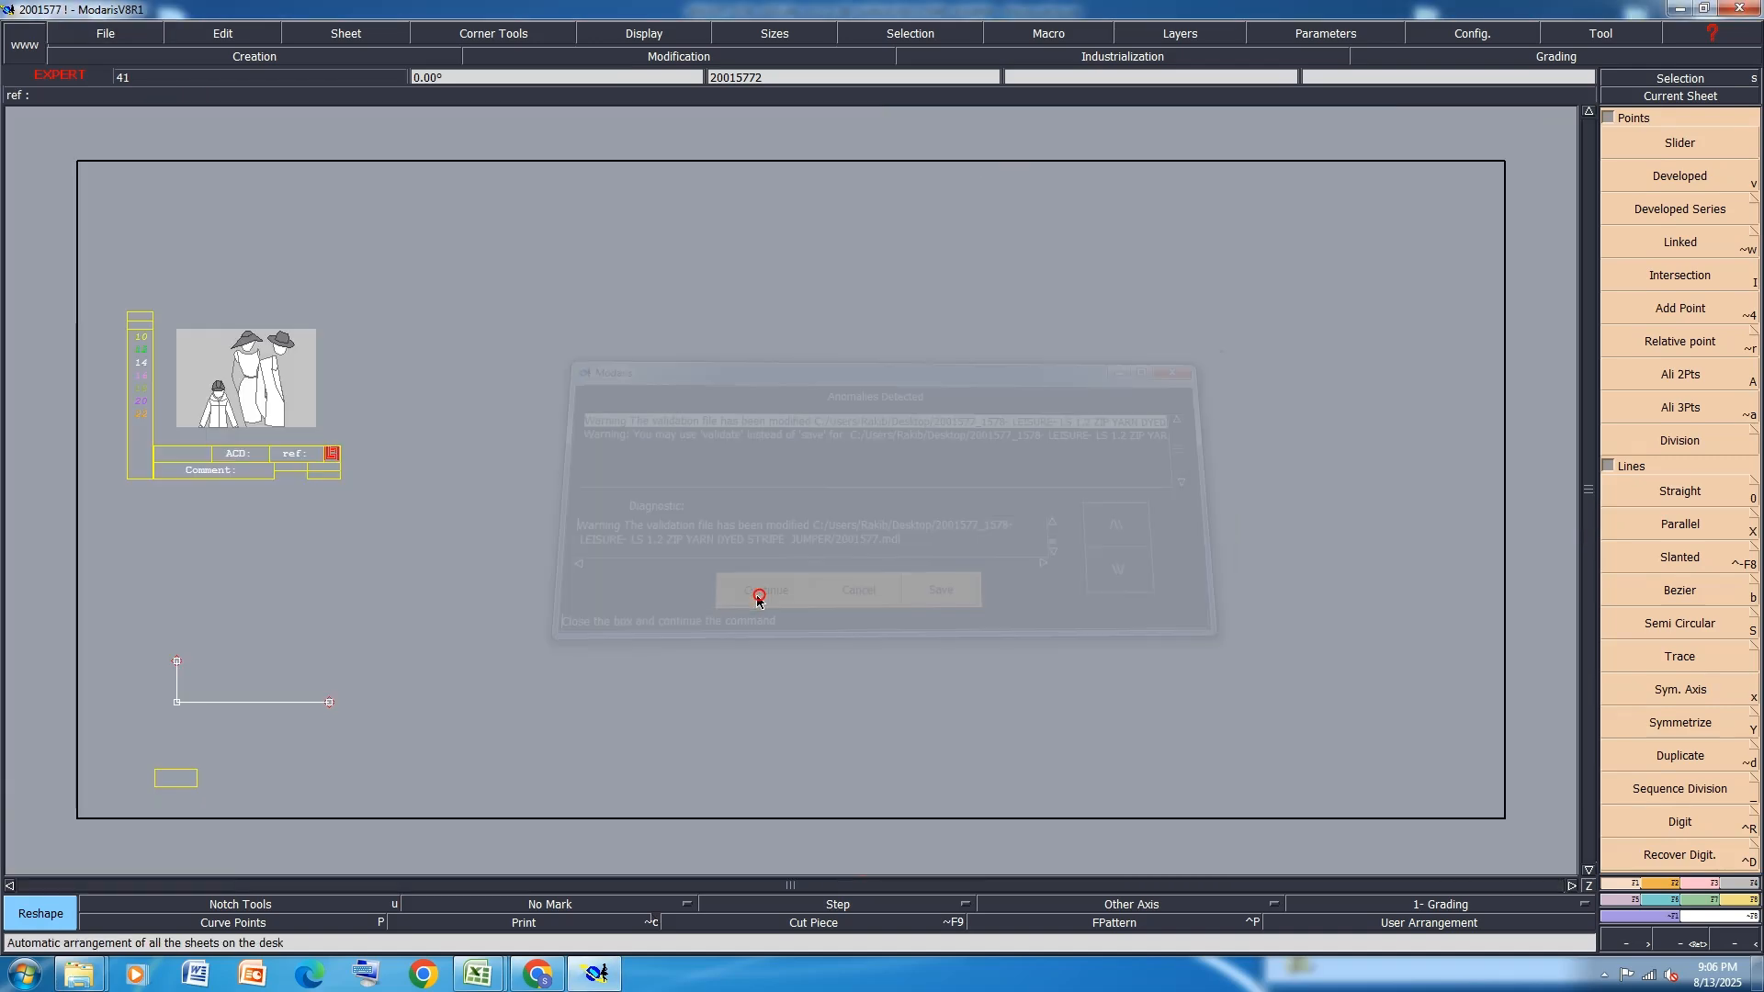
Consult the neck and collar measurements in the Excel size specification and return to the body sheet in Modaris
scroll(809, 440, "up", 2)
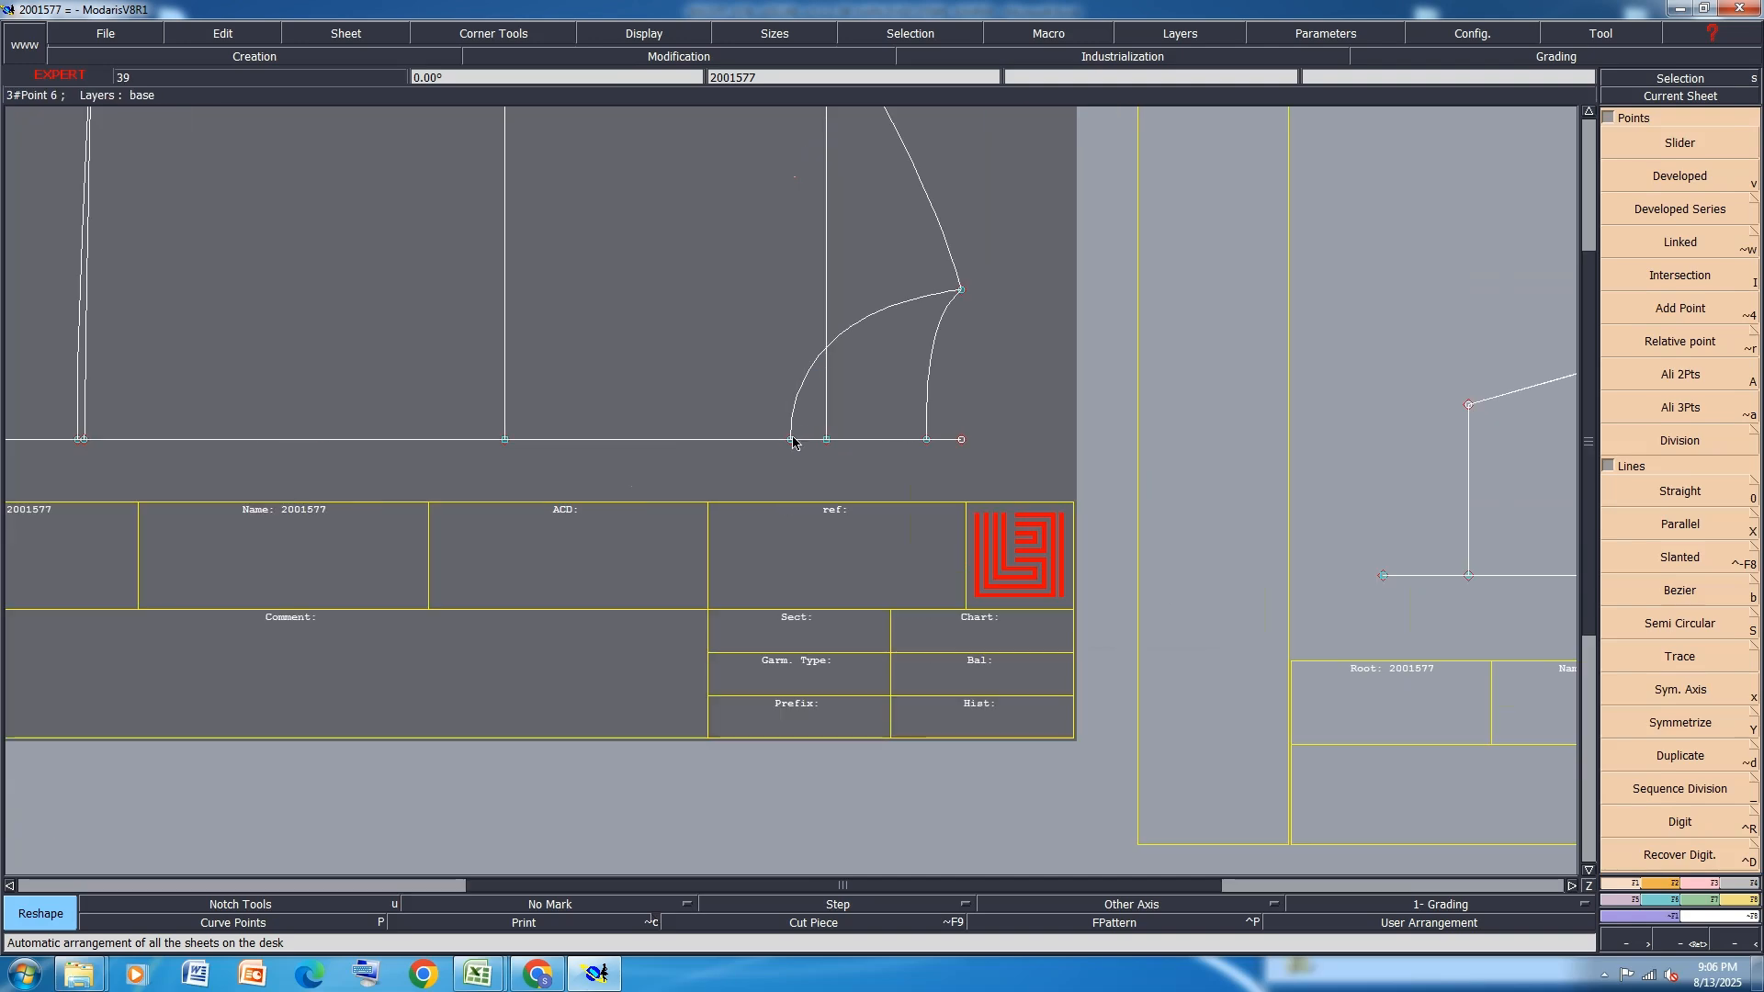
mouse_move(478, 974)
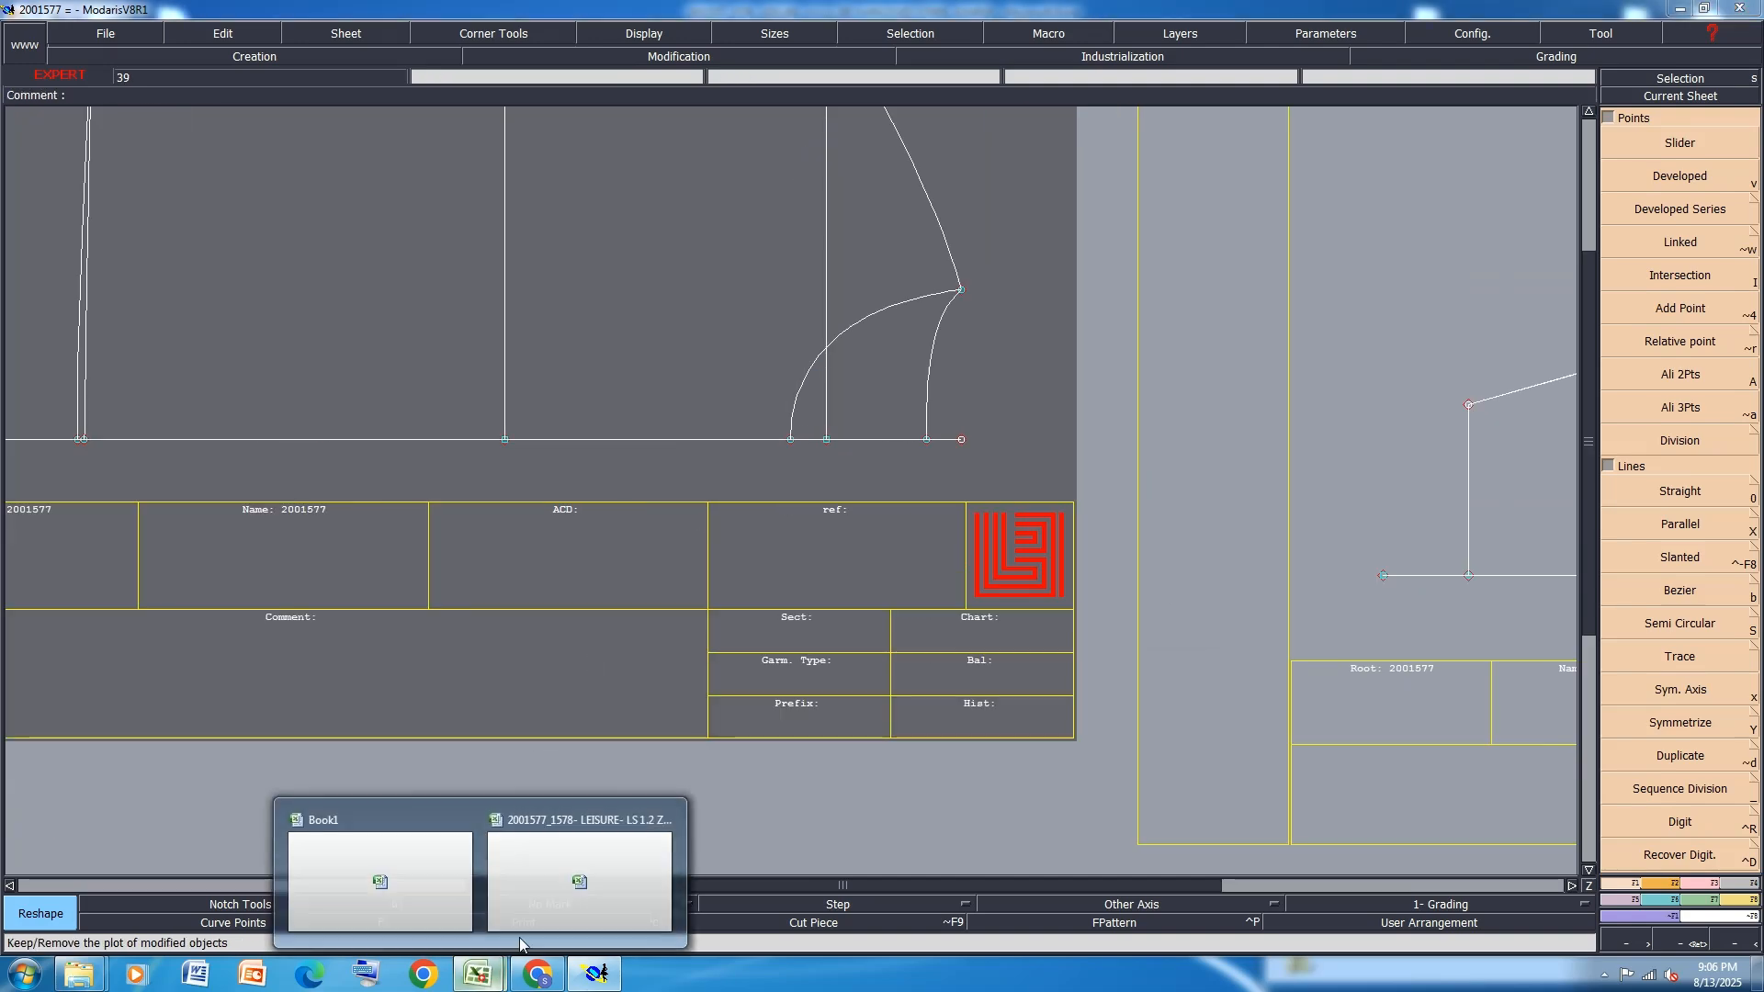
left_click(562, 888)
scroll(618, 776, "down", 5)
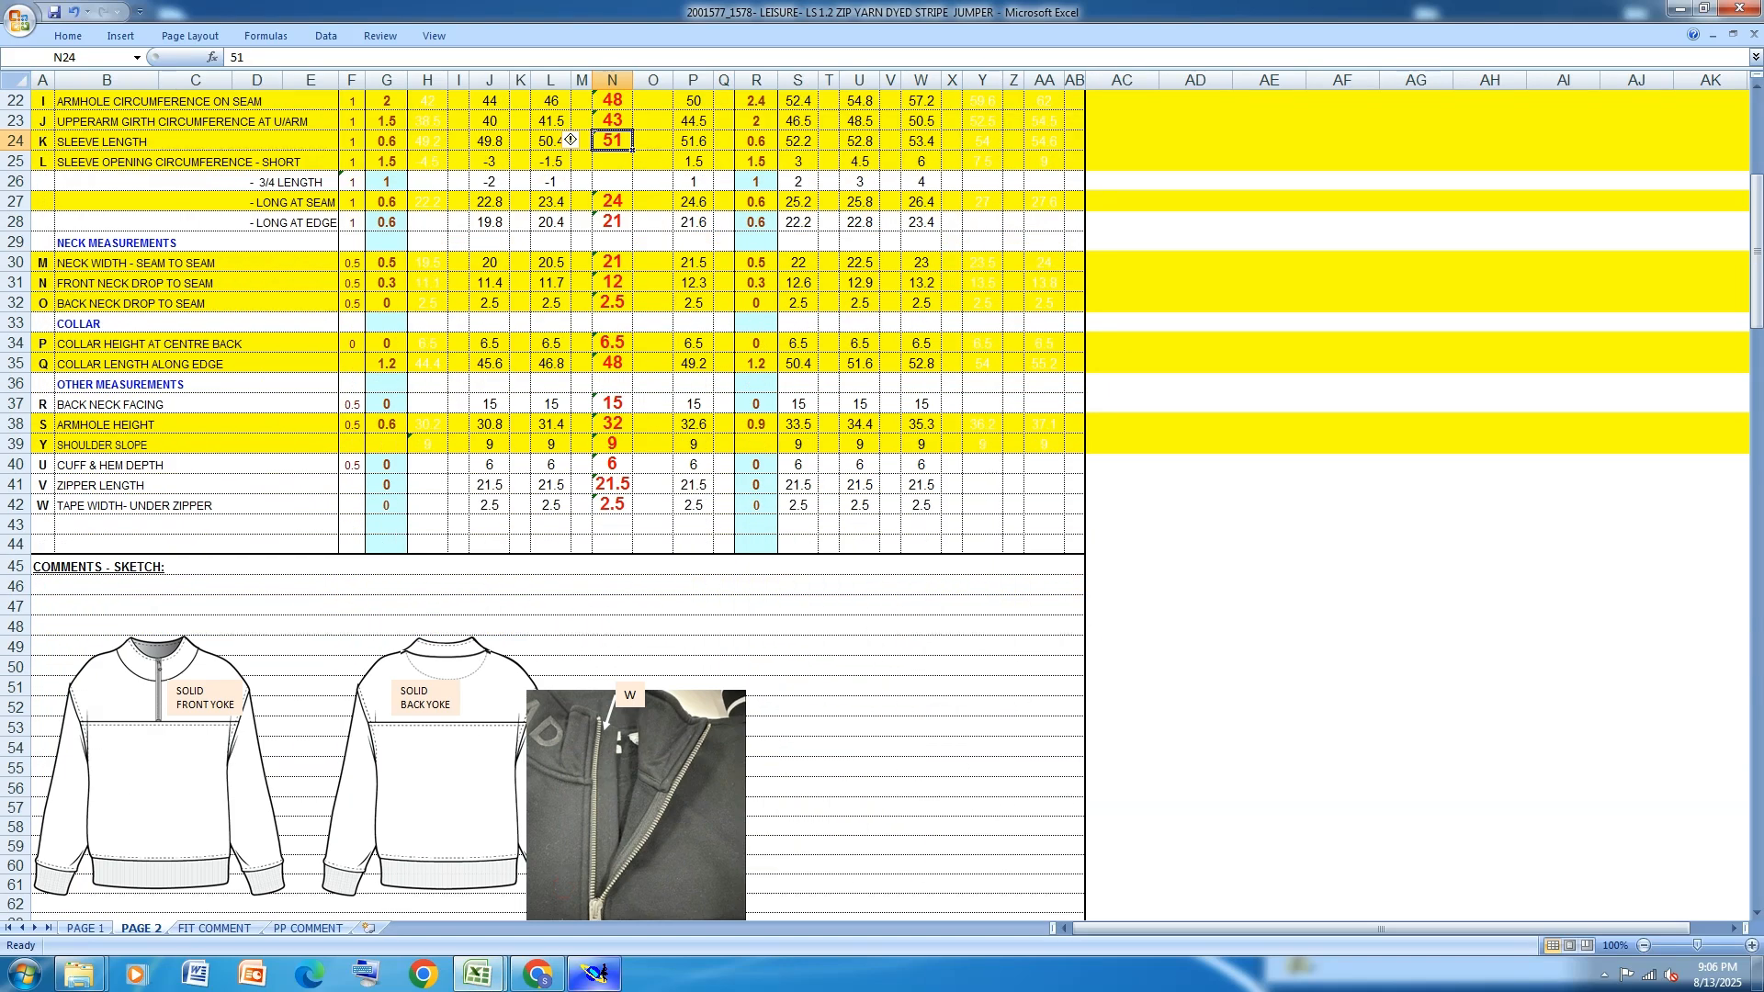
left_click(596, 976)
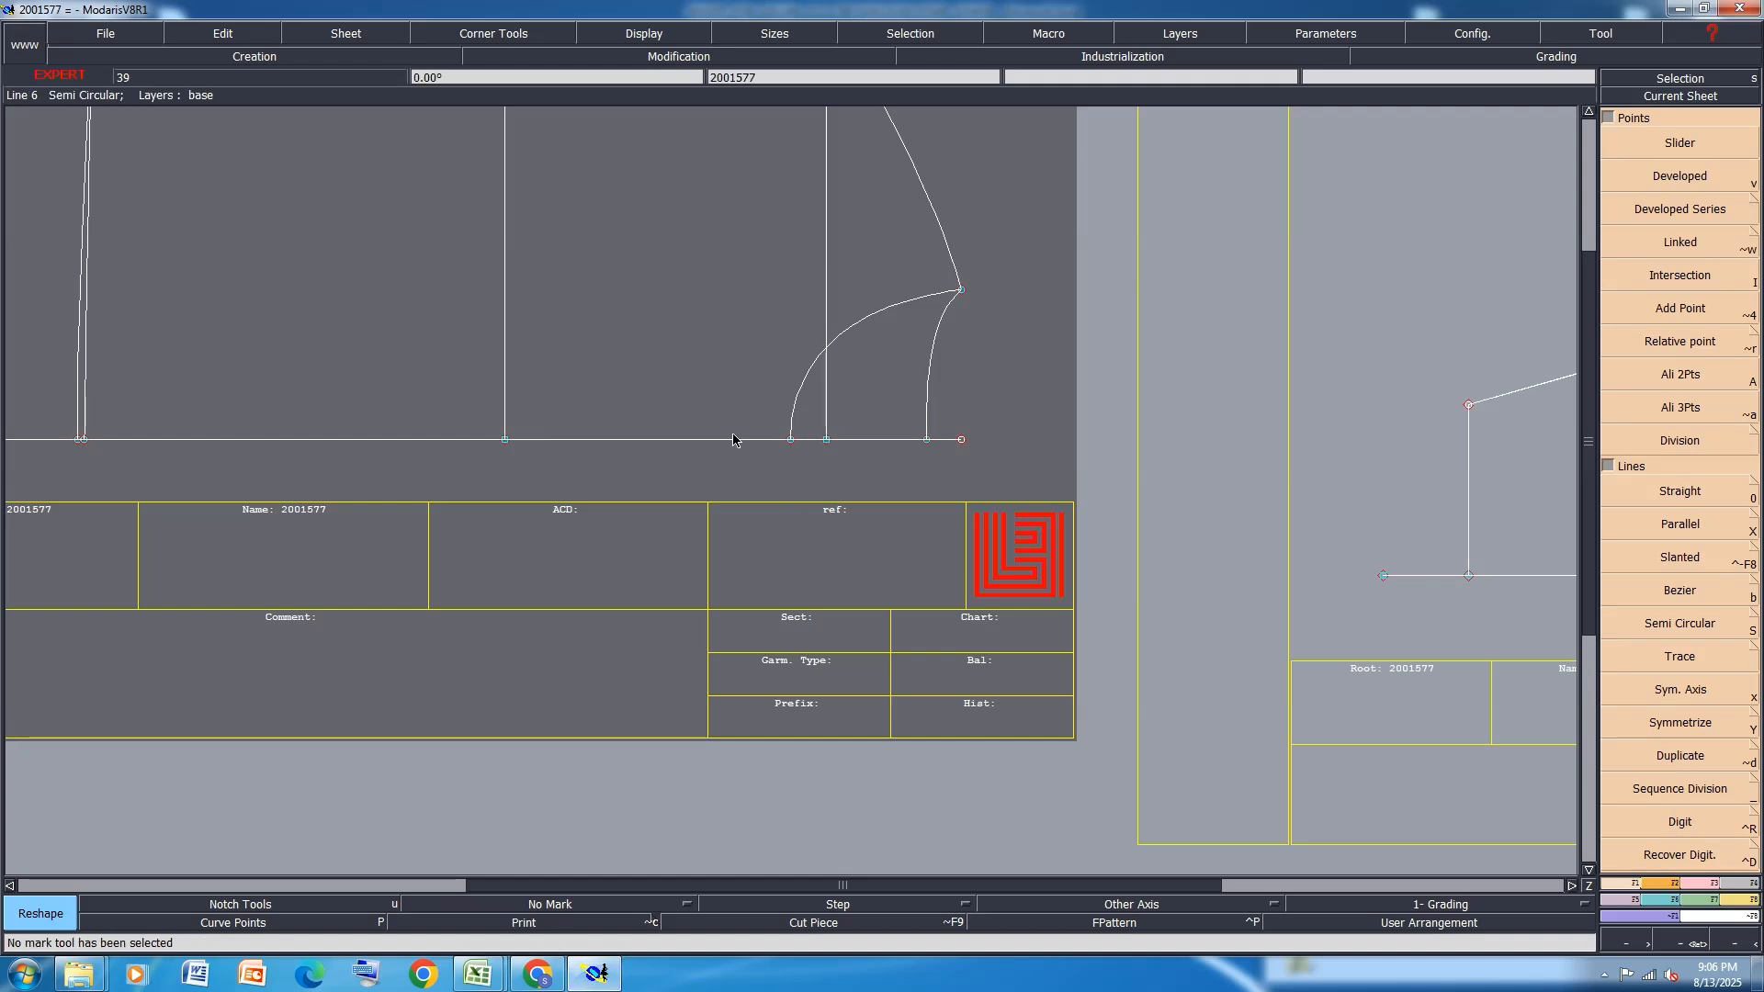
Place a developed point on the front neckline curve at a Curve Length of -0.50 cm from its centre-front end
key("v")
left_click(790, 440)
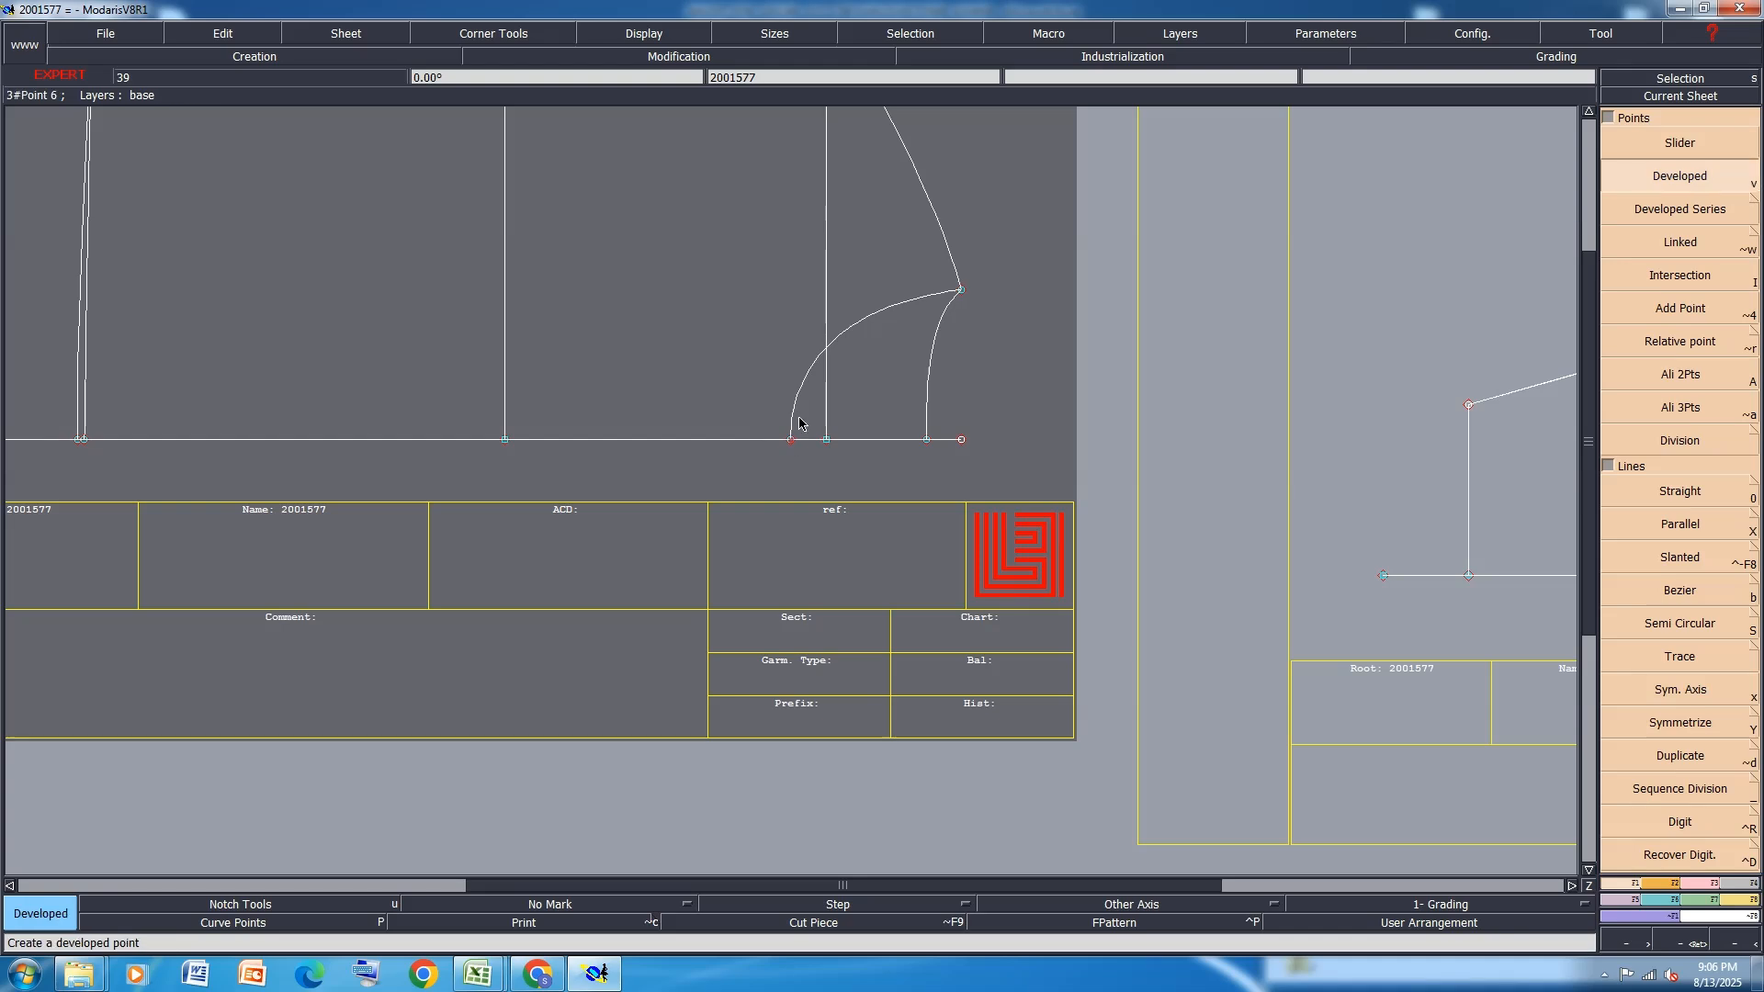
key("BackSpace")
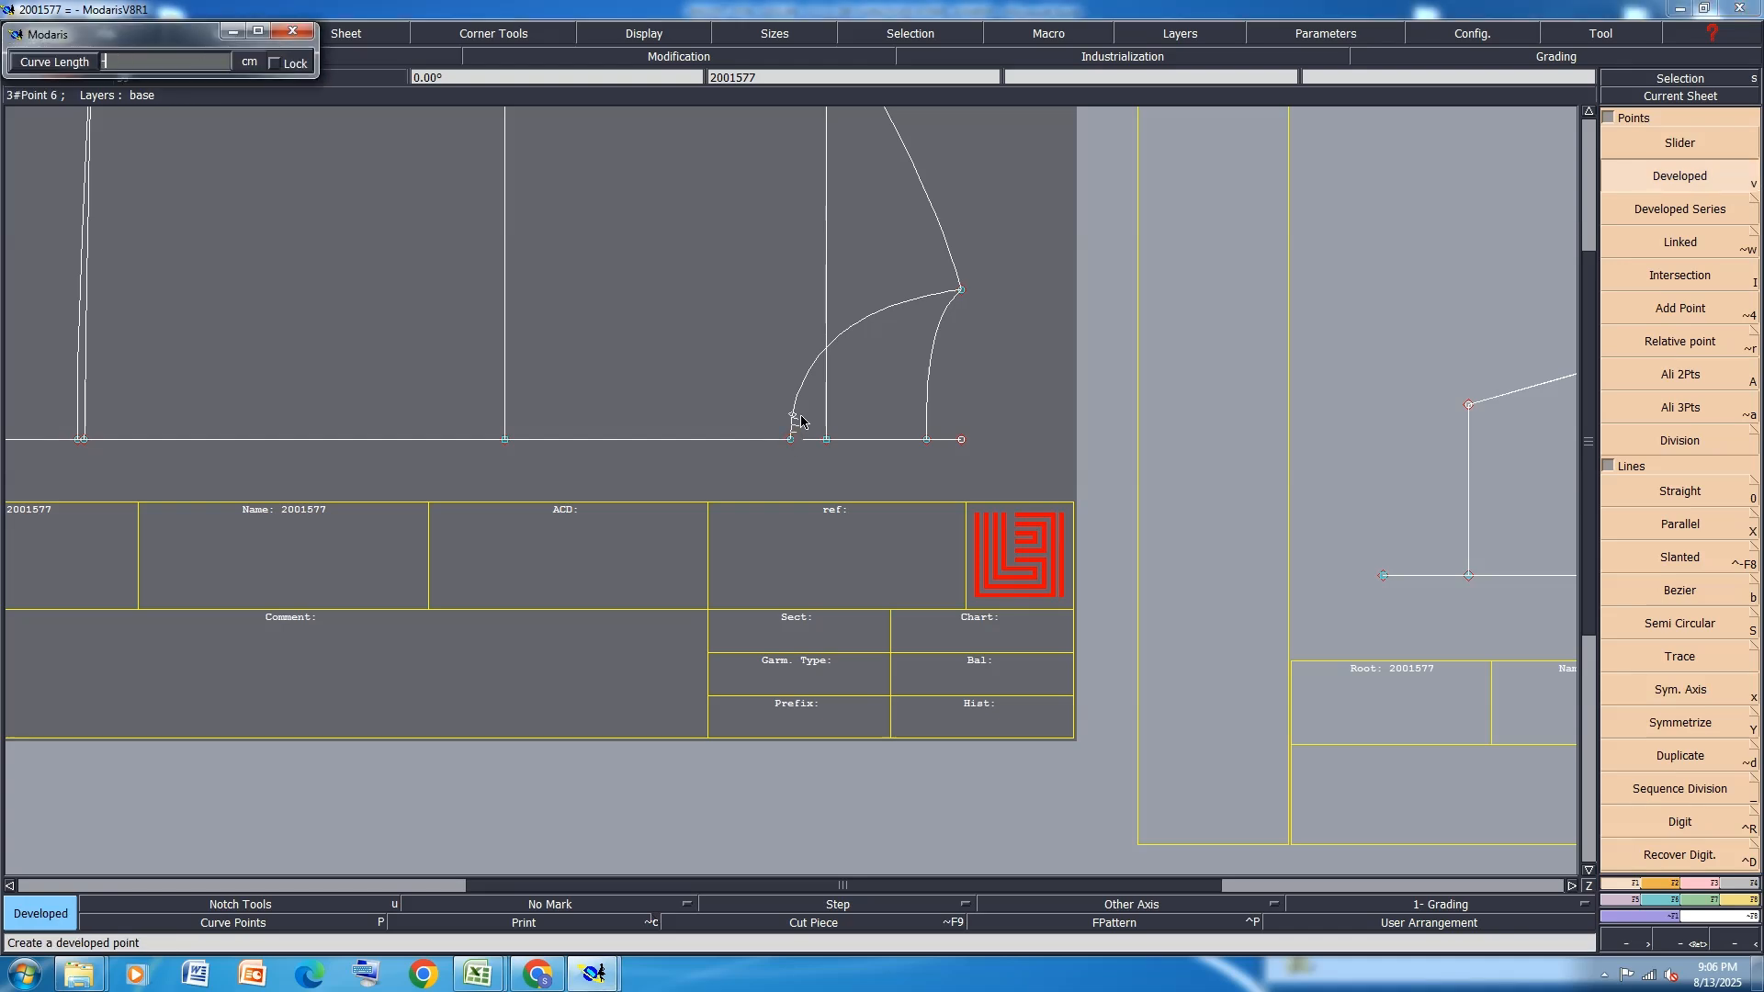
key("Return")
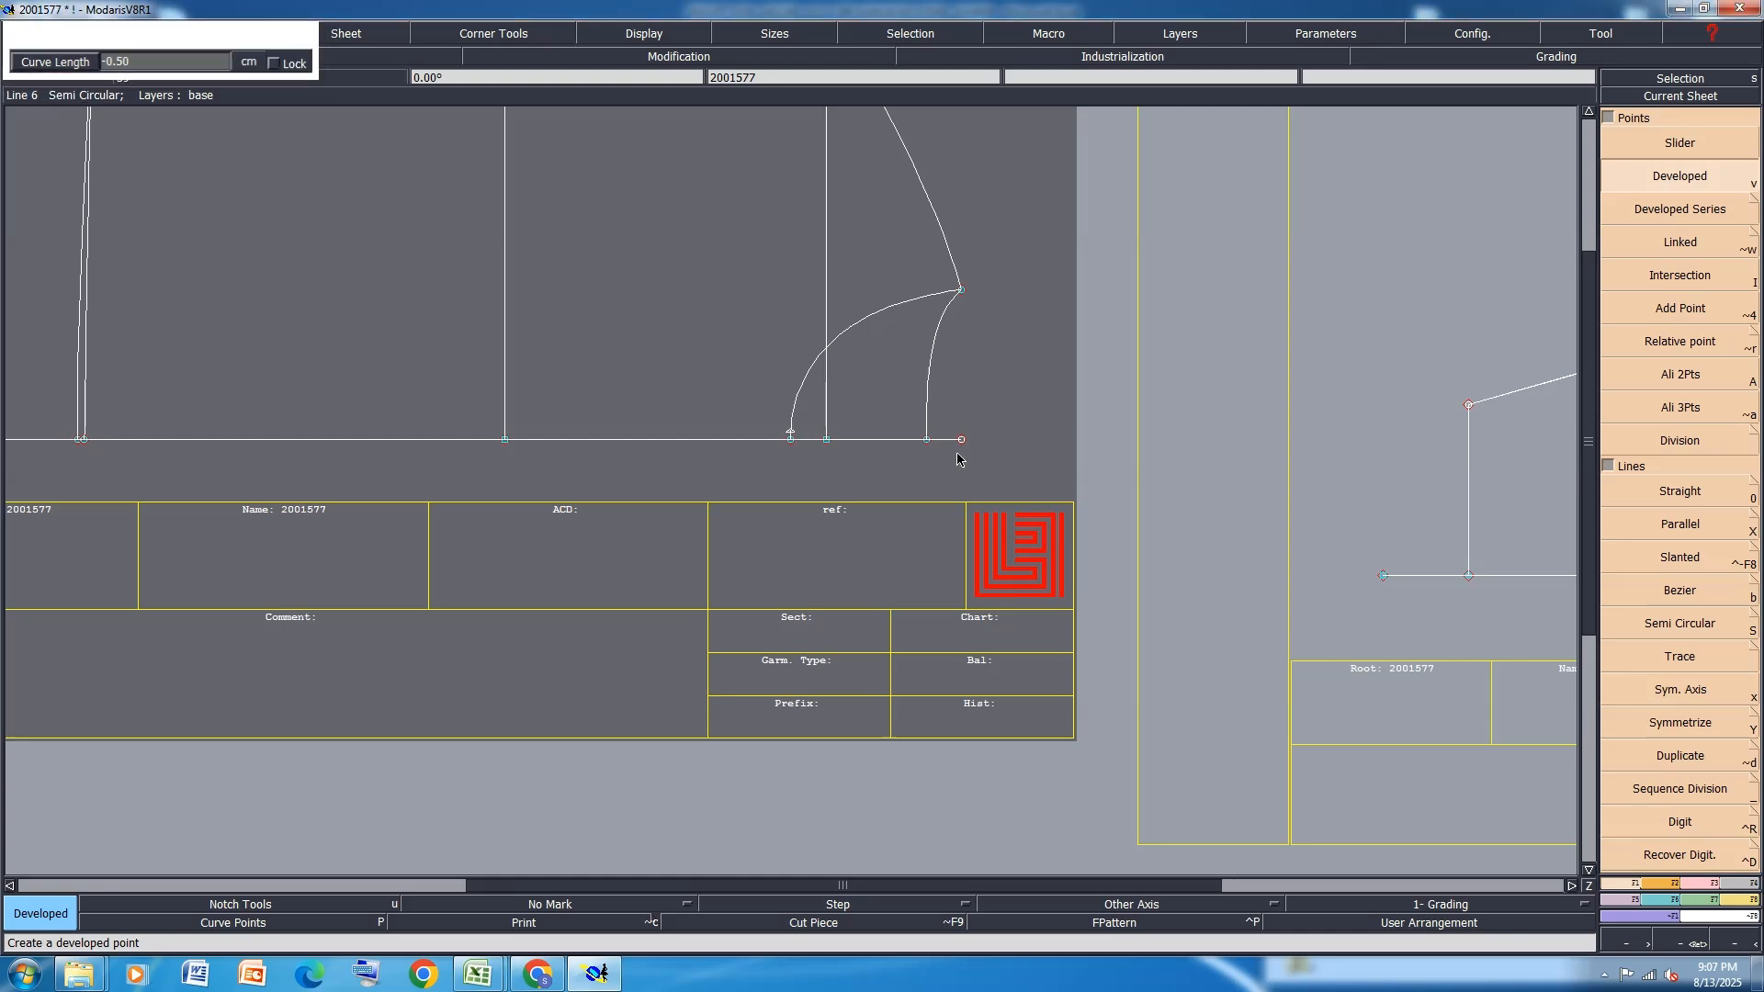
Measure the lengths of the front and back neckline curves from the shoulder point on the body sheet
left_click(1740, 899)
left_click(1665, 168)
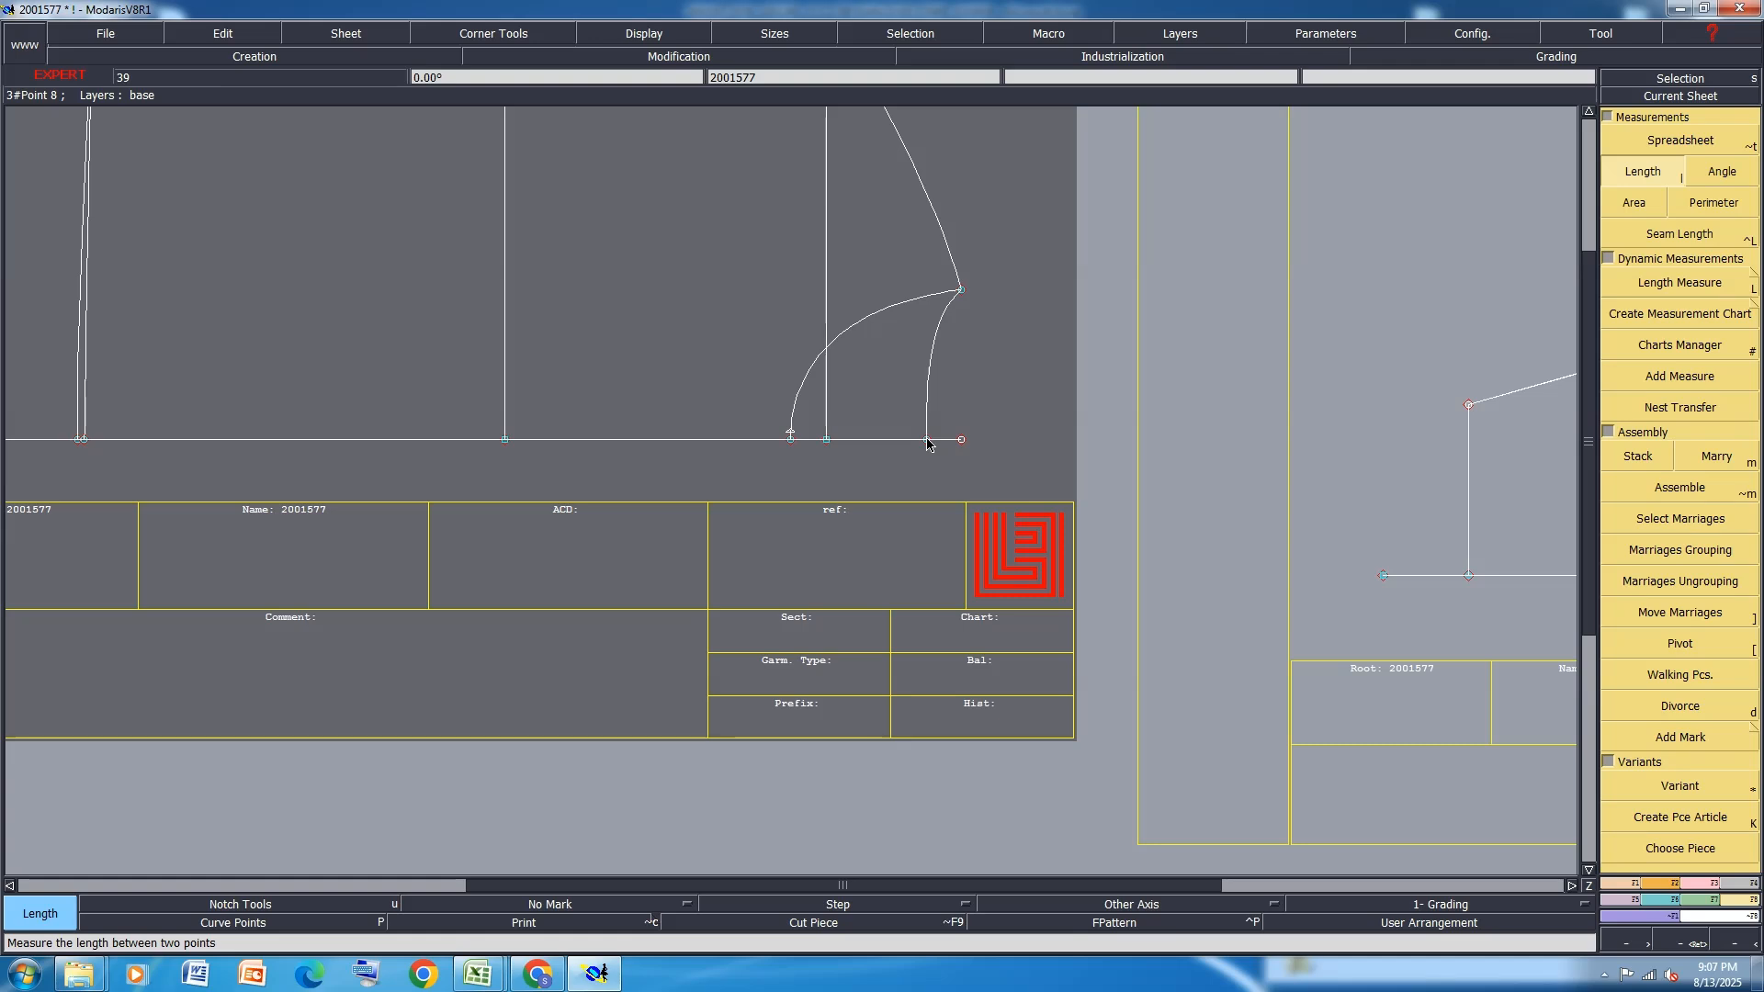
left_click(961, 439)
left_click(962, 291)
left_click(962, 289)
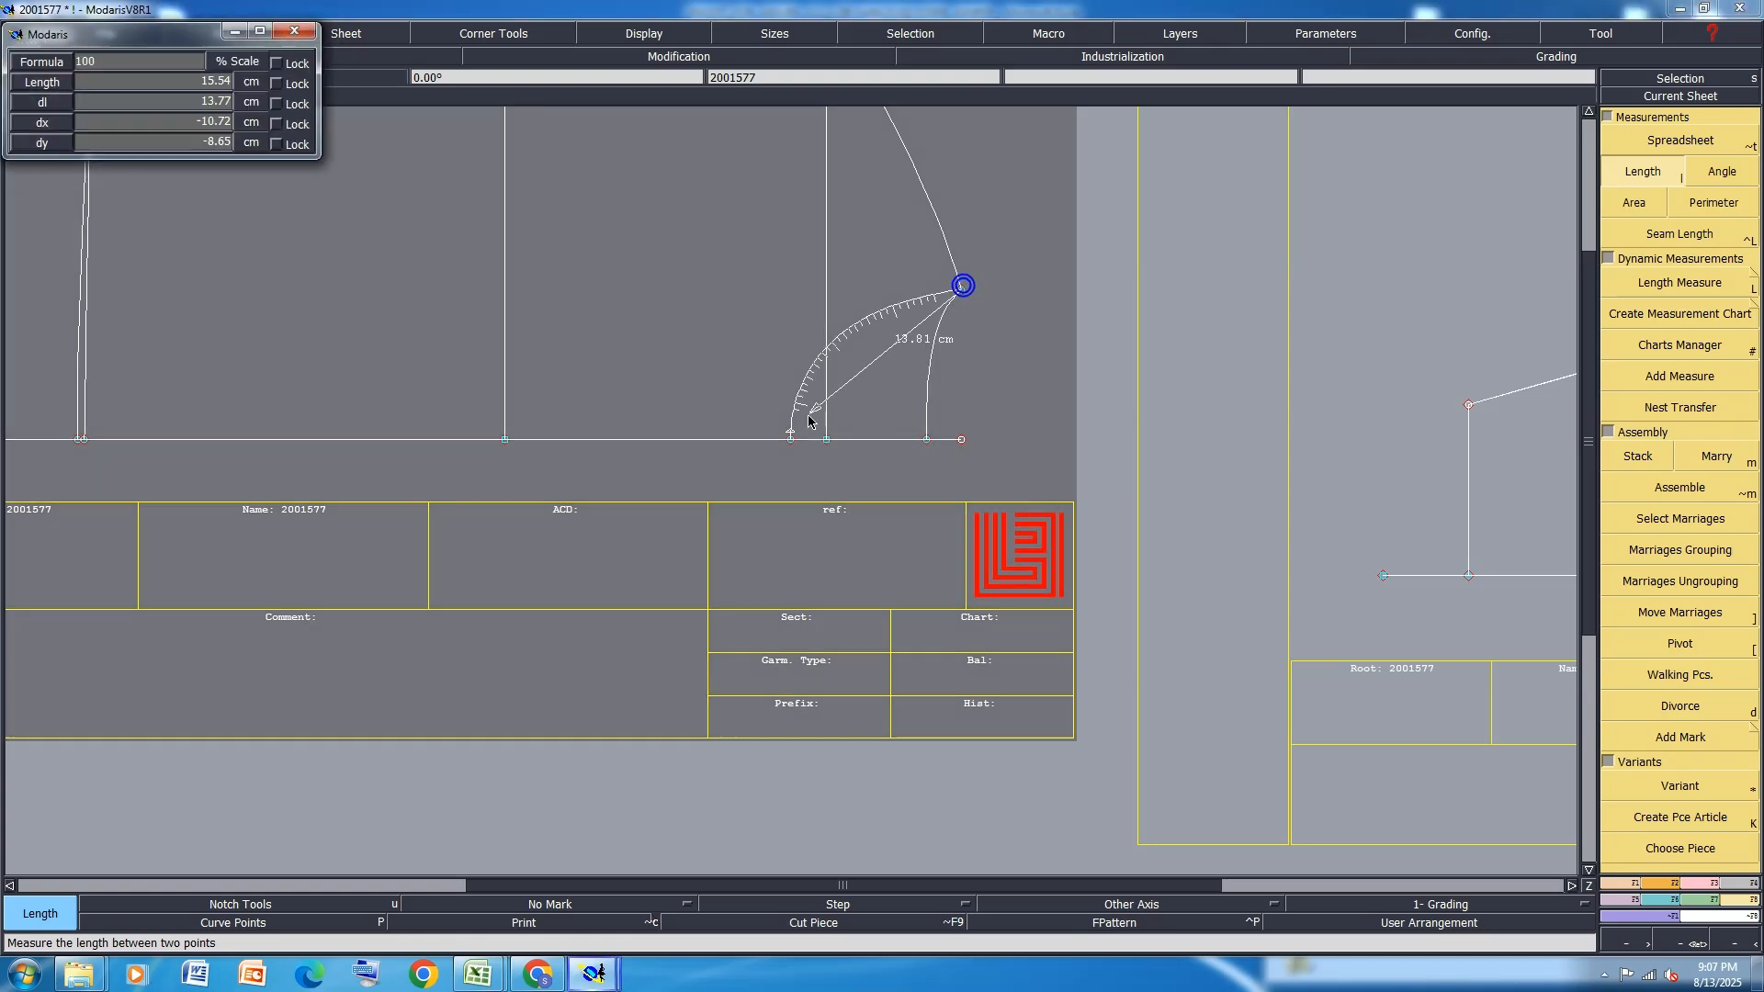
left_click(792, 431)
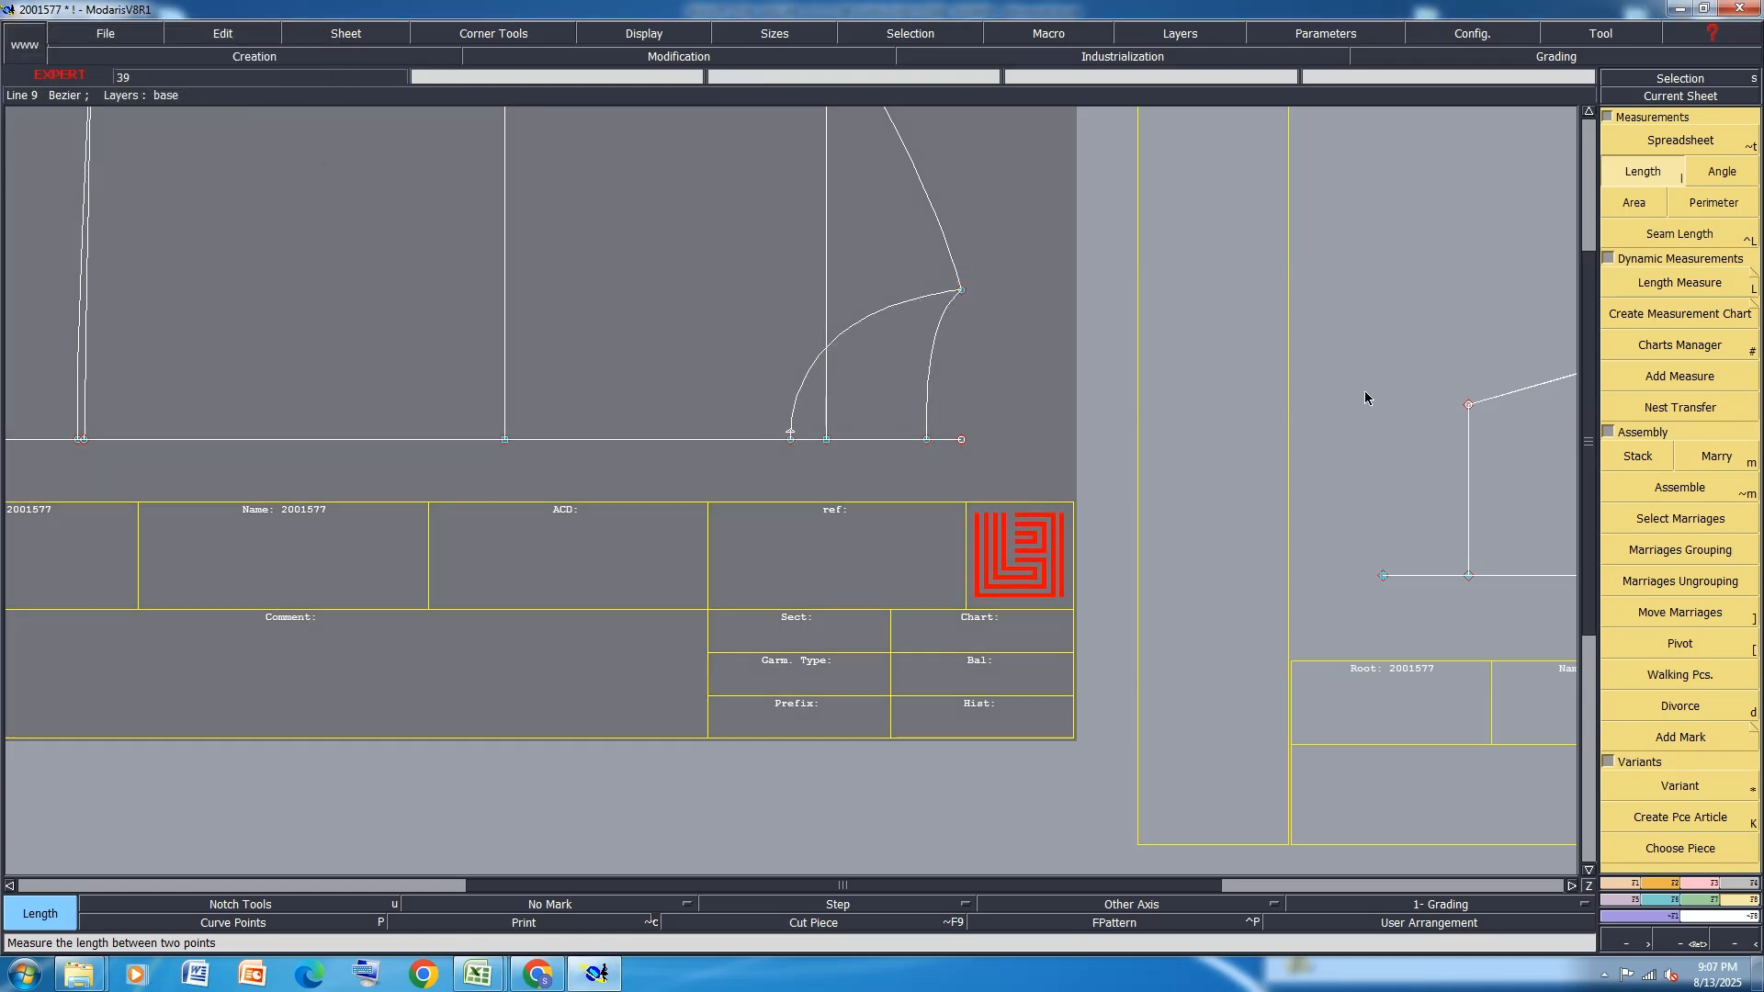
Add up the two neckline lengths in the measurement spreadsheet, then erase the table and close it
left_click(1705, 139)
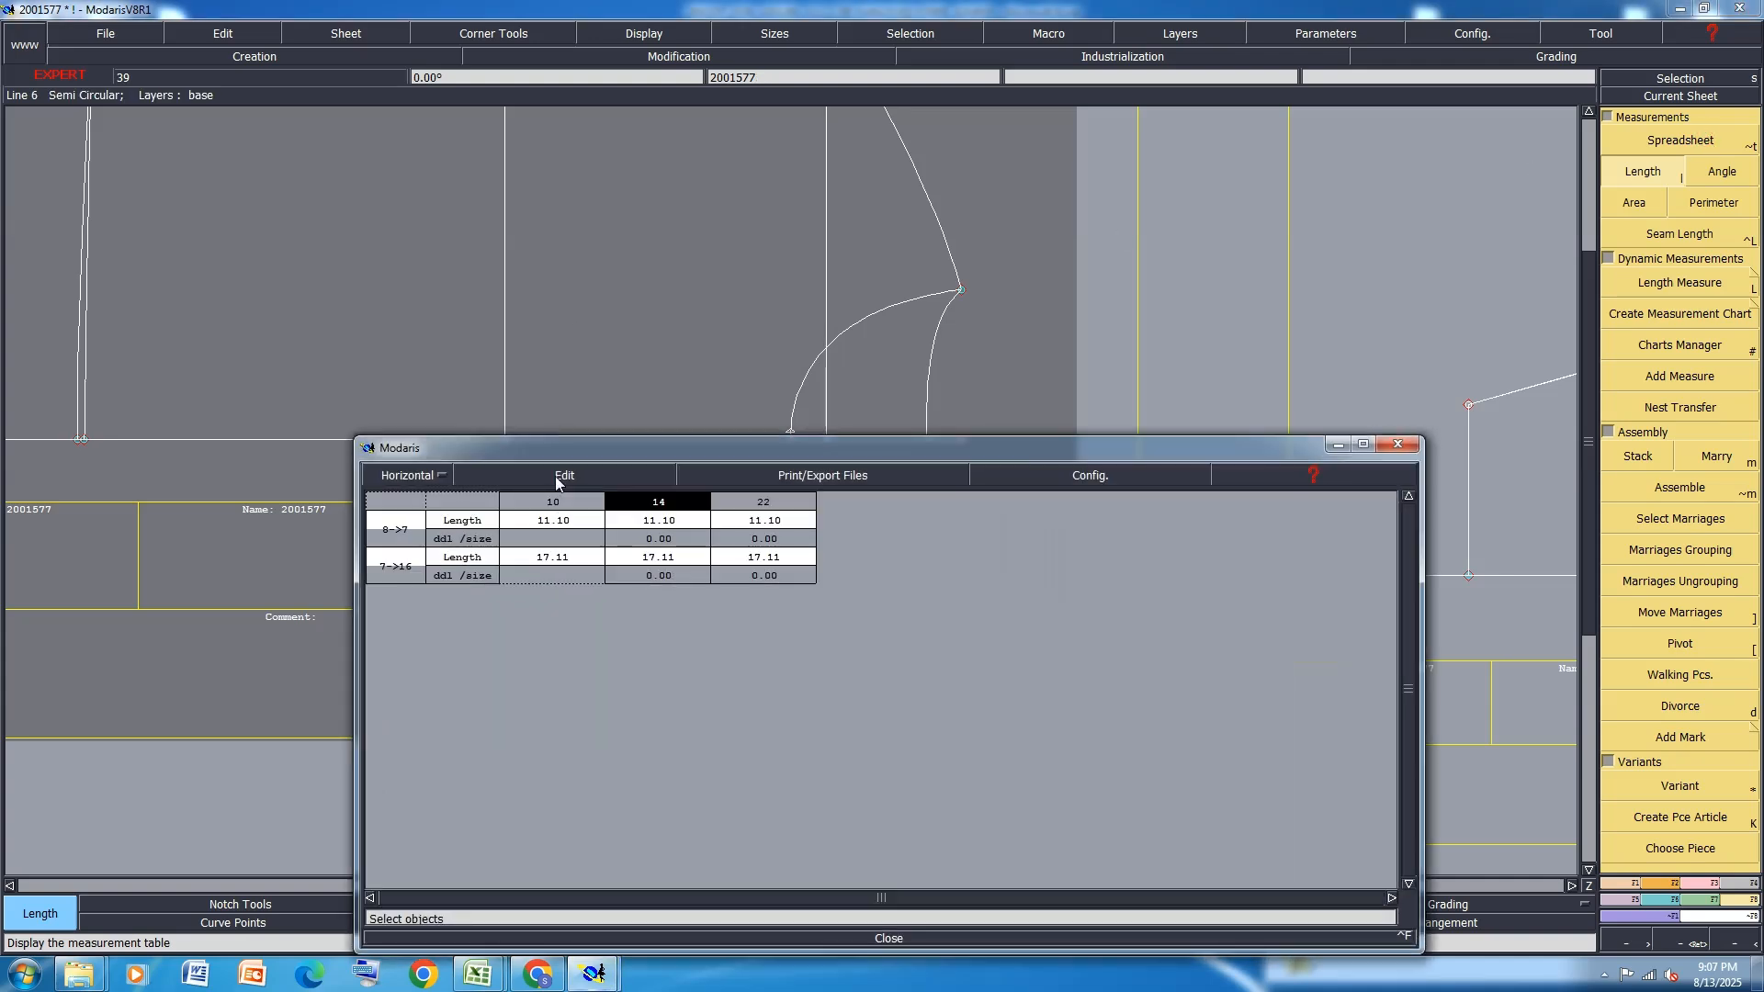
left_click(557, 476)
left_click(520, 543)
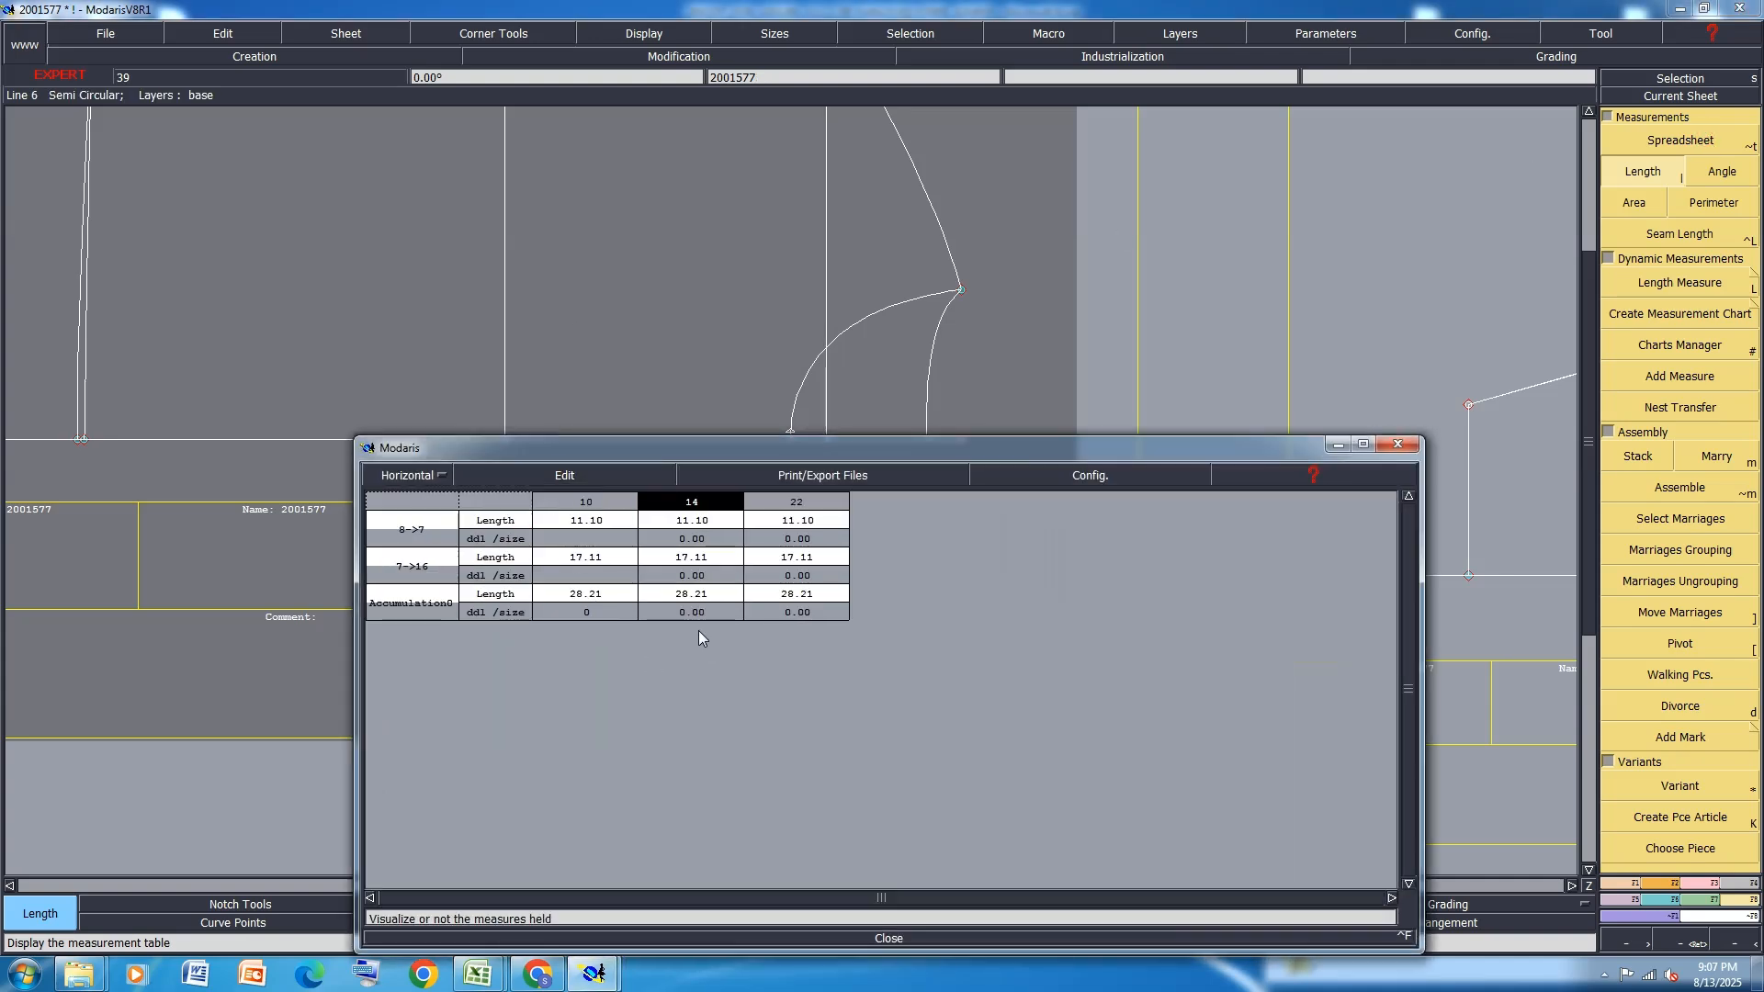
left_click(542, 470)
left_click(520, 562)
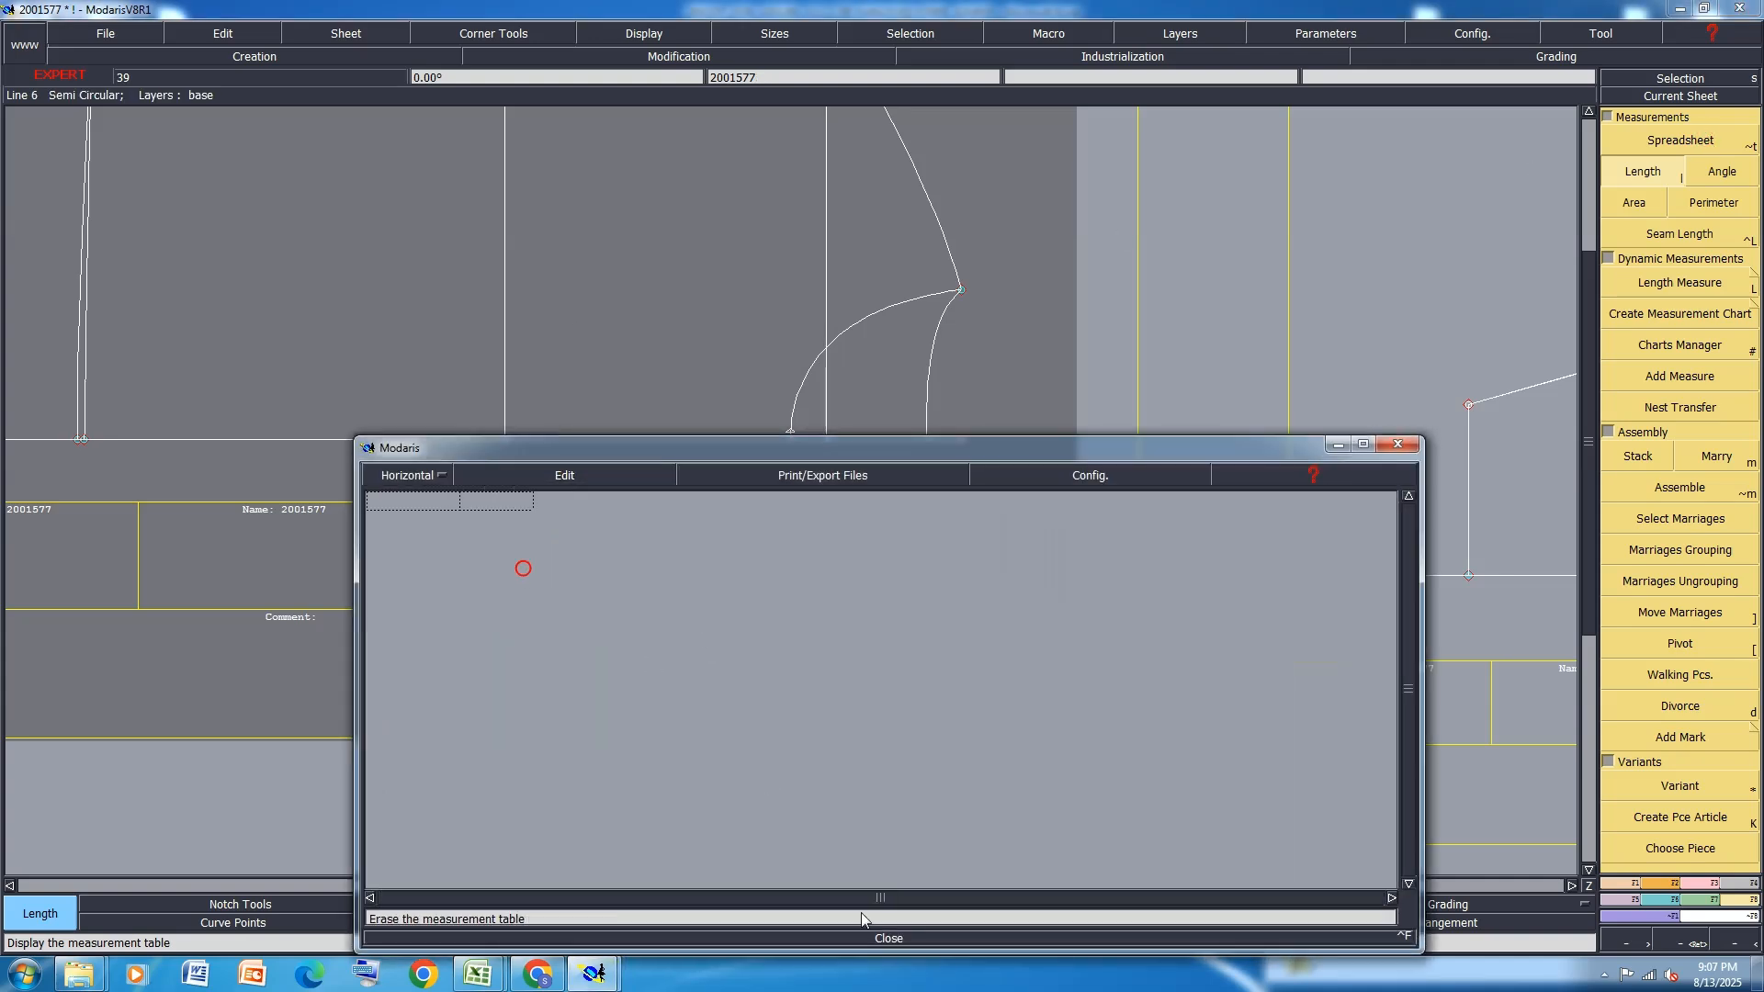
left_click(890, 940)
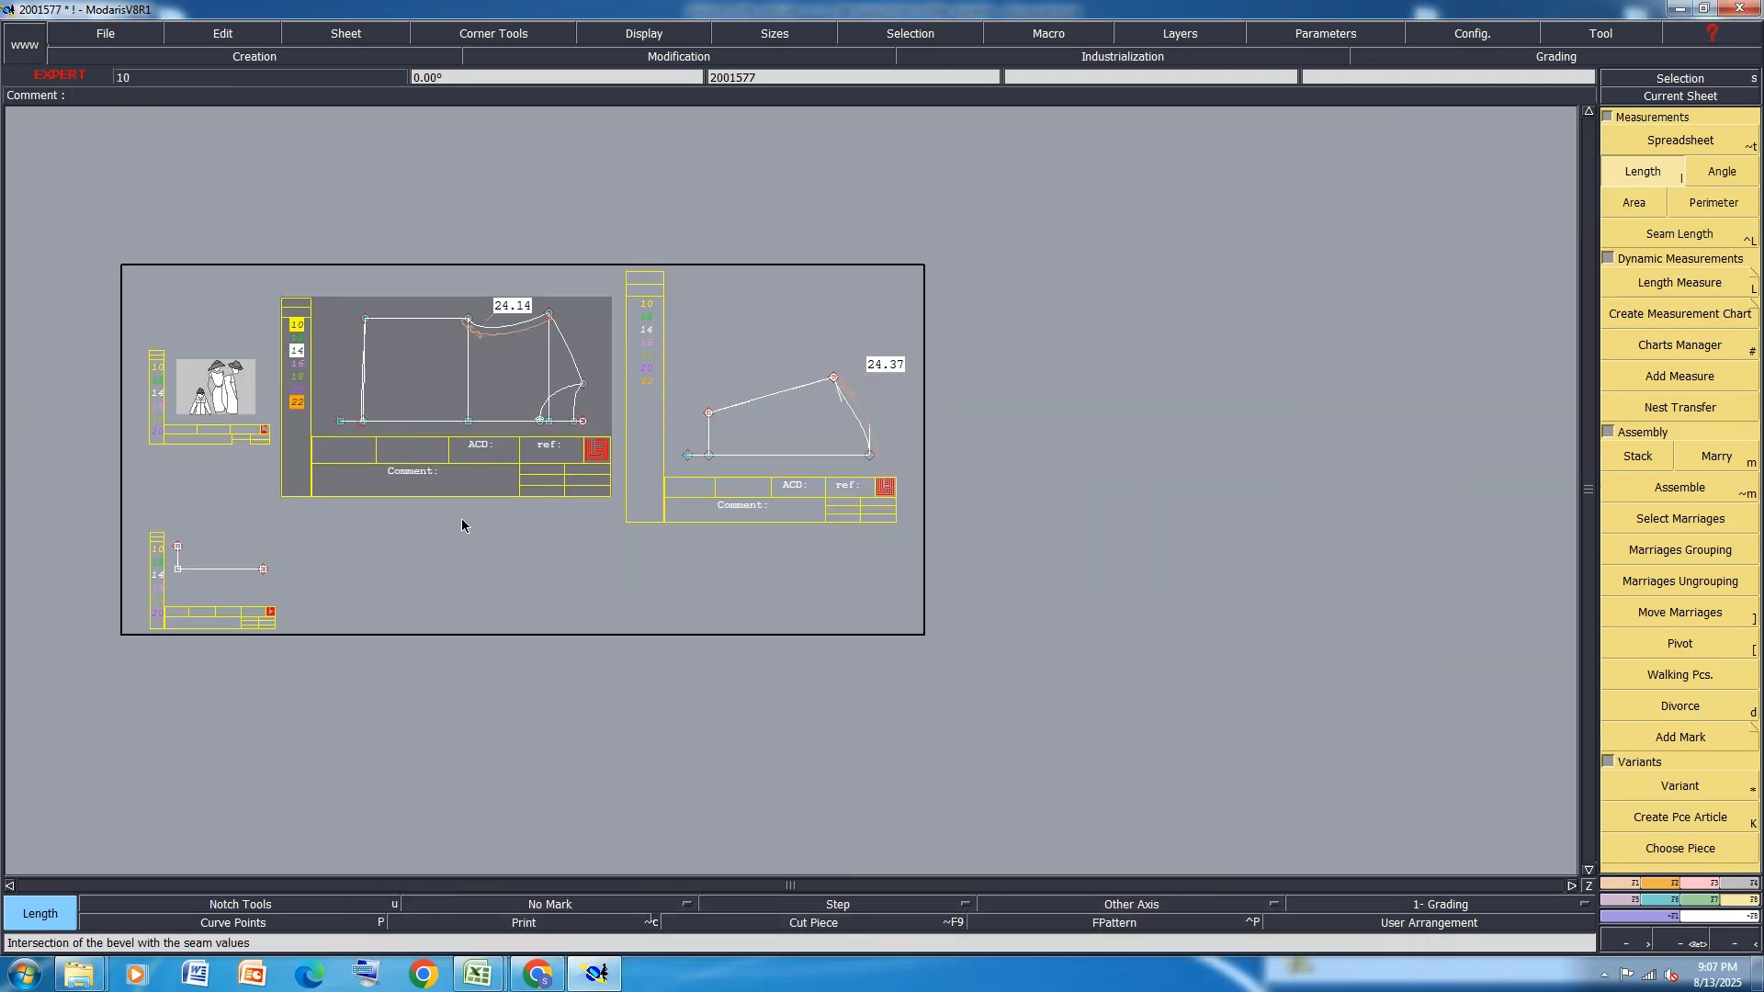
Try to move the free end of the horizontal collar line on sheet 20015773, and undo the move
scroll(102, 609, "up", 3)
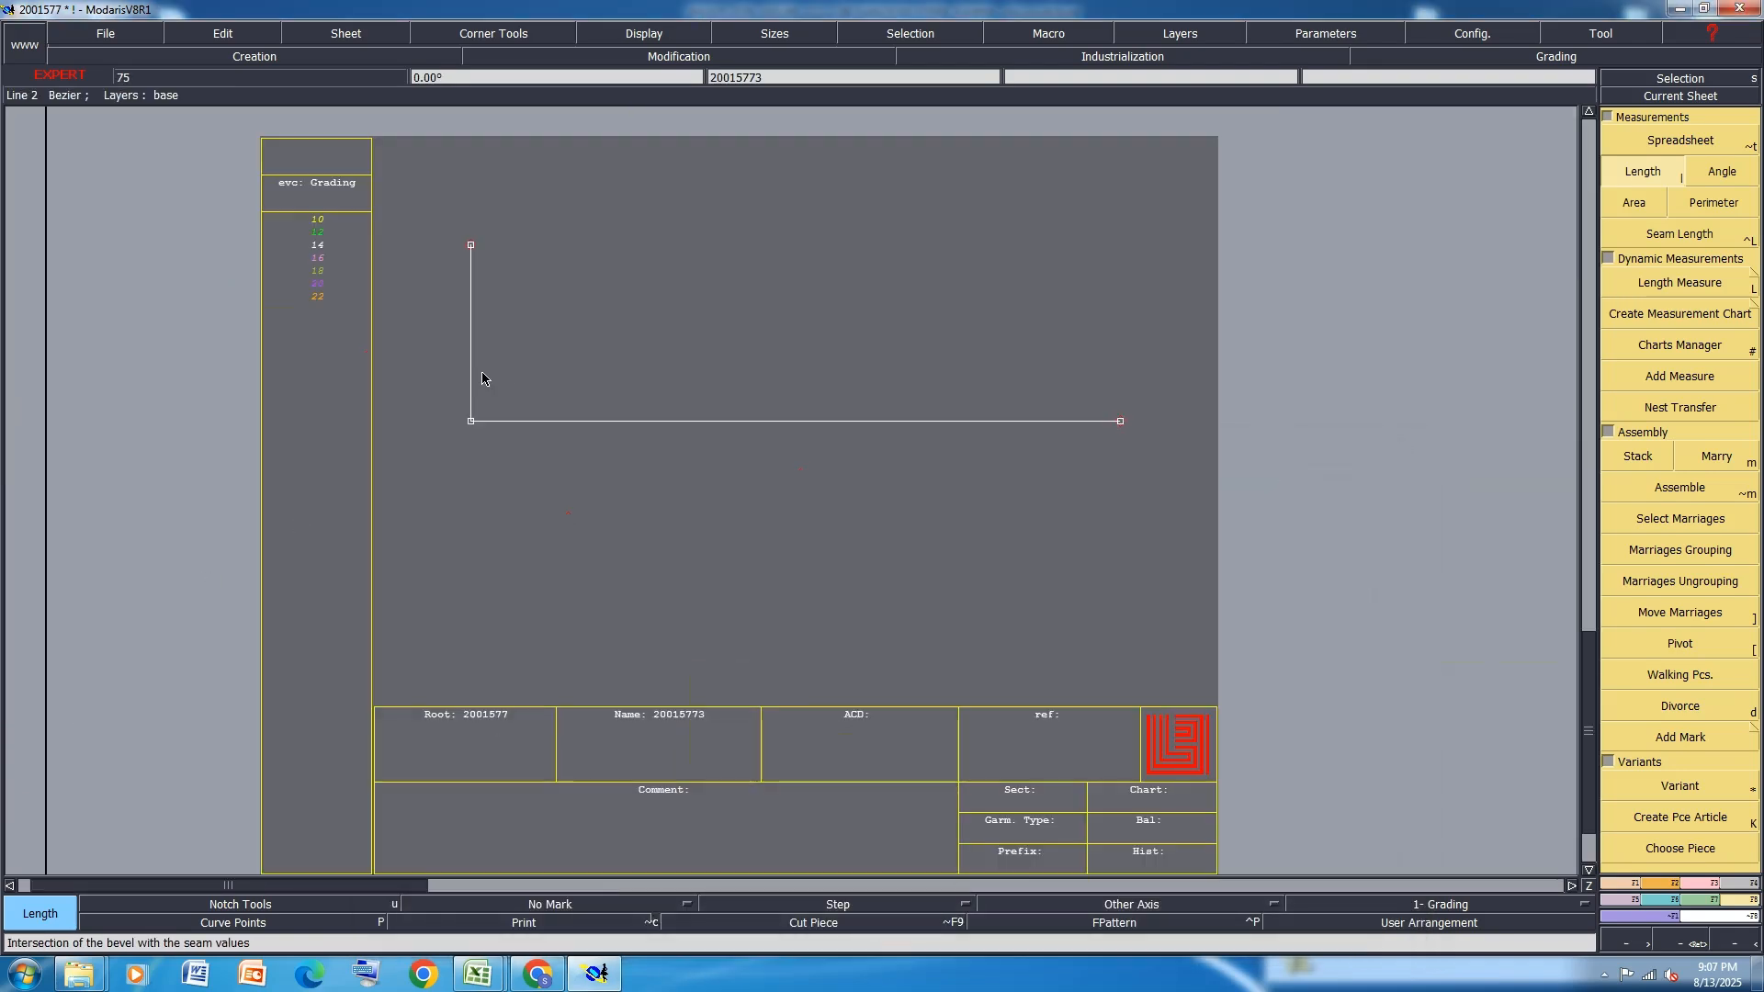
left_click(1715, 884)
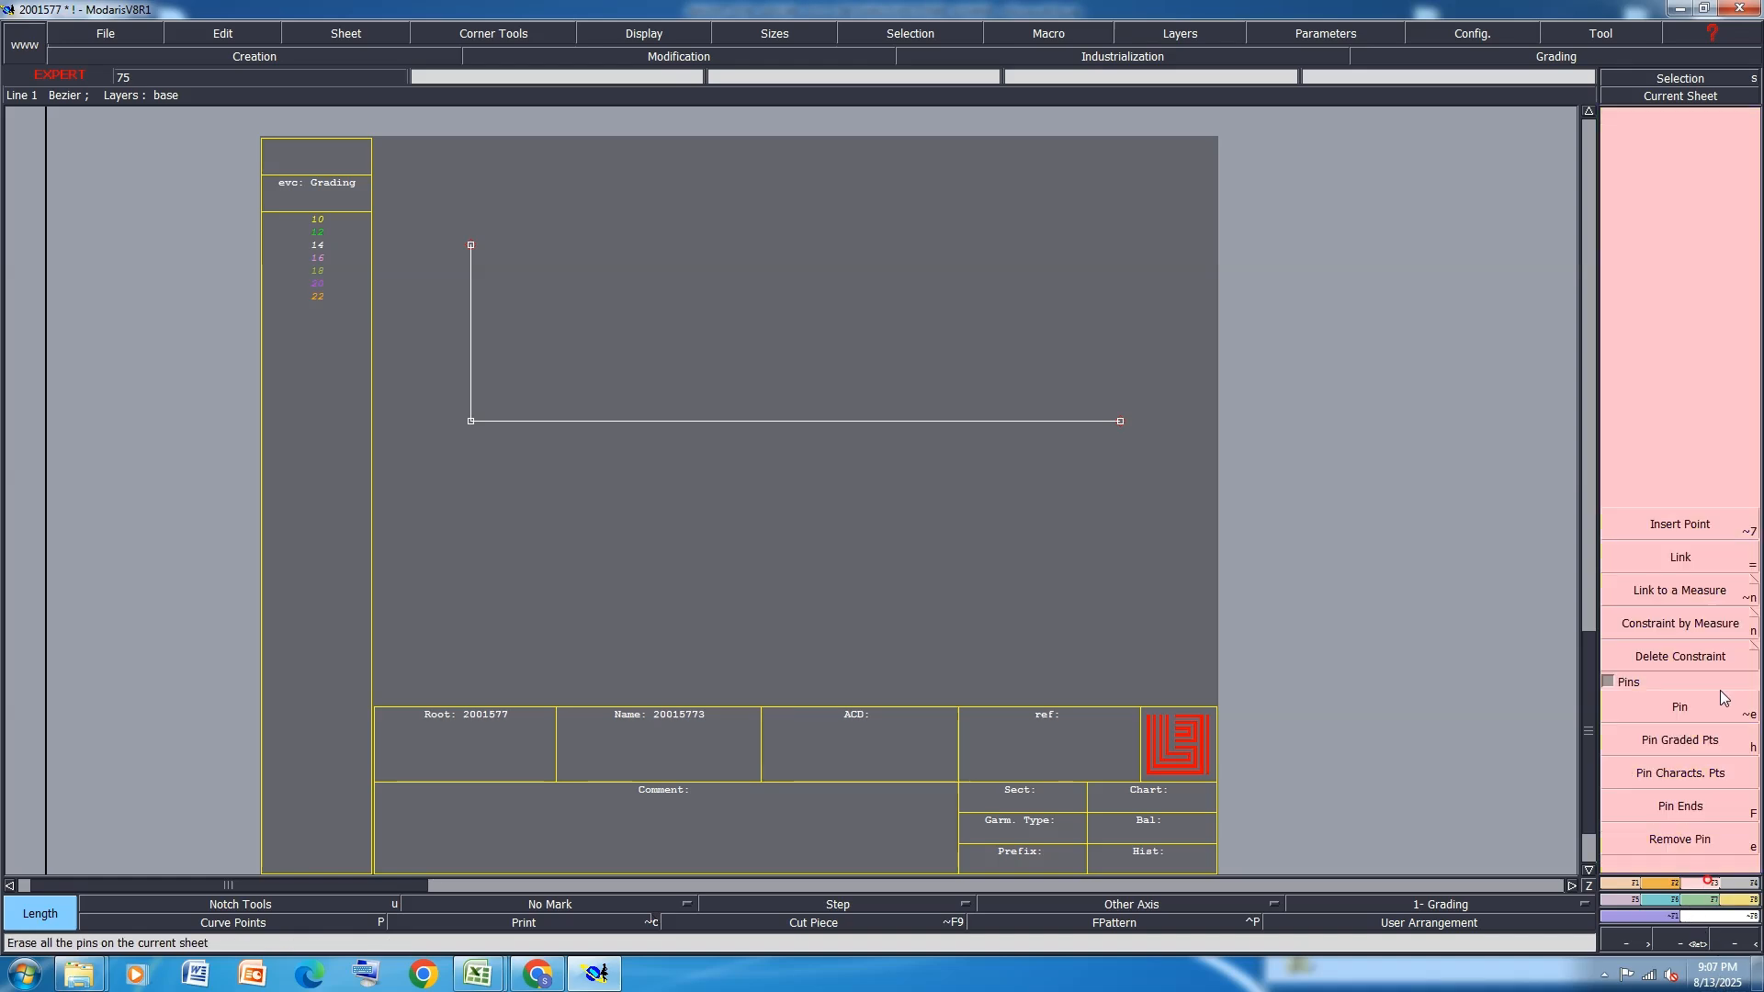
left_click(1689, 176)
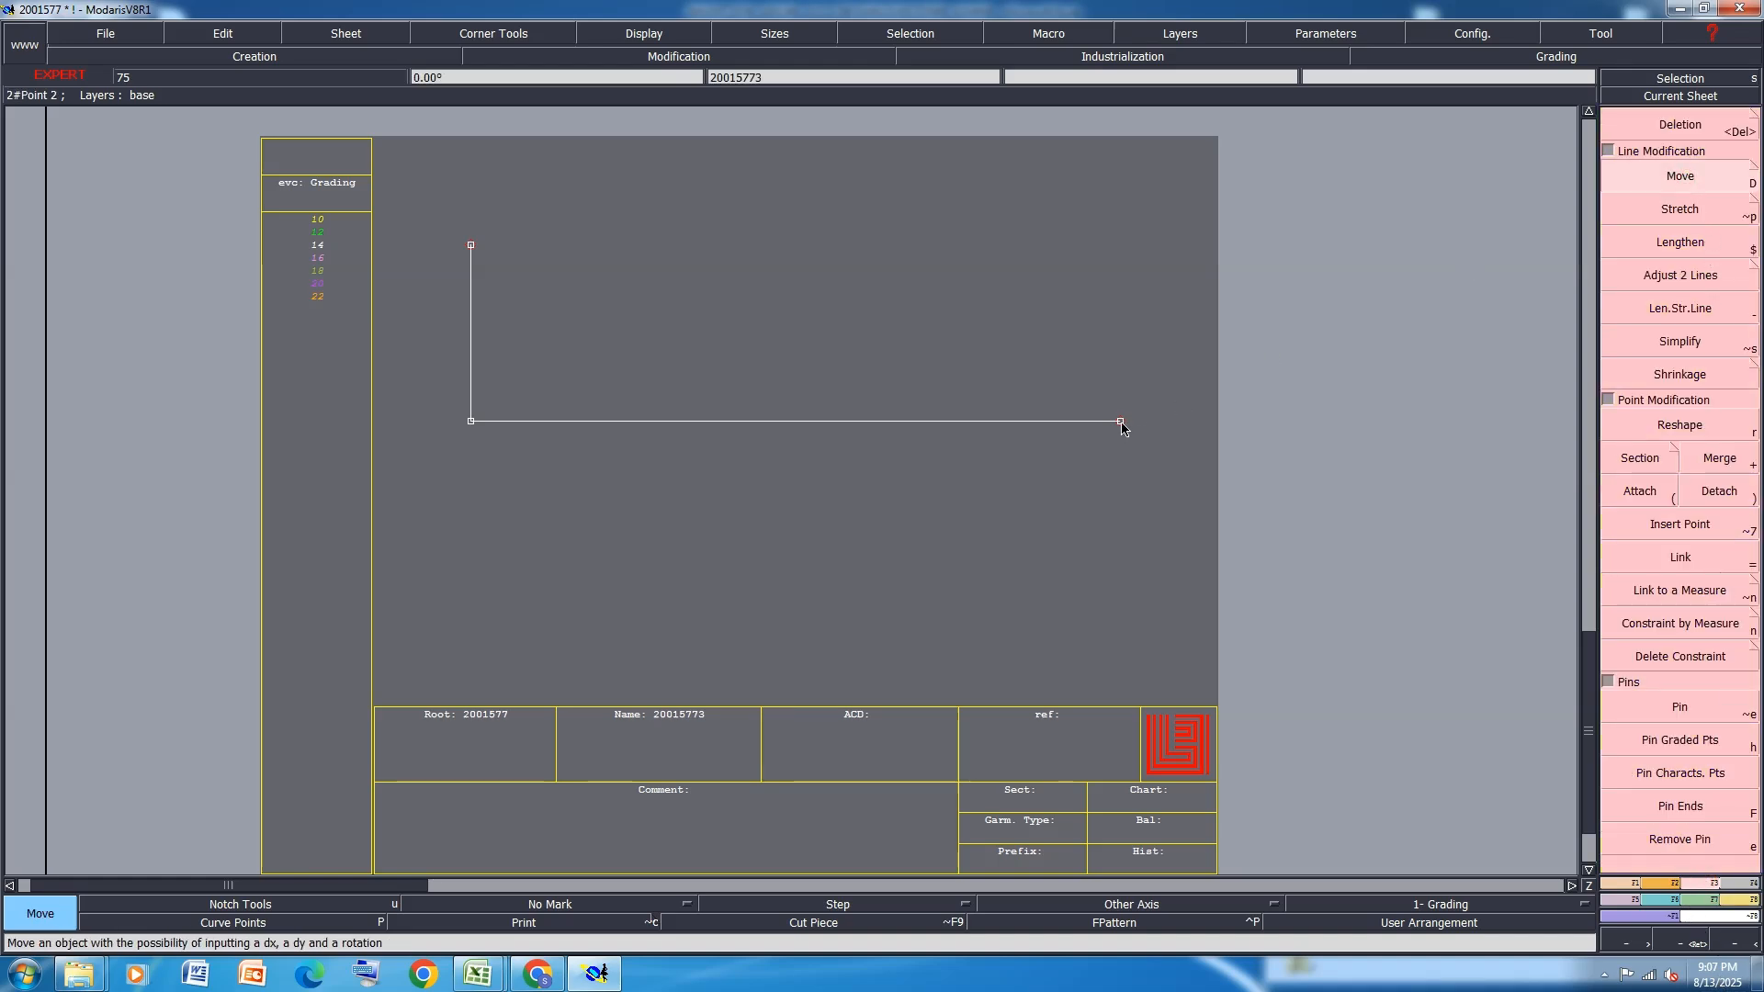
left_click(1121, 421)
left_click(1096, 299)
key("ctrl+z")
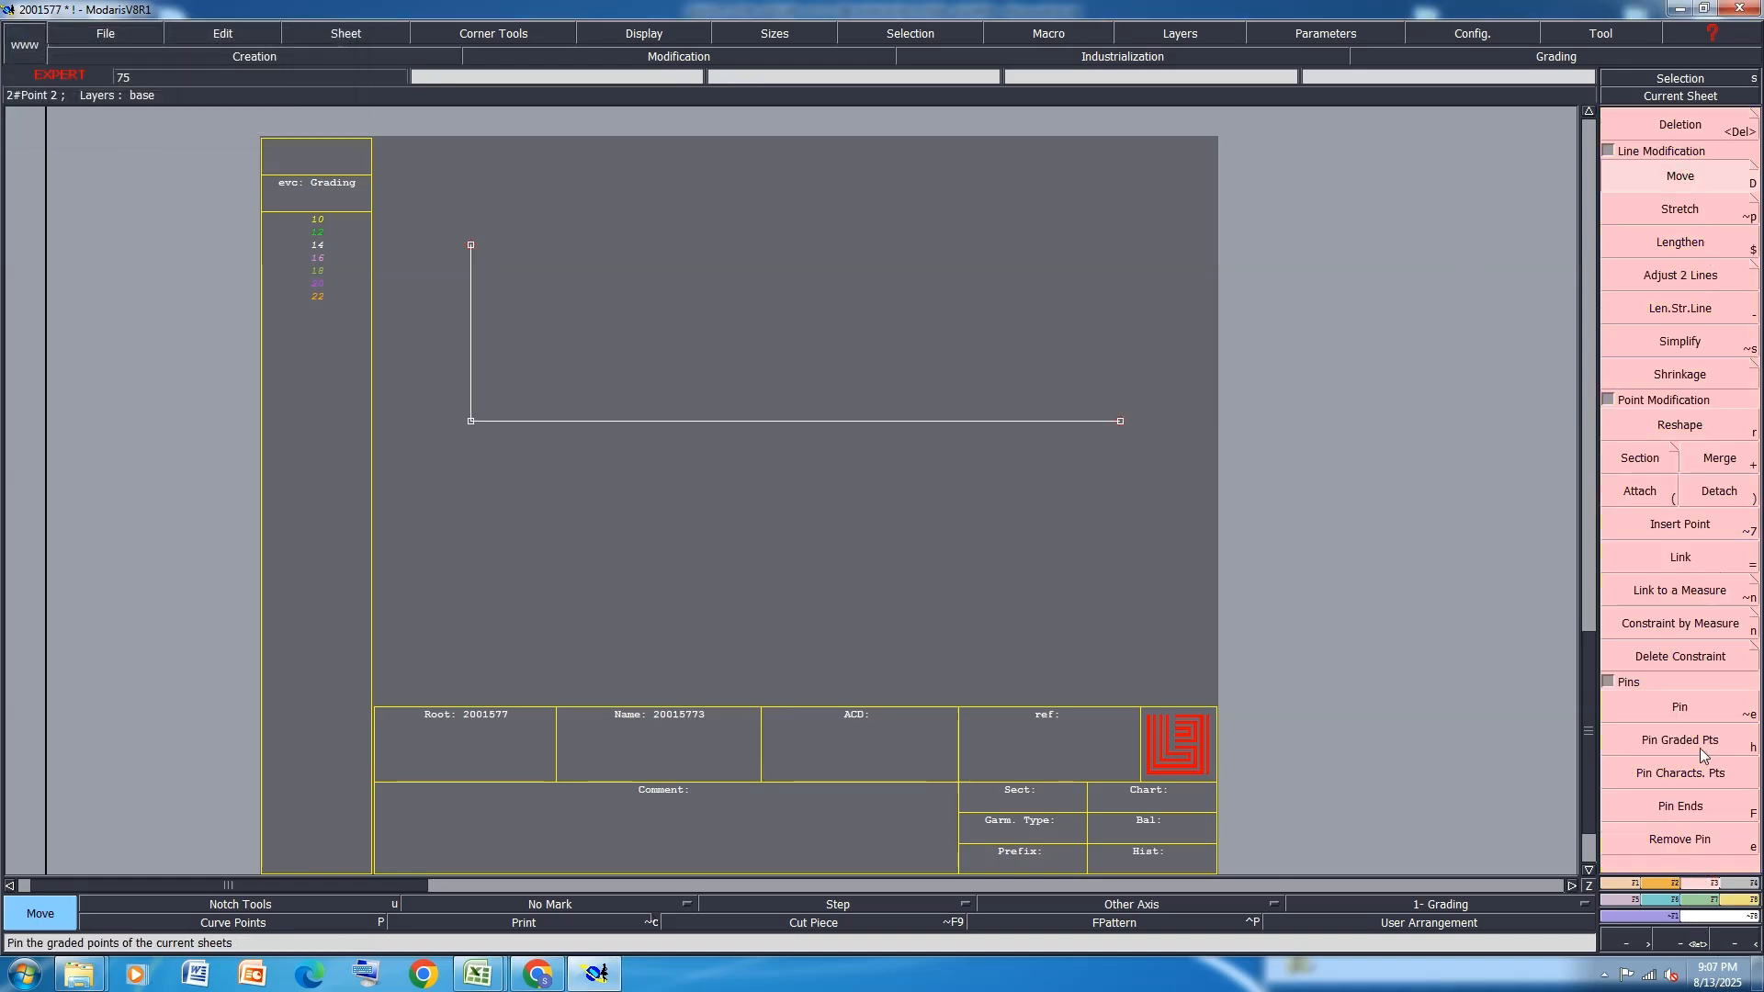
Pin the collar sheet's points and move the horizontal line's free end by ShiftX 0.00 and ShiftY 6.00 cm
left_click(1700, 746)
left_click(1120, 421)
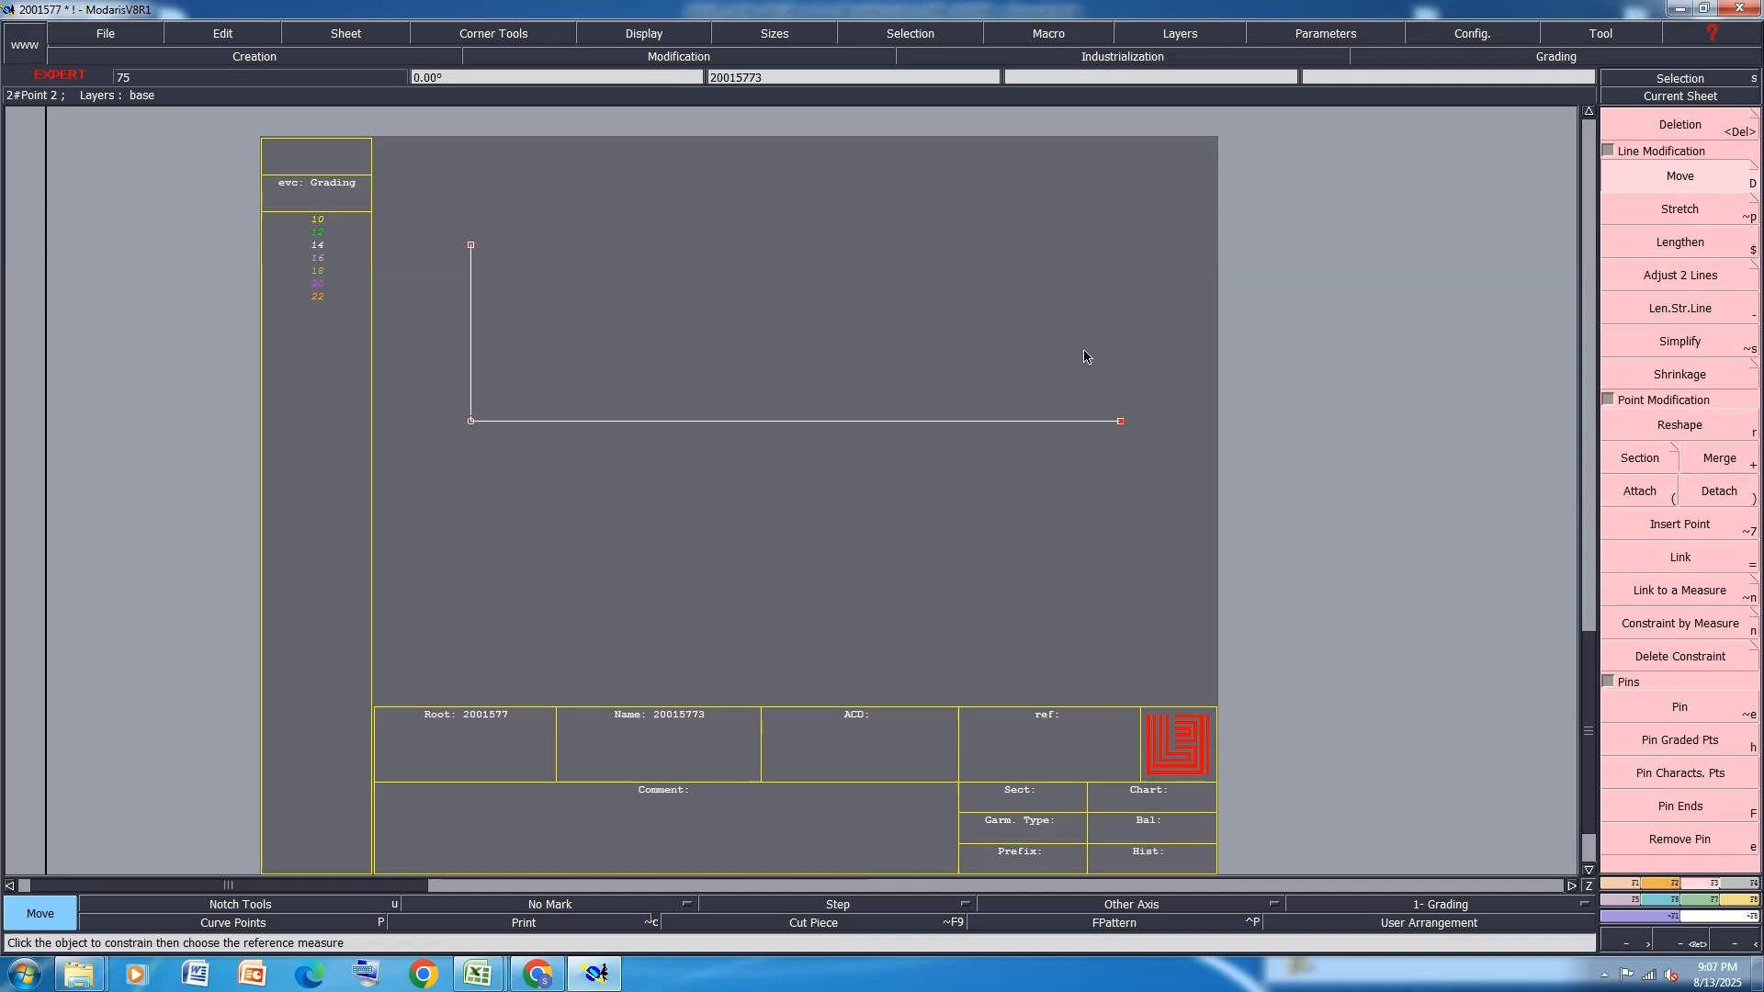
key("Down")
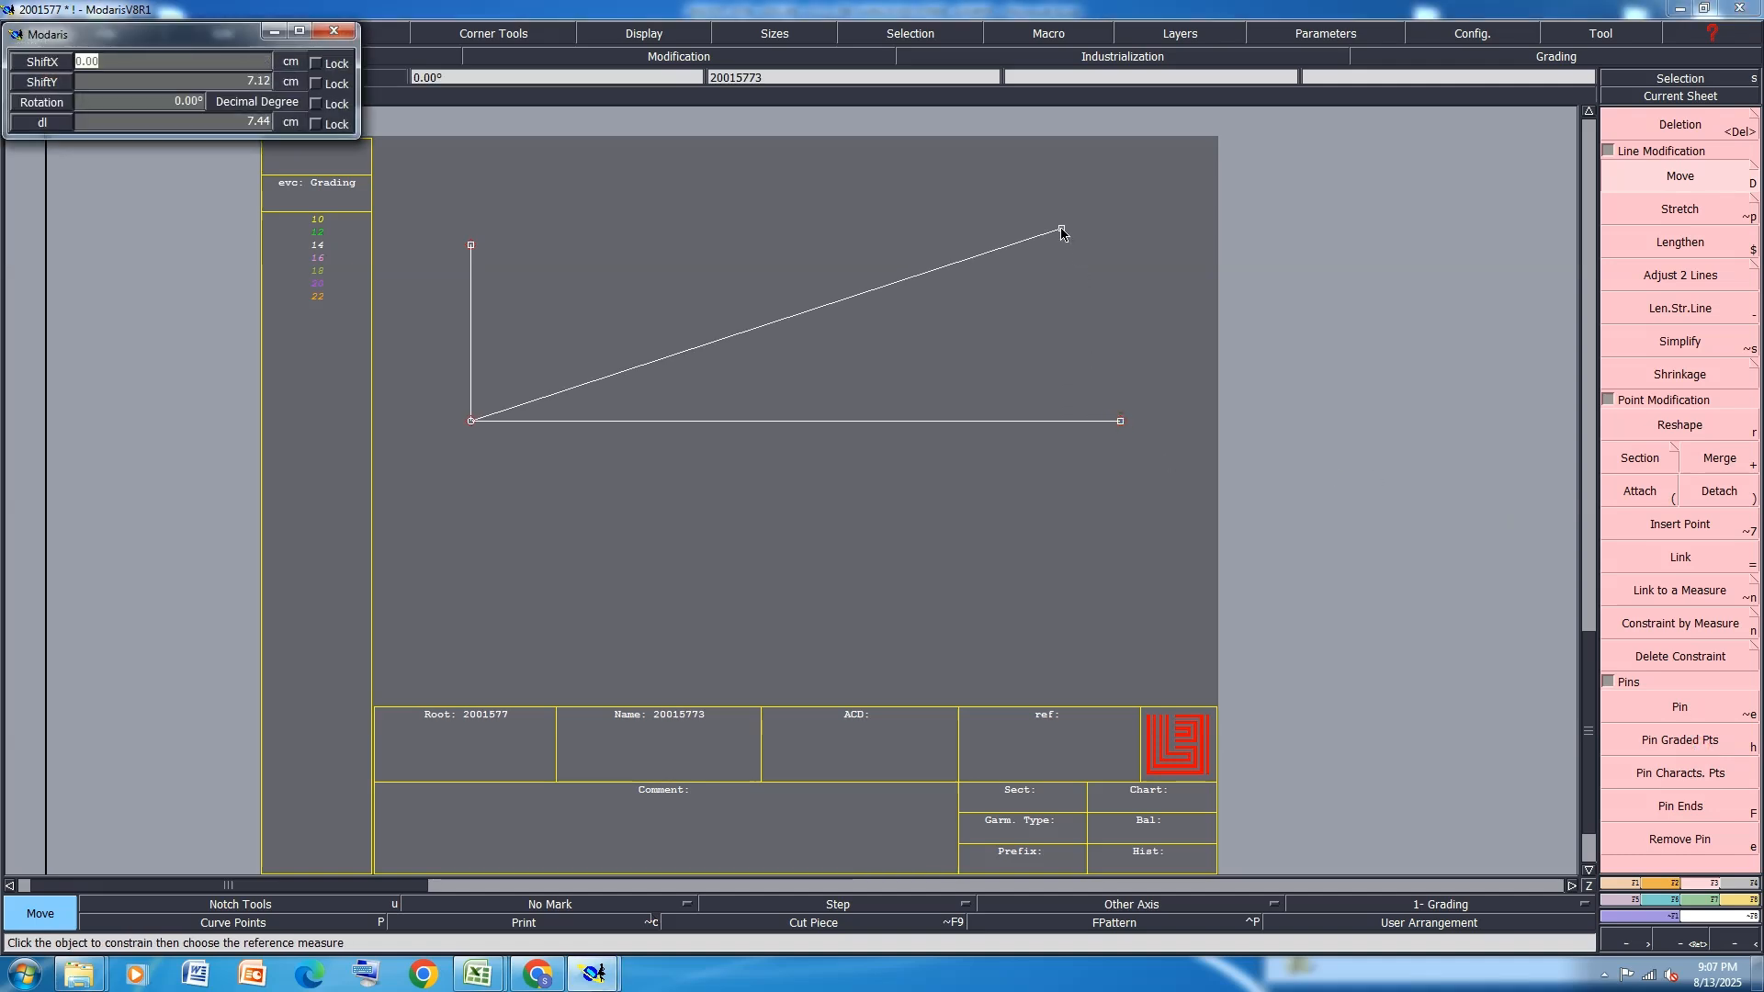
type("0")
key("Down")
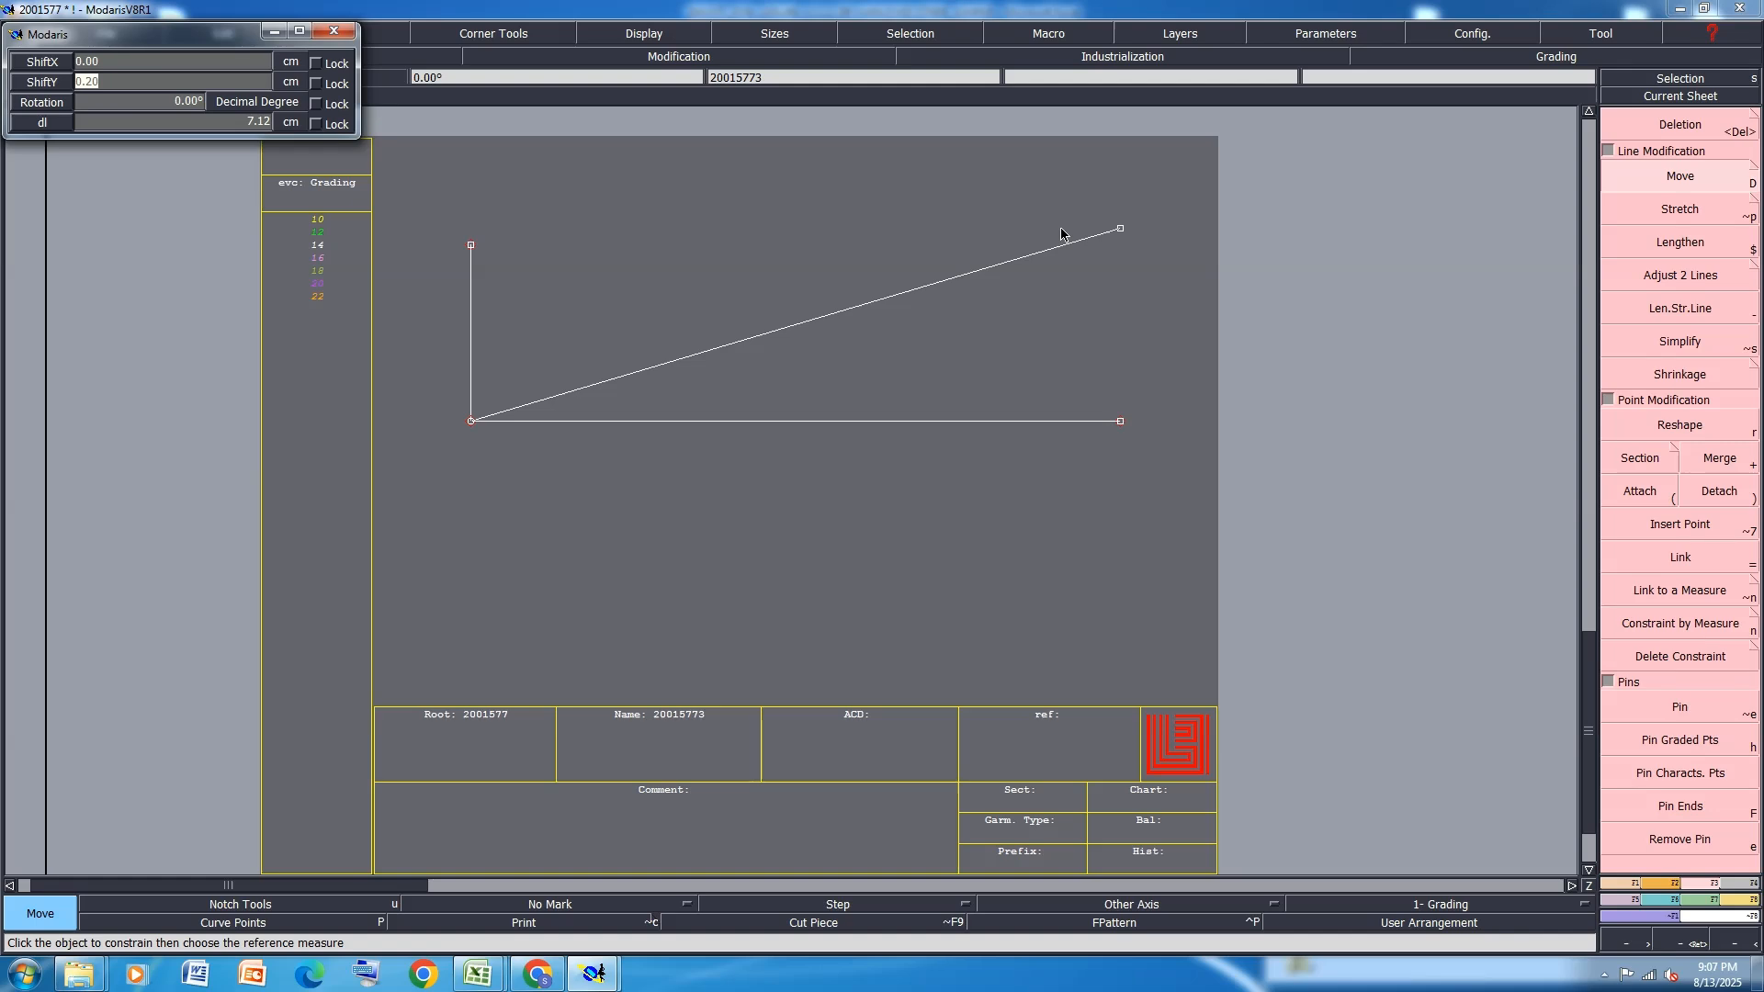
type("6")
key("Return")
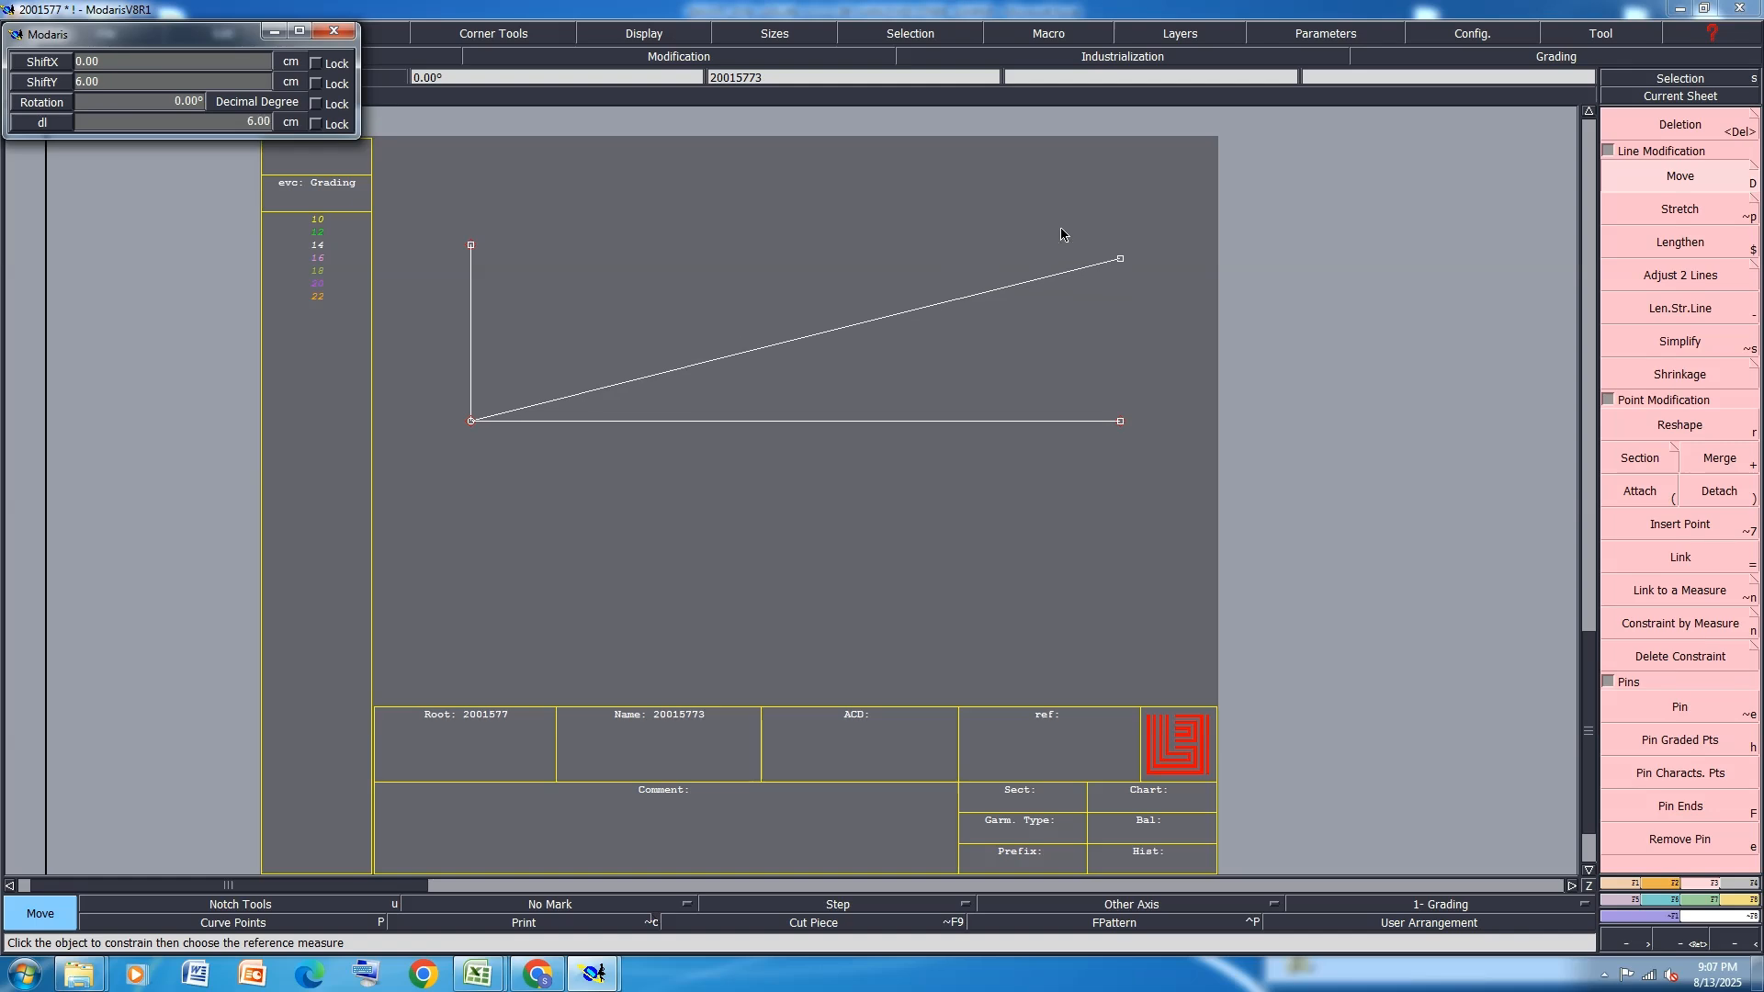
left_click(1090, 329)
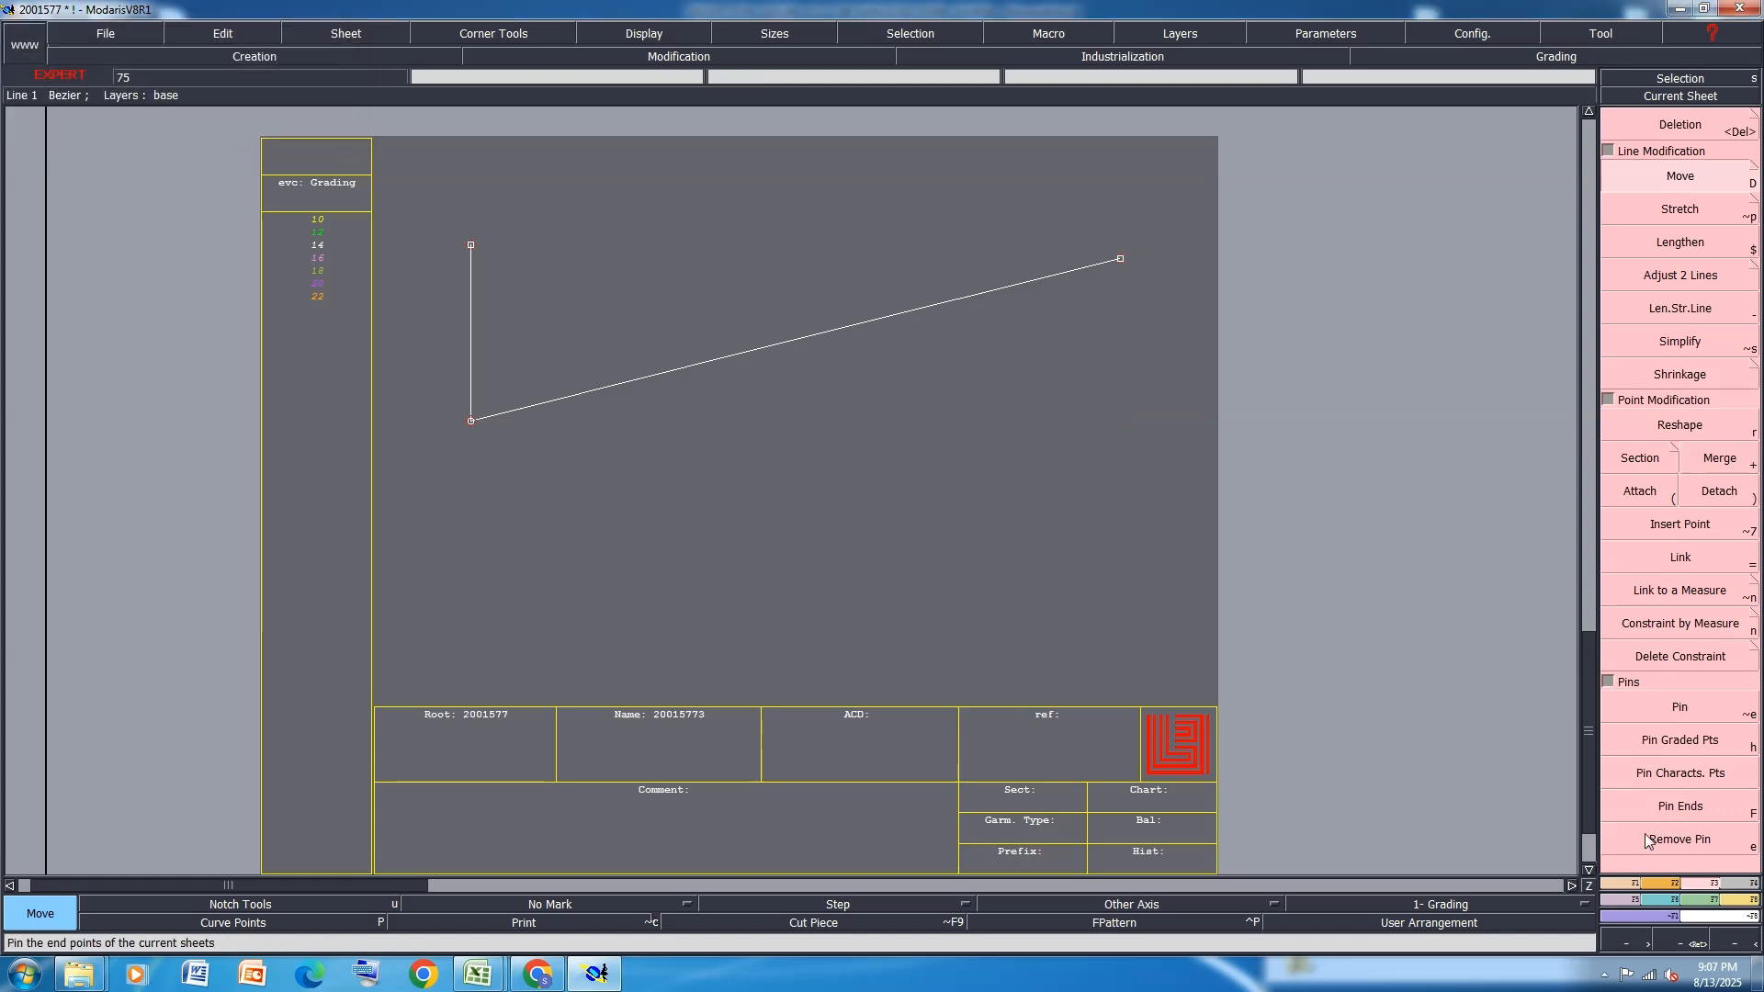
Display the handles and reshape the slanted collar line into a smooth upward curve that starts perpendicular to the vertical line
left_click(647, 35)
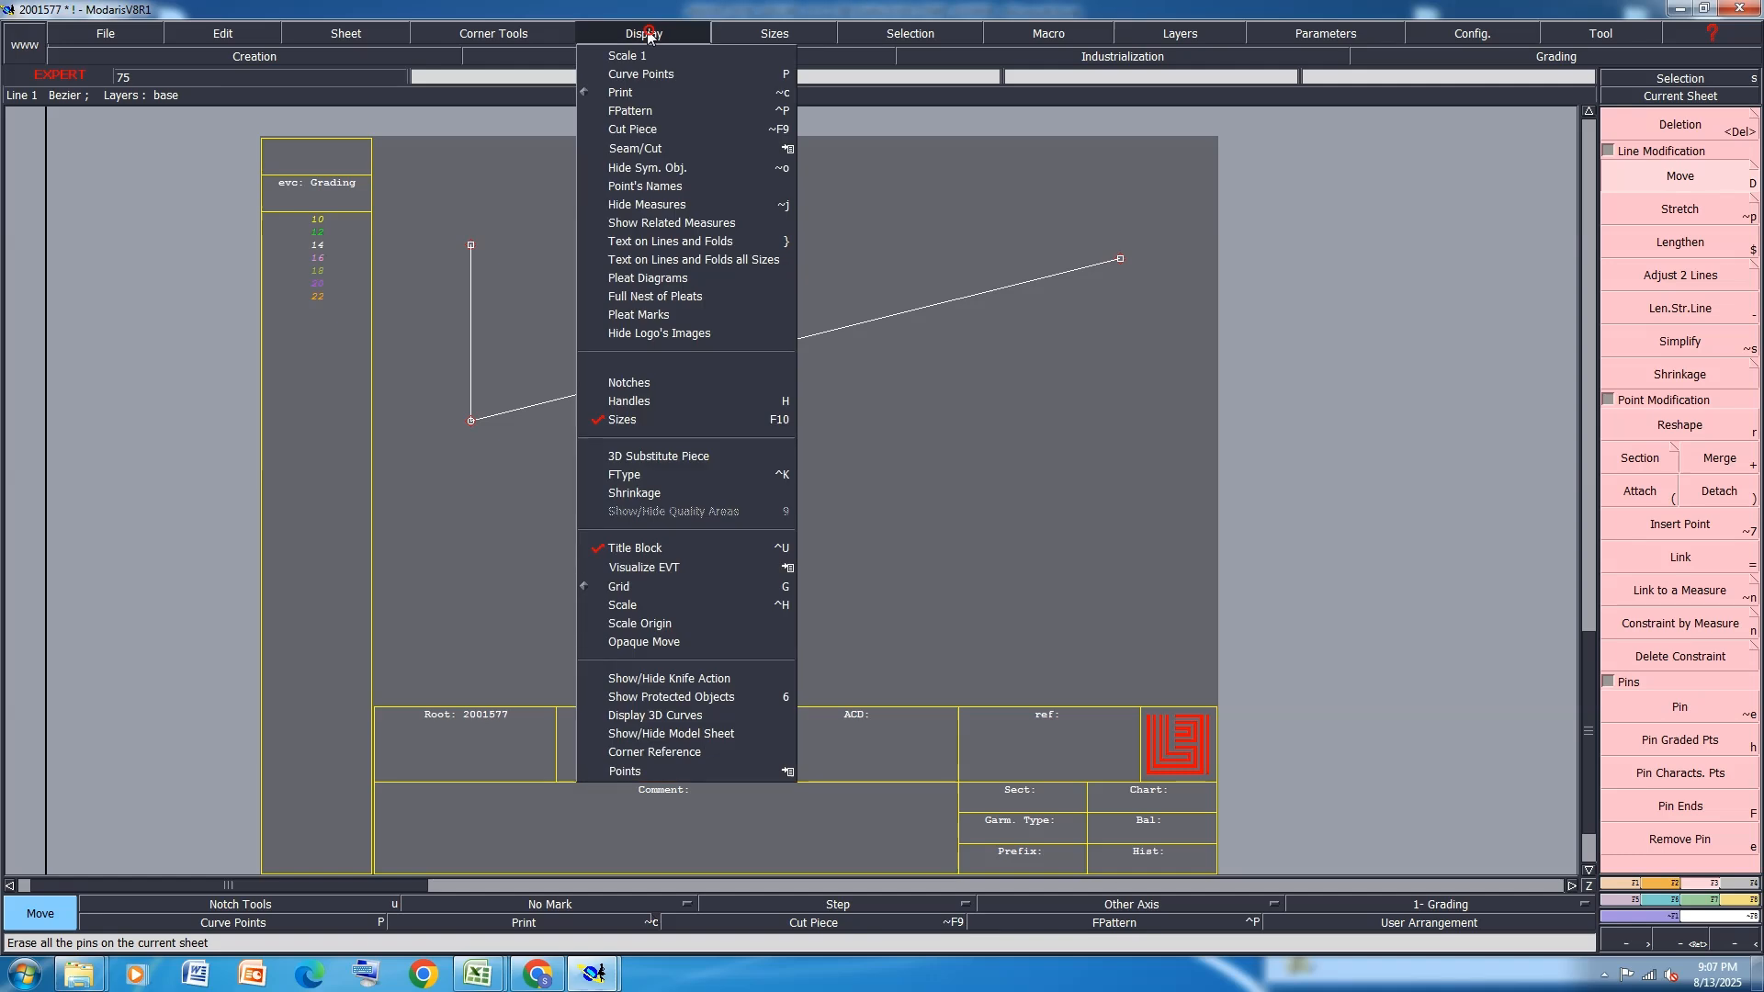
left_click(651, 400)
left_click(1679, 425)
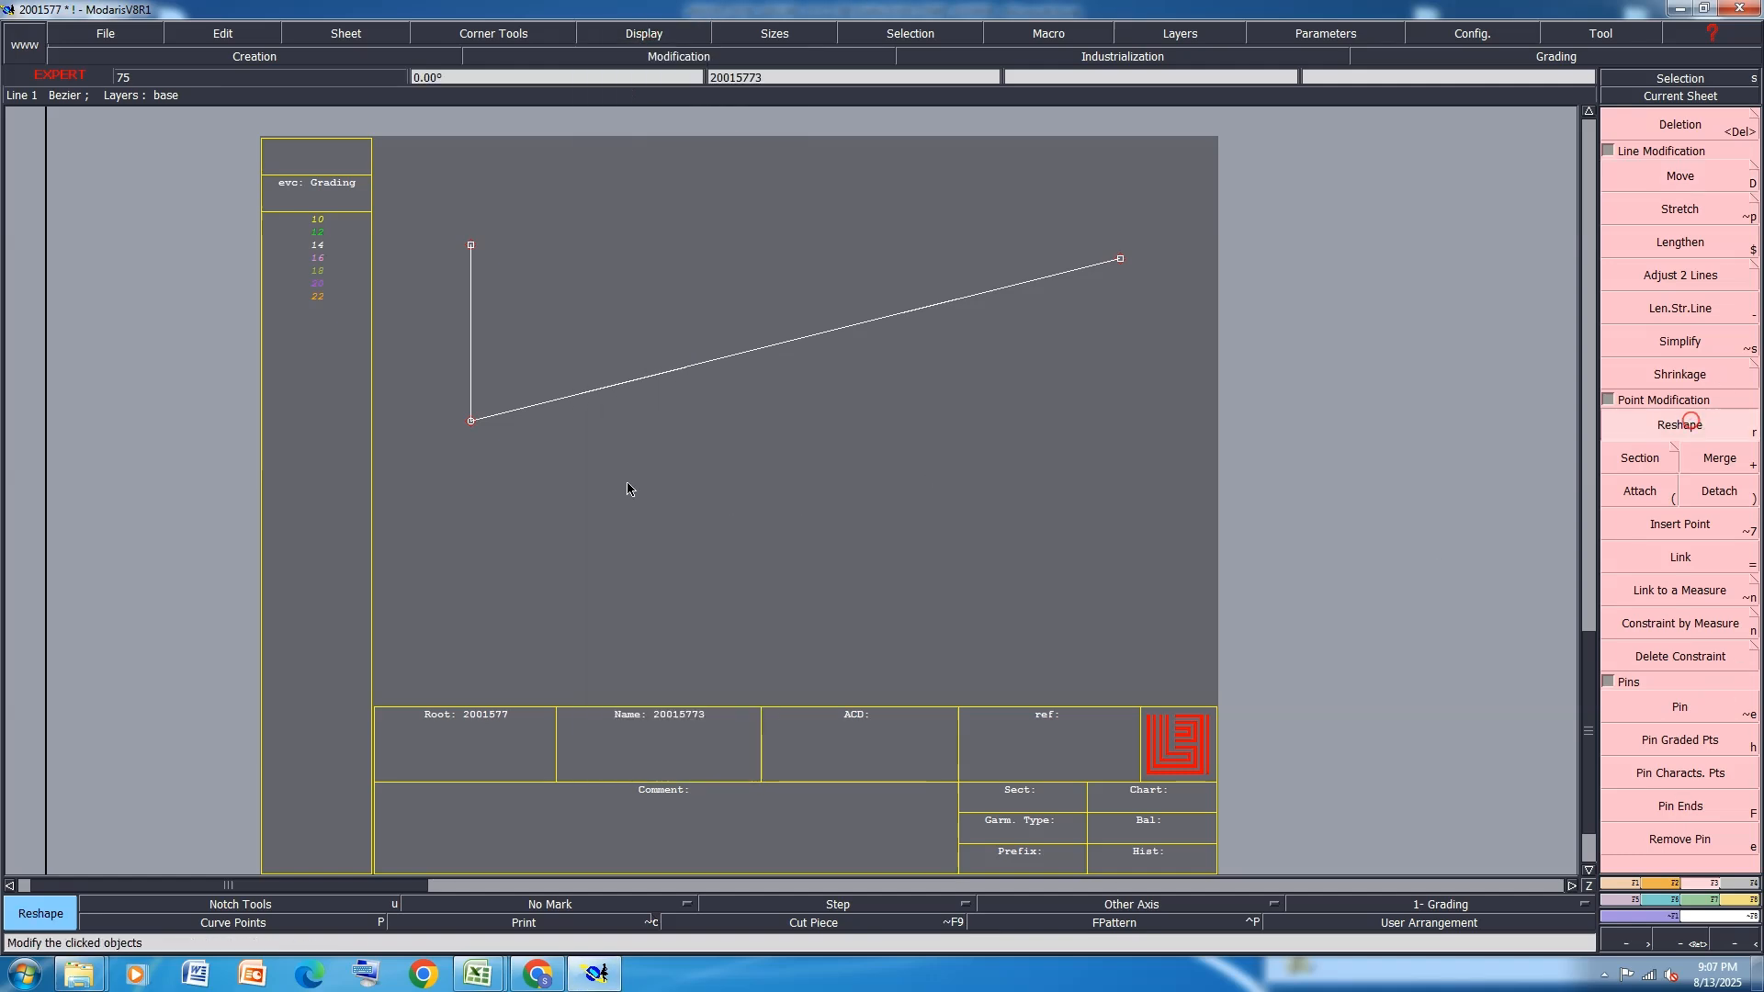
scroll(630, 455, "up", 1)
left_click_drag(651, 350, 1046, 377)
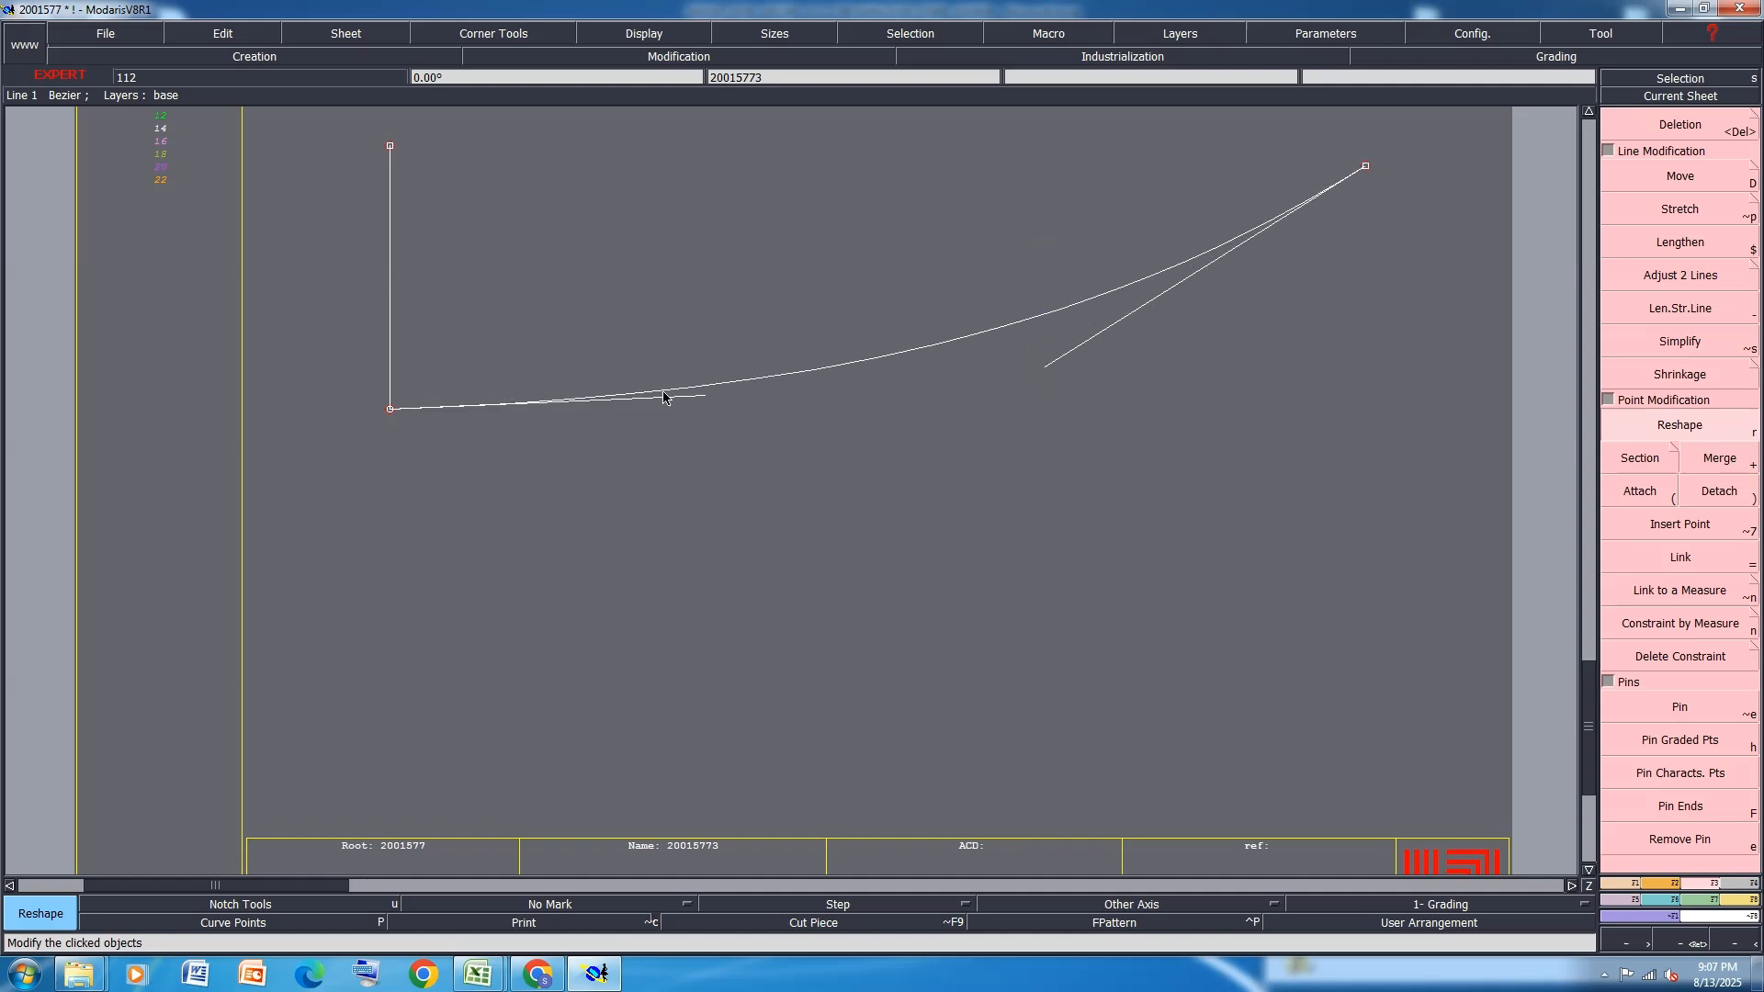
left_click_drag(703, 400, 722, 426)
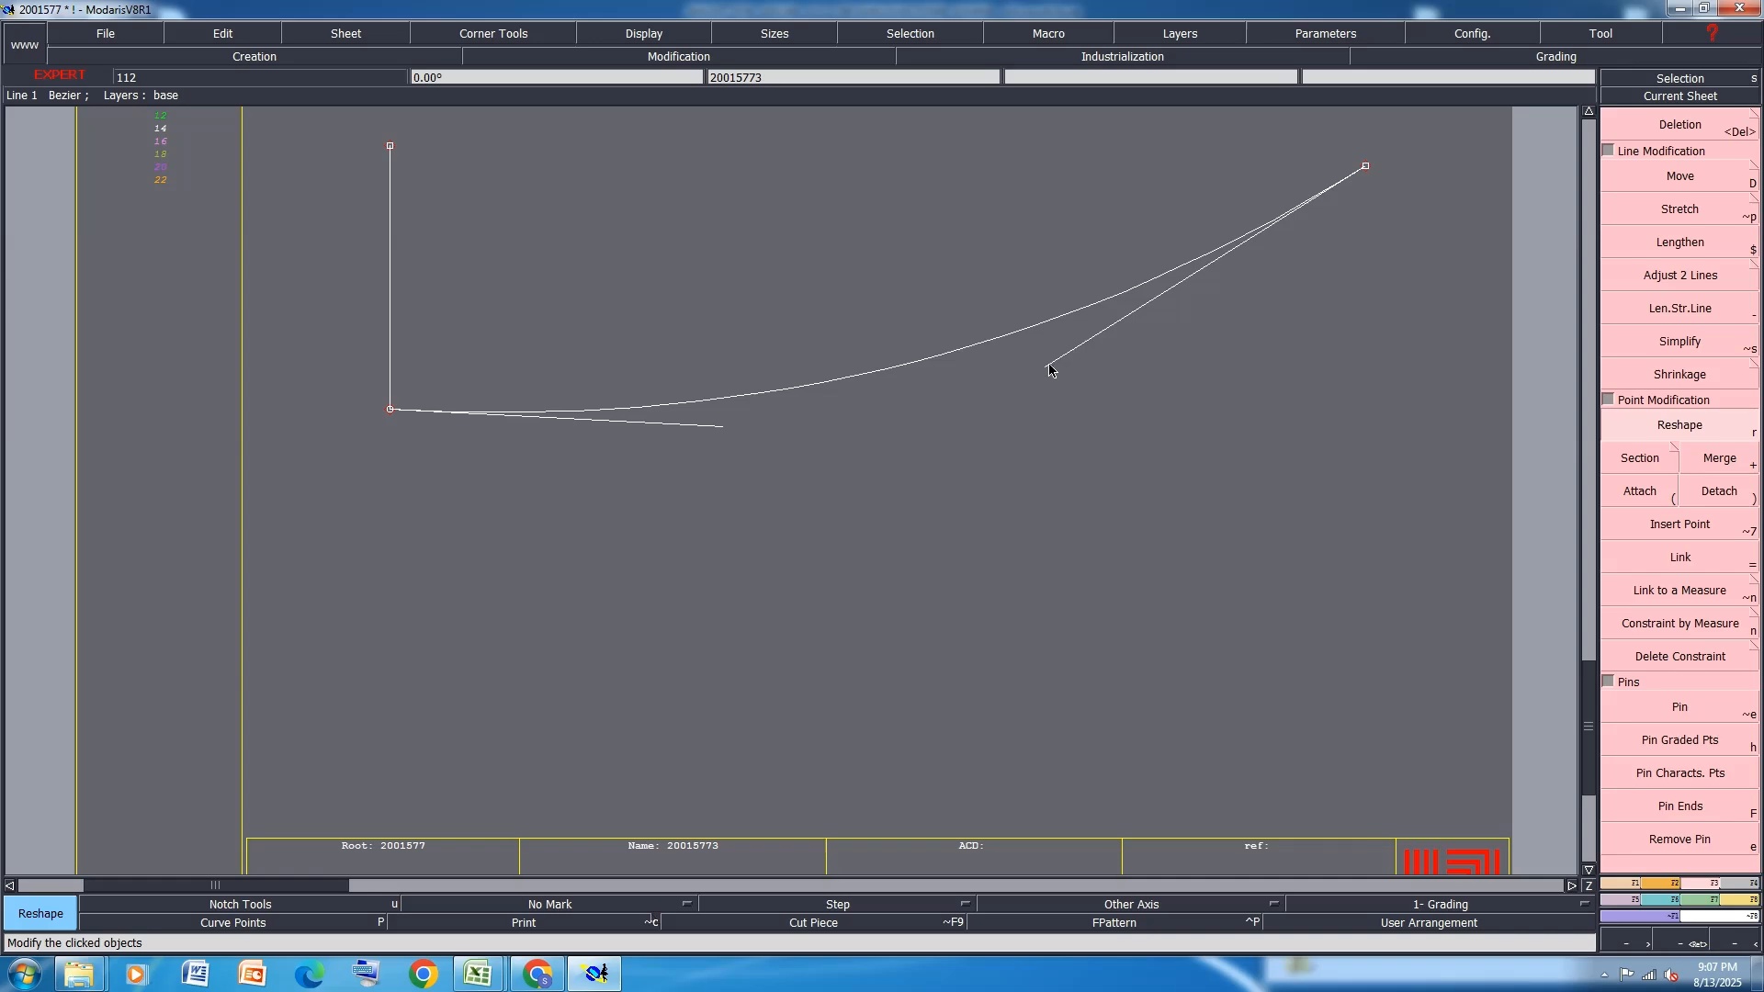
left_click_drag(1049, 366, 1079, 379)
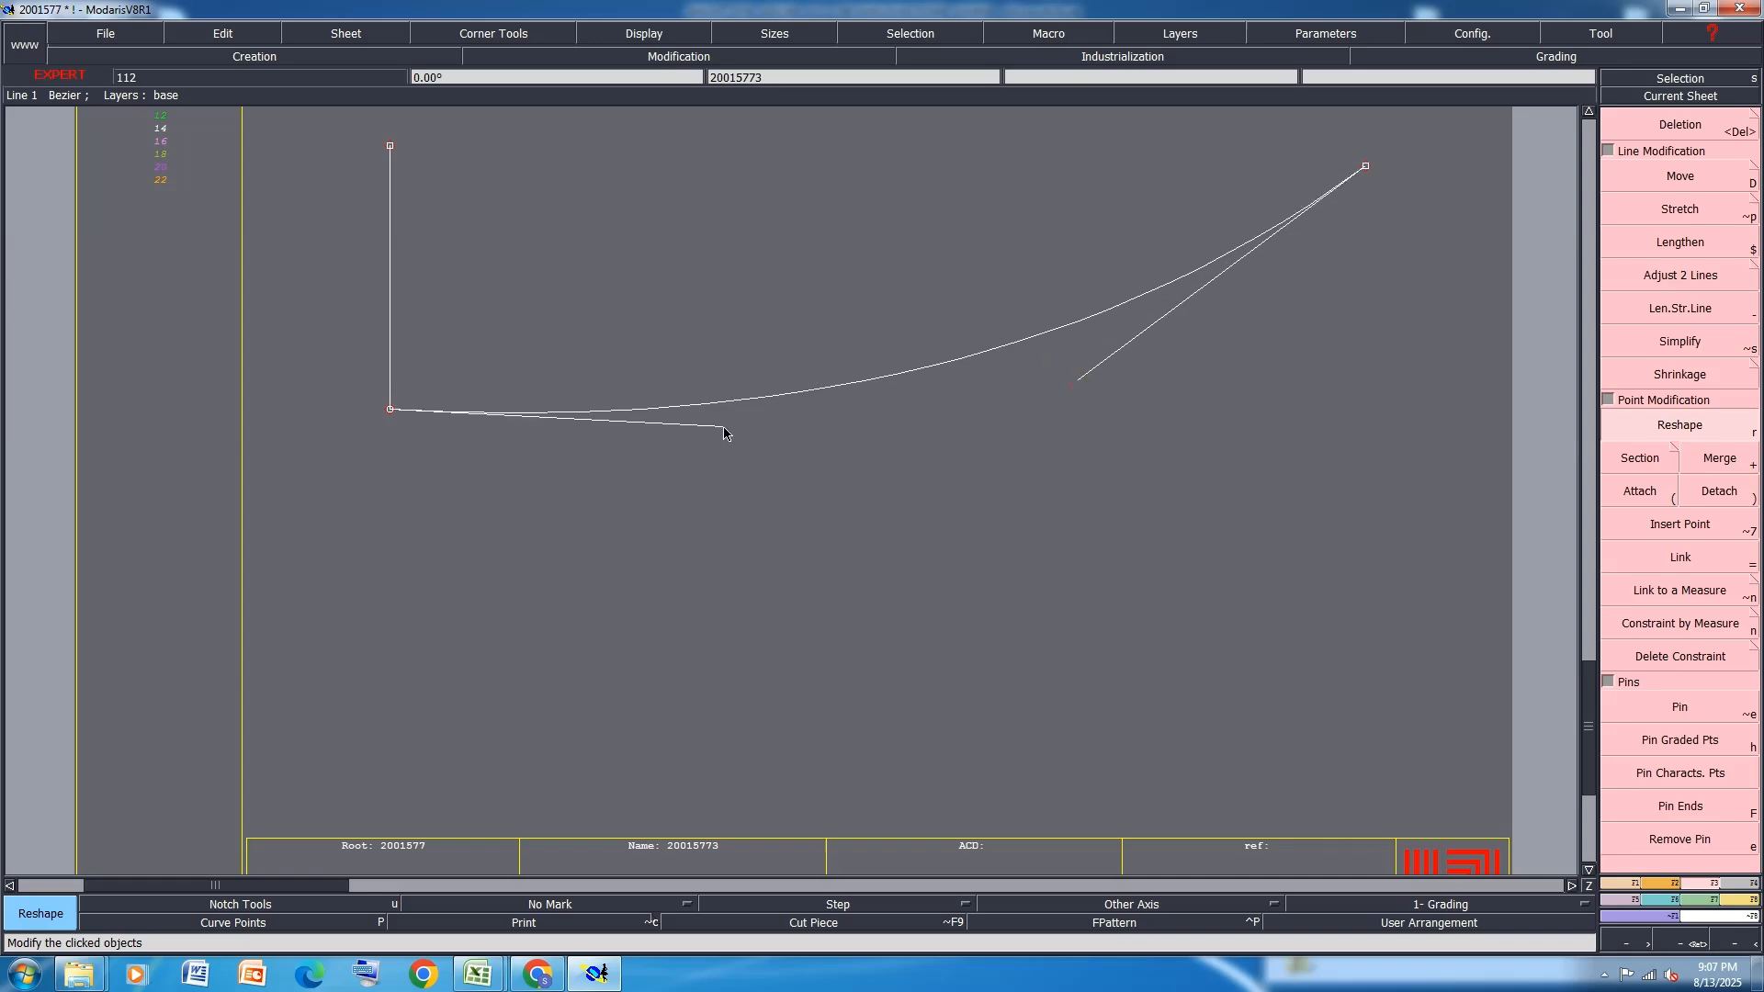
left_click_drag(724, 428, 725, 414)
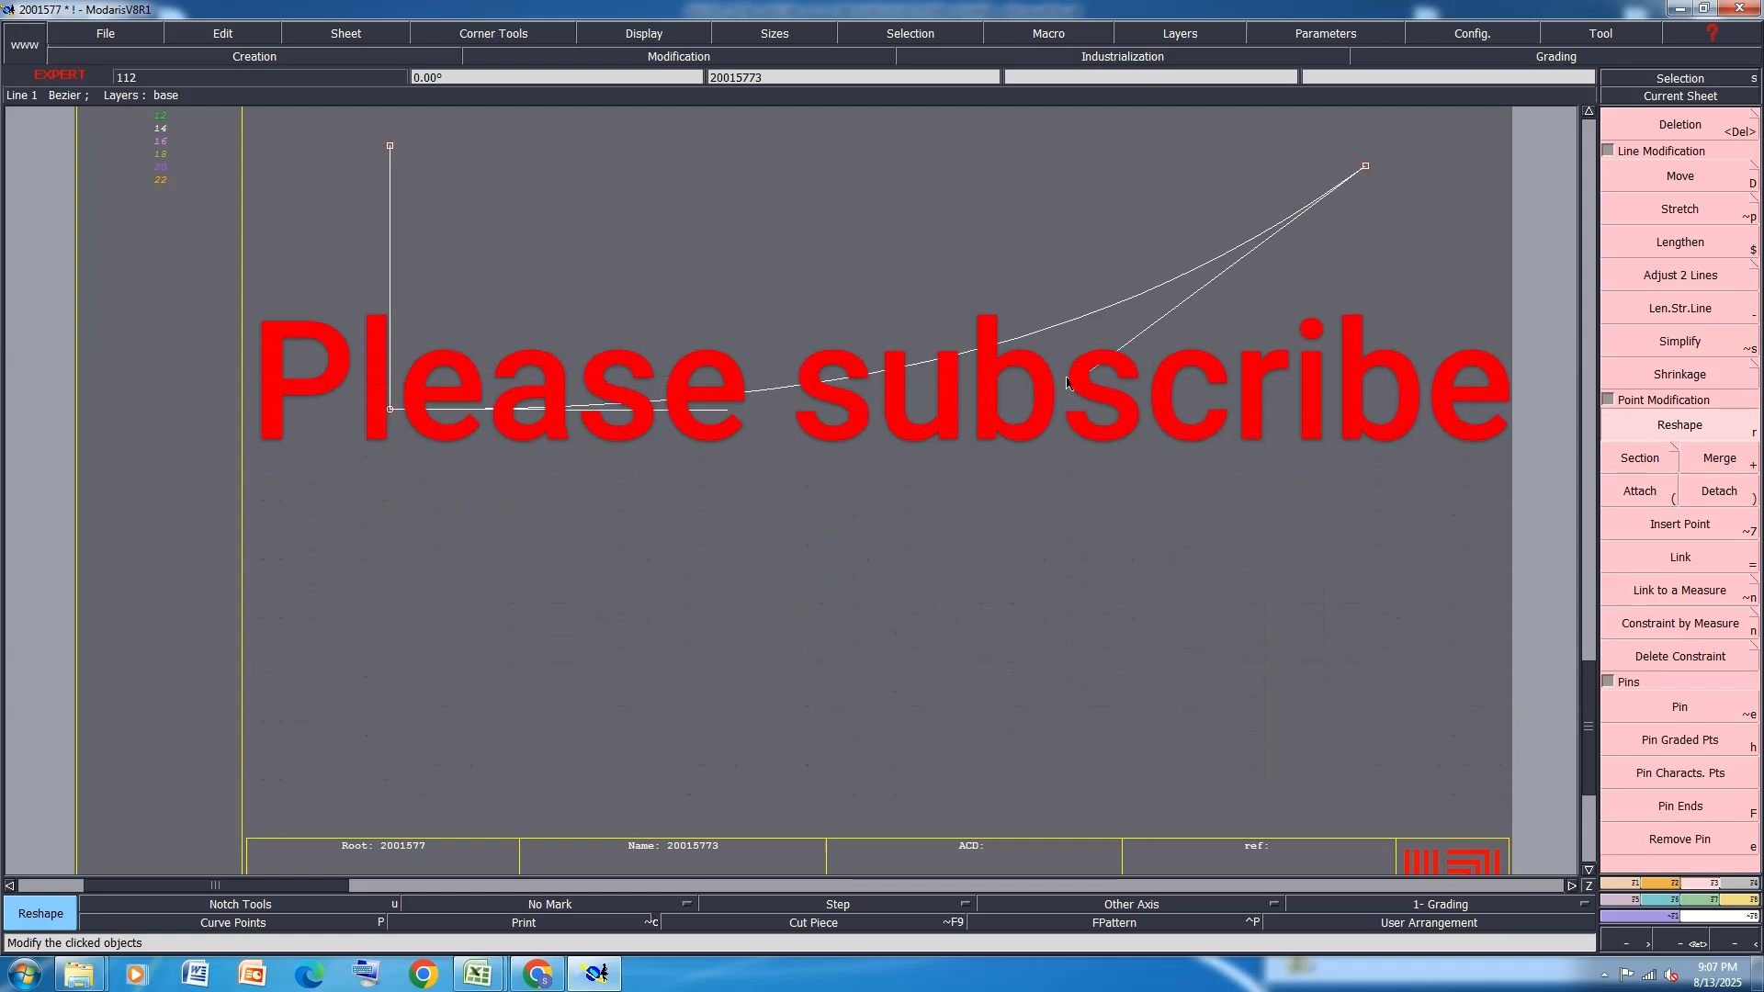
left_click_drag(1080, 380, 1083, 377)
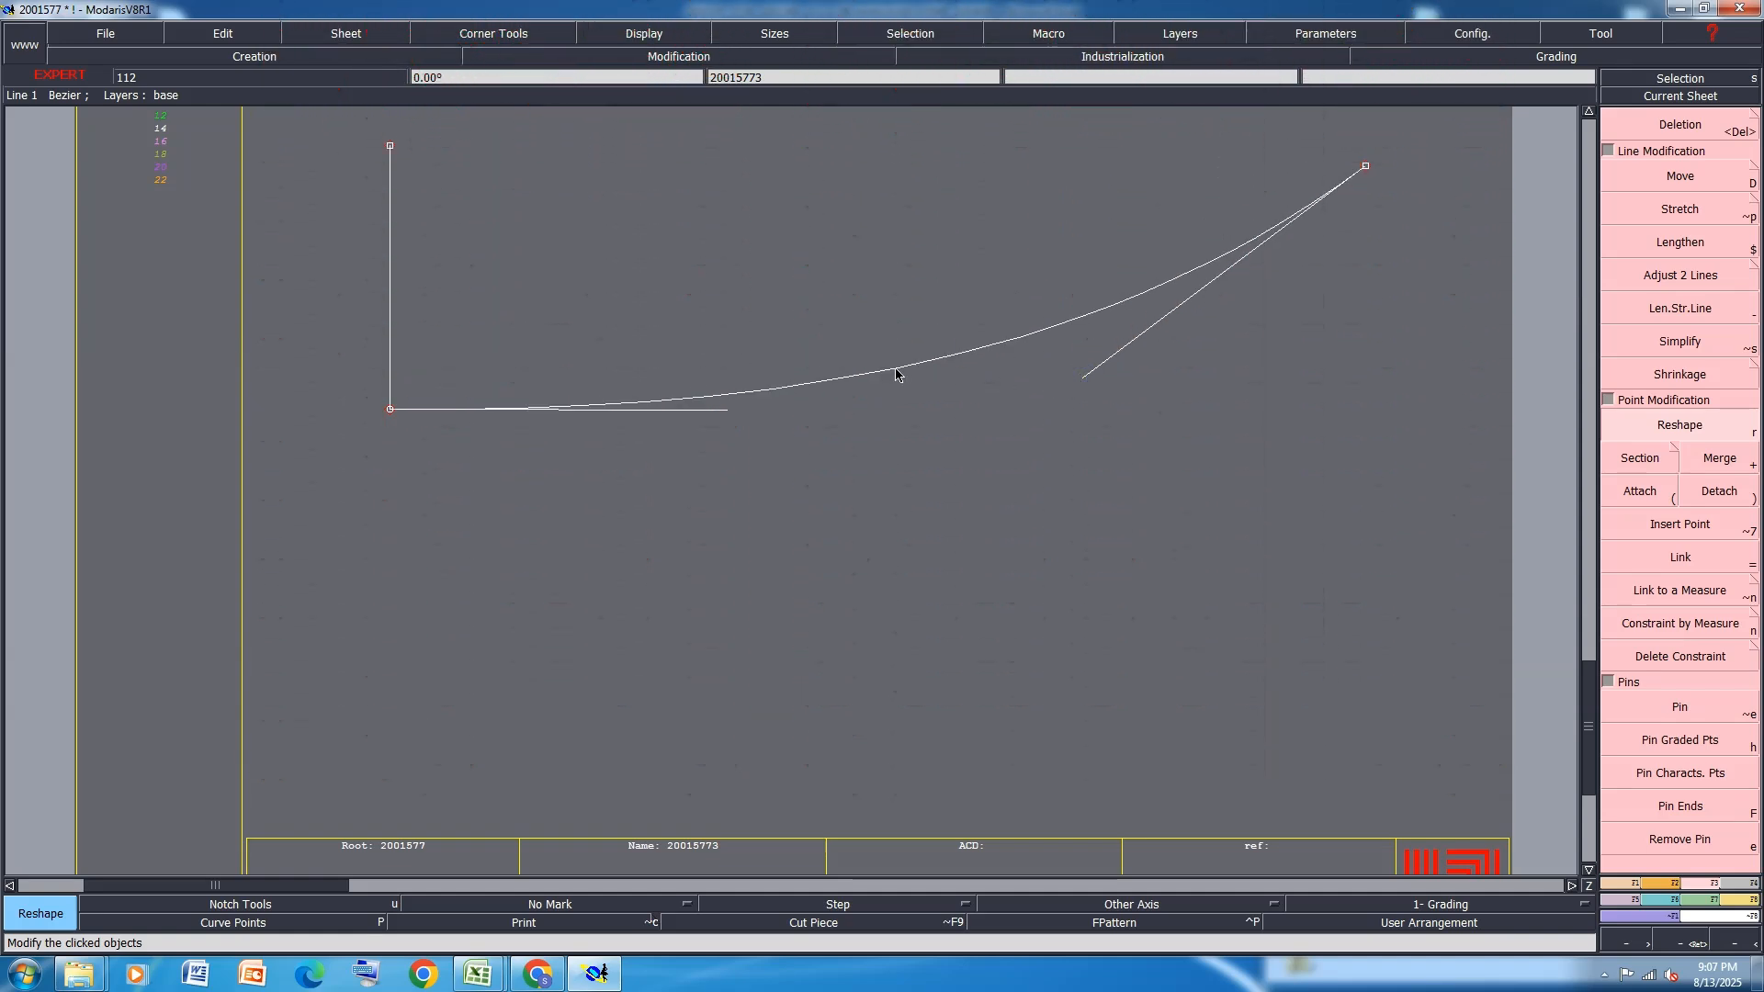
Create a dynamic length measure along the full collar curve and place its label beside the free end
key("l")
left_click(896, 369)
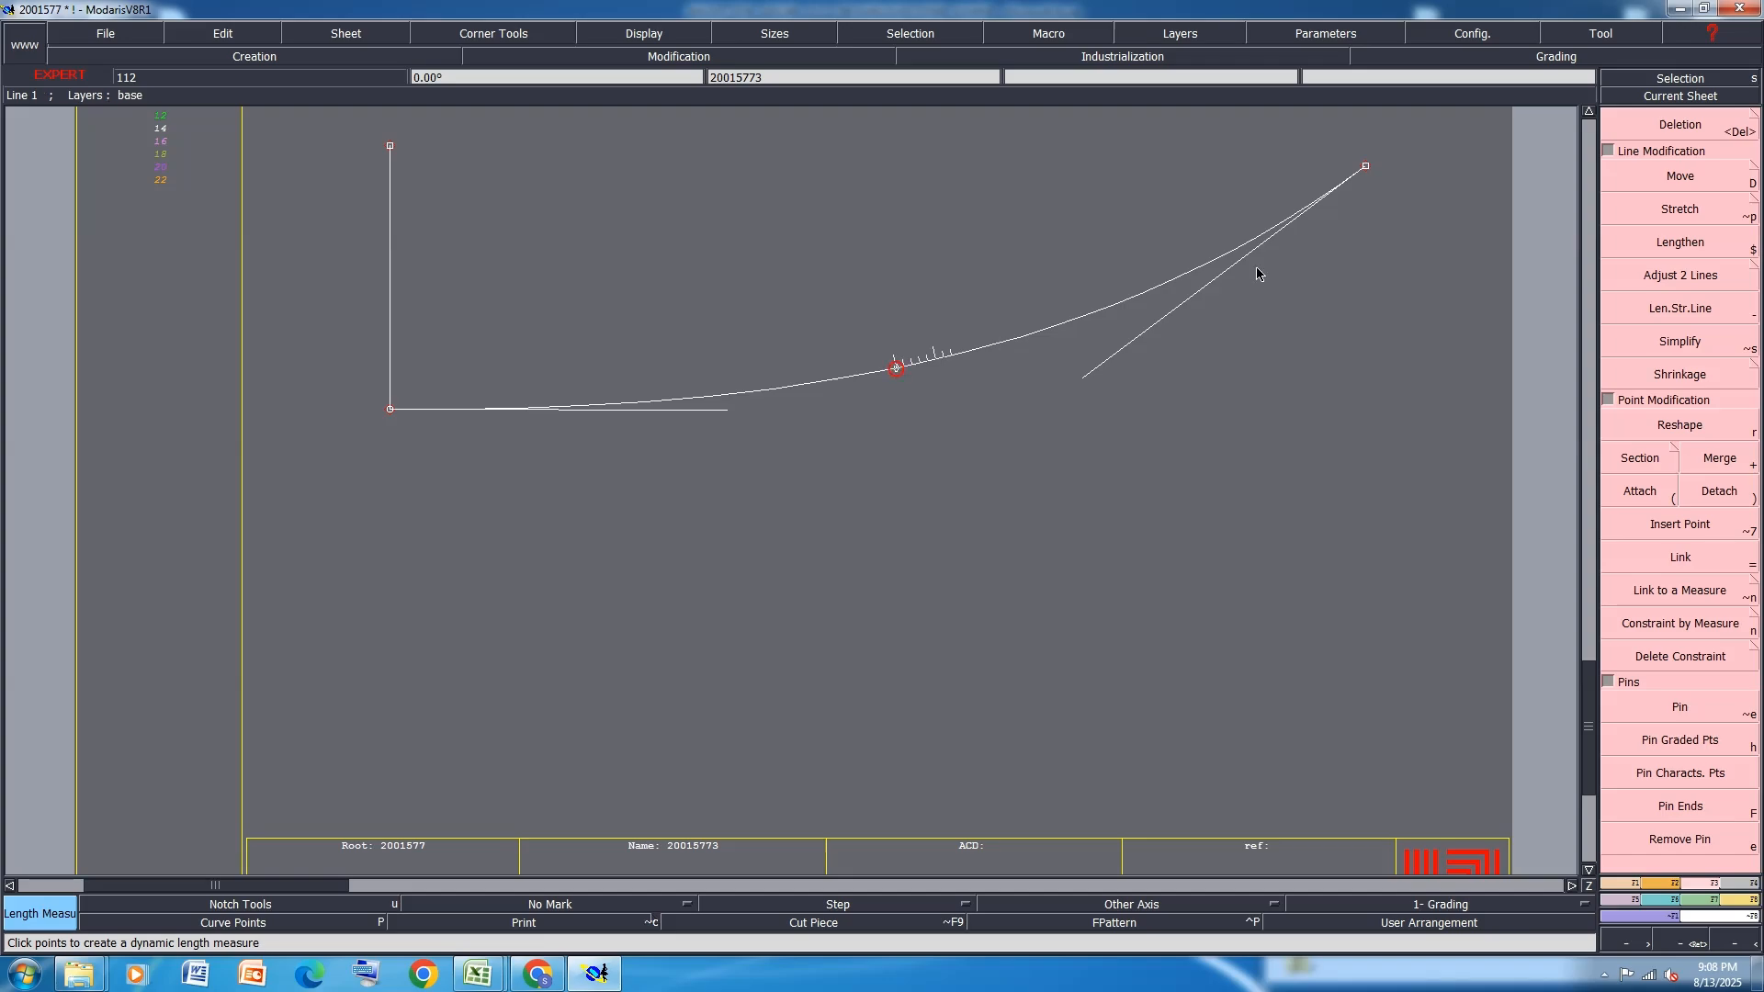
left_click(1448, 163)
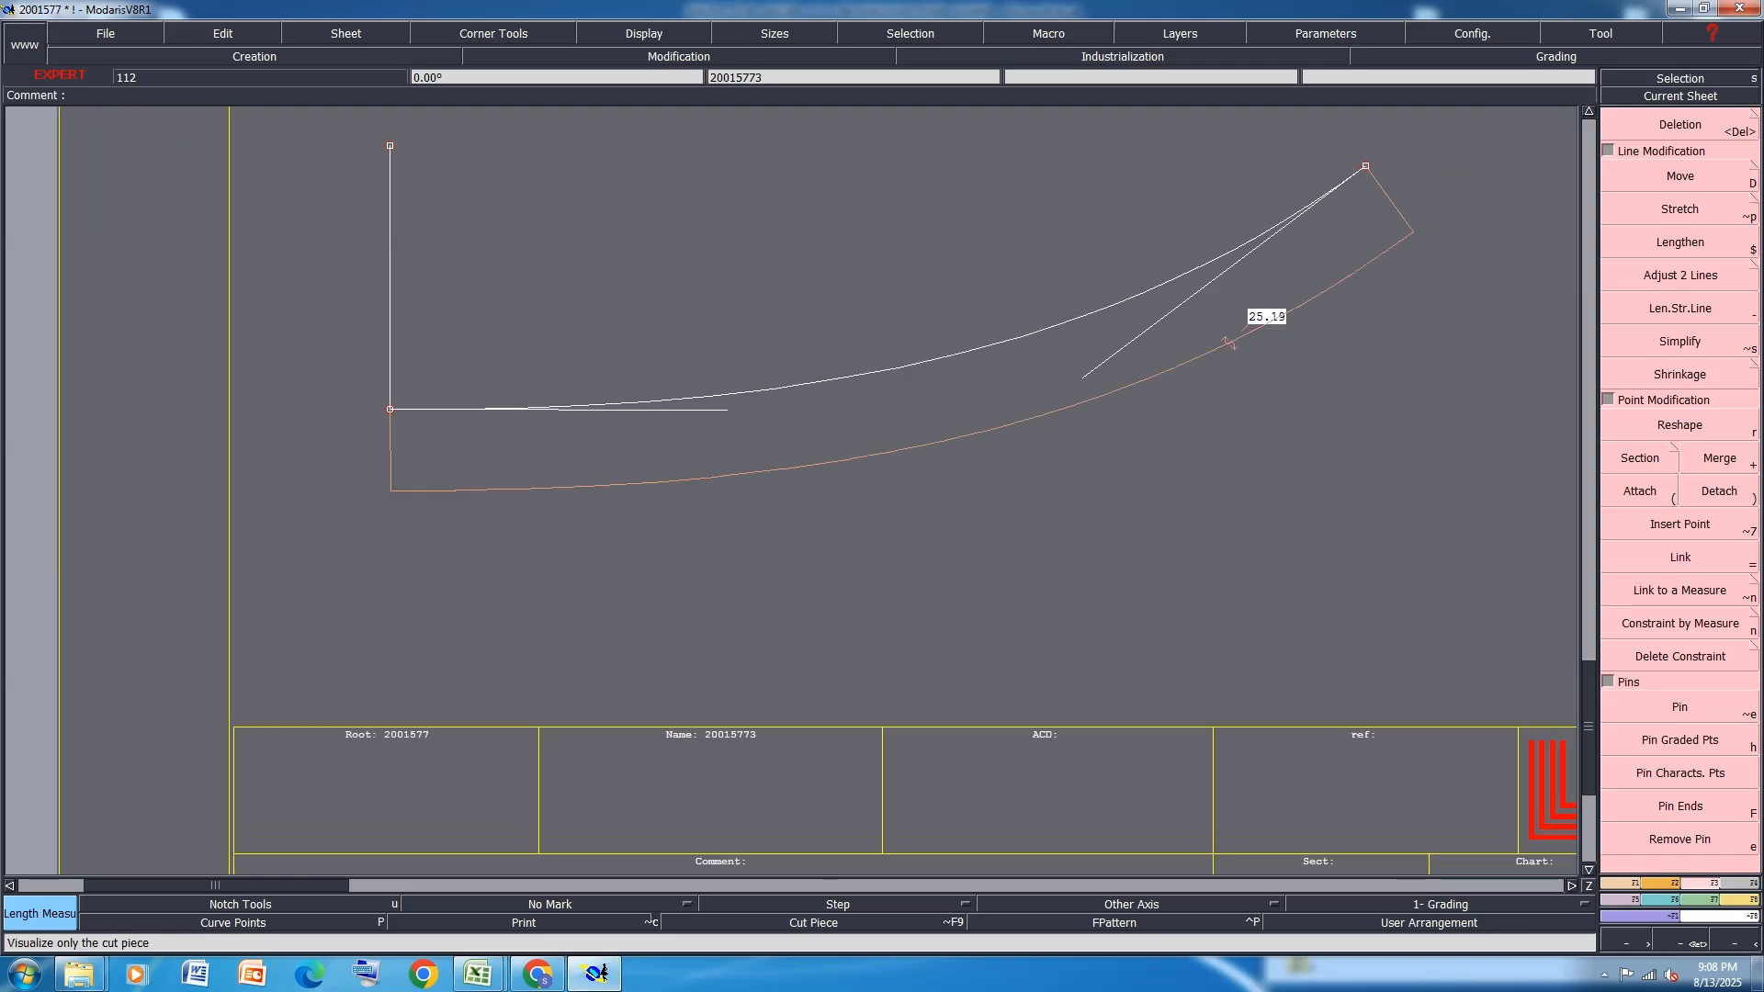
Check the collar length along the edge in the Excel size specification and return to the collar sheet in Modaris
left_click(599, 974)
left_click(600, 974)
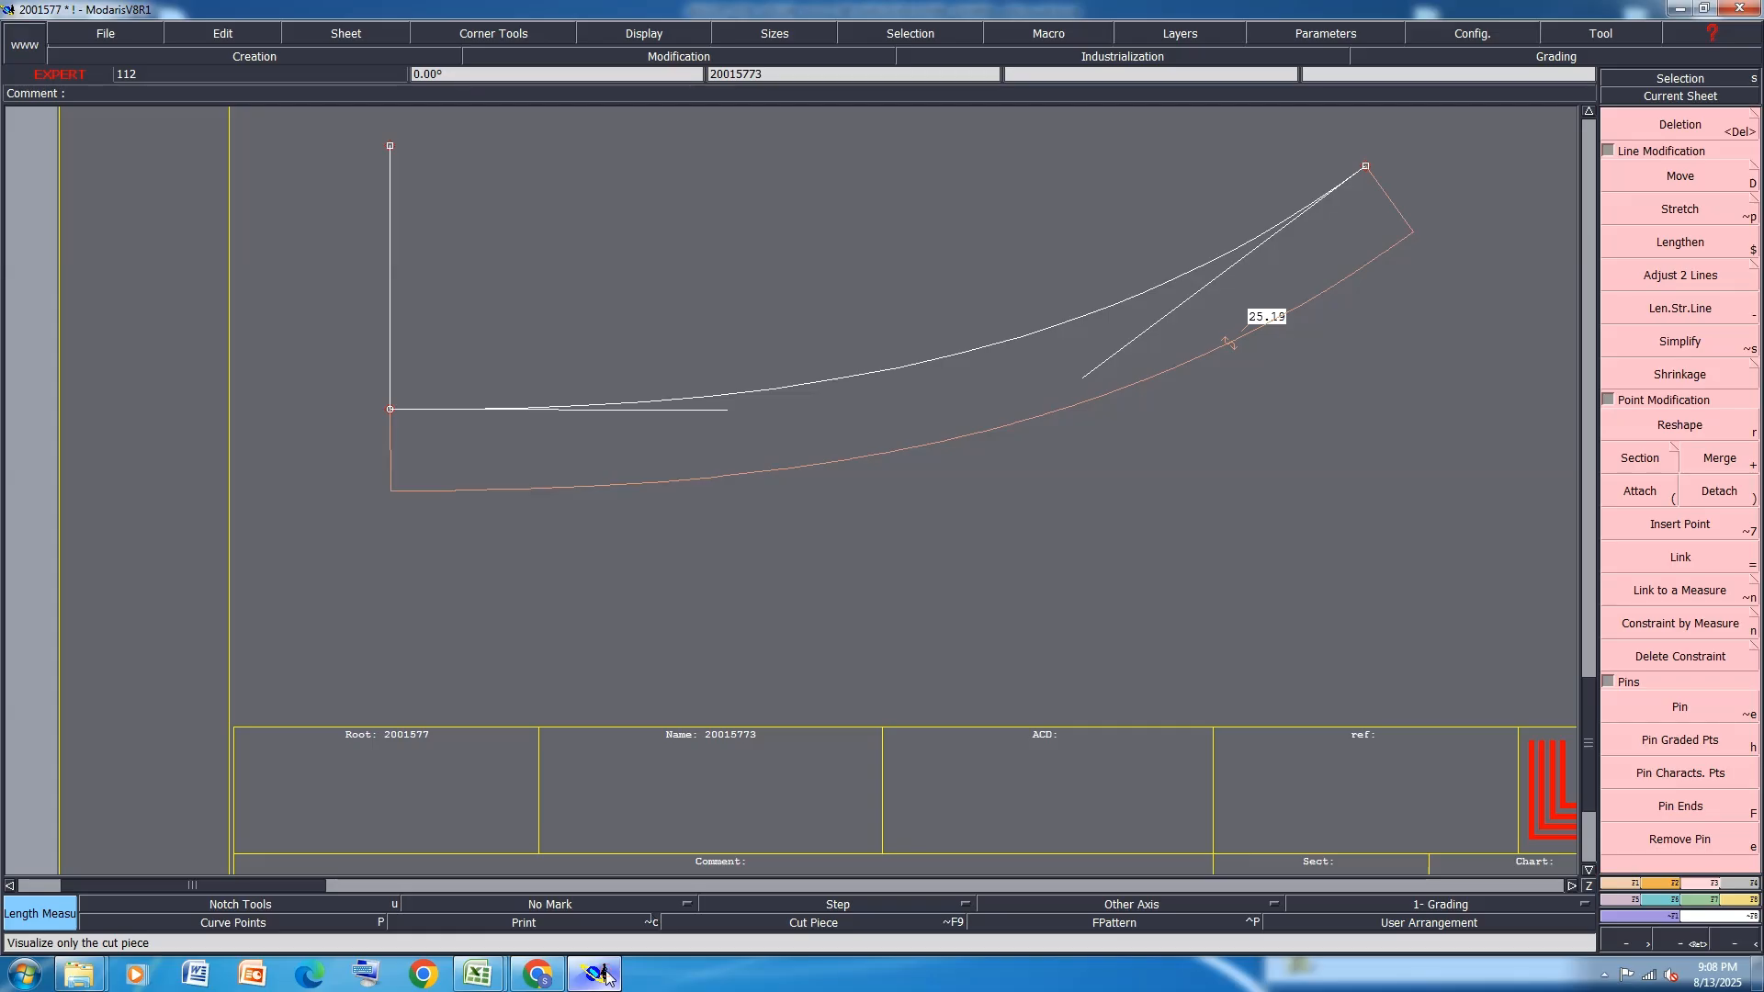
left_click(599, 974)
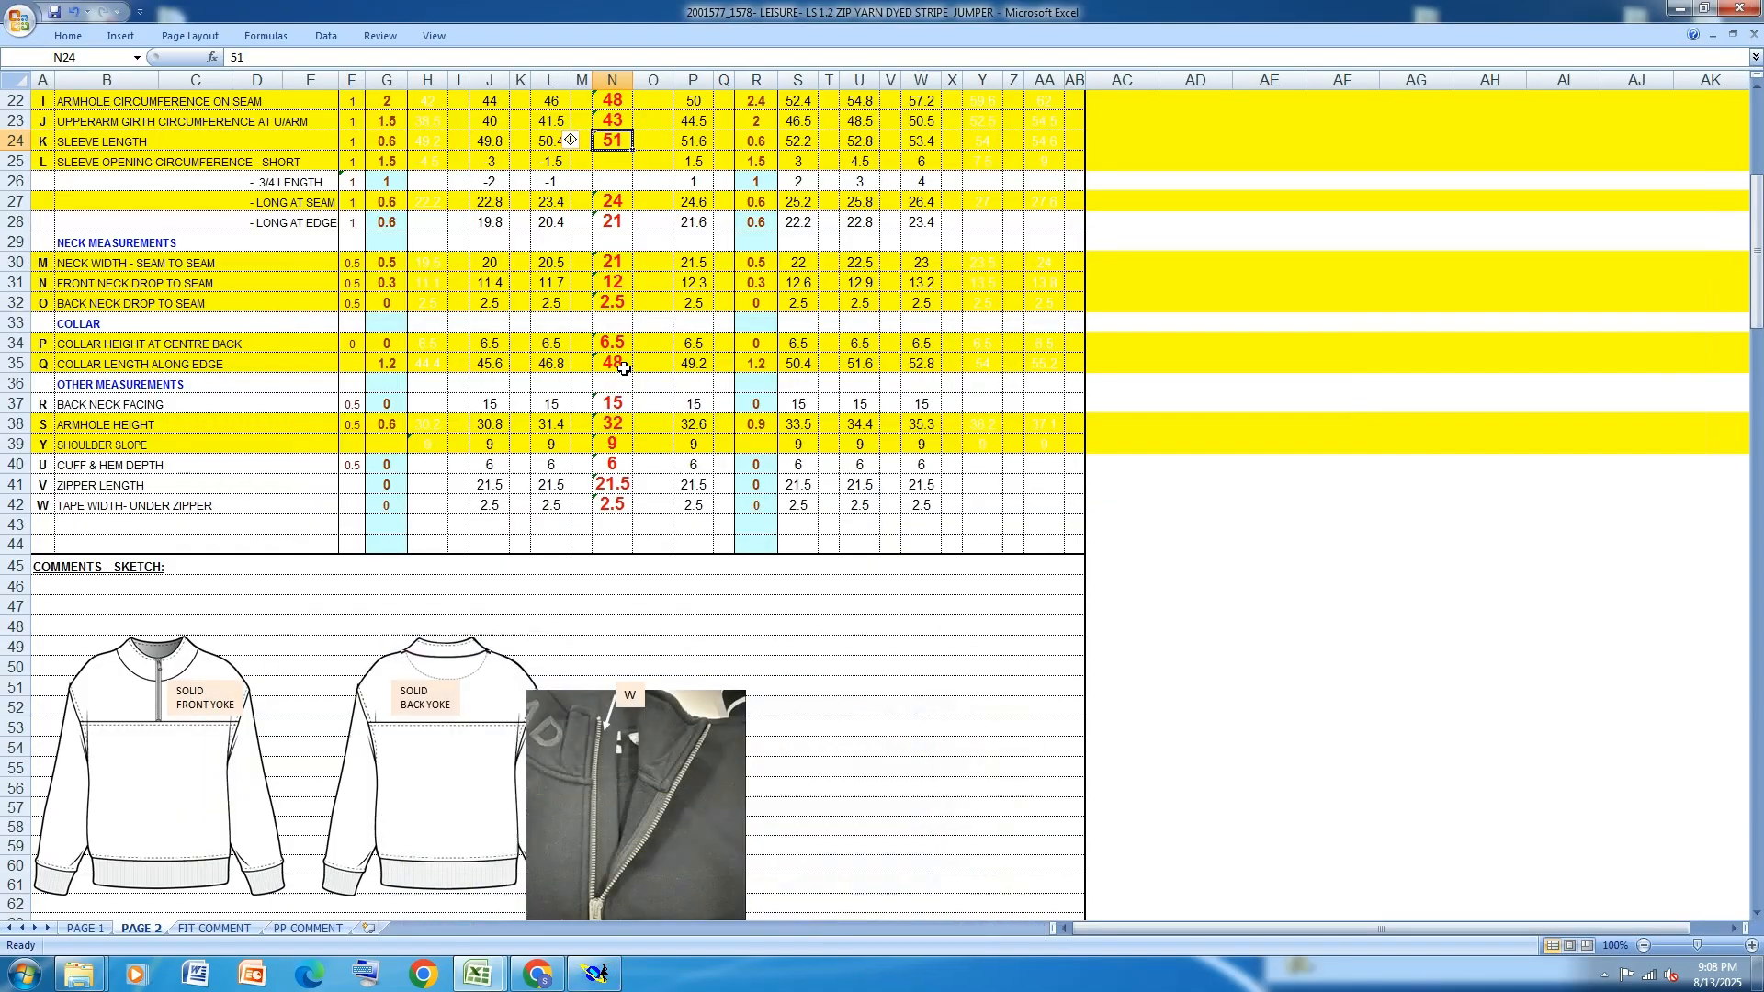
left_click(599, 974)
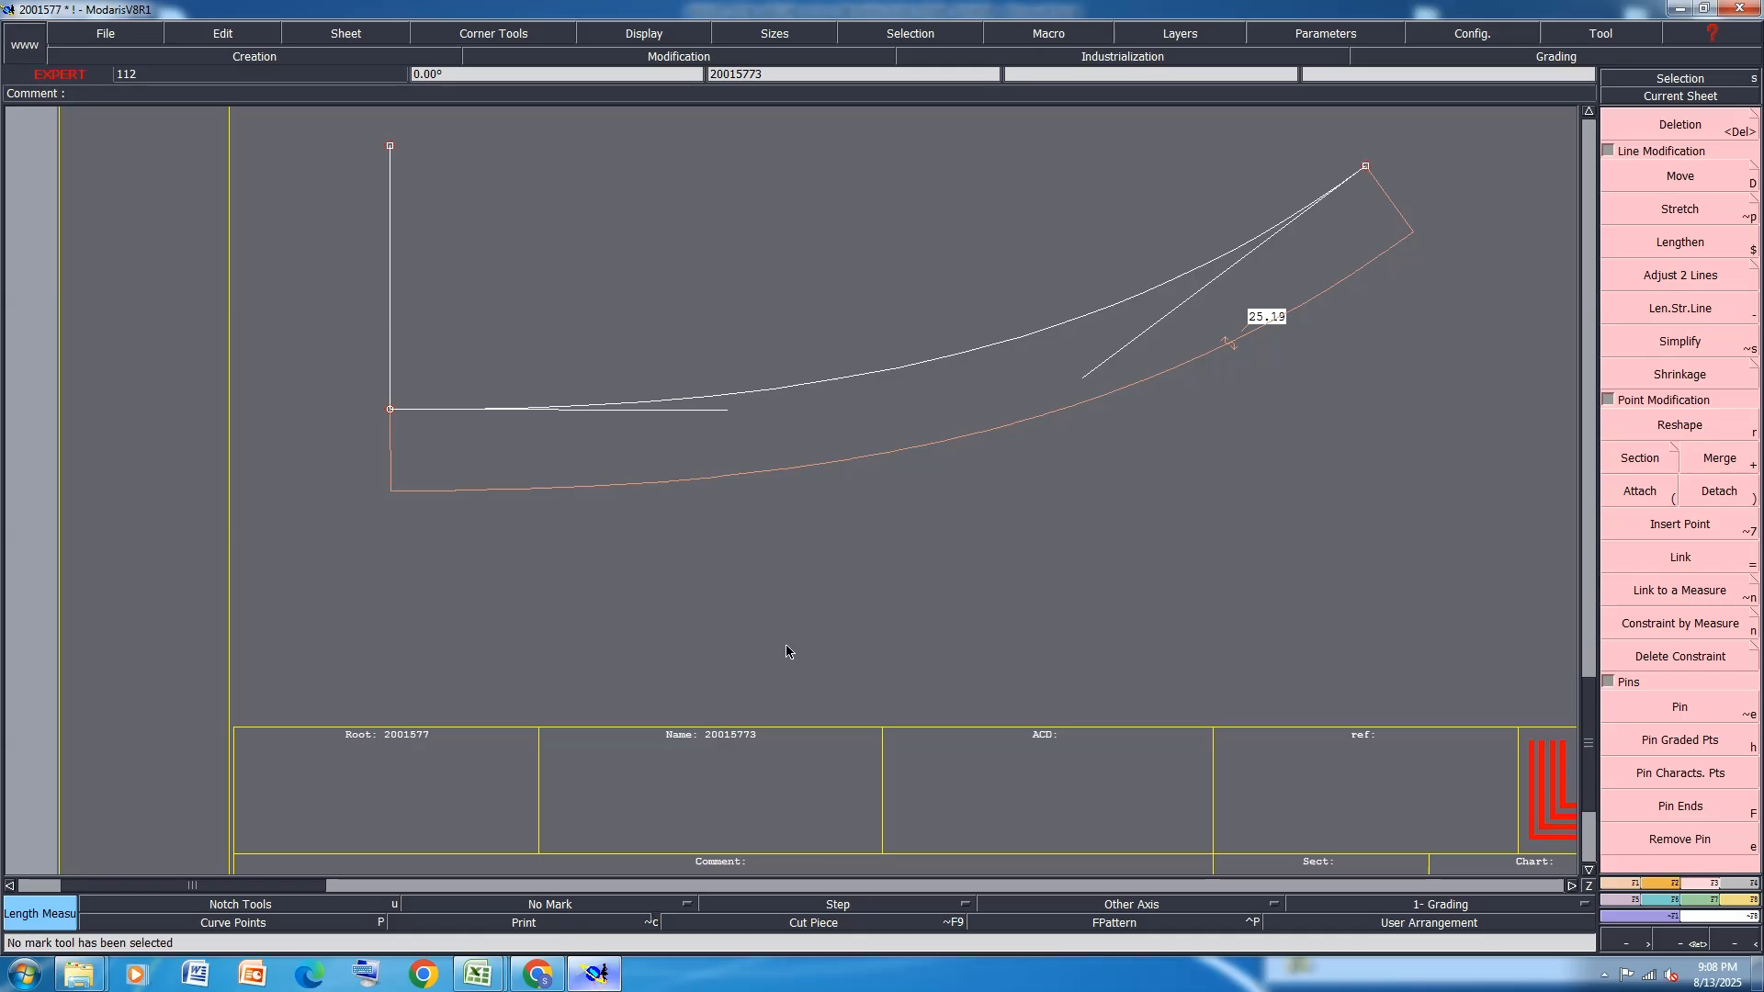
Move the collar curve's free end by ShiftX -1.2 cm and ShiftY 0
left_click(1682, 177)
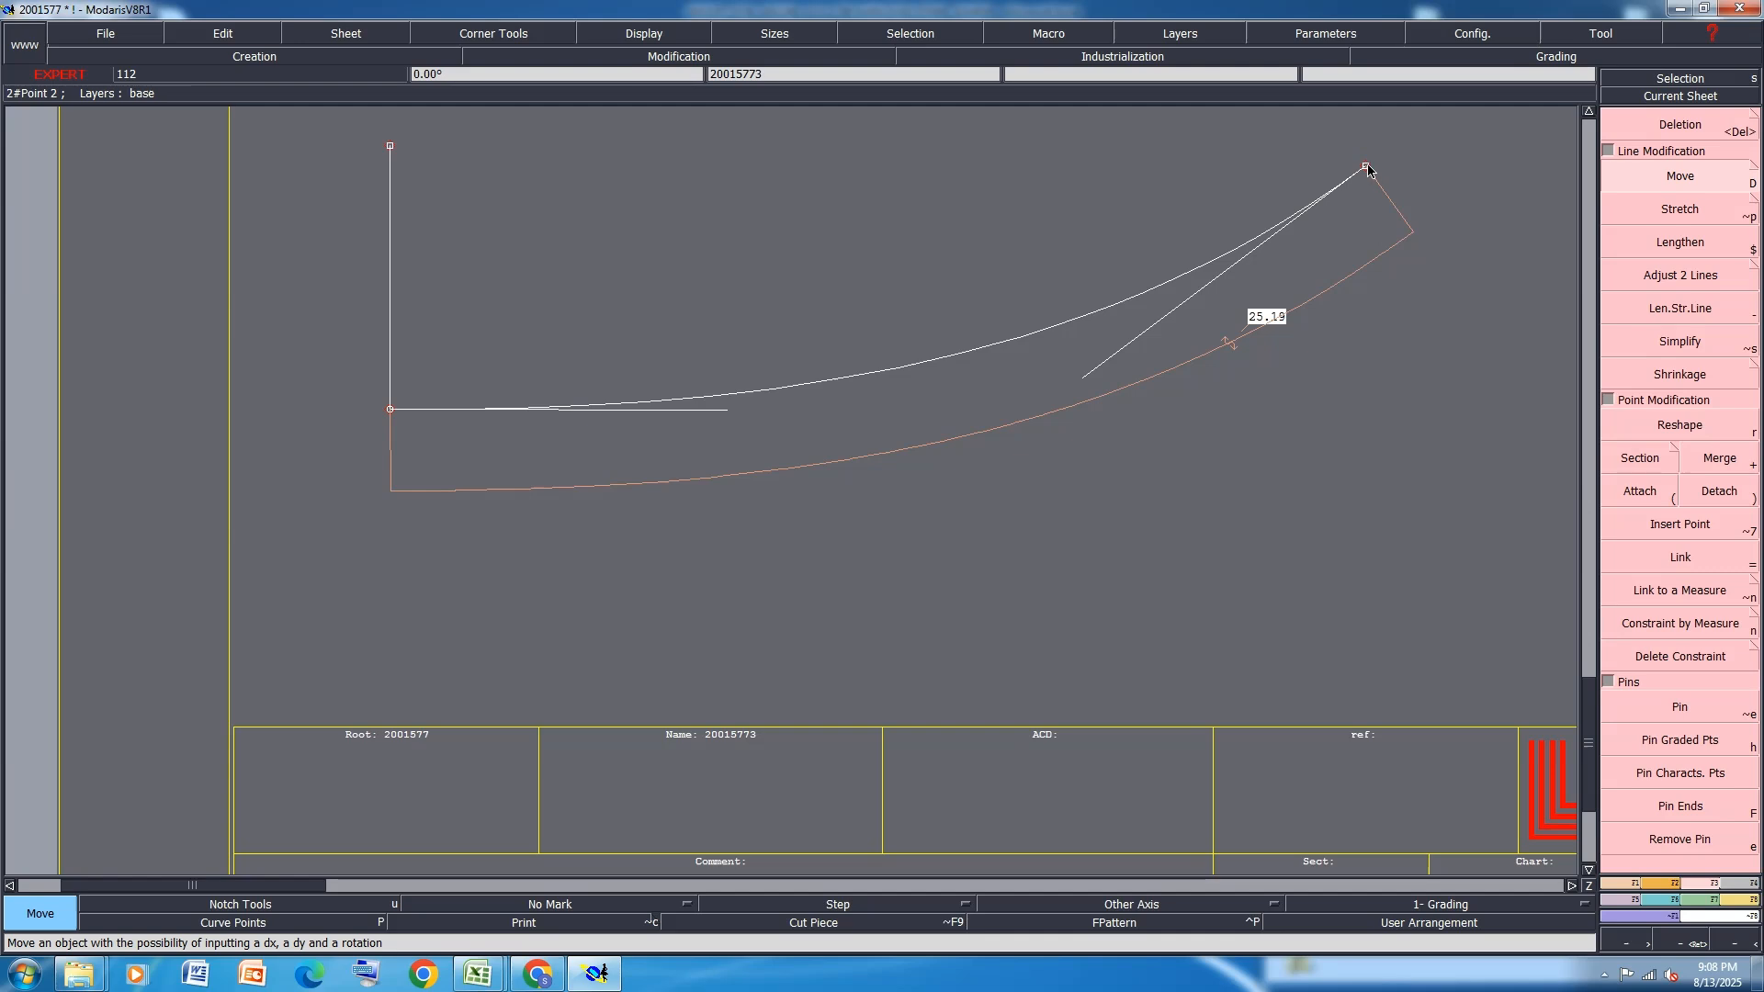
left_click(1367, 168)
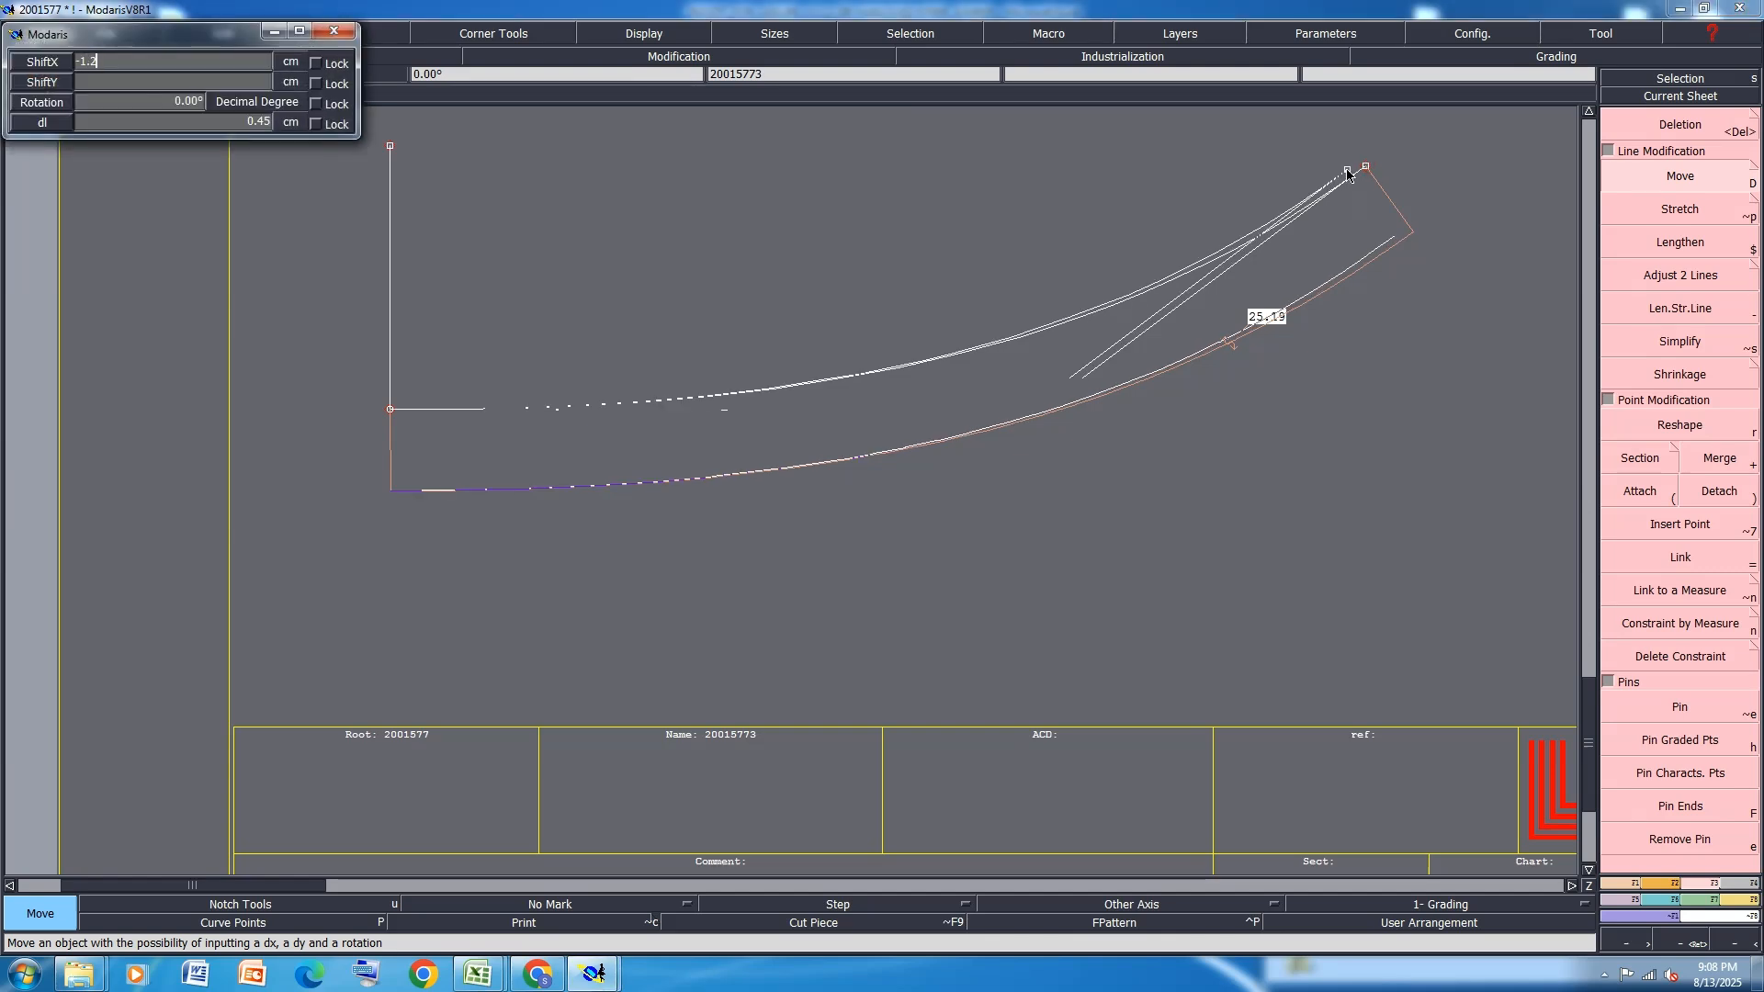
key("Tab")
type("0")
key("Return")
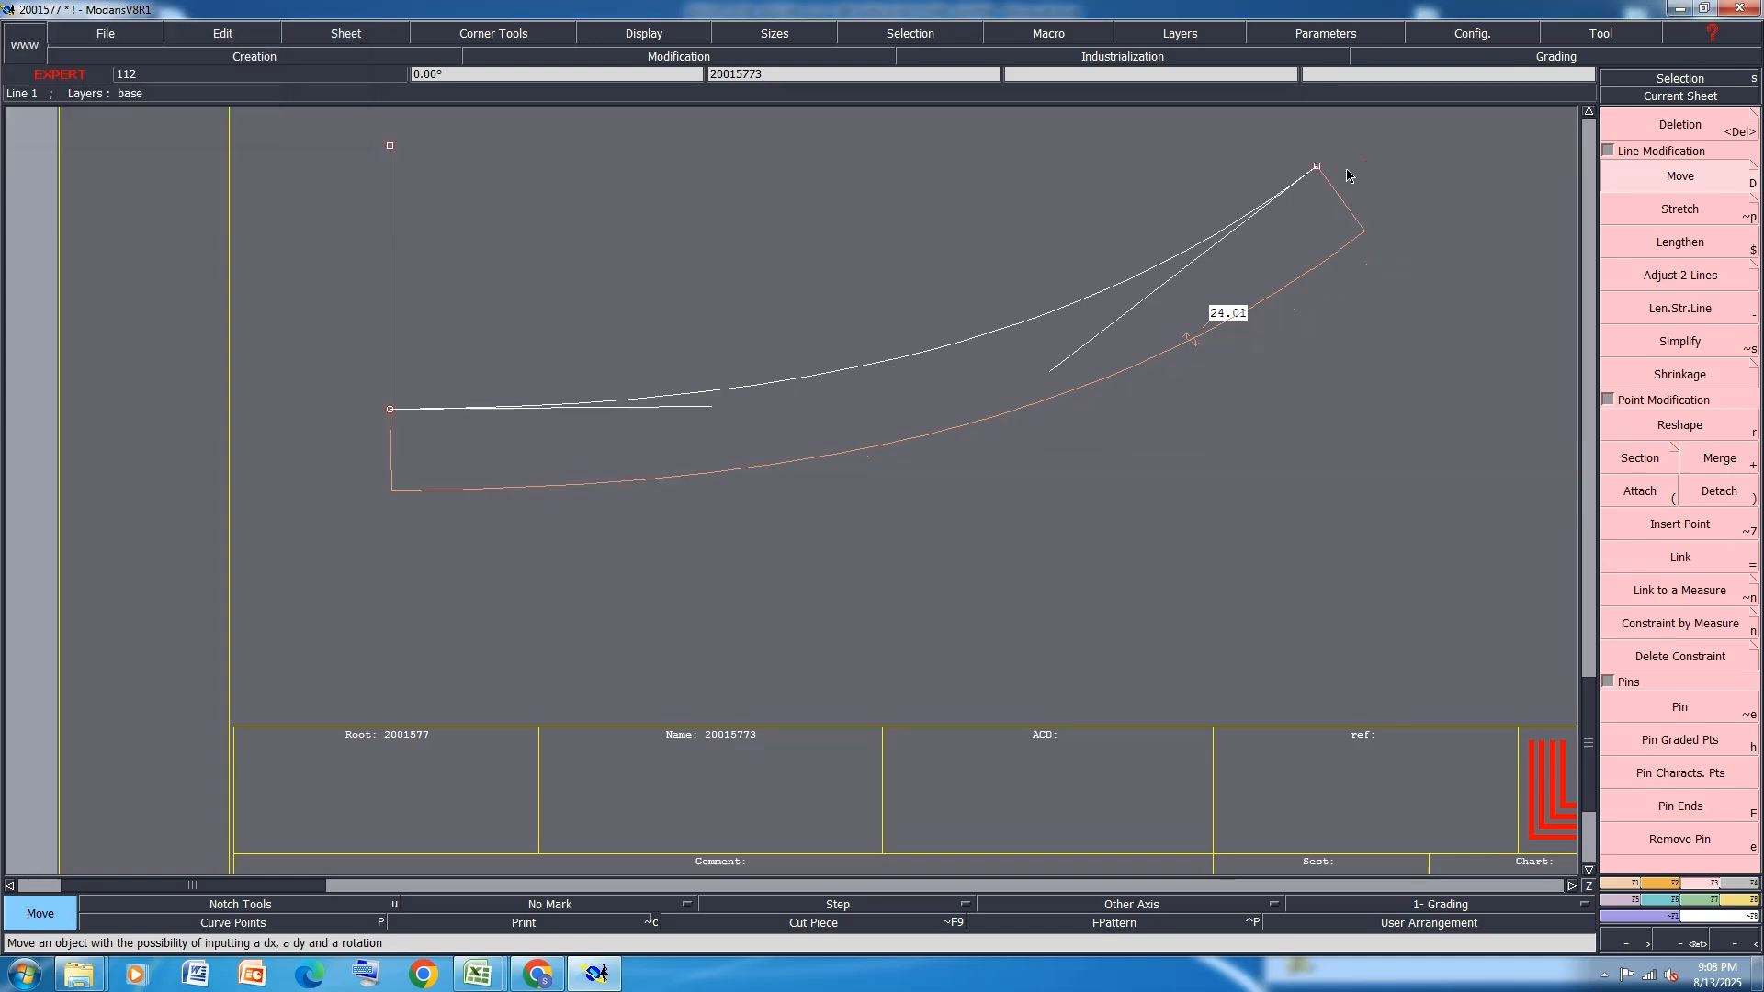
Adjust both collar curve handles to a curve length of 24.00 cm with a square start at the vertical line, and save the model
scroll(515, 457, "up", 2)
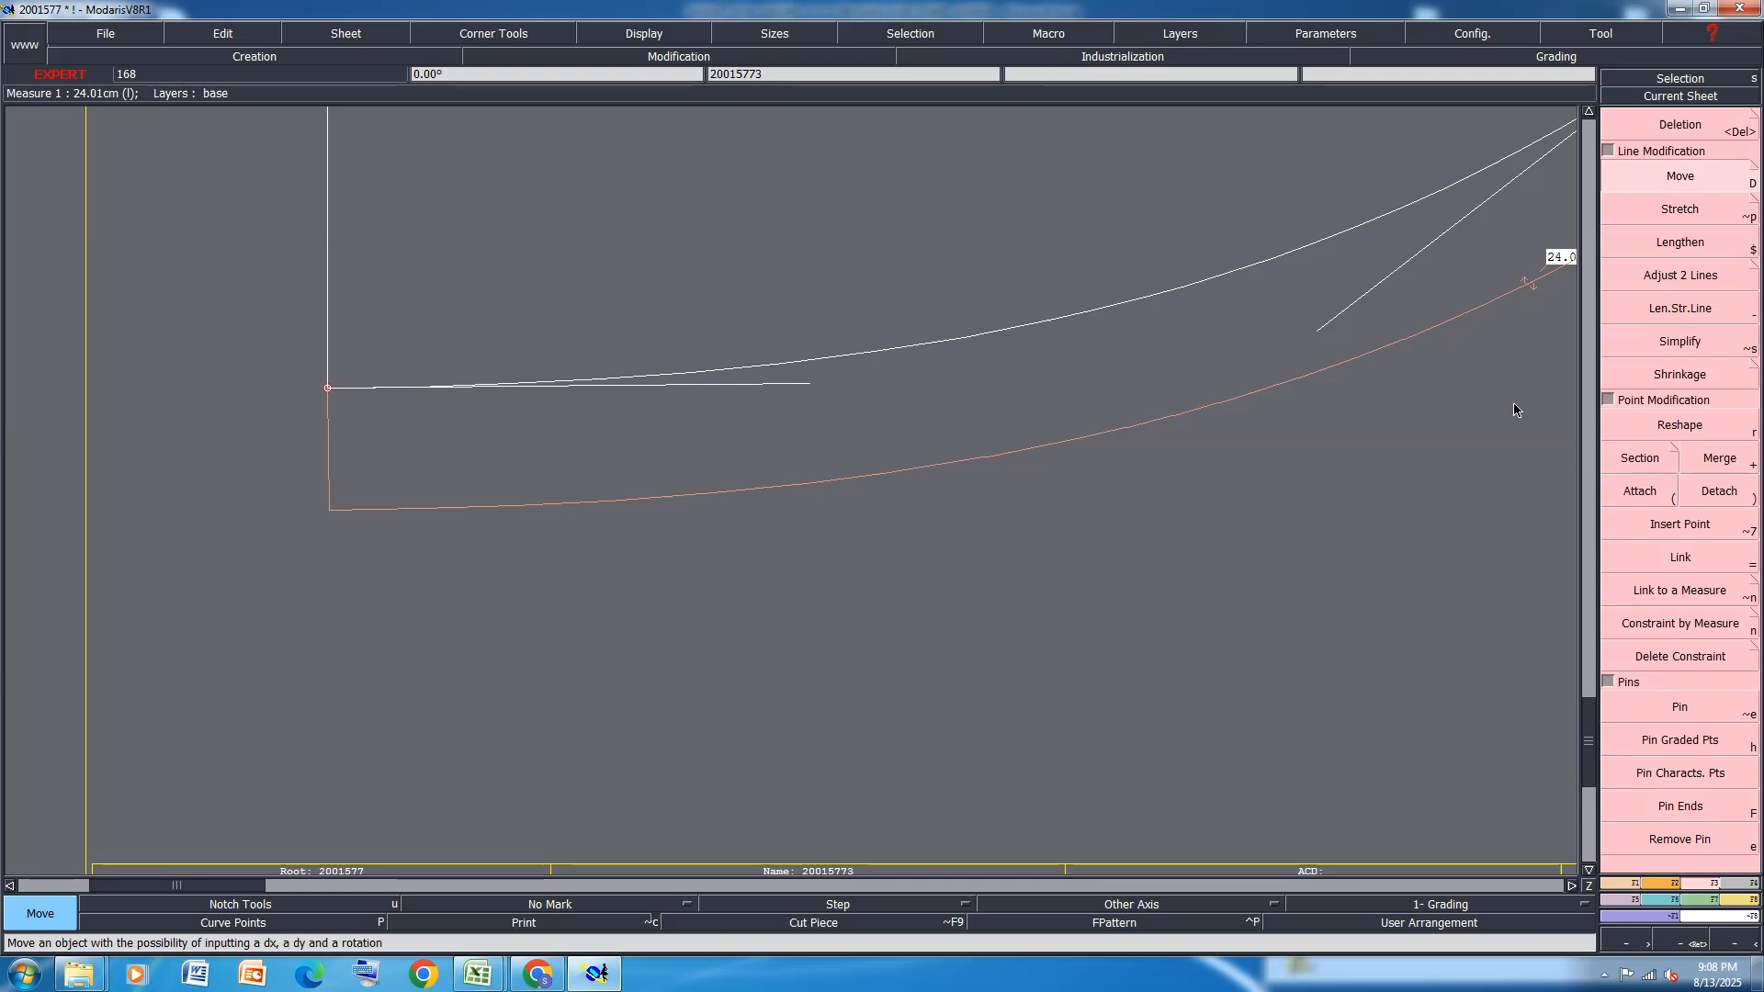
left_click(1698, 424)
left_click_drag(1312, 335, 1324, 320)
left_click_drag(812, 386, 818, 387)
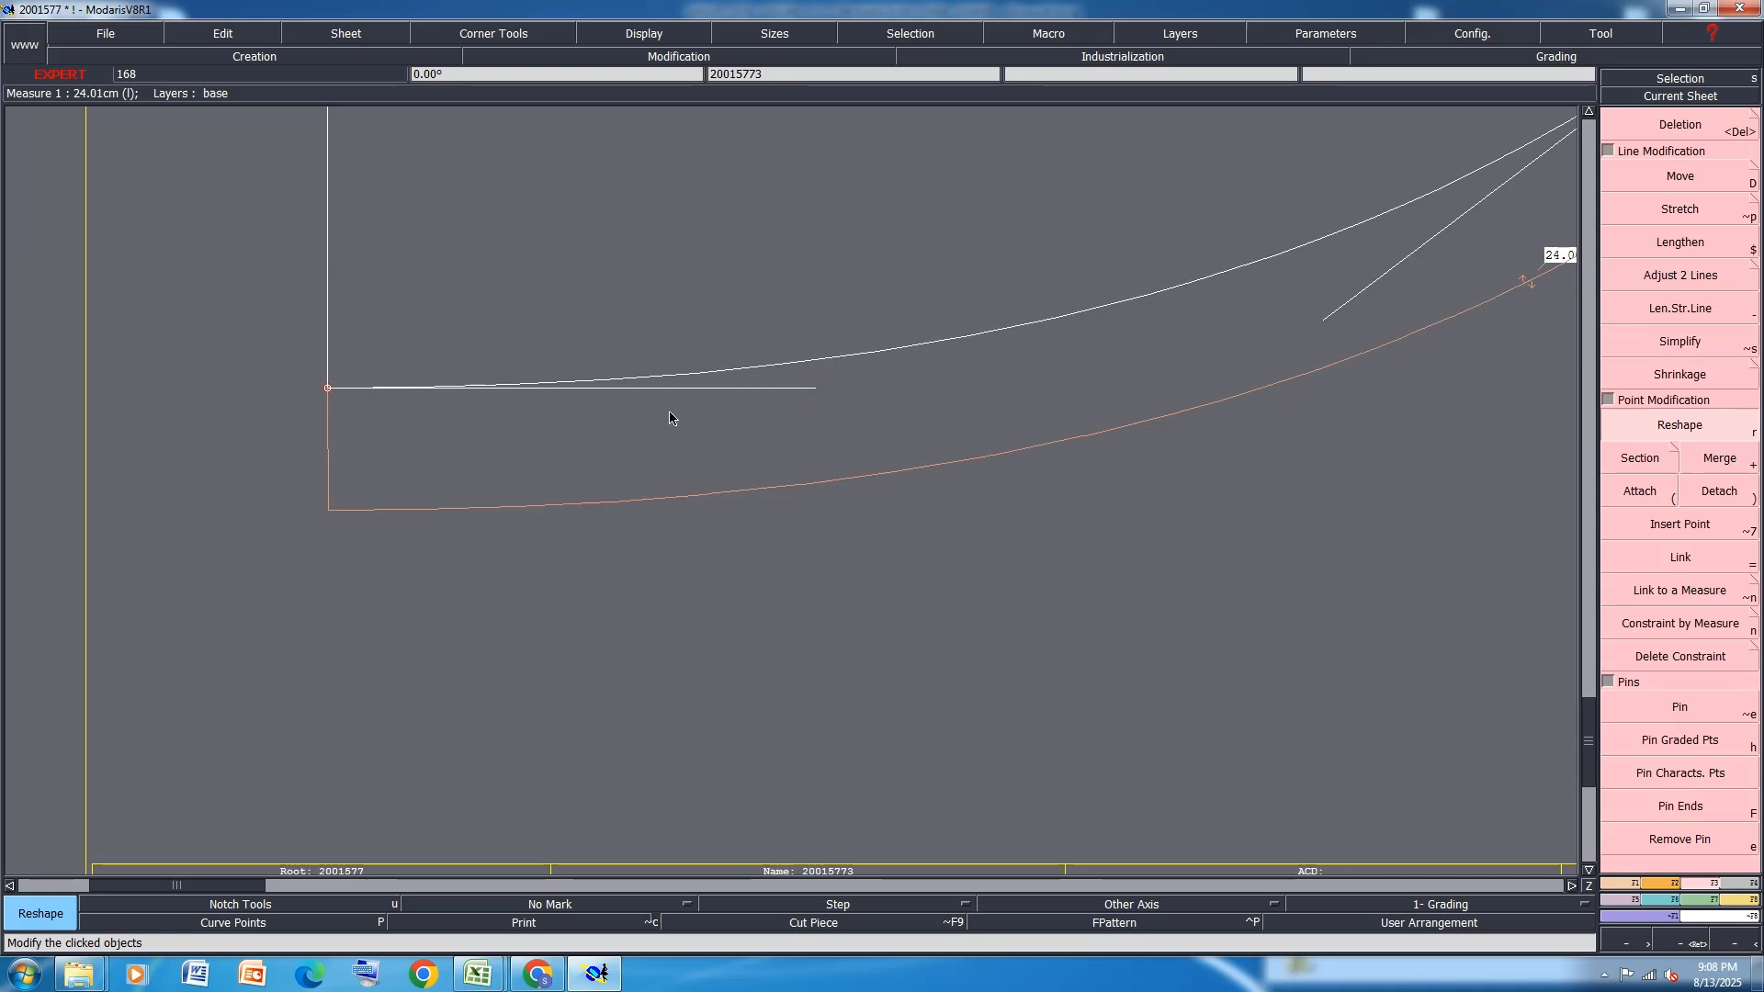
scroll(669, 418, "down", 2)
key("ctrl+s")
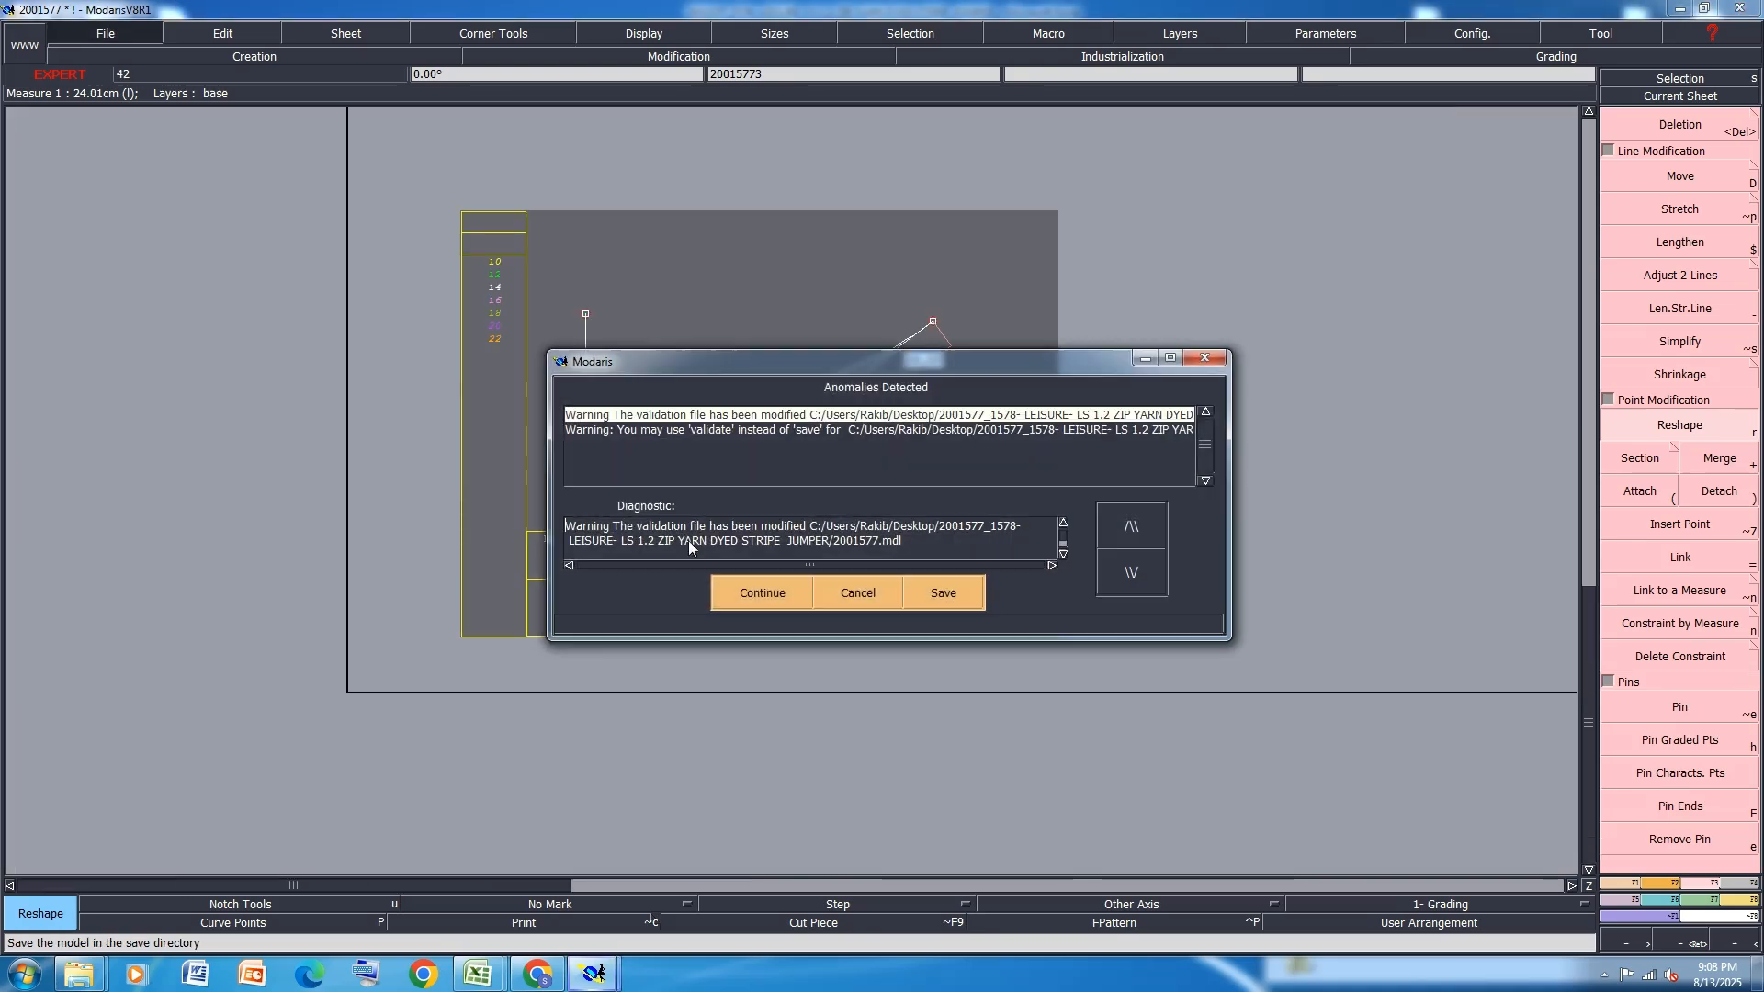
left_click(759, 592)
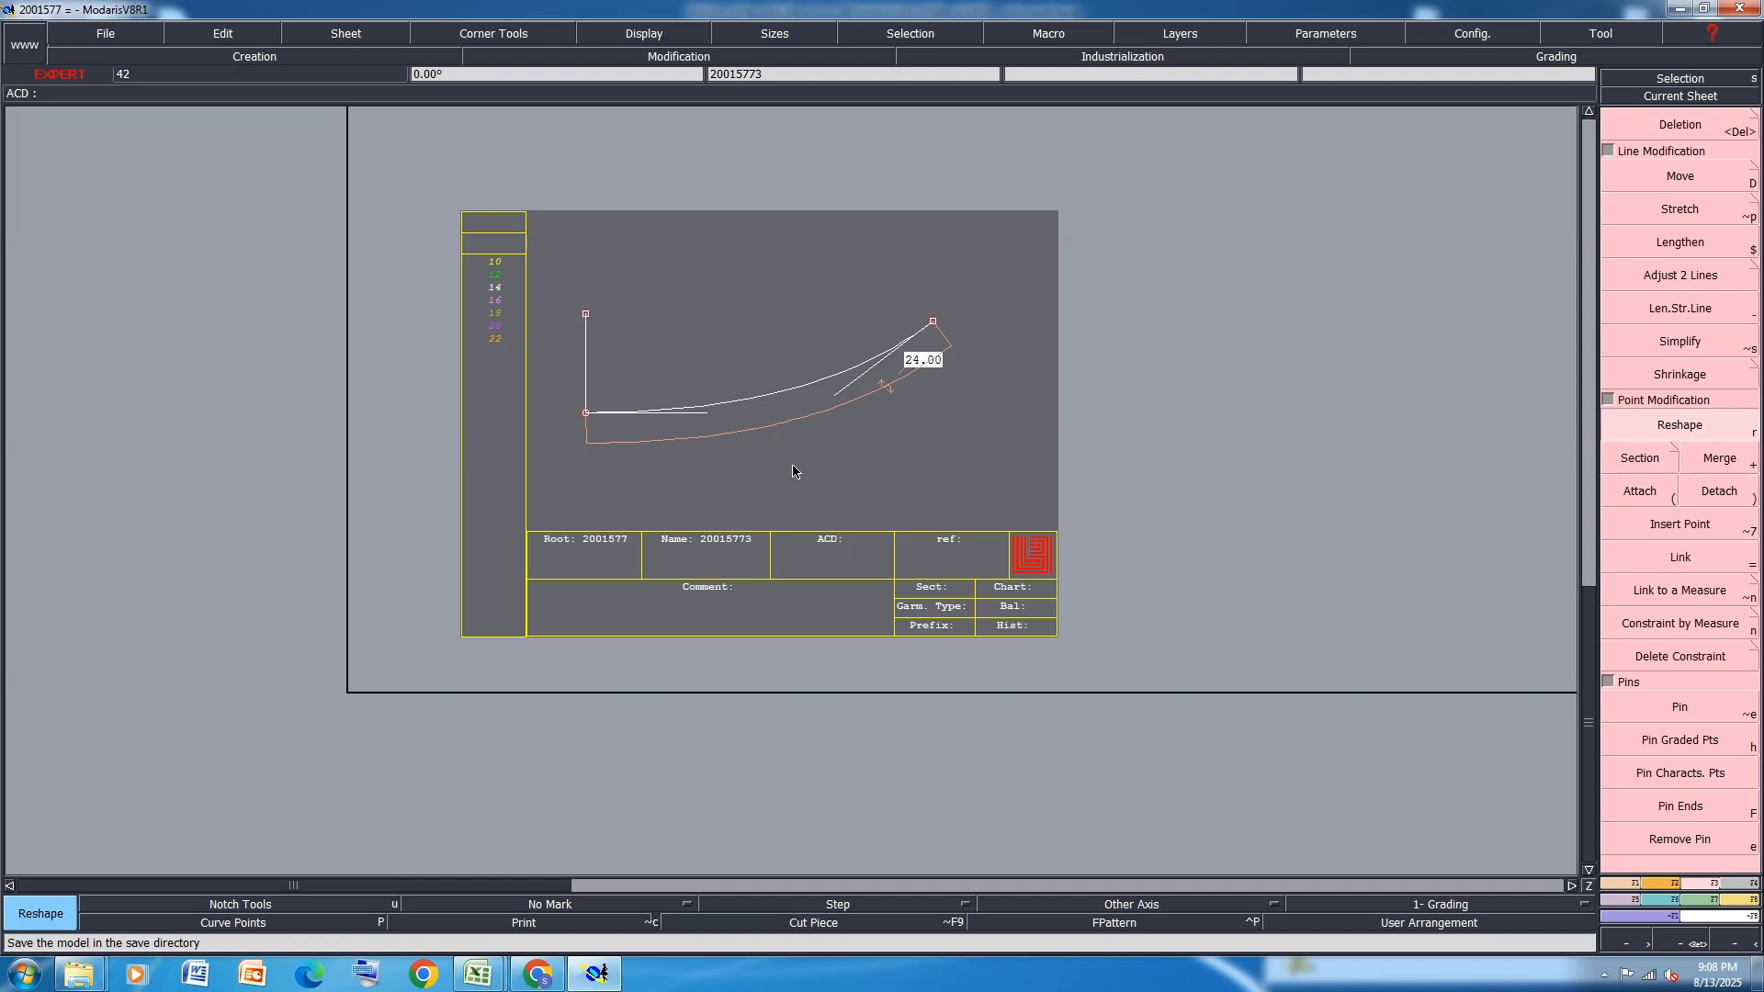
Create a dynamic length measure on the vertical line above the collar curve, and undo it
key("alt+l")
left_click(583, 316)
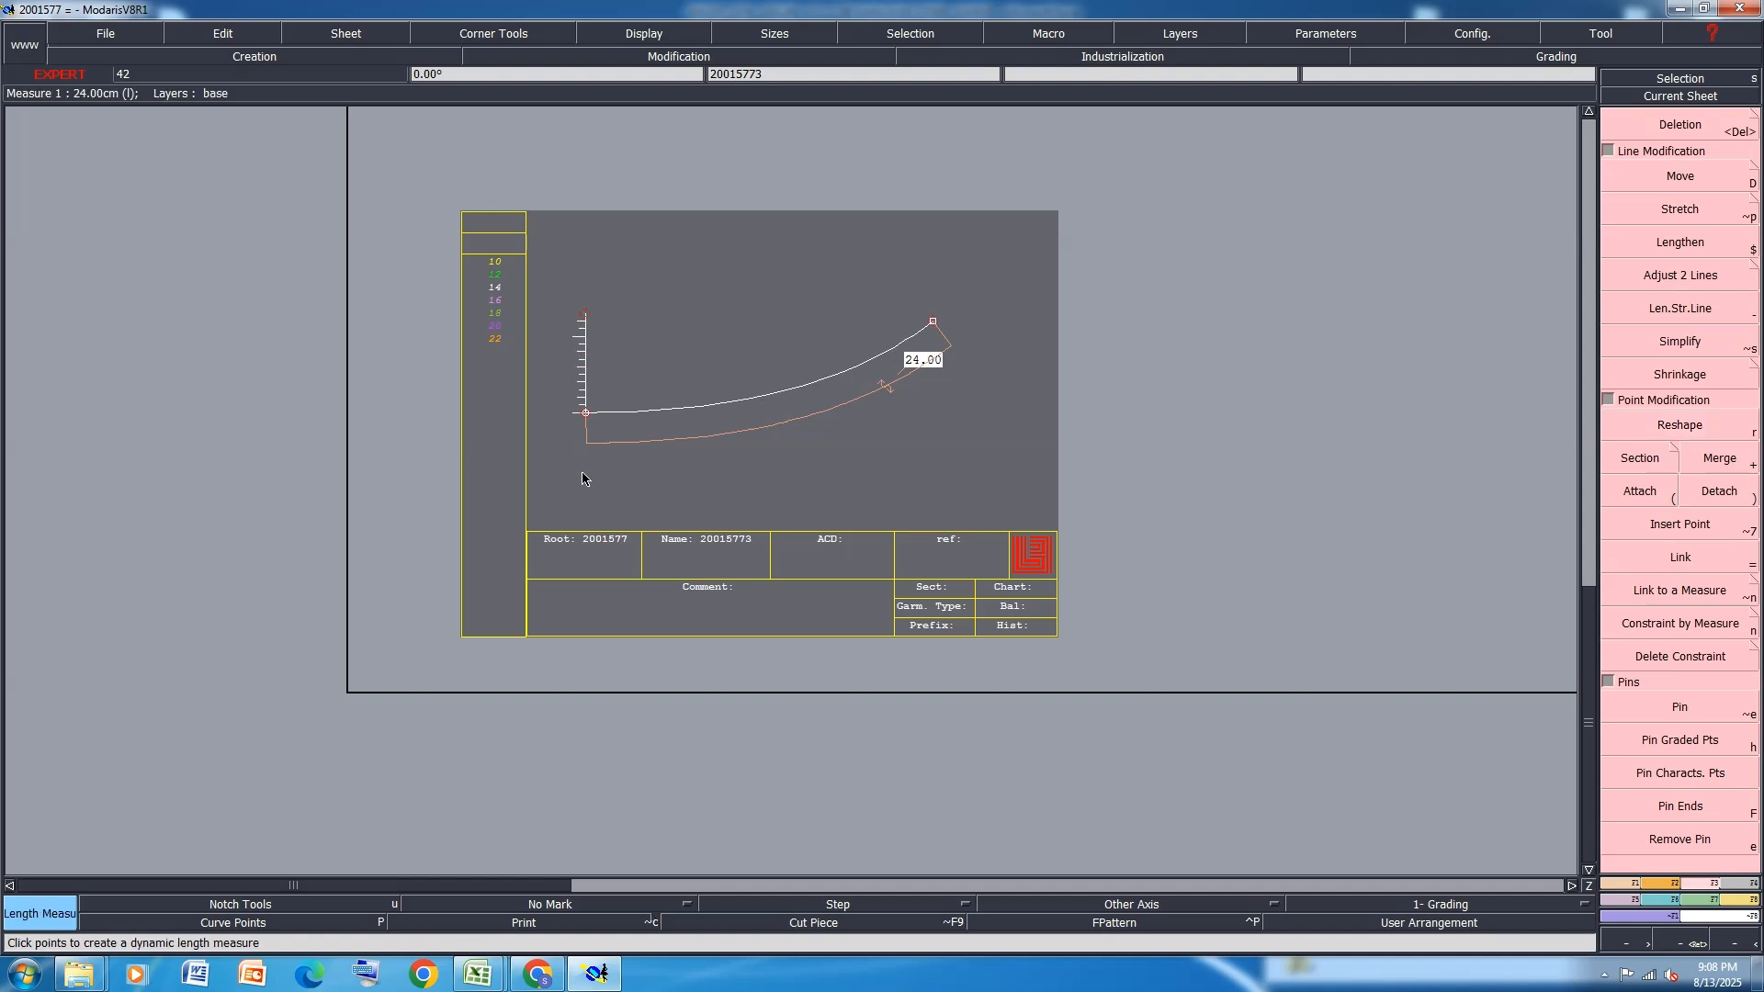
left_click(582, 473)
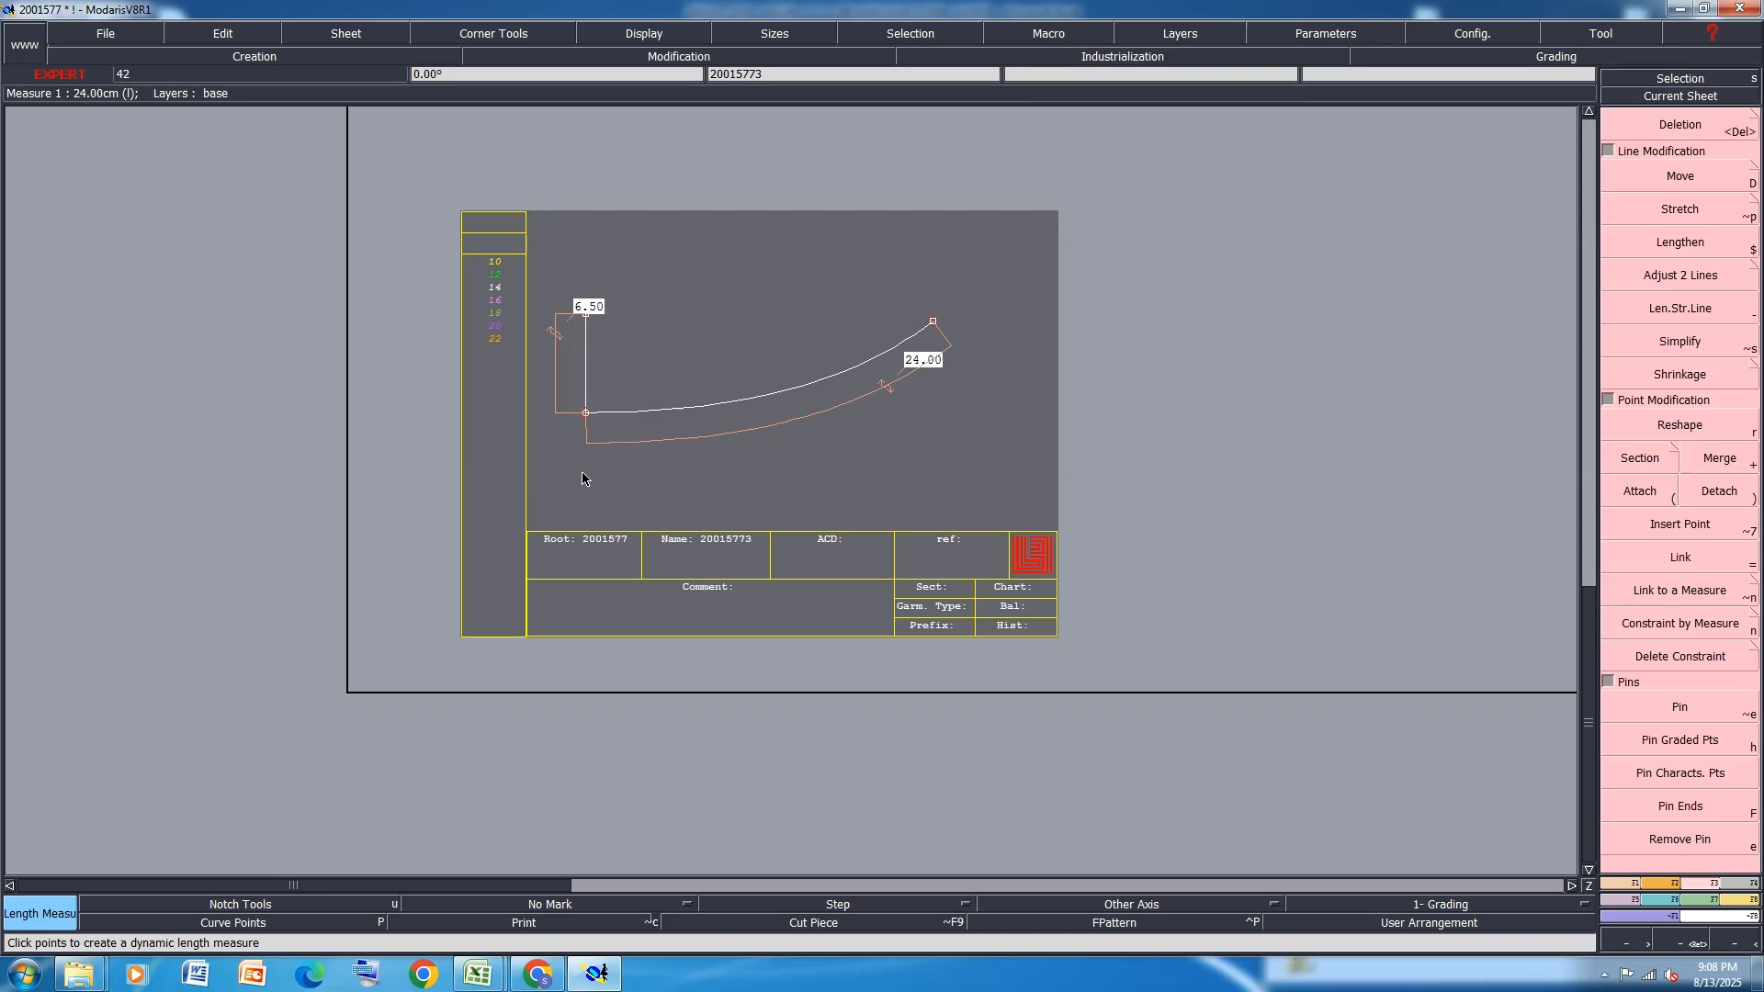
key("ctrl+z")
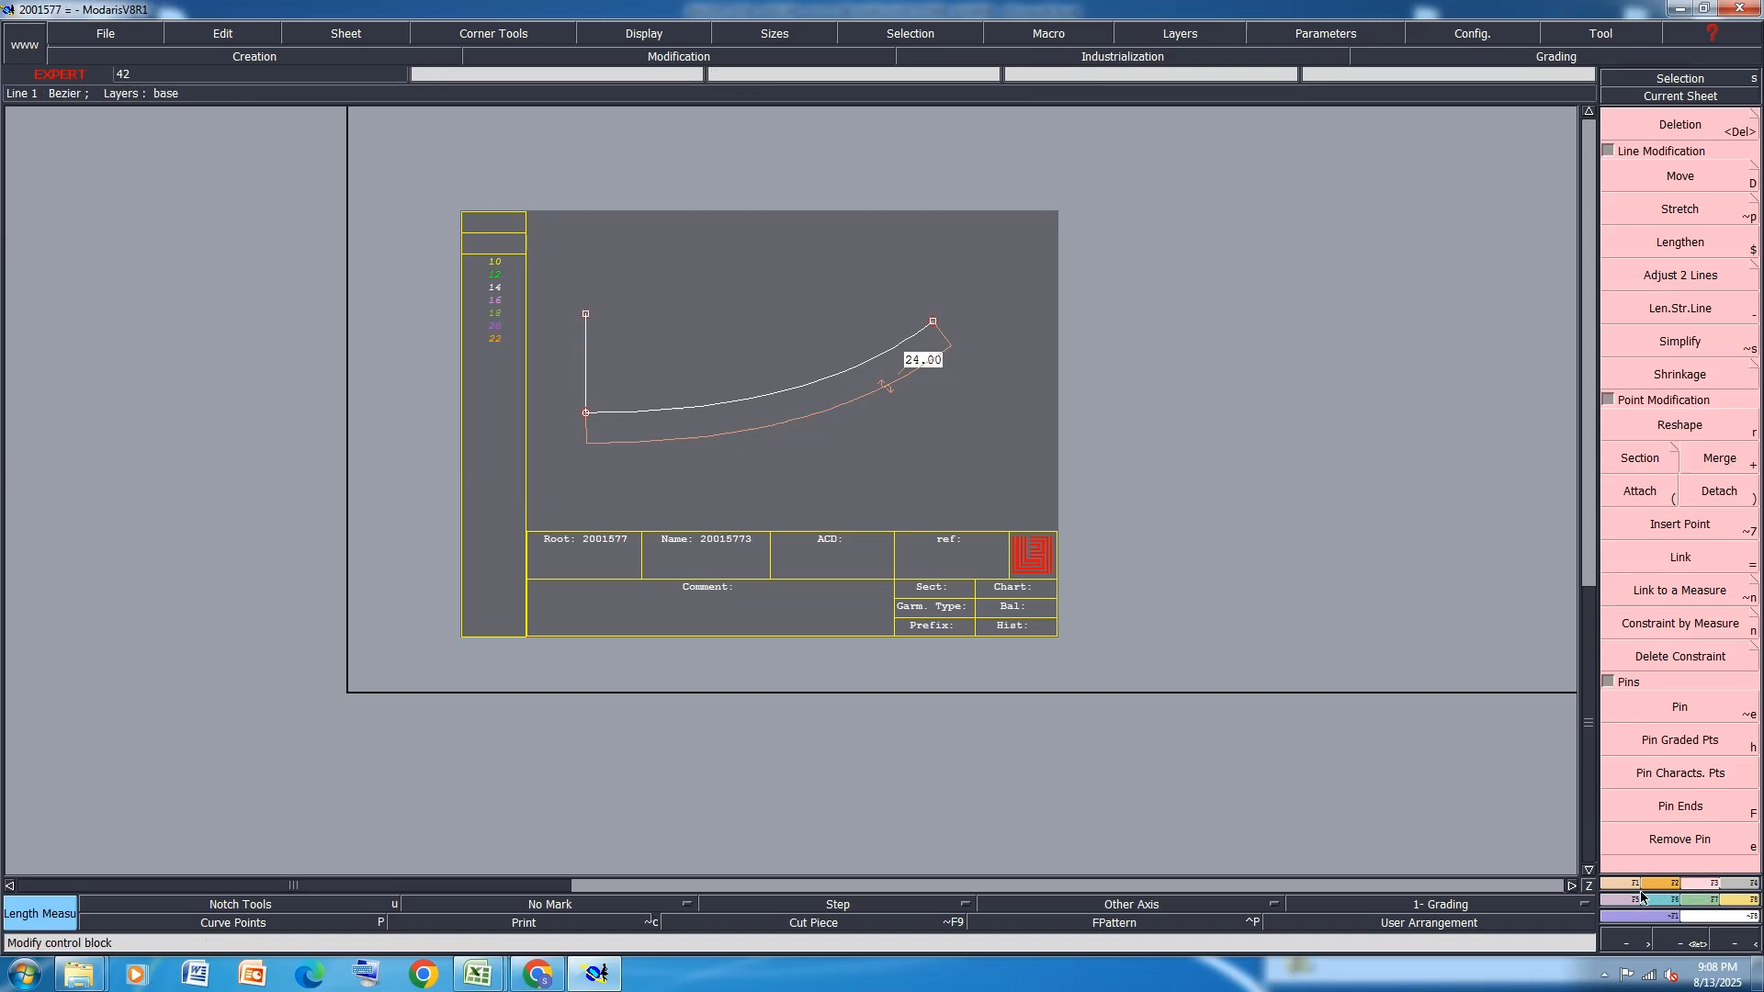
Extend the collar's vertical line 6.5 cm downward past the curve's start point using Len.Str.Line
key("-")
left_click(585, 407)
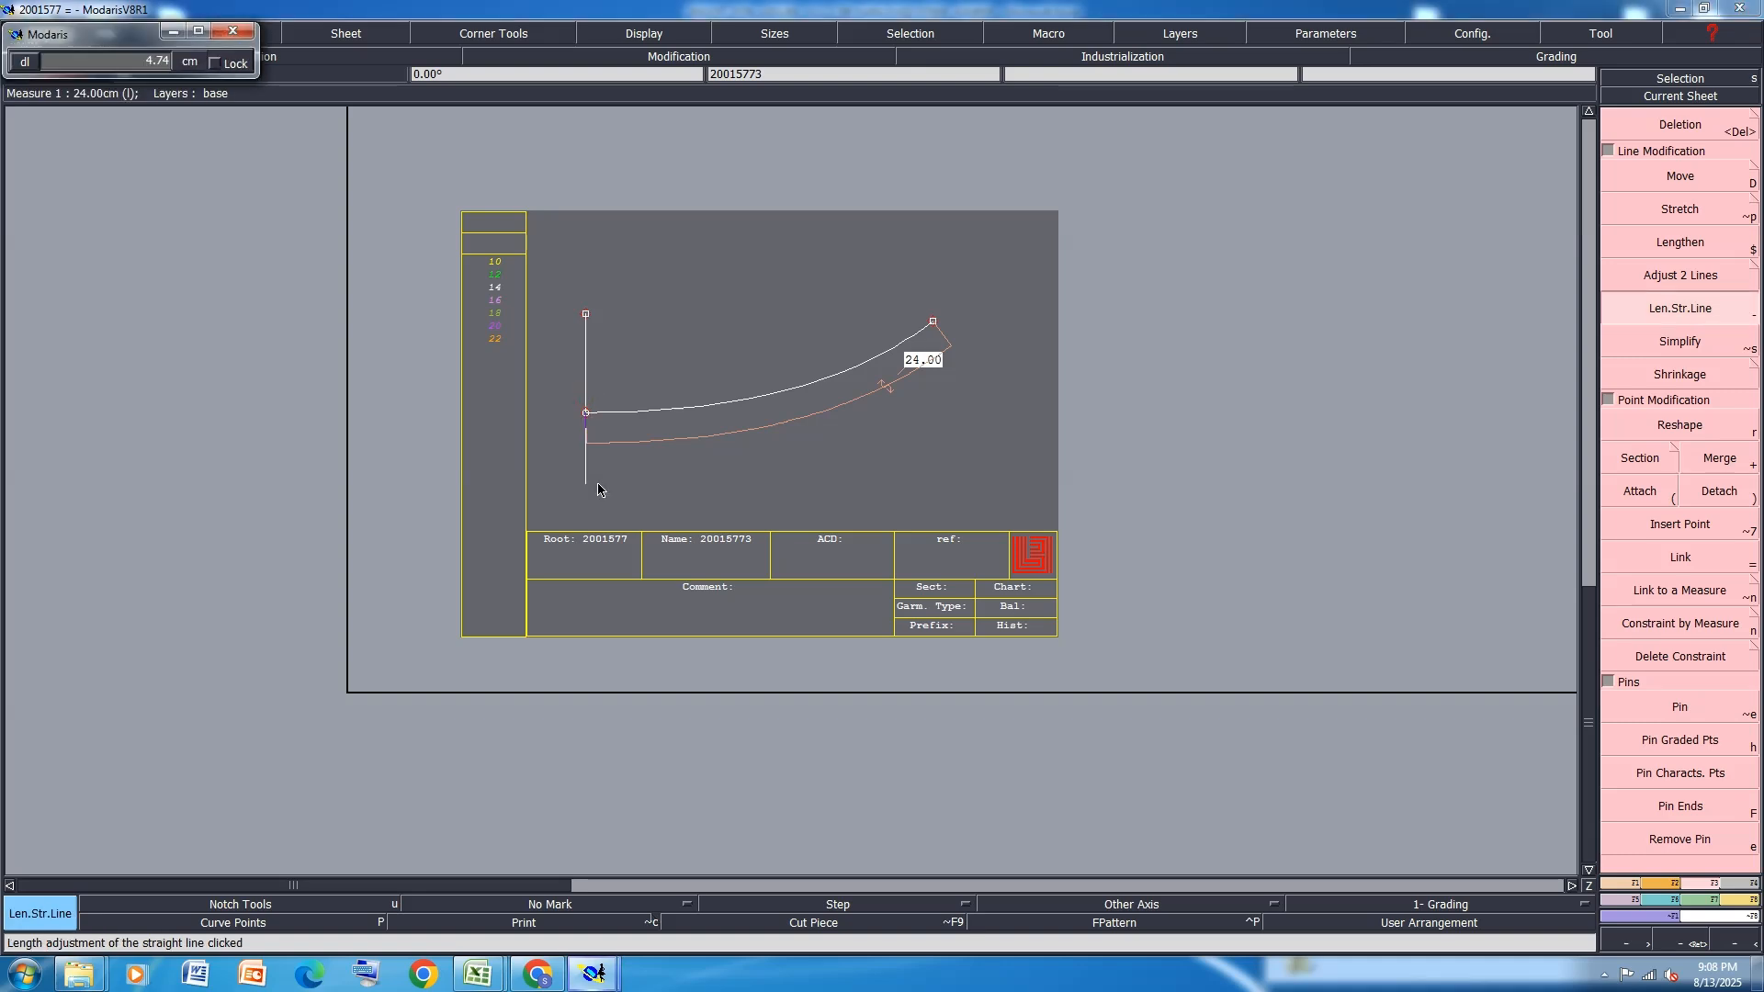
type("6.5")
key("Return")
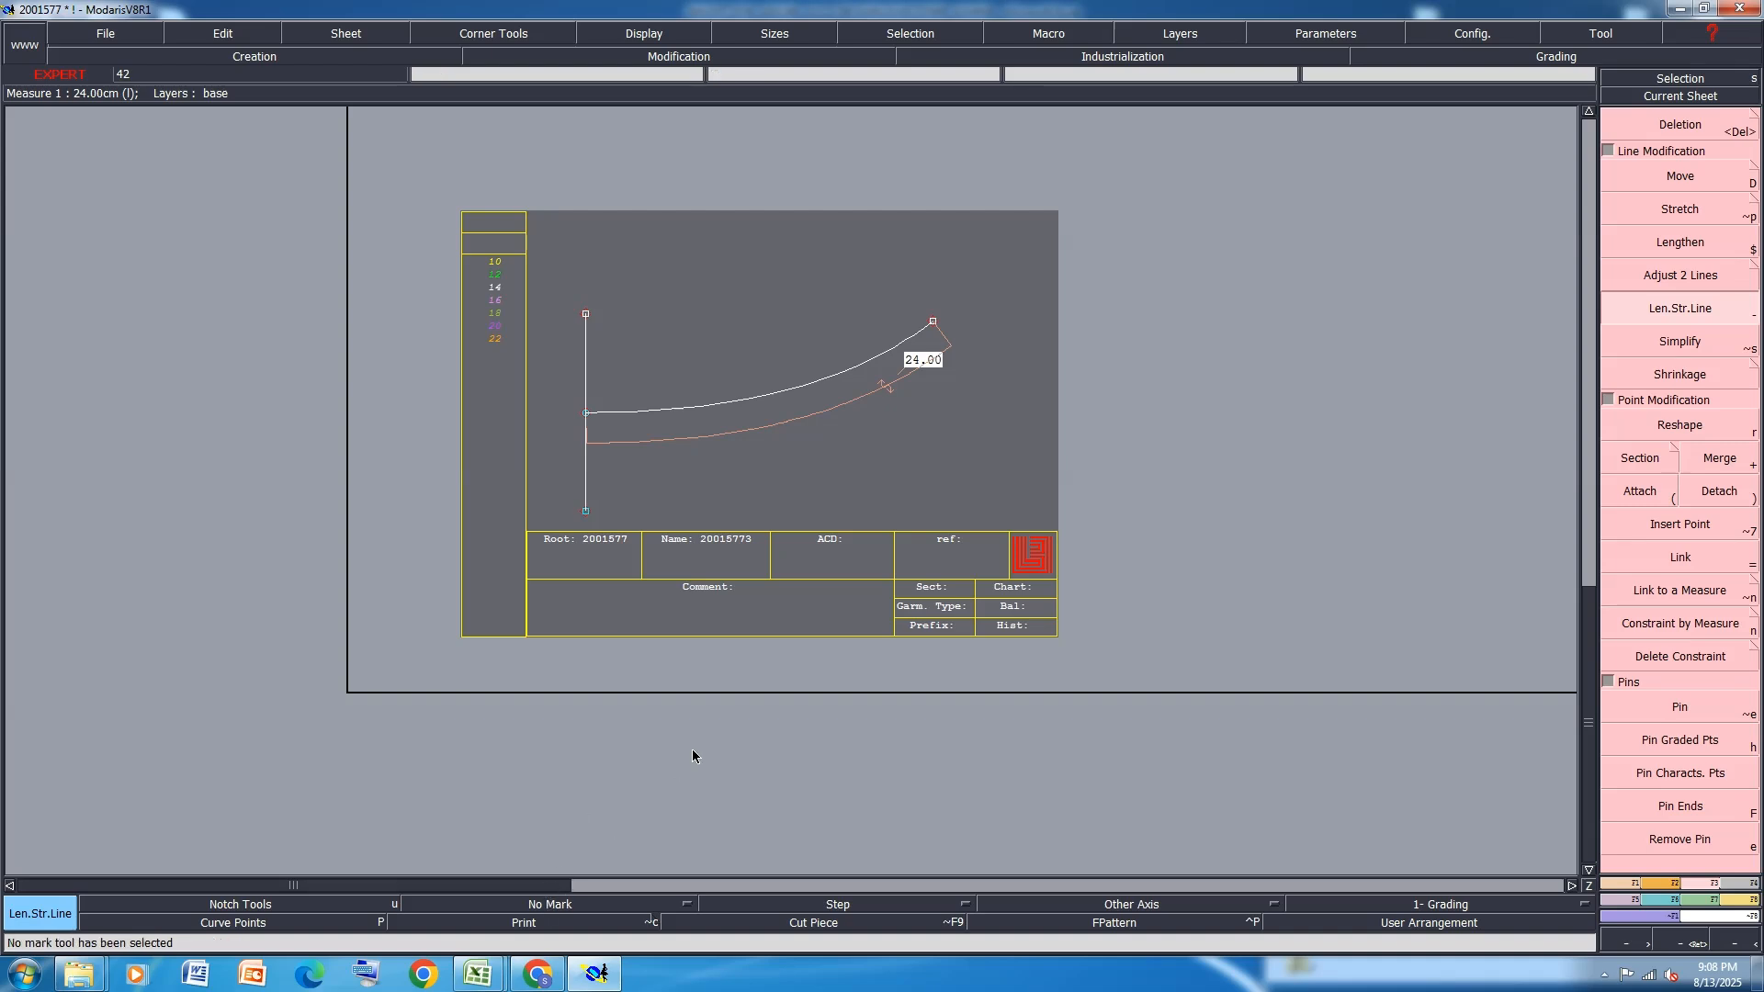
Measure the lengths of both neckline curves on body sheet 2001577, from the centre line to their shared shoulder point
key("ctrl+f")
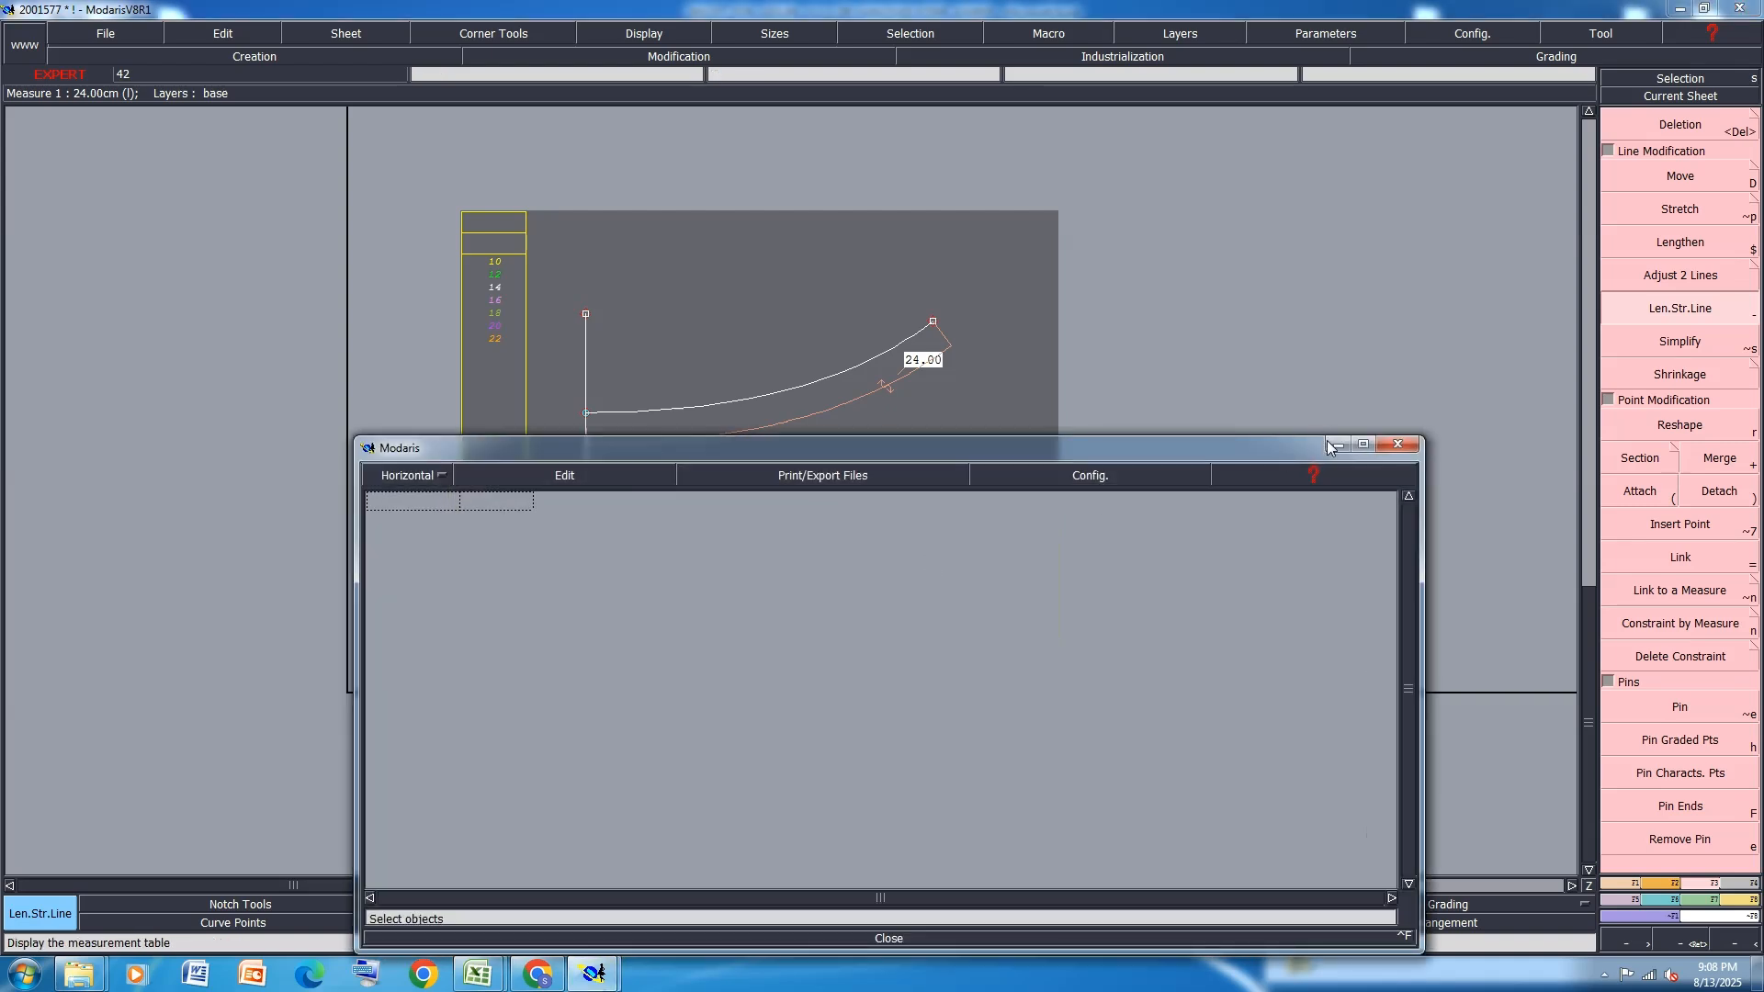
left_click(1333, 446)
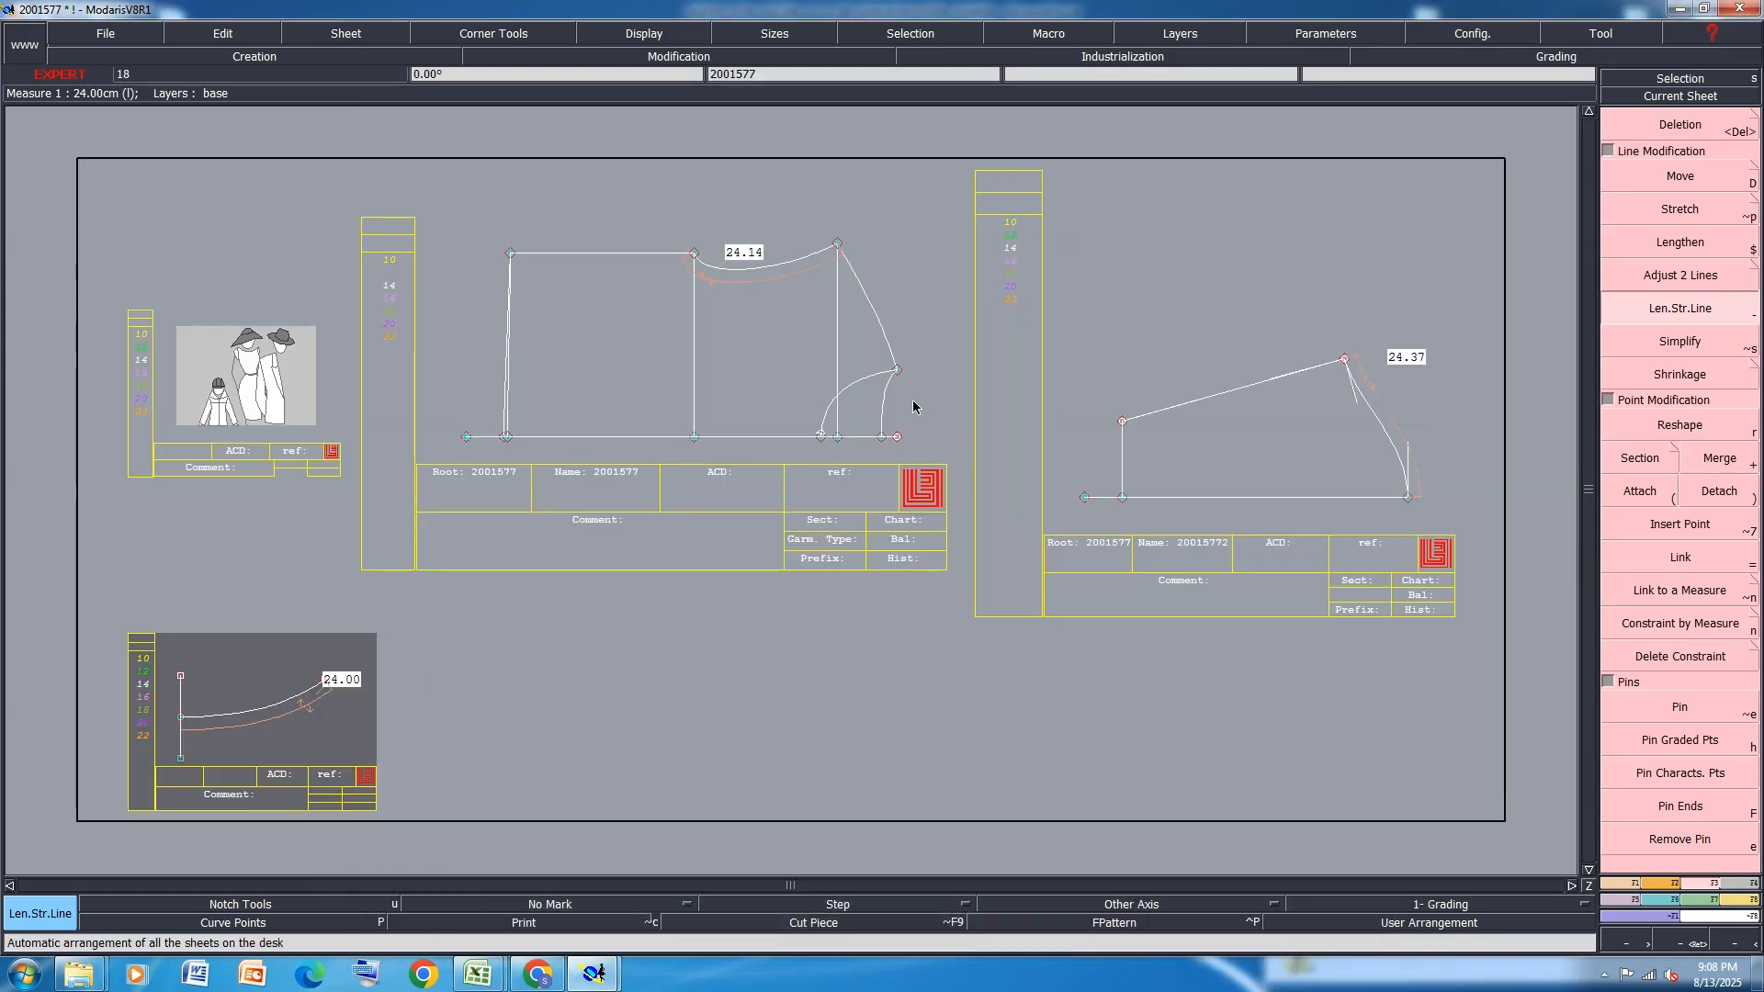
scroll(914, 407, "up", 2)
left_click(862, 489)
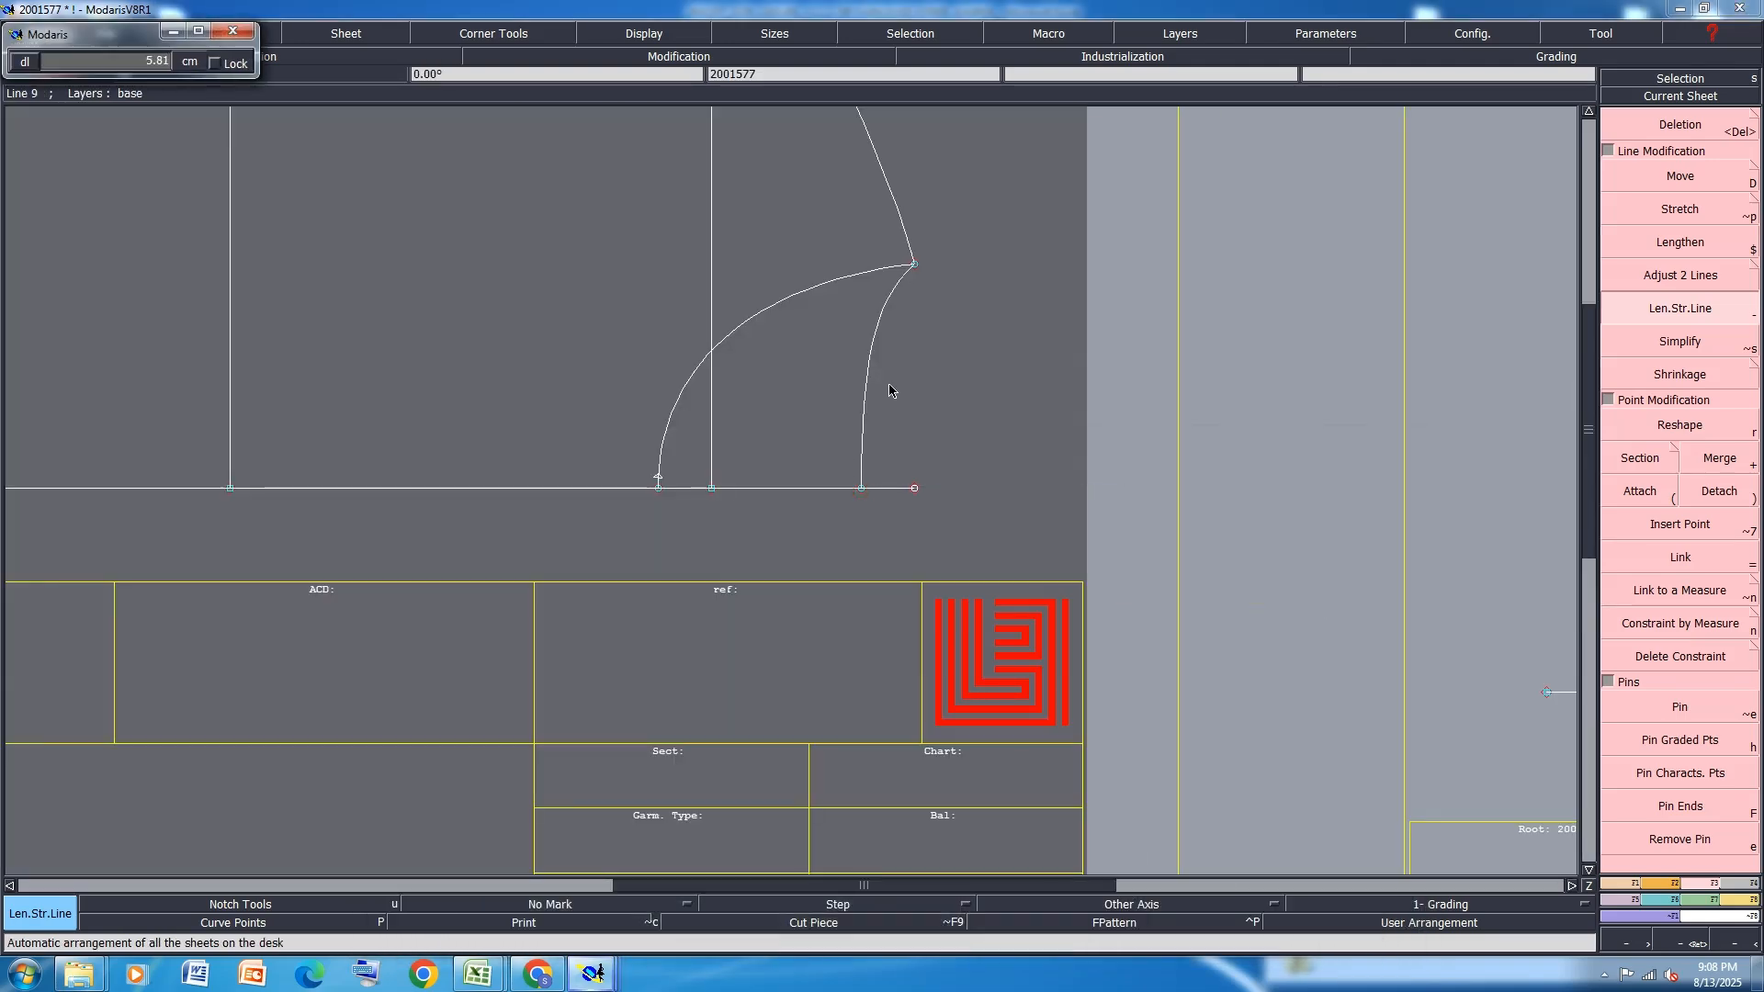
key("ctrl+z")
key("l")
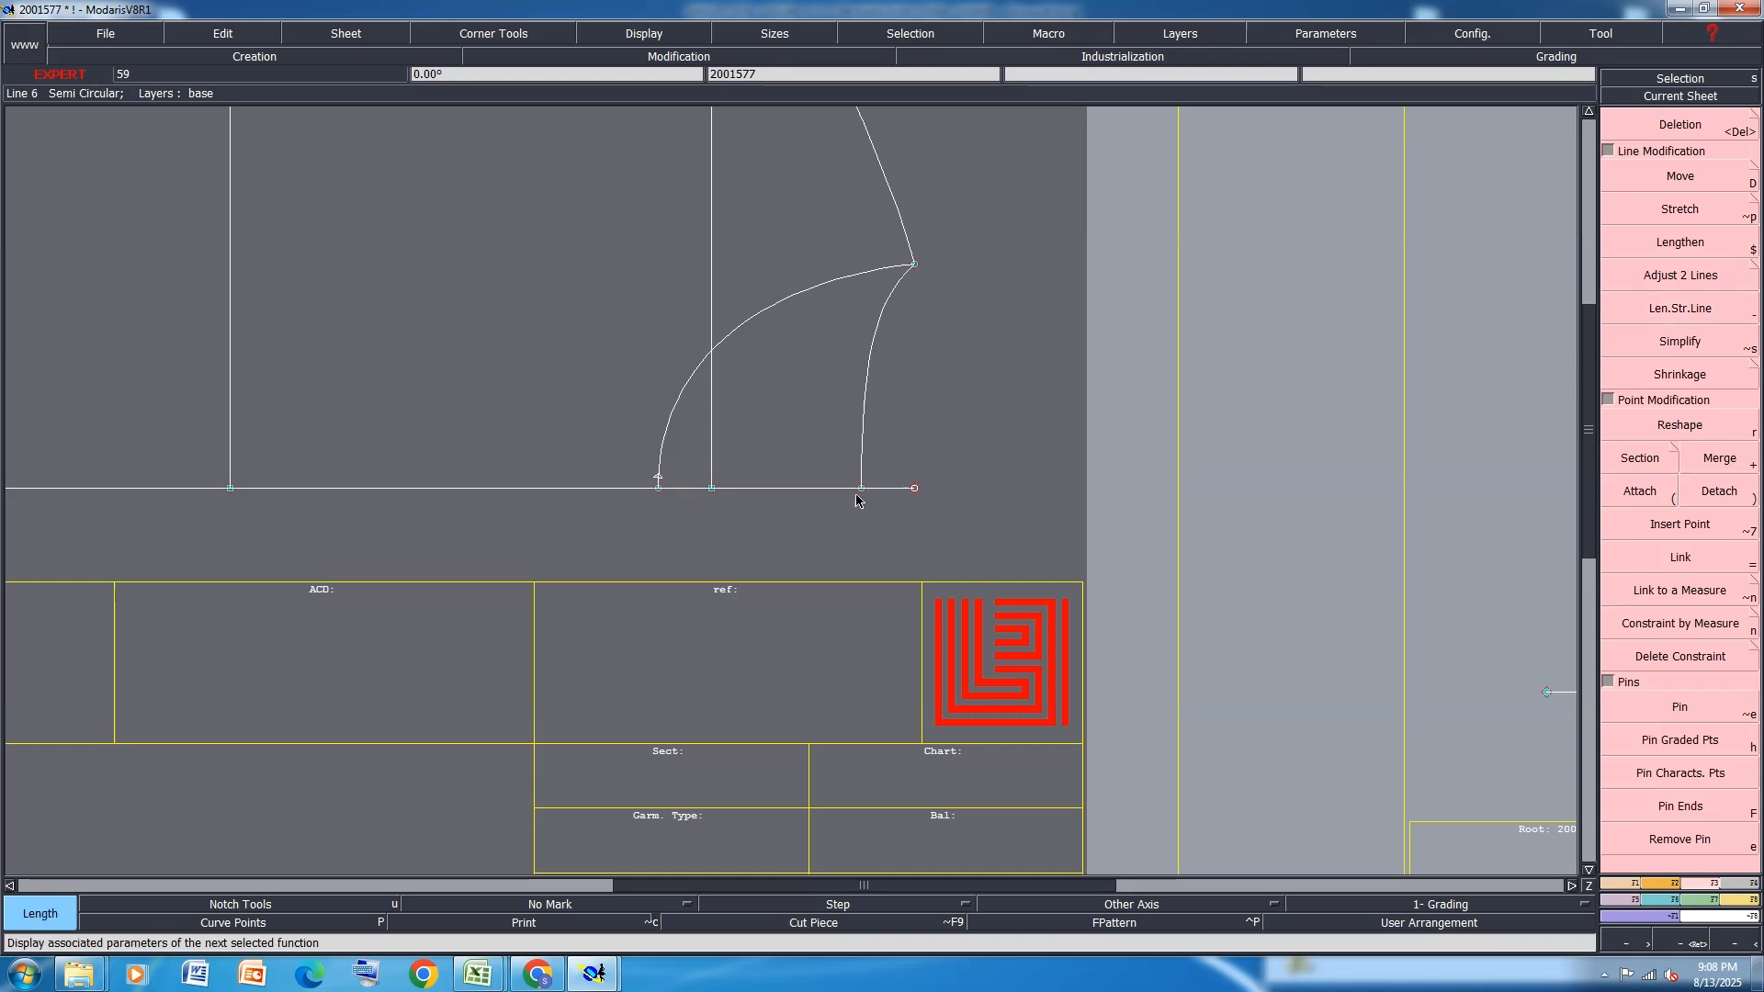
left_click(859, 486)
left_click(877, 542)
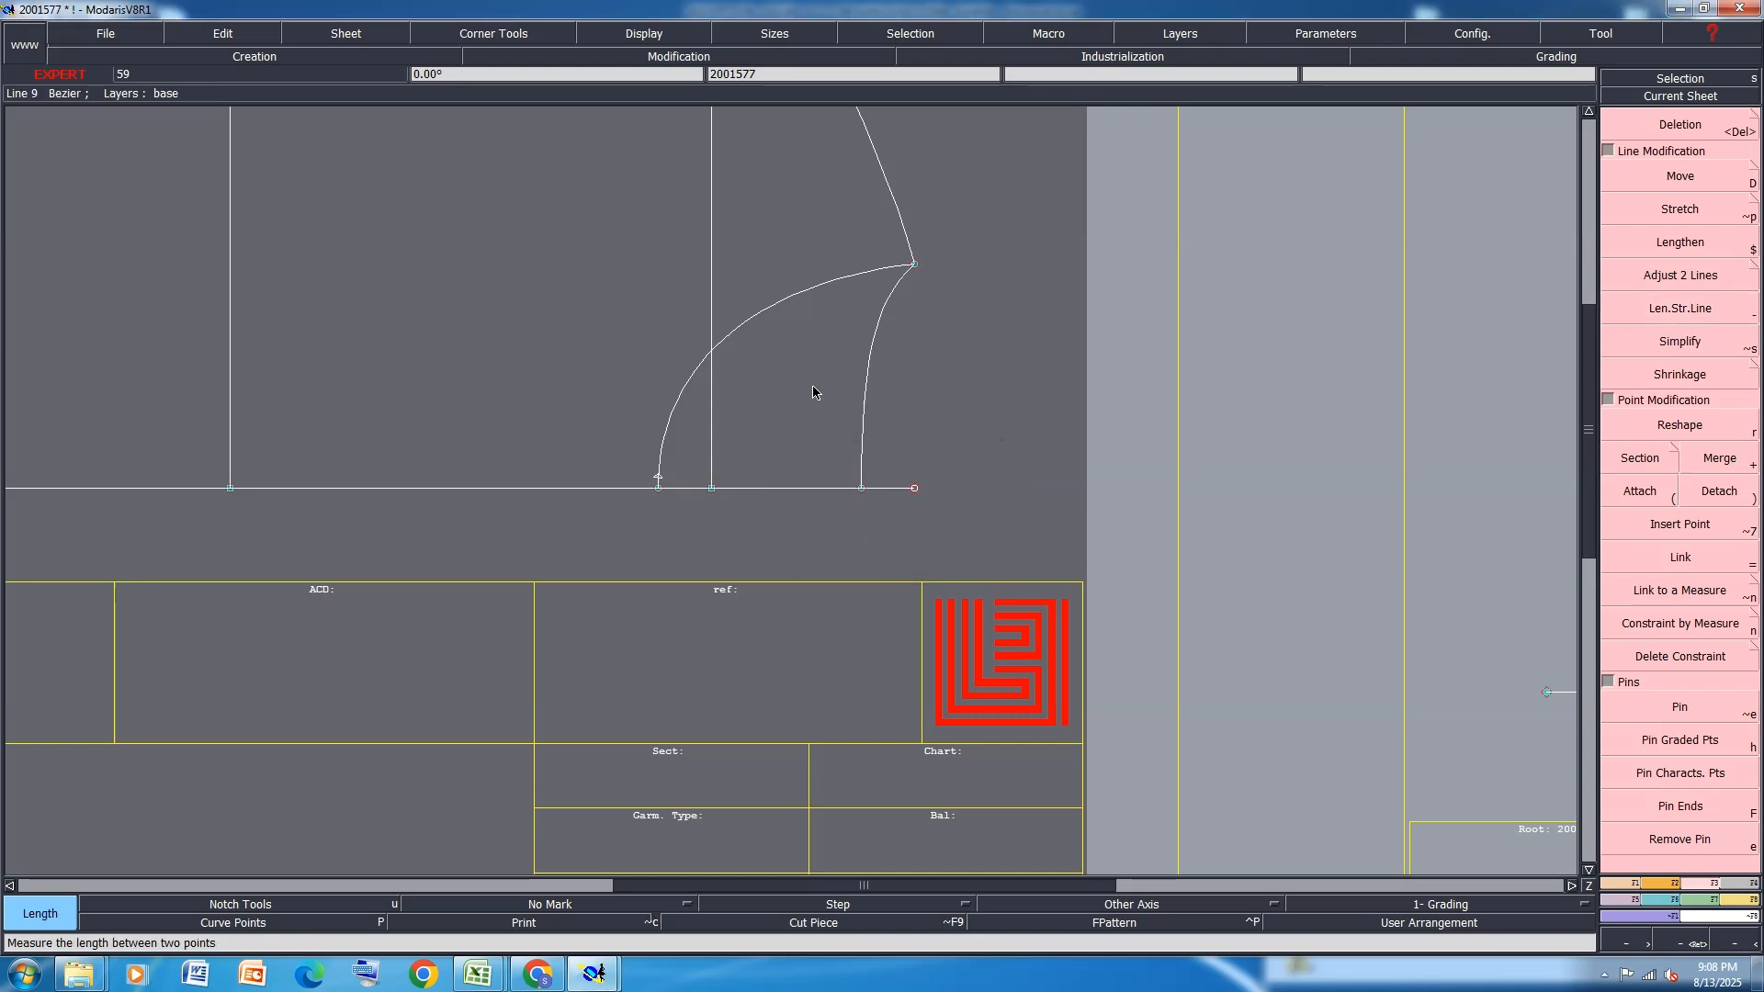
right_click(861, 488)
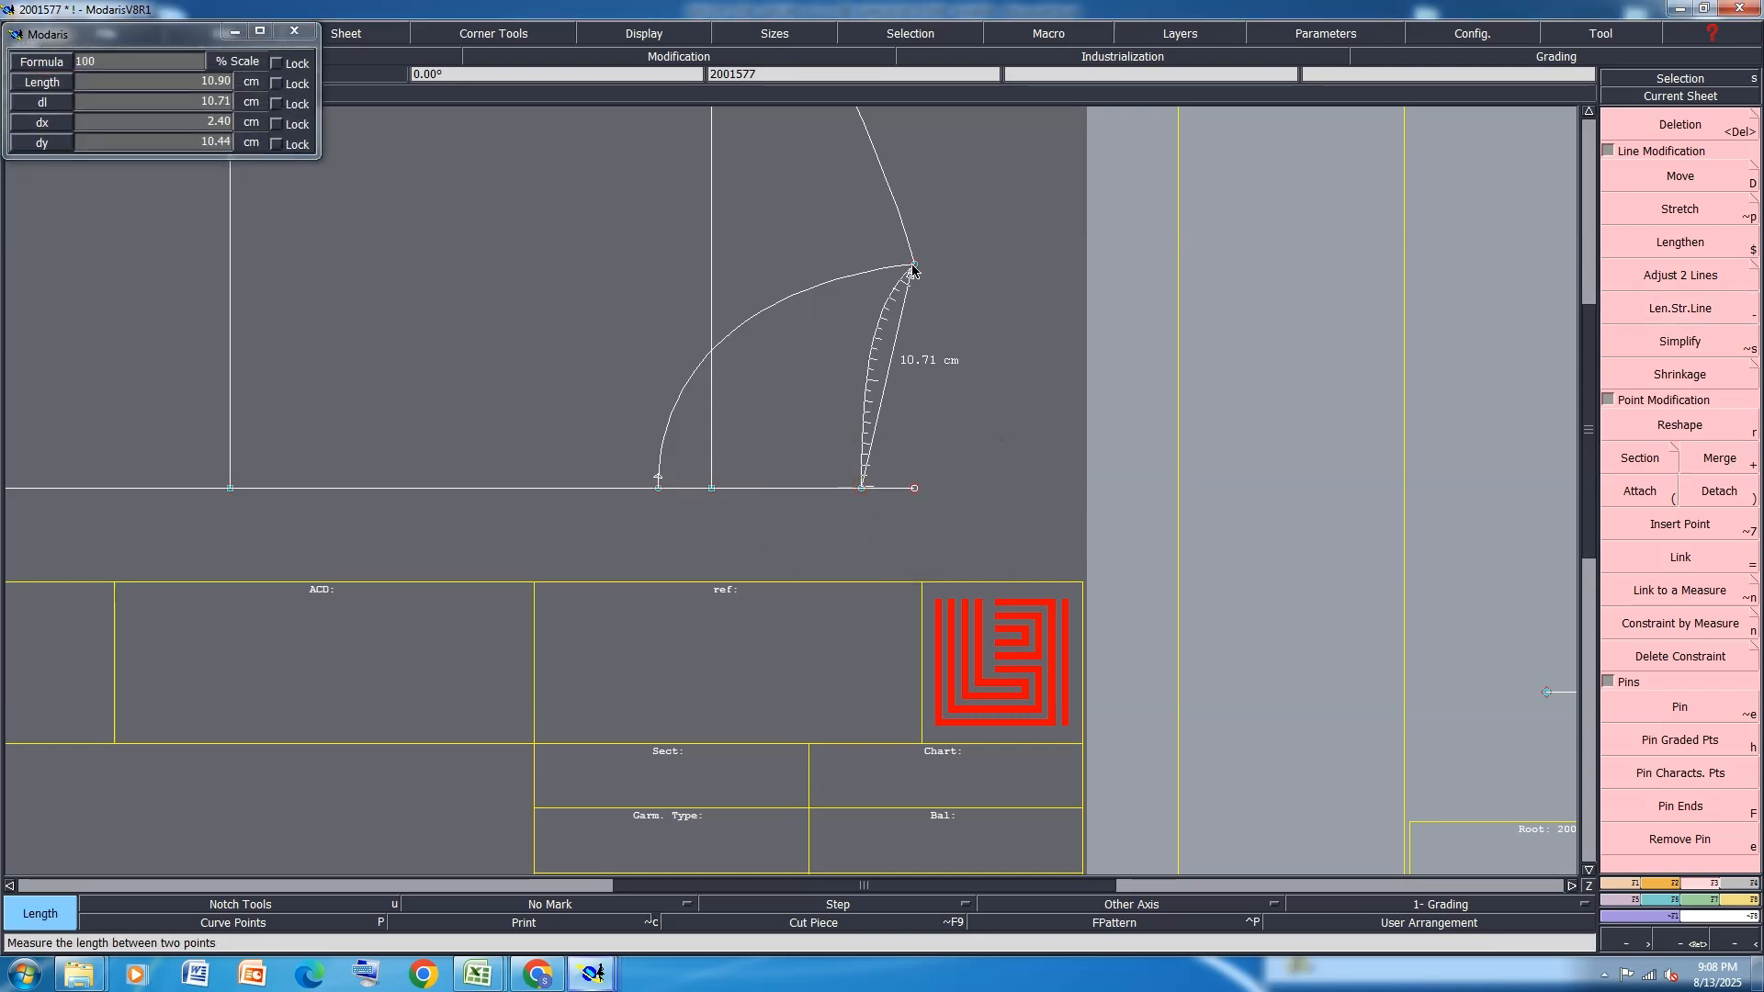
left_click(914, 265)
left_click(658, 481)
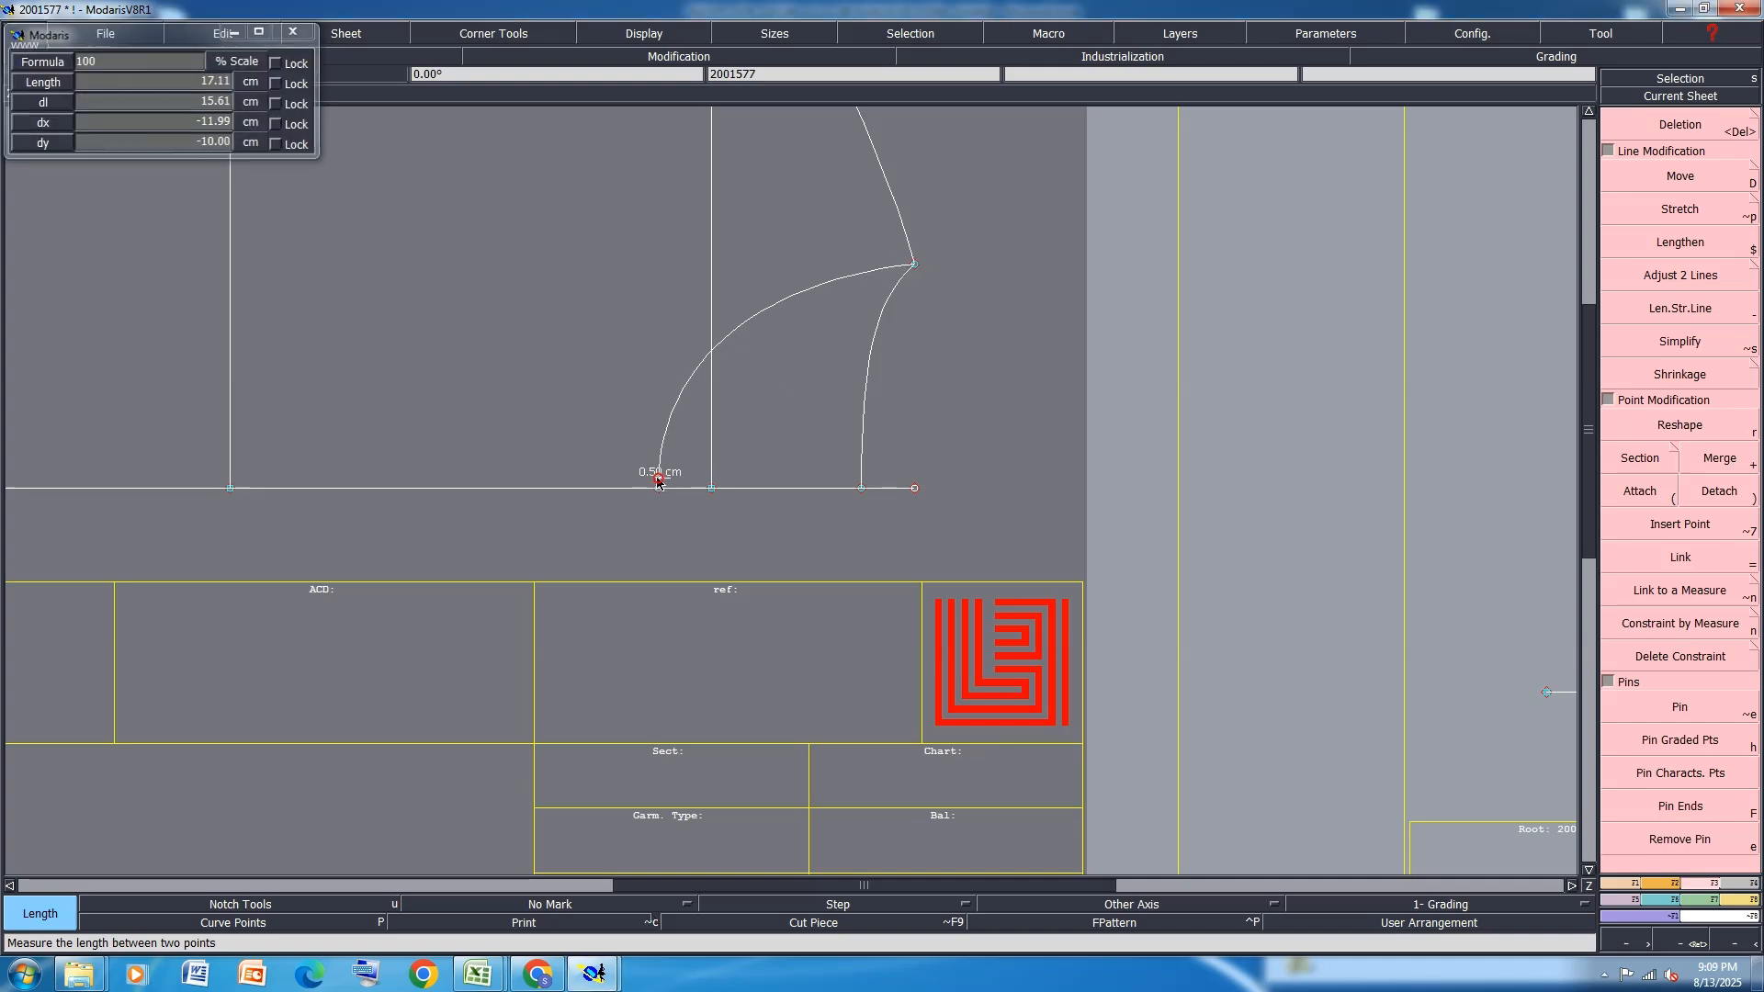
Add up the two neckline lengths in the measurement table, then erase its contents and close it
key("ctrl+u")
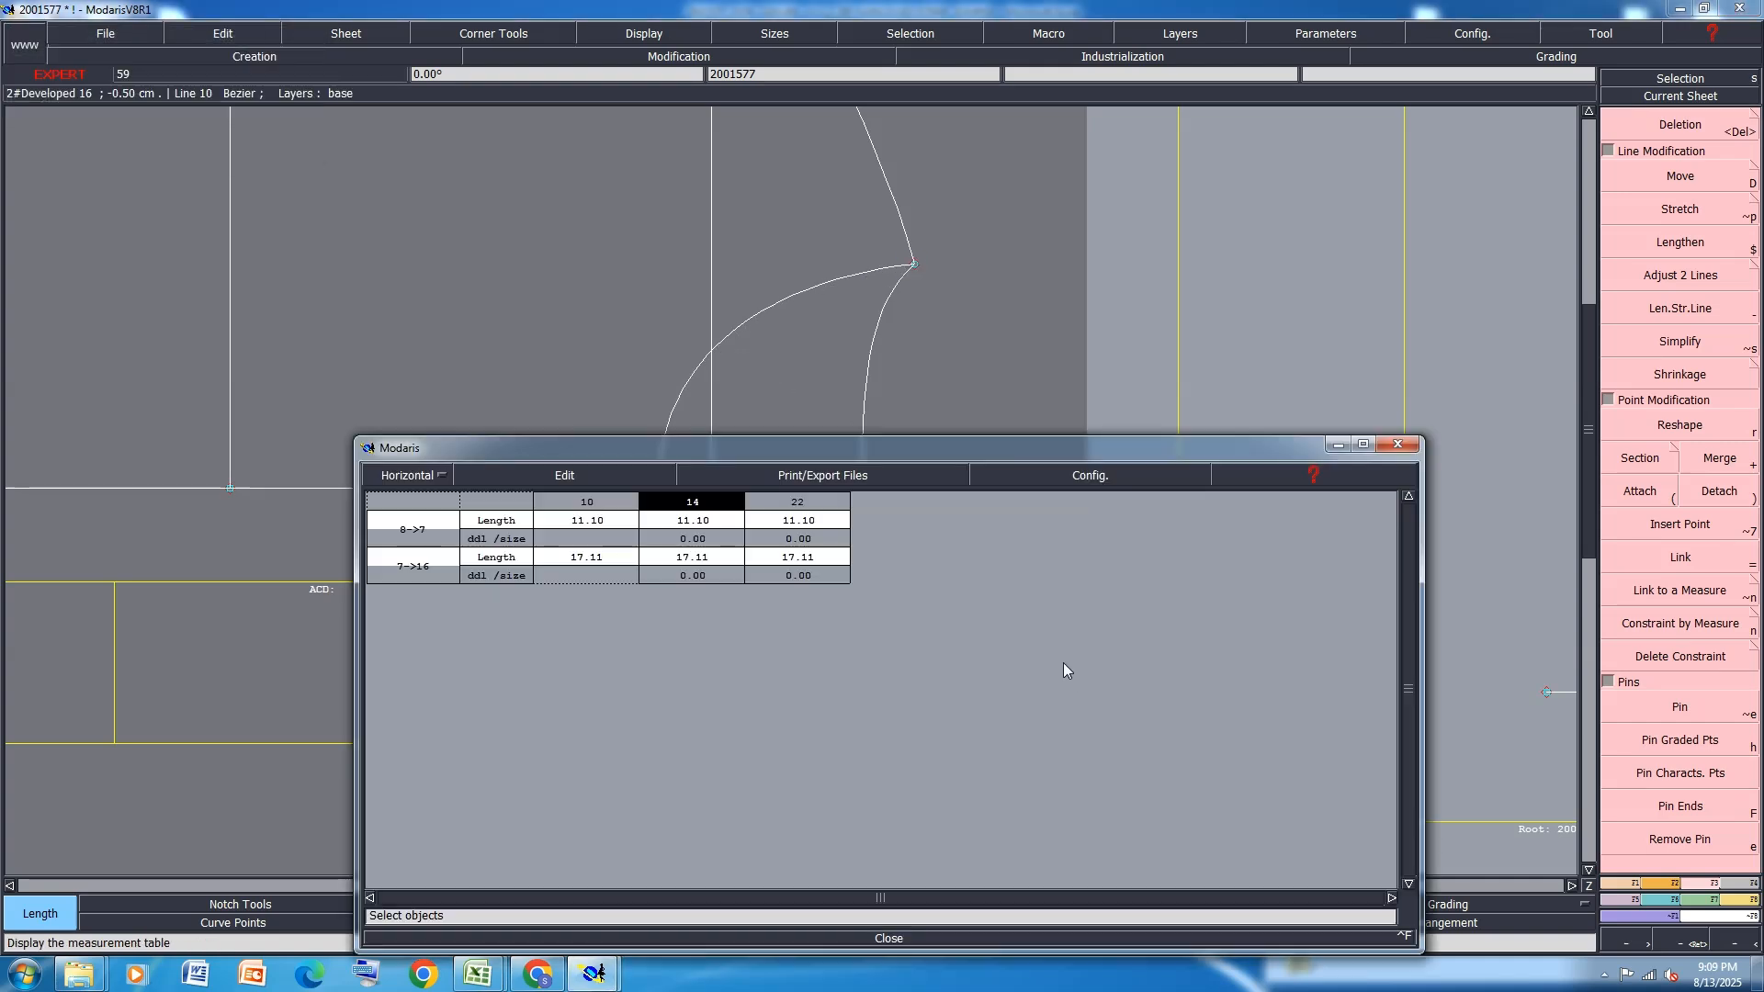
left_click(564, 475)
left_click(540, 520)
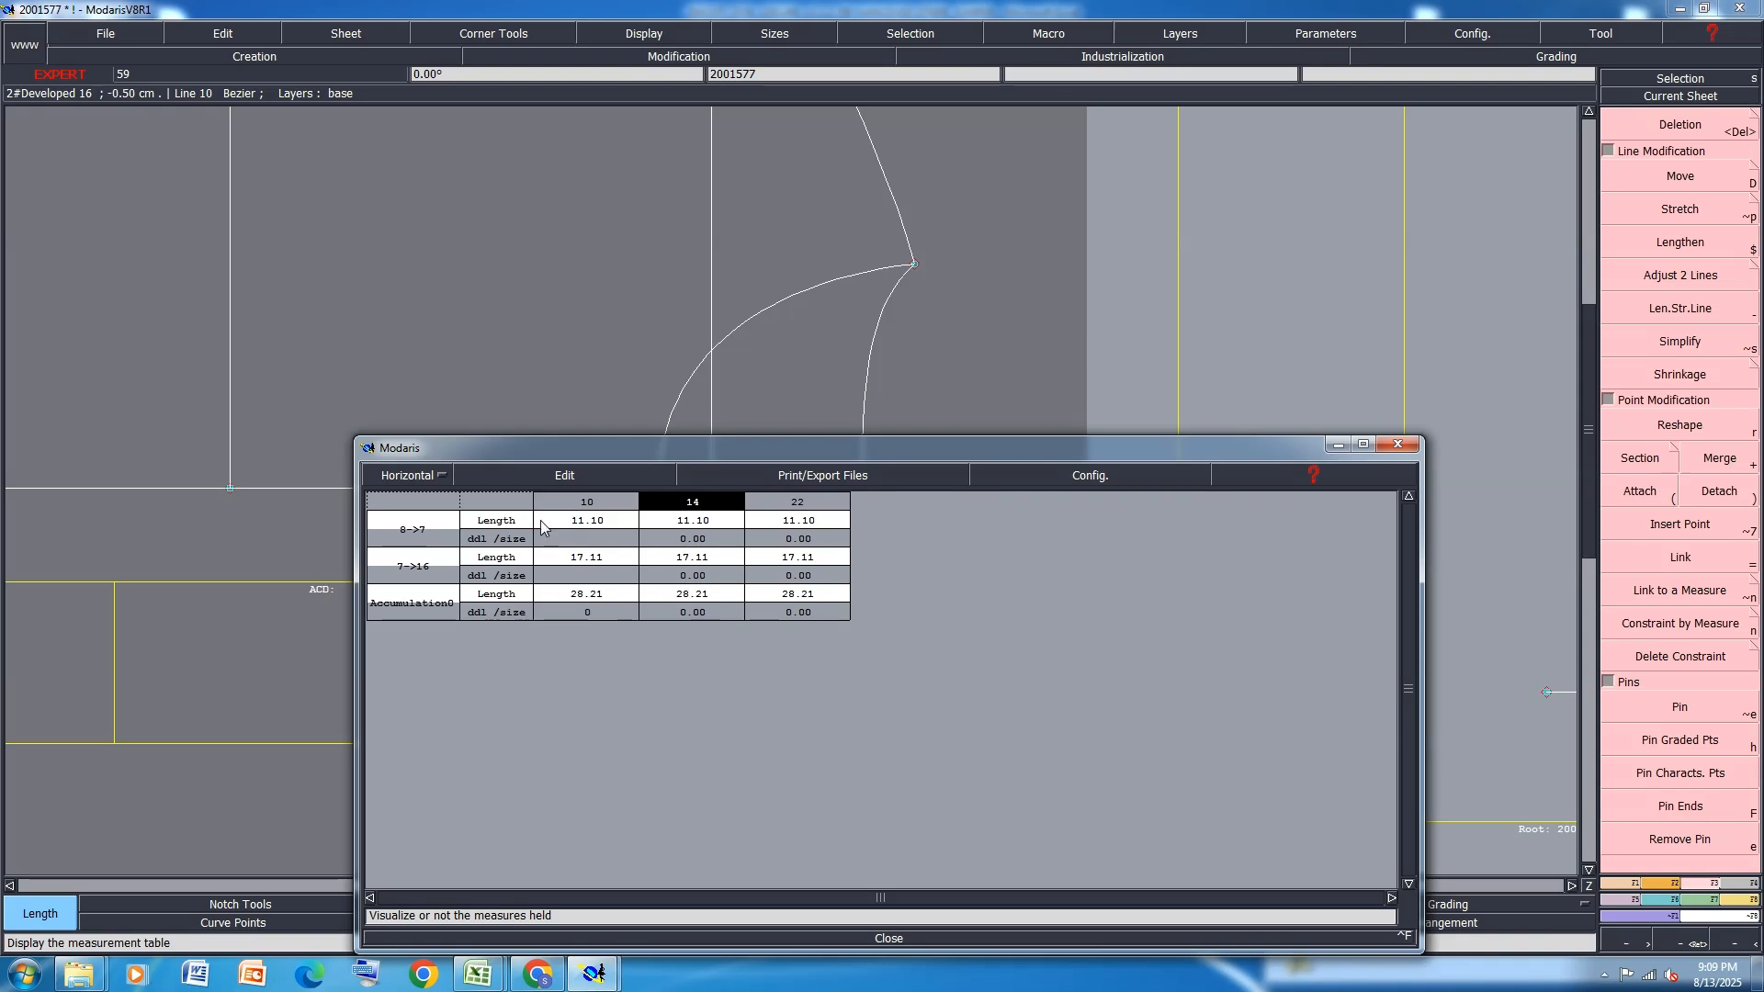
left_click(533, 478)
left_click(507, 564)
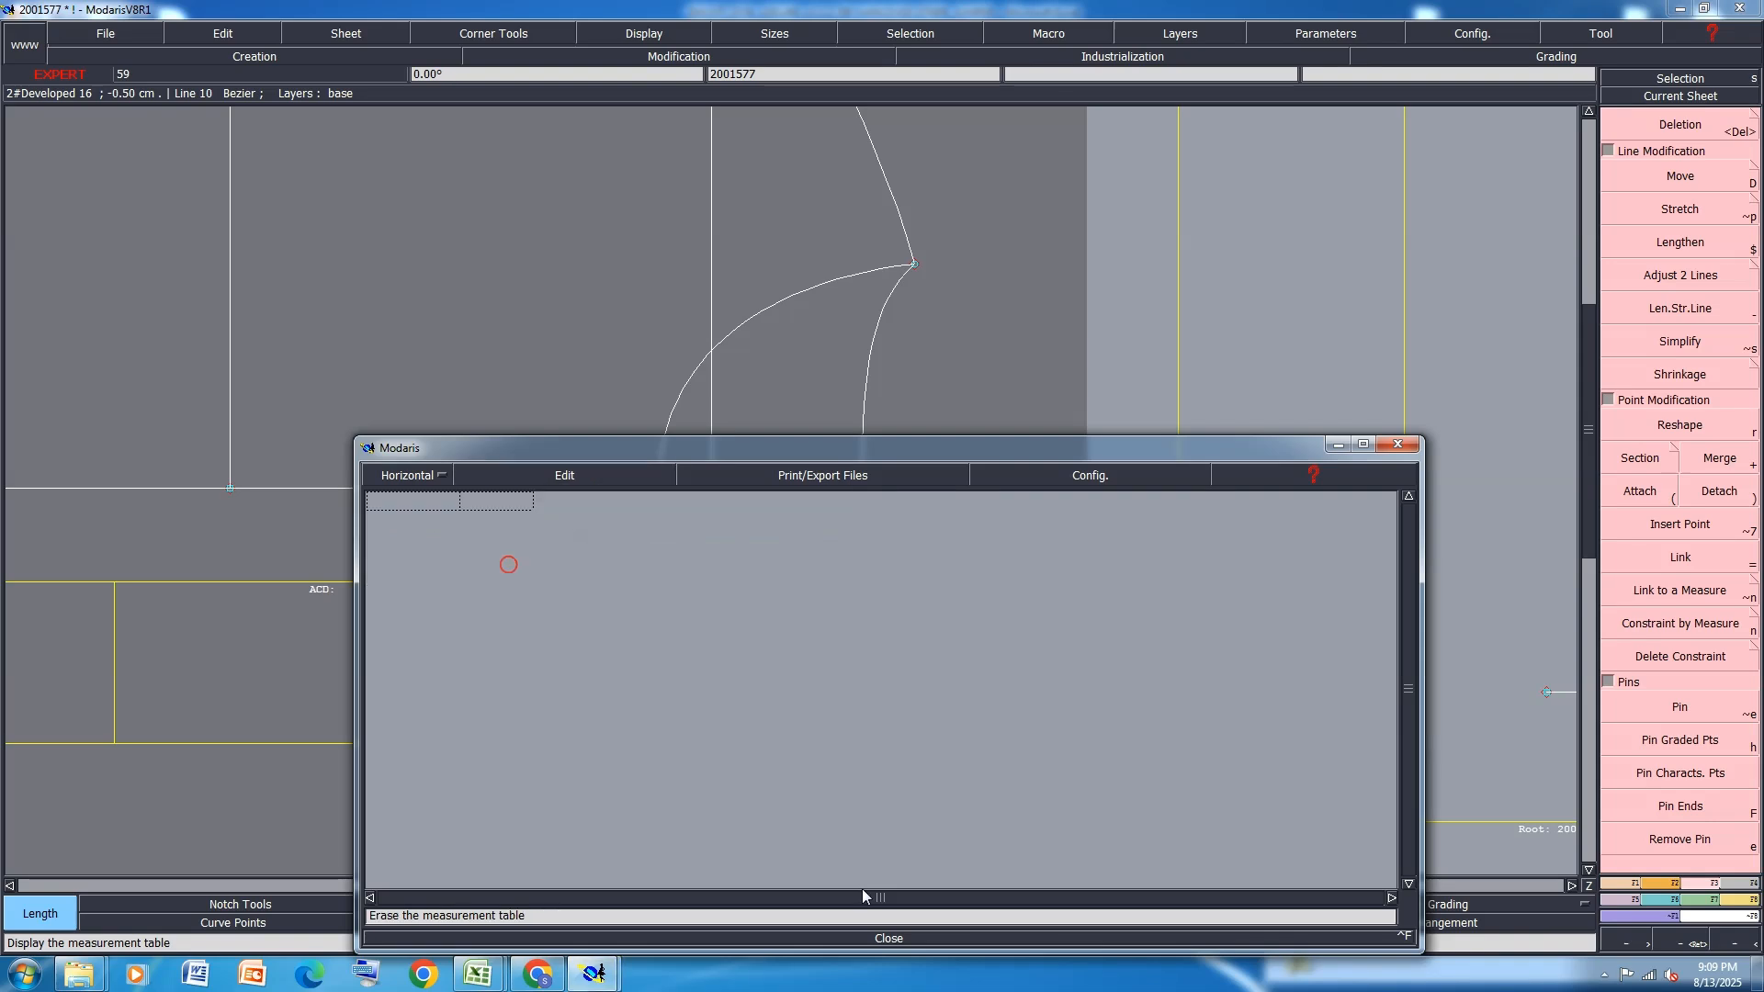
left_click(889, 939)
Create a parallel of the collar curve on sheet 20015773 at a distance of -6.5 cm
scroll(725, 410, "down", 3)
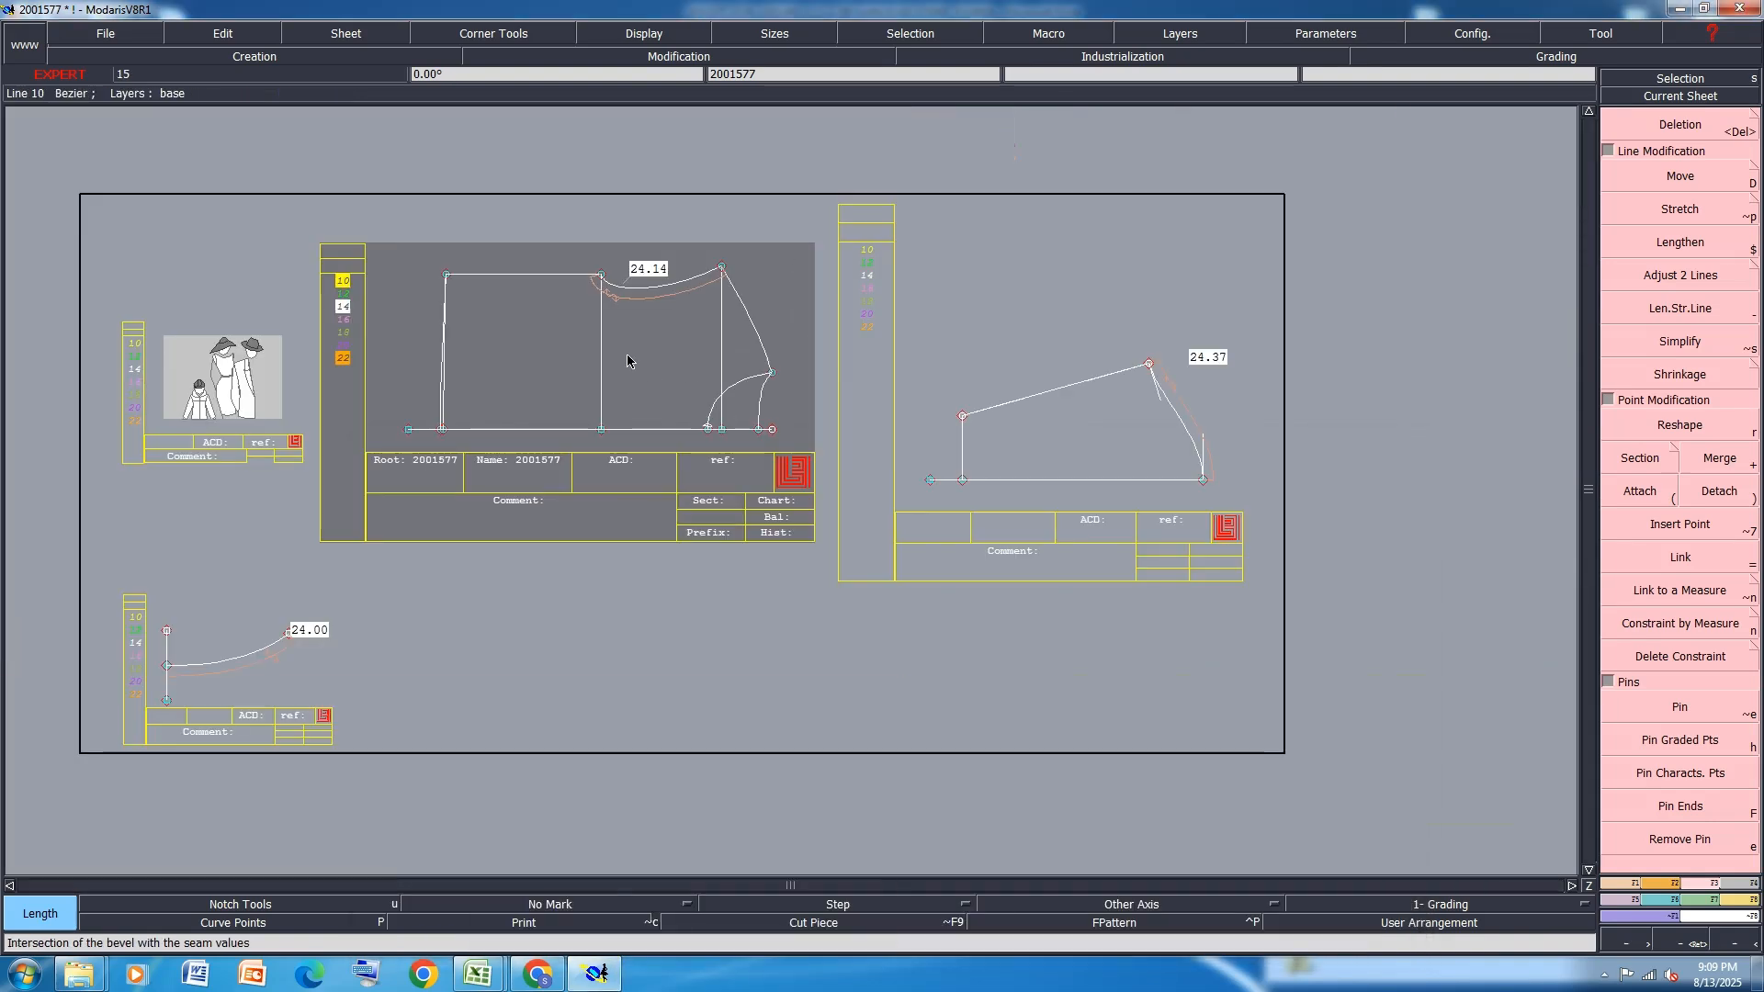
scroll(555, 482, "down", 1)
scroll(555, 483, "up", 5)
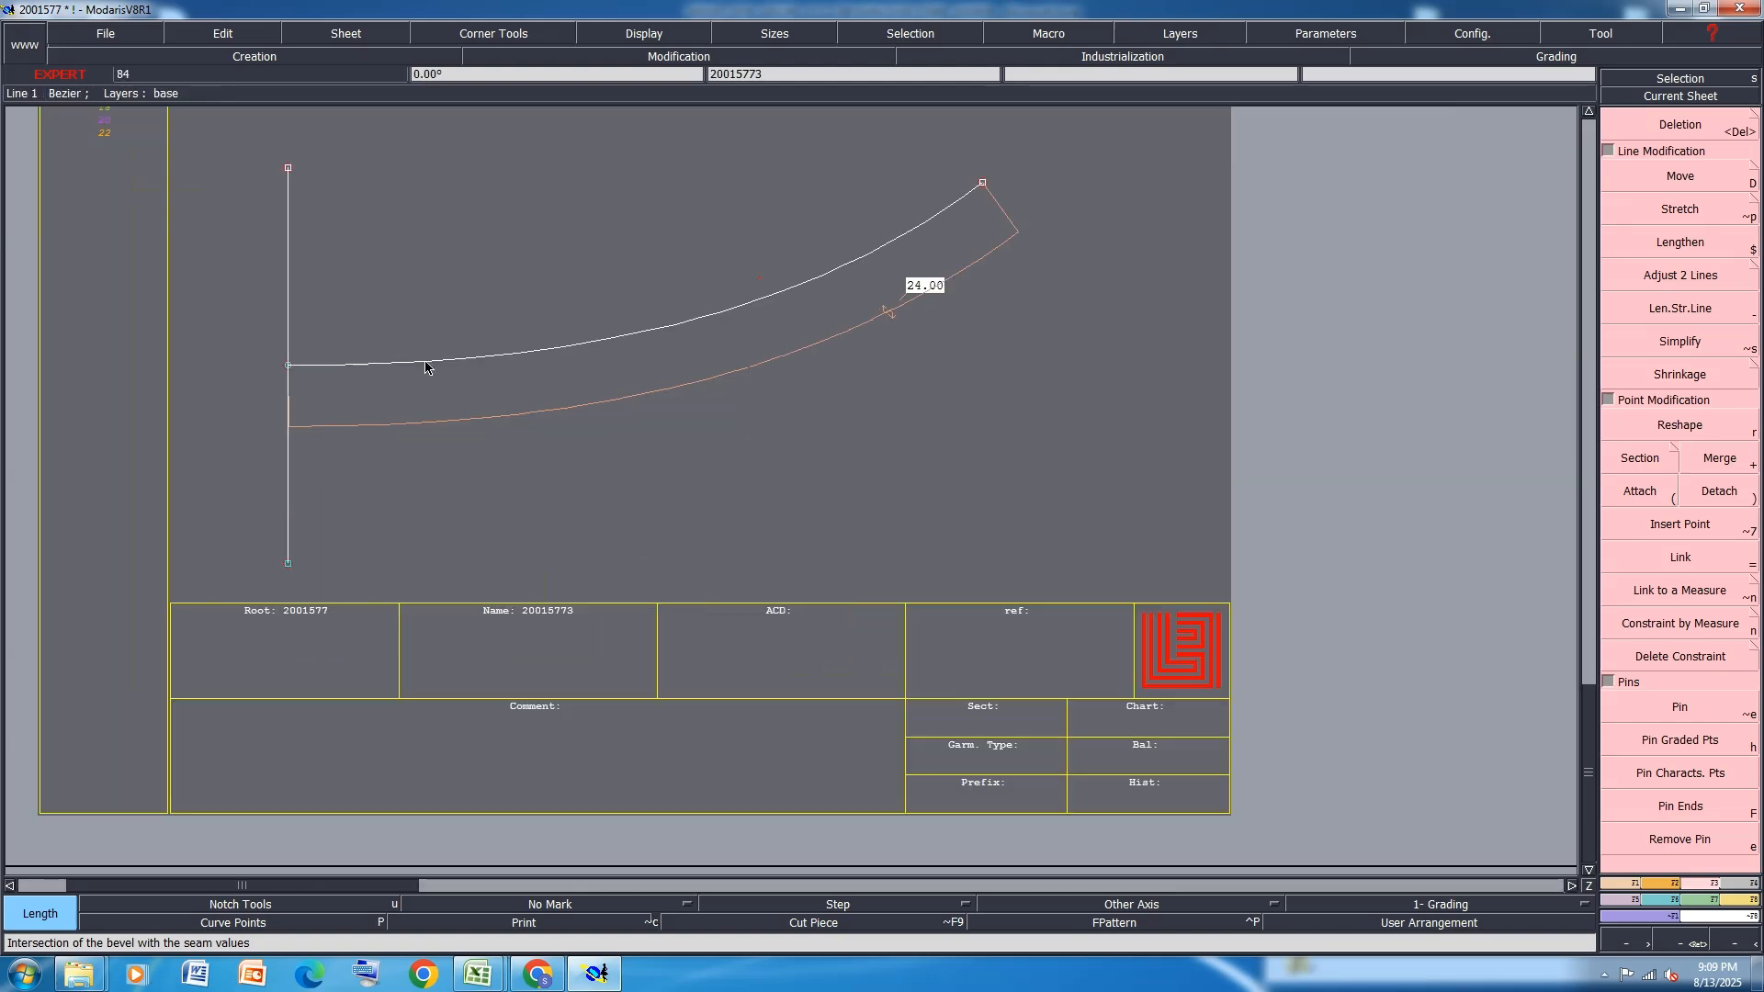
left_click(1636, 884)
left_click(1680, 523)
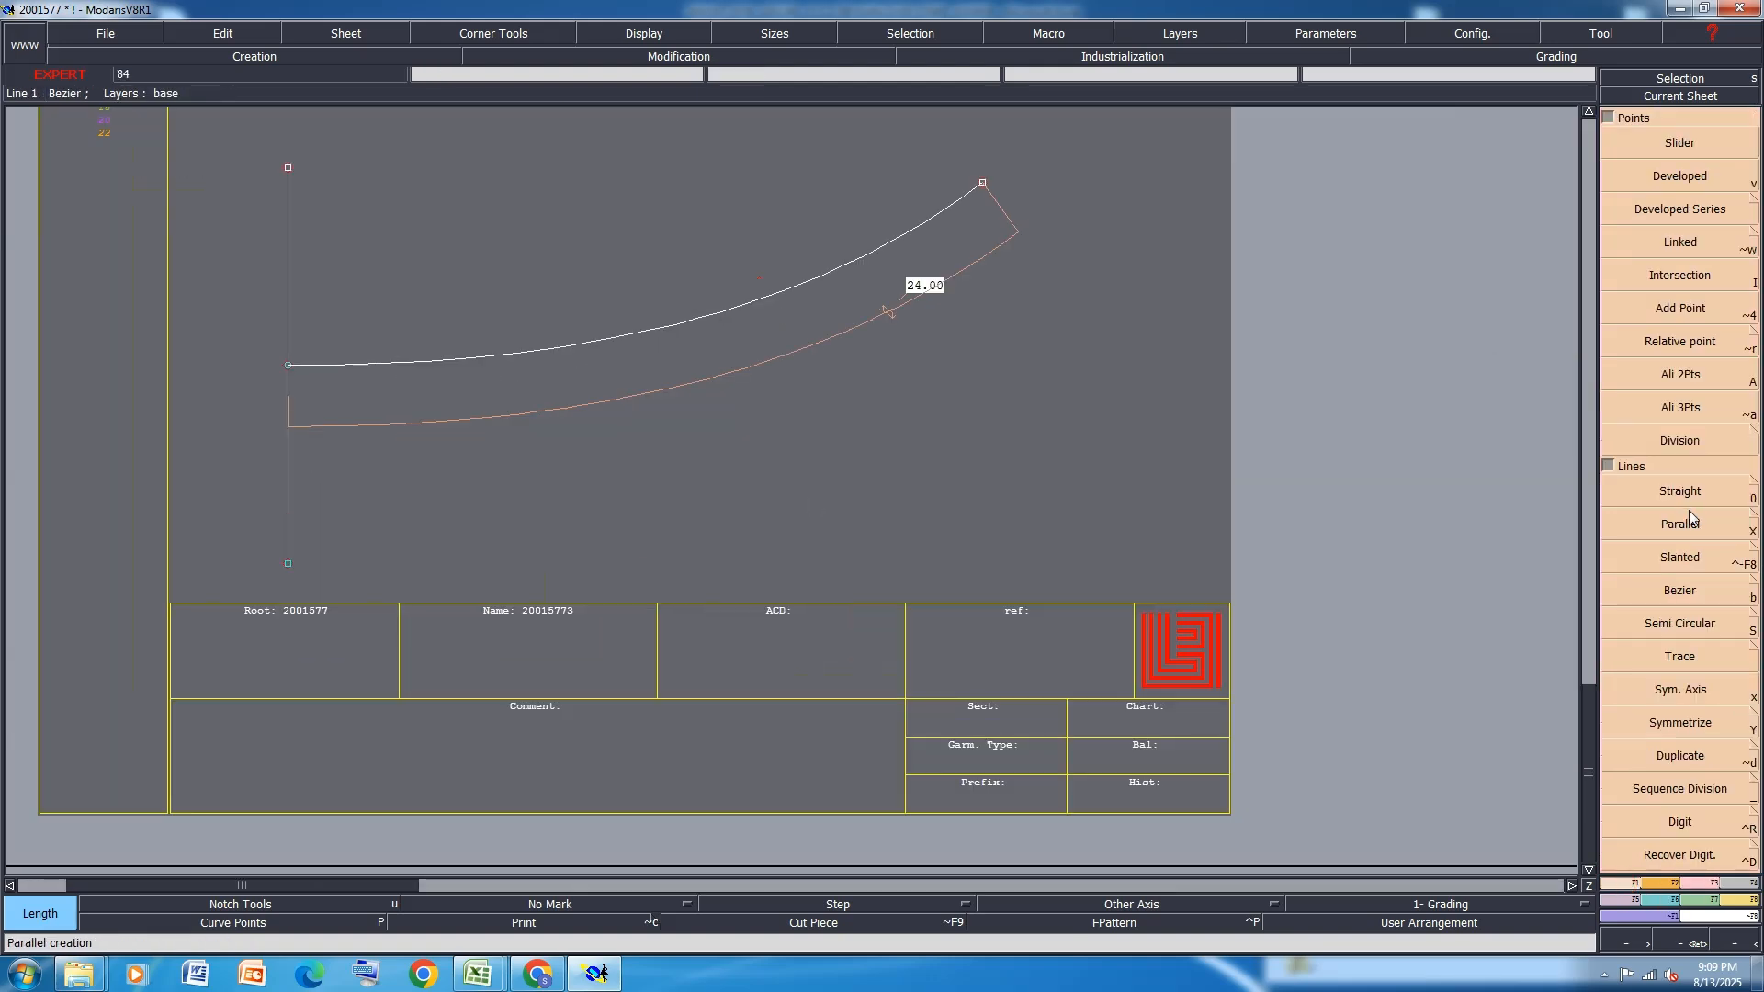
left_click(627, 405)
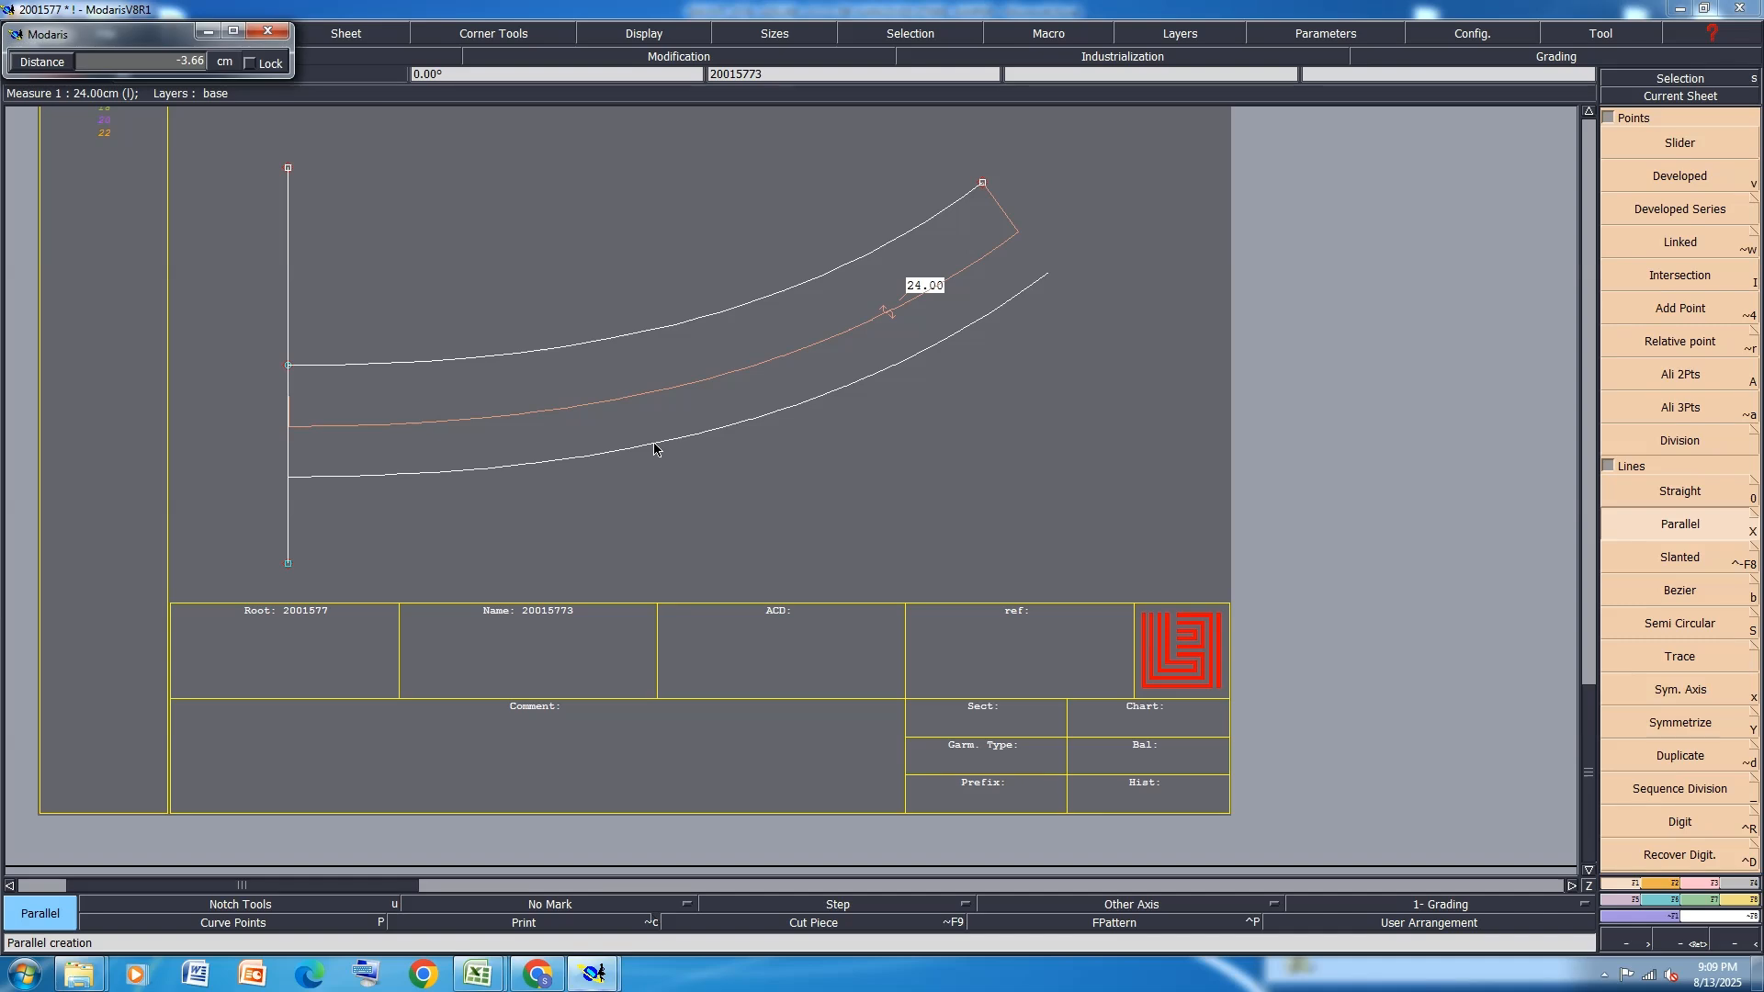
key("BackSpace")
type("-6.5")
key("Return")
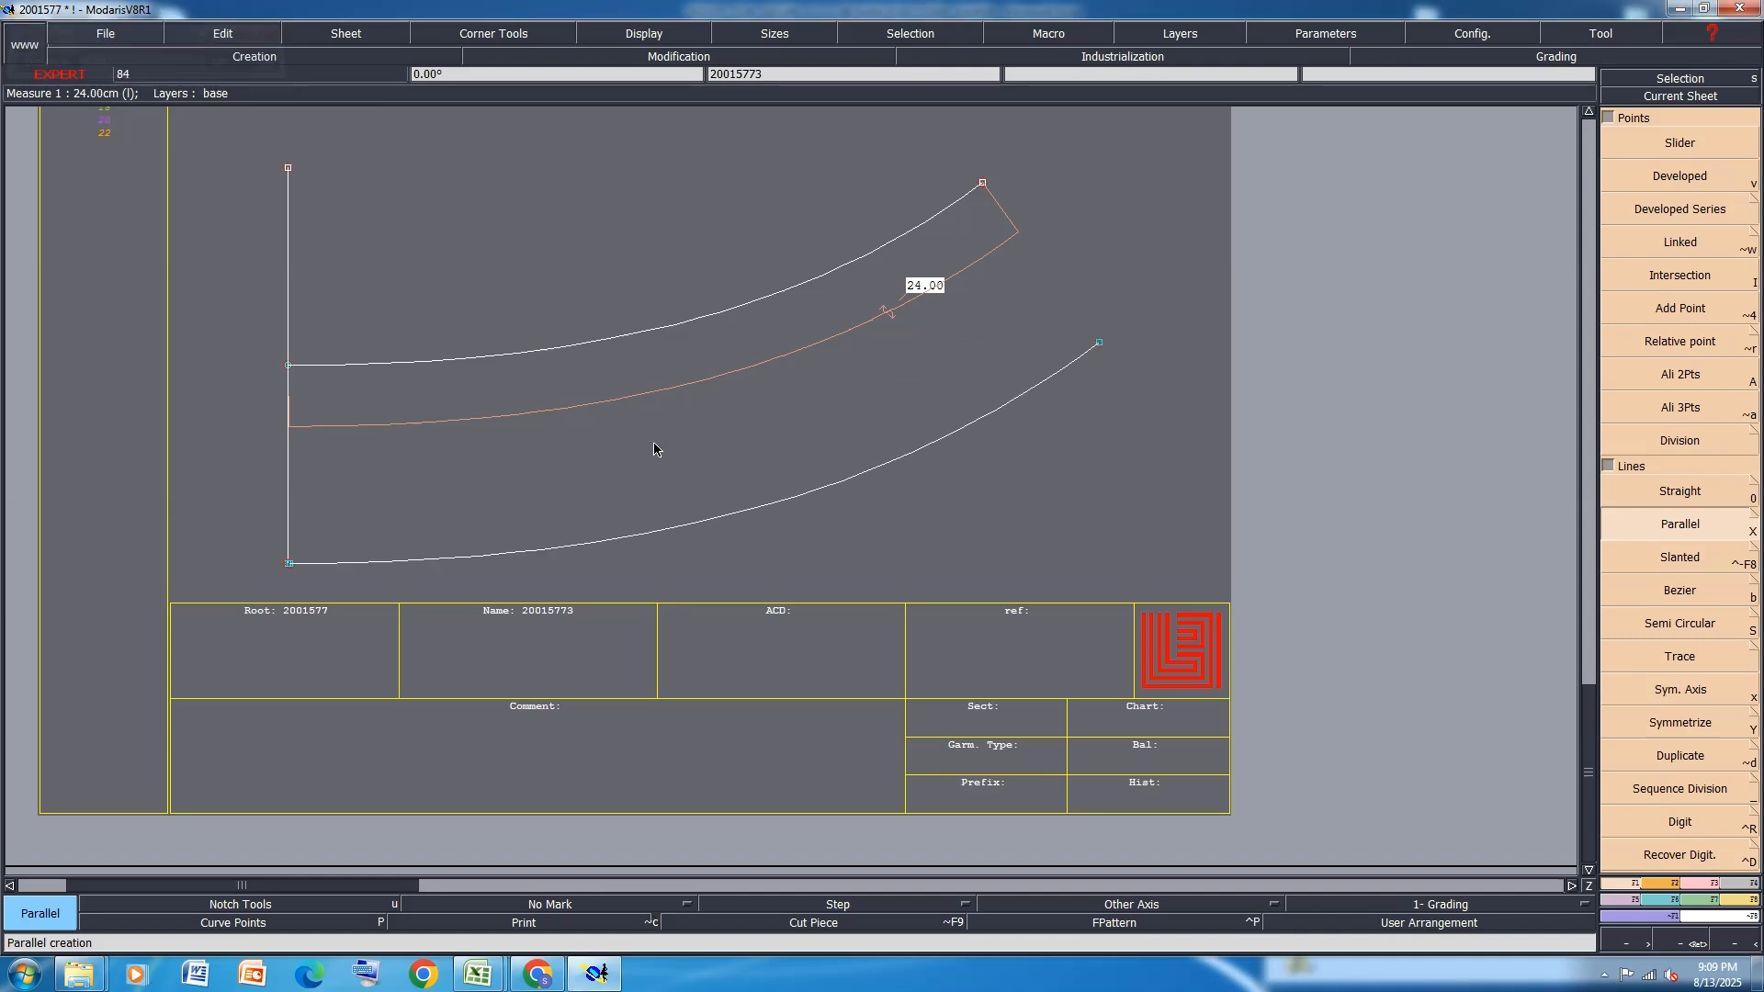
Attach the start point of the parallel curve to the lower end of the vertical line
scroll(422, 555, "up", 3)
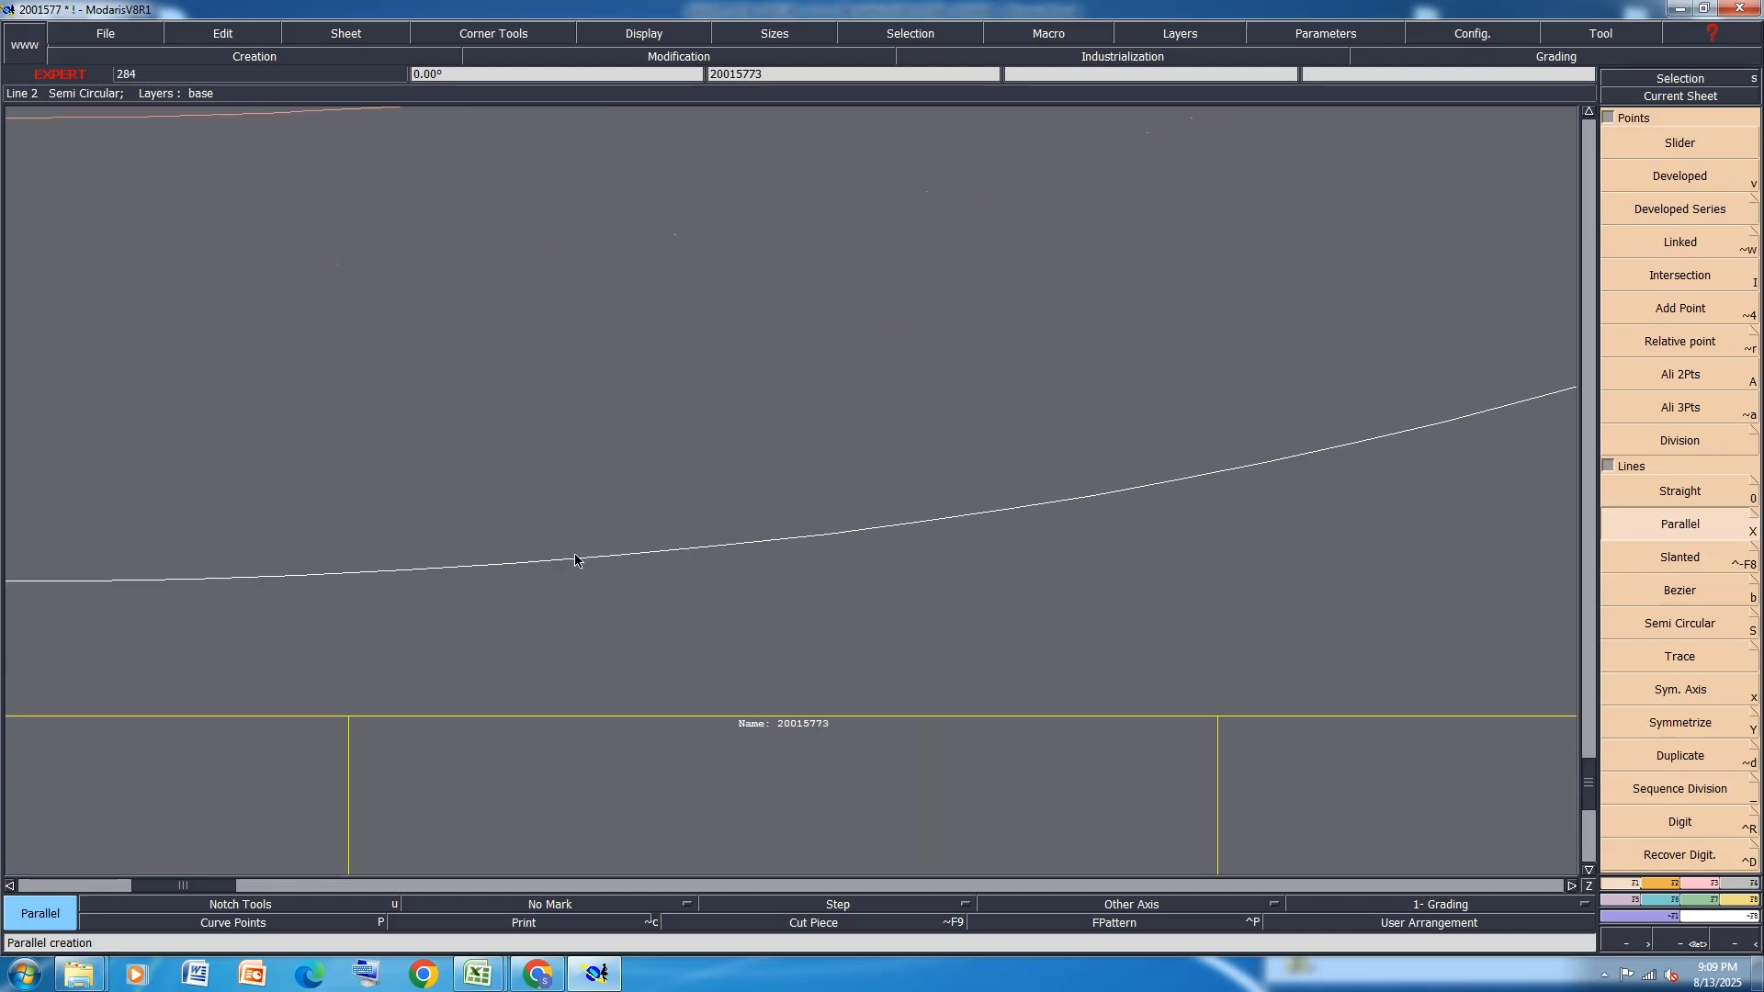
scroll(952, 511, "down", 1)
scroll(432, 551, "up", 5)
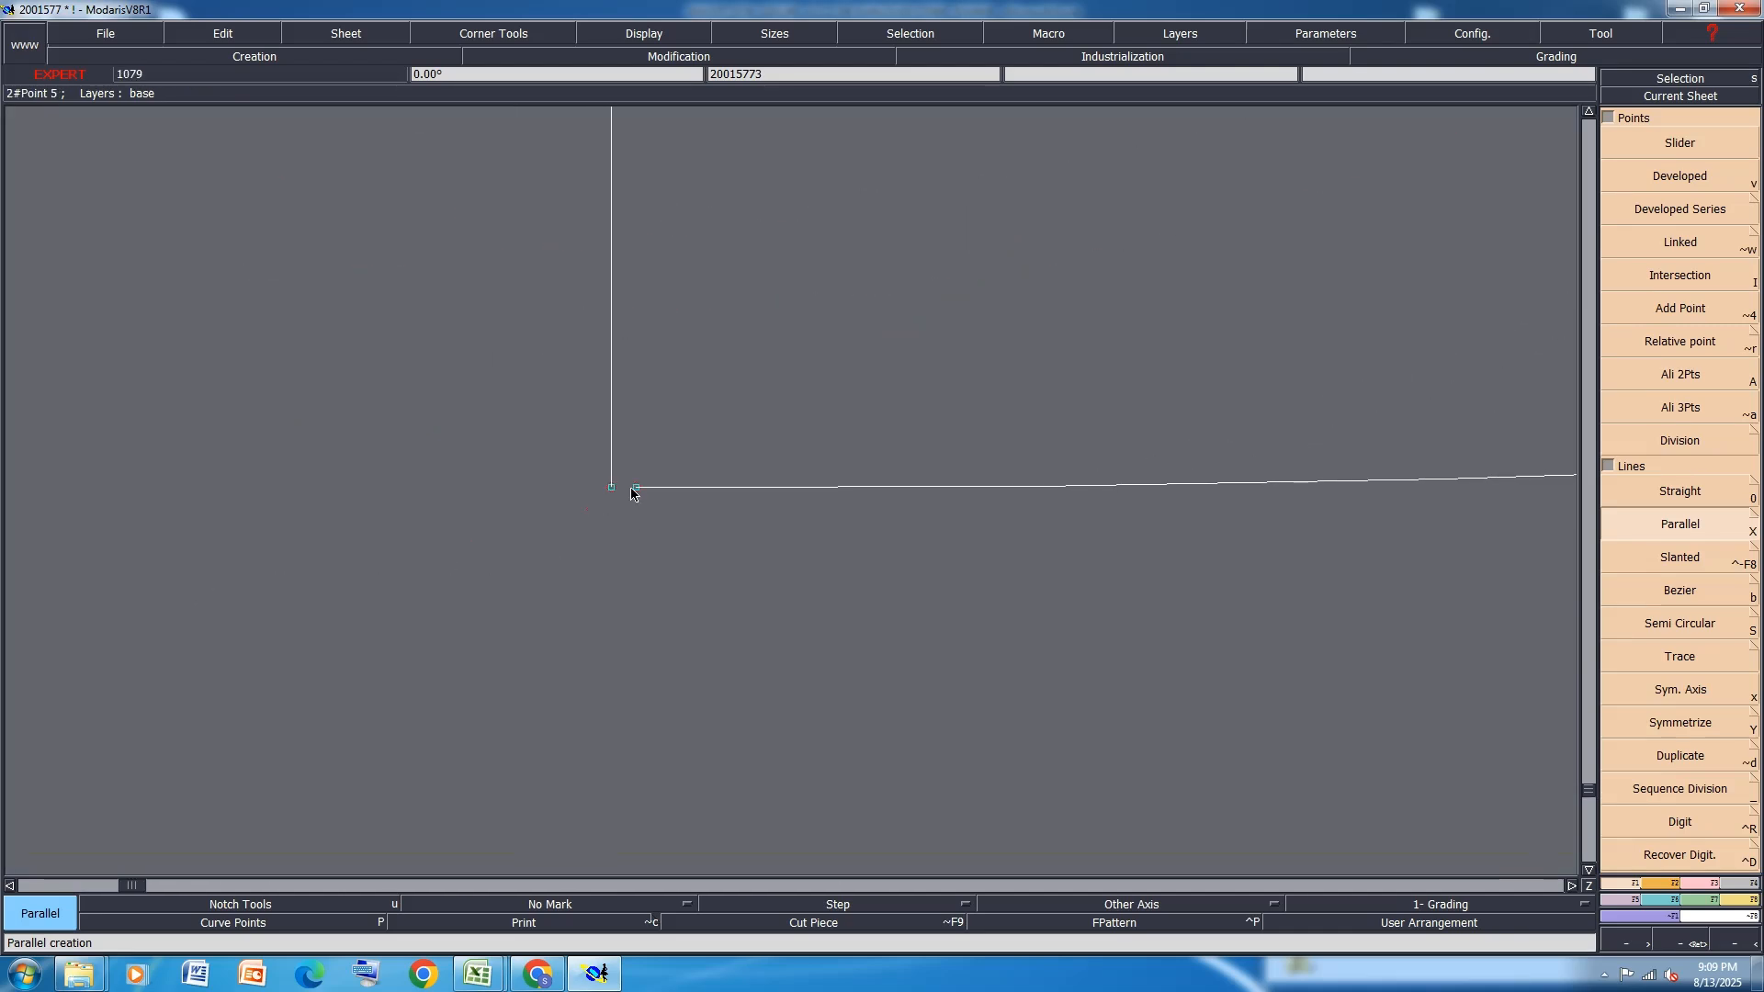
key("F3")
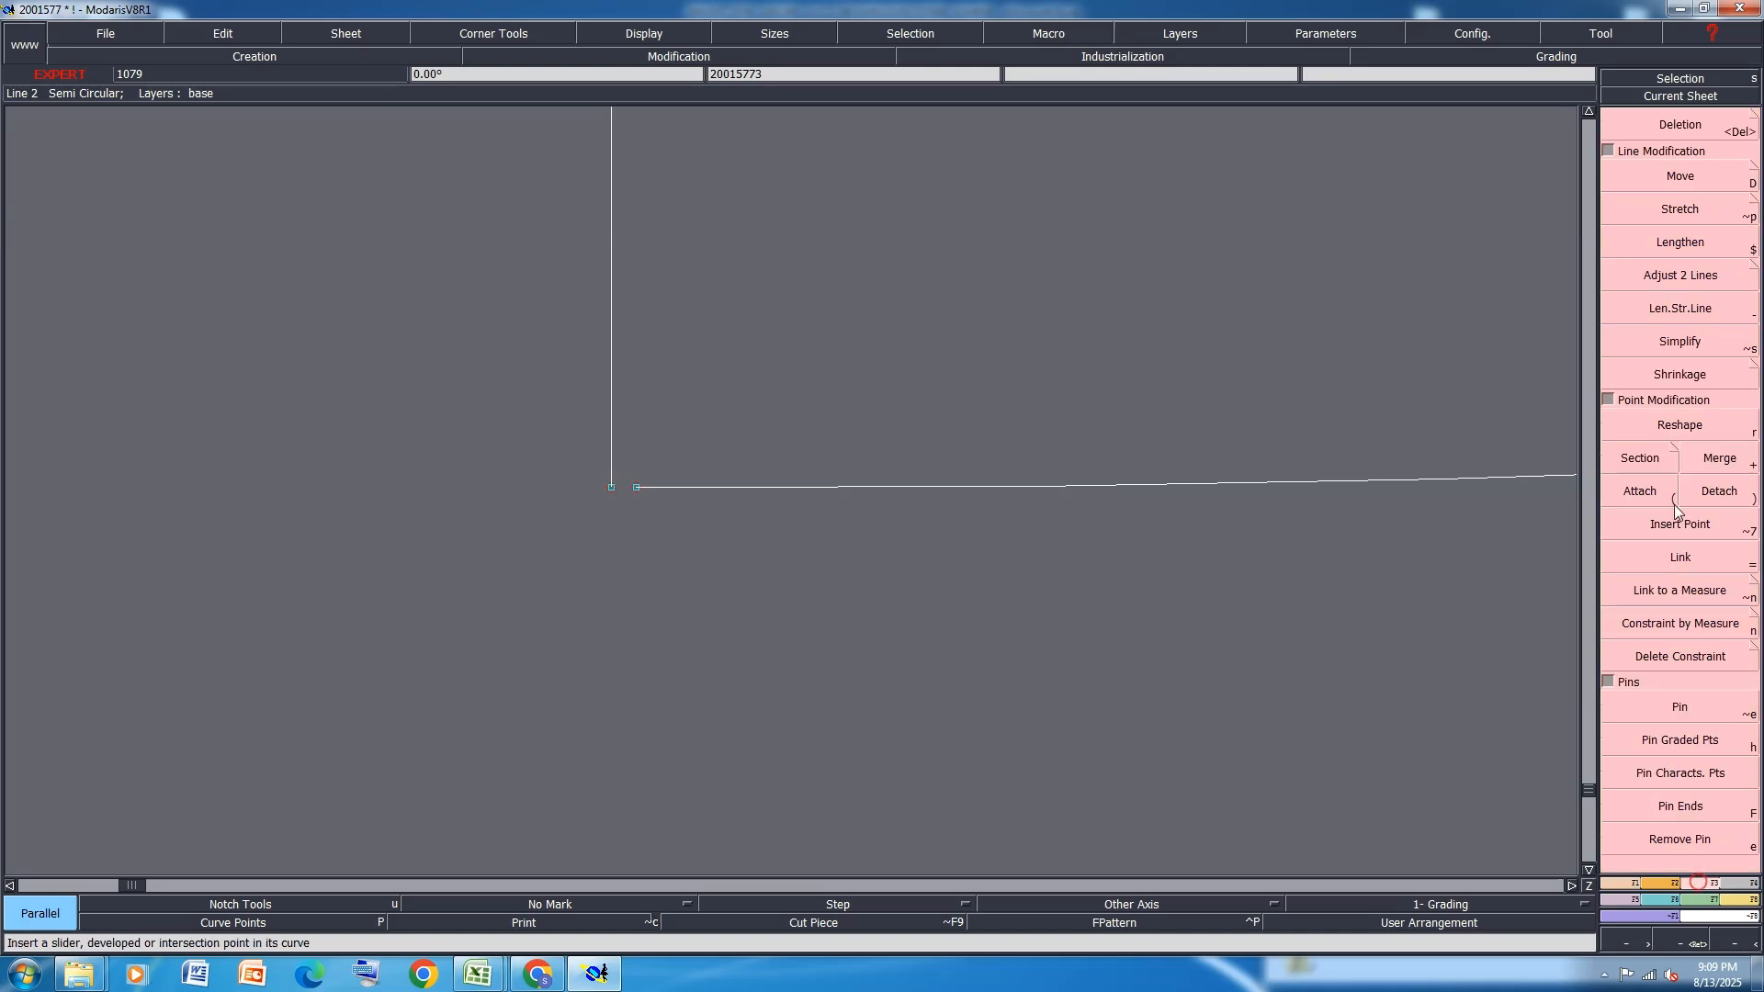
left_click(1640, 491)
left_click(615, 491)
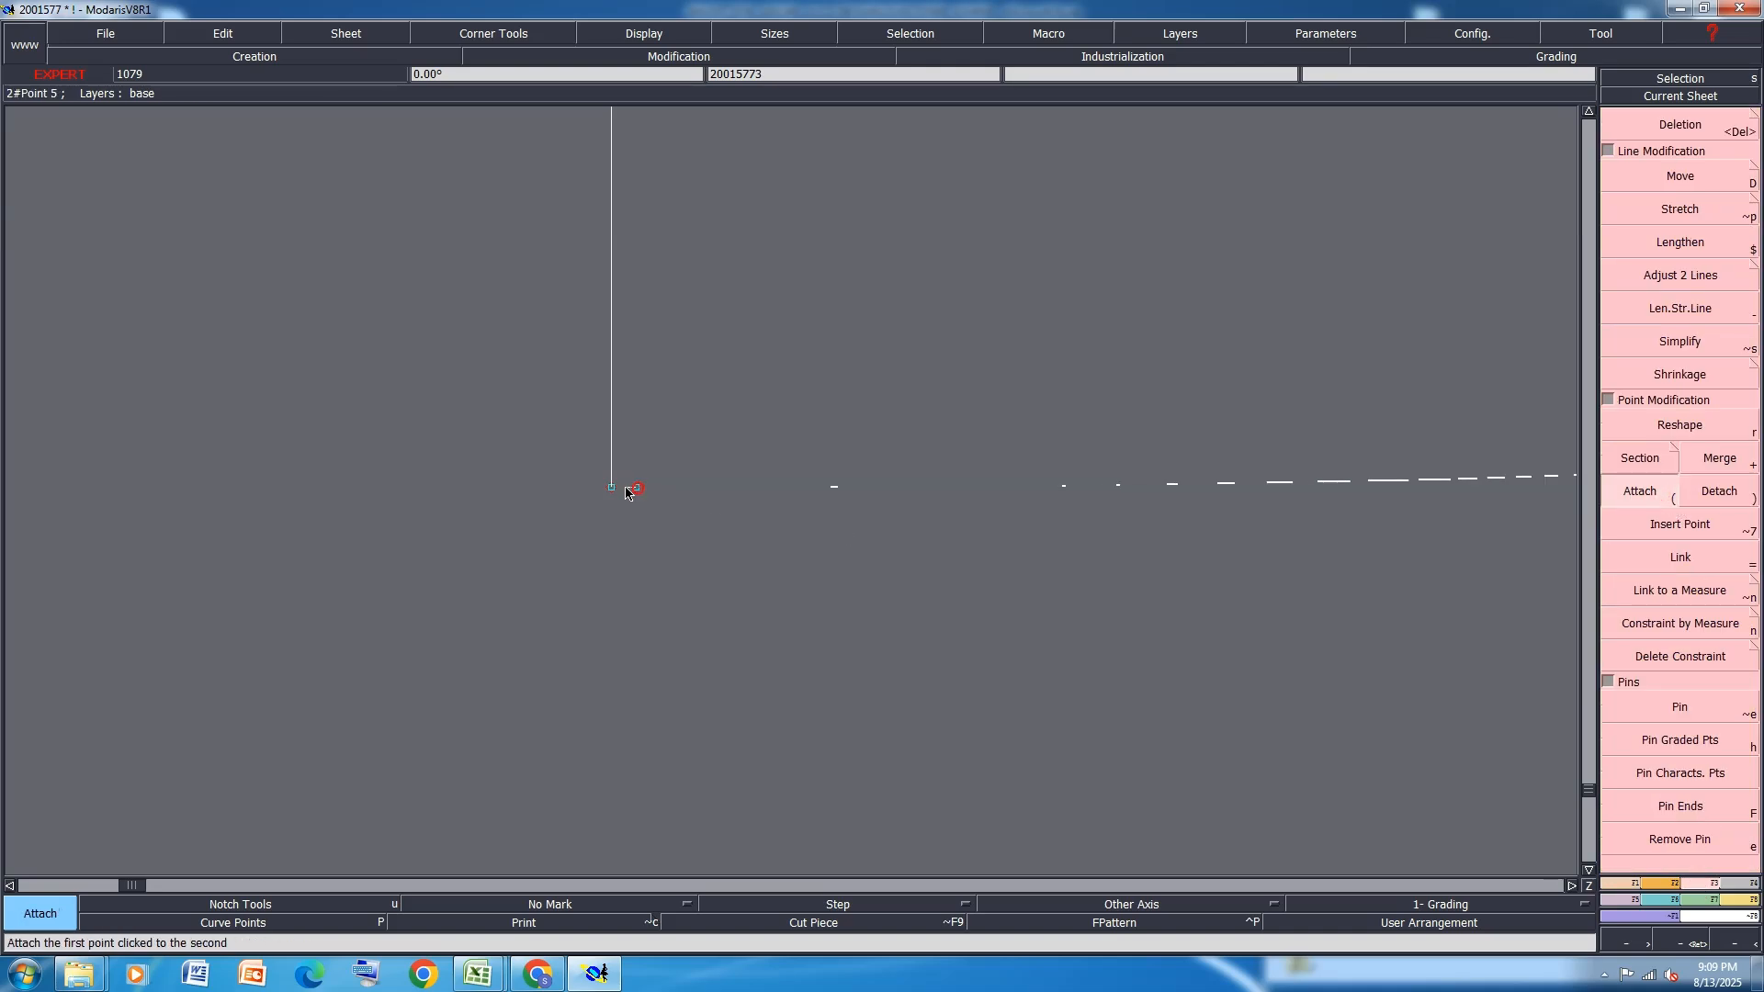
left_click(615, 489)
scroll(423, 508, "down", 5)
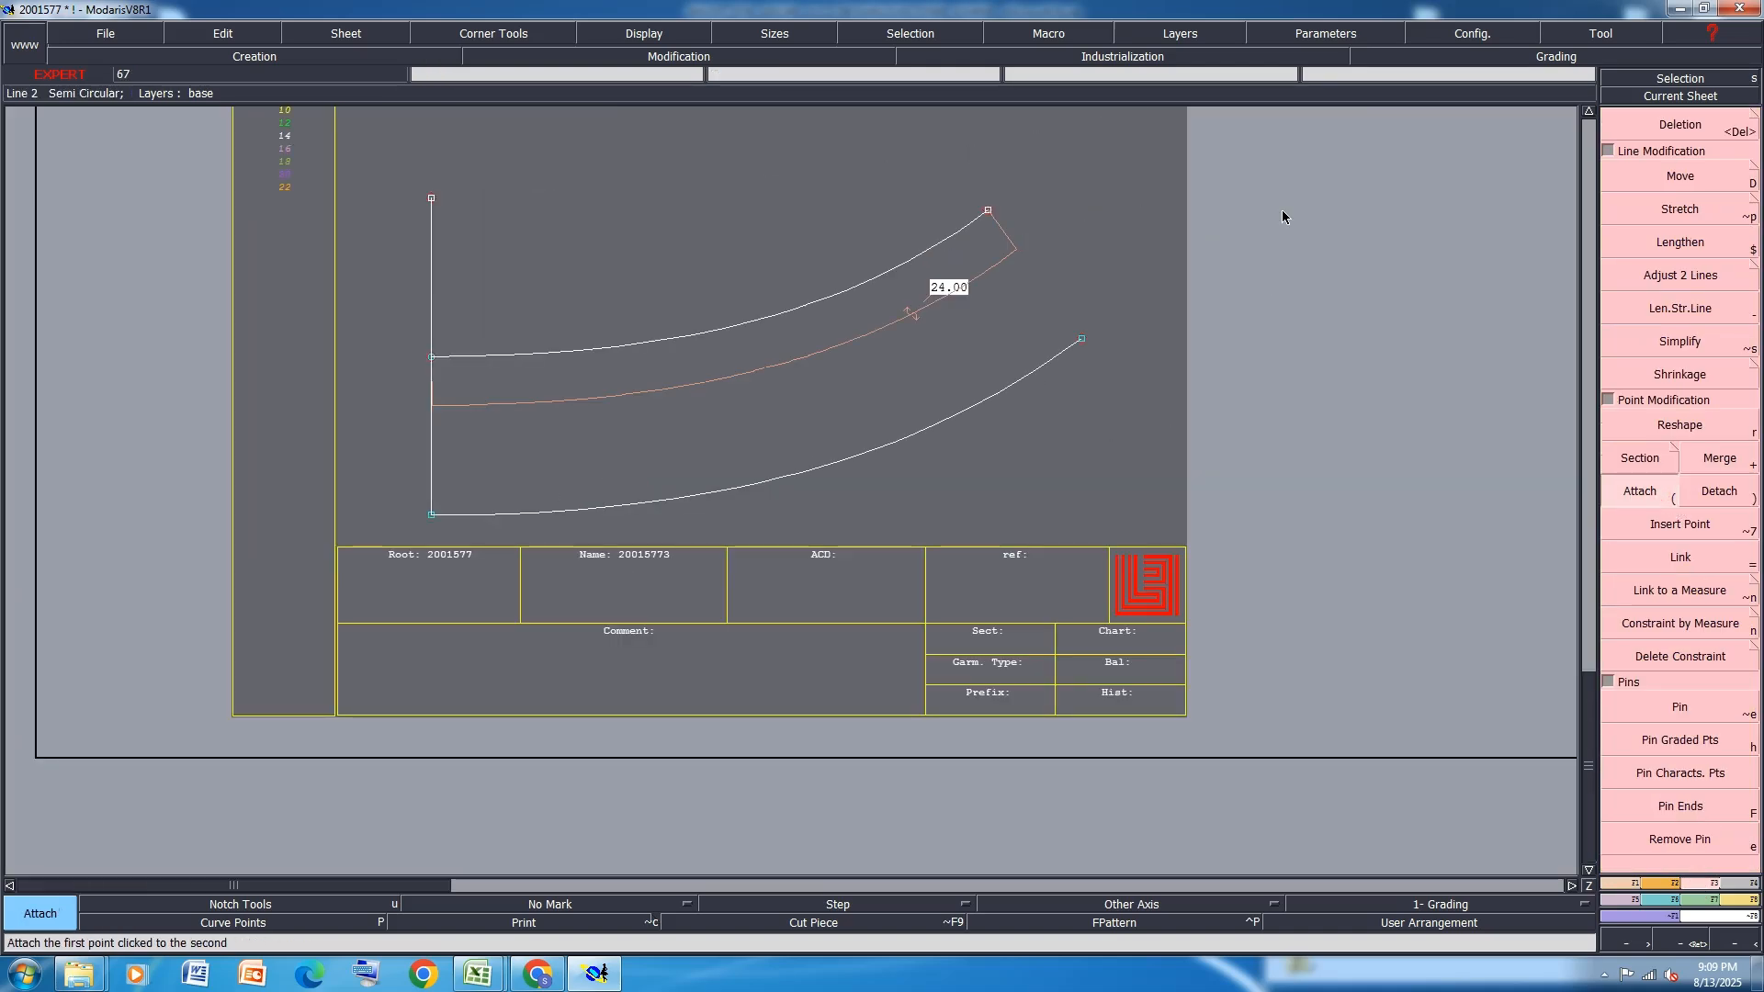
Create a dynamic length measure along the full lower collar curve and place its label near the free end
key("l")
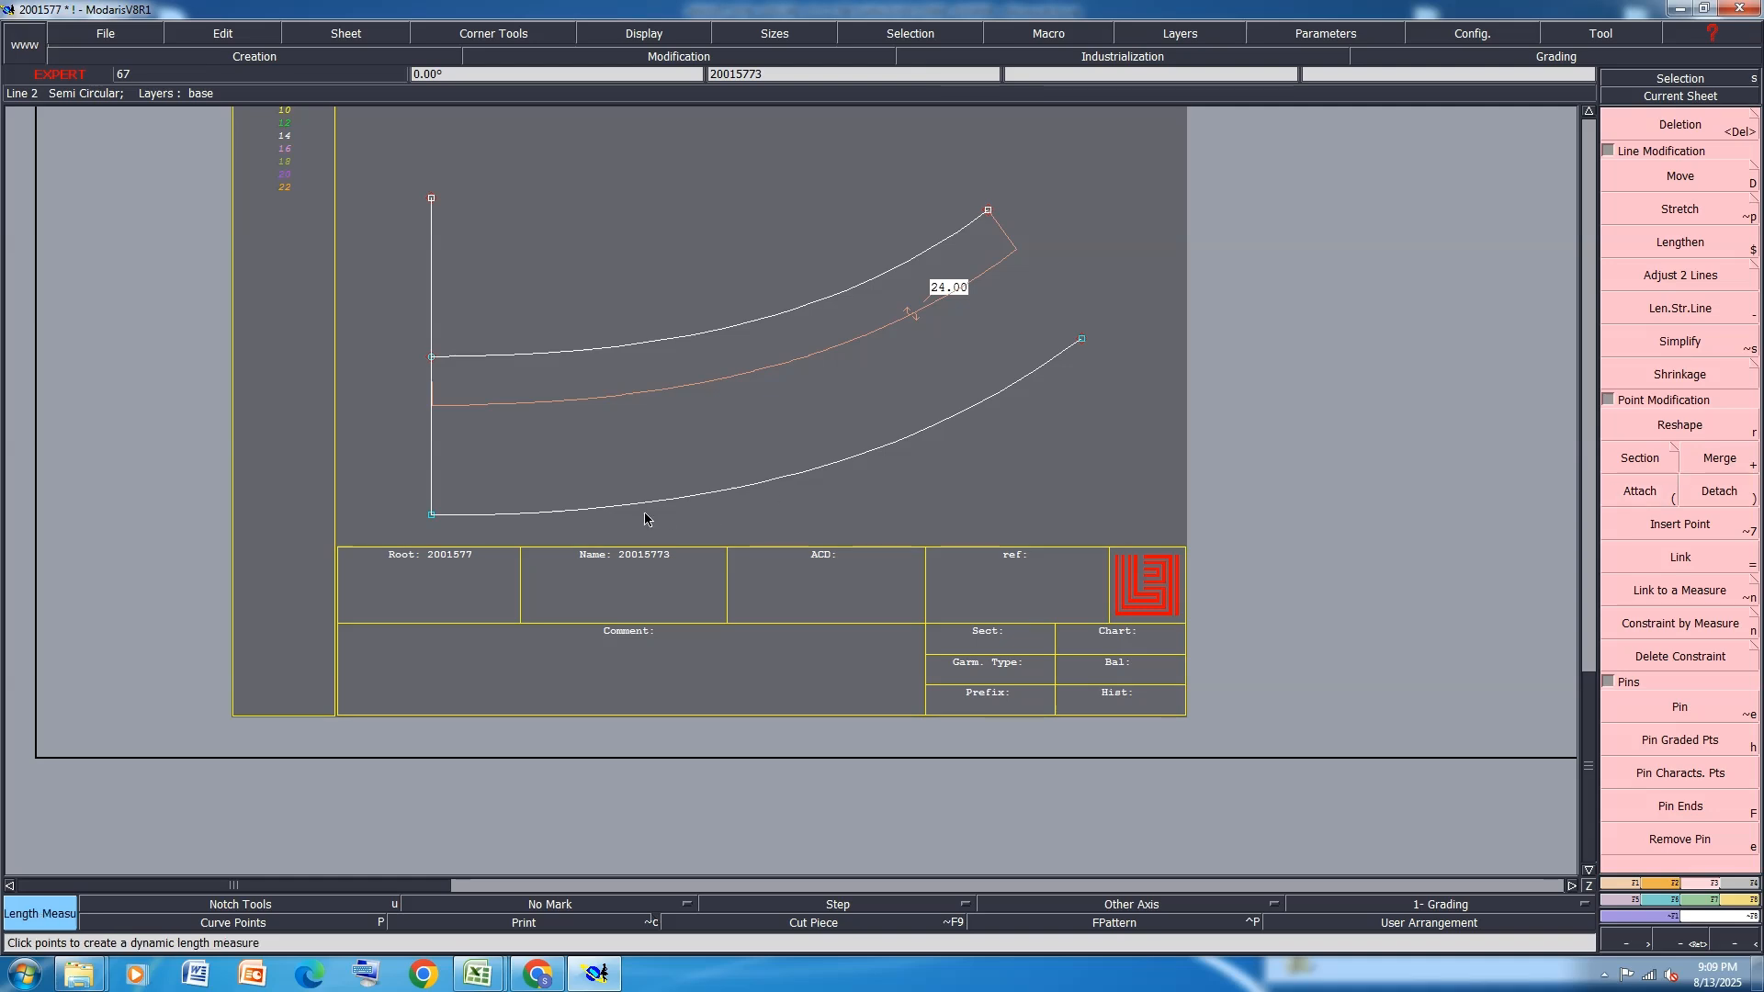
left_click(647, 508)
left_click(1151, 391)
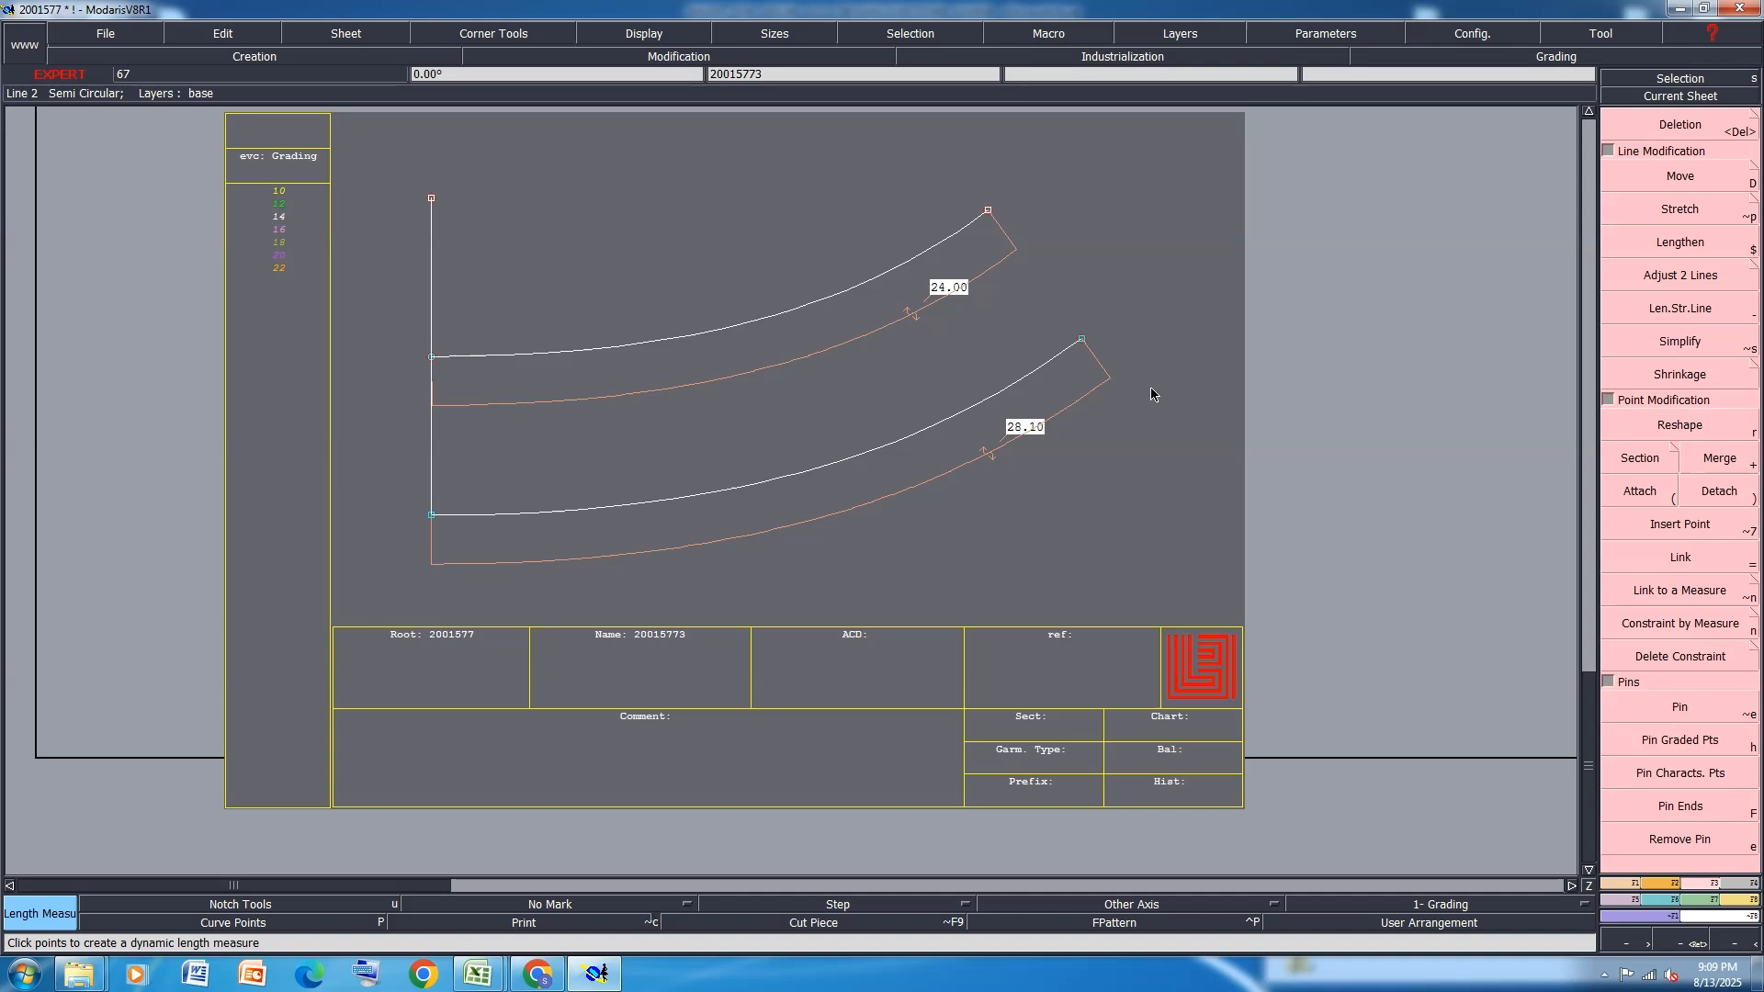
Draw a straight line joining the free ends of the upper and lower collar curves
key("l")
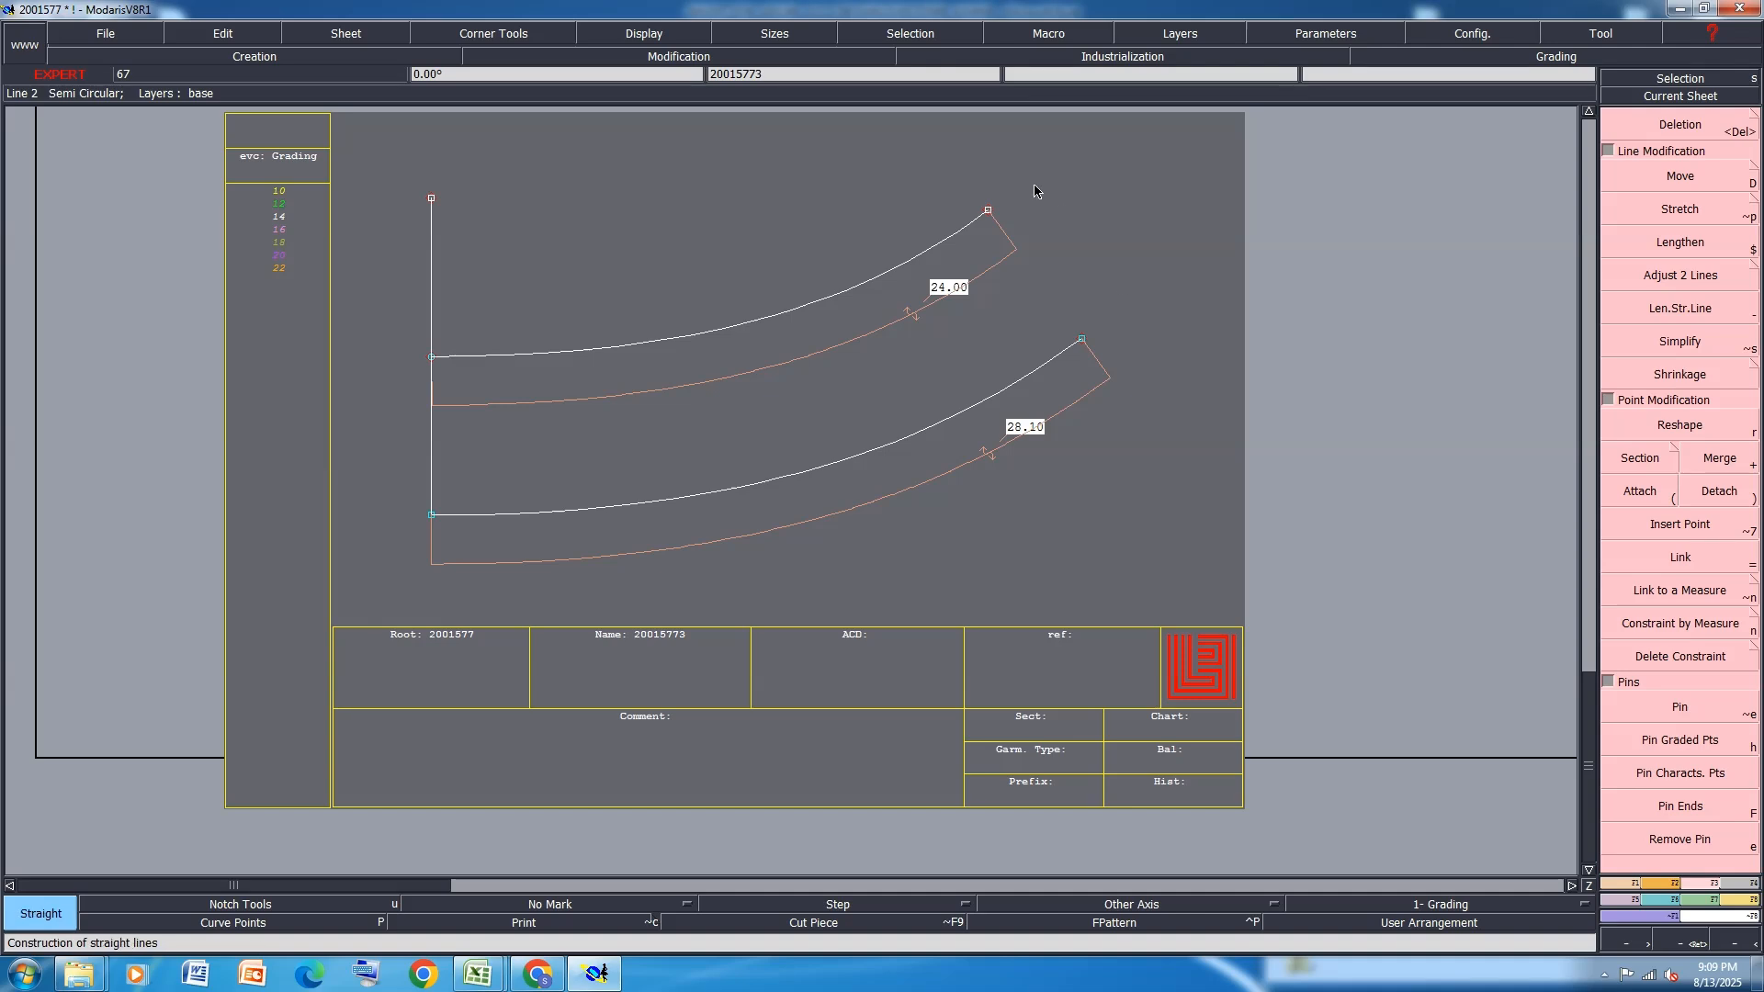
left_click(989, 222)
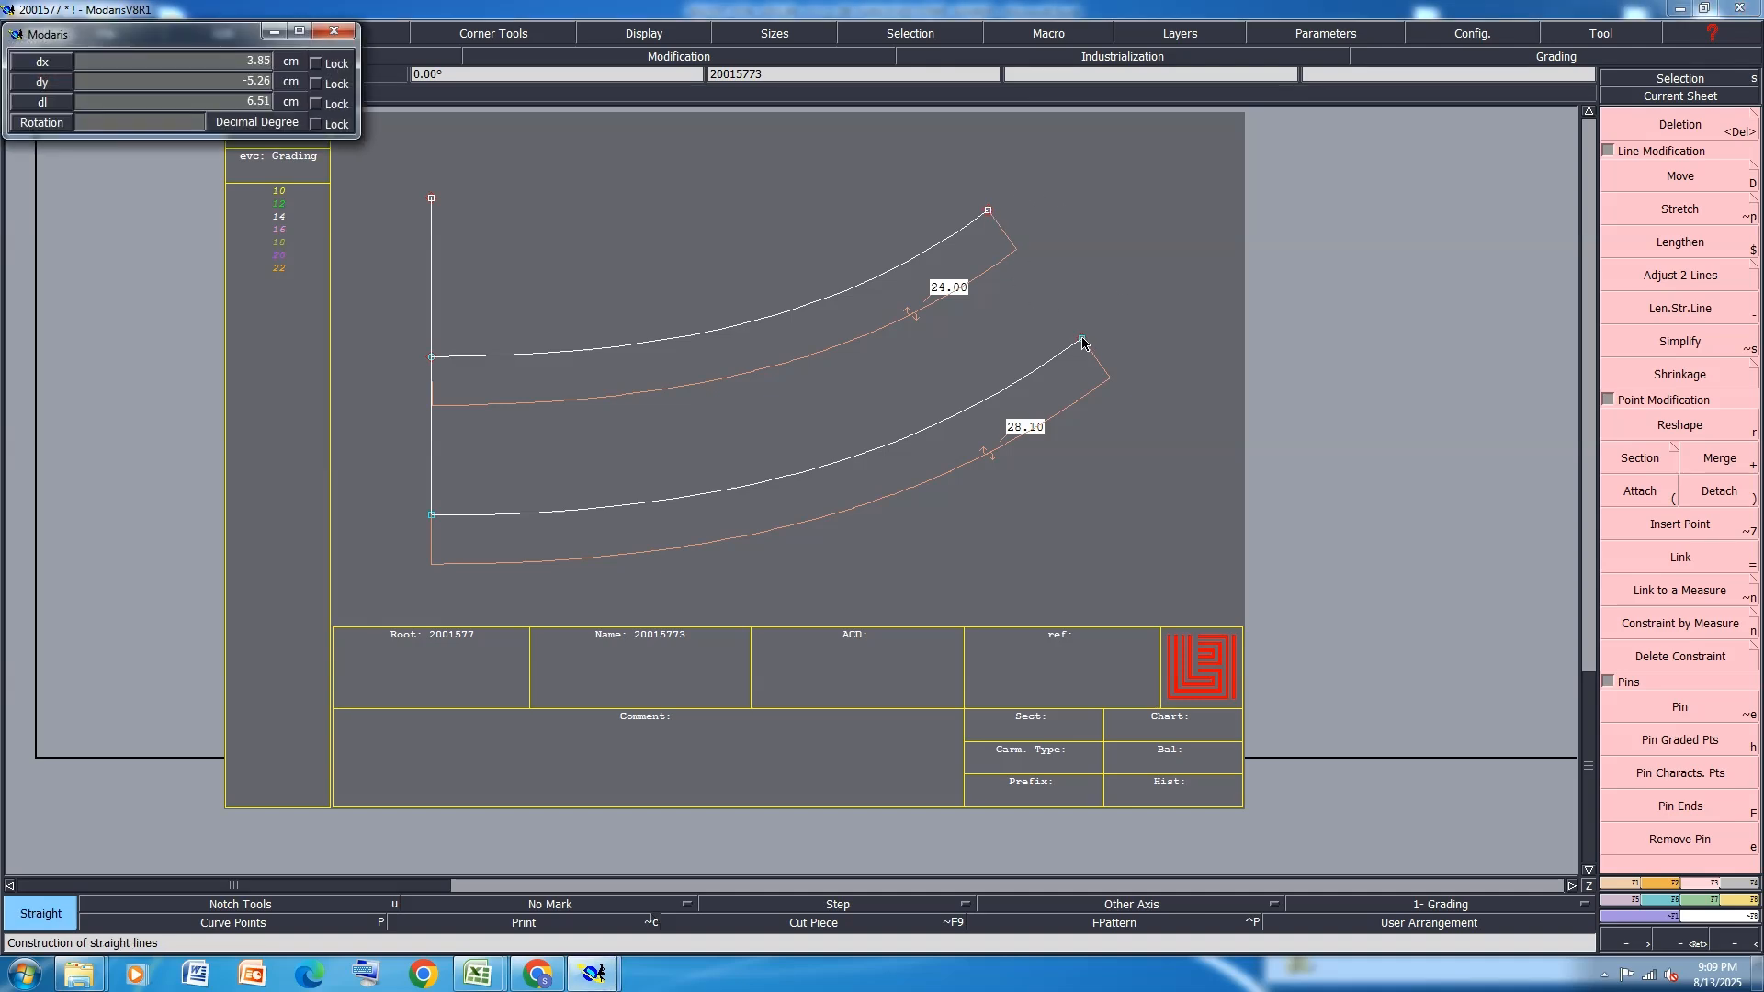
left_click(1081, 339)
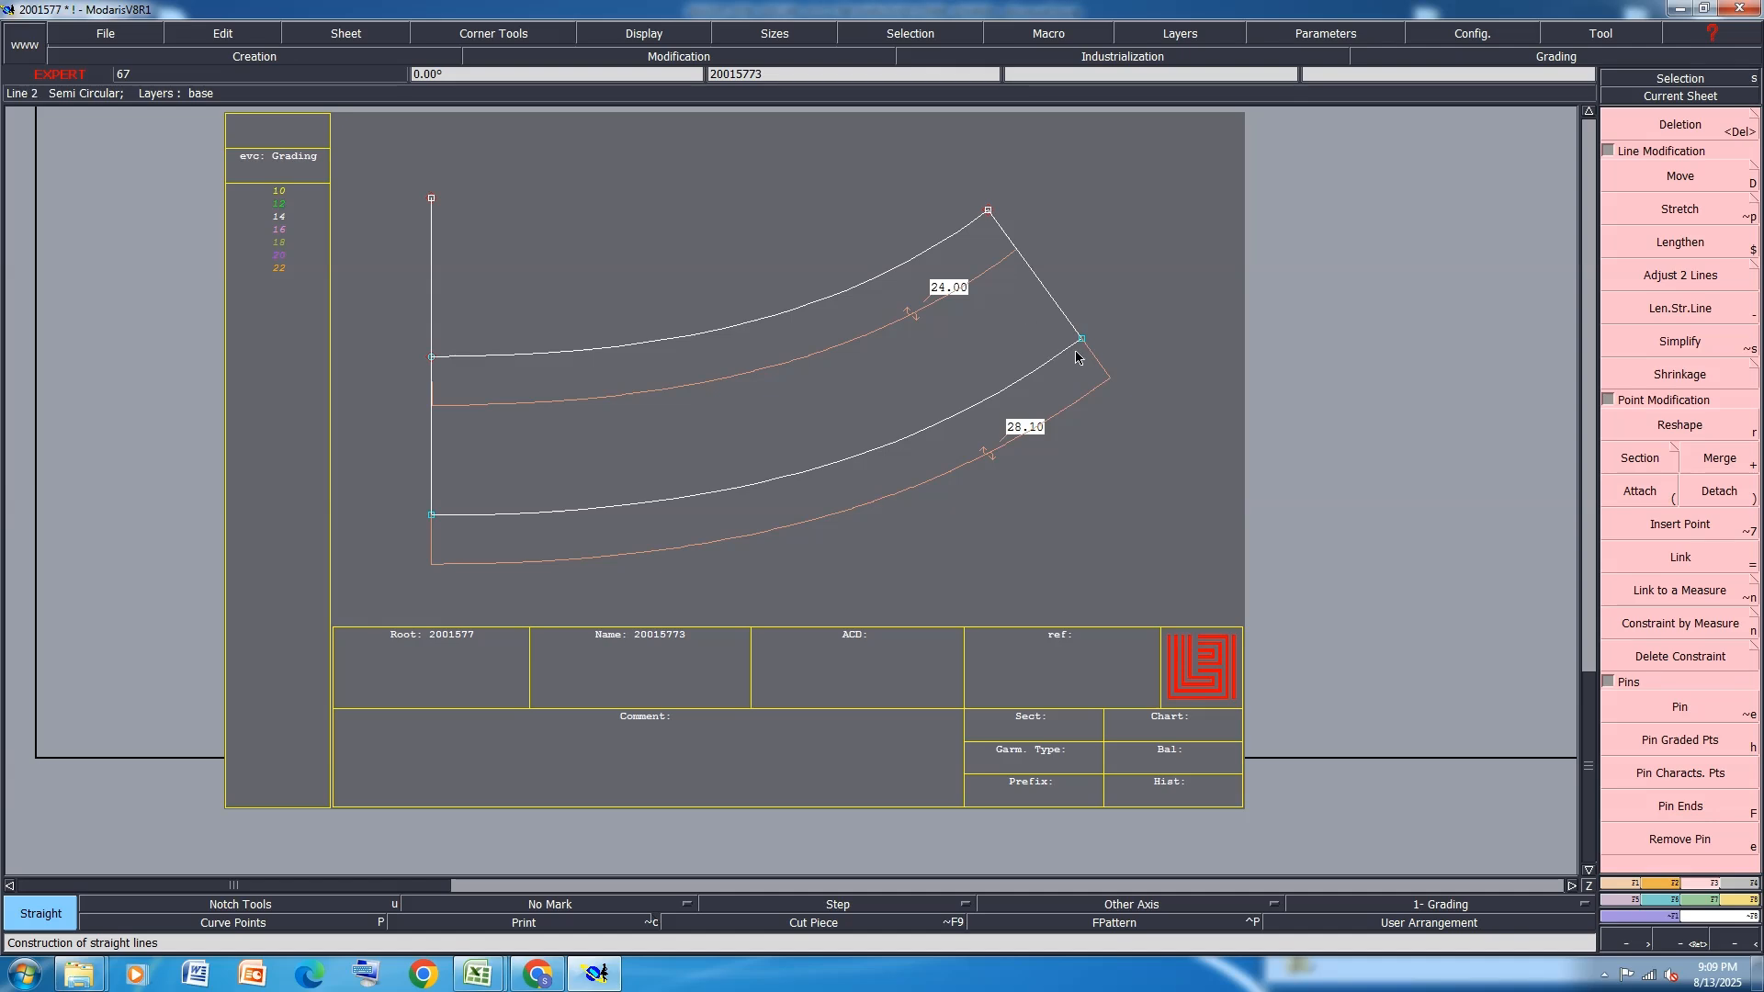
Try to mirror the collar curves about a symmetry axis along the slanted end line, and undo it
key("a")
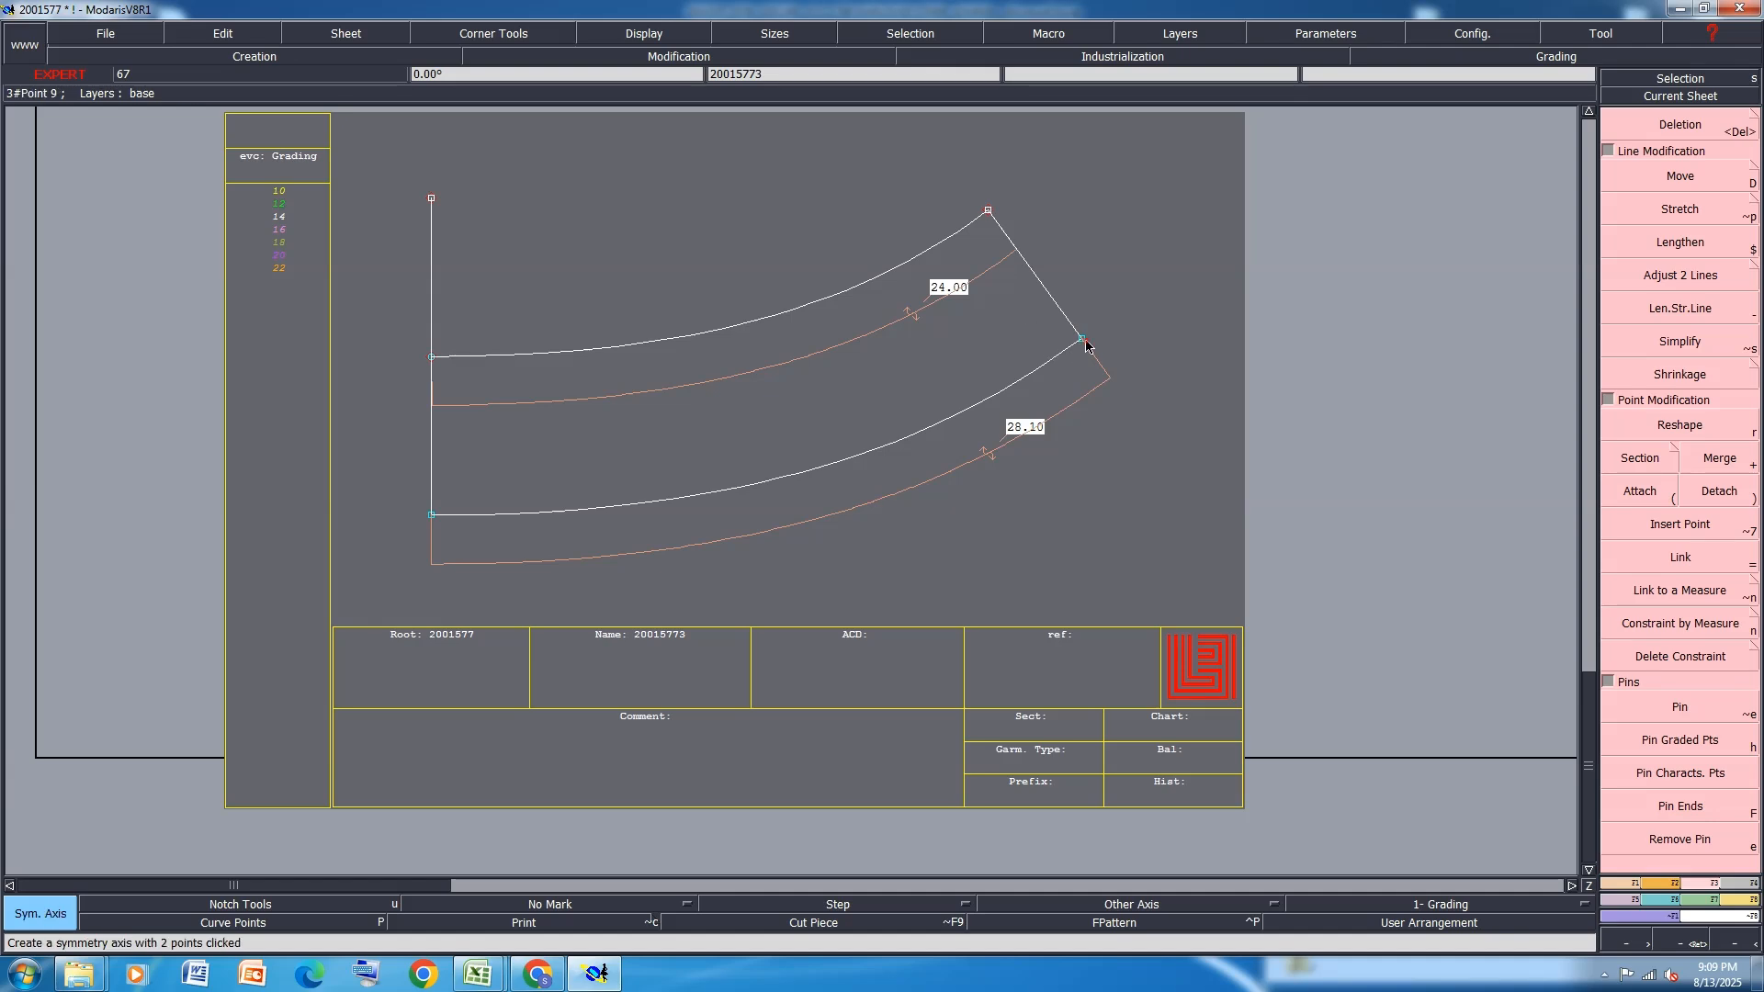
left_click(1083, 339)
left_click(1042, 285)
key("shift+s")
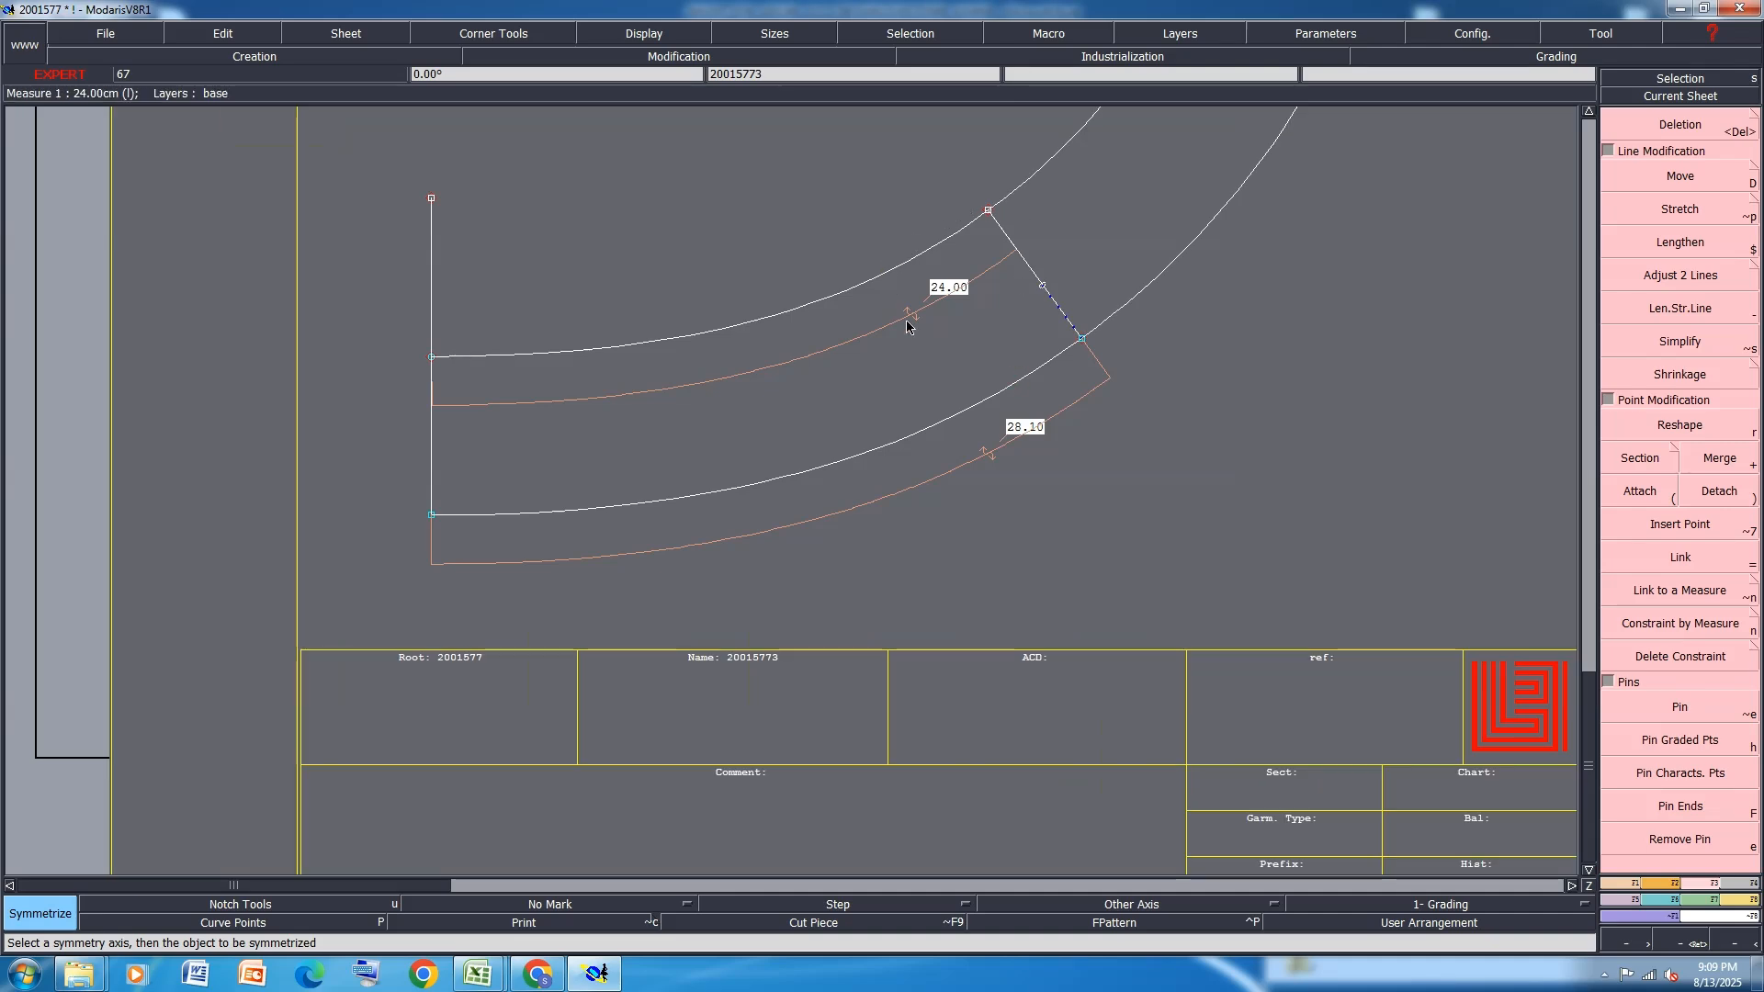
scroll(907, 327, "down", 1)
key("ctrl+z")
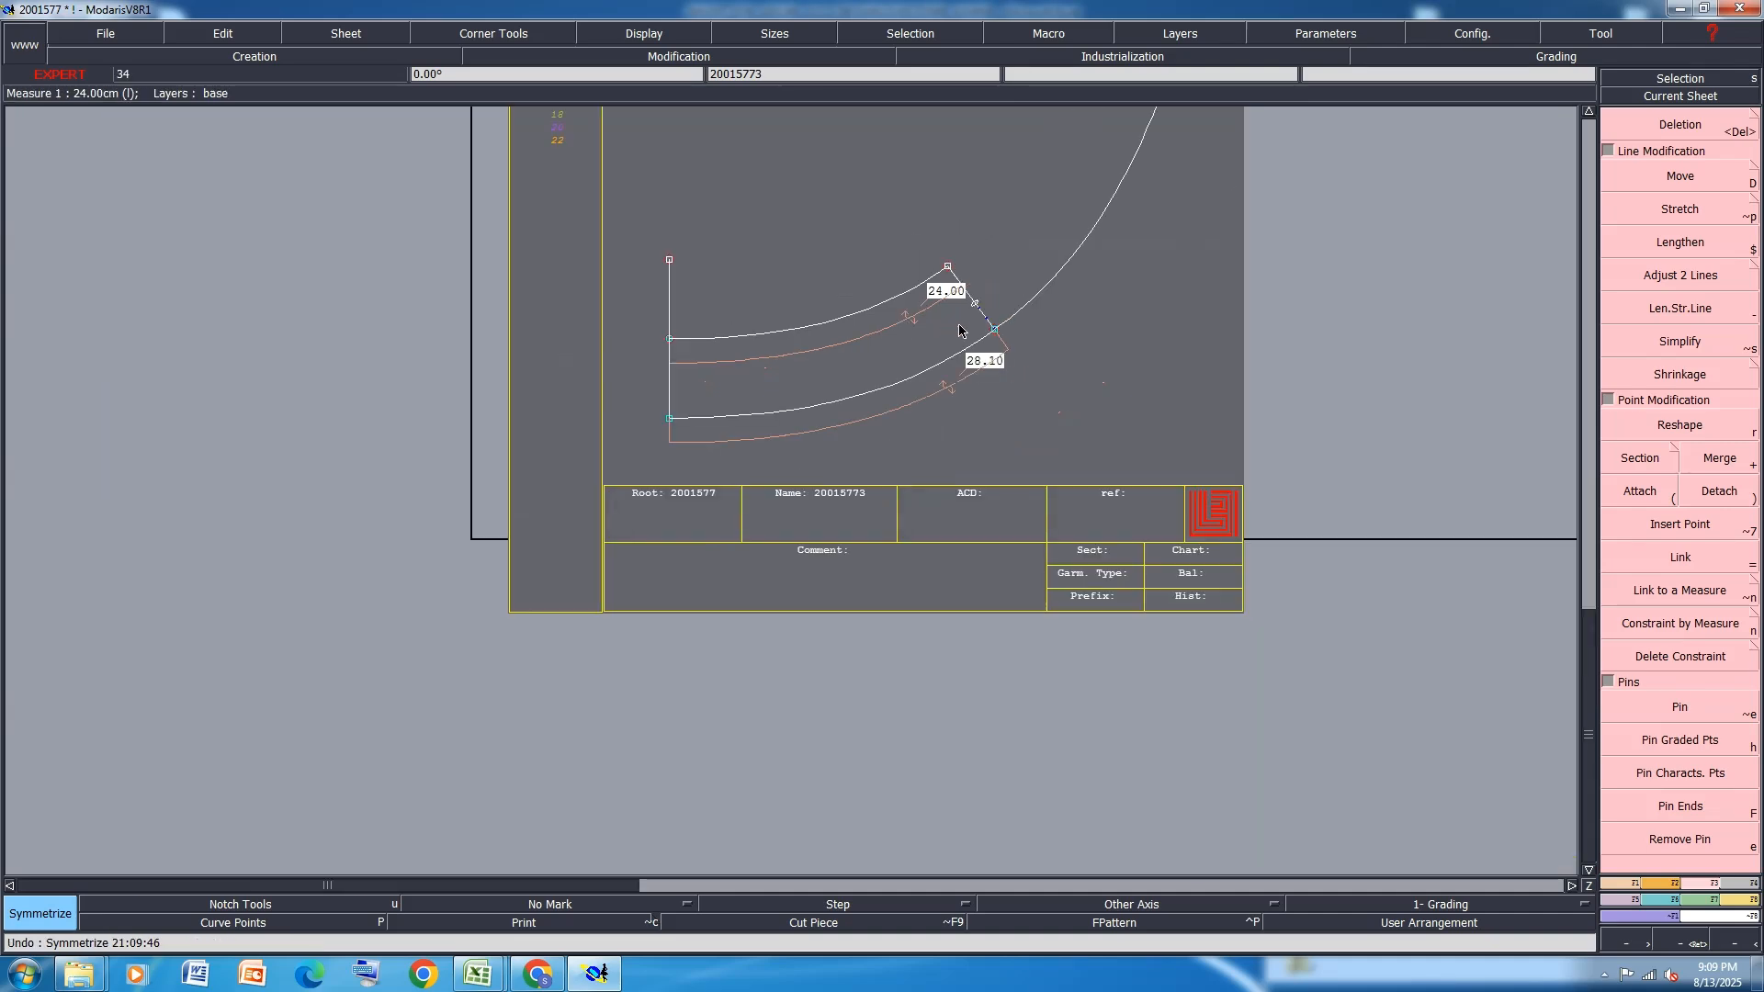
Move the free end point of the lower collar curve outward by about 0.12 cm
scroll(1029, 328, "up", 1)
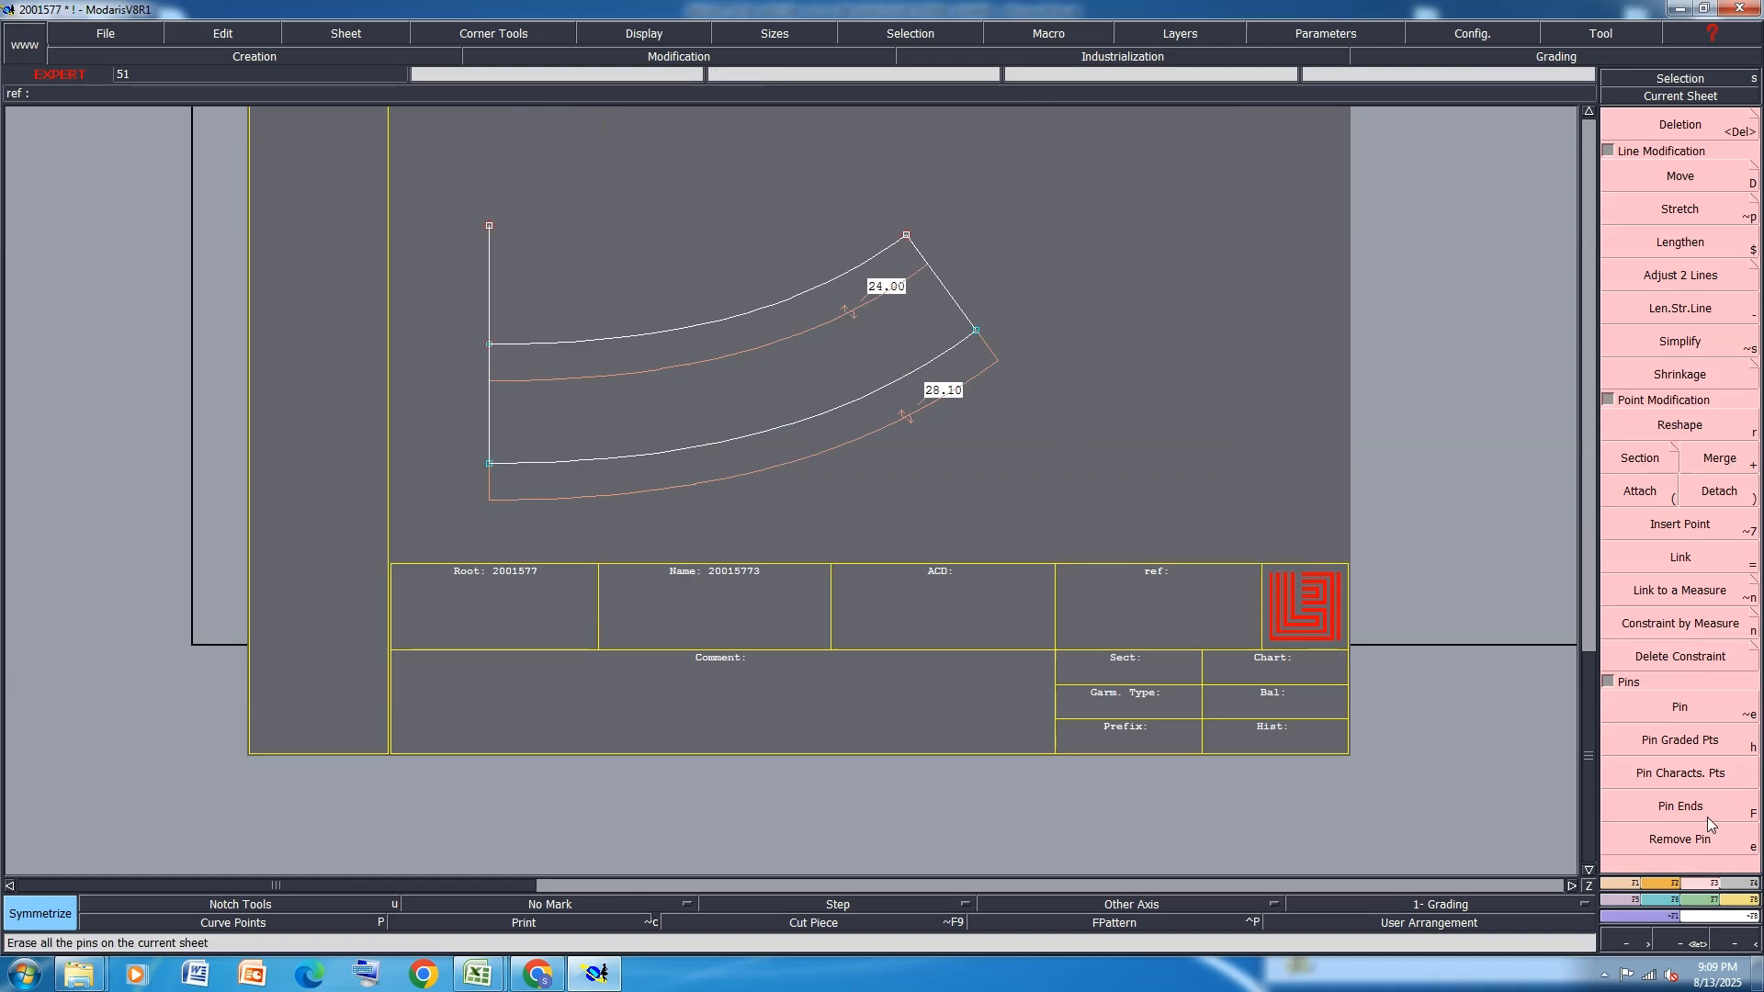
left_click(1692, 769)
left_click(1692, 734)
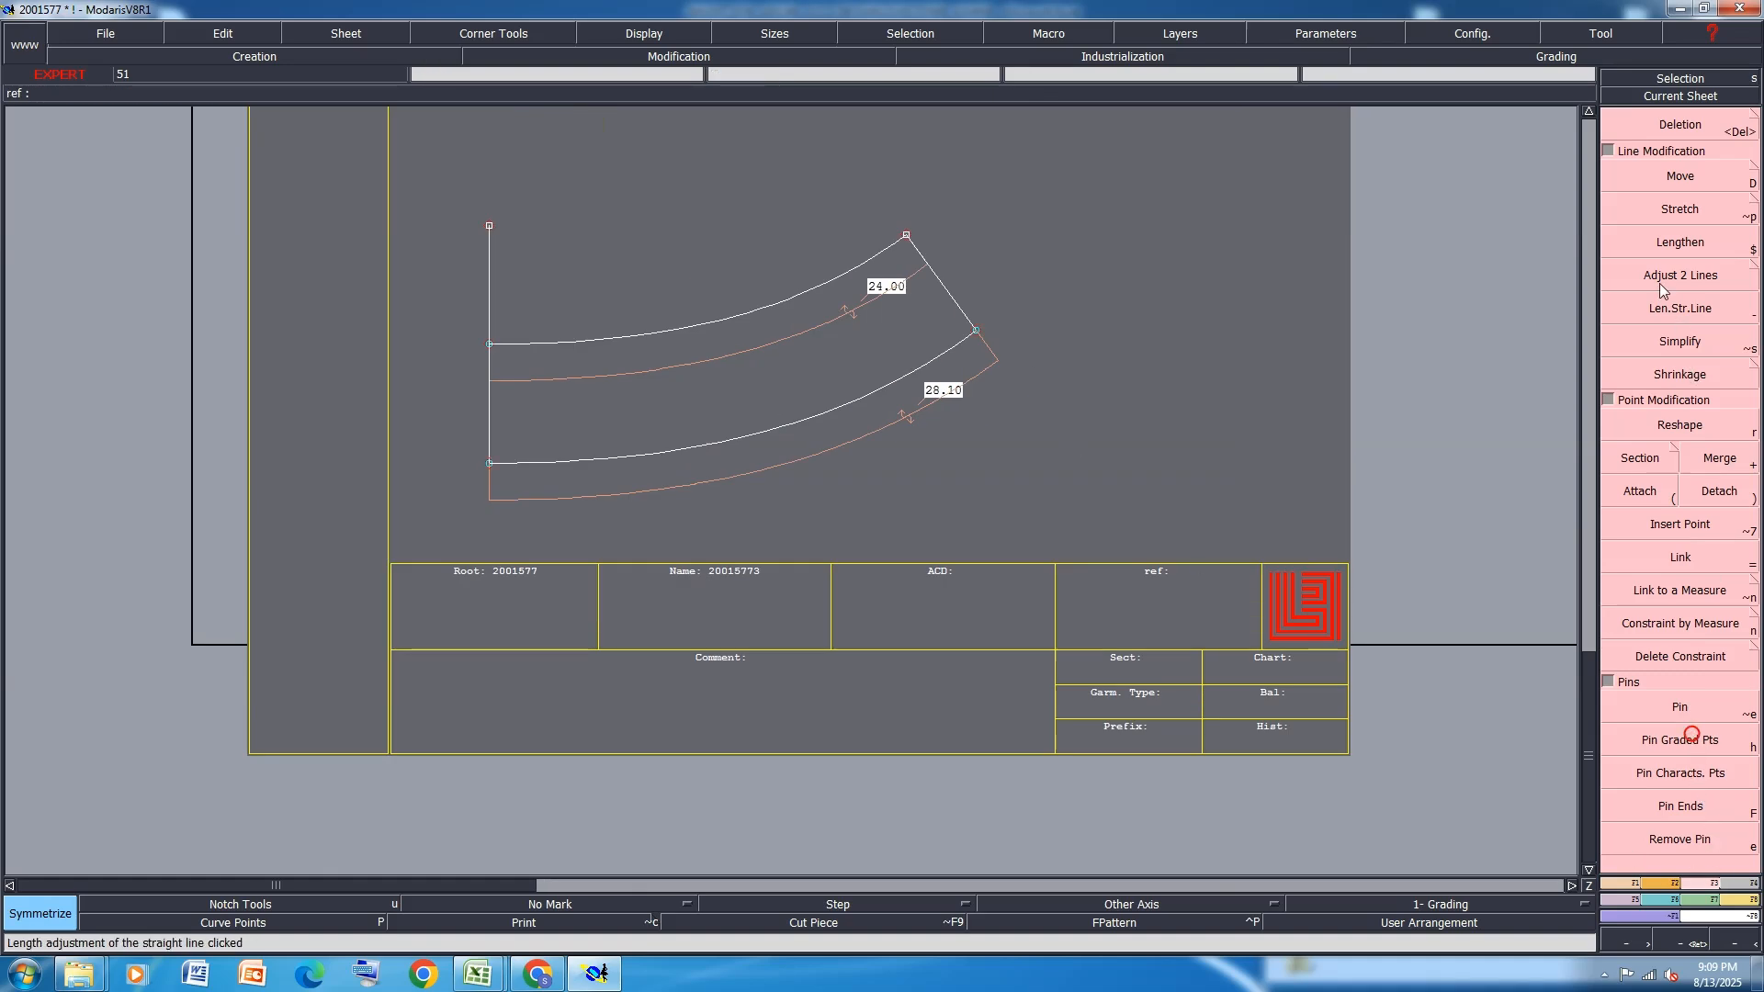
left_click(1681, 176)
scroll(974, 336, "up", 3)
left_click(966, 347)
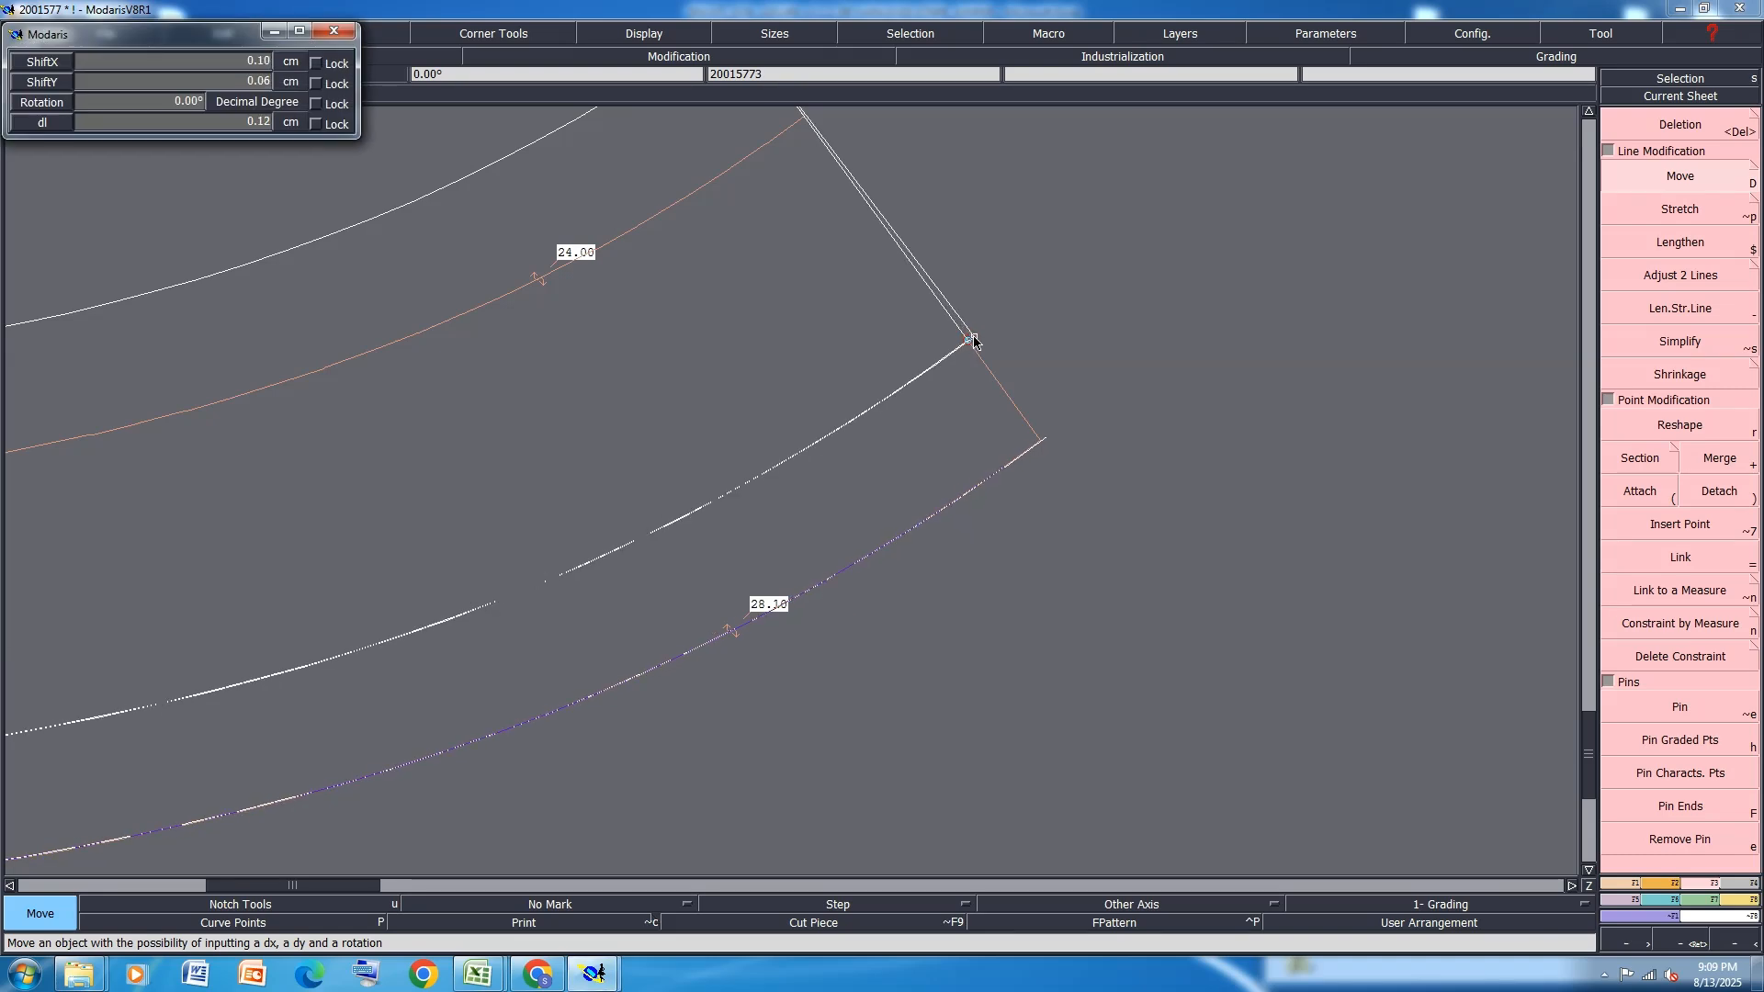
left_click(973, 334)
scroll(1097, 394, "down", 4)
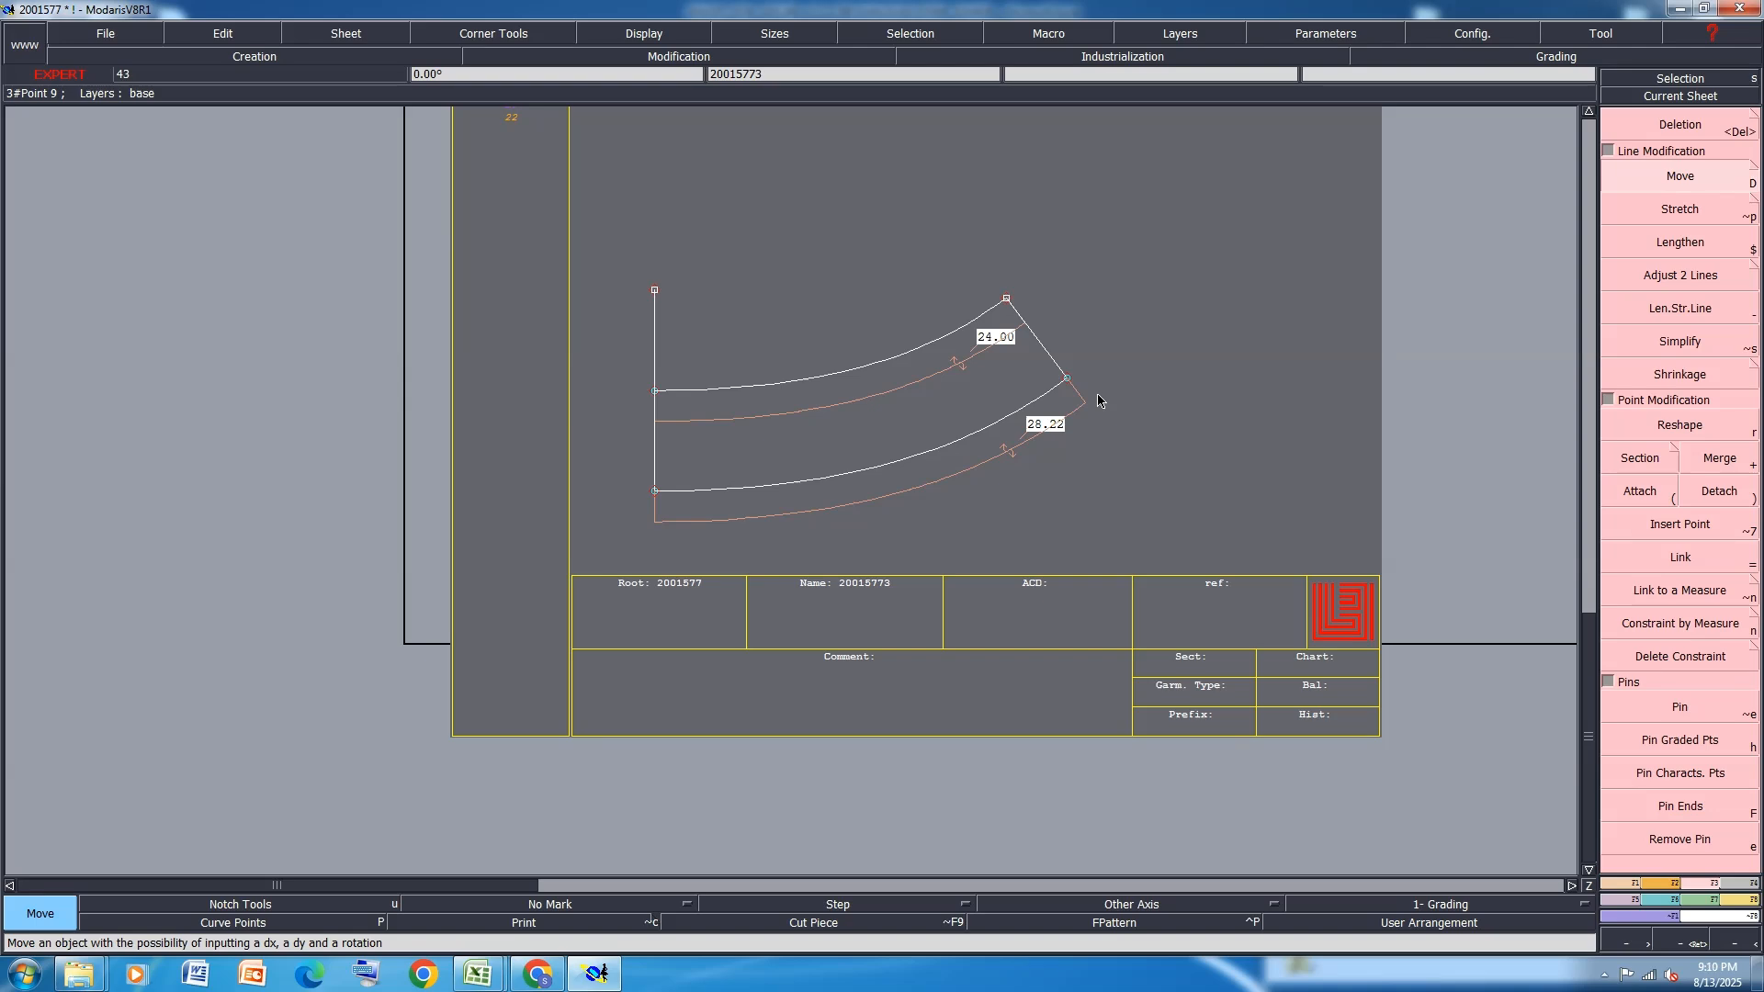
scroll(1118, 320, "up", 1)
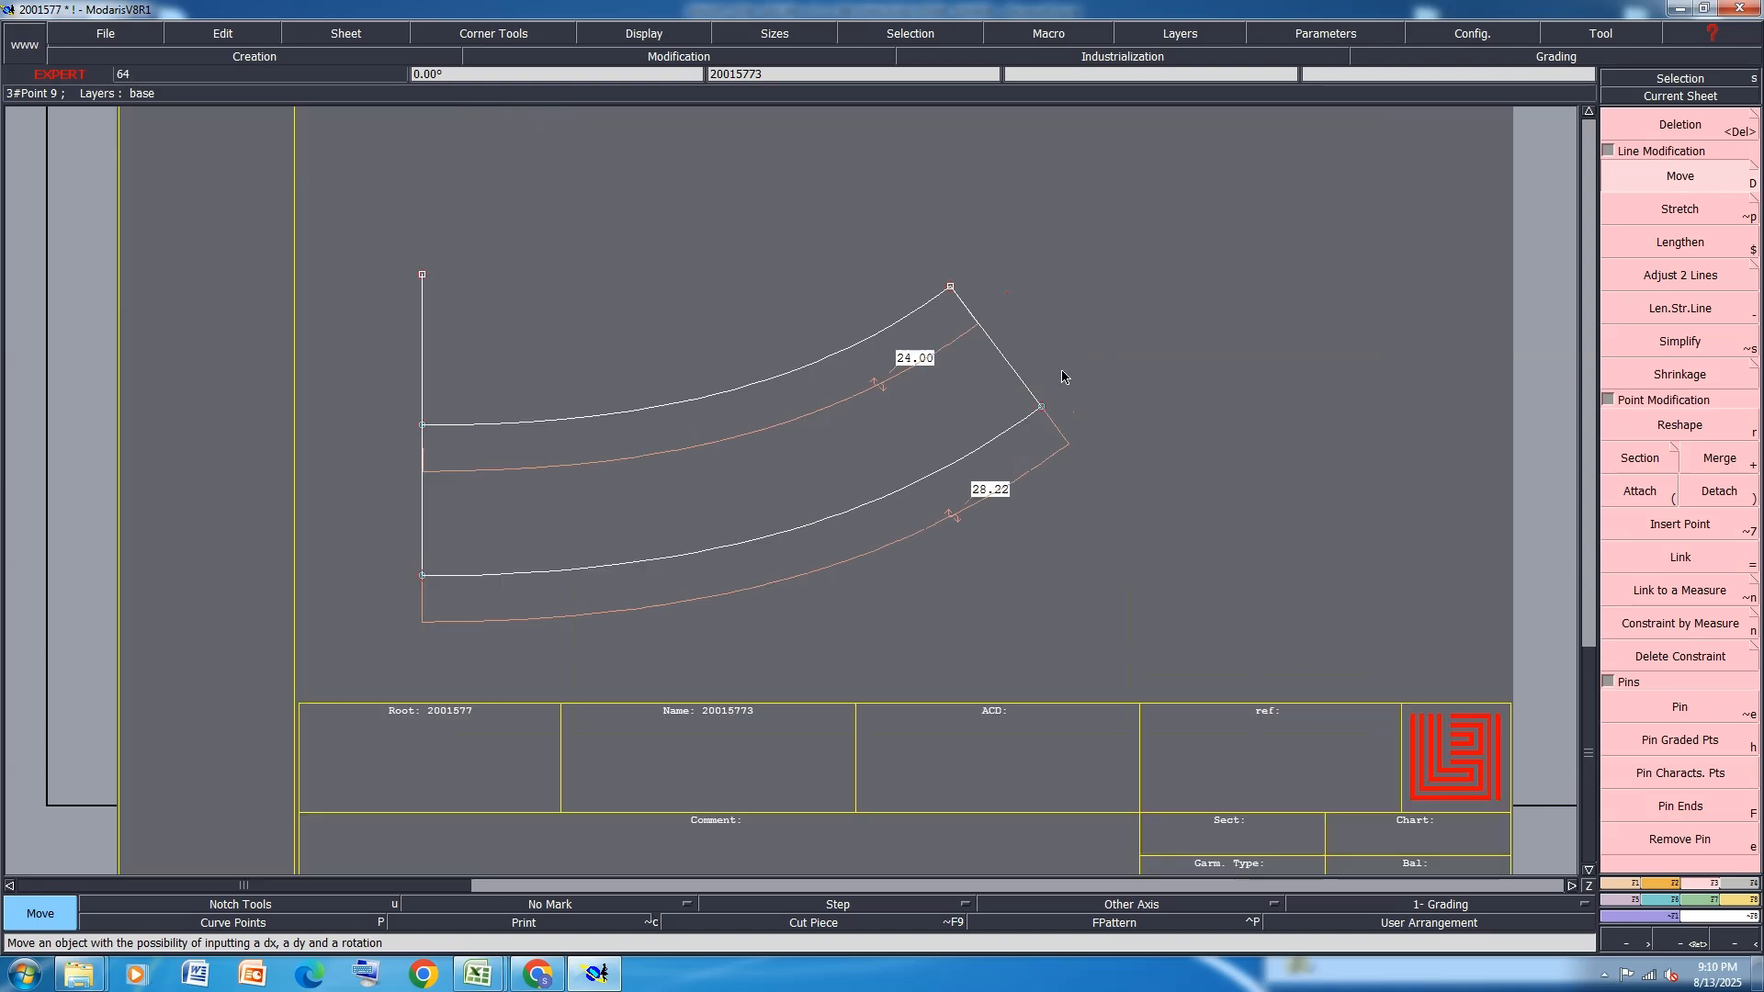
Try to mirror both collar curves about a new symmetry axis through the slanted end line, and undo the mirroring and the axis
left_click(1627, 883)
left_click(1689, 687)
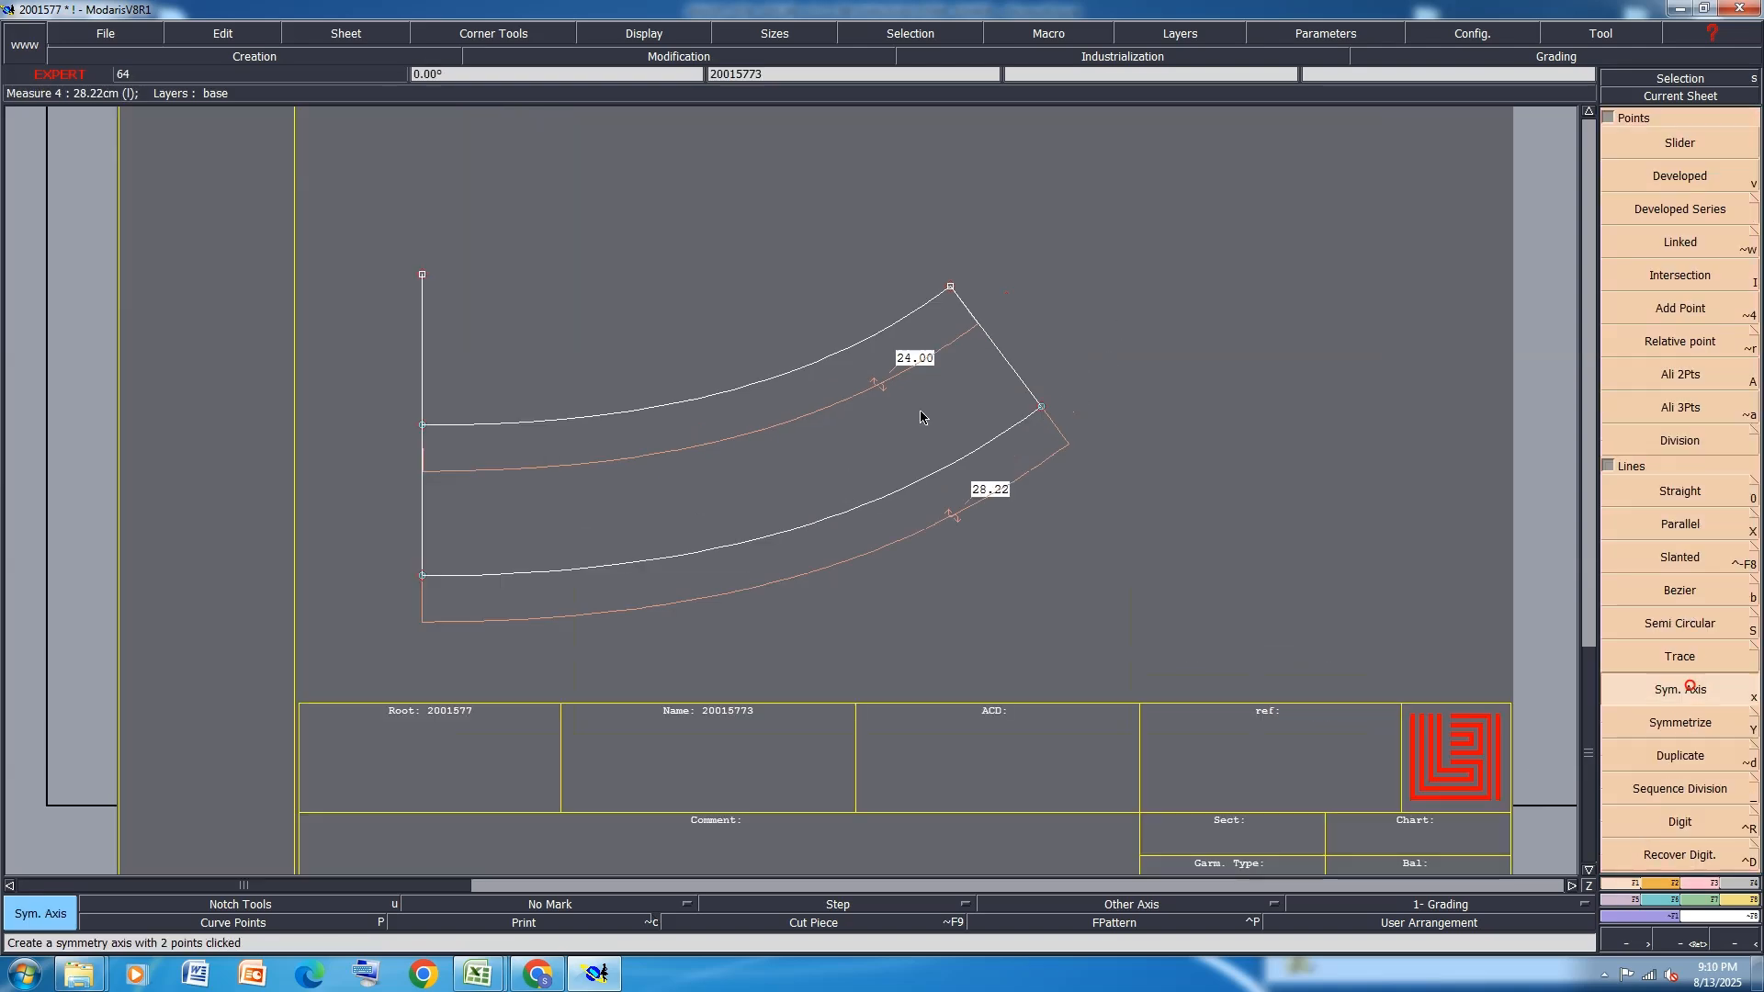
left_click(1041, 406)
left_click(1009, 362)
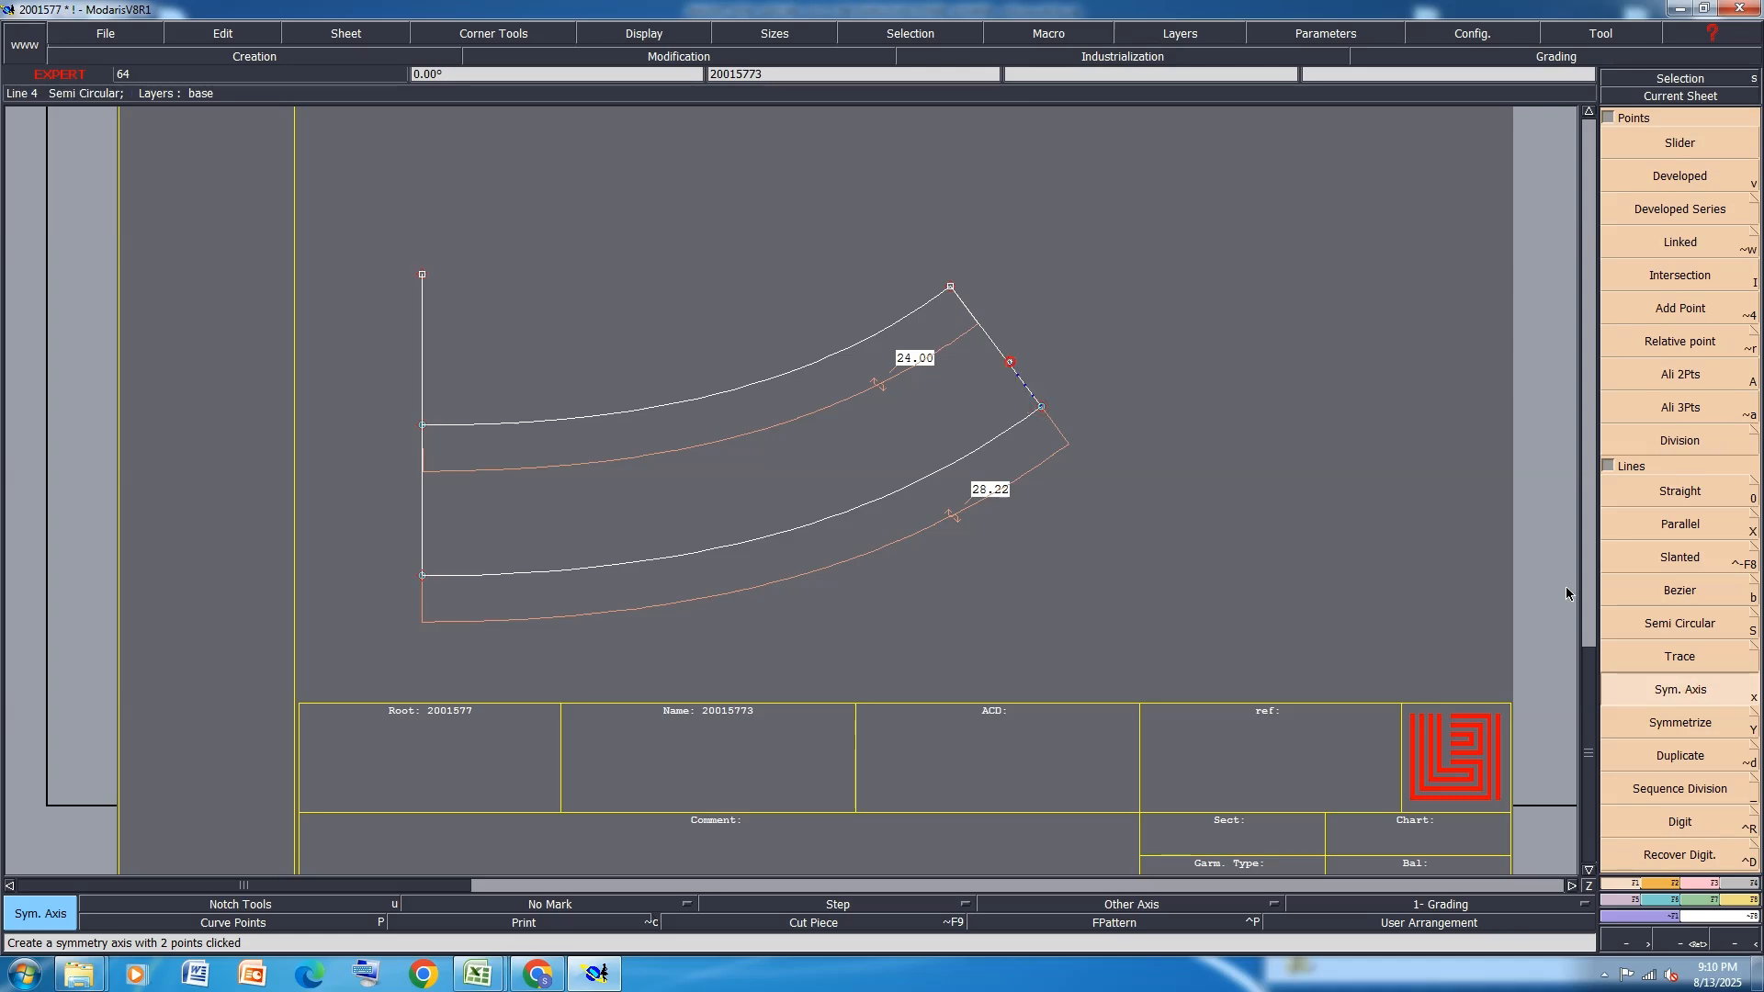
left_click(1679, 723)
left_click(963, 450)
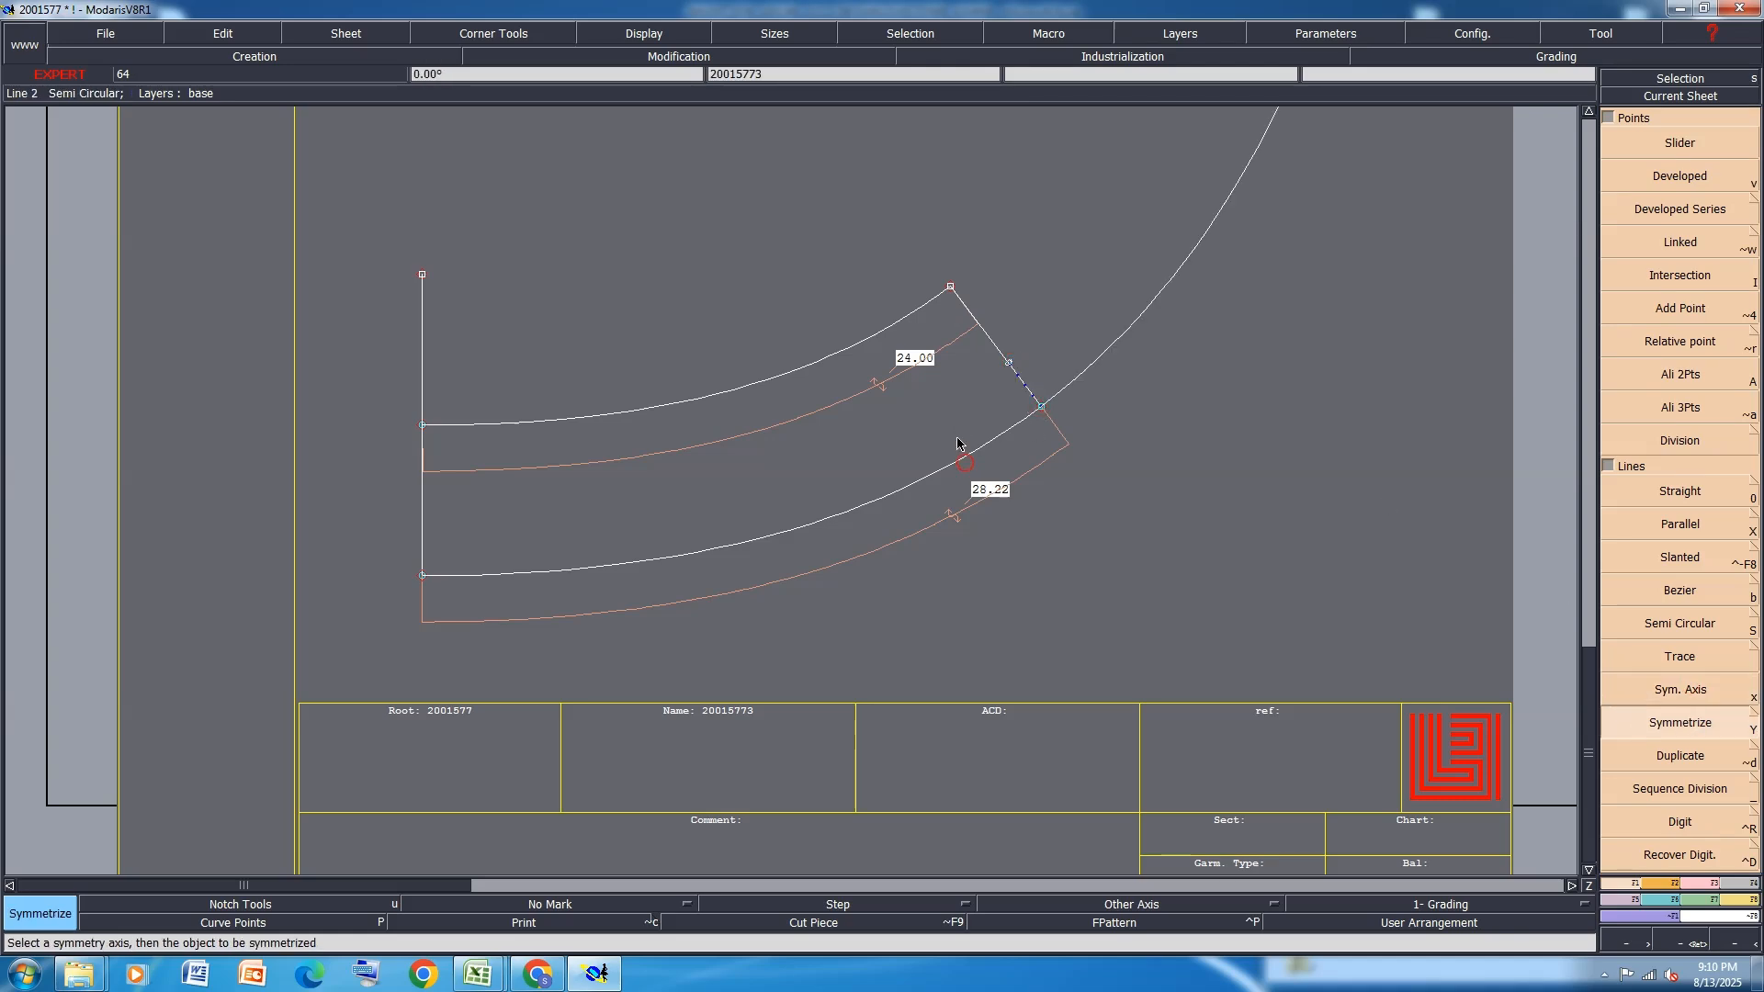
left_click(867, 339)
scroll(864, 347, "down", 1)
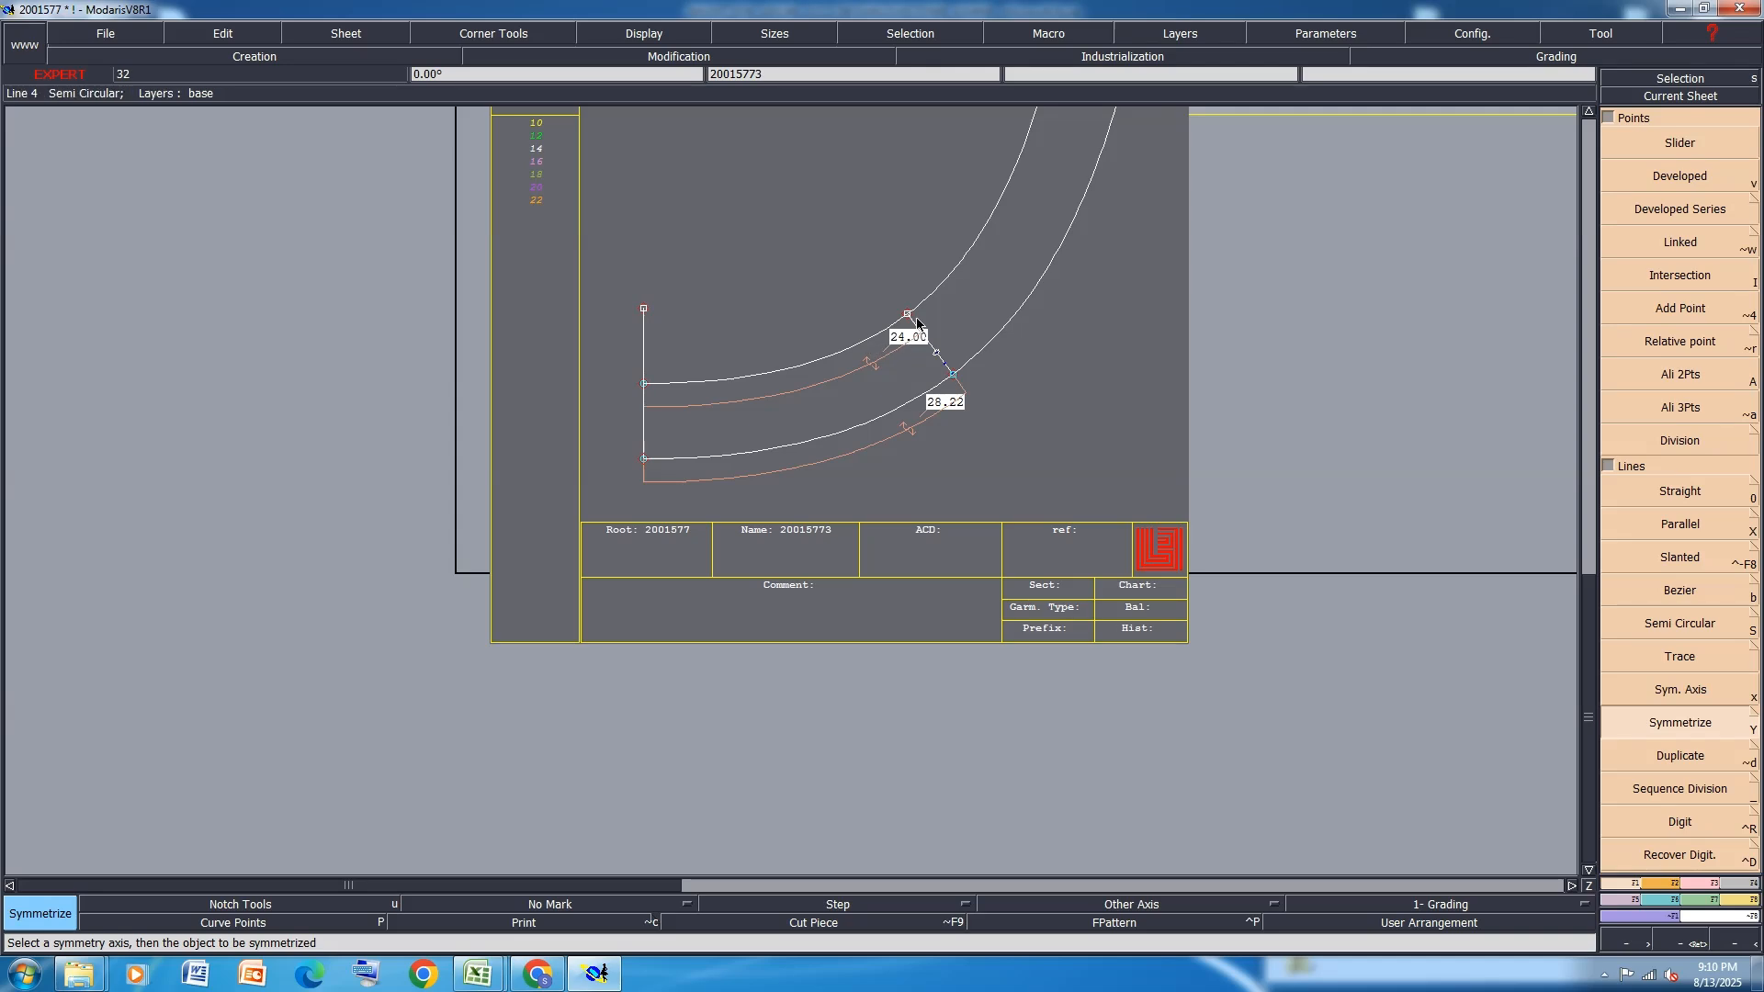
key("ctrl+z")
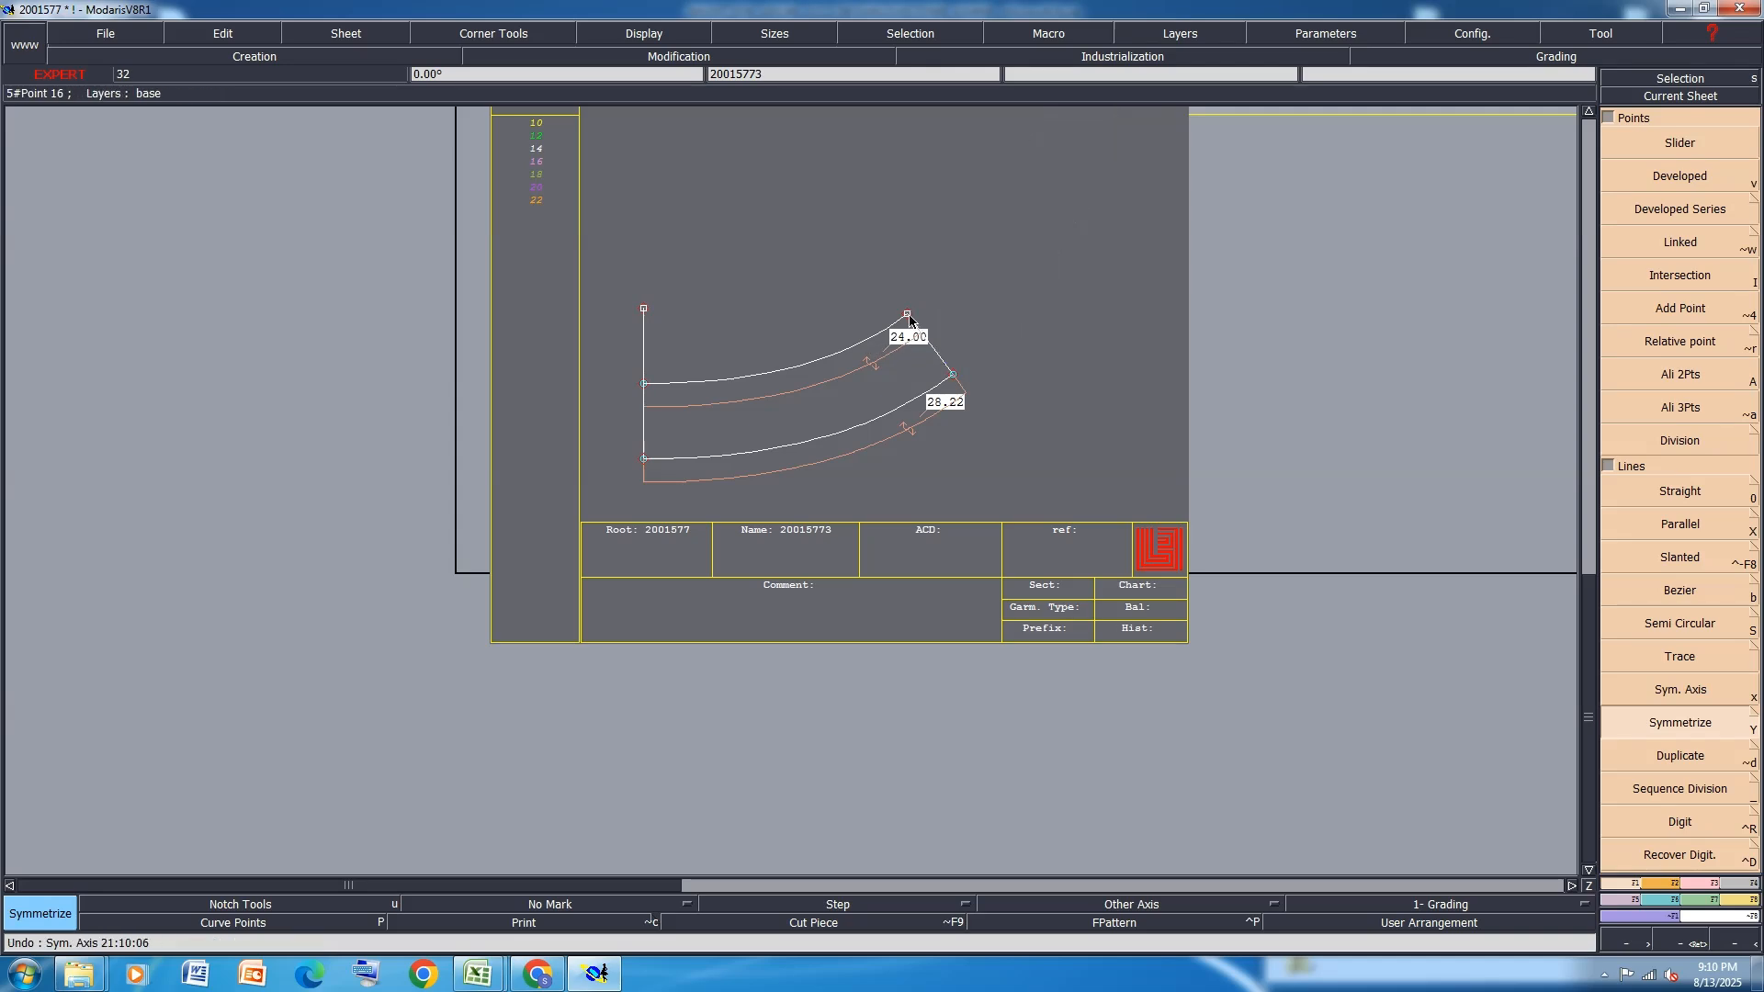
Save the model, and delete the surplus point above the collar's centre-back line and both collar length measures
key("ctrl+s")
left_click(764, 591)
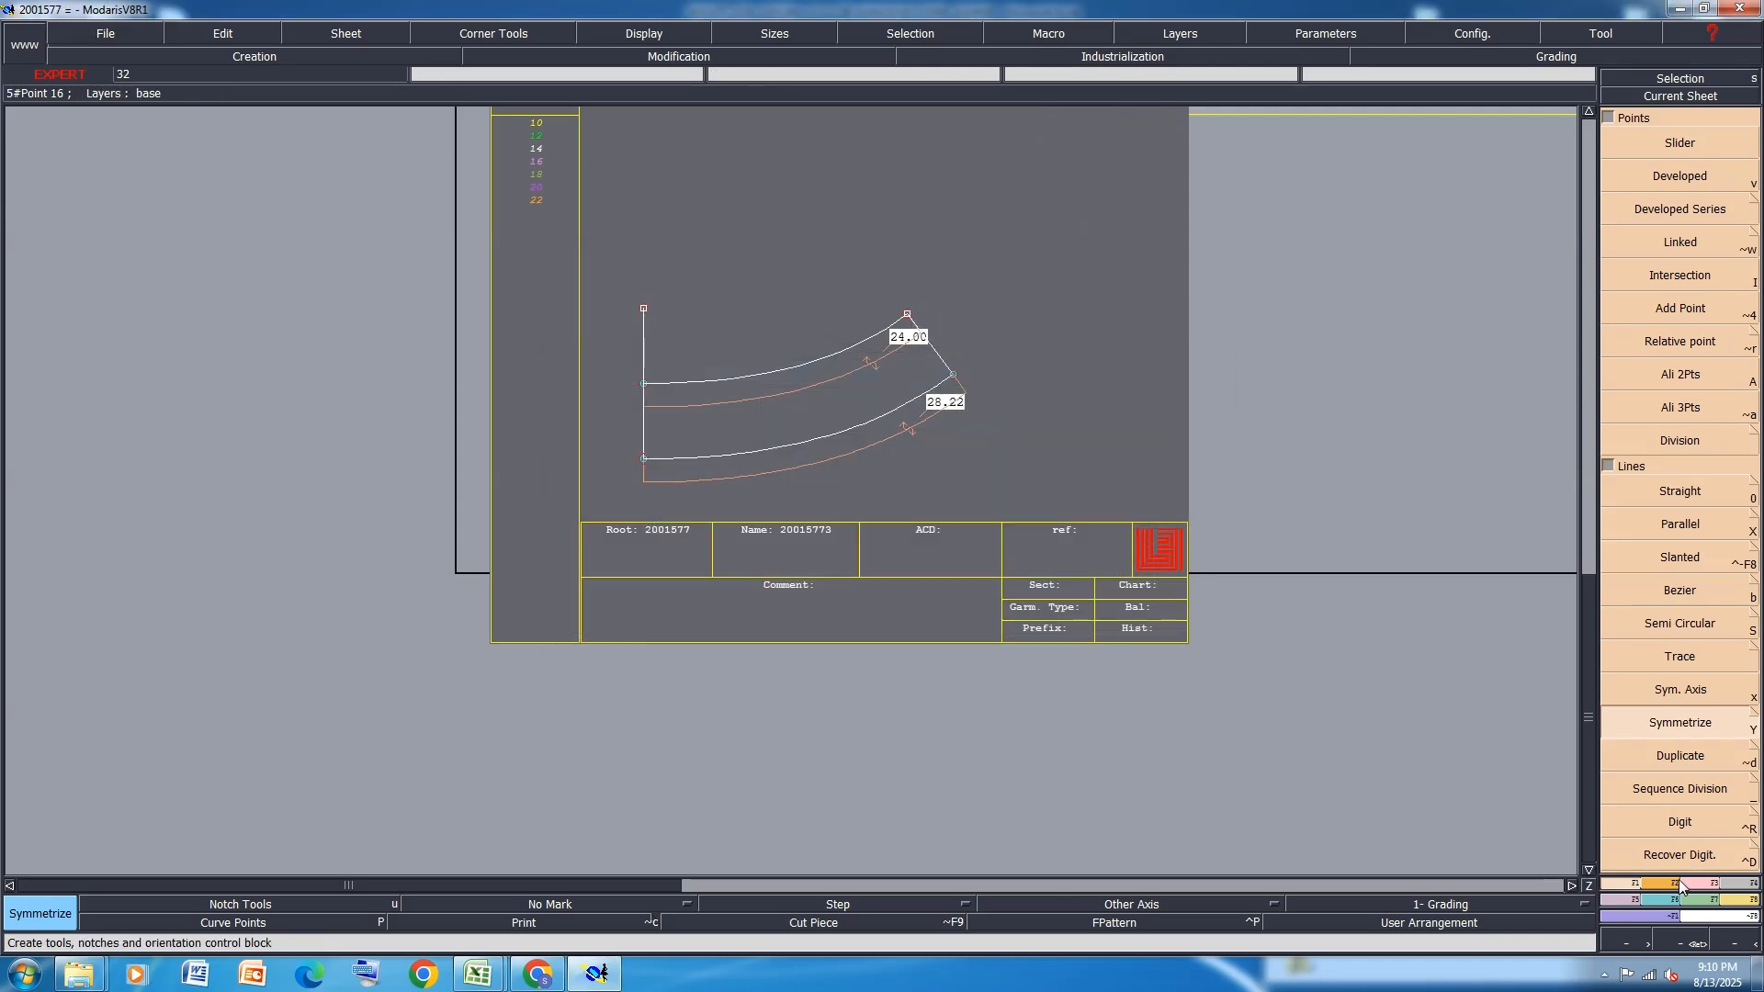
left_click(1707, 888)
left_click(1680, 124)
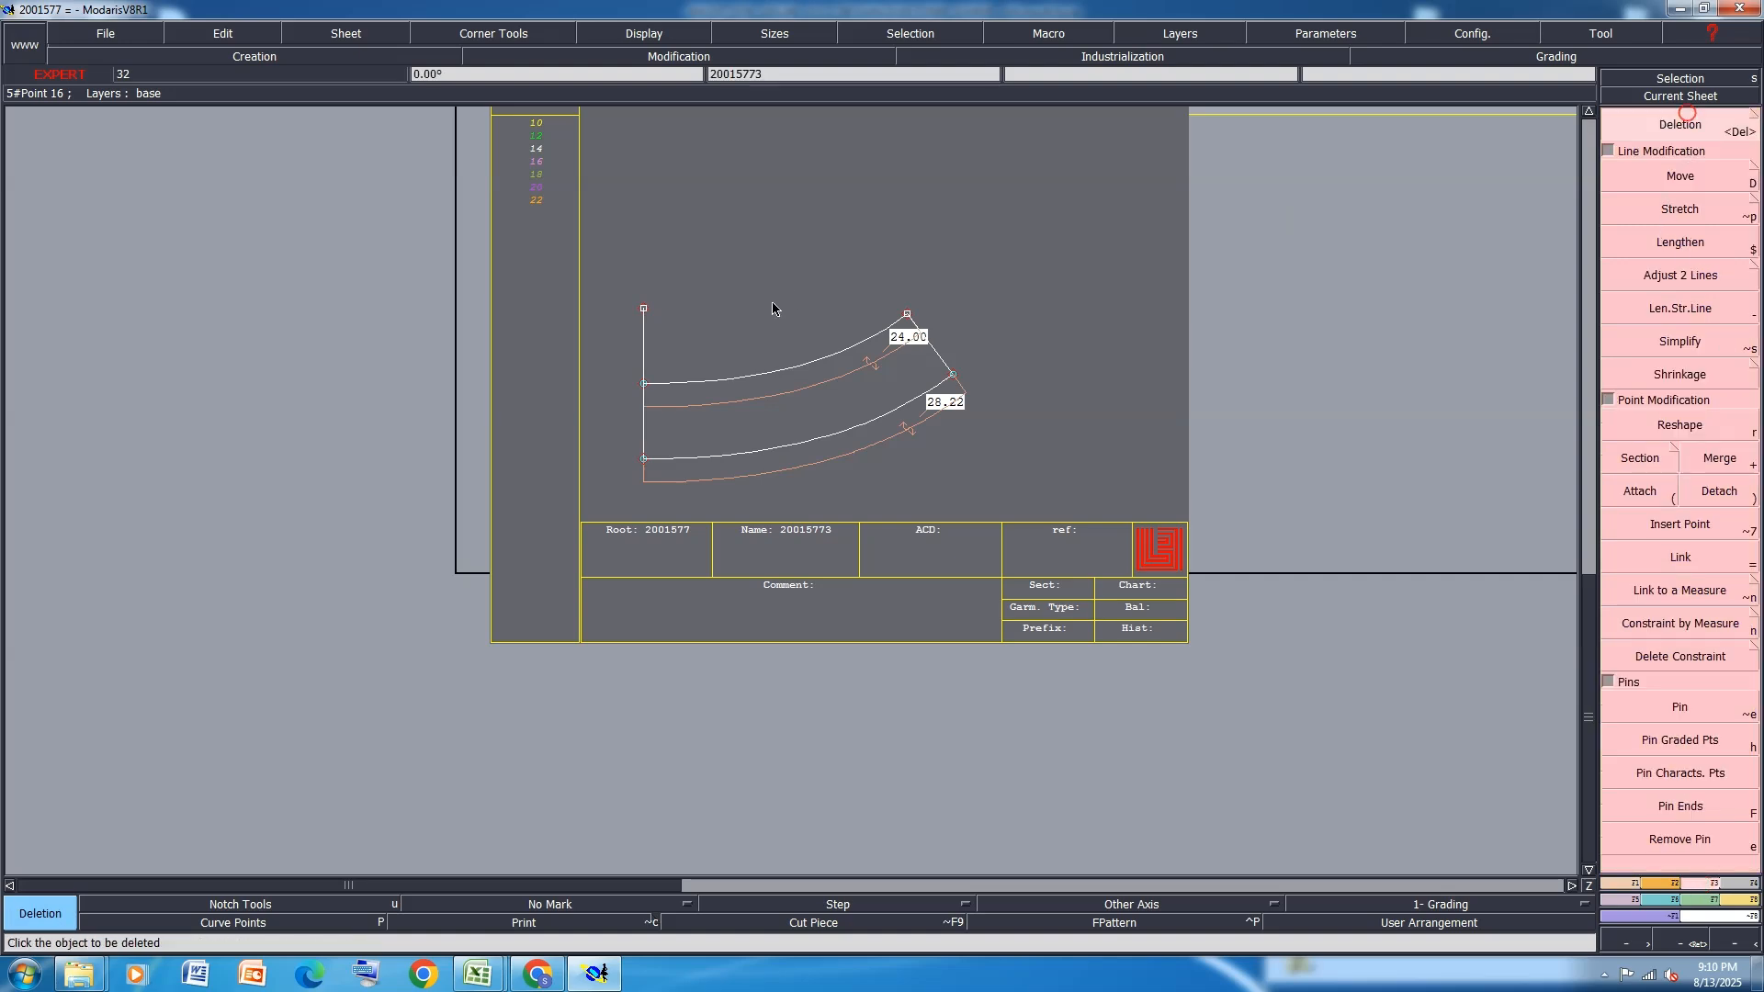
left_click(642, 310)
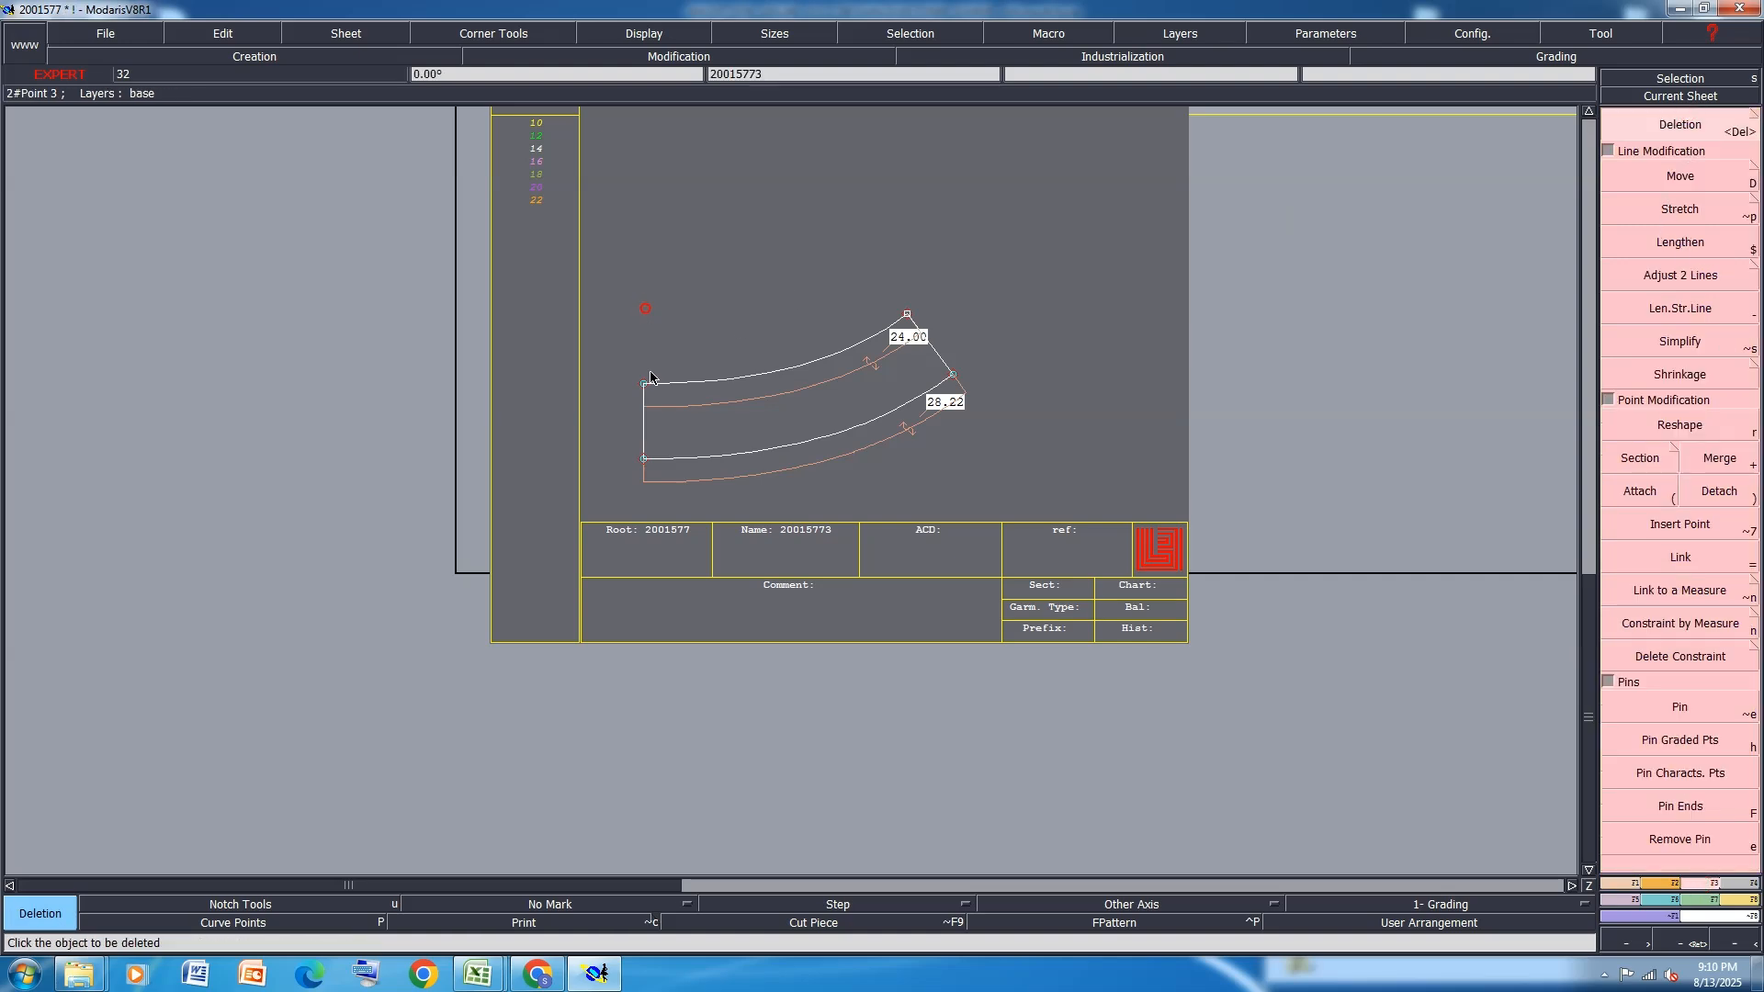
left_click(773, 401)
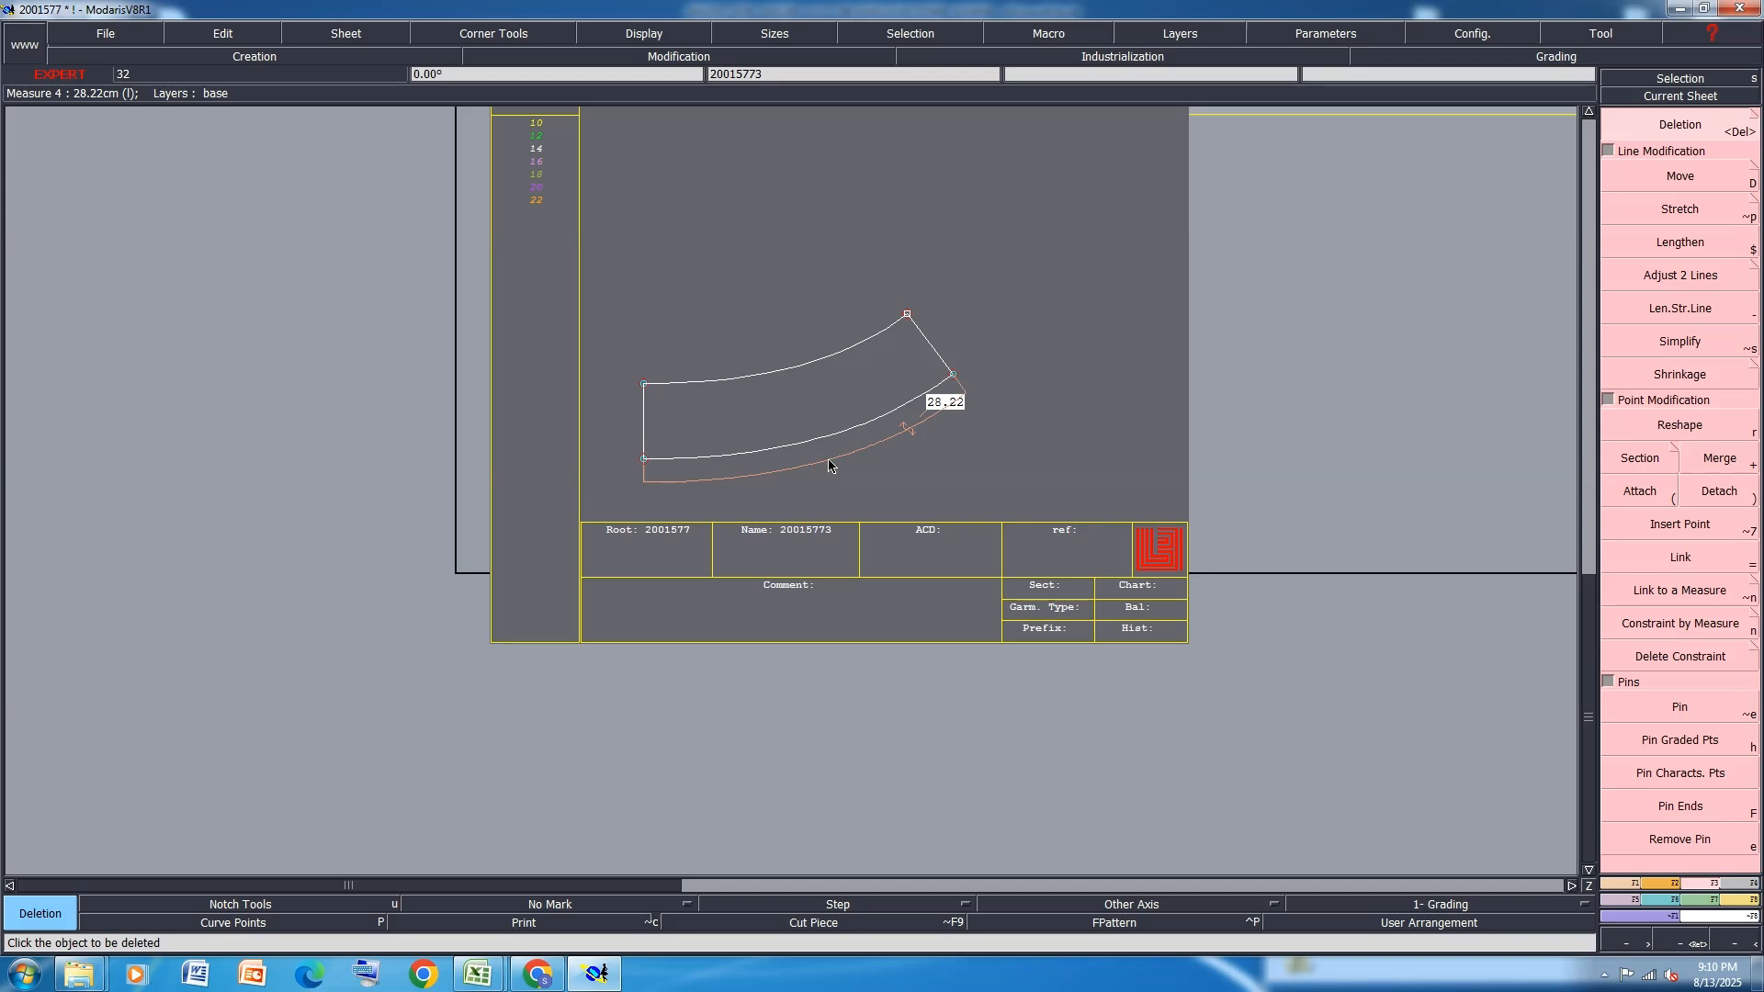
left_click(828, 461)
Arrange all the sheets on the desk and save the model with the cleaned collar
key("j")
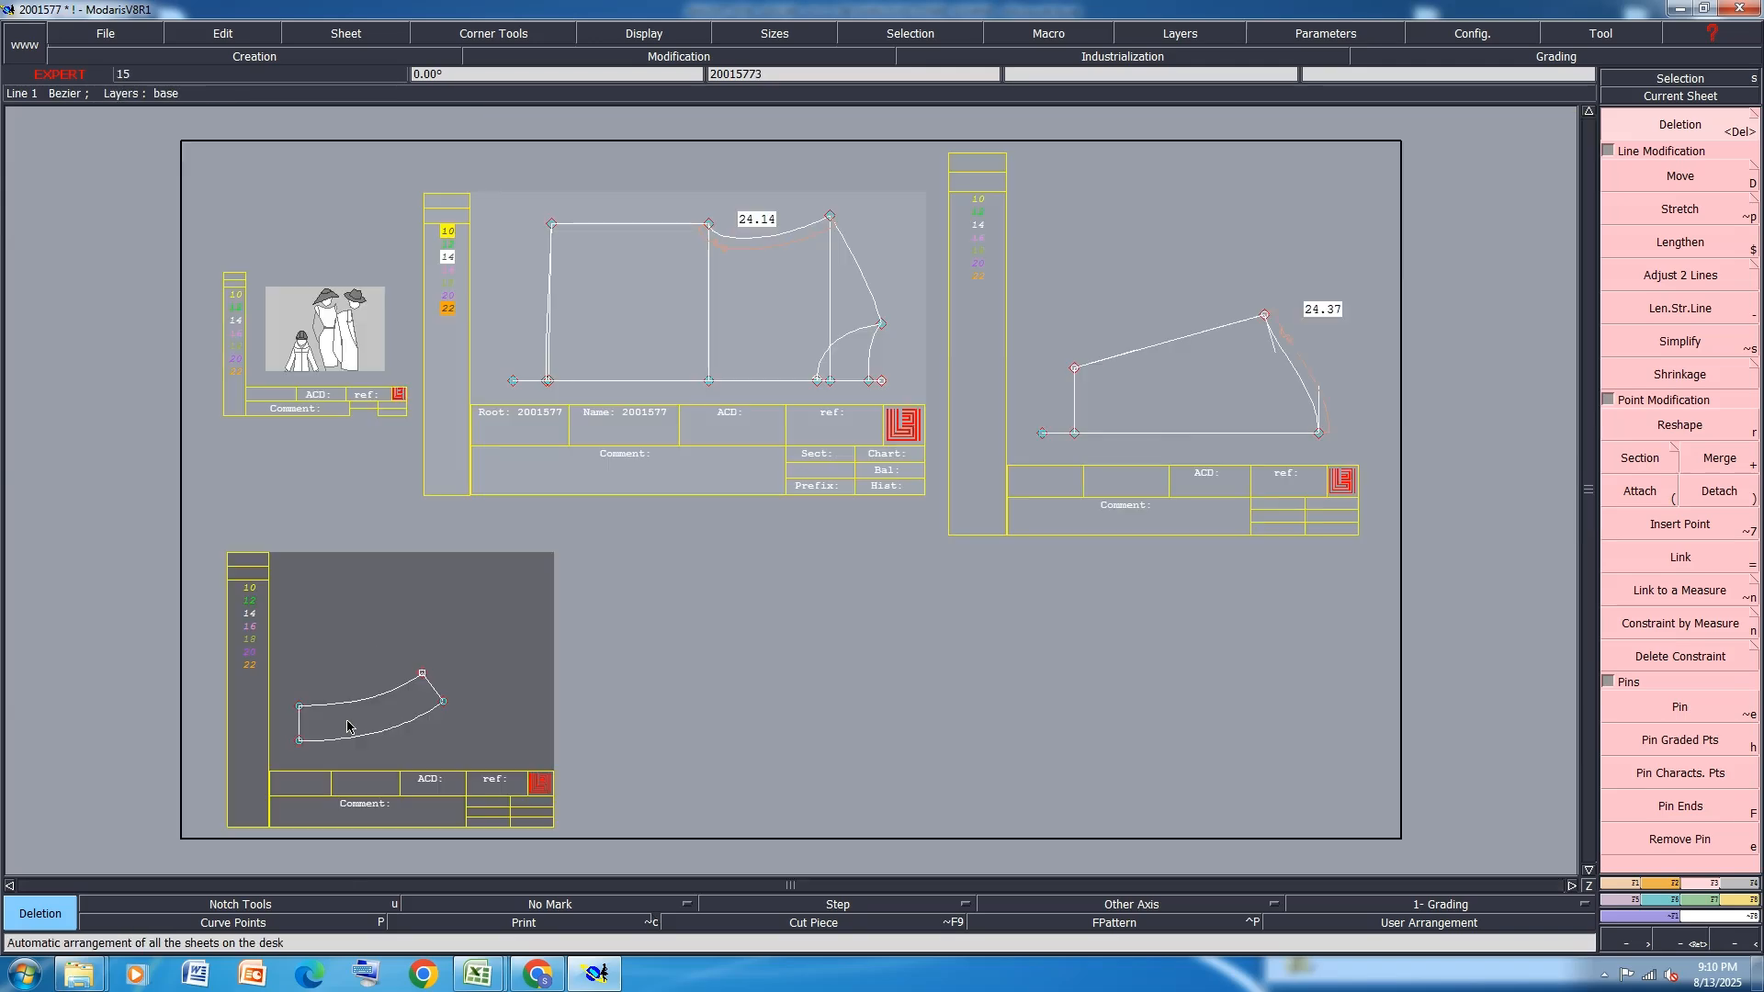
key("ctrl+s")
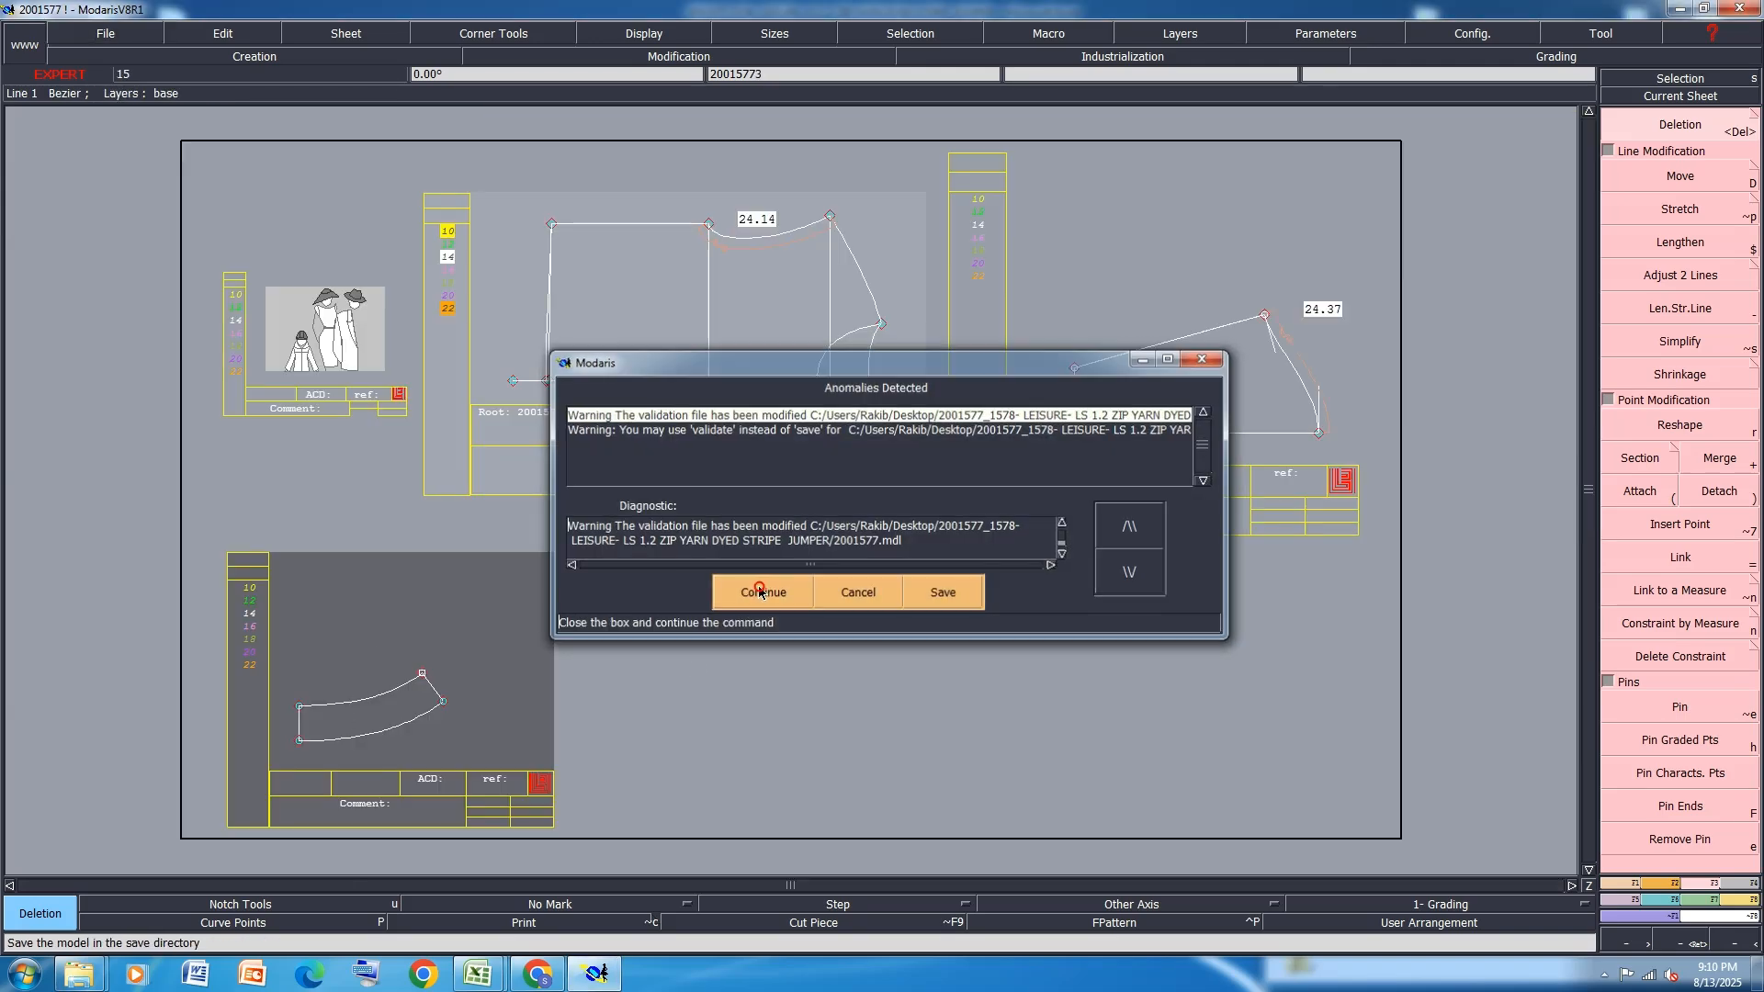
left_click(752, 584)
Rotate the collar sheet by two points so its straight centre-back edge lies horizontal, and flip the sheet with X symmetry
left_click(1659, 884)
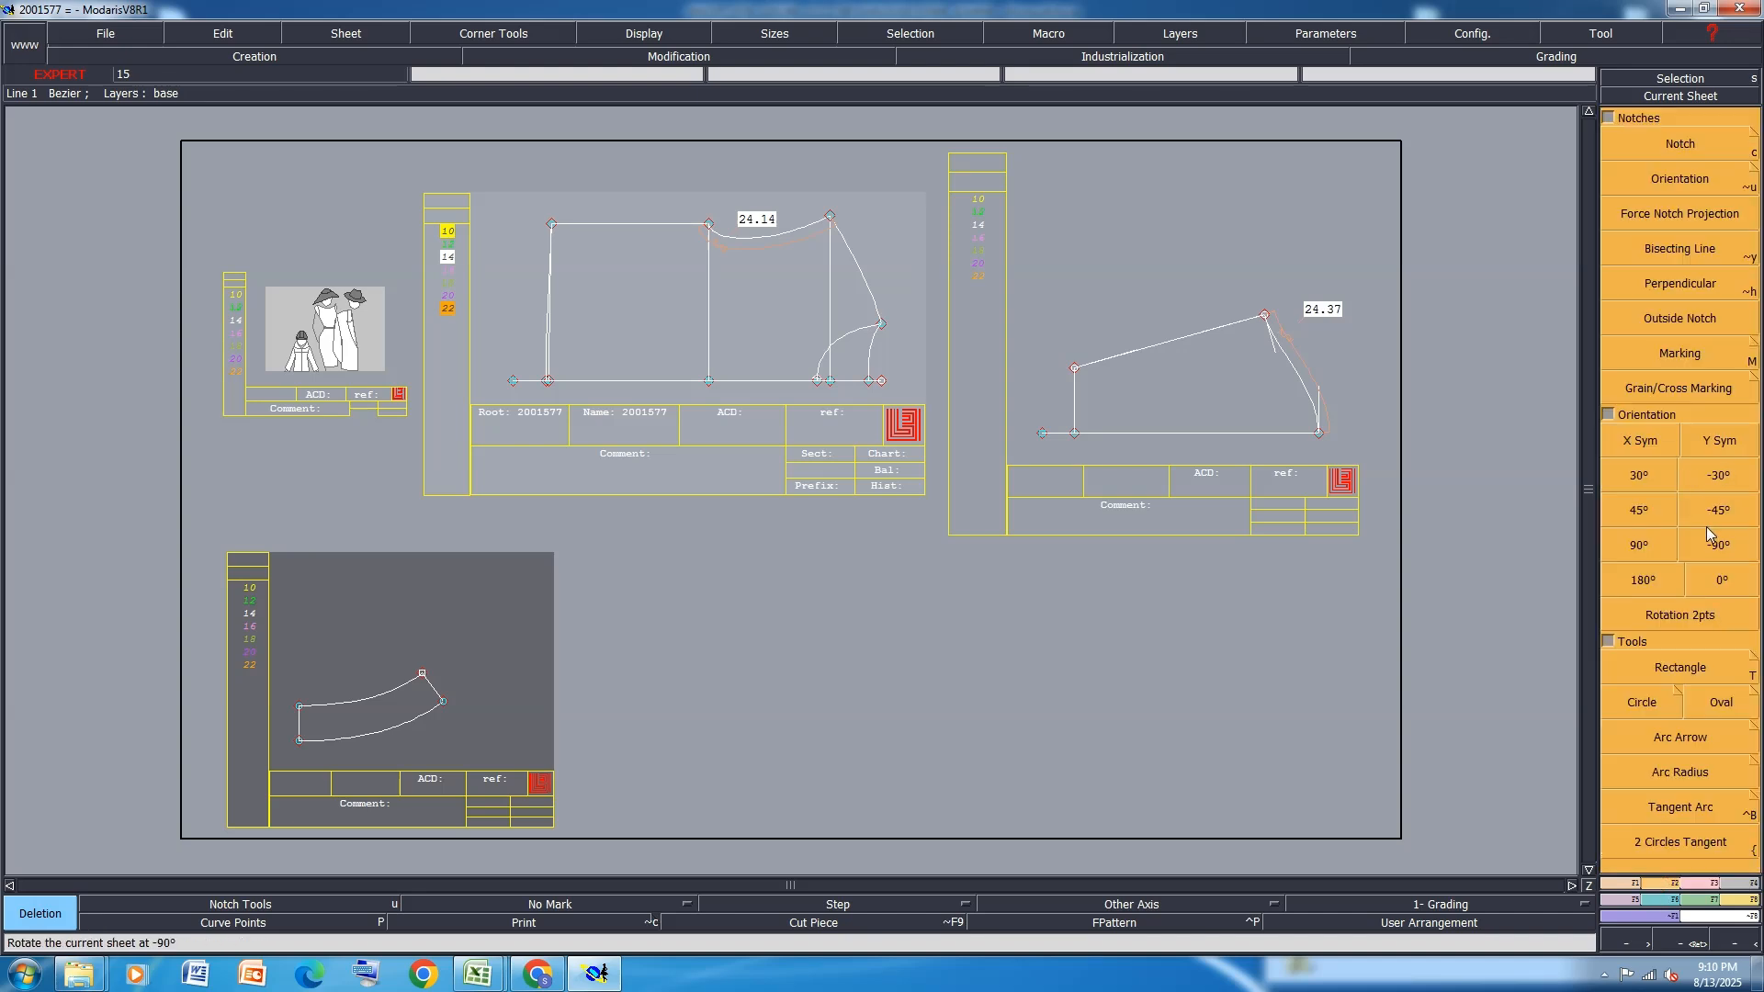
left_click(1689, 616)
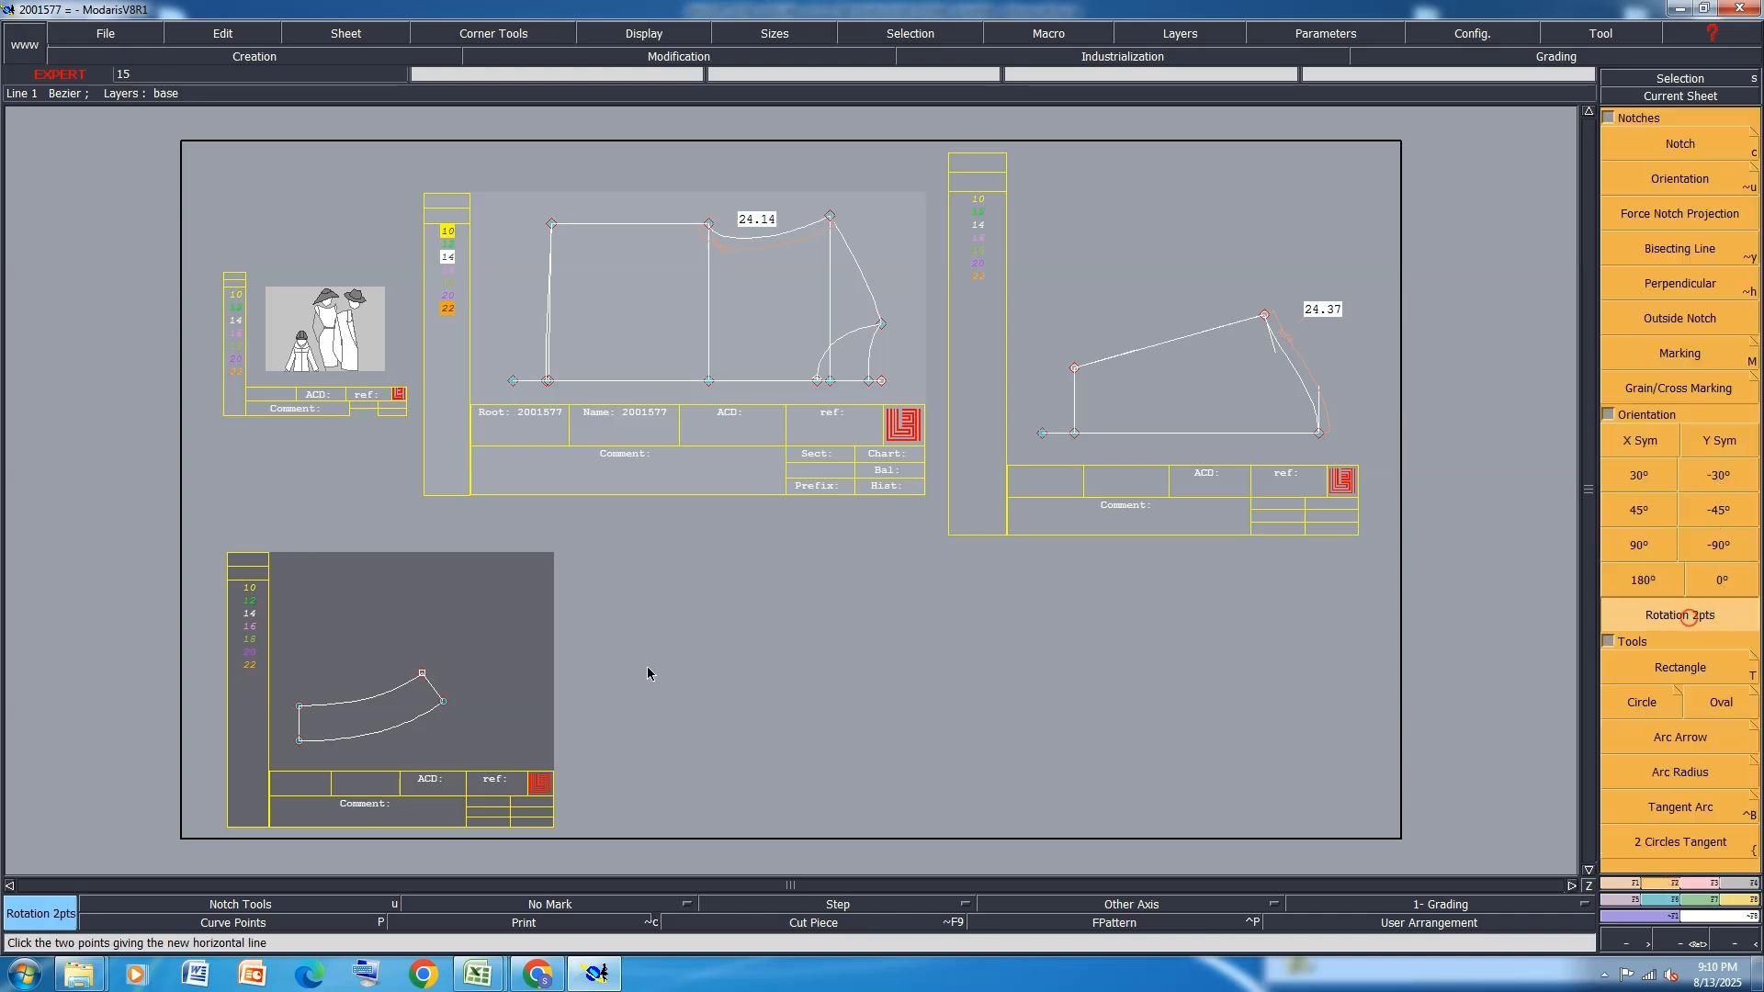
left_click(300, 741)
left_click(301, 706)
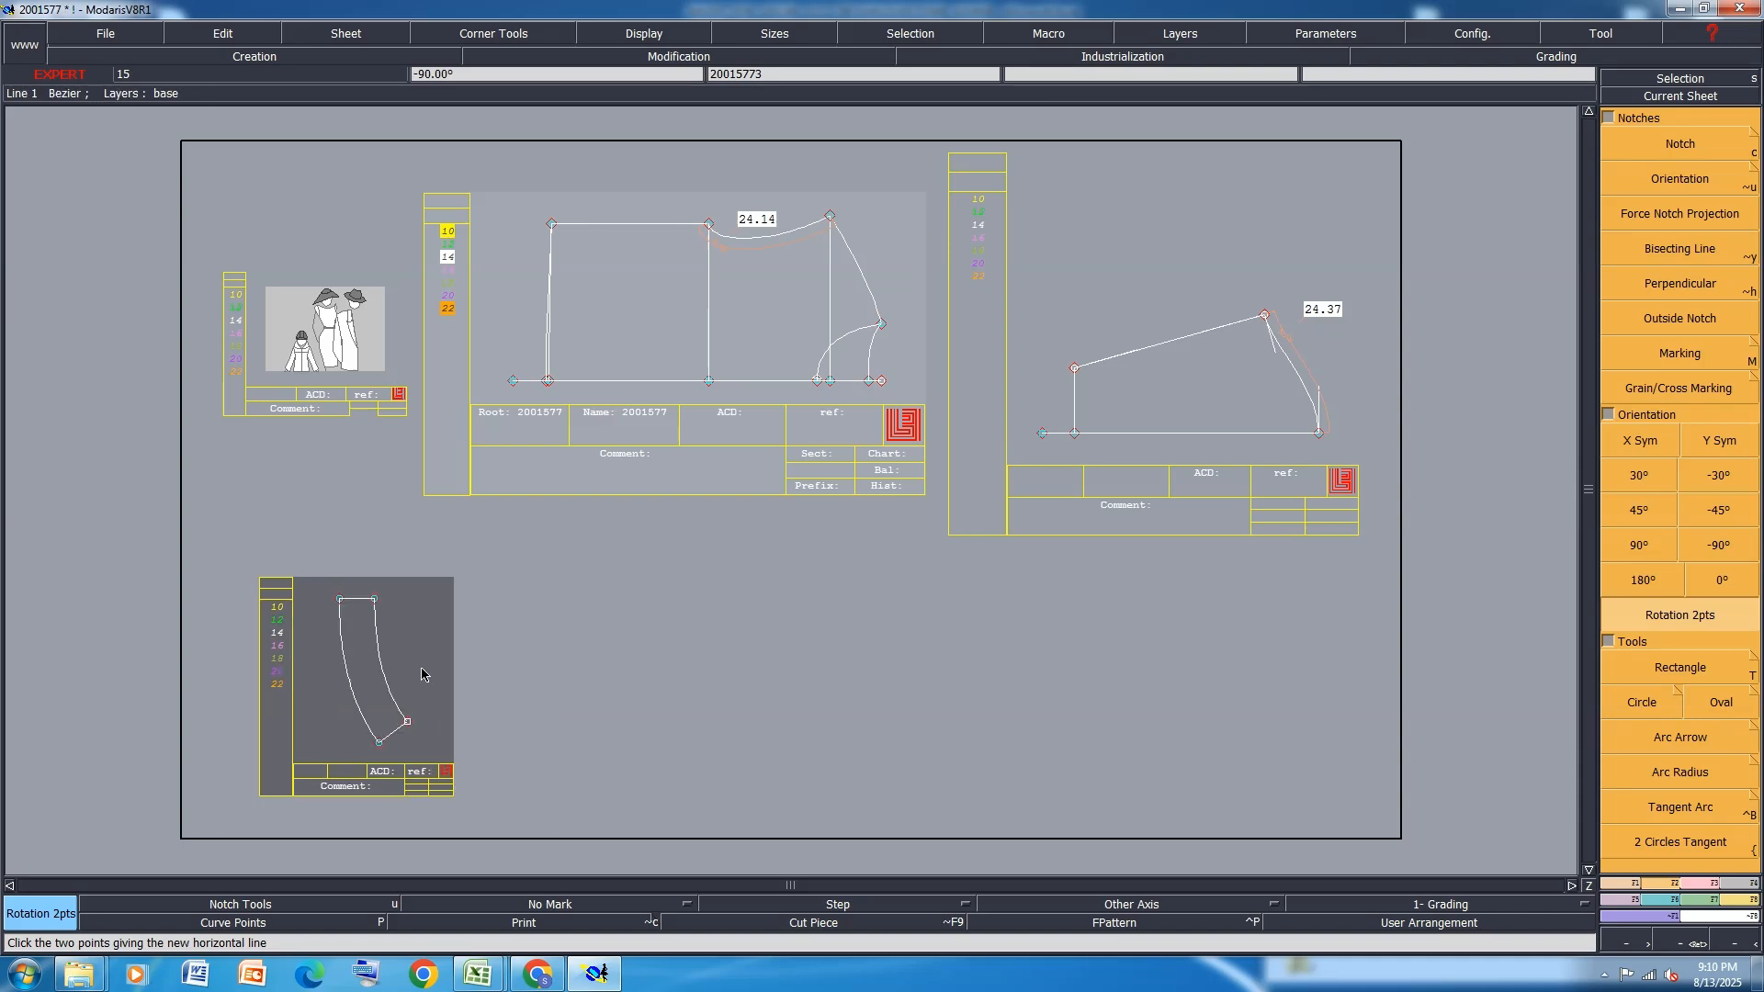
left_click(1640, 440)
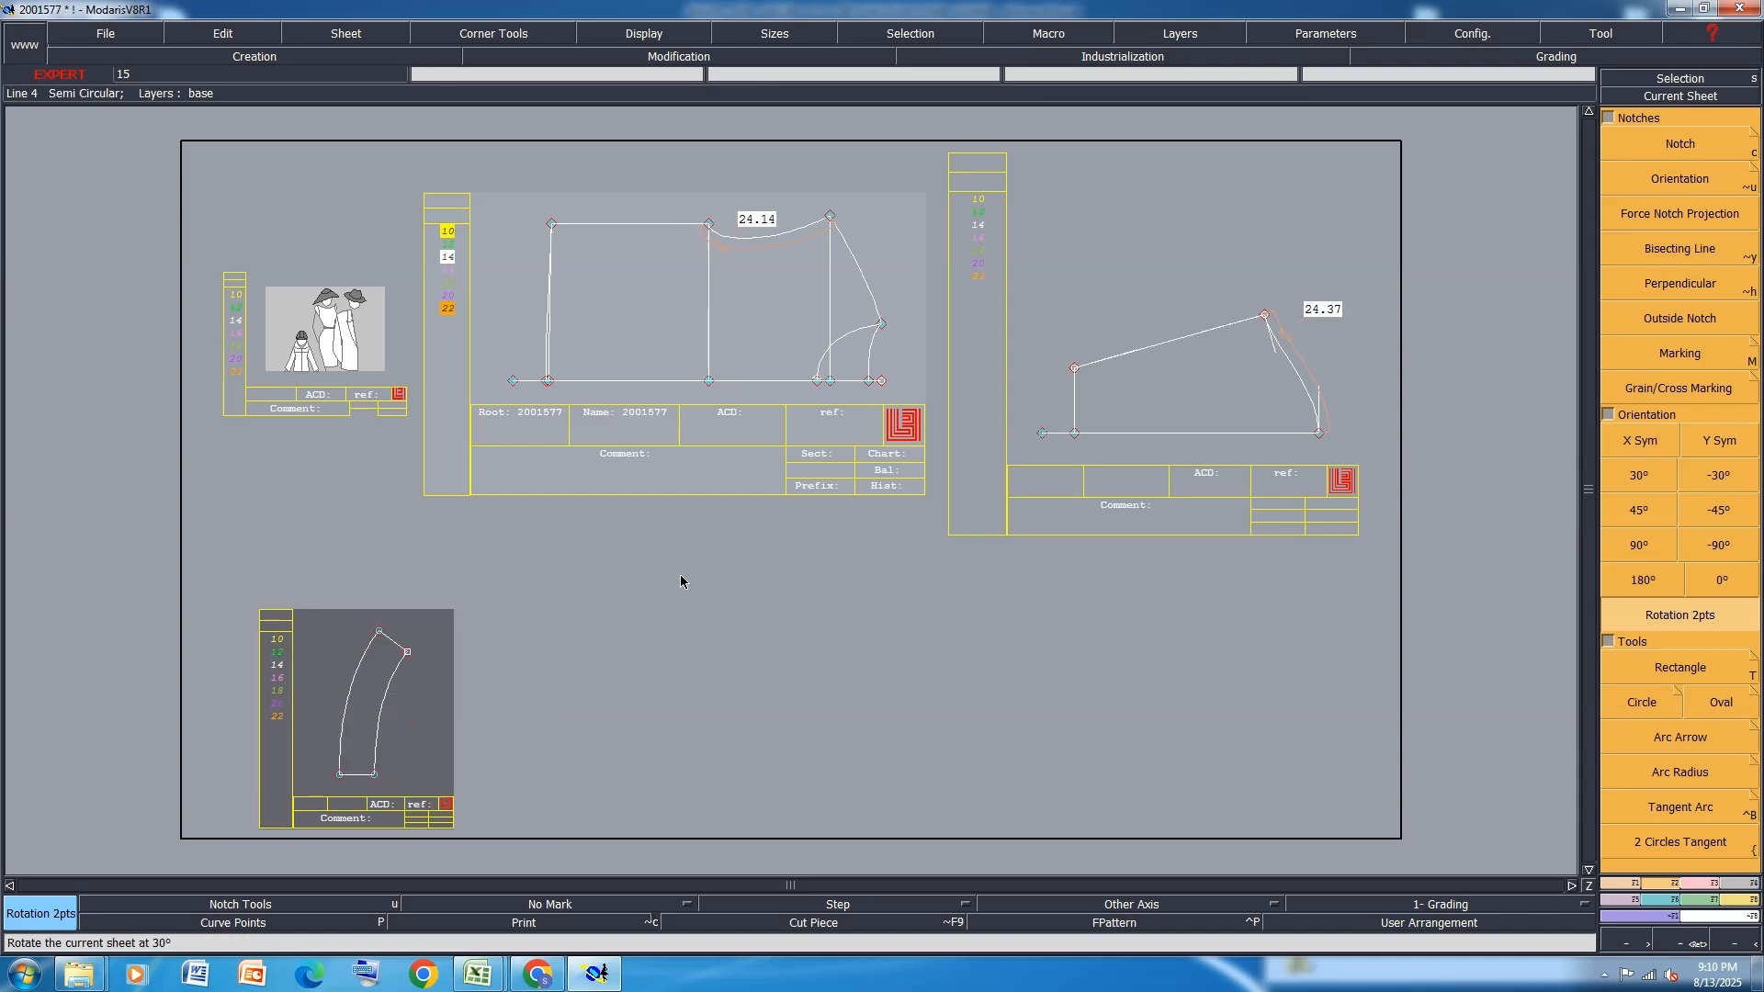
left_click(1707, 441)
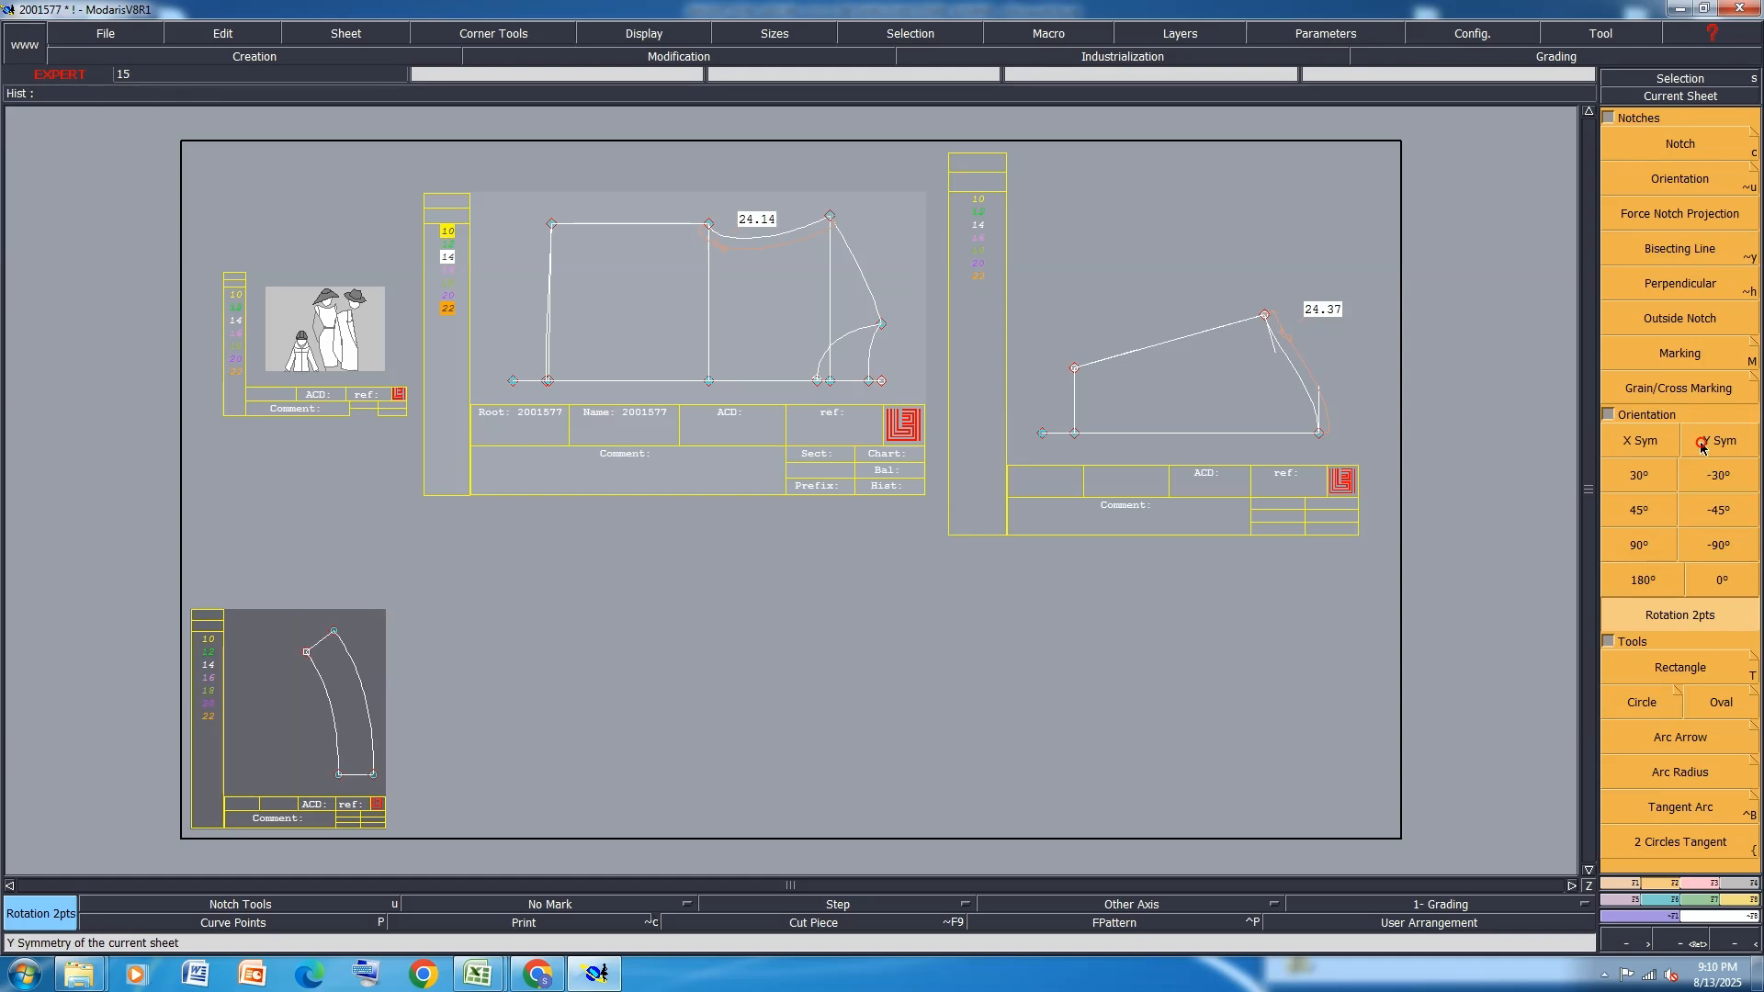
left_click(1708, 441)
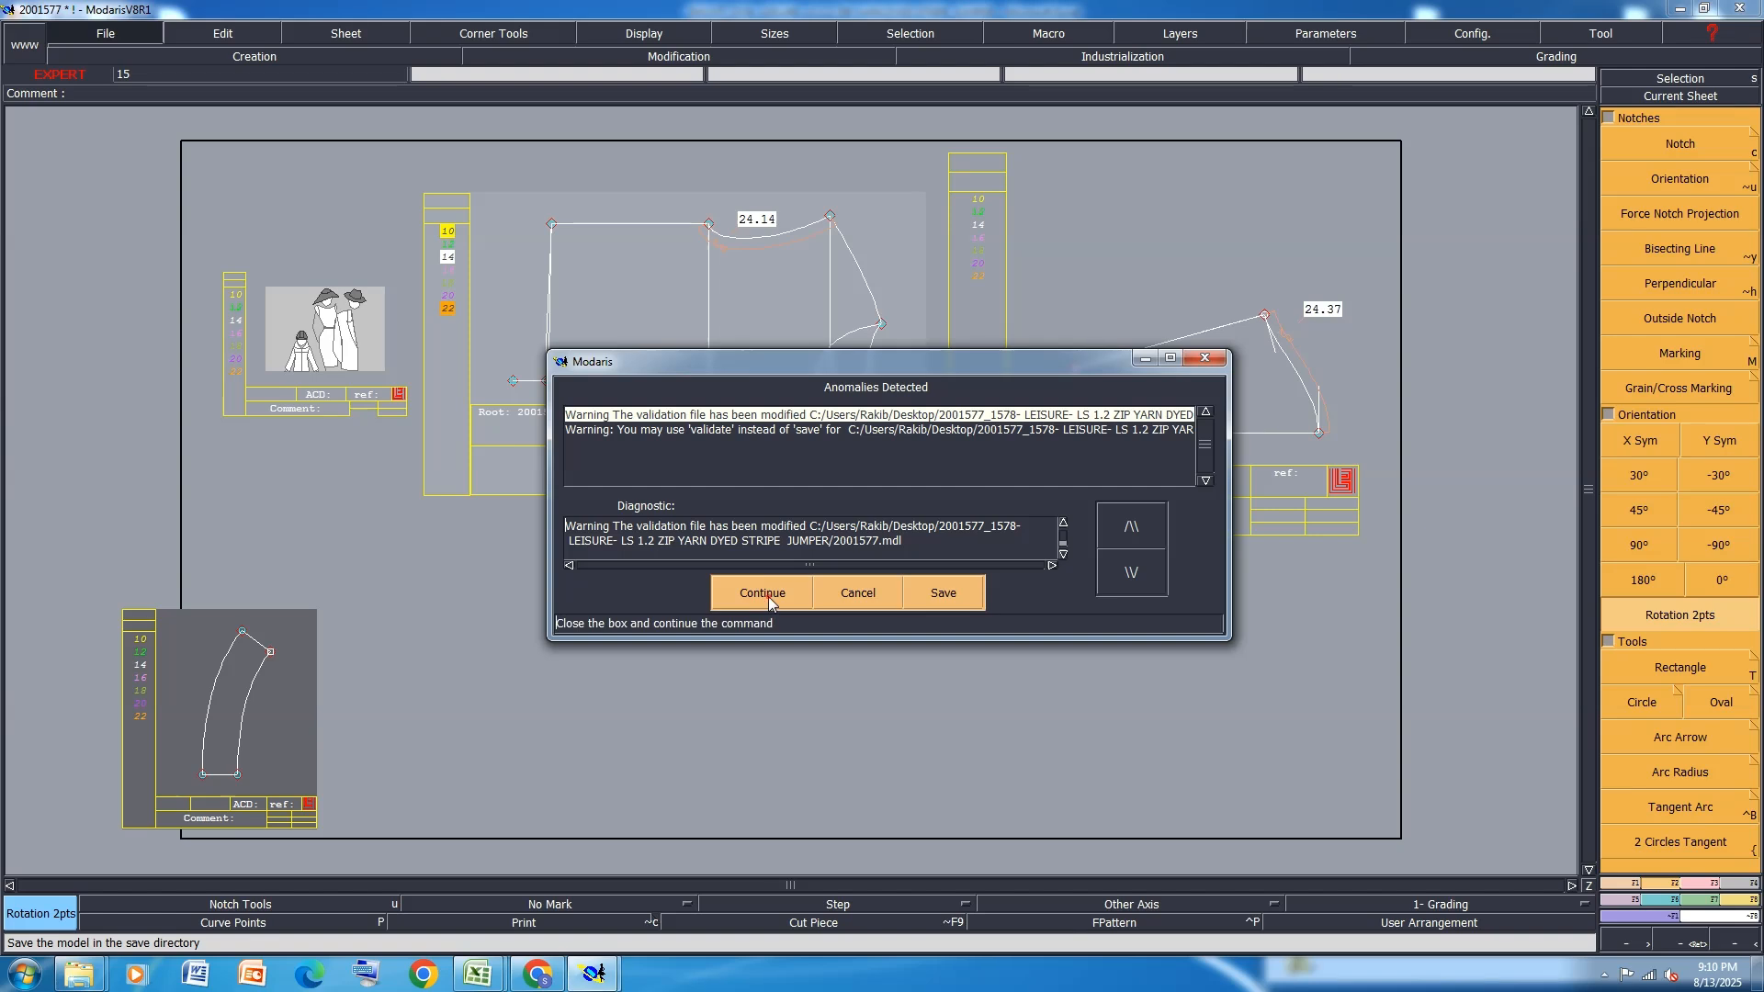
Rearrange the sheets around the reoriented collar and save the model
left_click(768, 597)
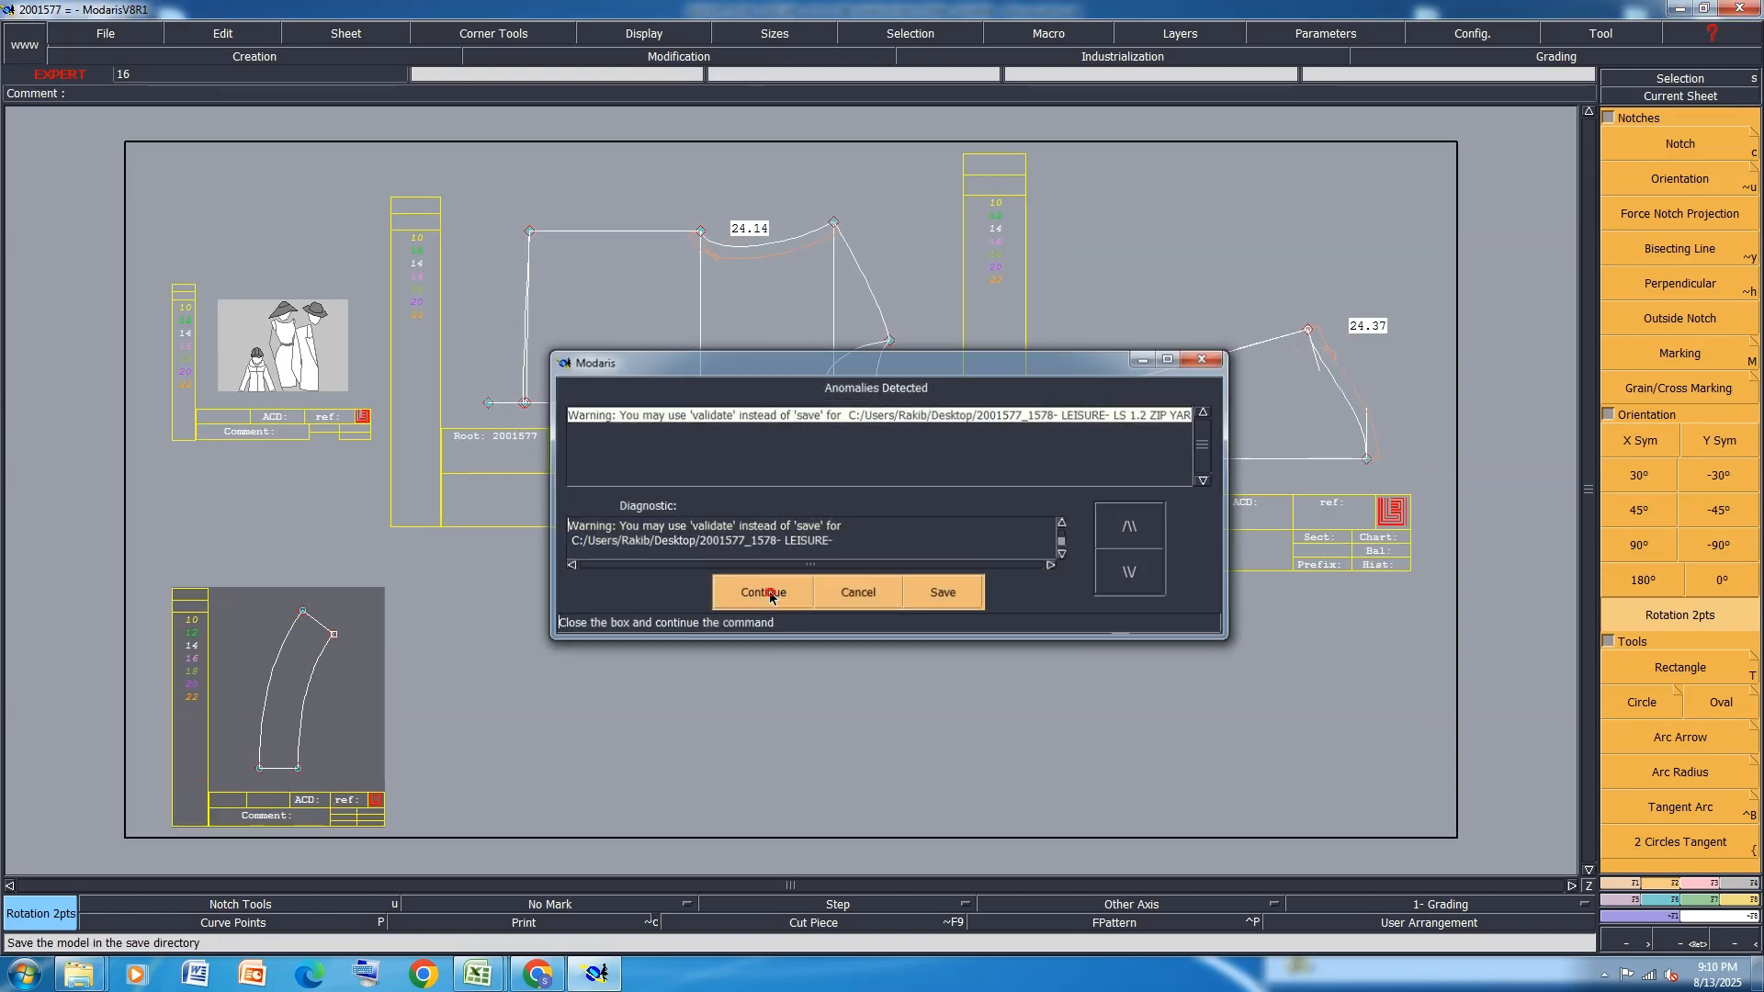
left_click(770, 597)
Switch to the Excel size specification, examine the garment sketch and the hem circumference and hem depth rows, and return to Modaris
mouse_move(472, 983)
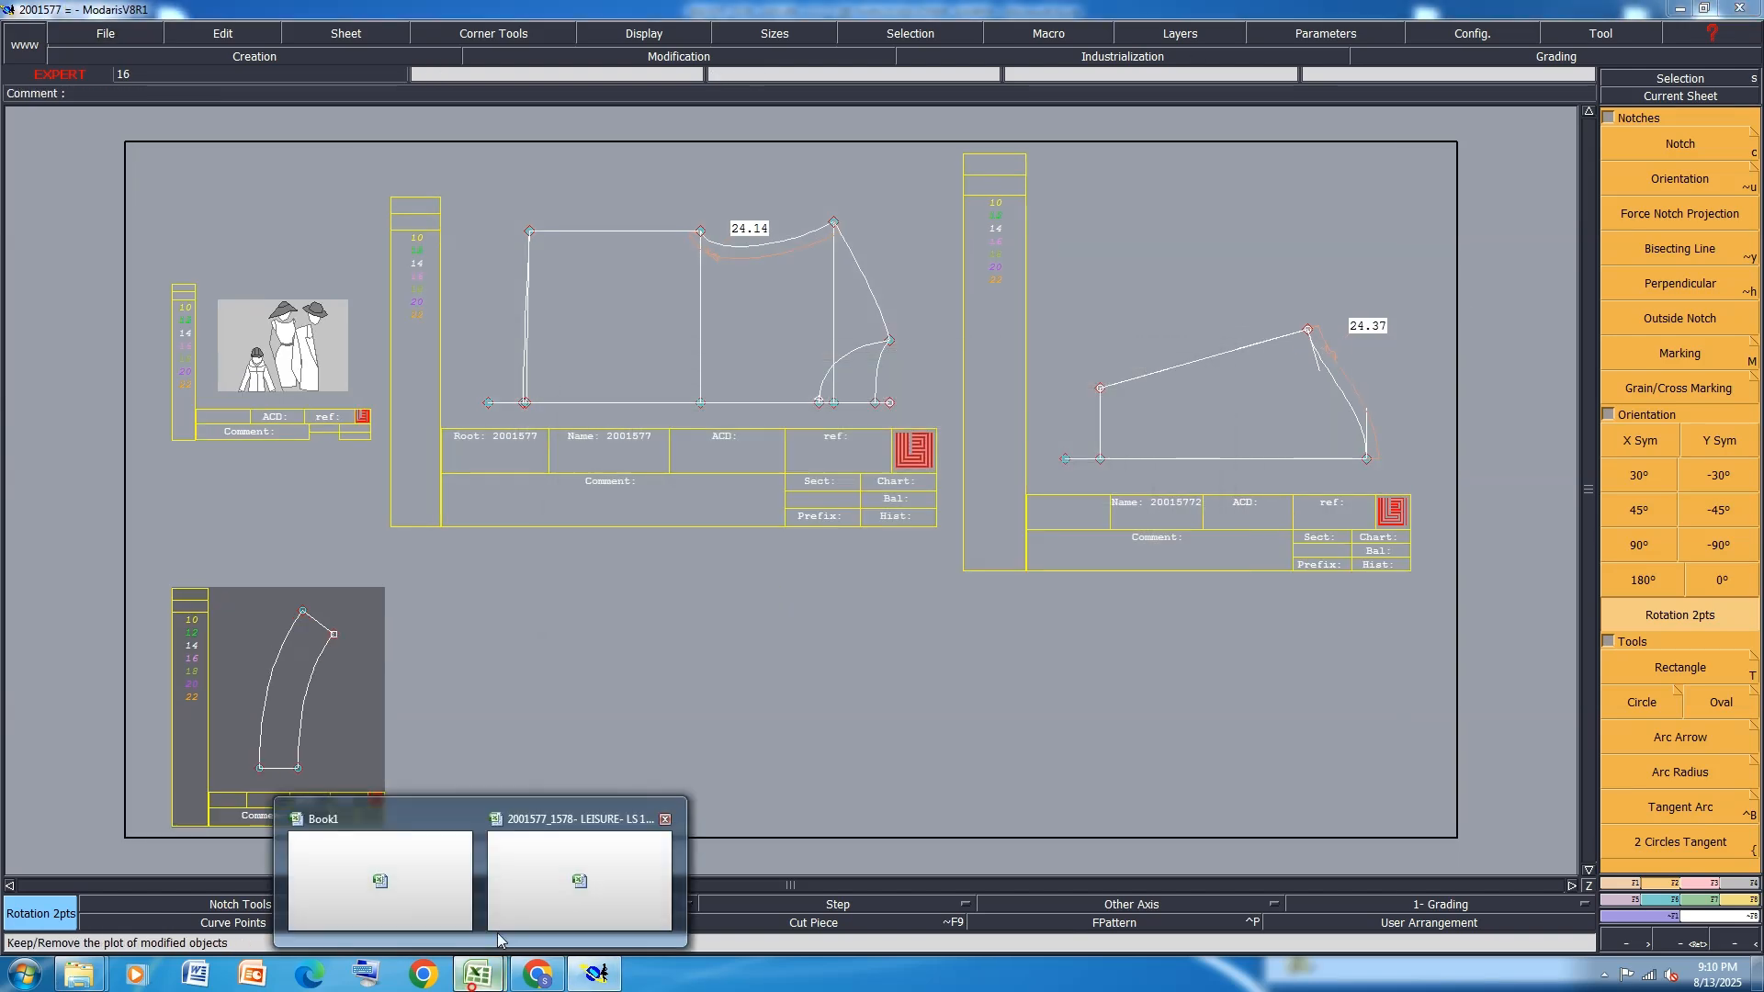
left_click(564, 873)
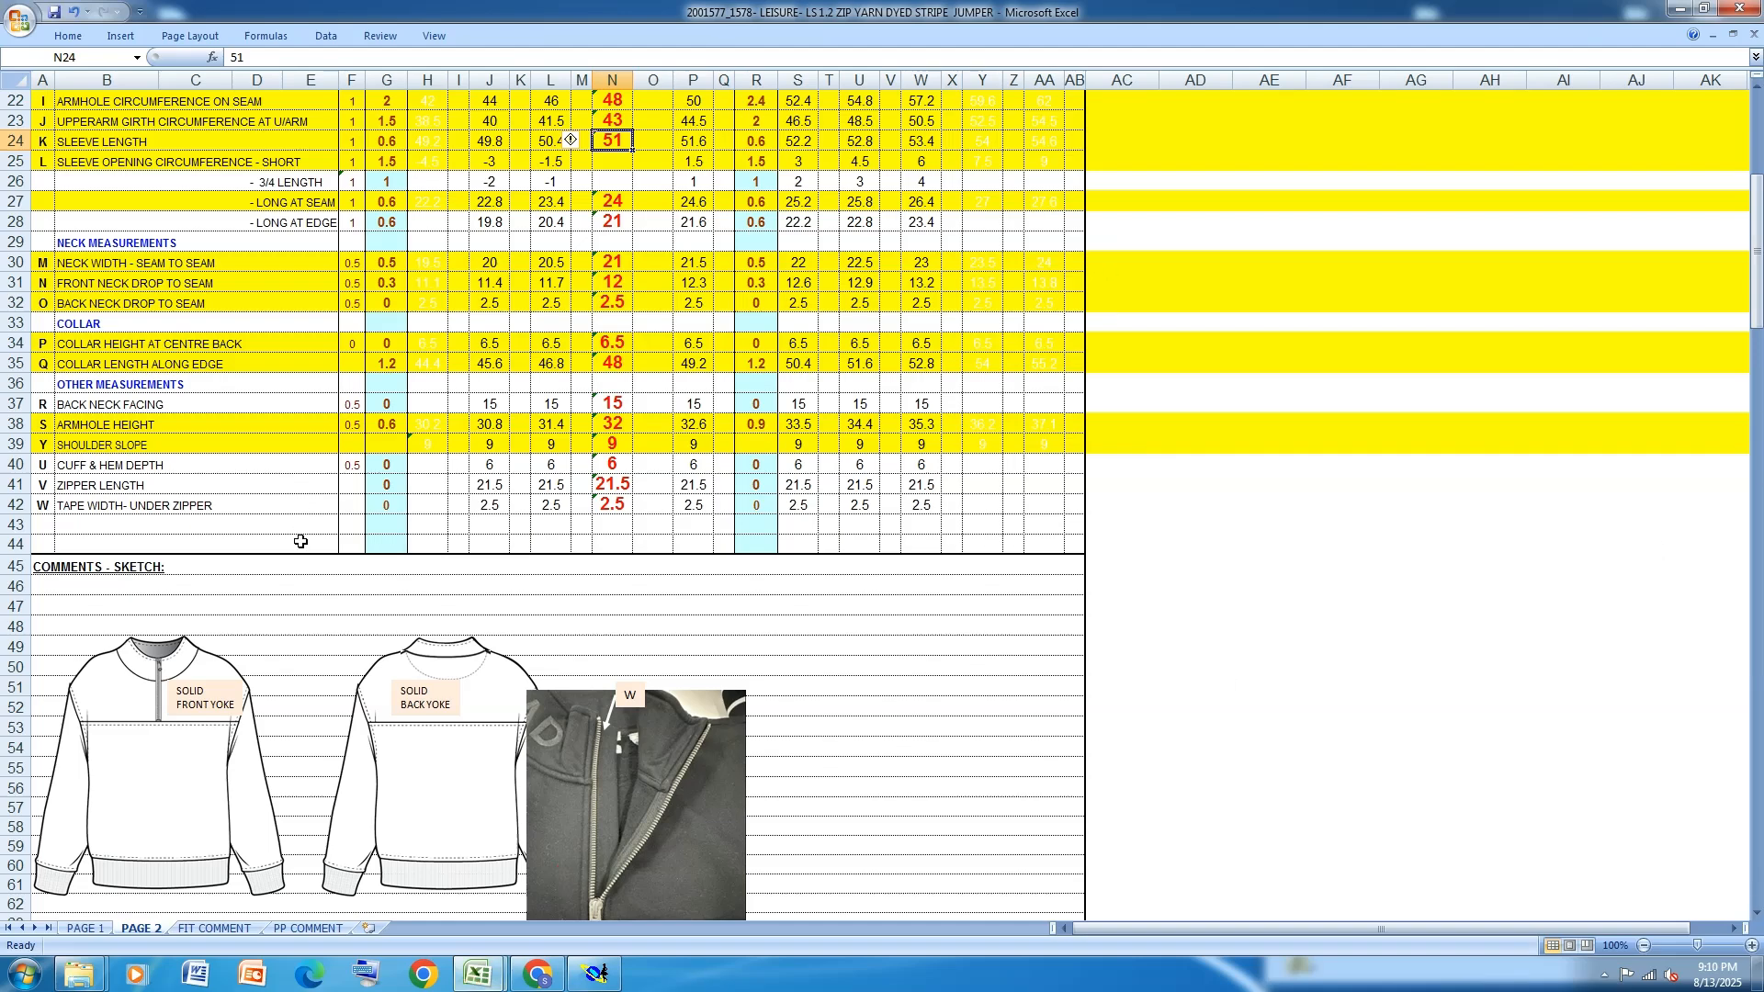
scroll(560, 614, "down", 6)
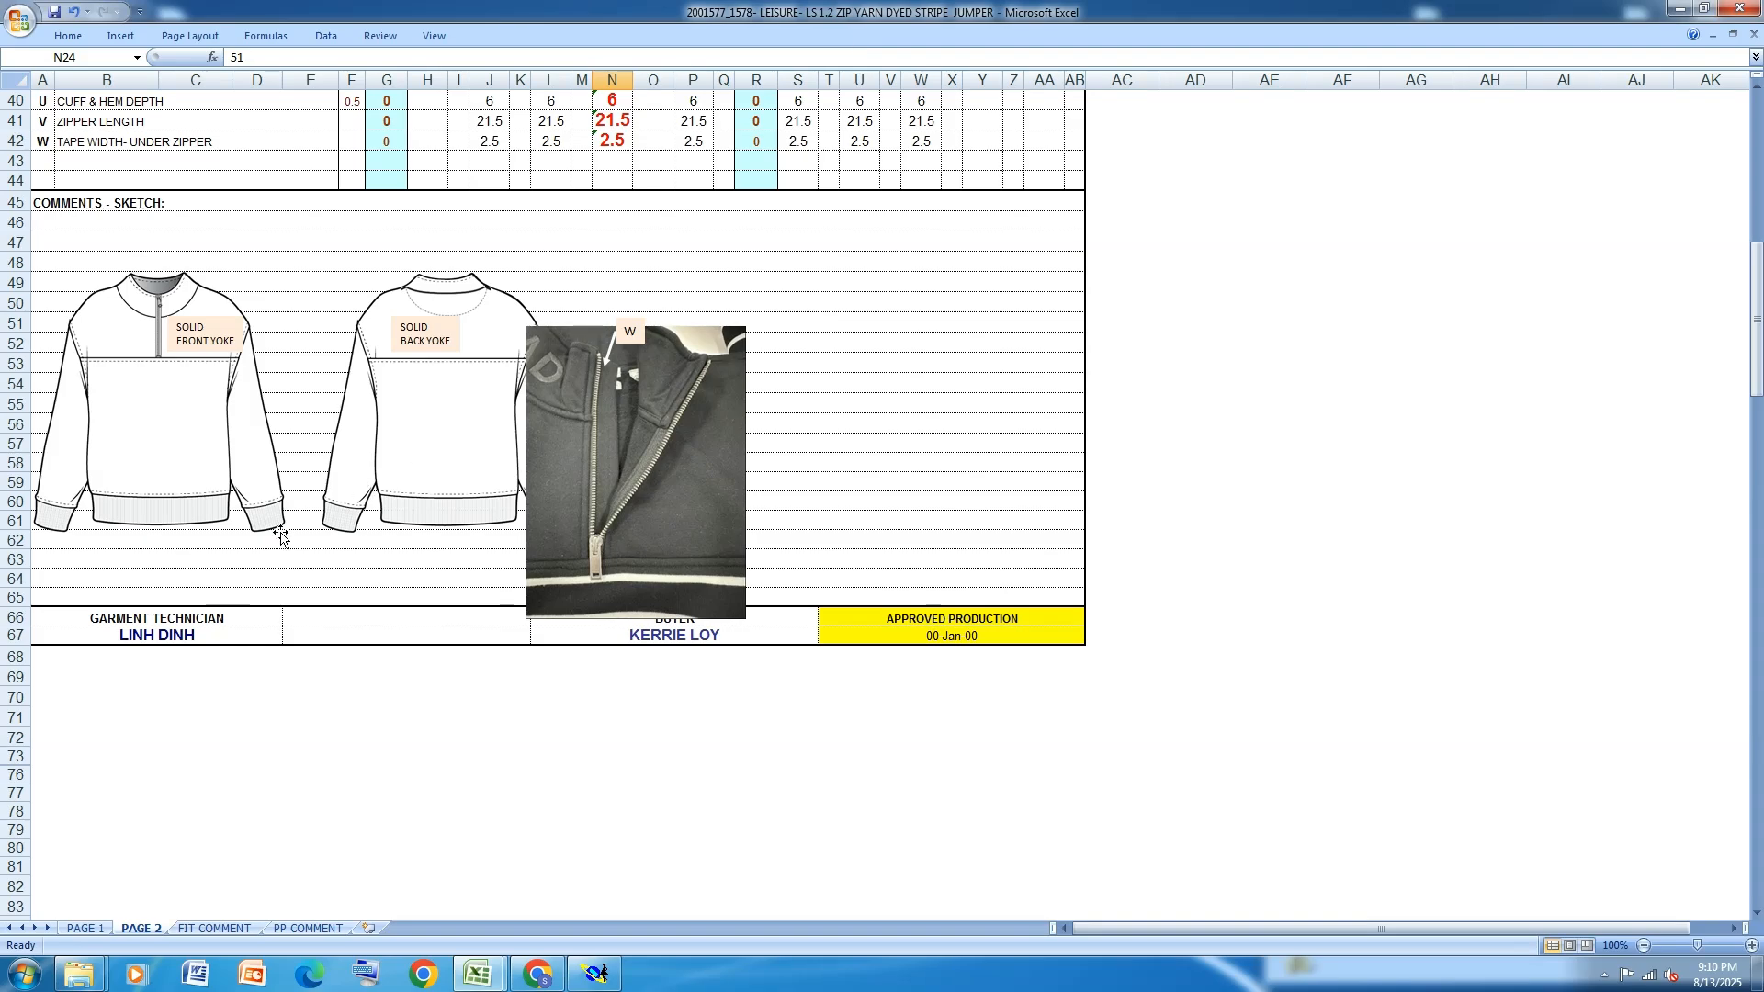
scroll(207, 560, "up", 8)
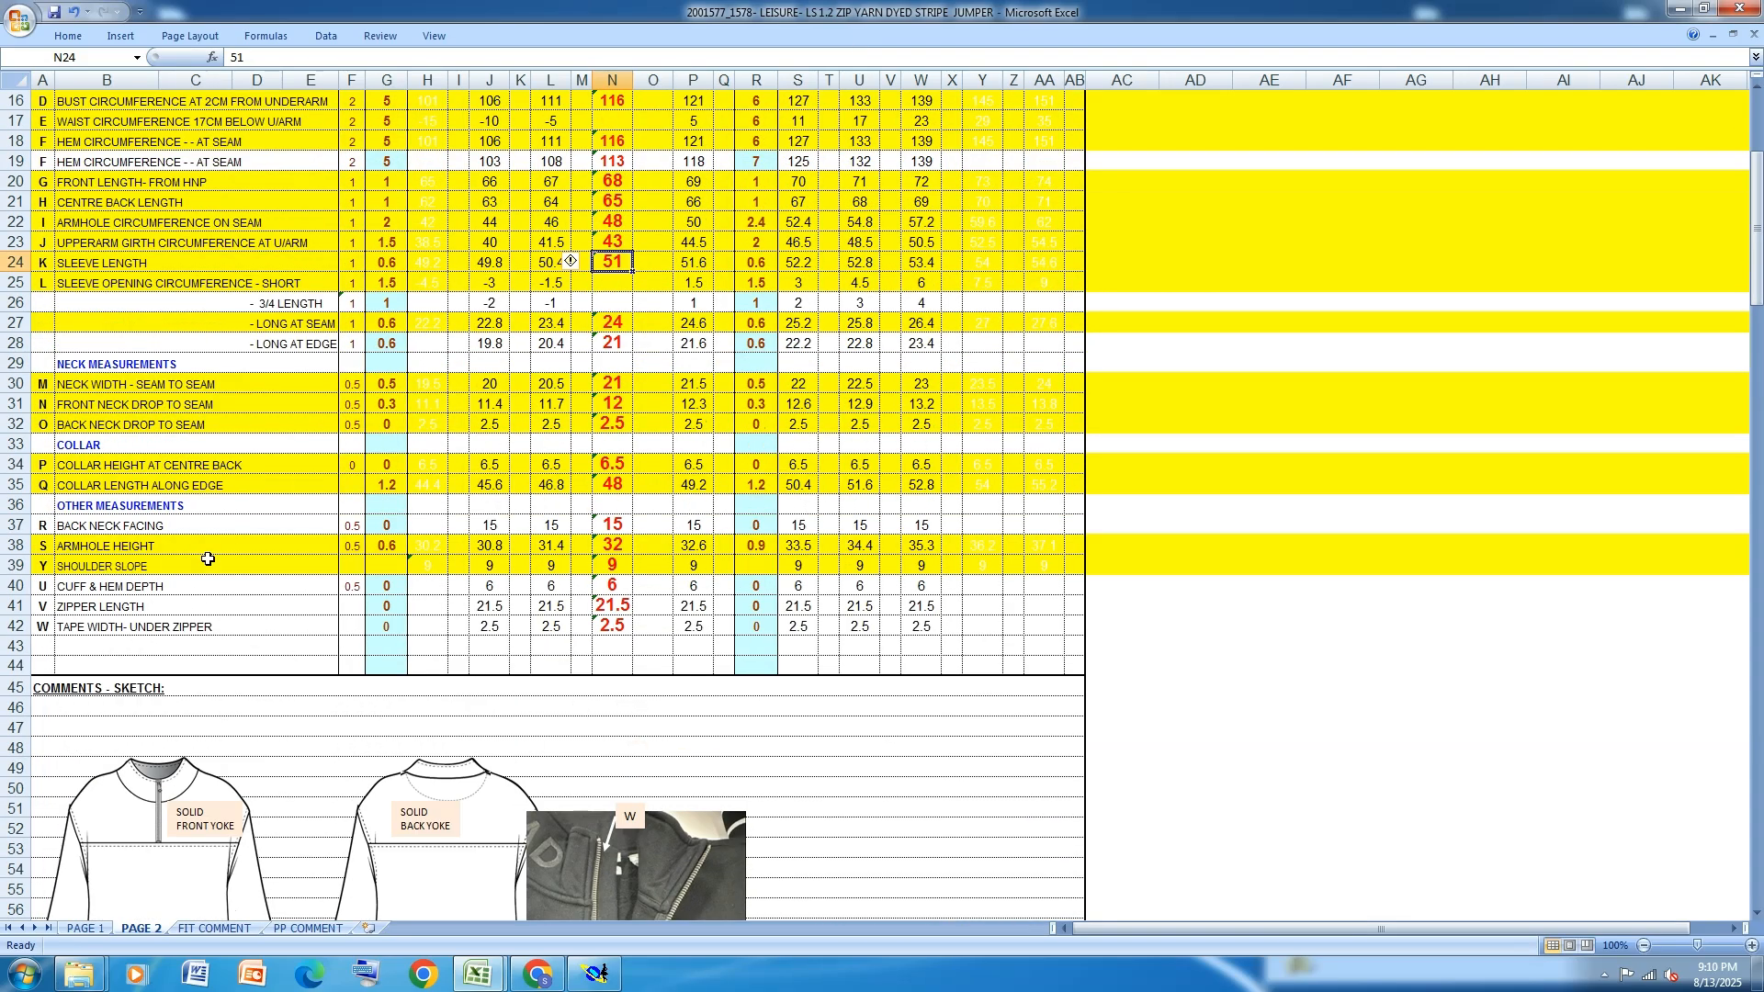
scroll(207, 559, "up", 1)
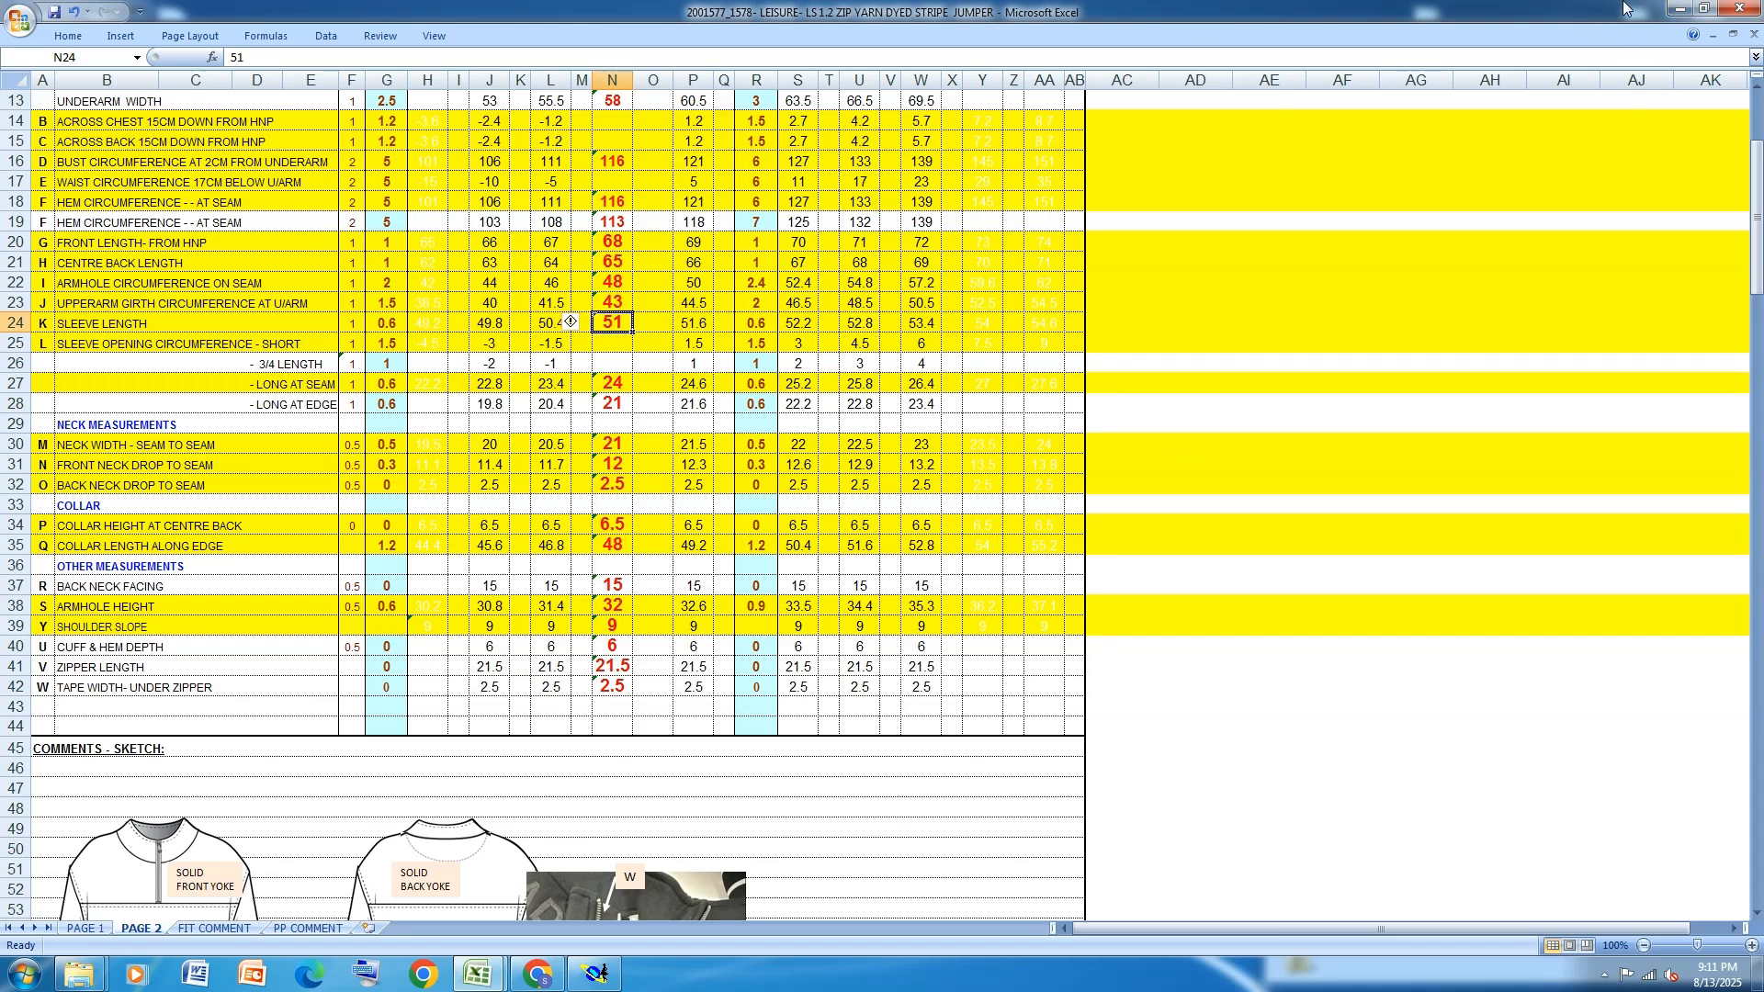
left_click(1681, 9)
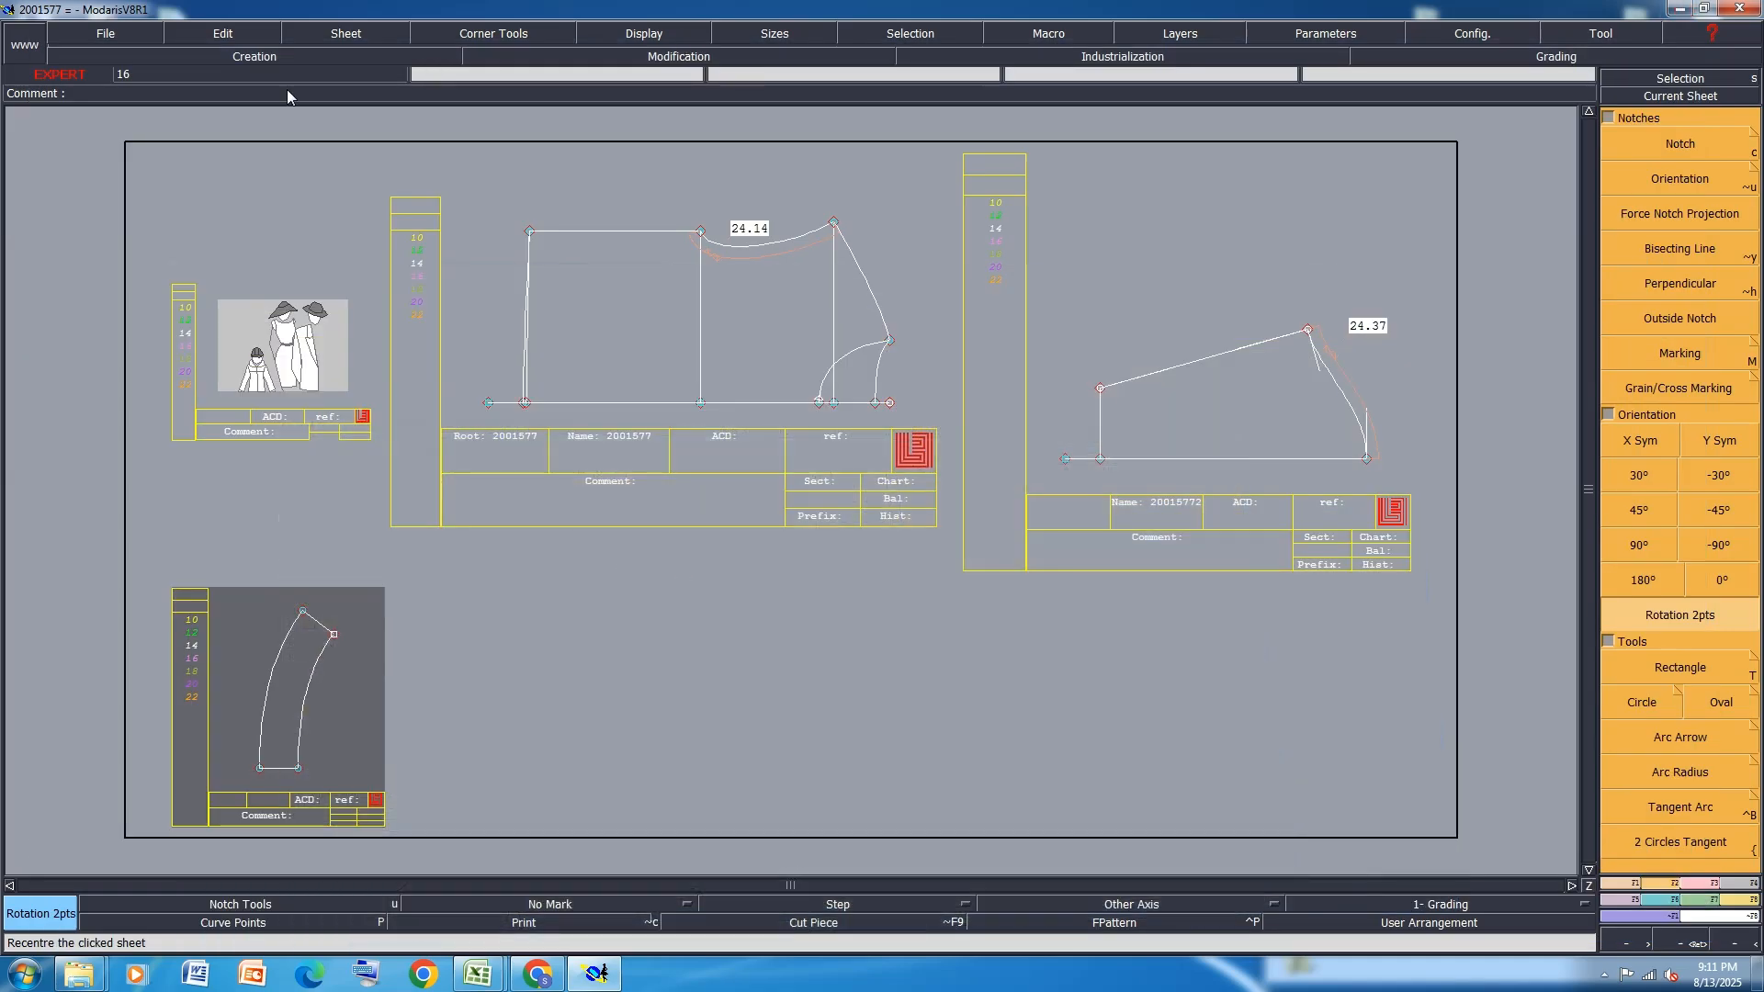
Create a new blank sheet for the hem band
left_click(340, 37)
left_click(344, 57)
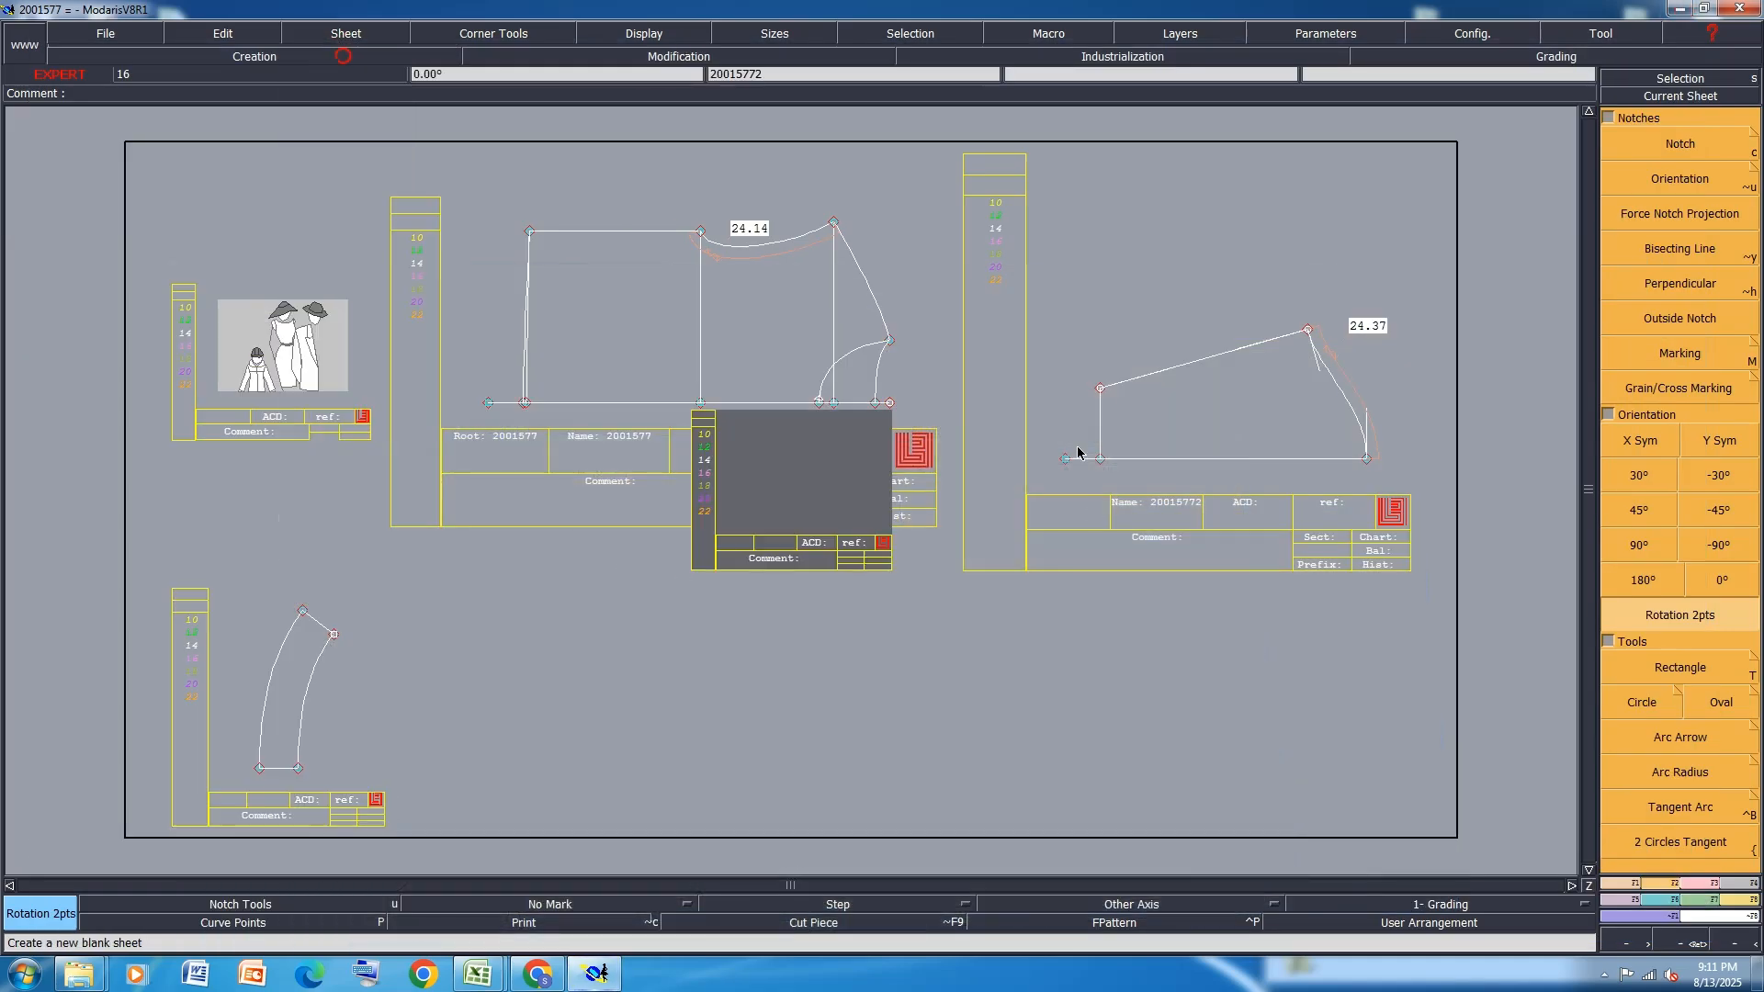
left_click(816, 494)
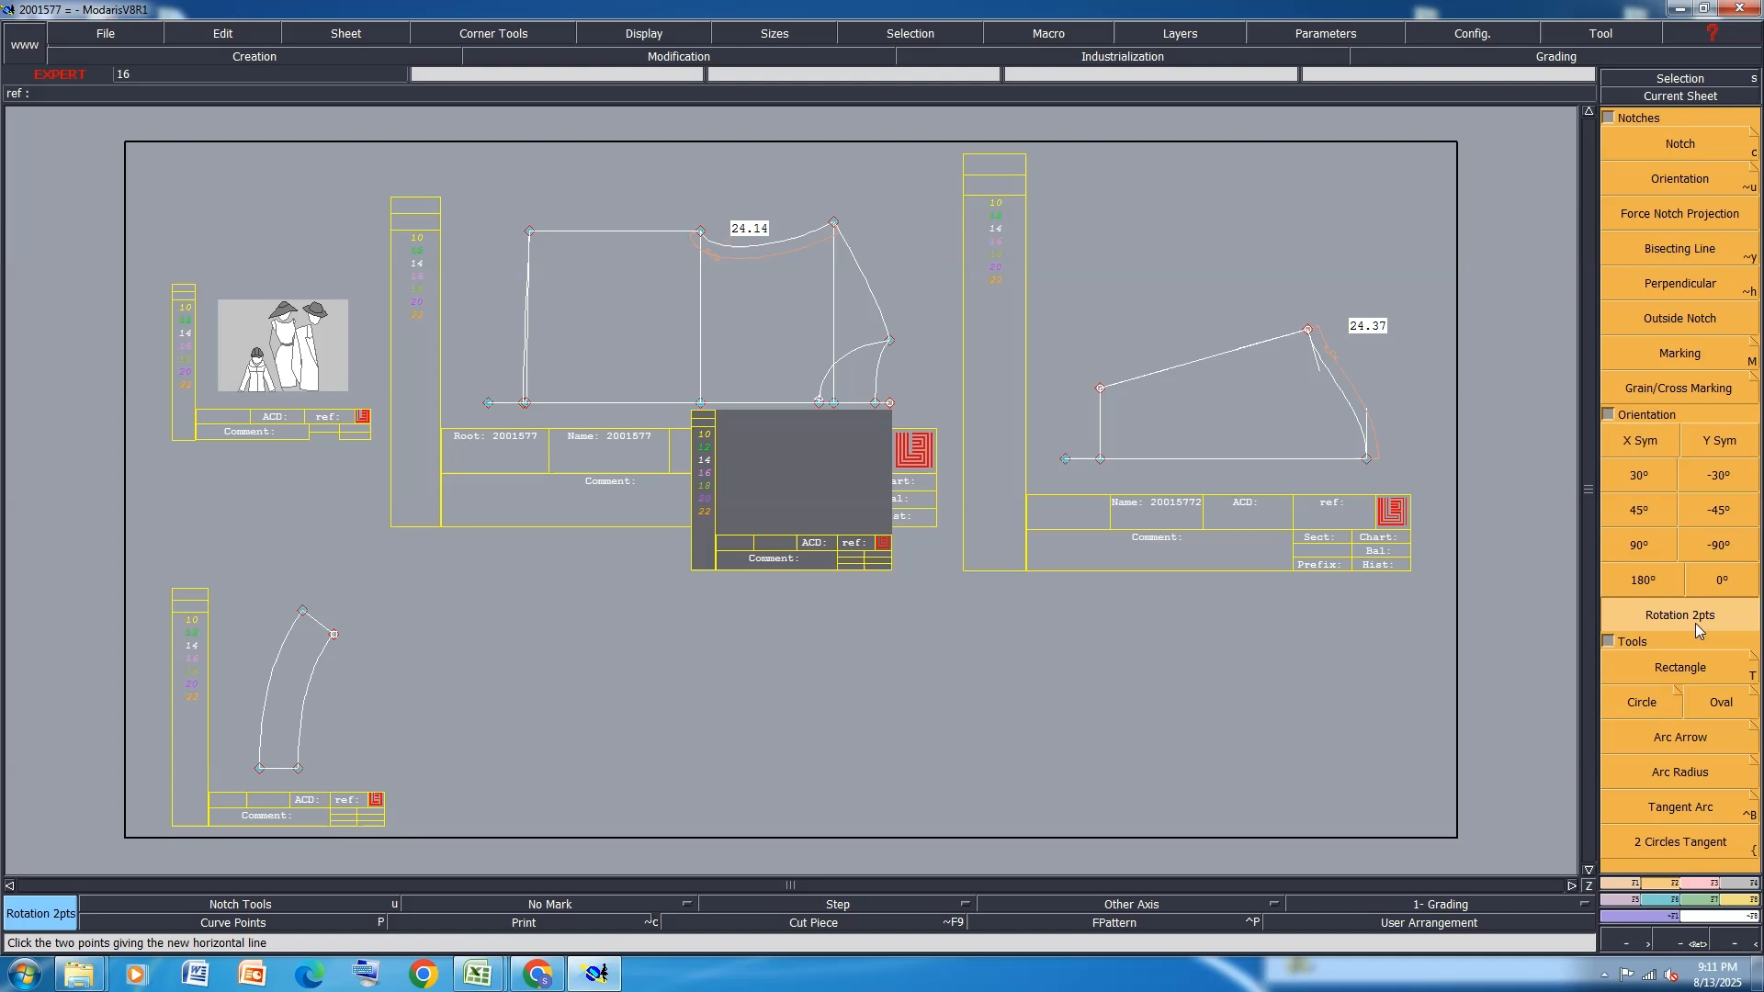
Draw a rectangle 6 cm wide and 113 cm high on the new blank sheet
left_click(1685, 671)
left_click(854, 455)
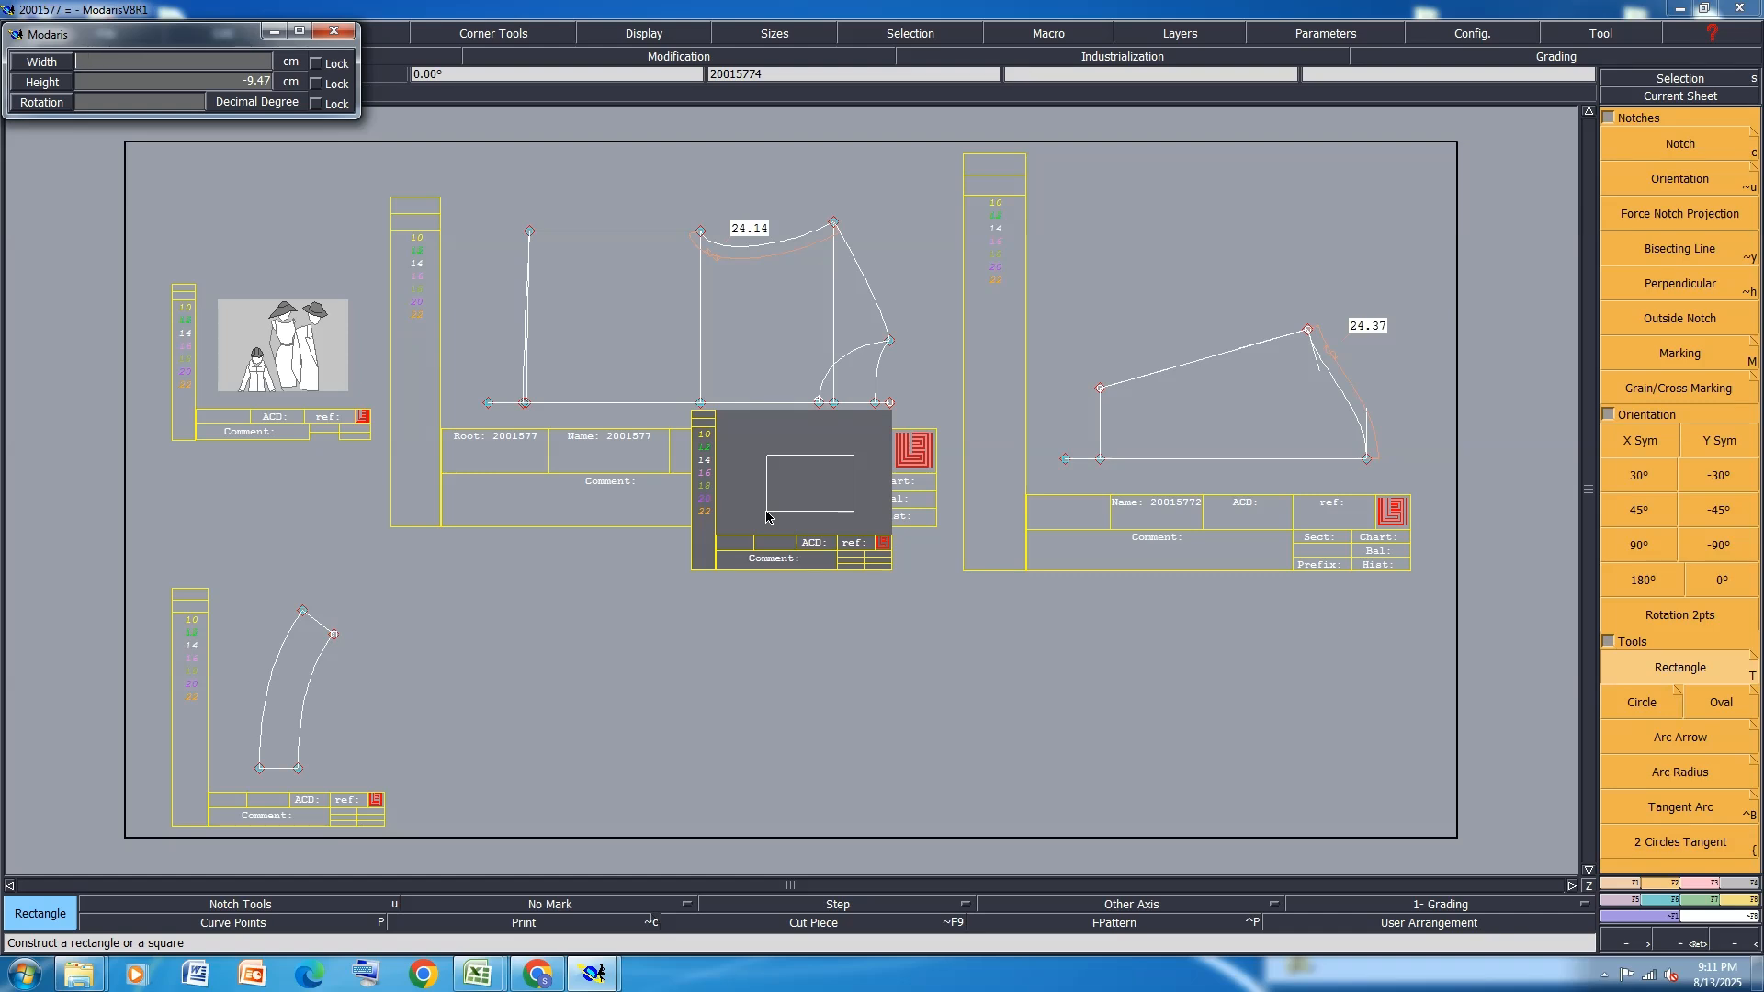
type("6")
key("Return")
type("113")
key("Return")
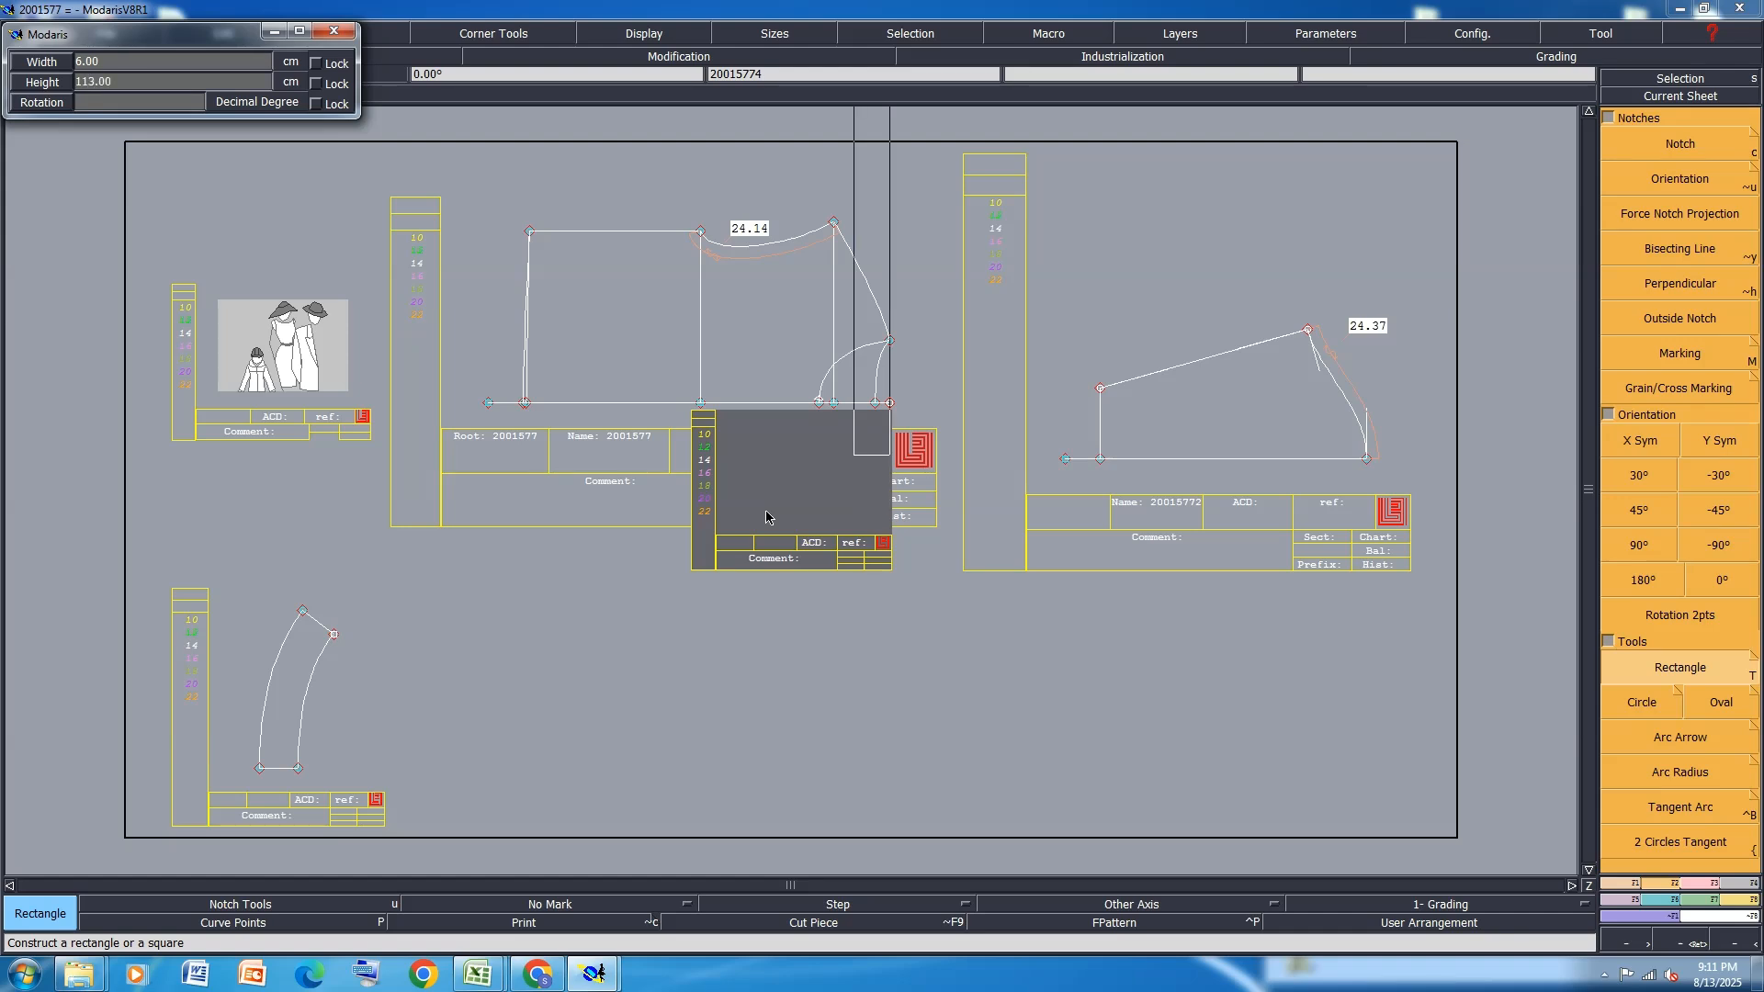
left_click(766, 517)
Rearrange all the sheets to fit the hem band and save the model
key("j")
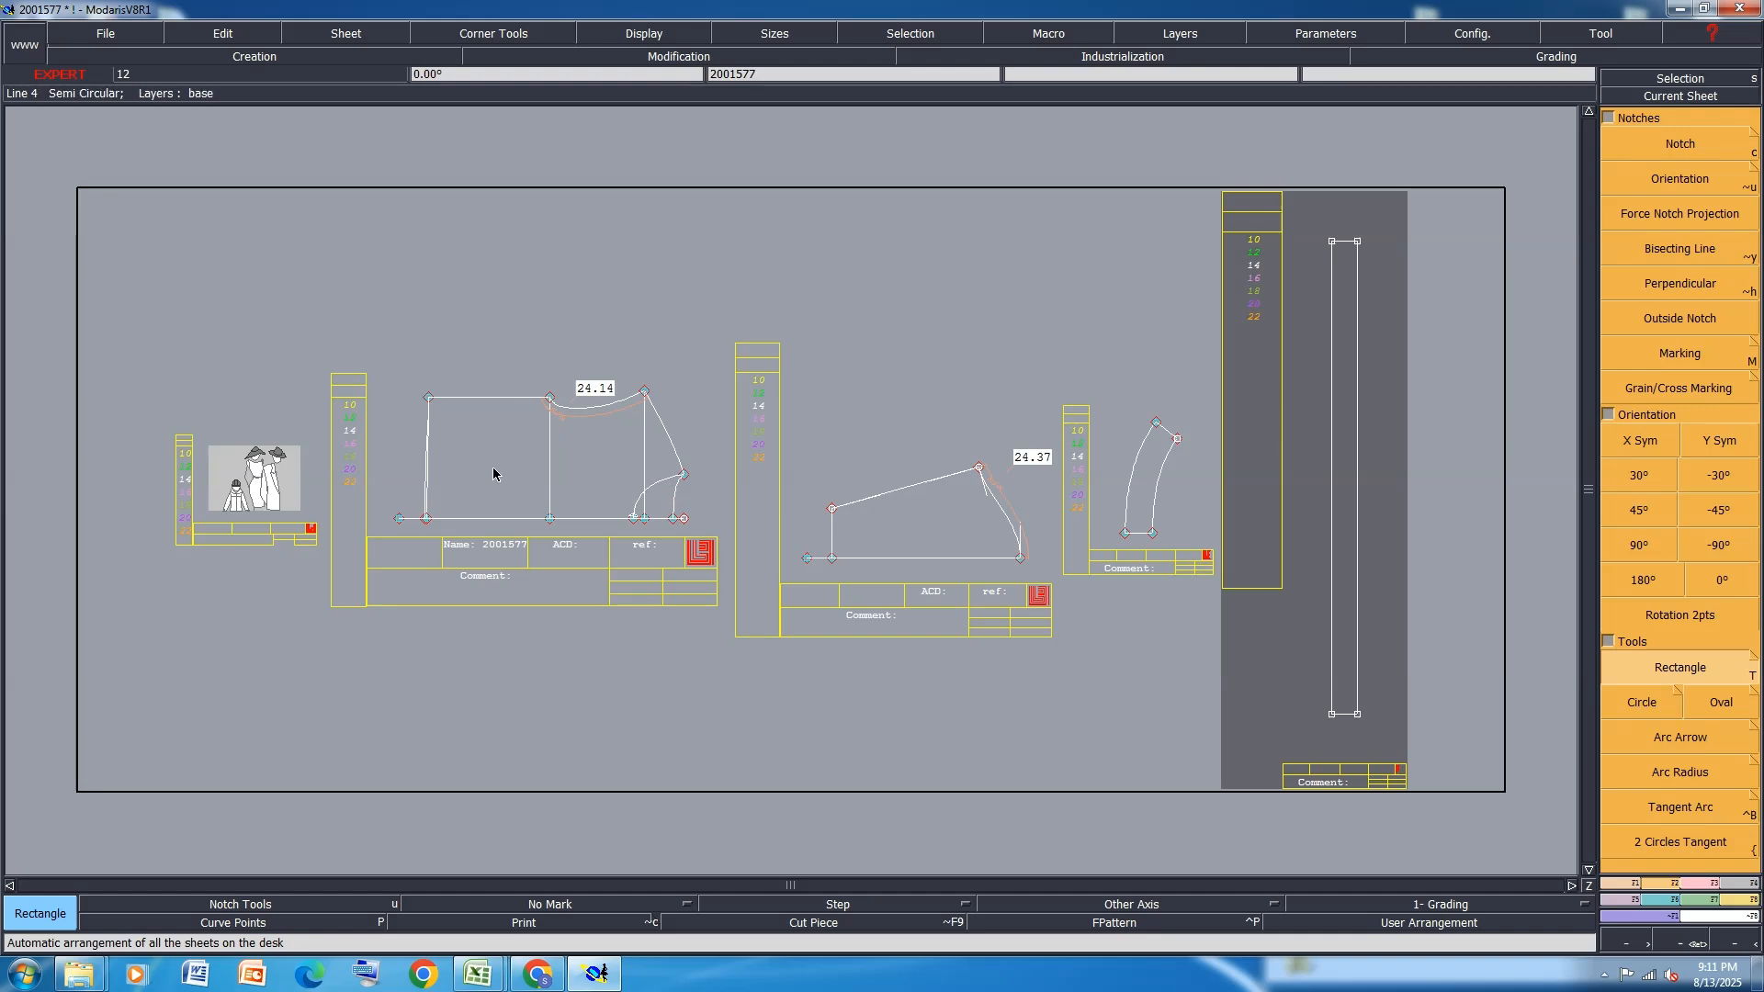
key("ctrl+s")
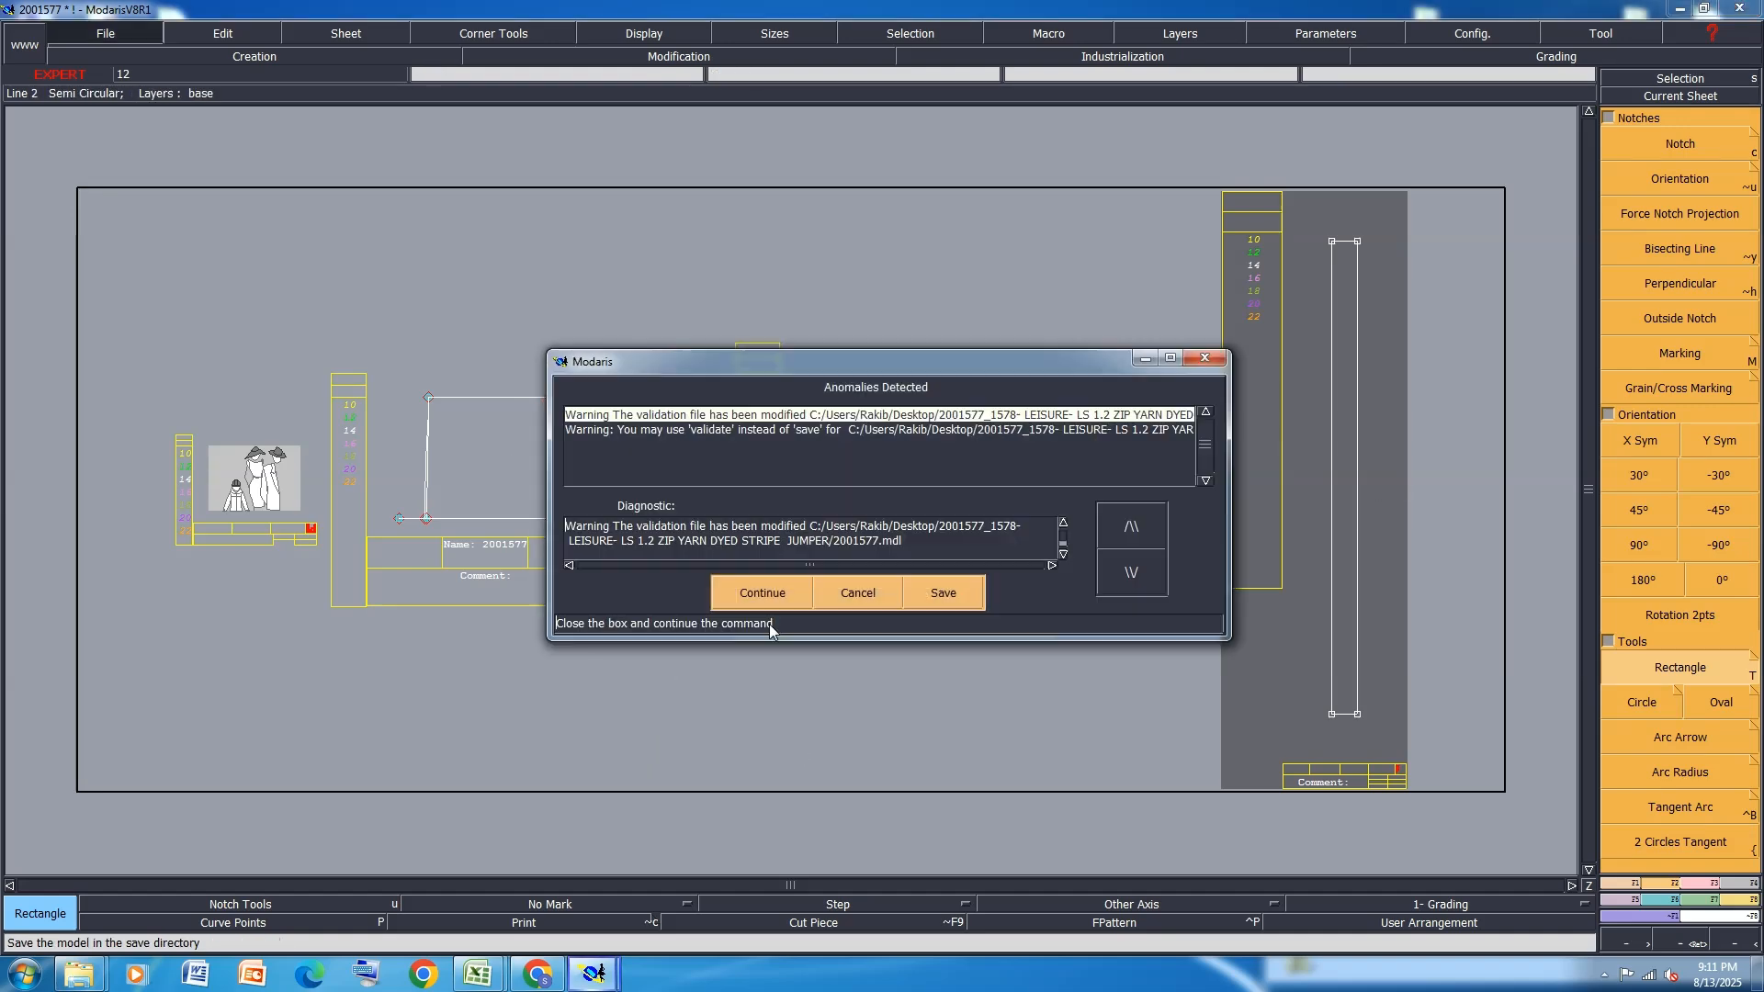
left_click(766, 591)
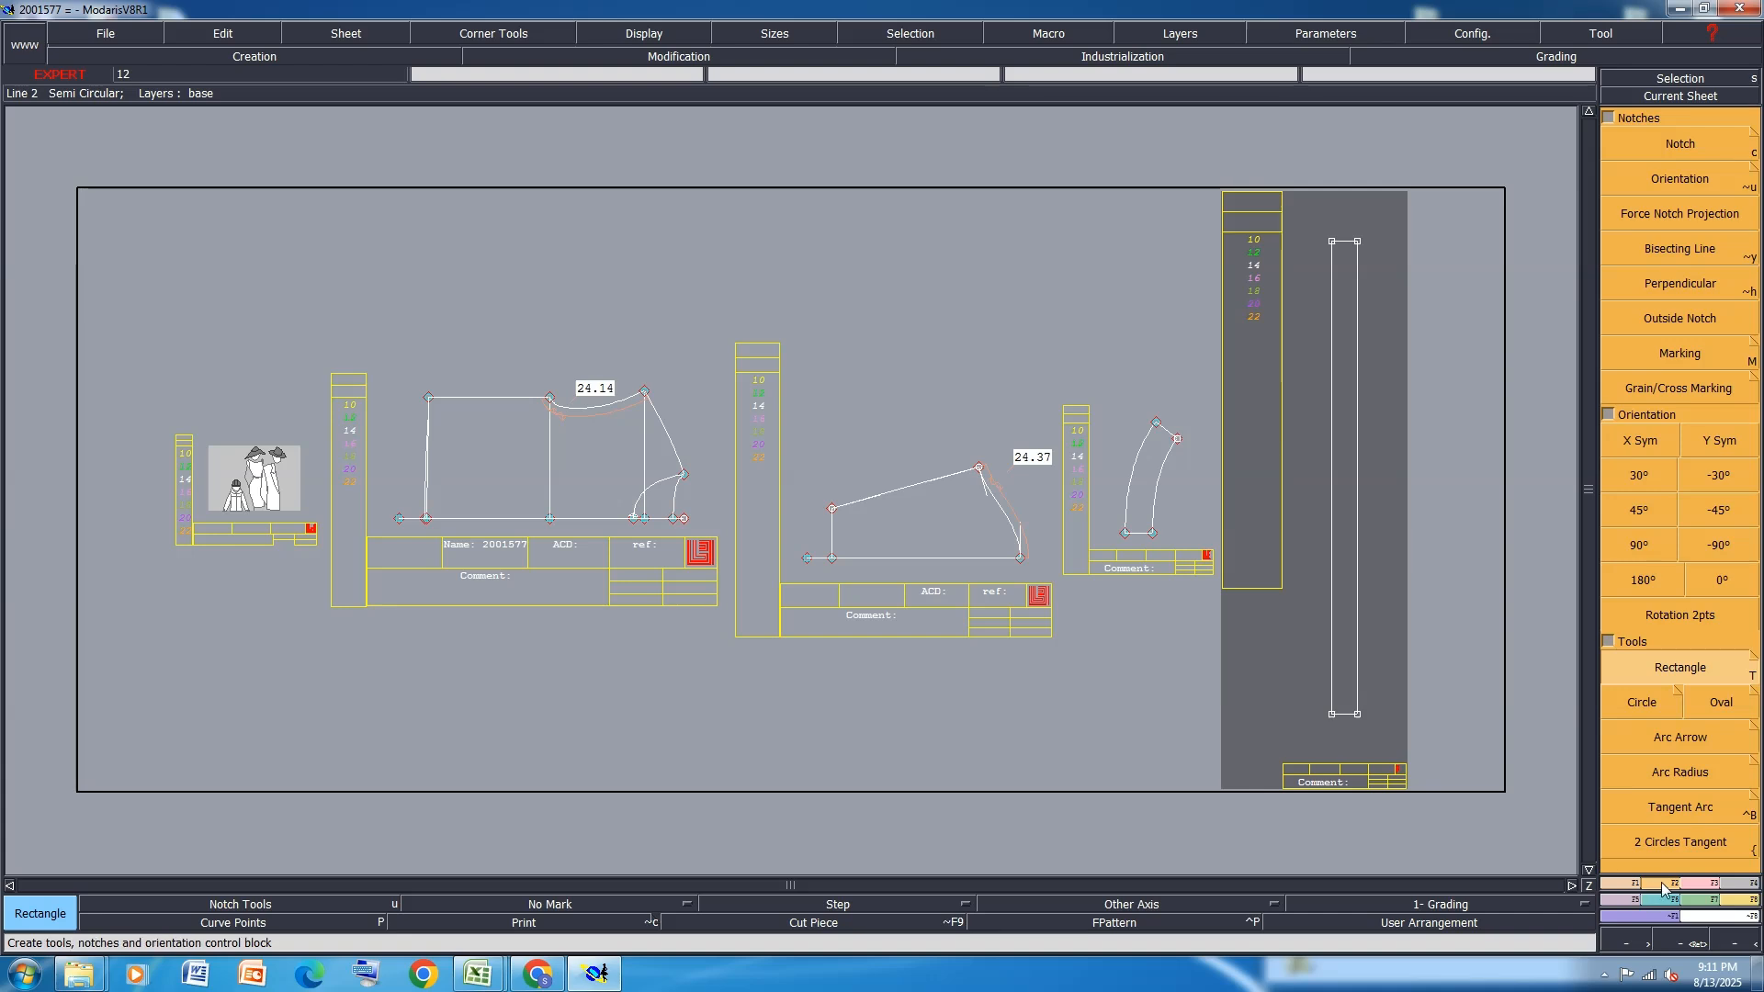
Divide both long sides of the hem band rectangle into 2 equal parts with Sequence Division
left_click(1623, 887)
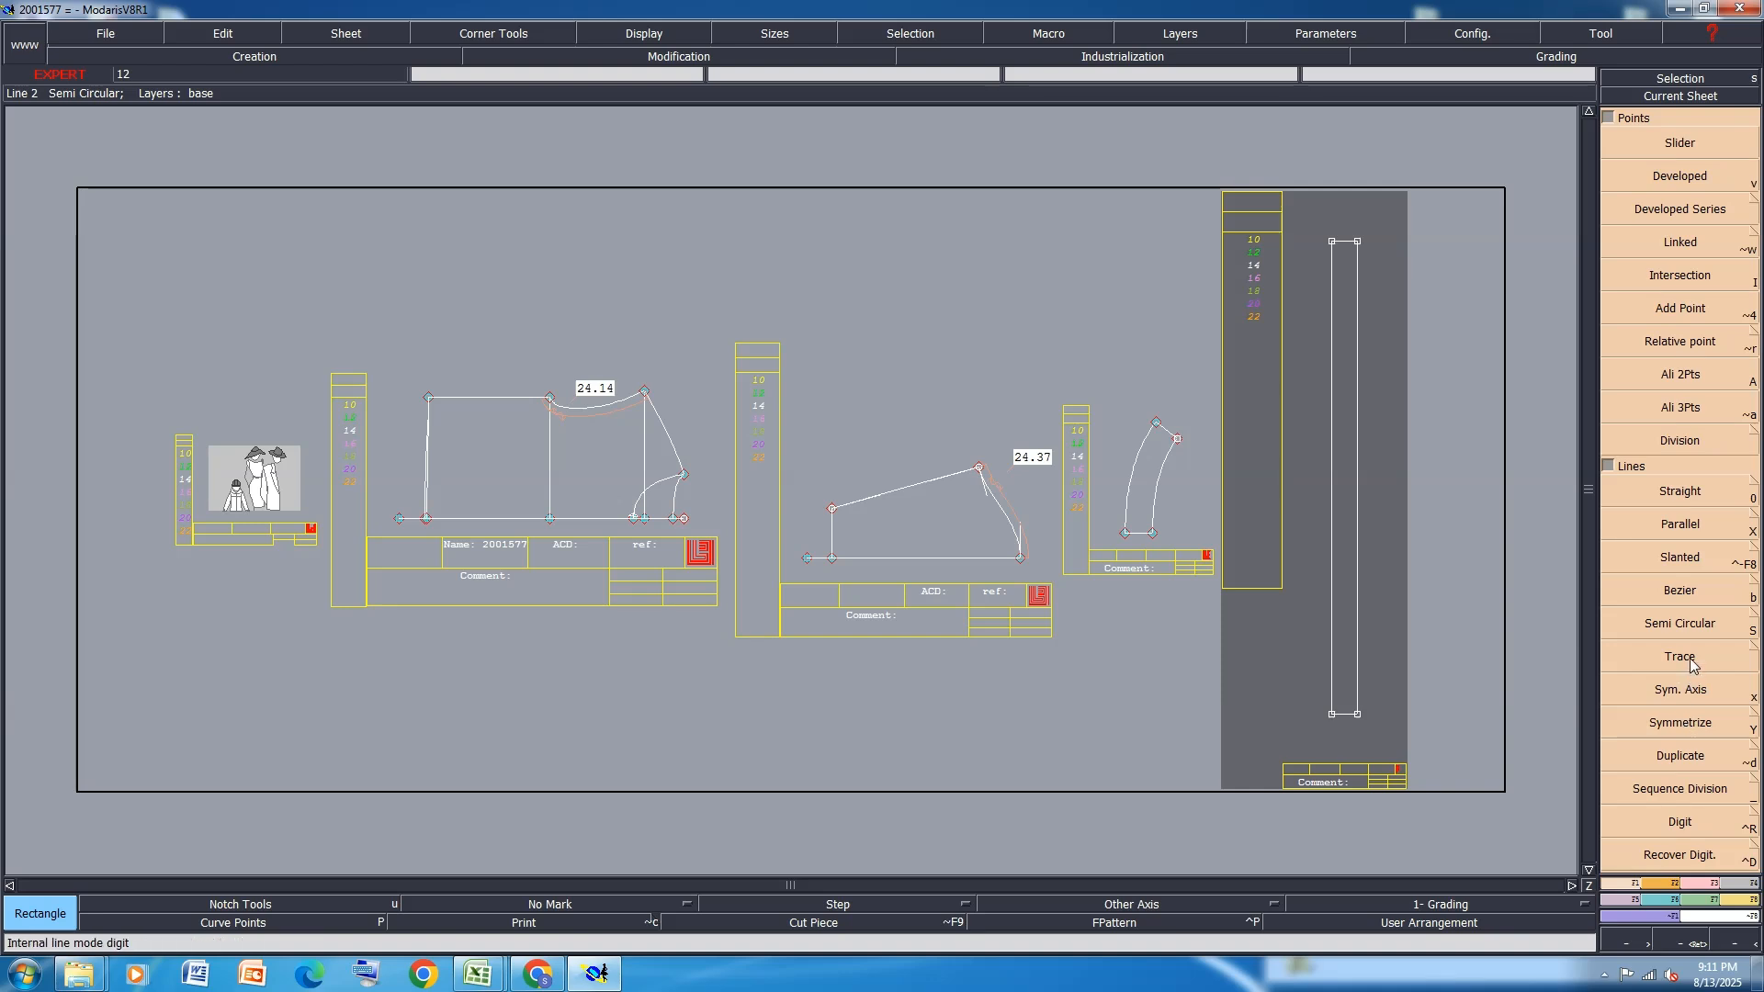
left_click(1687, 790)
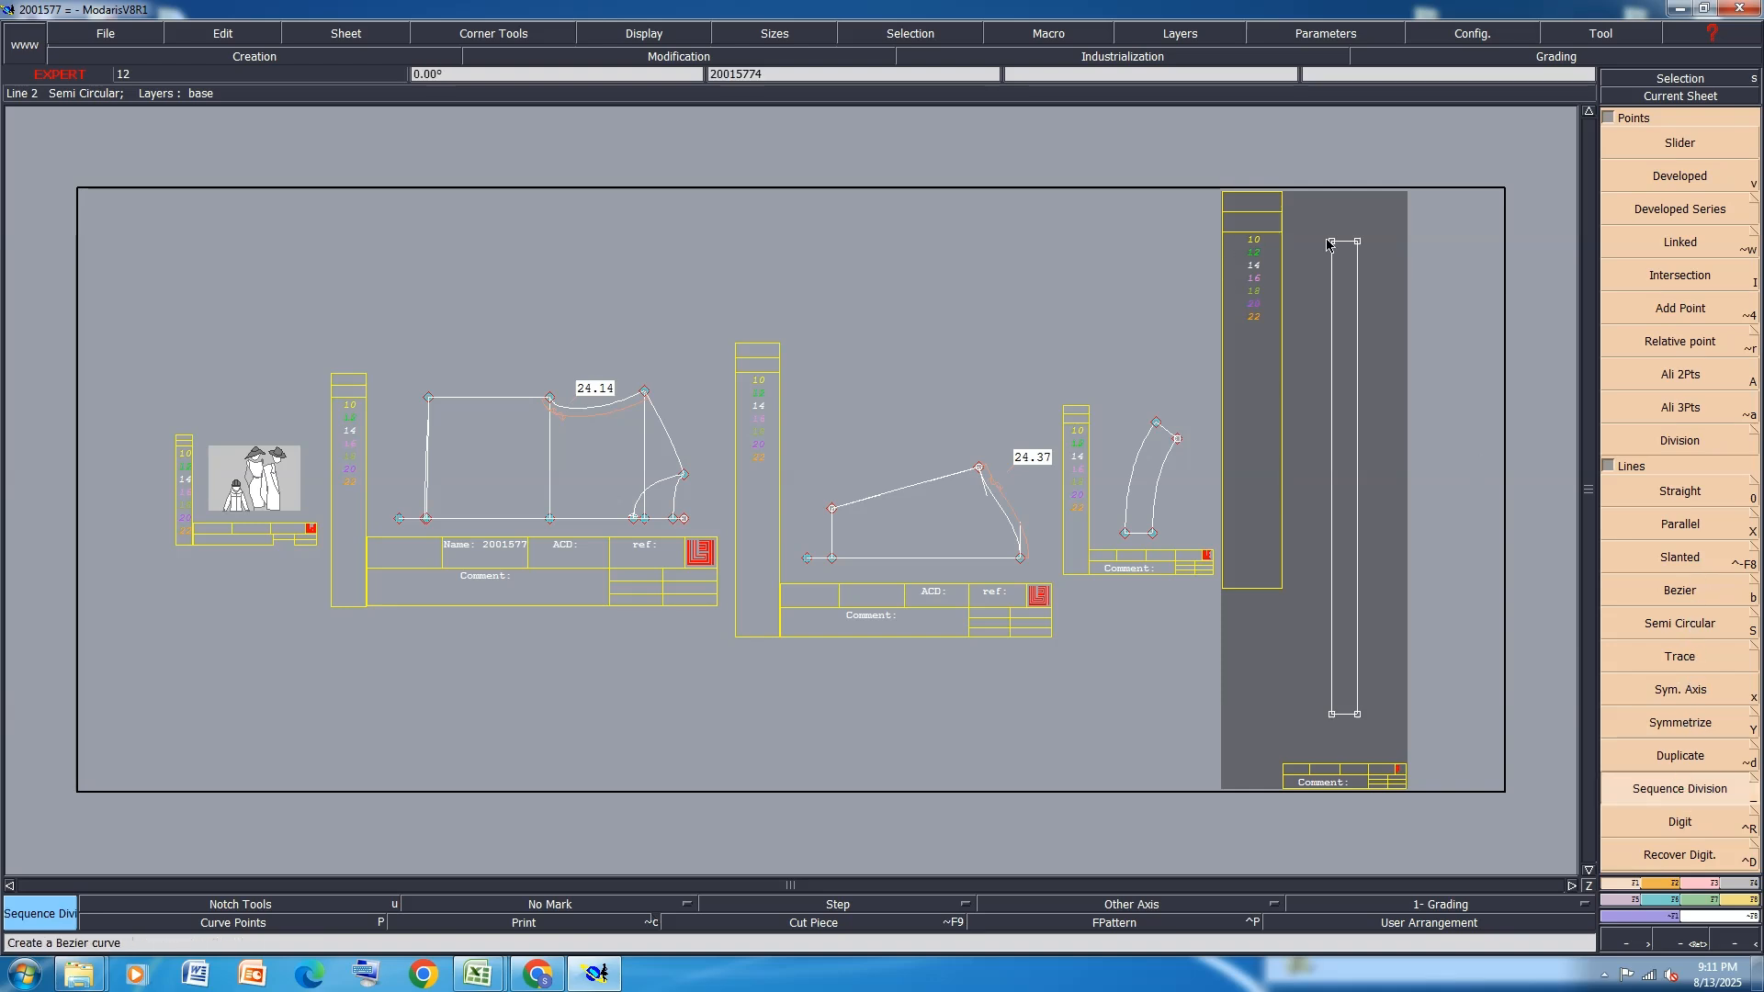
left_click(1331, 241)
left_click(1333, 715)
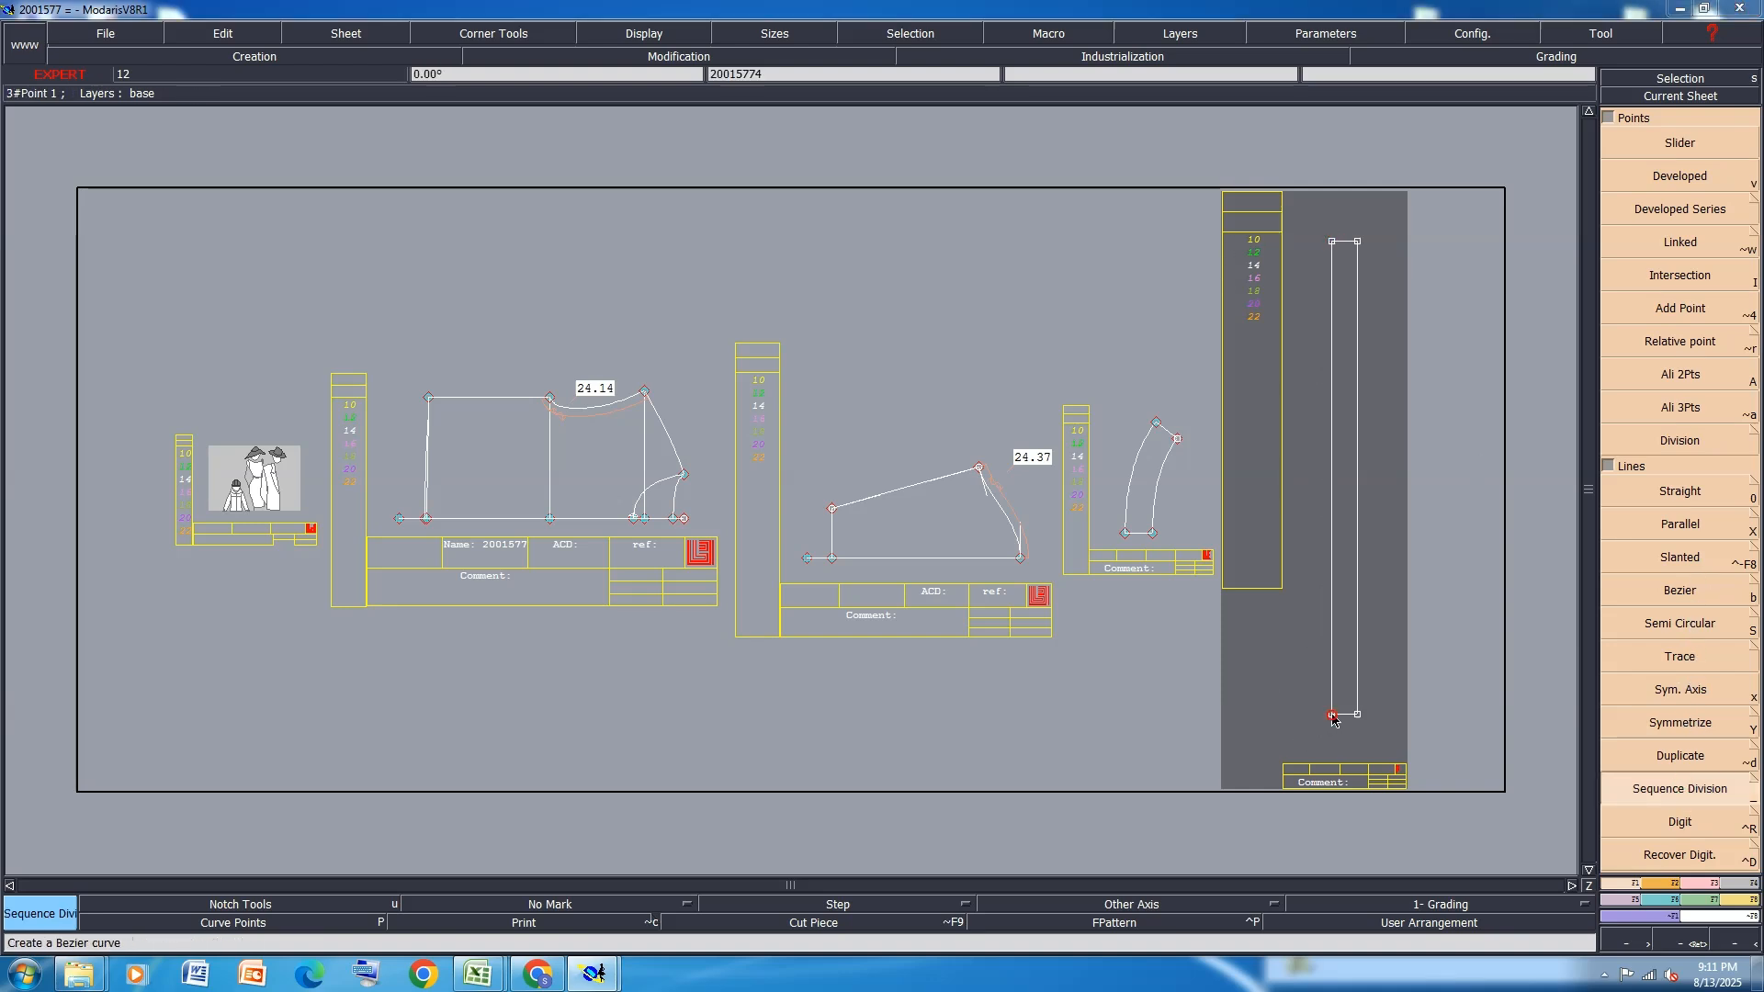
key("Return")
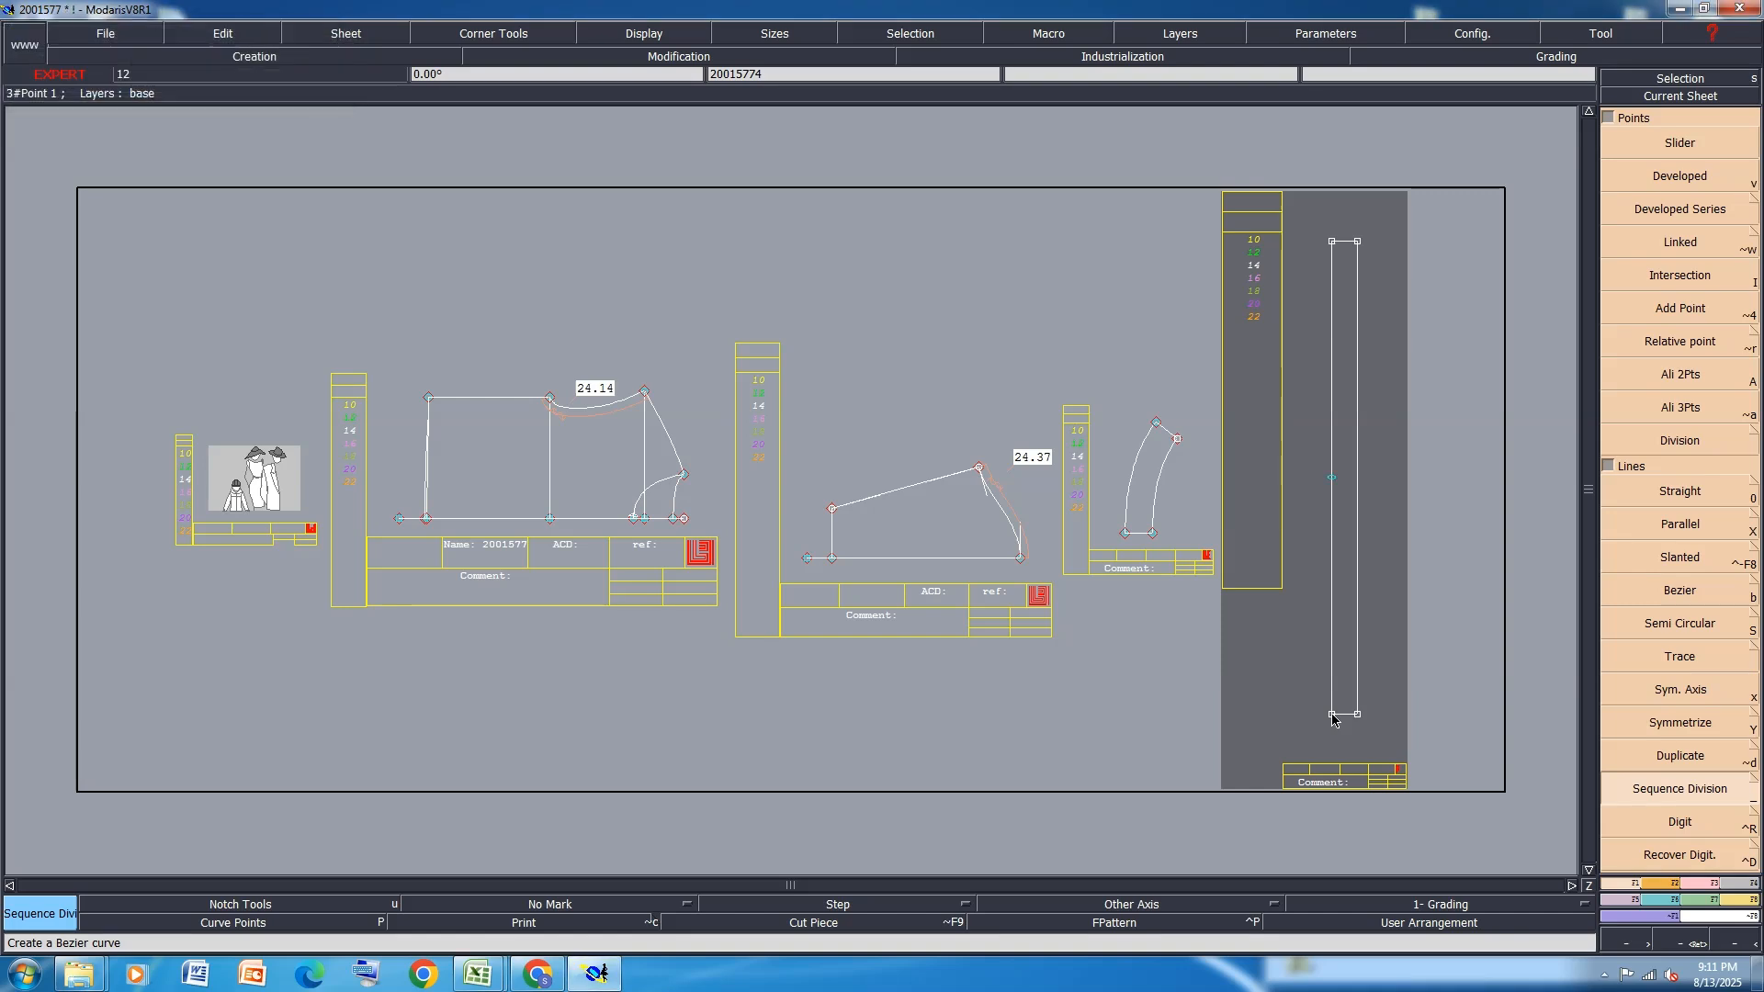
left_click(1358, 242)
left_click(1359, 716)
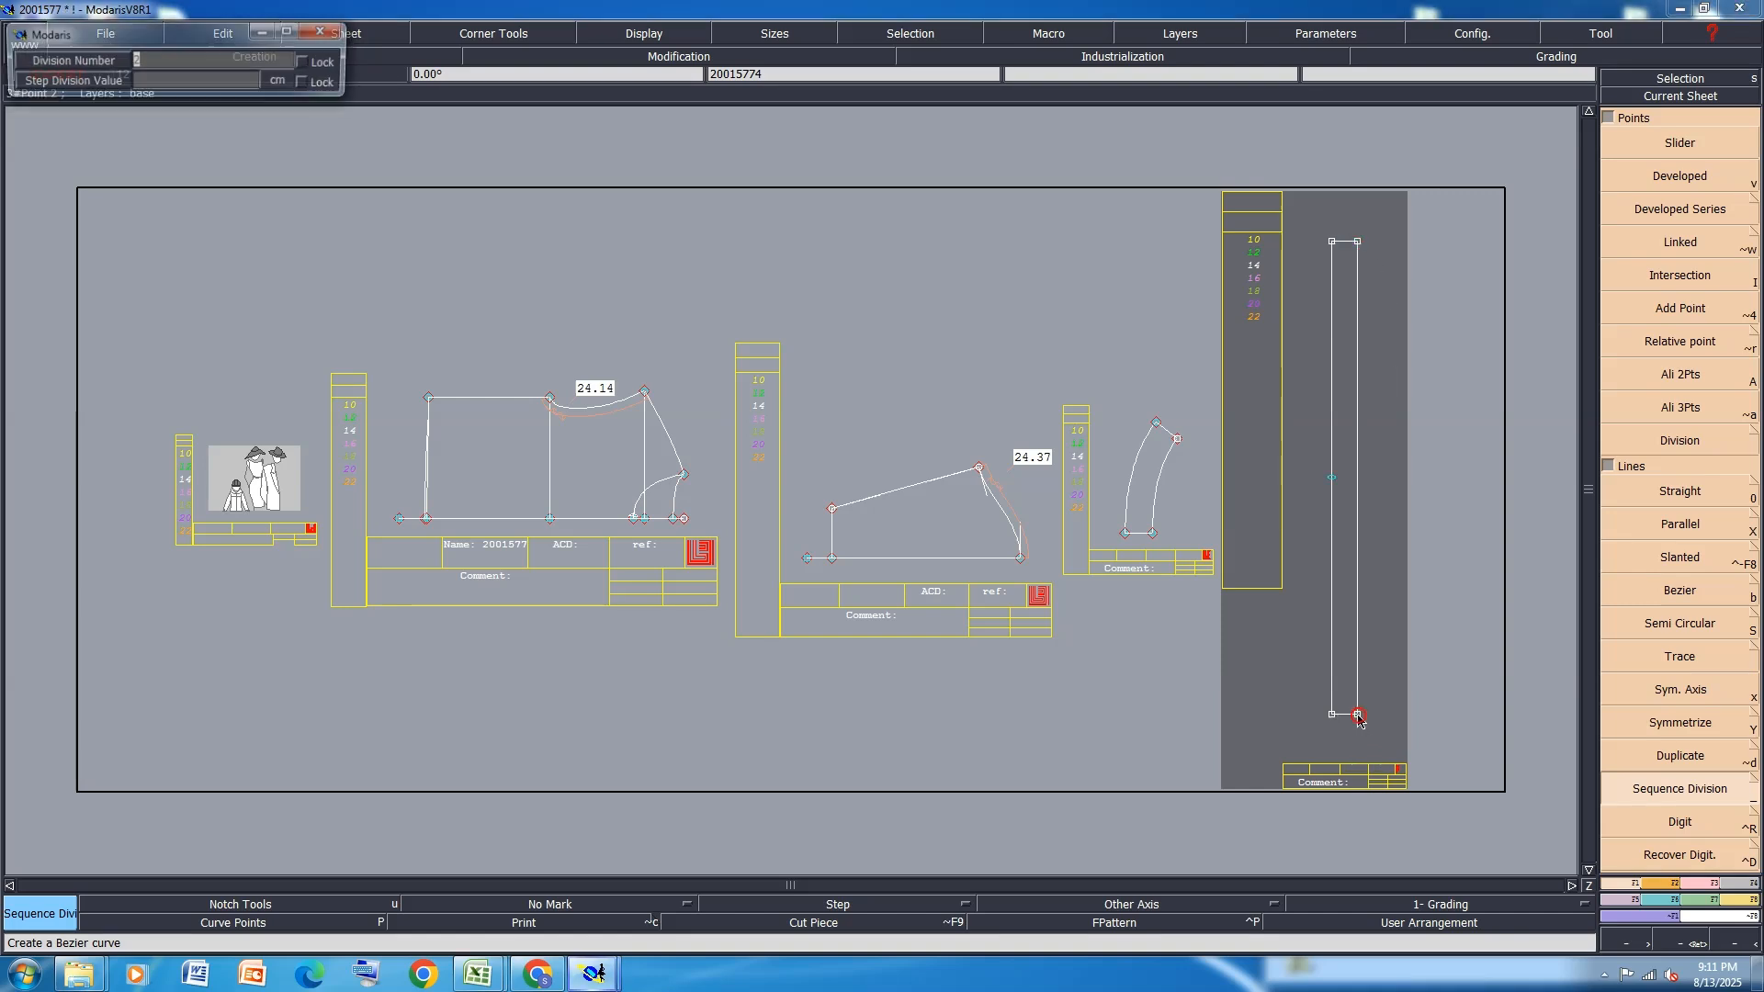
key("Return")
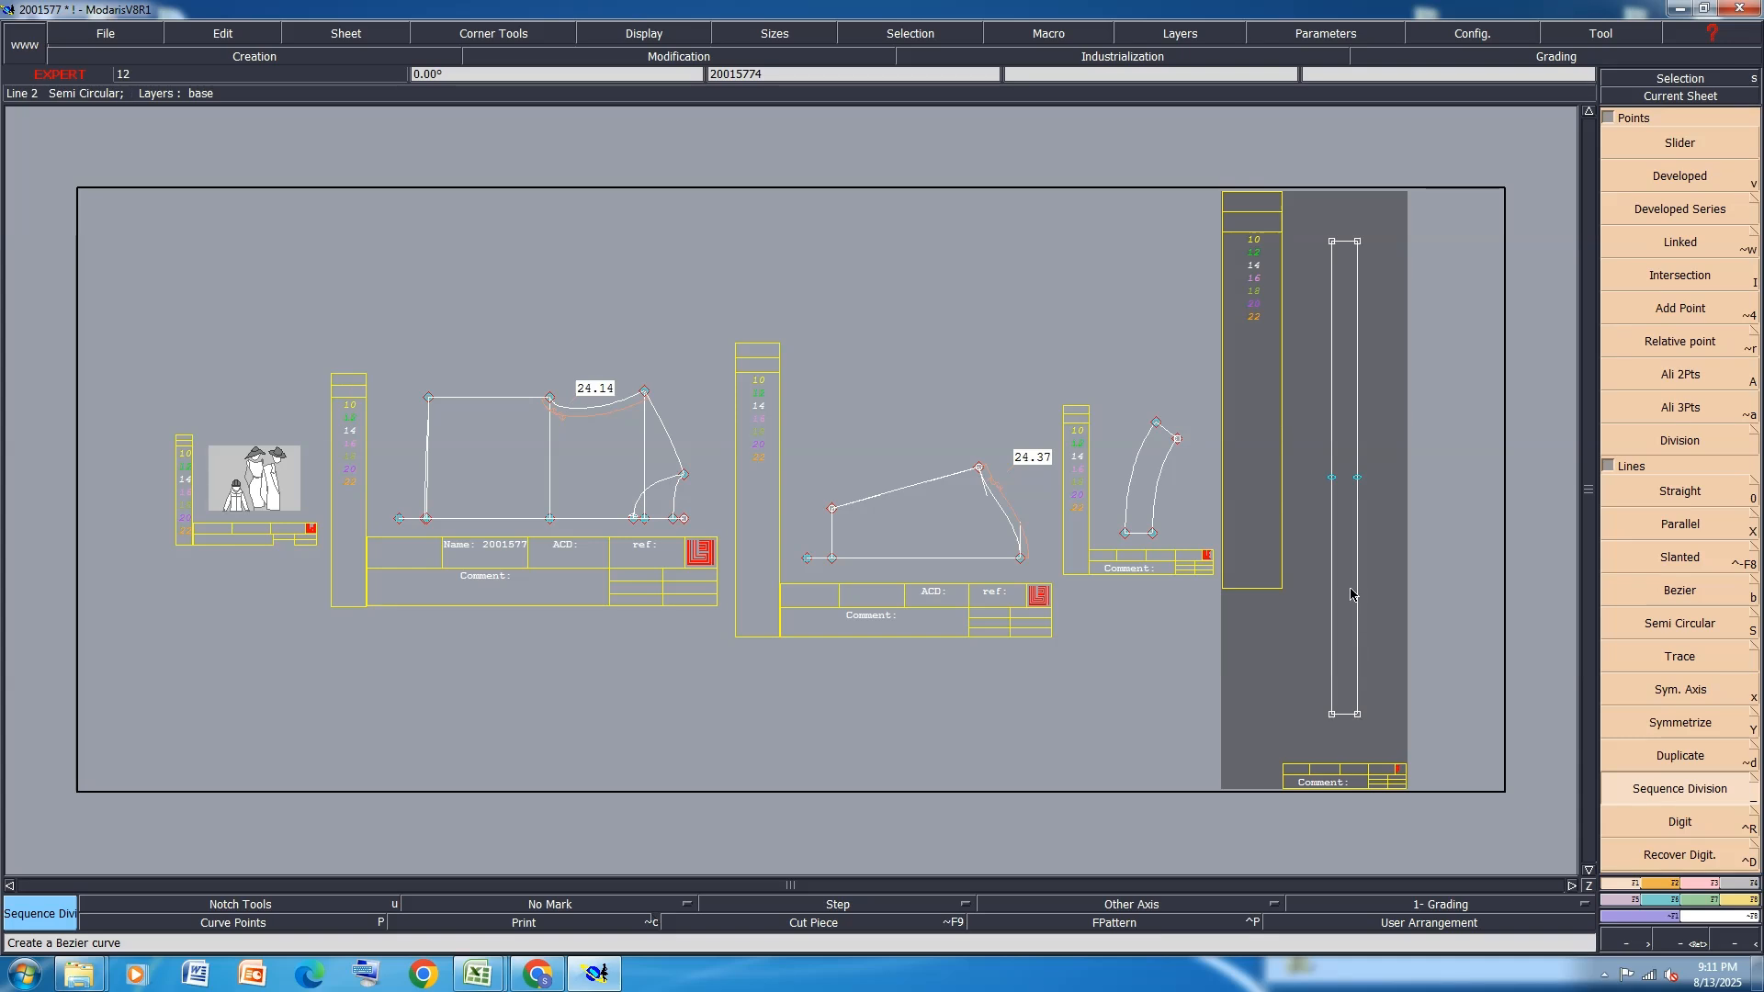
Insert the midpoints into the hem band's long sides and delete the two lower corner points to halve the band
key("i")
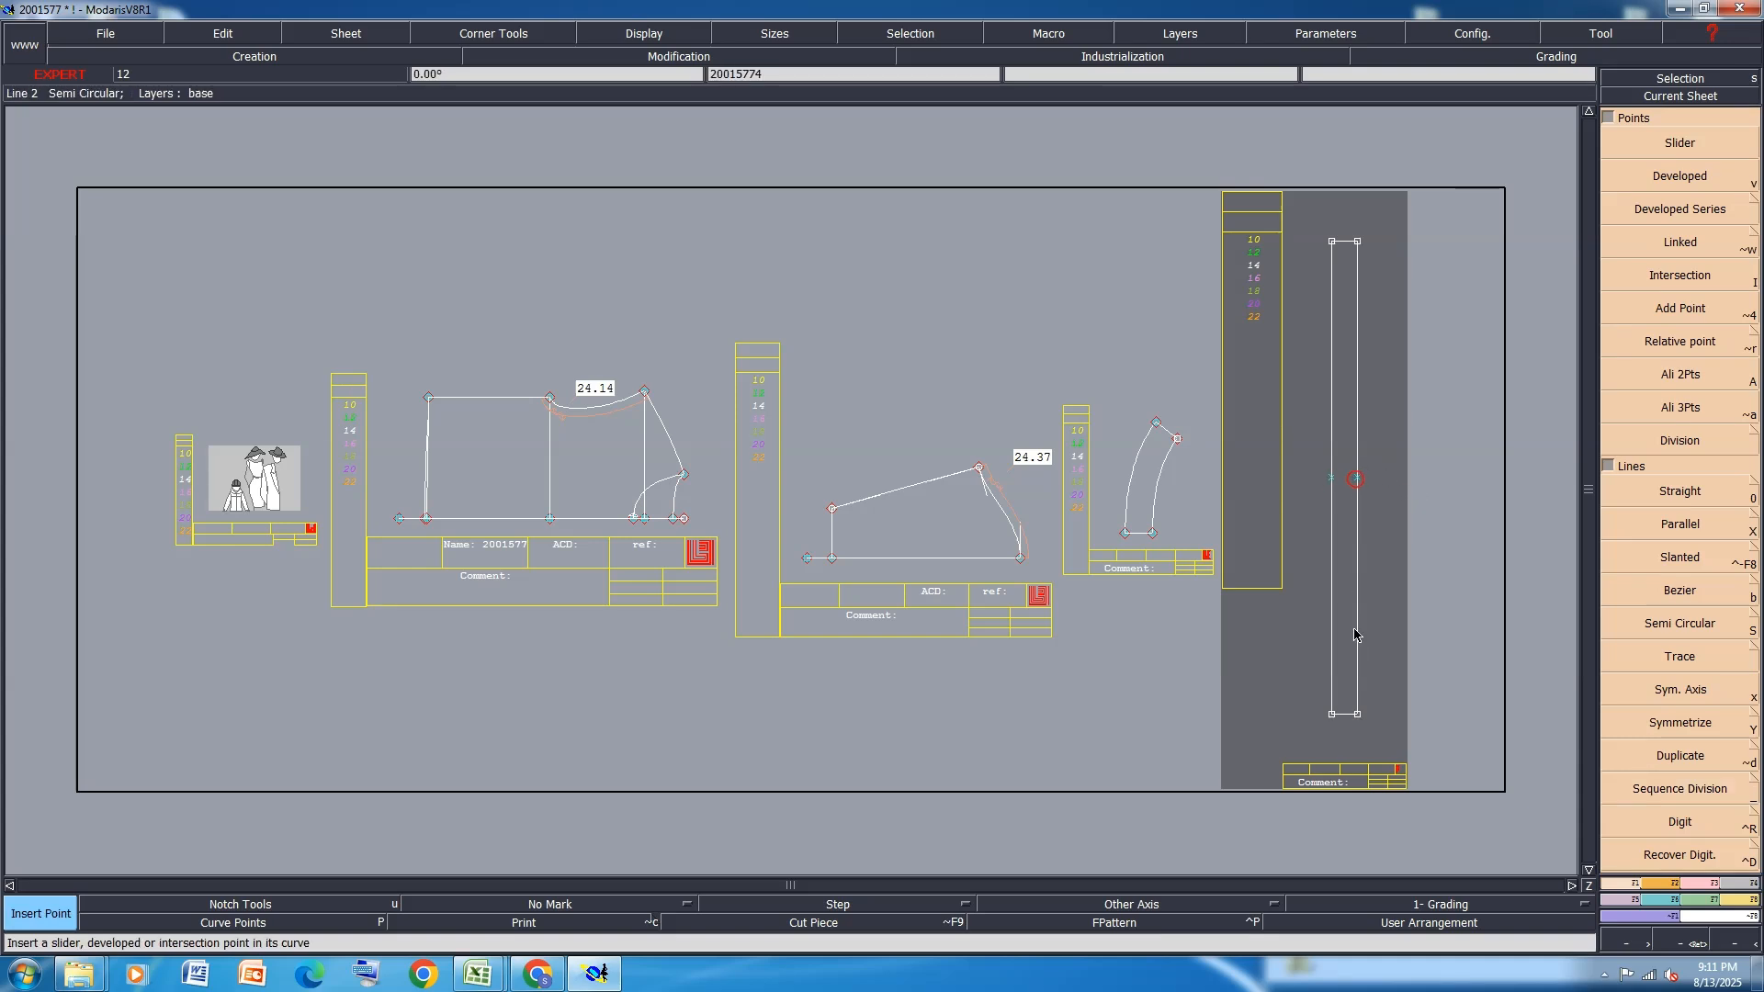
key("Delete")
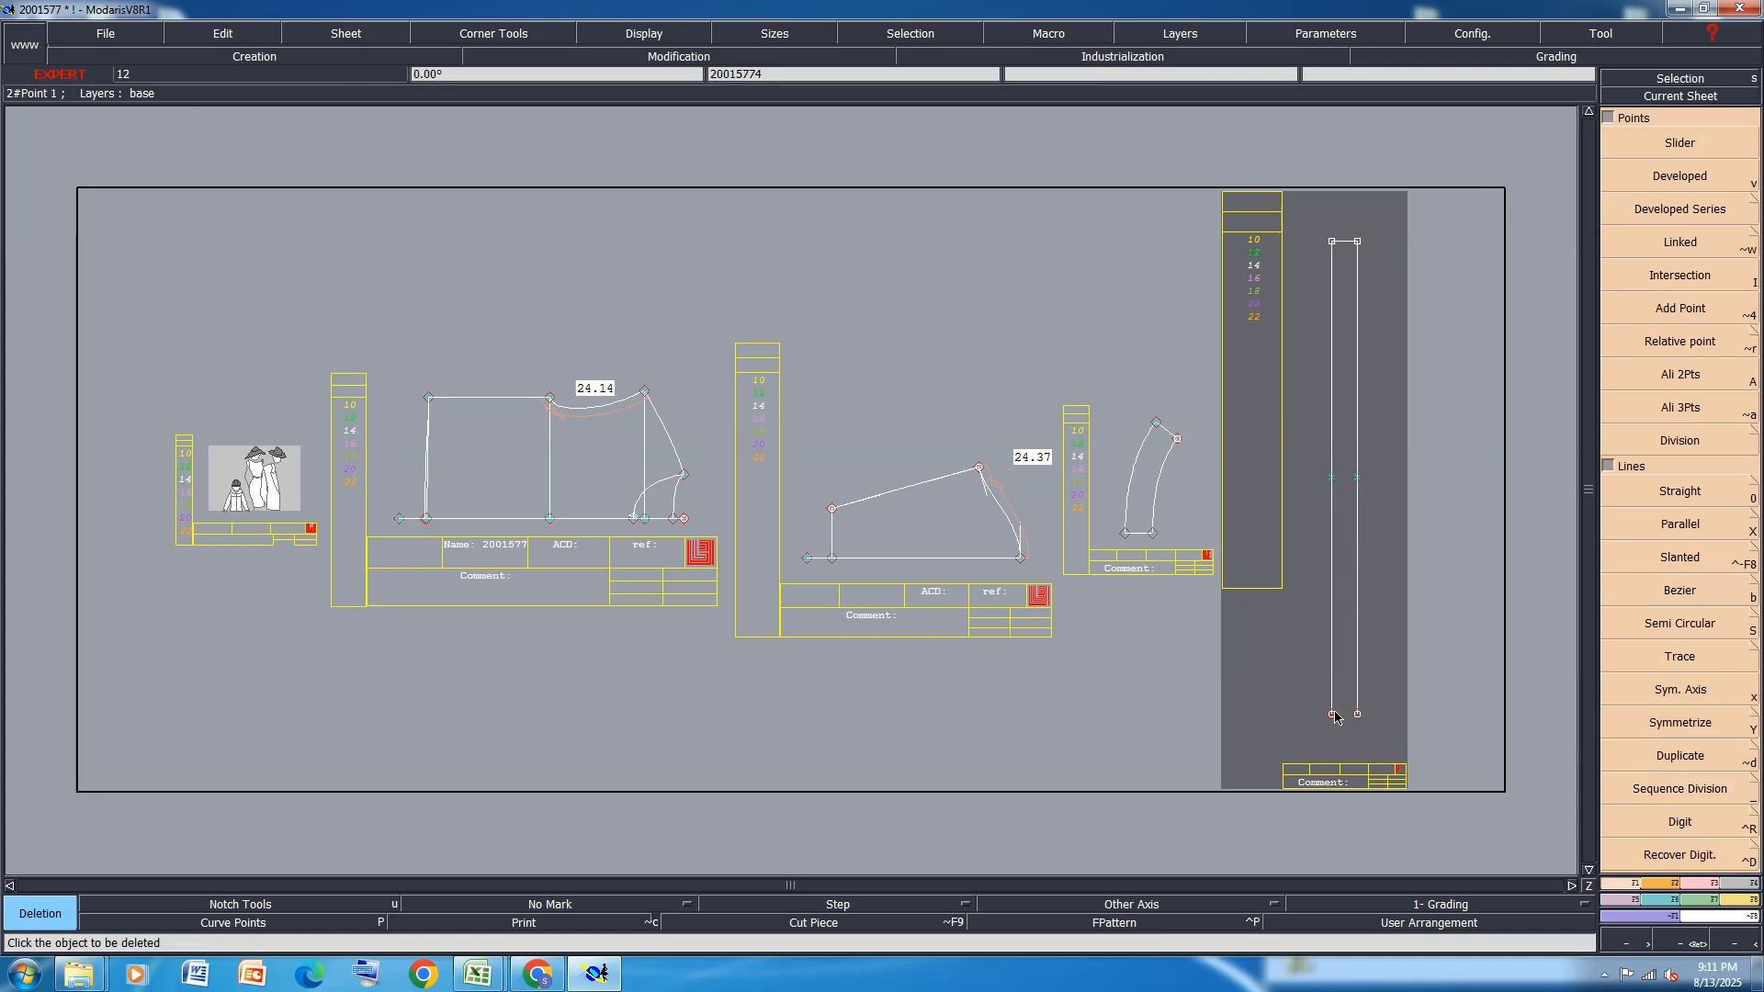
left_click(1333, 715)
left_click(1358, 715)
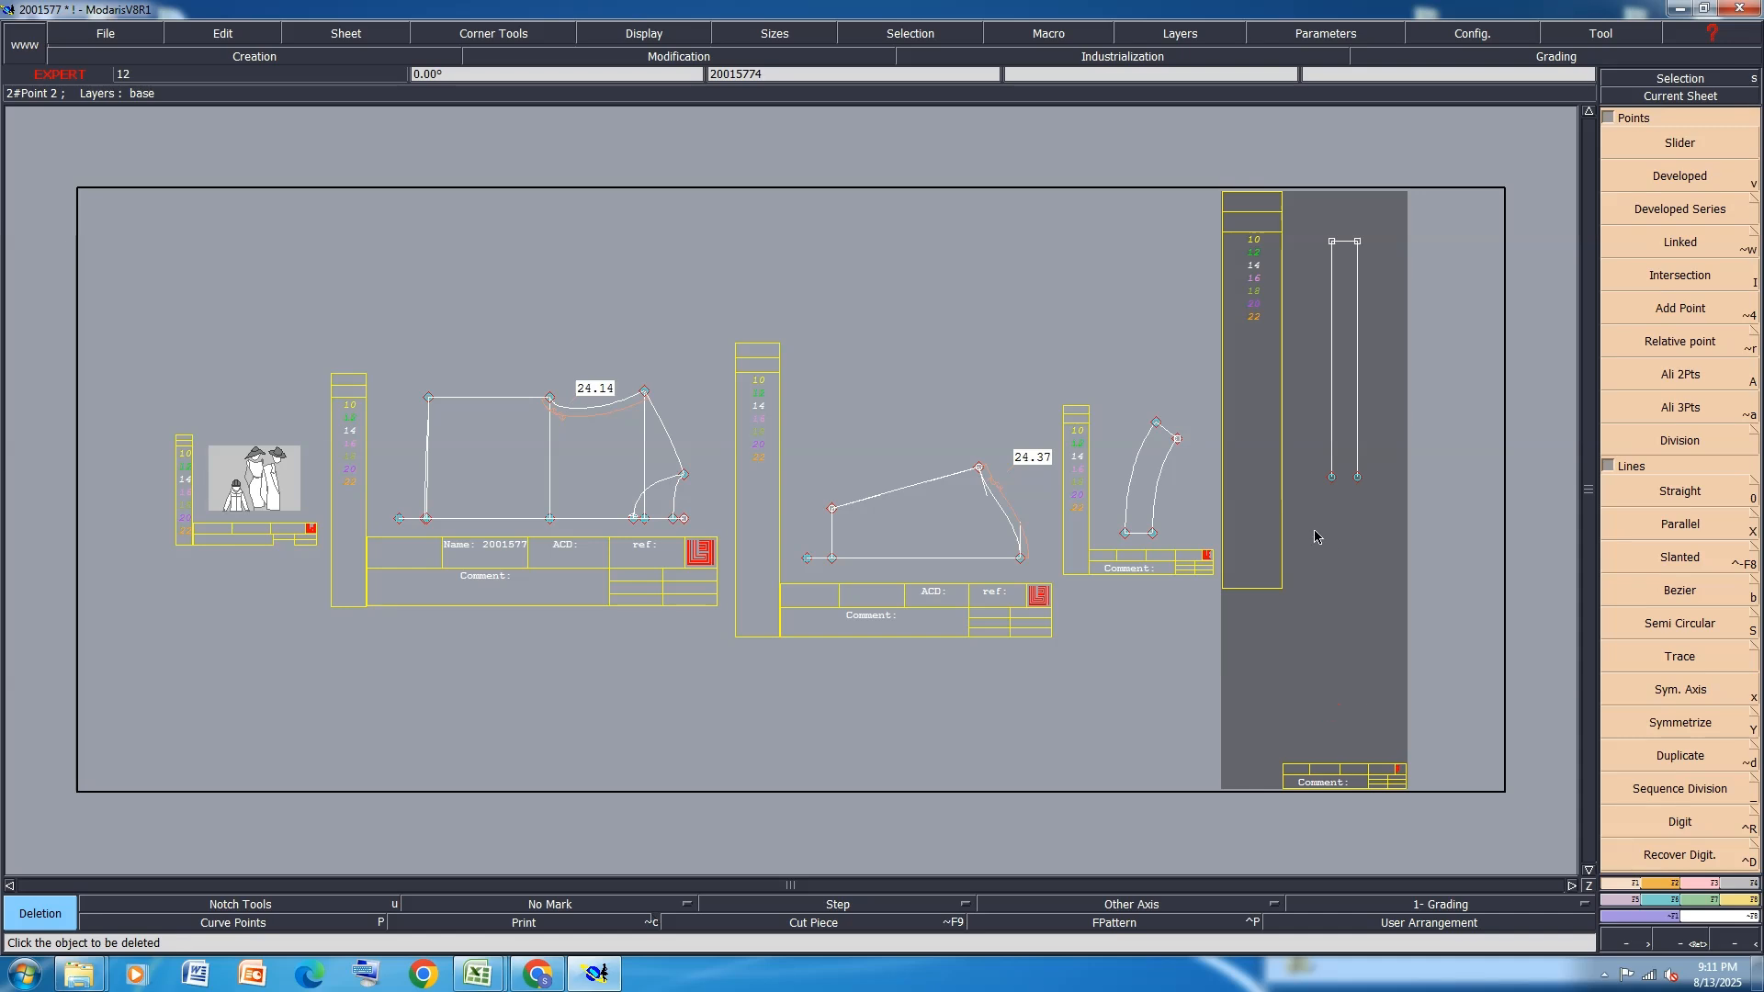
Close the halved hem band with a straight line between its lower end points, then rearrange the sheets and save the model
key("0")
left_click(1333, 477)
left_click(1357, 477)
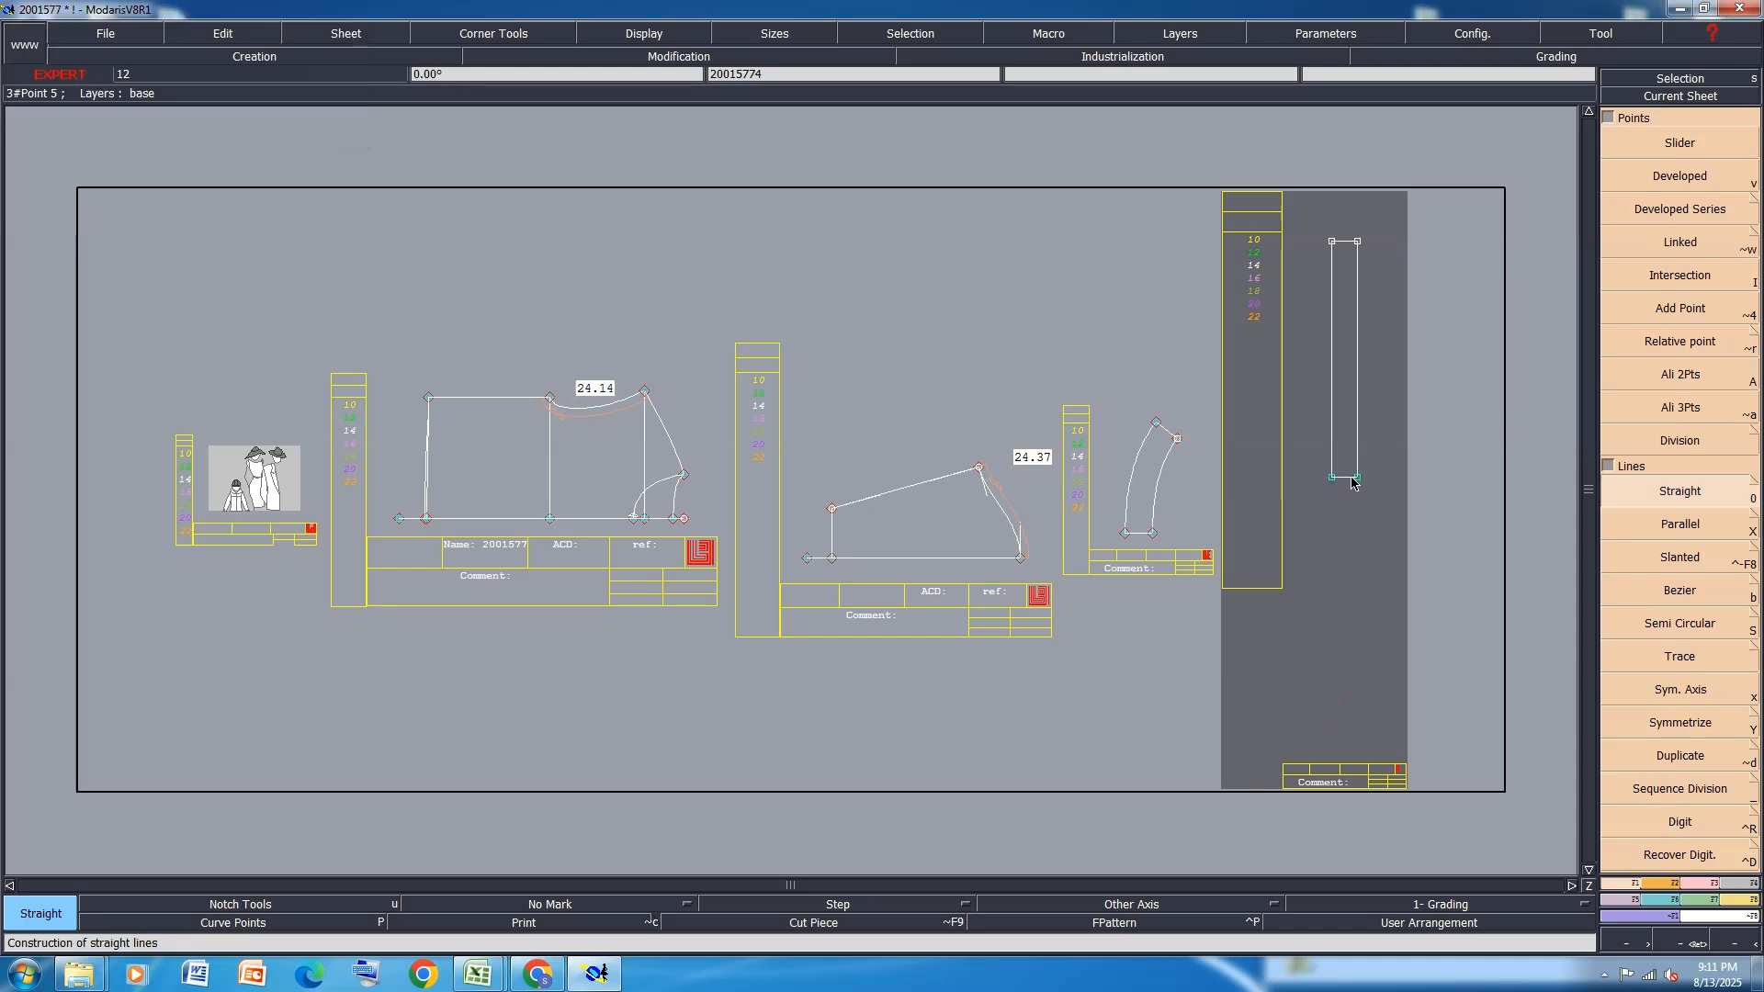
key("shift+a")
key("a")
key("j")
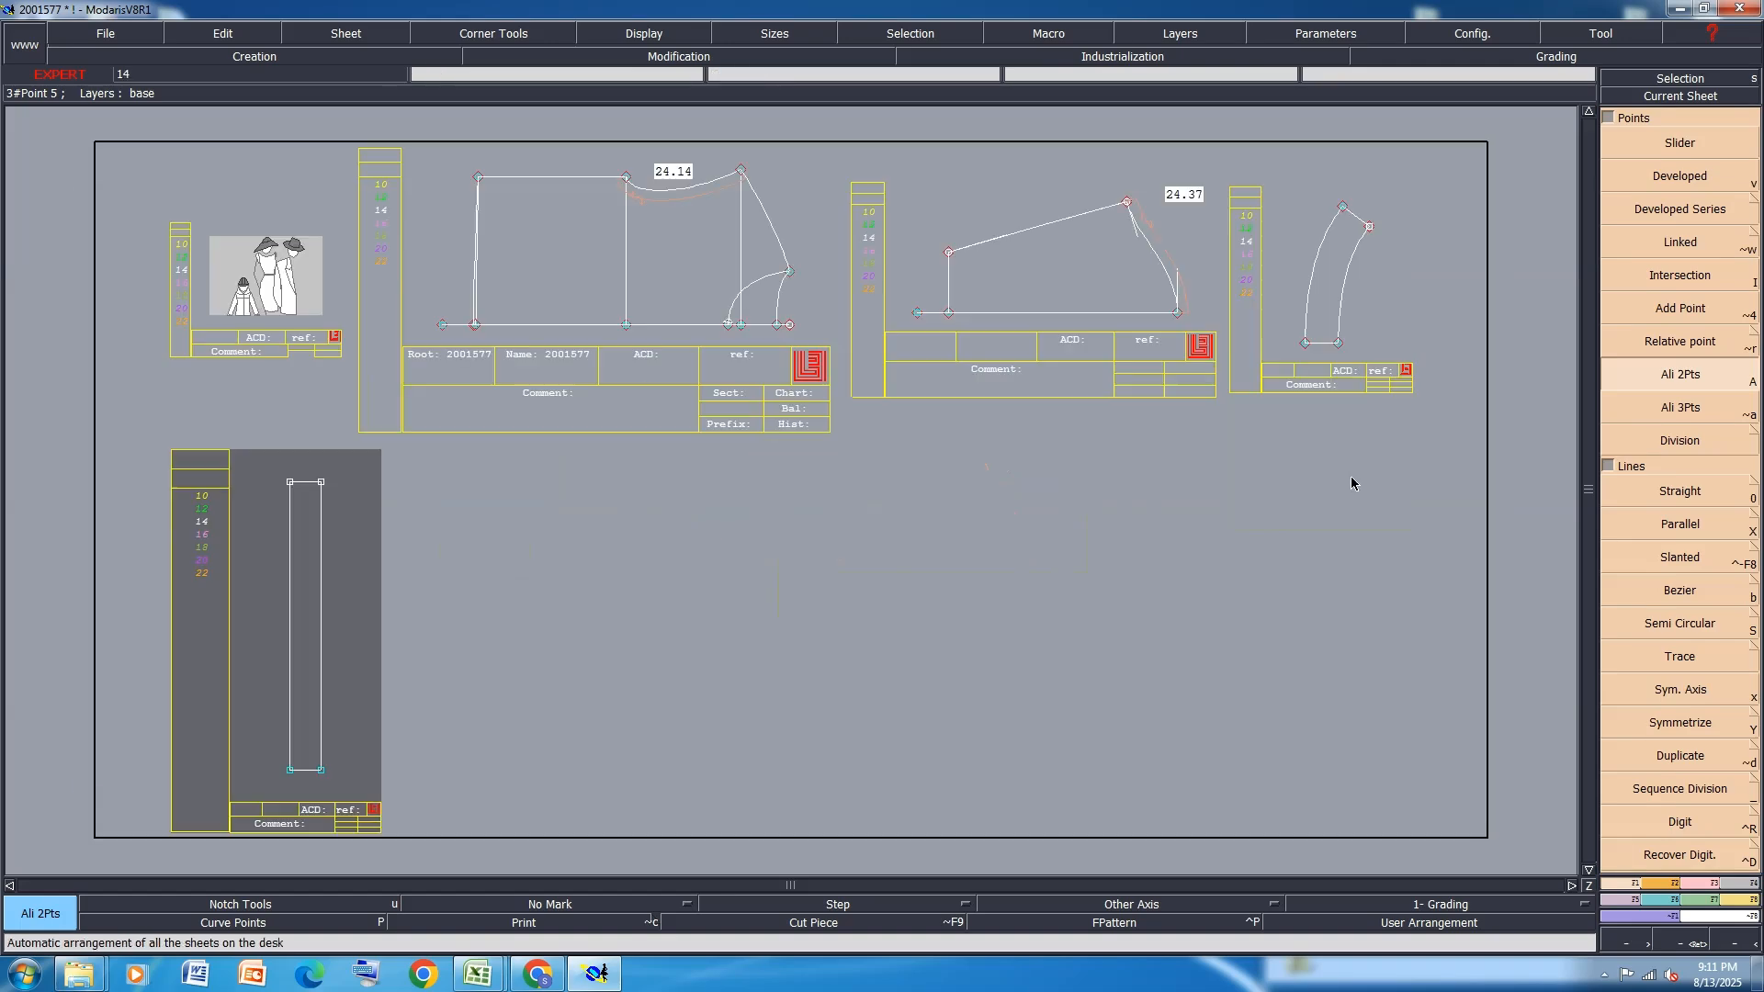
key("ctrl+s")
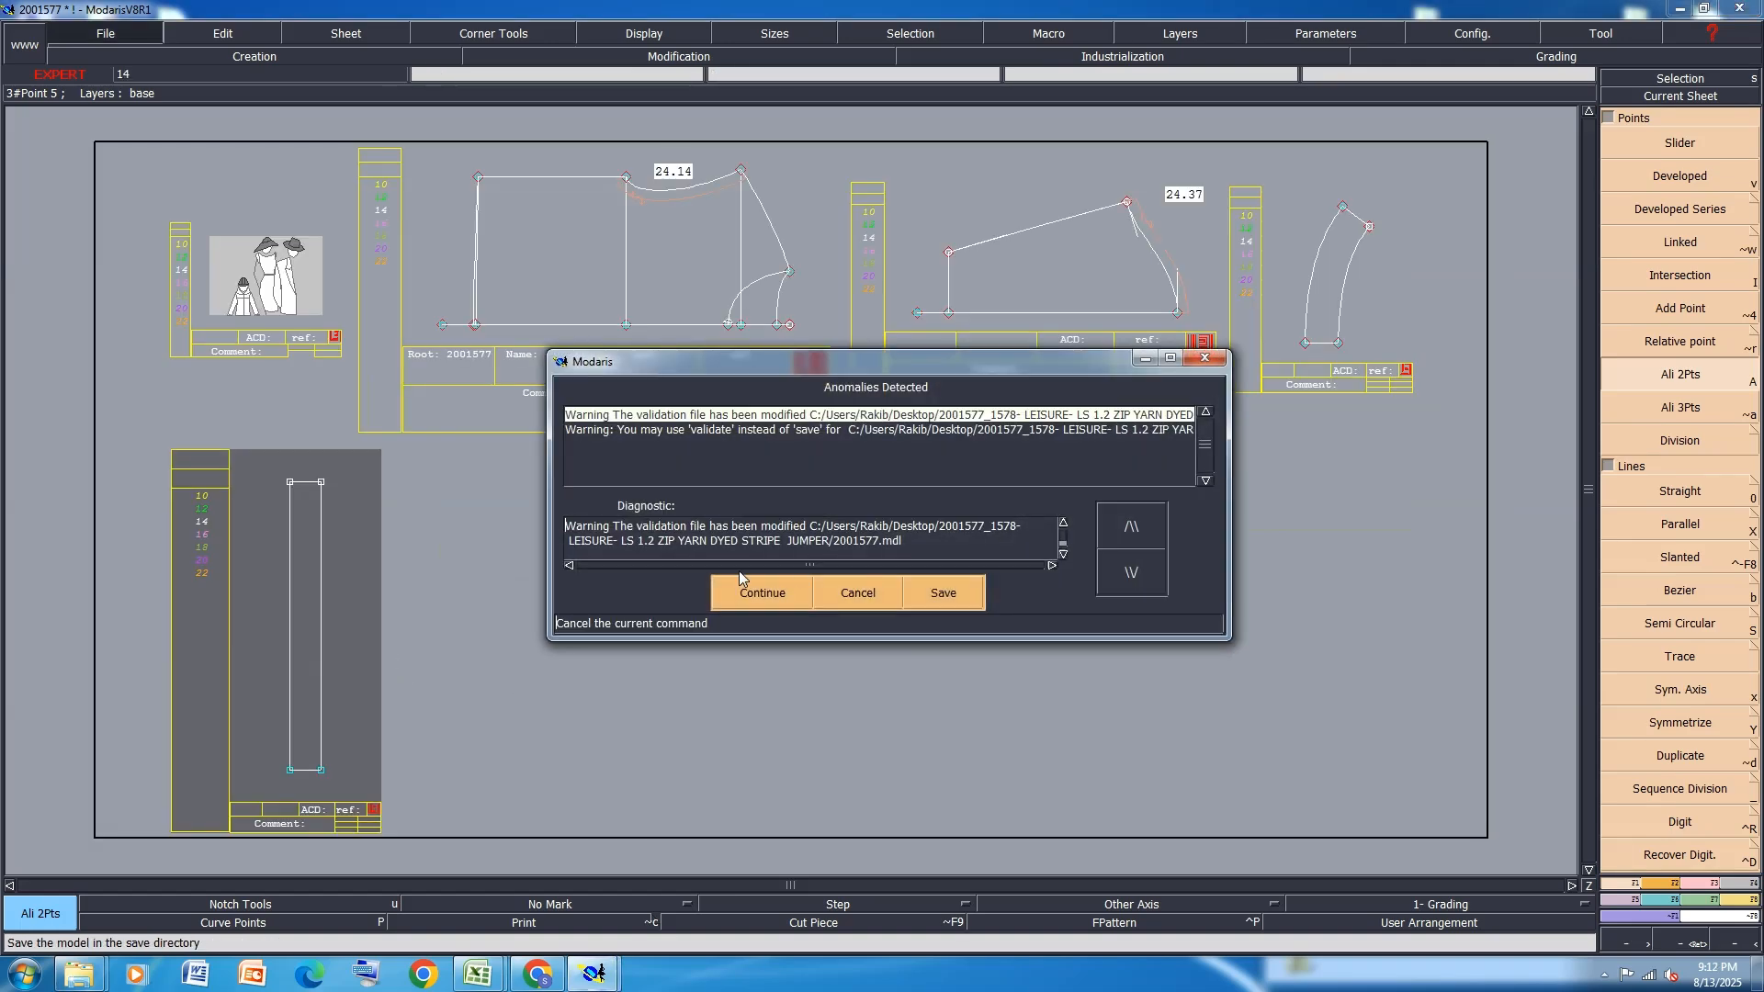
left_click(735, 587)
Switch to the Excel size specification, check the long sleeve opening at edge and cuff depth rows, and return to Modaris
scroll(944, 260, "up", 3)
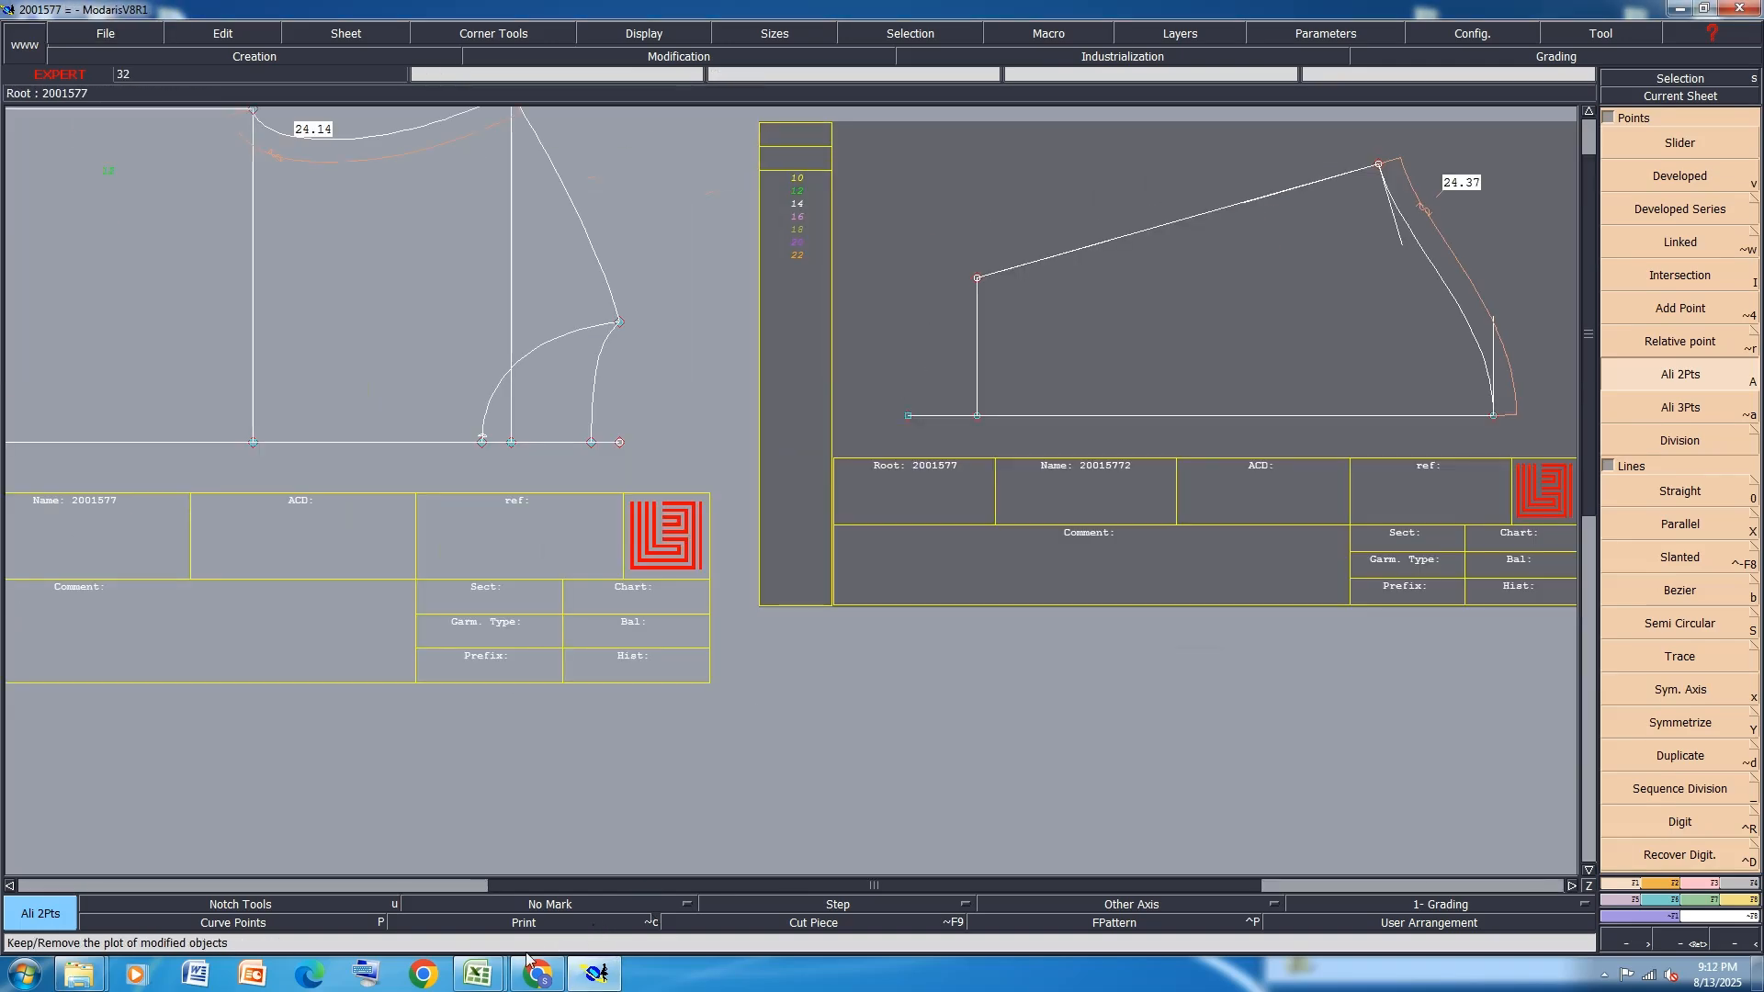
mouse_move(478, 974)
left_click(604, 880)
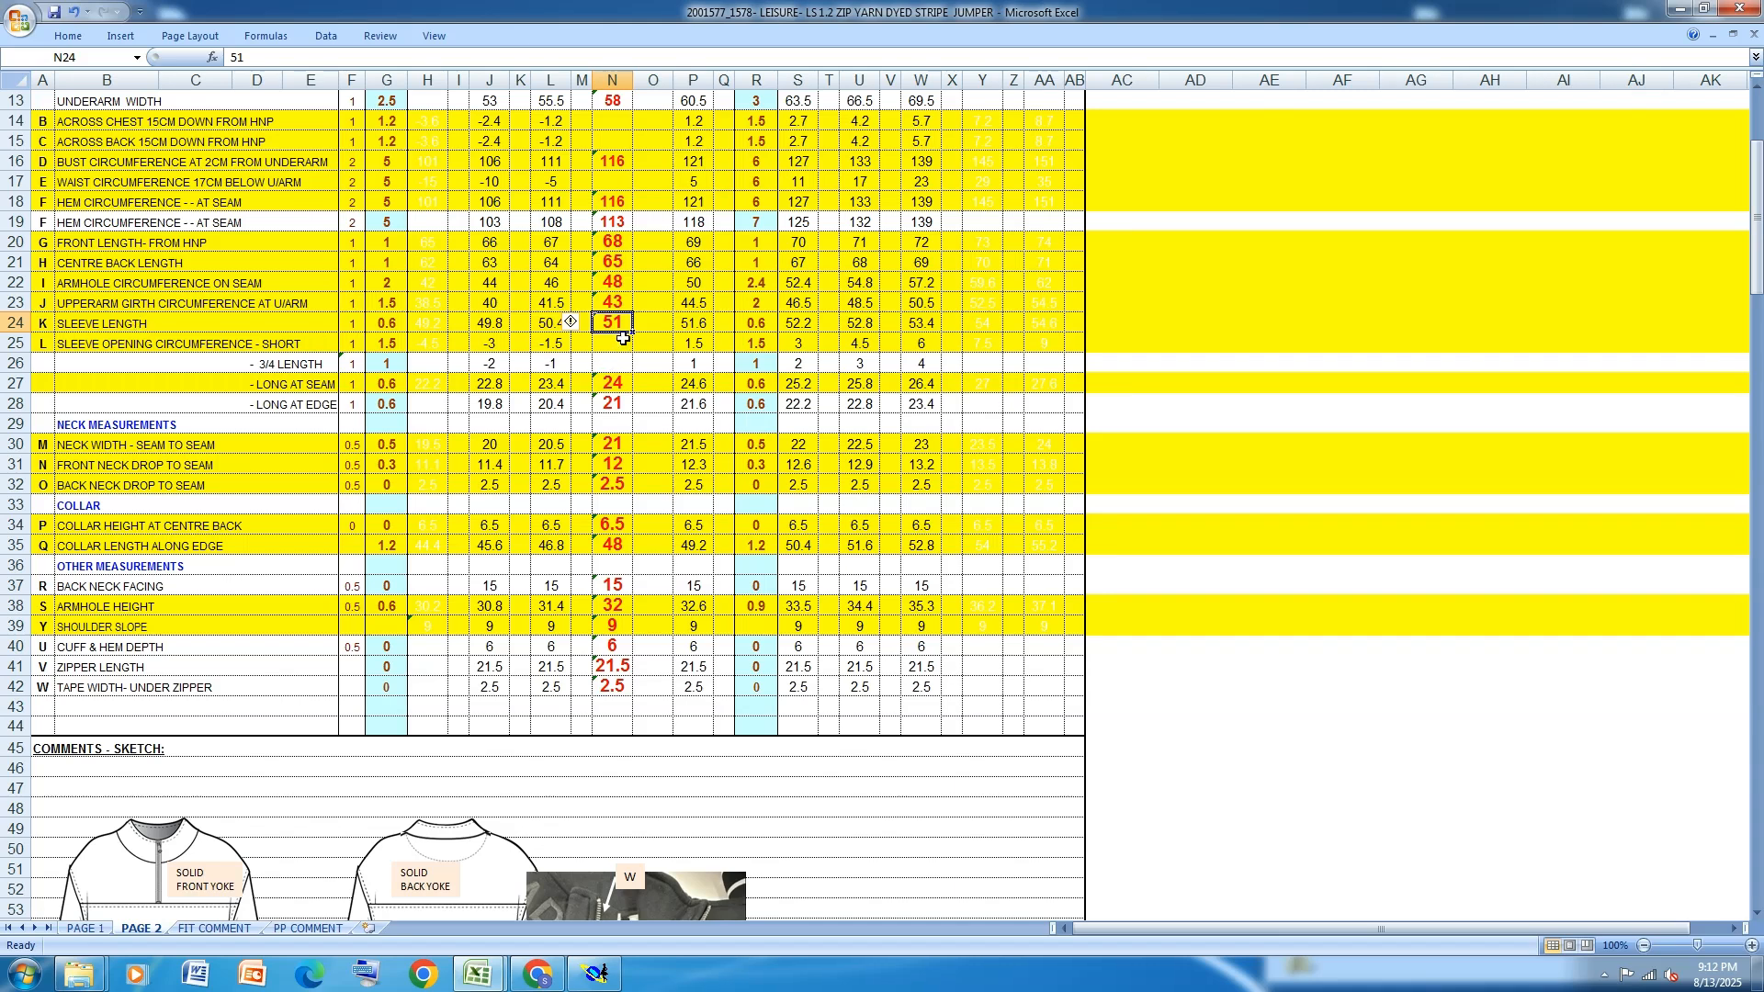
left_click(602, 973)
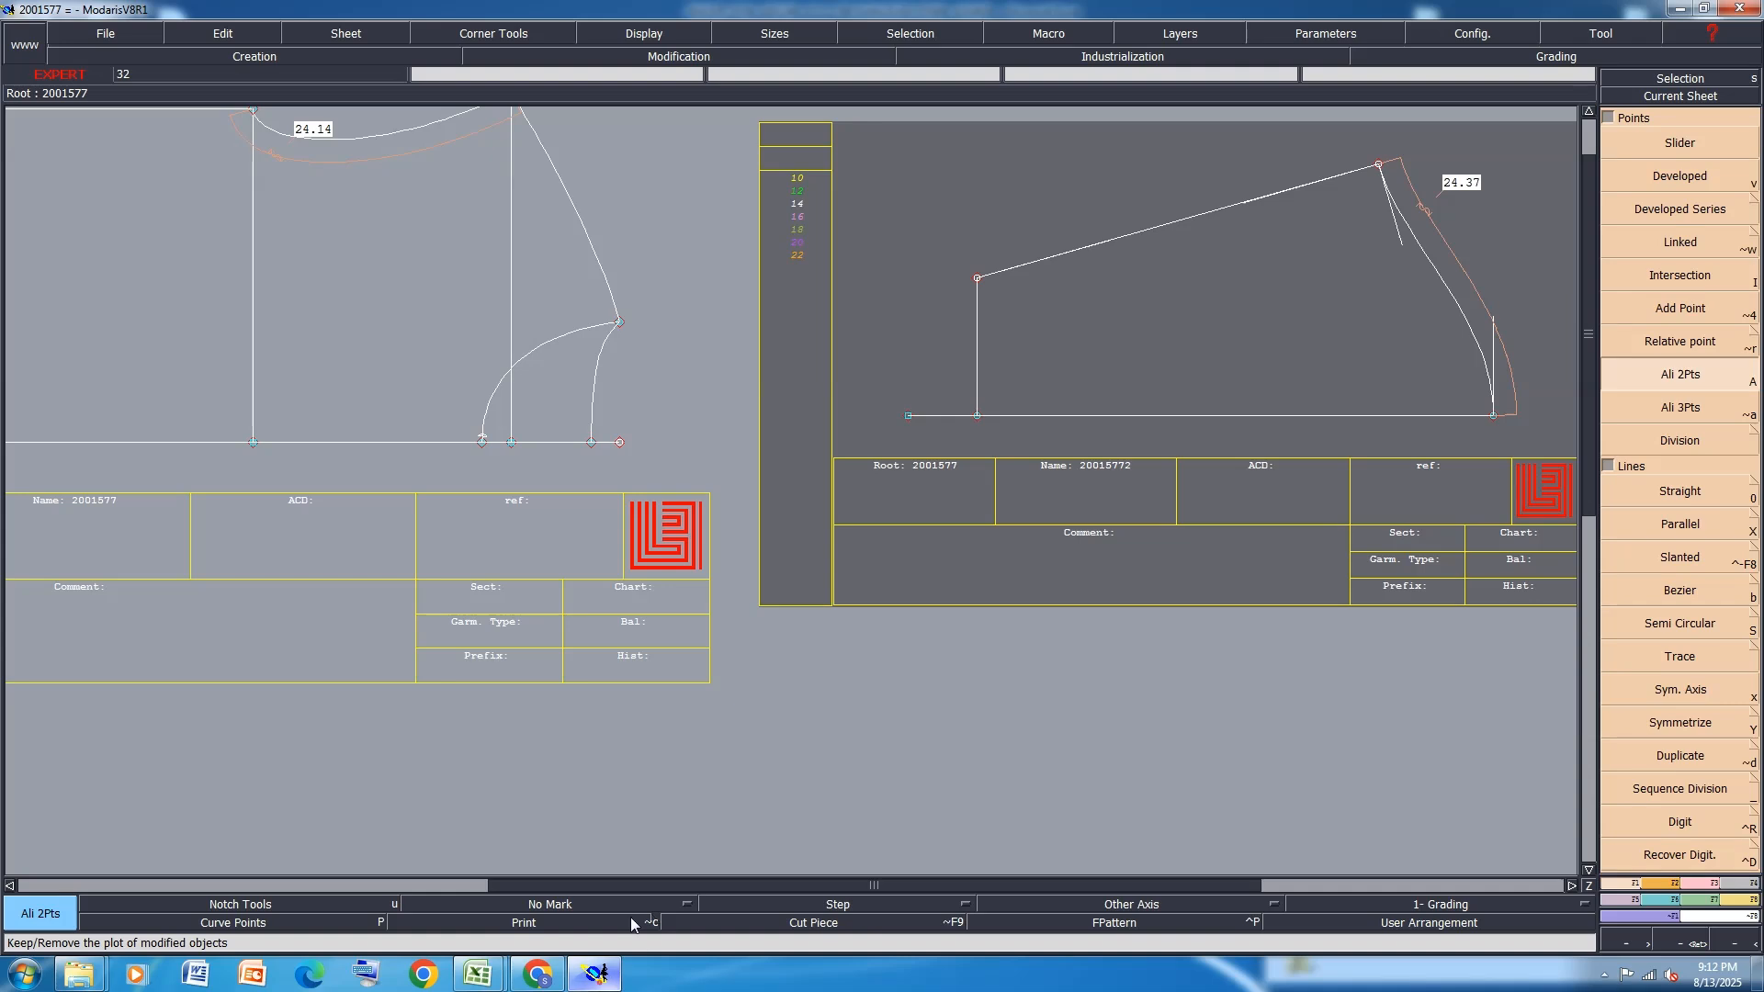
Draw a vertical straight line from the sleeve's cuff-end point with dx 0 and dy 10.5 cm
key("0")
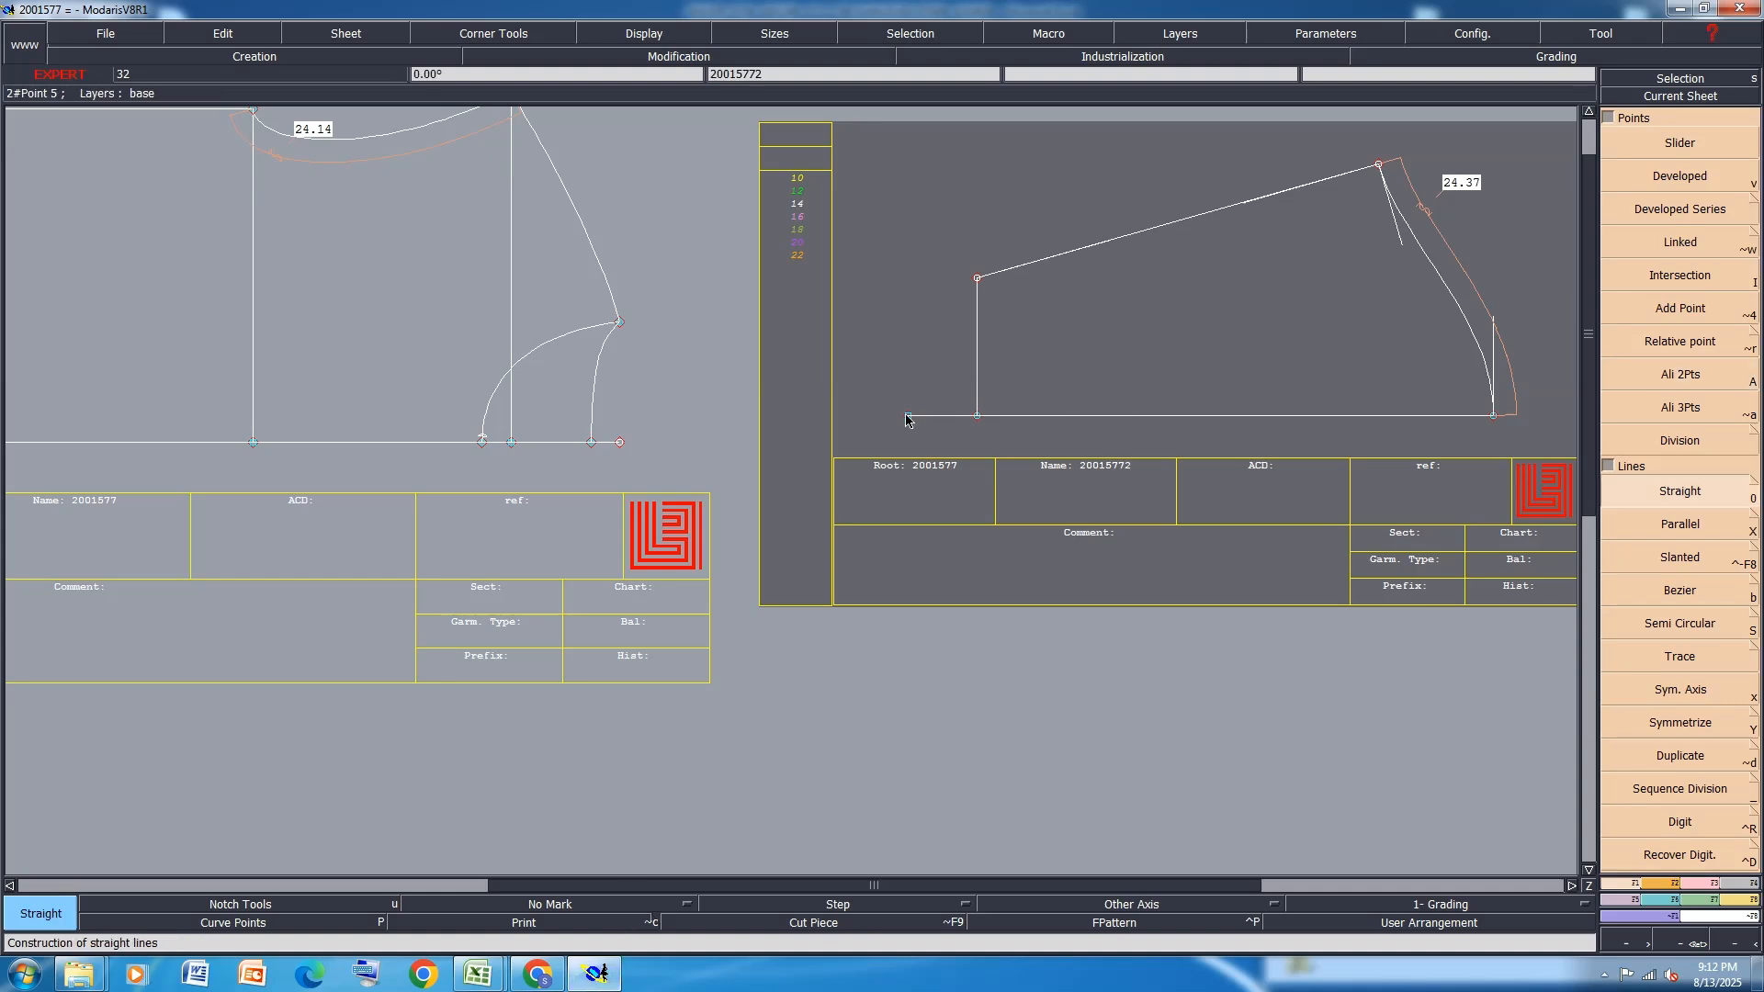
left_click(907, 416)
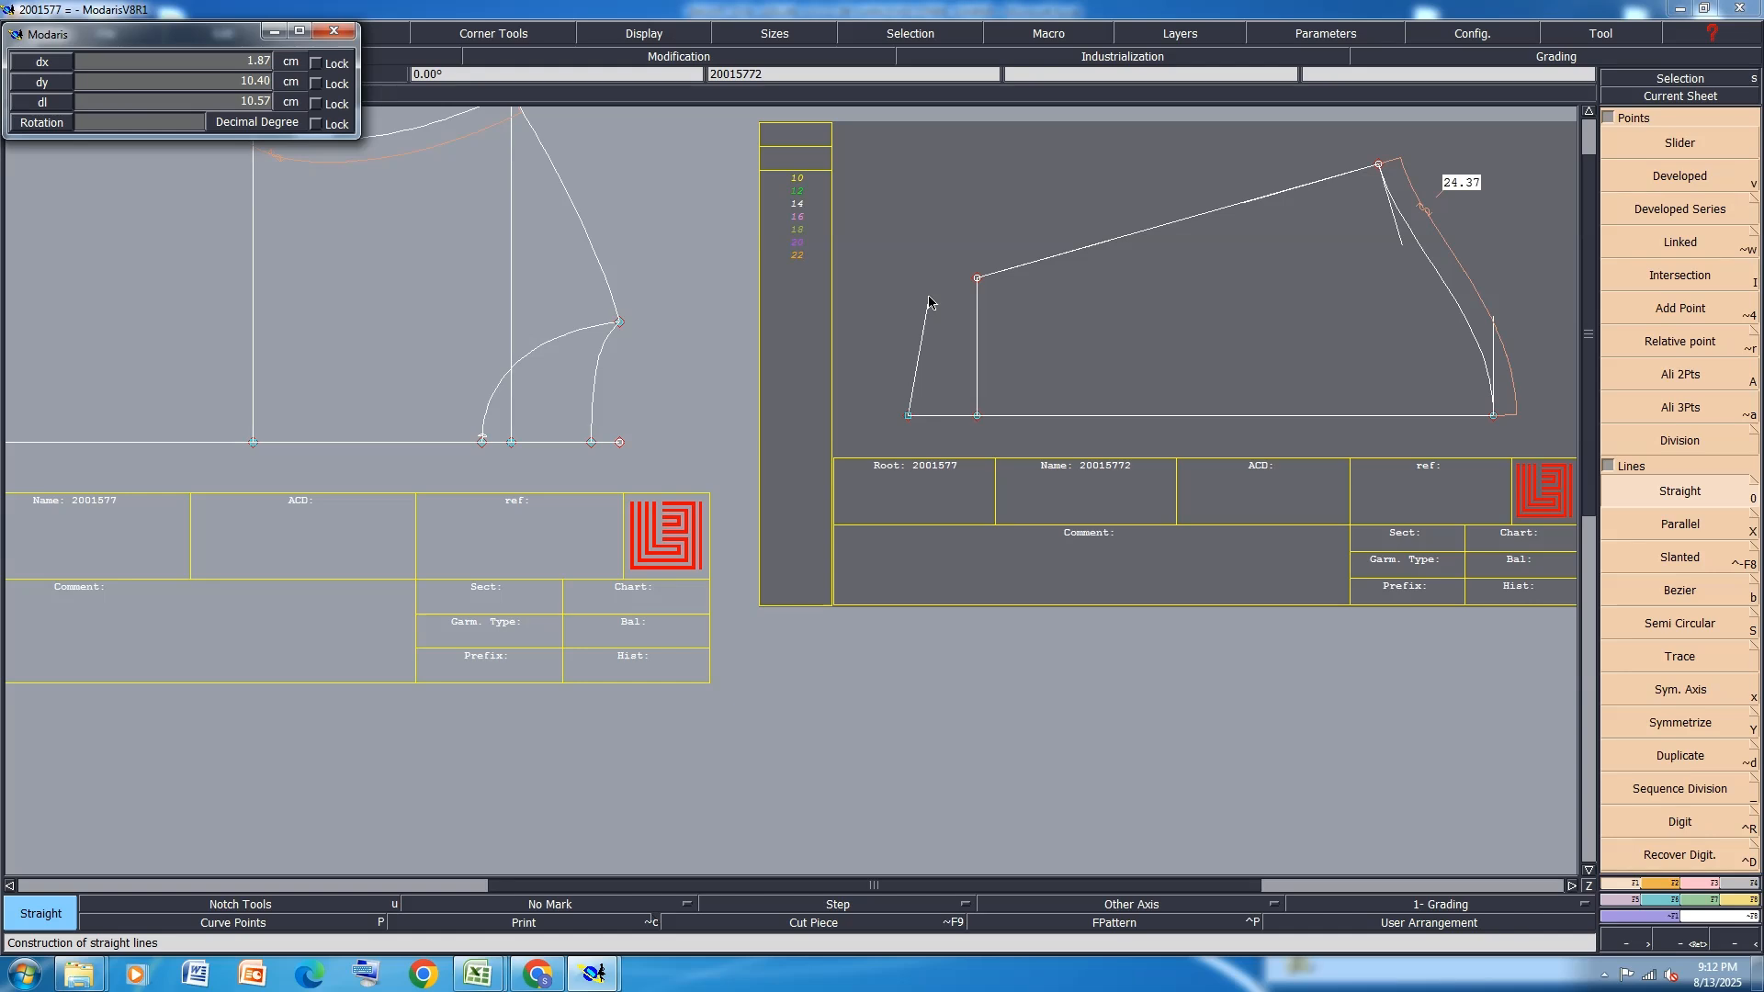
type("0")
key("Tab")
type("10.9")
key("Return")
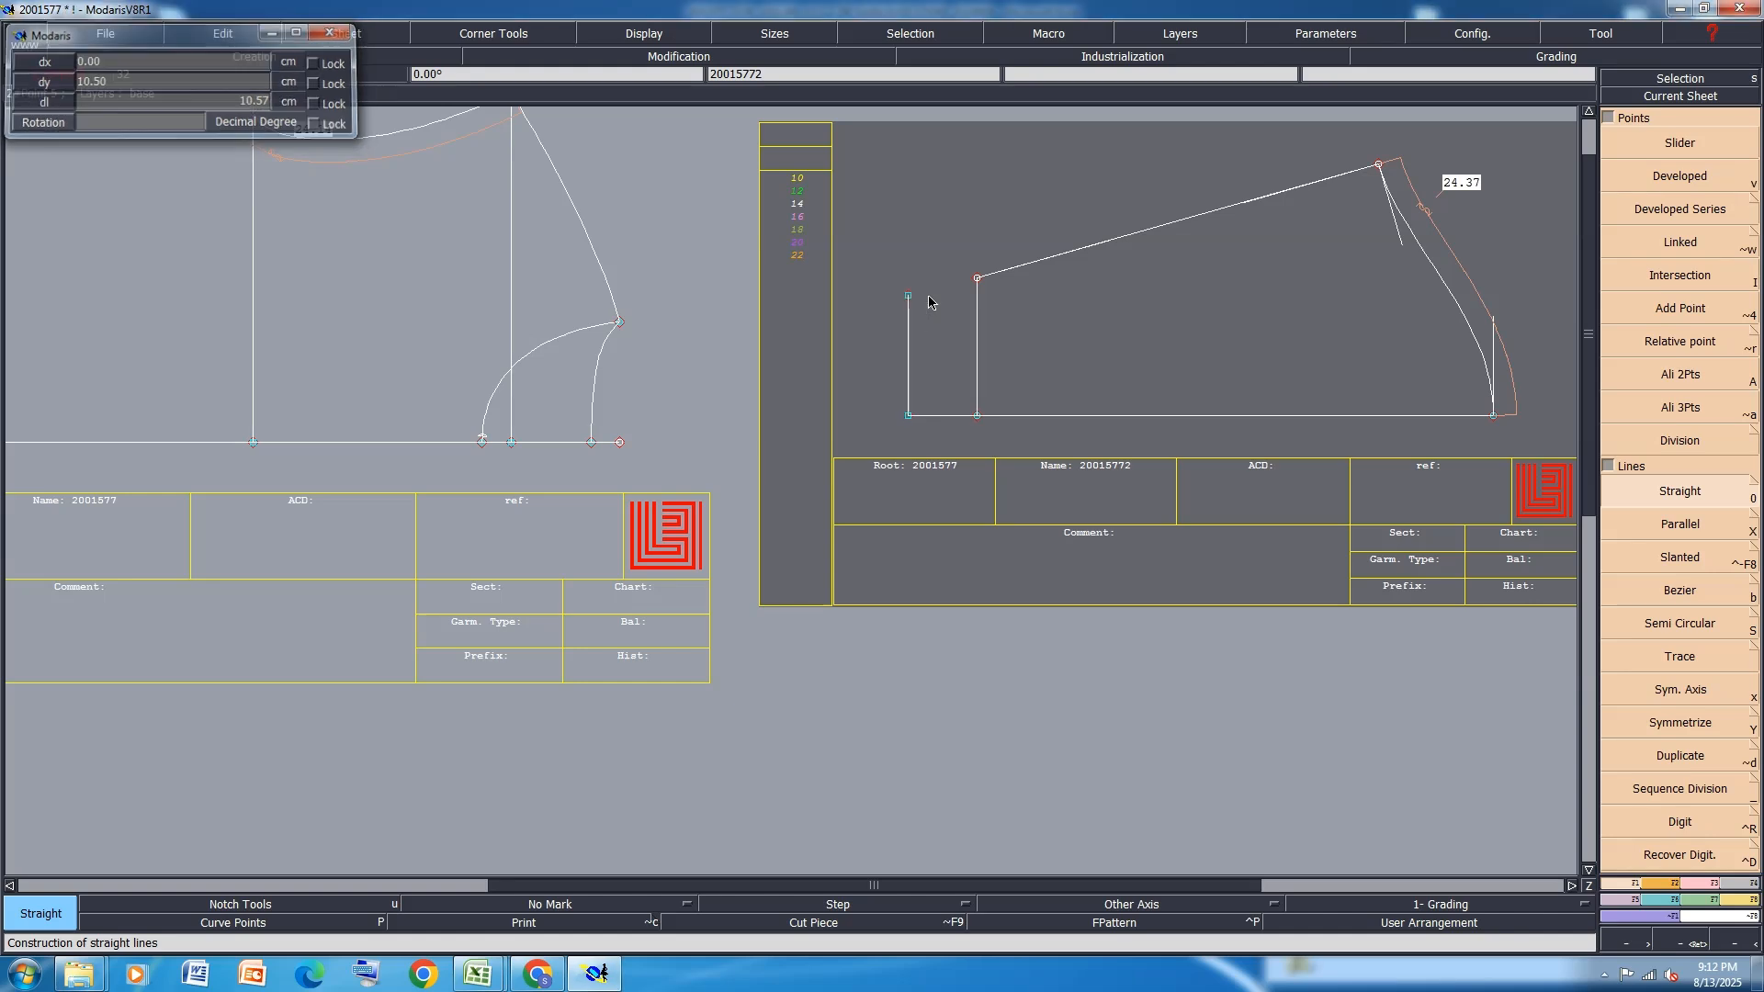
Place a developed point on the sleeve seam line level with the cuff edge's upper end and join the two with a straight line
left_click(1695, 174)
left_click(978, 419)
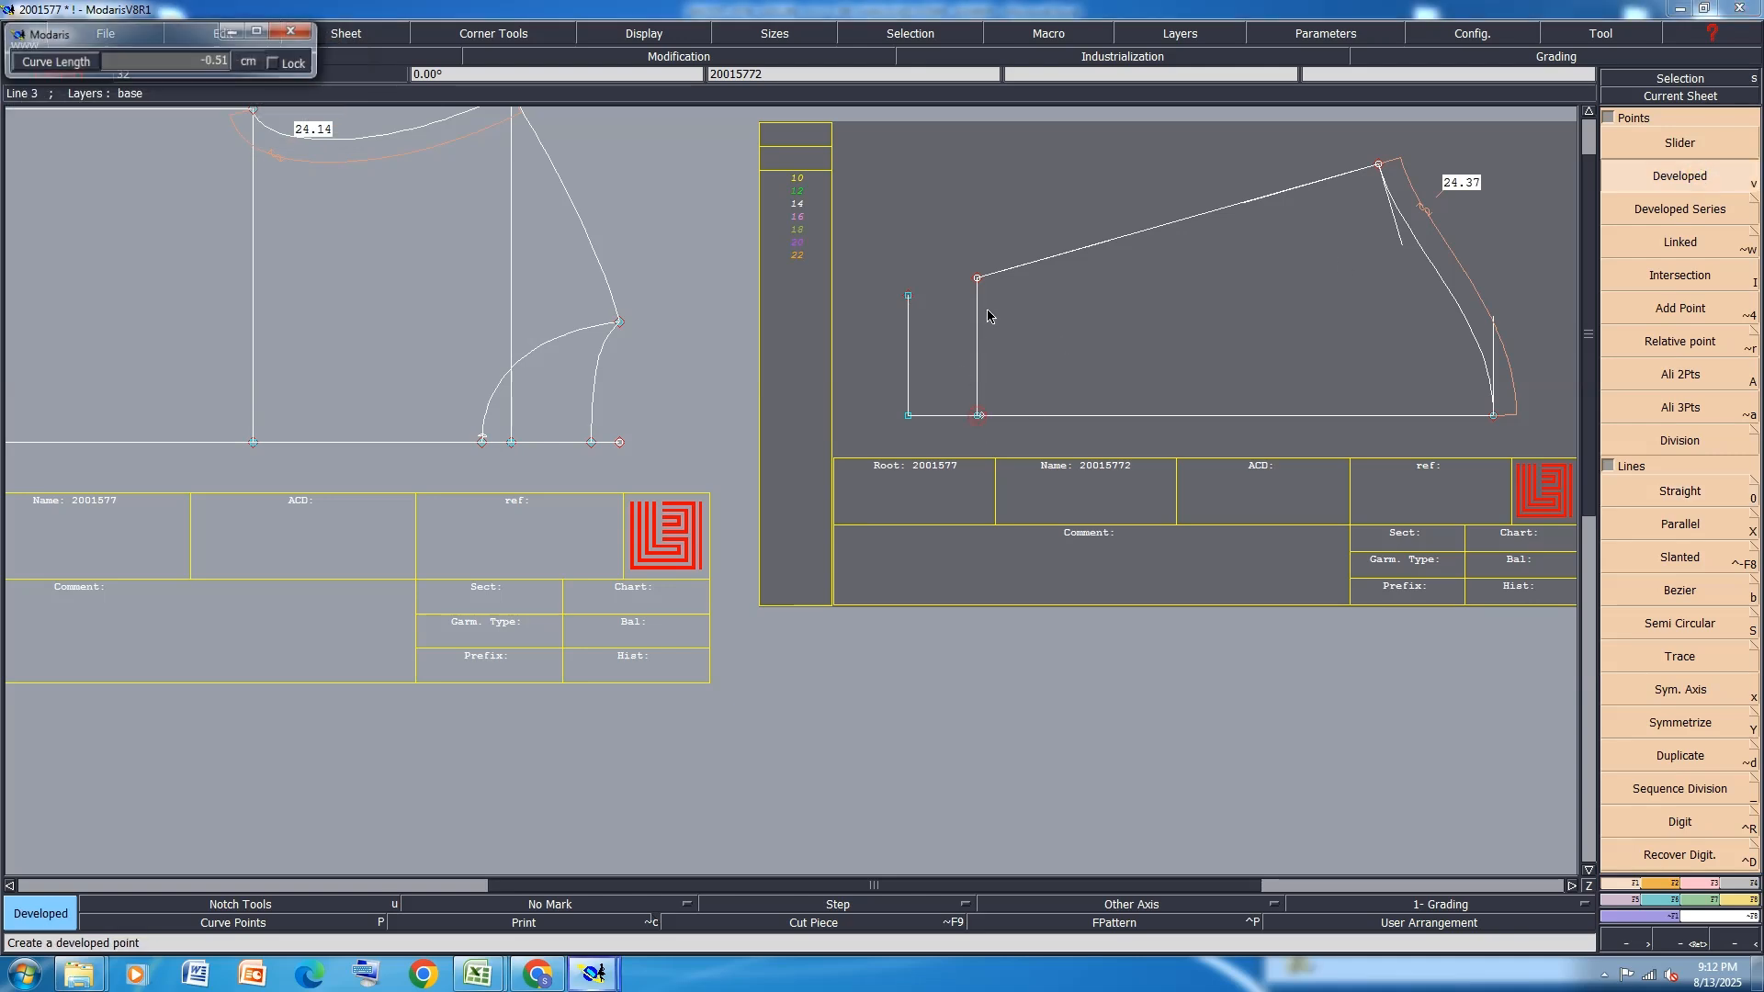
type("10")
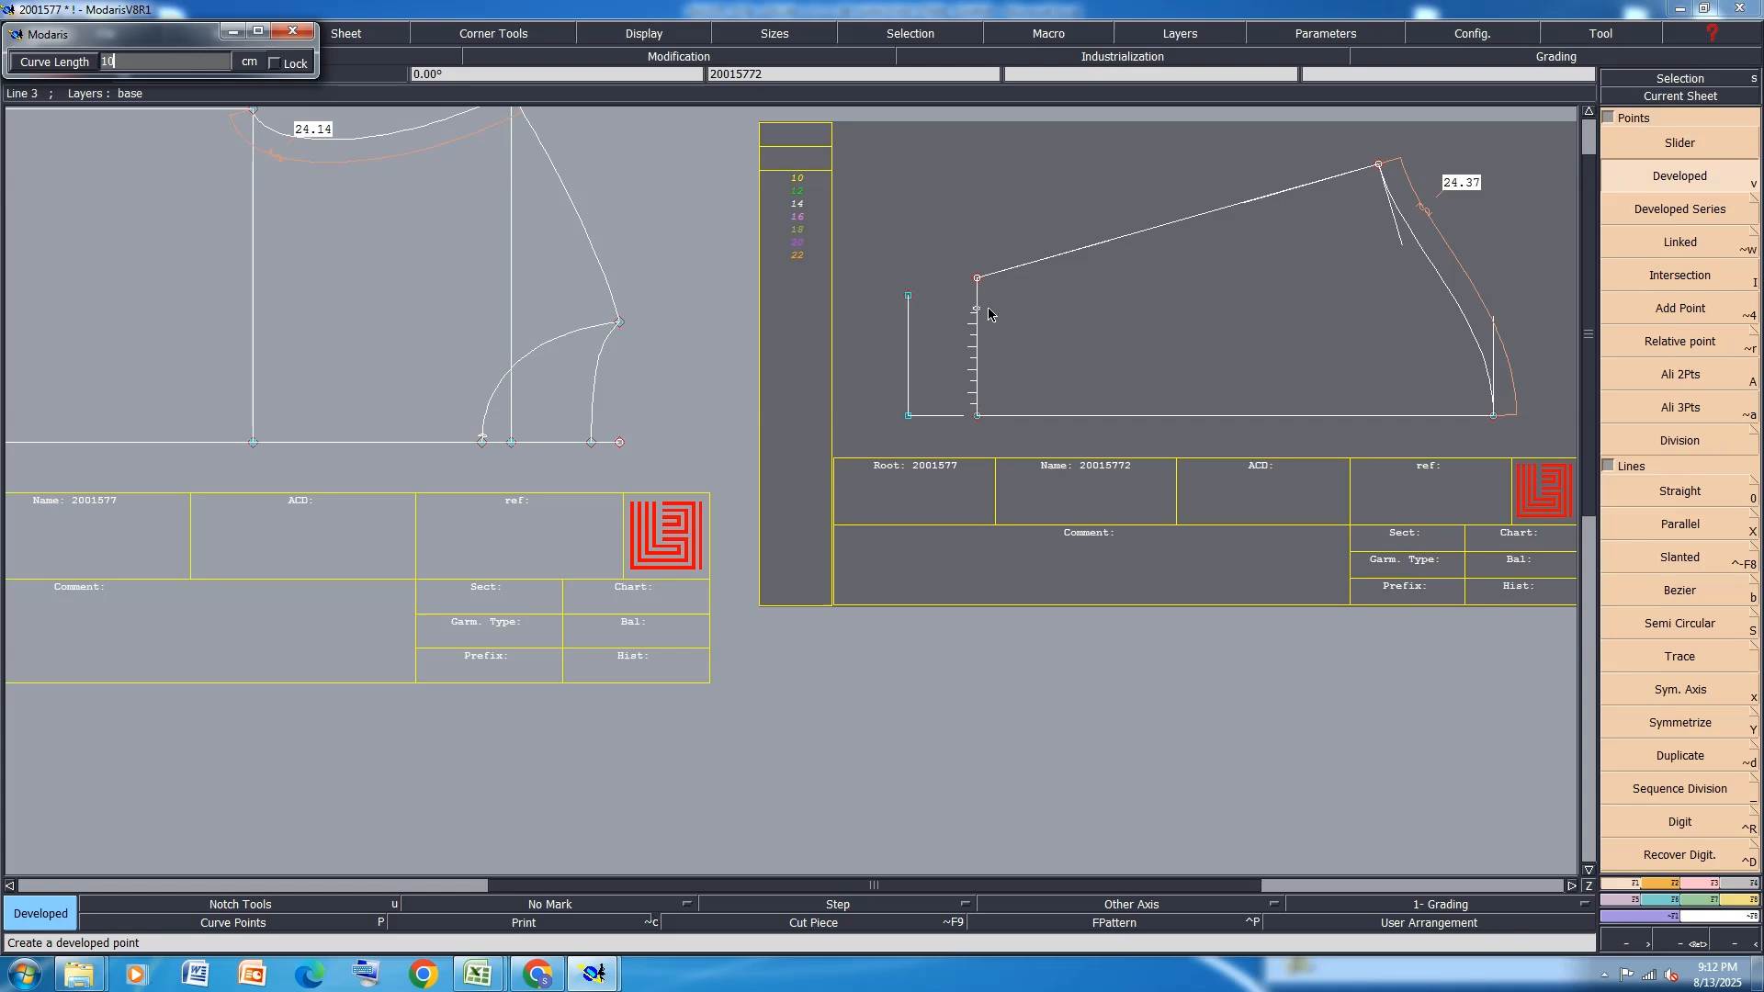
key("Return")
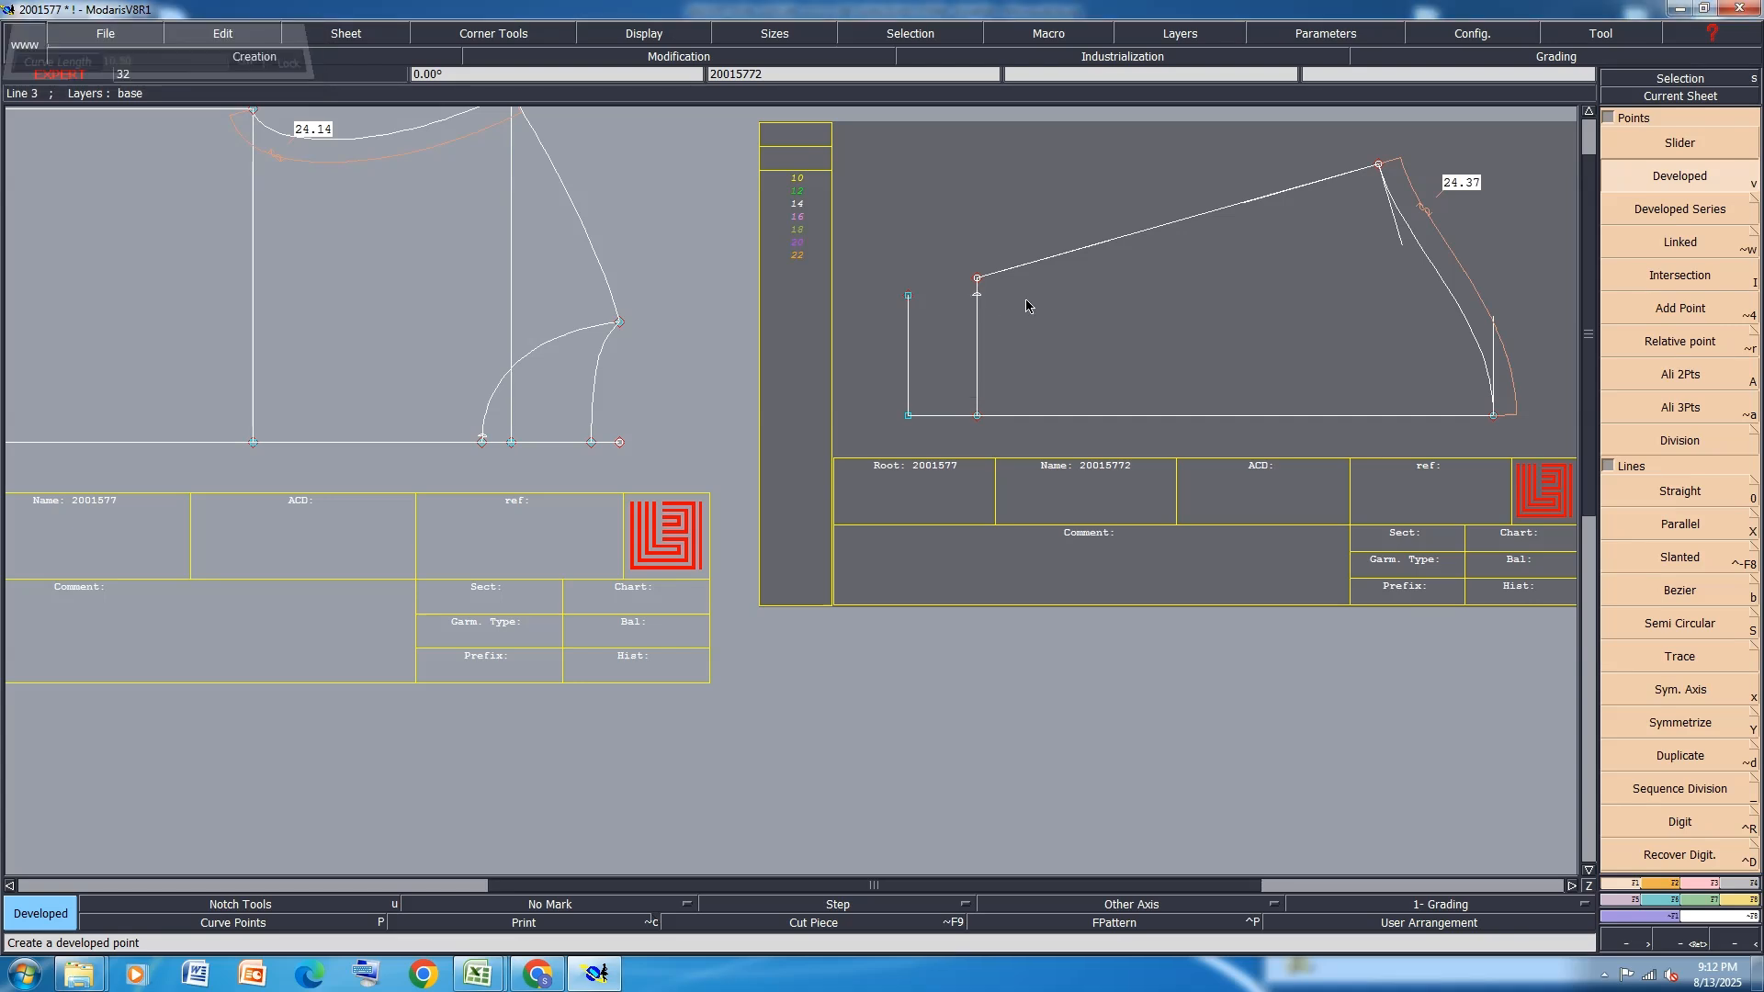
key("0")
left_click(978, 296)
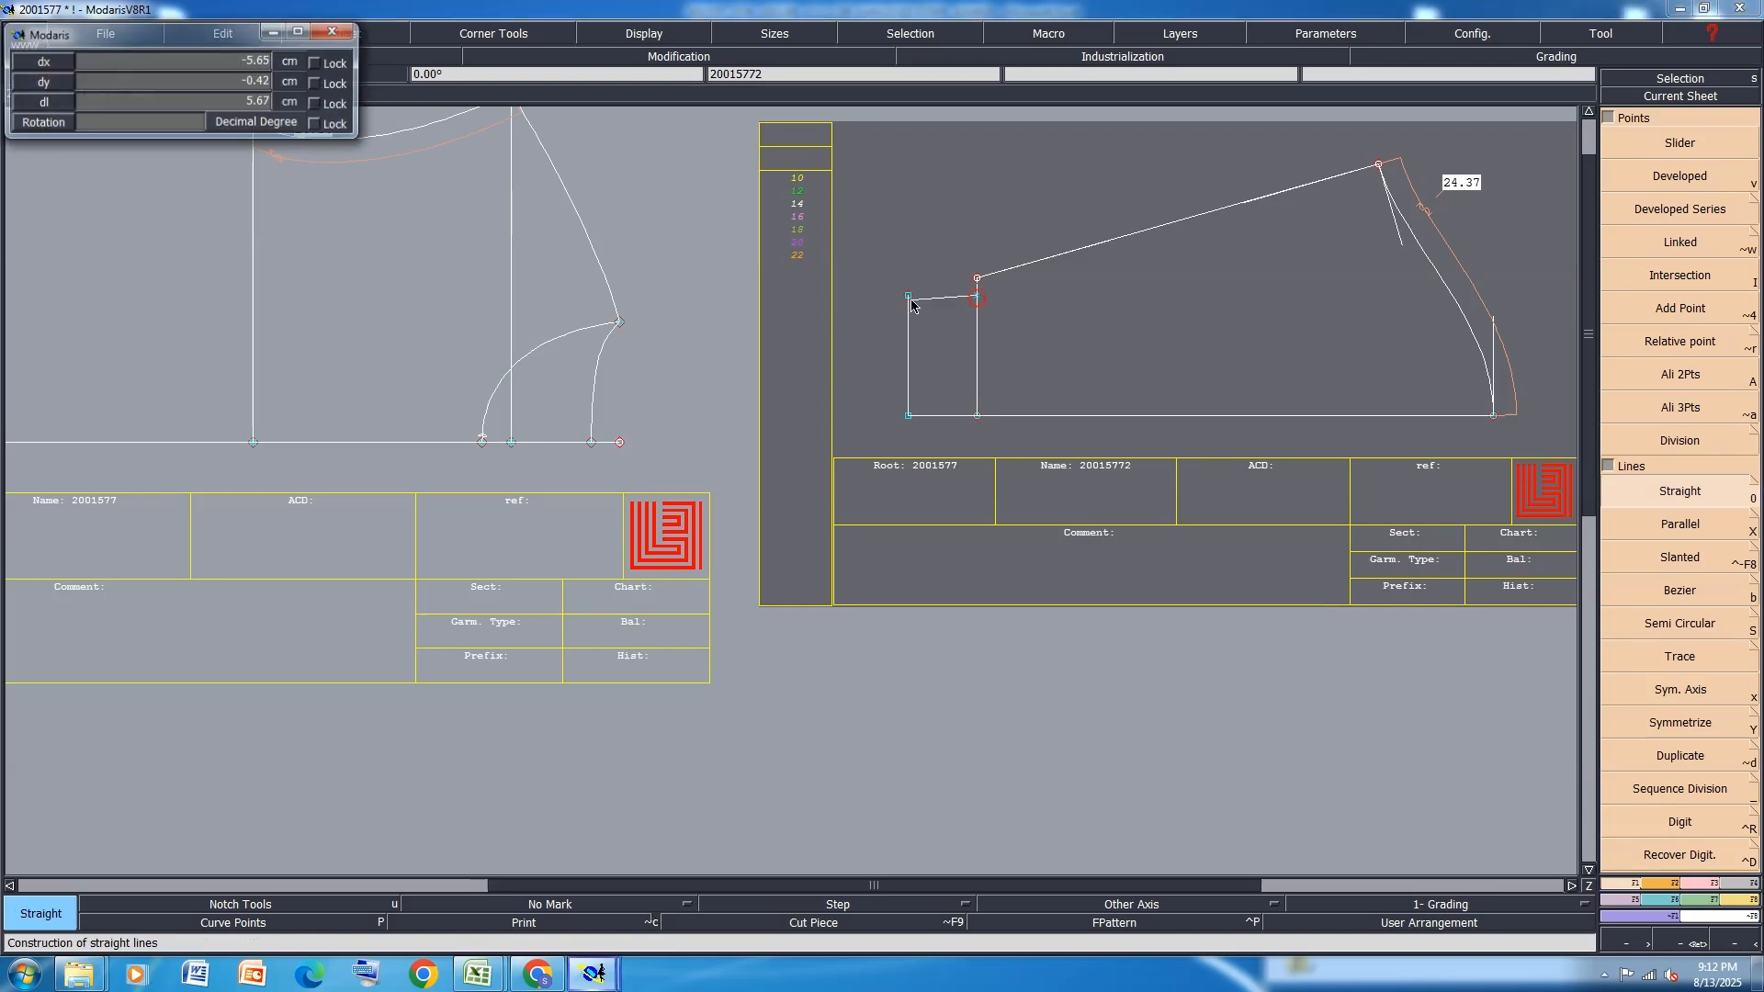
left_click(909, 296)
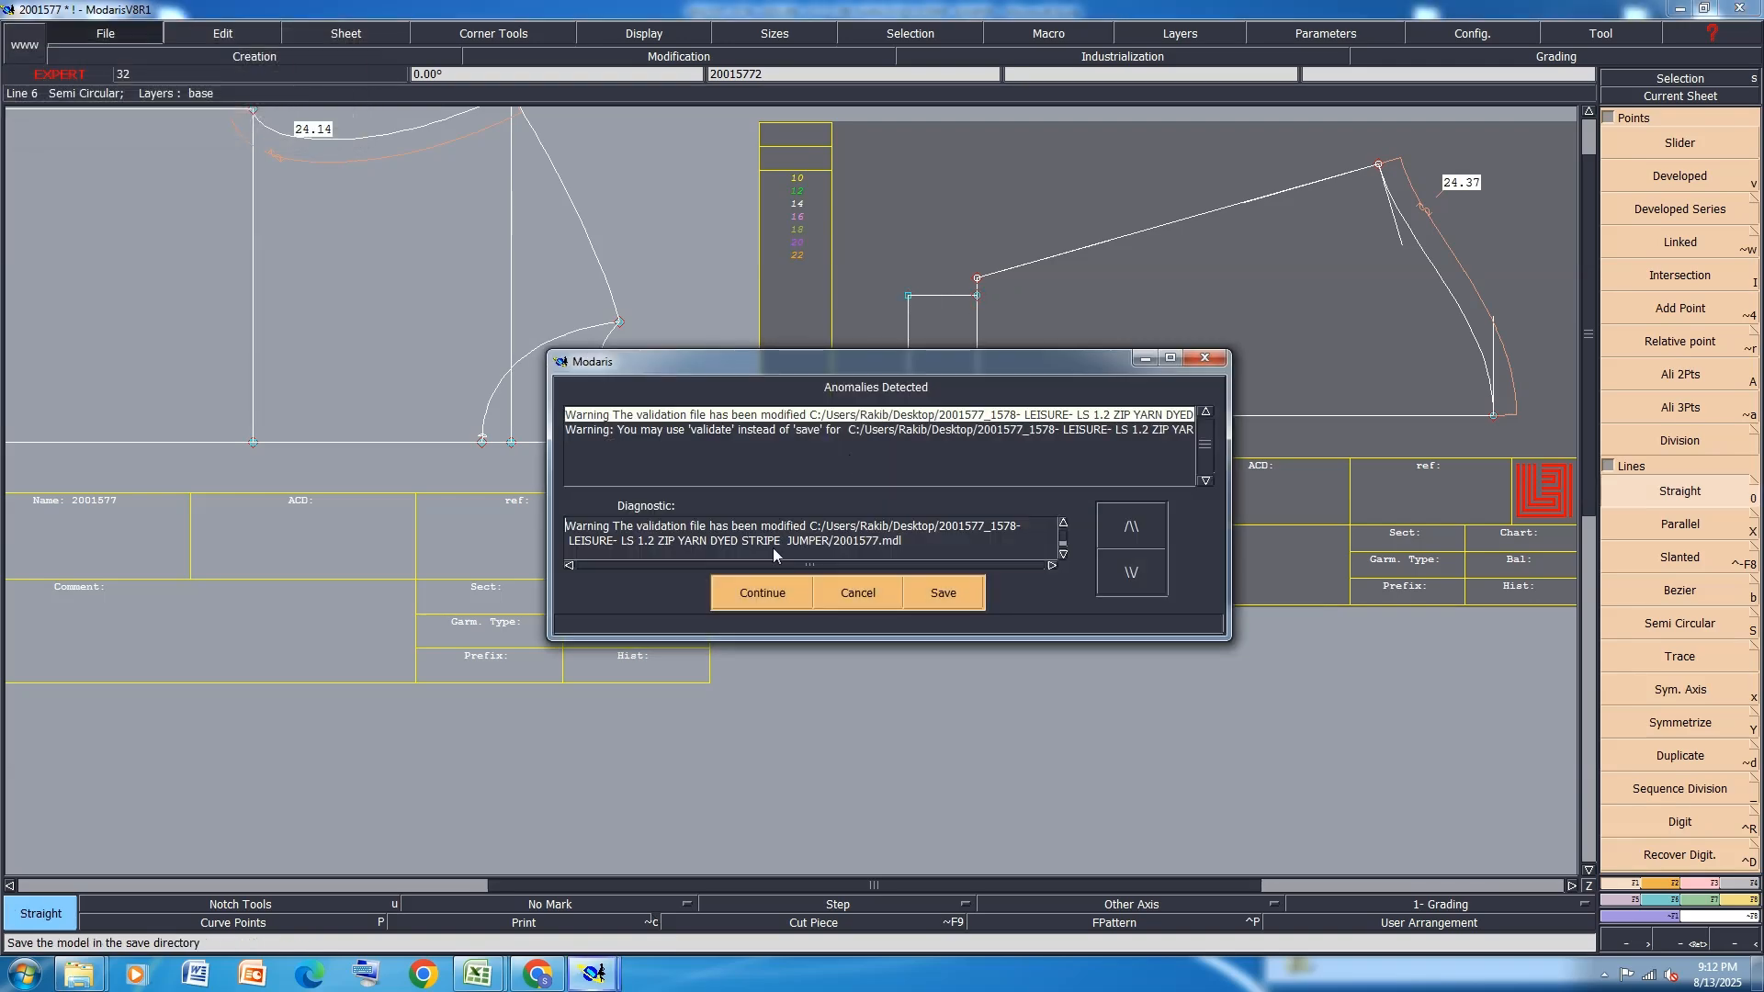
Rearrange the sheets with their title blocks and size lists hidden, and save the model
left_click(748, 586)
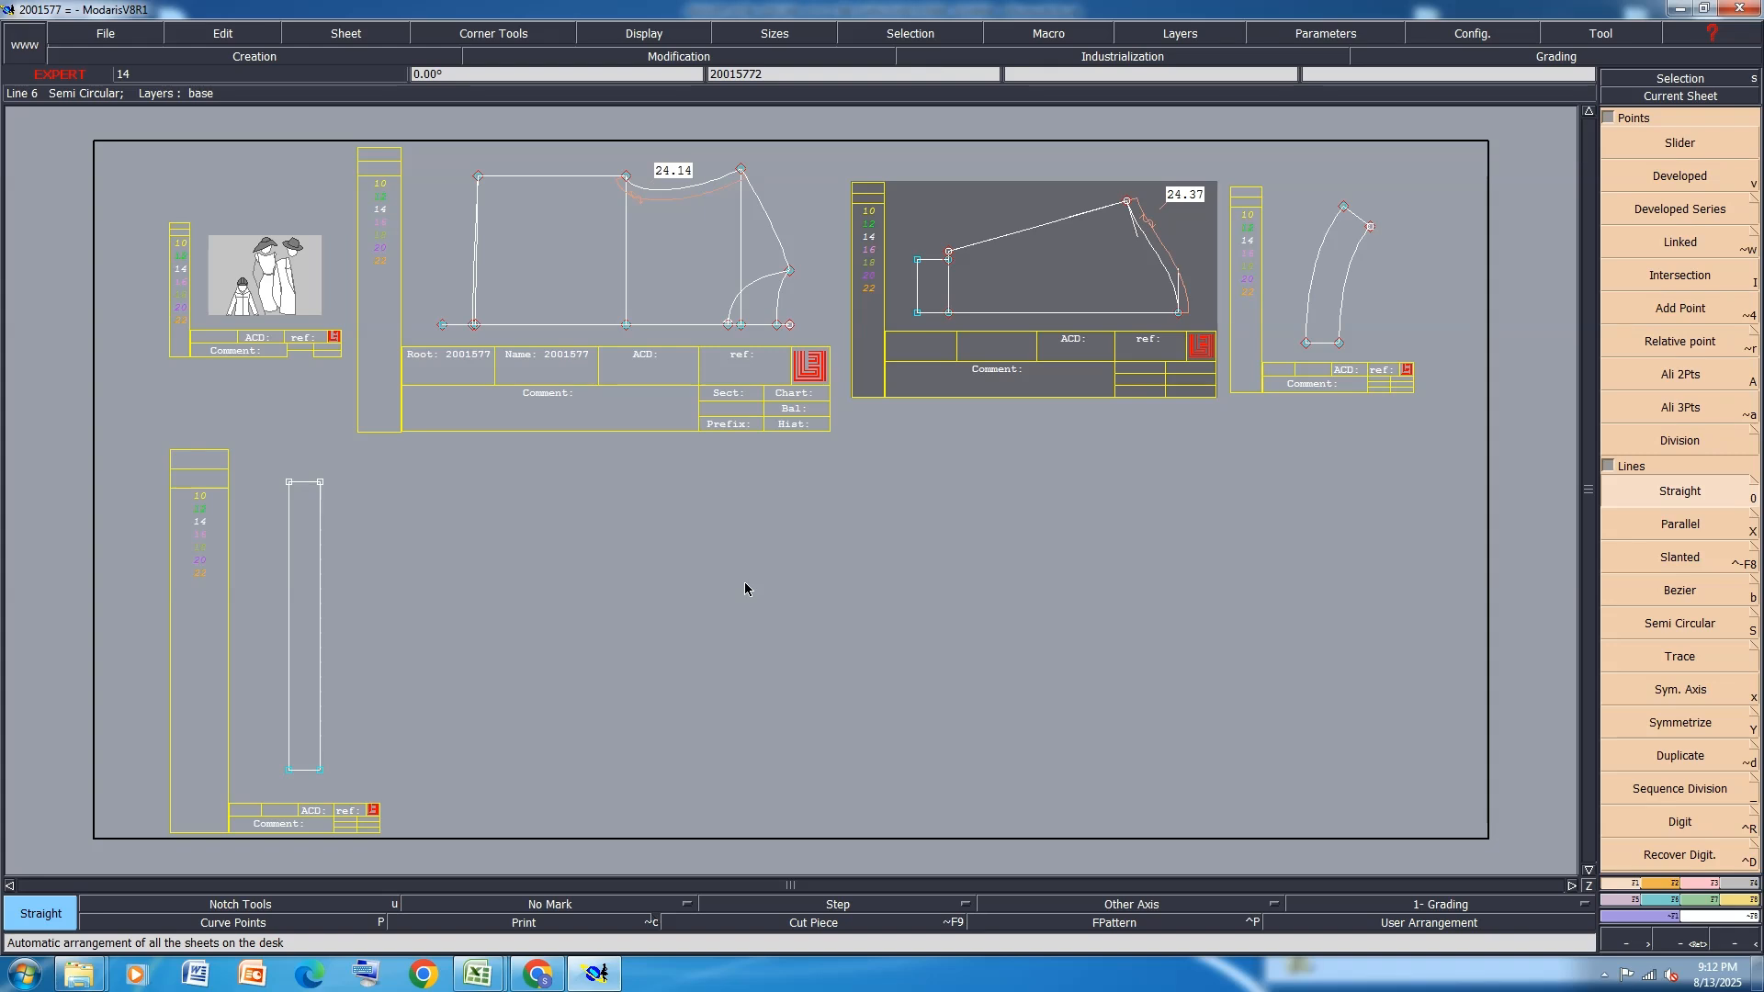
left_click(741, 596)
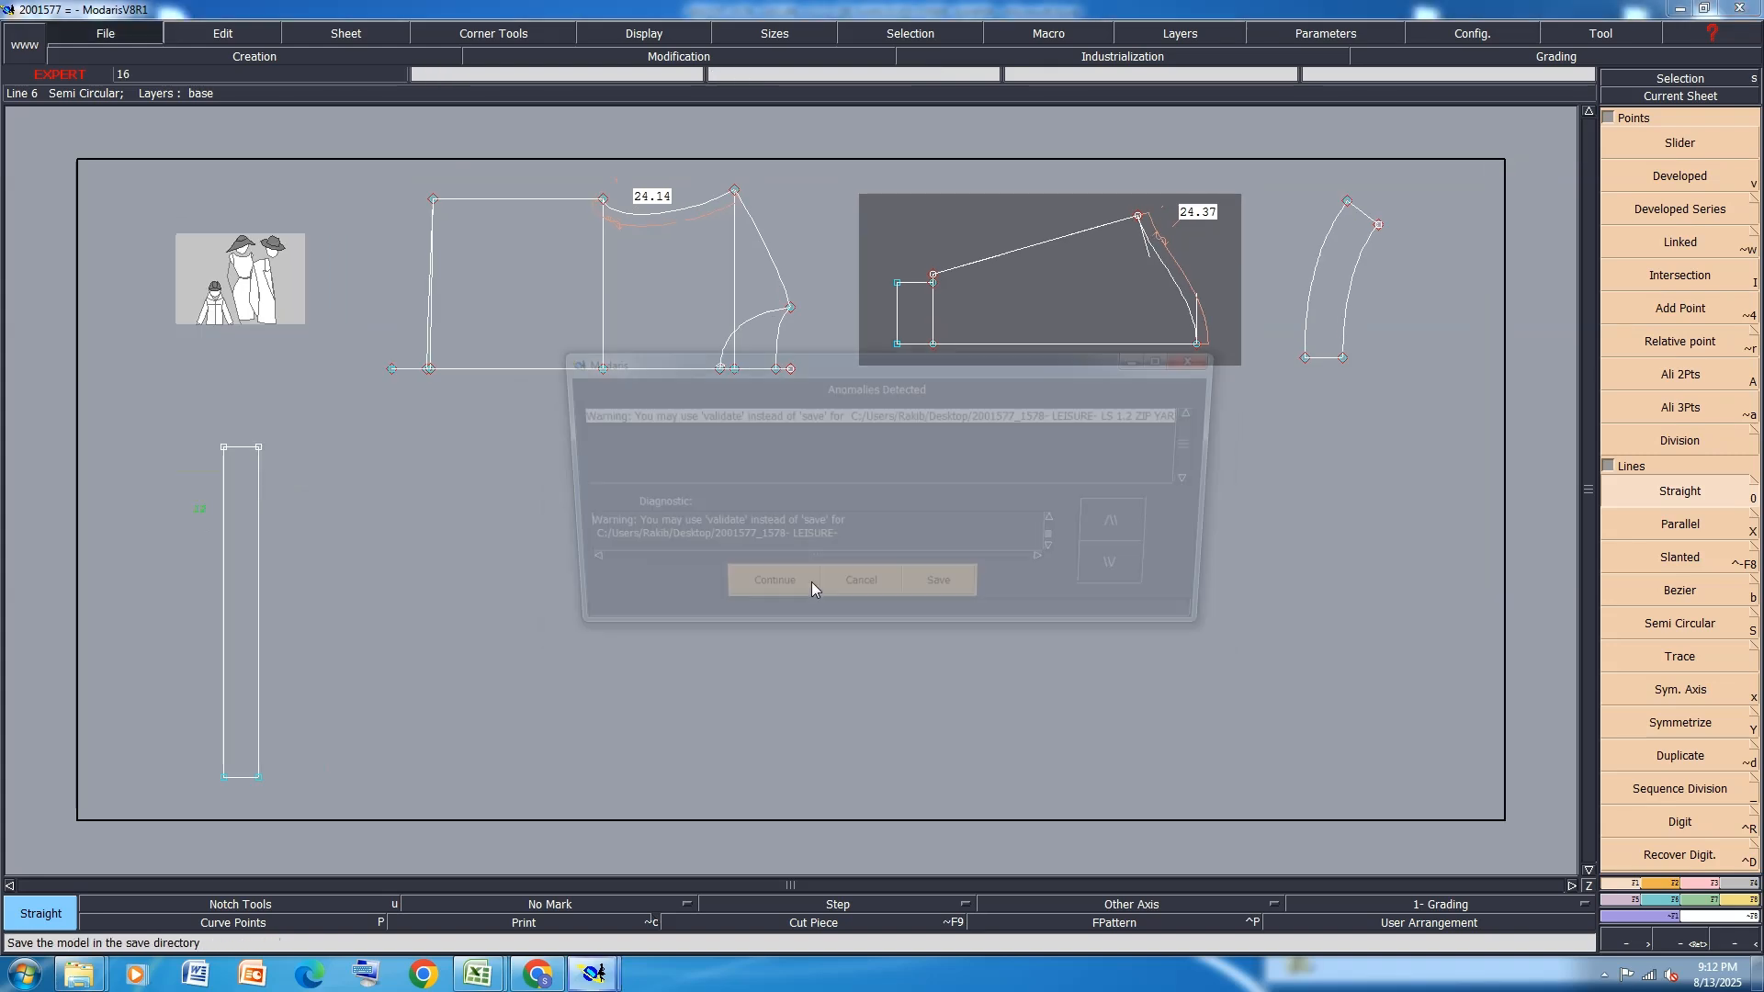
left_click(776, 597)
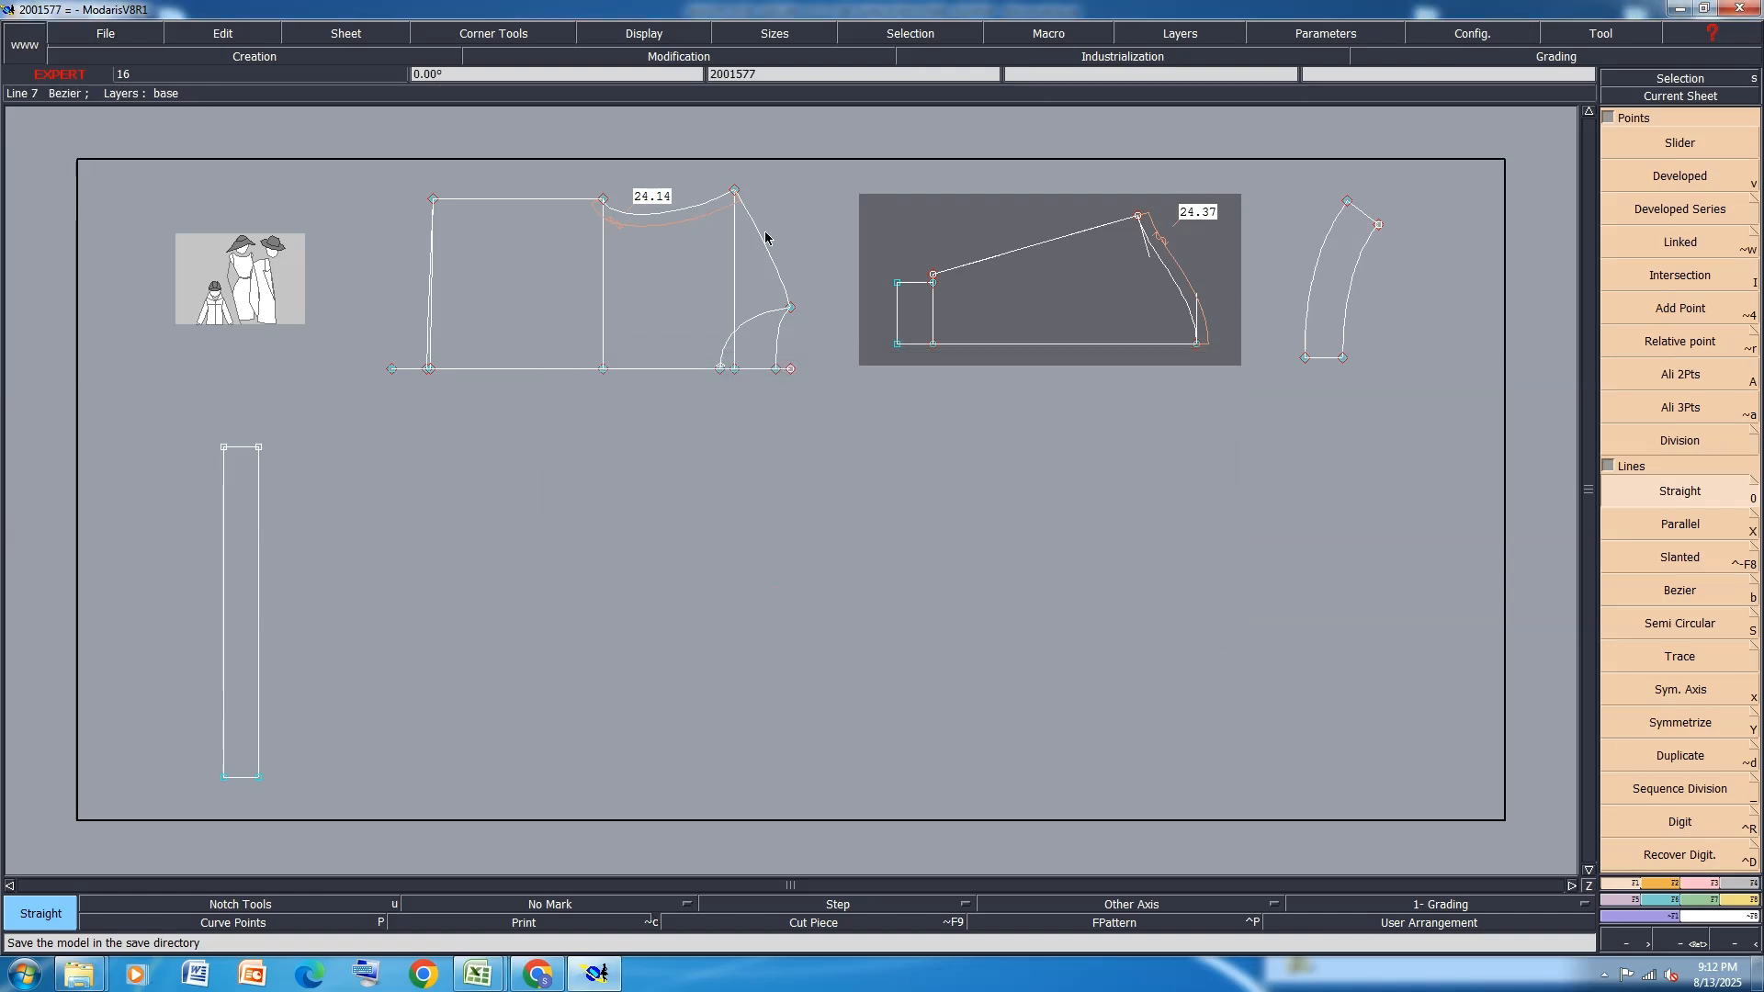
Delete the armhole measurement on the body and the sleeve cap measurement on the sleeve, and save the model
key("Delete")
left_click(683, 228)
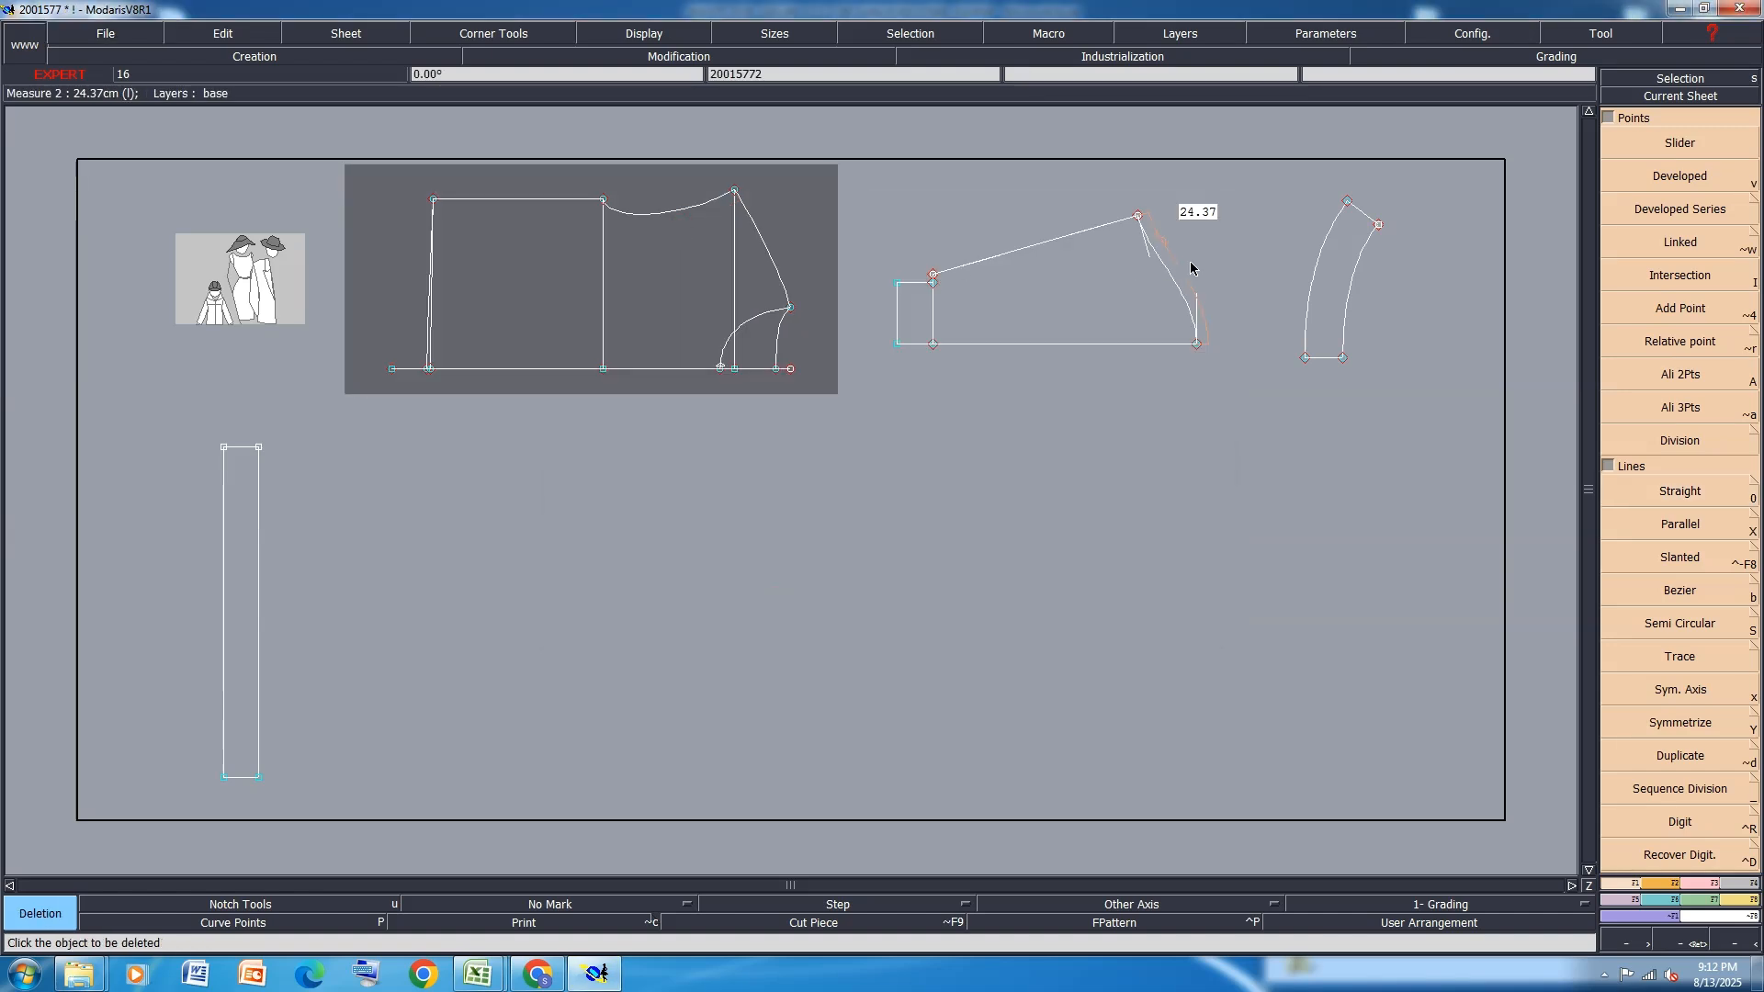
left_click(1181, 266)
key("ctrl+s")
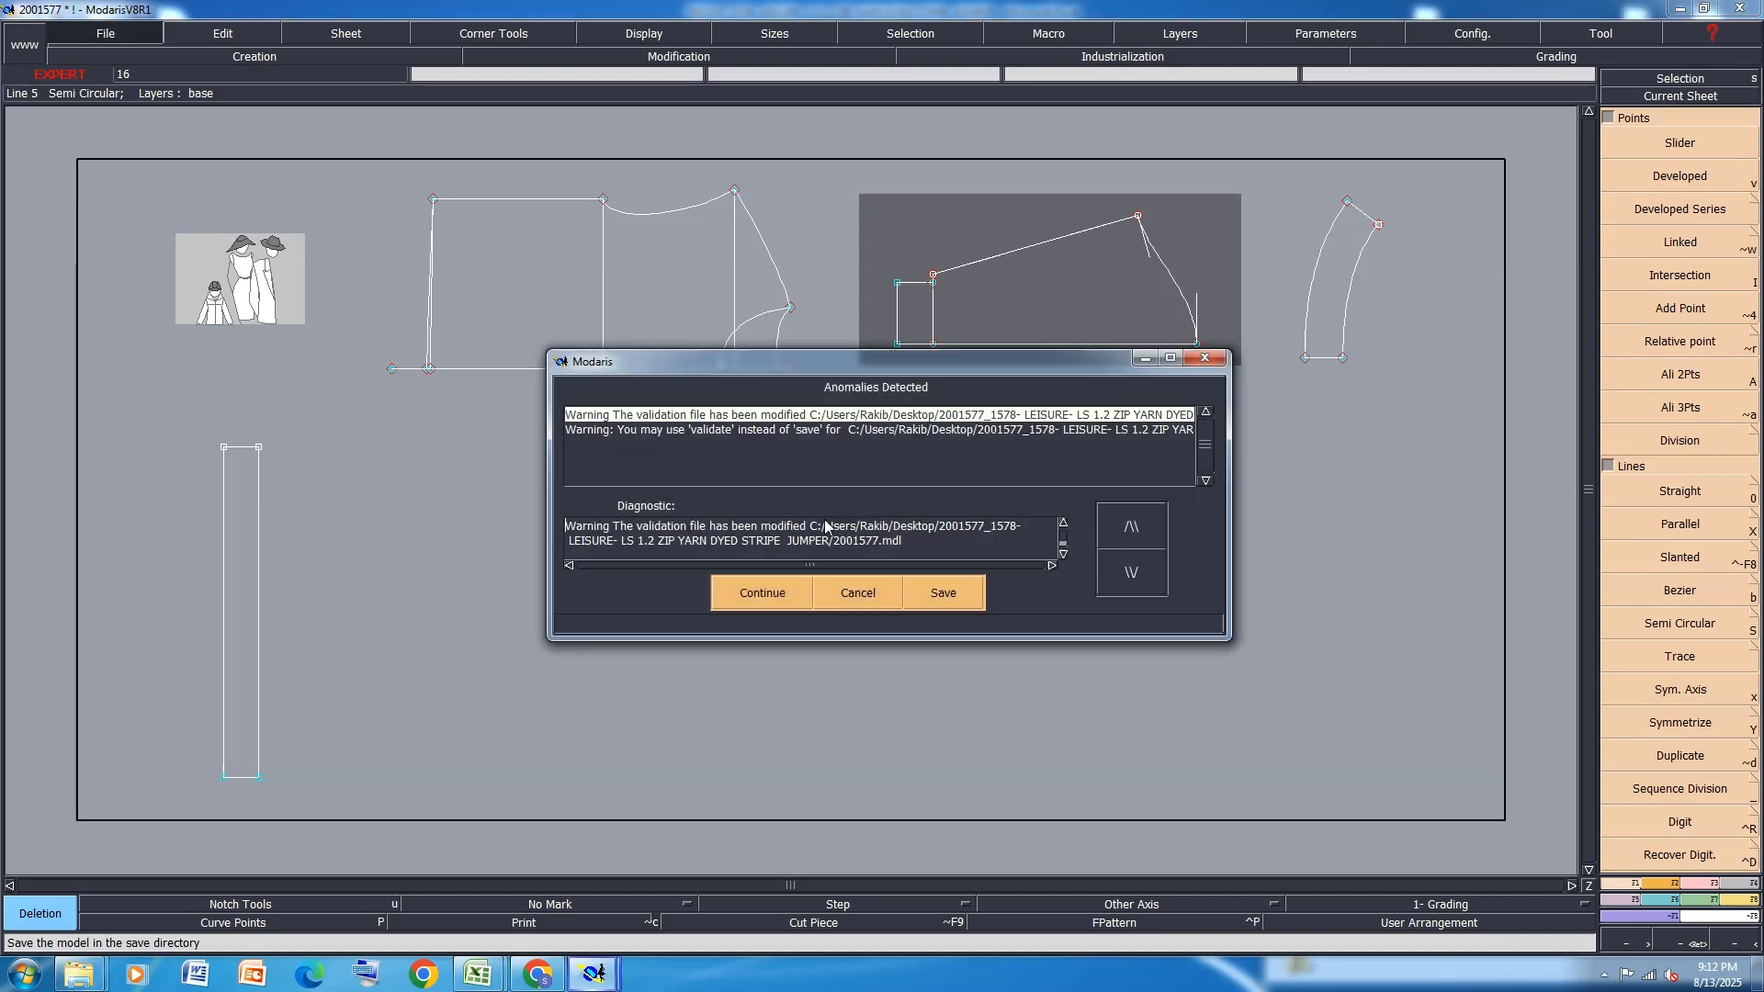
left_click(783, 596)
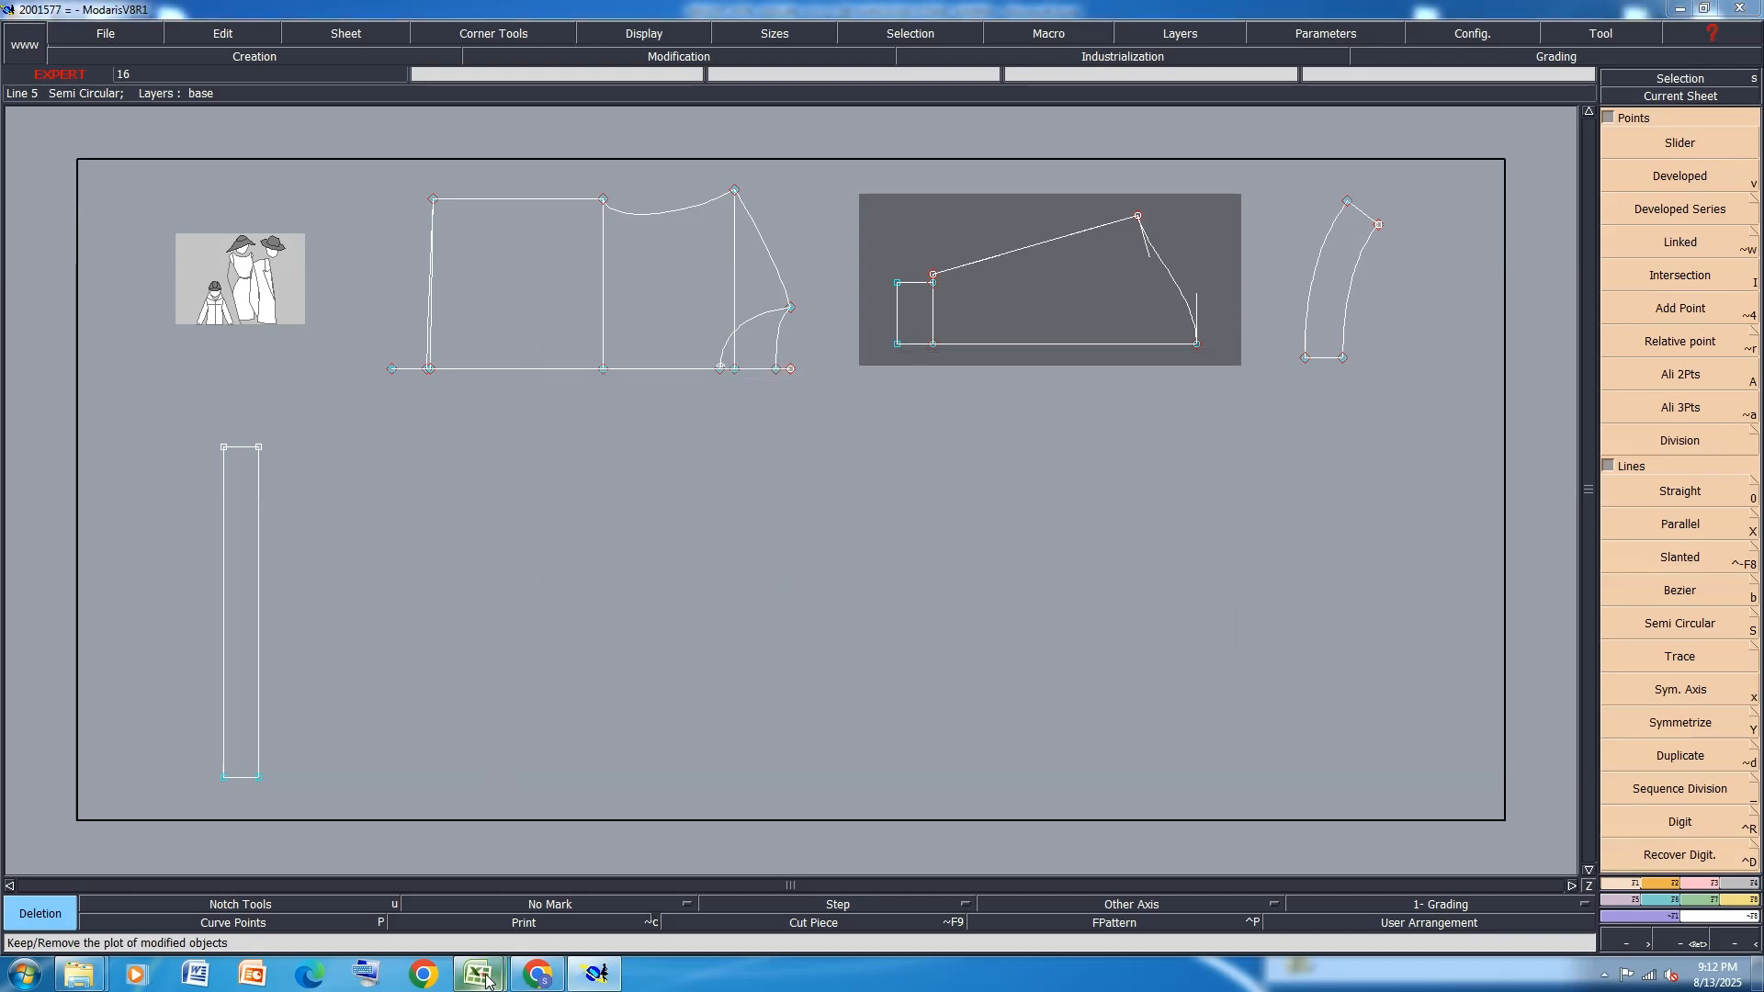
Switch to the Excel specification, review the PAGE 2 measurements and garment sketches, and open the PAGE 1 sheet
mouse_move(479, 976)
left_click(537, 910)
scroll(858, 503, "up", 2)
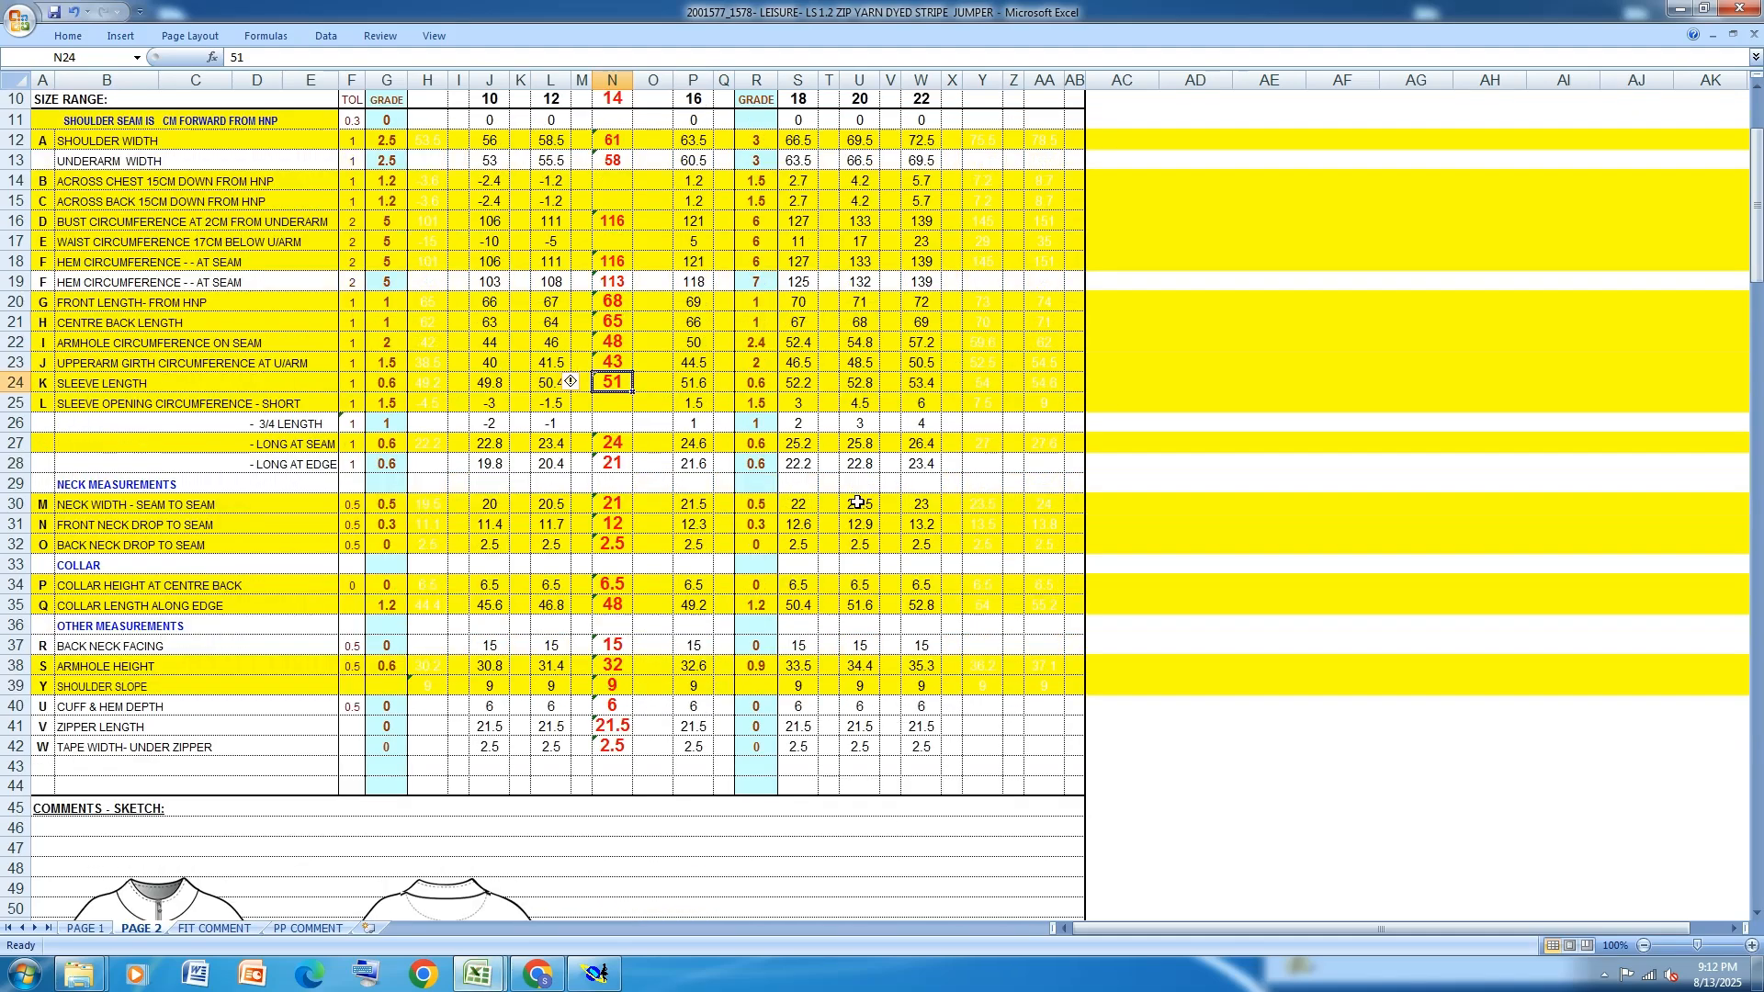
scroll(857, 503, "down", 10)
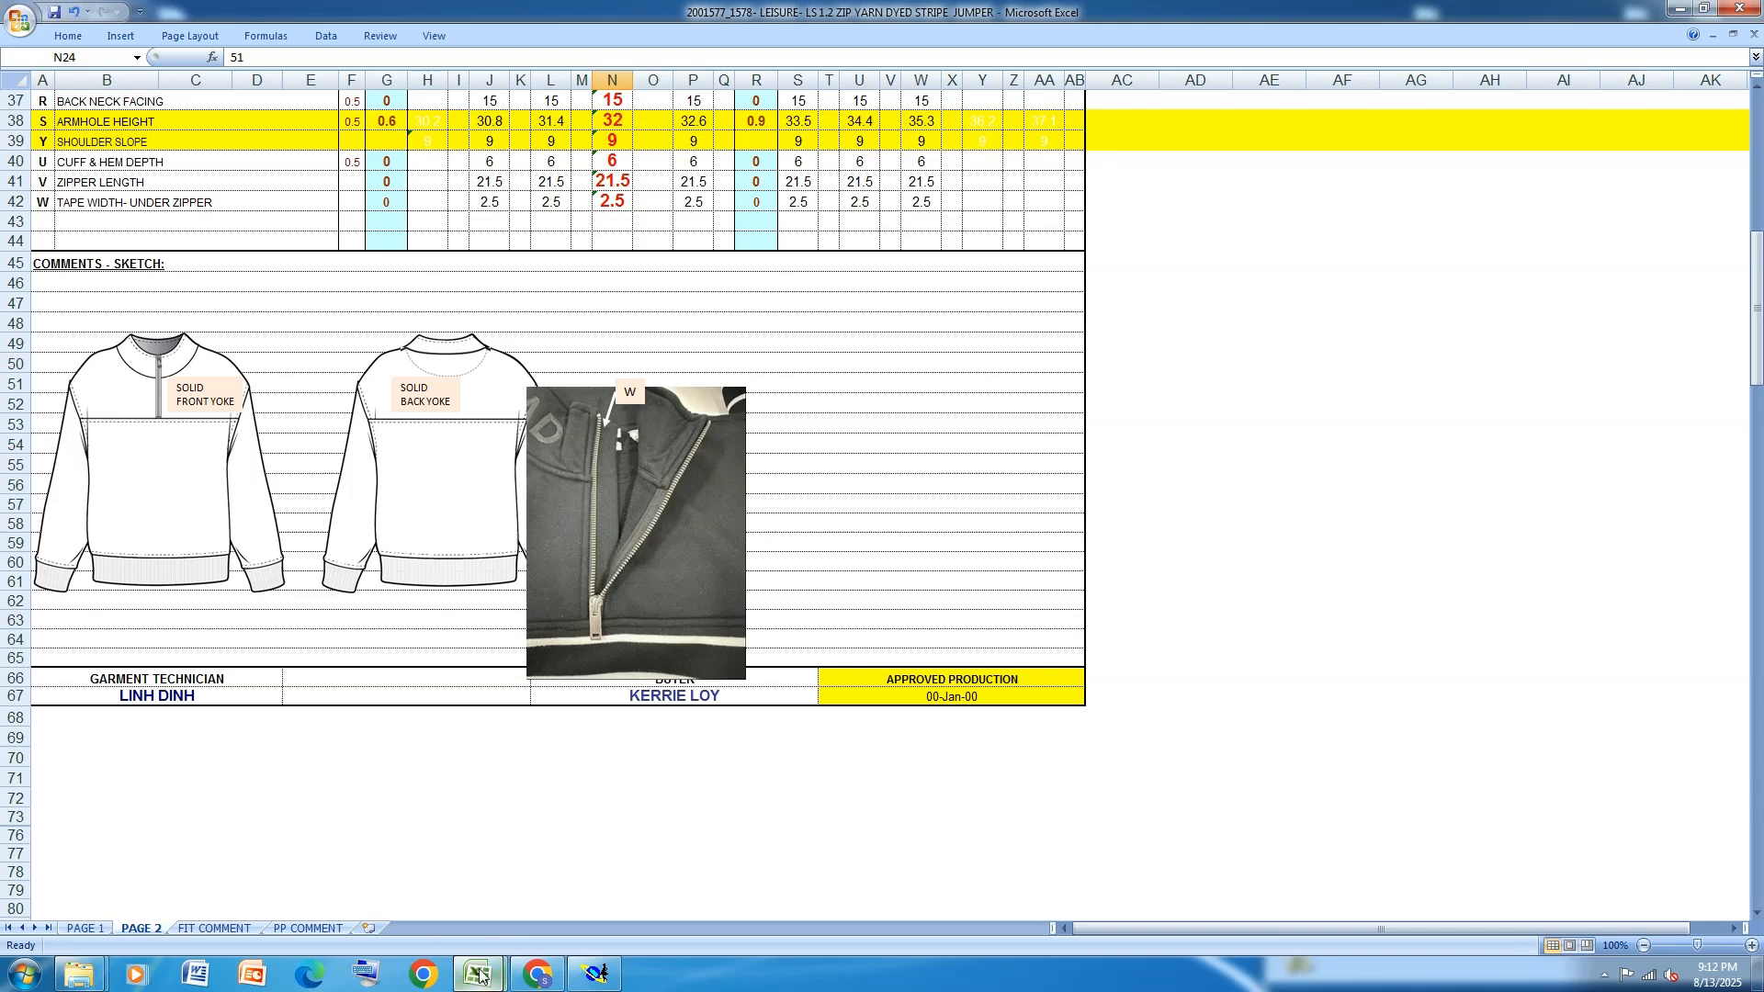
left_click(87, 929)
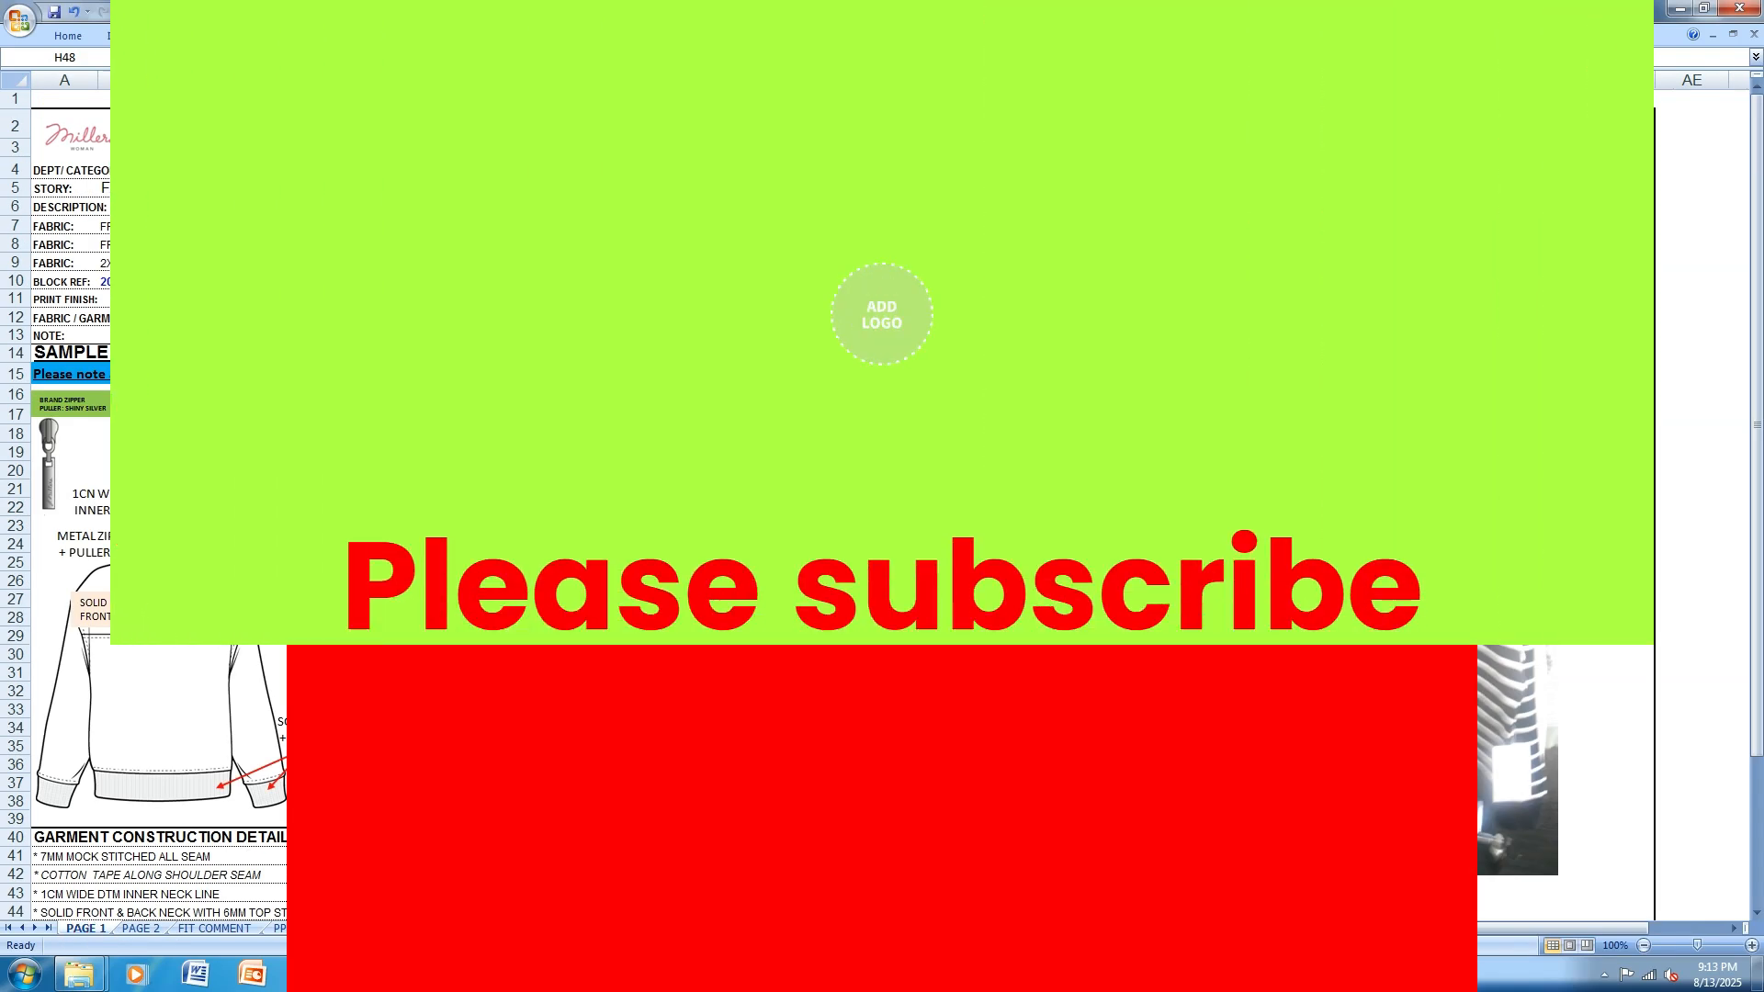